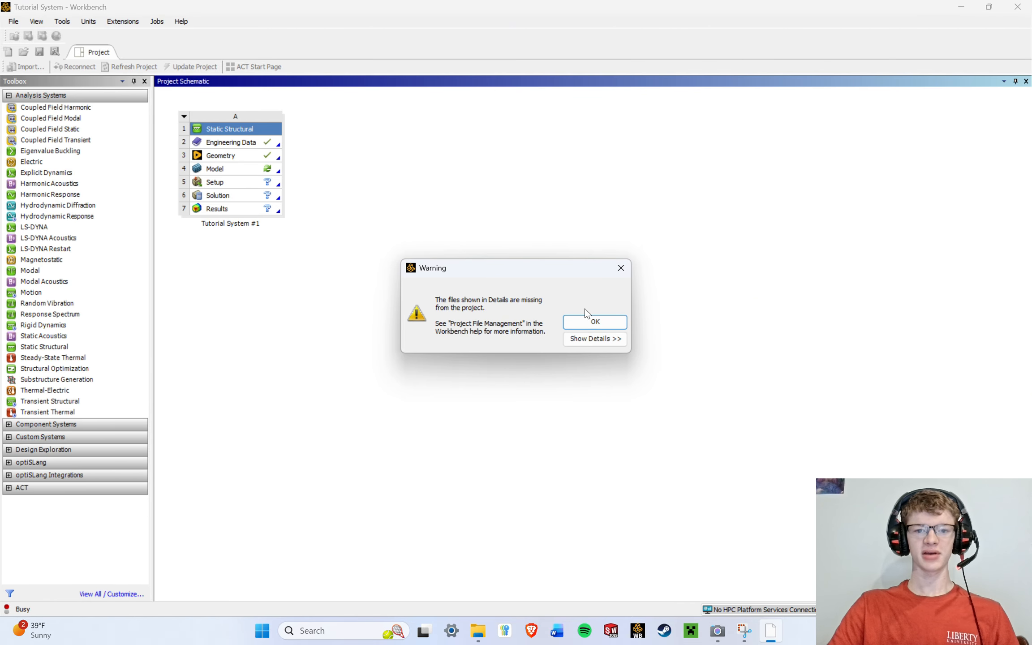
# Launch Workbench 2025 R2 from the desktop.
pyautogui.click(589, 322)
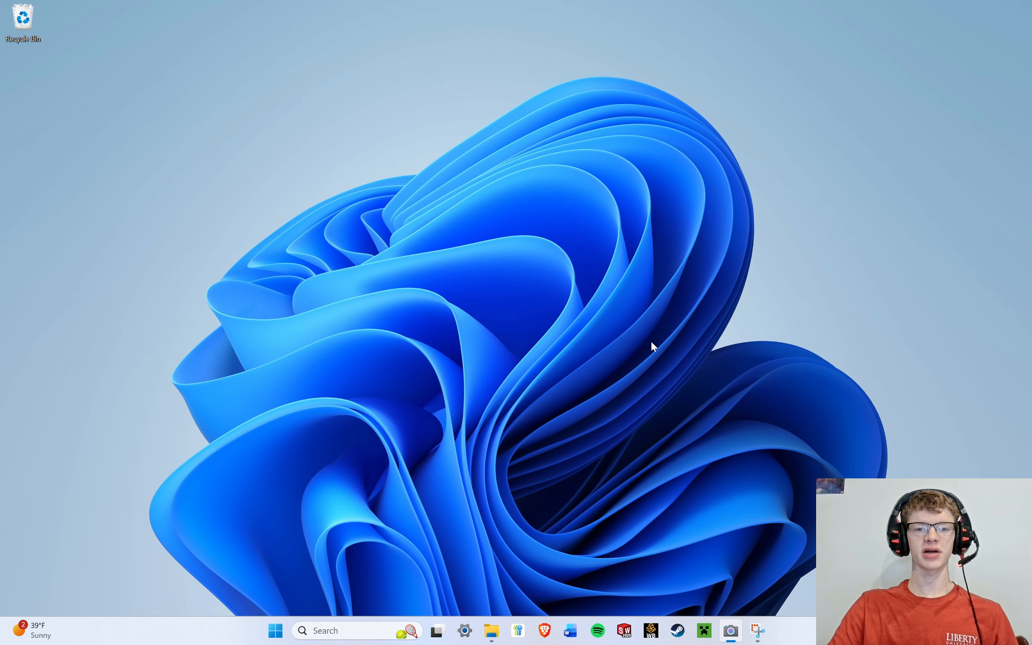
pyautogui.click(650, 630)
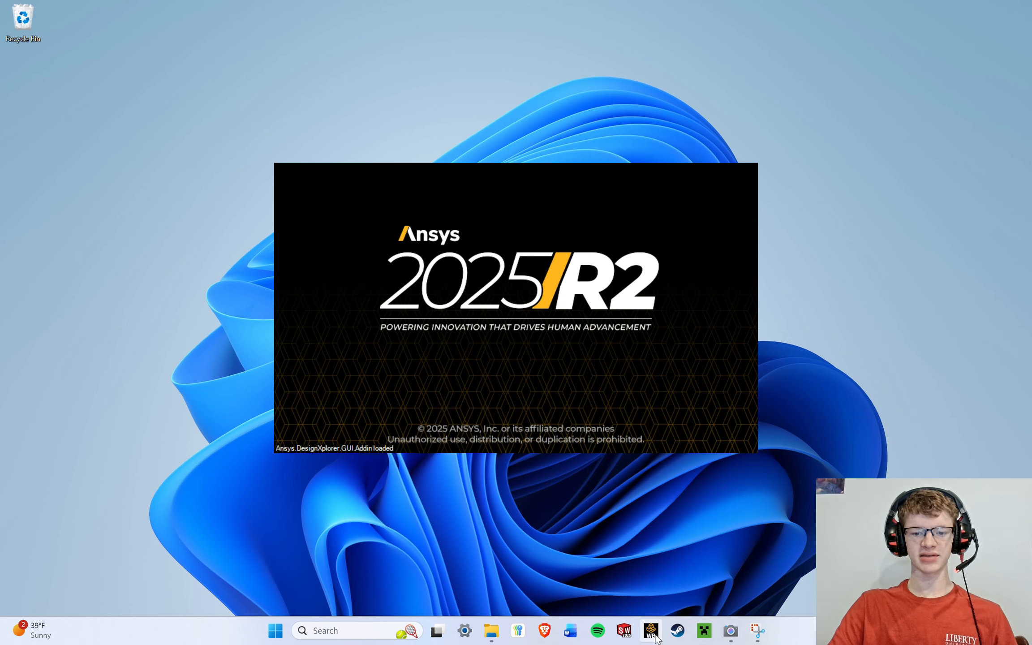
pyautogui.click(359, 630)
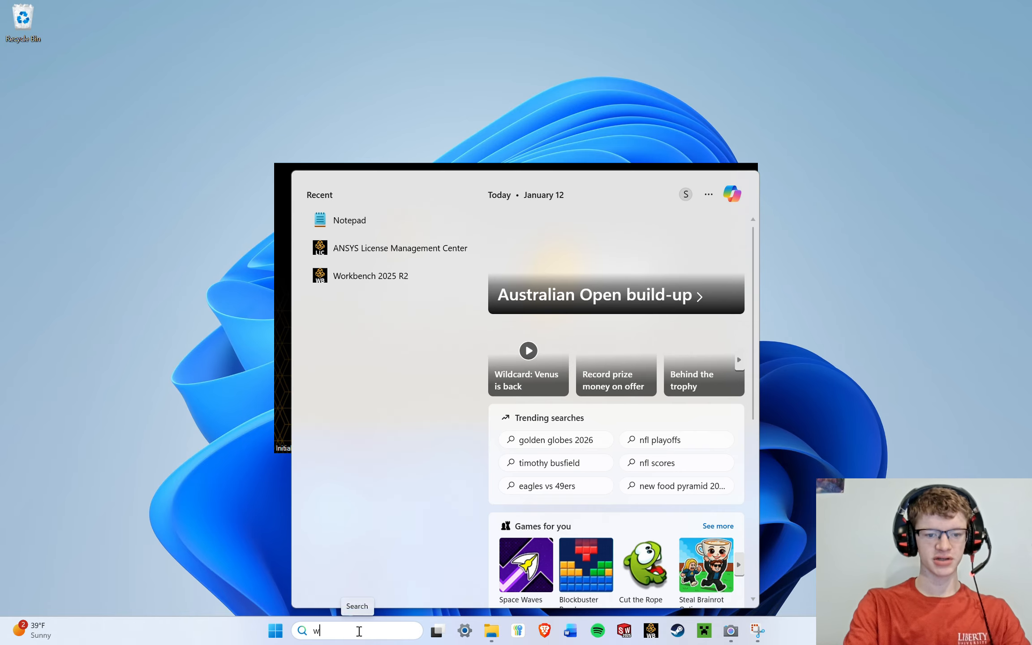
pyautogui.write('workb')
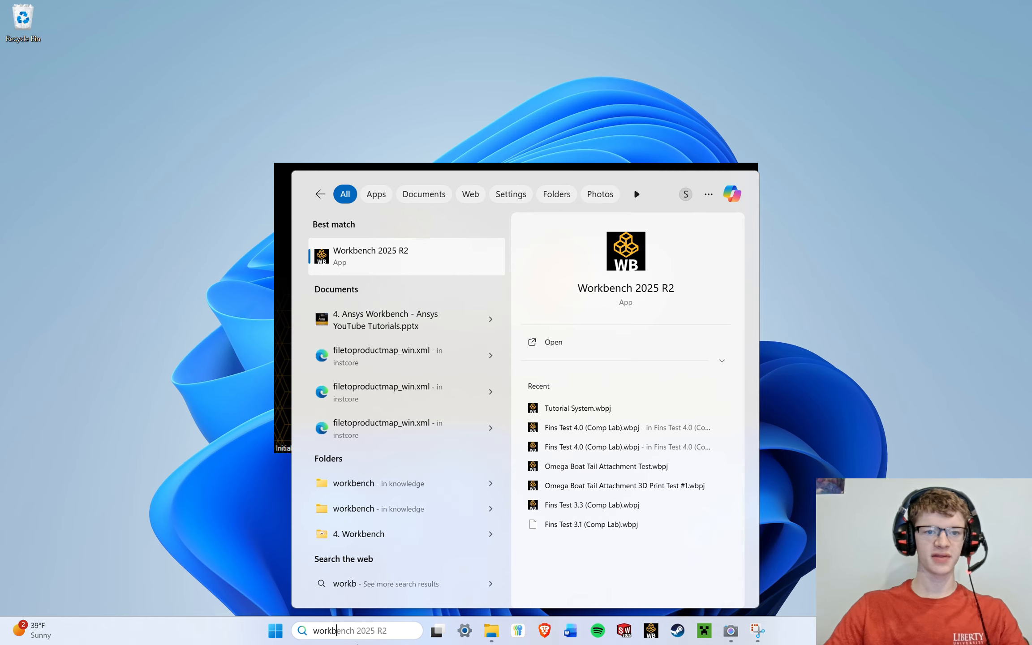
pyautogui.click(369, 255)
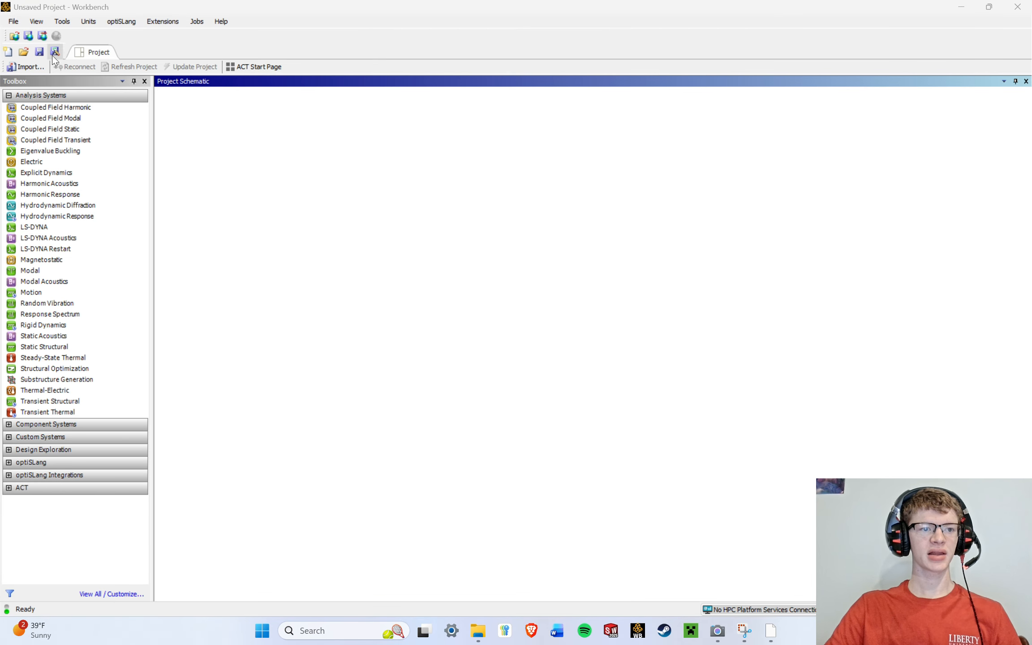
# Open the project Tutorial System.wbpj from the Tutorial System Holding Folder inside the 2025 folder.
pyautogui.click(23, 52)
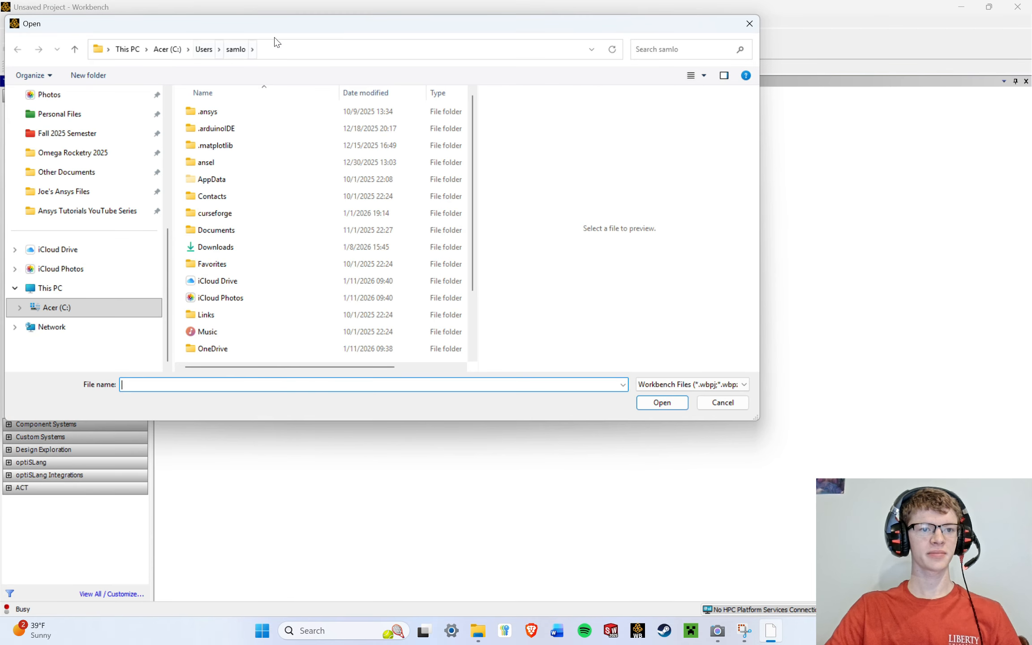
pyautogui.moveTo(231, 421); pyautogui.dragTo(210, 501)
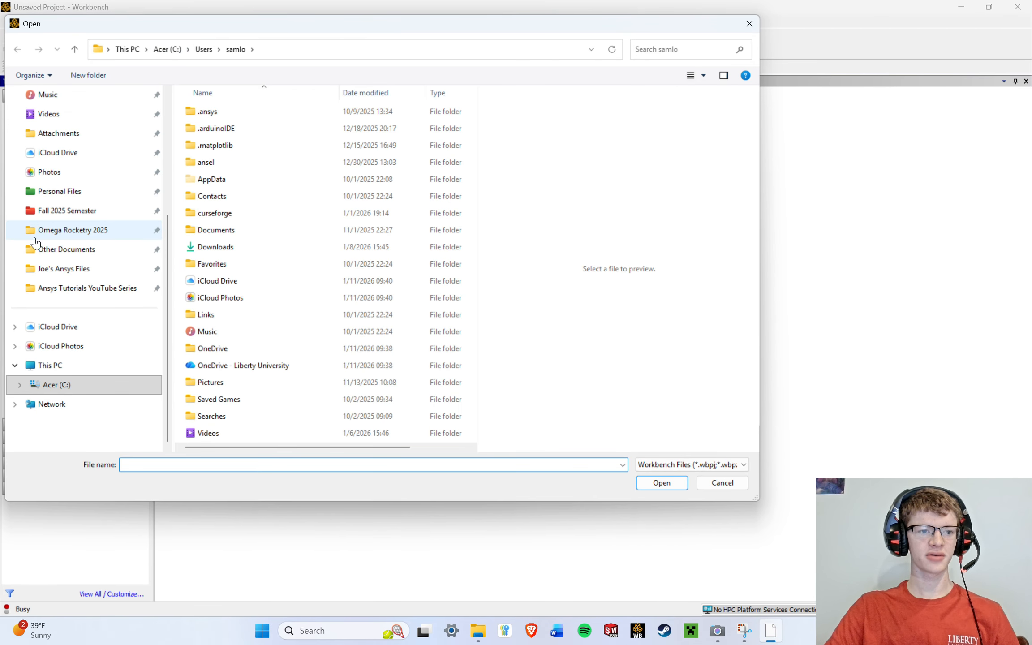
pyautogui.click(80, 288)
pyautogui.click(81, 269)
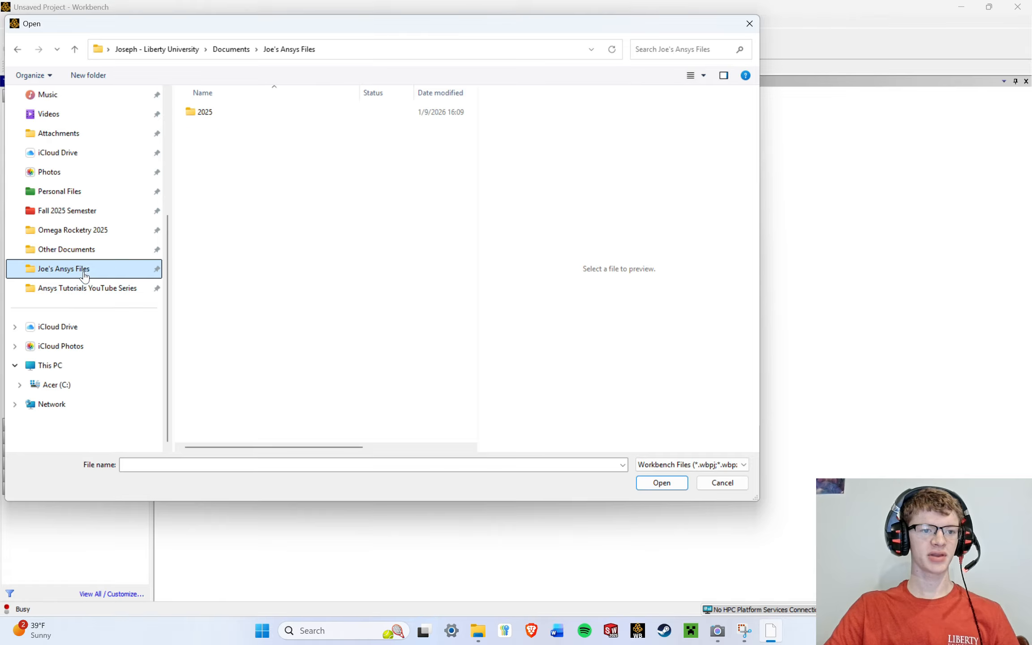
pyautogui.doubleClick(264, 113)
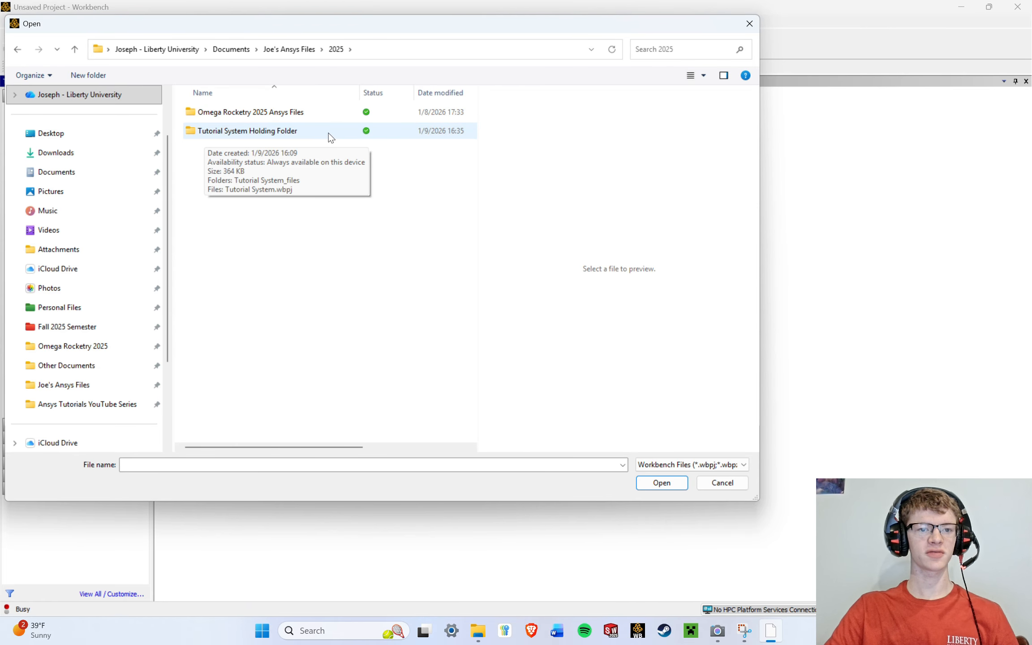
pyautogui.doubleClick(330, 134)
pyautogui.click(260, 133)
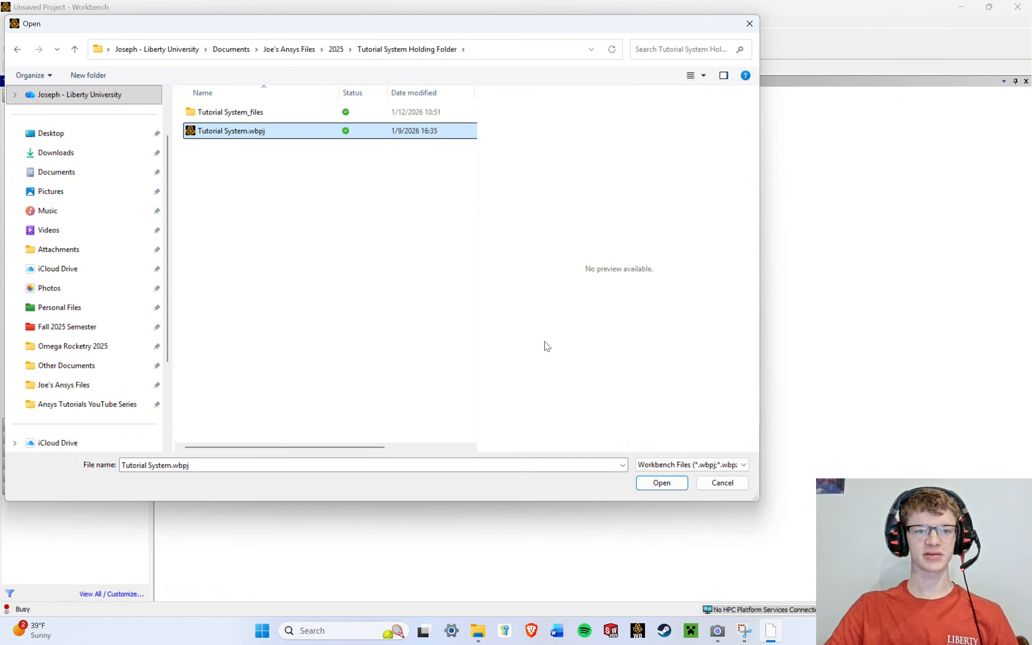
pyautogui.click(663, 483)
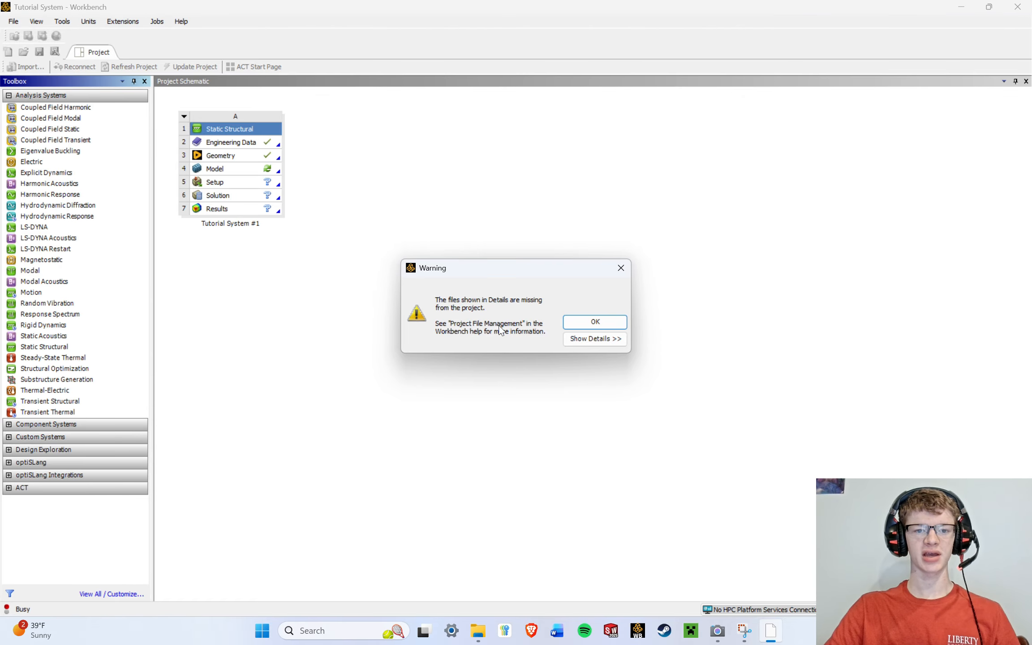
pyautogui.click(607, 326)
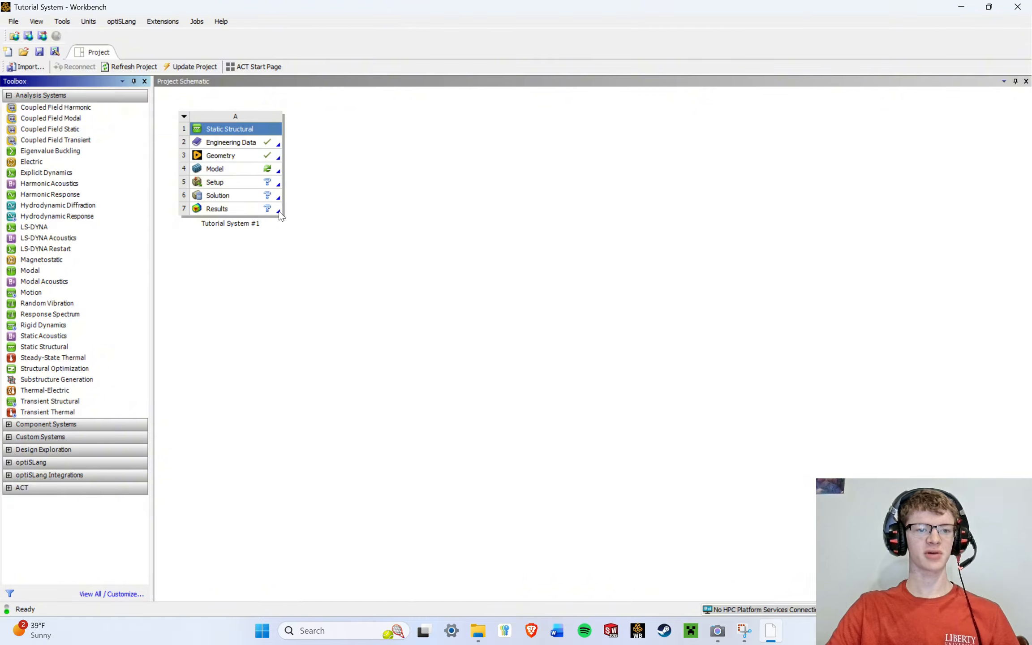
# Open the Model cell of the Static Structural system in Mechanical.
pyautogui.click(239, 168)
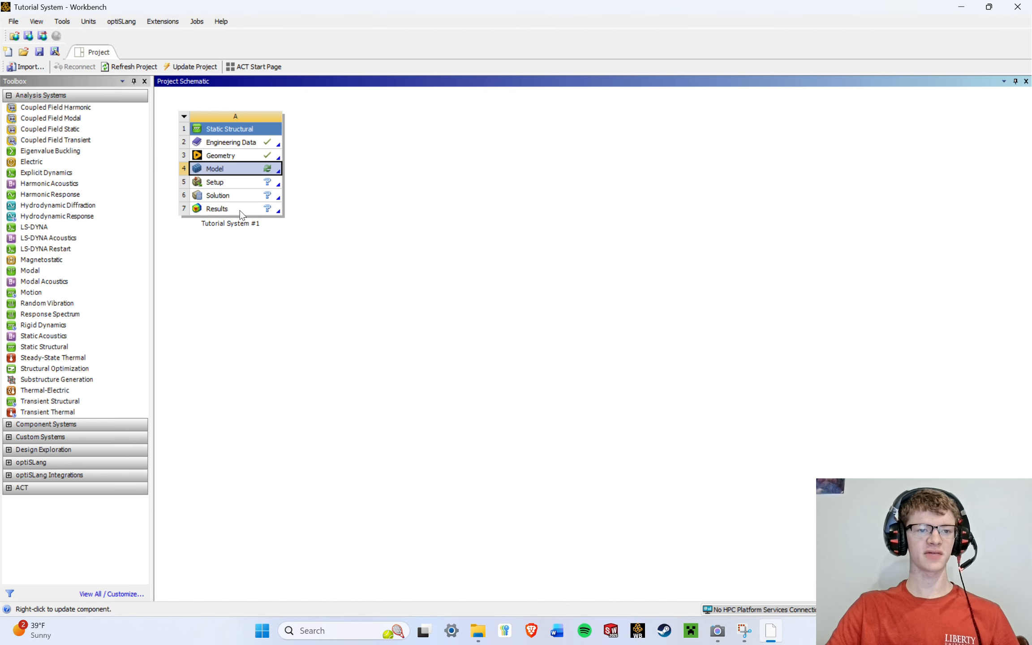
pyautogui.doubleClick(239, 171)
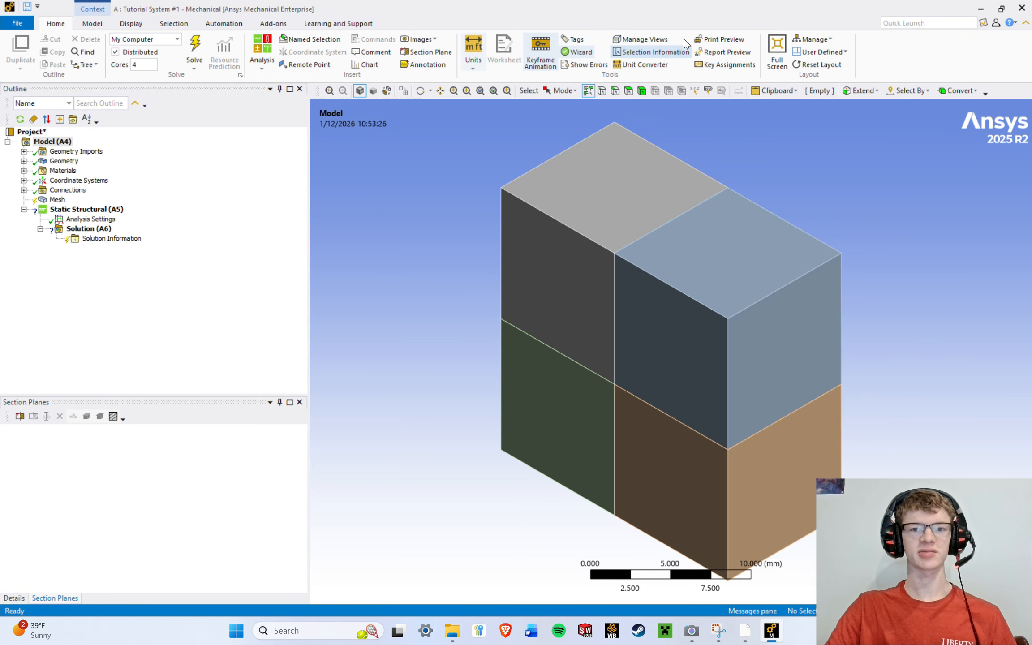
# Look through the Model, Display and Automation command sets in Mechanical and return to the Home commands.
pyautogui.click(94, 23)
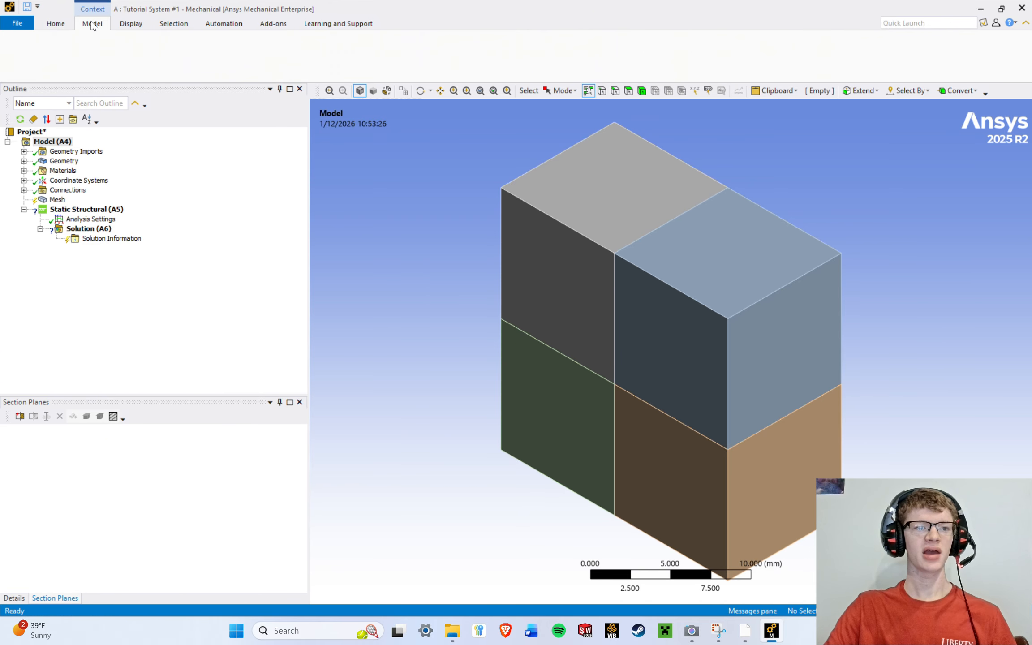
pyautogui.click(131, 23)
pyautogui.scroll(-4, 197, 50)
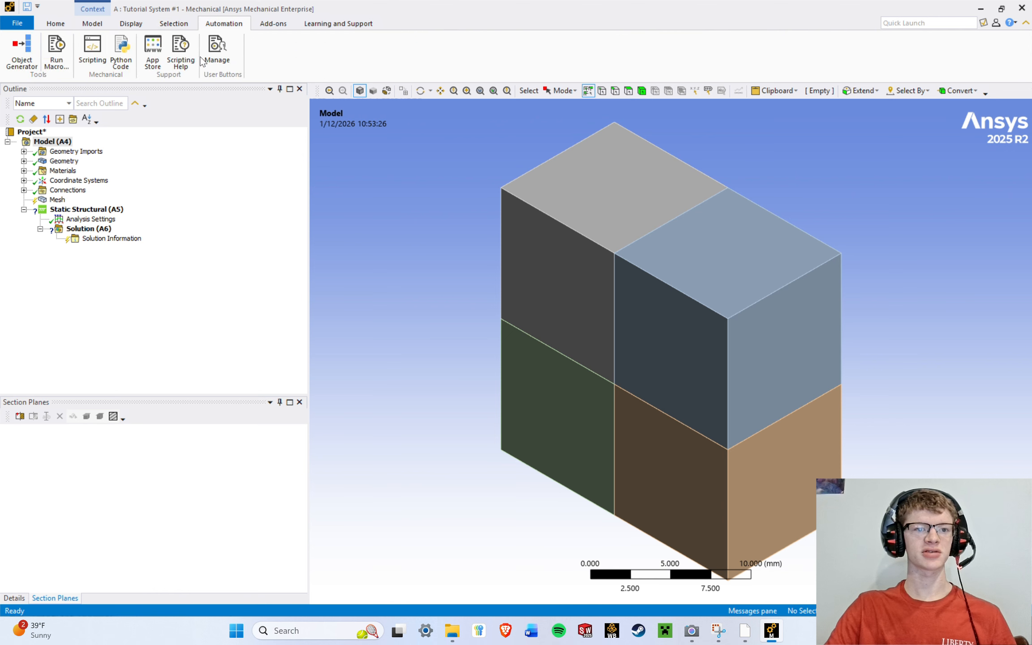
pyautogui.scroll(6, 206, 65)
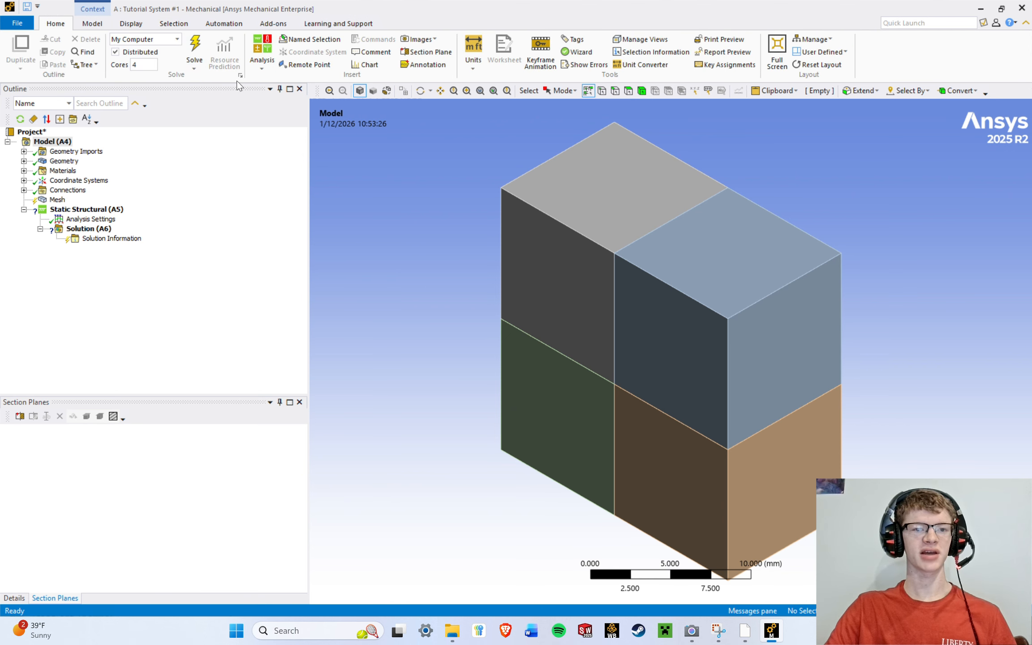
# View Mechanical's project information and save options, check the Workbench project schematic, and return to the model view.
pyautogui.click(17, 24)
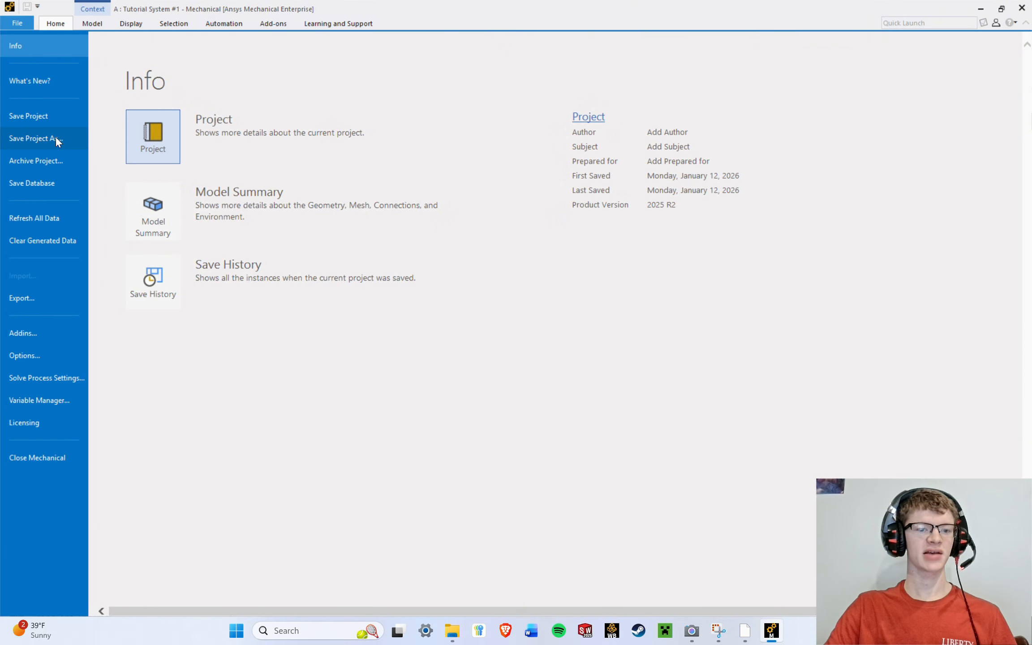
pyautogui.click(745, 640)
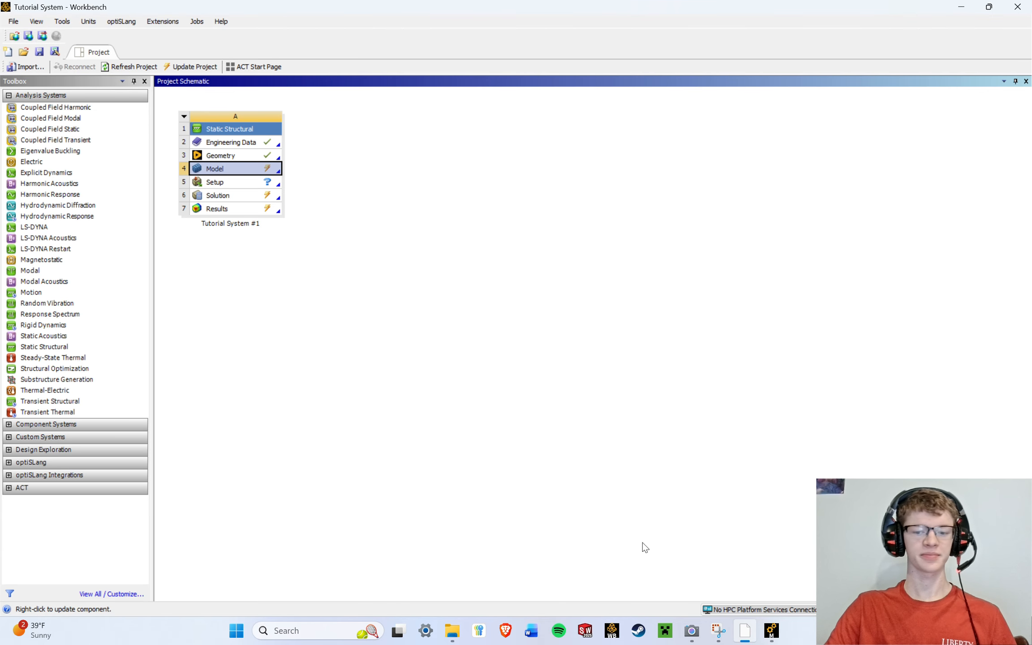
pyautogui.click(771, 631)
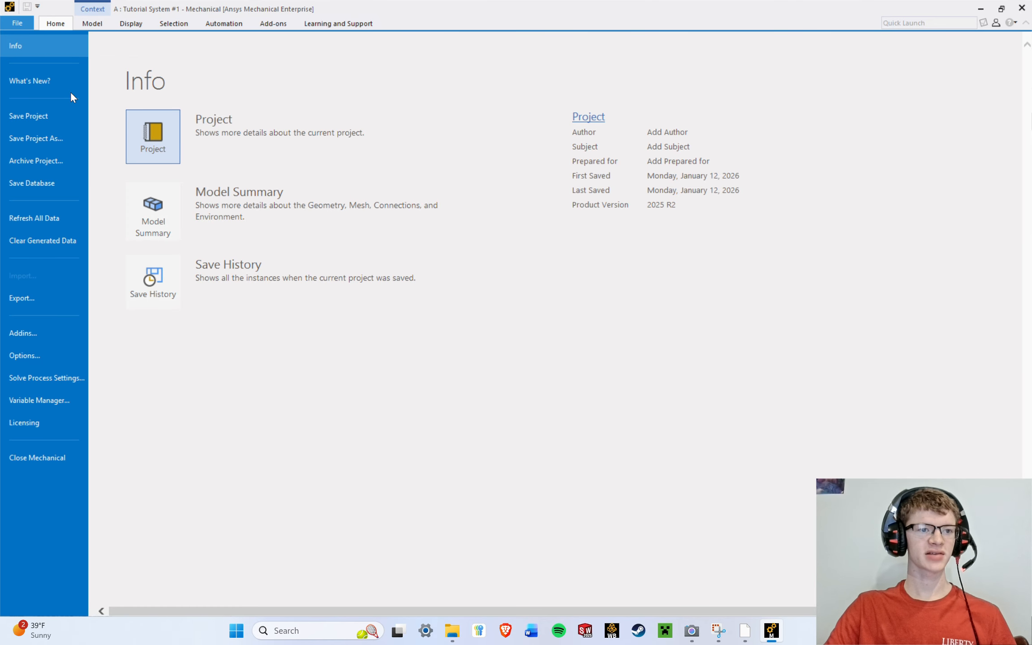
pyautogui.click(51, 28)
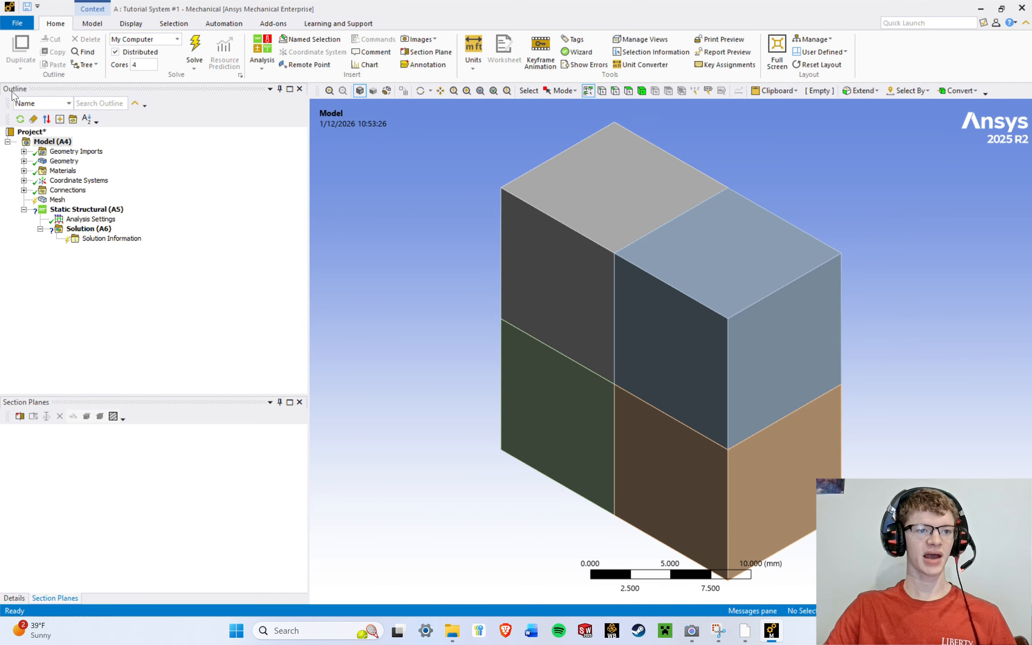
# Show the details of the Model object instead of the section planes and check the messages.
pyautogui.click(18, 599)
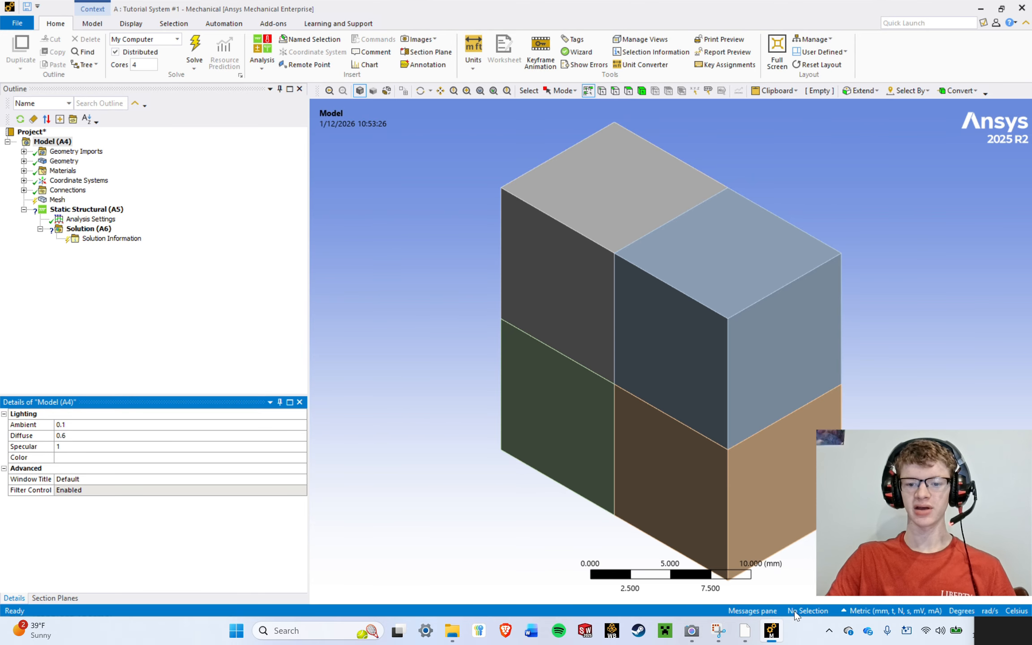
pyautogui.click(768, 611)
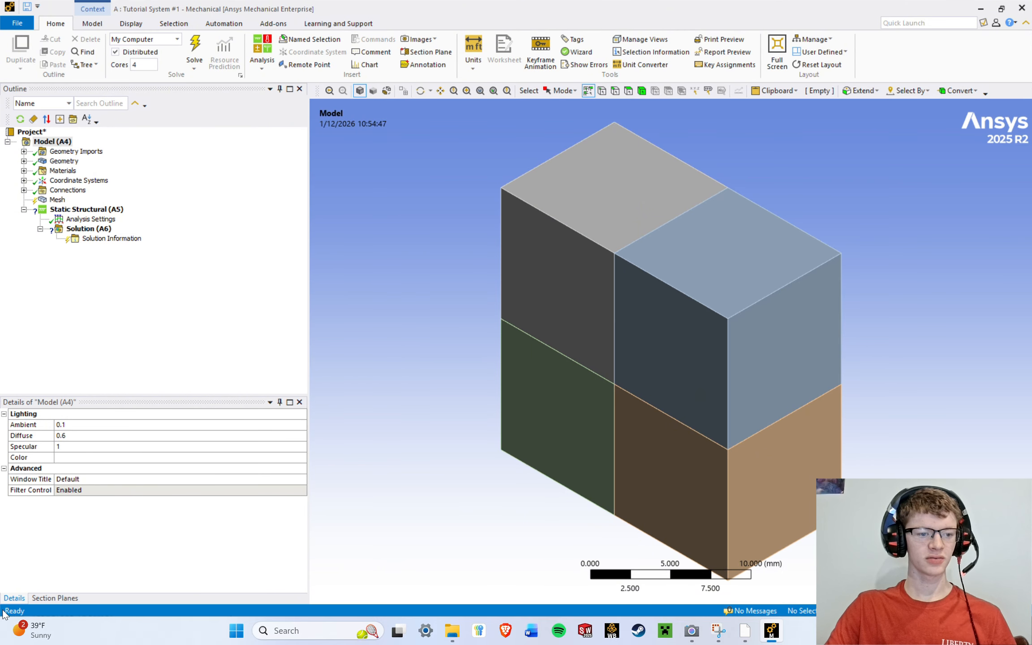
pyautogui.click(76, 602)
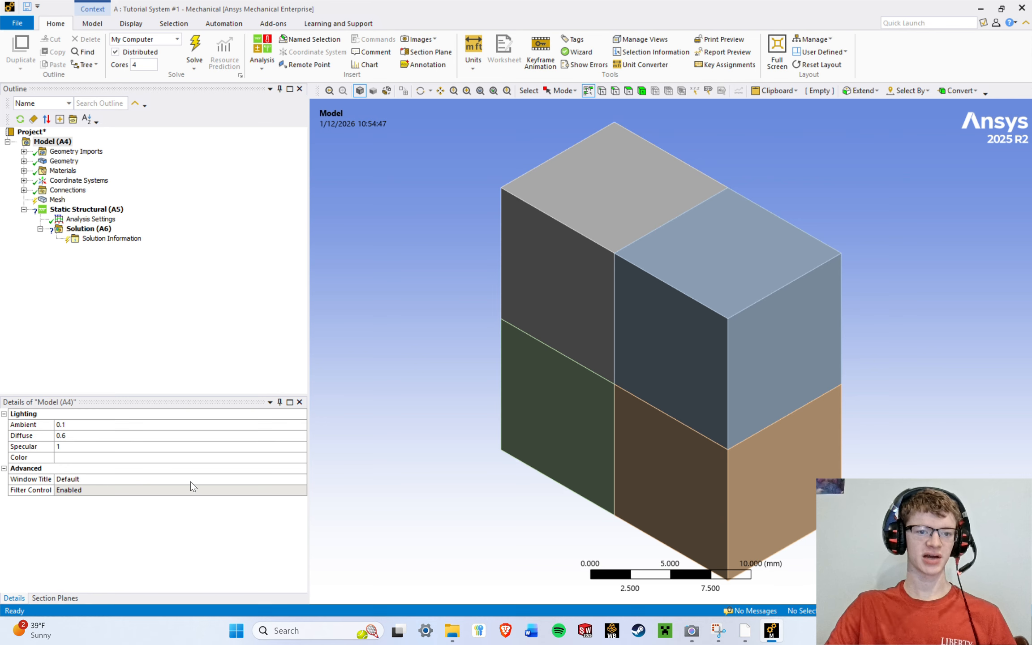
pyautogui.click(79, 333)
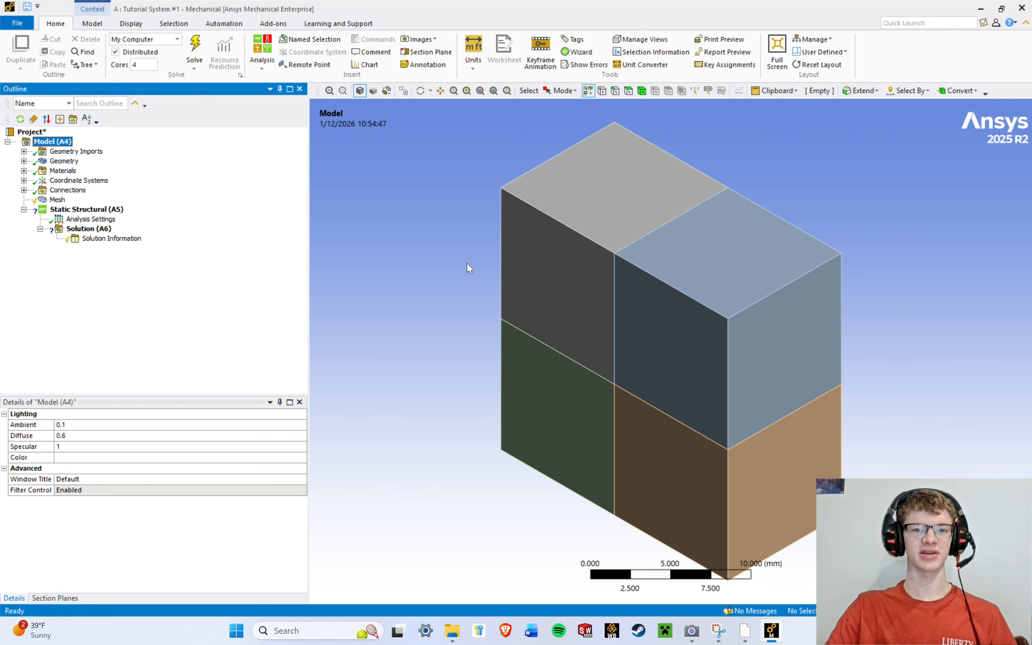
# Zoom the graphics view out until the whole block assembly fits comfortably in view.
pyautogui.scroll(-2, 658, 341)
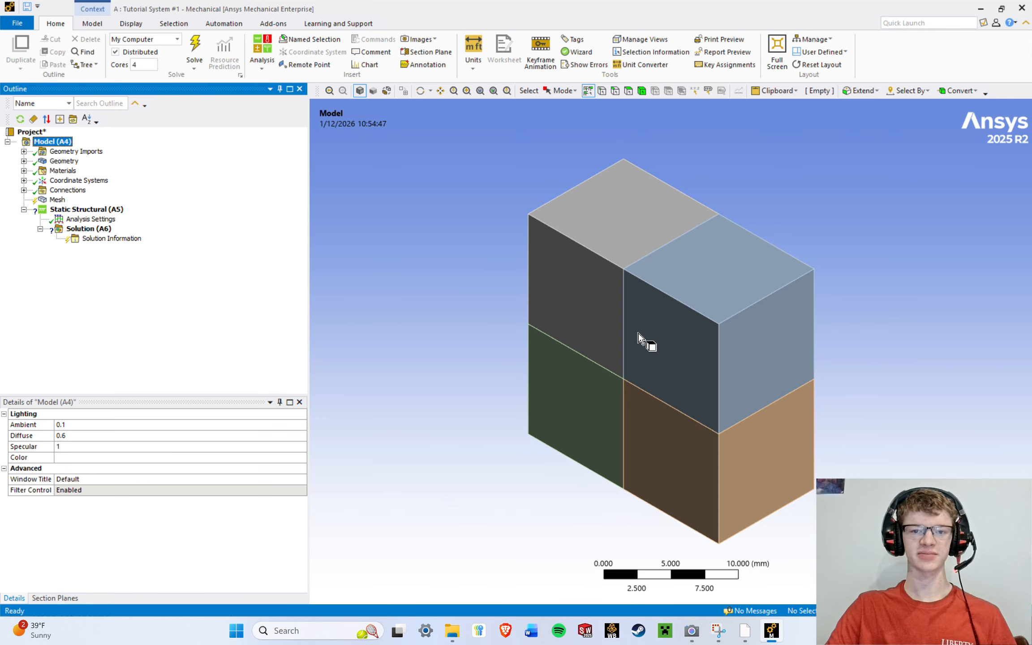
pyautogui.scroll(-2, 658, 338)
pyautogui.scroll(3, 695, 347)
pyautogui.scroll(-1, 665, 344)
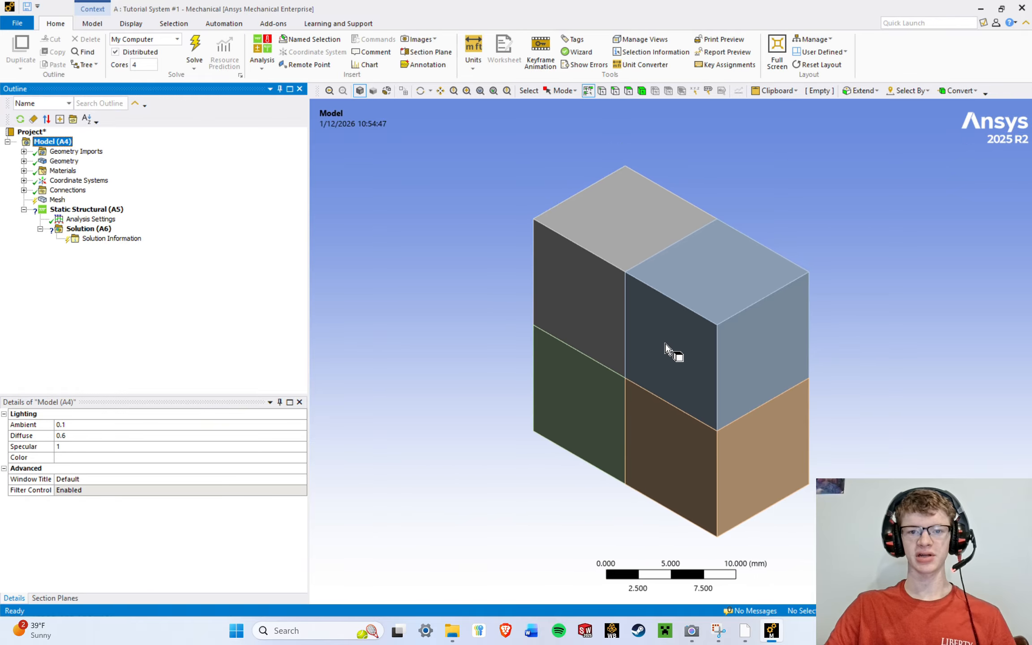
pyautogui.scroll(-1, 664, 344)
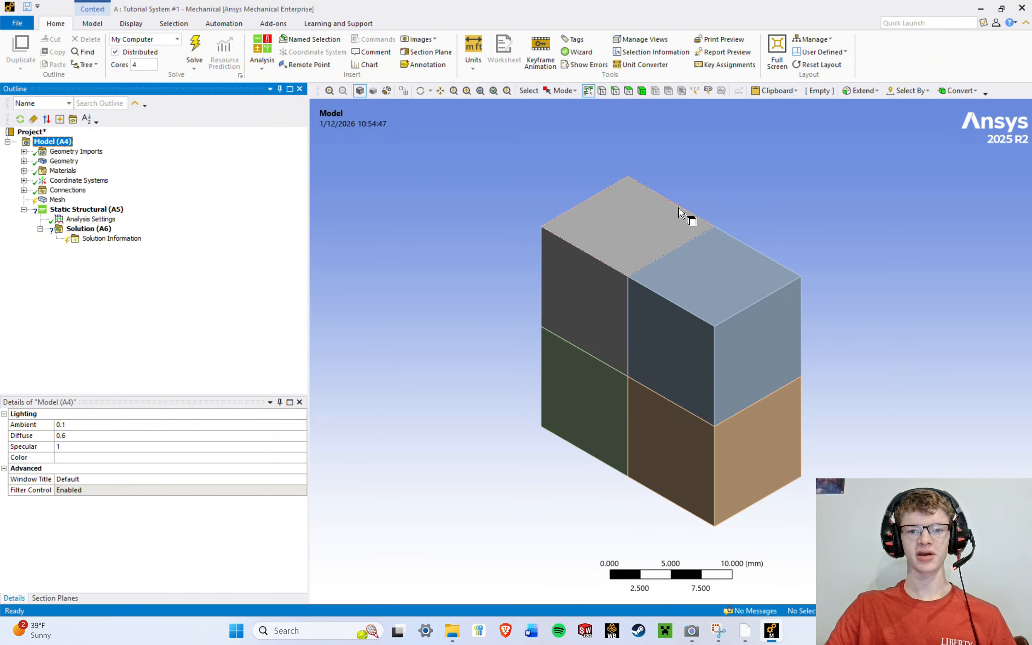
# Switch to the Workbench project schematic and back to Mechanical, including once by minimizing the Mechanical window.
pyautogui.click(745, 630)
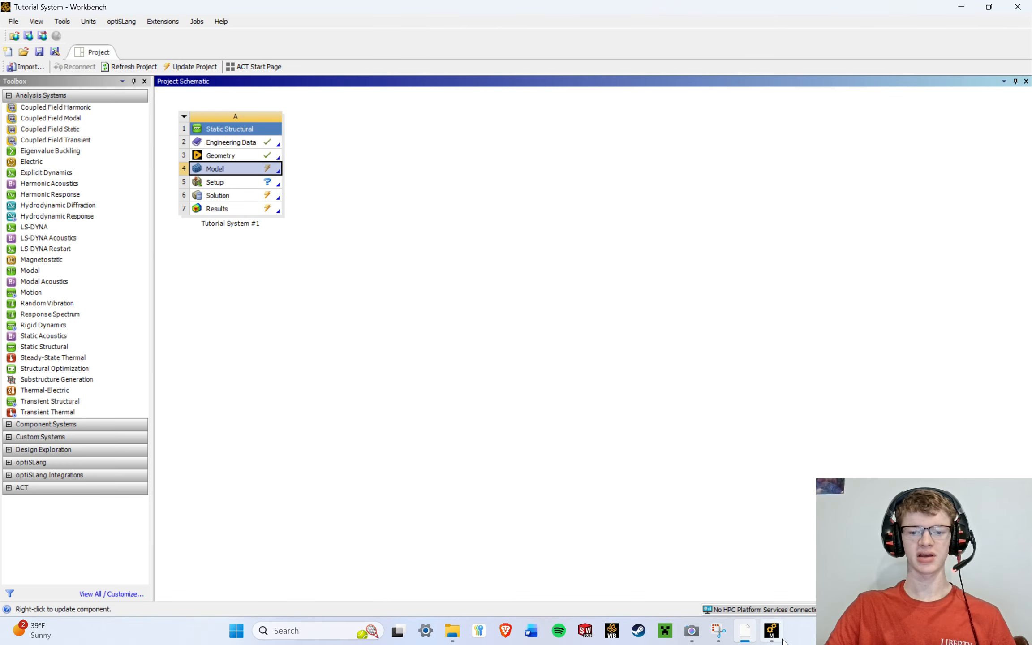
pyautogui.click(771, 631)
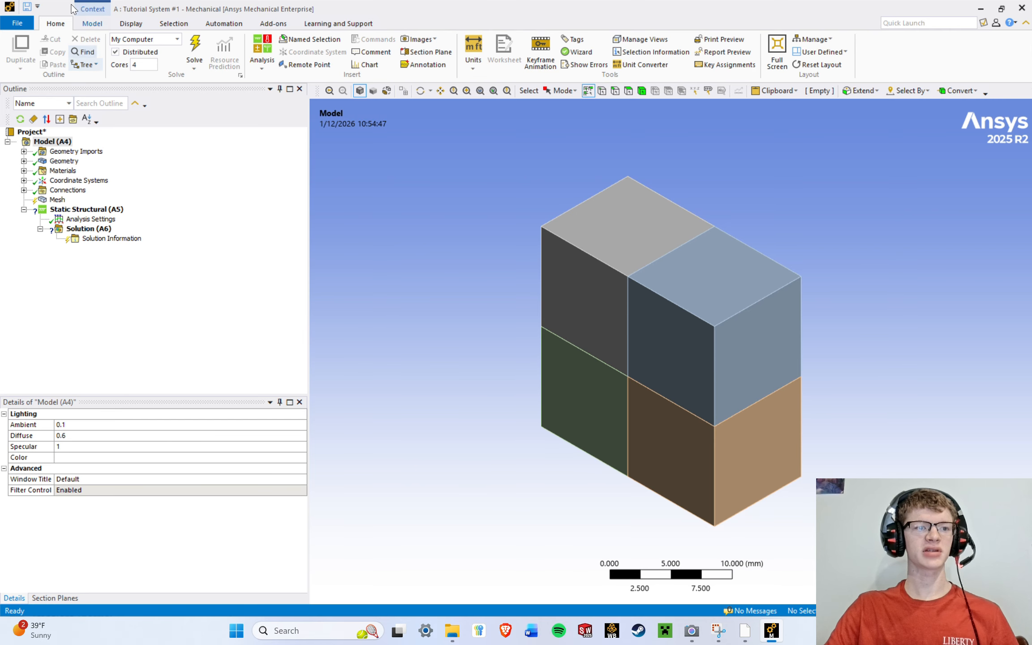
pyautogui.click(9, 8)
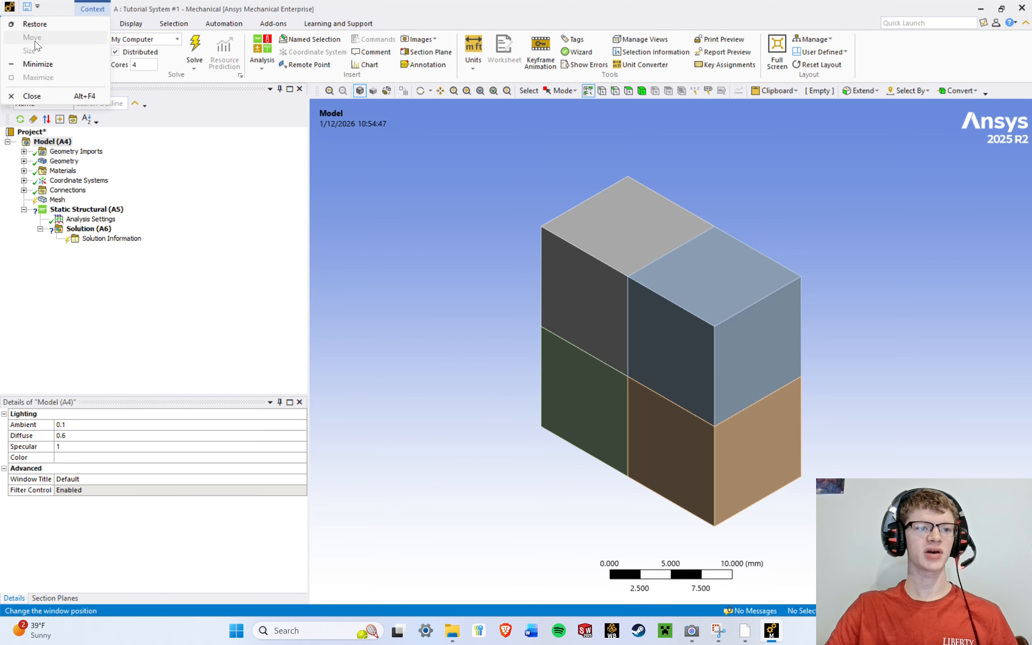
pyautogui.click(46, 66)
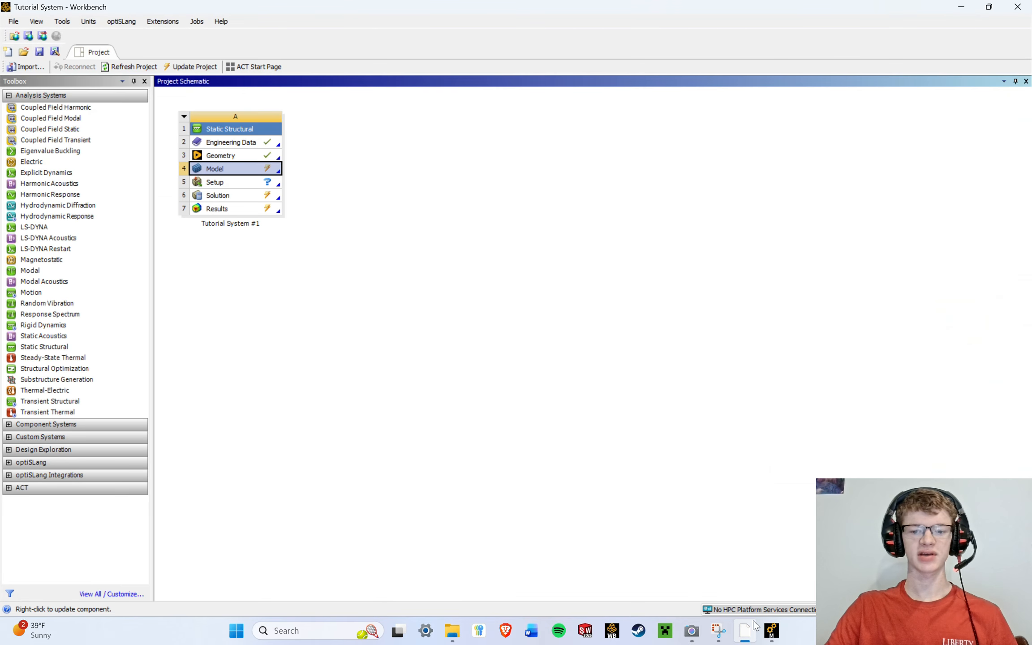
pyautogui.click(771, 631)
# Check the Mechanical window controls, the project information and save options, and the quick access customization options, then return to the model view.
pyautogui.click(9, 8)
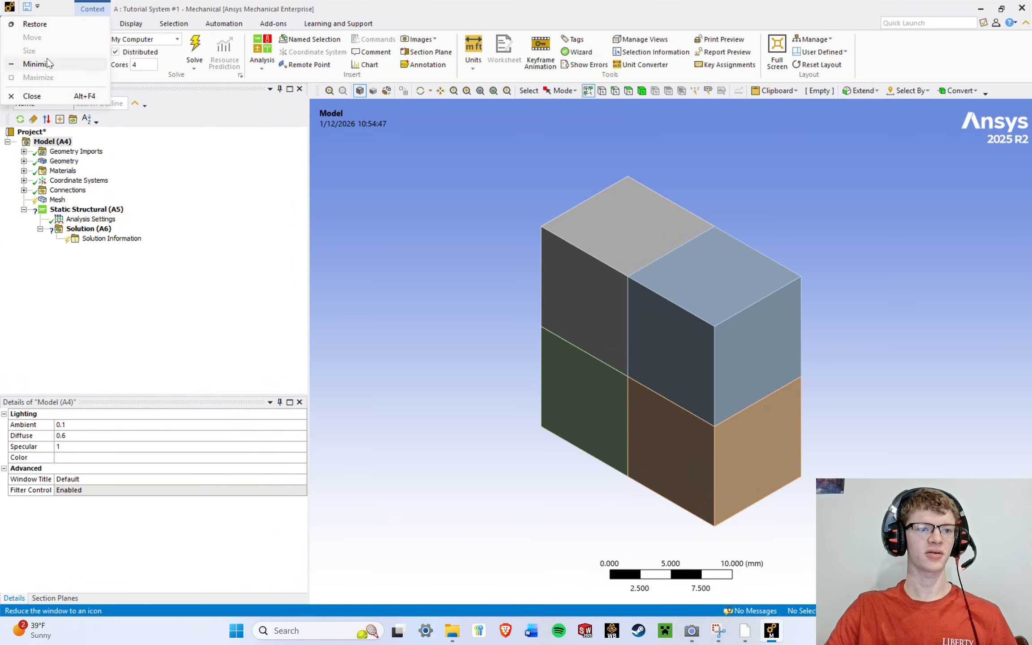
pyautogui.click(55, 11)
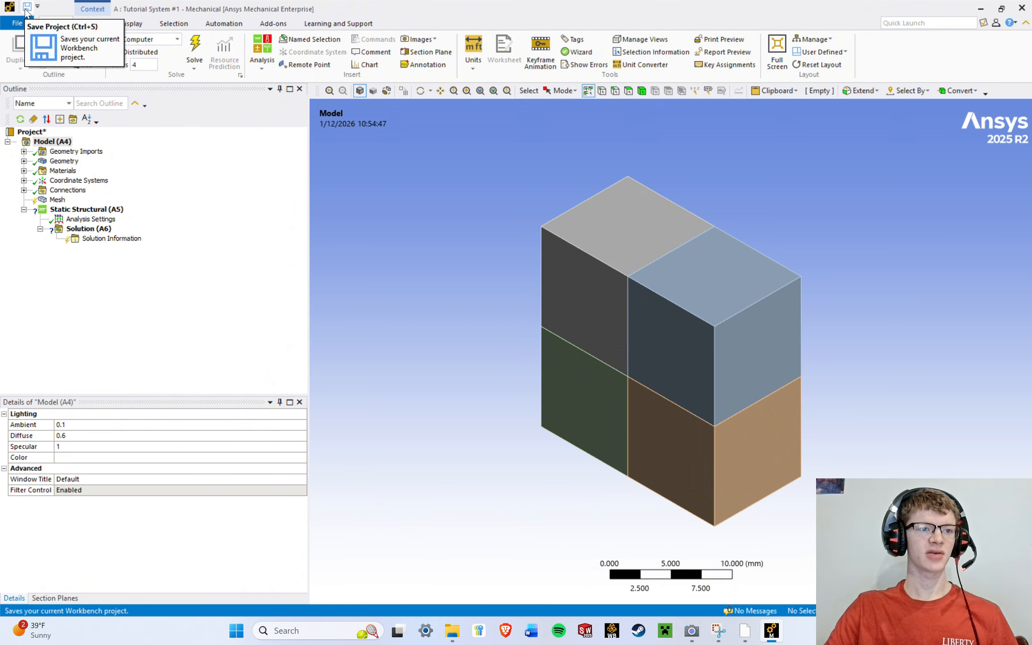
pyautogui.click(18, 23)
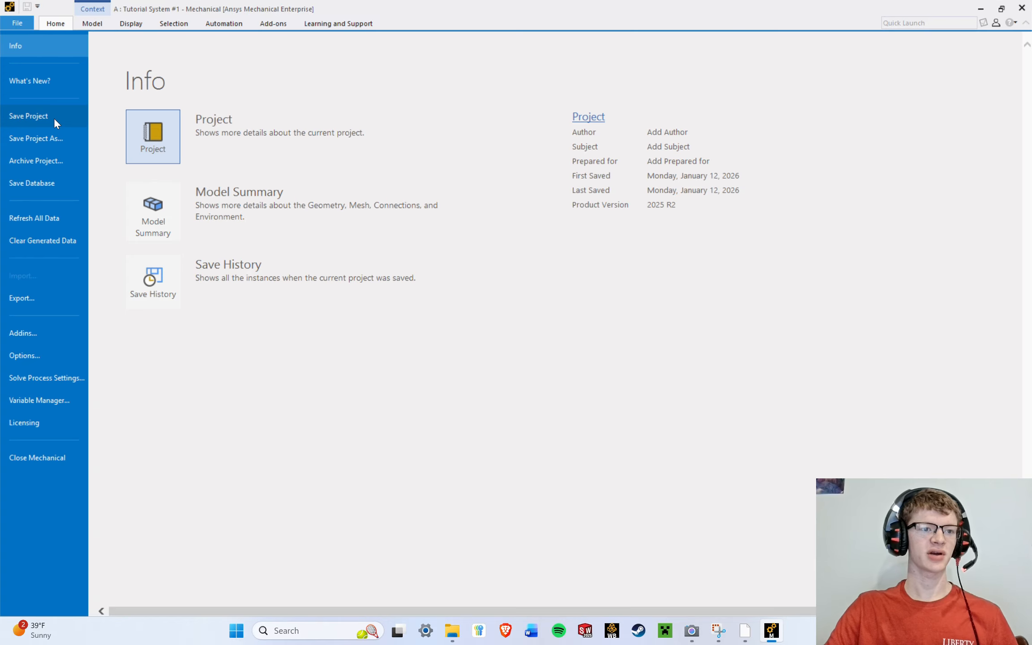
pyautogui.press('Escape')
pyautogui.click(37, 7)
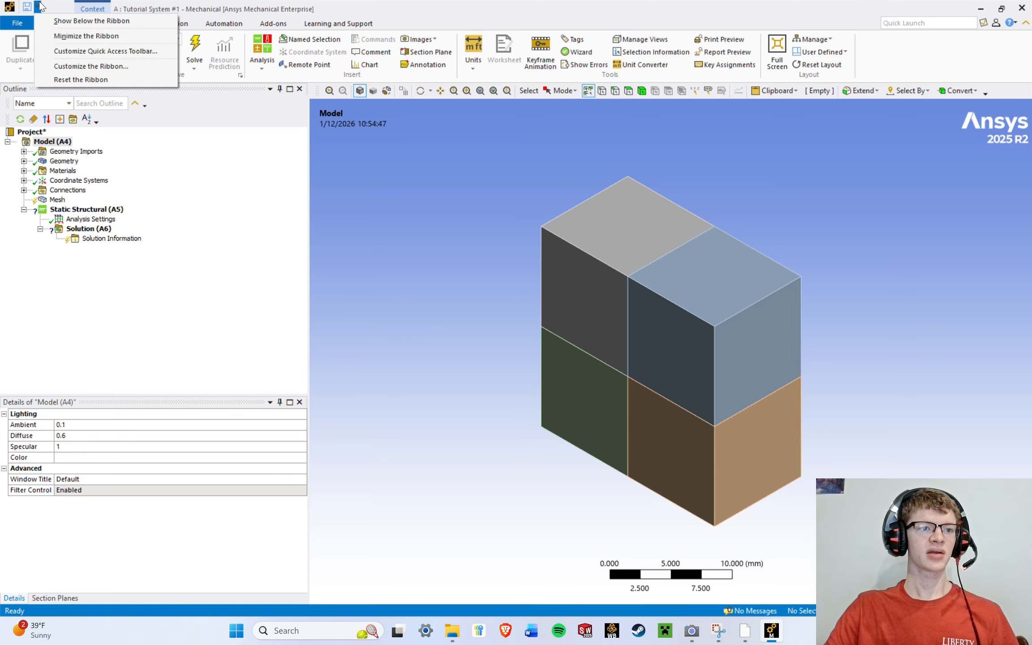
pyautogui.click(54, 4)
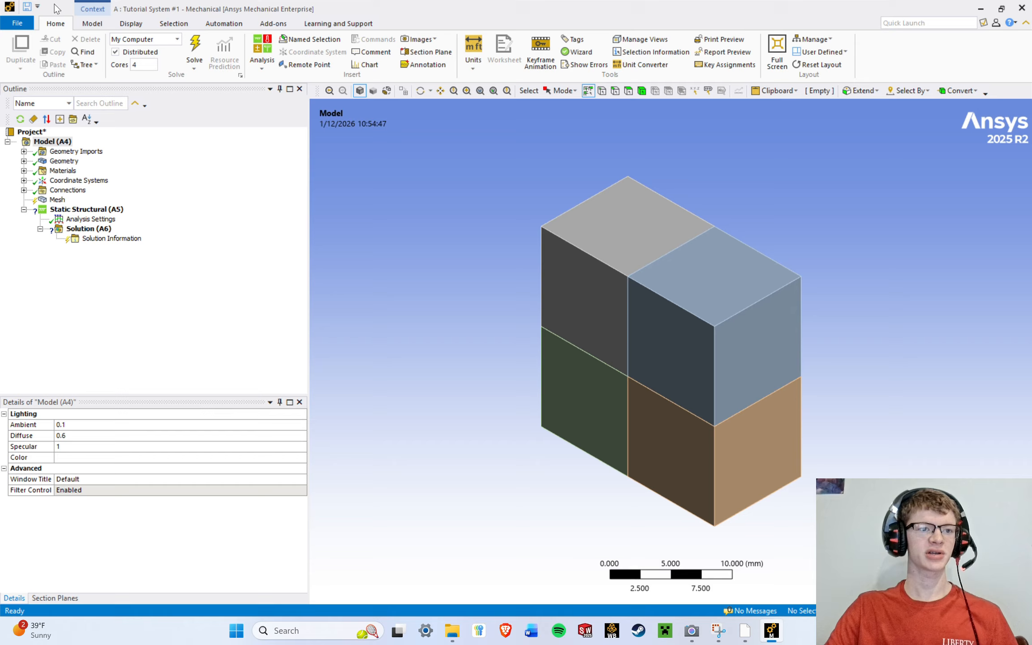
# Compare the contextual commands for Model, Geometry and Coordinate Systems, glance at the display commands, and return to the Model object's home commands.
pyautogui.click(94, 10)
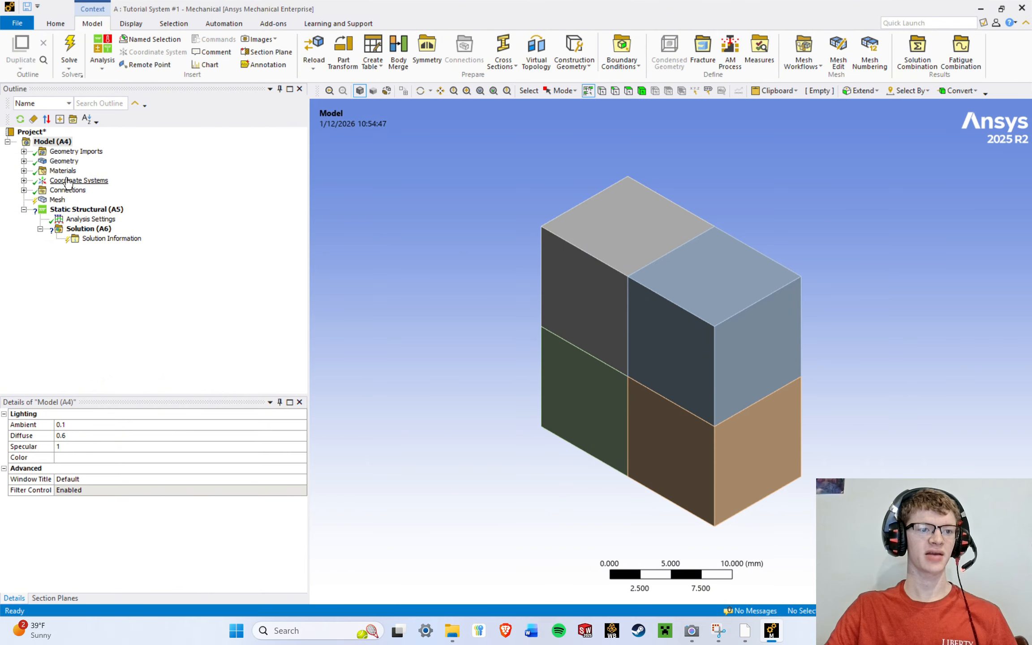
pyautogui.click(61, 161)
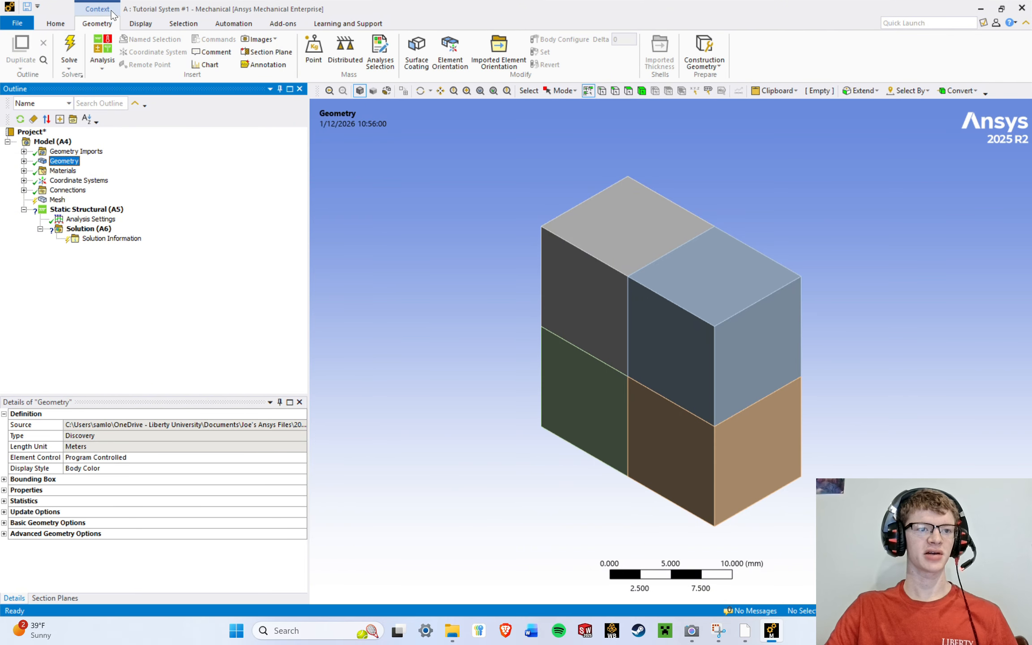
pyautogui.click(79, 180)
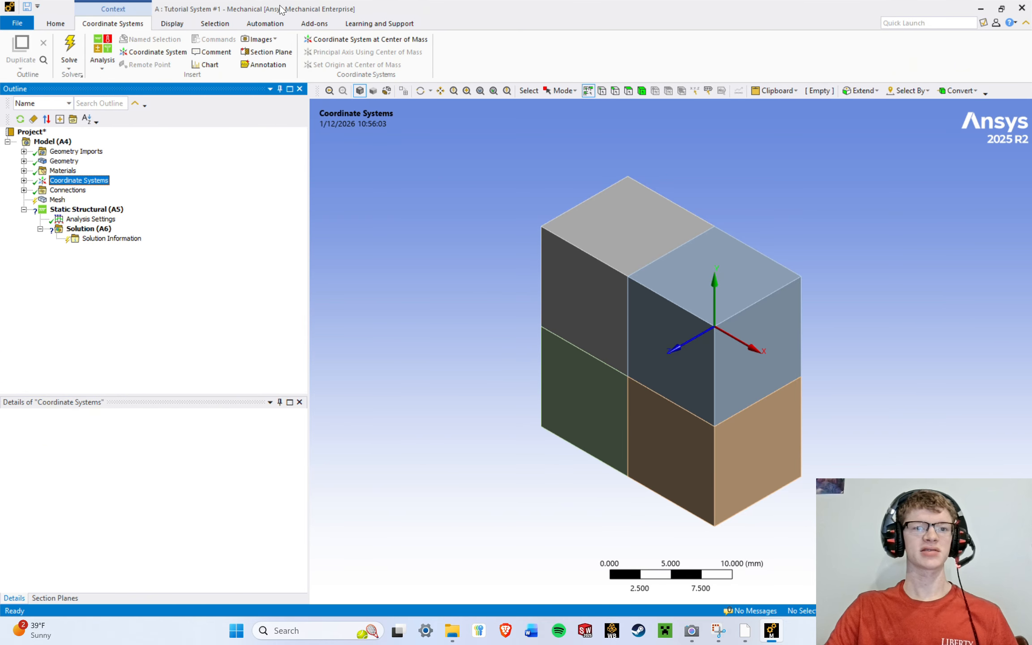
pyautogui.click(162, 20)
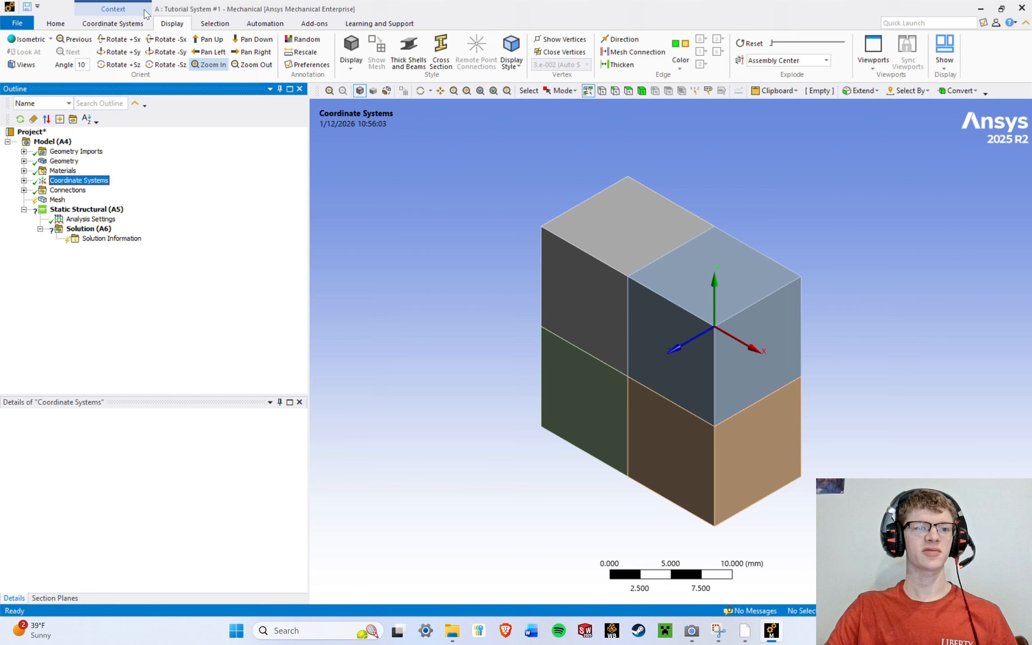
pyautogui.click(112, 8)
pyautogui.click(55, 23)
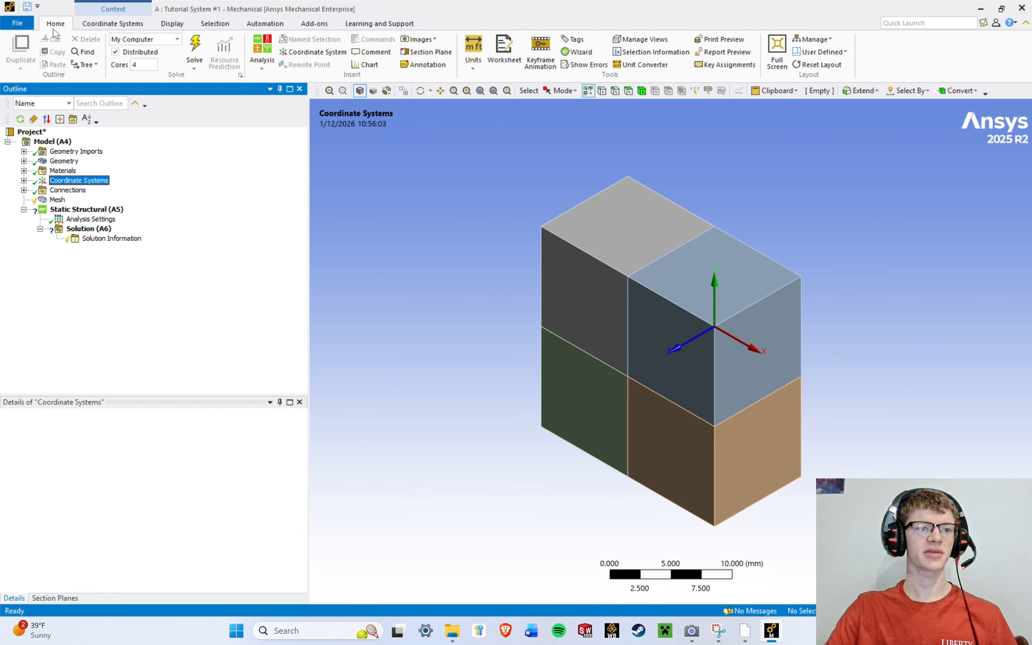
pyautogui.click(52, 141)
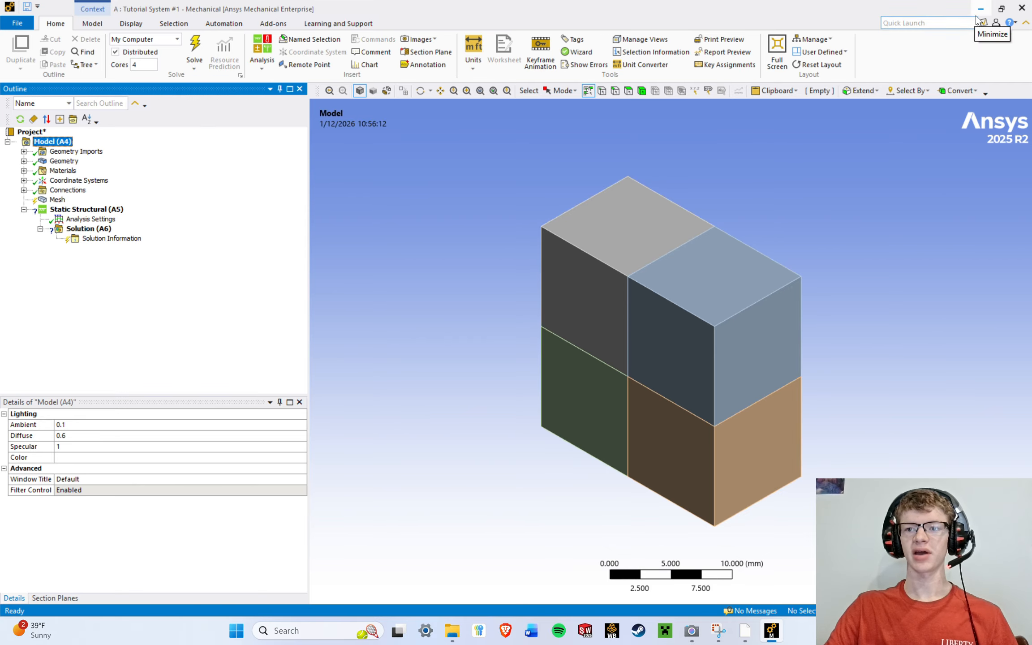
# Search Mechanical's features for "section planes" and dismiss the results.
pyautogui.click(901, 23)
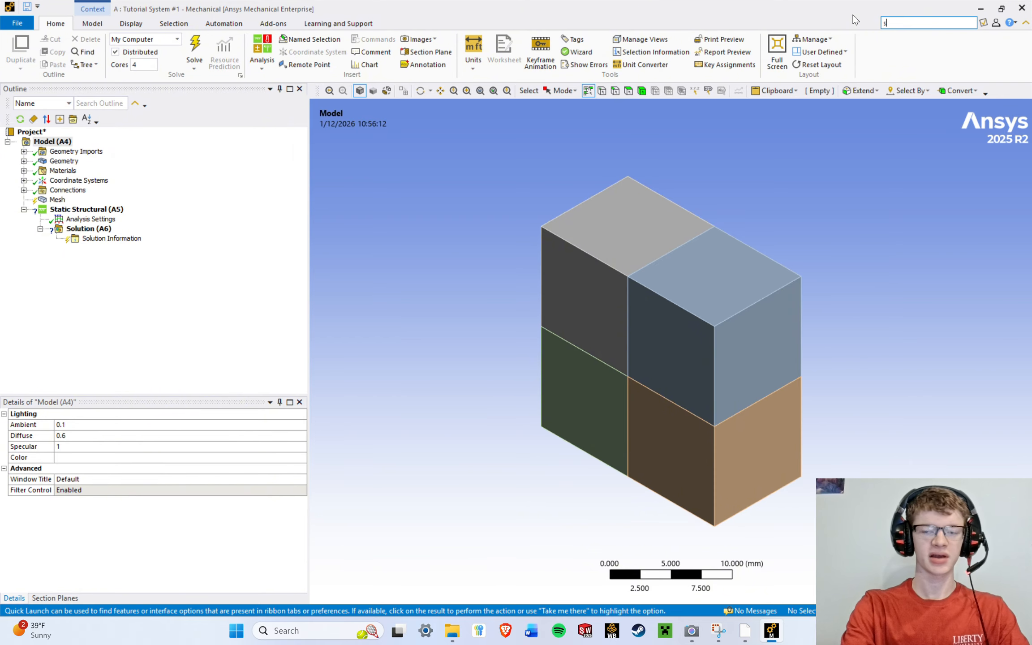
pyautogui.write('sectino')
pyautogui.press('BackSpace')
pyautogui.press('BackSpace')
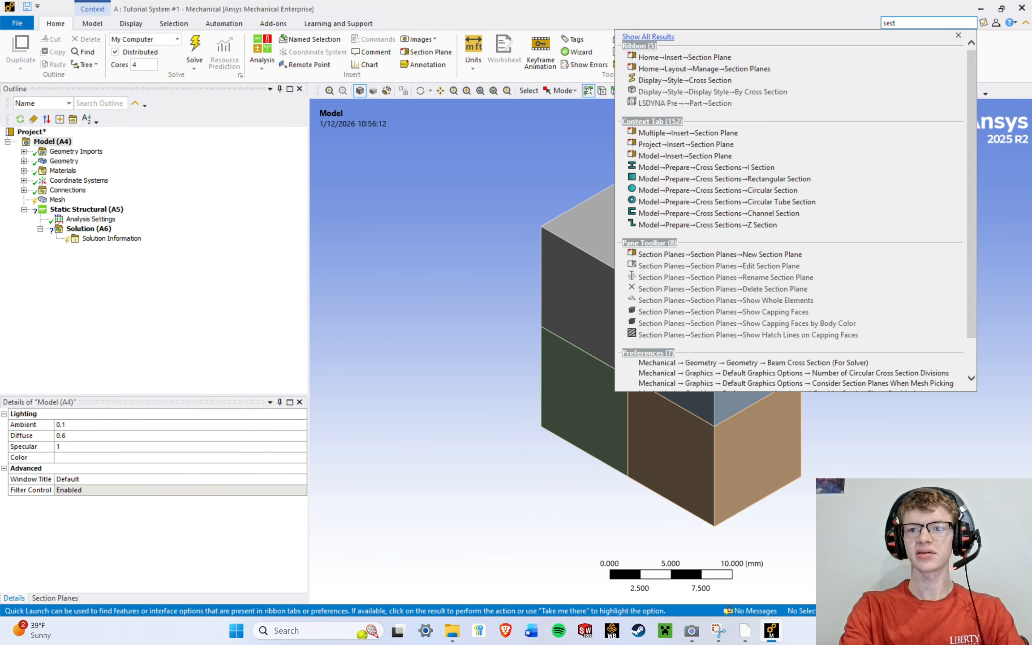
pyautogui.write('ion planes')
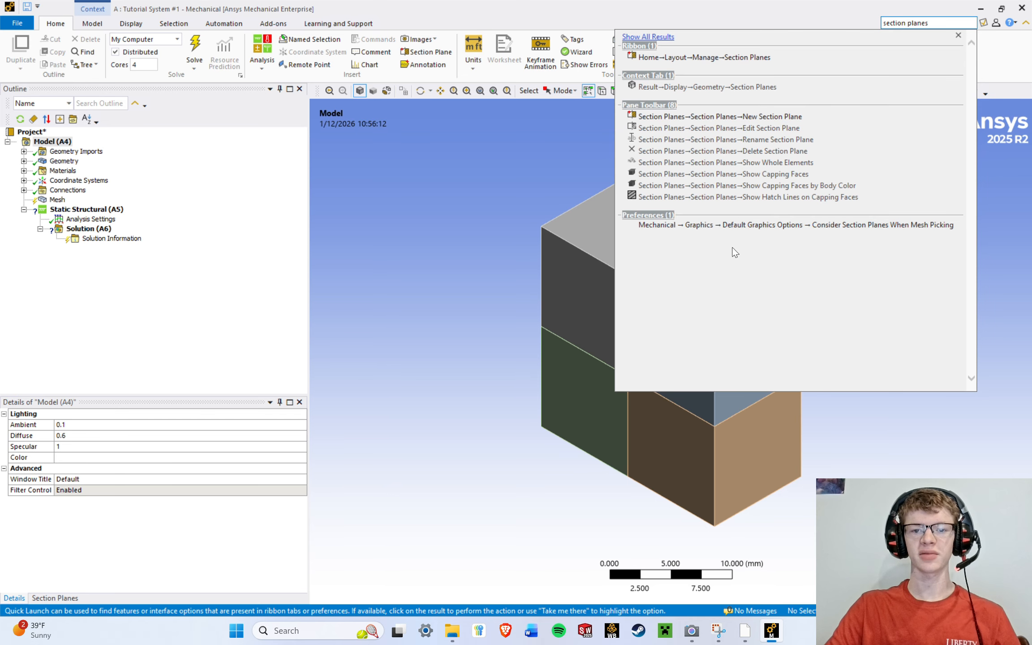
pyautogui.click(768, 26)
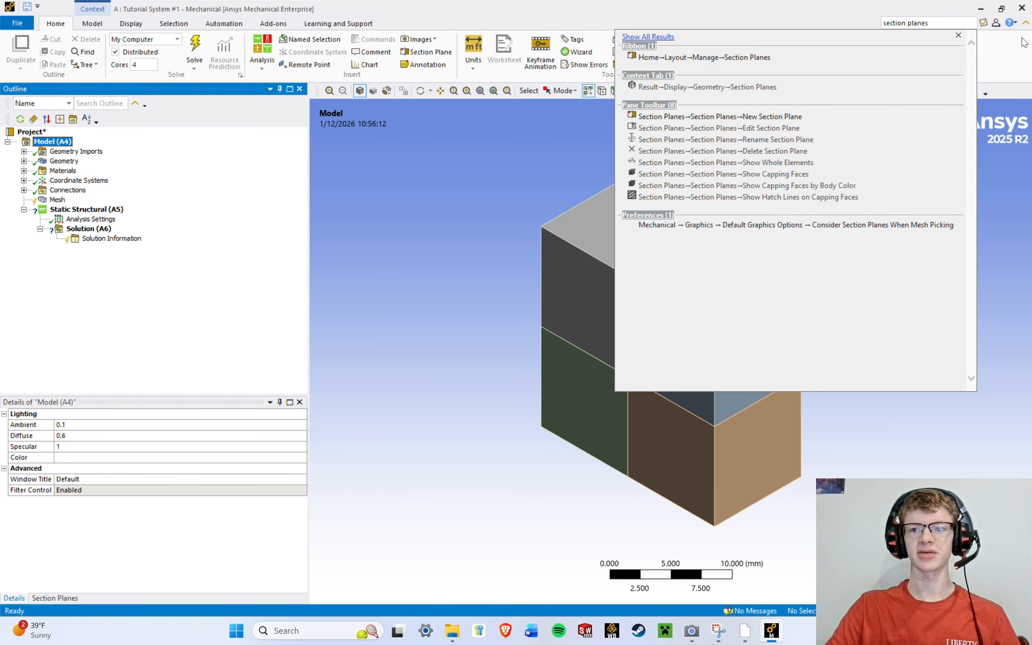
pyautogui.click(959, 35)
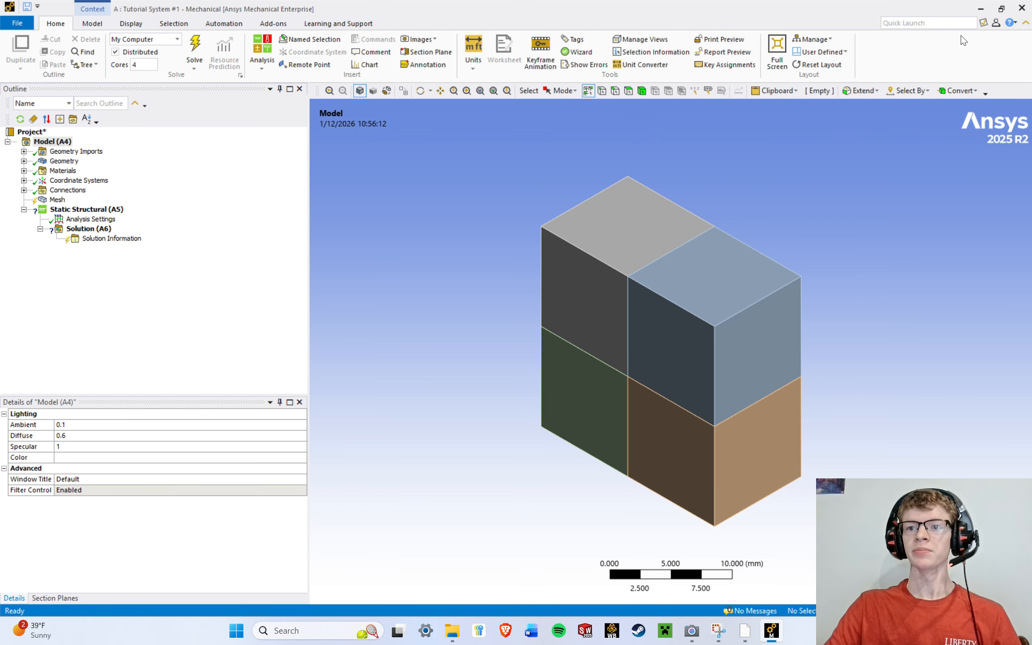
# Look at Mechanical's Connections options without changing them, and collapse and restore the ribbon.
pyautogui.click(983, 23)
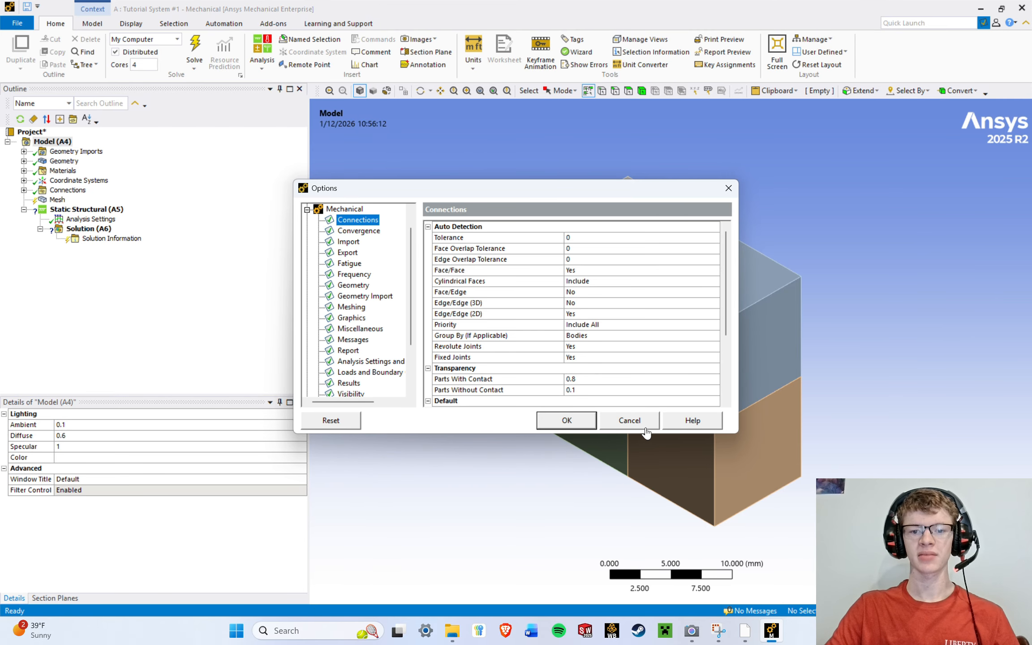
pyautogui.click(629, 421)
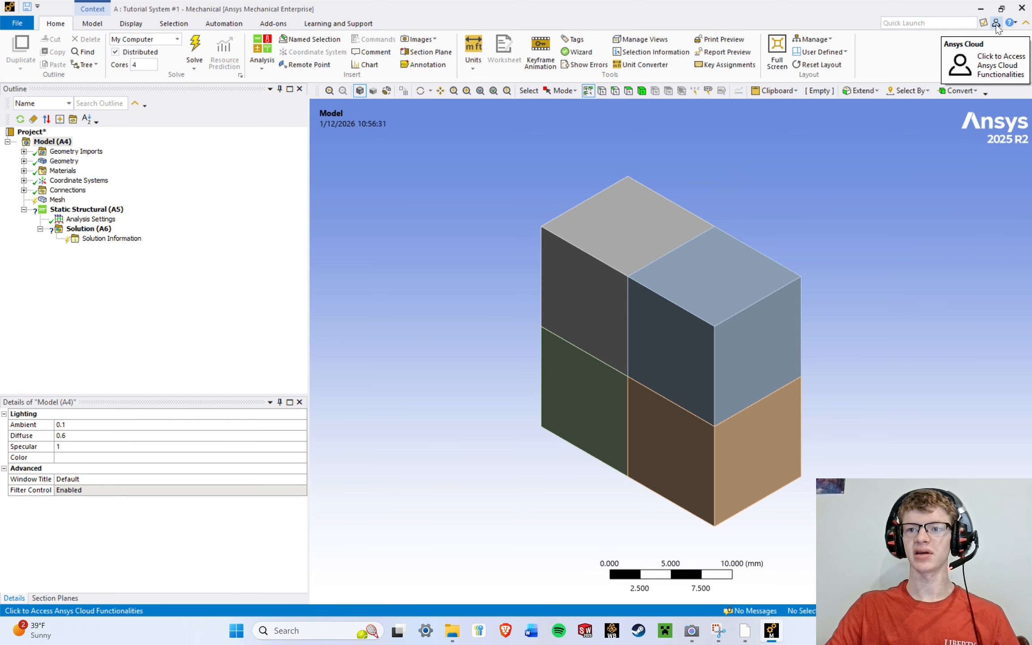
pyautogui.click(1025, 25)
pyautogui.click(1024, 25)
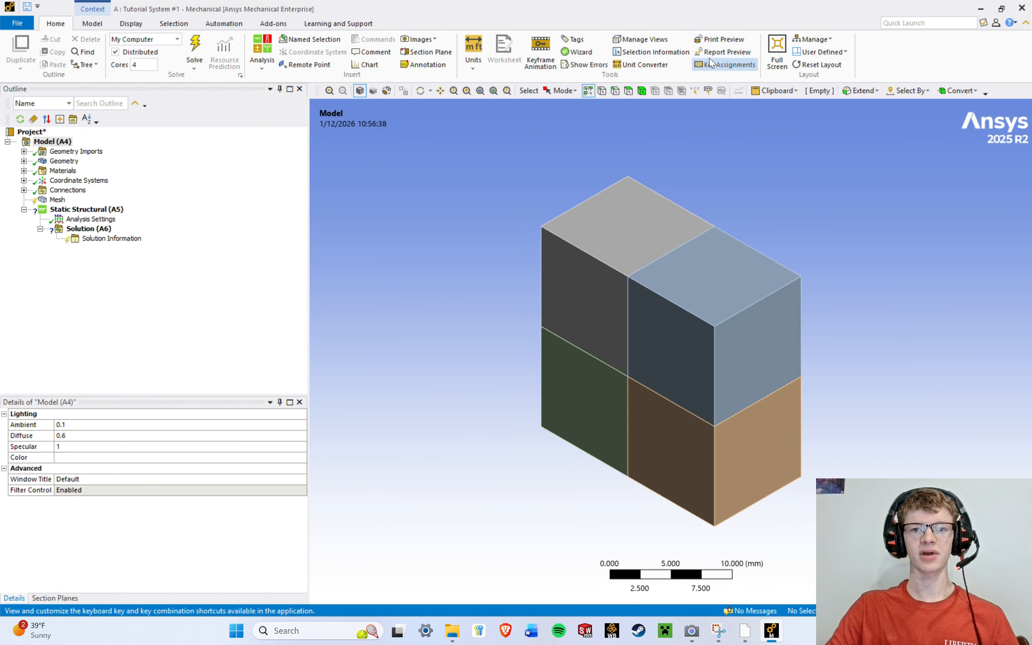
# View the engineering data for the Materials object and the actions available on it, and close the material view.
pyautogui.click(60, 173)
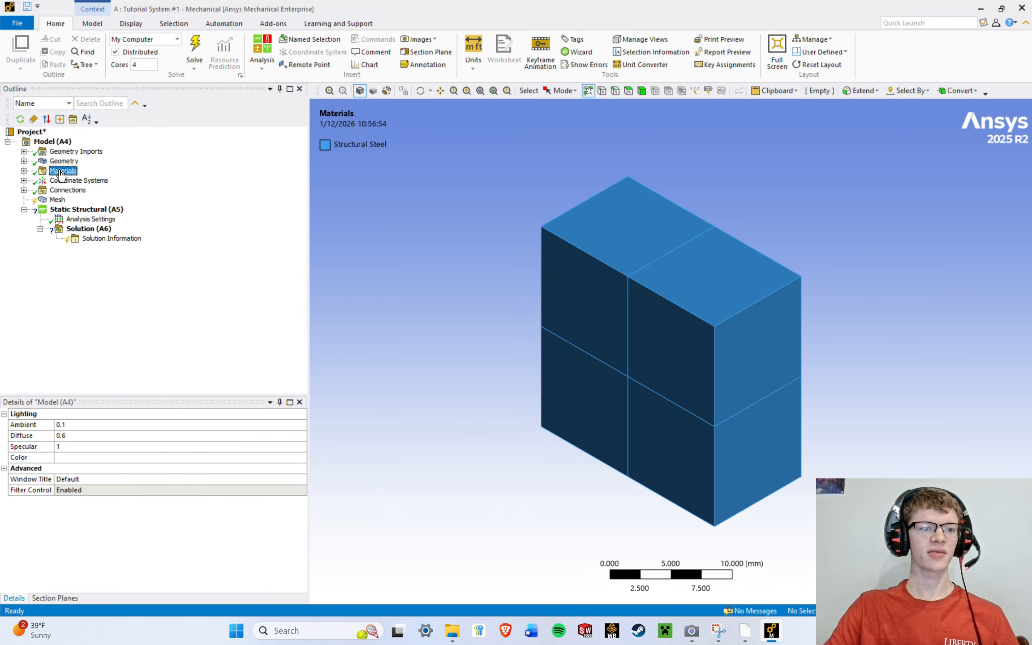
pyautogui.rightClick(60, 173)
pyautogui.click(27, 269)
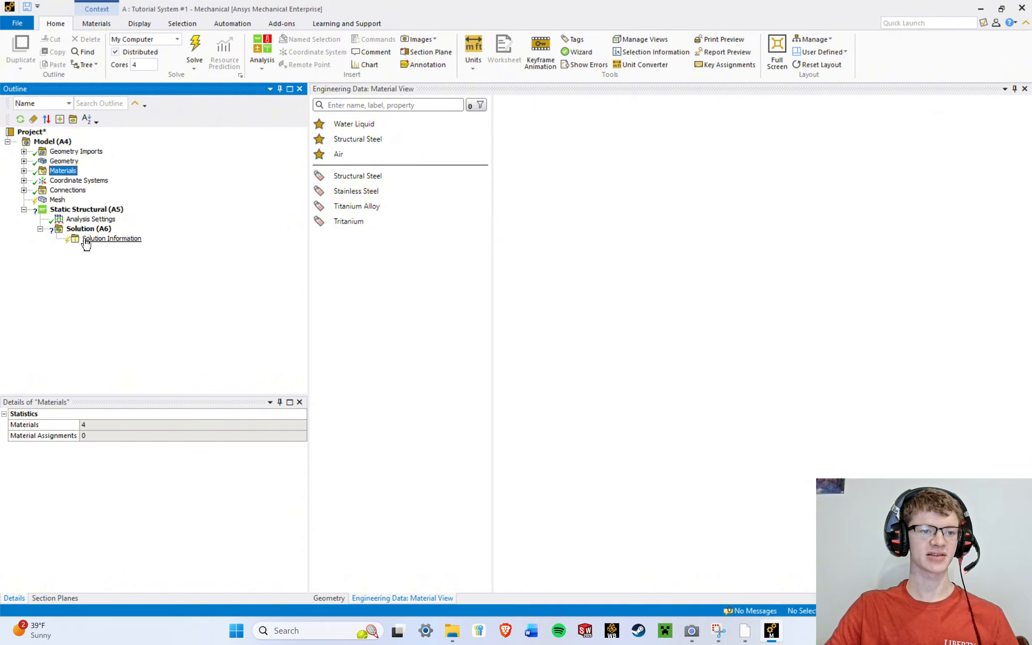
pyautogui.rightClick(68, 173)
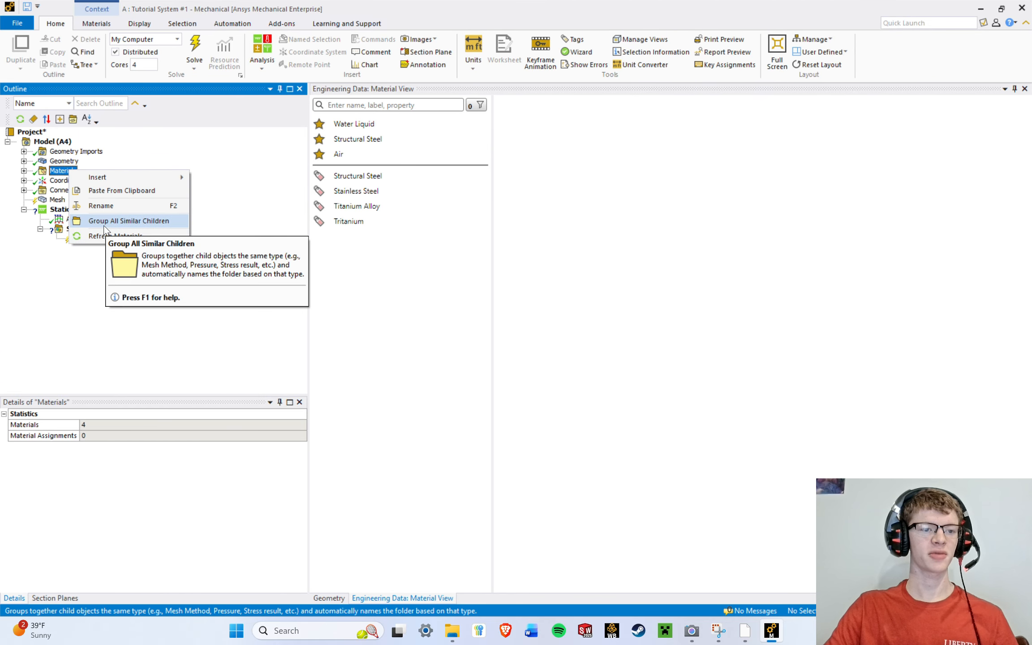
pyautogui.click(116, 317)
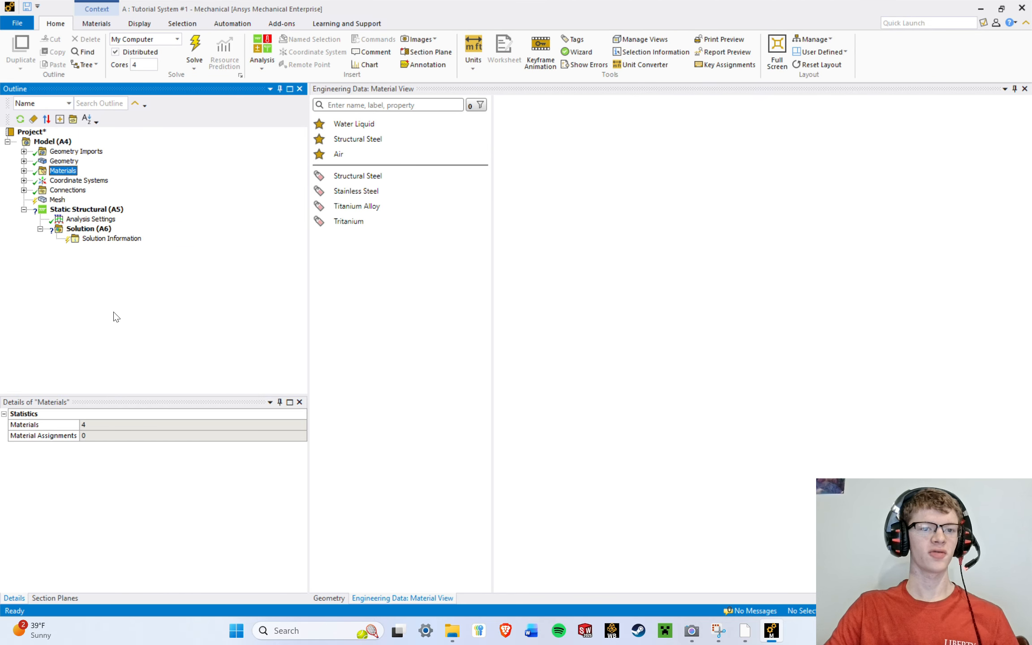
pyautogui.click(1024, 88)
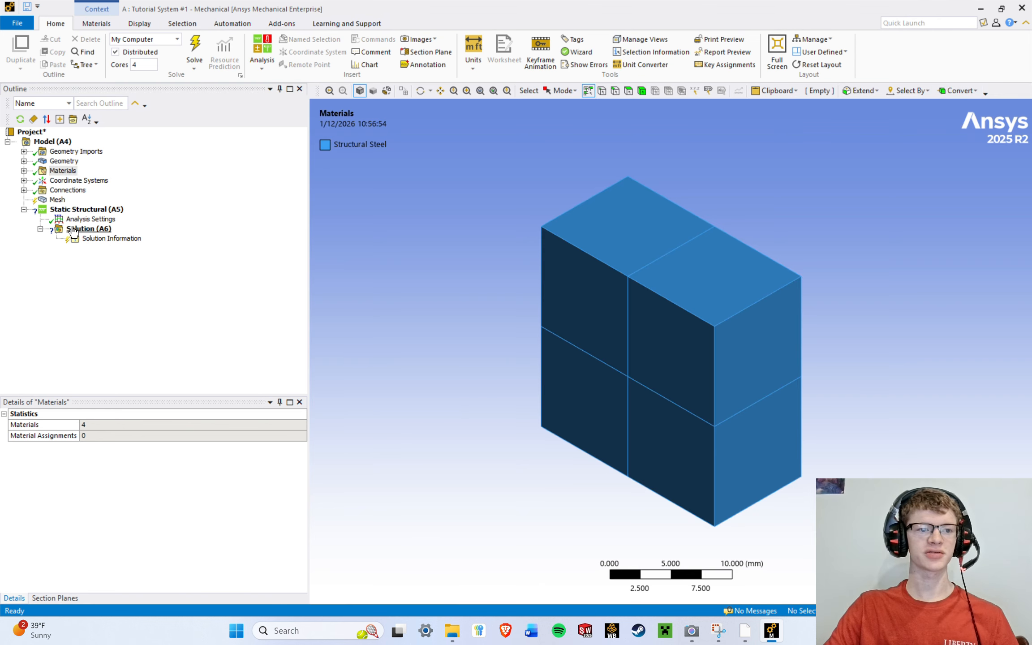
# Review the actions available for Materials, check the Workbench project schematic, and reopen the Static Structural system's Model in Mechanical.
pyautogui.click(95, 291)
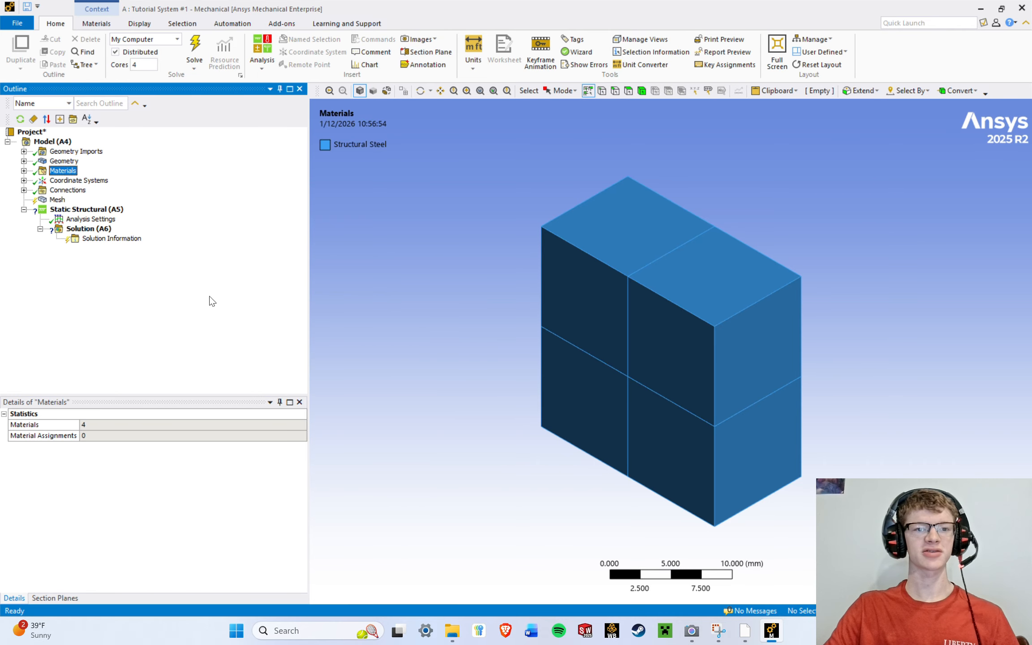
pyautogui.rightClick(73, 172)
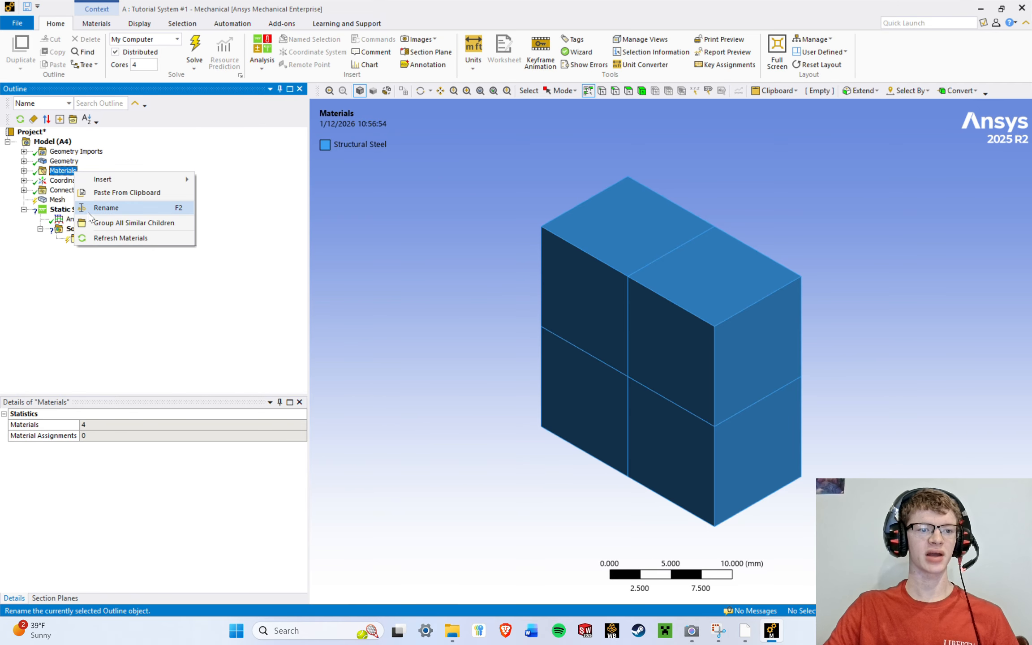
pyautogui.click(91, 291)
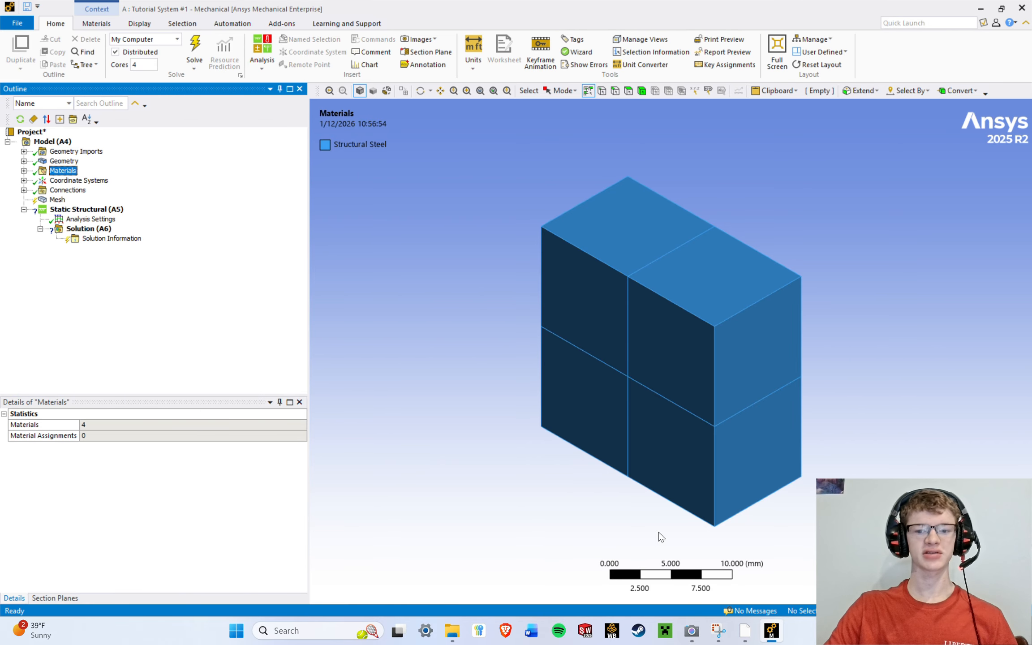
pyautogui.click(746, 638)
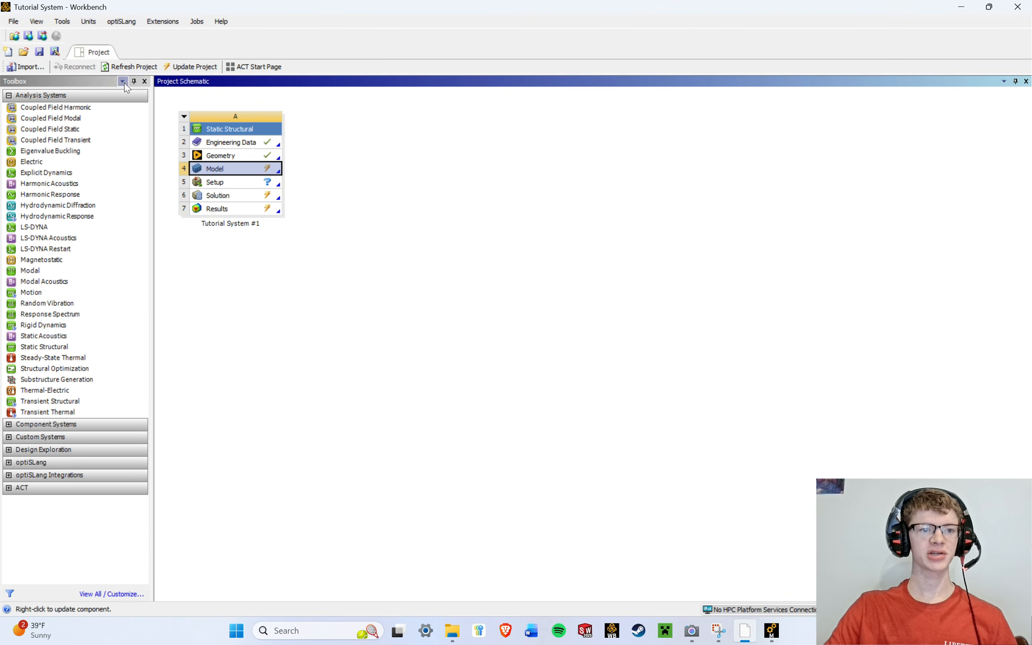
pyautogui.doubleClick(276, 170)
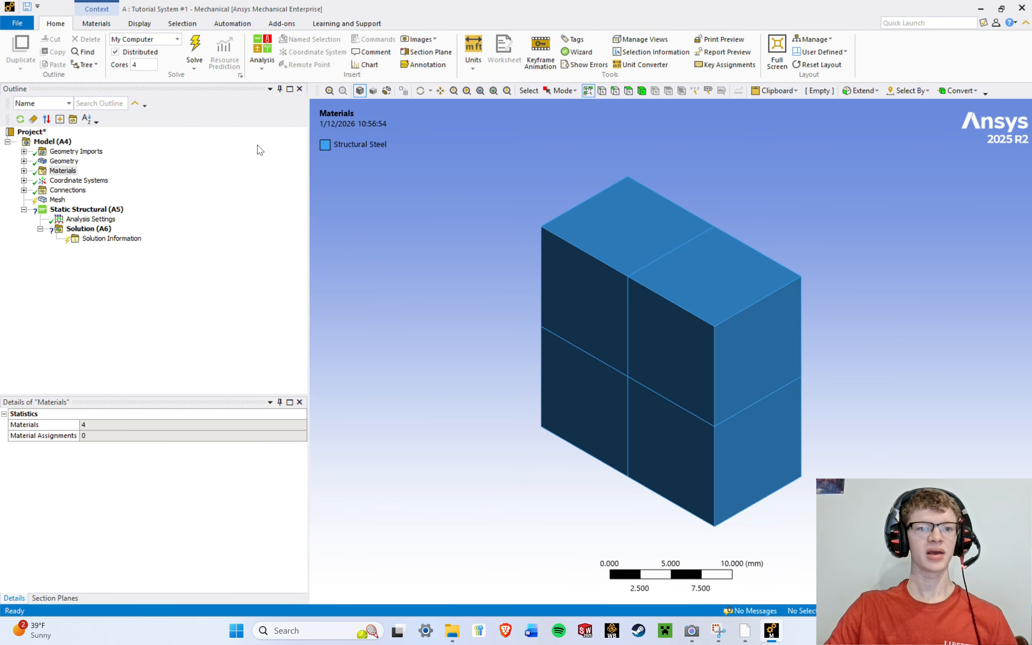
# Show the pane options of the Outline and of the Details pane without changing either.
pyautogui.click(270, 88)
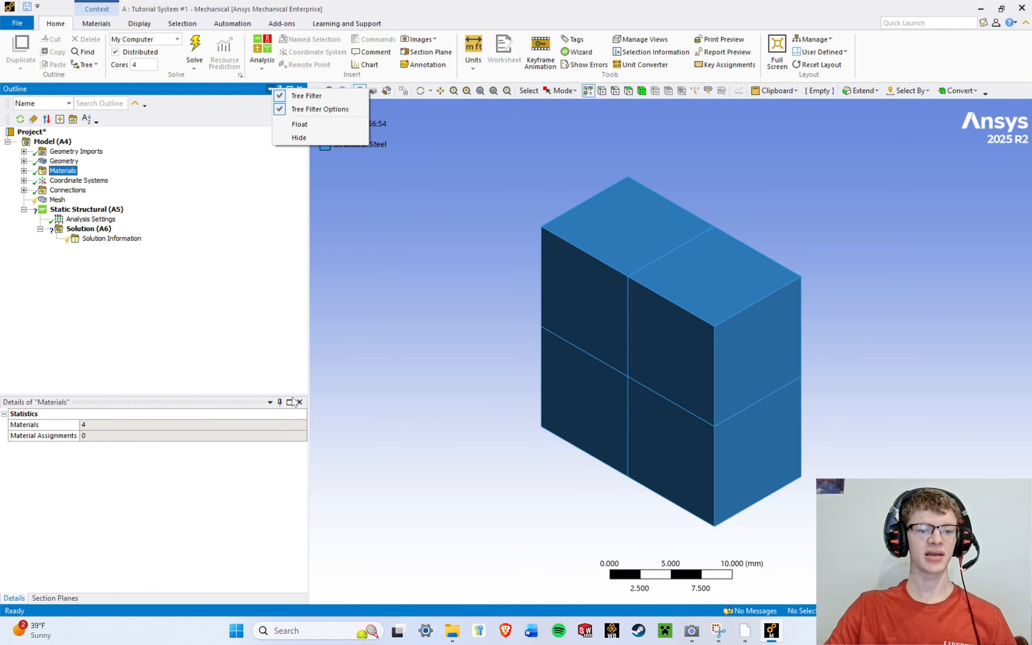
pyautogui.click(267, 366)
pyautogui.click(270, 402)
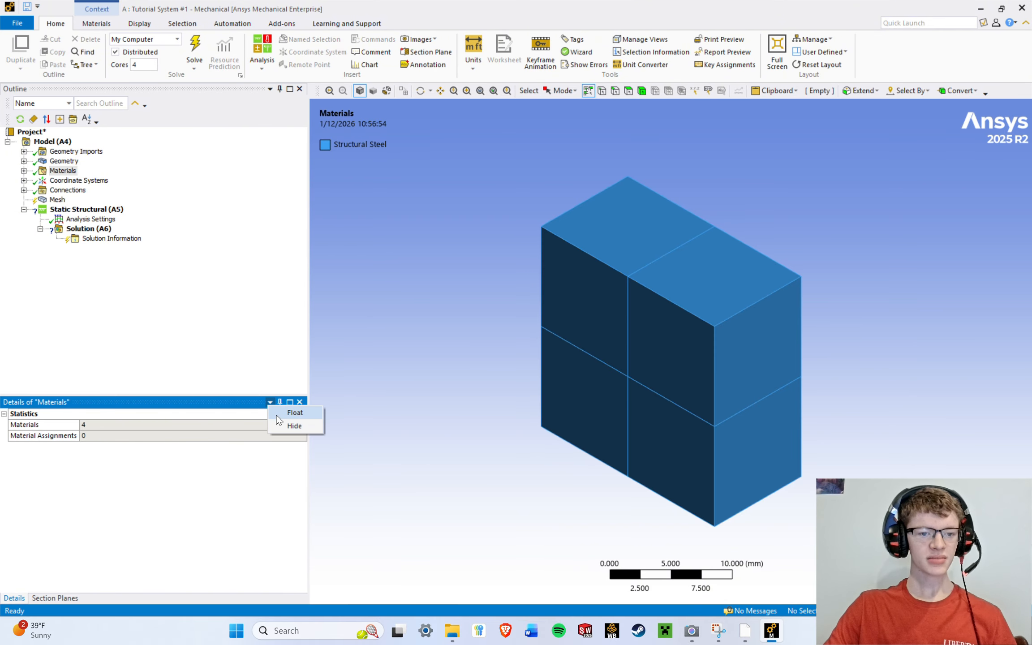
pyautogui.click(239, 375)
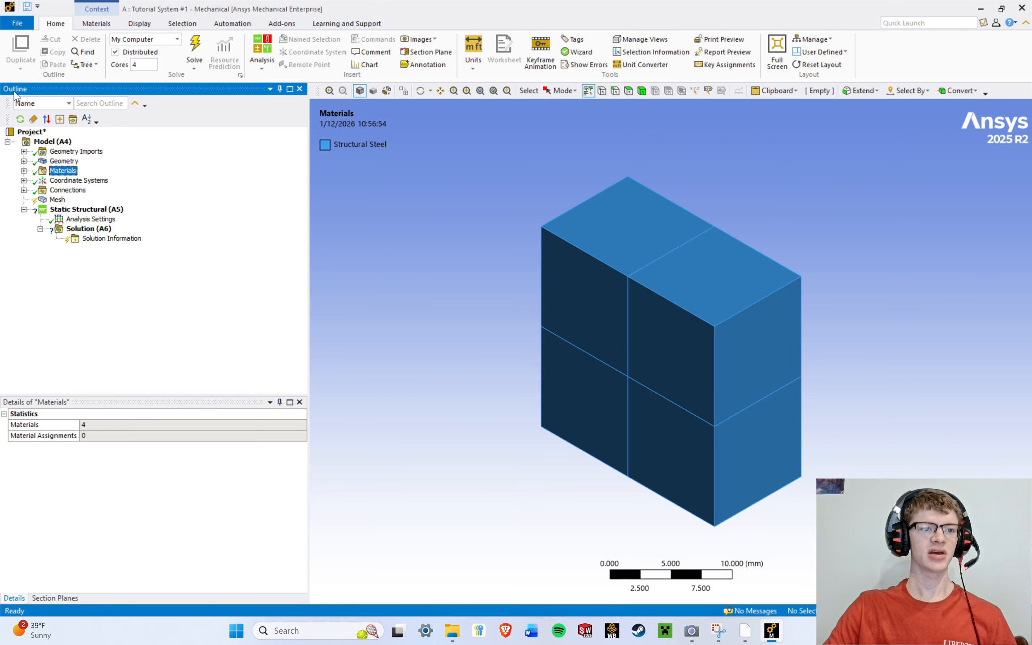
# Hide the Outline's Tree Filter toolbar and show it again.
pyautogui.click(271, 89)
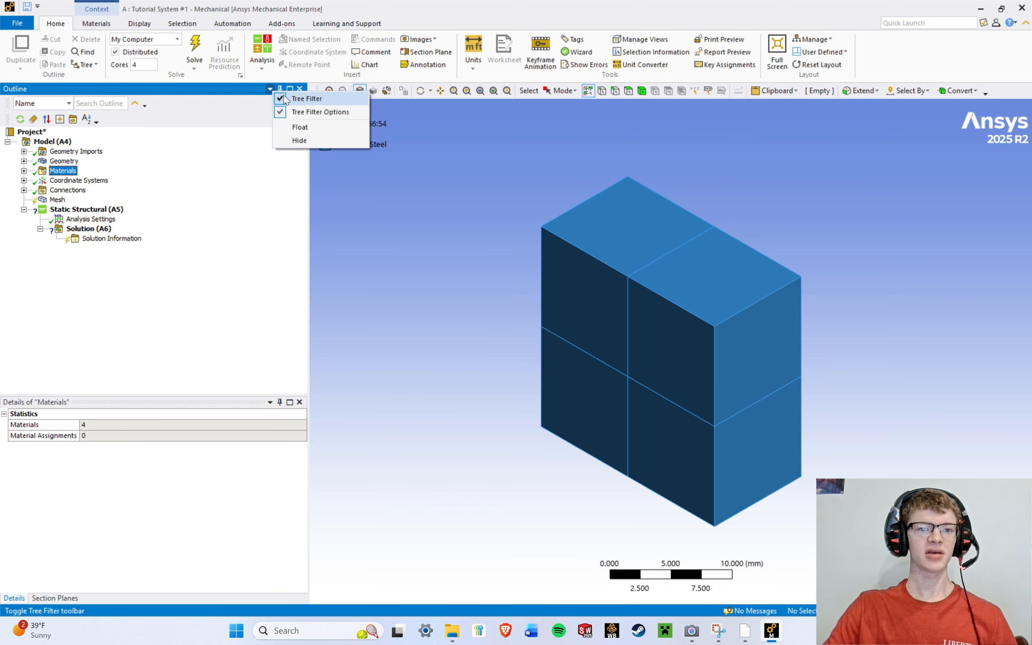
pyautogui.click(289, 101)
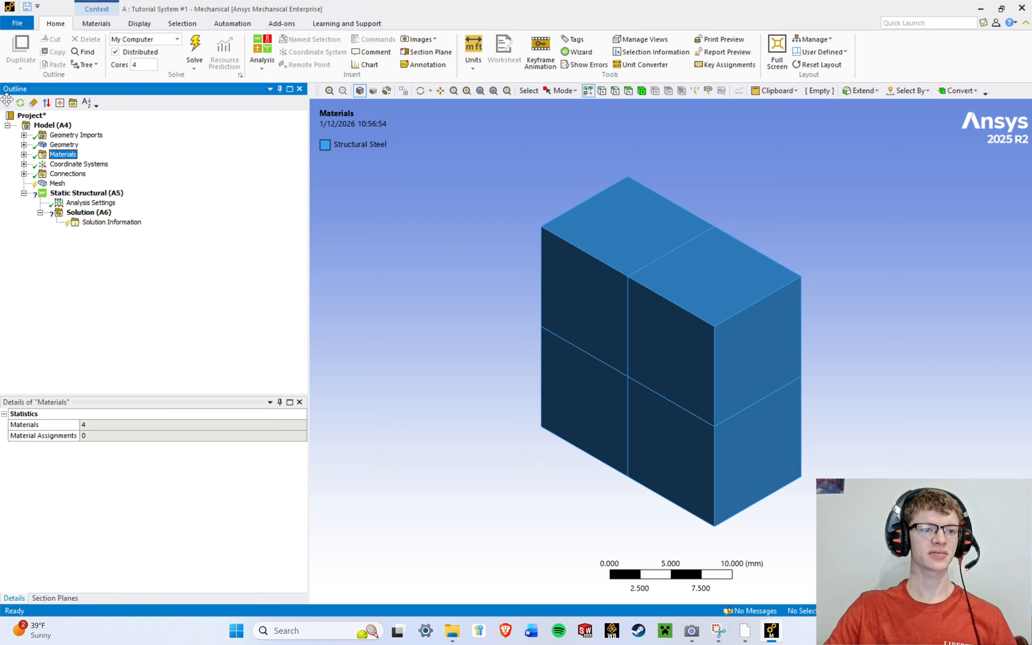
pyautogui.click(270, 89)
pyautogui.click(301, 96)
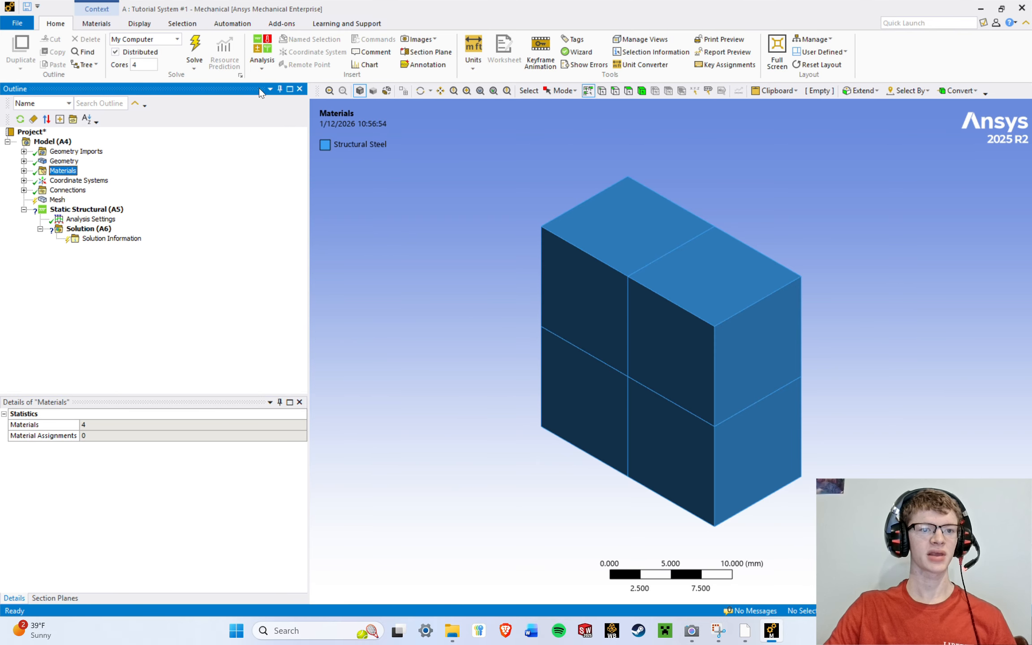
# Hide the Outline's Tree Filter Options toolbar, show it again, and review the pane options without changing anything further.
pyautogui.click(270, 89)
pyautogui.click(281, 109)
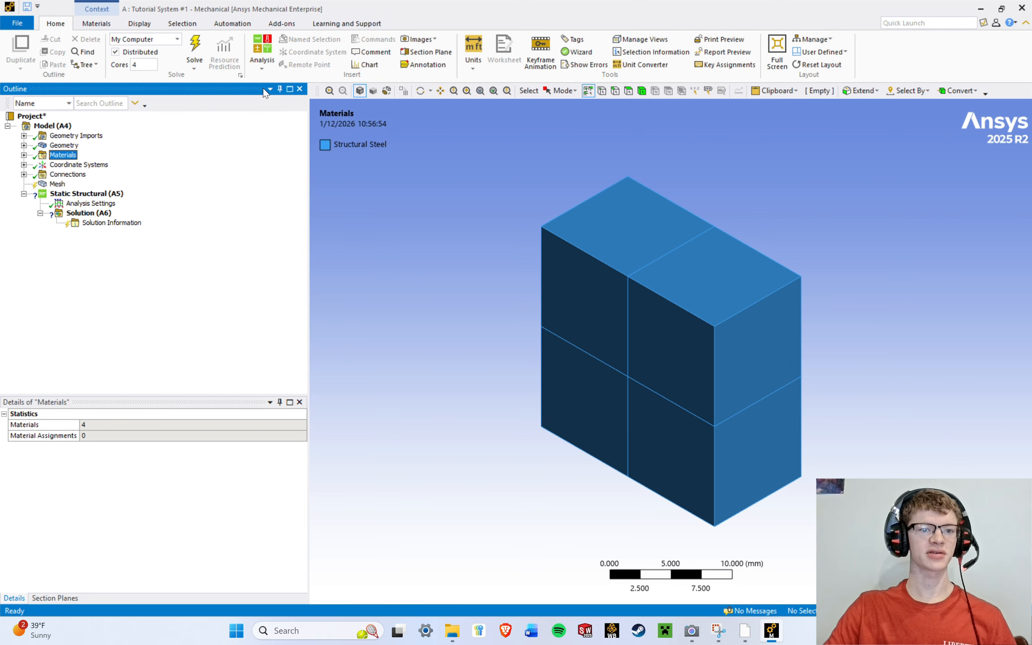
pyautogui.click(270, 89)
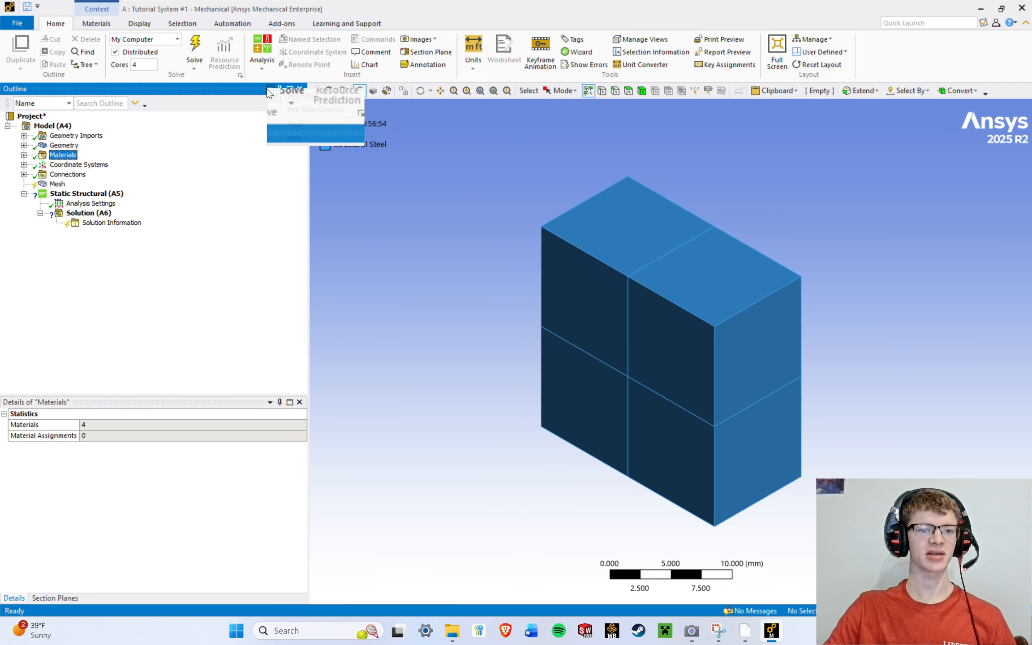
pyautogui.click(288, 113)
pyautogui.click(270, 89)
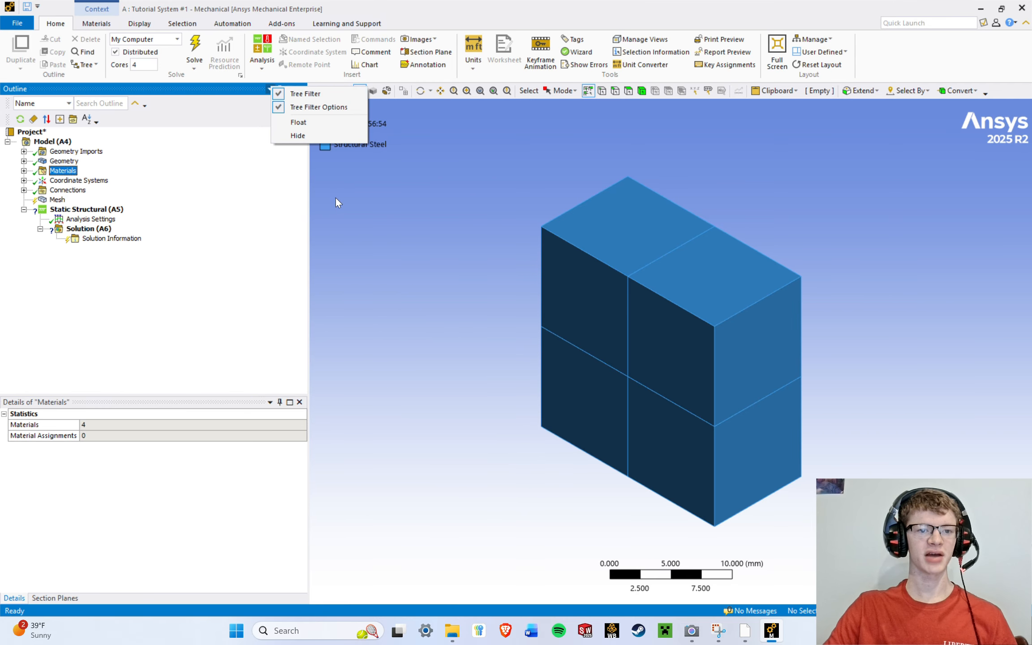
pyautogui.click(268, 210)
# Float the Outline pane and dock it side by side with the Details pane.
pyautogui.click(270, 89)
pyautogui.click(305, 125)
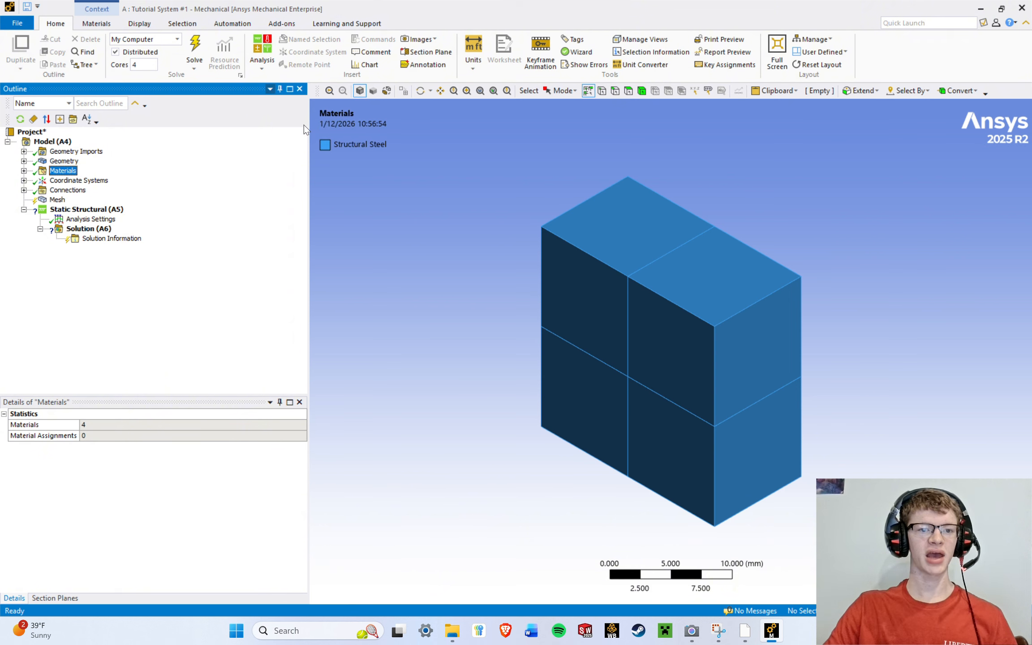
pyautogui.moveTo(158, 100); pyautogui.dragTo(209, 147)
pyautogui.click(331, 149)
pyautogui.click(344, 177)
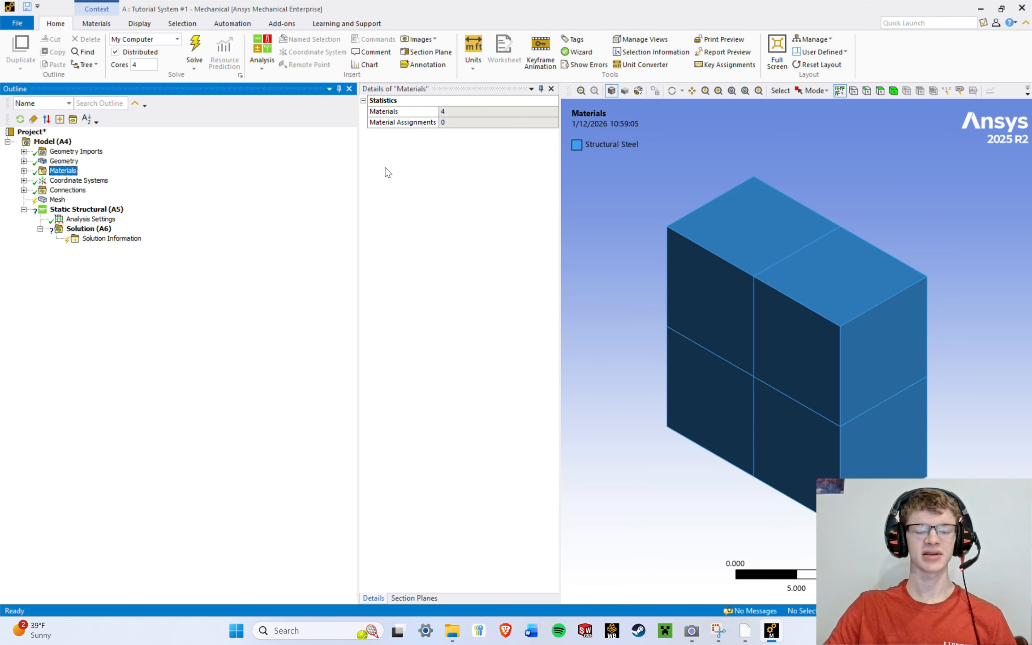
# Float the Outline pane again and dock it above the Details pane.
pyautogui.click(329, 88)
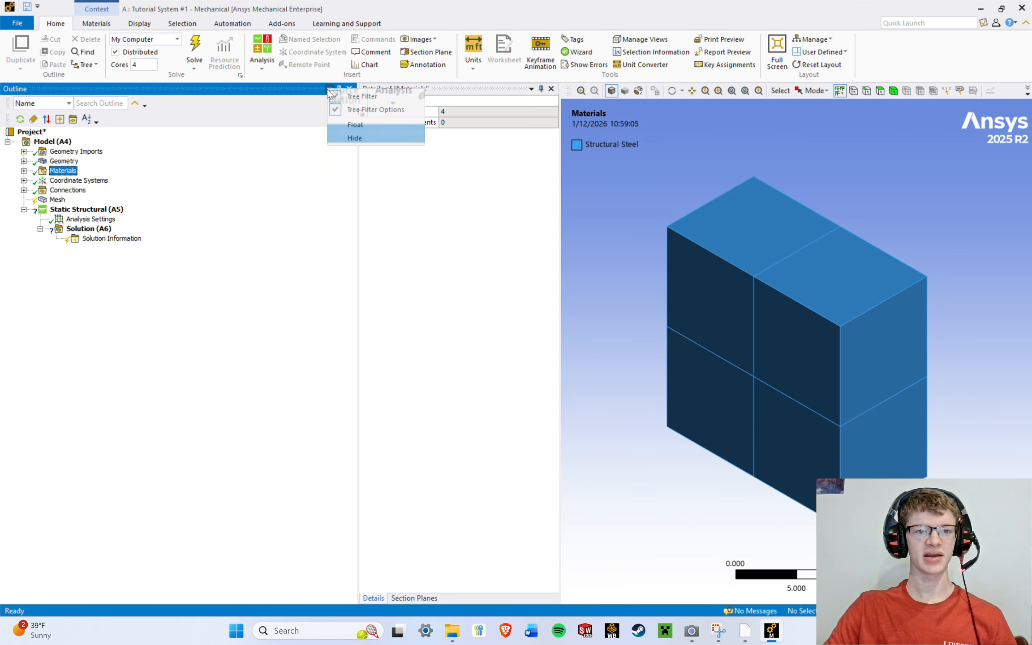
pyautogui.click(349, 125)
pyautogui.moveTo(183, 102); pyautogui.dragTo(159, 325)
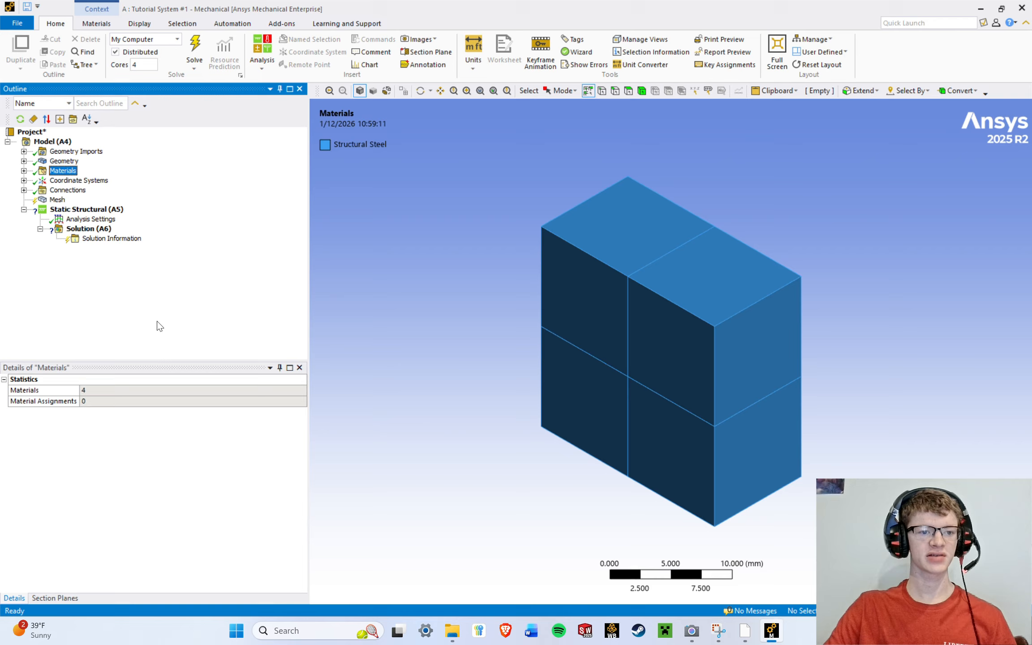
# Hide the Outline, Details and Section Planes panes one after another so only the graphics view remains.
pyautogui.click(270, 89)
pyautogui.click(294, 140)
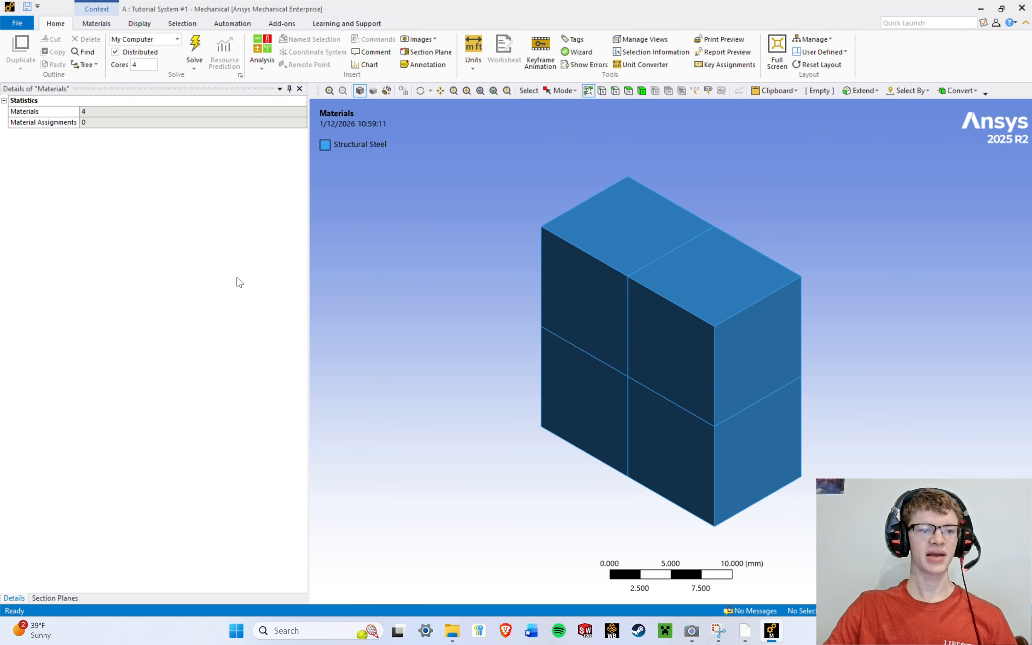
pyautogui.click(280, 89)
pyautogui.click(299, 108)
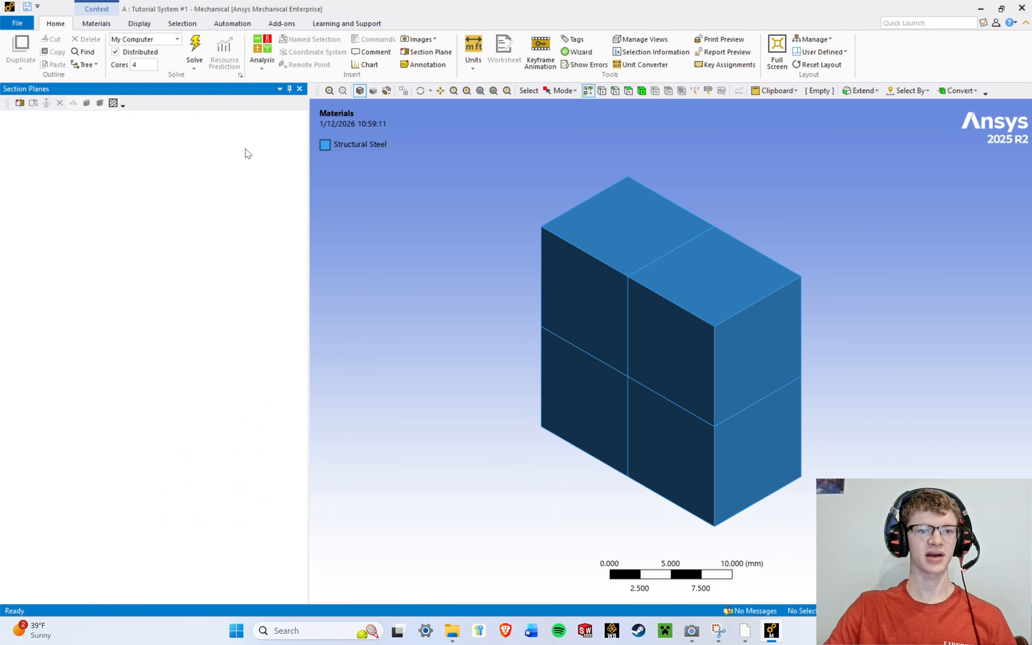
pyautogui.click(280, 90)
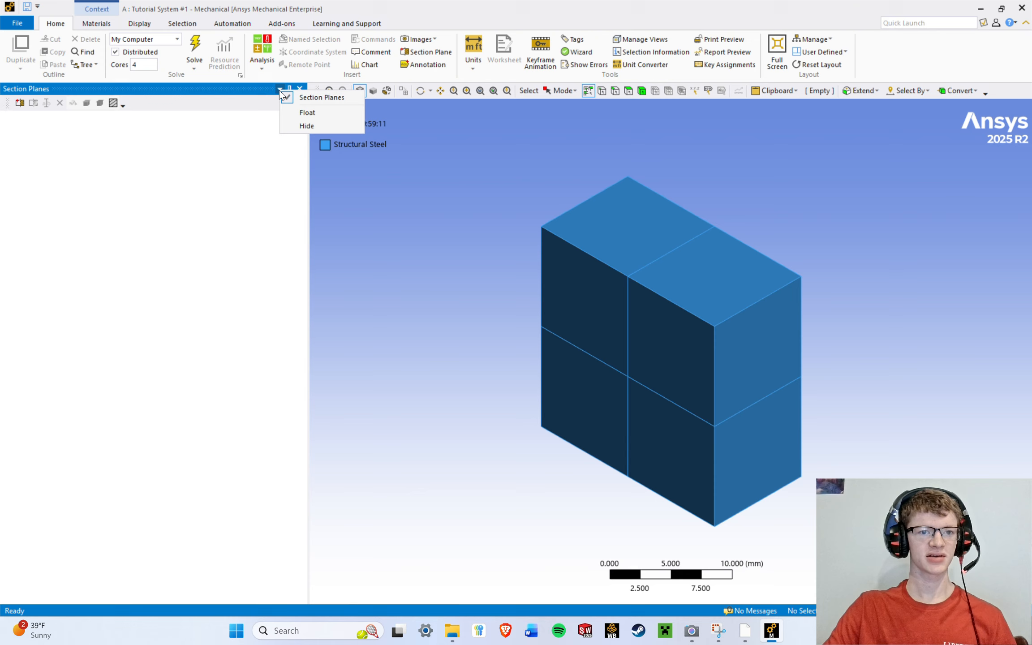
pyautogui.click(291, 112)
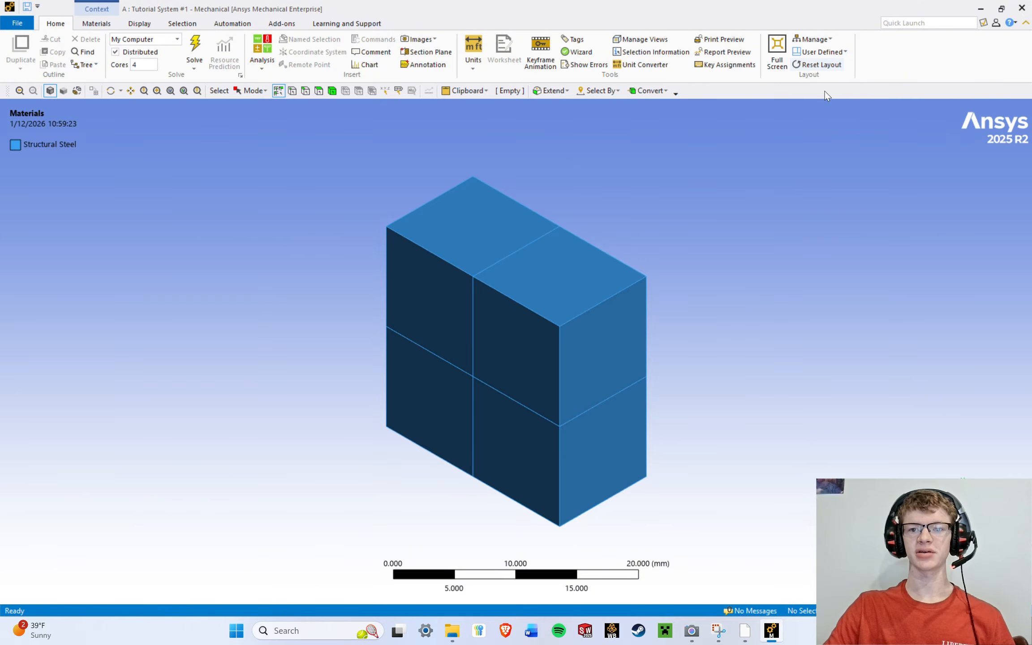
# Reset the window layout to restore the hidden panes, and hide the Worksheet pane to return to the geometry view.
pyautogui.click(819, 66)
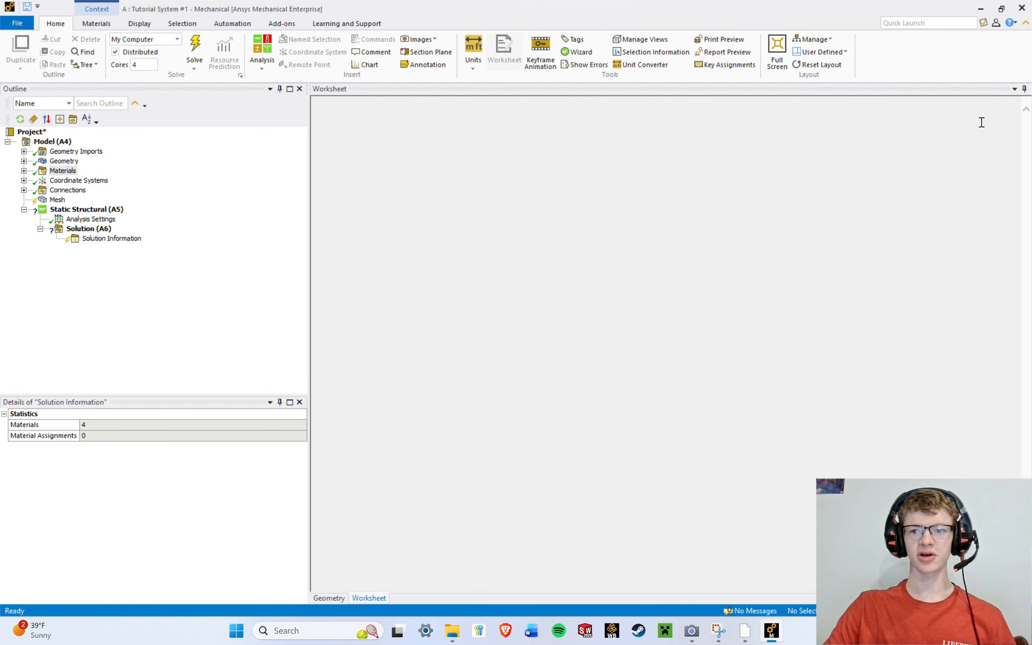
pyautogui.click(1015, 89)
pyautogui.click(1005, 106)
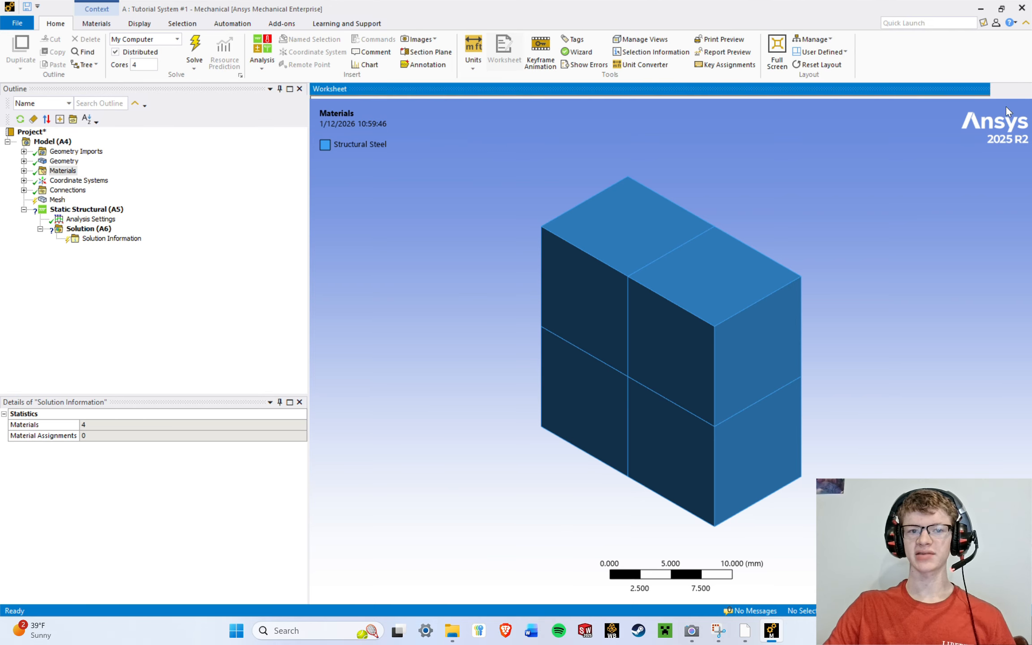
pyautogui.click(230, 233)
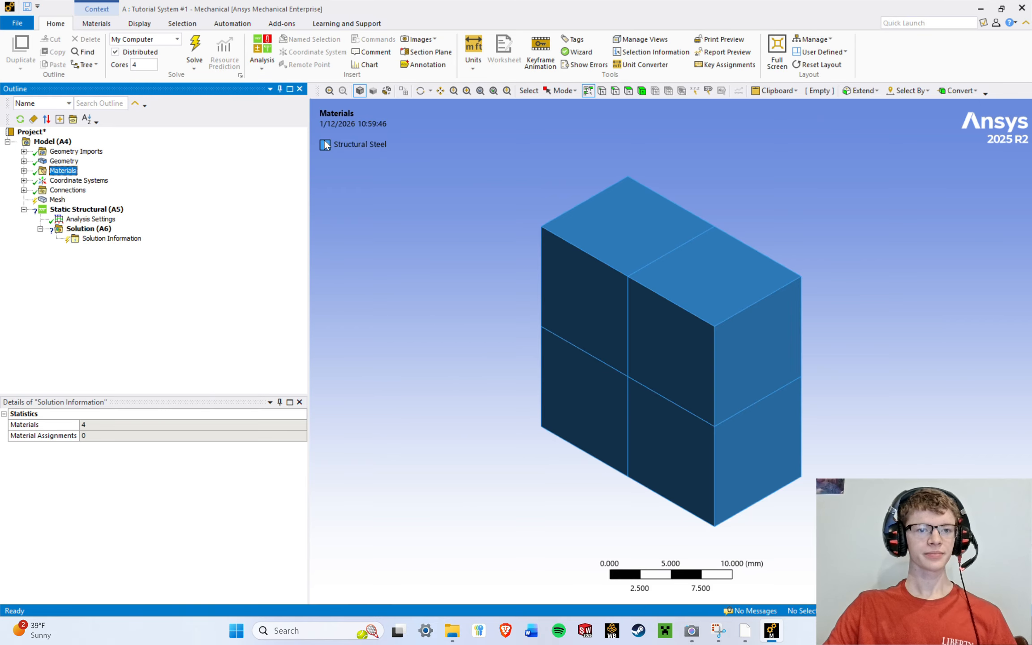
# Set the Outline pane to auto-hide, show it temporarily from its collapsed state, and auto-hide the Details pane too.
pyautogui.click(279, 88)
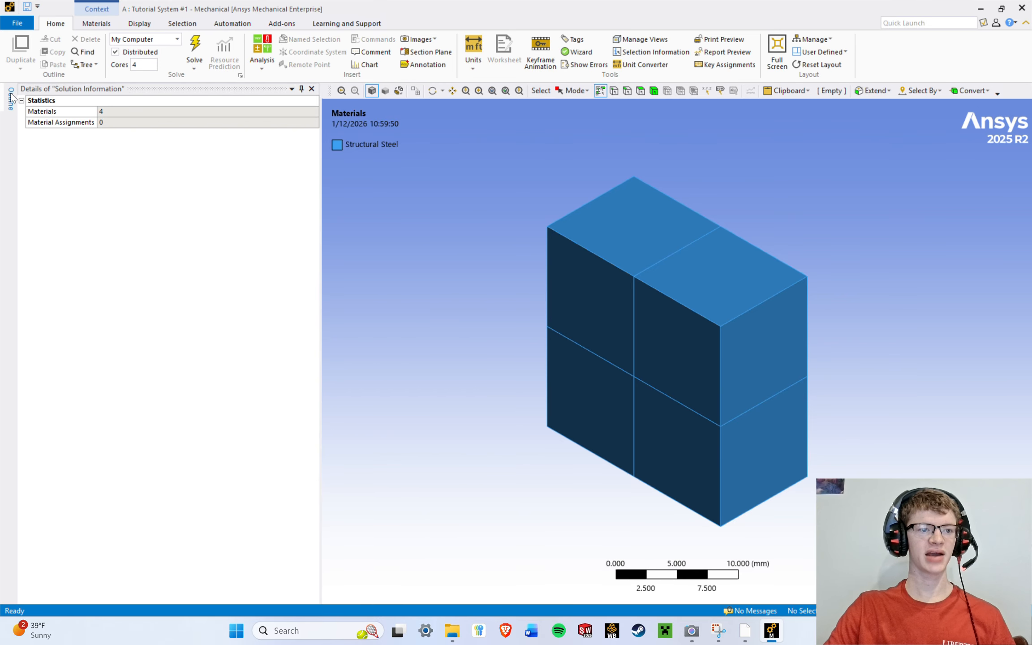
pyautogui.click(13, 103)
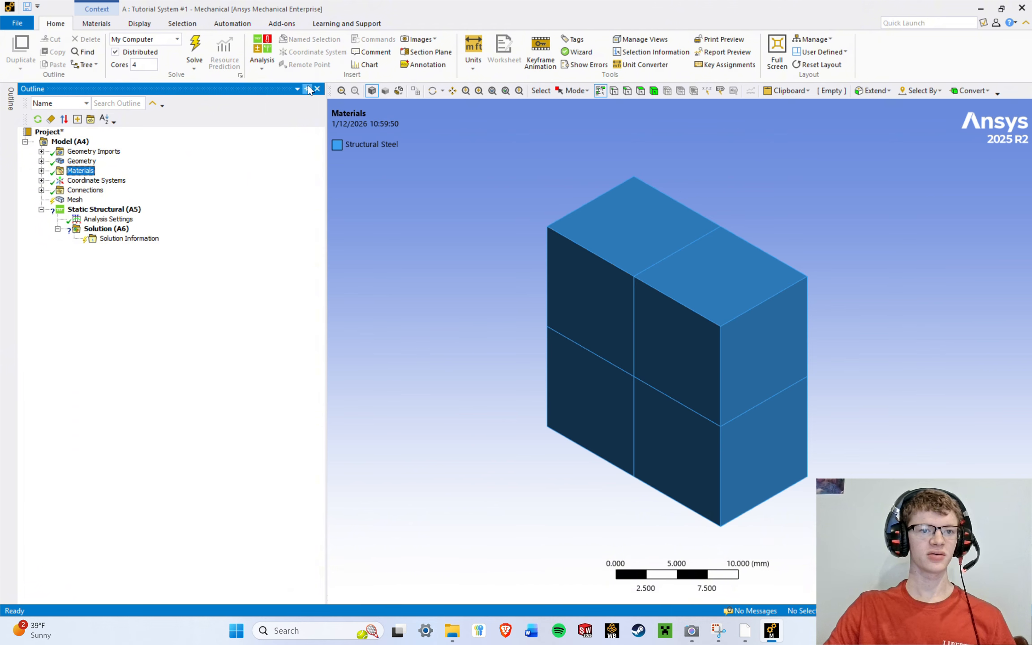
pyautogui.click(8, 106)
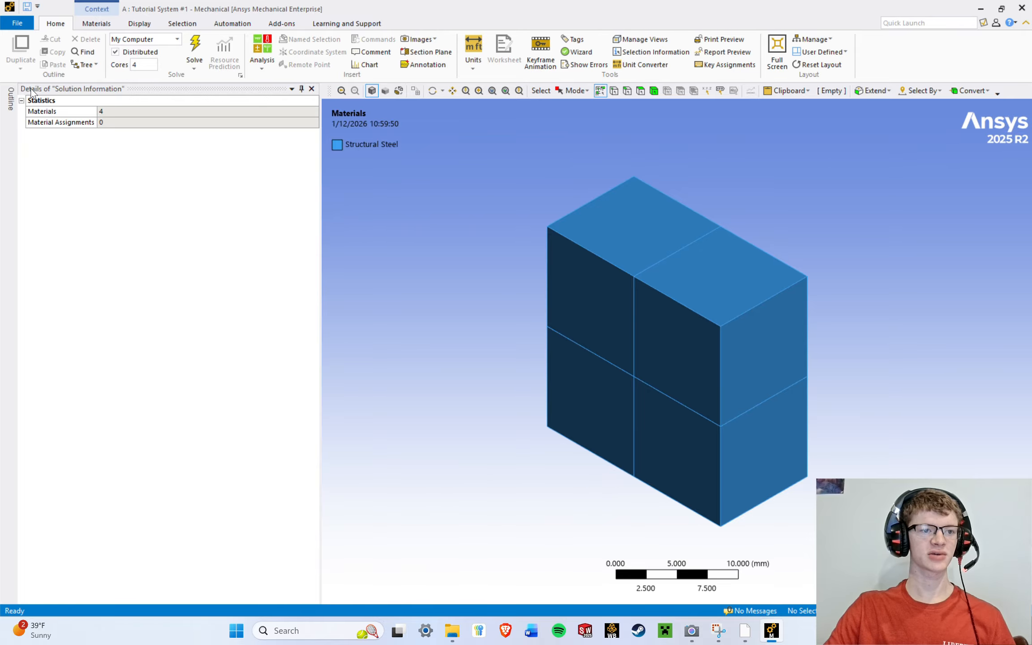
pyautogui.click(301, 88)
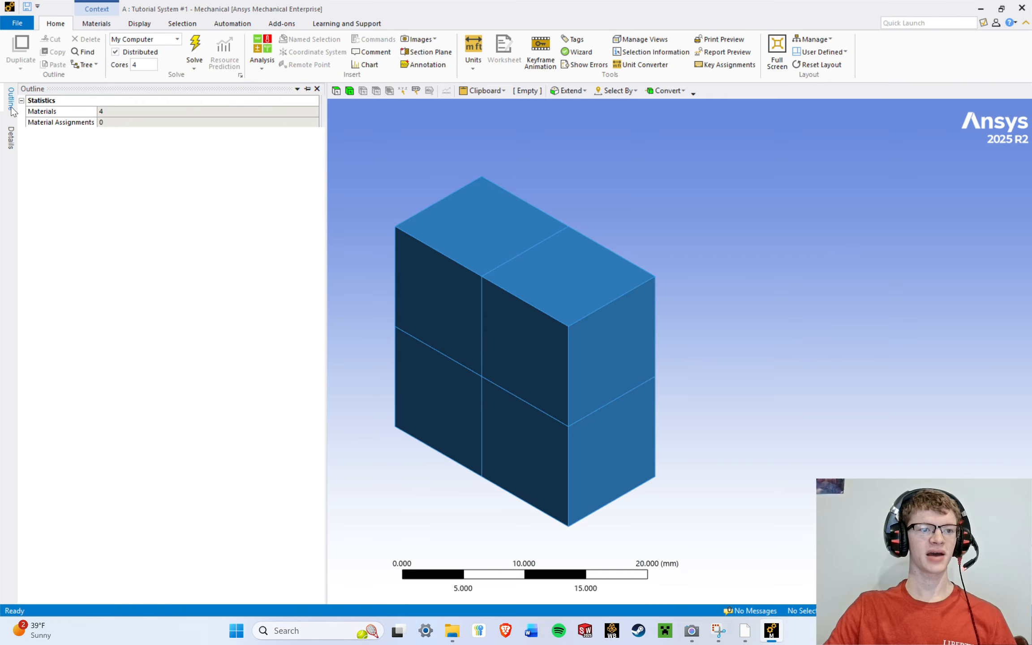
# Show the auto-hidden Details and Outline panes and pin both back in place.
pyautogui.moveTo(14, 134)
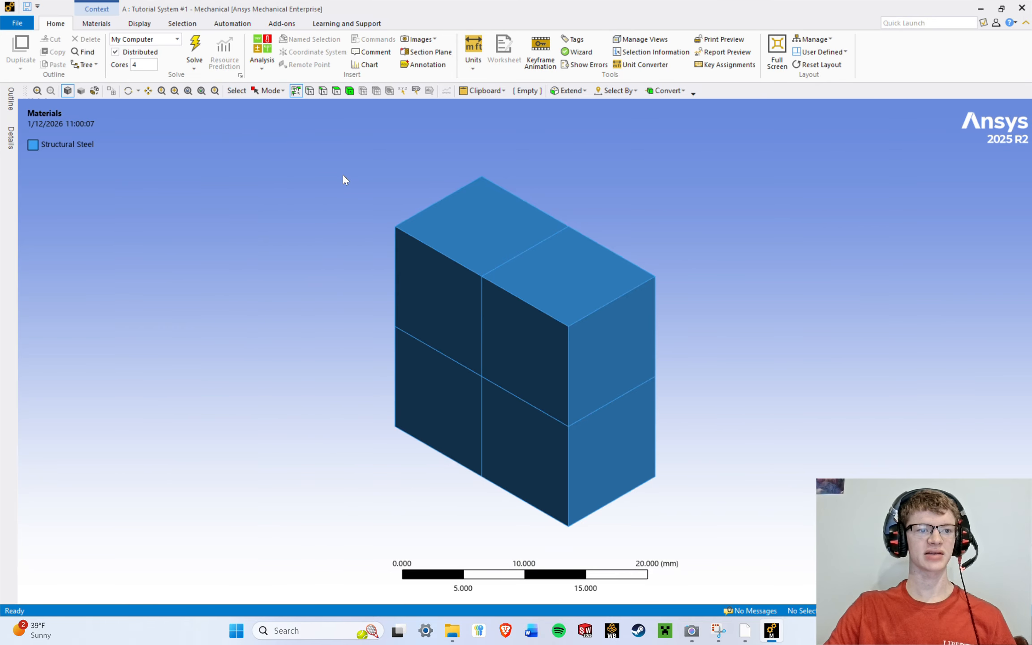
pyautogui.click(9, 139)
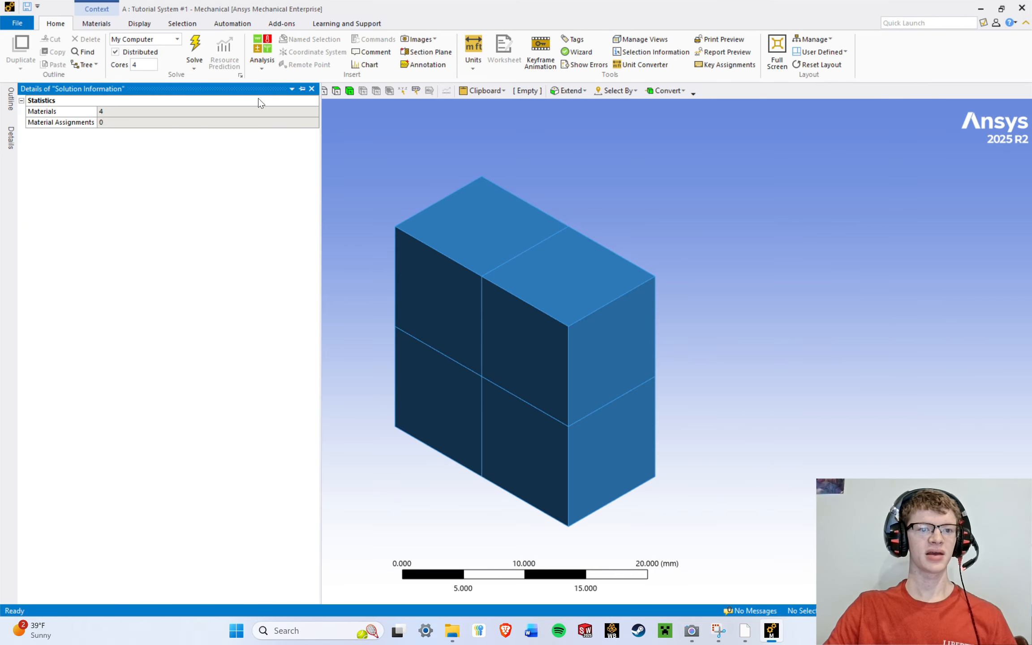
pyautogui.click(302, 89)
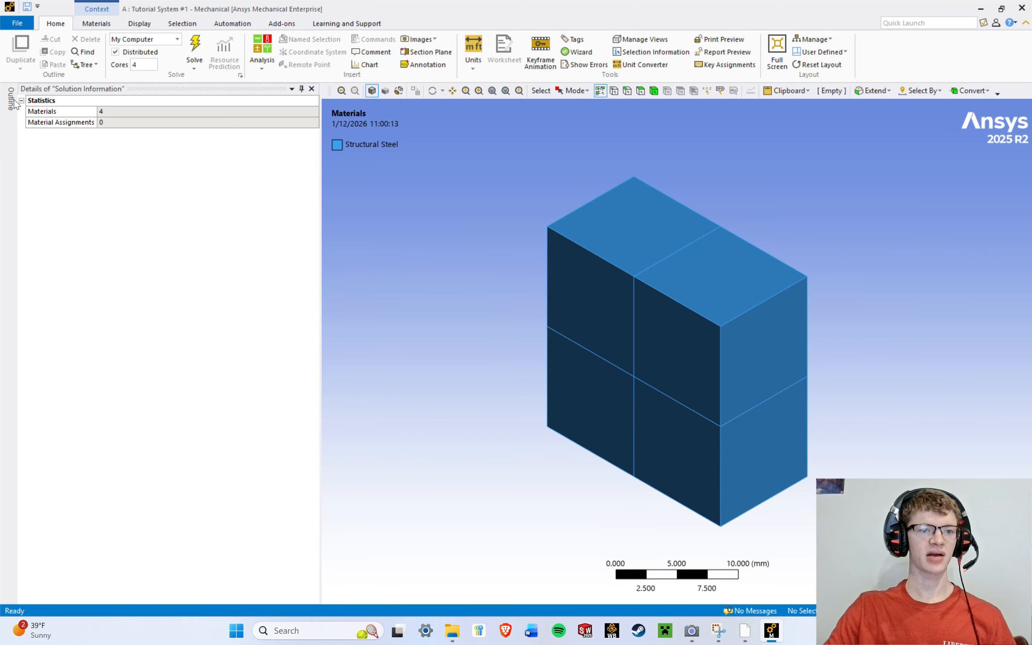
pyautogui.moveTo(9, 106)
pyautogui.click(308, 89)
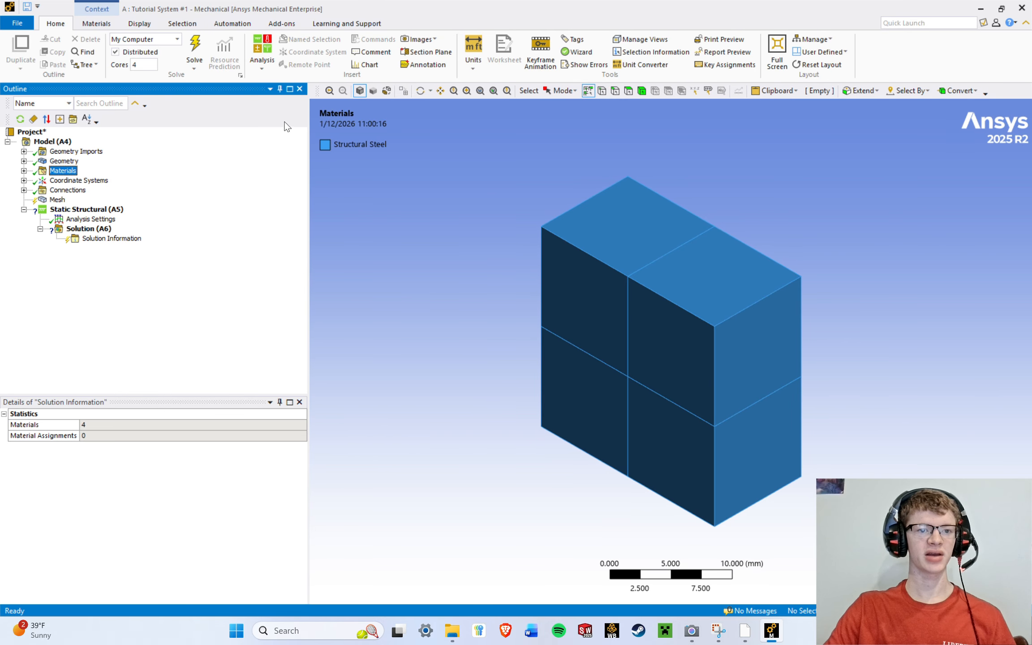
# Maximize the Outline pane and restore it, repeat the maximizing for the Outline and Details panes, and restore the split.
pyautogui.click(290, 90)
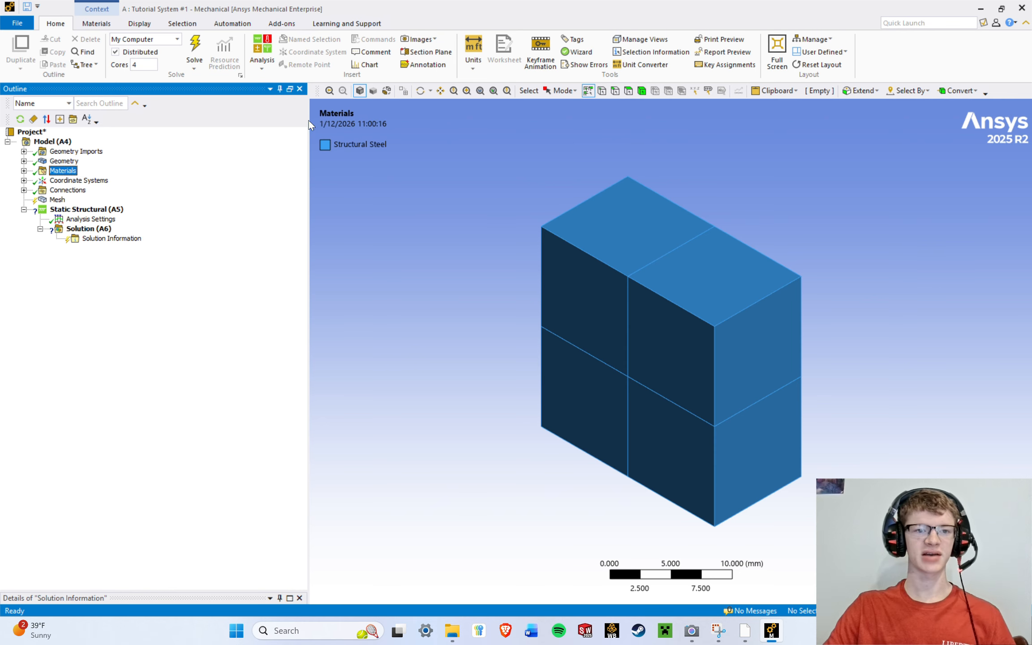
pyautogui.click(287, 88)
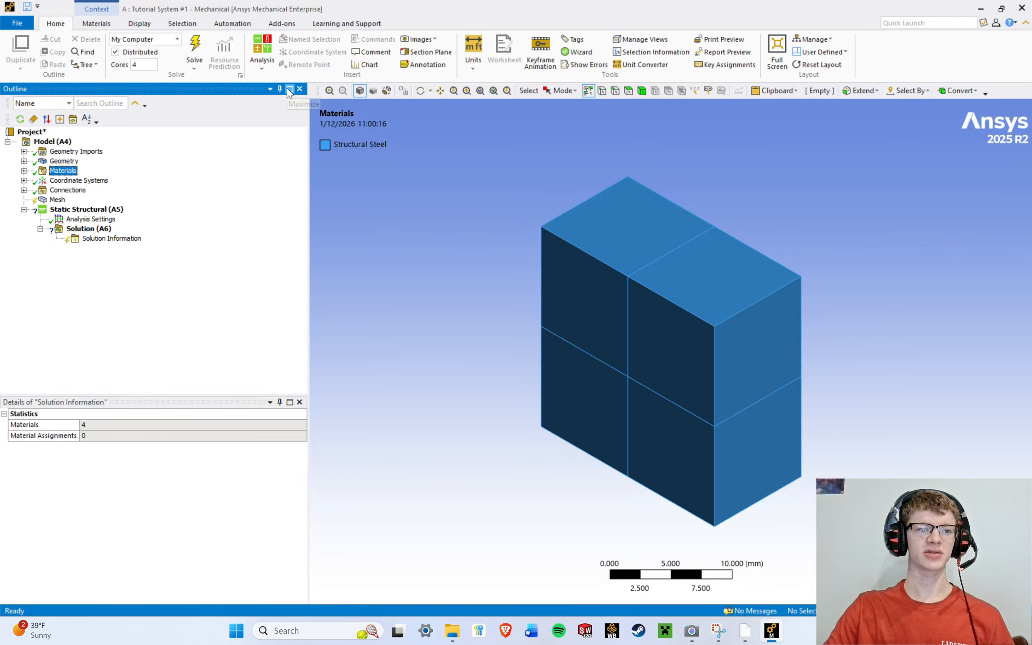
pyautogui.click(287, 88)
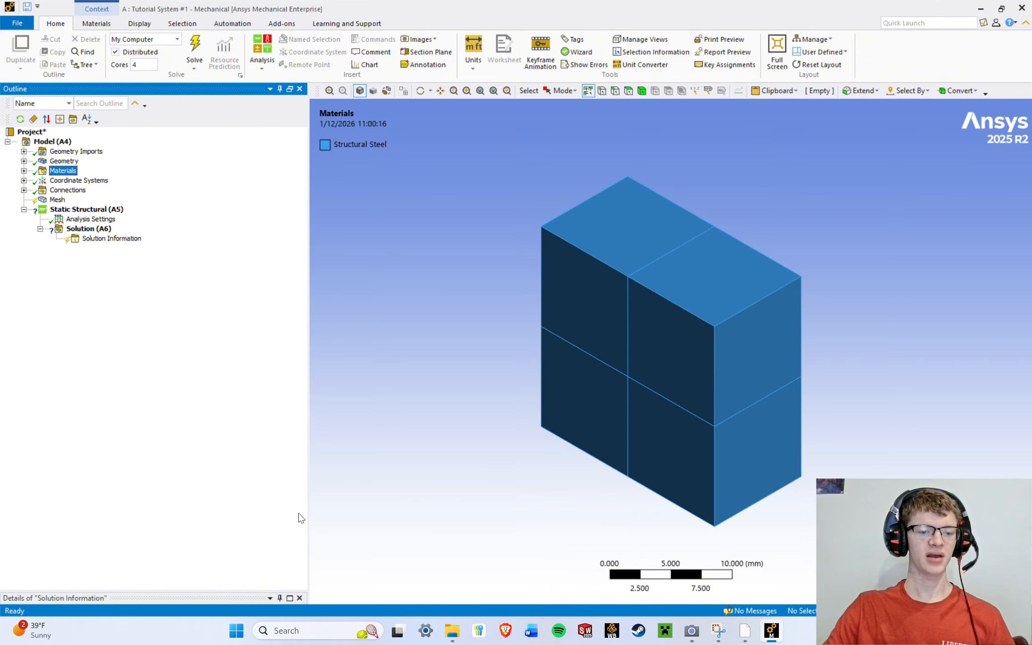
pyautogui.click(289, 598)
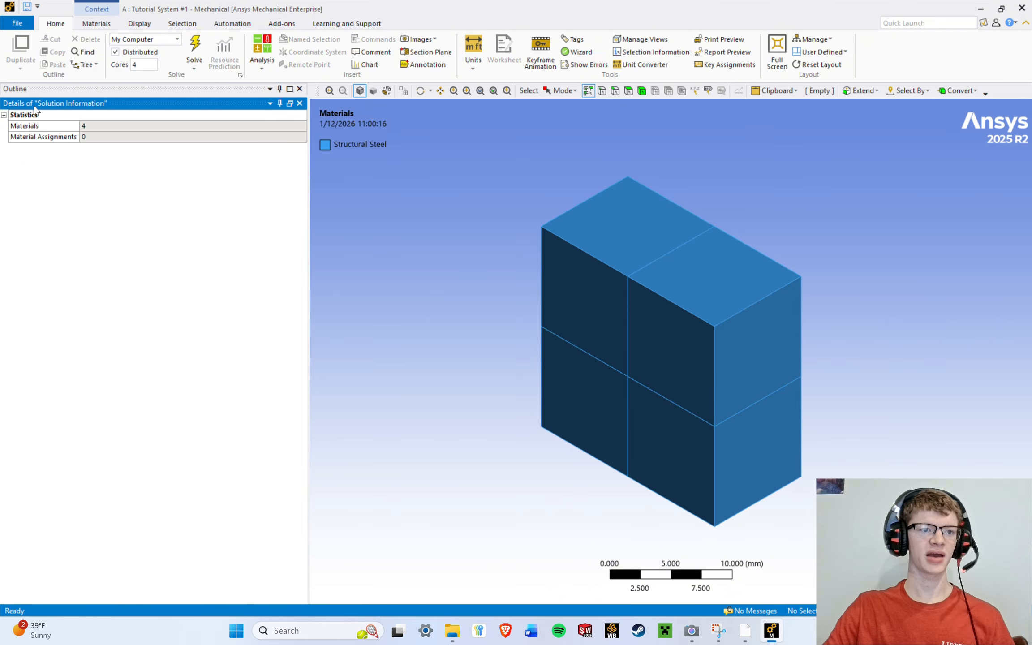
pyautogui.click(289, 103)
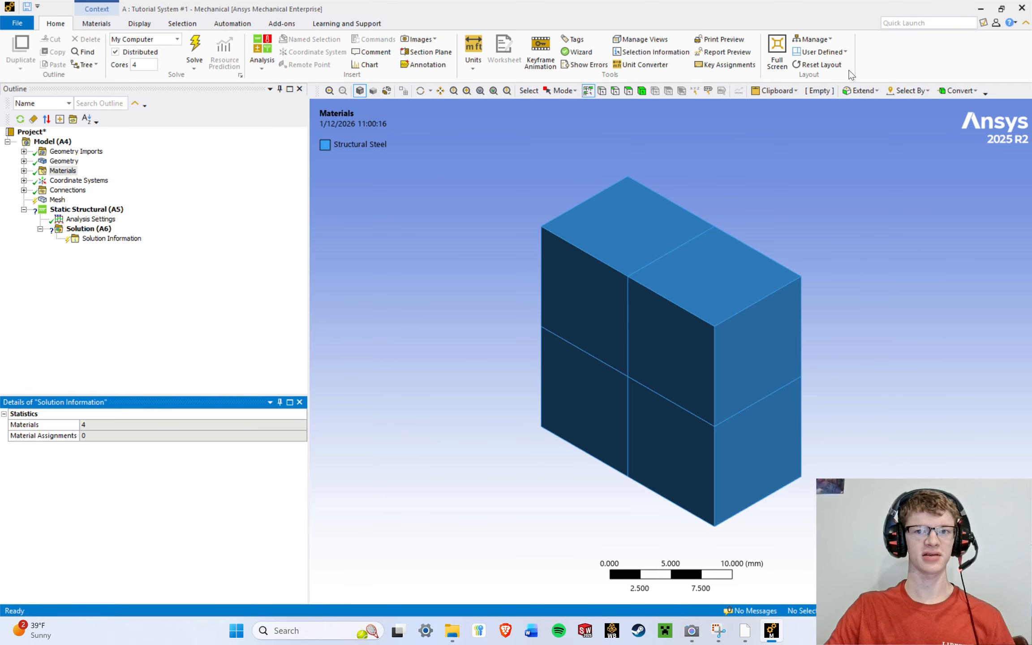
# Undock the Outline as a floating window and place it beside the Details pane, left of the graphics view.
pyautogui.click(270, 88)
pyautogui.click(278, 187)
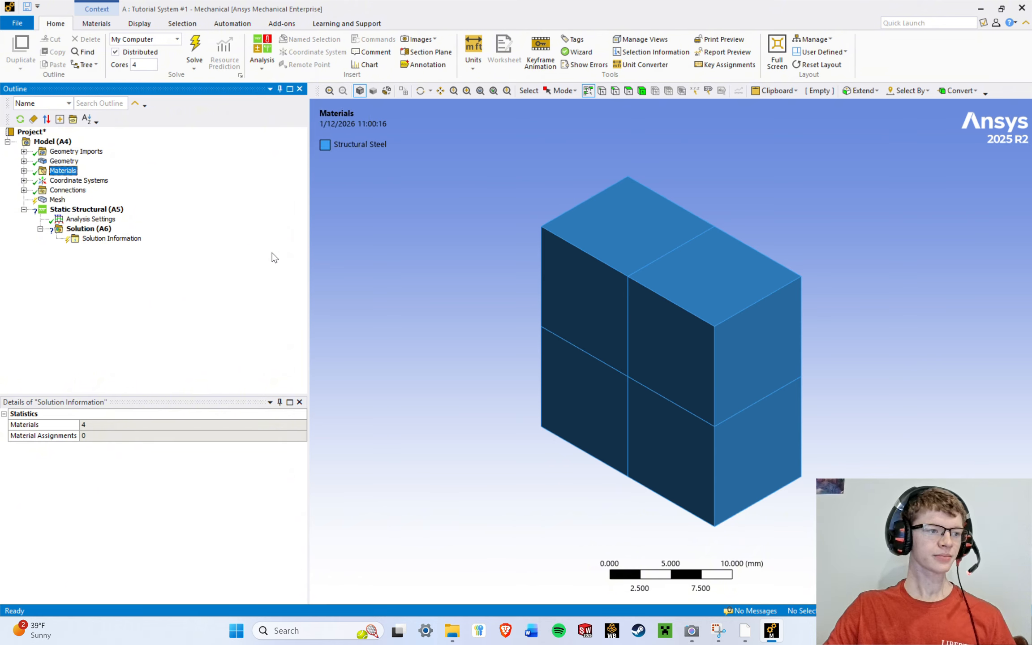
pyautogui.click(269, 89)
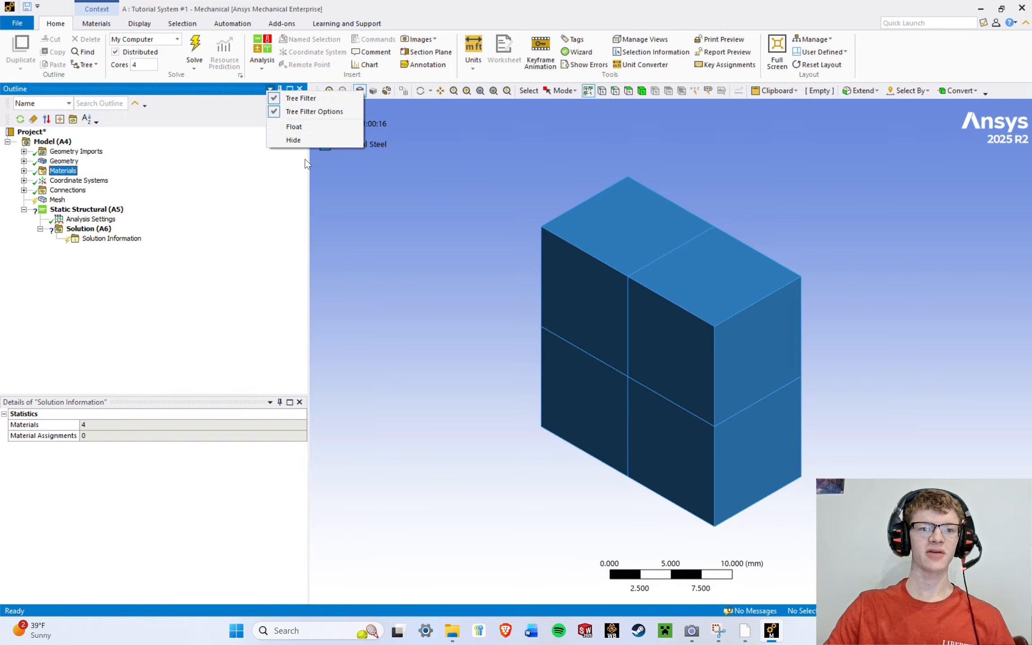
pyautogui.click(294, 126)
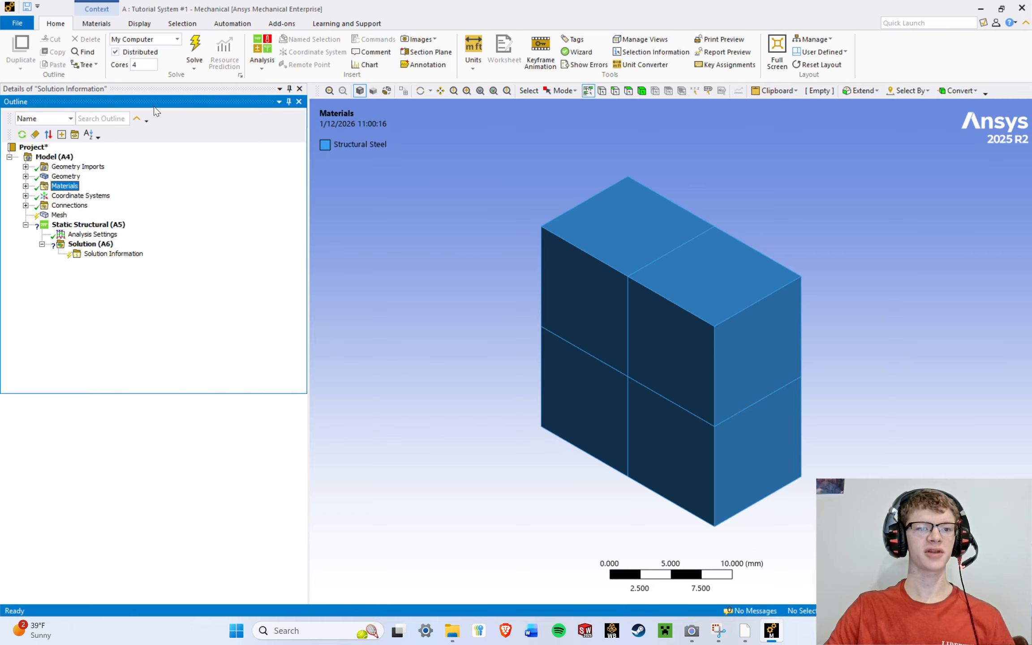
pyautogui.moveTo(153, 103); pyautogui.dragTo(22, 343)
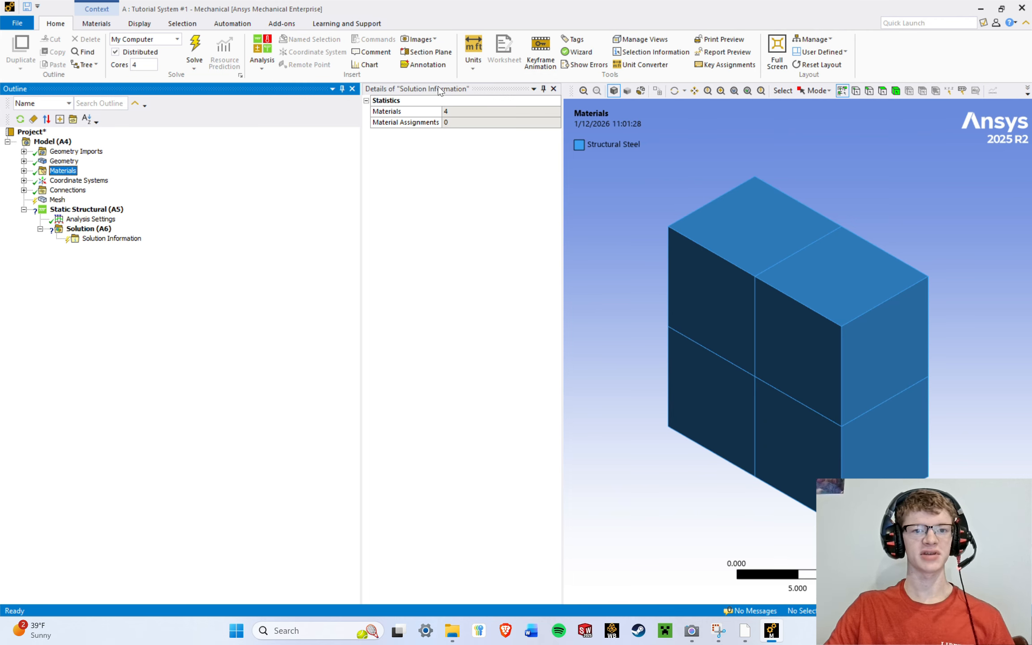
# Float the Outline, dock it as a tab together with the Details pane, and switch between both tabs, ending on Outline.
pyautogui.click(333, 88)
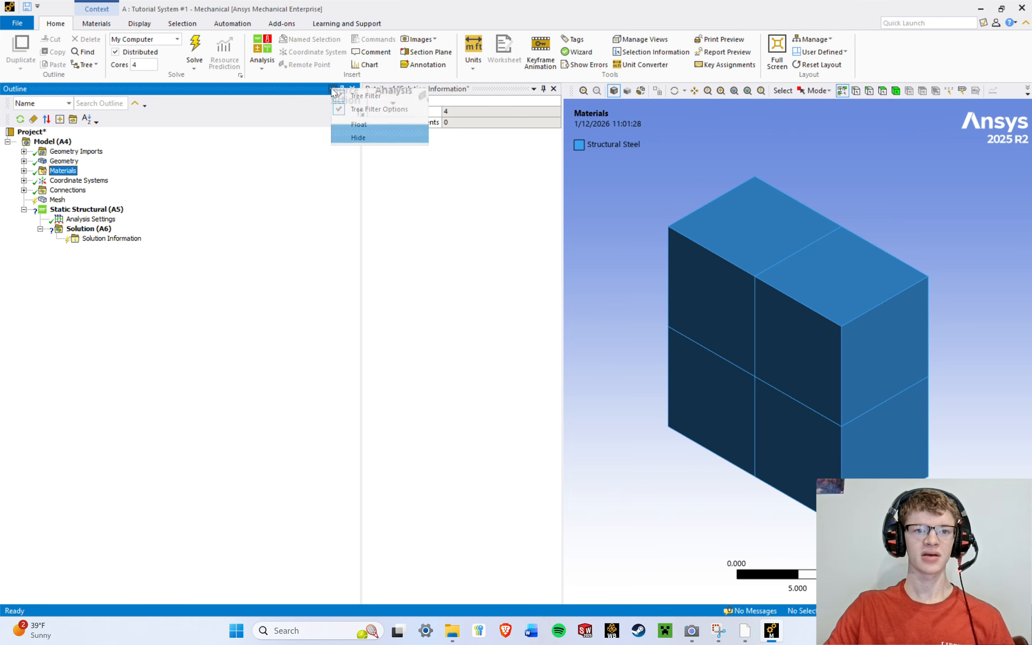
pyautogui.click(346, 120)
pyautogui.moveTo(156, 101); pyautogui.dragTo(155, 348)
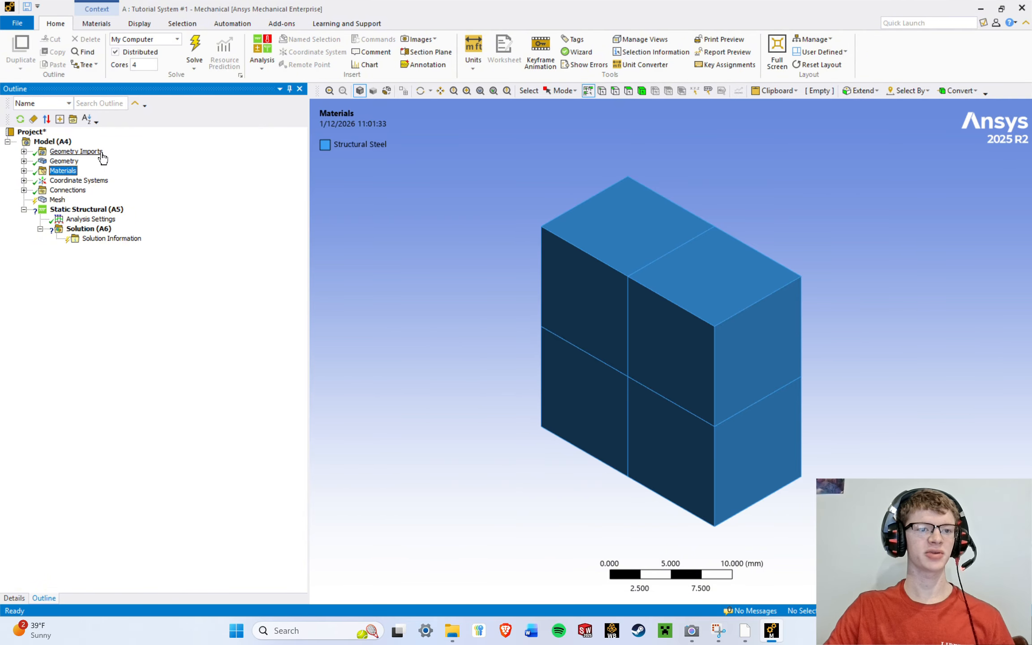
pyautogui.click(14, 598)
pyautogui.click(40, 600)
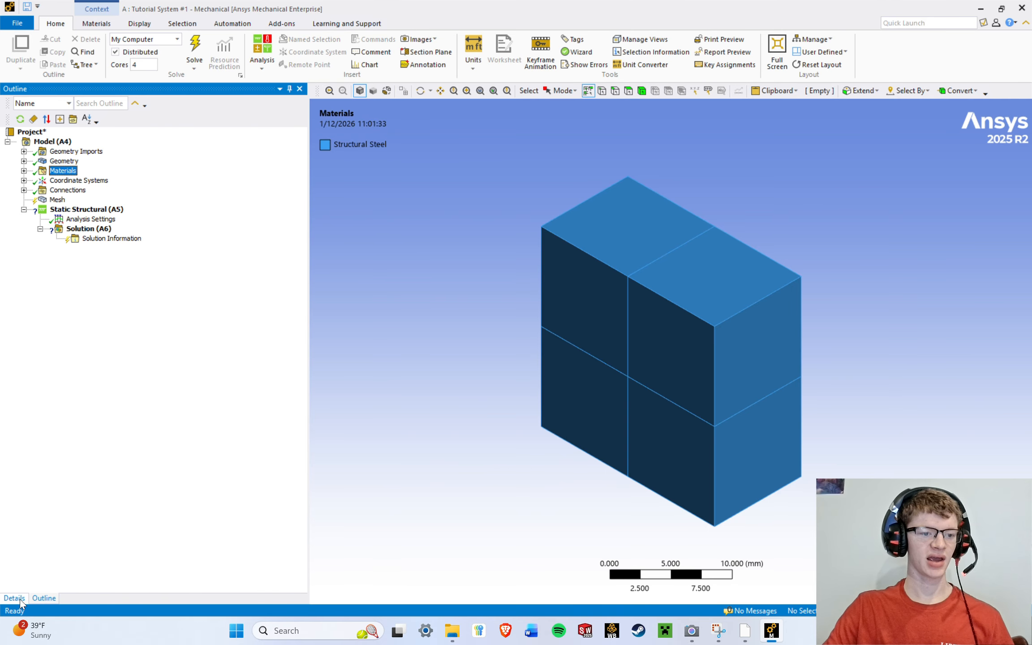
pyautogui.click(18, 599)
pyautogui.click(38, 599)
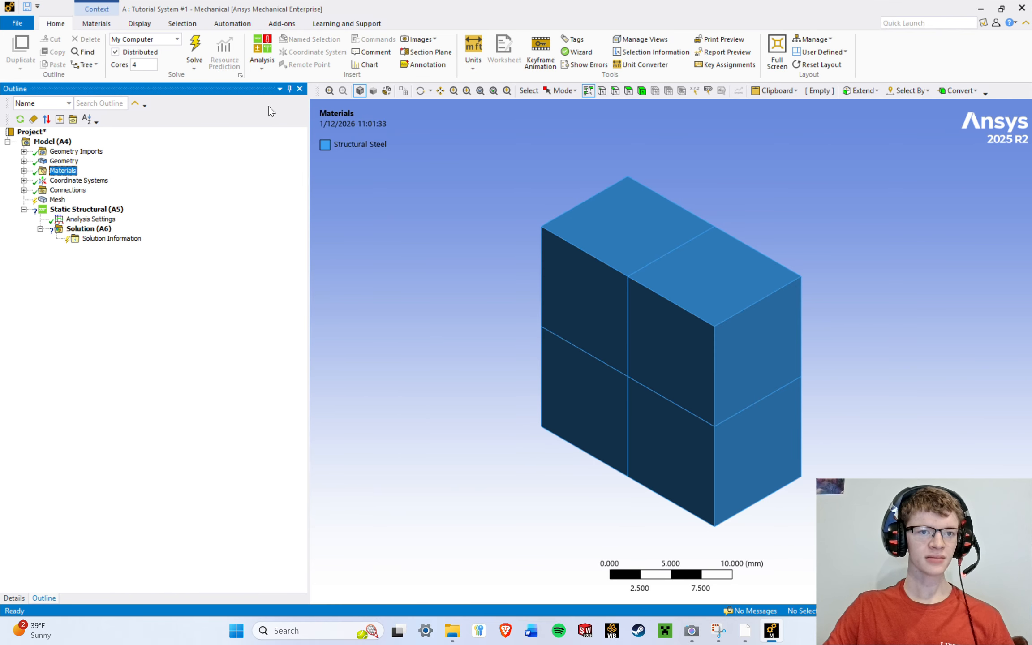
# Float the Outline out of its tab group and dock it above the Details pane, and float it again to dock below Details.
pyautogui.click(279, 89)
pyautogui.click(303, 112)
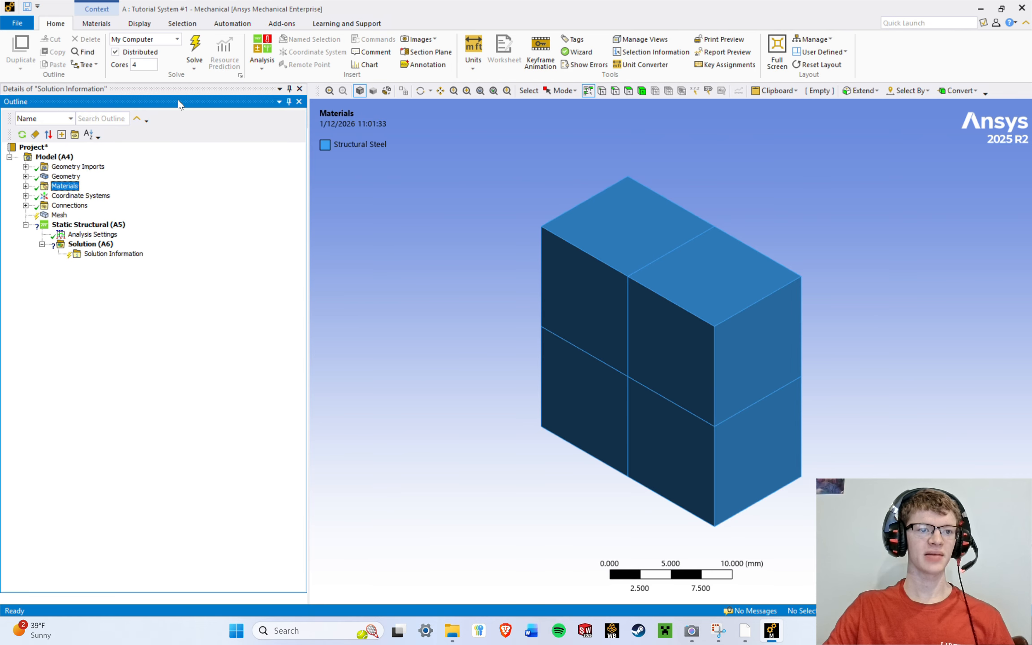
pyautogui.moveTo(178, 104); pyautogui.dragTo(154, 319)
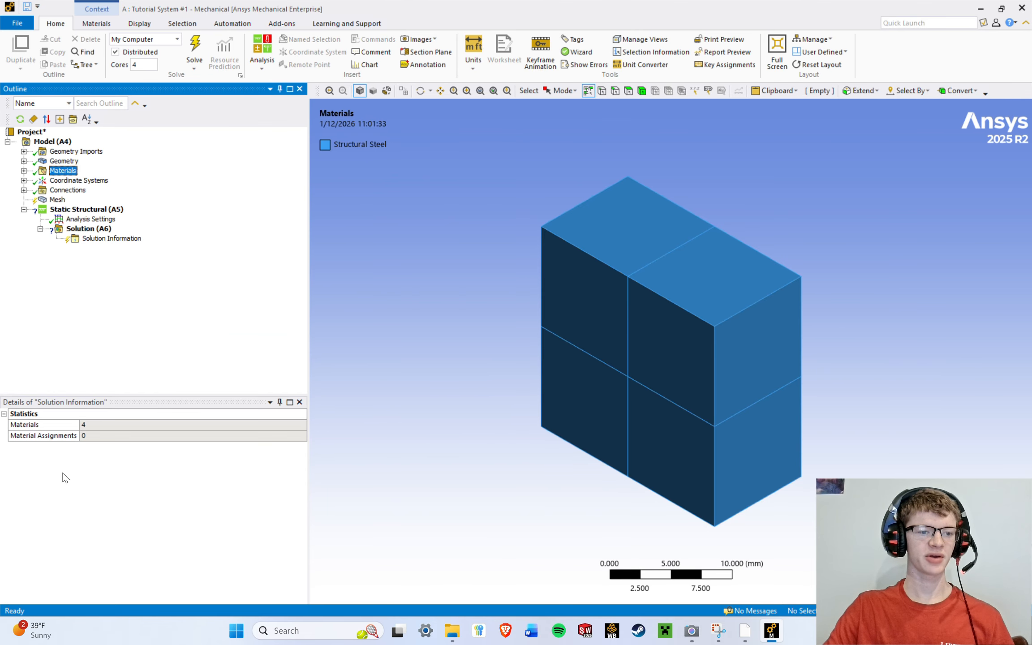
pyautogui.click(300, 126)
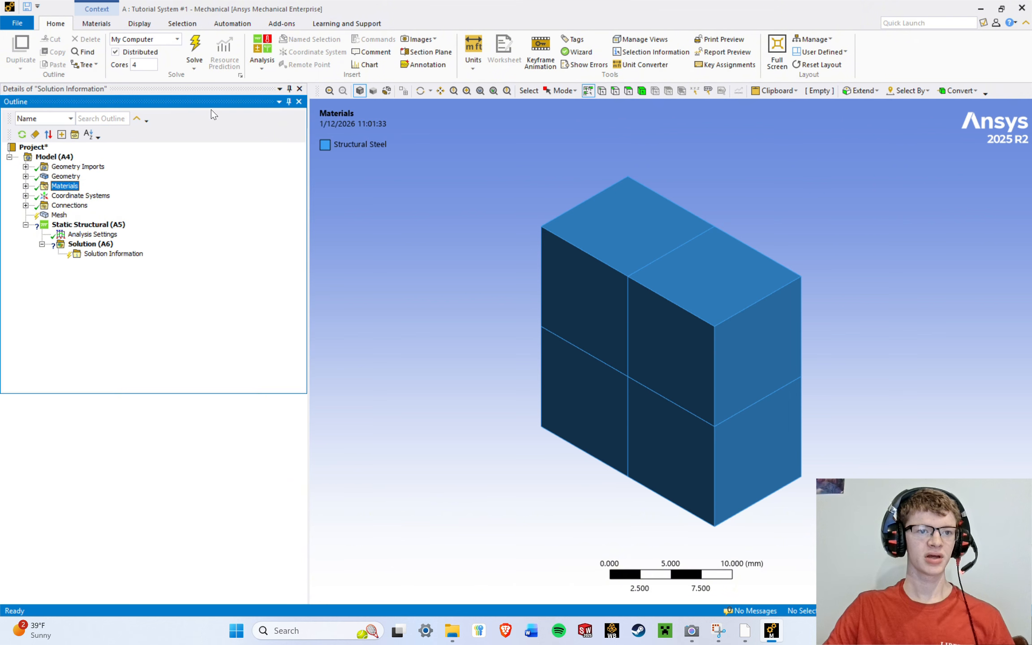
pyautogui.moveTo(195, 107); pyautogui.dragTo(152, 369)
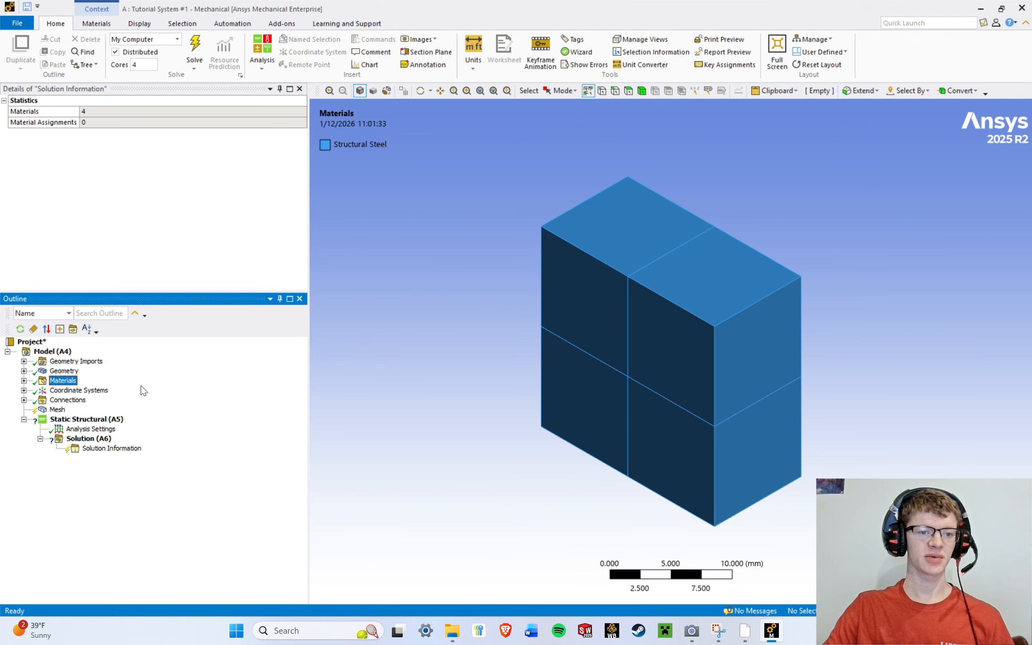
# Float the Outline and dock it left of the Details pane, and refloat it to dock as a separate full-height pane beside Details.
pyautogui.click(270, 298)
pyautogui.click(275, 334)
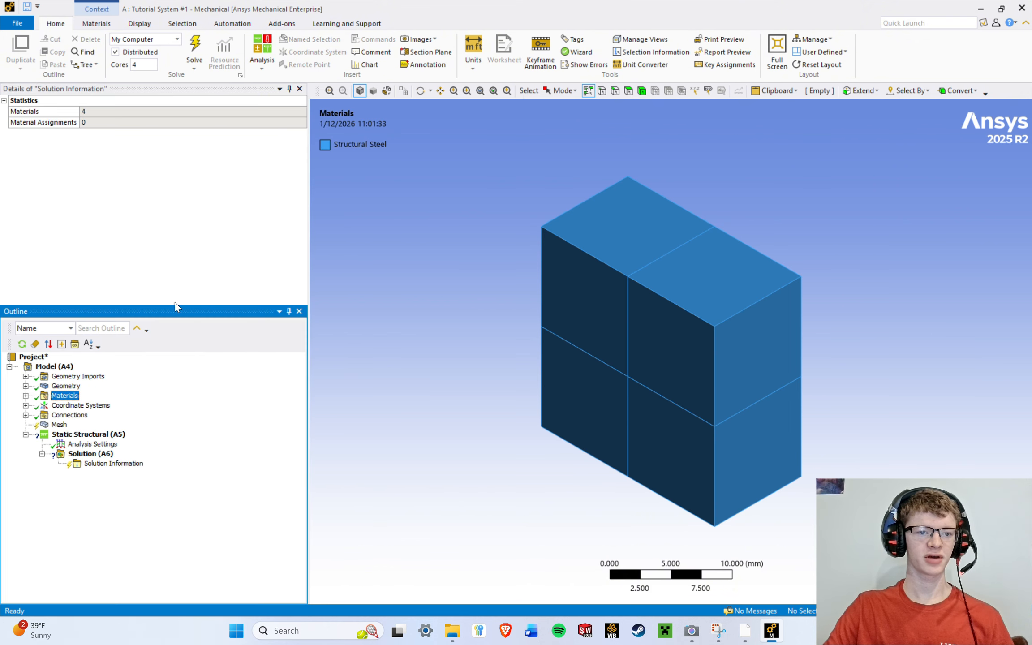
pyautogui.moveTo(166, 311); pyautogui.dragTo(130, 333)
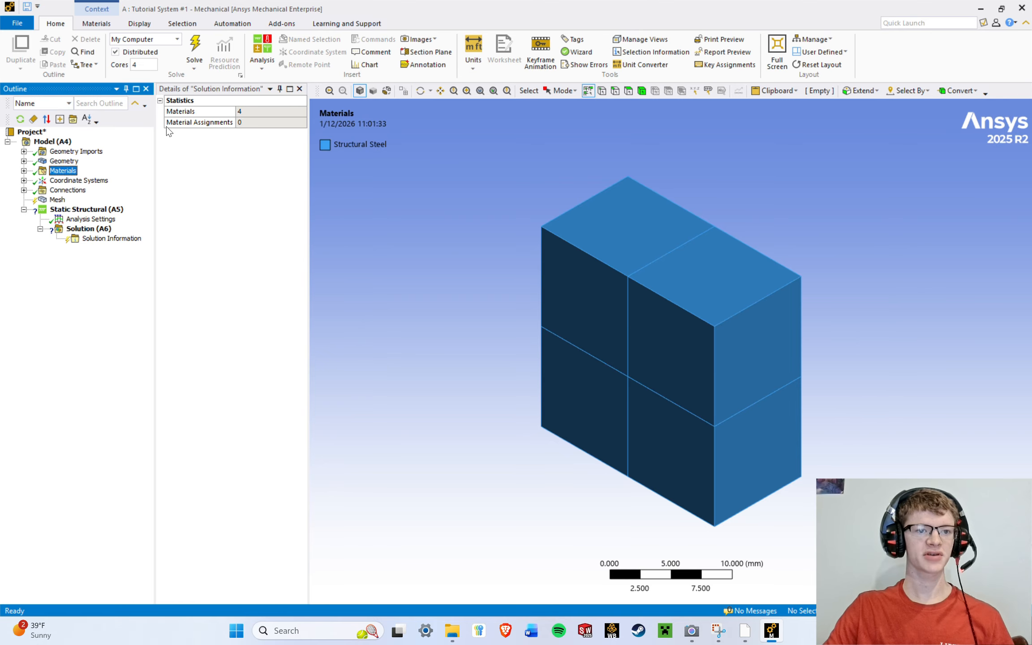
pyautogui.click(116, 89)
pyautogui.click(138, 123)
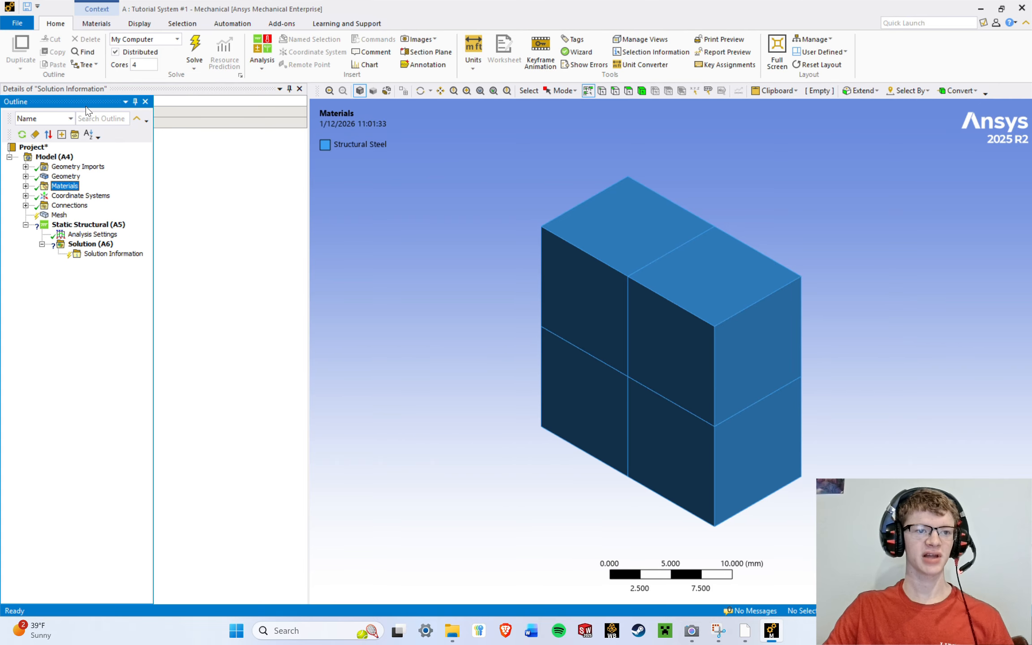
pyautogui.moveTo(76, 103); pyautogui.dragTo(25, 336)
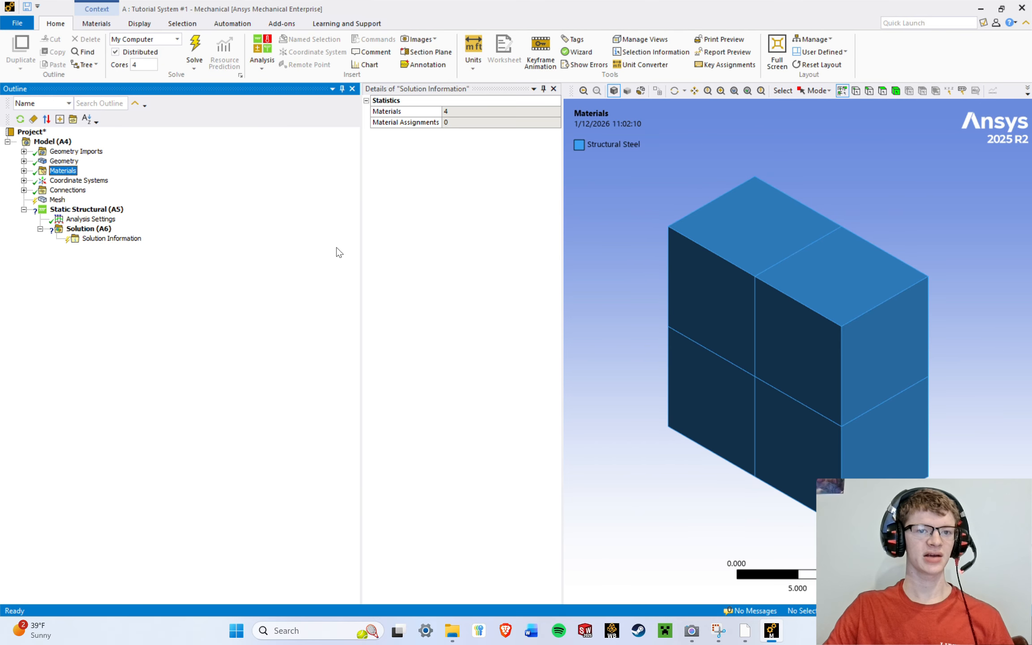
# Float the Outline and dock it right of the Details pane, and refloat it and return it to its full-height dock left of Details.
pyautogui.click(333, 89)
pyautogui.click(338, 123)
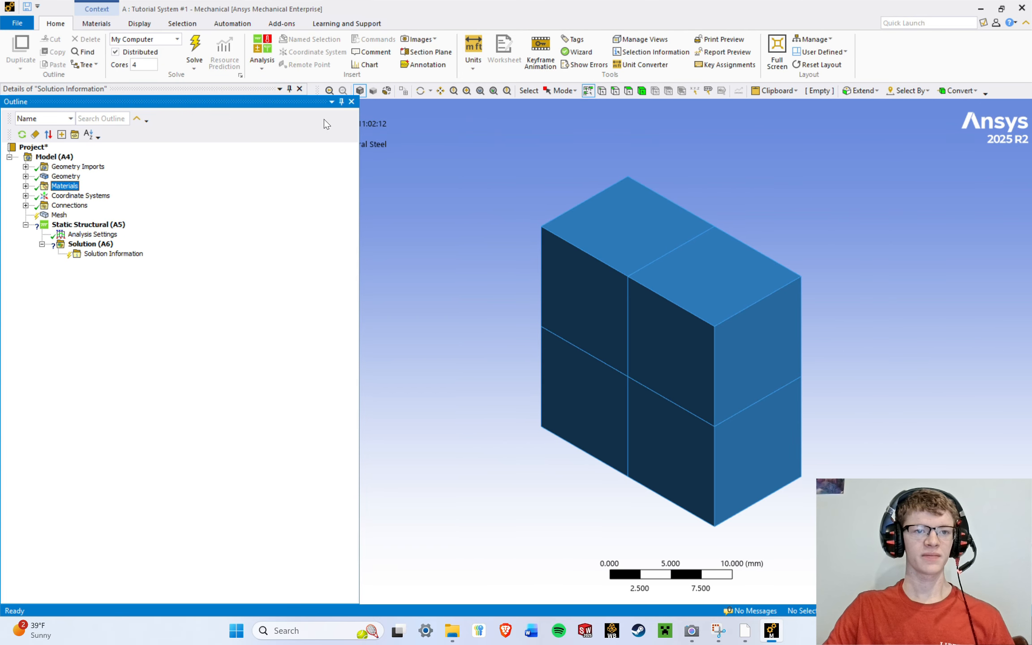
pyautogui.moveTo(167, 104); pyautogui.dragTo(182, 342)
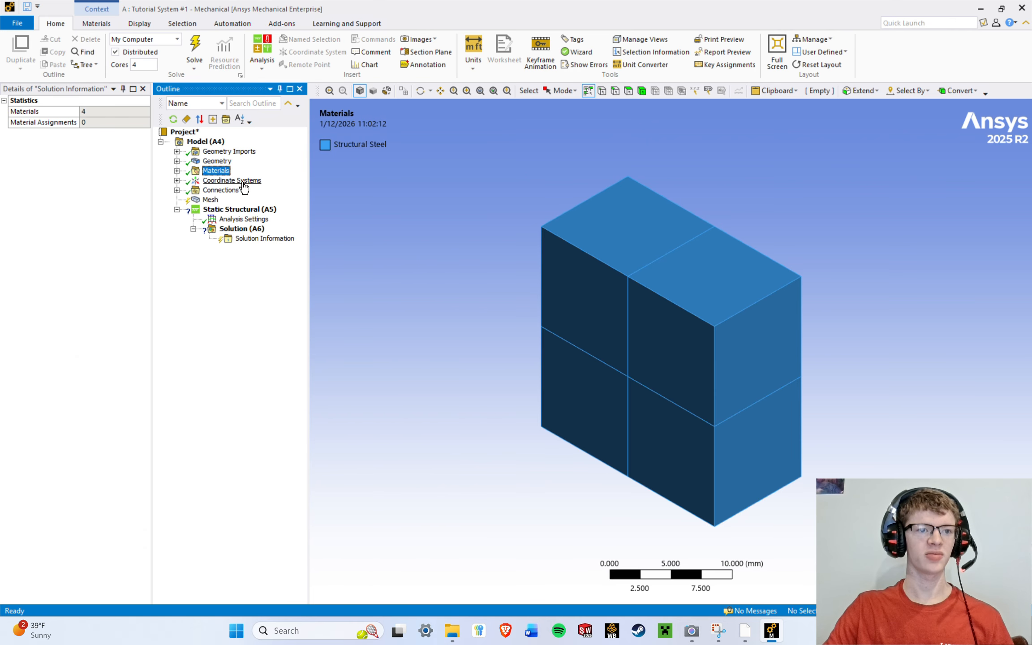
pyautogui.click(270, 89)
pyautogui.click(267, 128)
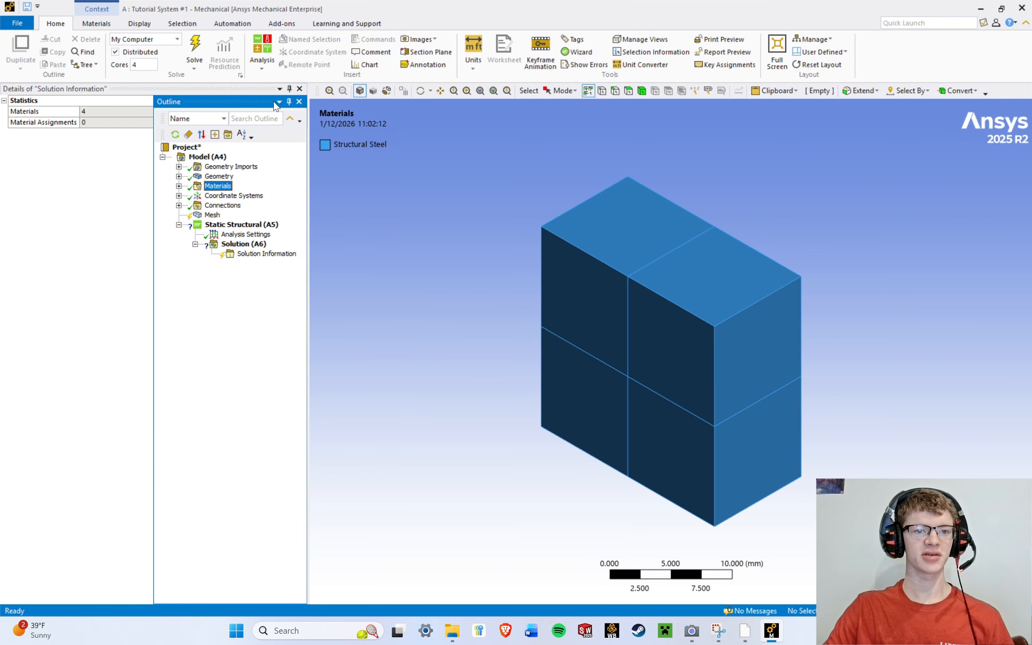
pyautogui.click(279, 102)
pyautogui.click(304, 136)
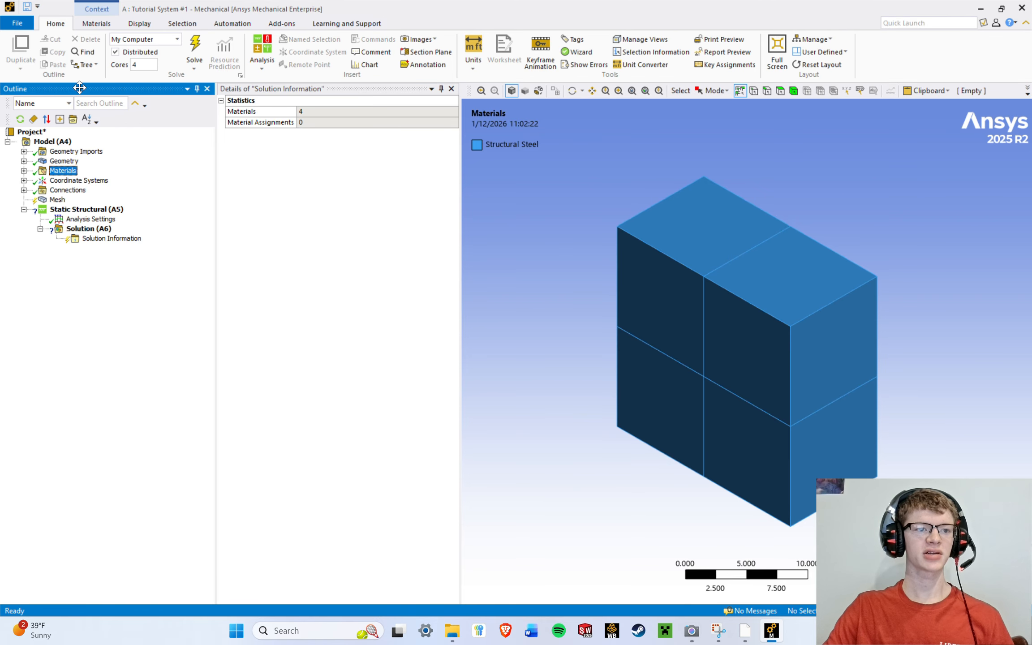
# Dock the Outline across the full width above all panes, shrink its height, and redock it above Details with both panes narrowed.
pyautogui.moveTo(80, 88); pyautogui.dragTo(514, 111)
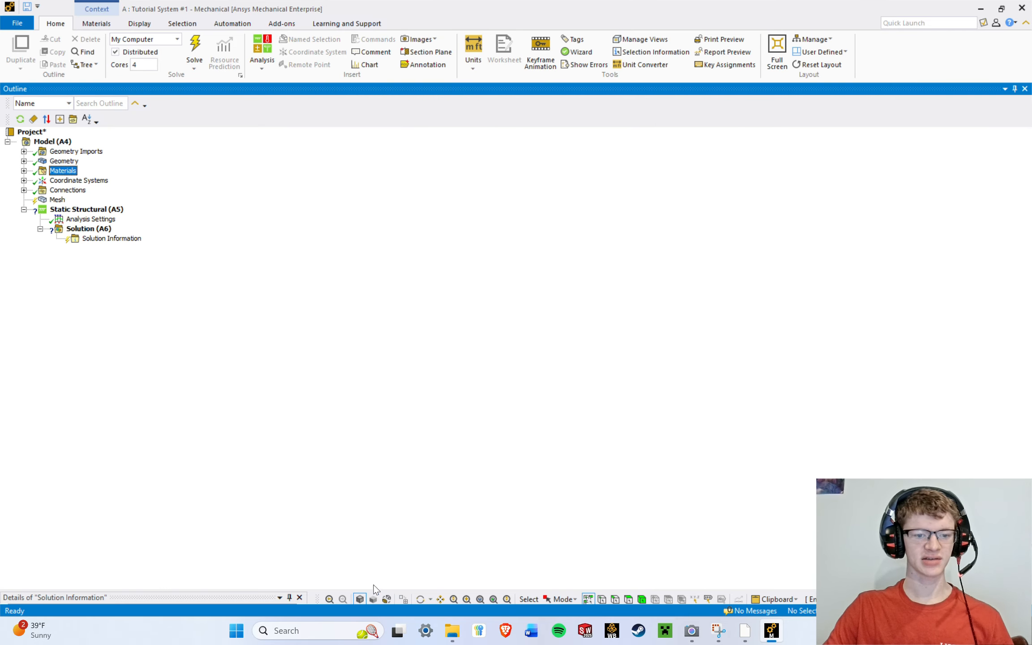
pyautogui.moveTo(327, 589); pyautogui.dragTo(336, 332)
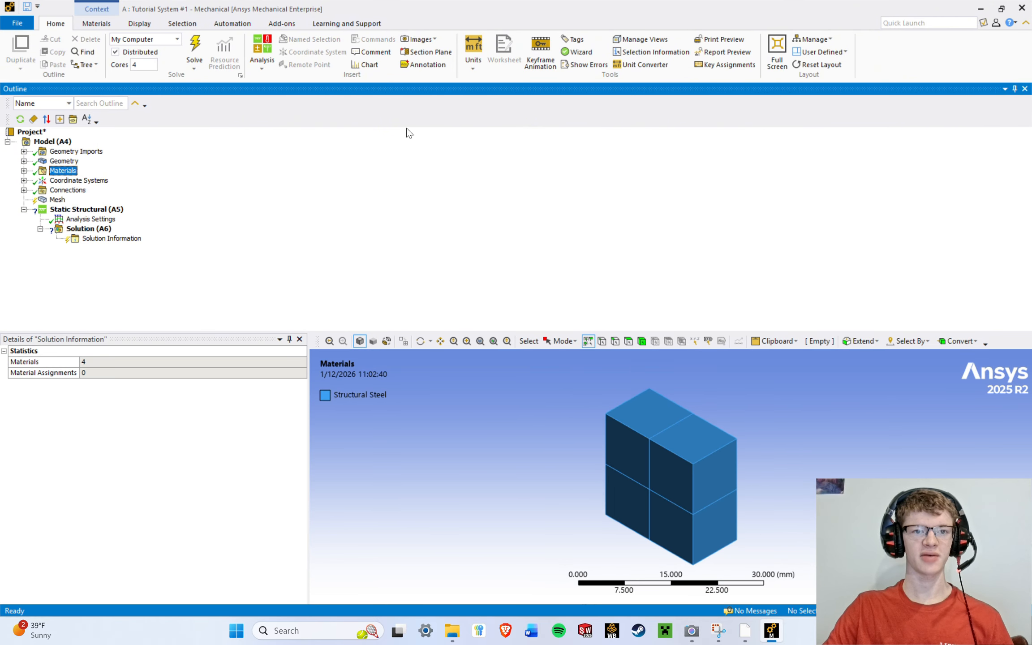
pyautogui.moveTo(415, 87); pyautogui.dragTo(185, 334)
pyautogui.moveTo(309, 228); pyautogui.dragTo(178, 245)
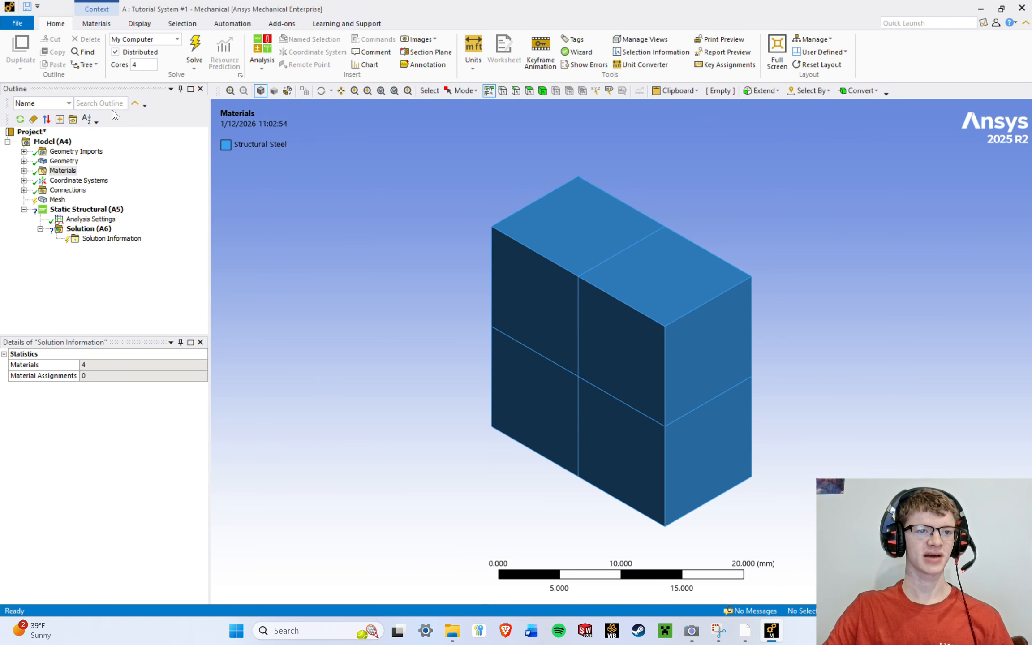
# Dock the Outline as a tab together with the Geometry view and switch between both tabs, ending on Outline.
pyautogui.click(90, 88)
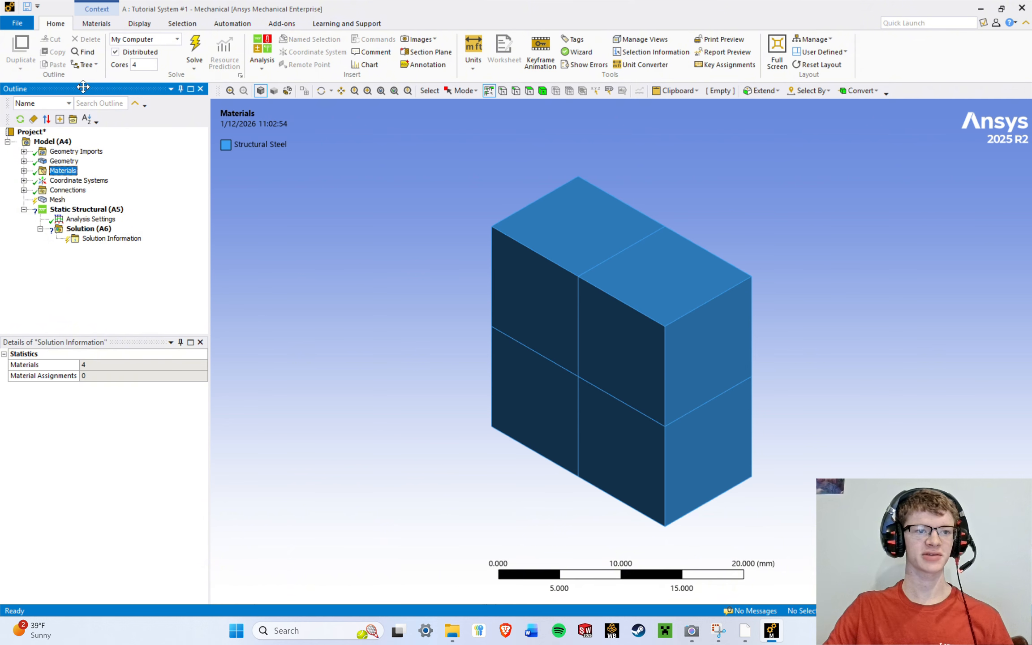
pyautogui.moveTo(83, 87); pyautogui.dragTo(618, 343)
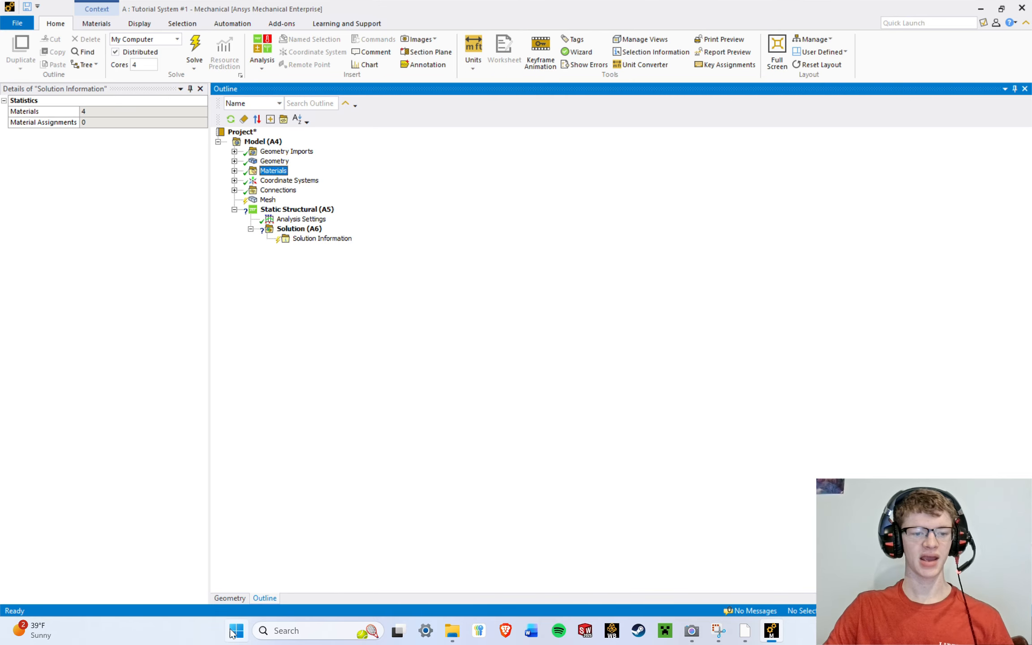
pyautogui.click(229, 598)
pyautogui.click(257, 598)
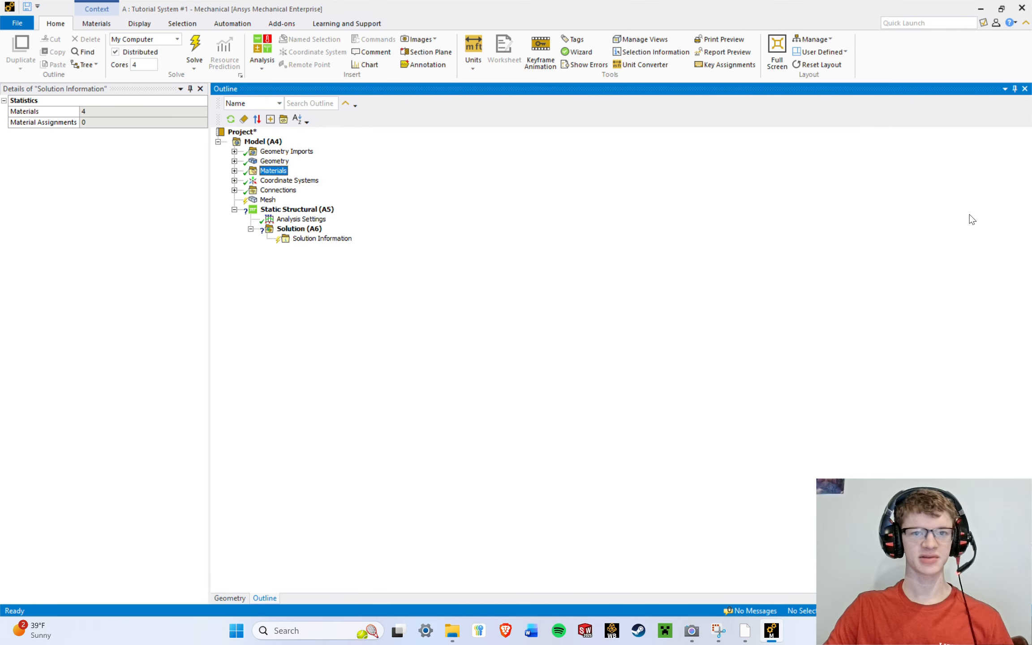
# Float the Outline out of the Geometry tab group and dock it between the Details pane and the graphics view.
pyautogui.moveTo(817, 93); pyautogui.dragTo(814, 96)
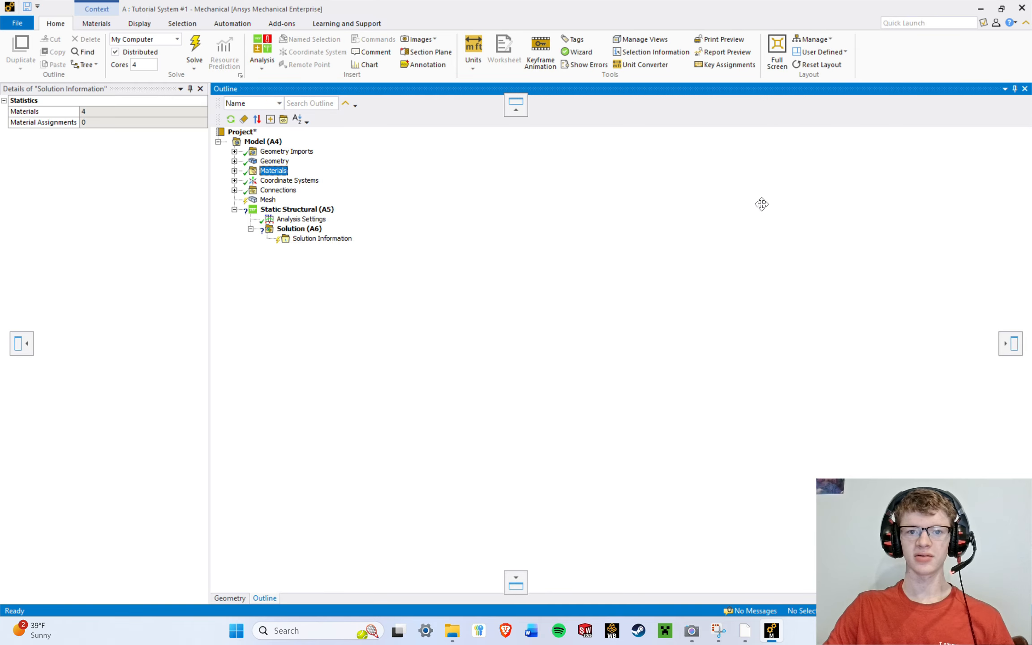
pyautogui.moveTo(761, 204); pyautogui.dragTo(547, 188)
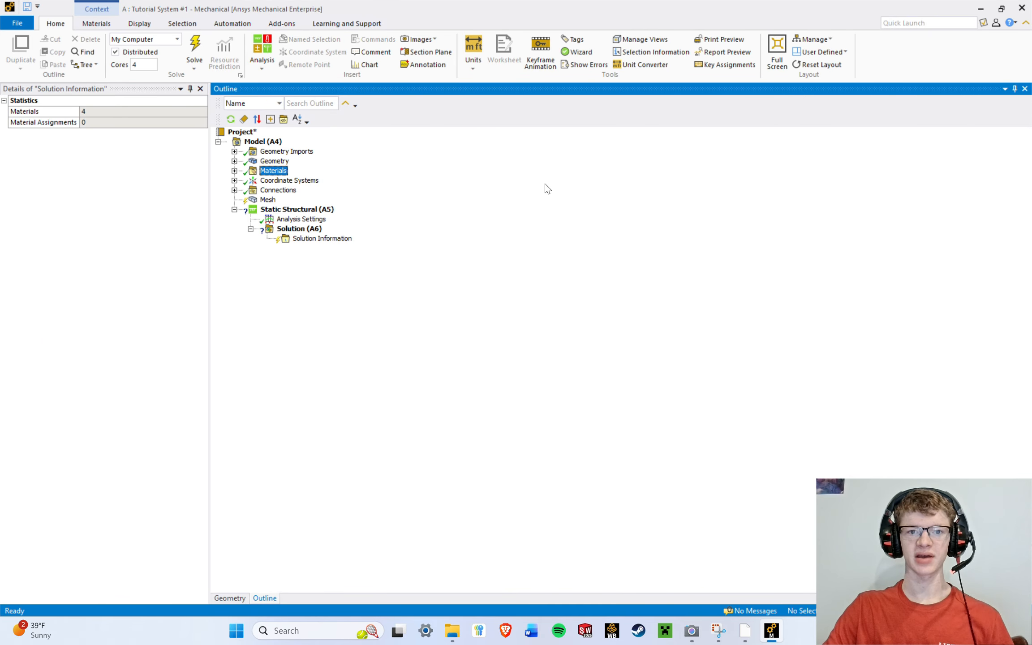
pyautogui.click(1005, 89)
pyautogui.click(972, 113)
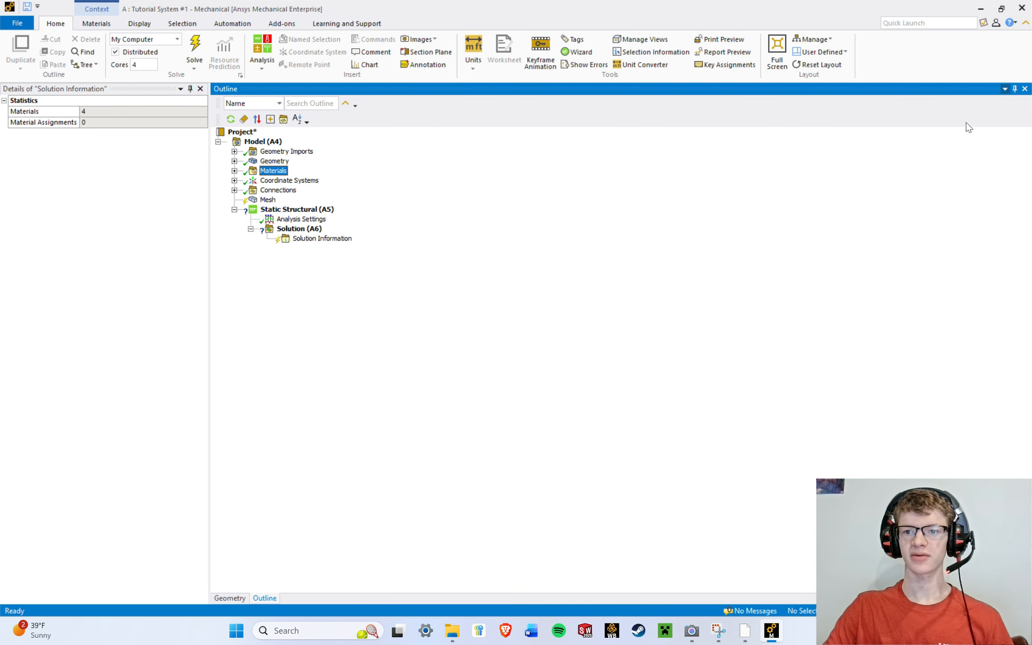
pyautogui.moveTo(643, 103); pyautogui.dragTo(596, 345)
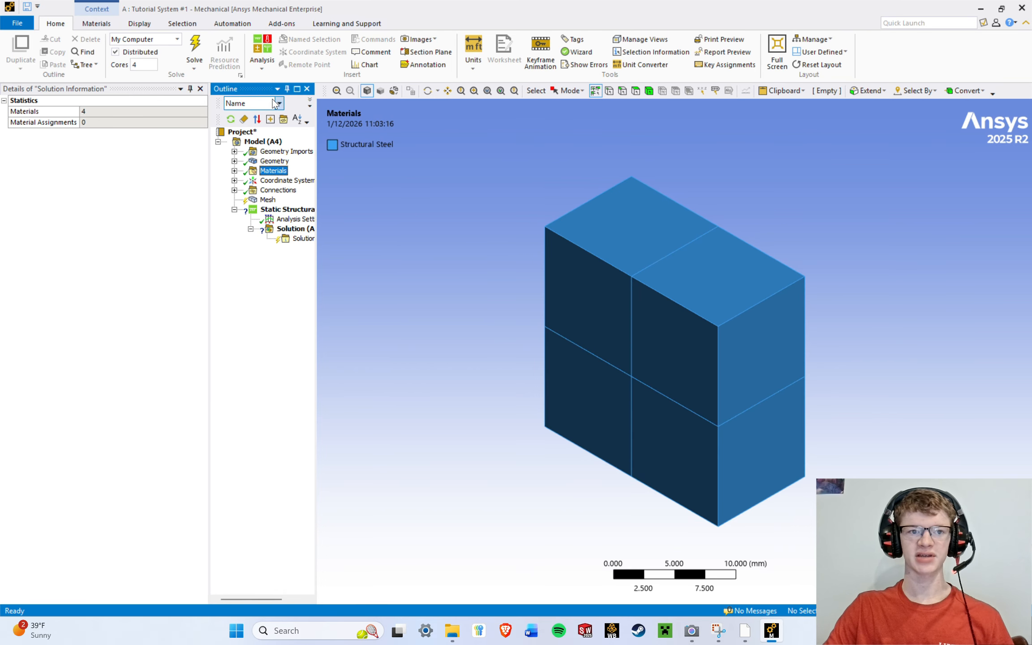
# Redock the Outline around the graphics view, placing it above, below, and to the right of the model.
pyautogui.moveTo(257, 90); pyautogui.dragTo(621, 319)
pyautogui.moveTo(515, 92); pyautogui.dragTo(621, 368)
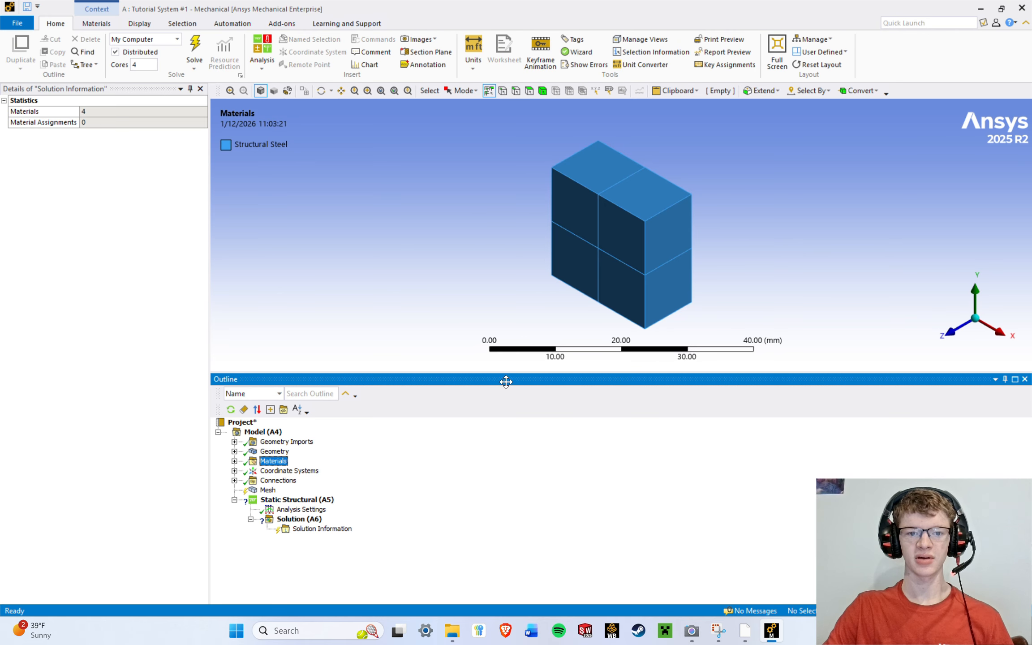
pyautogui.moveTo(505, 381); pyautogui.dragTo(647, 354)
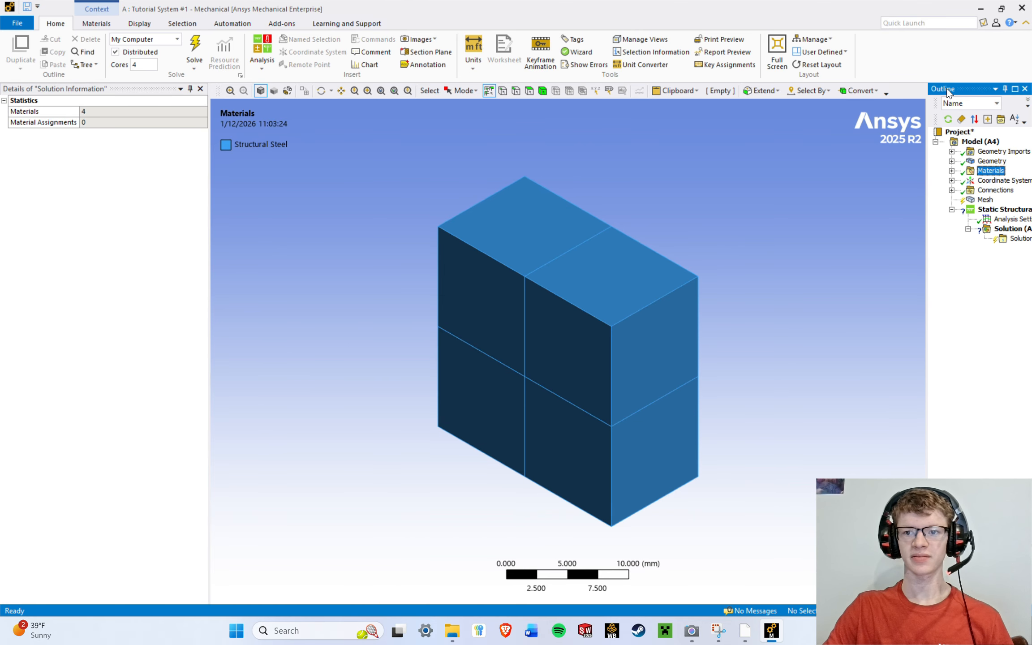
# Alternate the Outline twice between the full-width bottom dock and the area below the graphics view only, and dock it below Details.
pyautogui.moveTo(947, 88); pyautogui.dragTo(516, 585)
pyautogui.moveTo(428, 267)
pyautogui.mouseDown()
pyautogui.moveTo(419, 220)
pyautogui.moveTo(417, 251)
pyautogui.mouseUp()
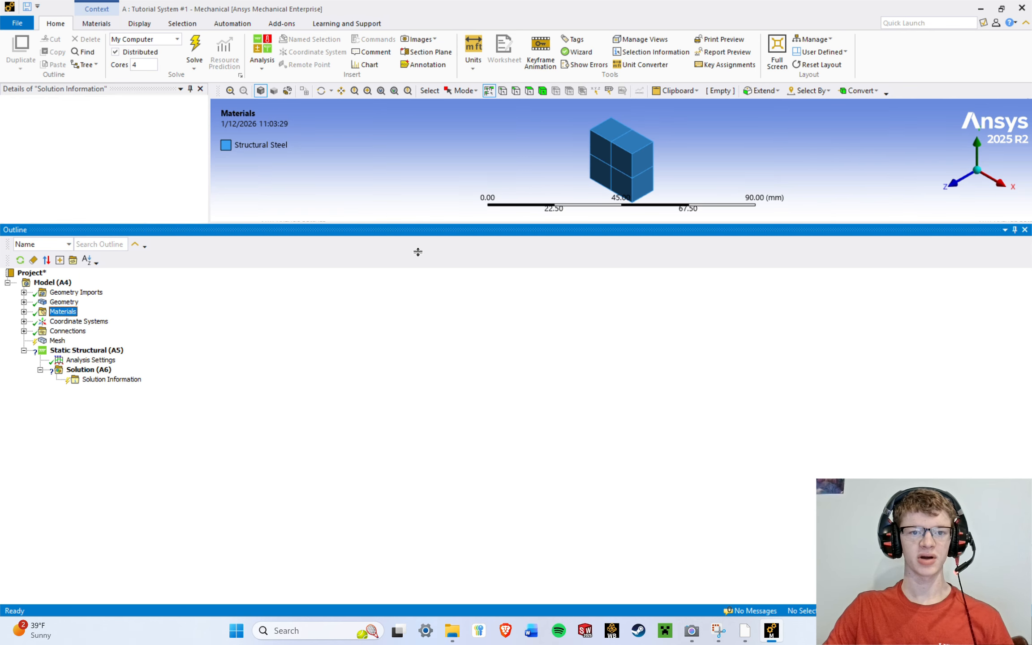
pyautogui.moveTo(336, 262); pyautogui.dragTo(617, 377)
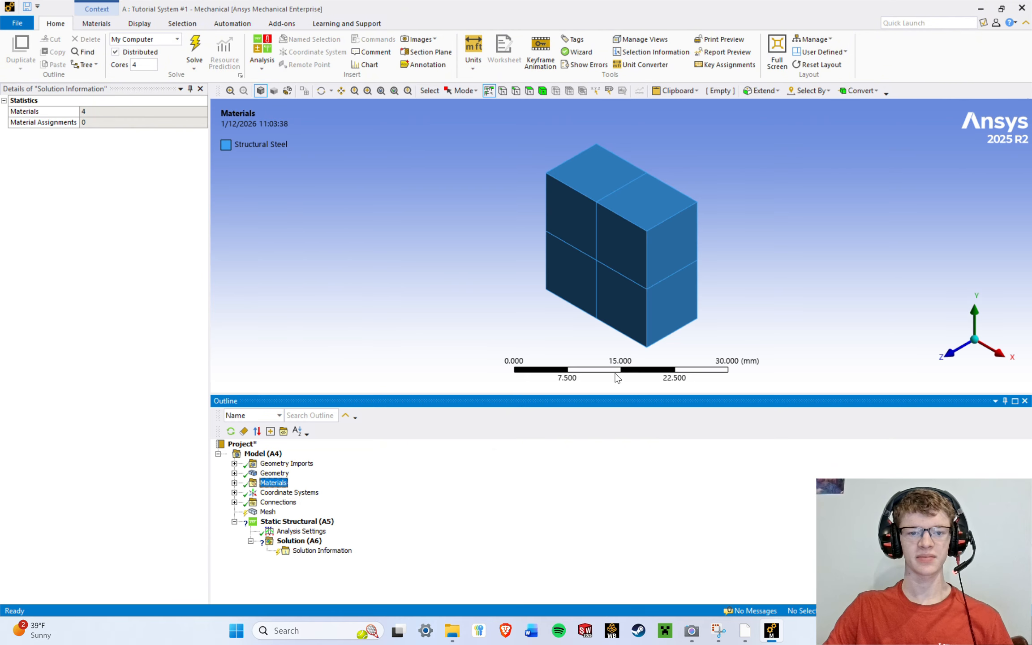
pyautogui.moveTo(511, 396); pyautogui.dragTo(500, 571)
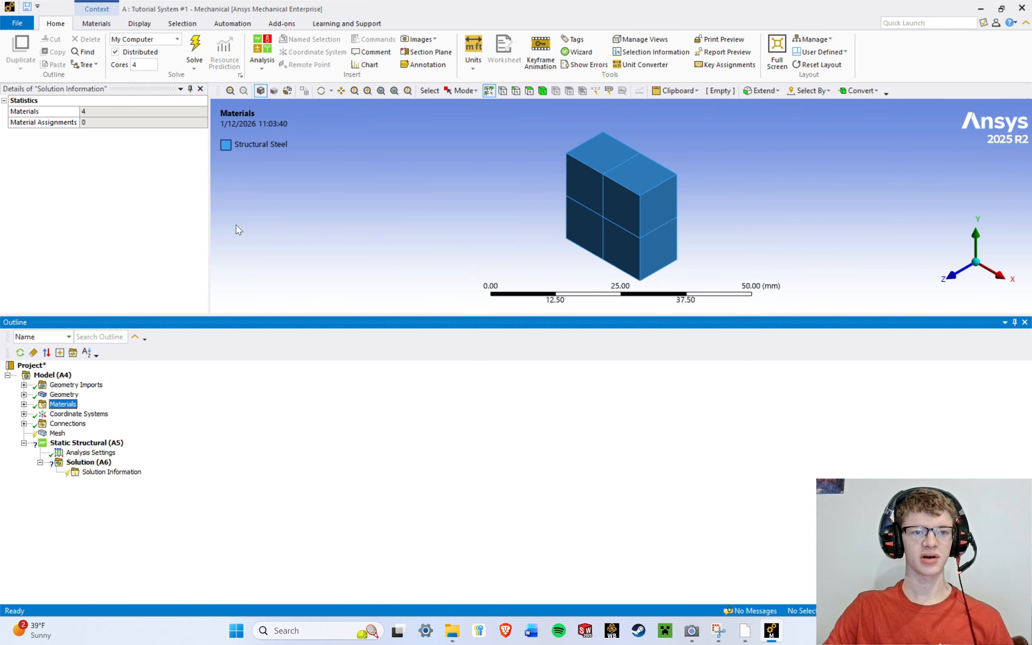
pyautogui.moveTo(250, 318); pyautogui.dragTo(617, 389)
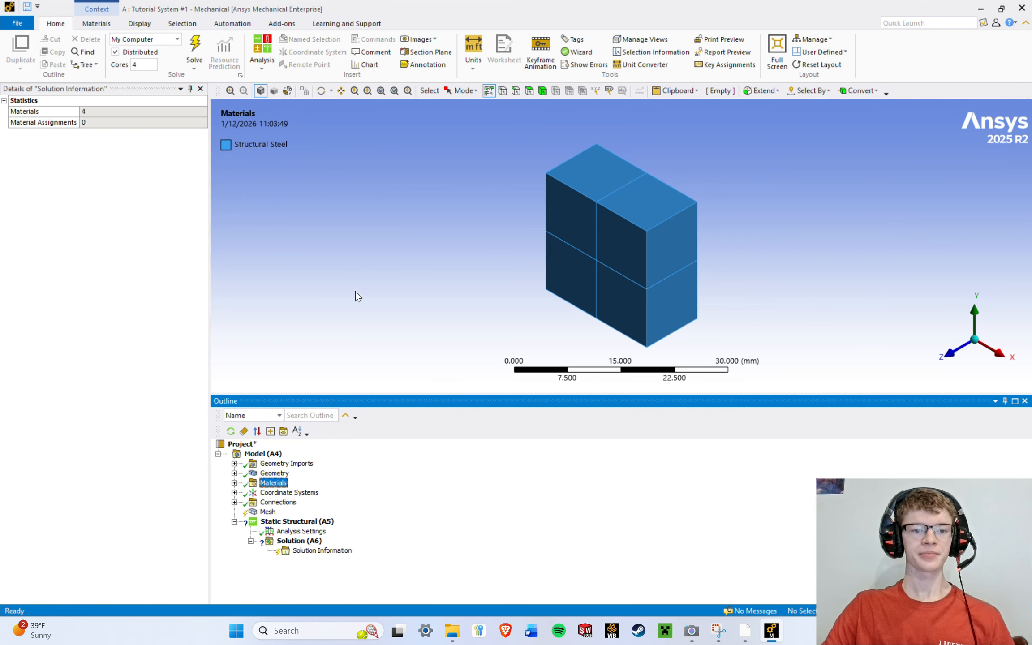
pyautogui.moveTo(411, 404); pyautogui.dragTo(122, 367)
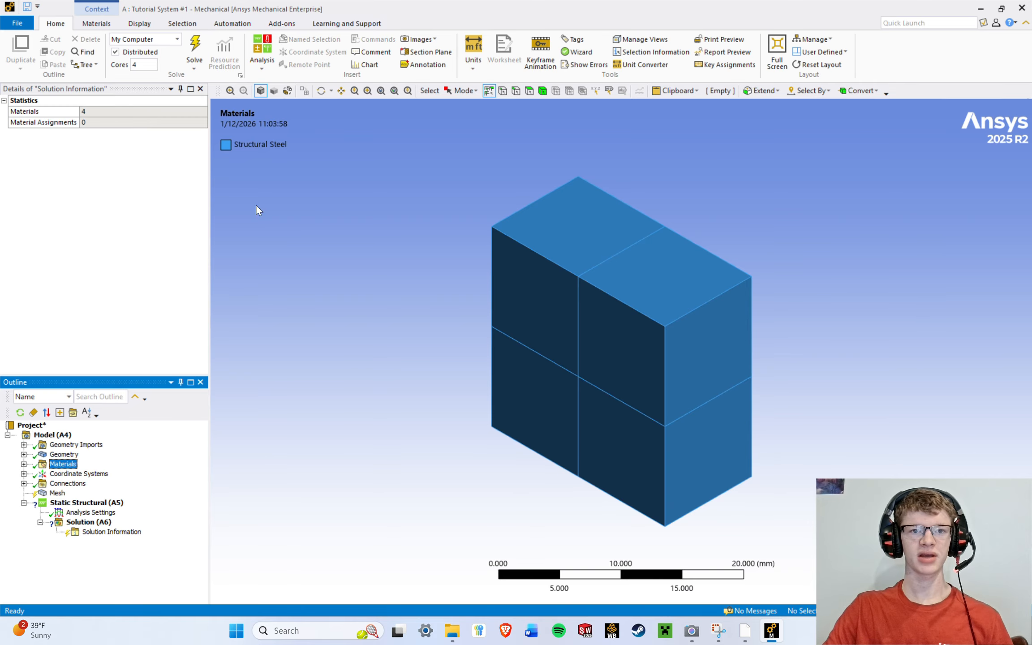
# Open the Section Planes pane and float its tab group with Details over the graphics view.
pyautogui.click(426, 52)
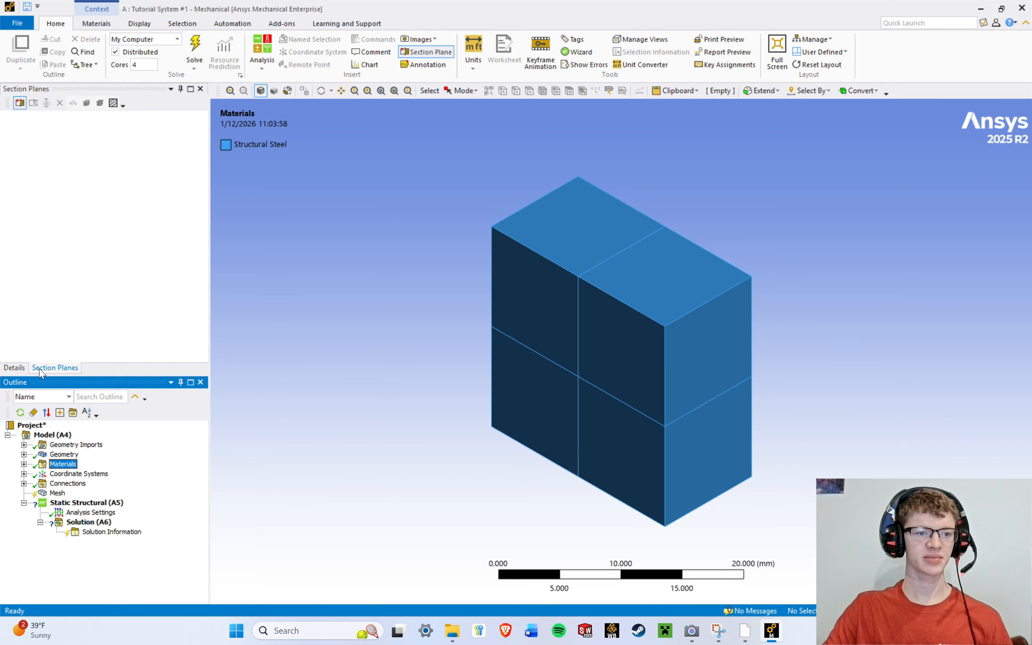
pyautogui.click(73, 89)
pyautogui.moveTo(75, 88); pyautogui.dragTo(332, 222)
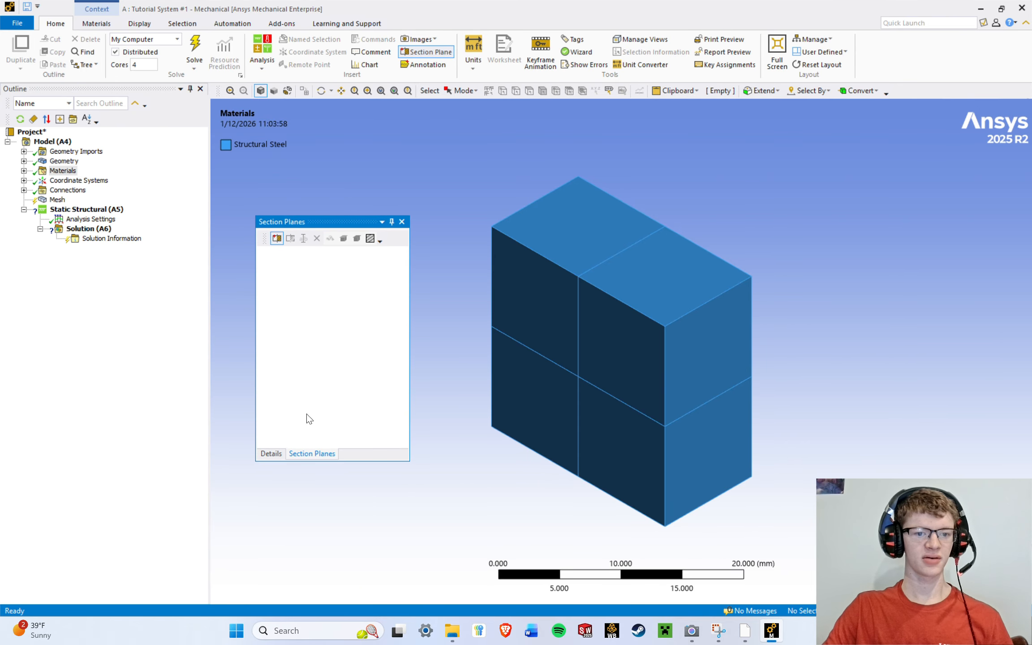
# Dock the floating Details and Section Planes panes separately, with Details left of the Outline and Section Planes beneath both.
pyautogui.click(271, 453)
pyautogui.click(382, 221)
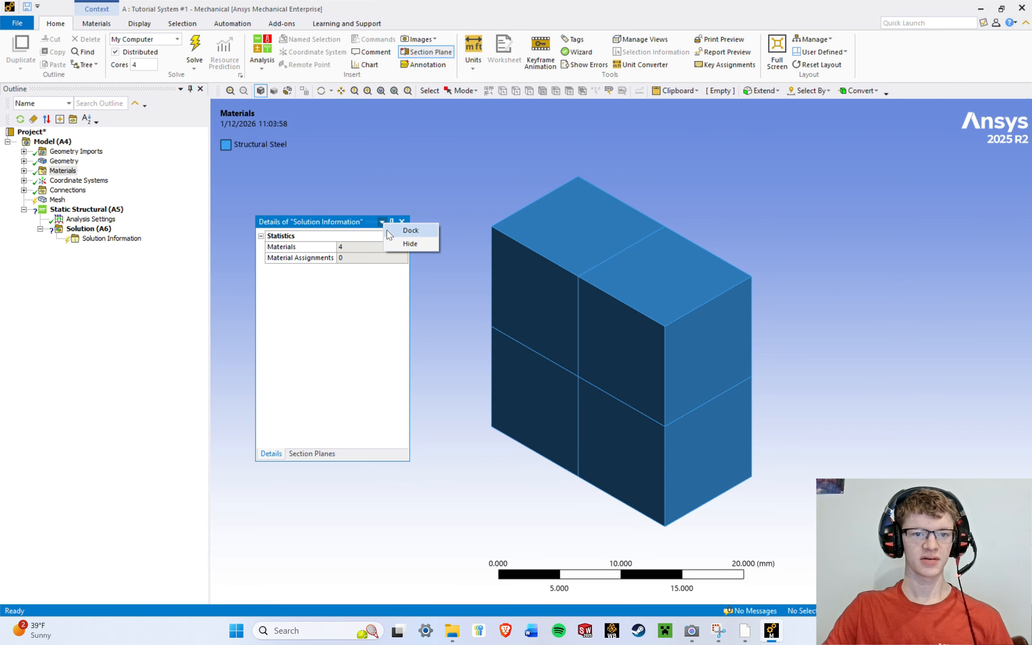
pyautogui.click(408, 234)
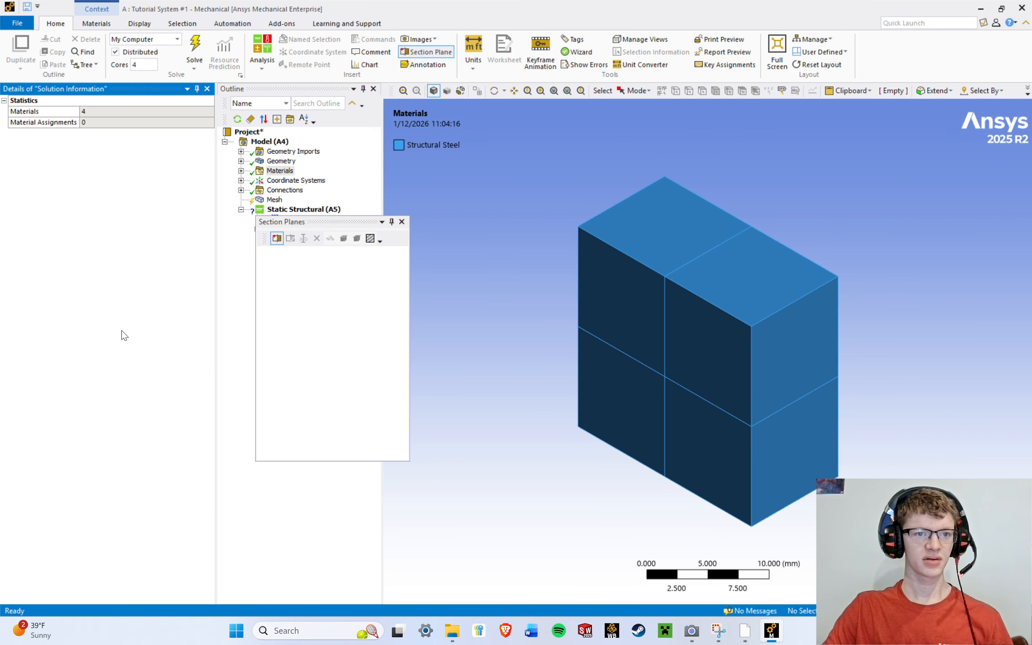
pyautogui.moveTo(326, 224); pyautogui.dragTo(302, 368)
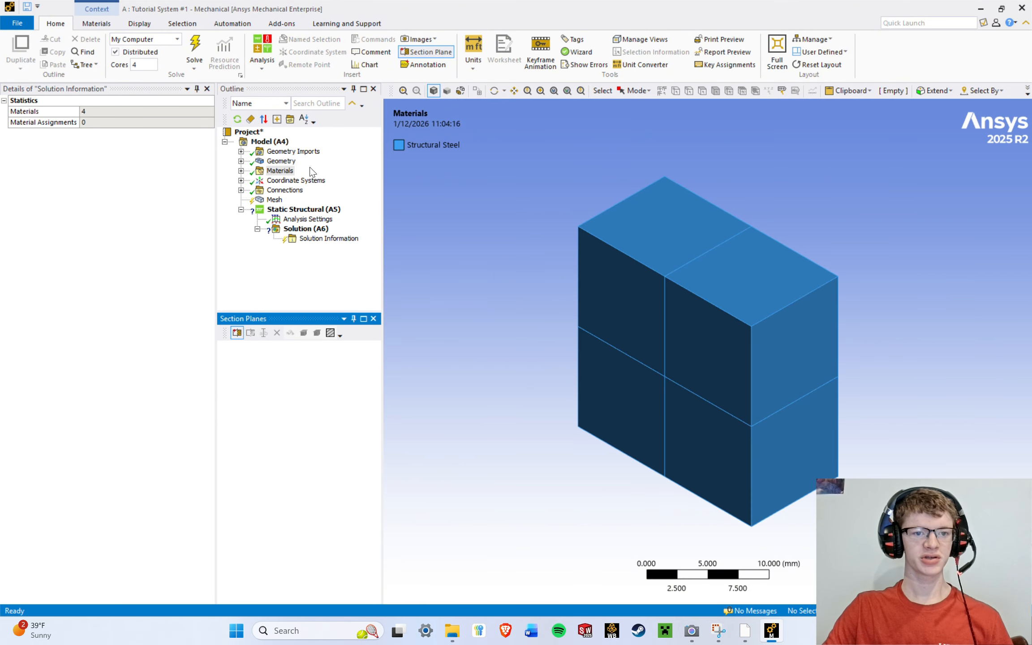
pyautogui.moveTo(78, 89); pyautogui.dragTo(81, 200)
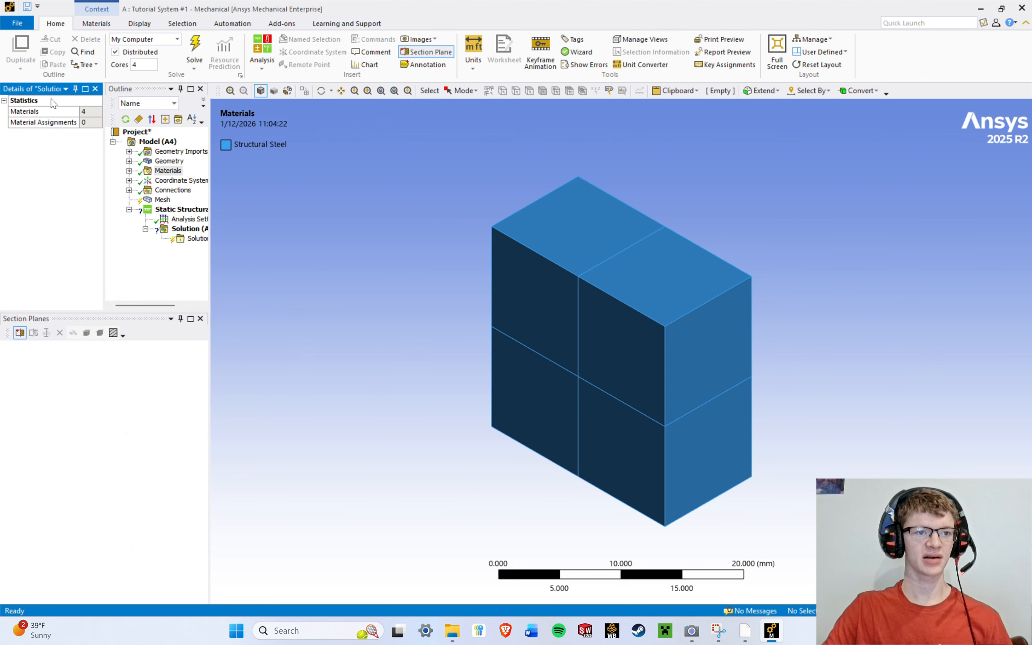
# Dock Details to the right of the graphics view, and reopen Section Planes and dock it beneath Details.
pyautogui.moveTo(41, 88); pyautogui.dragTo(22, 342)
pyautogui.moveTo(99, 86); pyautogui.dragTo(1010, 343)
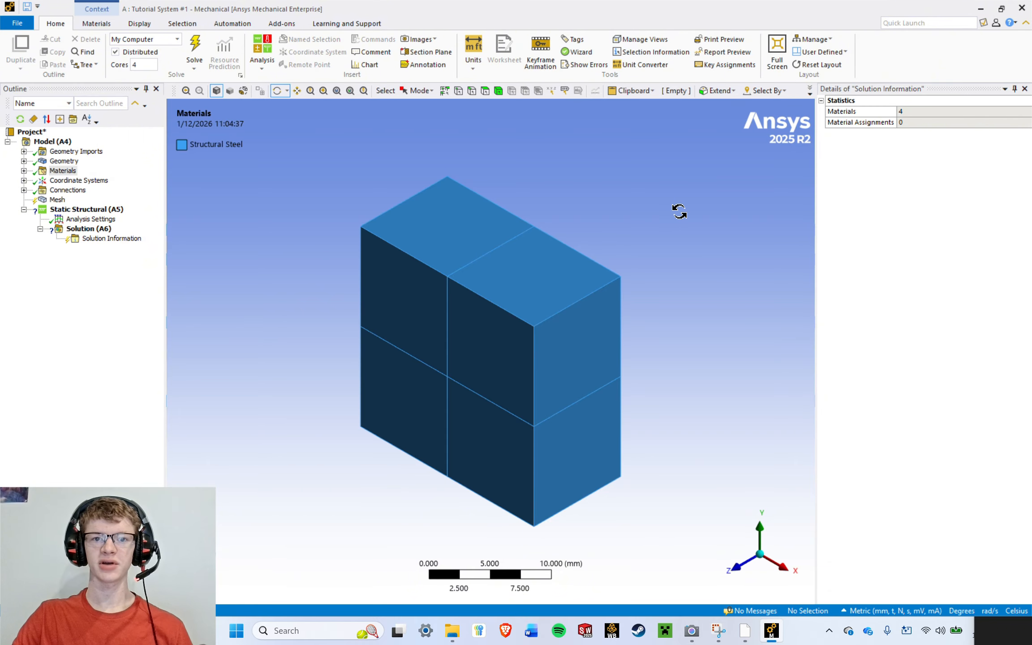
pyautogui.click(426, 52)
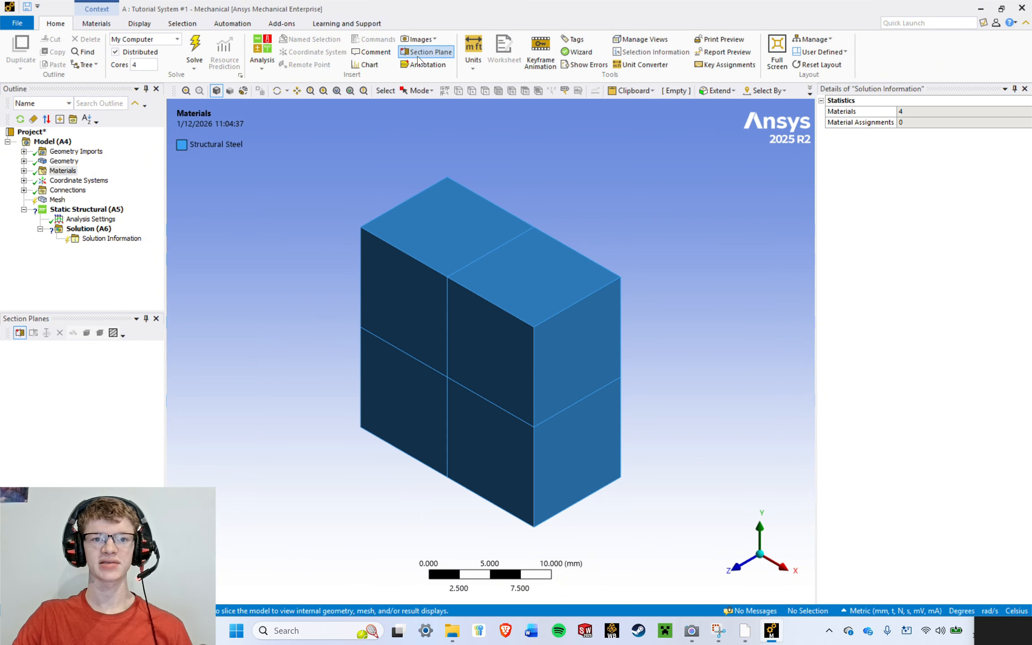
pyautogui.click(137, 318)
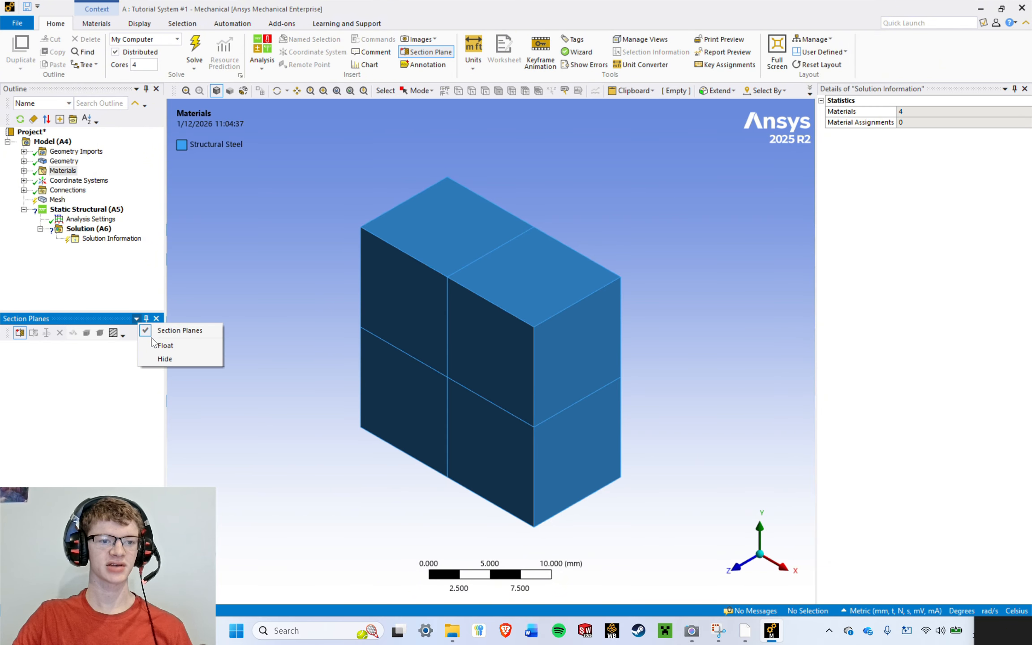
pyautogui.click(152, 344)
pyautogui.moveTo(82, 337); pyautogui.dragTo(929, 376)
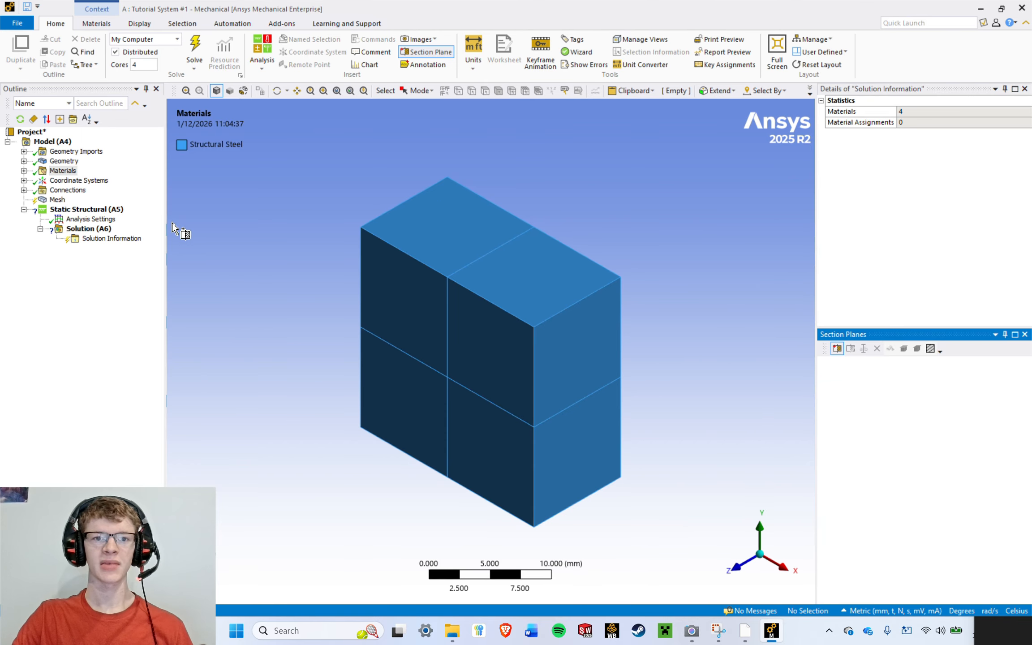
# Move the Outline to the far right of Details, then beside Section Planes, and redock it left of the graphics view.
pyautogui.click(49, 91)
pyautogui.moveTo(52, 91); pyautogui.dragTo(1014, 347)
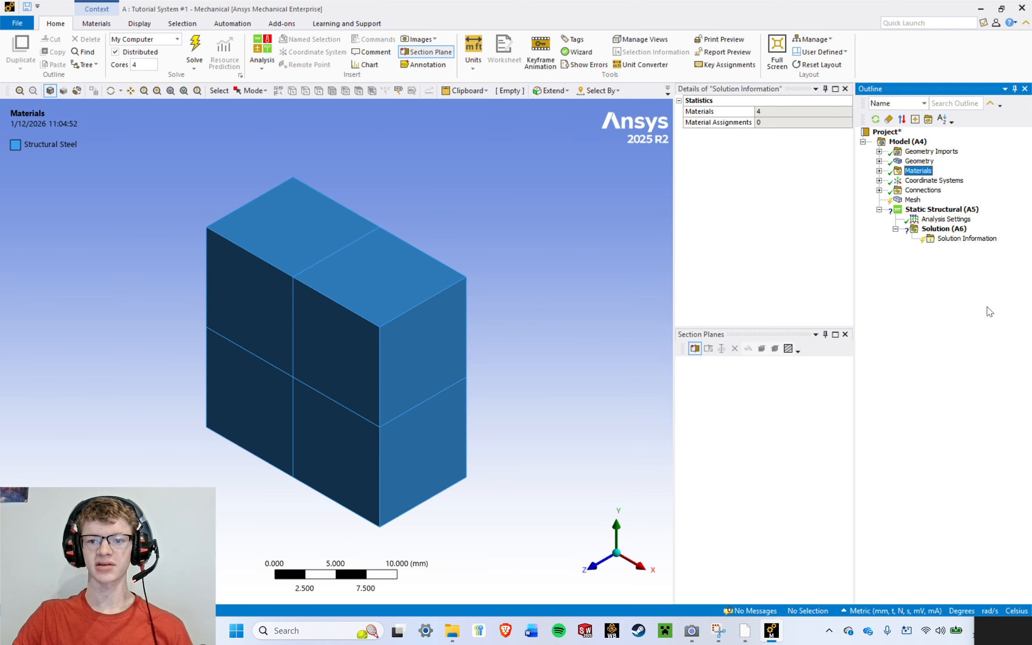
pyautogui.moveTo(925, 88); pyautogui.dragTo(953, 466)
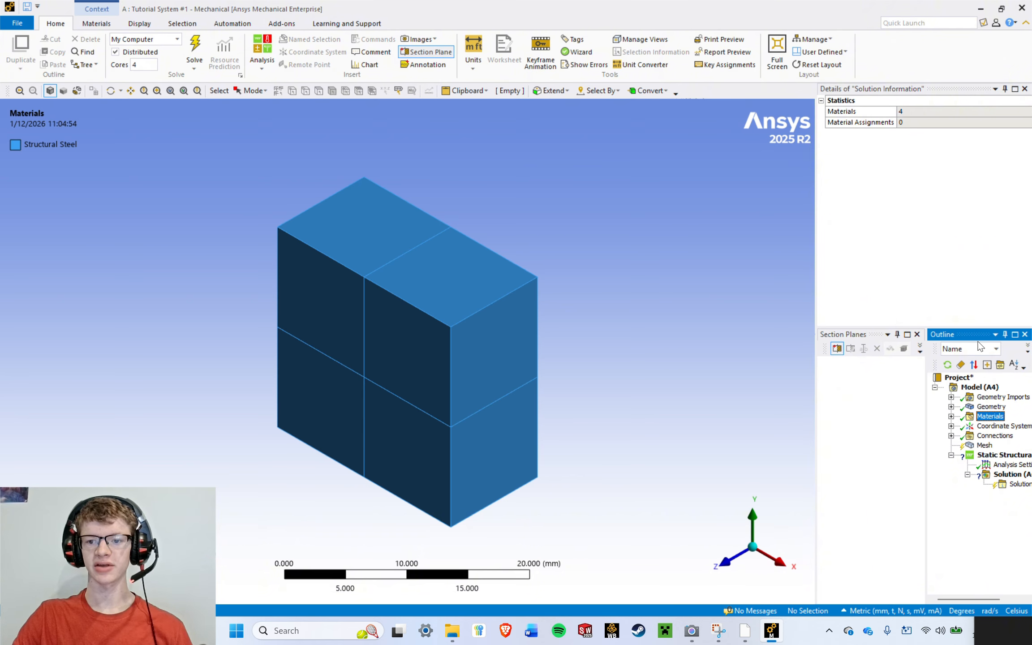
pyautogui.moveTo(978, 335); pyautogui.dragTo(308, 183)
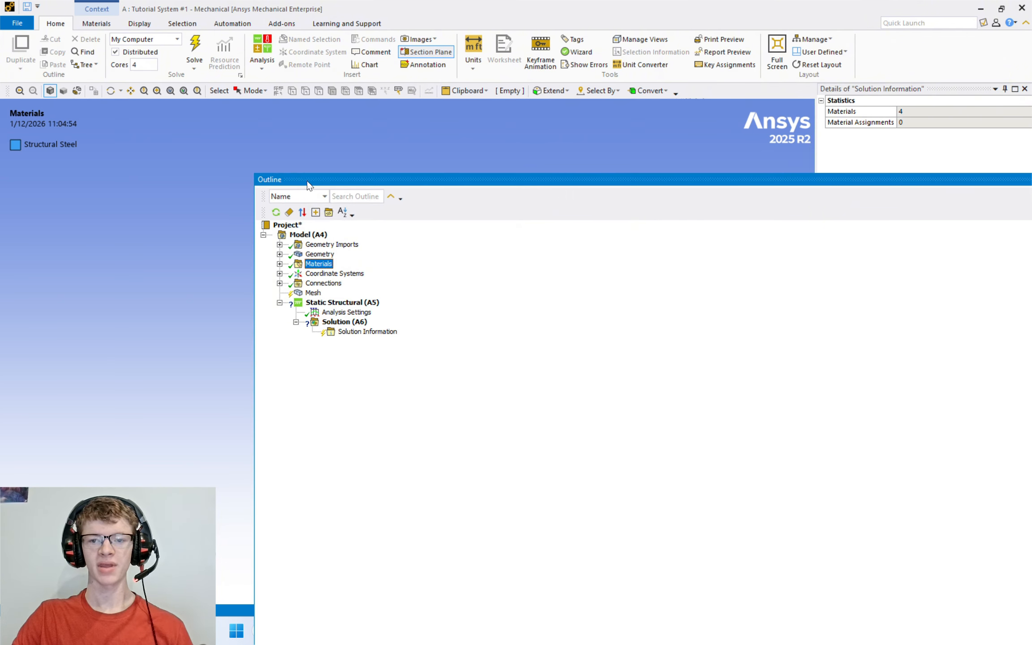
pyautogui.moveTo(595, 181); pyautogui.dragTo(21, 343)
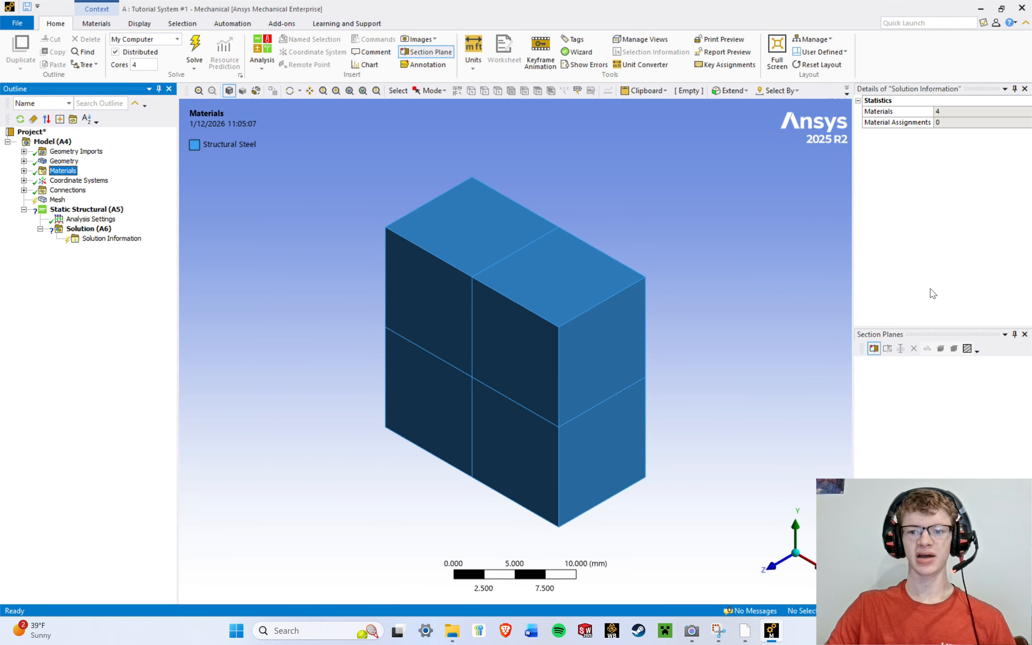
# Restore the default interface layout with the Worksheet hidden and the Outline and Details column narrowed to about half its width.
pyautogui.click(824, 66)
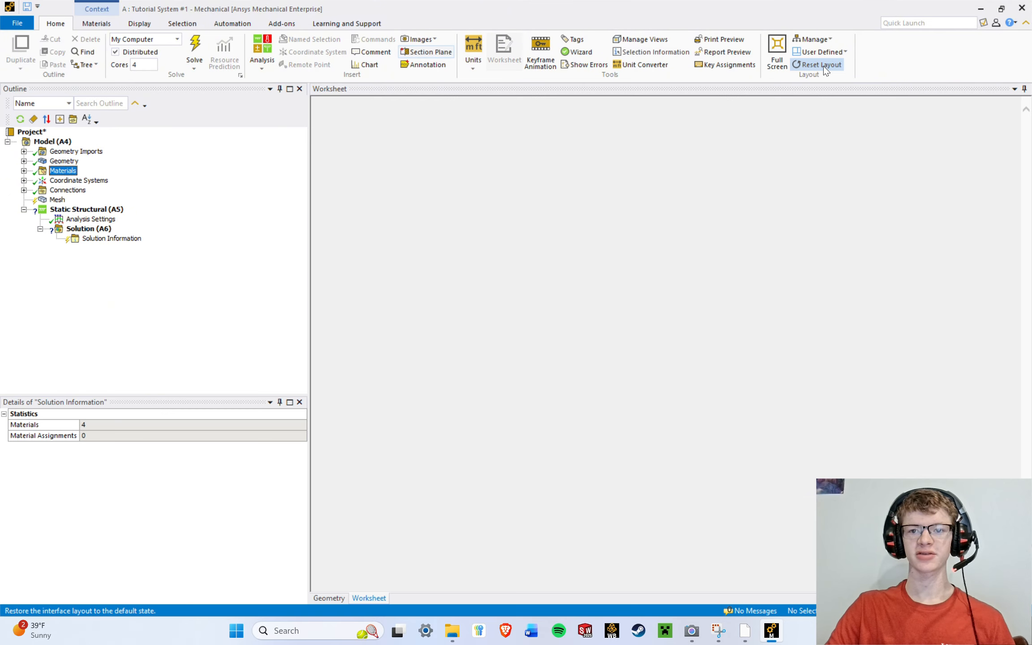
pyautogui.click(1015, 93)
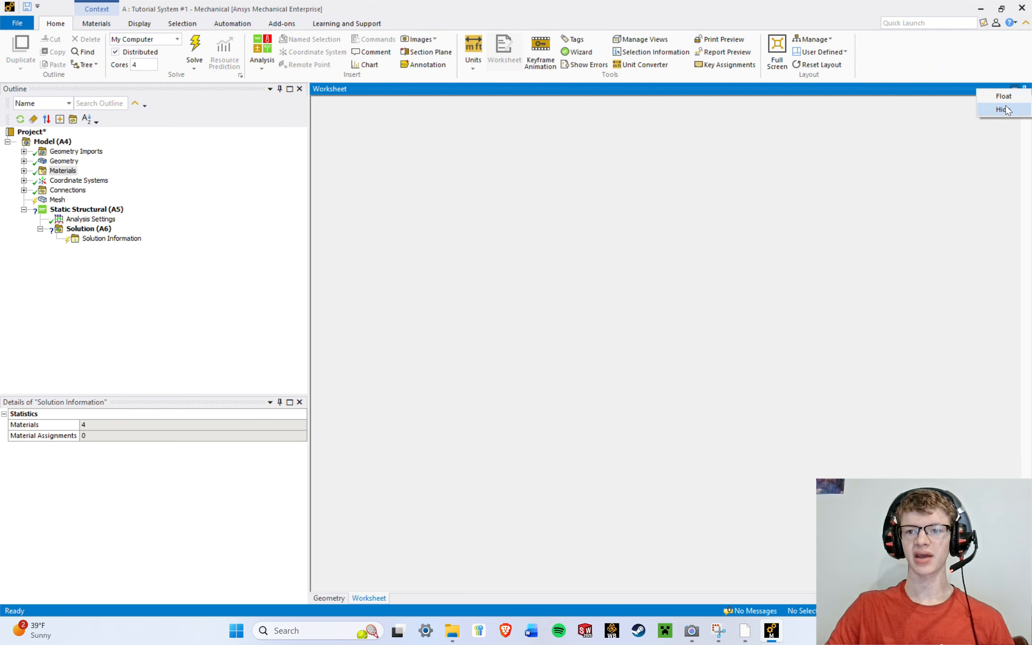
pyautogui.click(1005, 108)
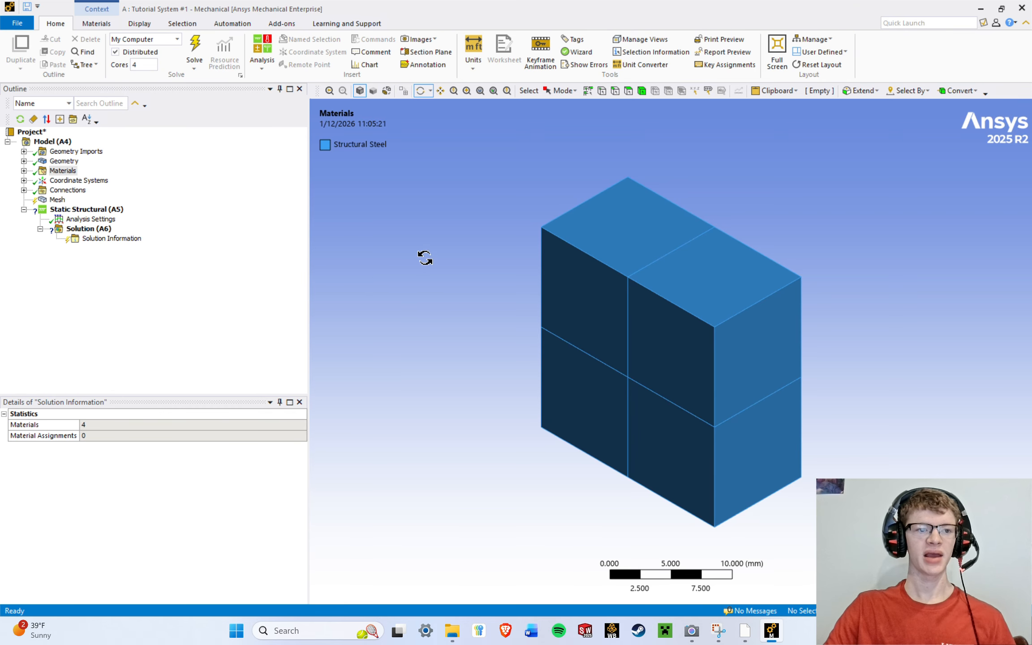
pyautogui.moveTo(310, 258); pyautogui.dragTo(163, 261)
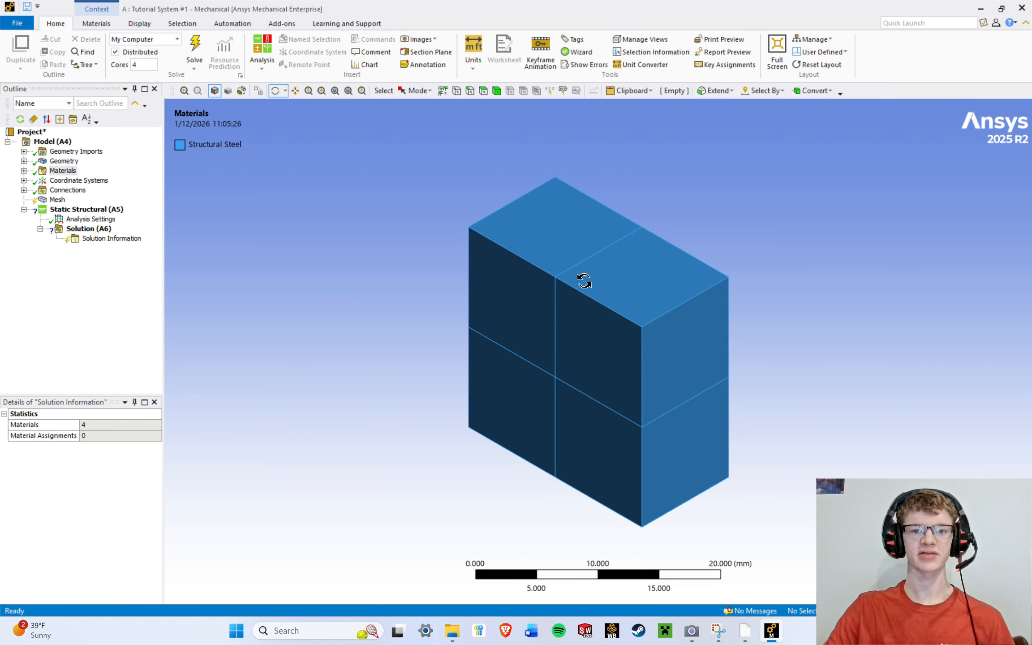
# Dock the graphics toolbar vertically between the Outline and the model, then return it above the graphics view.
pyautogui.scroll(-5, 584, 281)
pyautogui.scroll(5, 584, 281)
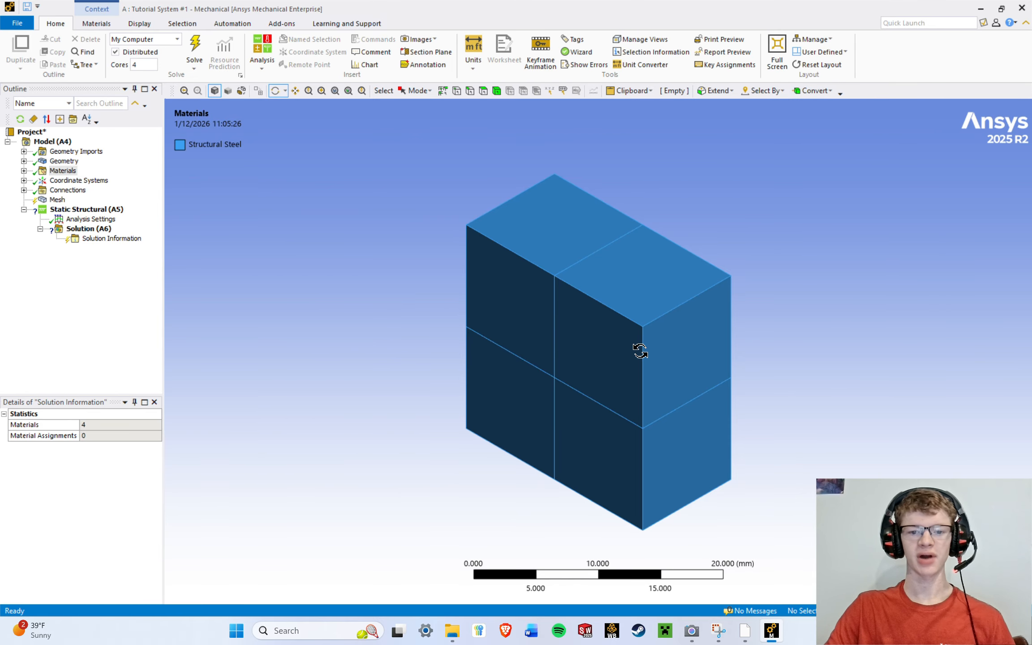
pyautogui.moveTo(173, 92); pyautogui.dragTo(159, 352)
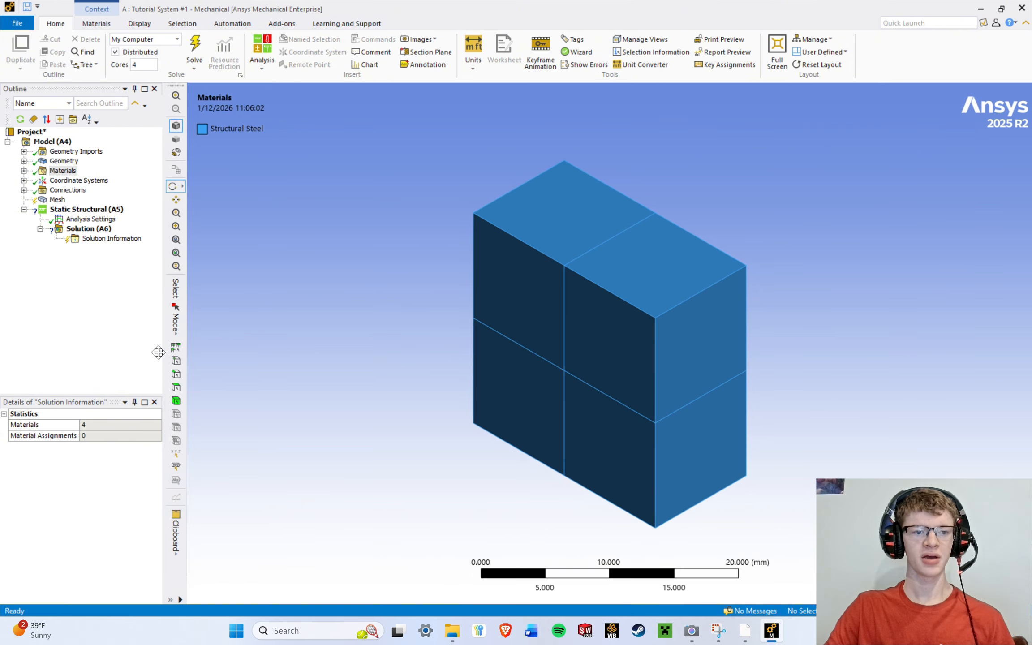
pyautogui.moveTo(176, 86)
pyautogui.mouseDown()
pyautogui.moveTo(1022, 268)
pyautogui.moveTo(865, 182)
pyautogui.moveTo(492, 95)
pyautogui.moveTo(176, 92)
pyautogui.mouseUp()
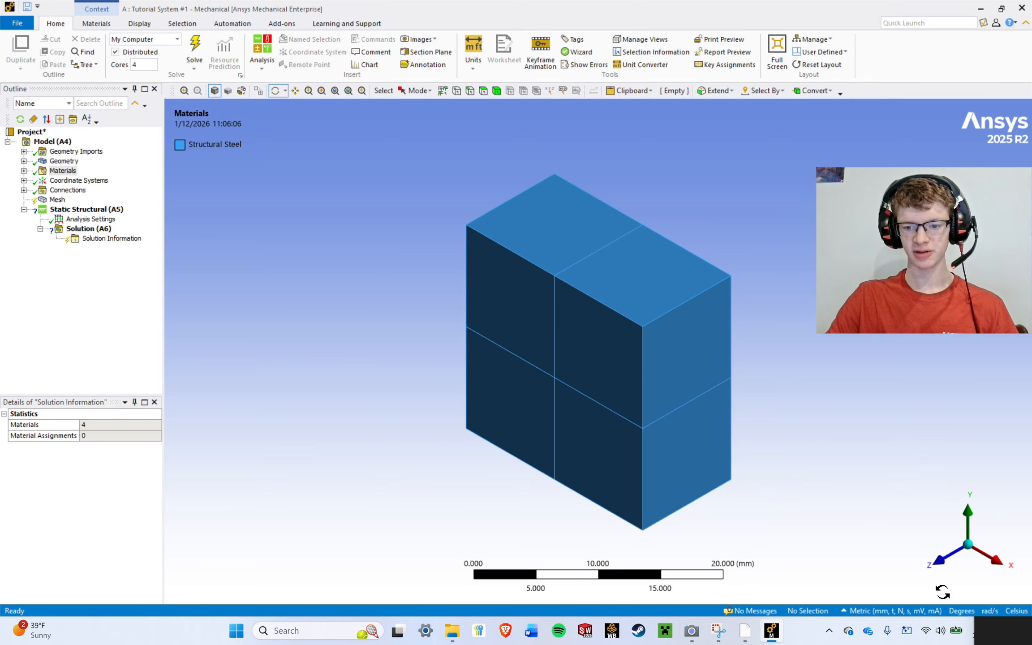
# Choose the Metric (mm, t, N, s, mV, mA) unit system, and show and hide the Messages pane.
pyautogui.click(848, 610)
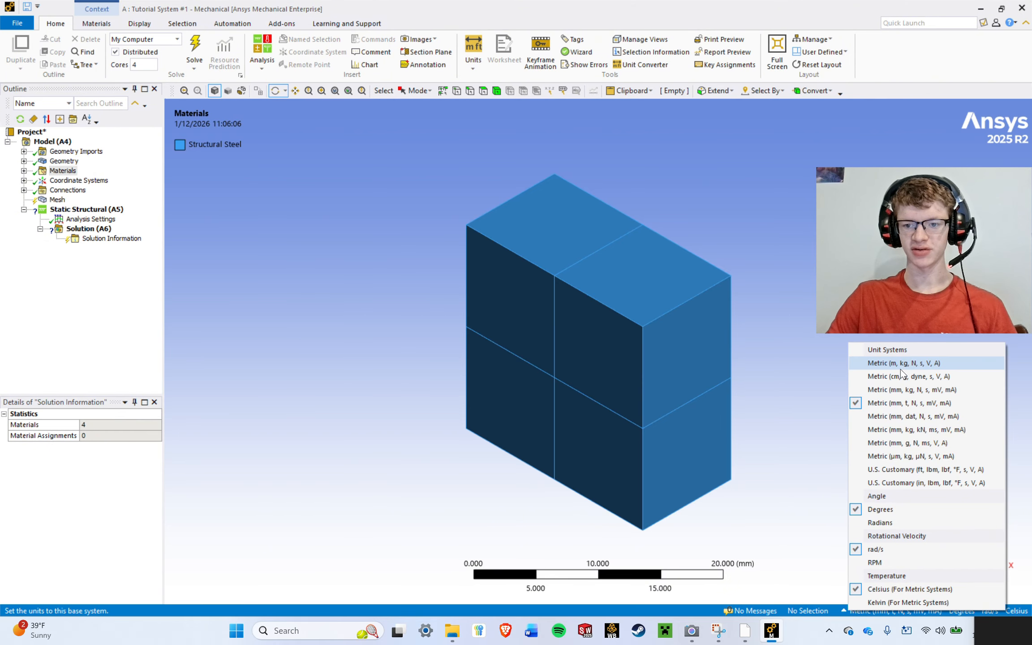
pyautogui.click(898, 405)
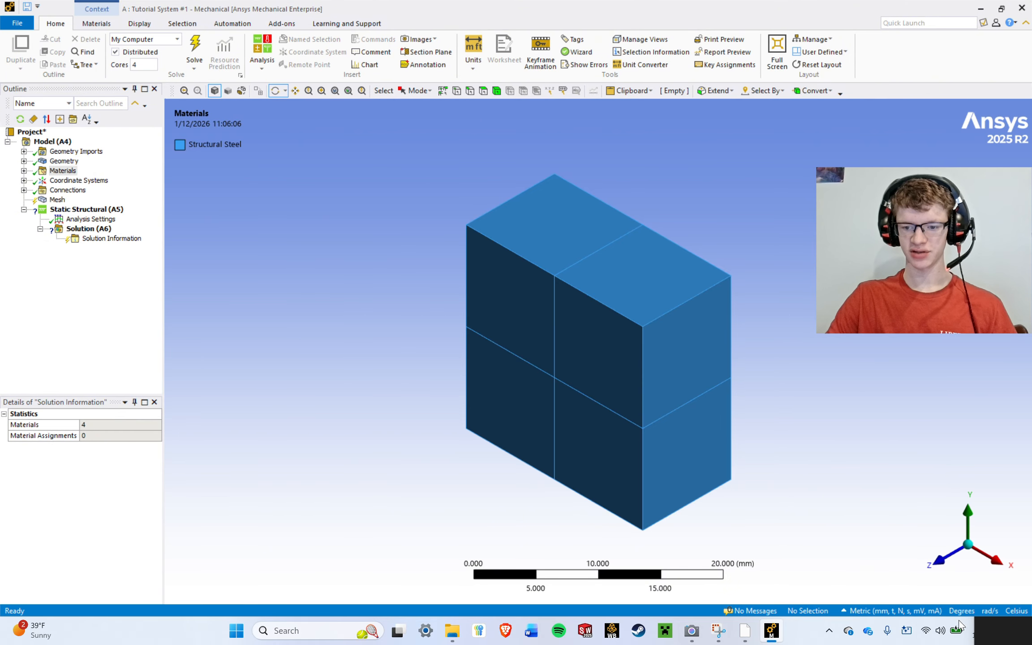
pyautogui.click(757, 611)
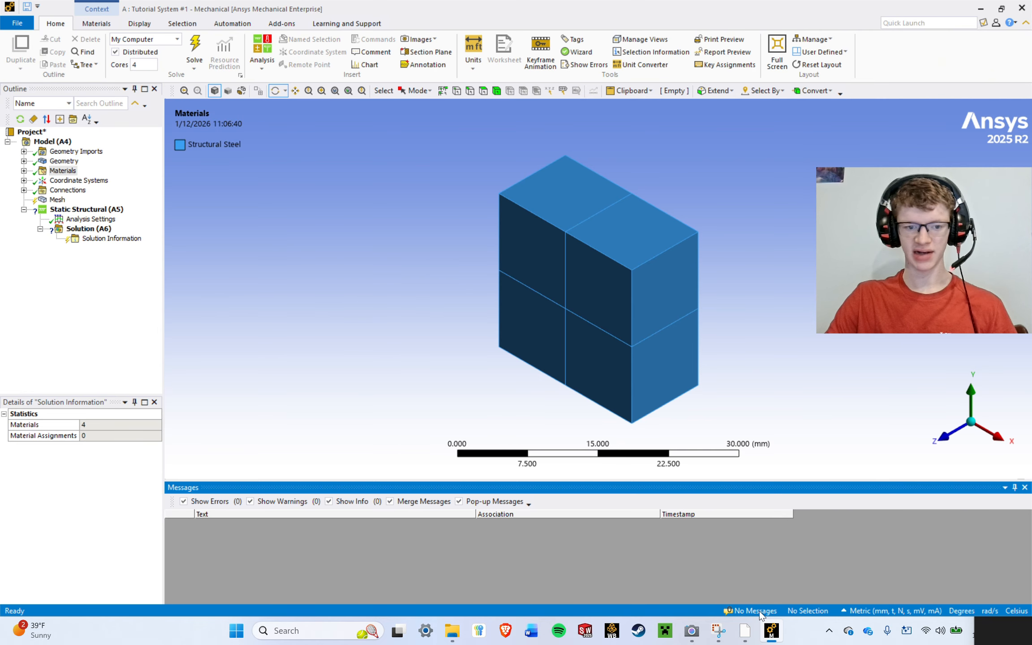
pyautogui.click(760, 611)
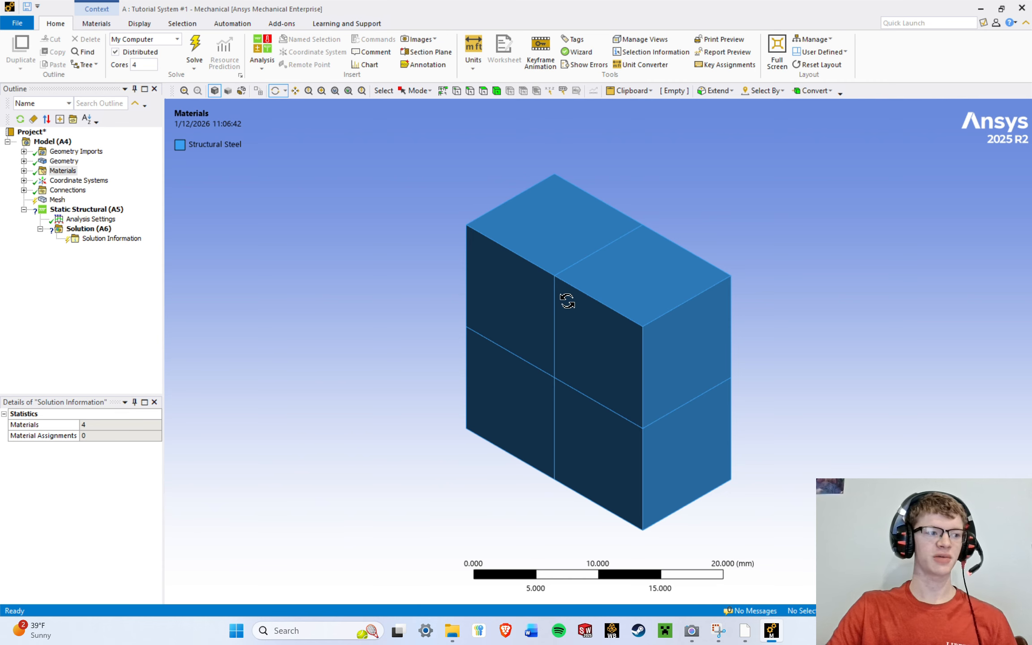
# Examine how the graphics scale bar adapts while repeatedly zooming in and out on the block.
pyautogui.scroll(-4, 896, 271)
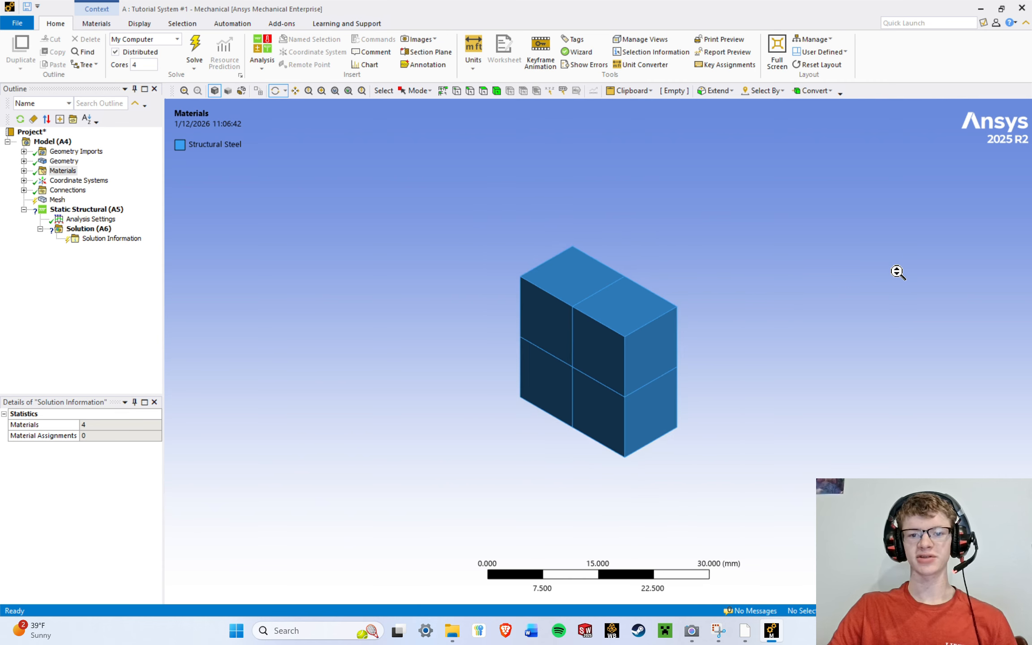
pyautogui.scroll(4, 896, 271)
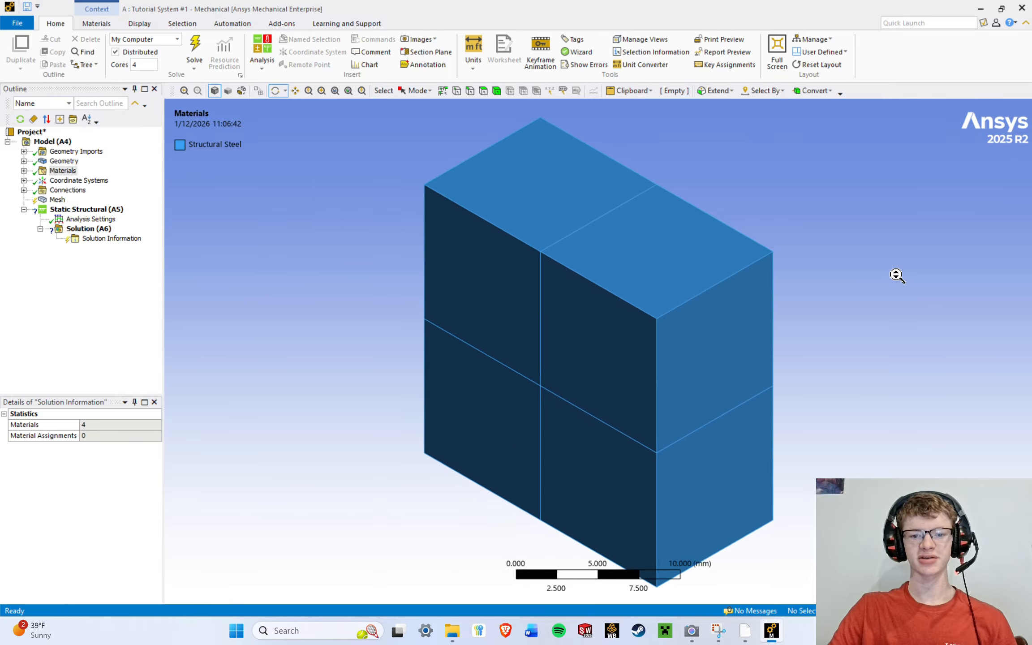
pyautogui.scroll(3, 894, 279)
pyautogui.scroll(-2, 827, 334)
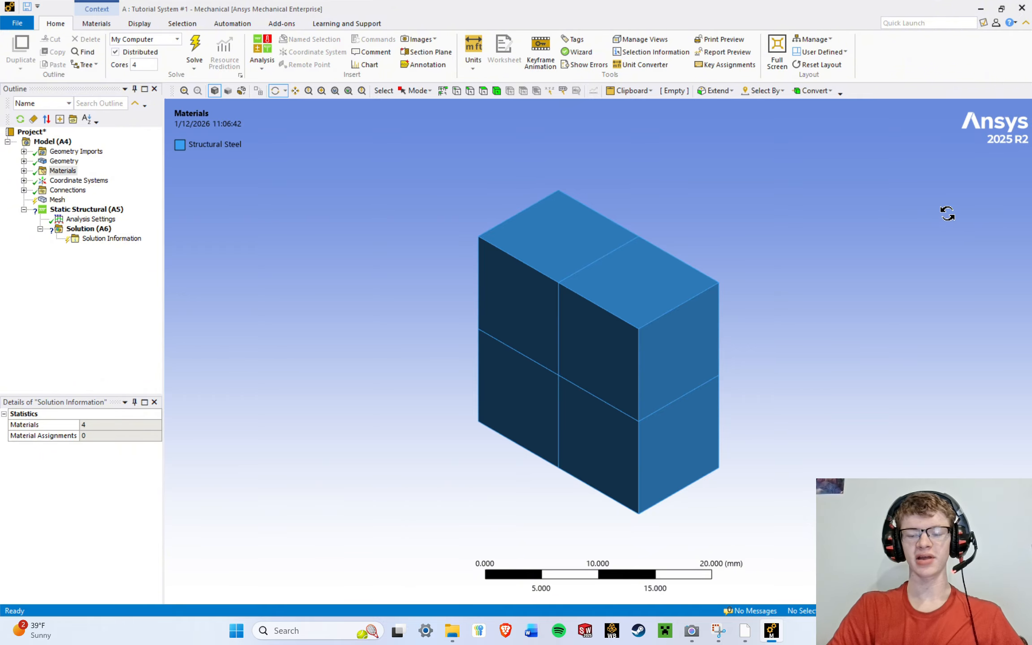
pyautogui.scroll(-3, 1020, 188)
pyautogui.scroll(1, 1017, 179)
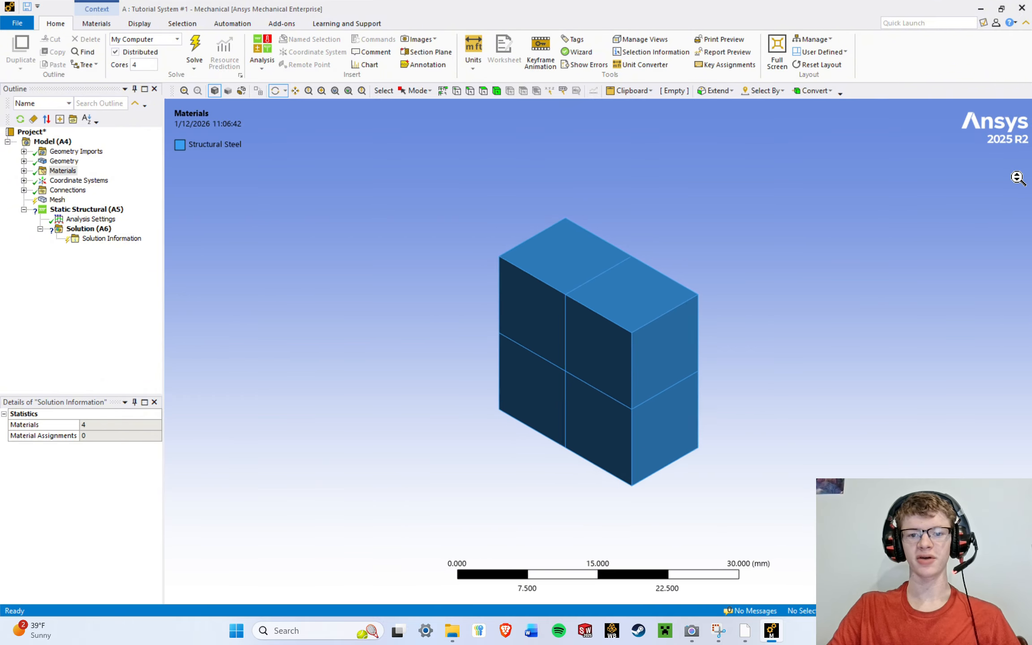
pyautogui.scroll(-3, 518, 364)
pyautogui.scroll(3, 594, 362)
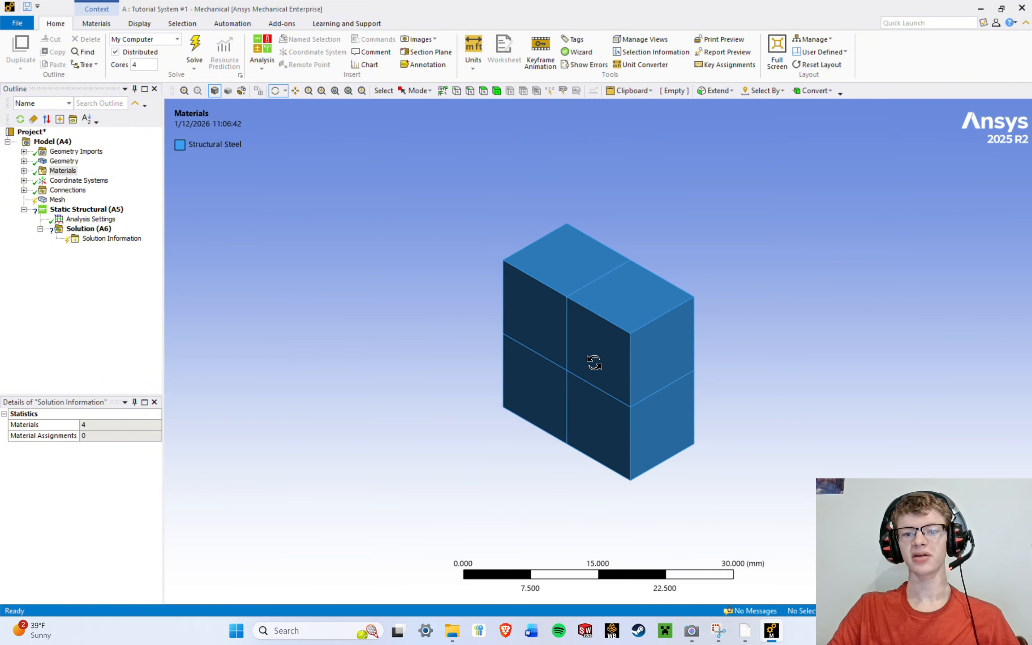
pyautogui.scroll(3, 594, 363)
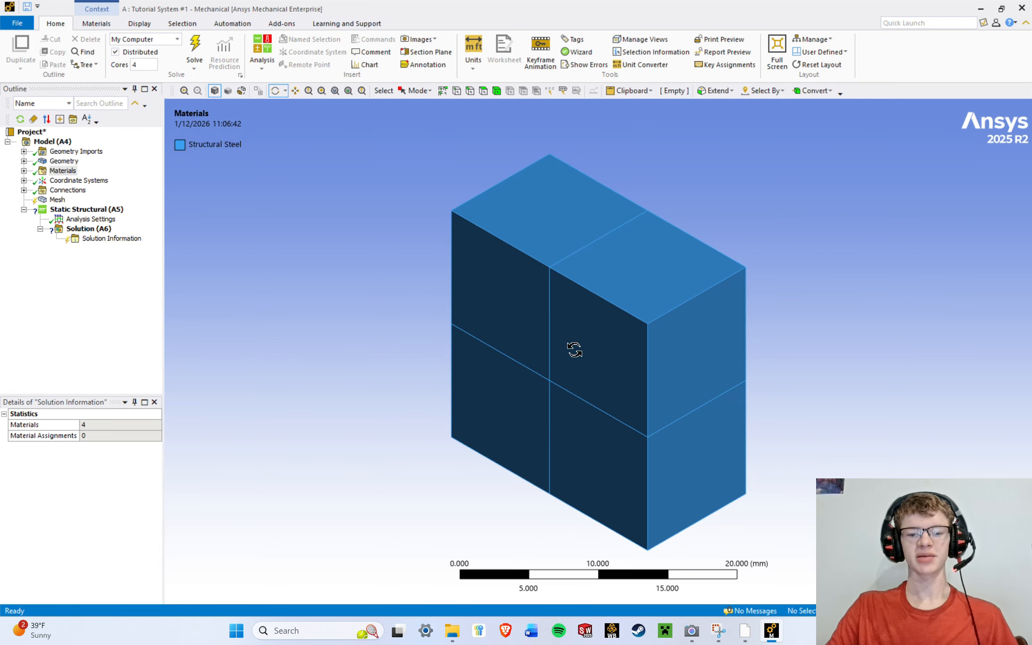
pyautogui.scroll(5, 451, 435)
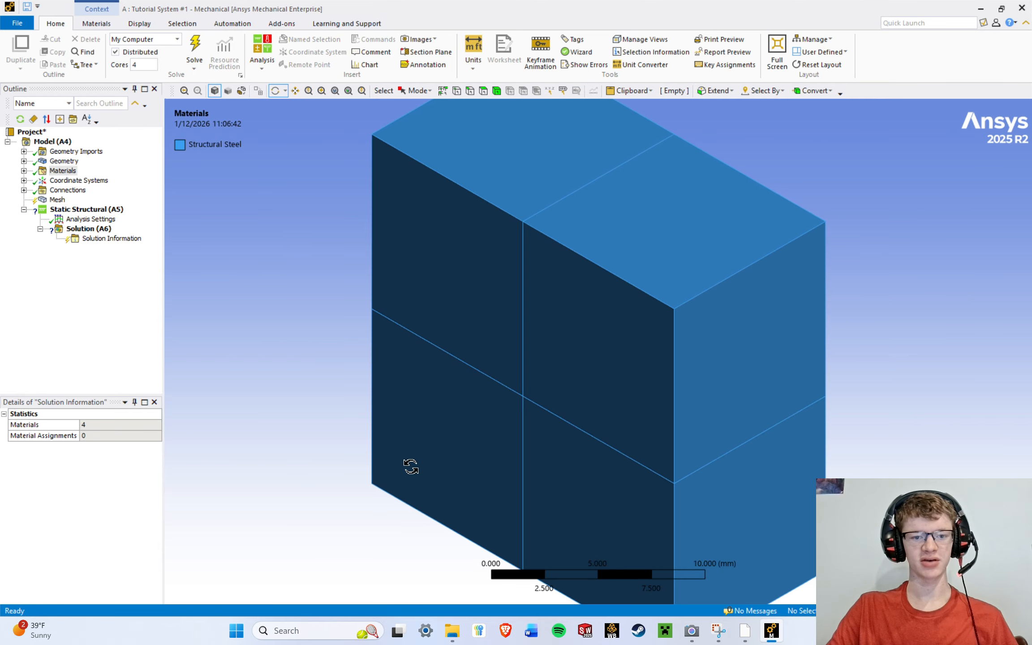
pyautogui.scroll(-3, 329, 488)
pyautogui.scroll(-1, 425, 448)
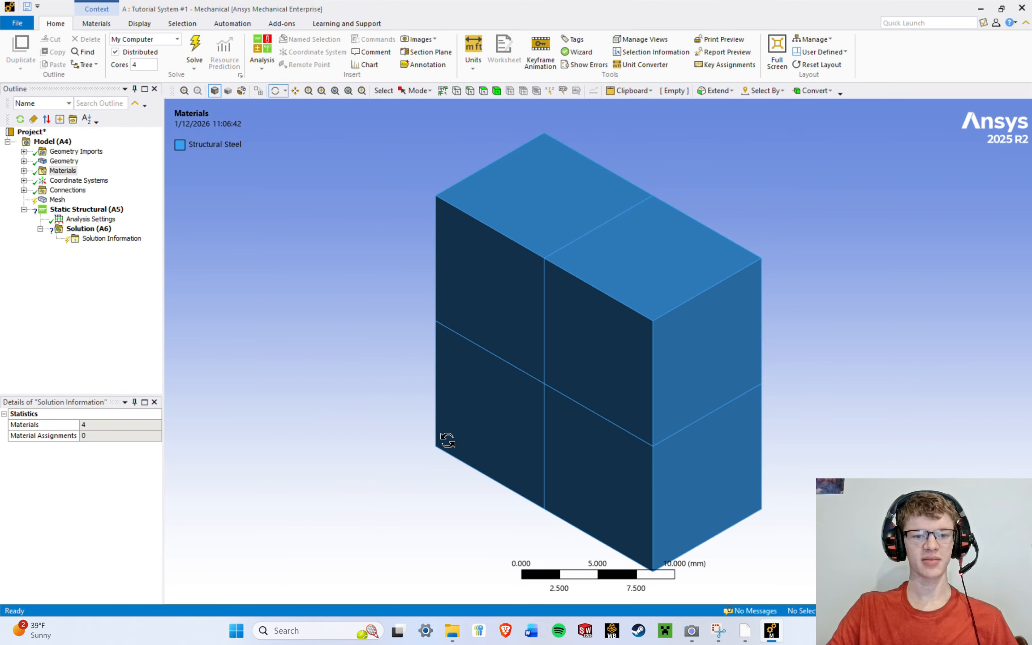
pyautogui.scroll(1, 447, 441)
pyautogui.scroll(1, 440, 445)
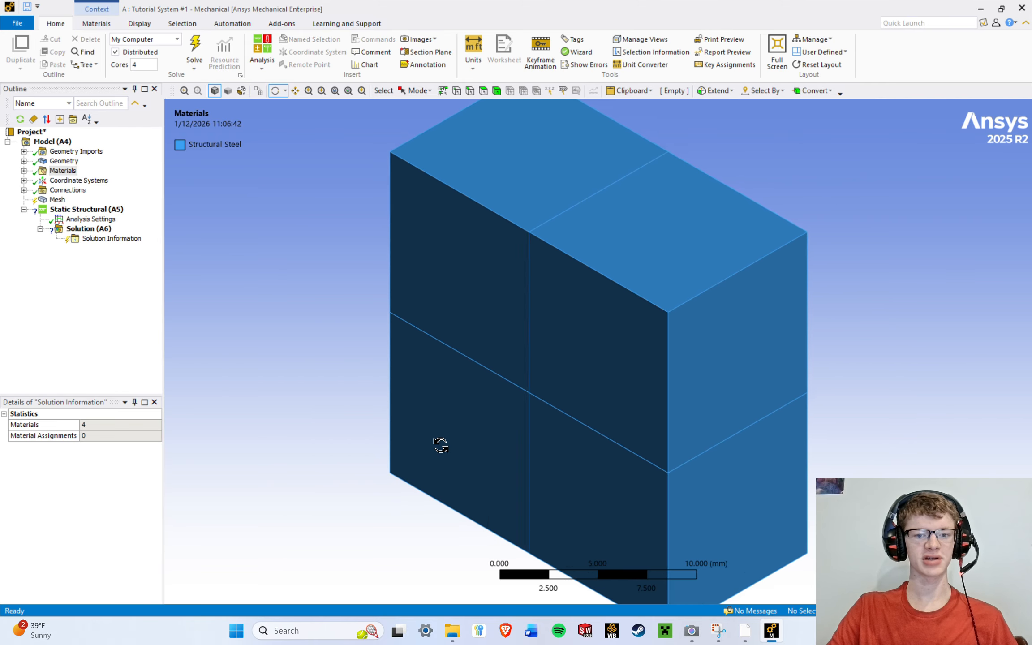
pyautogui.scroll(-3, 442, 444)
pyautogui.scroll(1, 589, 372)
pyautogui.scroll(-3, 590, 372)
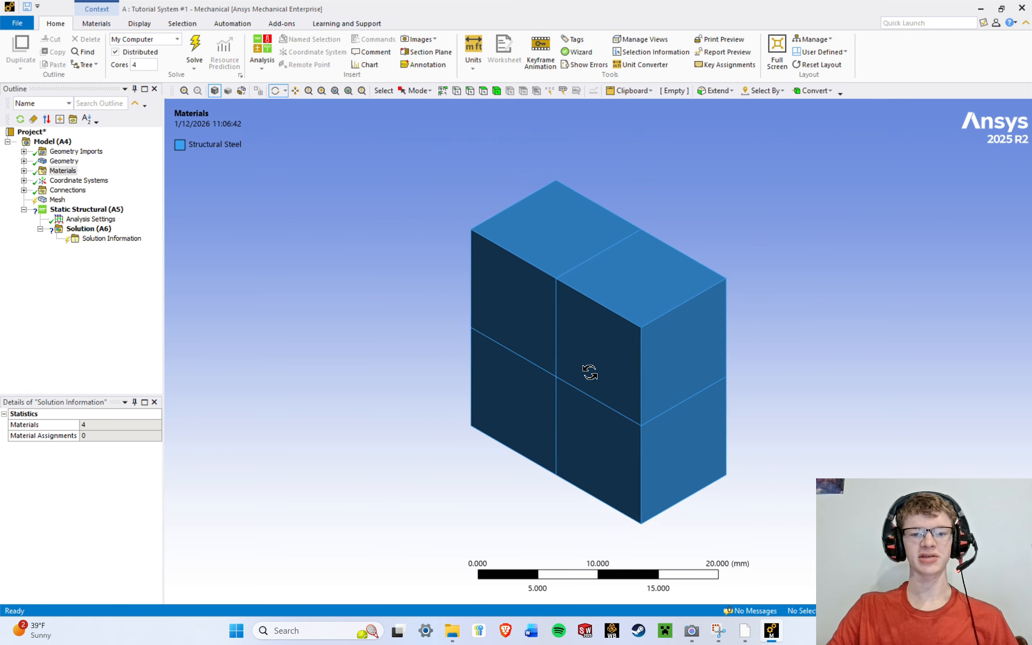
pyautogui.scroll(2, 1016, 251)
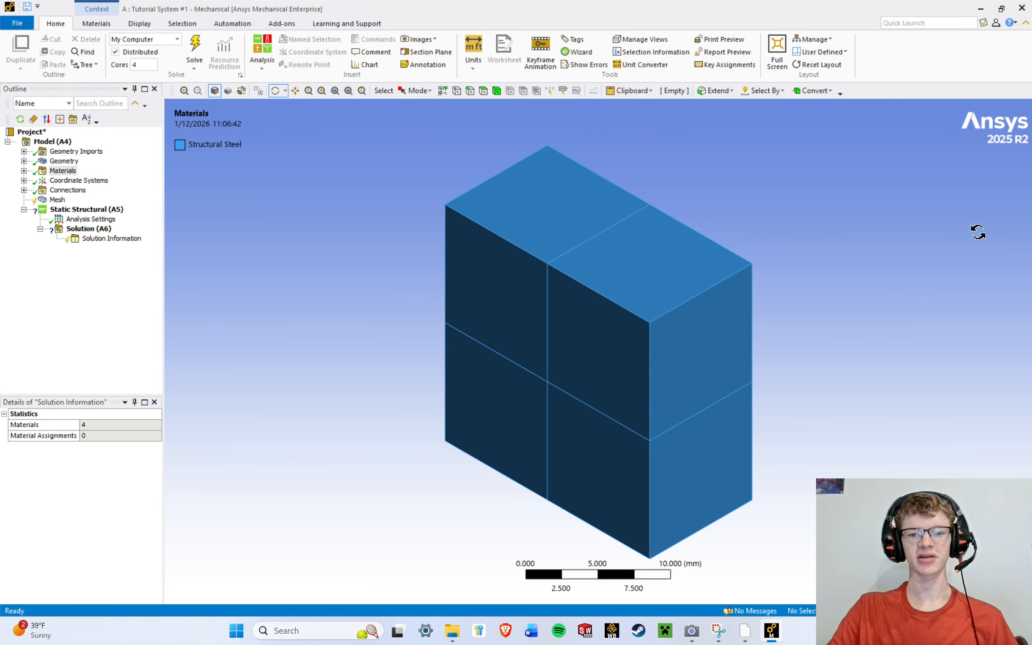
pyautogui.scroll(-2, 958, 234)
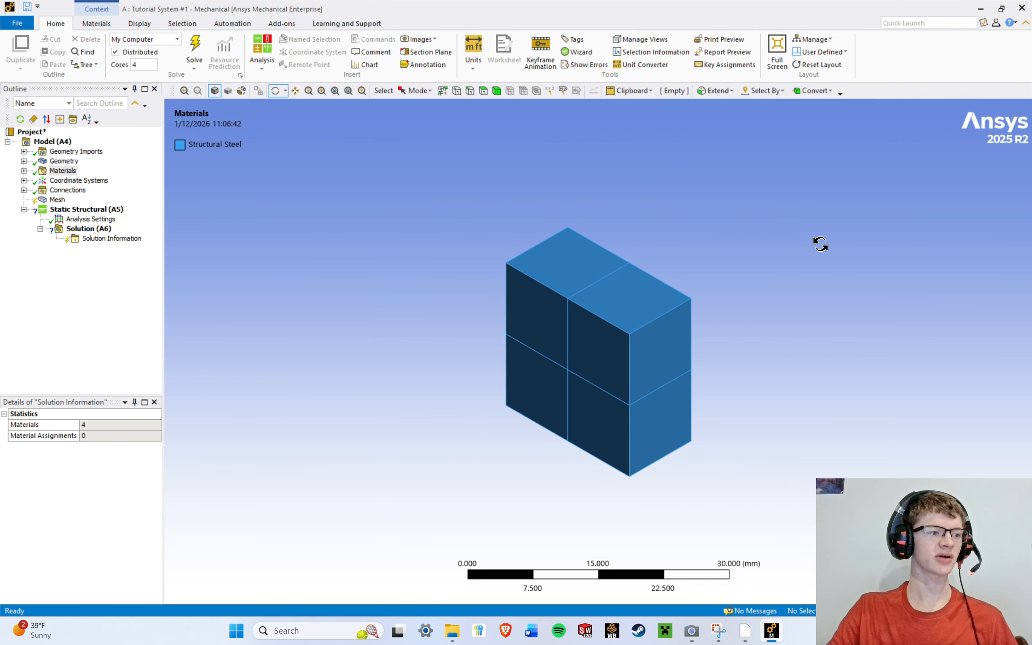
pyautogui.scroll(2, 713, 349)
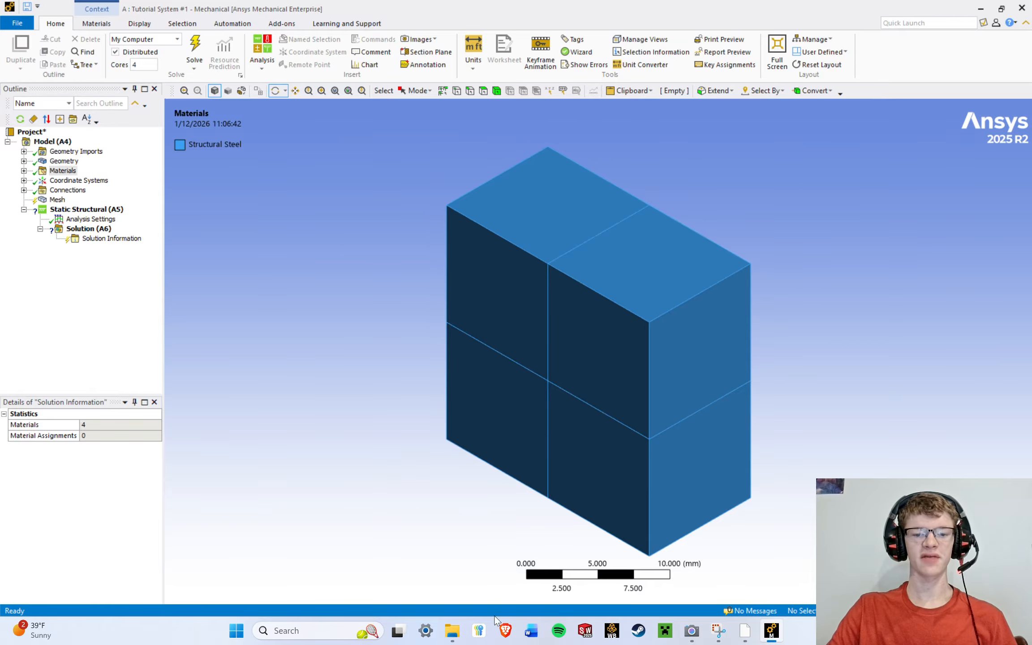
pyautogui.scroll(-1, 687, 468)
# Move the Materials legend closer to the block, then return it to its original corner of the graphics view.
pyautogui.moveTo(188, 123); pyautogui.dragTo(339, 214)
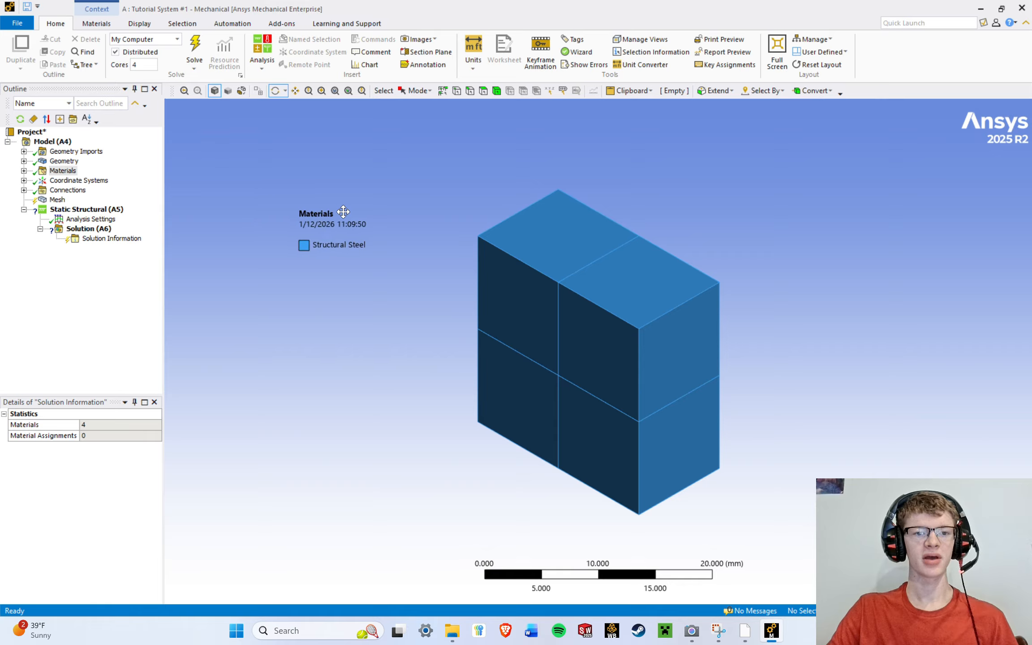
pyautogui.moveTo(343, 212); pyautogui.dragTo(422, 220)
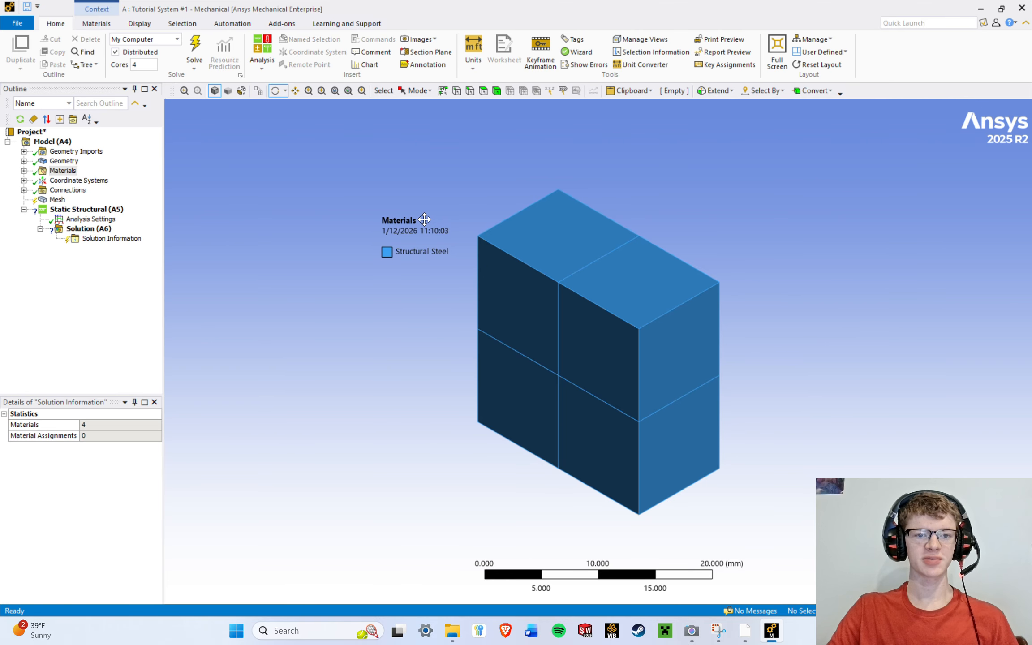
pyautogui.moveTo(423, 220); pyautogui.dragTo(213, 116)
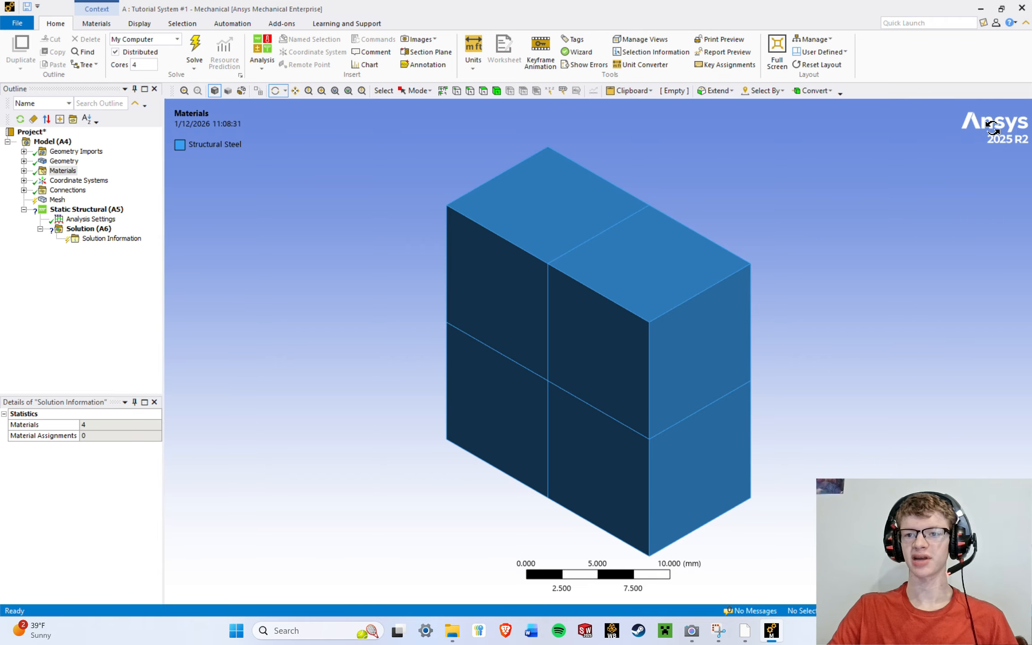
# Zoom in and out on the block to compare how the scale bar's millimetre range follows the zoom level.
pyautogui.scroll(-3, 599, 552)
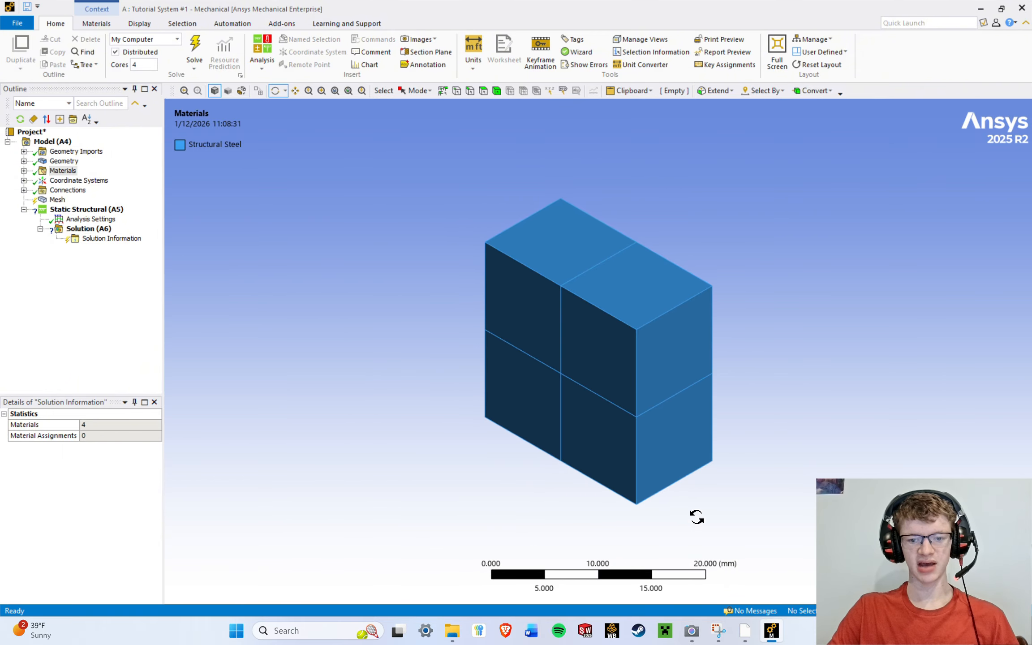
pyautogui.scroll(5, 674, 481)
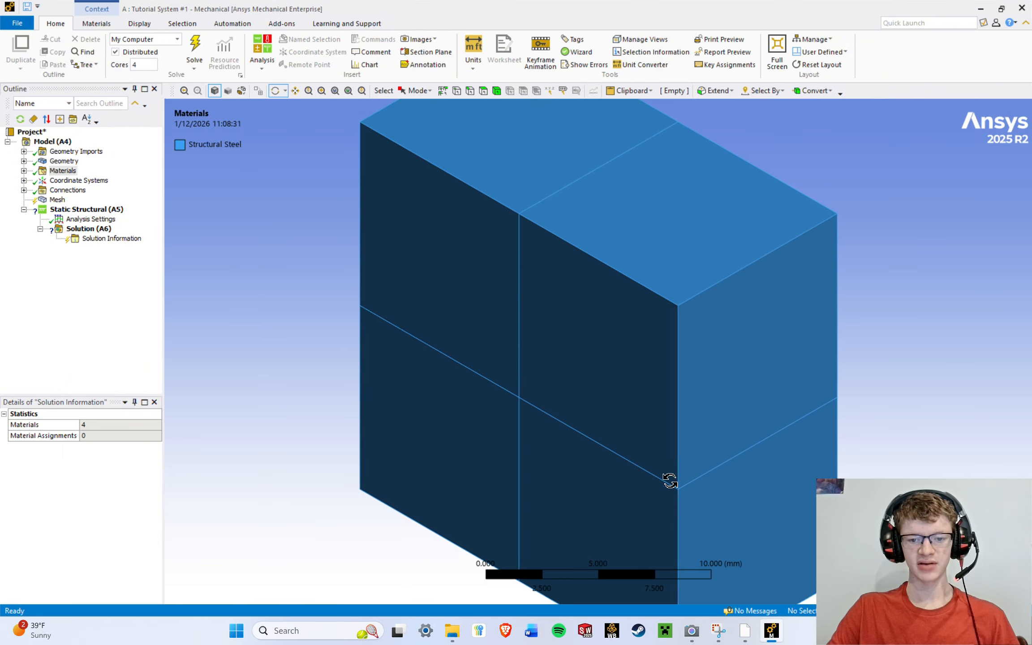
pyautogui.scroll(1, 670, 482)
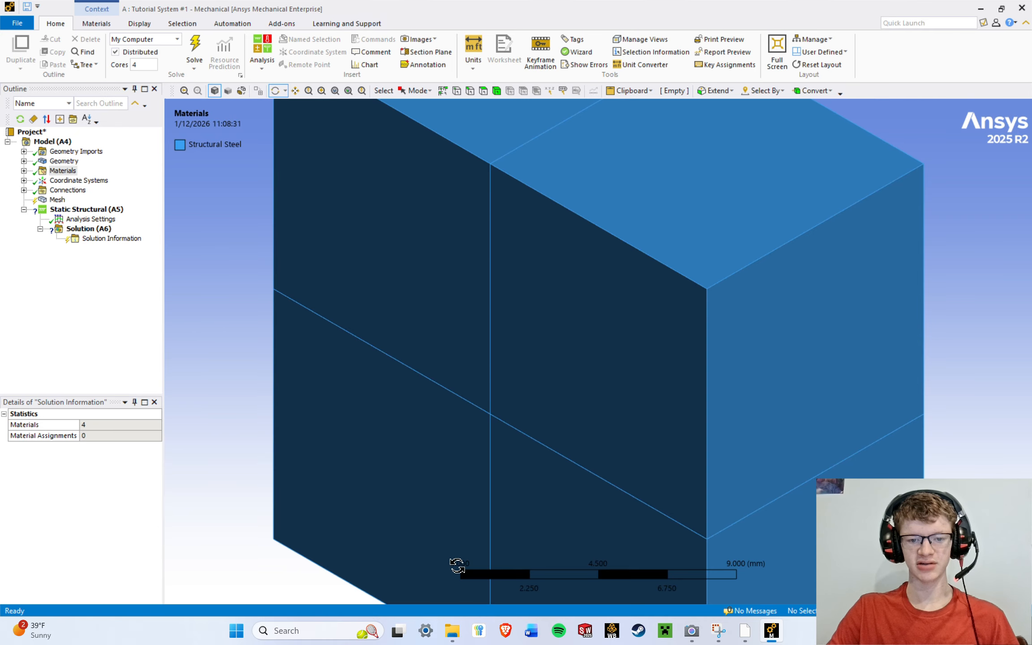
pyautogui.scroll(-6, 683, 532)
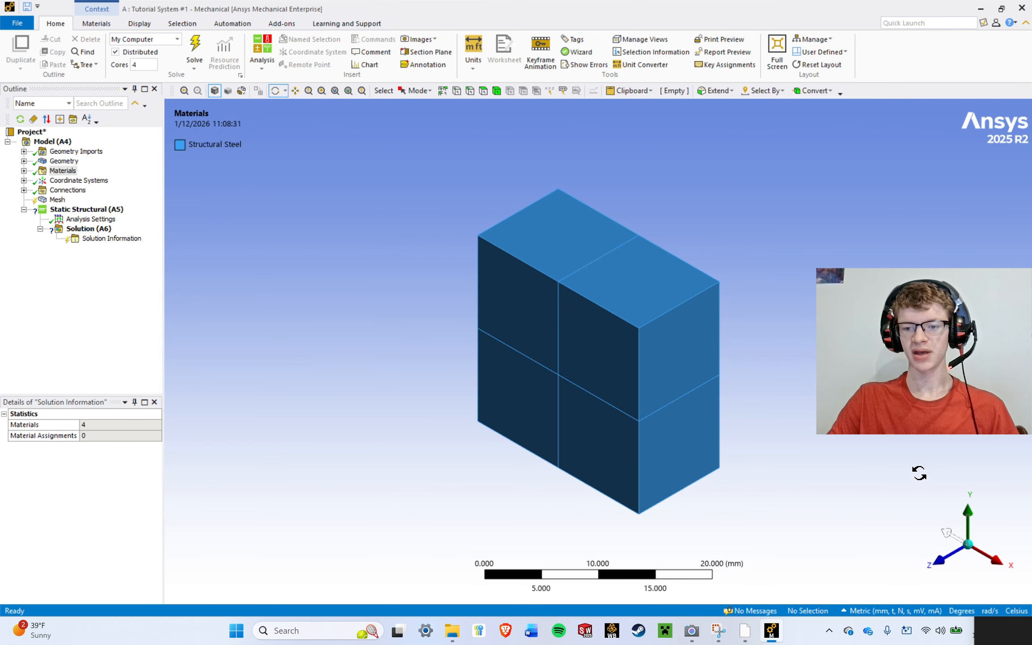
# View the block along the triad's Y, Z and X axes, and restore the isometric view.
pyautogui.click(969, 517)
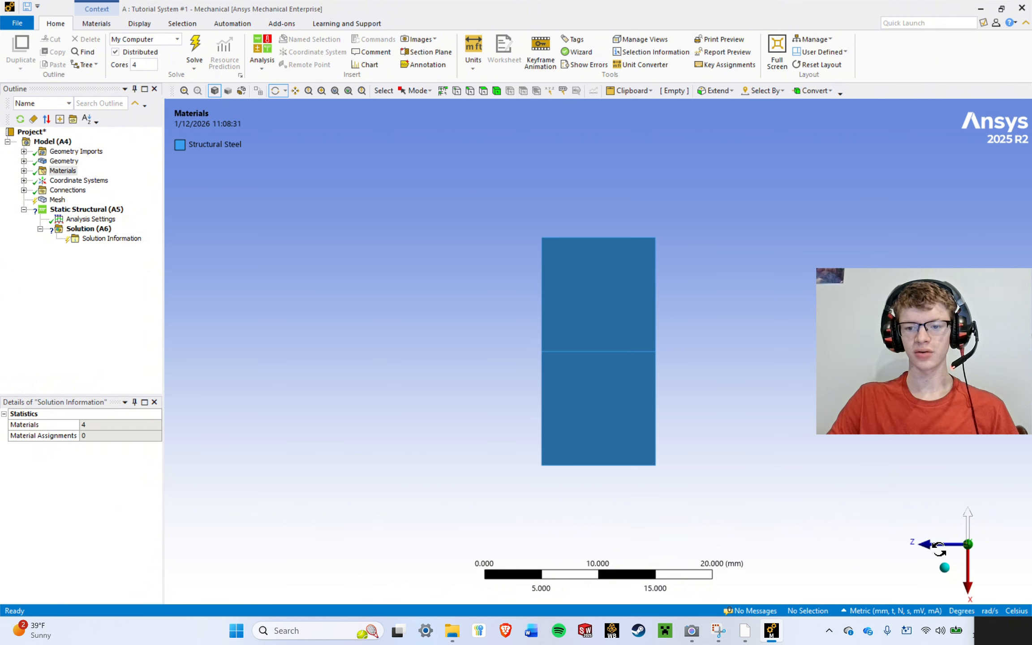
pyautogui.click(936, 545)
pyautogui.click(967, 584)
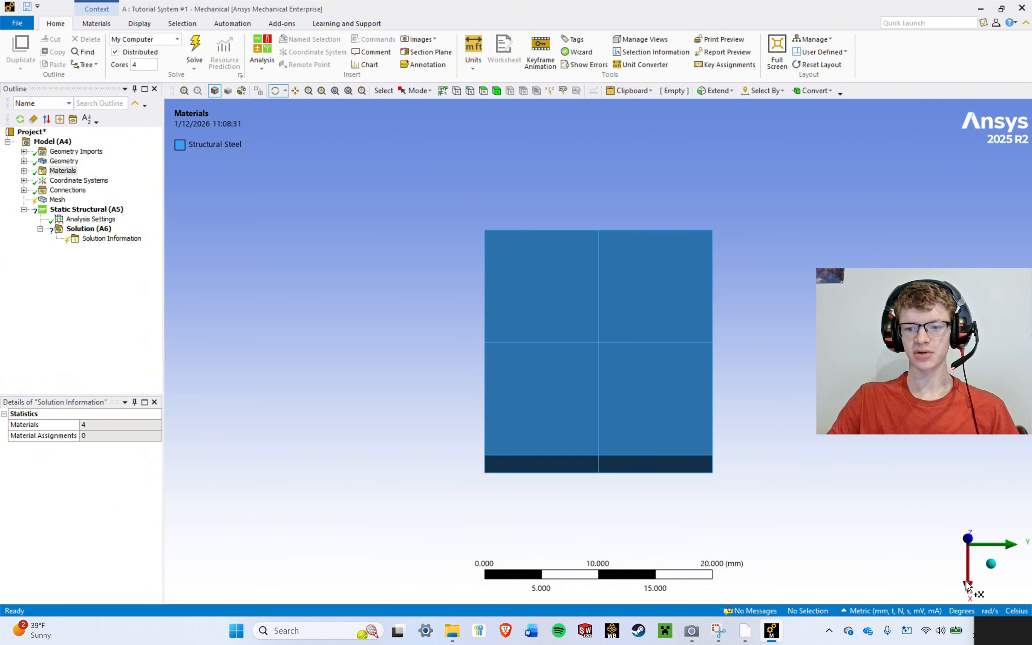
pyautogui.click(967, 550)
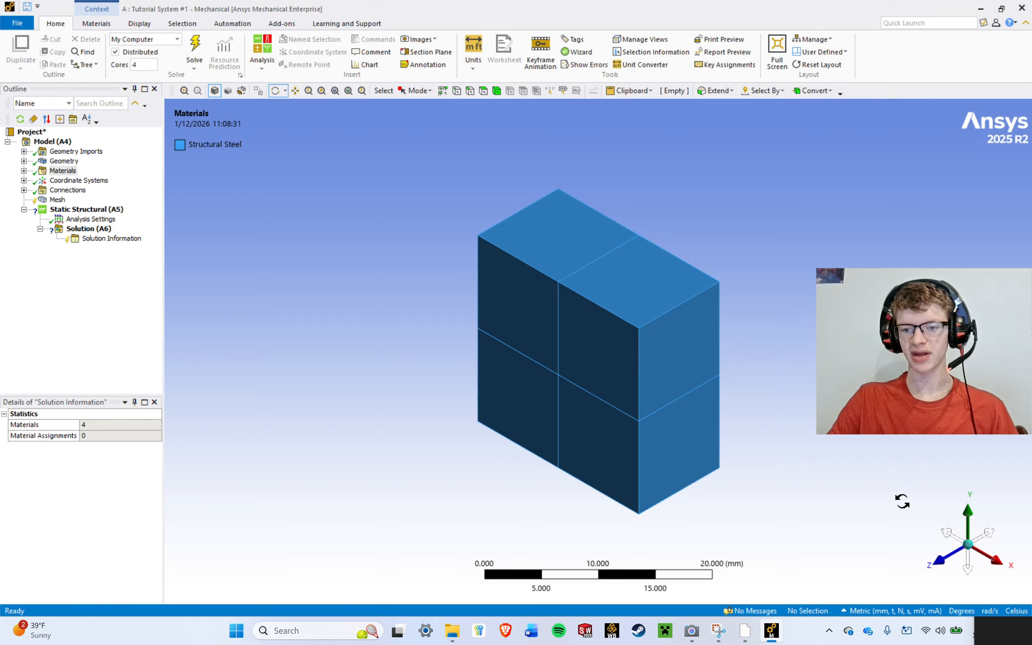
# View the block along the triad's opposite, negative axis directions, and return to the isometric view.
pyautogui.click(945, 533)
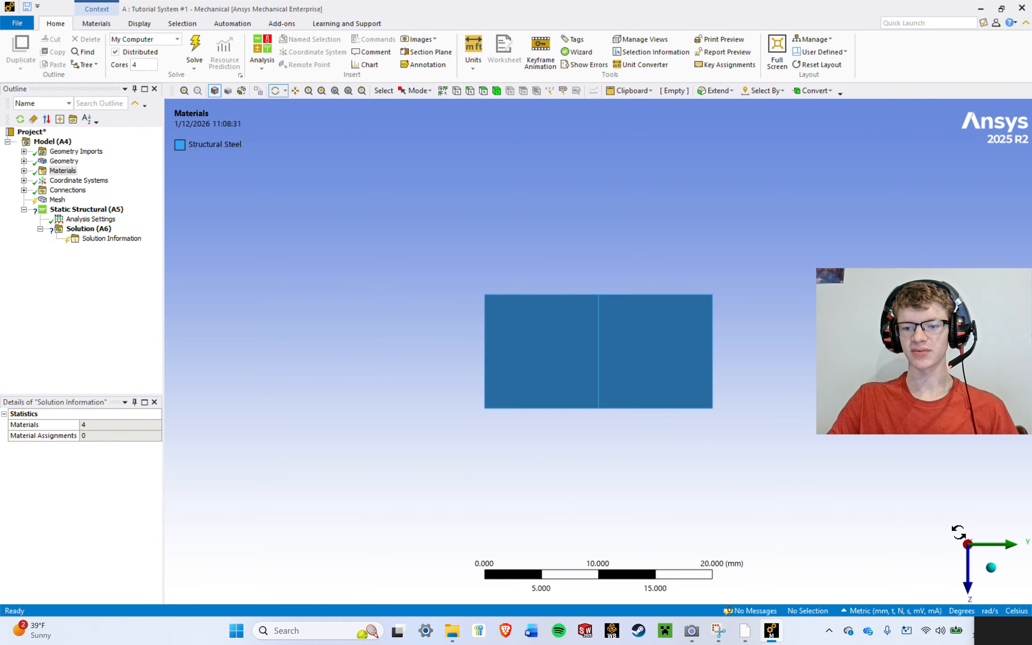
pyautogui.click(967, 523)
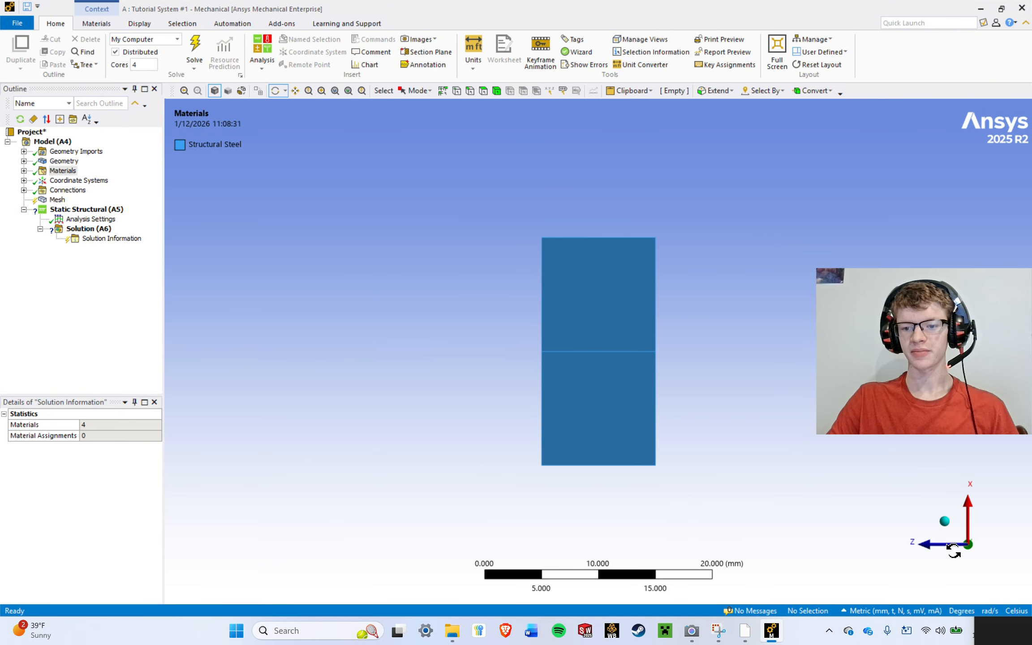
pyautogui.click(944, 522)
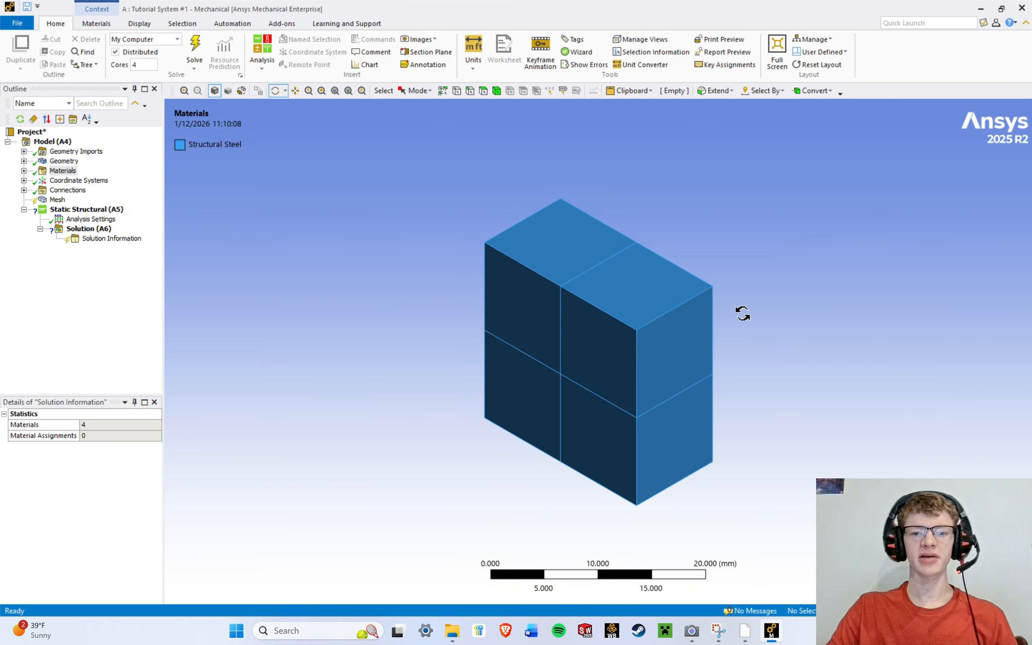
# Rotate the block freely in several directions to examine its faces from different angles.
pyautogui.scroll(2, 742, 314)
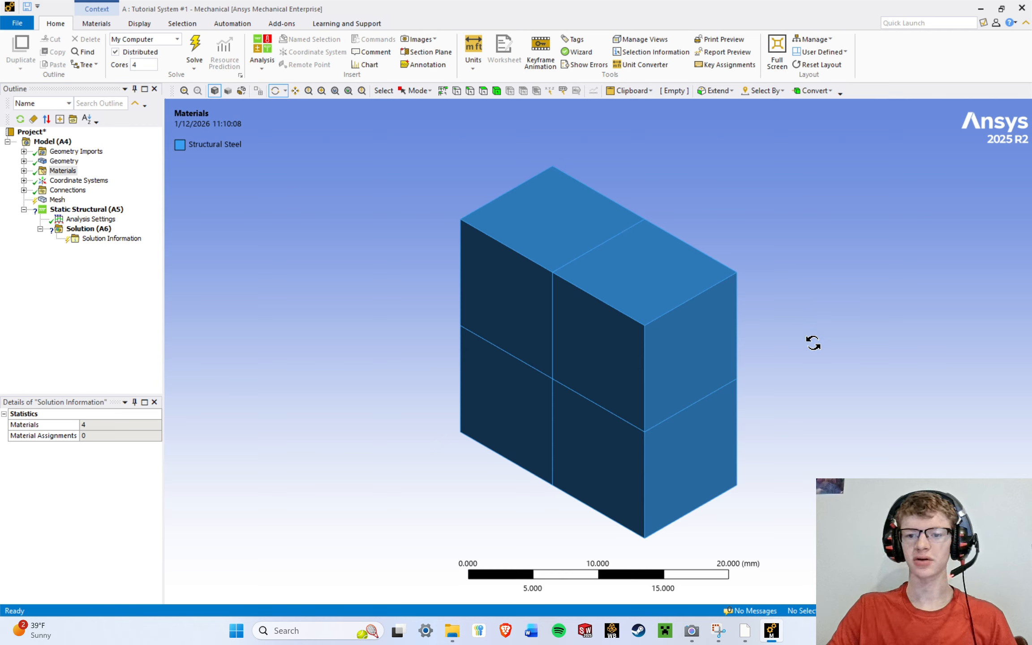
pyautogui.moveTo(811, 341); pyautogui.dragTo(1003, 281)
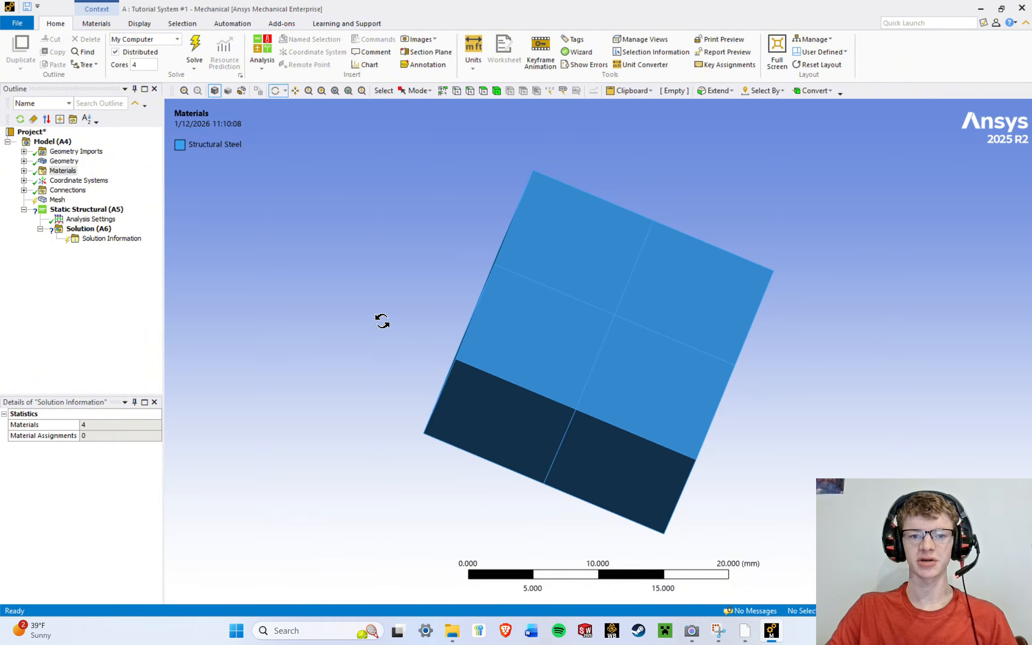
pyautogui.moveTo(382, 321); pyautogui.dragTo(627, 161)
pyautogui.moveTo(463, 419); pyautogui.dragTo(548, 211)
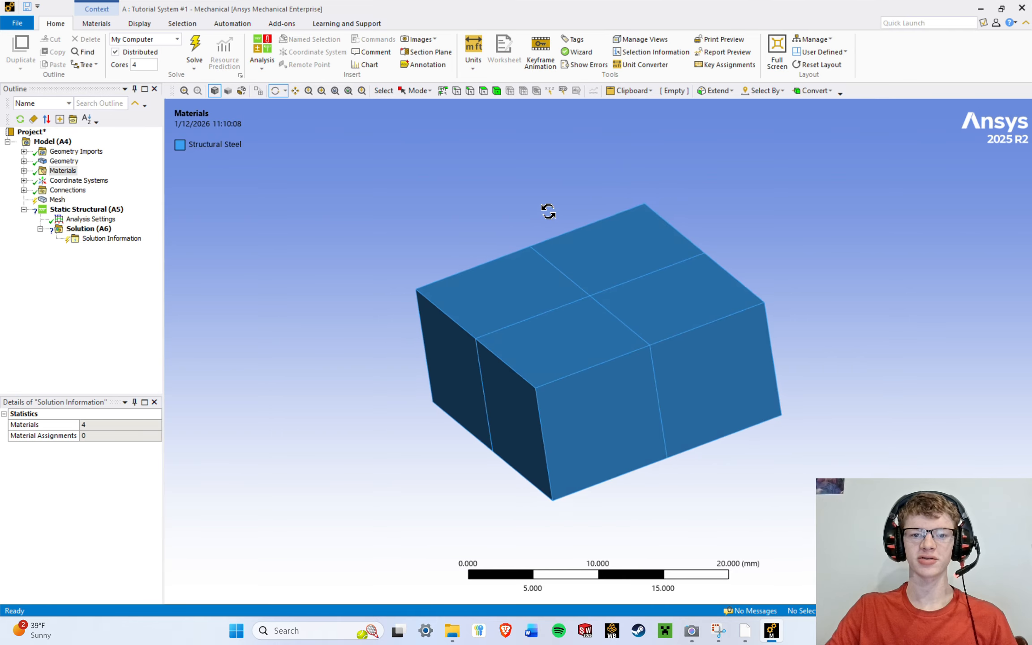
pyautogui.moveTo(572, 464); pyautogui.dragTo(920, 317)
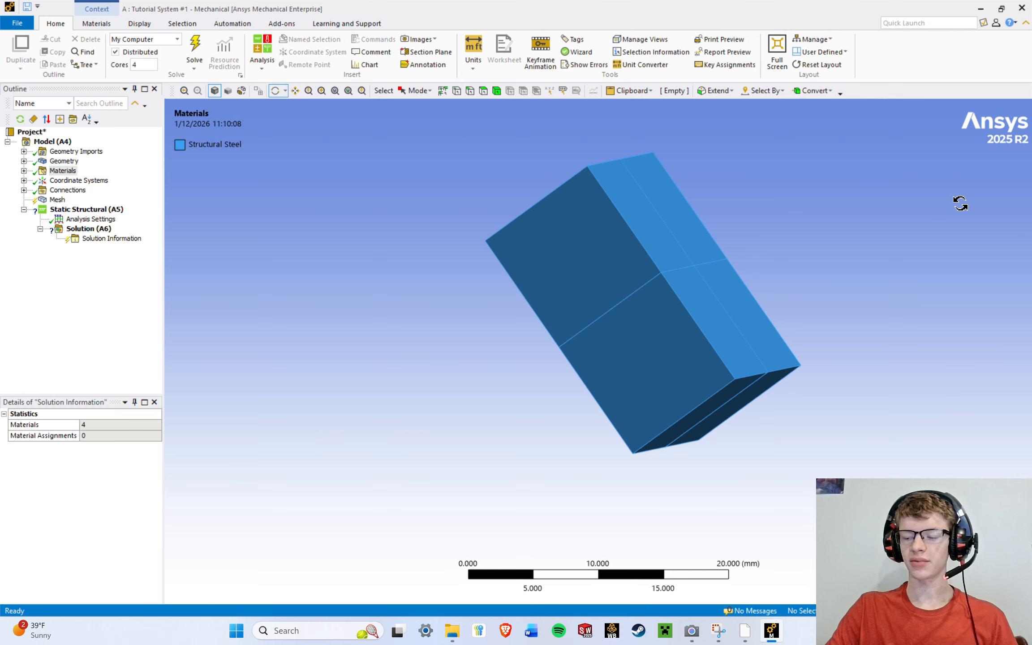
pyautogui.moveTo(959, 203); pyautogui.dragTo(808, 470)
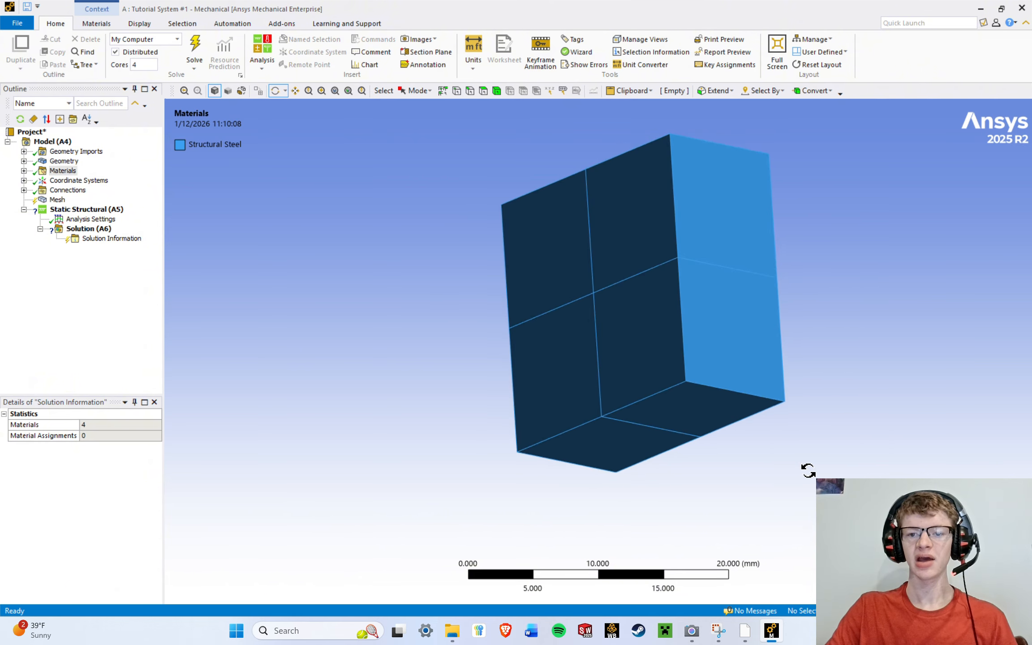
pyautogui.moveTo(733, 313); pyautogui.dragTo(258, 235)
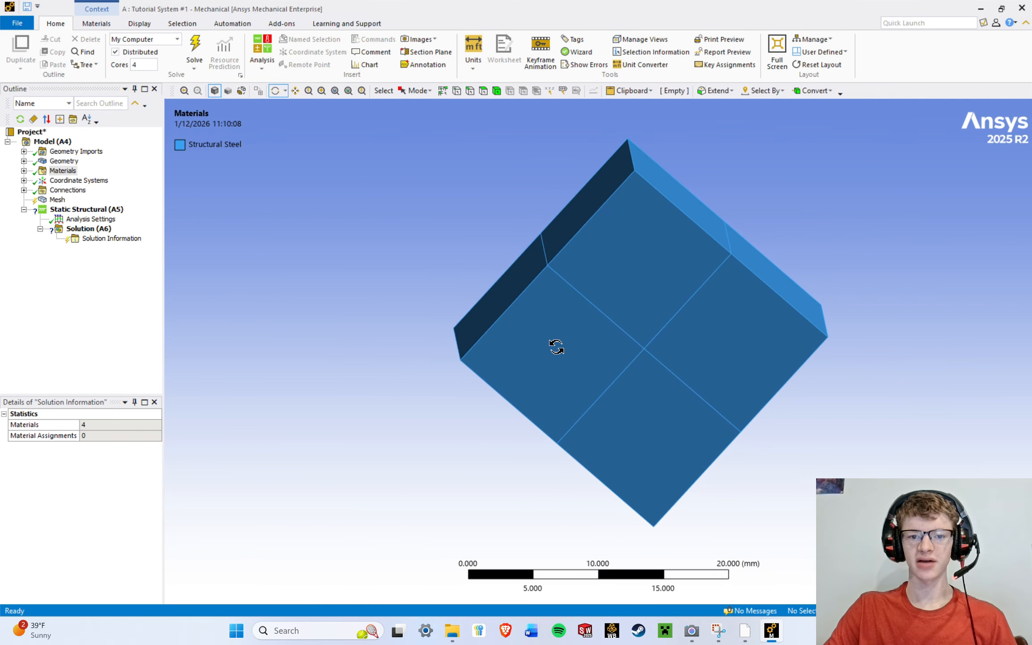
pyautogui.moveTo(513, 355); pyautogui.dragTo(54, 356)
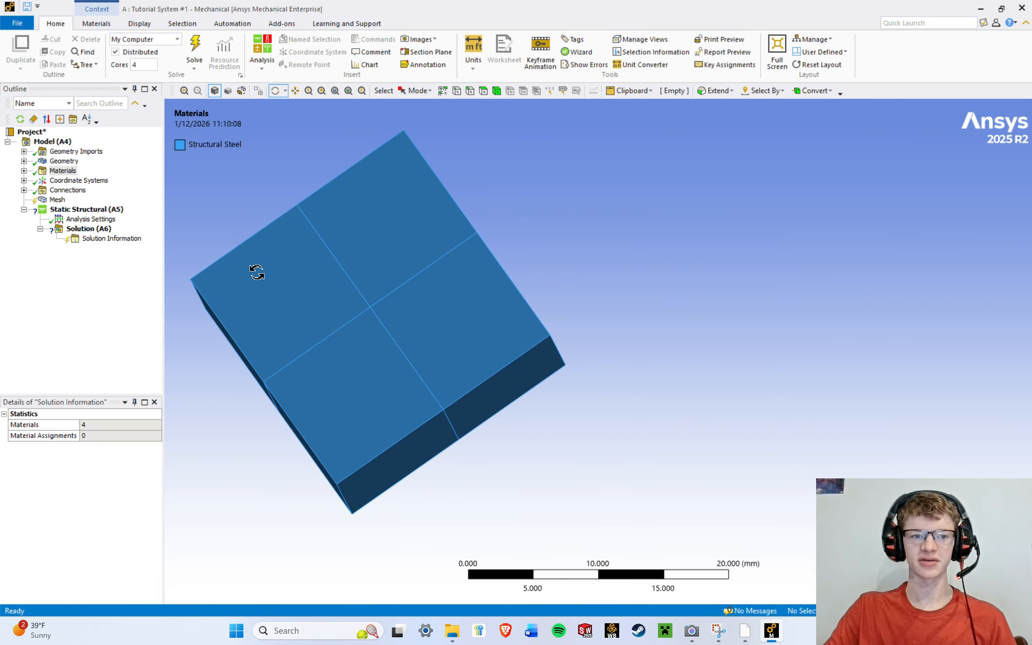
pyautogui.moveTo(256, 272); pyautogui.dragTo(258, 302)
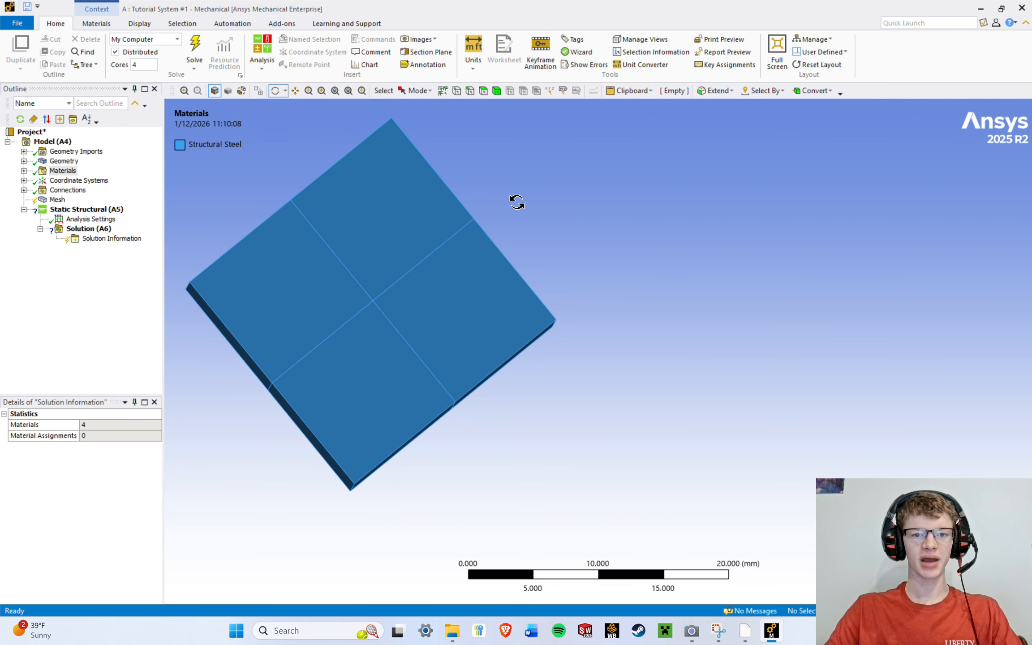
# Pan and rotate the block around the graphics view, and zoom in and out on its centre.
pyautogui.keyDown('ctrl'); pyautogui.moveTo(512, 191); pyautogui.dragTo(735, 225, button='middle'); pyautogui.keyUp('ctrl')
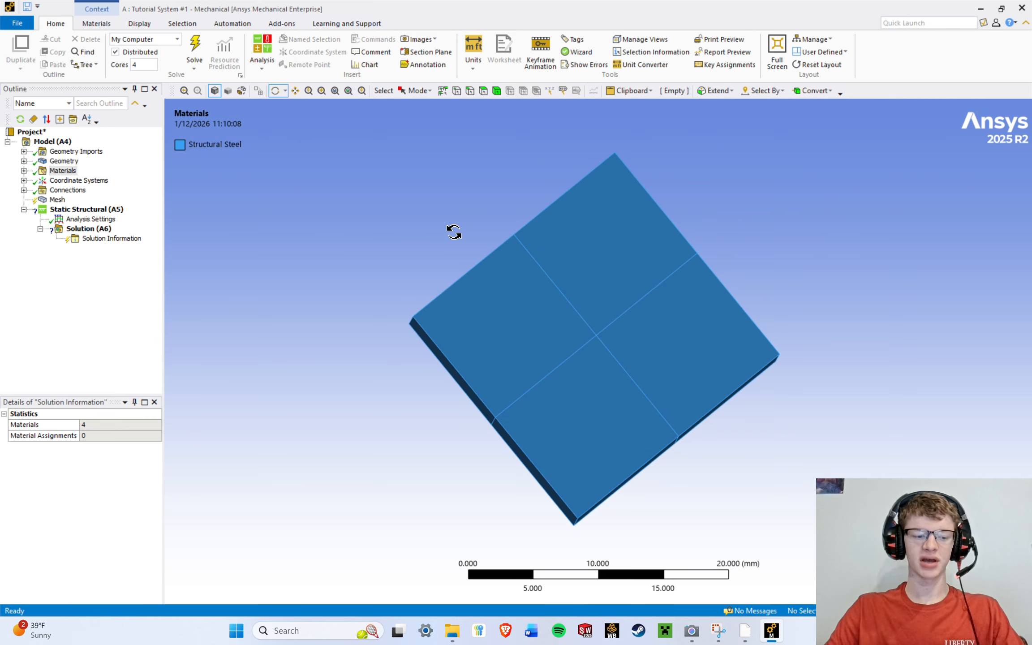
pyautogui.moveTo(577, 324); pyautogui.dragTo(949, 328, button='middle')
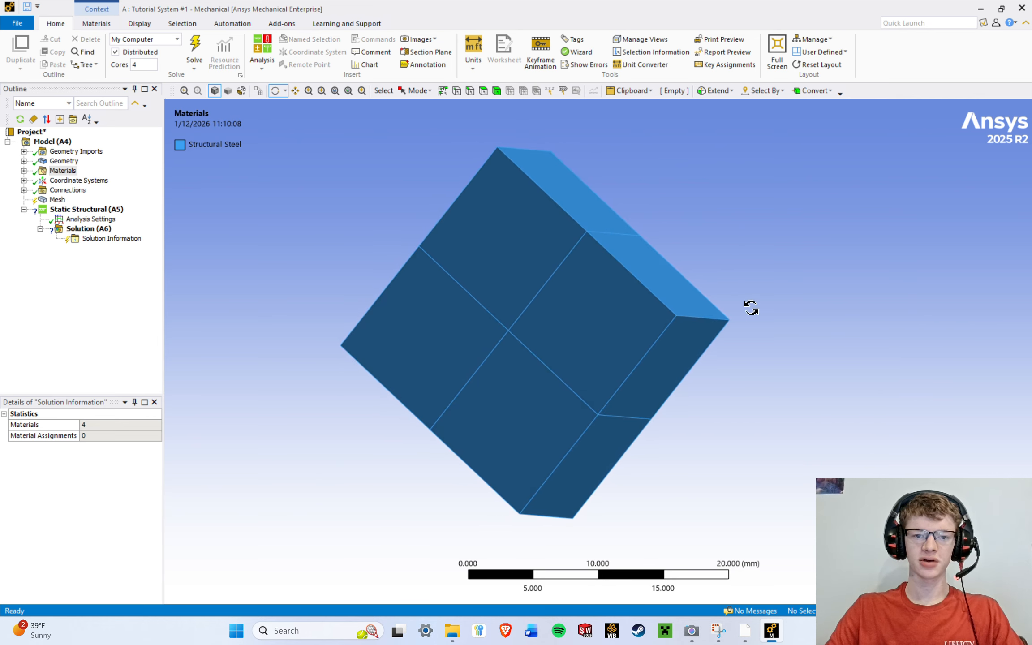
pyautogui.keyDown('ctrl'); pyautogui.moveTo(481, 308); pyautogui.dragTo(578, 340, button='middle'); pyautogui.keyUp('ctrl')
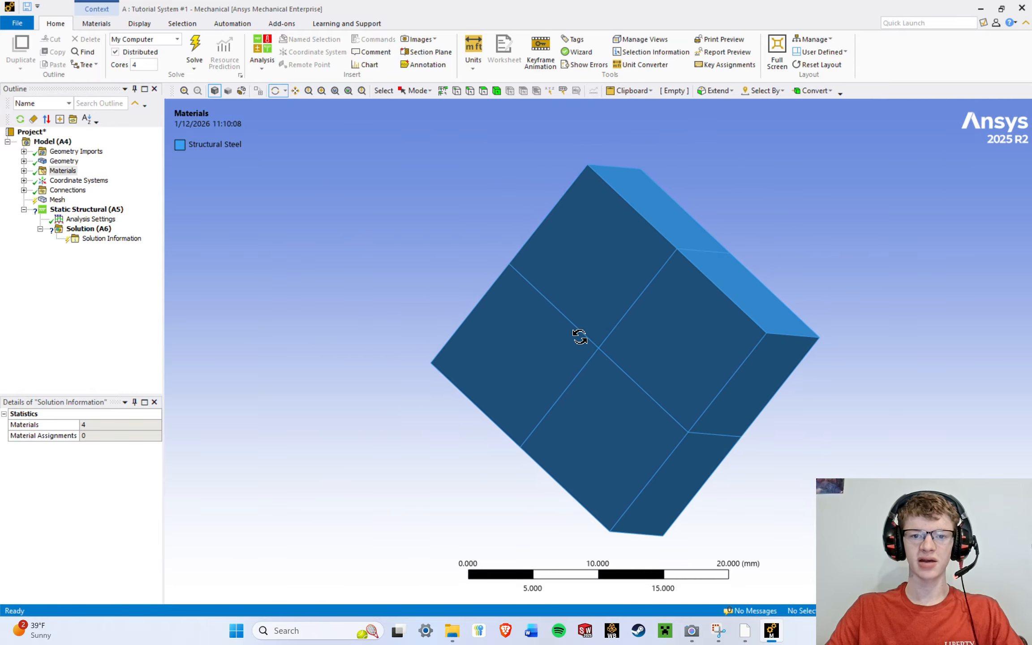
pyautogui.scroll(1, 604, 344)
pyautogui.scroll(5, 604, 343)
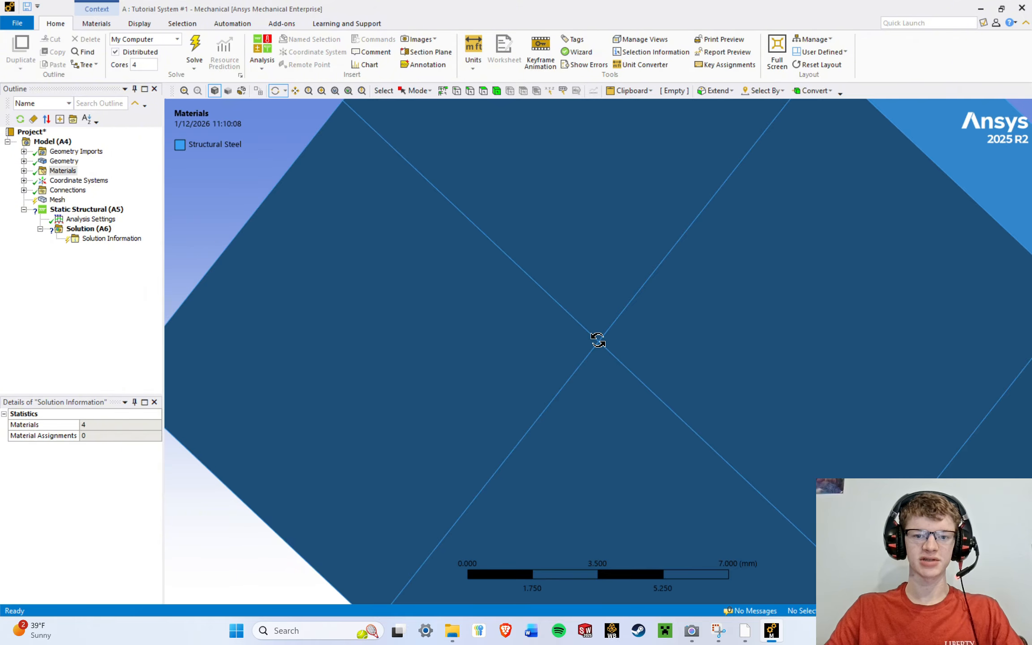
pyautogui.scroll(-5, 611, 331)
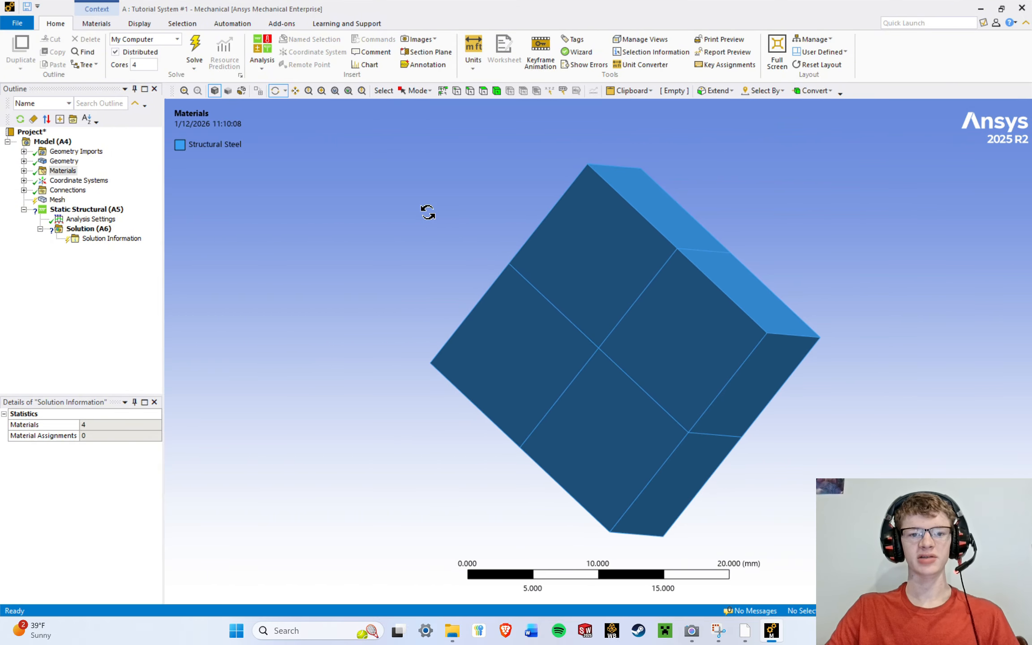
# Set the rotation centre at several points on the block's faces and rotate the block about the last one.
pyautogui.click(587, 244)
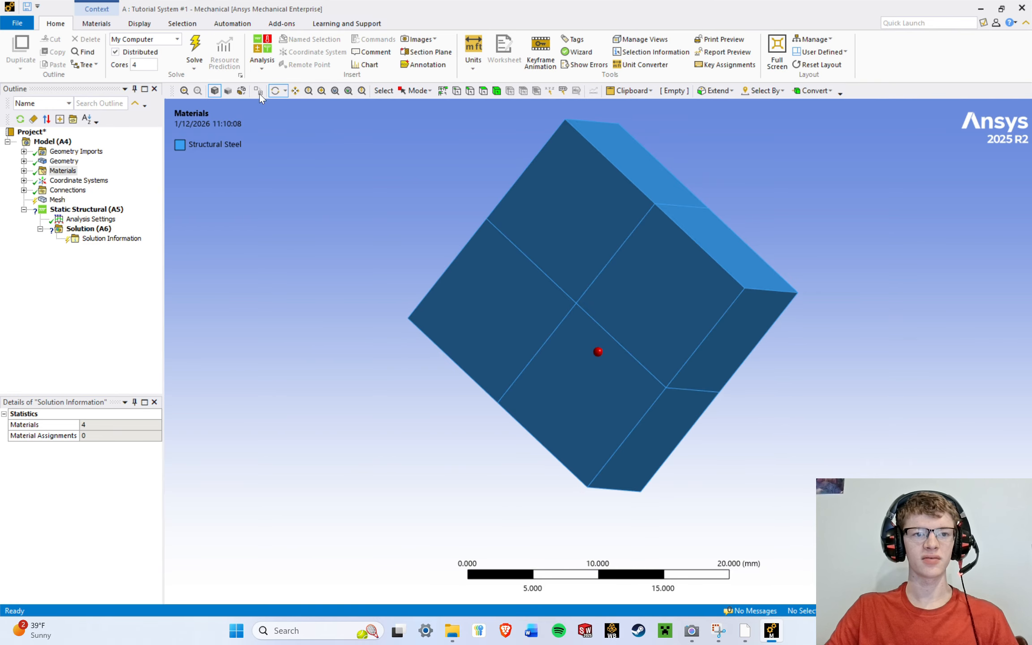
pyautogui.click(673, 303)
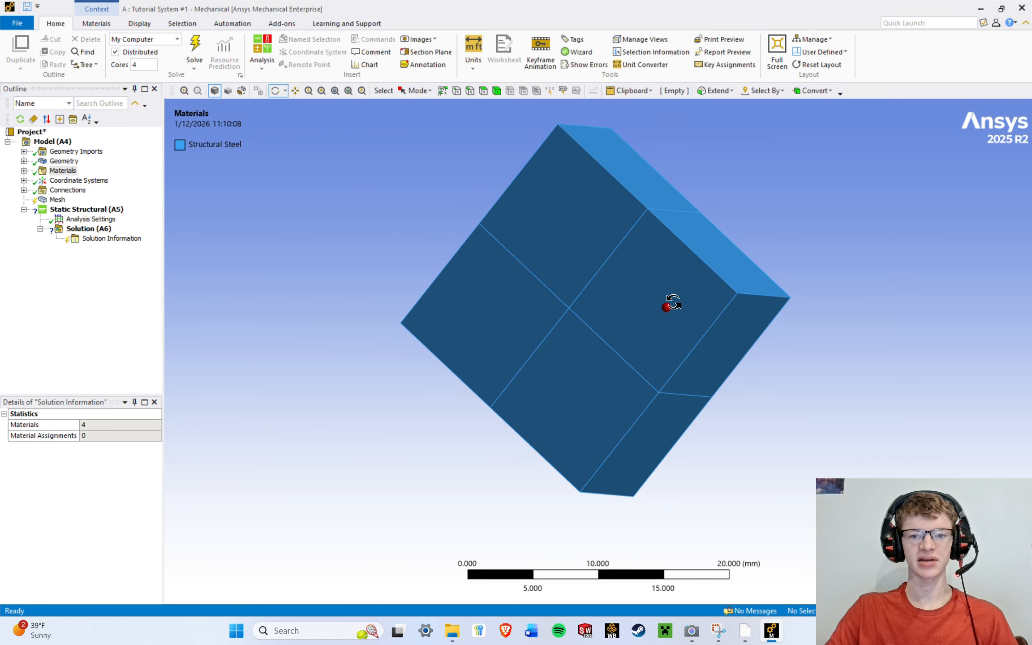
pyautogui.click(661, 310)
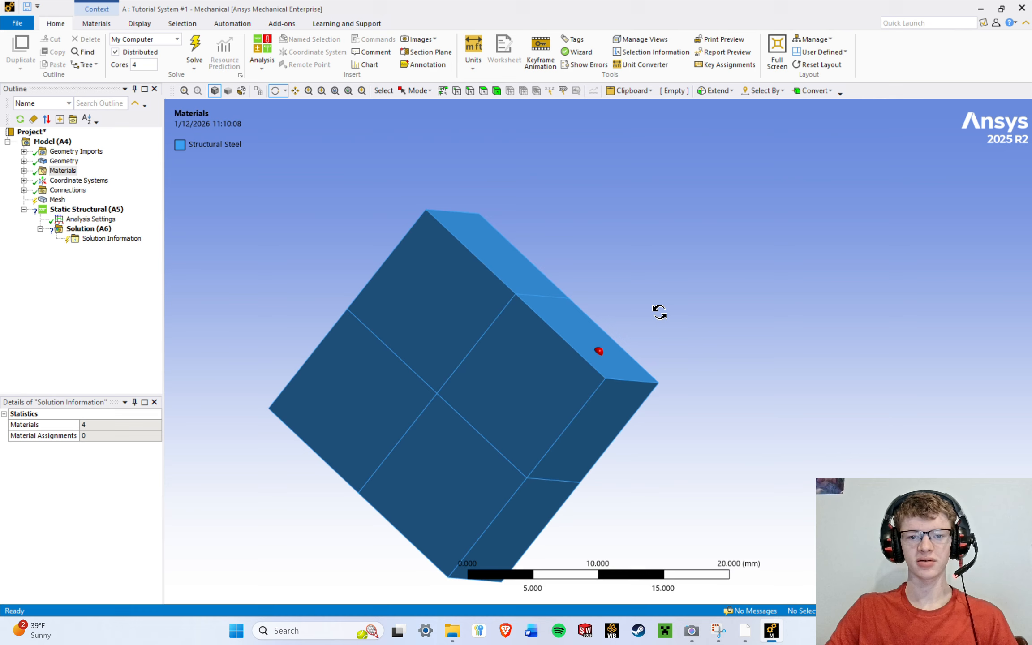
pyautogui.click(350, 389)
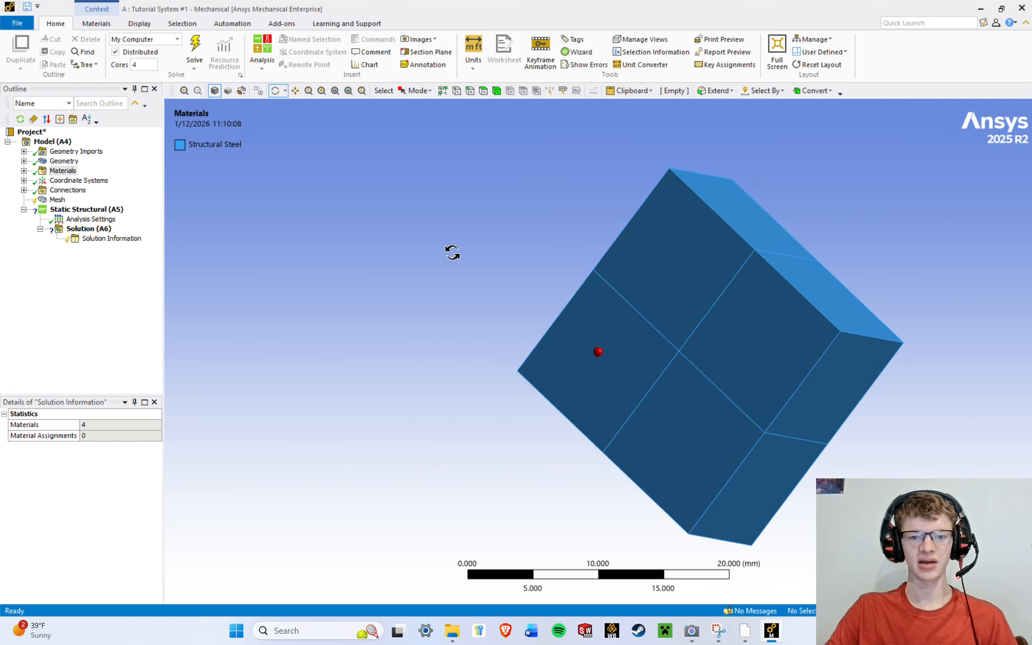
pyautogui.moveTo(453, 253); pyautogui.dragTo(434, 215)
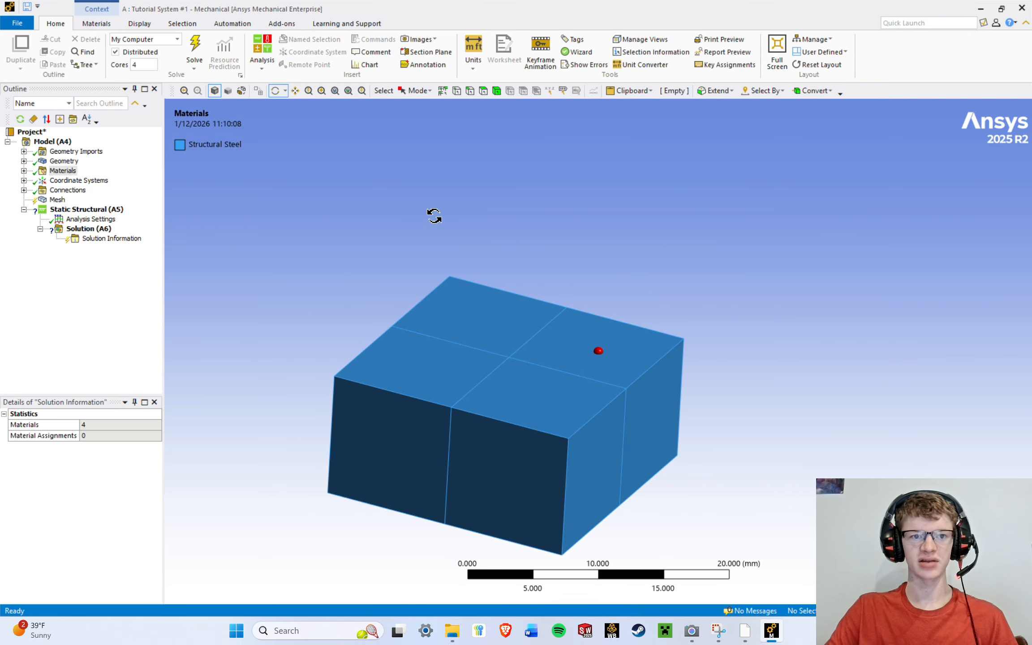
# Switch to Single Select mode and select individual top, front and side faces of the block one after another.
pyautogui.click(415, 90)
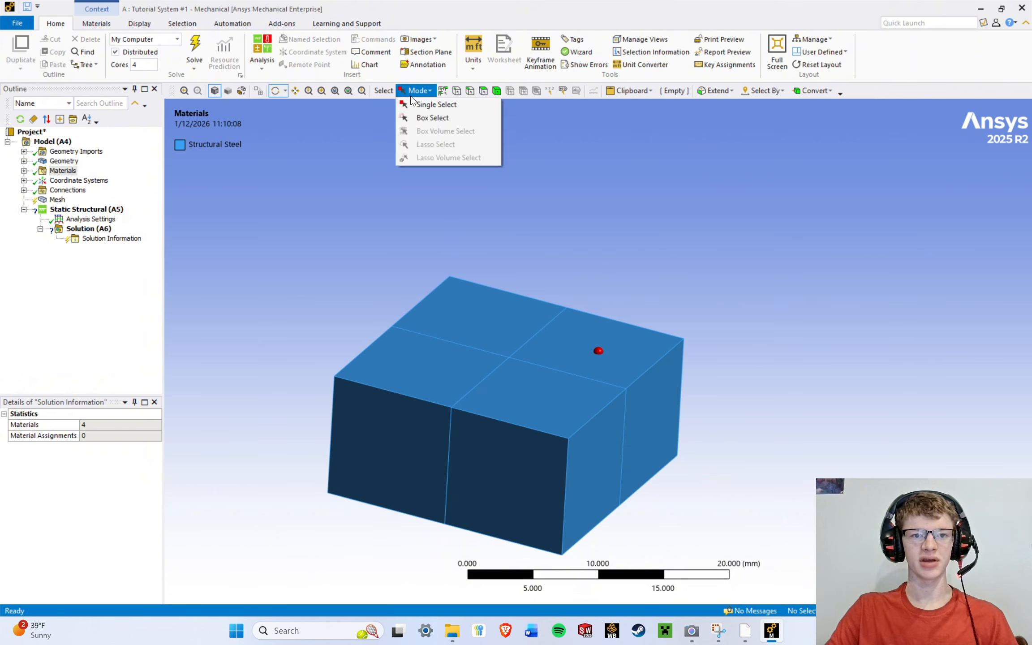
pyautogui.click(413, 104)
pyautogui.click(570, 337)
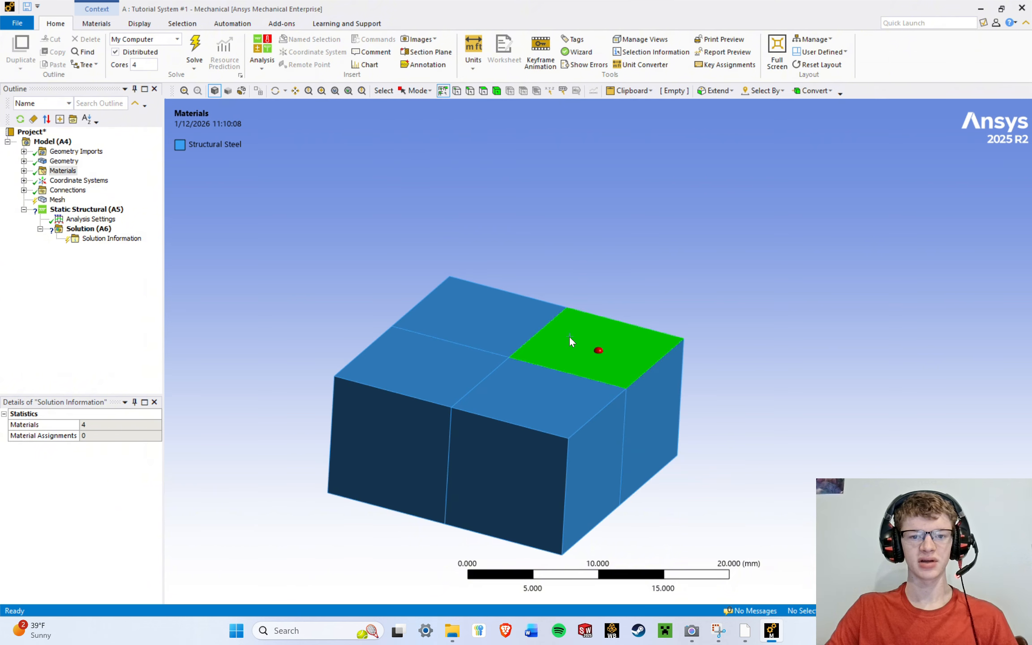
pyautogui.click(430, 365)
pyautogui.click(480, 416)
pyautogui.click(437, 445)
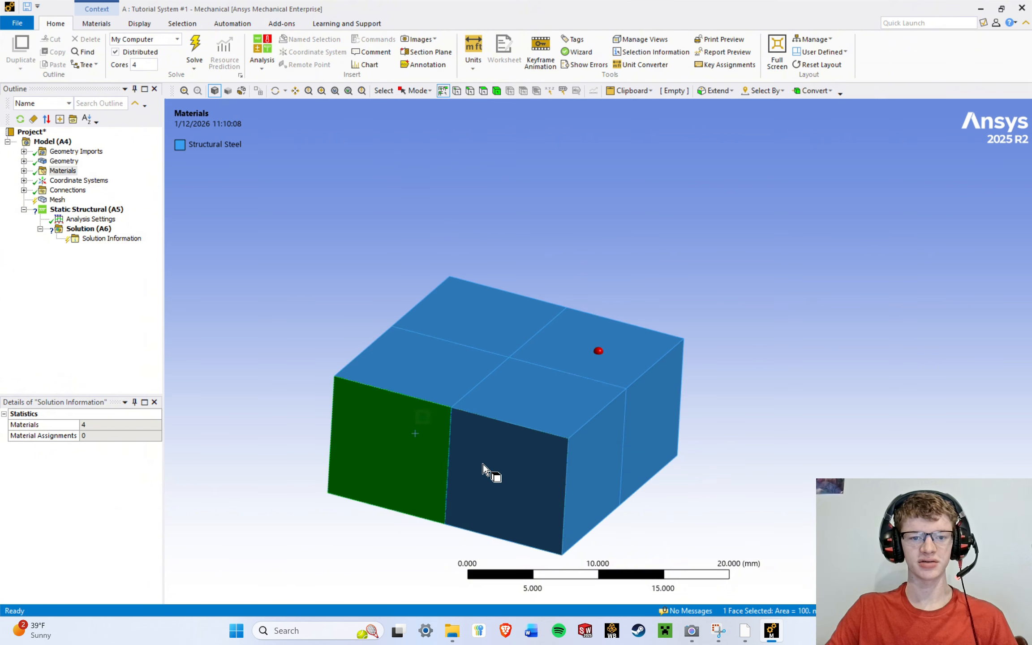
pyautogui.click(488, 472)
pyautogui.click(613, 484)
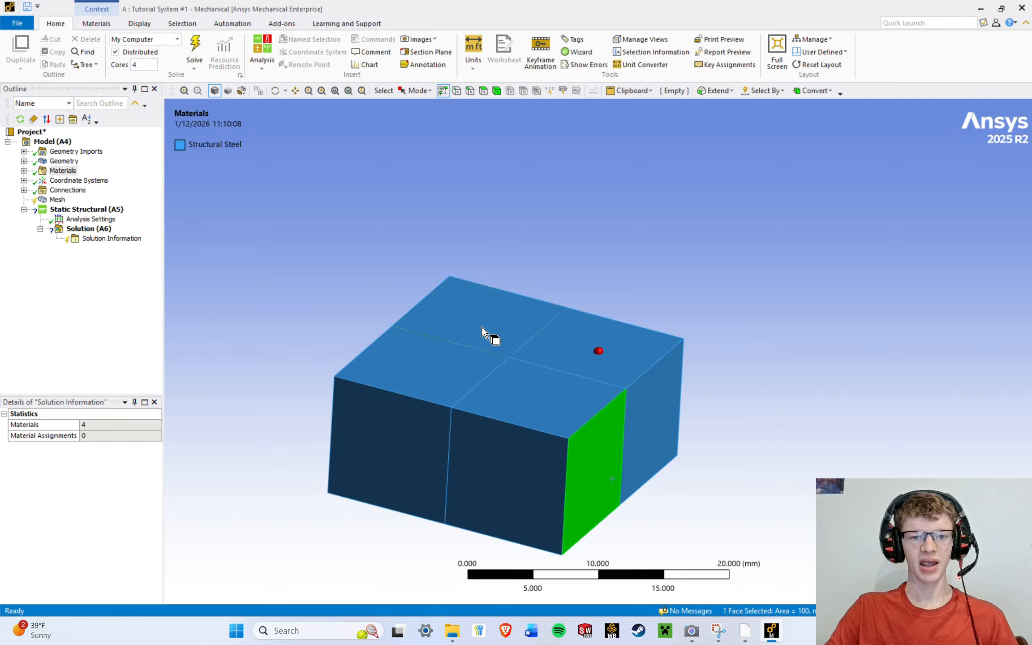
# Move the block up in the view, box-zoom into the edge intersection on its top face, and zoom back out.
pyautogui.keyDown('ctrl'); pyautogui.moveTo(518, 362); pyautogui.dragTo(590, 260, button='middle'); pyautogui.keyUp('ctrl')
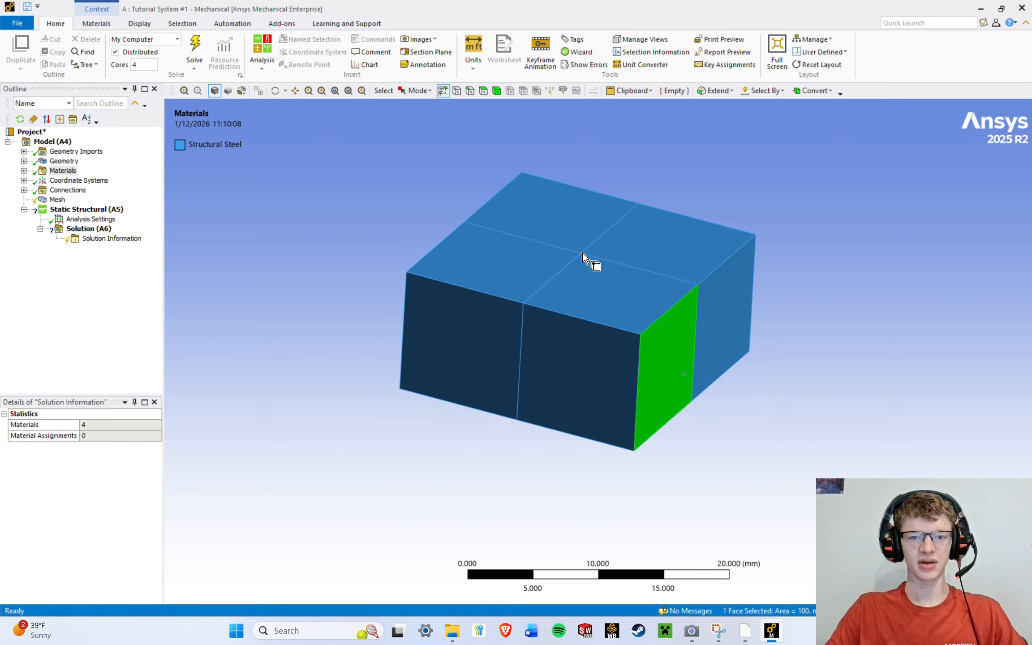
pyautogui.moveTo(520, 226); pyautogui.dragTo(652, 296, button='right')
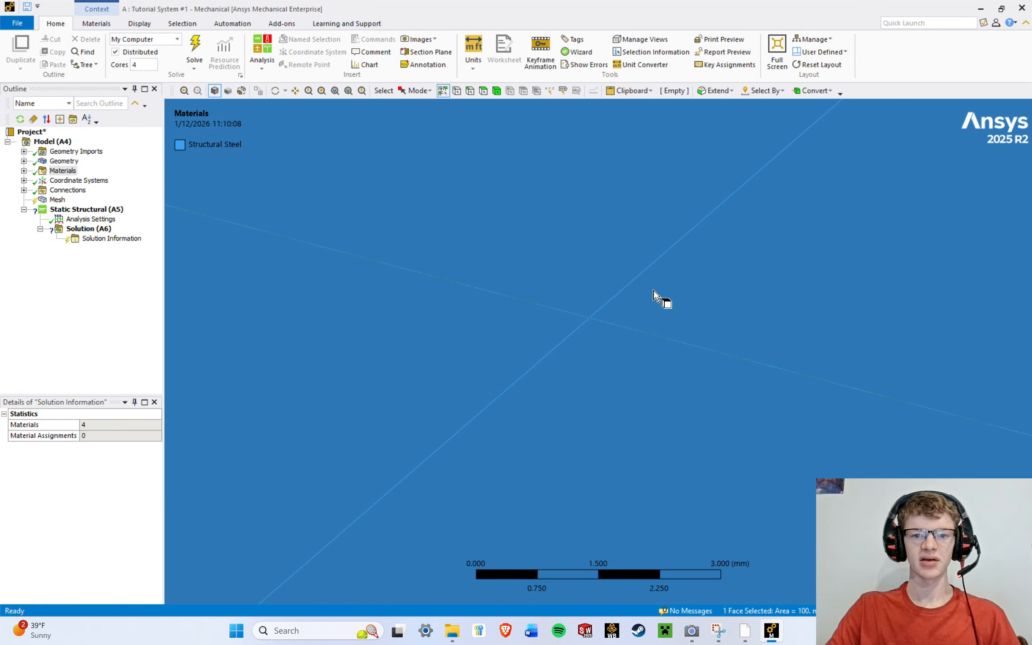
pyautogui.press('F7')
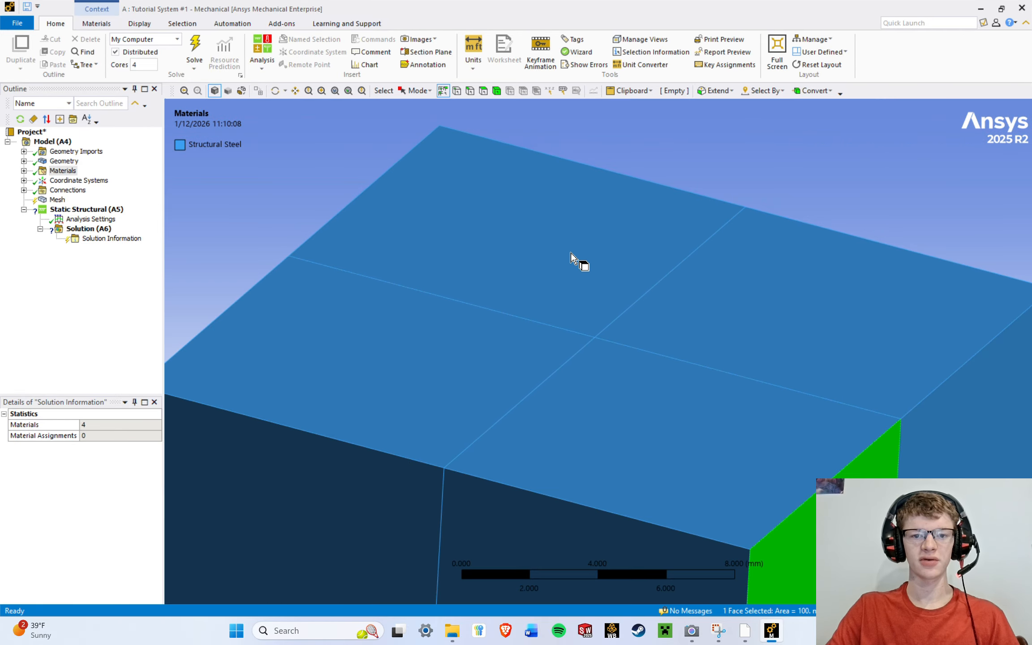
# Box-zoom into the block's front top corner, zoom out, reposition the block, and zoom in on that corner again.
pyautogui.moveTo(632, 407); pyautogui.dragTo(669, 440, button='right')
pyautogui.scroll(-4, 592, 320)
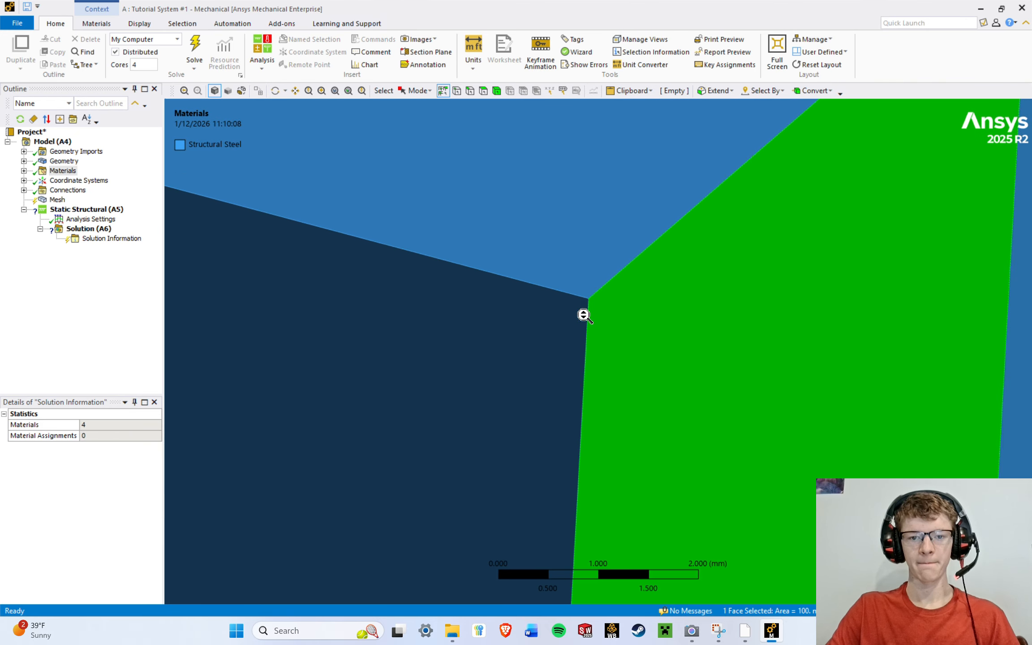
pyautogui.scroll(-5, 585, 315)
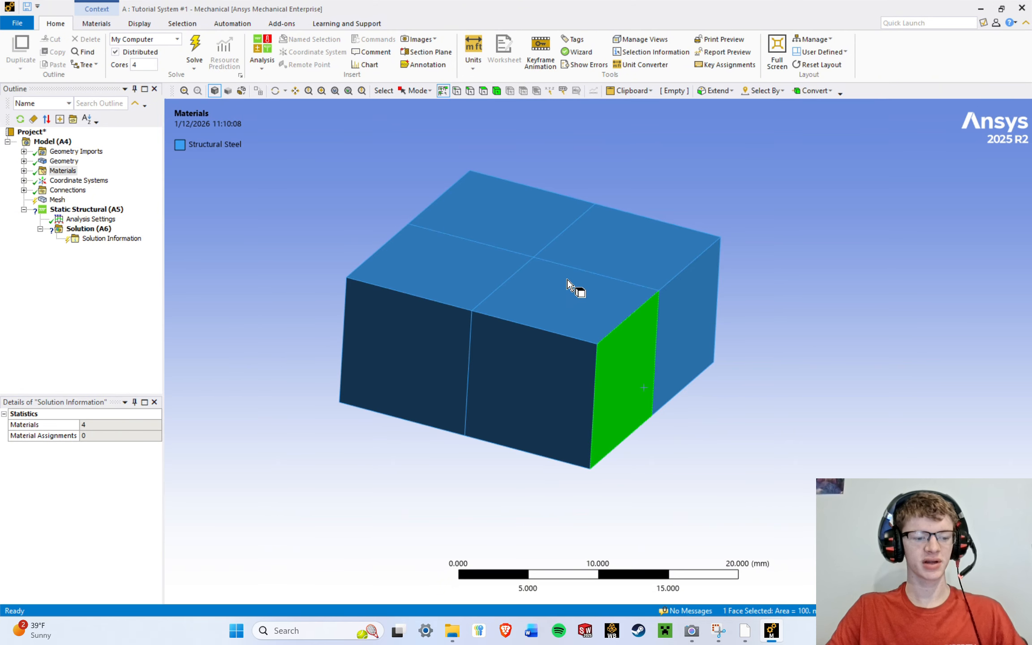
pyautogui.keyDown('ctrl'); pyautogui.moveTo(566, 279); pyautogui.dragTo(617, 309, button='middle'); pyautogui.keyUp('ctrl')
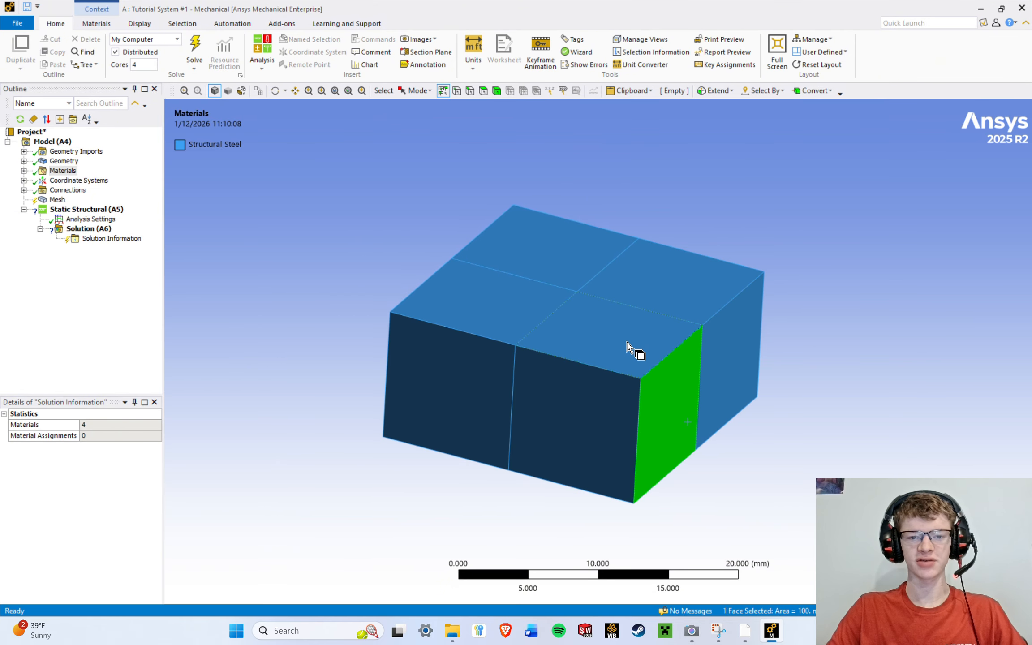
pyautogui.scroll(8, 624, 316)
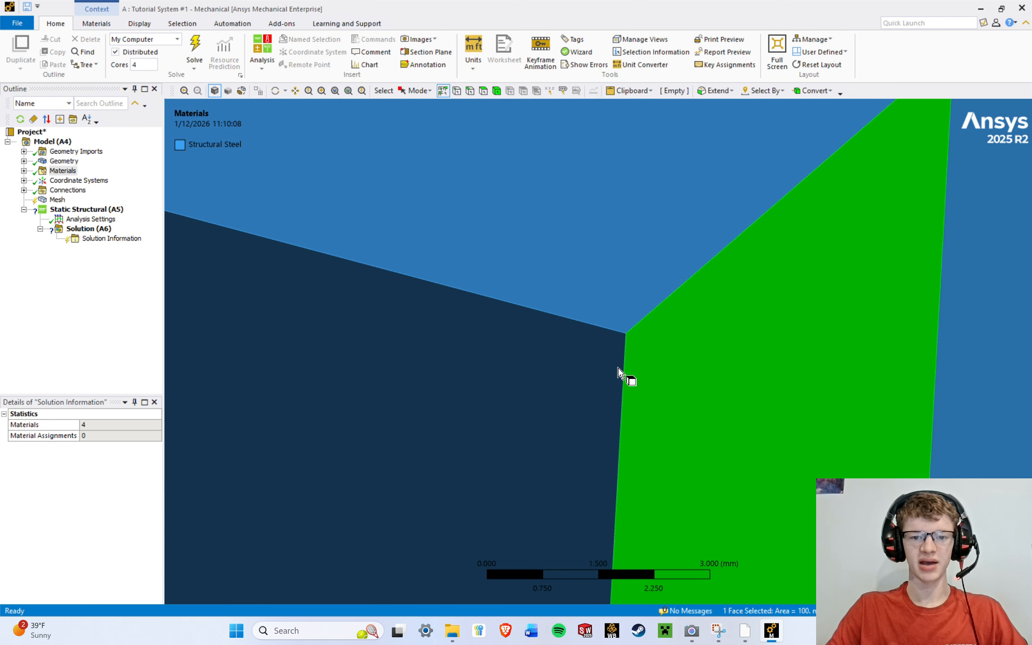
pyautogui.scroll(2, 620, 365)
pyautogui.keyDown('ctrl'); pyautogui.moveTo(622, 364); pyautogui.dragTo(596, 362, button='middle'); pyautogui.keyUp('ctrl')
pyautogui.scroll(-1, 595, 360)
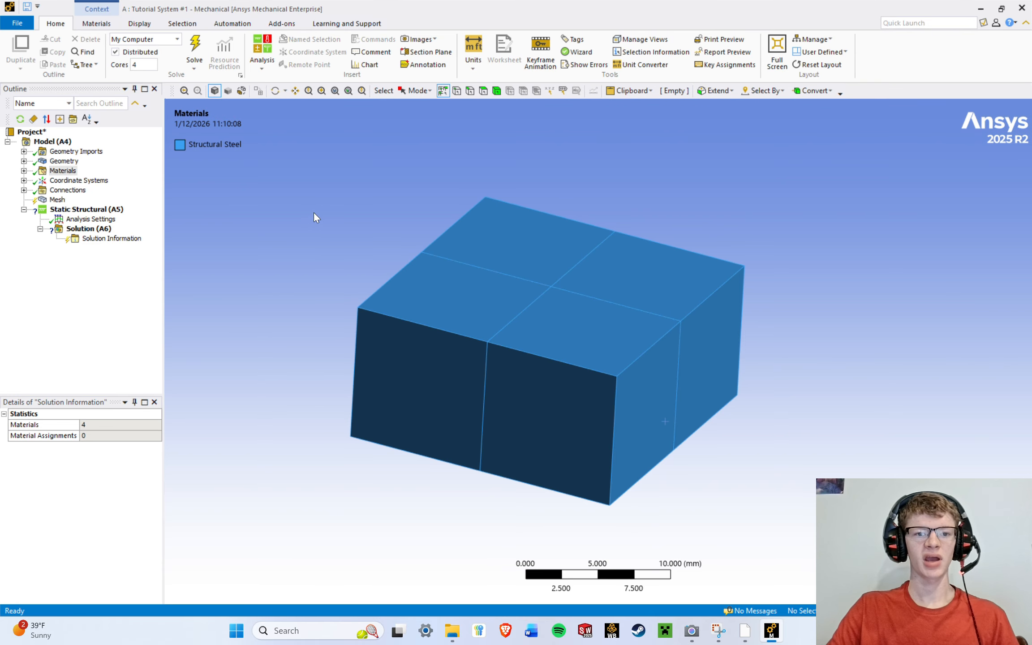
# Orient the block to the isometric view and look up the description of the Restore Default option.
pyautogui.rightClick(244, 200)
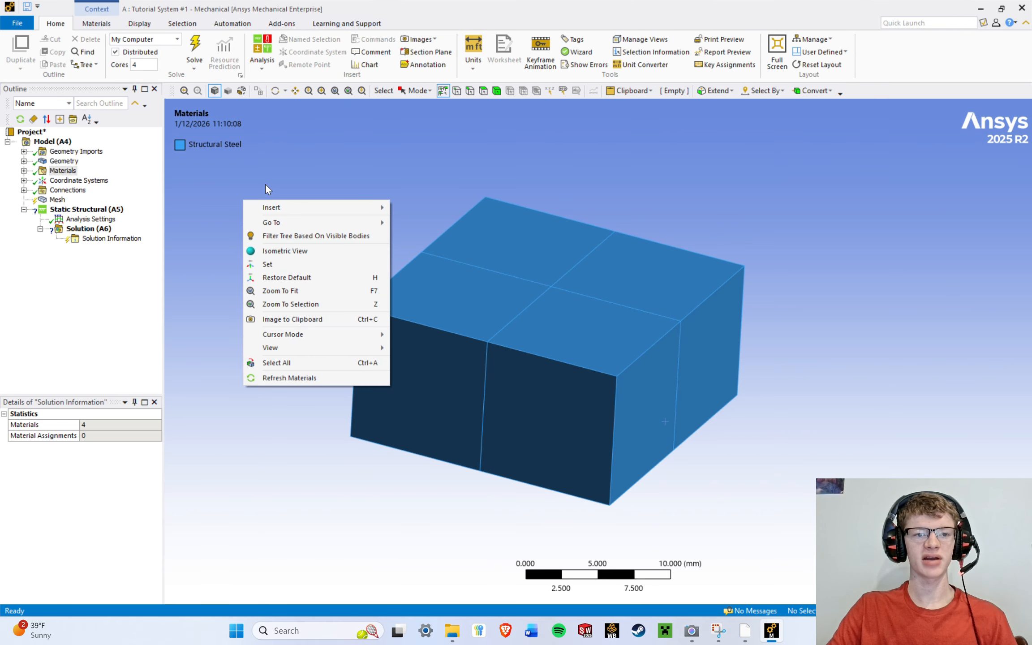
pyautogui.moveTo(275, 207)
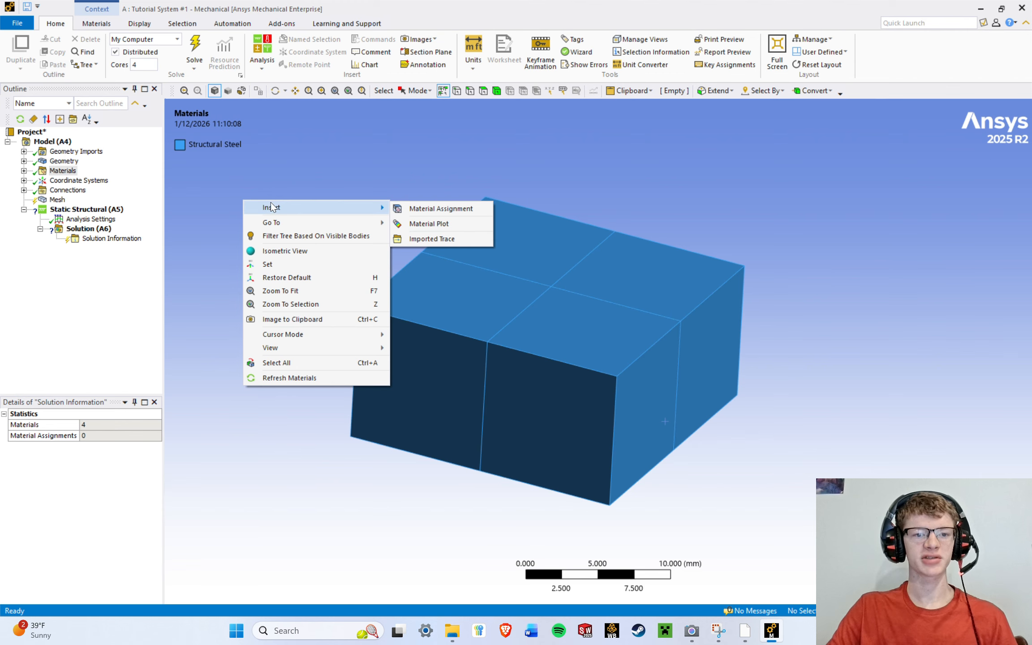
pyautogui.click(303, 253)
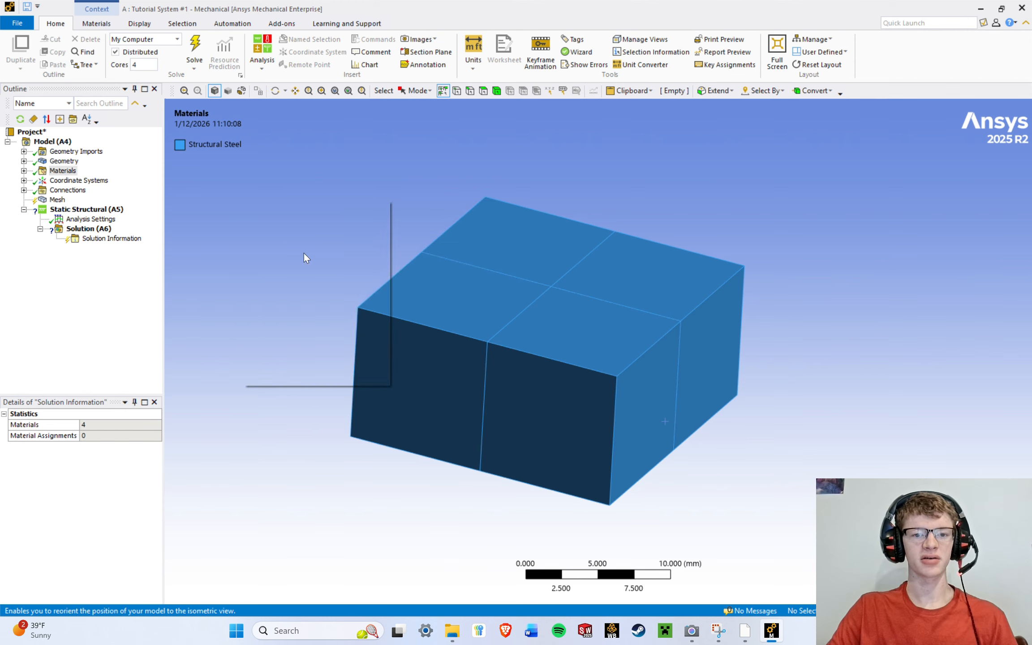
pyautogui.rightClick(304, 255)
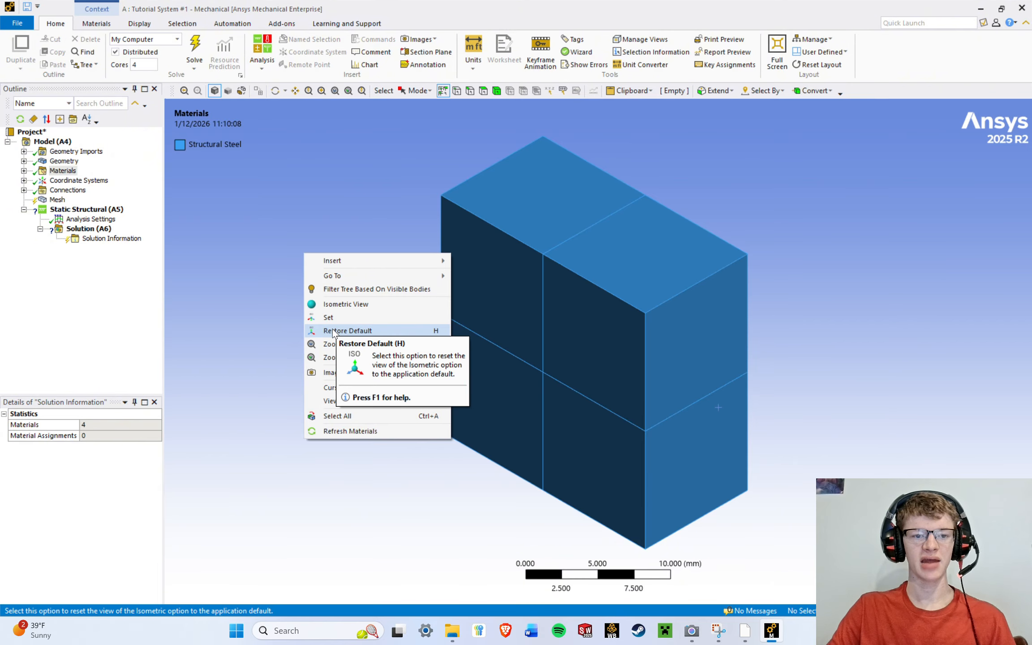
pyautogui.click(762, 246)
# Rotate the block, align the view square to its narrow side face, and return to the isometric view.
pyautogui.moveTo(708, 324); pyautogui.dragTo(521, 281, button='middle')
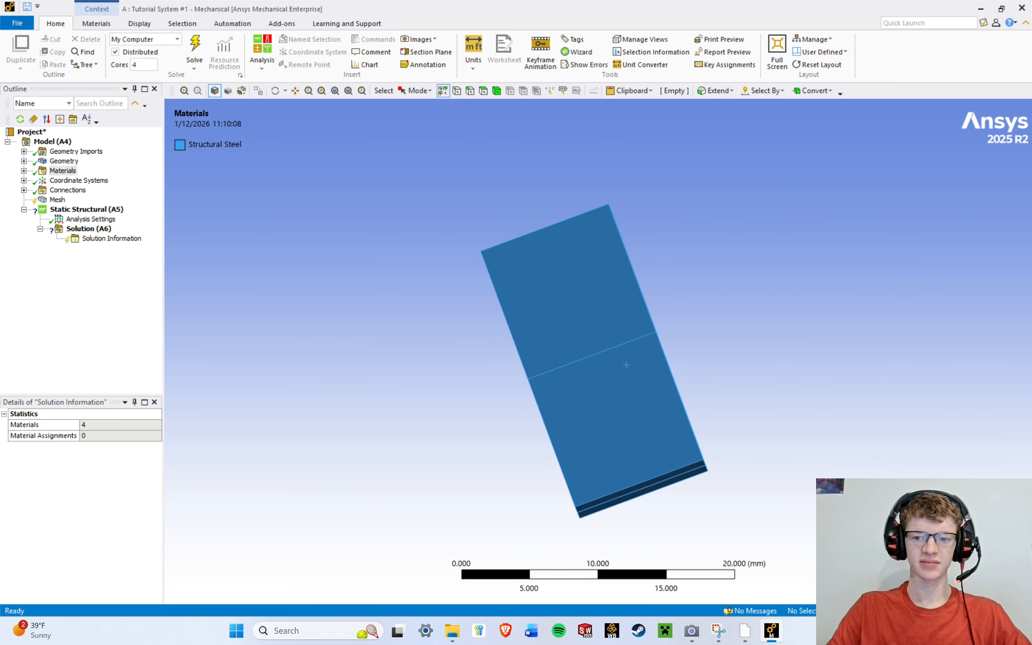
pyautogui.click(989, 564)
pyautogui.scroll(4, 600, 389)
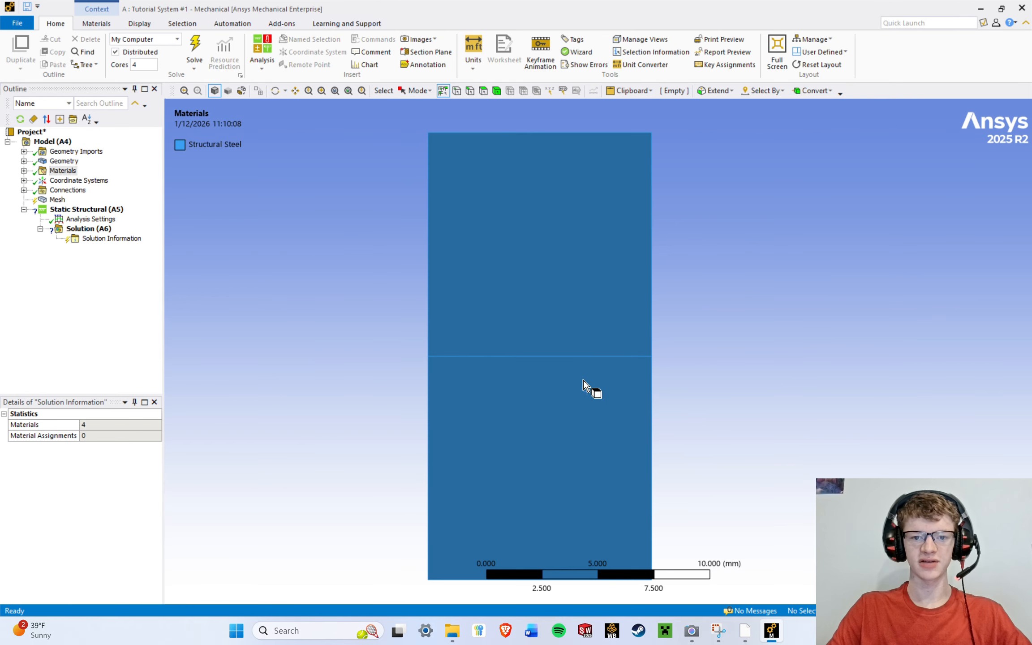
pyautogui.keyDown('ctrl'); pyautogui.moveTo(568, 368); pyautogui.dragTo(565, 358, button='middle'); pyautogui.keyUp('ctrl')
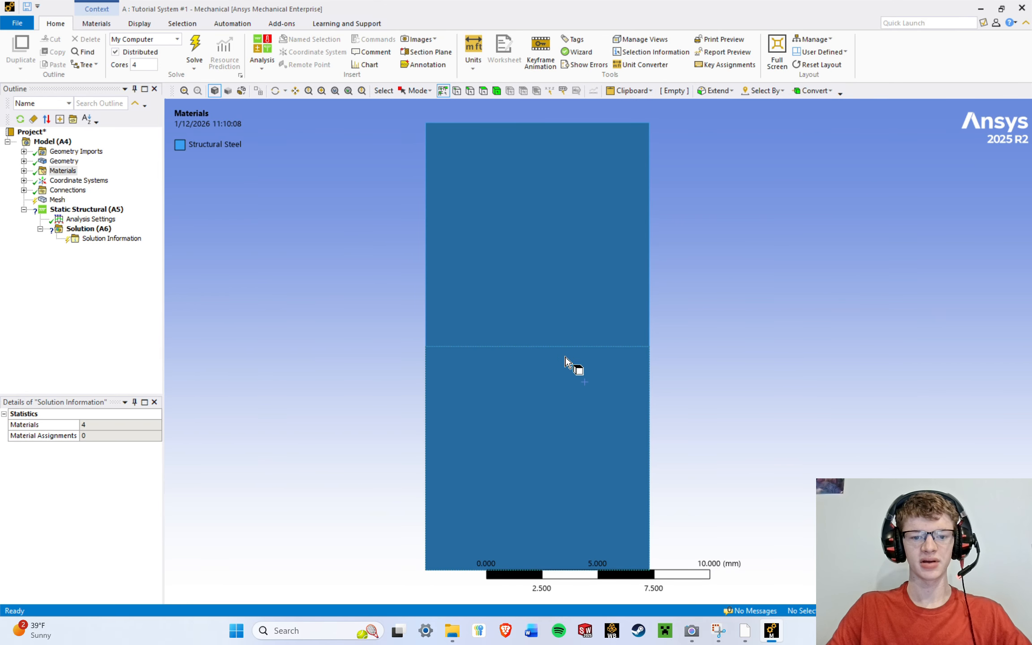
pyautogui.rightClick(328, 270)
pyautogui.click(360, 323)
# Rotate the block to expose its underside, set that orientation as the isometric view, and recall it after rotating away.
pyautogui.rightClick(312, 260)
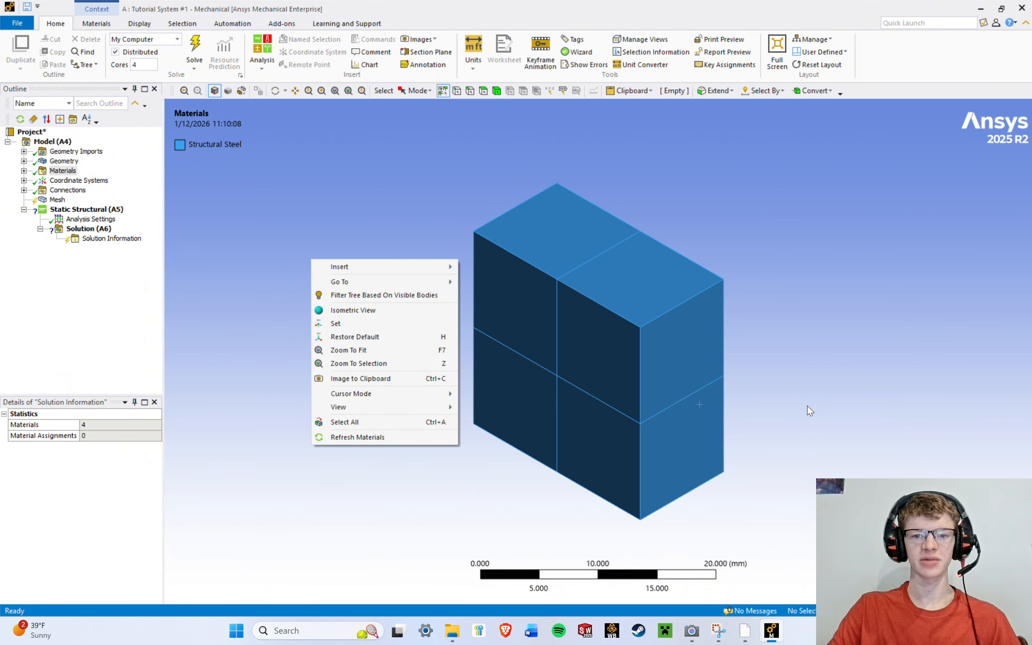
pyautogui.moveTo(807, 407); pyautogui.dragTo(560, 349, button='middle')
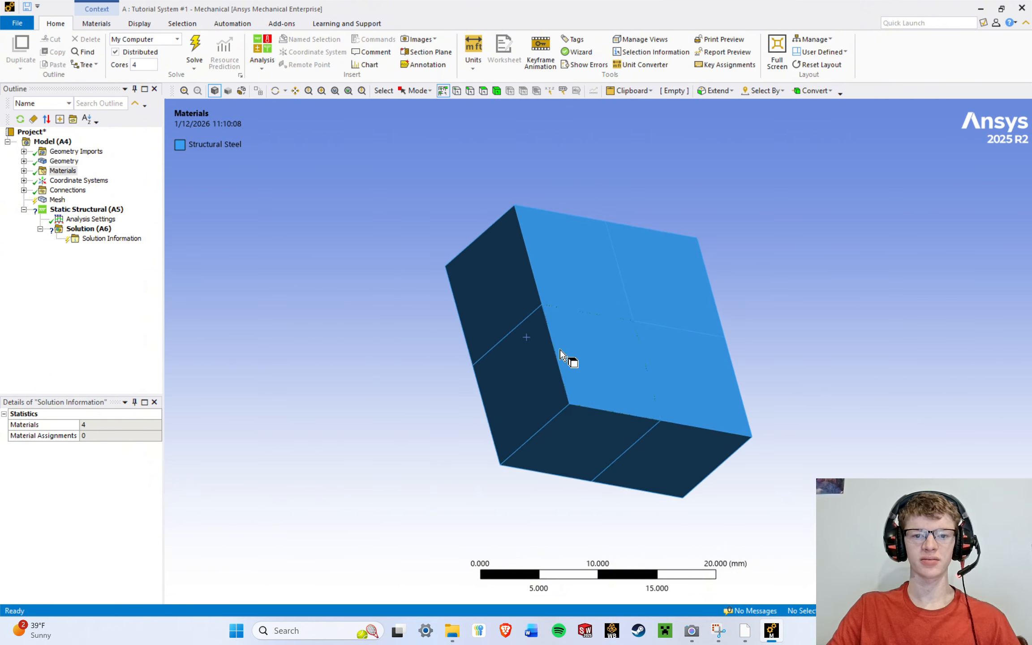
pyautogui.rightClick(329, 284)
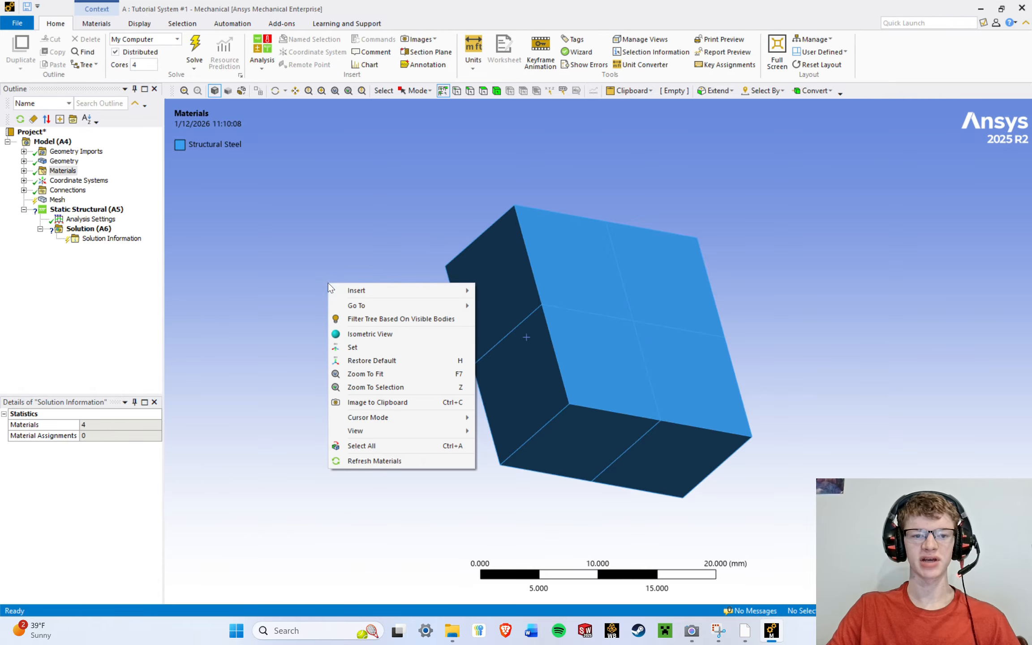
pyautogui.click(365, 347)
pyautogui.moveTo(571, 337); pyautogui.dragTo(802, 389, button='middle')
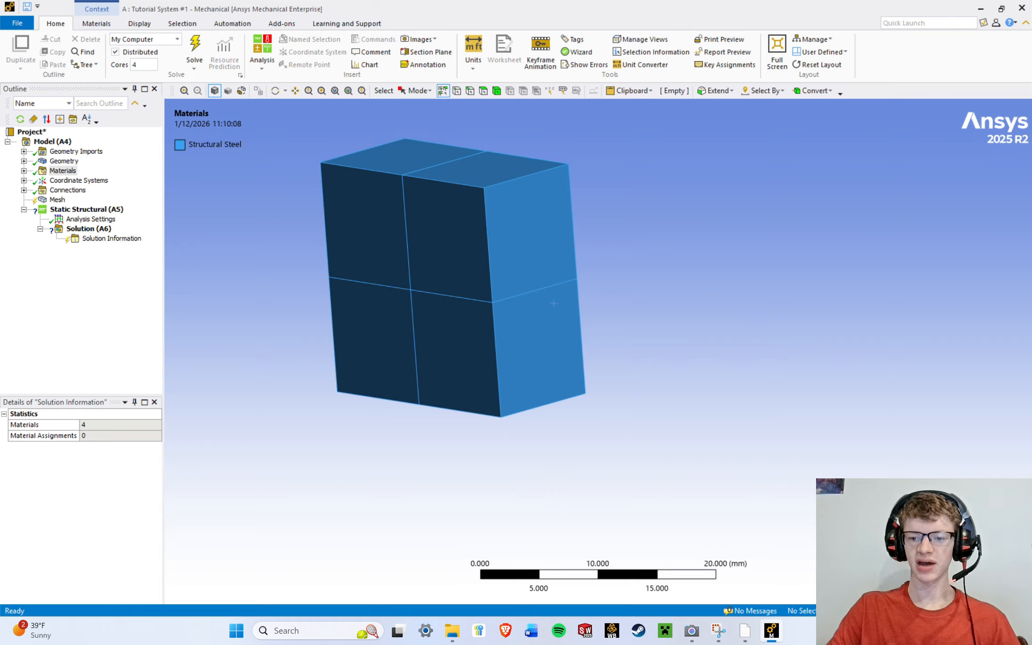
pyautogui.moveTo(553, 304); pyautogui.dragTo(532, 308, button='middle')
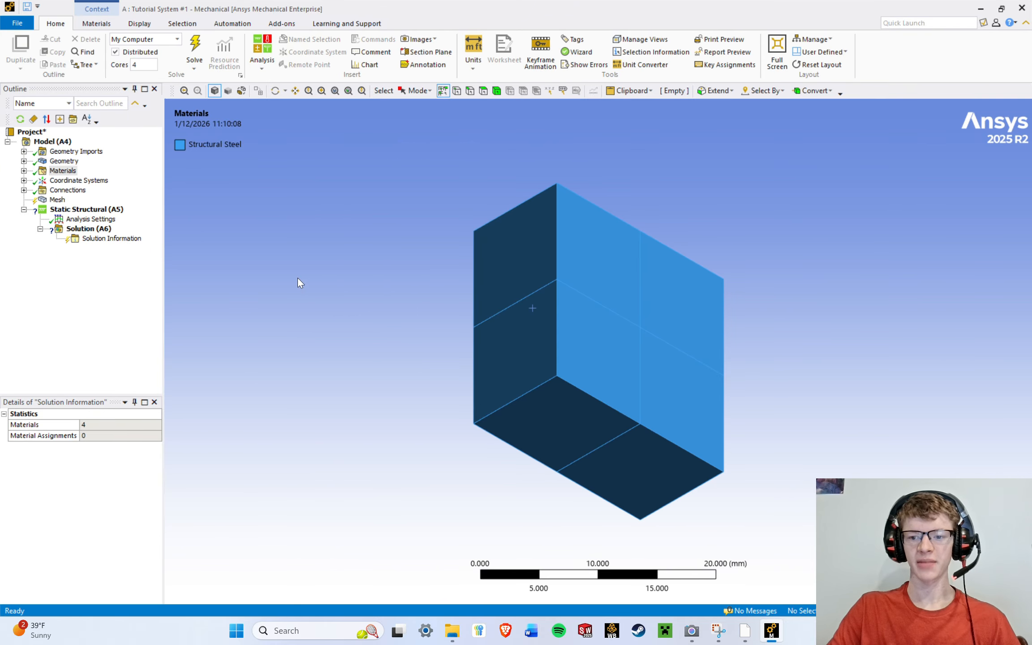
# Restore the default isometric orientation and use Zoom To Fit to fill the view with the block.
pyautogui.rightClick(337, 285)
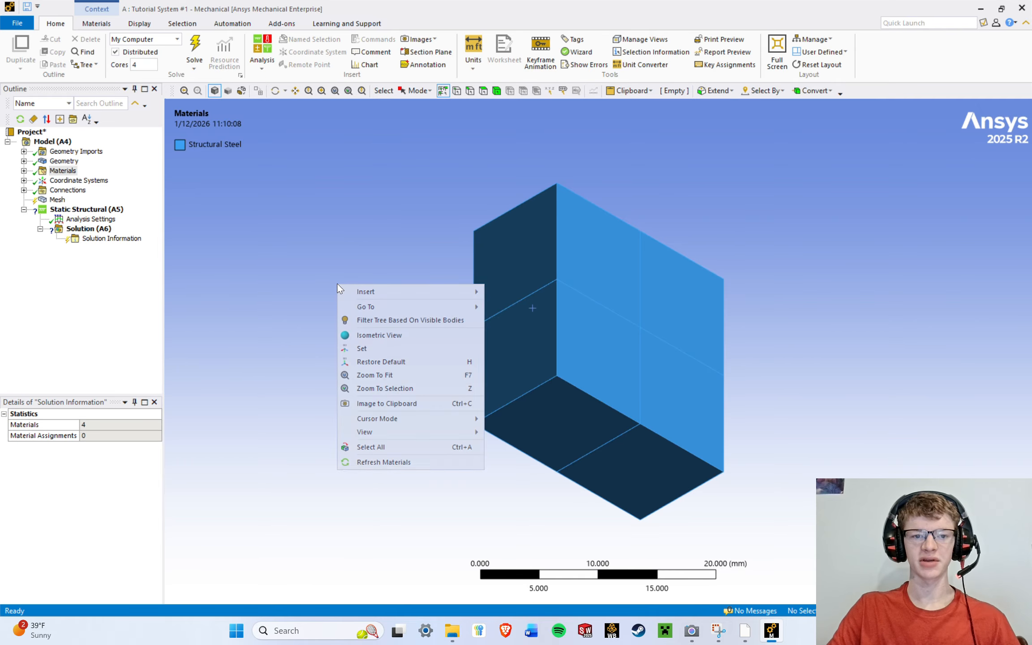
pyautogui.click(387, 371)
pyautogui.rightClick(339, 254)
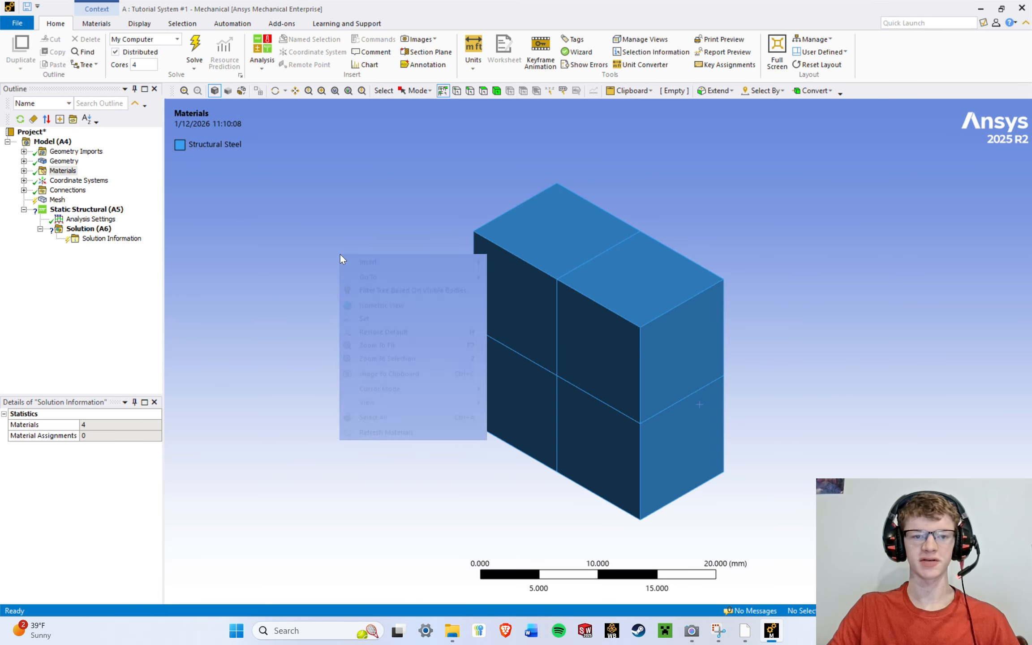
pyautogui.click(396, 351)
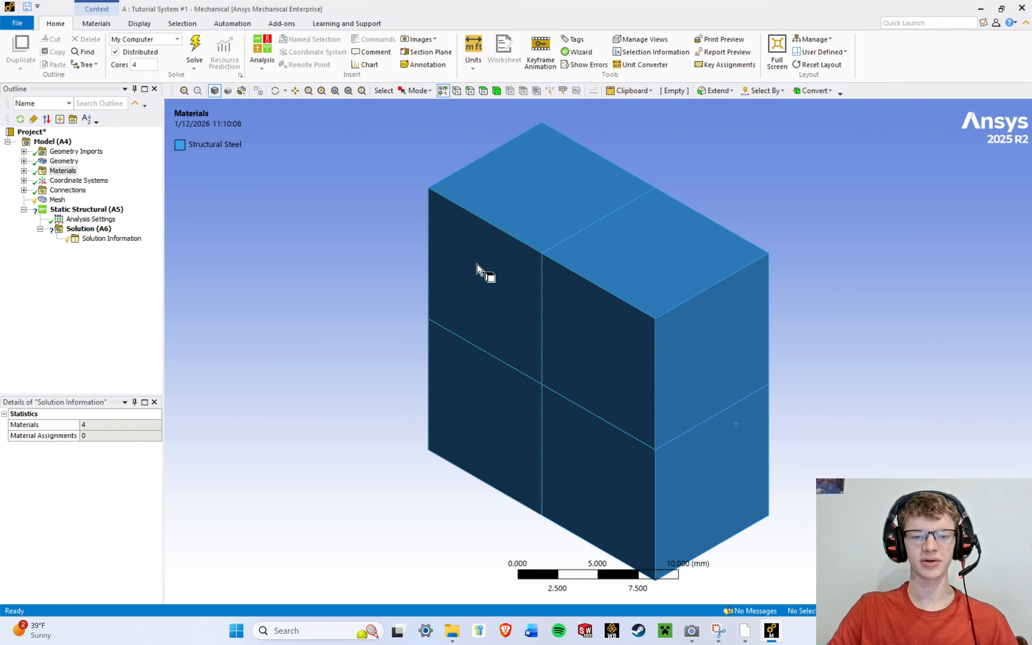
# Zoom out until the block is tiny and bring it back to full size with Zoom To Fit.
pyautogui.scroll(-10, 490, 292)
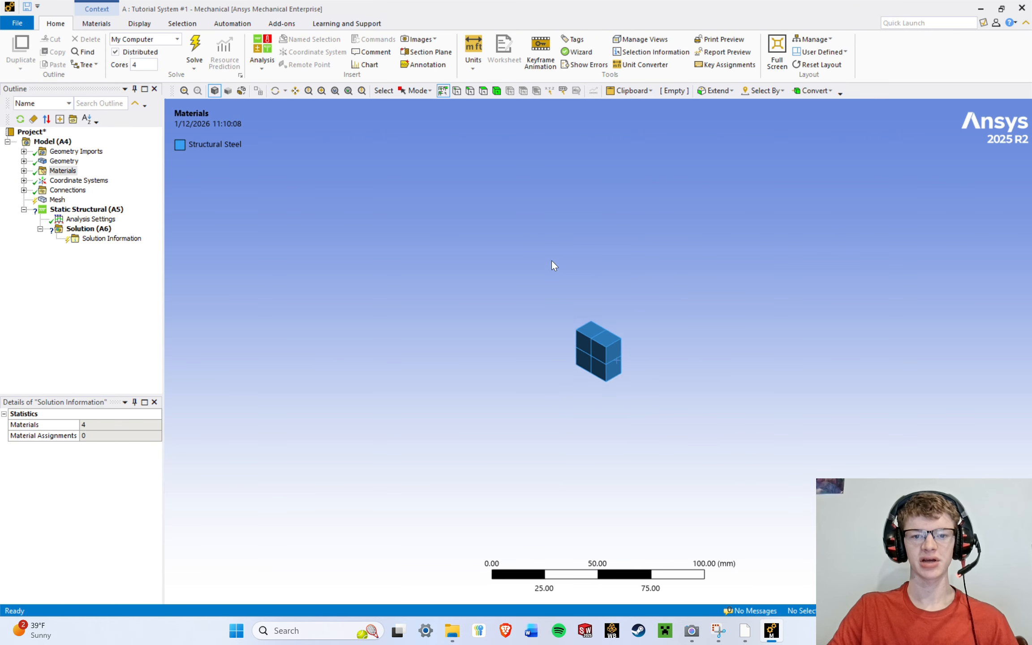
pyautogui.scroll(-5, 552, 264)
pyautogui.rightClick(550, 272)
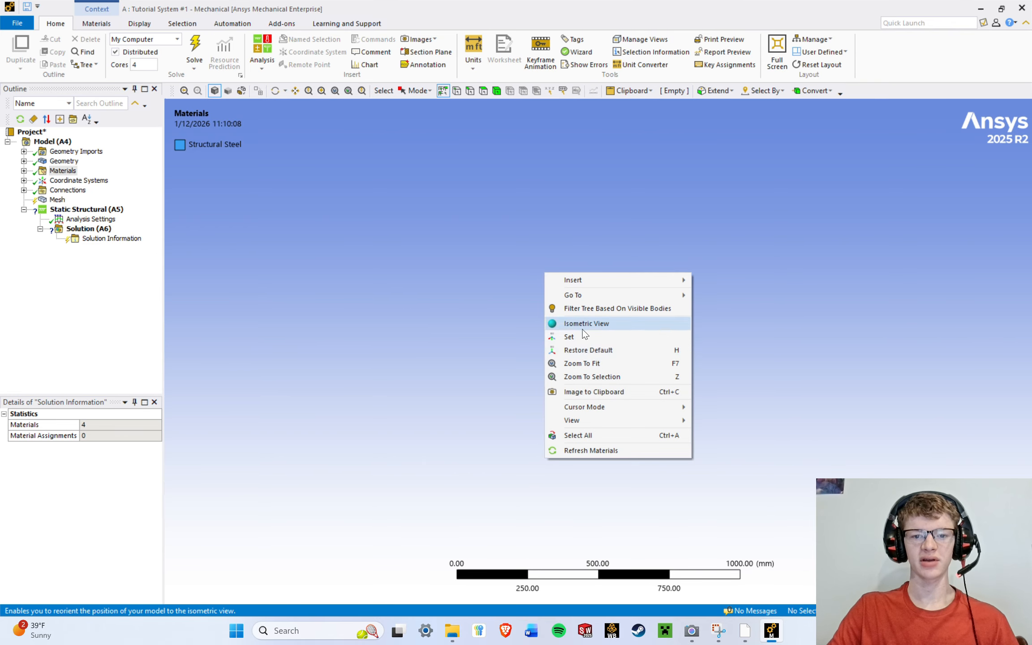
pyautogui.click(597, 361)
pyautogui.rightClick(268, 267)
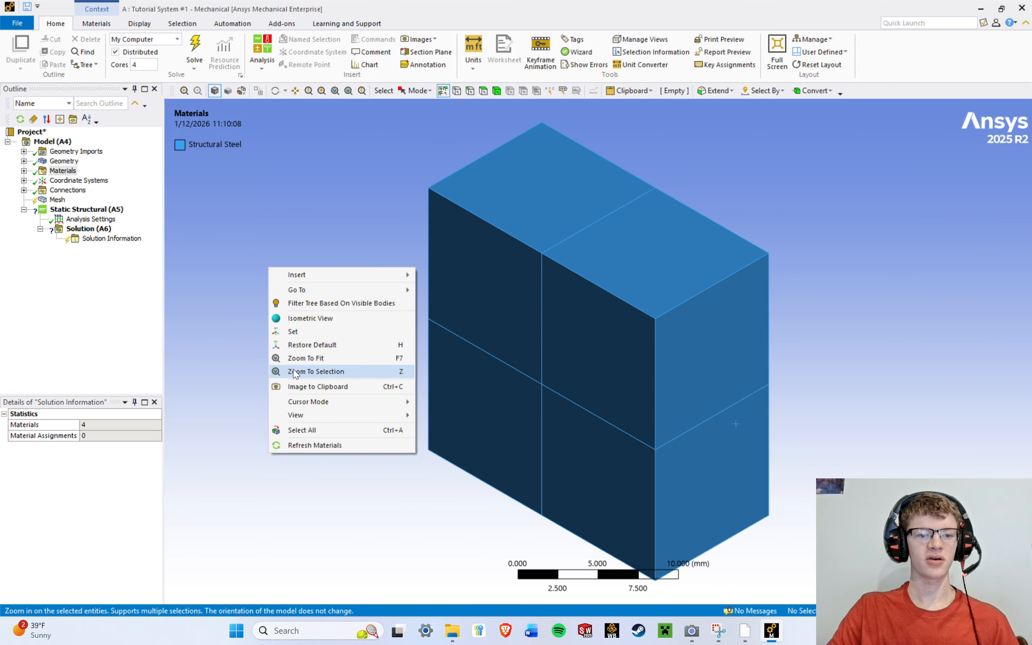
pyautogui.click(227, 220)
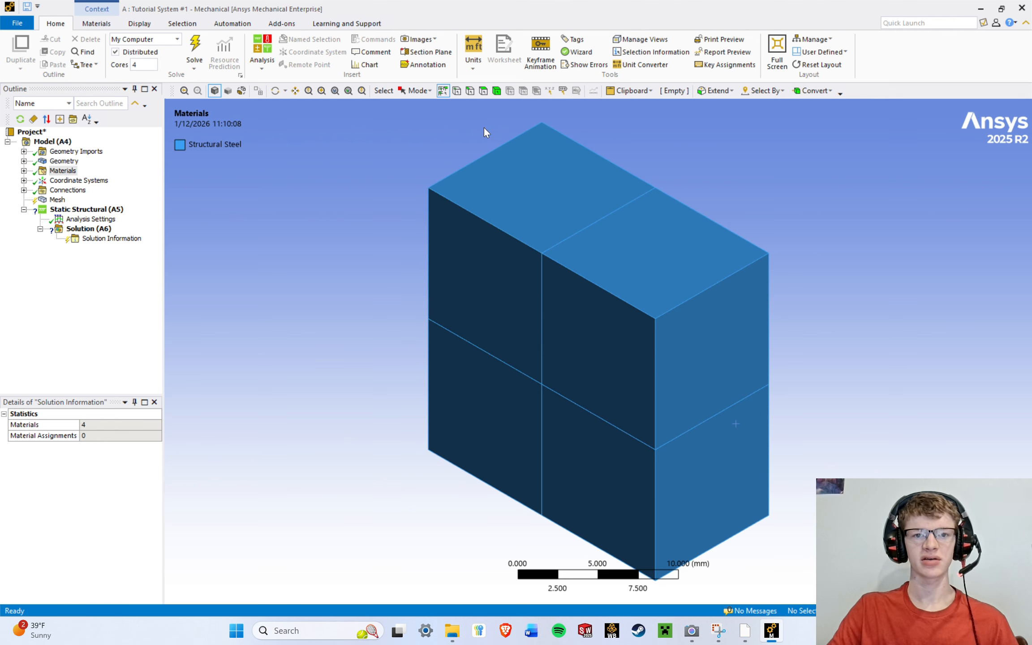
# Select the rear half of the block's top face, use Zoom To Selection on it, and zoom back out.
pyautogui.click(500, 191)
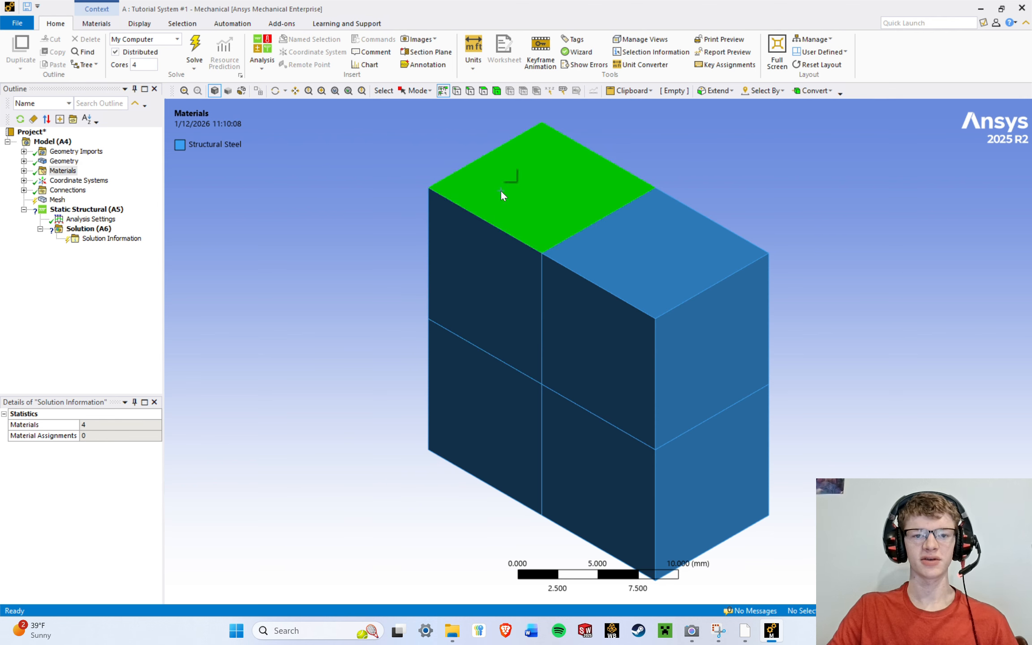
pyautogui.rightClick(248, 242)
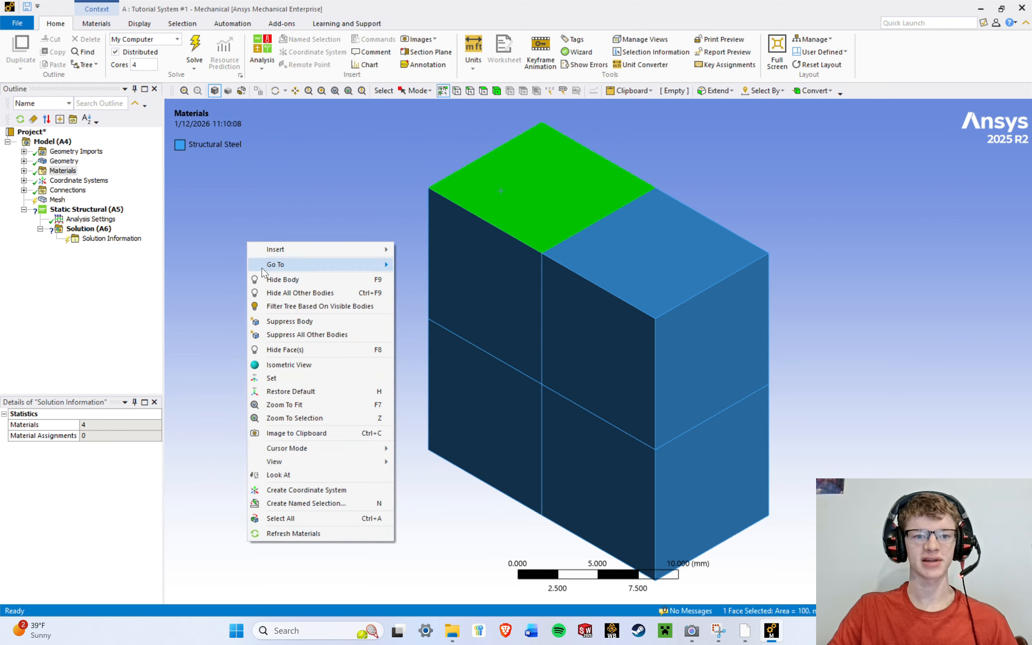
pyautogui.click(298, 417)
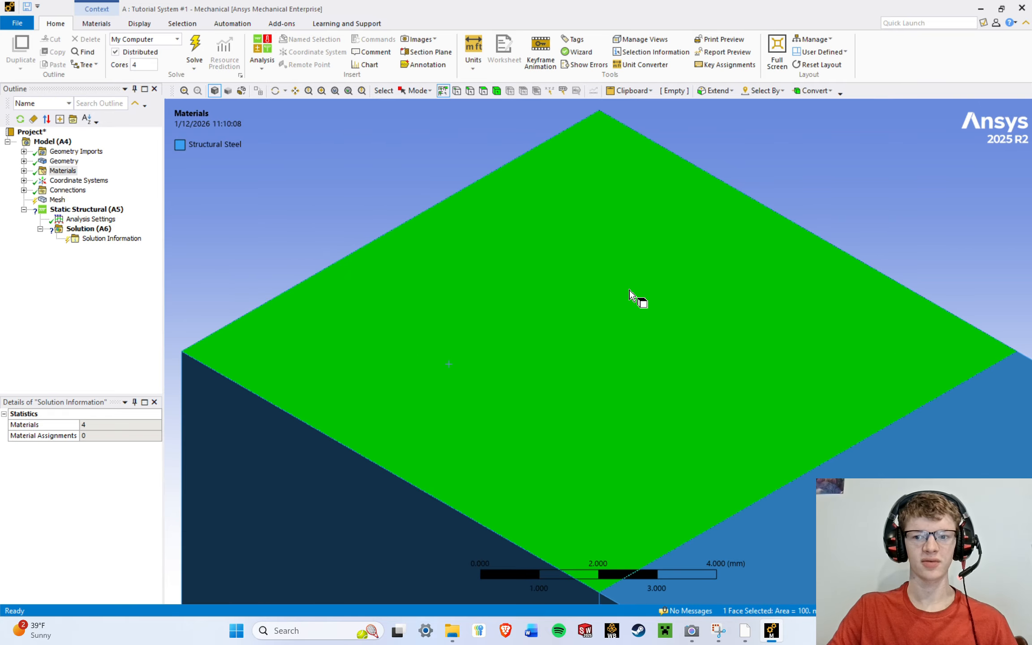
pyautogui.scroll(-1, 442, 258)
pyautogui.scroll(-5, 442, 259)
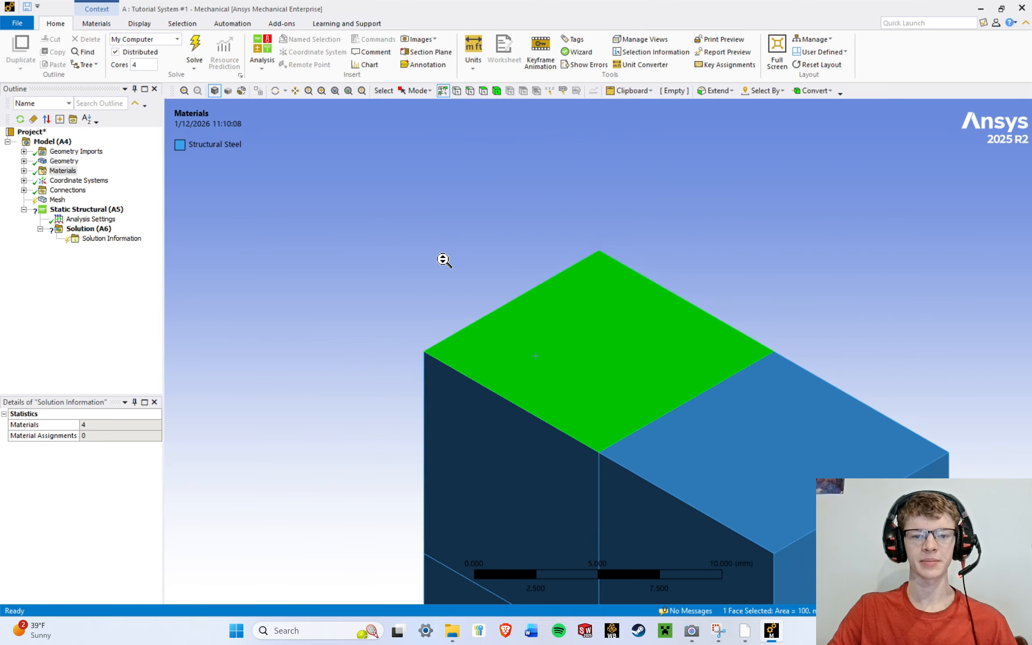
# Clear the face selection, zoom and pan far away from the block, and recover it with Zoom To Fit.
pyautogui.rightClick(284, 232)
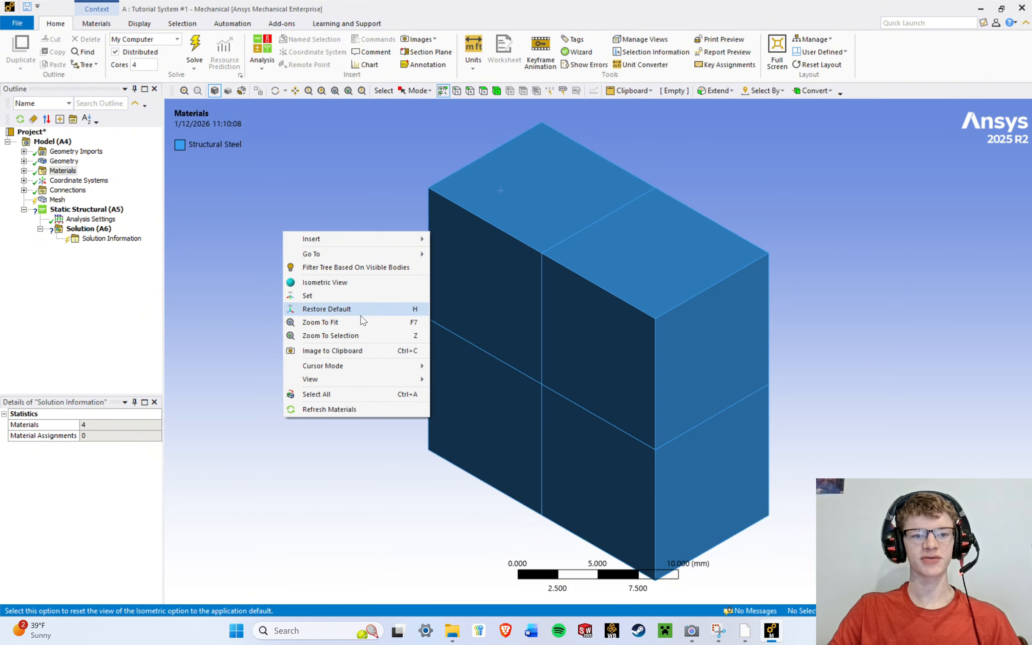
pyautogui.click(789, 174)
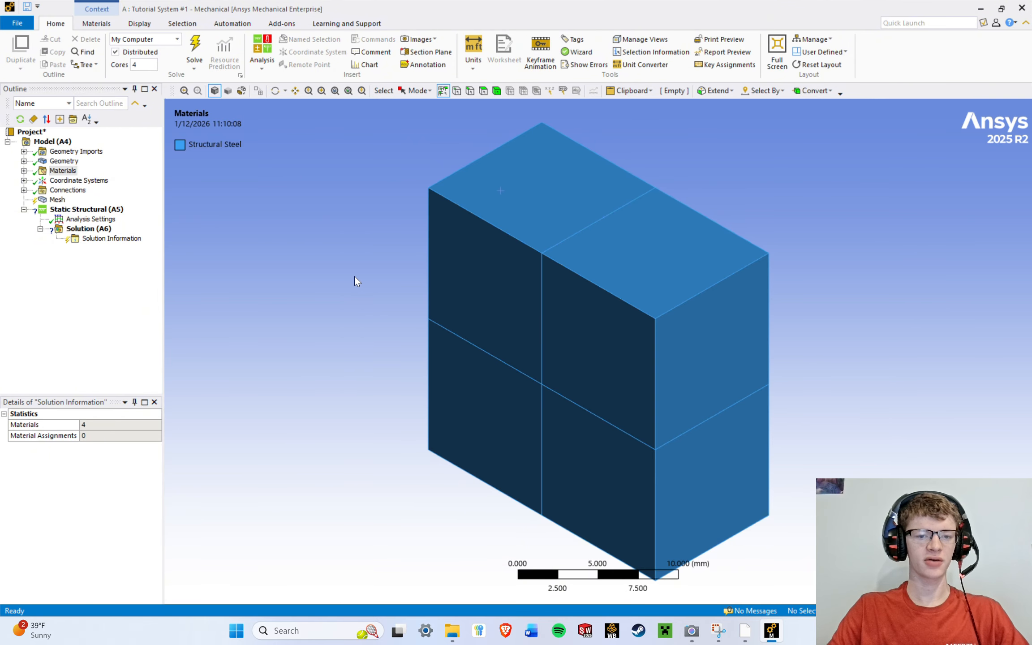
pyautogui.scroll(-8, 387, 290)
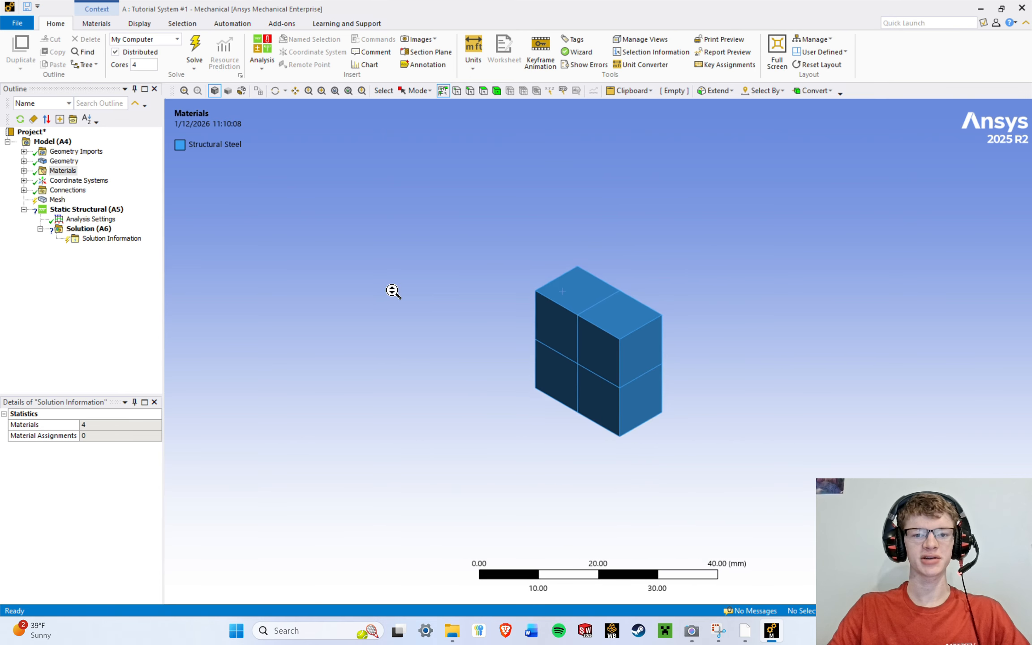
pyautogui.scroll(-15, 395, 296)
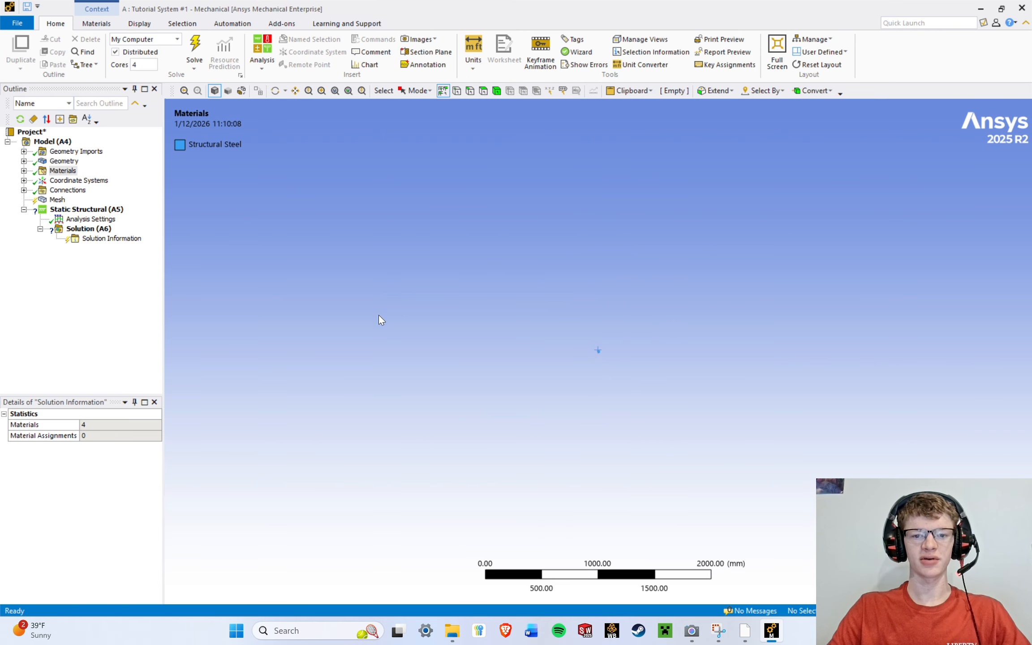
pyautogui.scroll(-4, 388, 327)
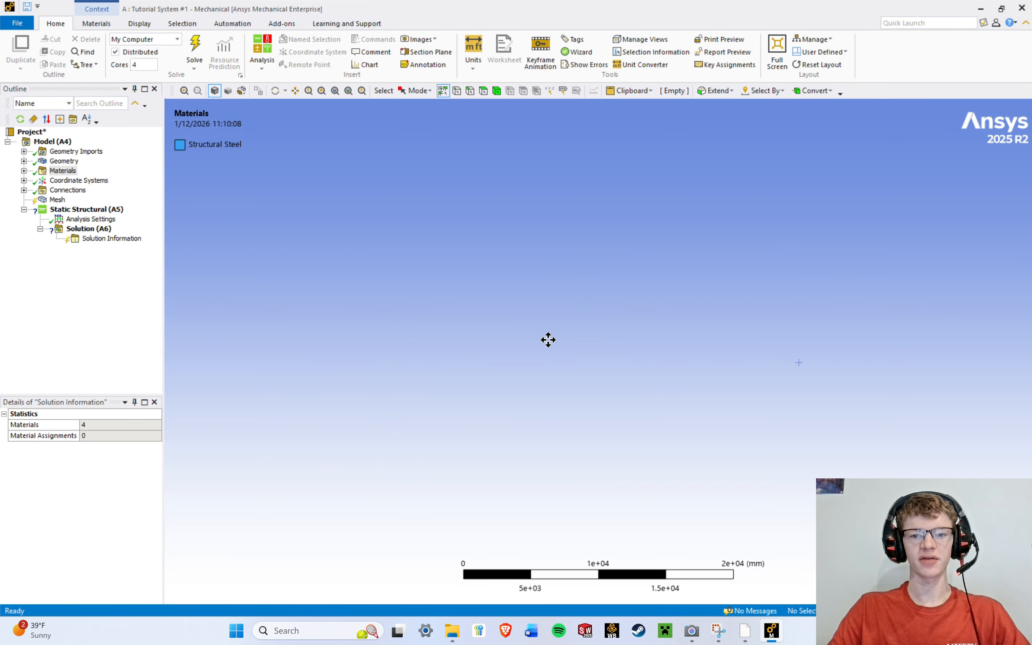
pyautogui.rightClick(455, 334)
pyautogui.click(506, 421)
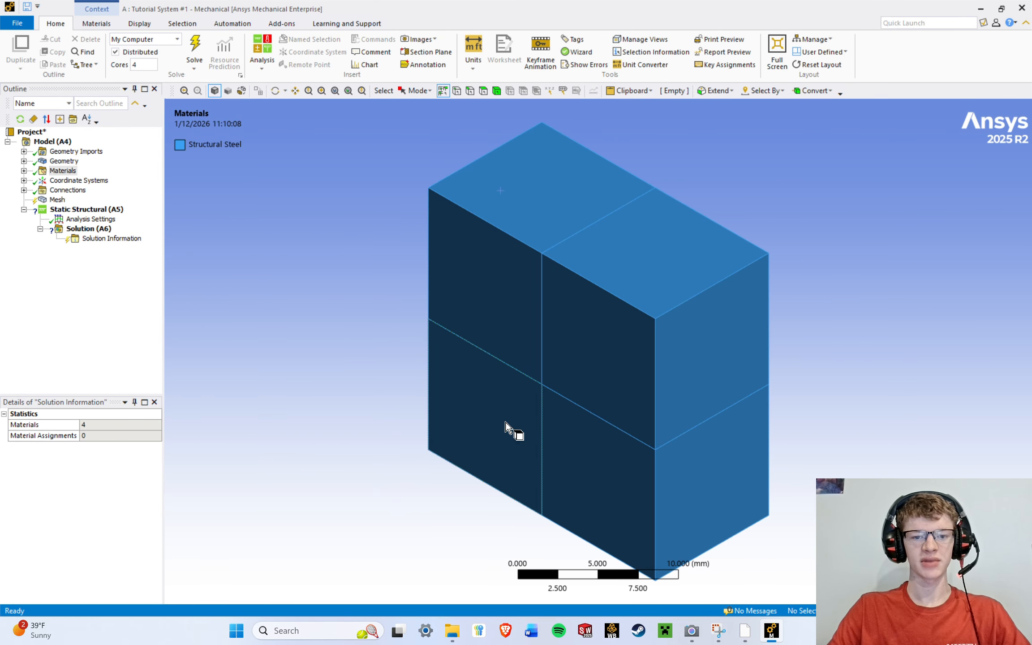
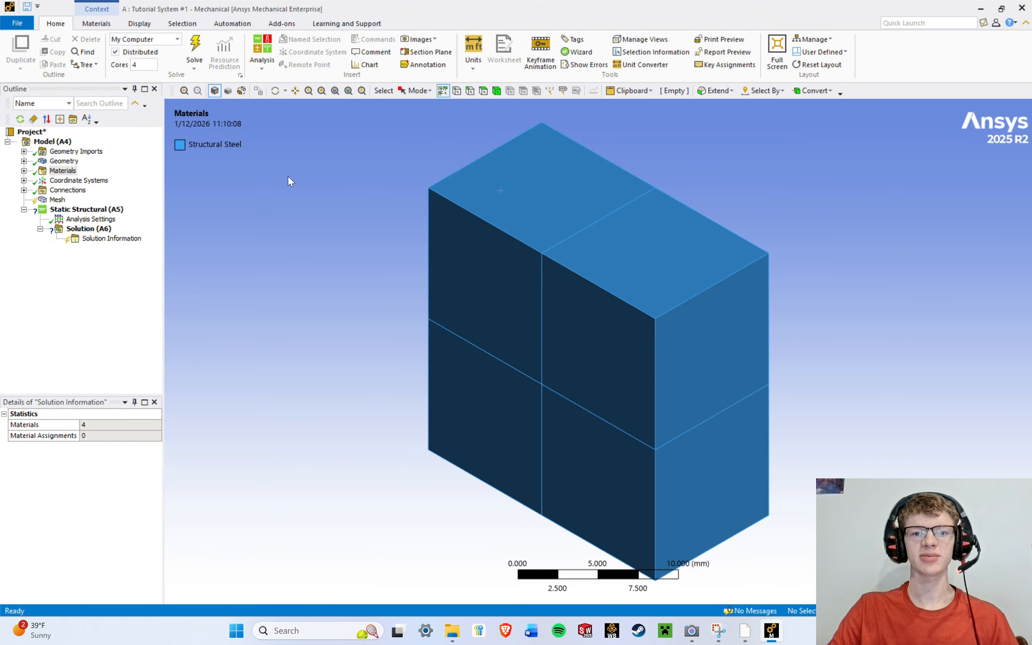
# Step back to the previous view and forward again to the view filled by the block.
pyautogui.click(183, 91)
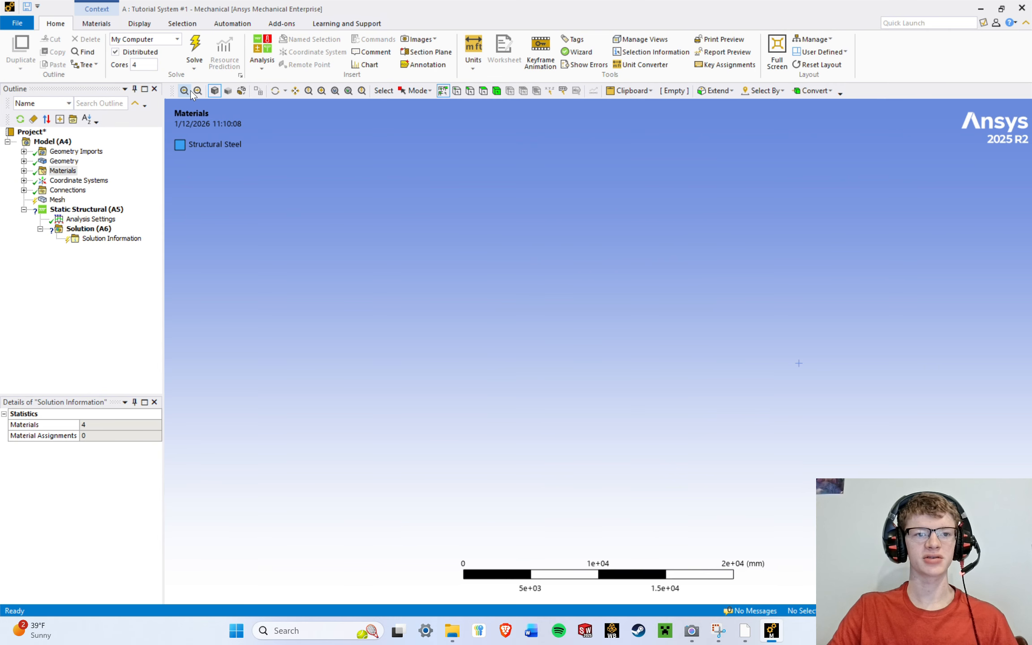
pyautogui.click(197, 90)
pyautogui.click(184, 91)
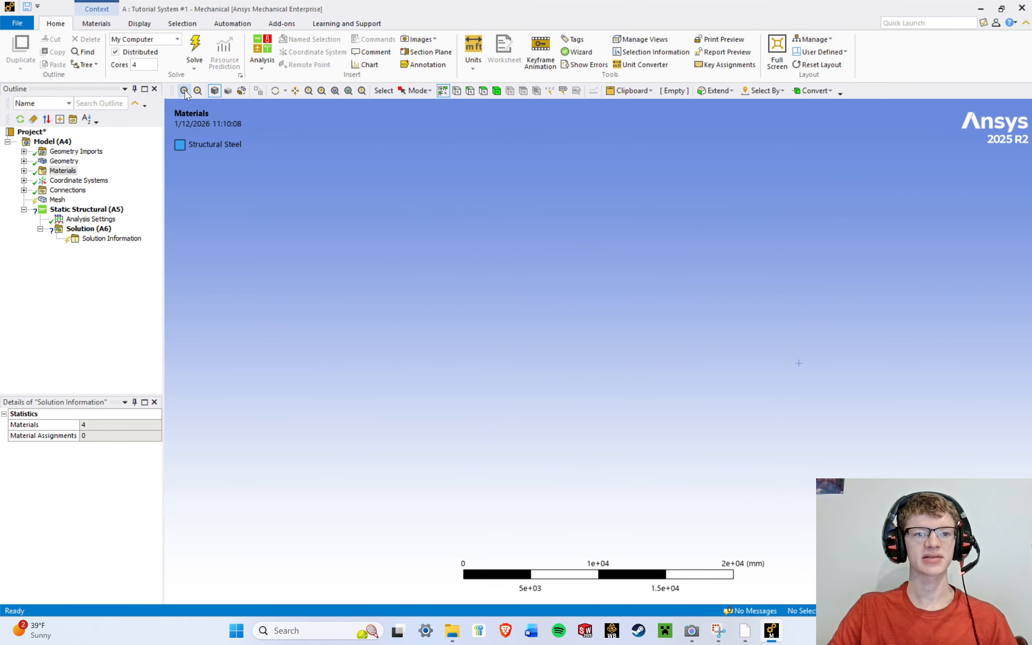
pyautogui.click(197, 91)
pyautogui.click(190, 90)
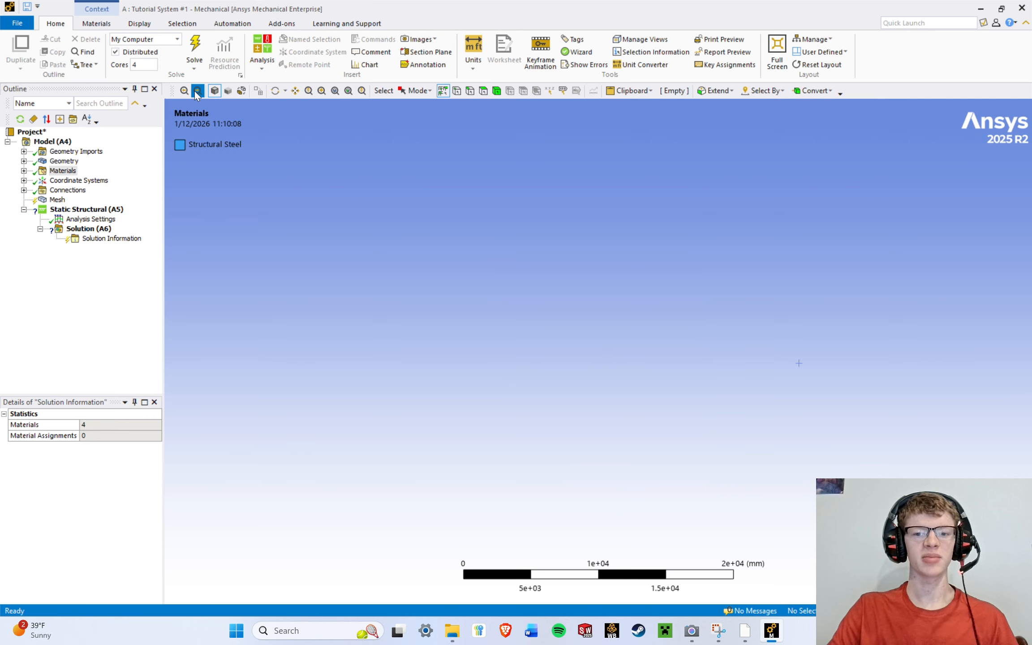
pyautogui.click(197, 91)
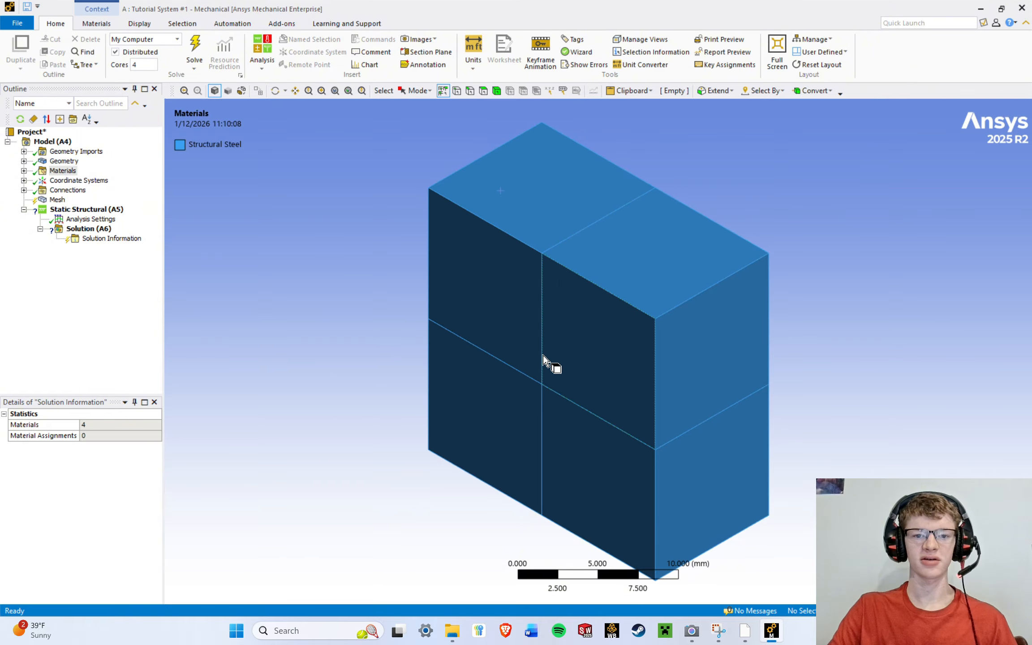
# Switch the block's display to Shaded Exterior, Wireframe and back to Shaded Exterior and Edges, rotating it to compare the styles.
pyautogui.click(229, 91)
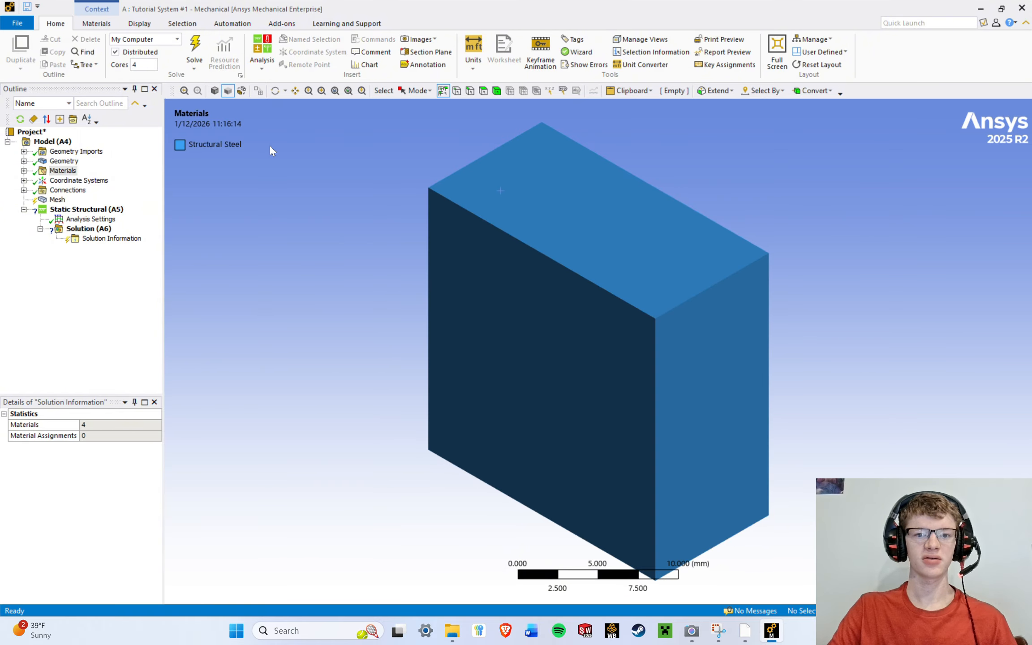
pyautogui.click(217, 92)
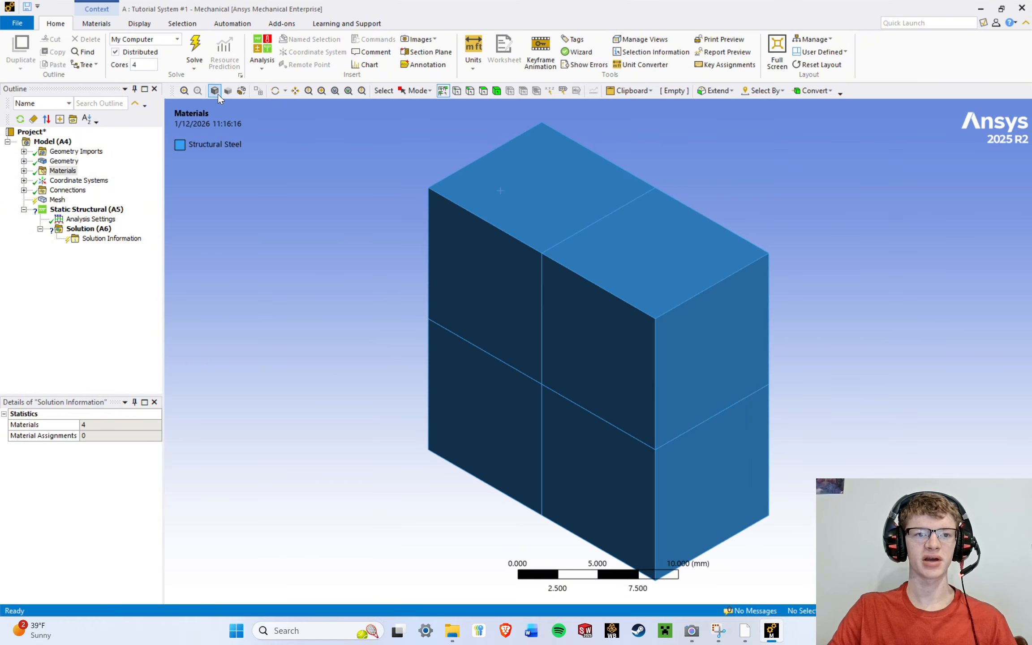
pyautogui.click(241, 91)
pyautogui.moveTo(492, 306); pyautogui.dragTo(415, 323, button='middle')
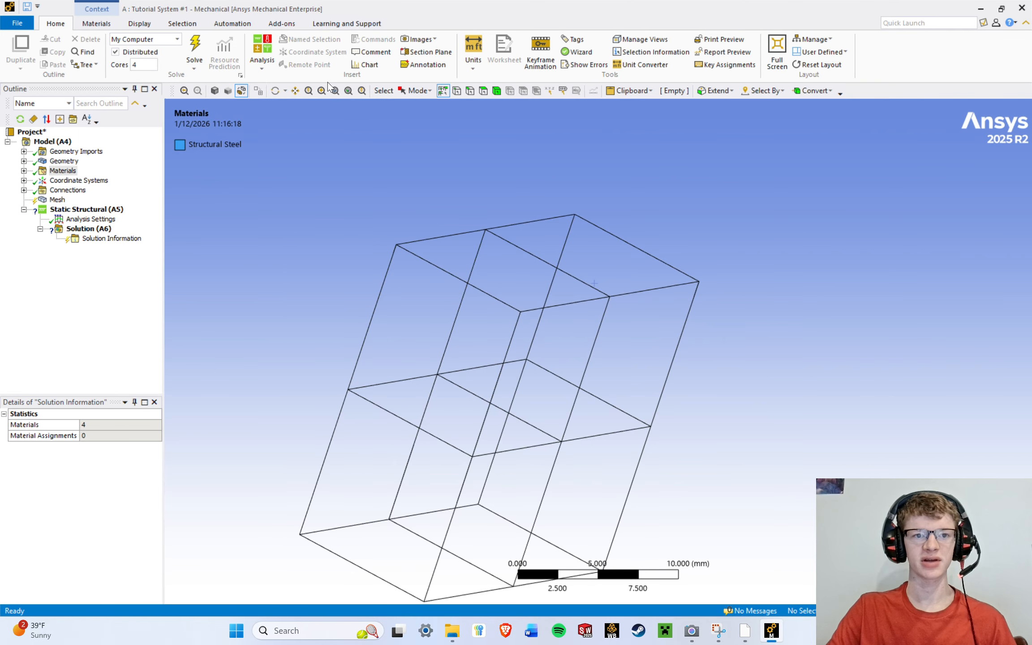
pyautogui.click(241, 91)
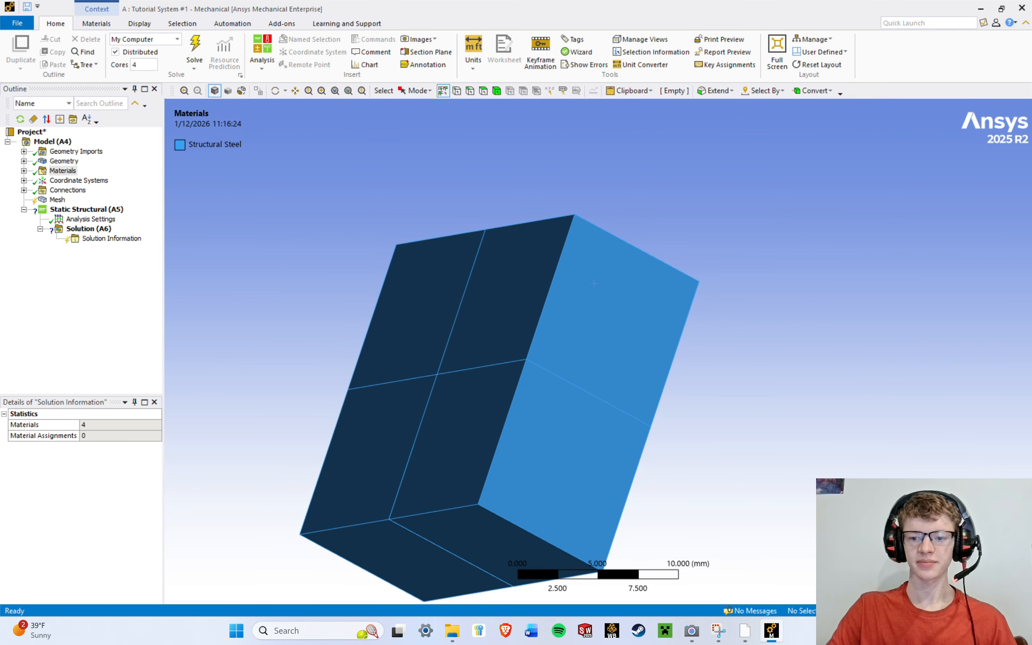
pyautogui.click(983, 562)
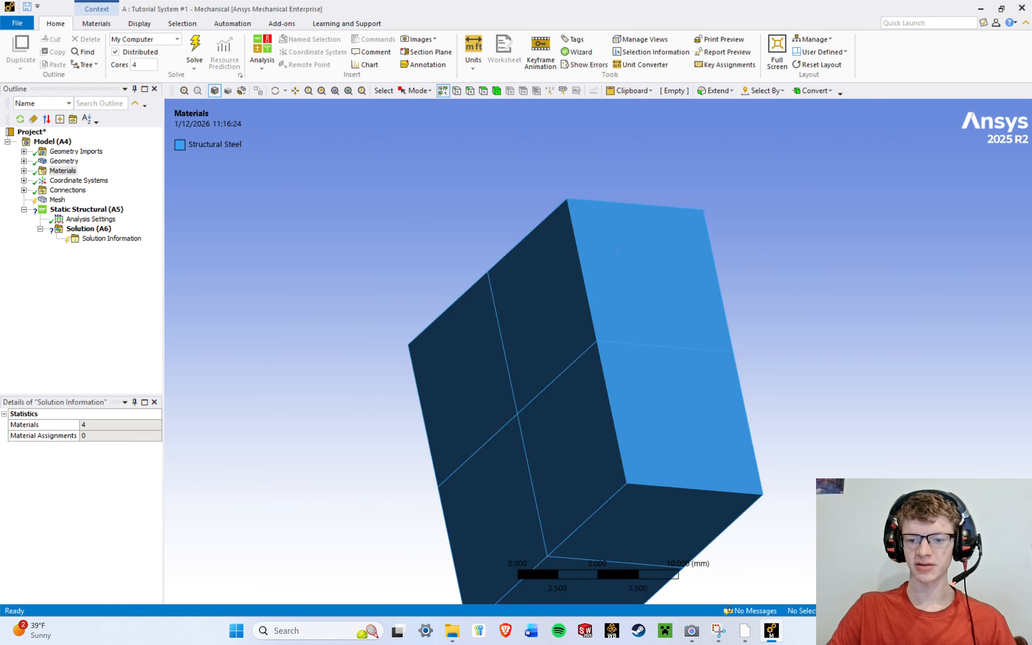
pyautogui.scroll(-5, 467, 293)
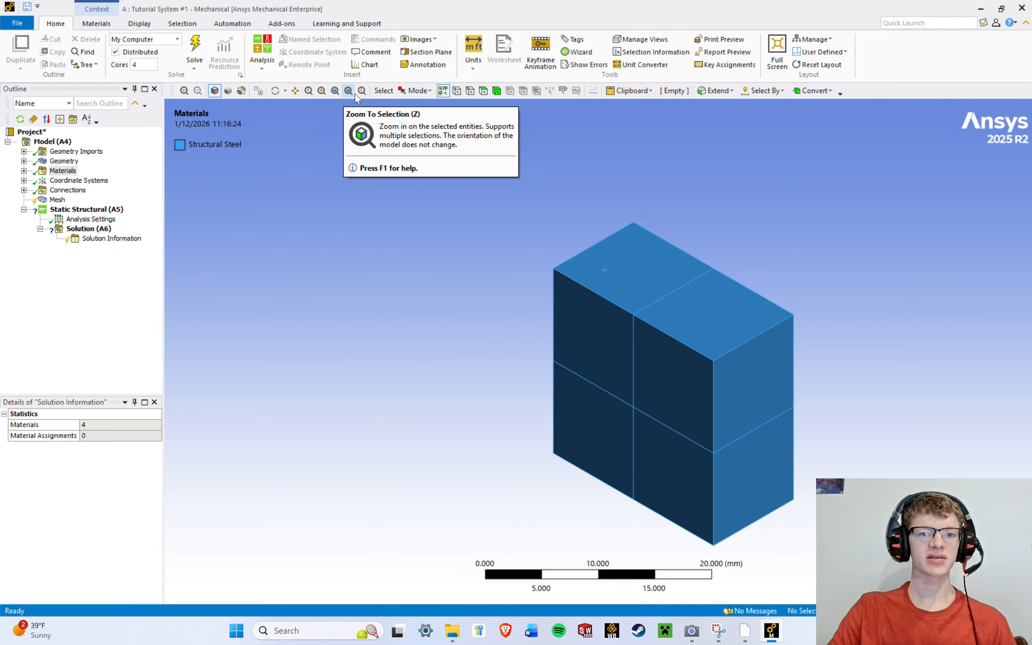
# Turn on the Rotate tool and freely rotate the block in several directions.
pyautogui.click(277, 90)
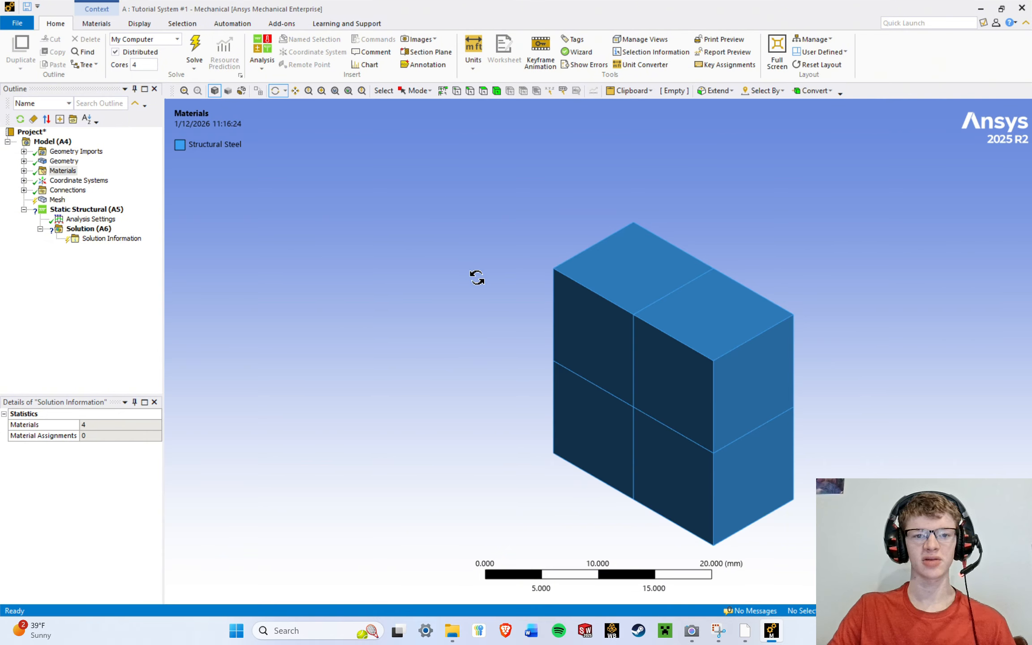
pyautogui.moveTo(477, 281); pyautogui.dragTo(476, 247)
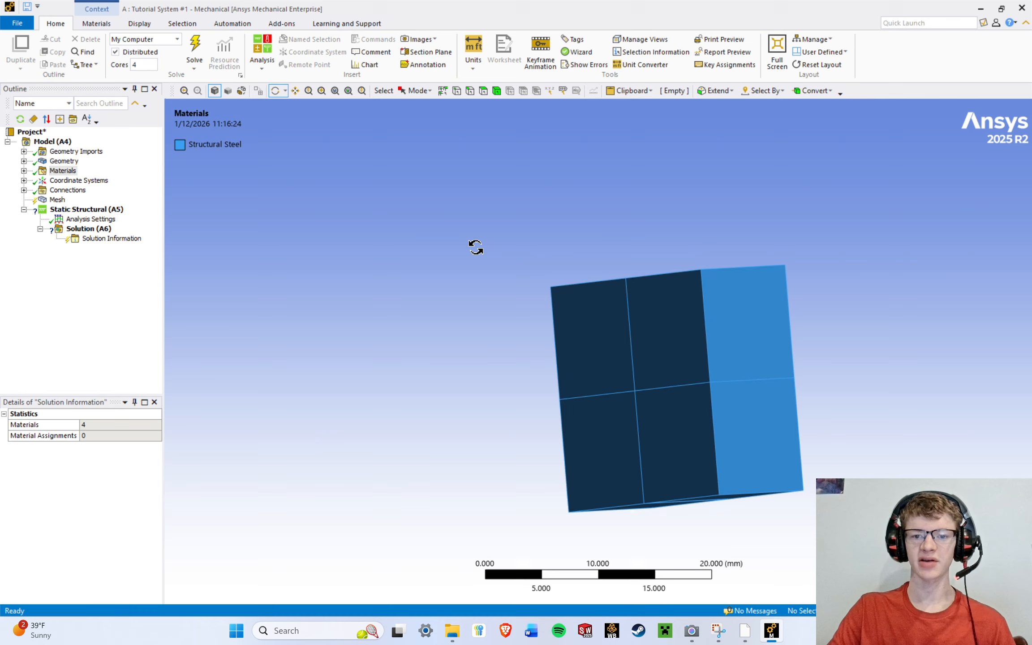
pyautogui.click(652, 335)
pyautogui.click(598, 428)
pyautogui.moveTo(598, 428); pyautogui.dragTo(778, 214)
pyautogui.click(507, 403)
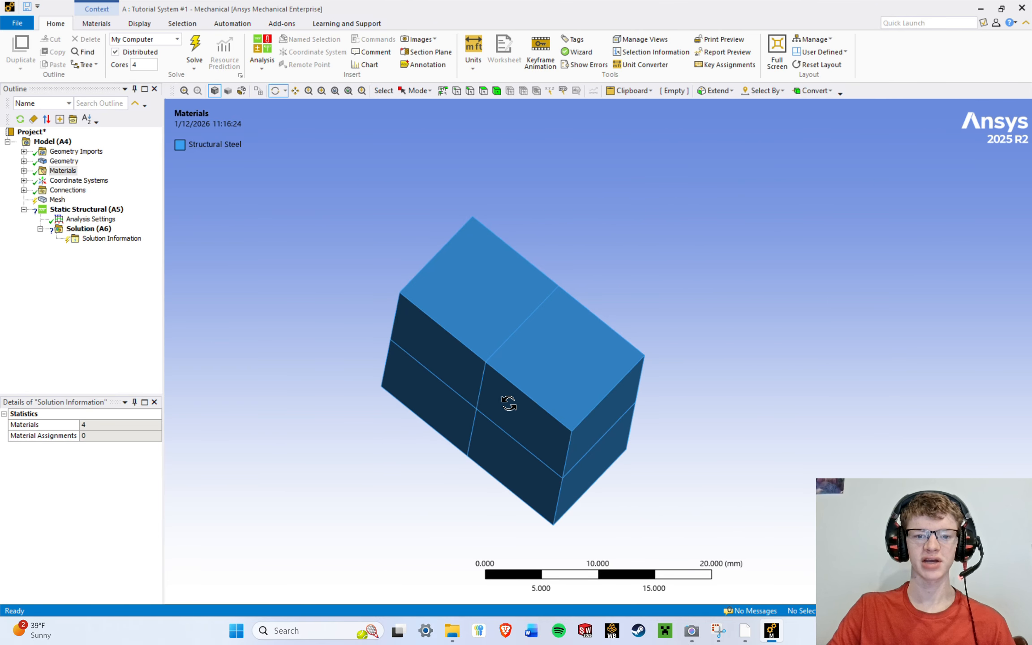
pyautogui.moveTo(369, 362); pyautogui.dragTo(311, 240)
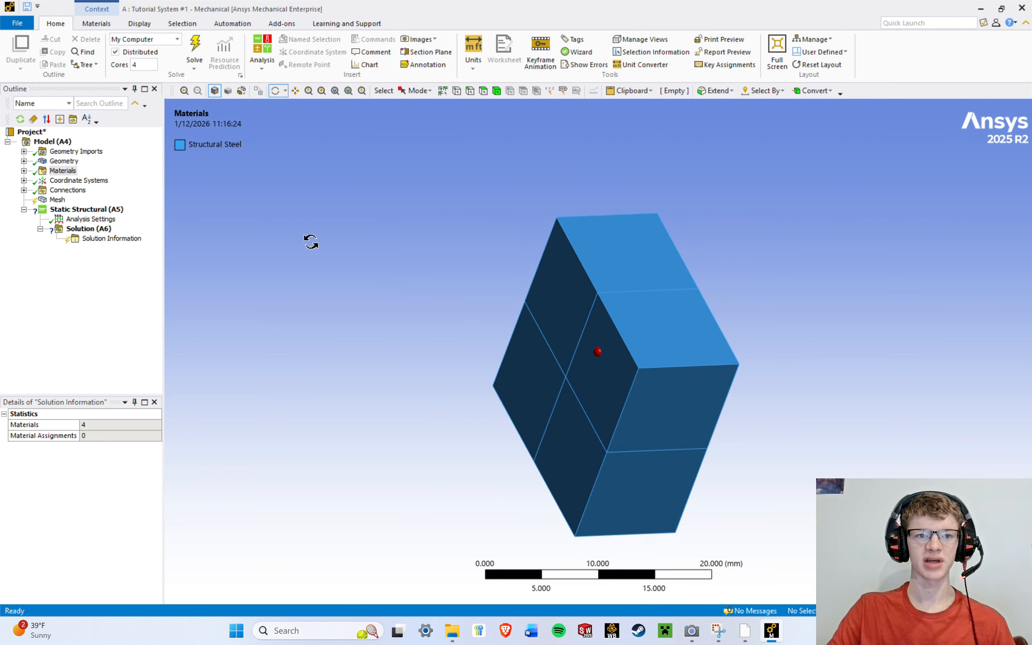
# Shift the block slightly with the Pan tool and look at the Rotate About Axis and Free Rotate options.
pyautogui.click(294, 91)
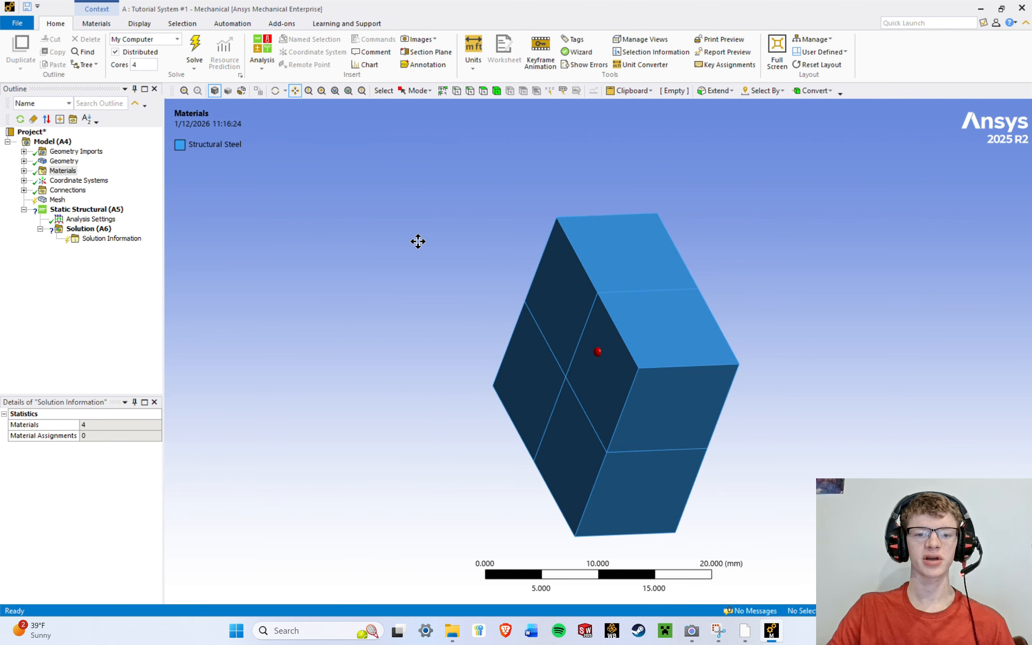
pyautogui.moveTo(698, 490); pyautogui.dragTo(682, 423)
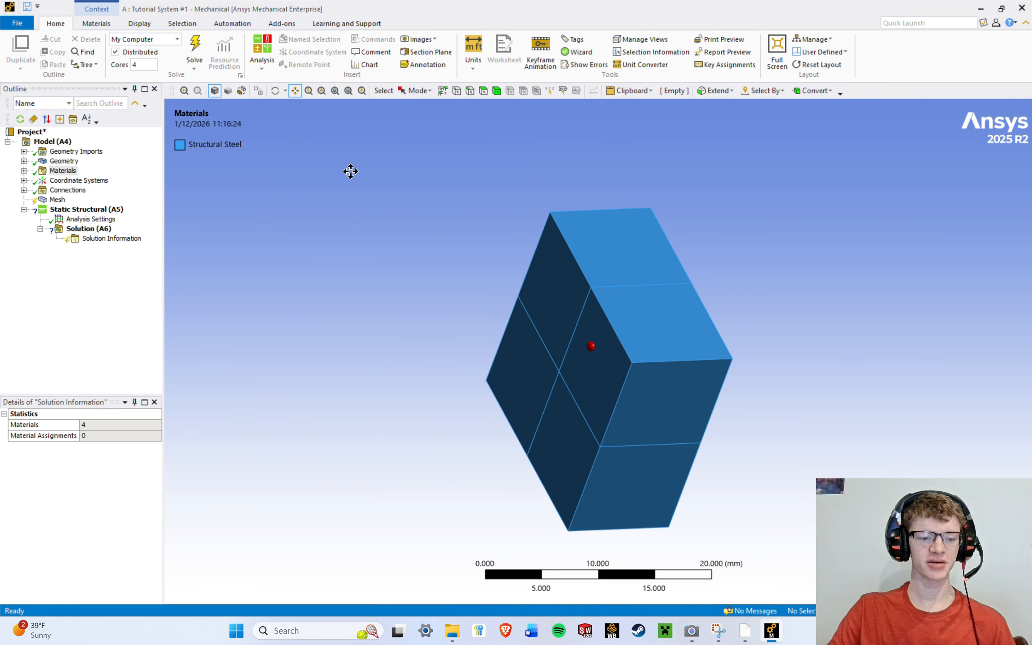
pyautogui.click(286, 92)
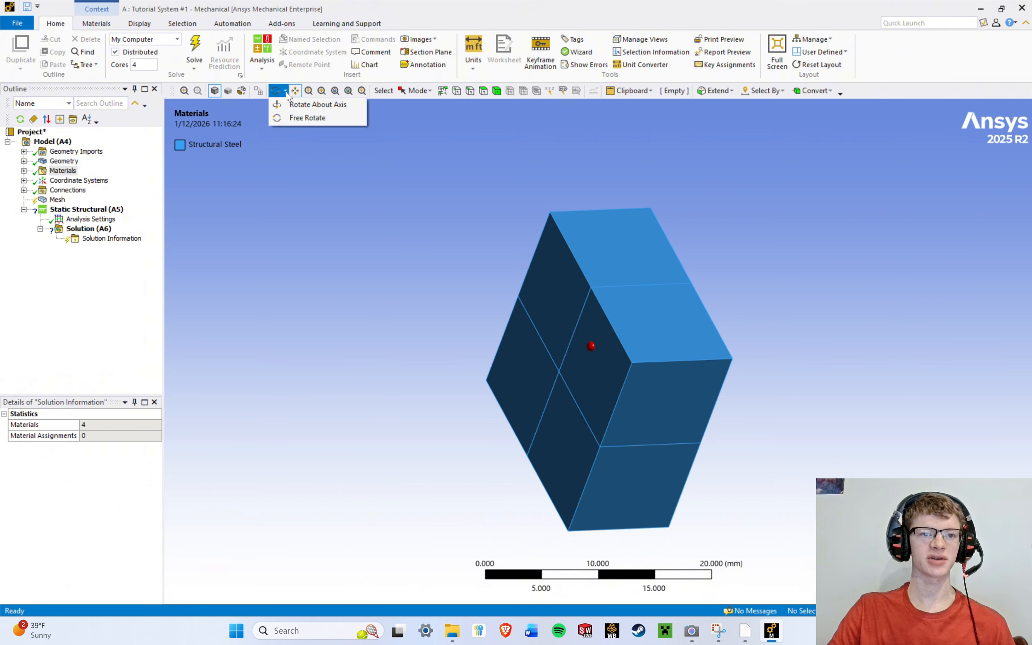
pyautogui.click(285, 91)
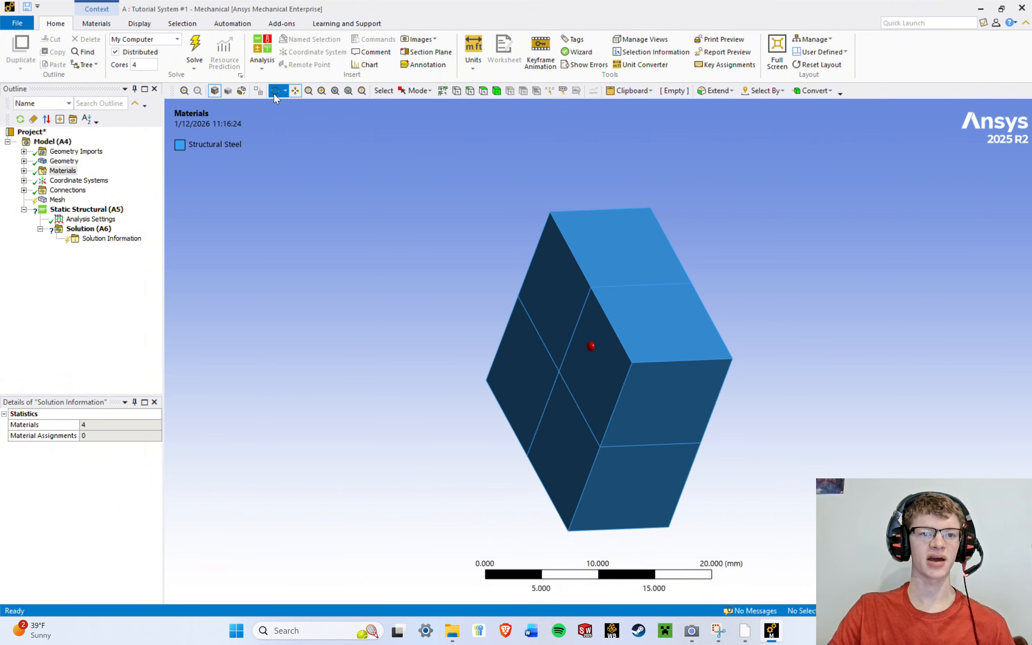
# Zoom the block with the Zoom and Box Zoom tools, zoom back out, and refit the model with Zoom To Fit.
pyautogui.click(309, 92)
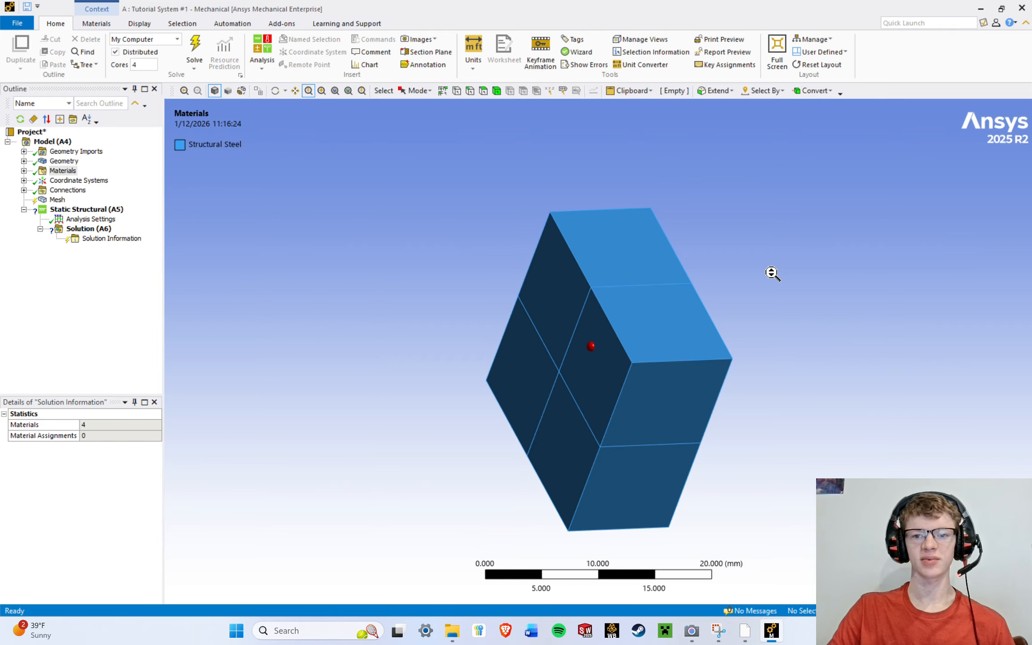
pyautogui.moveTo(778, 215); pyautogui.dragTo(788, 339)
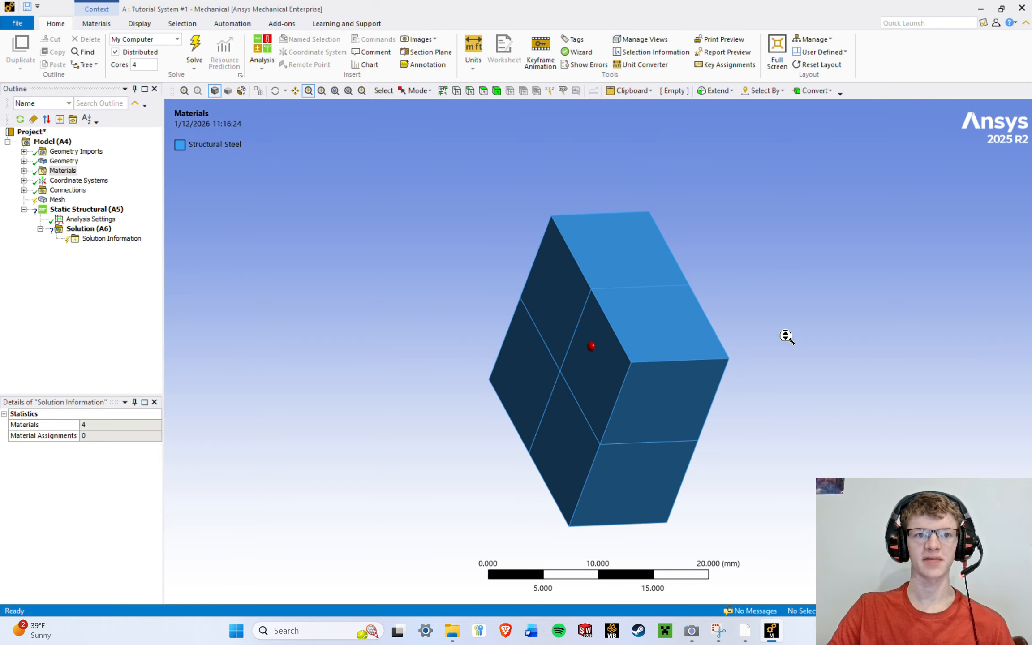
pyautogui.click(321, 92)
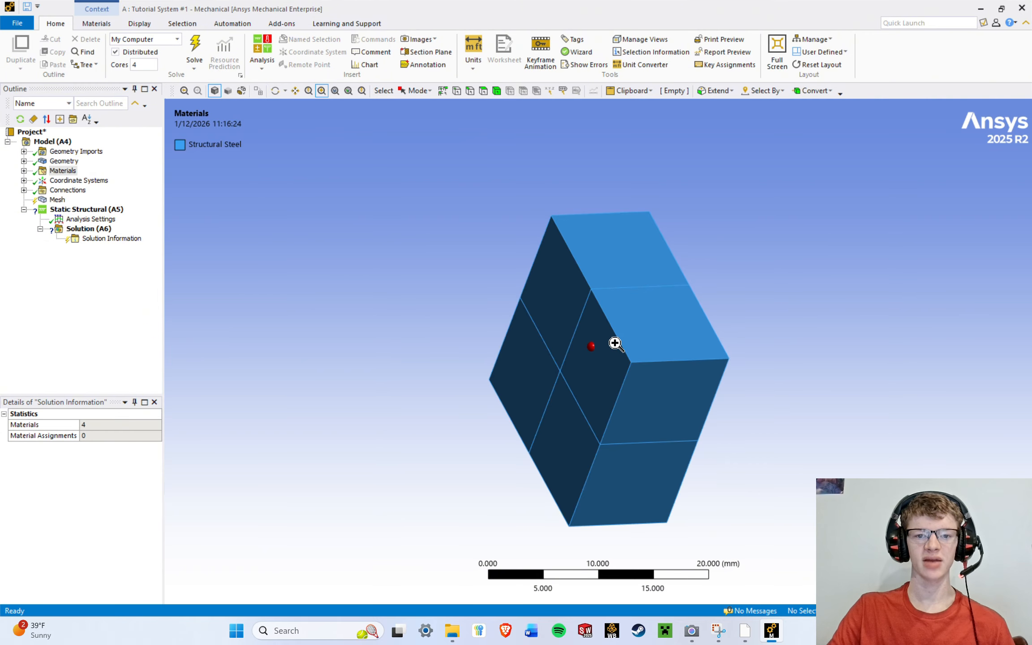
pyautogui.moveTo(538, 307); pyautogui.dragTo(629, 373)
pyautogui.scroll(-10, 566, 367)
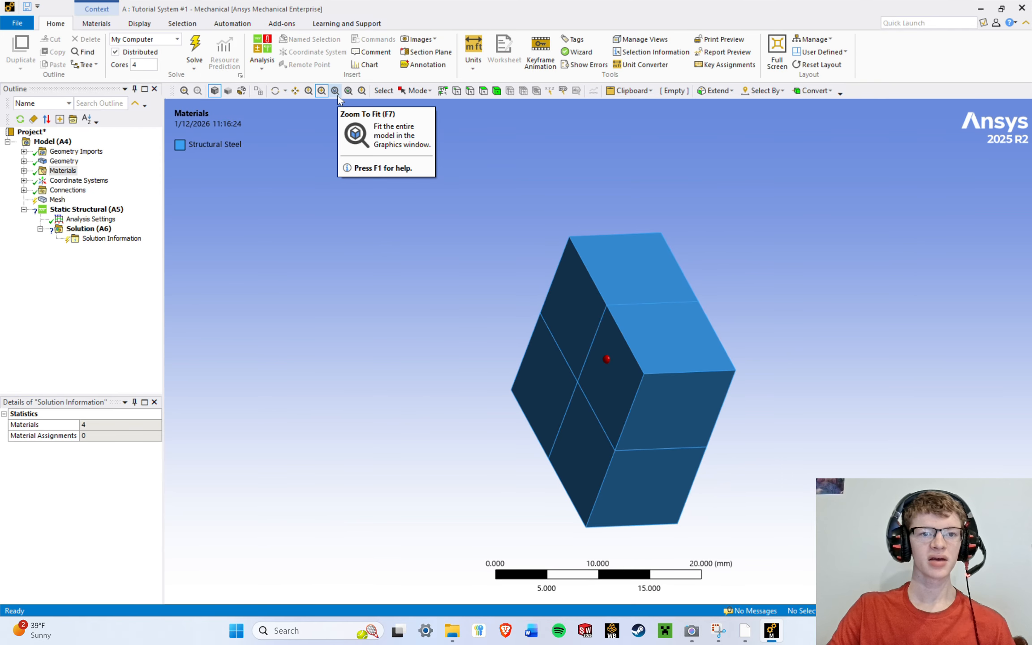
pyautogui.click(337, 91)
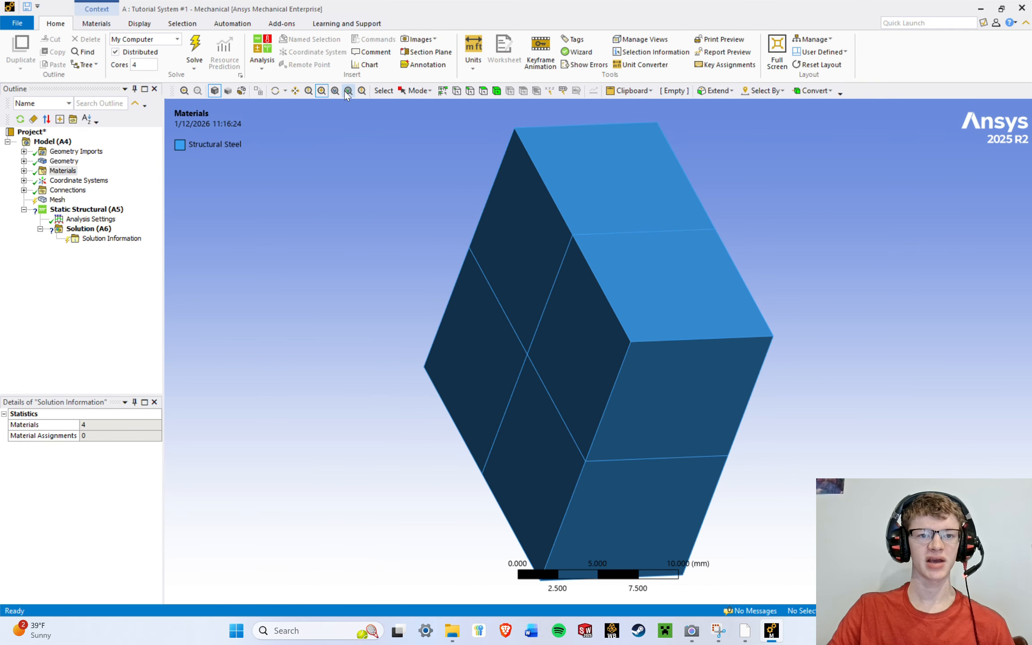
pyautogui.rightClick(329, 184)
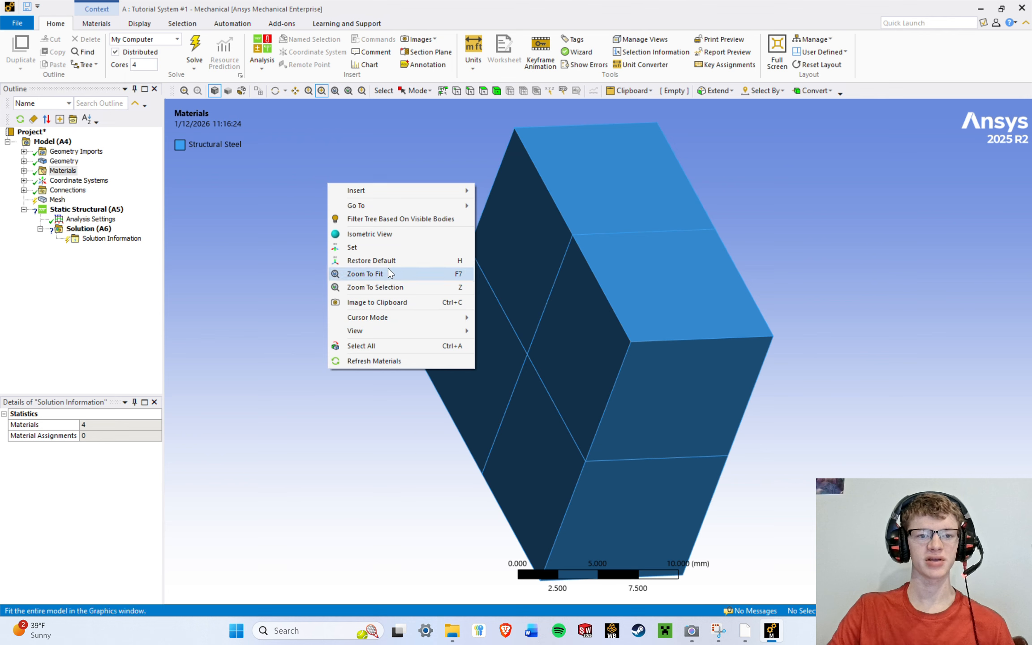
pyautogui.click(352, 86)
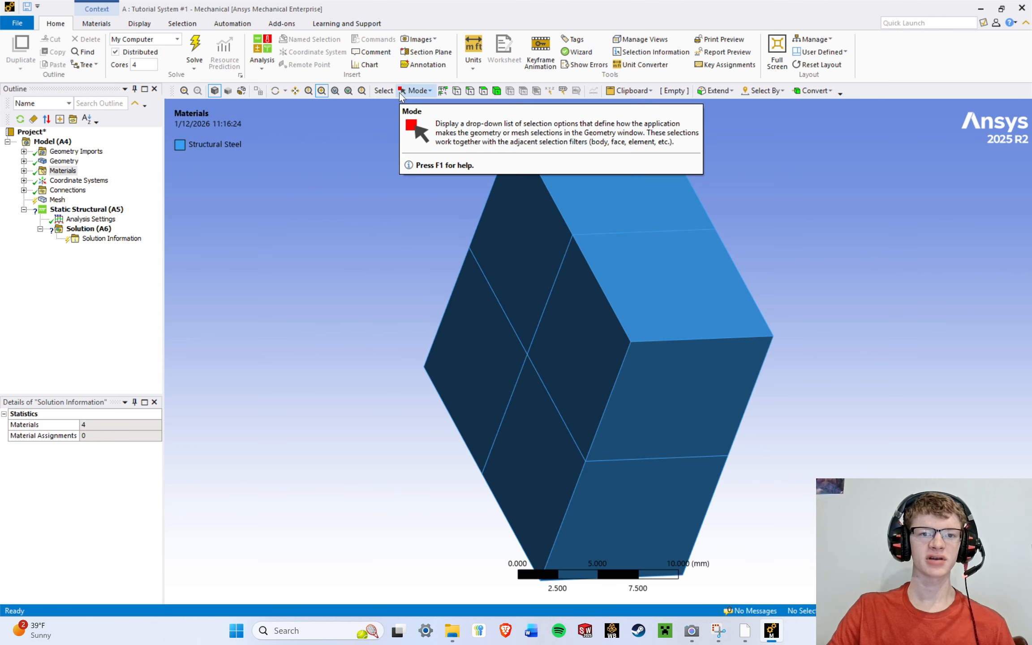
# Review the available selection modes and set the mode to Single Select.
pyautogui.click(428, 91)
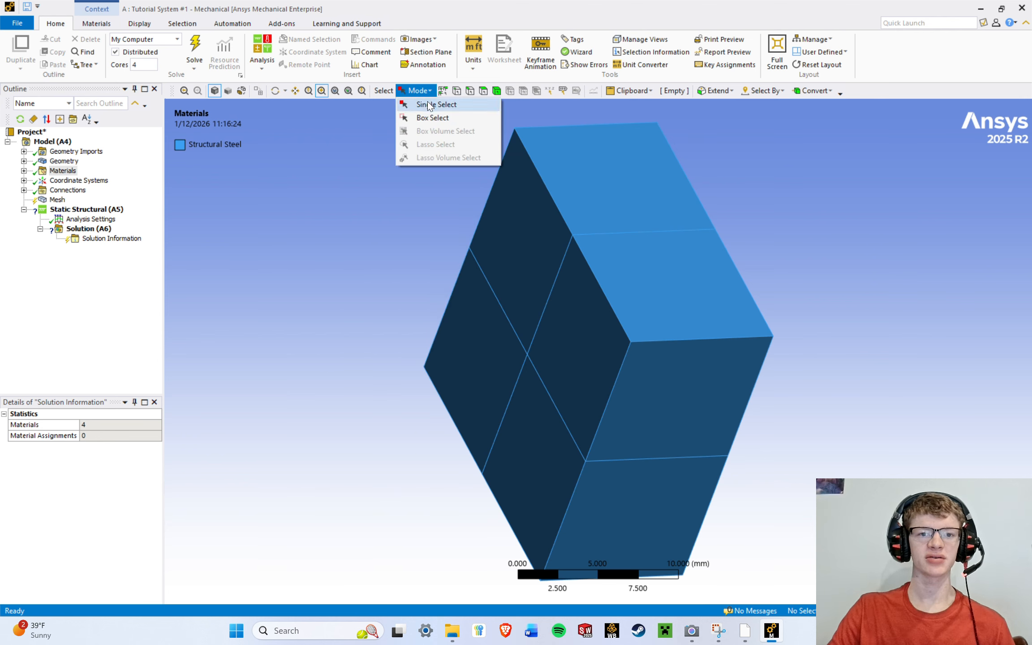
pyautogui.click(434, 104)
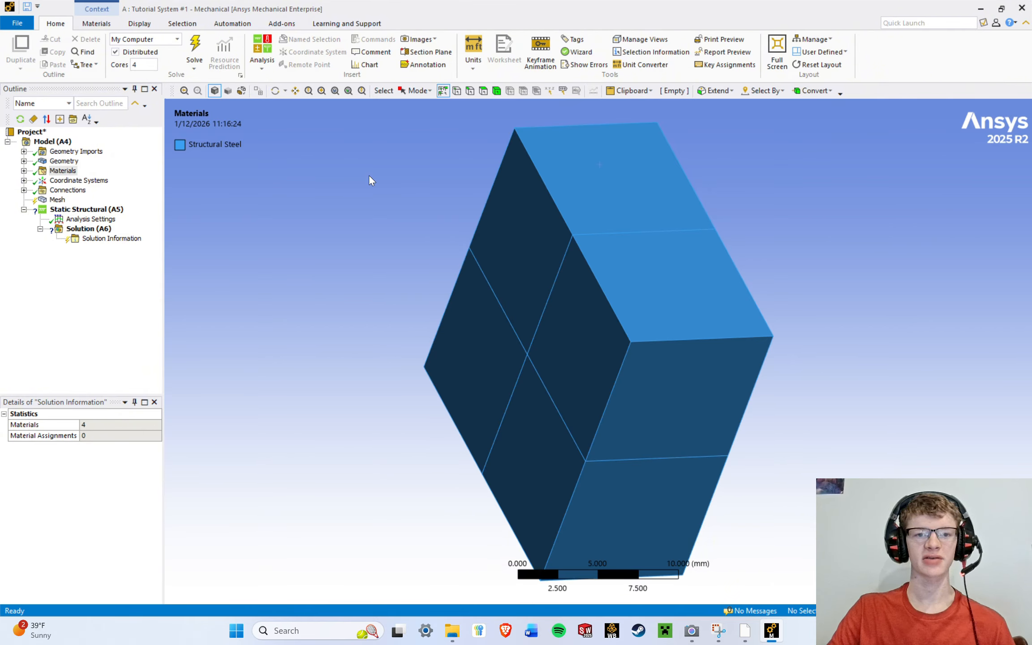
pyautogui.click(413, 91)
pyautogui.click(413, 91)
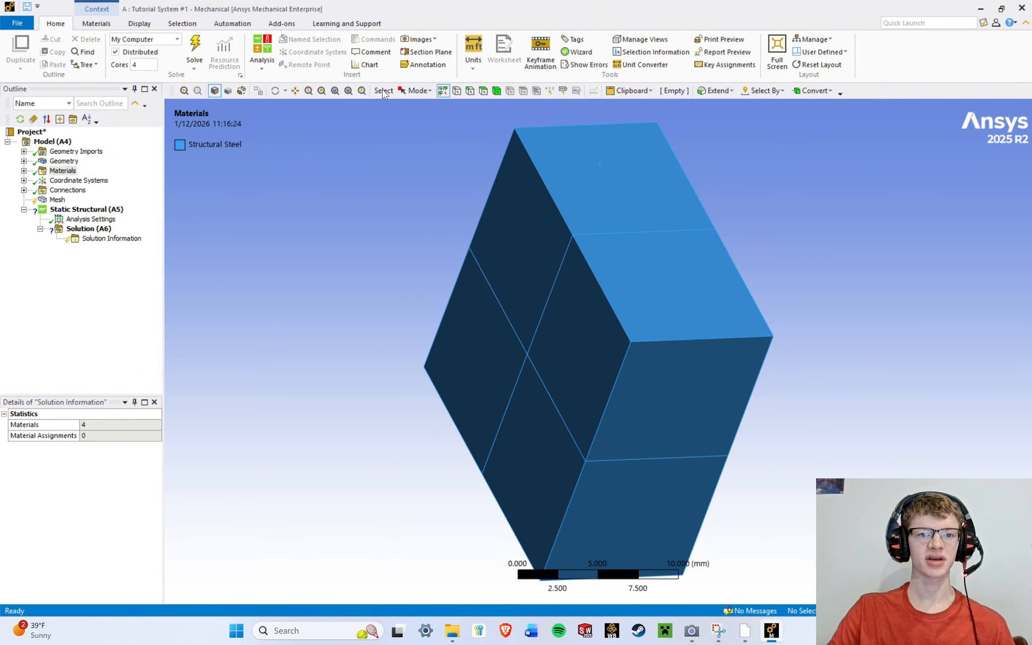
pyautogui.click(413, 91)
pyautogui.click(427, 105)
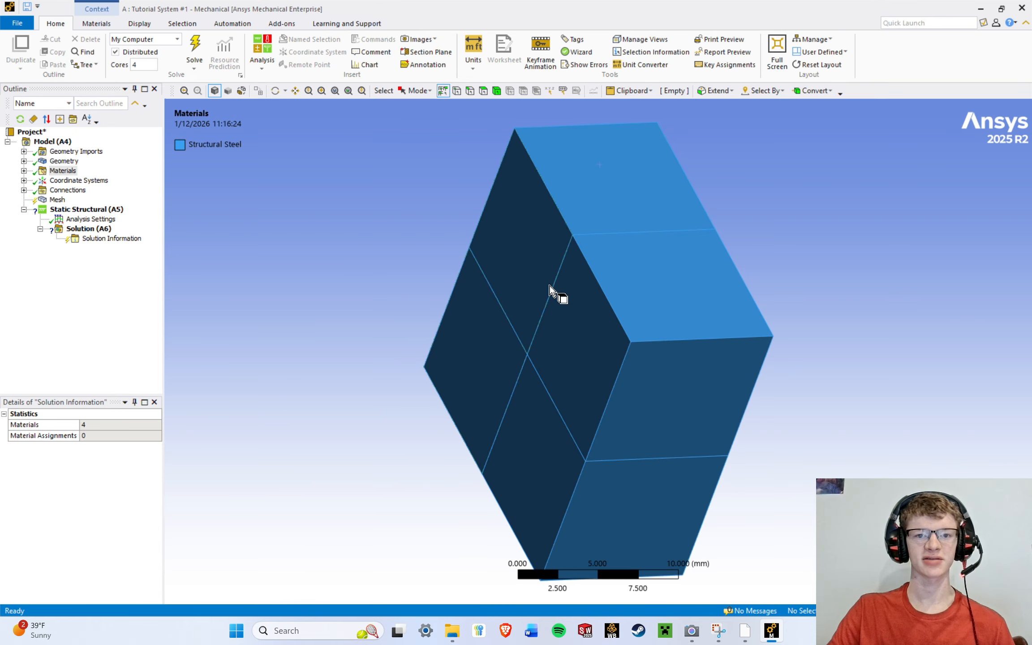
# Select the upper rear quarter face on the block's dark side, adjacent edges, and the front top corner vertex one after another.
pyautogui.click(533, 227)
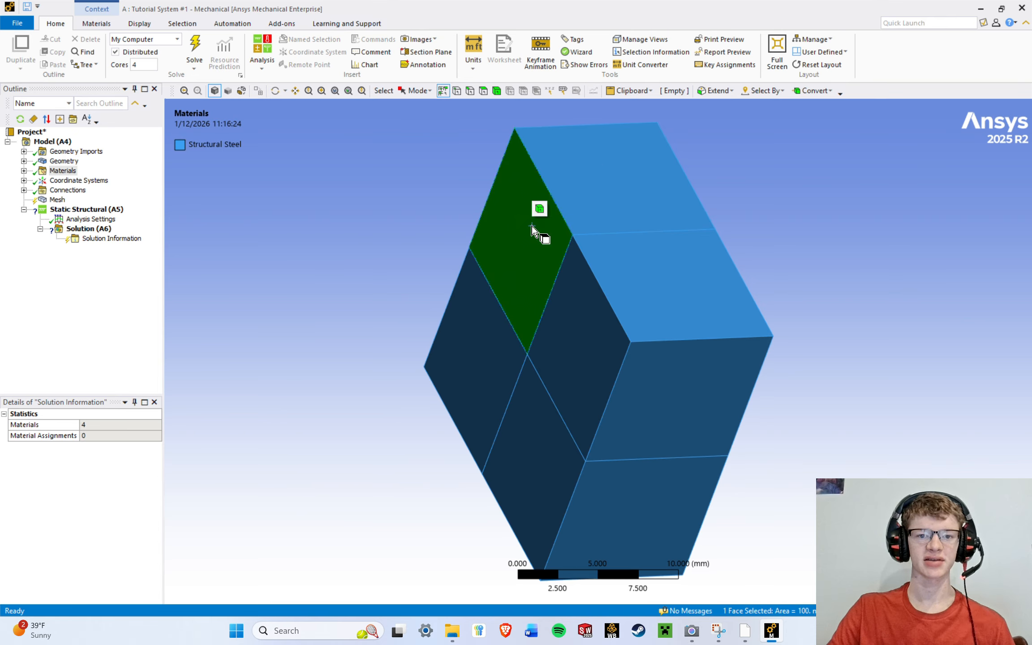
pyautogui.click(612, 232)
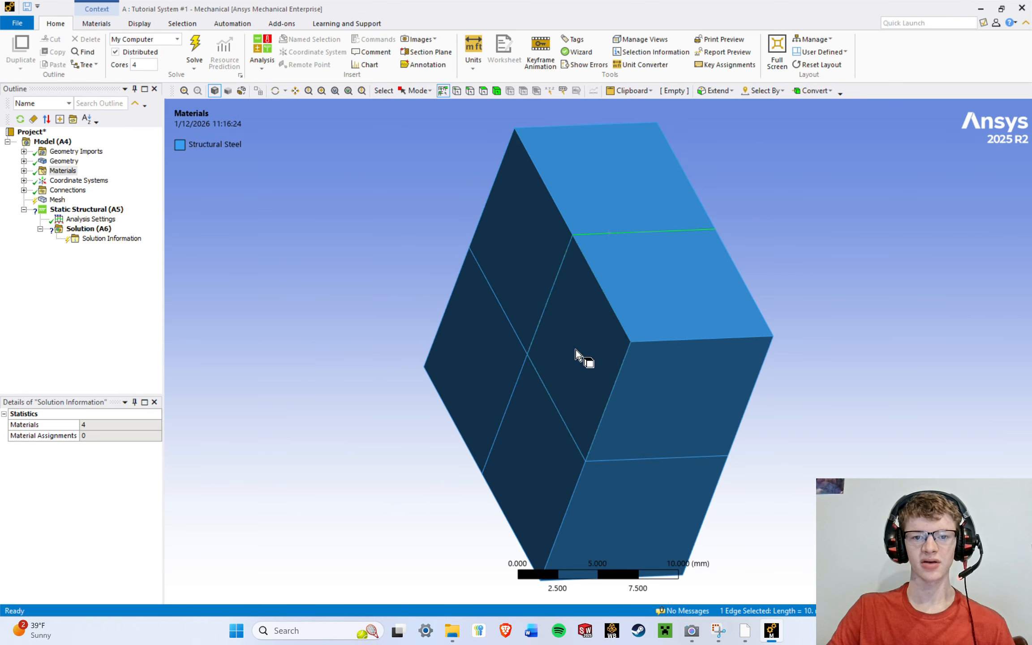
pyautogui.click(630, 342)
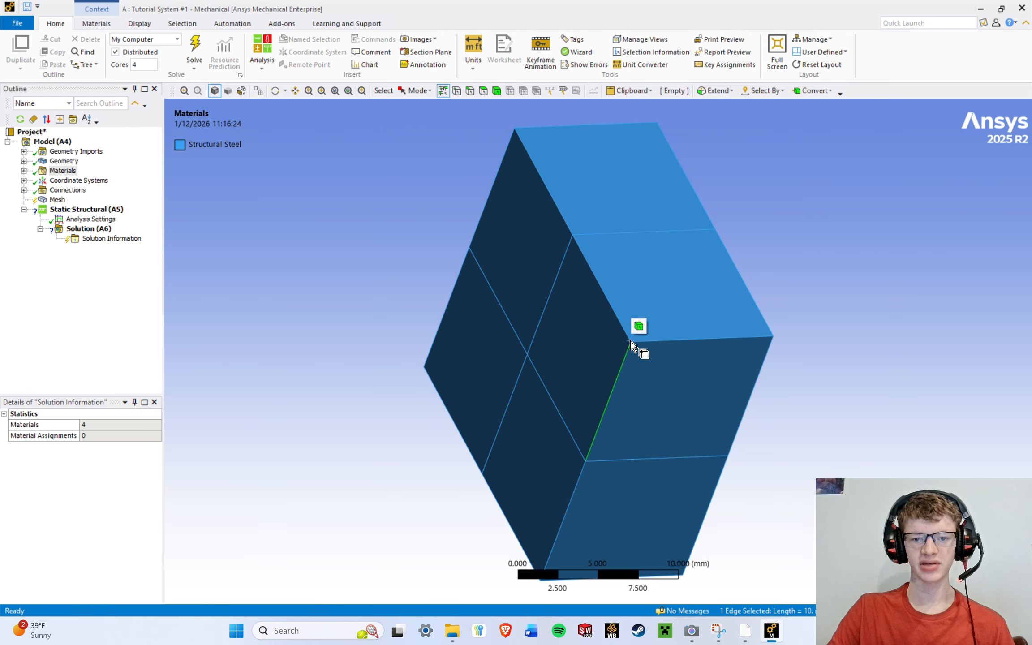
pyautogui.click(631, 344)
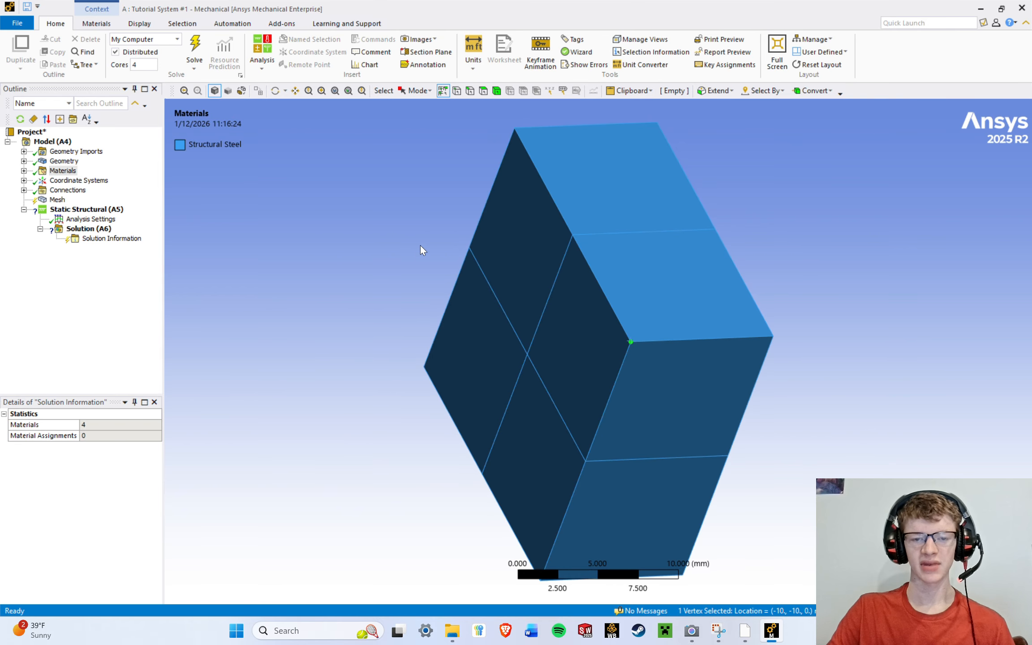
# Select the upper rear quarter of the block as a body, and switch the selection to the upper front body.
pyautogui.click(627, 199)
pyautogui.click(627, 199)
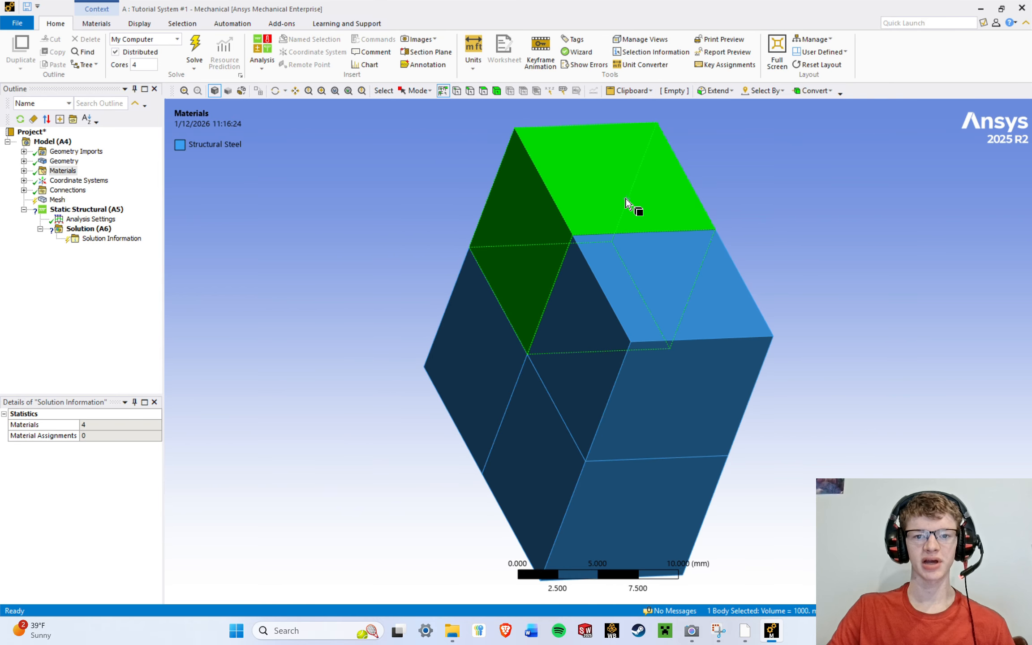
pyautogui.click(596, 361)
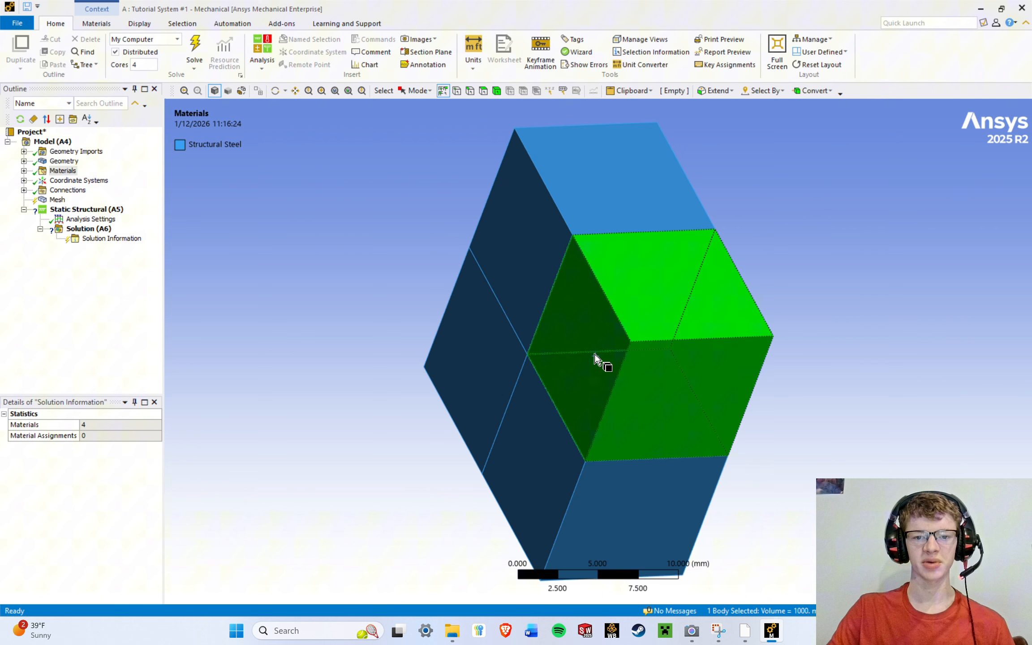
# Select the block's lower front, lower rear and upper rear bodies one after another, and clear the selection.
pyautogui.click(542, 421)
pyautogui.click(468, 345)
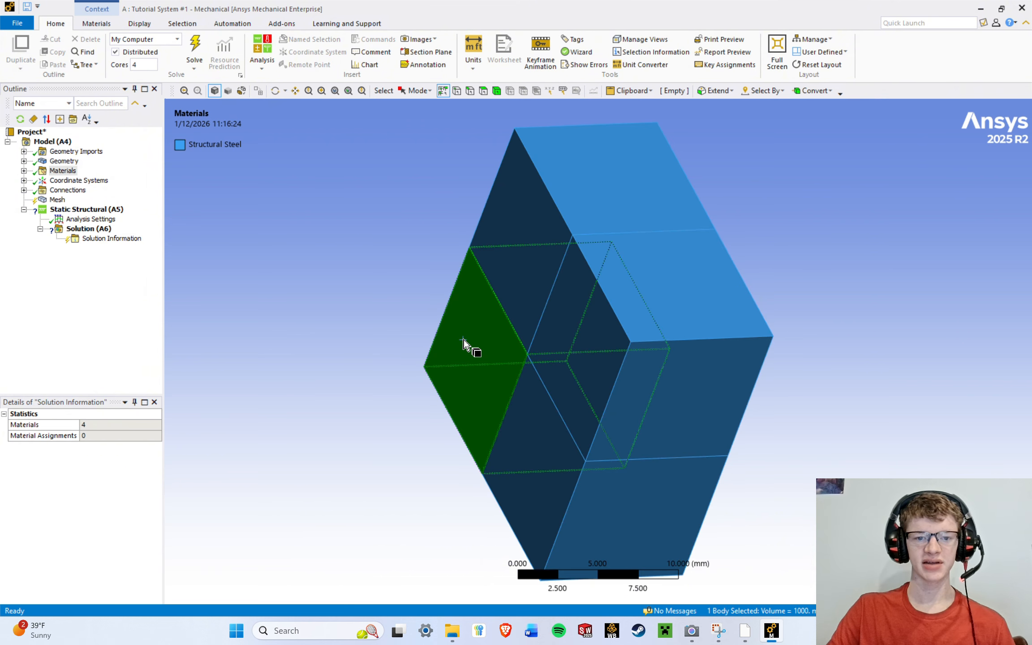
pyautogui.click(507, 312)
pyautogui.click(505, 321)
pyautogui.click(511, 318)
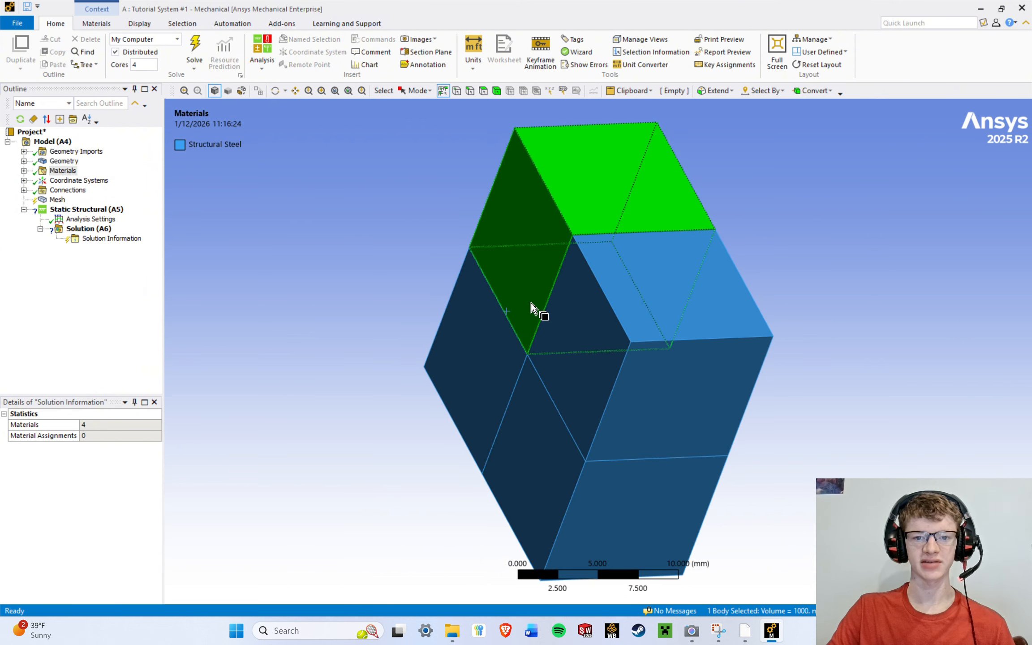
pyautogui.click(827, 249)
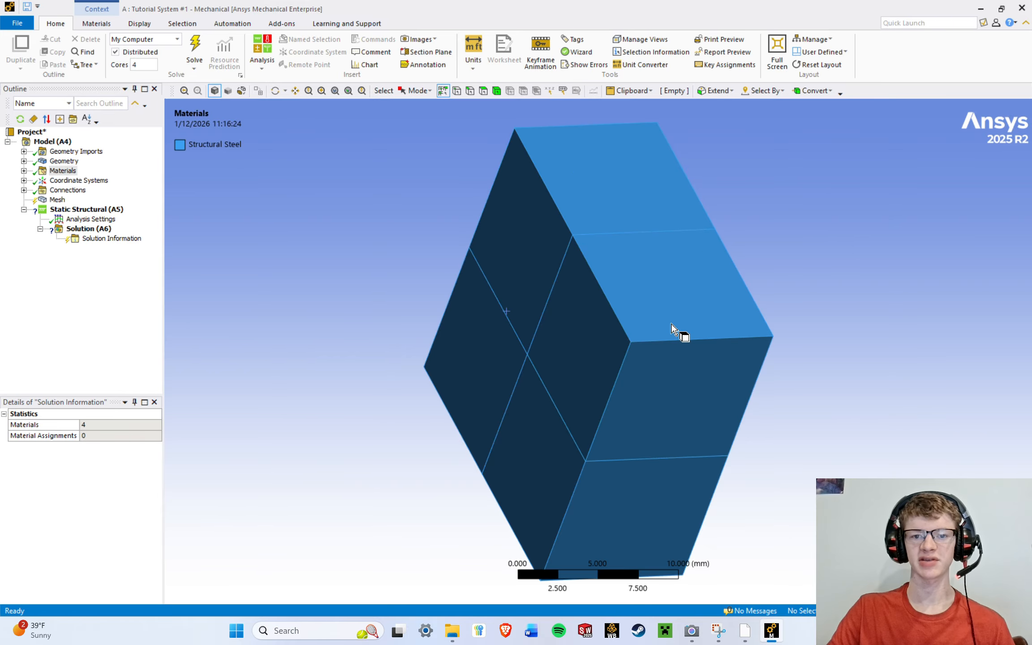
# Select faces on the block's top, dark side and front one at a time, sweep-select all eight visible faces, and clear the selection.
pyautogui.click(682, 291)
pyautogui.click(594, 329)
pyautogui.click(638, 379)
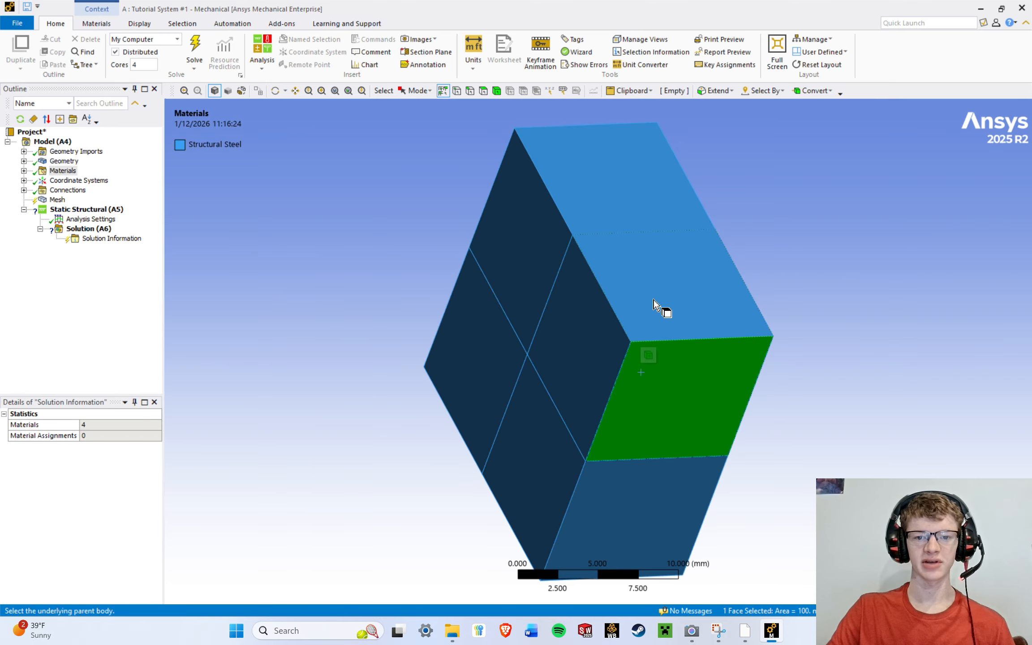
pyautogui.click(622, 159)
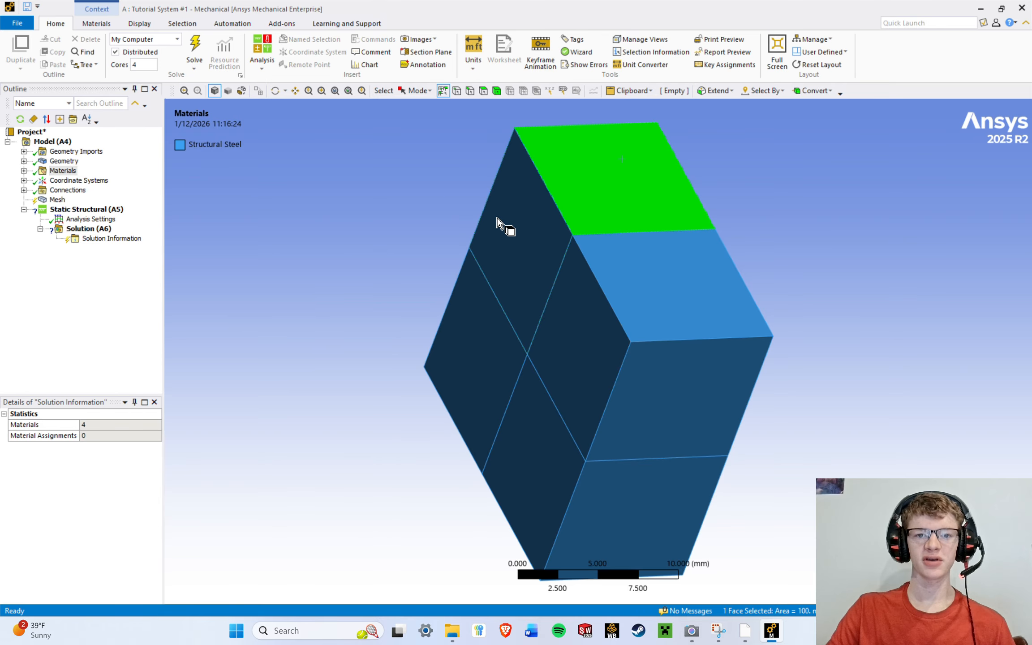
pyautogui.click(518, 219)
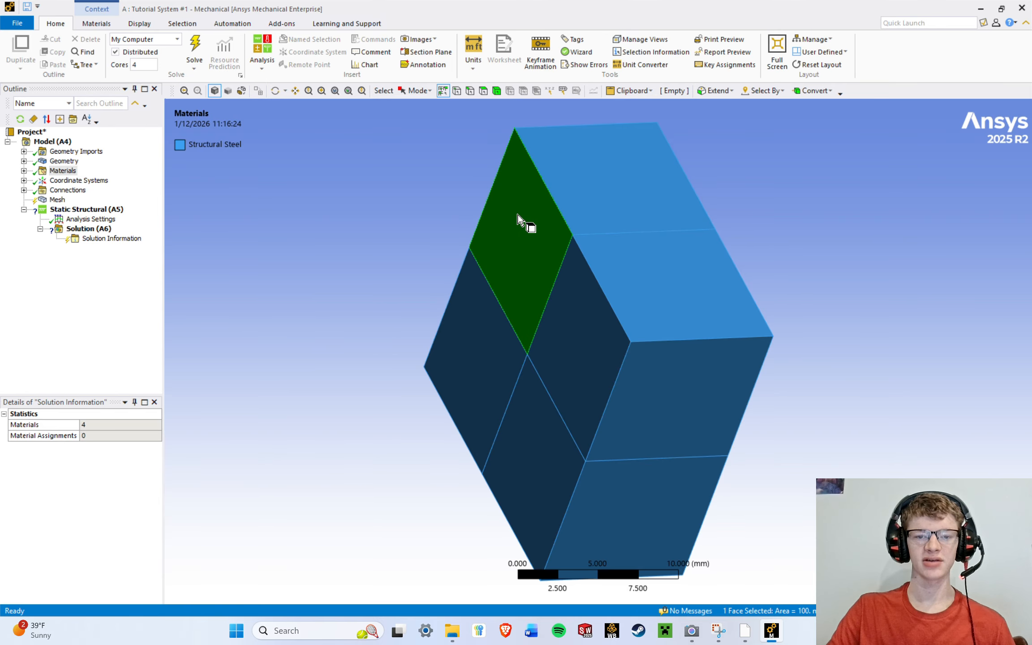
pyautogui.moveTo(534, 201)
pyautogui.mouseDown()
pyautogui.moveTo(575, 175)
pyautogui.moveTo(642, 269)
pyautogui.moveTo(634, 354)
pyautogui.moveTo(564, 485)
pyautogui.moveTo(464, 357)
pyautogui.moveTo(574, 373)
pyautogui.moveTo(531, 316)
pyautogui.mouseUp()
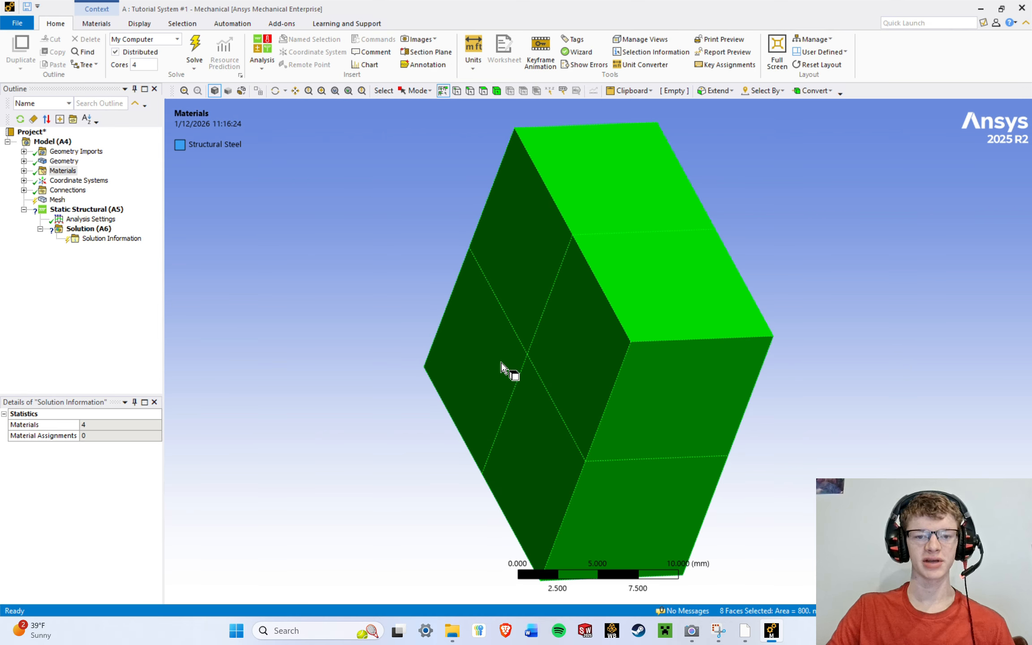
pyautogui.click(744, 211)
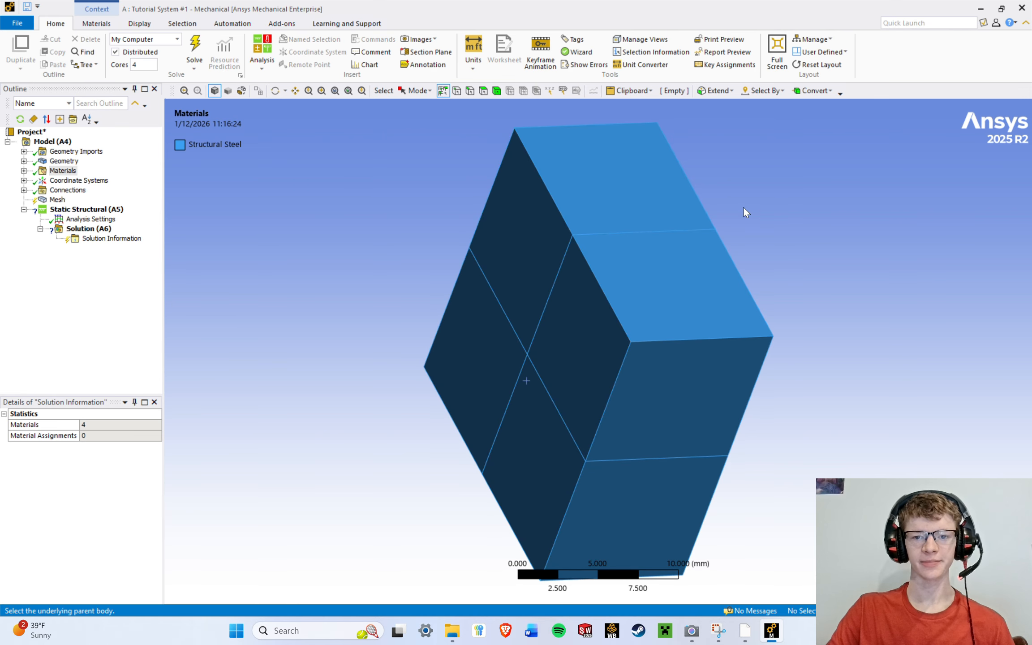
# Multi-select five edges around the upper front body, starting with the edge dividing the top faces, and clear the selection.
pyautogui.click(656, 230)
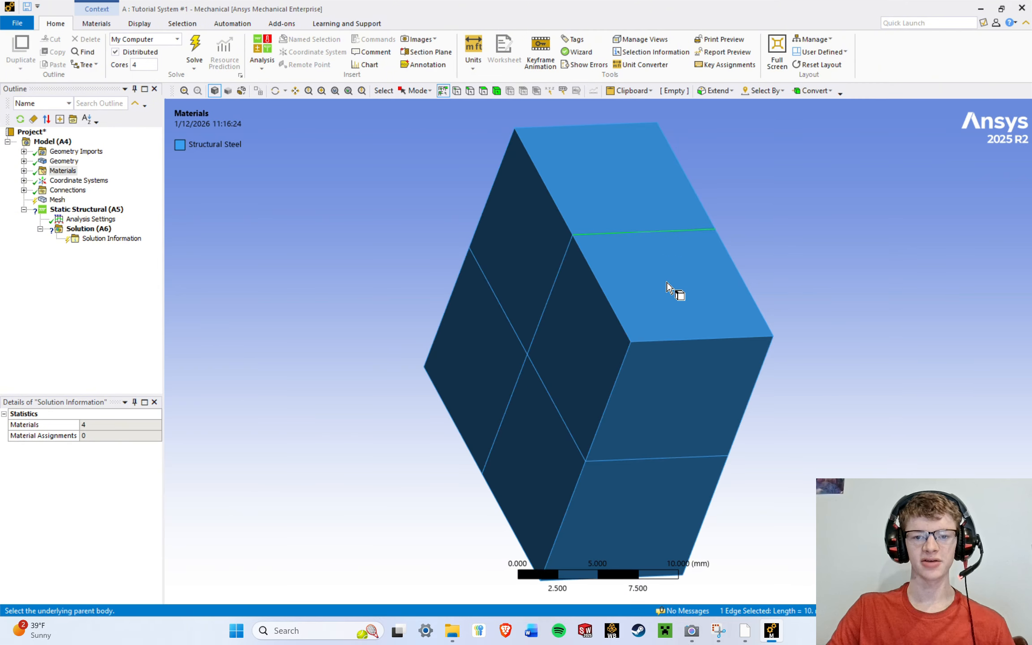
pyautogui.keyDown('ctrl'); pyautogui.click(672, 340); pyautogui.keyUp('ctrl')
pyautogui.keyDown('ctrl'); pyautogui.click(594, 441); pyautogui.keyUp('ctrl')
pyautogui.keyDown('ctrl'); pyautogui.click(571, 442); pyautogui.keyUp('ctrl')
pyautogui.keyDown('ctrl'); pyautogui.click(632, 461); pyautogui.keyUp('ctrl')
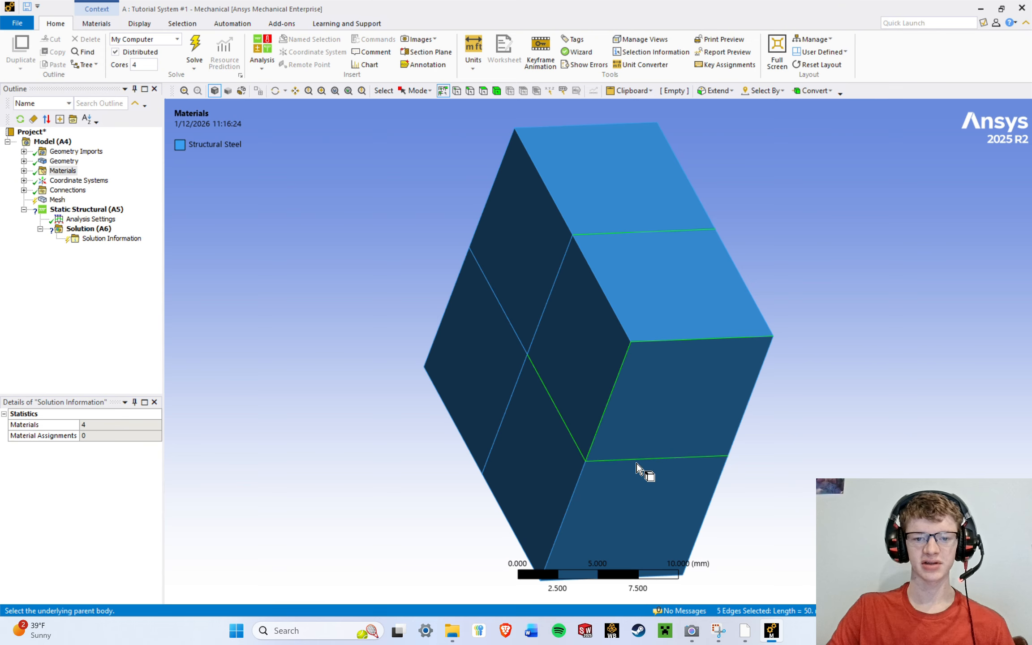
pyautogui.click(818, 213)
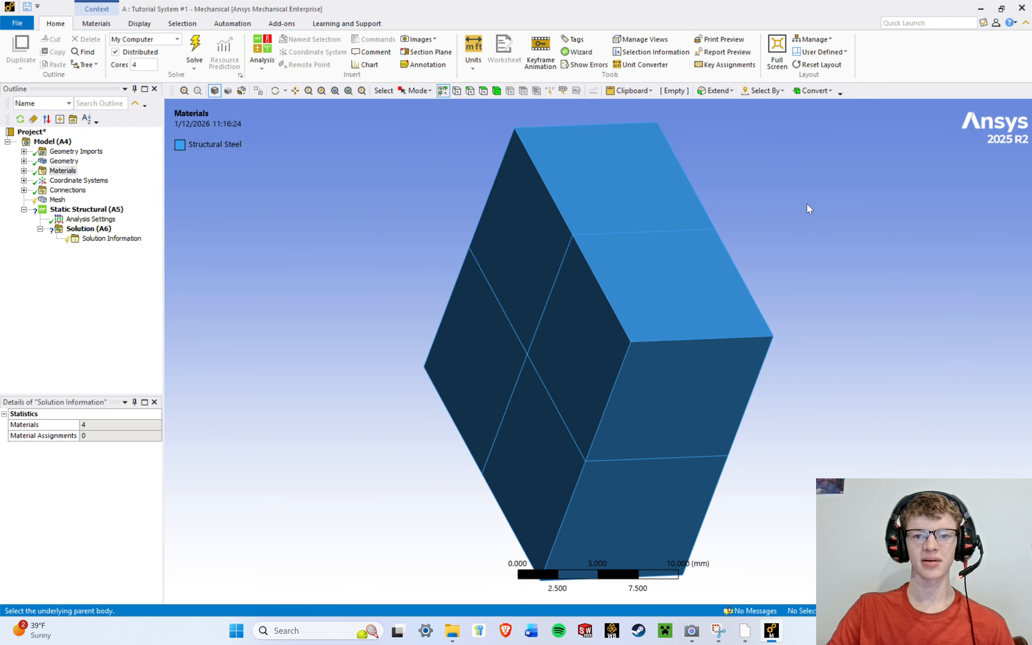
# Multi-select ten edges, covering the dividing edges on the top, front and dark side and the edges bordering the upper front body.
pyautogui.click(620, 232)
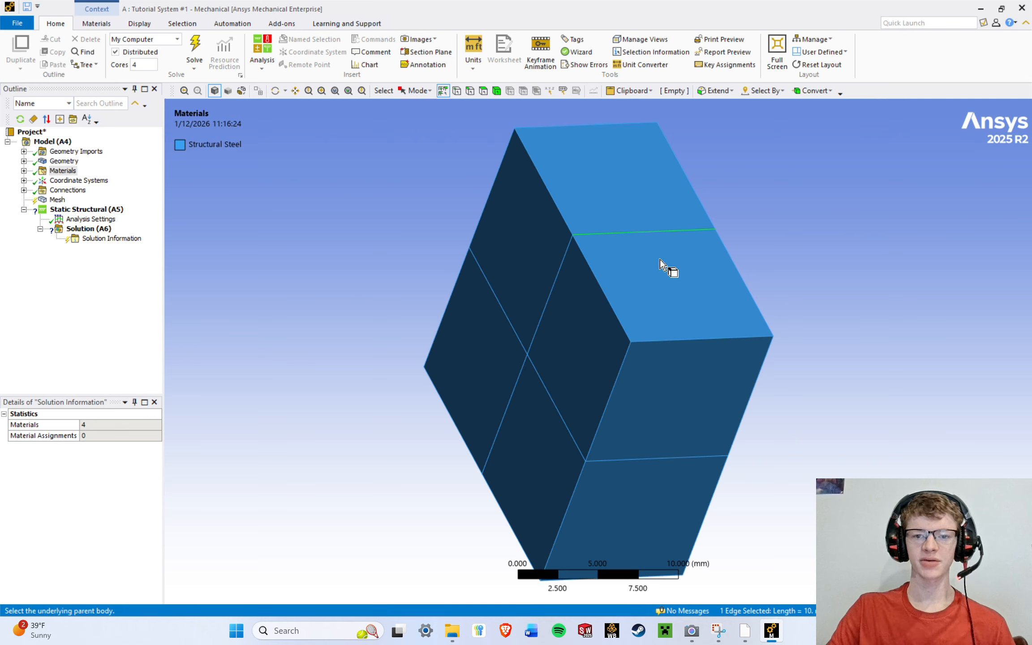
pyautogui.keyDown('ctrl'); pyautogui.click(672, 340); pyautogui.keyUp('ctrl')
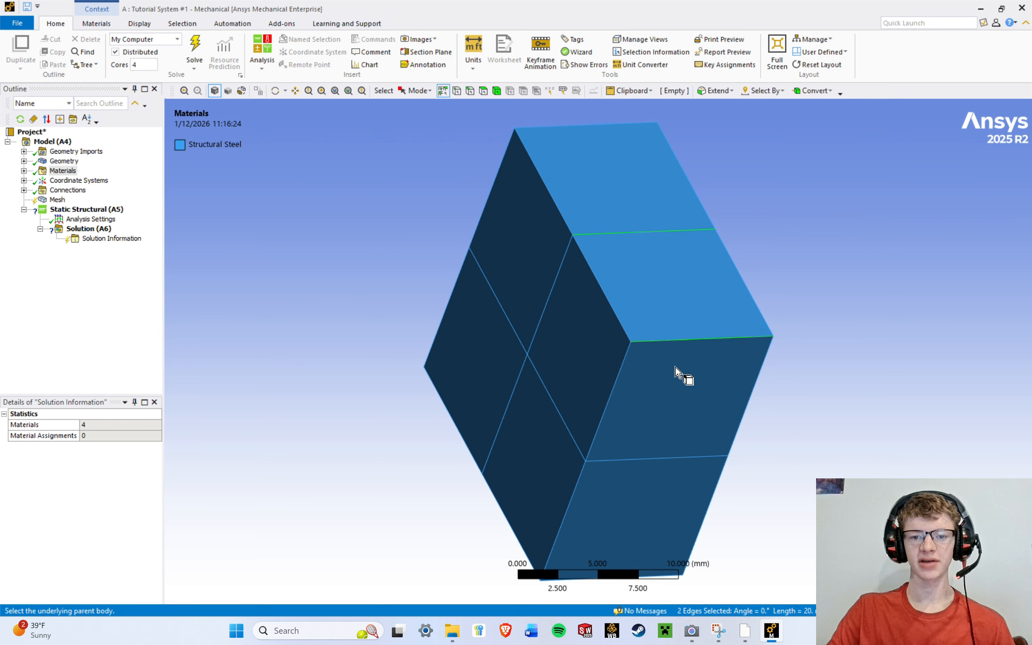
pyautogui.keyDown('ctrl'); pyautogui.click(662, 458); pyautogui.keyUp('ctrl')
pyautogui.keyDown('ctrl'); pyautogui.click(582, 470); pyautogui.keyUp('ctrl')
pyautogui.keyDown('ctrl'); pyautogui.click(564, 421); pyautogui.keyUp('ctrl')
pyautogui.keyDown('ctrl'); pyautogui.click(617, 379); pyautogui.keyUp('ctrl')
pyautogui.keyDown('ctrl'); pyautogui.click(612, 307); pyautogui.keyUp('ctrl')
pyautogui.keyDown('ctrl'); pyautogui.click(517, 337); pyautogui.keyUp('ctrl')
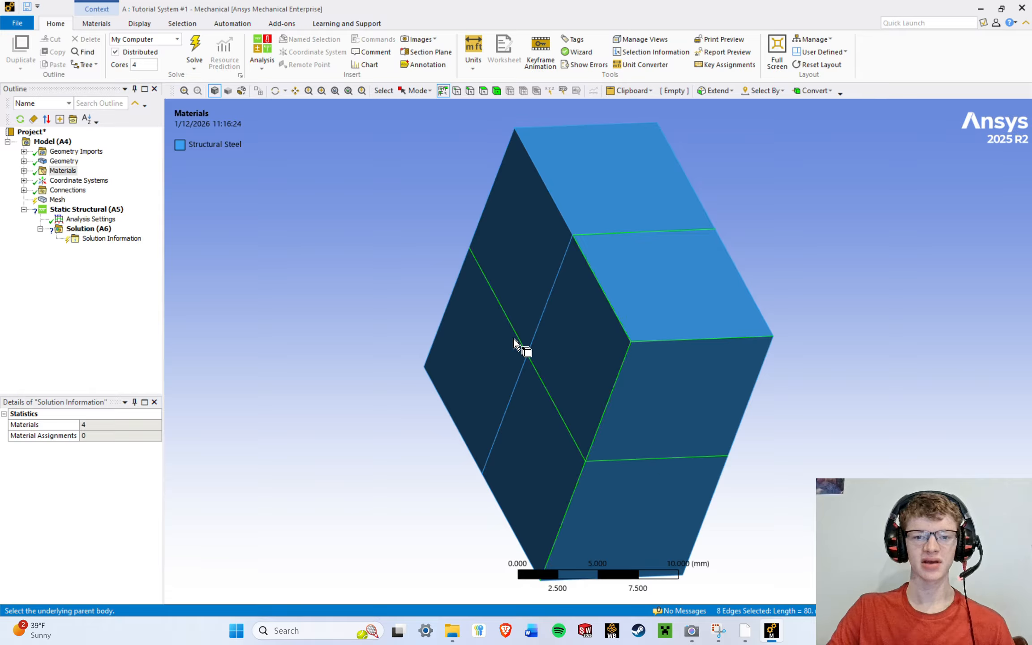
pyautogui.keyDown('ctrl'); pyautogui.click(552, 290); pyautogui.keyUp('ctrl')
pyautogui.keyDown('ctrl'); pyautogui.click(506, 409); pyautogui.keyUp('ctrl')
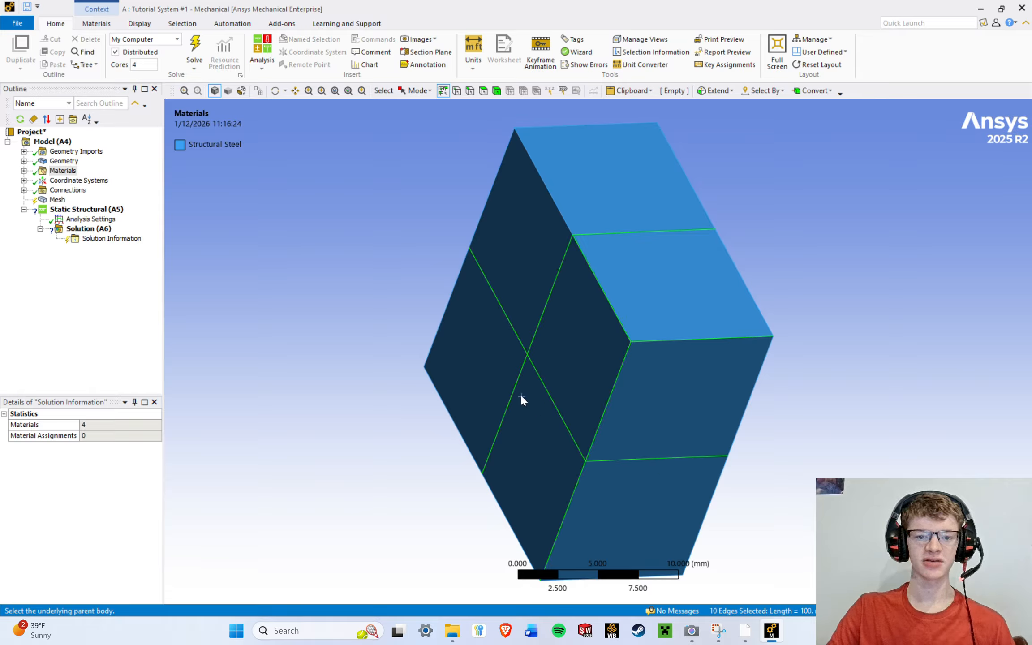
# Select the upper rear face on the dark side, multi-select five vertices of the upper front body, and clear the selection.
pyautogui.hotkey('ctrl', 'f')
pyautogui.click(547, 221)
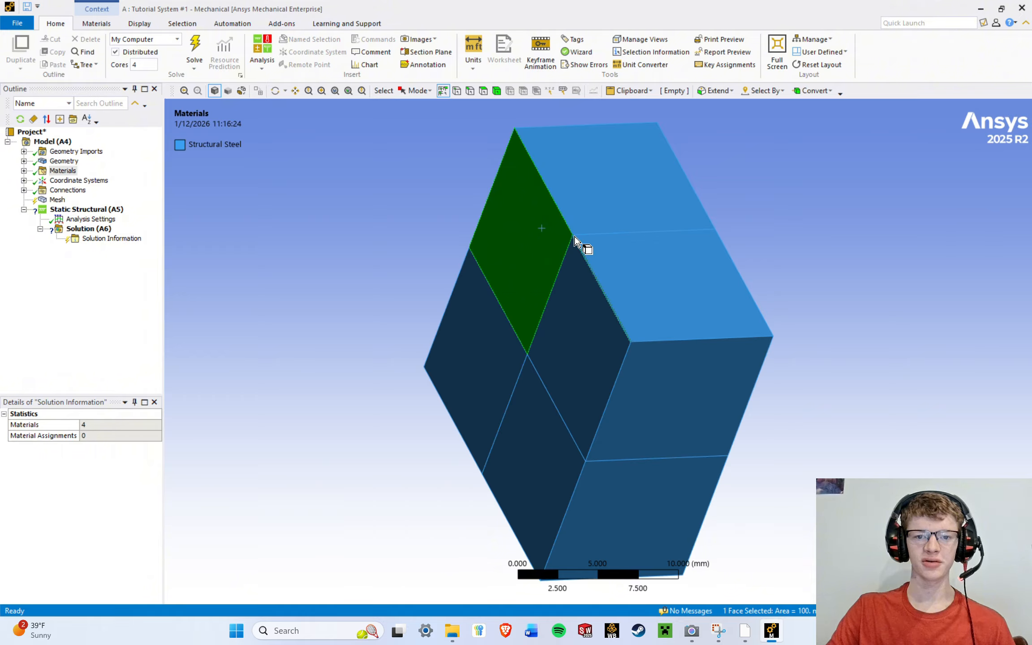
pyautogui.hotkey('ctrl', 'p')
pyautogui.click(631, 342)
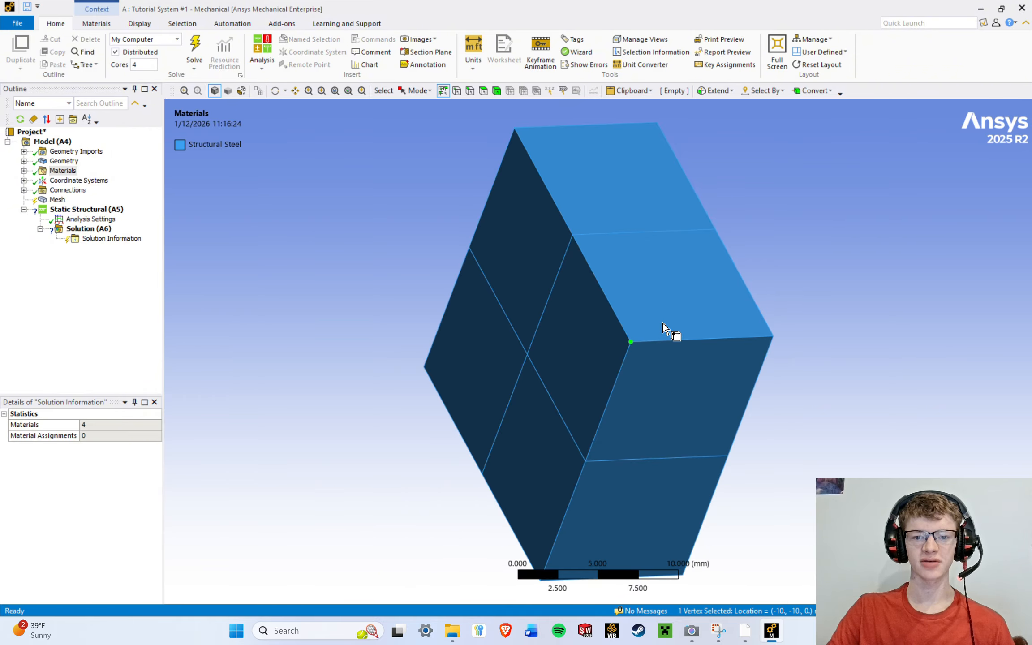
pyautogui.keyDown('ctrl'); pyautogui.click(772, 339); pyautogui.keyUp('ctrl')
pyautogui.keyDown('ctrl'); pyautogui.click(716, 231); pyautogui.keyUp('ctrl')
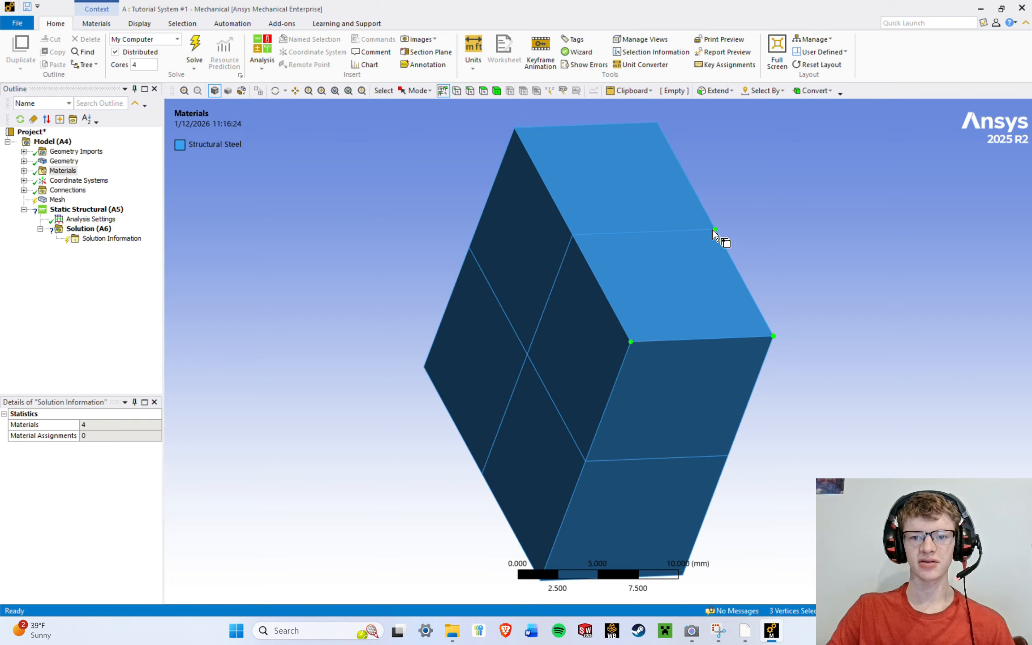
pyautogui.keyDown('ctrl'); pyautogui.click(574, 236); pyautogui.keyUp('ctrl')
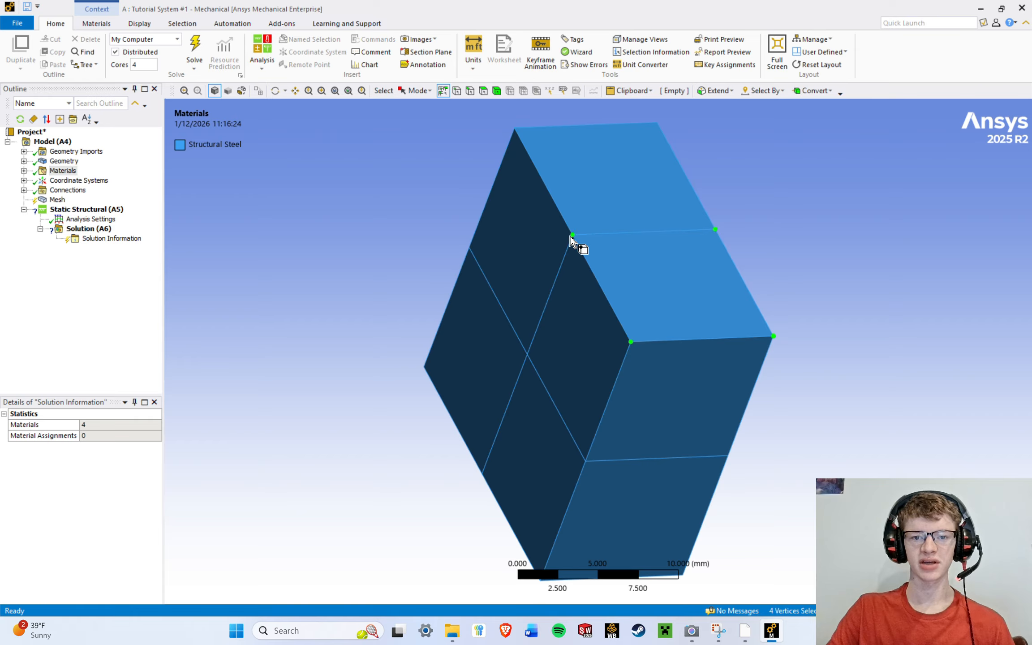
pyautogui.keyDown('ctrl'); pyautogui.click(528, 355); pyautogui.keyUp('ctrl')
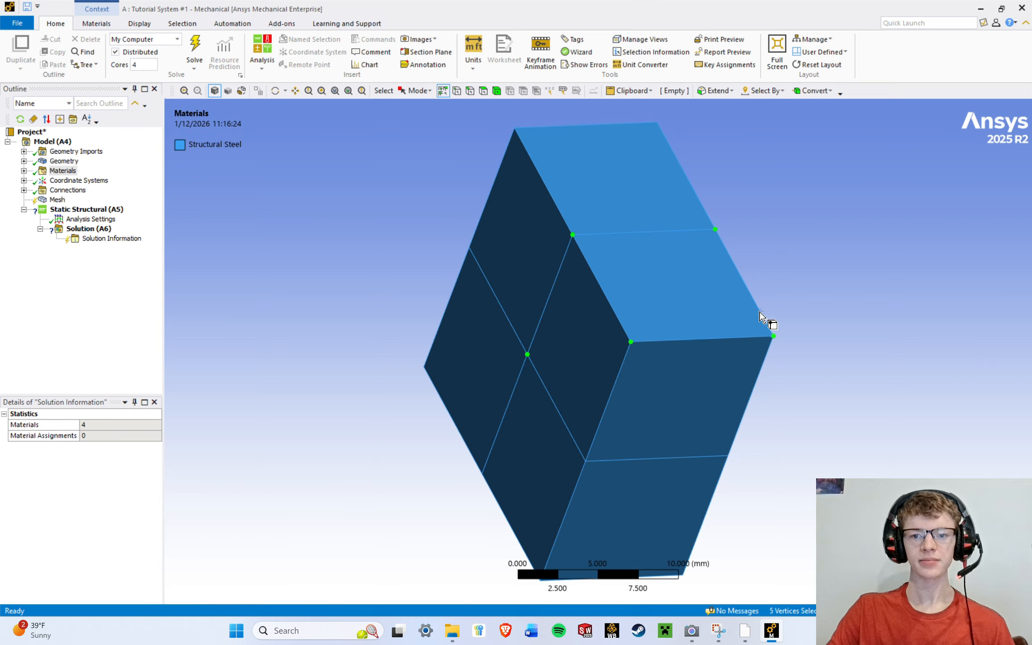
pyautogui.click(839, 251)
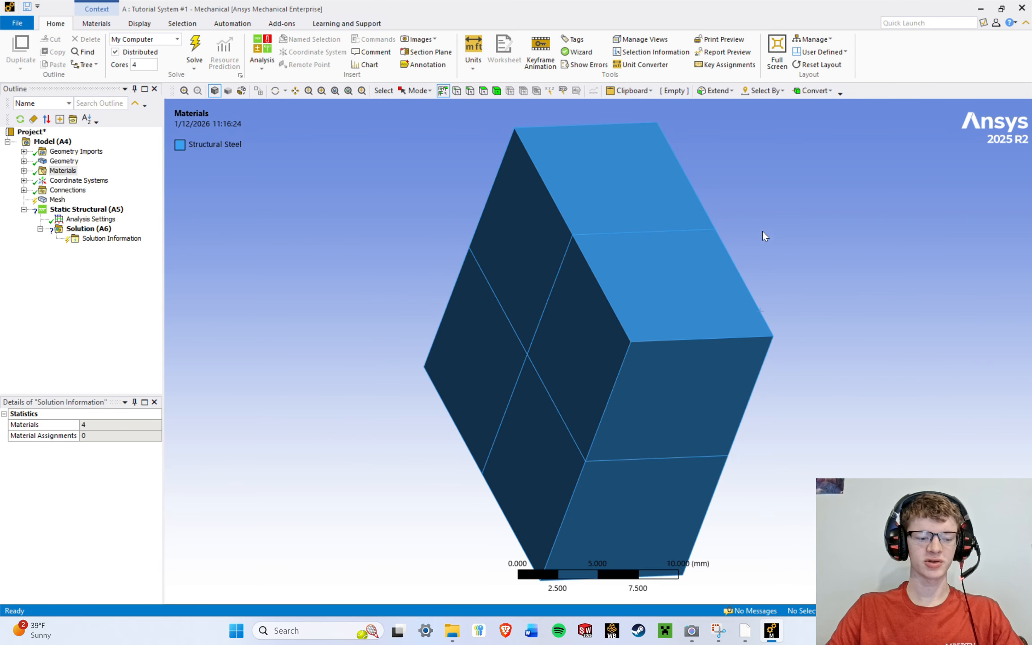
# Select the upper front body's top, dark-side and front faces one at a time, and clear the selection.
pyautogui.click(666, 246)
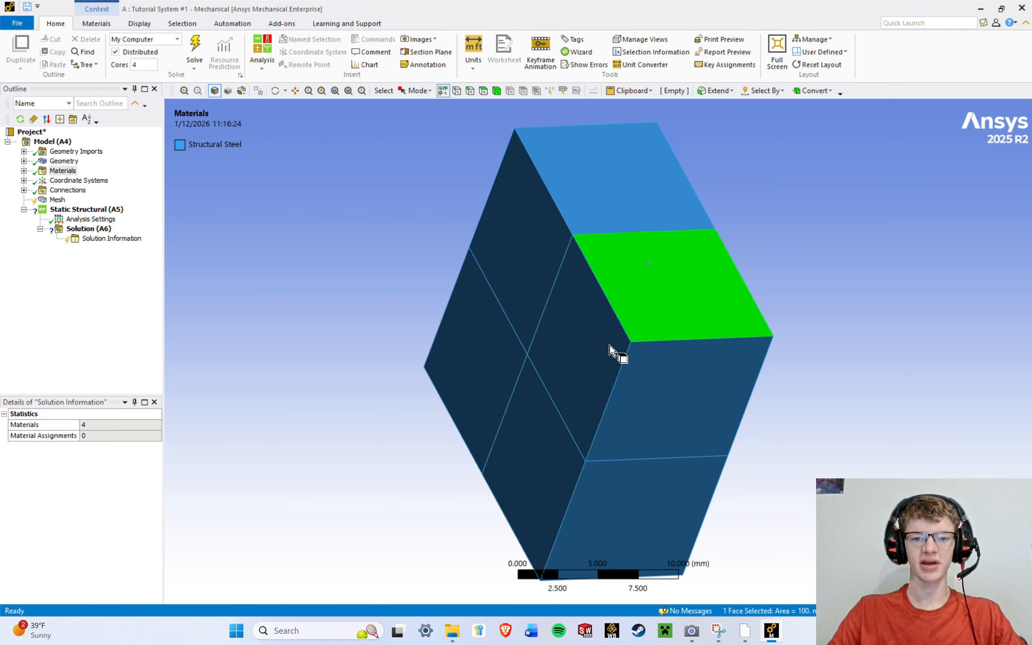
pyautogui.click(575, 333)
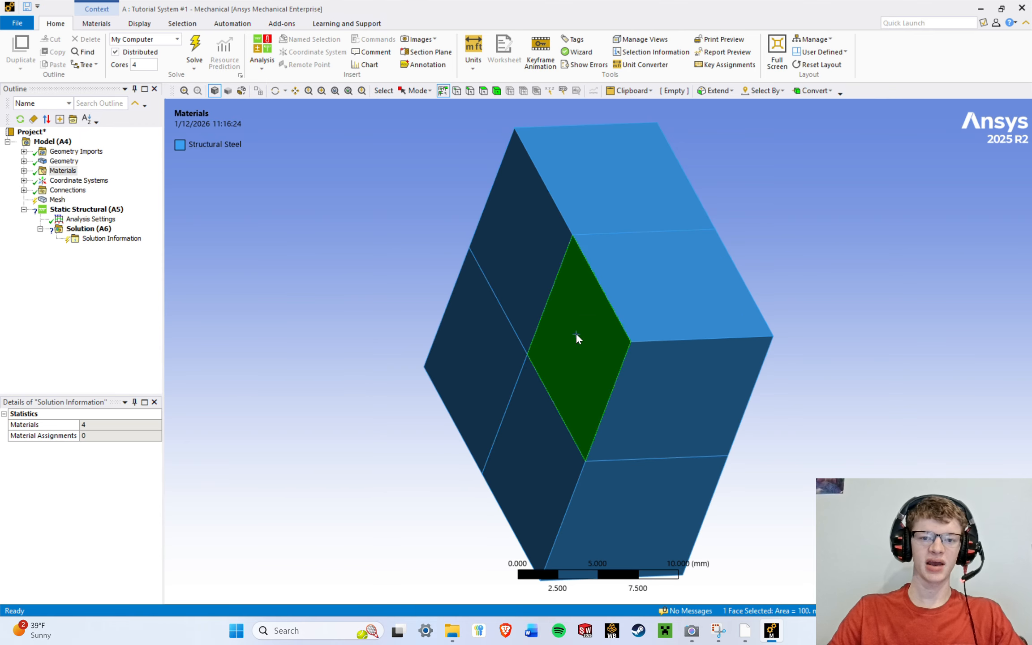
pyautogui.click(679, 287)
pyautogui.click(691, 390)
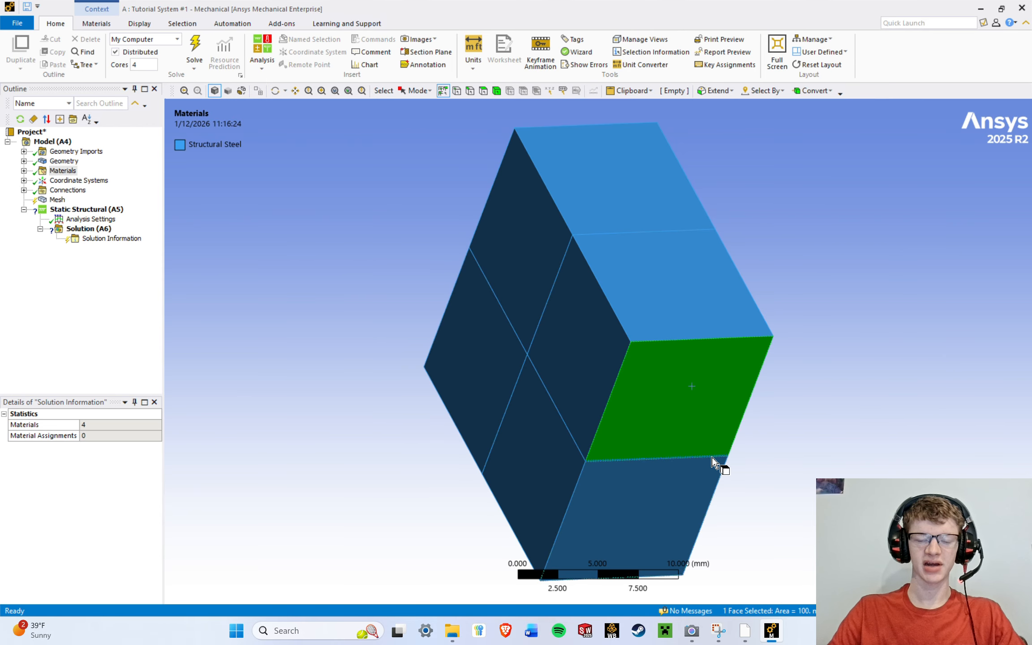
pyautogui.click(892, 241)
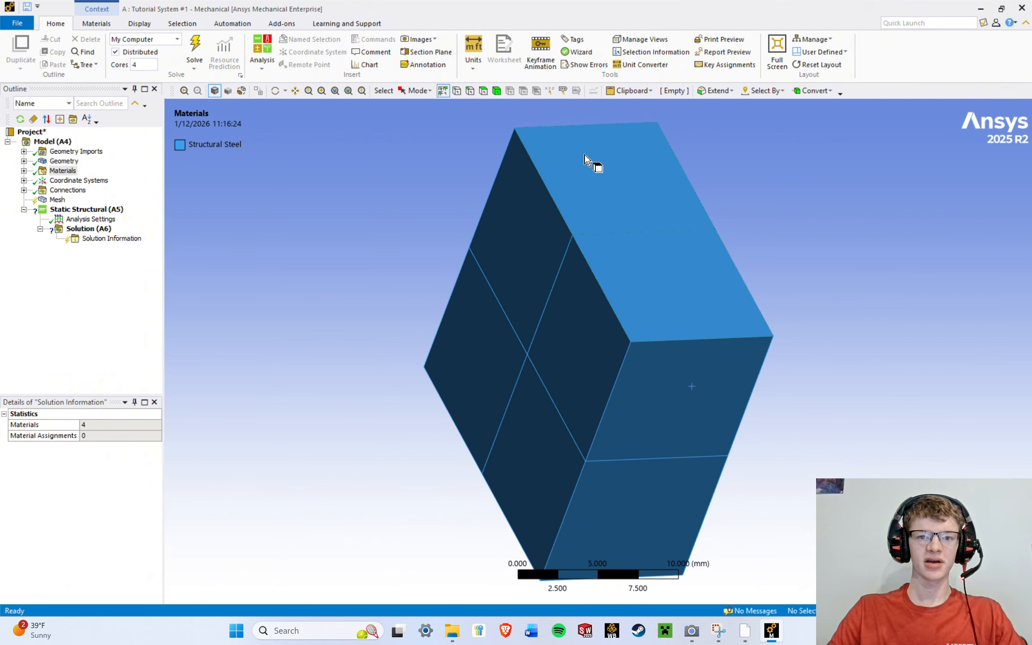
# Multi-select the rear top face with two diagonal dark-side faces, and replace that selection with both top faces.
pyautogui.click(608, 177)
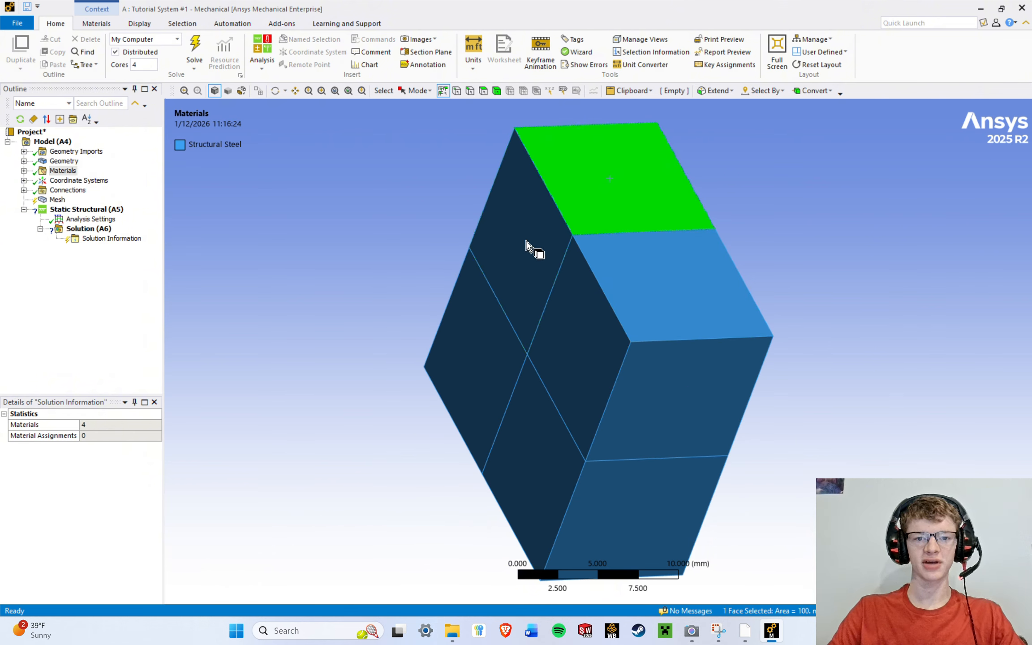
pyautogui.keyDown('ctrl'); pyautogui.click(523, 253); pyautogui.keyUp('ctrl')
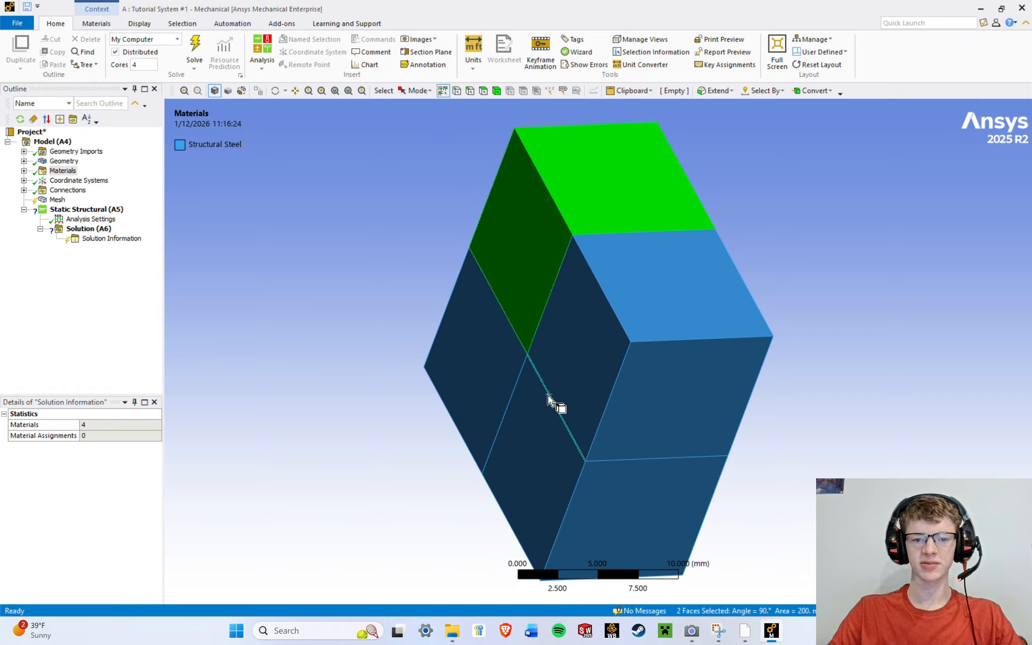
pyautogui.keyDown('ctrl'); pyautogui.click(561, 420); pyautogui.keyUp('ctrl')
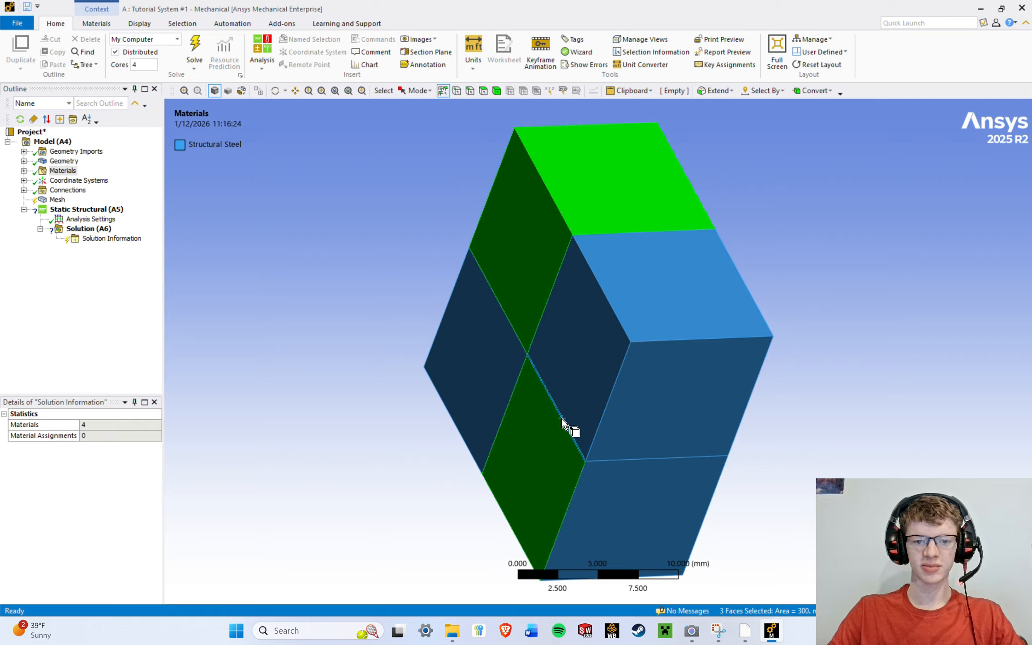
pyautogui.click(617, 172)
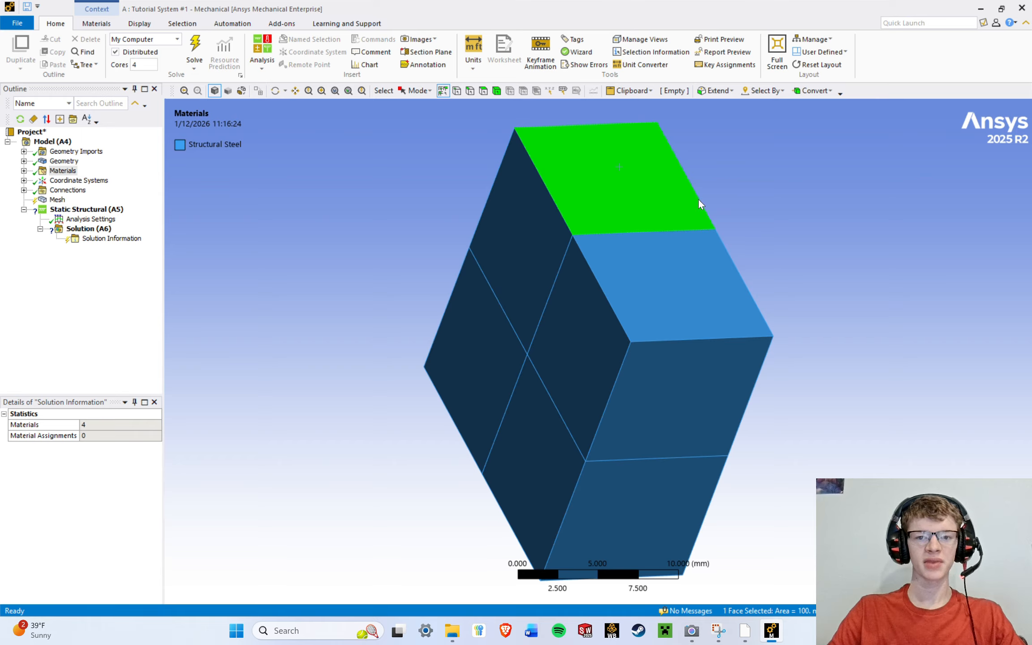
pyautogui.keyDown('ctrl'); pyautogui.click(654, 282); pyautogui.keyUp('ctrl')
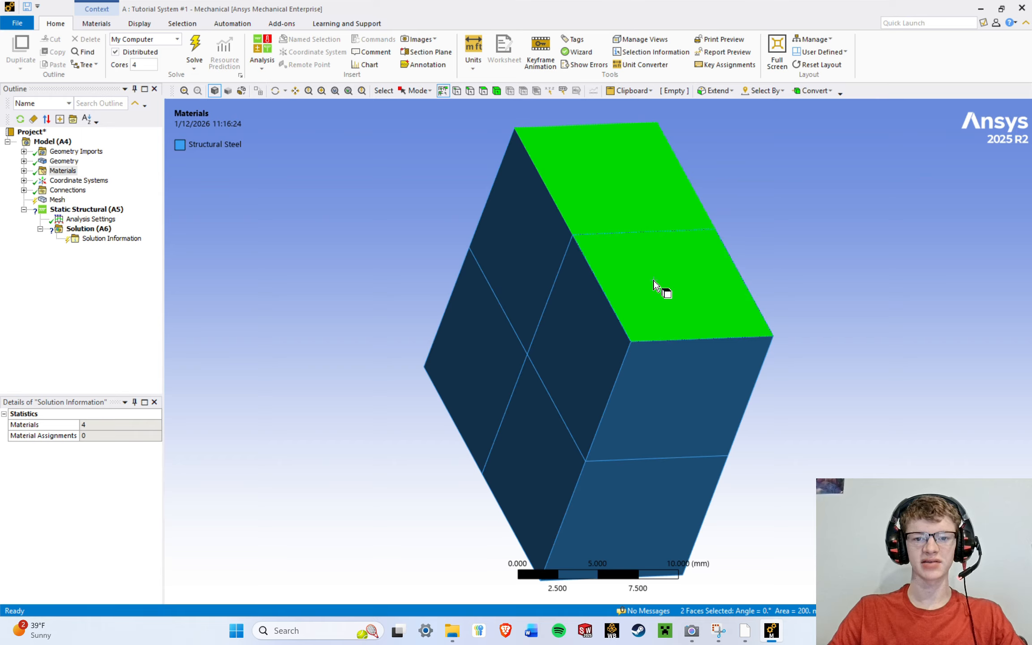
# Multi-select all eight visible faces on the block's top, dark side and front individually, and clear the selection.
pyautogui.click(619, 180)
pyautogui.click(668, 291)
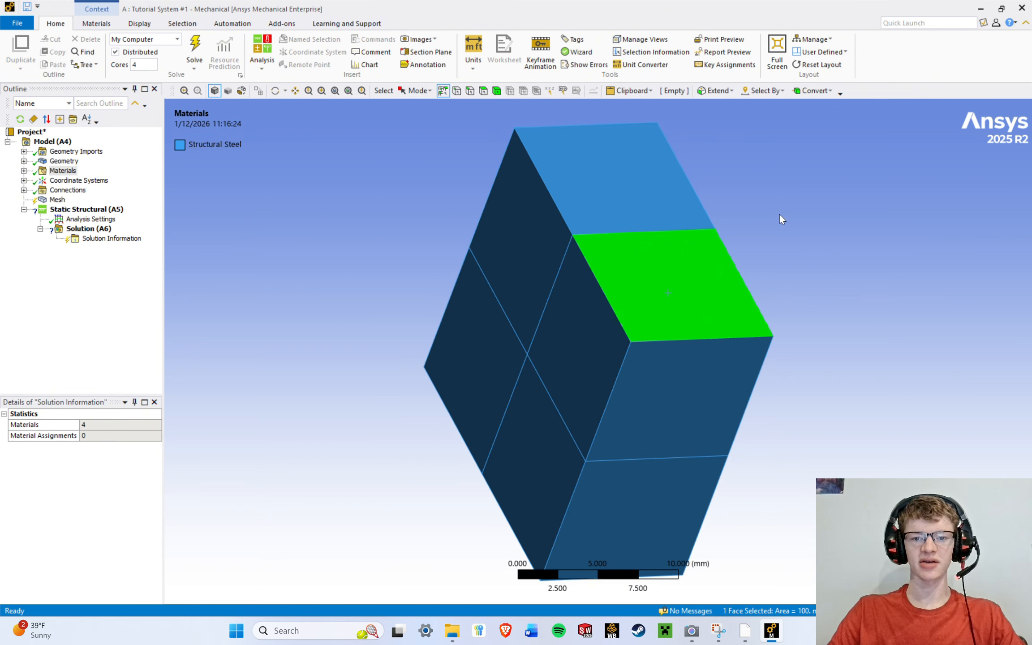
pyautogui.keyDown('ctrl'); pyautogui.click(631, 163); pyautogui.keyUp('ctrl')
pyautogui.keyDown('ctrl'); pyautogui.click(512, 267); pyautogui.keyUp('ctrl')
pyautogui.keyDown('ctrl'); pyautogui.click(582, 339); pyautogui.keyUp('ctrl')
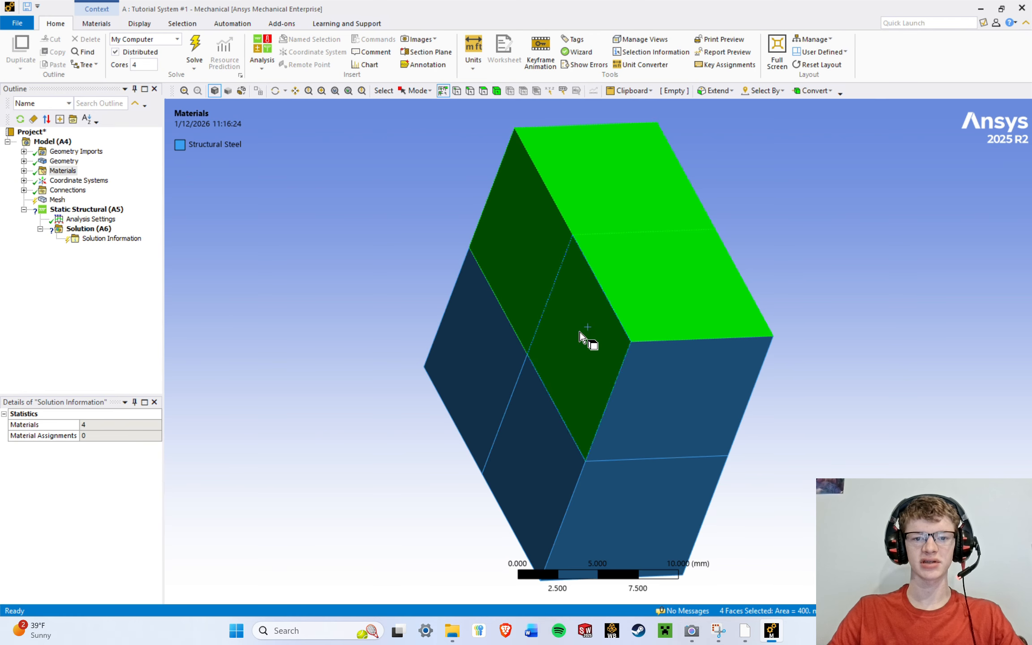
pyautogui.keyDown('ctrl'); pyautogui.click(476, 355); pyautogui.keyUp('ctrl')
pyautogui.keyDown('ctrl'); pyautogui.click(520, 448); pyautogui.keyUp('ctrl')
pyautogui.keyDown('ctrl'); pyautogui.click(592, 486); pyautogui.keyUp('ctrl')
pyautogui.keyDown('ctrl'); pyautogui.click(654, 379); pyautogui.keyUp('ctrl')
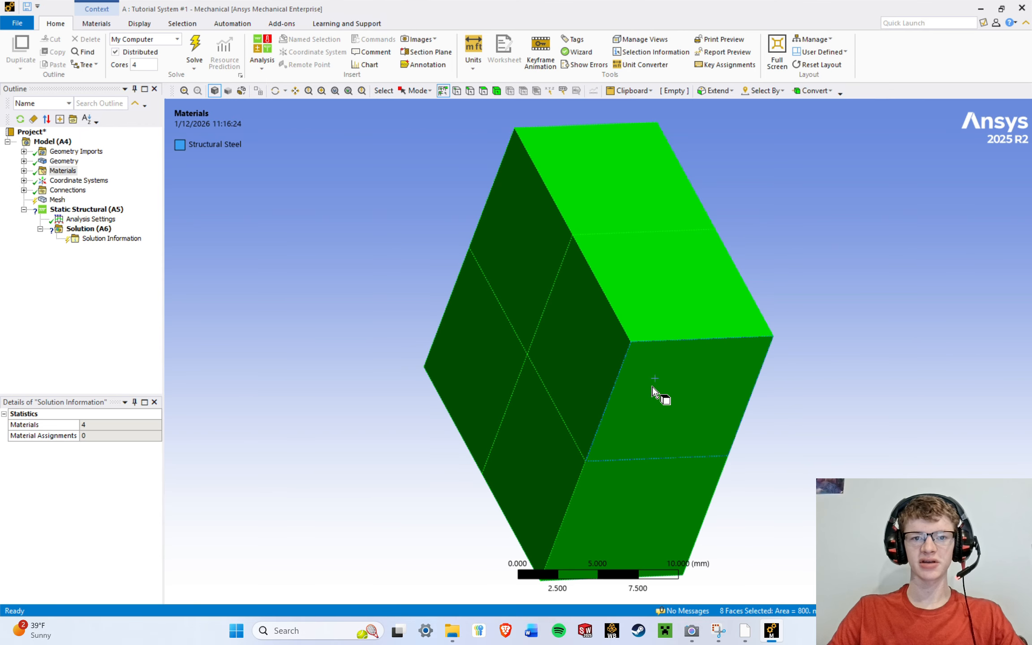
pyautogui.click(812, 231)
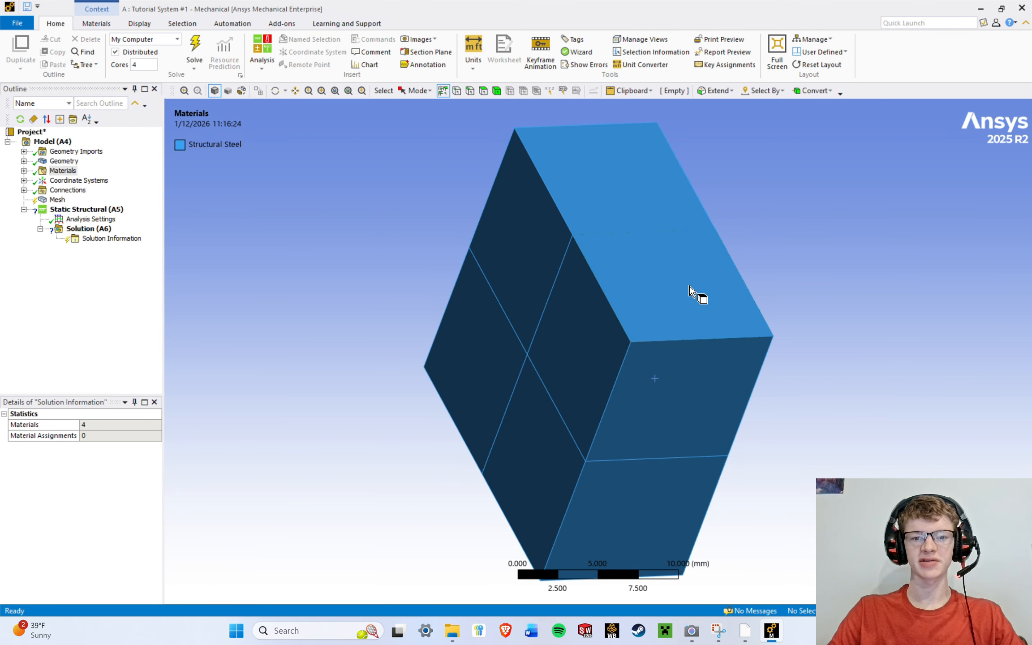
# Multi-select the edge dividing the top faces and two dividing edges on the dark side, and clear the selection.
pyautogui.click(612, 232)
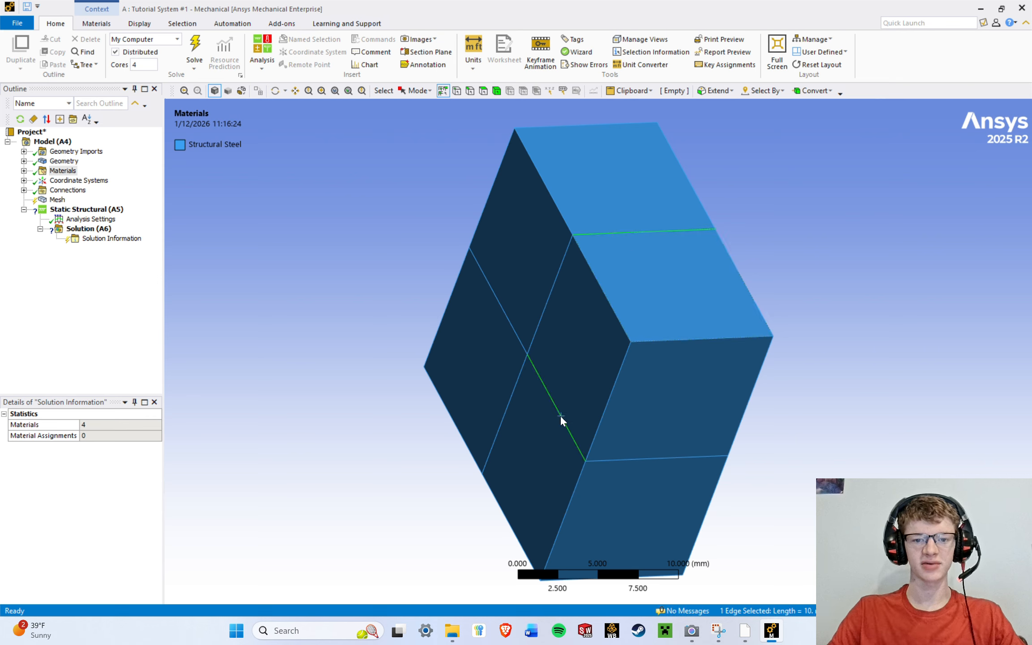
pyautogui.keyDown('ctrl'); pyautogui.click(538, 324); pyautogui.keyUp('ctrl')
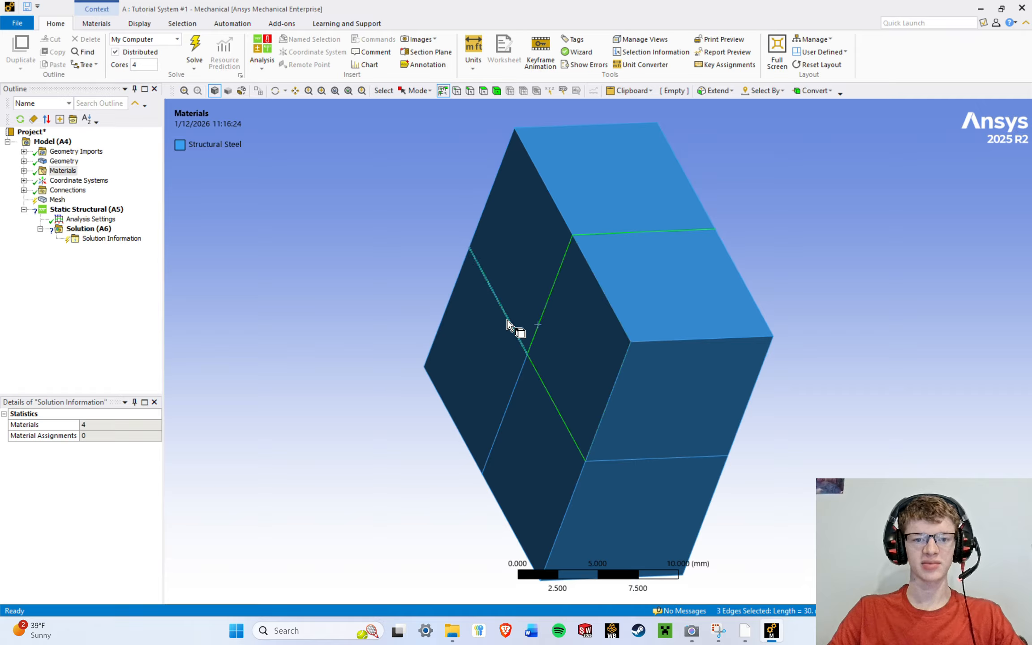
pyautogui.click(396, 219)
# Select the rear top face and its parent body, switch to the upper front body, and clear the selection.
pyautogui.click(608, 178)
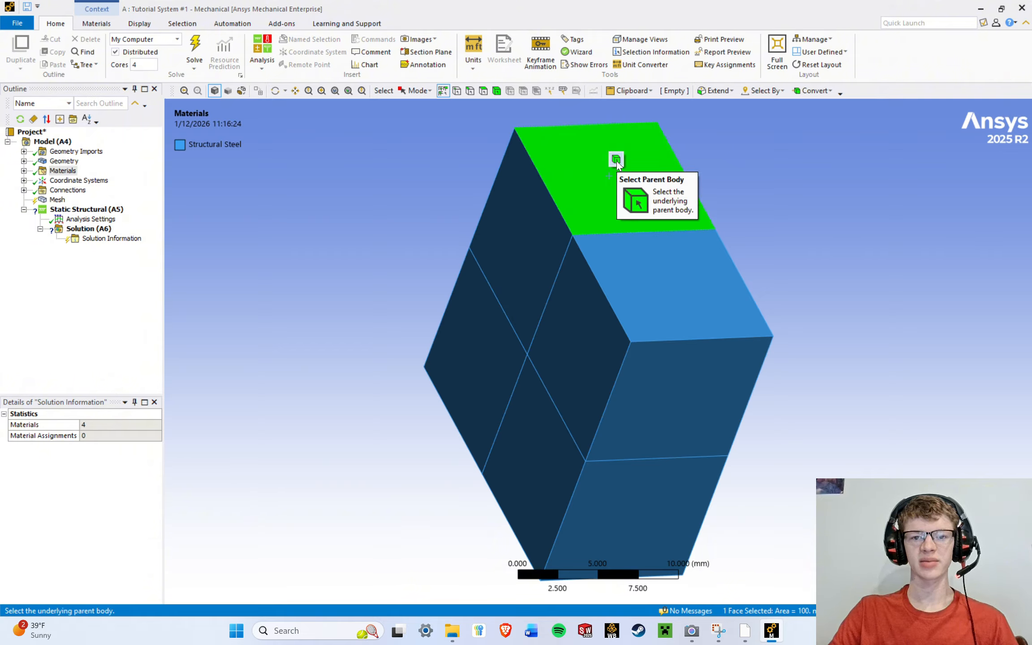
pyautogui.click(616, 160)
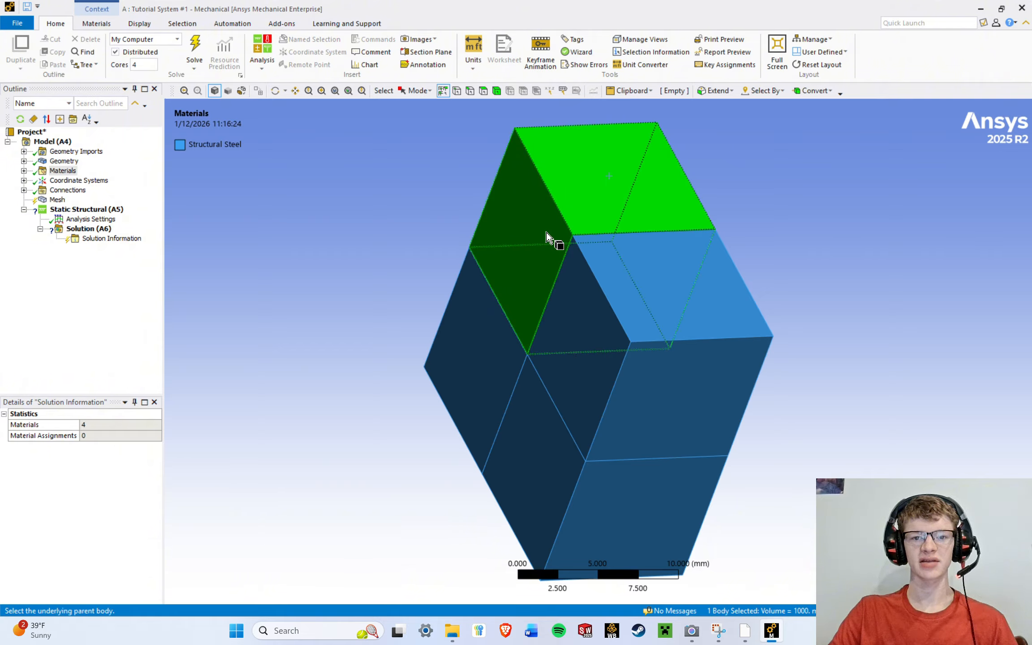
pyautogui.click(588, 361)
pyautogui.click(773, 183)
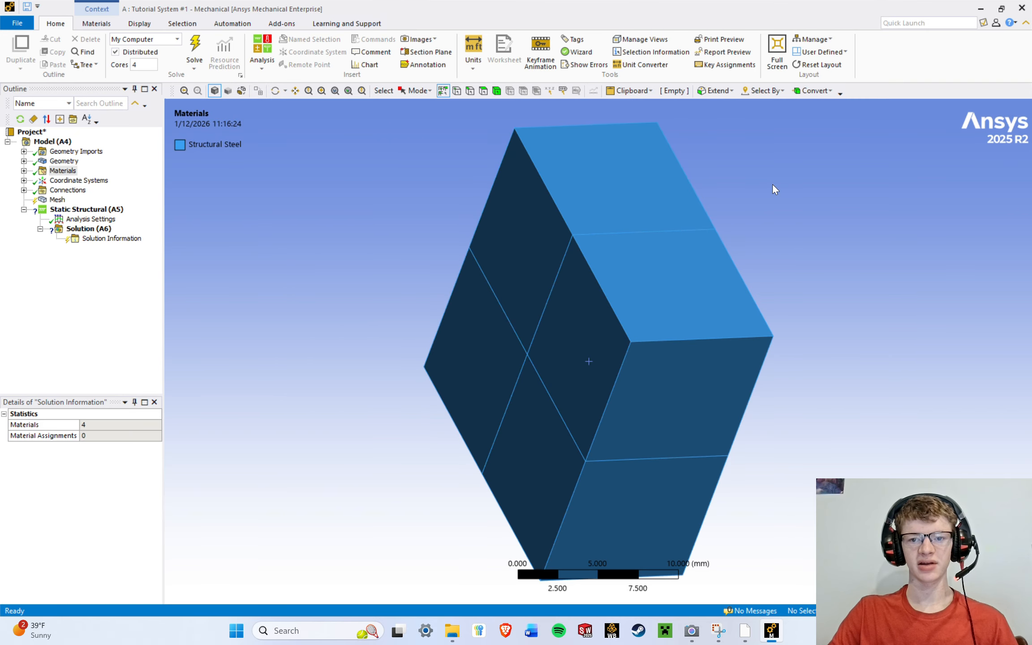
# Extend a picked front edge to its parent body, select other blocks of the model one at a time, and clear the selection.
pyautogui.click(602, 294)
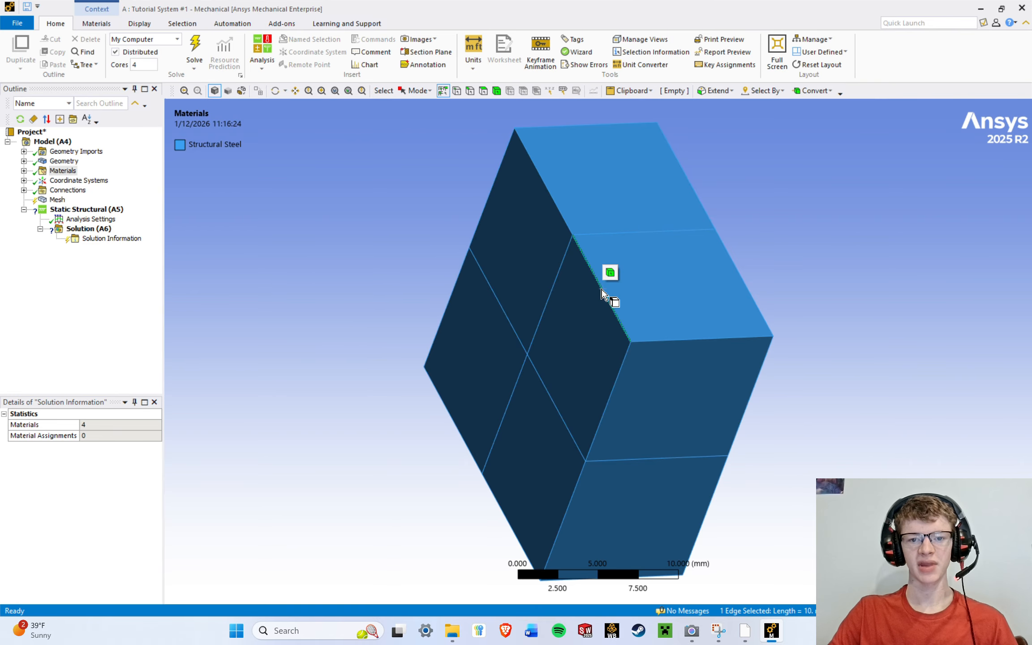
pyautogui.click(611, 273)
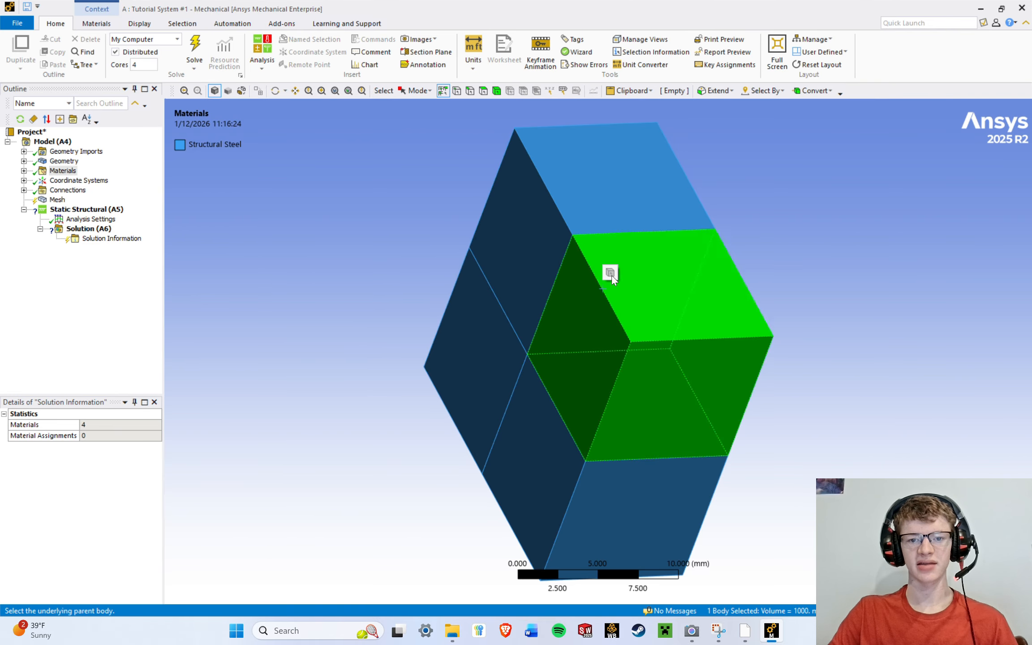
pyautogui.click(629, 211)
pyautogui.click(498, 343)
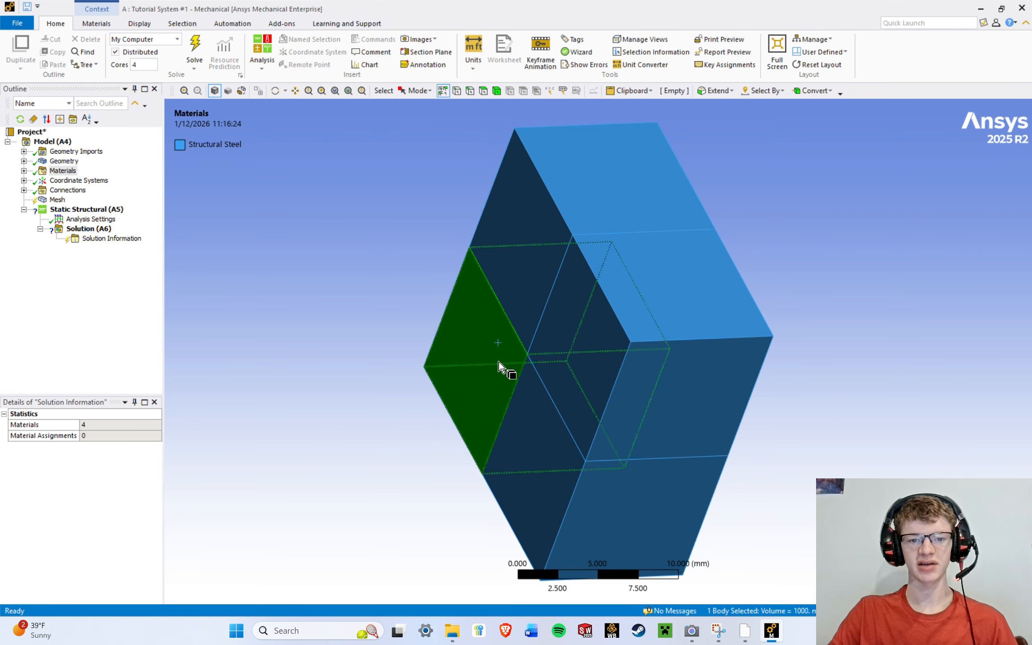
pyautogui.click(529, 409)
pyautogui.click(856, 177)
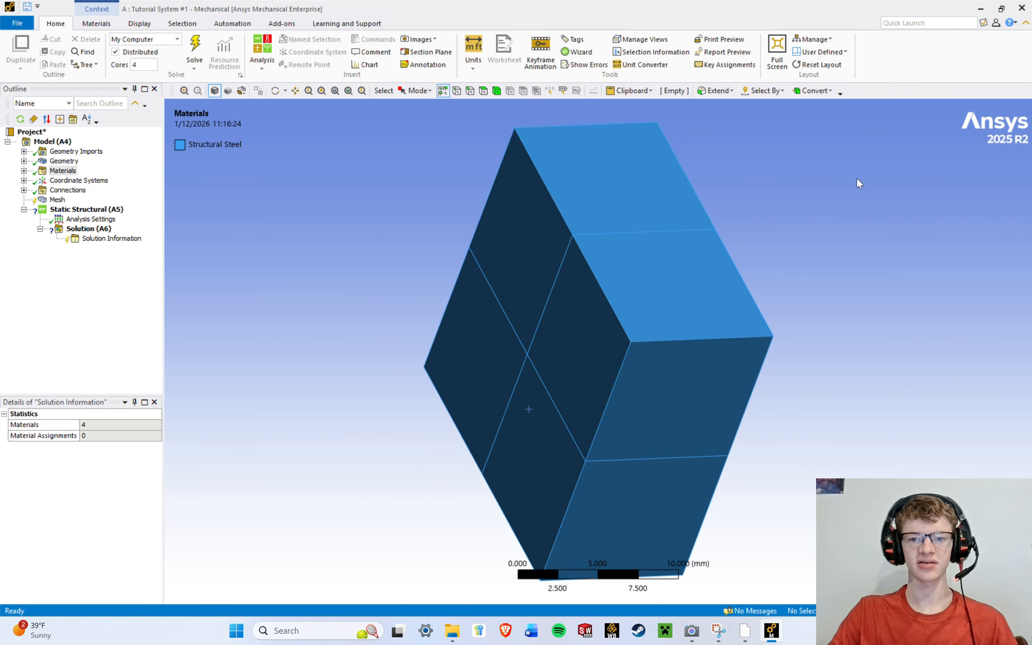
# Select the uppermost block as a whole body and deselect it.
pyautogui.click(580, 189)
pyautogui.doubleClick(583, 196)
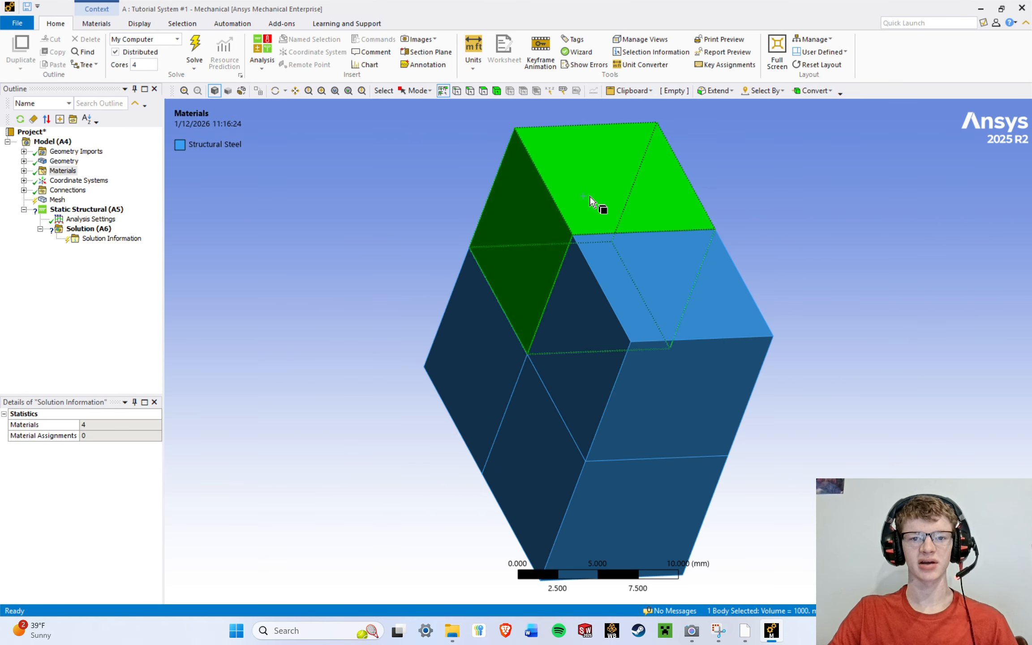
pyautogui.click(816, 195)
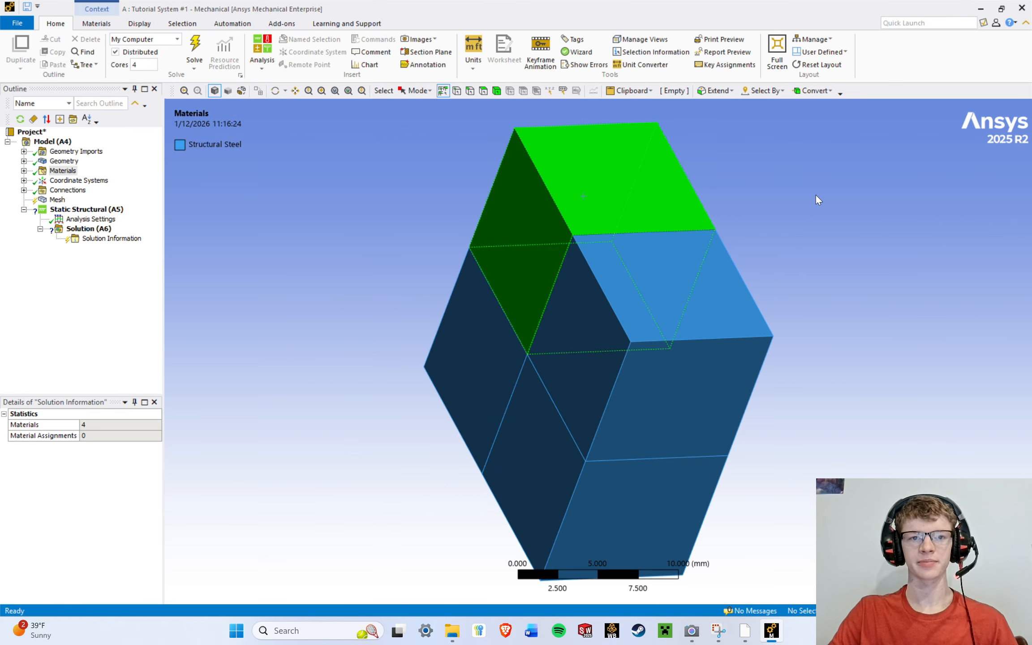
# Pick an edge, a face and the front corner vertex with the smart filter, and reselect that vertex with the vertex filter.
pyautogui.click(444, 91)
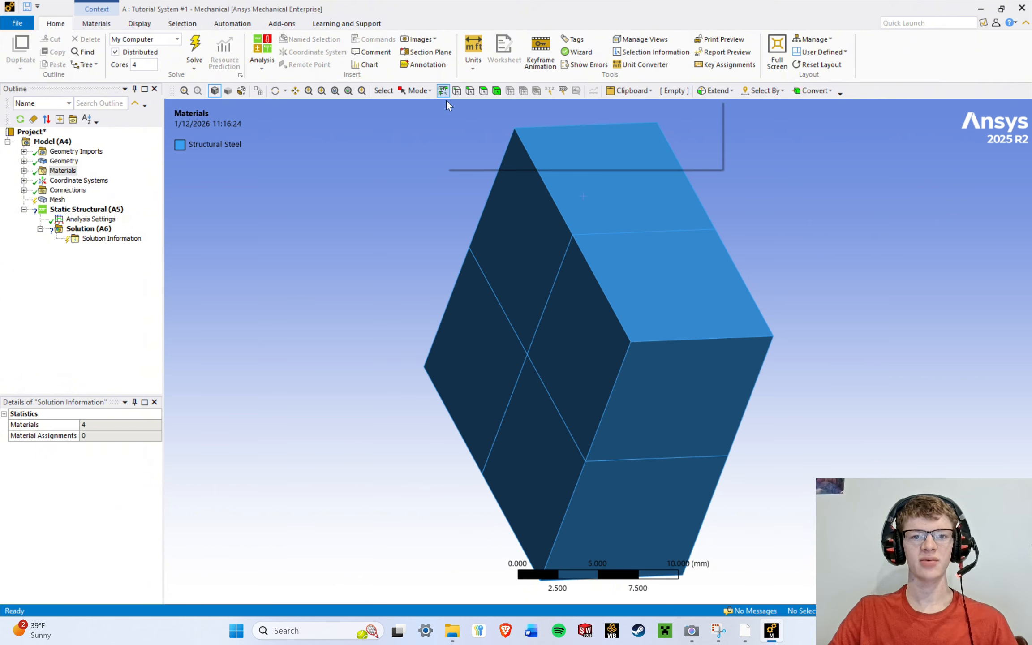
pyautogui.click(554, 200)
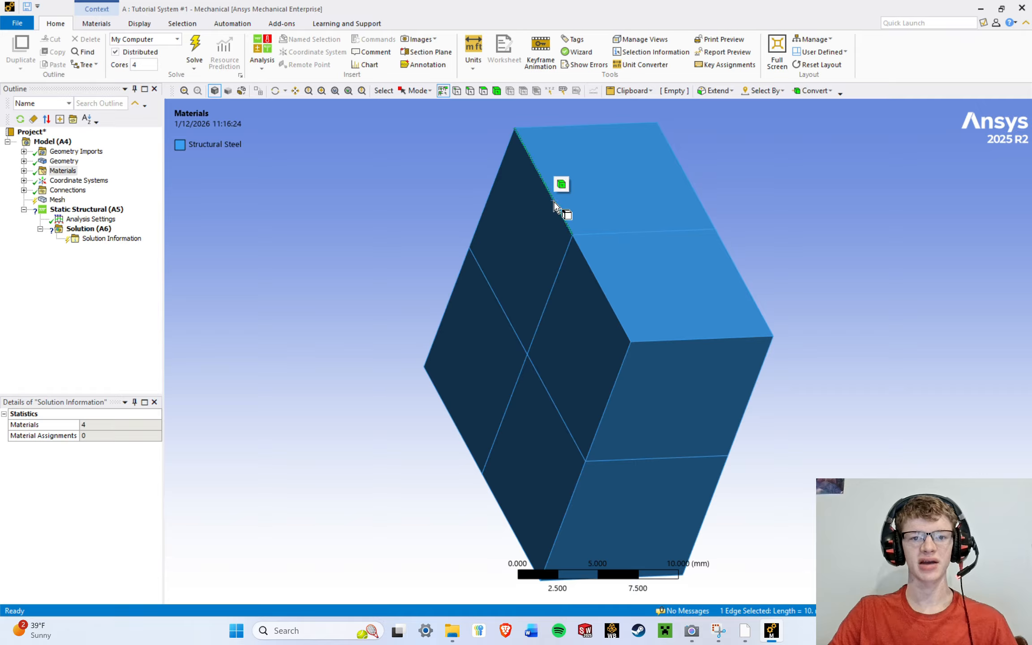
pyautogui.click(558, 280)
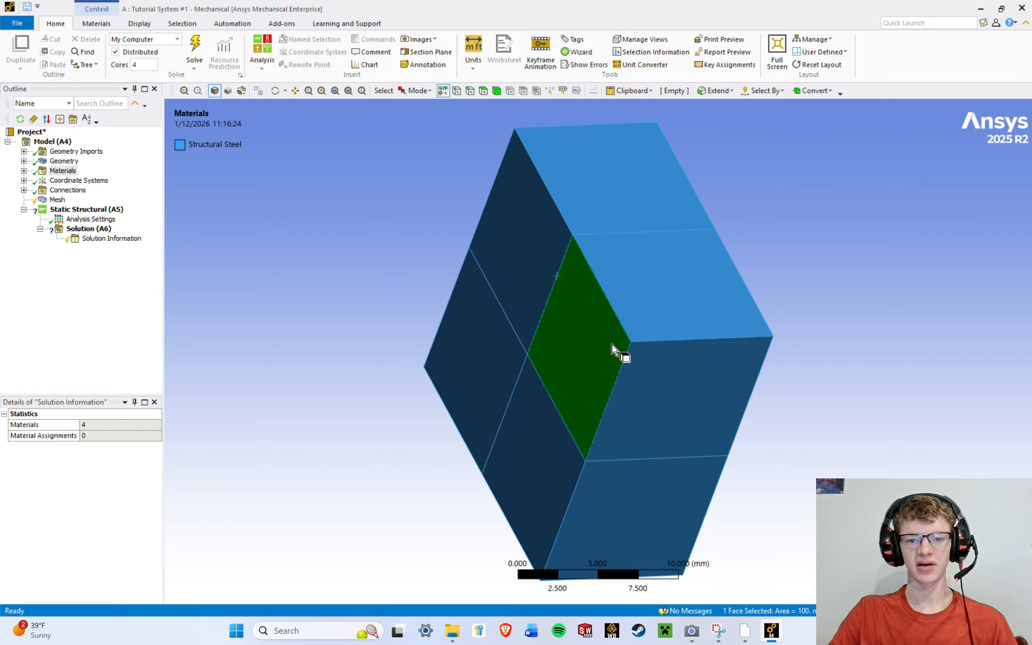
pyautogui.click(630, 342)
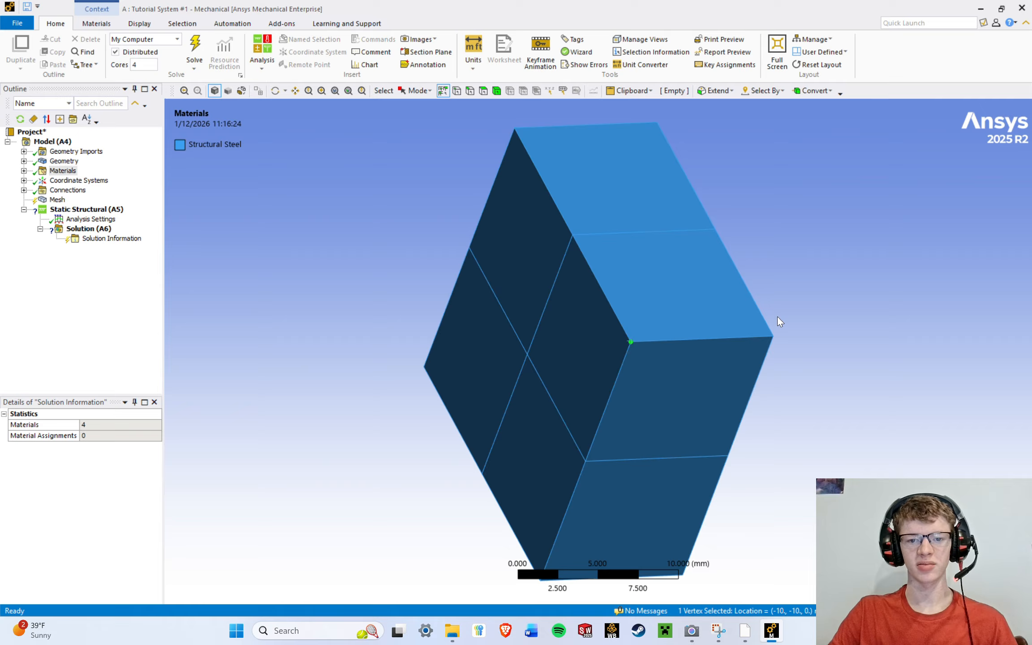
pyautogui.click(801, 229)
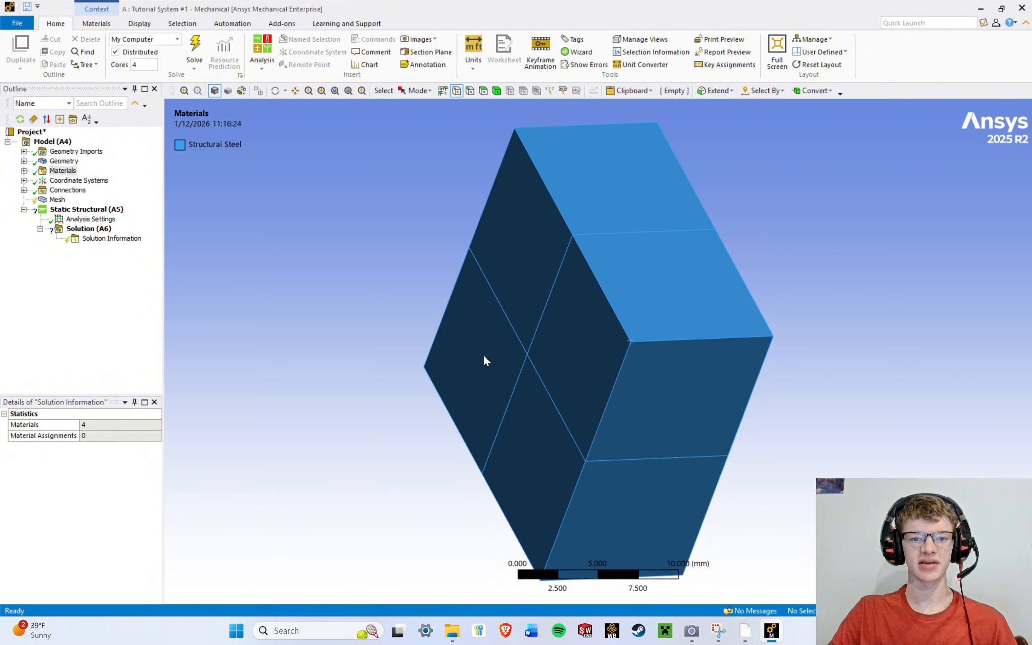
pyautogui.click(639, 349)
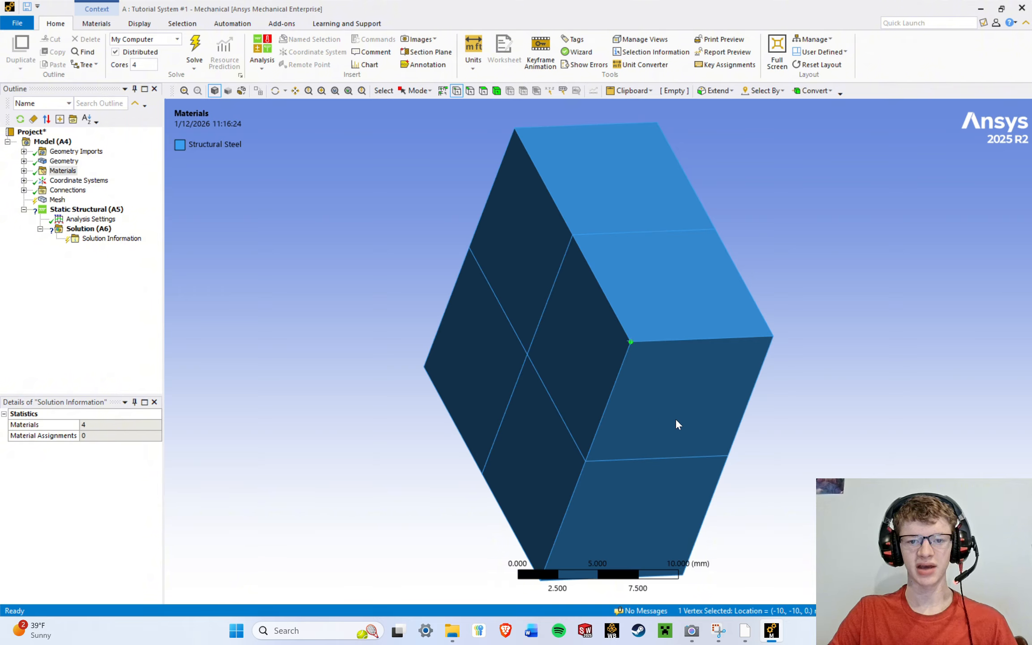
# Restrict selection to edges and multi-select the three edges meeting at the uppermost block's hidden rear corner.
pyautogui.click(469, 92)
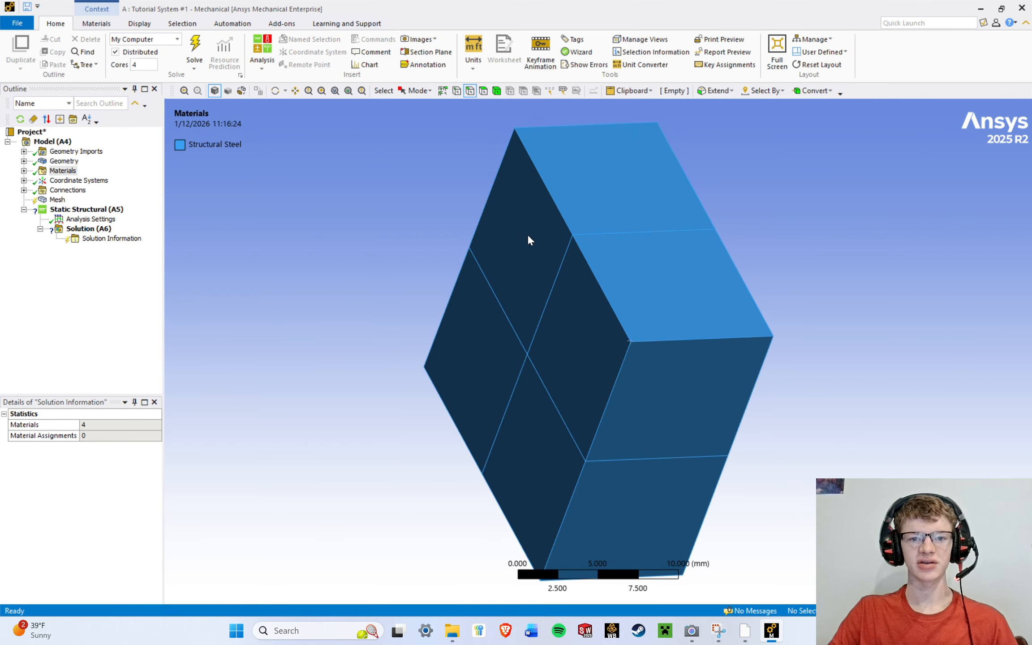
pyautogui.click(604, 232)
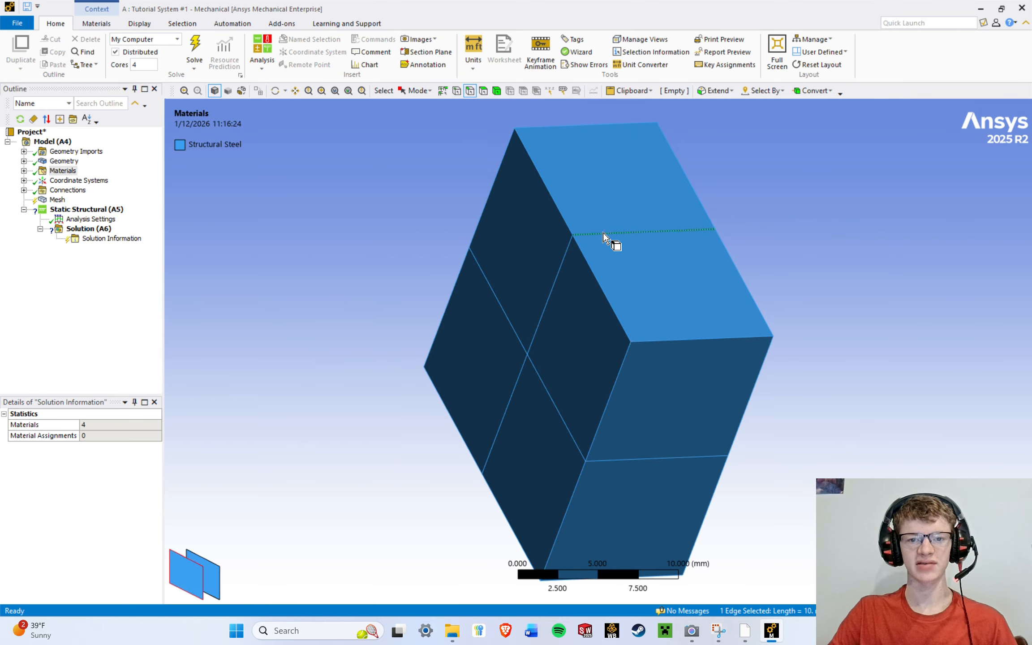
pyautogui.click(517, 243)
pyautogui.click(638, 179)
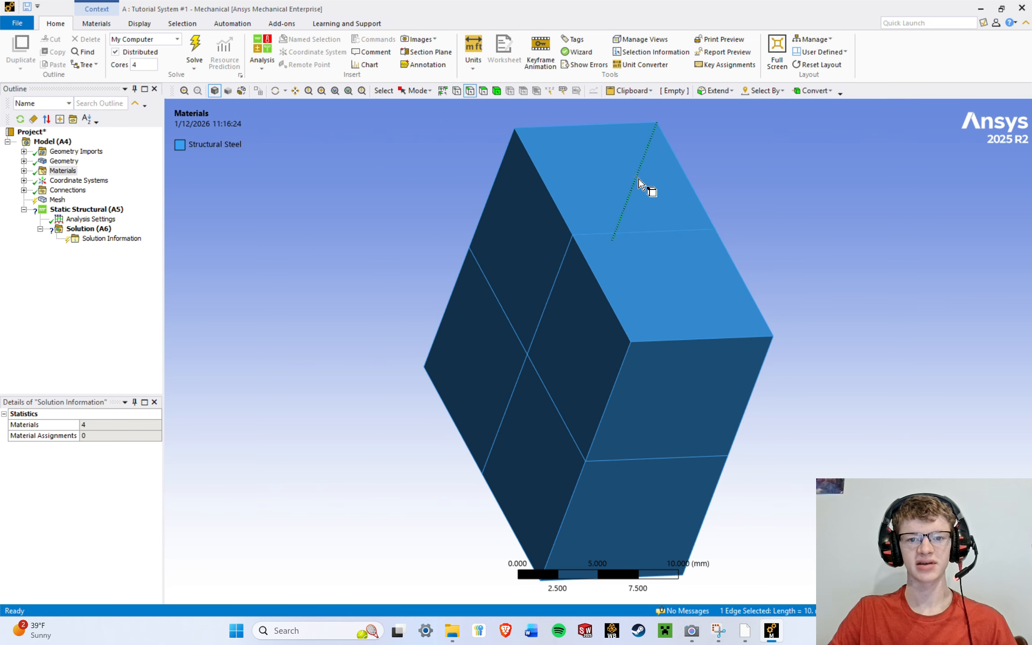
pyautogui.keyDown('ctrl'); pyautogui.click(531, 244); pyautogui.keyUp('ctrl')
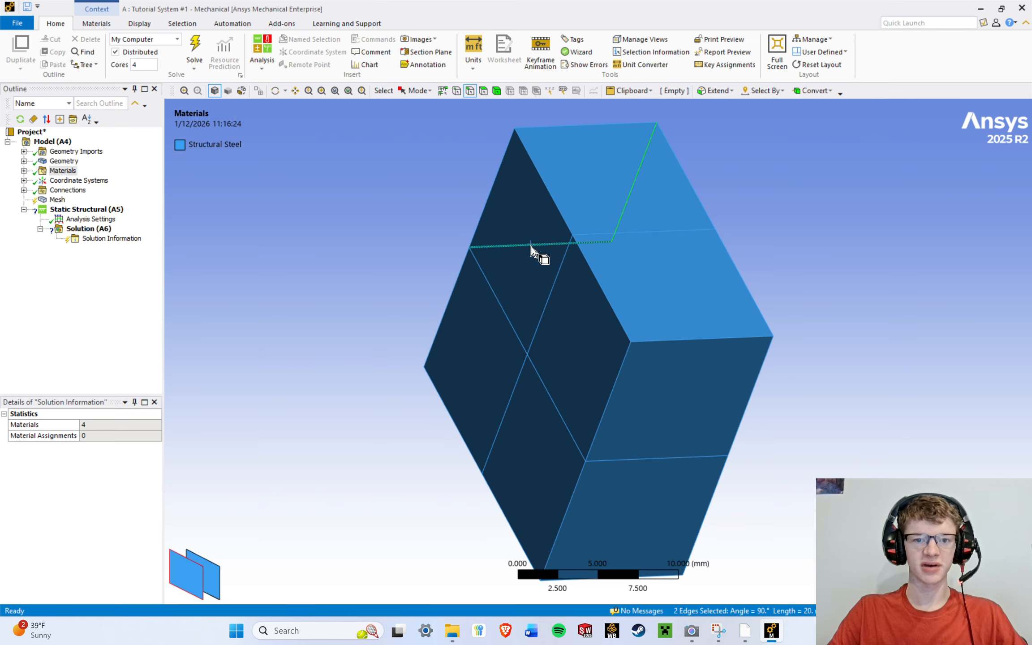
pyautogui.keyDown('ctrl'); pyautogui.click(625, 265); pyautogui.keyUp('ctrl')
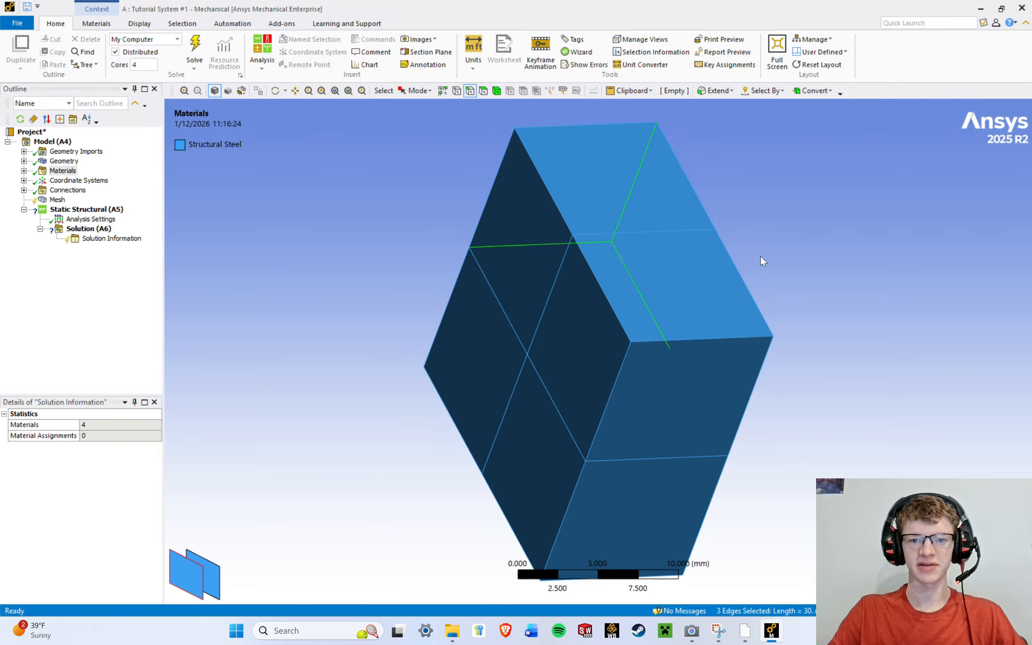
pyautogui.moveTo(760, 255); pyautogui.dragTo(758, 226, button='middle')
pyautogui.click(991, 565)
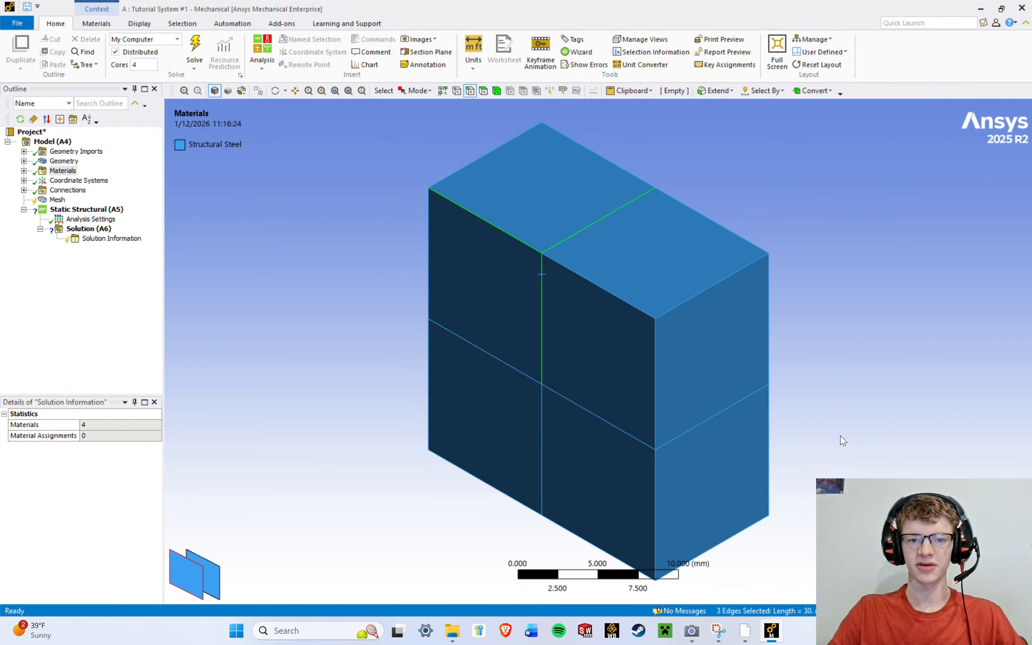
# Restrict selection to faces and pick individual square faces on the front of the model one at a time.
pyautogui.click(482, 90)
pyautogui.click(462, 271)
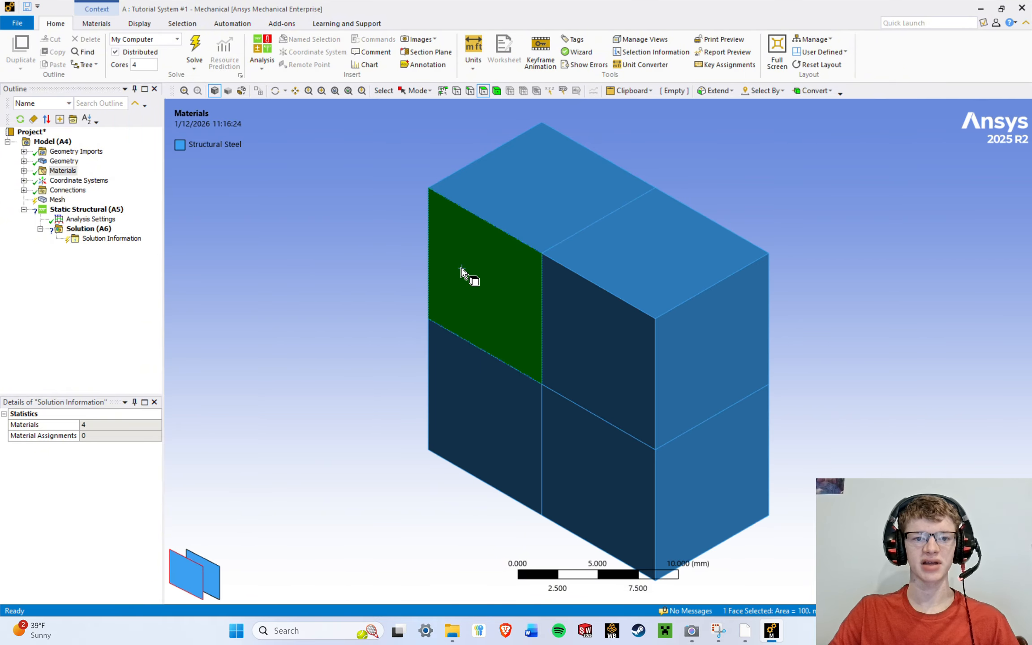
pyautogui.click(504, 429)
pyautogui.click(589, 357)
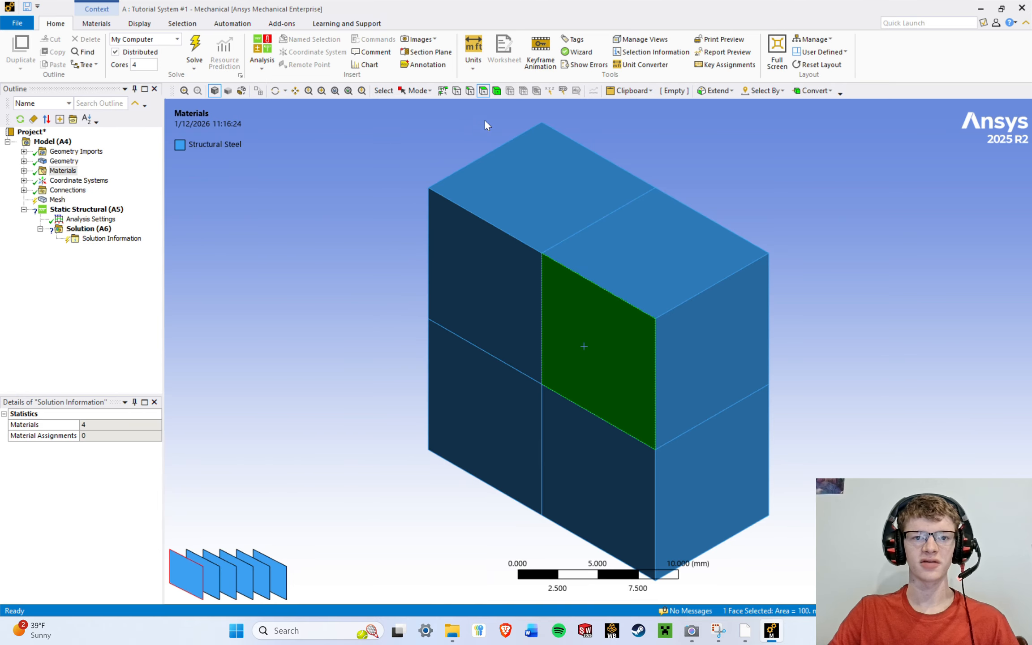
# Restrict selection to bodies, select each of the four blocks individually, and clear the selection.
pyautogui.click(498, 90)
pyautogui.click(502, 258)
pyautogui.click(629, 316)
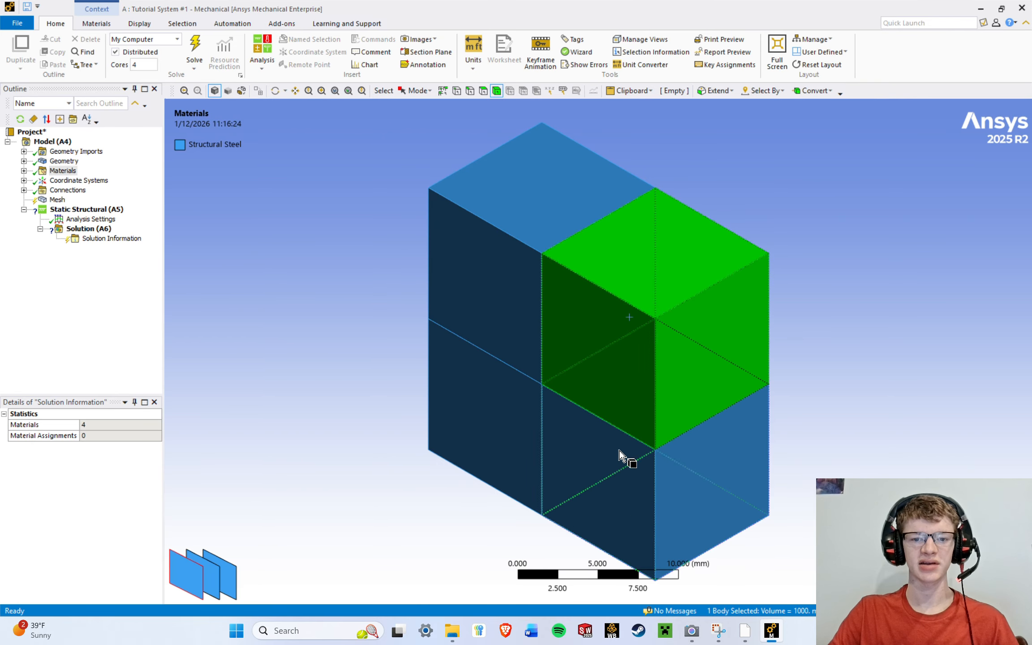
pyautogui.click(618, 452)
pyautogui.click(501, 434)
pyautogui.click(780, 130)
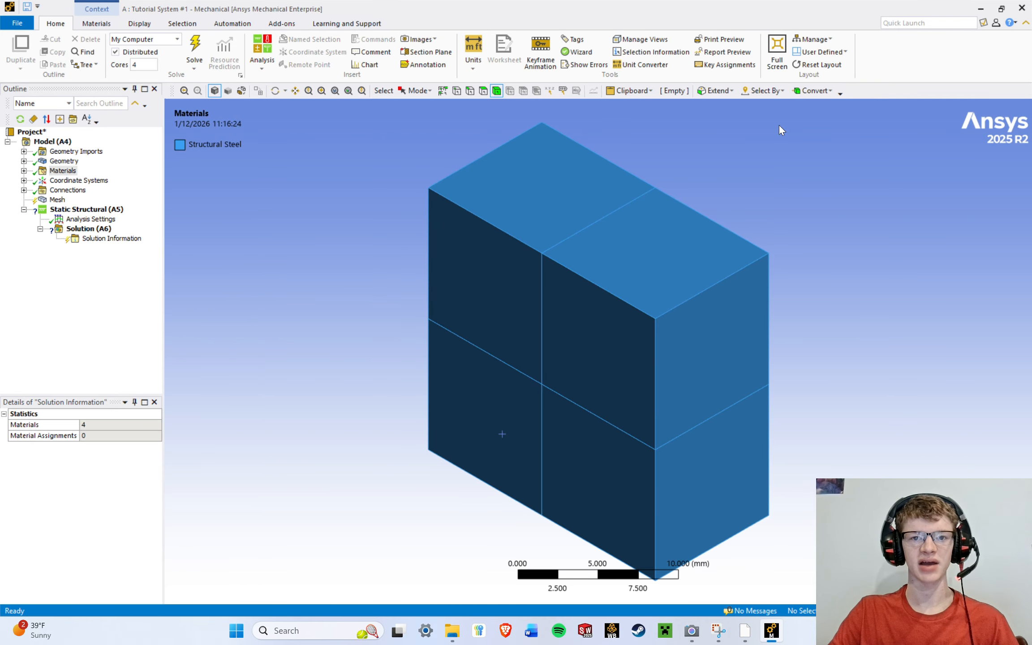
# Switch the selection mode to Box Select and box-select the vertices across the whole model using the vertex filter.
pyautogui.click(419, 90)
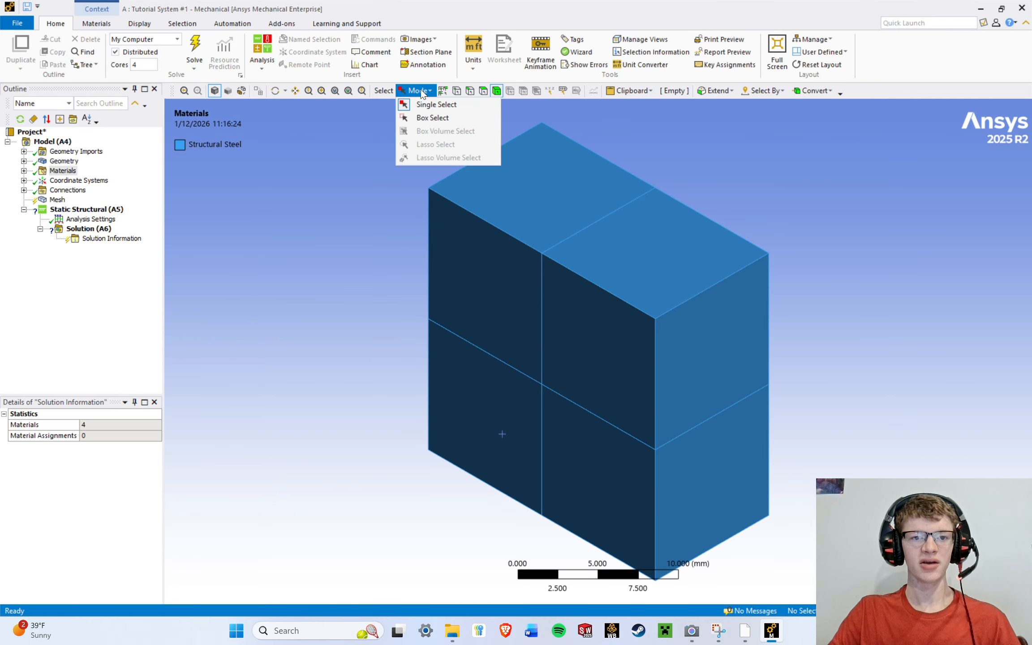
pyautogui.click(422, 118)
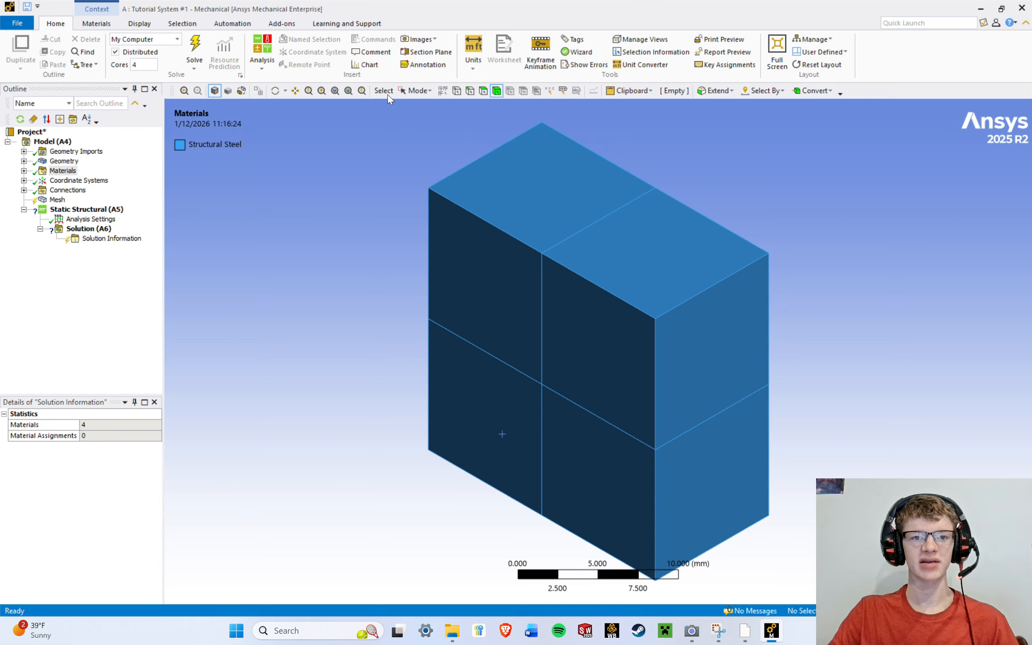
pyautogui.click(457, 90)
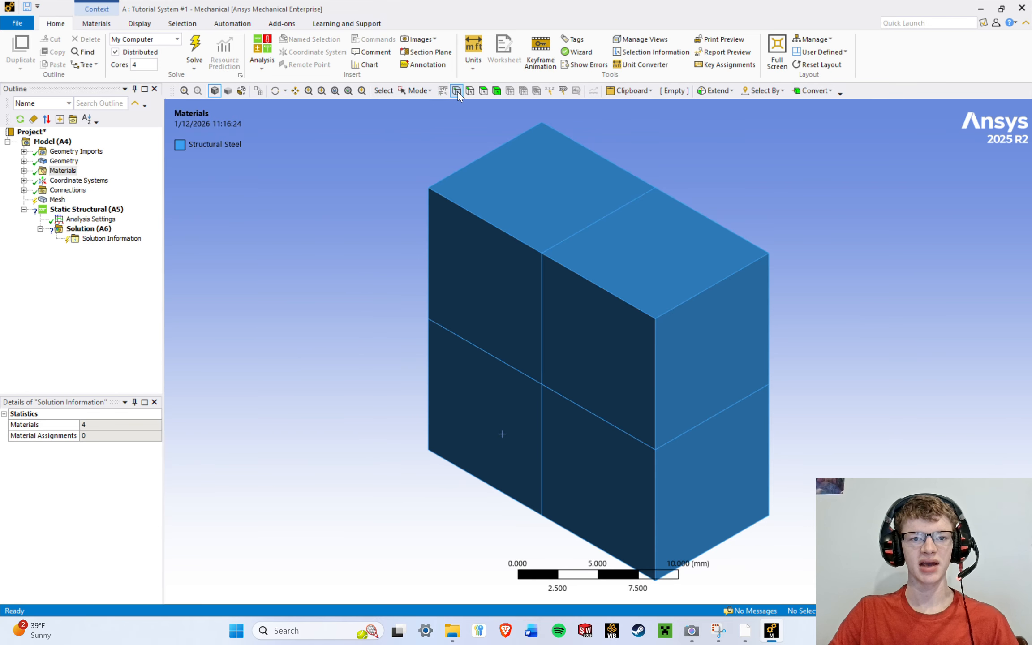
pyautogui.moveTo(372, 153); pyautogui.dragTo(851, 575)
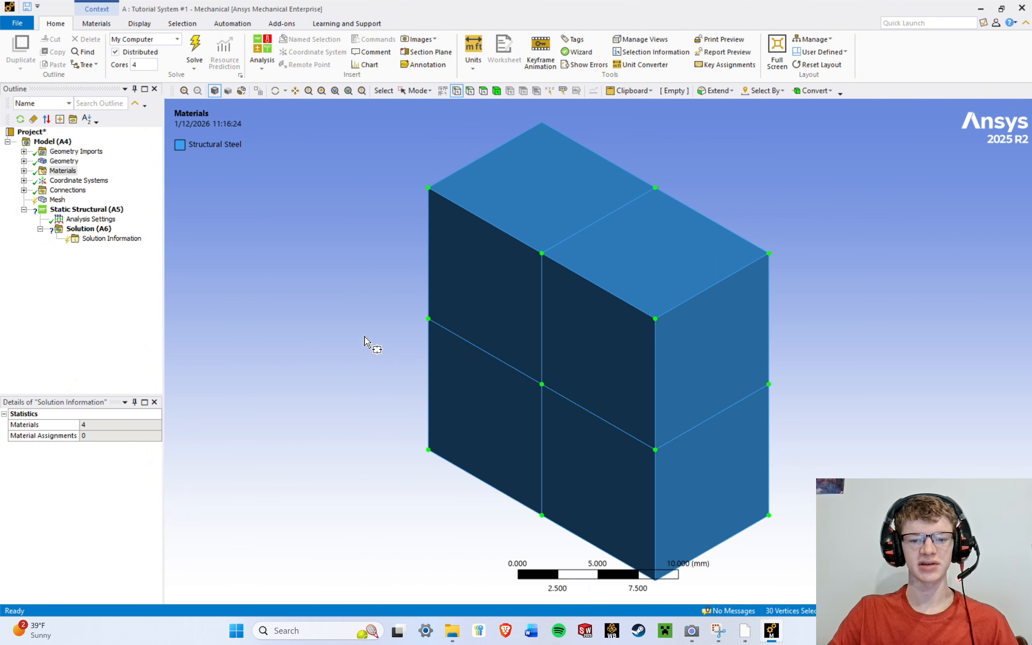
pyautogui.scroll(-2, 430, 334)
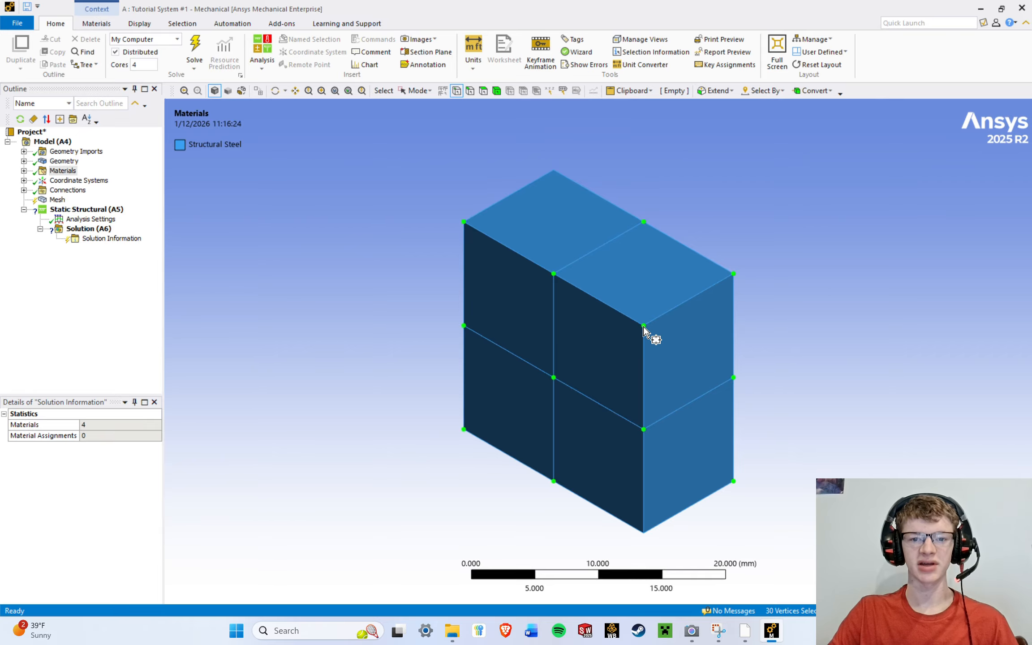
# Check which selection modes, such as Box Volume Select and Lasso Select, are available with the vertex, edge, face and body filters.
pyautogui.click(405, 94)
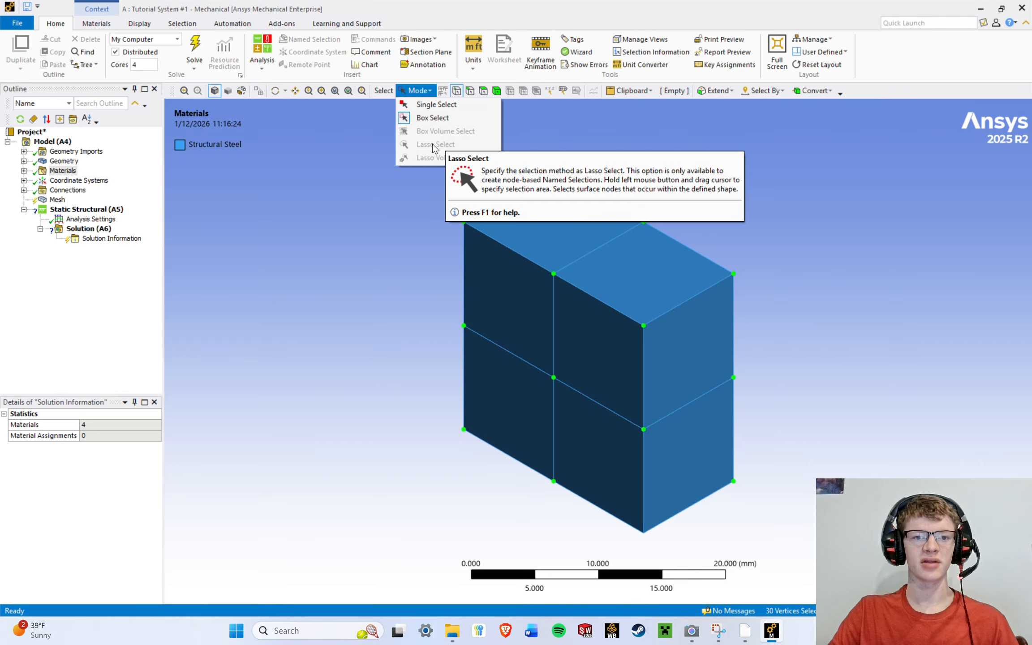
pyautogui.click(438, 88)
pyautogui.click(470, 91)
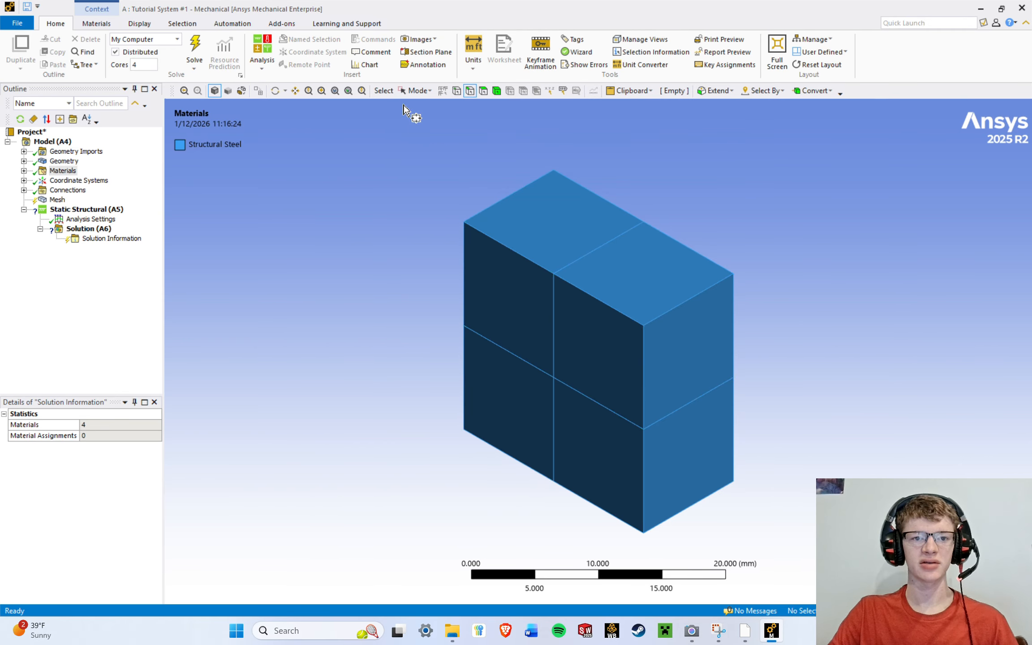
pyautogui.click(413, 92)
pyautogui.click(496, 95)
pyautogui.click(415, 94)
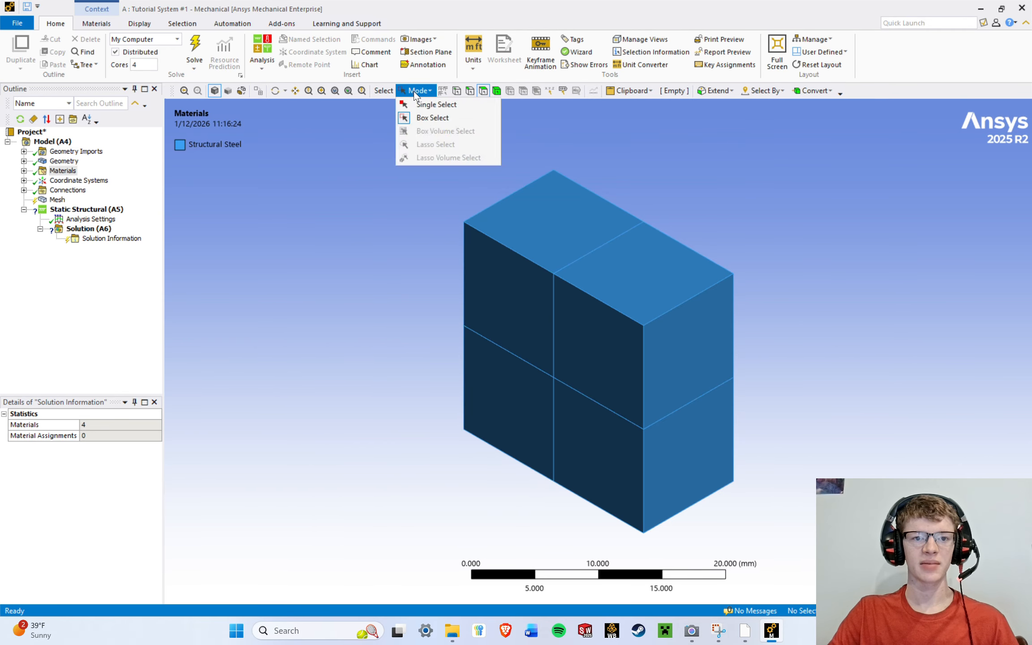
pyautogui.click(435, 89)
pyautogui.click(495, 92)
pyautogui.click(421, 94)
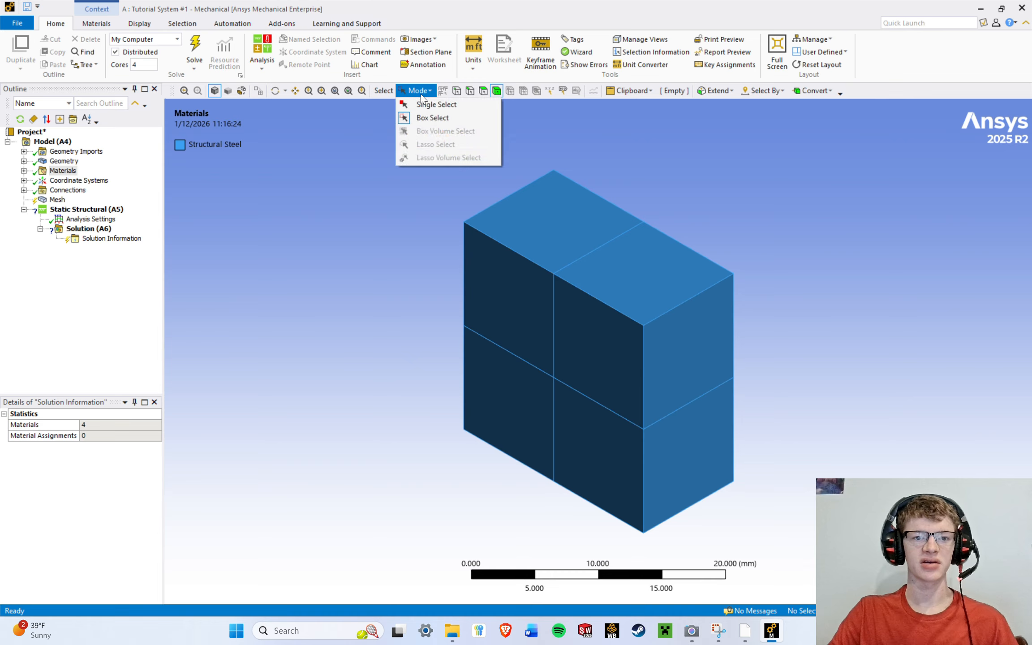
pyautogui.click(432, 117)
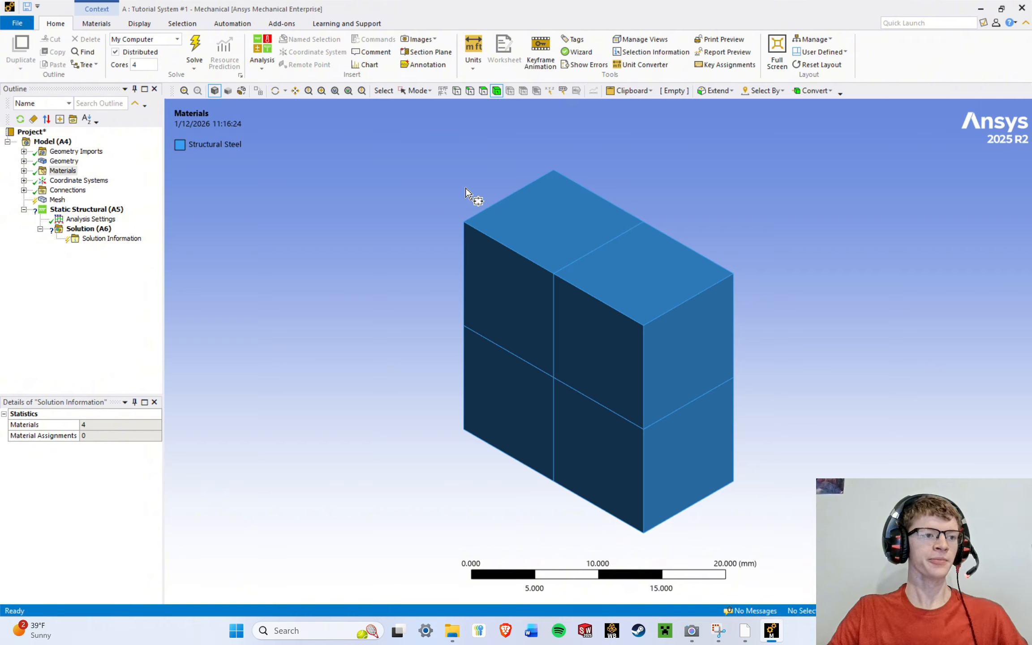
# Restrict selection to faces and review the selection mode options once more, keeping Box Select.
pyautogui.click(482, 90)
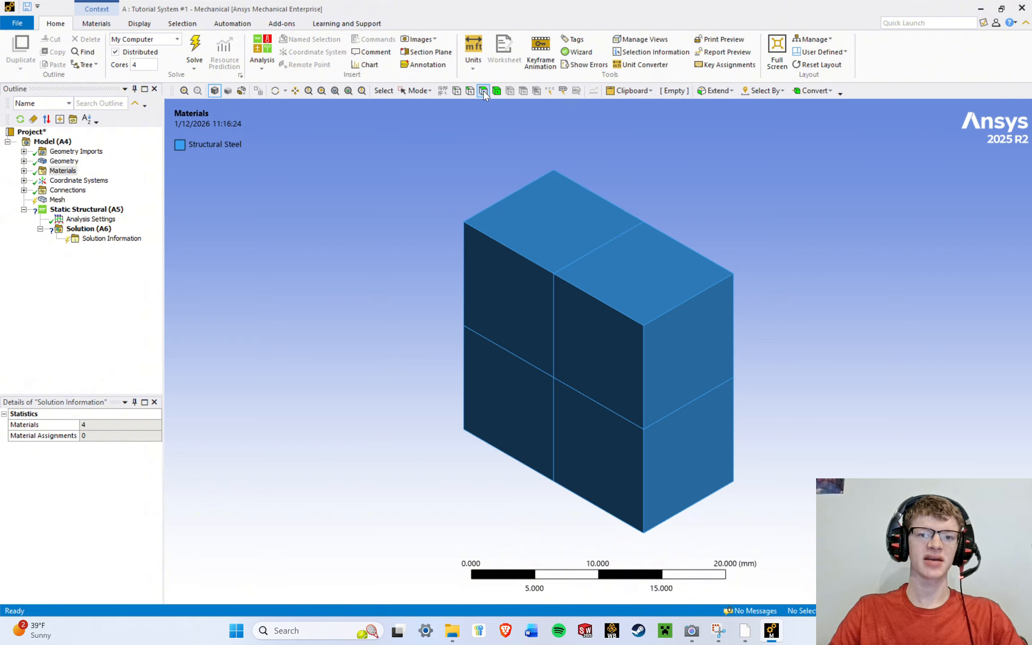
pyautogui.scroll(2, 555, 219)
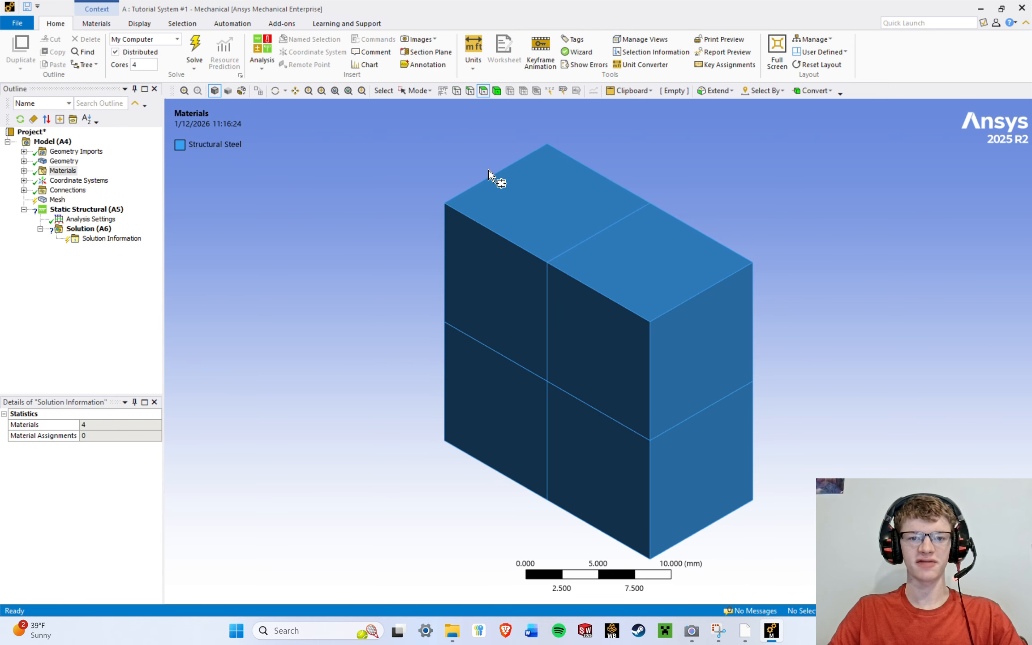
pyautogui.click(414, 90)
pyautogui.click(574, 247)
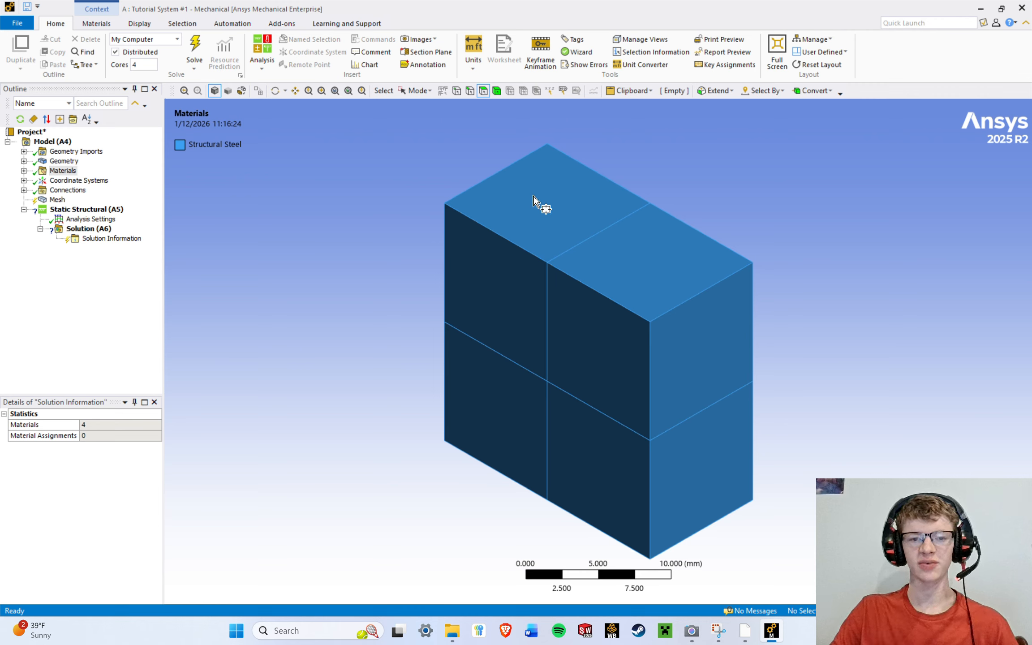
# Switch to Single Select mode and select the top face of the upper-left block, clearing and reselecting it once.
pyautogui.click(423, 90)
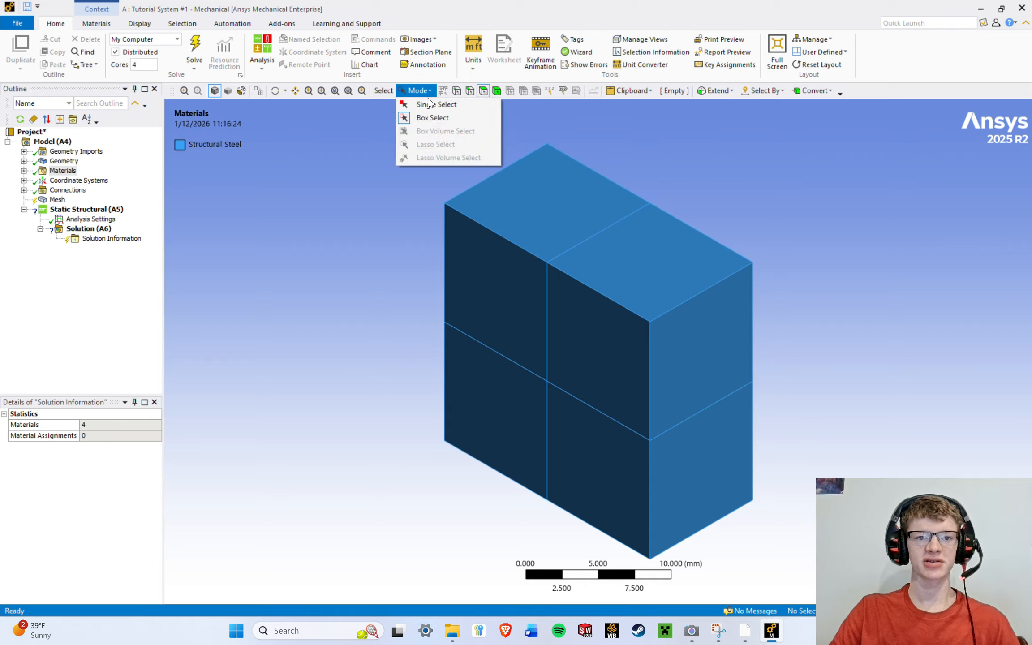
pyautogui.click(434, 105)
pyautogui.click(558, 210)
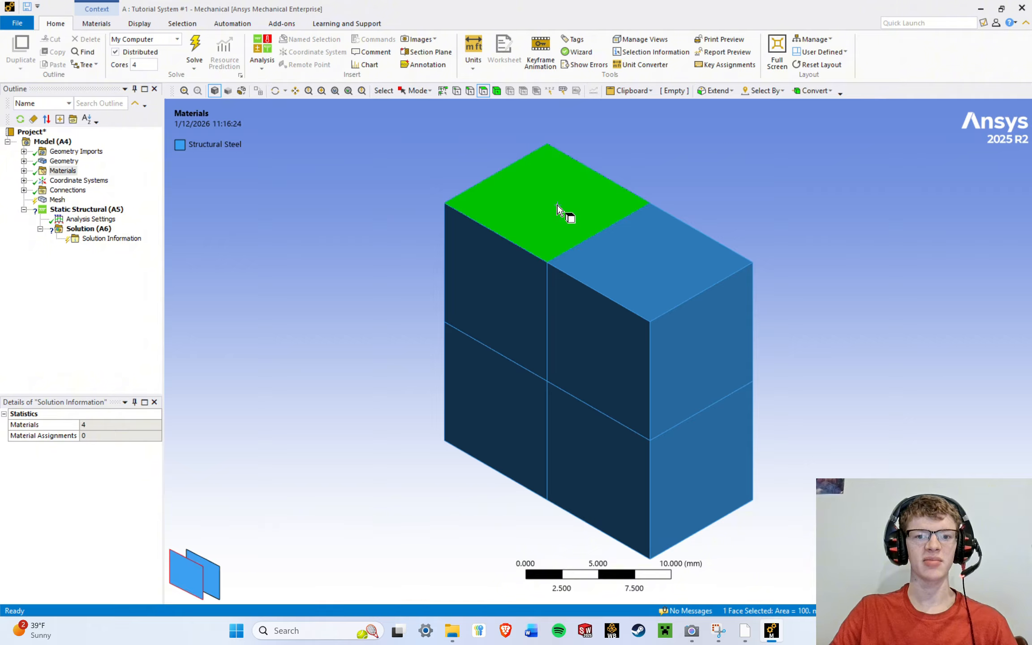
pyautogui.click(393, 232)
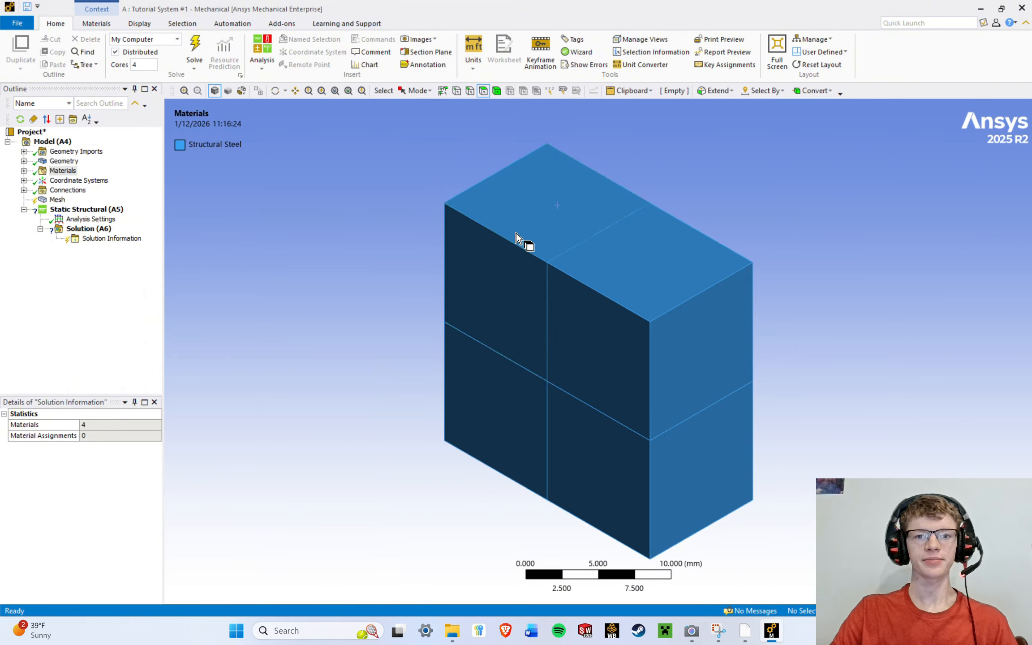
pyautogui.click(547, 223)
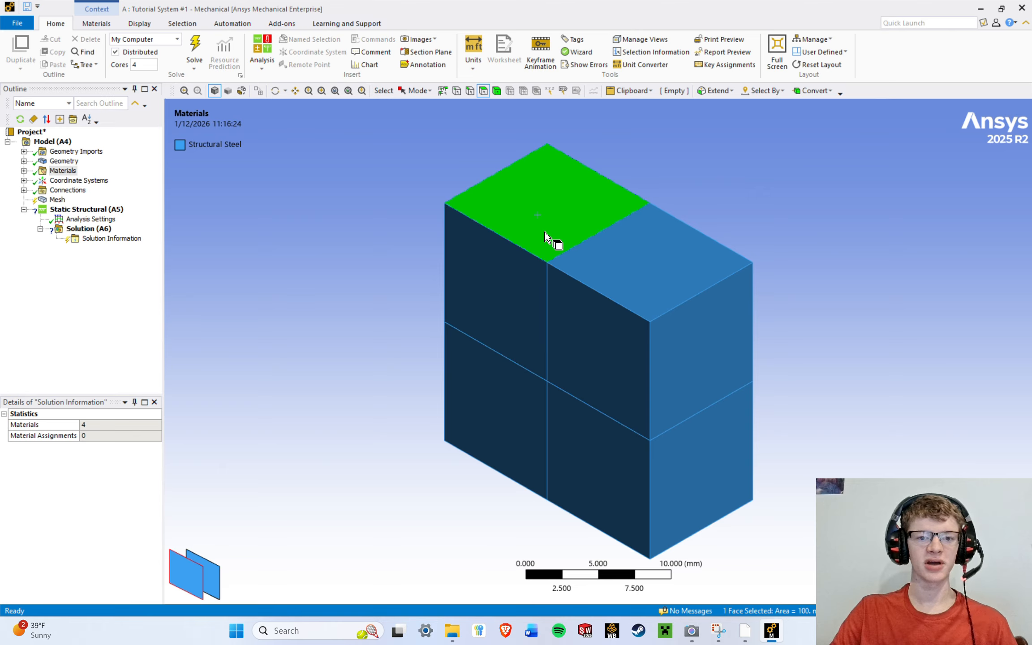
# Select the front face of the upper-right block, and use the stacked selection planes to pick the hidden rear face behind it.
pyautogui.click(571, 364)
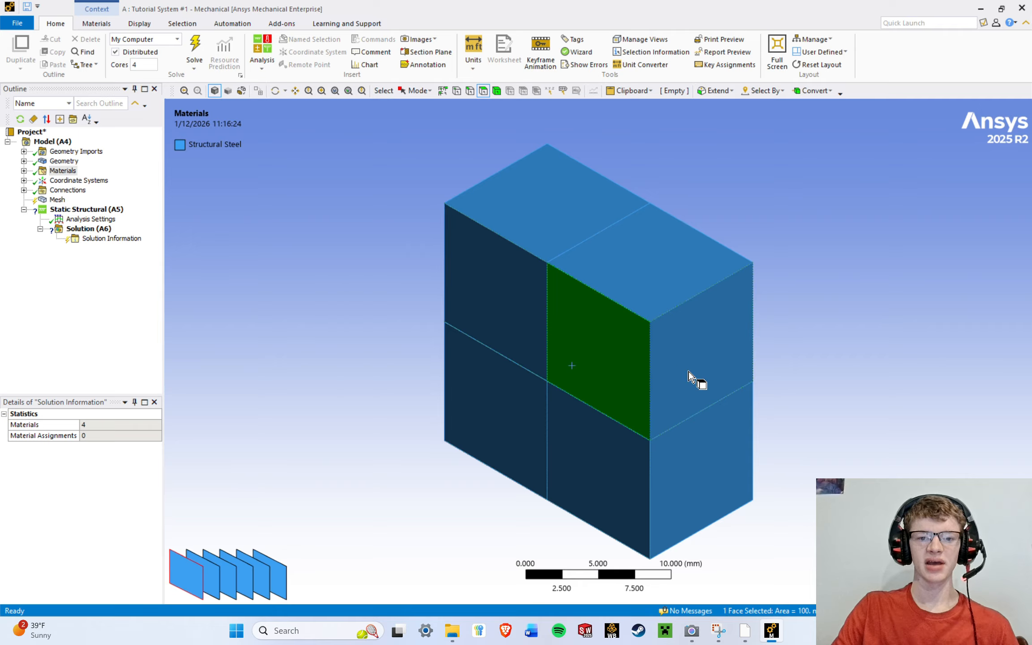
pyautogui.moveTo(719, 378); pyautogui.dragTo(526, 395, button='middle')
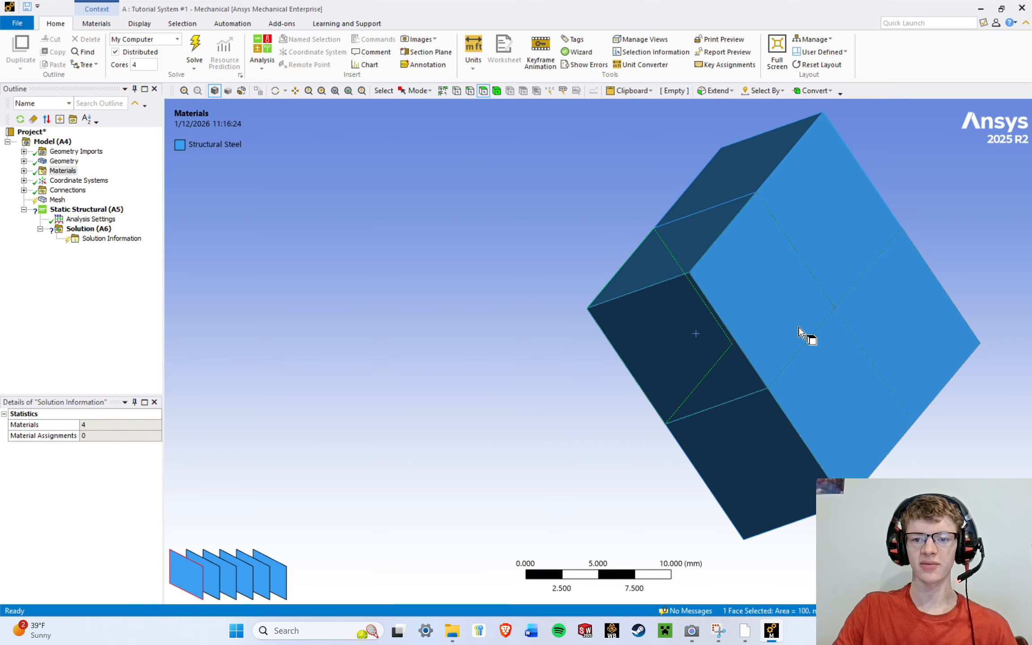
pyautogui.moveTo(673, 351); pyautogui.dragTo(795, 361, button='middle')
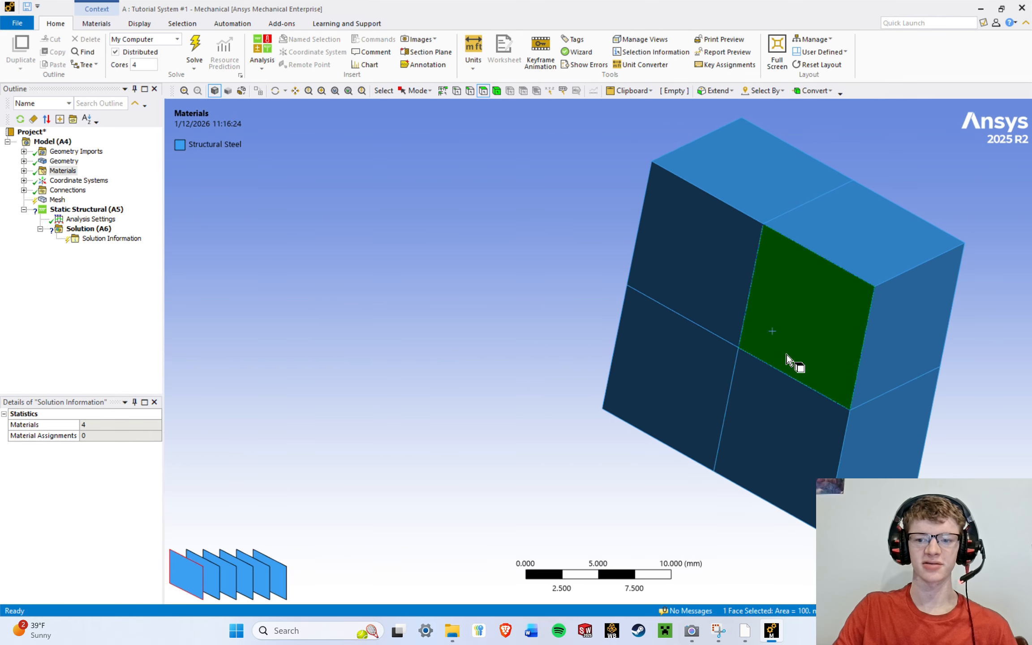
pyautogui.click(981, 558)
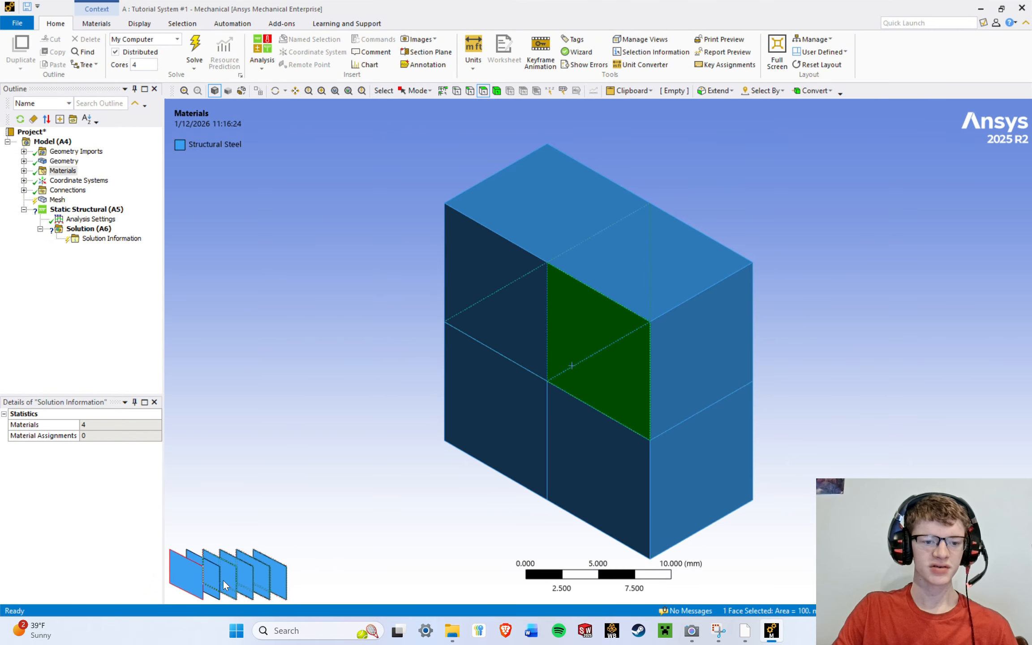
pyautogui.click(276, 579)
pyautogui.moveTo(624, 421); pyautogui.dragTo(387, 425, button='middle')
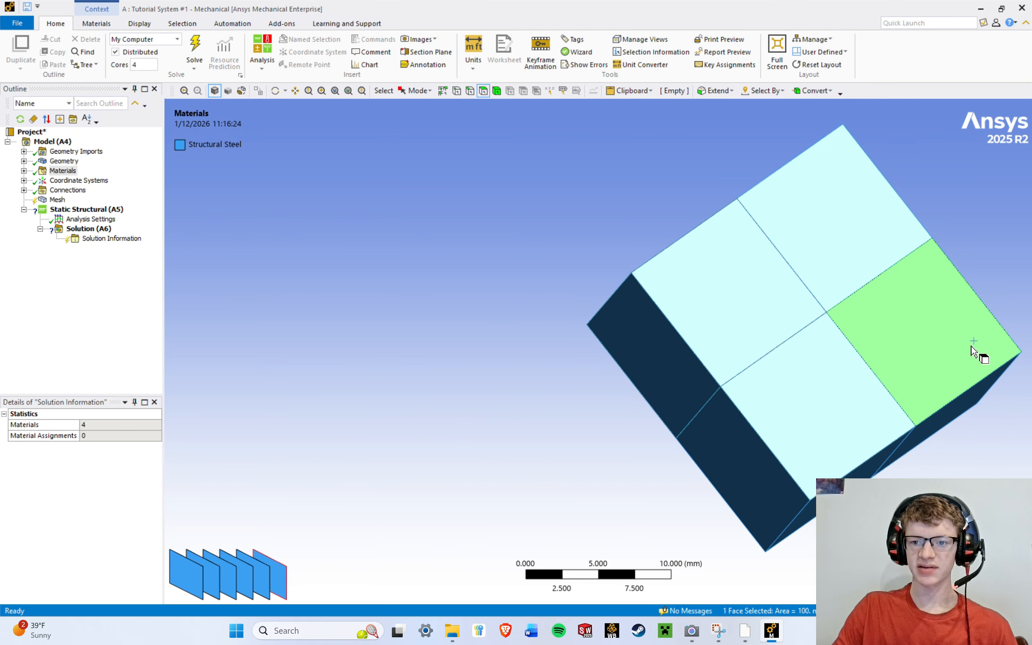
pyautogui.click(989, 563)
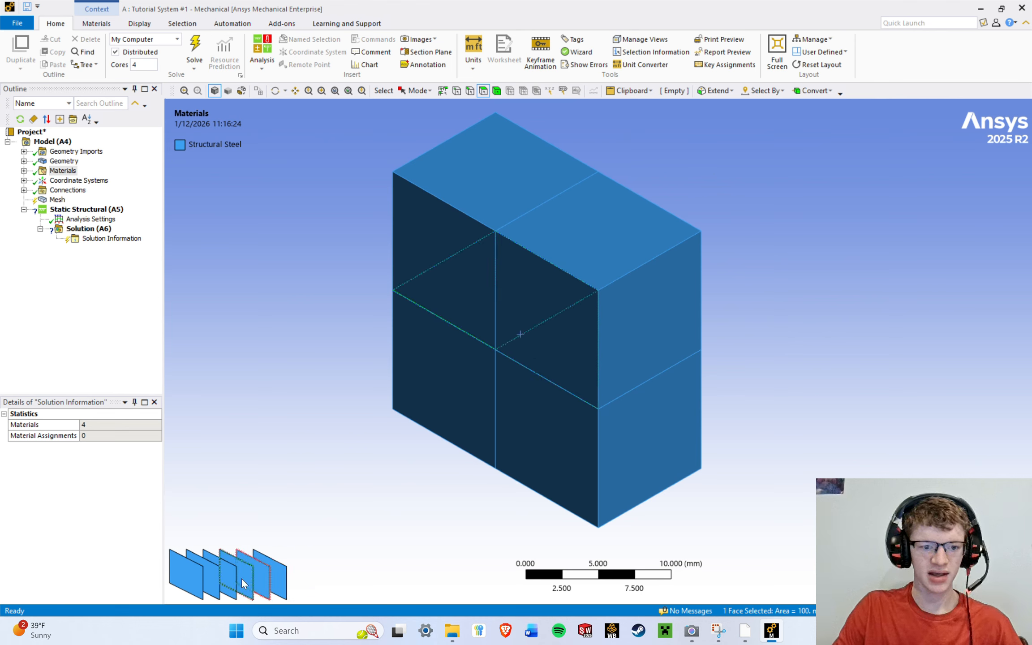
# Use the first selection plane for the upper-right front face and the last plane for the rear face, inspecting each from both sides.
pyautogui.click(195, 588)
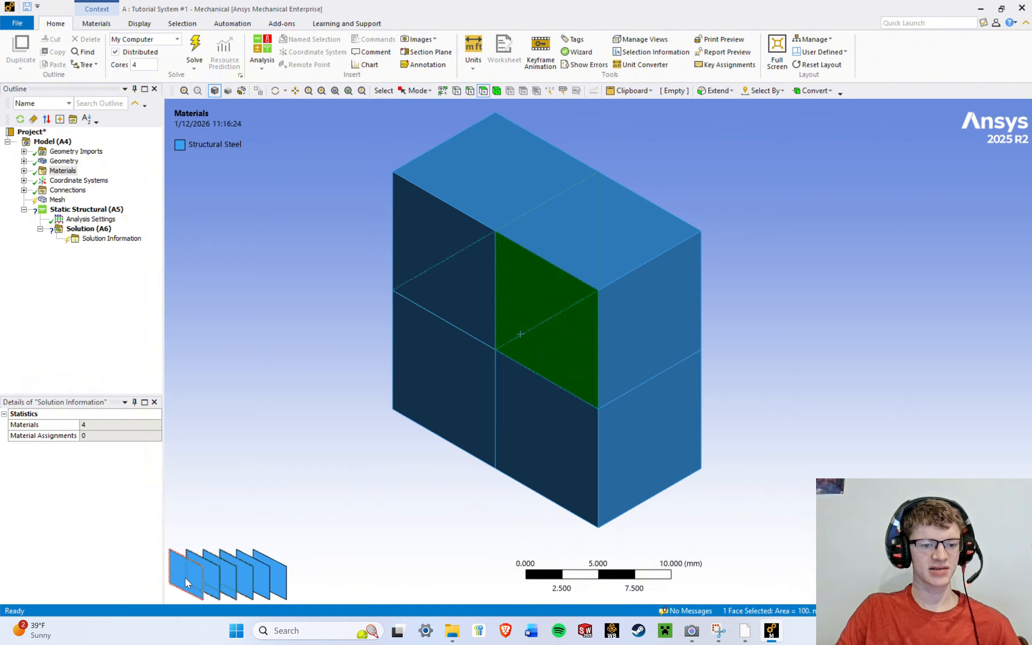
pyautogui.moveTo(701, 361); pyautogui.dragTo(694, 332, button='middle')
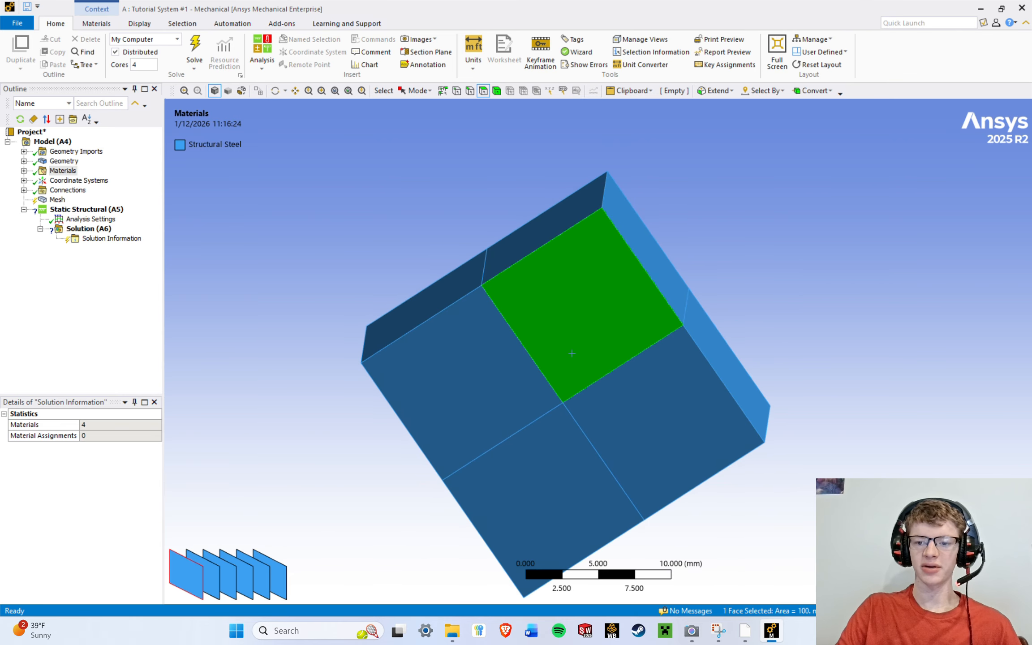
pyautogui.click(984, 558)
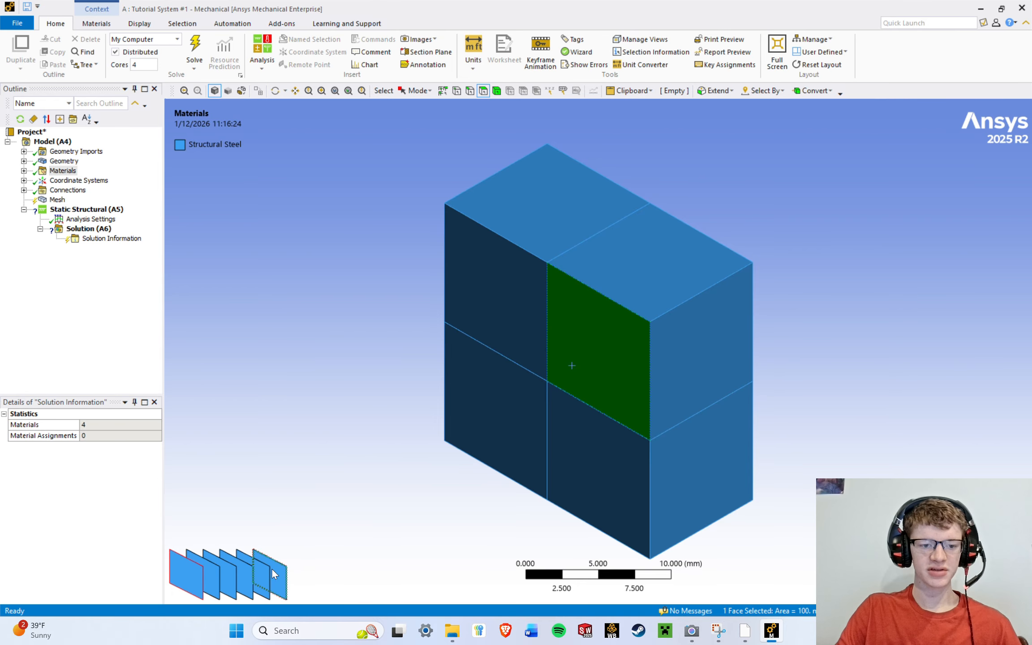
pyautogui.moveTo(882, 373); pyautogui.dragTo(707, 403, button='middle')
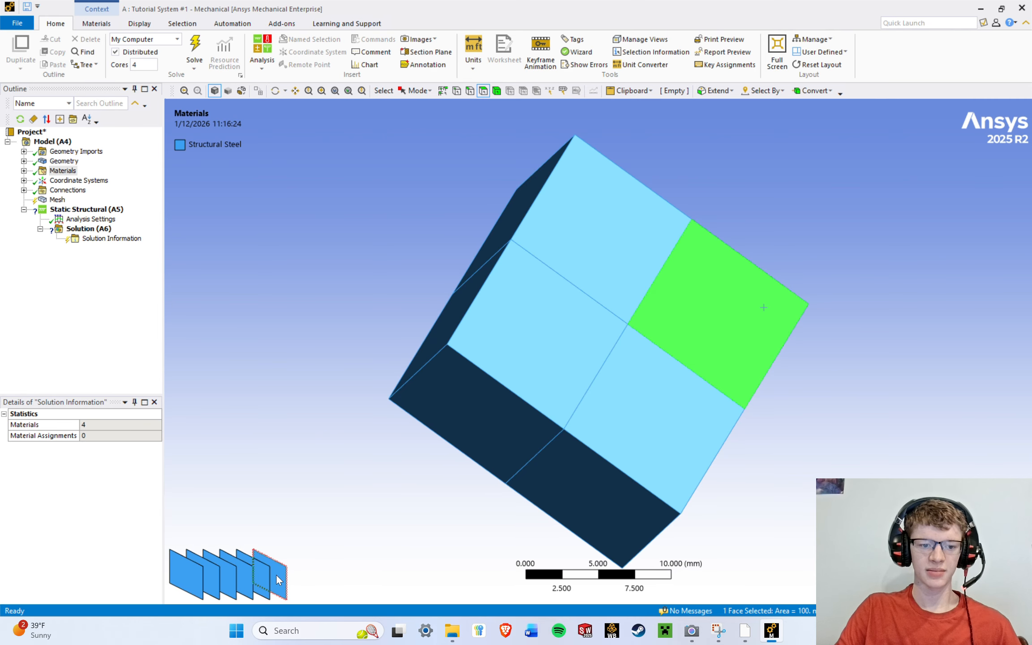
pyautogui.moveTo(719, 346); pyautogui.dragTo(741, 351, button='middle')
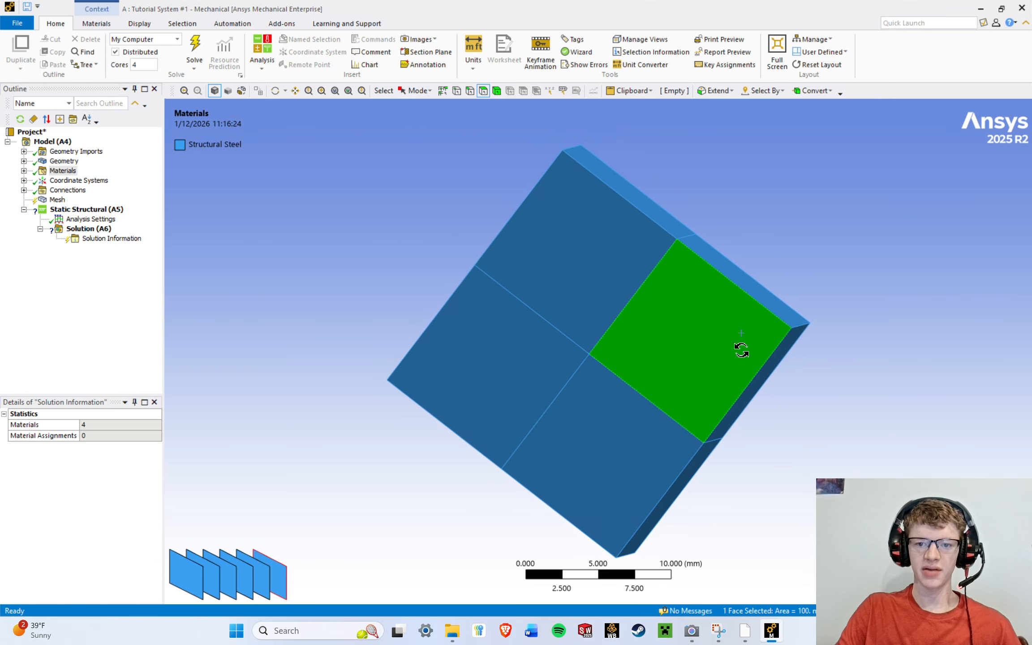
pyautogui.moveTo(608, 395); pyautogui.dragTo(903, 306, button='middle')
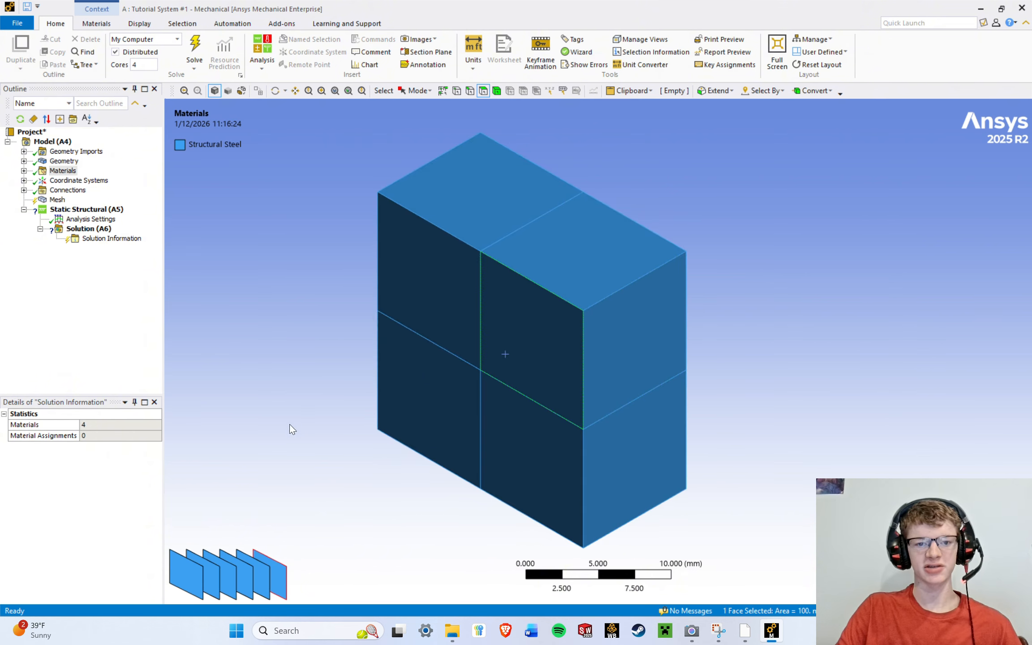
# Step through the selection planes from the upper-right front face, through the internal faces between the blocks, to the rearmost face.
pyautogui.click(188, 580)
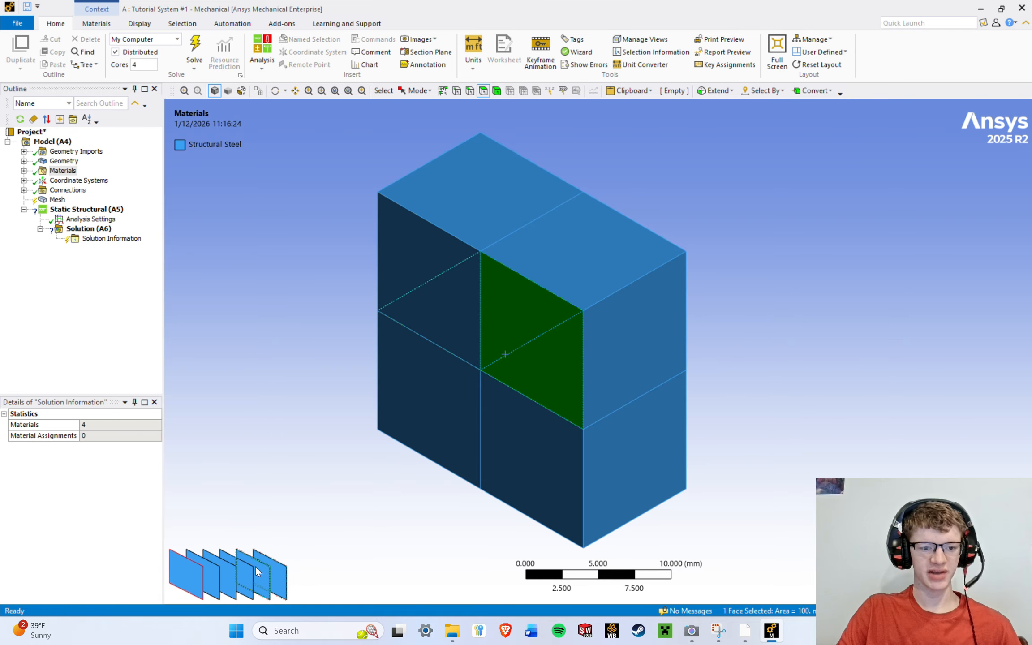
pyautogui.click(215, 580)
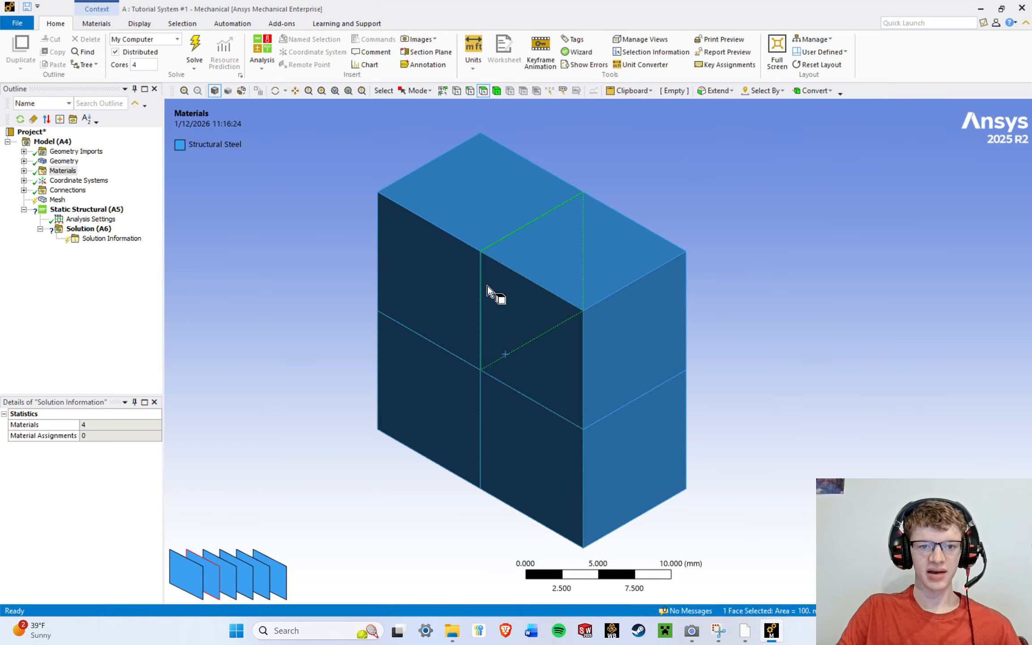
pyautogui.moveTo(475, 357); pyautogui.dragTo(521, 310, button='middle')
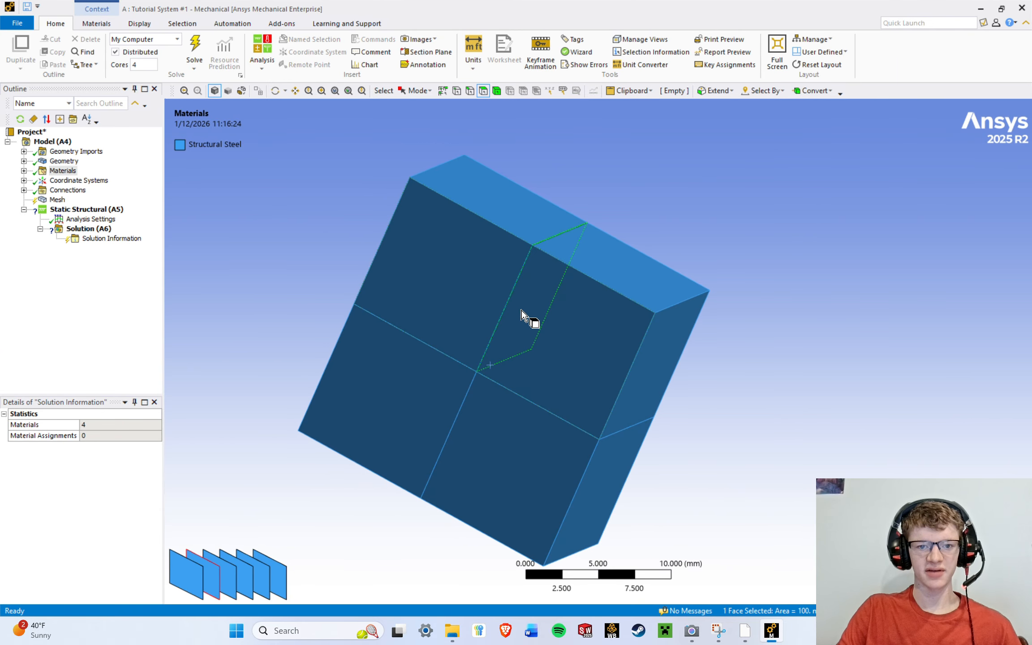
pyautogui.click(225, 575)
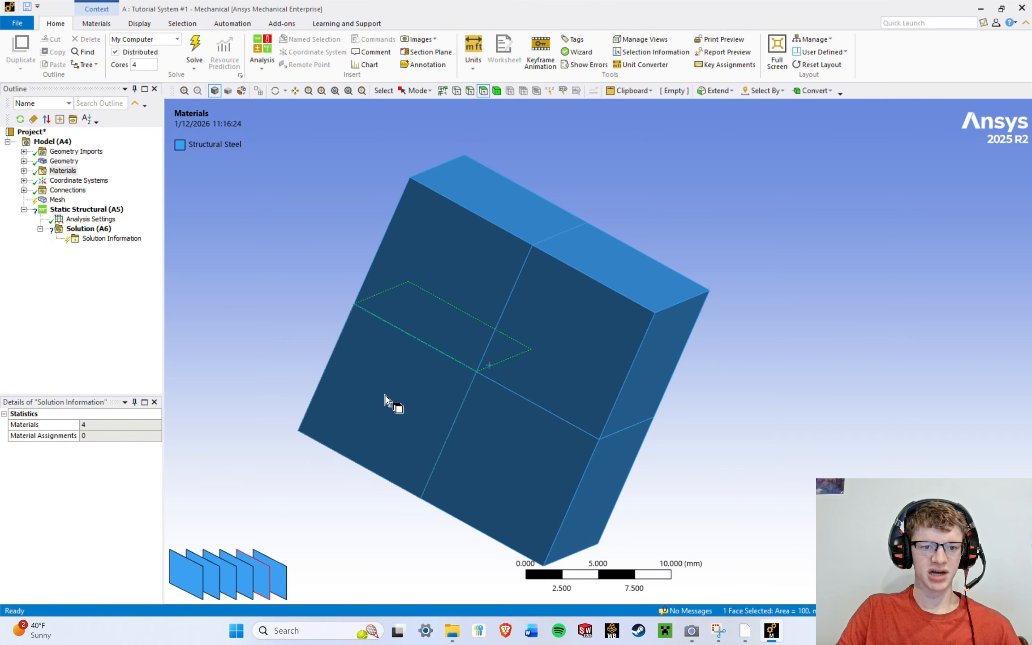
pyautogui.click(278, 577)
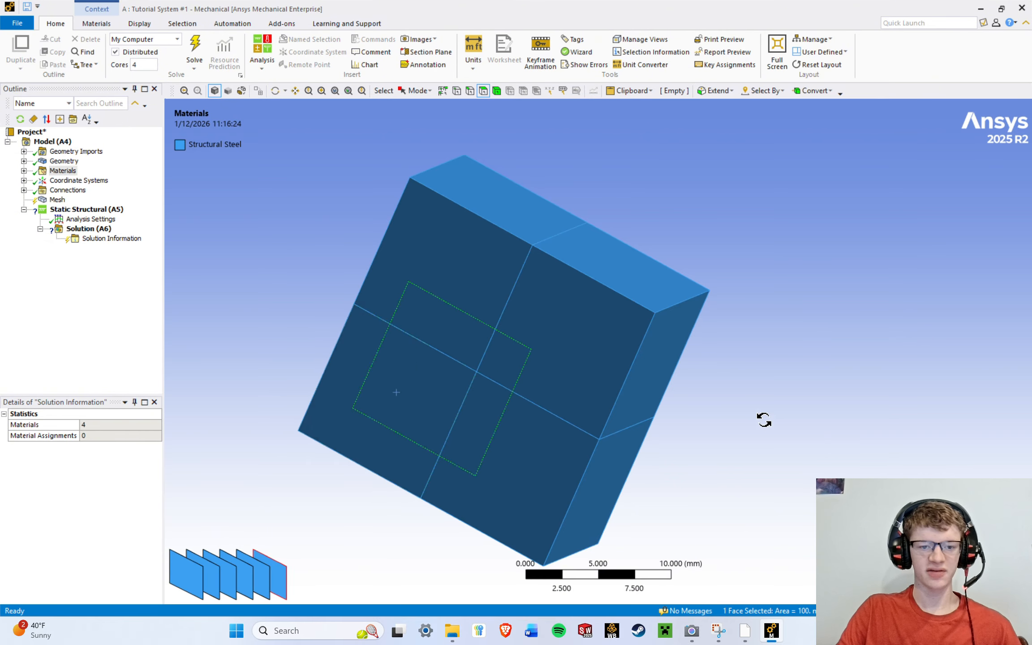
pyautogui.moveTo(763, 419); pyautogui.dragTo(706, 369, button='middle')
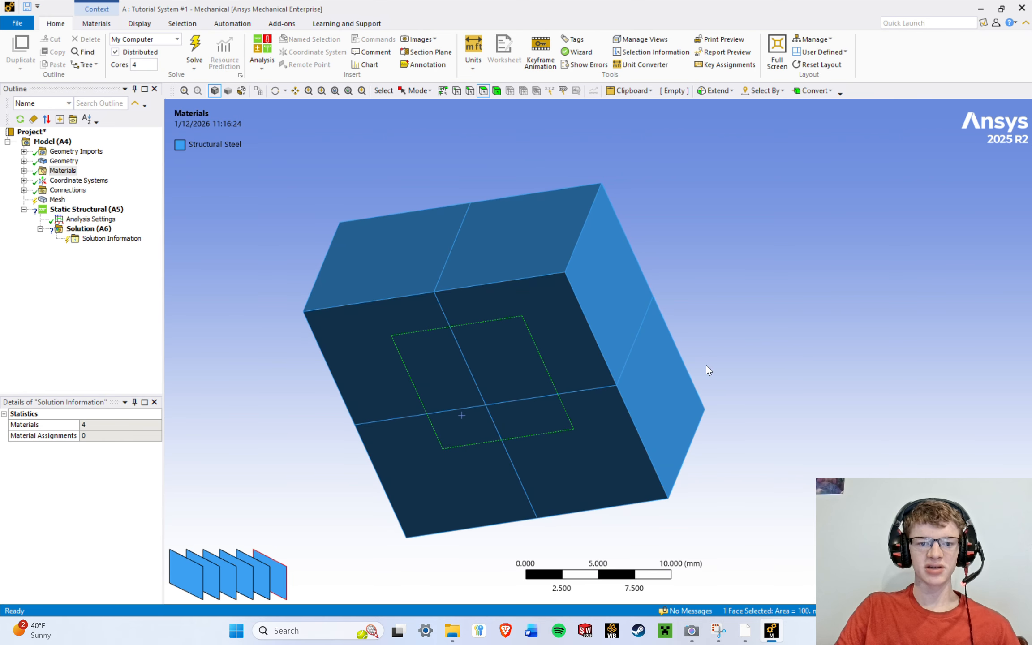
pyautogui.click(990, 558)
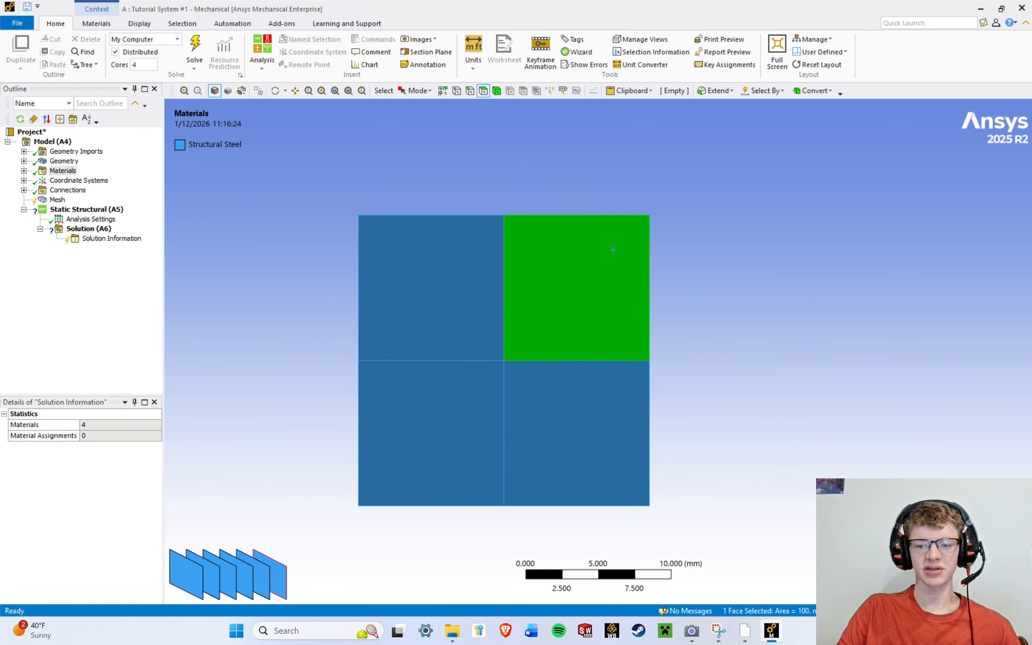
pyautogui.moveTo(612, 249); pyautogui.dragTo(571, 366, button='middle')
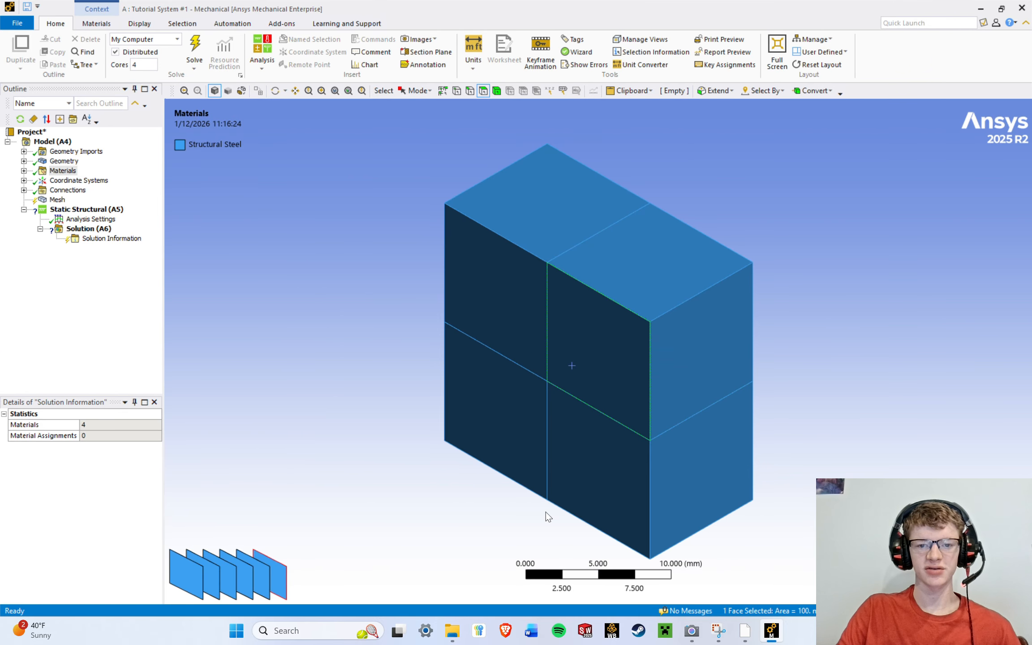
# Select the lower-left front face, and restrict selection to bodies to select the upper-right block.
pyautogui.click(487, 311)
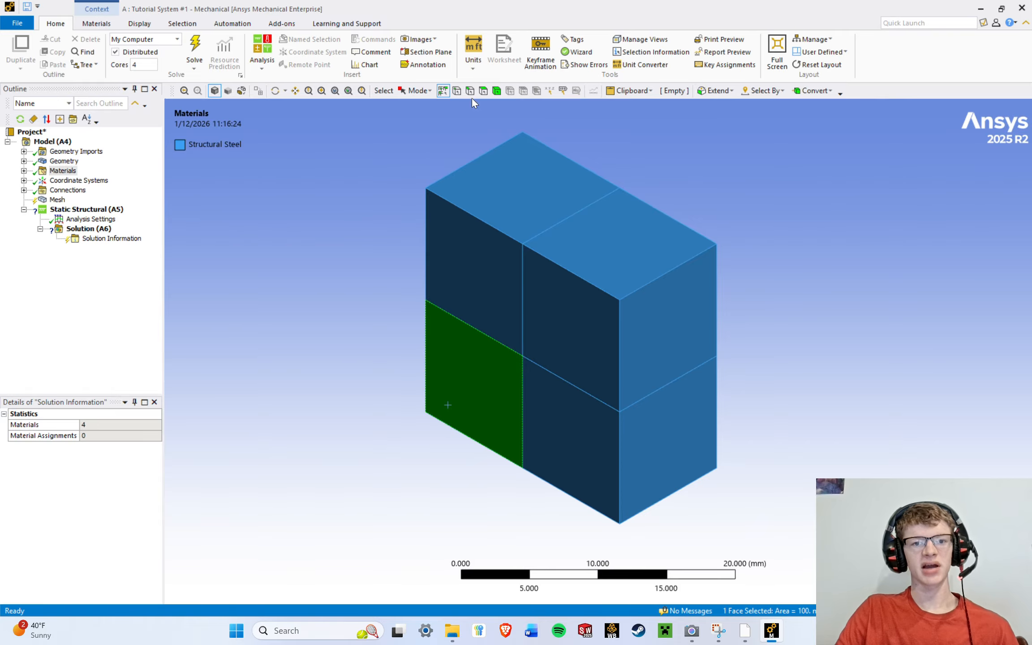
pyautogui.click(456, 90)
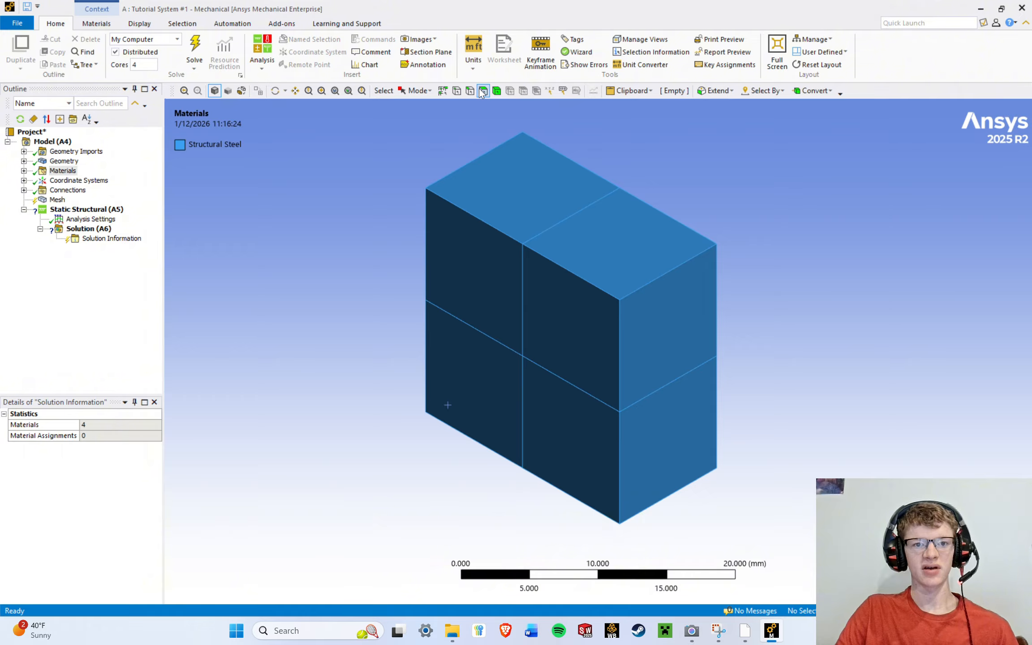
pyautogui.click(497, 91)
pyautogui.click(560, 329)
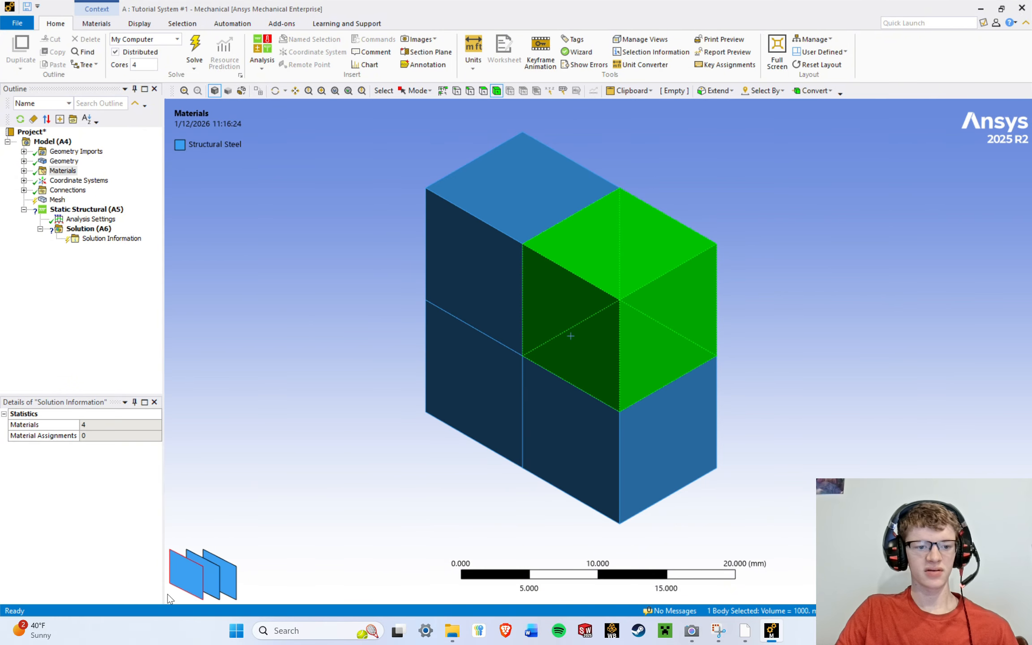
# Enable Smart Select, pick the front face of the lower-left block, and clear the selection.
pyautogui.click(442, 91)
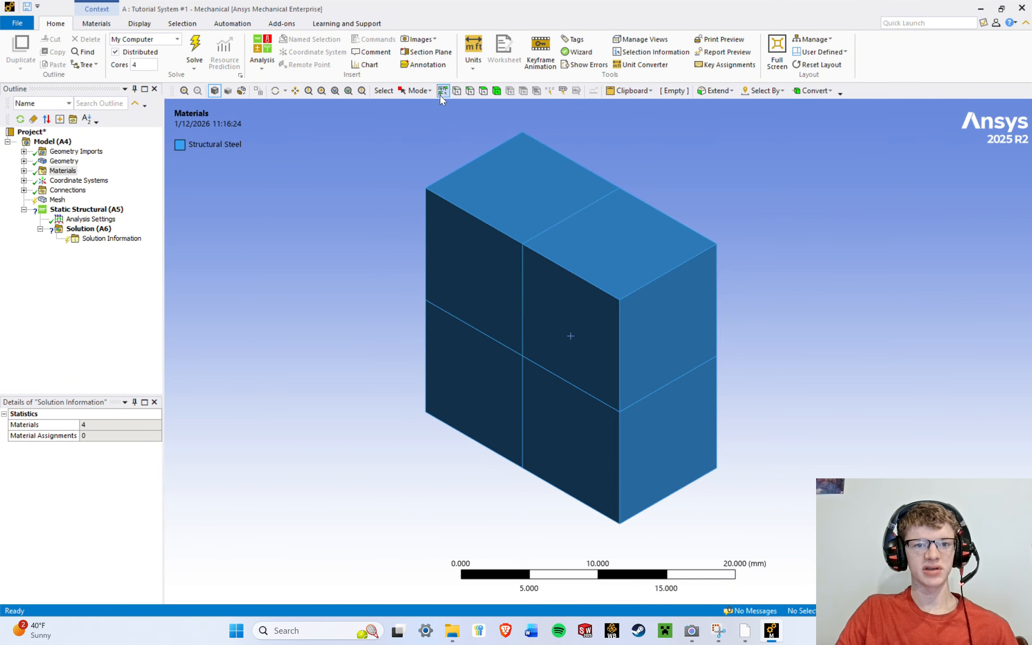
pyautogui.click(522, 450)
pyautogui.click(458, 371)
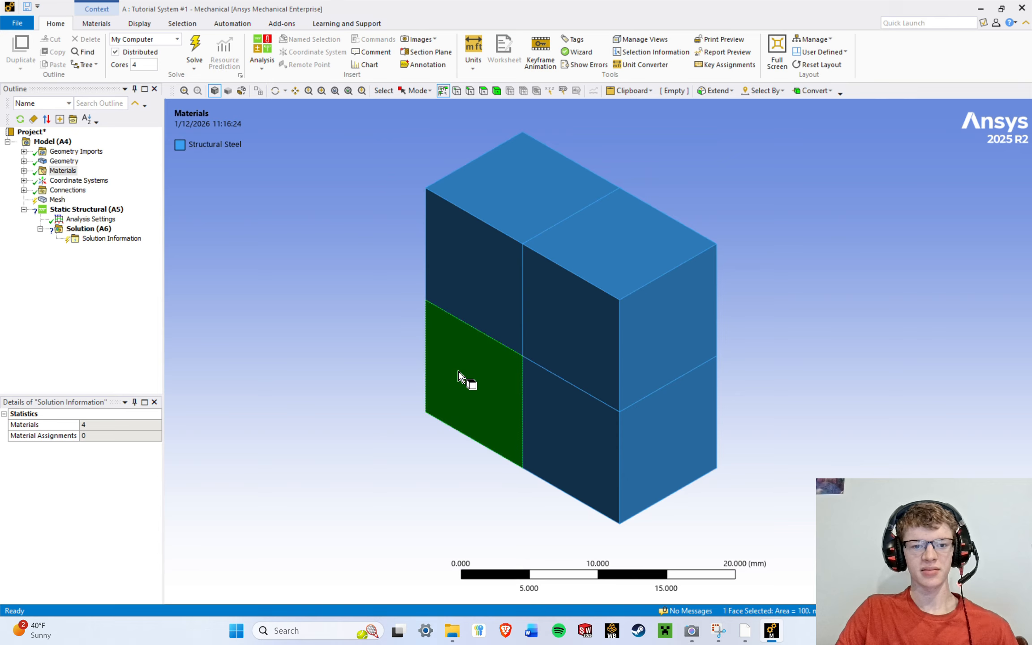
pyautogui.click(459, 372)
pyautogui.click(459, 371)
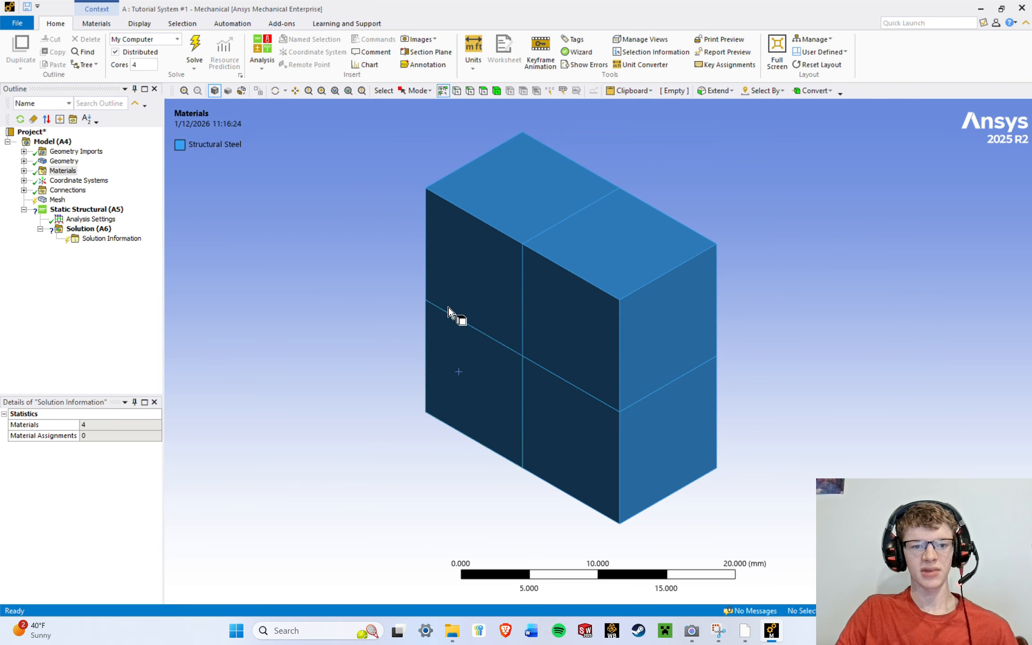
# Restrict selection to vertices and select the central front vertex where the four blocks meet.
pyautogui.click(457, 91)
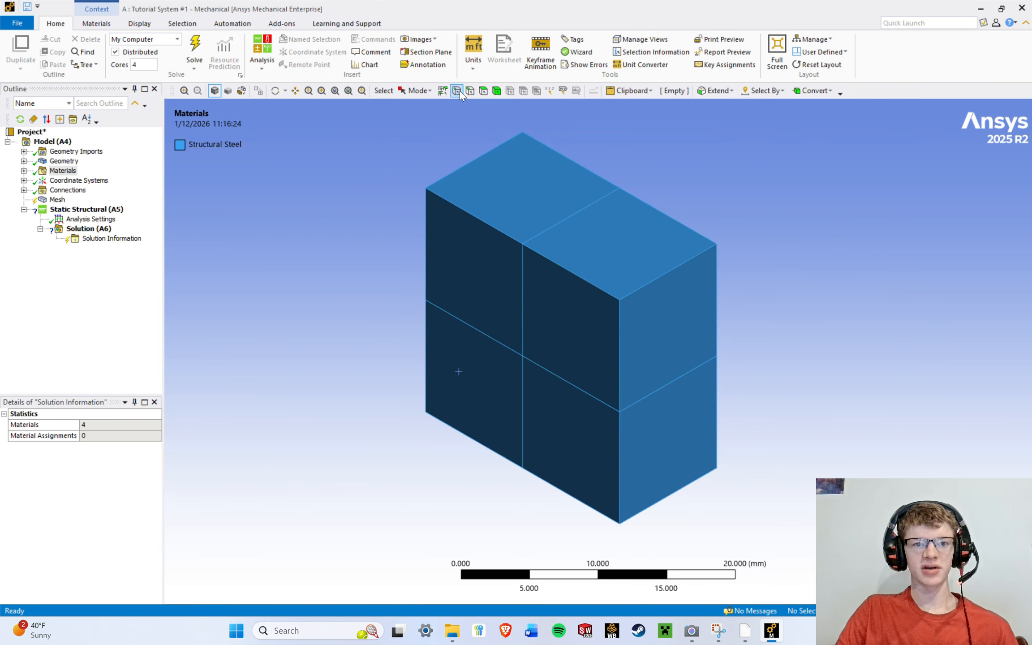
pyautogui.click(522, 355)
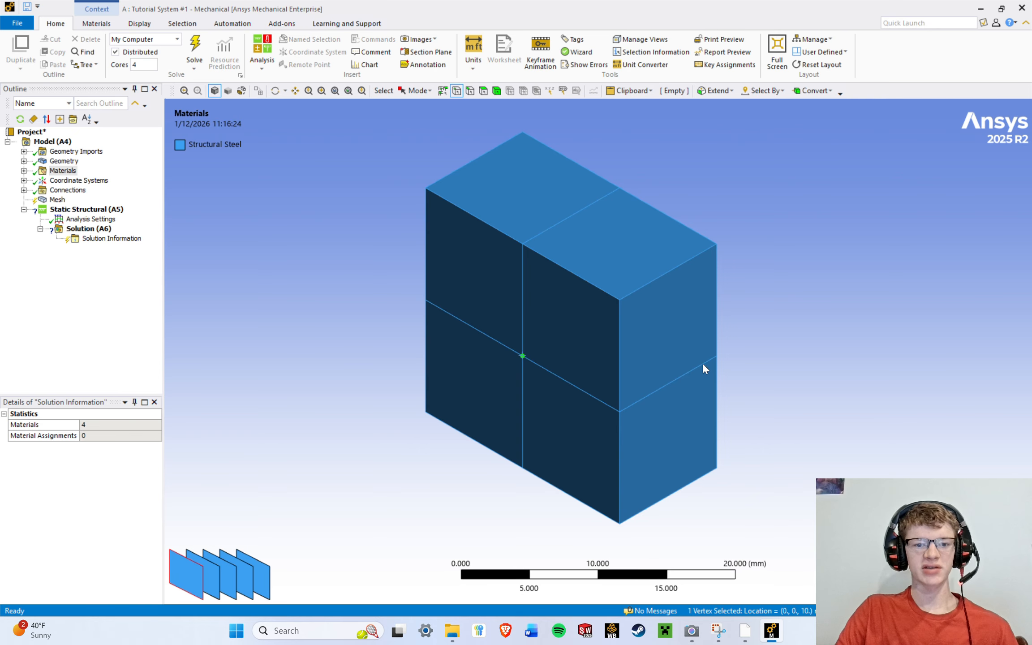
pyautogui.moveTo(702, 364); pyautogui.dragTo(683, 352, button='middle')
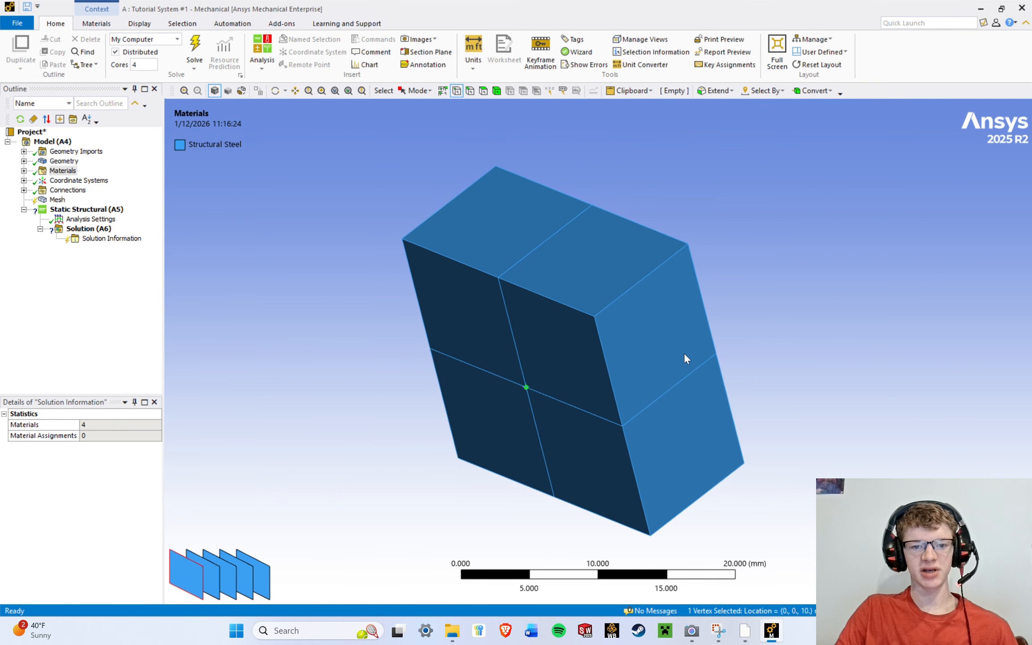
pyautogui.click(990, 568)
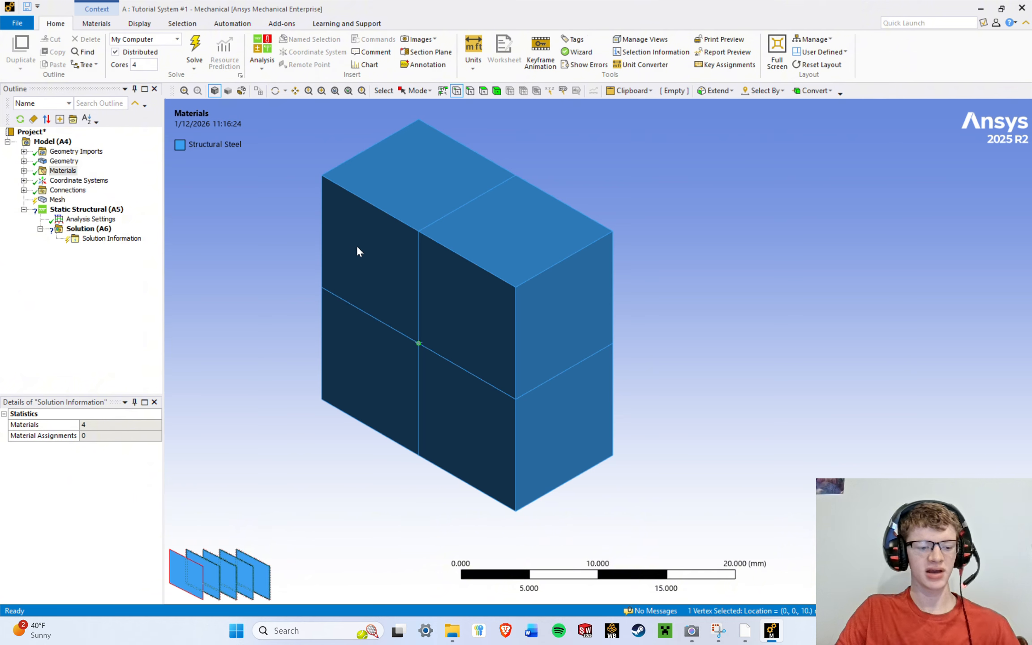
pyautogui.keyDown('ctrl'); pyautogui.moveTo(387, 269); pyautogui.dragTo(525, 264, button='middle'); pyautogui.keyUp('ctrl')
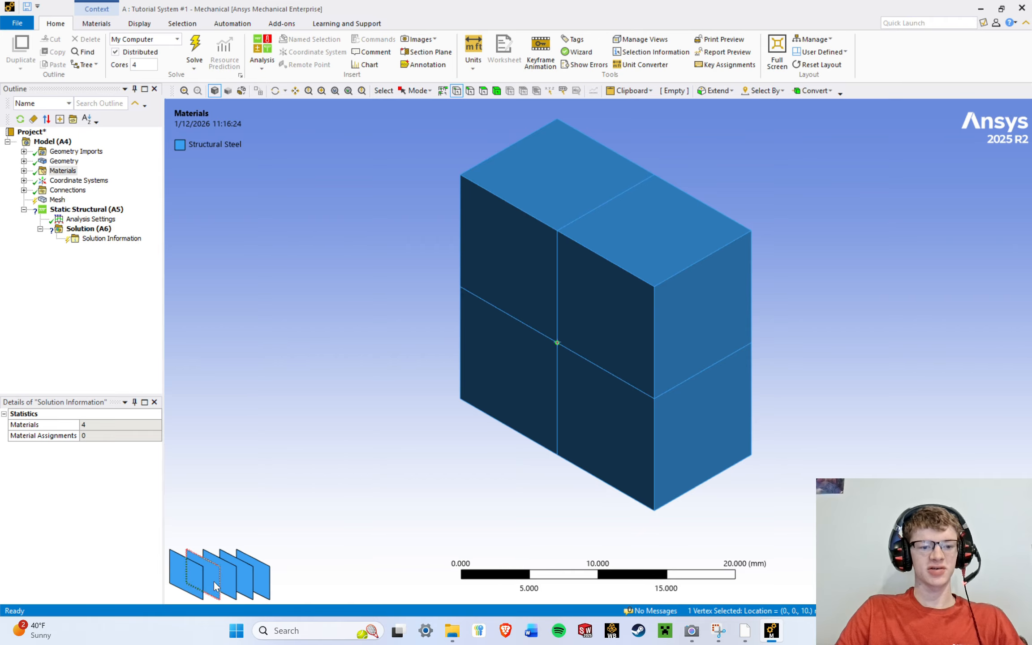
# Step through the stacked selection planes to pick the rearmost vertex behind the central front vertex, inspect it, and restore the isometric view.
pyautogui.moveTo(703, 357); pyautogui.dragTo(588, 380, button='middle')
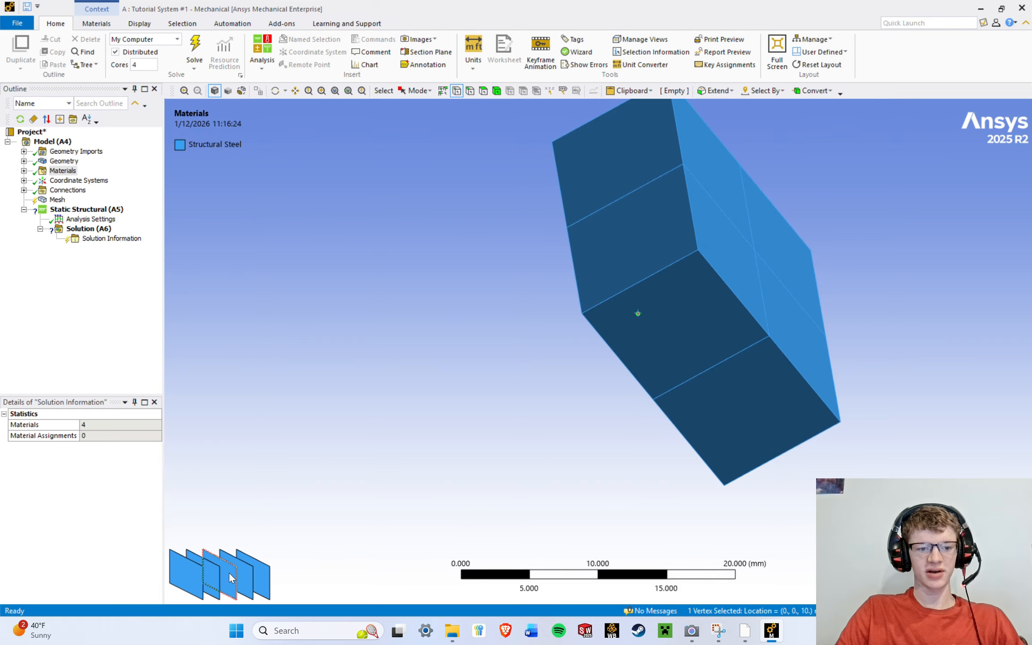
pyautogui.click(259, 575)
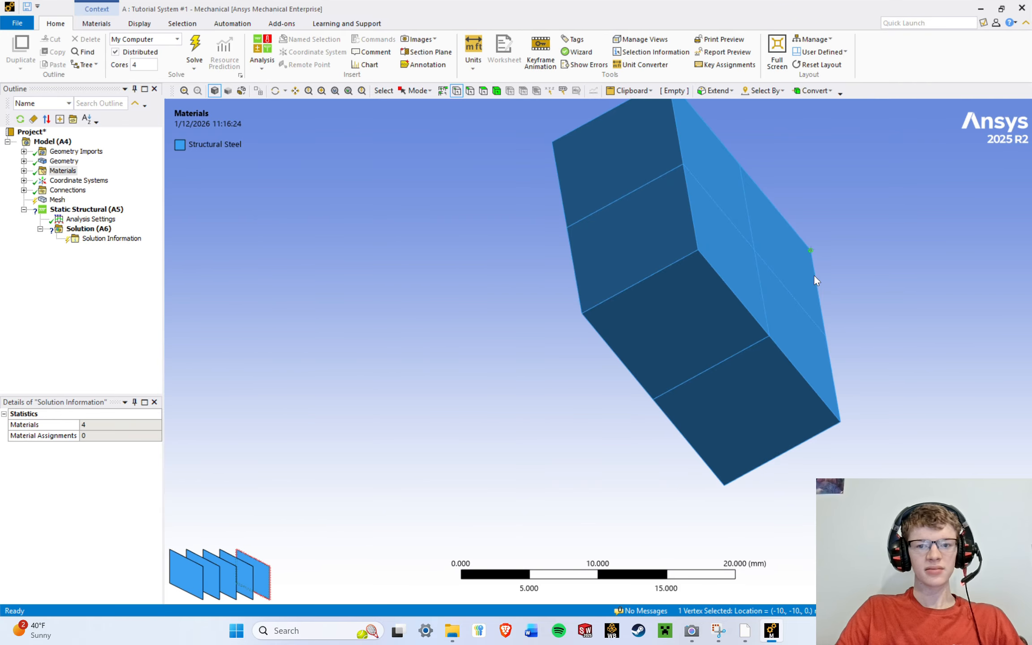
pyautogui.moveTo(814, 280); pyautogui.dragTo(532, 359, button='middle')
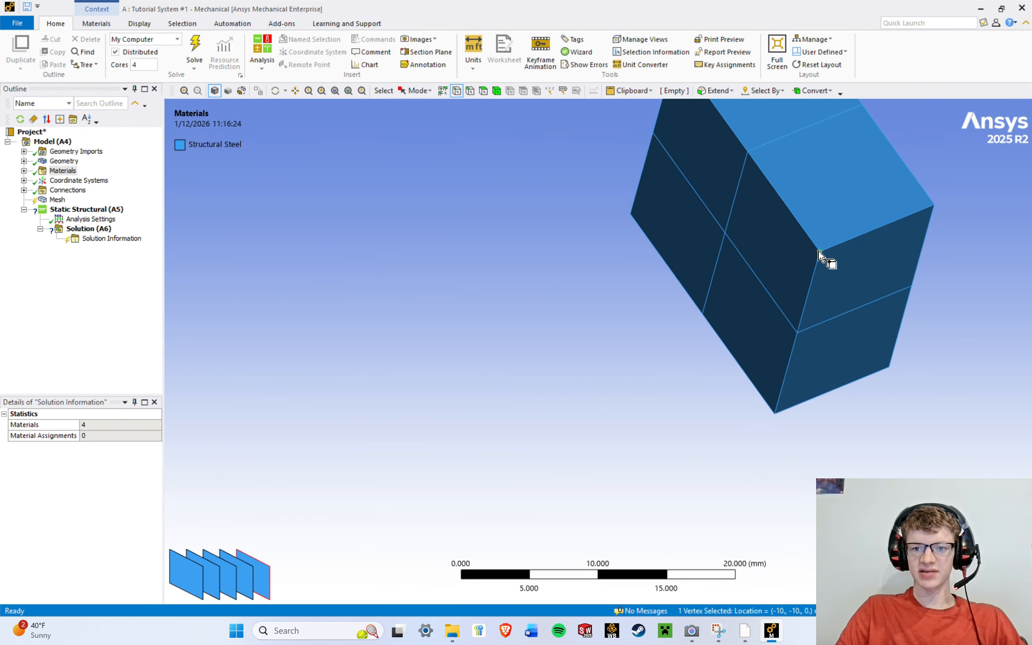
pyautogui.moveTo(818, 256); pyautogui.dragTo(941, 248, button='middle')
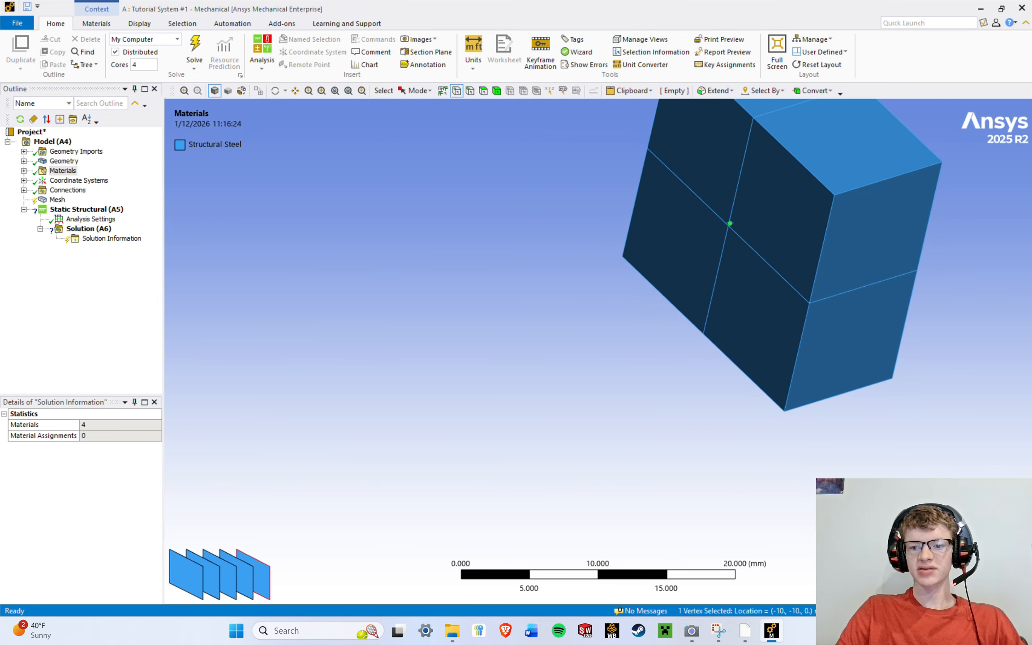
pyautogui.click(991, 559)
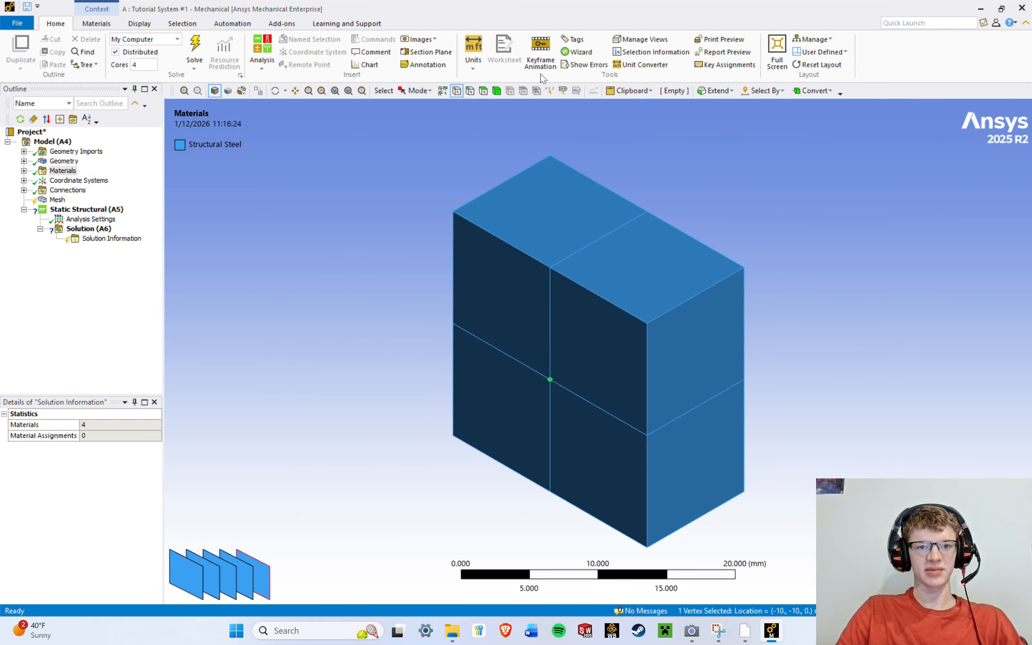
# Restrict selection to edges, pick the upper central vertical front edge, and step through the selection planes to the rearmost edge.
pyautogui.click(470, 91)
pyautogui.click(550, 359)
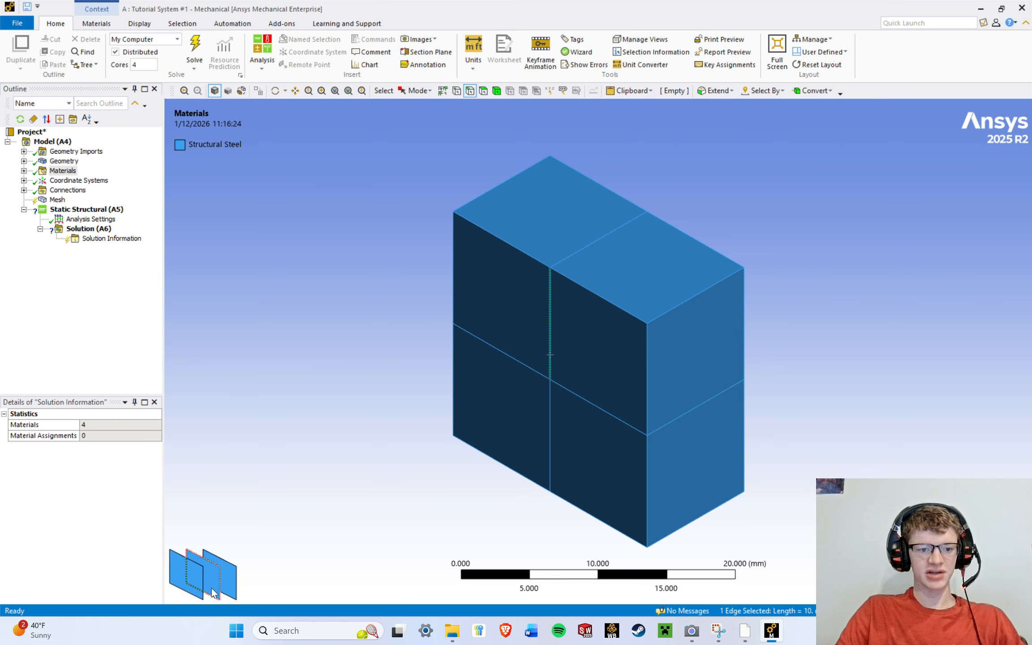
pyautogui.moveTo(394, 331); pyautogui.dragTo(499, 333, button='middle')
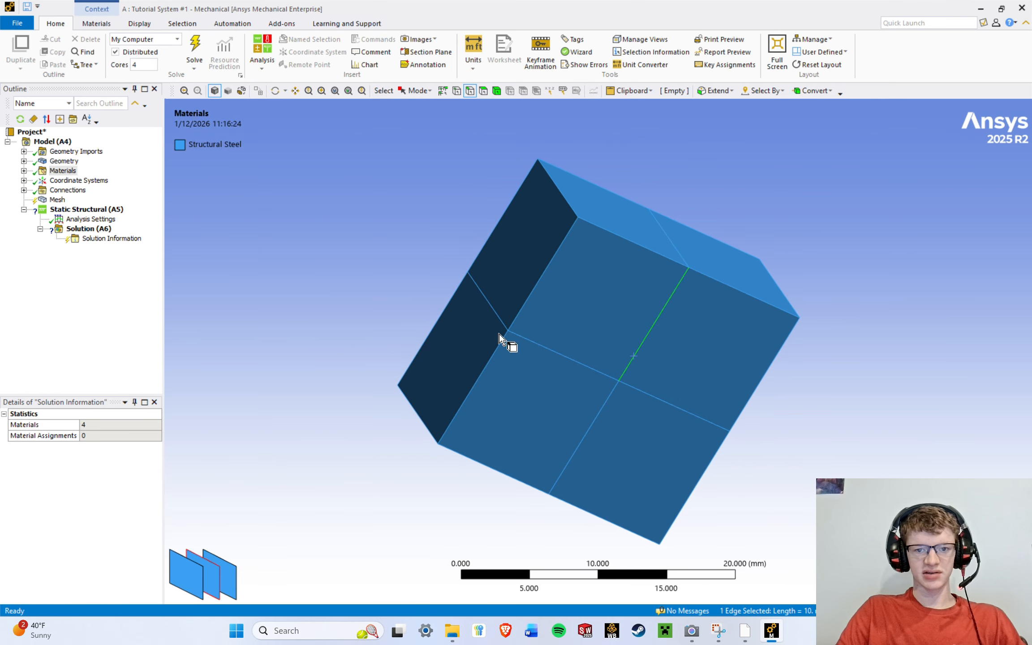
pyautogui.click(229, 574)
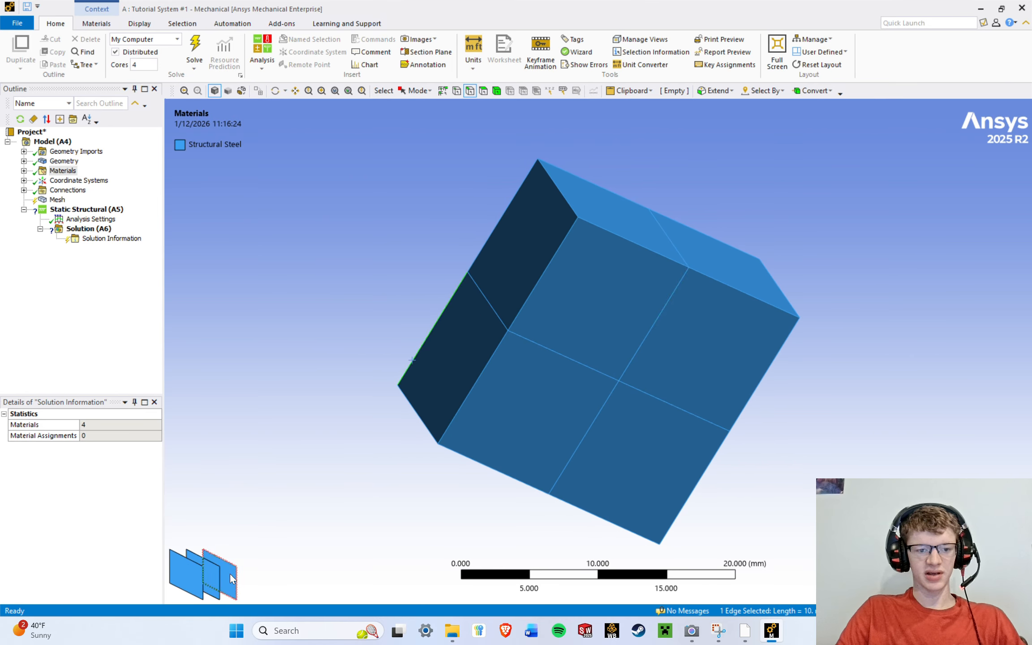
pyautogui.moveTo(361, 387); pyautogui.dragTo(199, 409, button='middle')
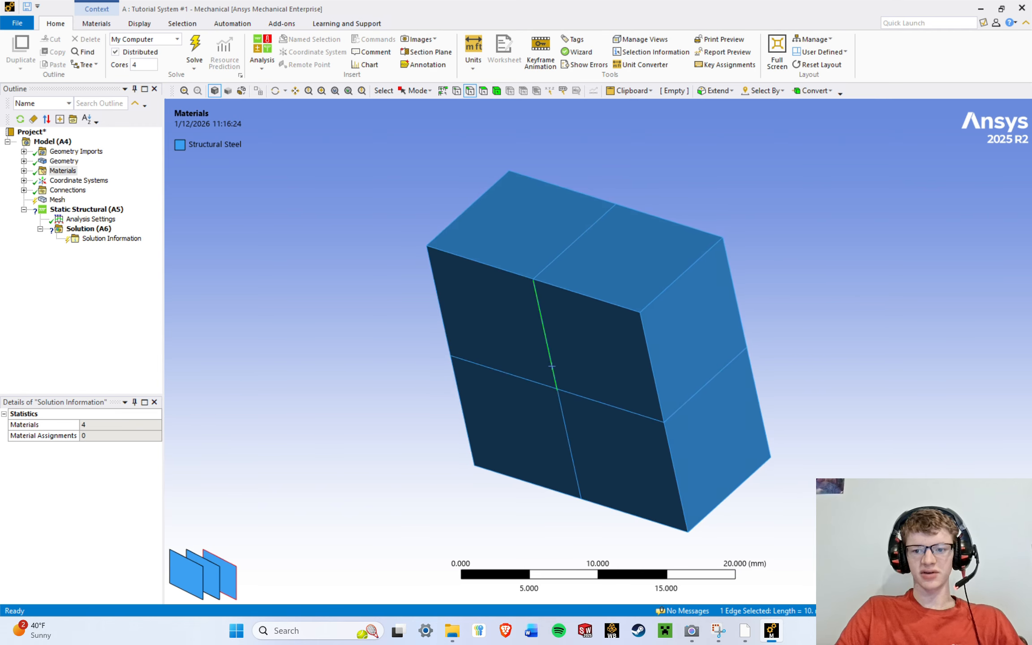
pyautogui.click(983, 557)
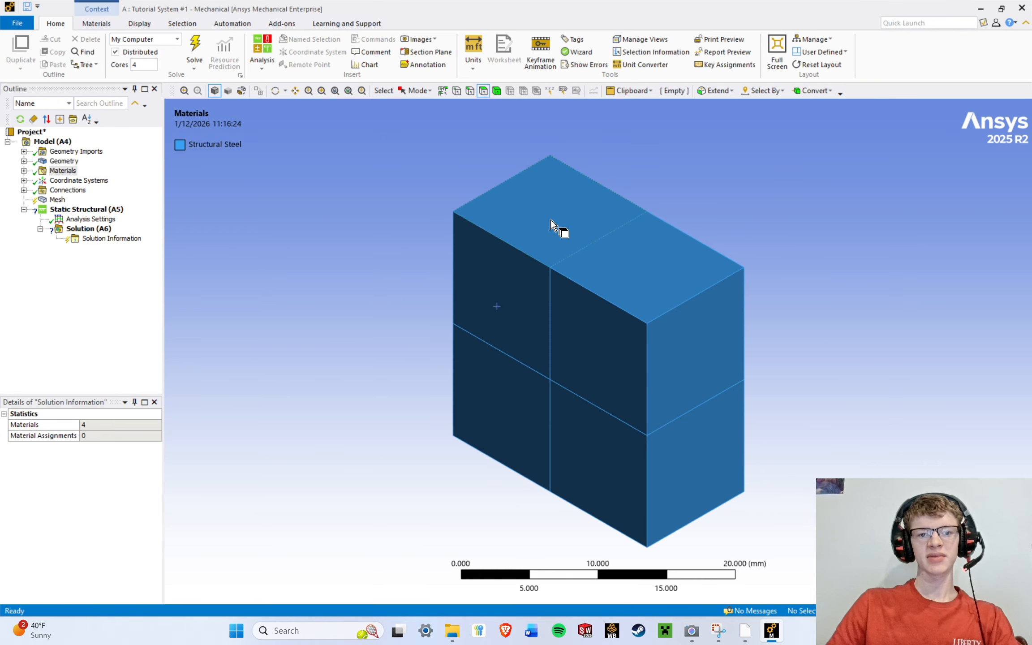
# Select the upper-left block's top face together with the lower-right block's front and rear faces.
pyautogui.click(535, 213)
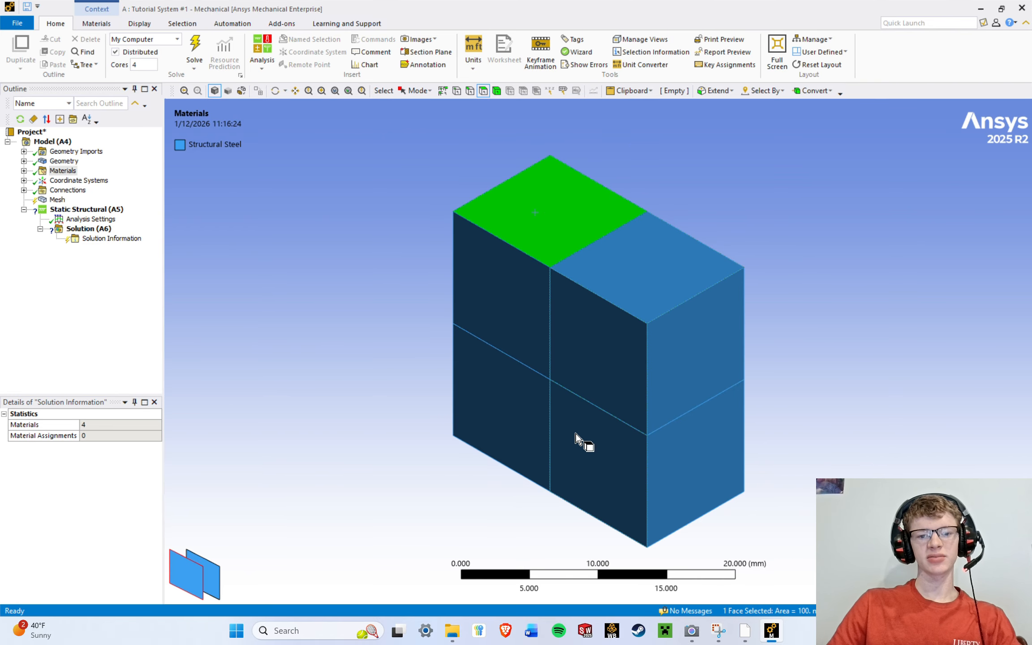
pyautogui.keyDown('ctrl'); pyautogui.click(611, 466); pyautogui.keyUp('ctrl')
pyautogui.moveTo(757, 403); pyautogui.dragTo(604, 393, button='middle')
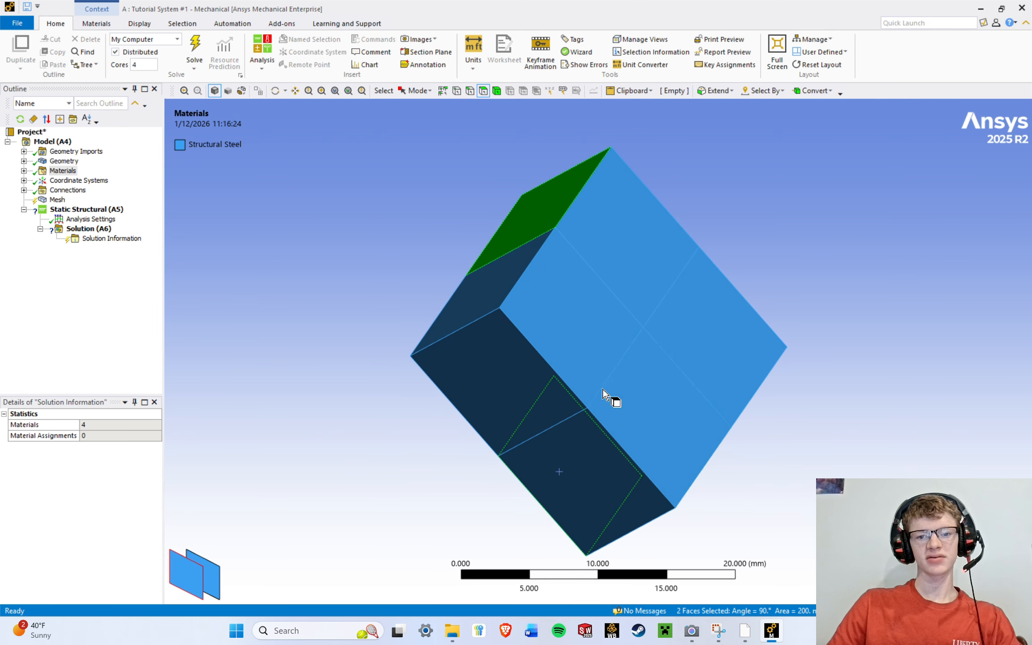
pyautogui.keyDown('ctrl'); pyautogui.click(603, 392); pyautogui.keyUp('ctrl')
pyautogui.moveTo(472, 333); pyautogui.dragTo(546, 258, button='middle')
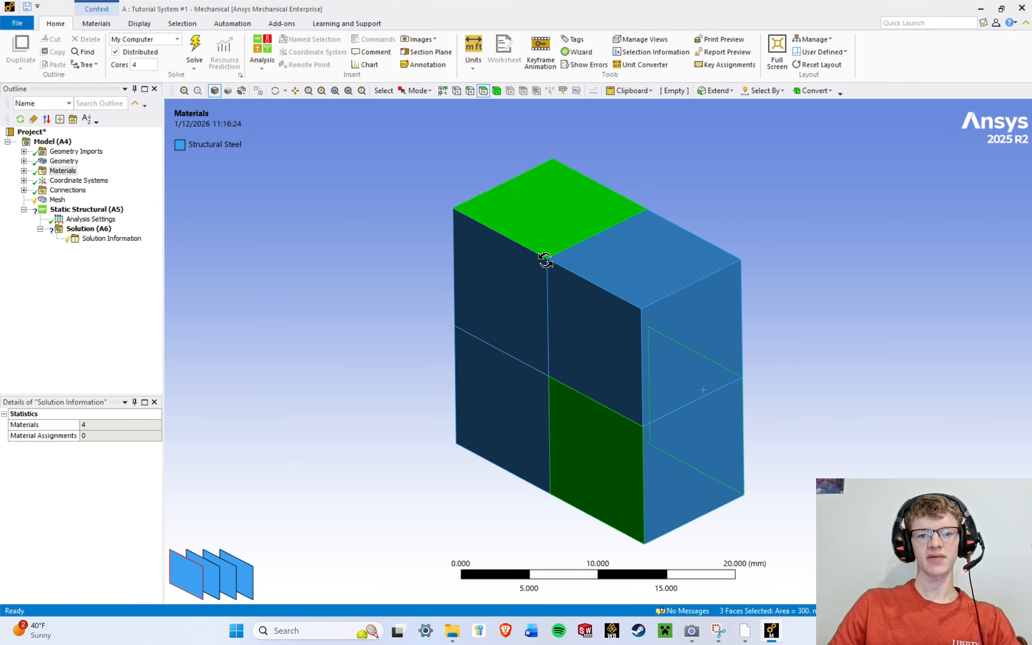
# Add the three selected faces to the selection clipboard and clear the current selection.
pyautogui.click(628, 90)
pyautogui.click(645, 103)
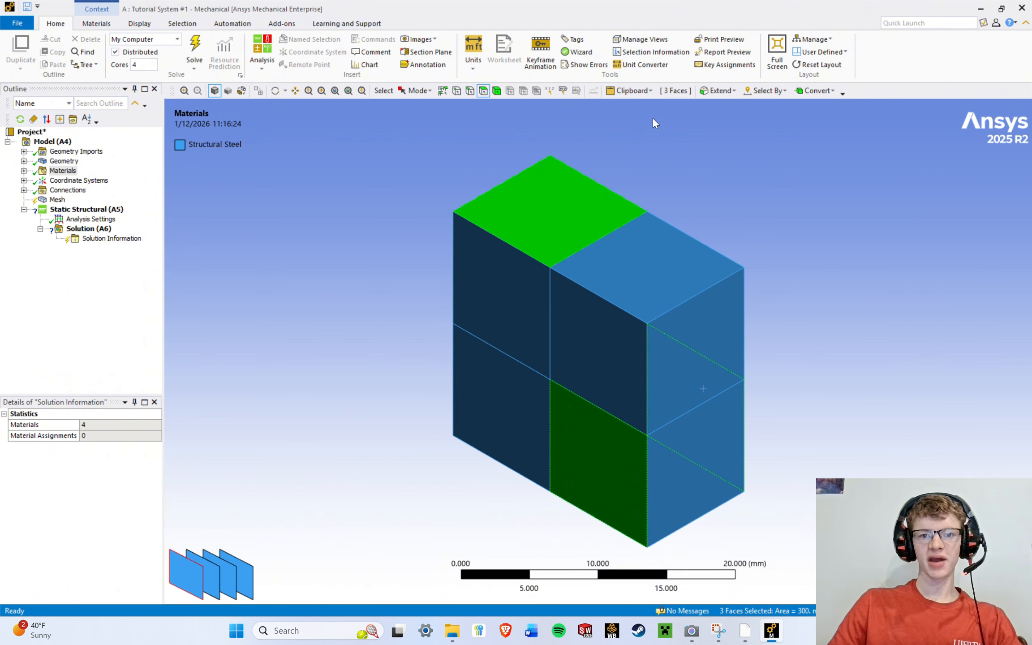
pyautogui.click(757, 204)
# Reselect the stored faces with Select Items in Clipboard.
pyautogui.click(632, 91)
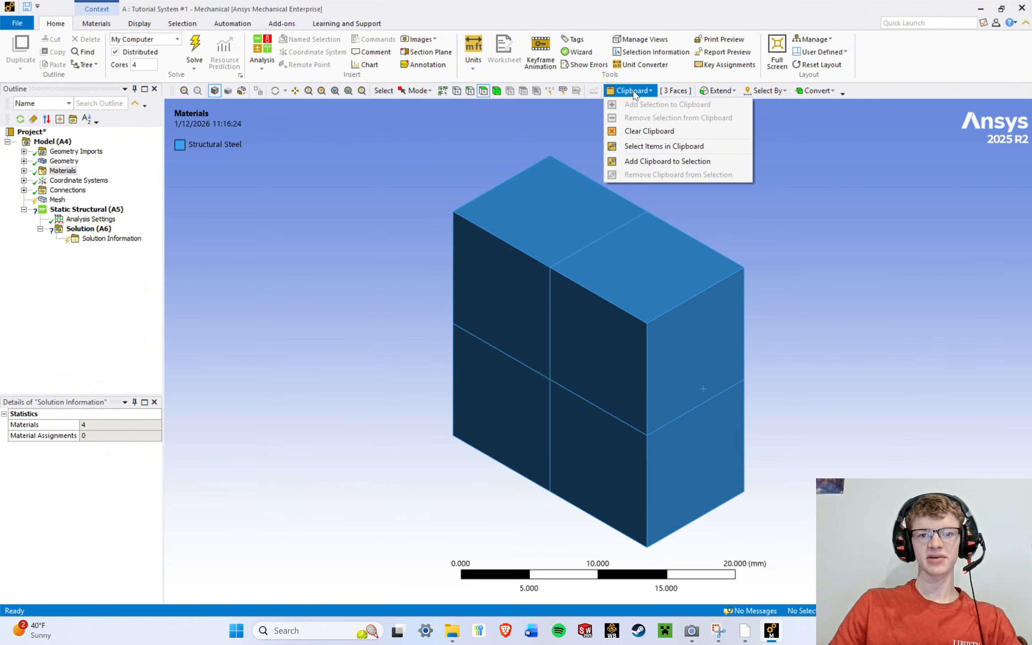
pyautogui.click(666, 146)
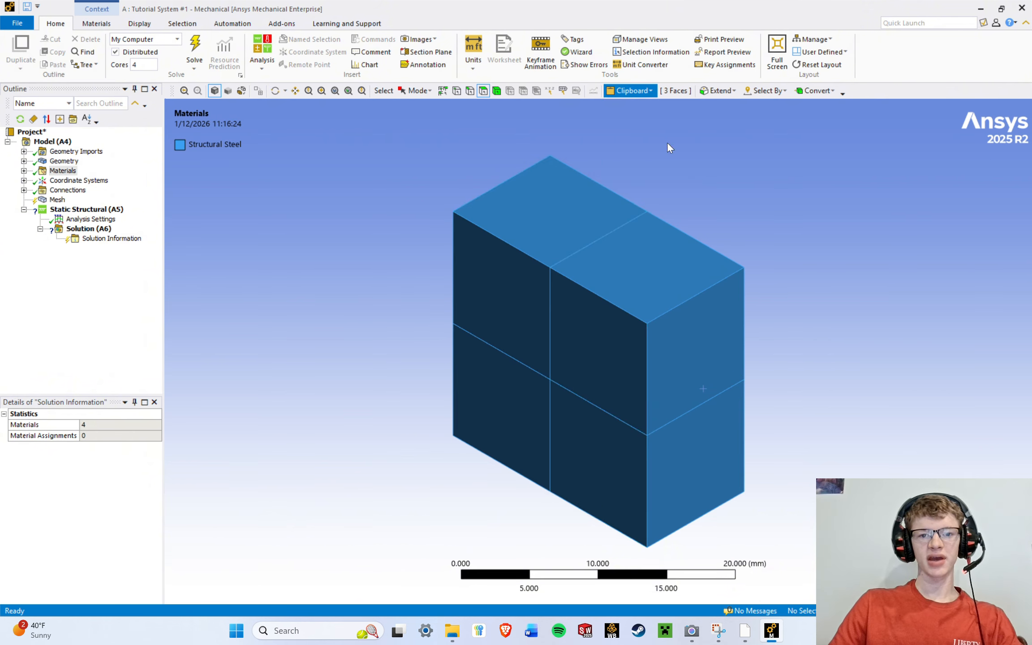
pyautogui.moveTo(861, 287); pyautogui.dragTo(883, 299, button='middle')
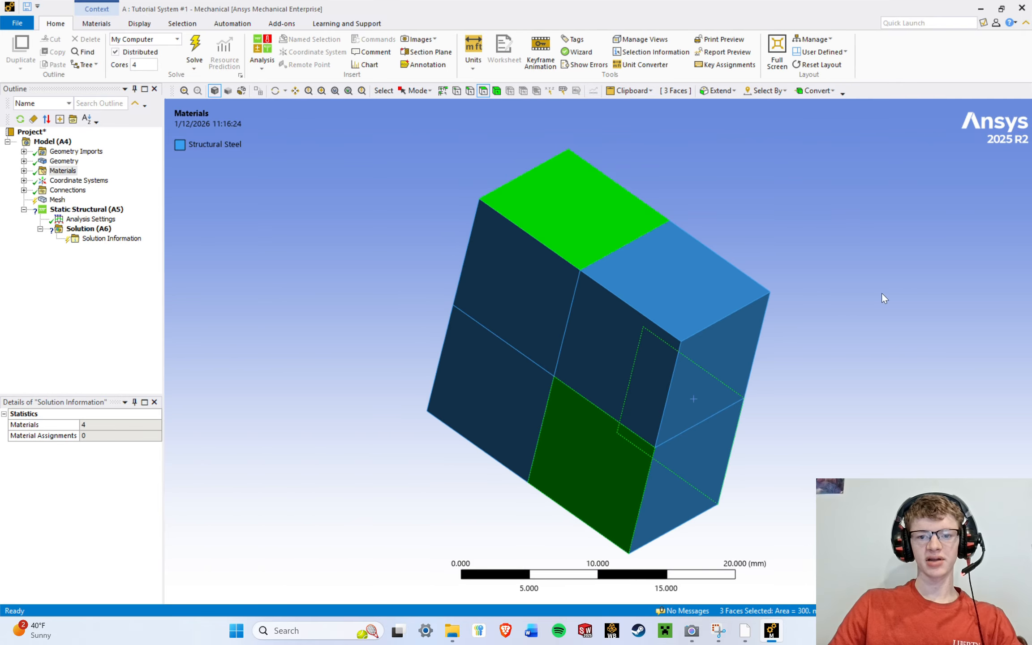
# Clear the selection, and use Add Clipboard to Selection with nothing selected before clearing it again.
pyautogui.click(626, 94)
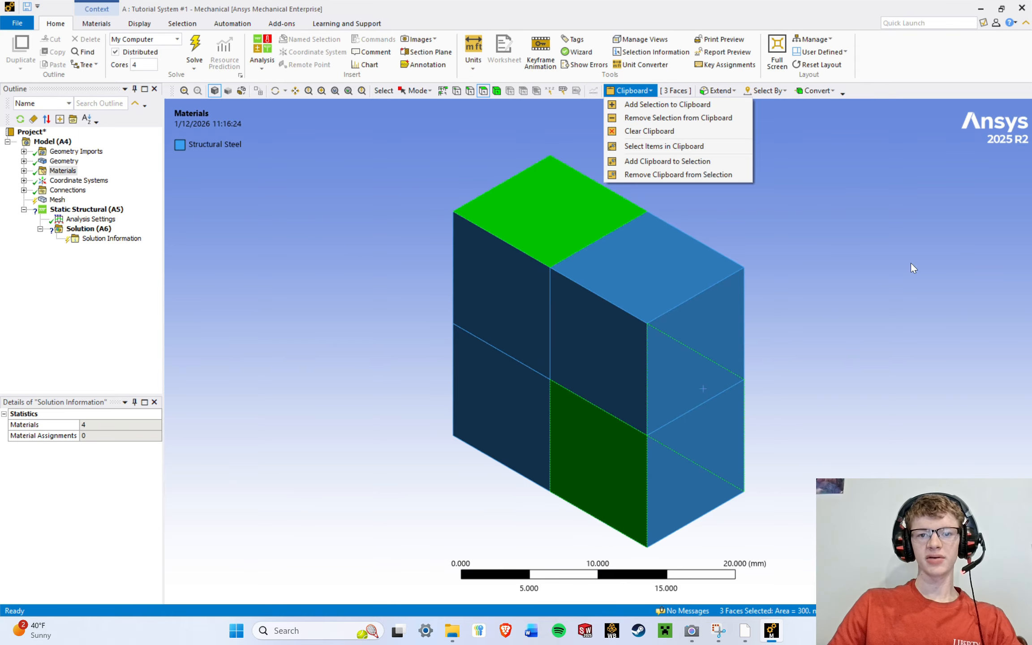
pyautogui.click(914, 268)
pyautogui.click(629, 91)
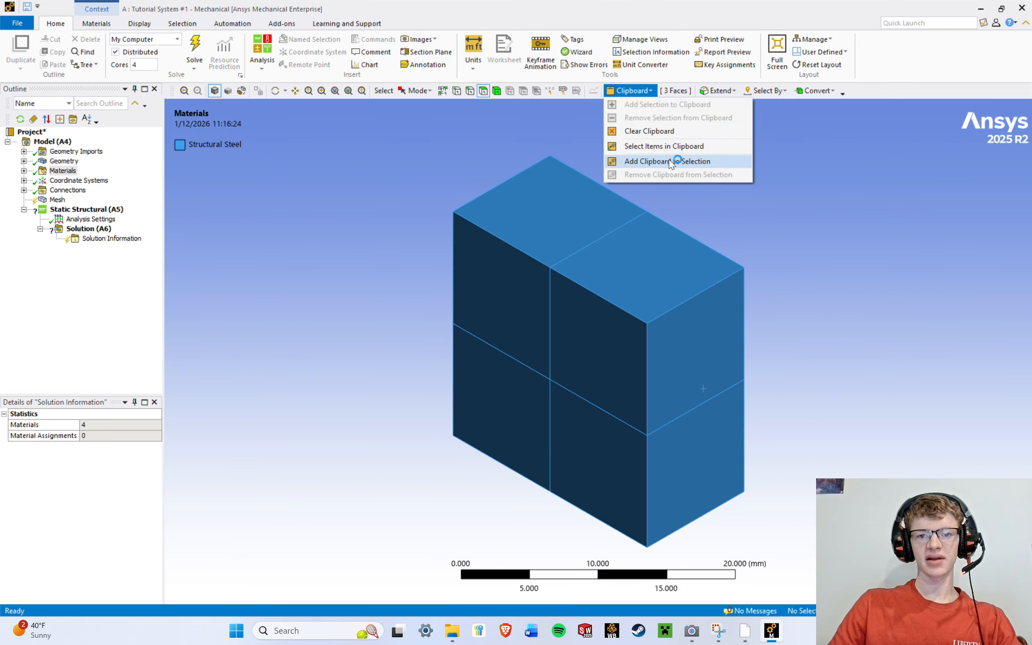
pyautogui.click(671, 162)
pyautogui.click(767, 247)
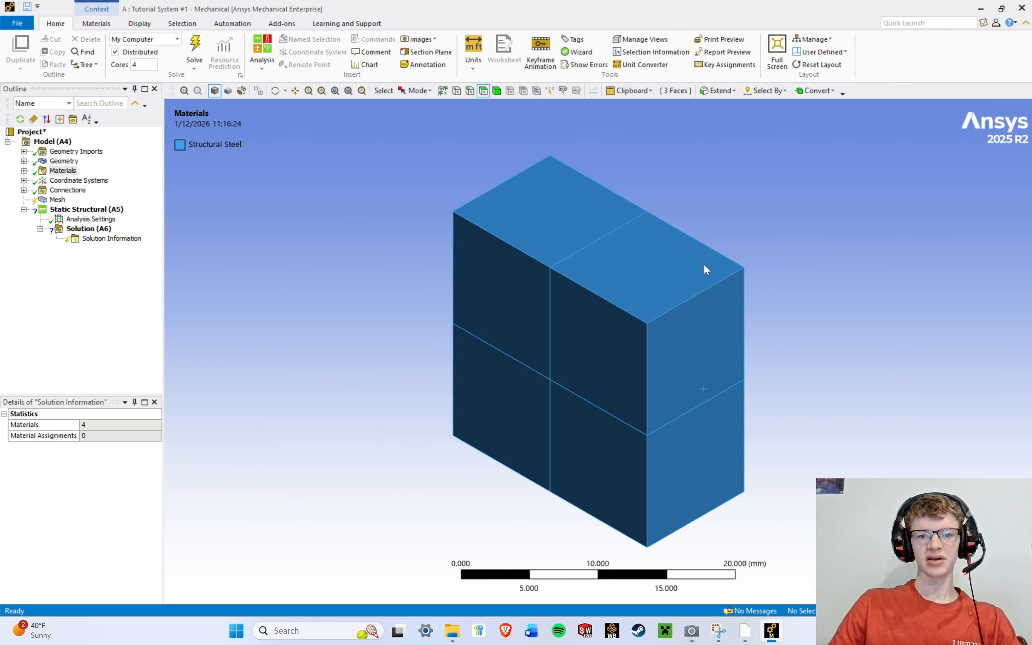
# Select the lower-left front face, add the clipboard faces to the selection, and clear the selection after viewing it.
pyautogui.click(483, 394)
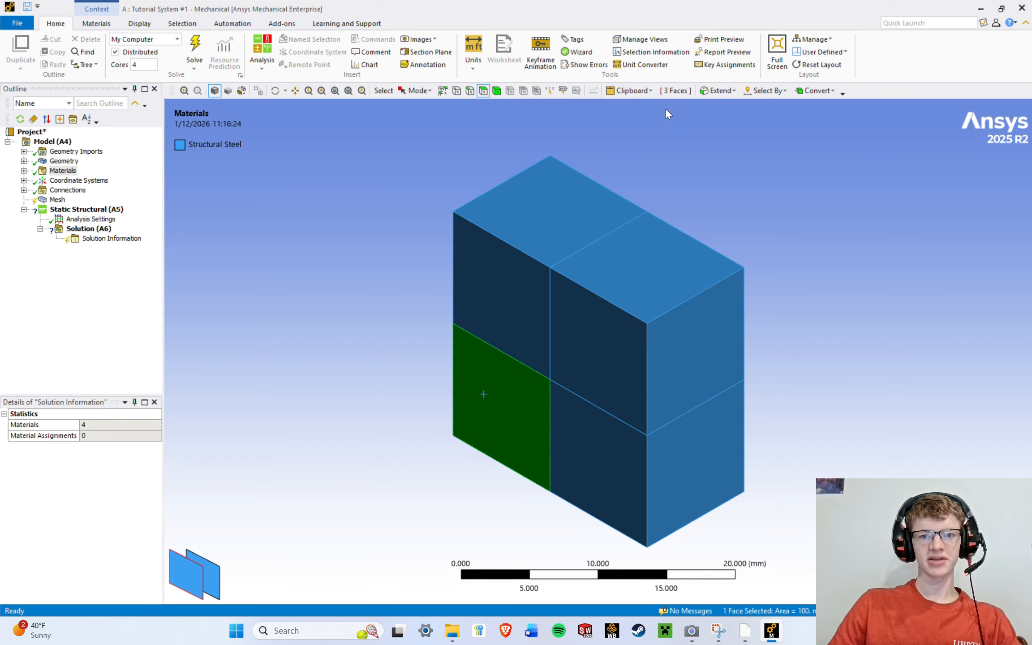
pyautogui.click(630, 91)
pyautogui.click(670, 162)
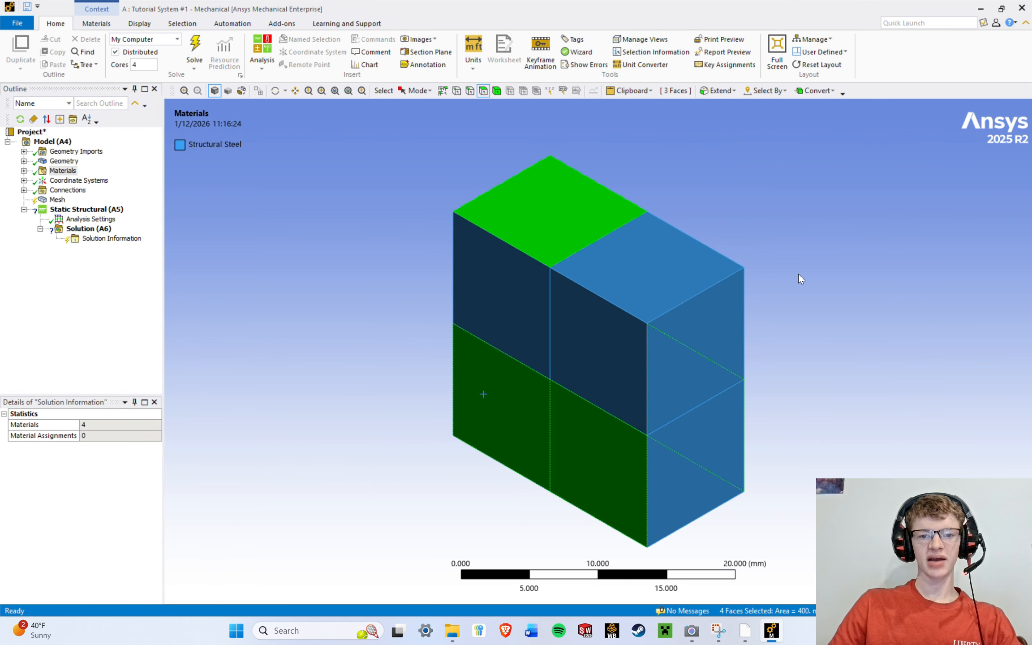
pyautogui.moveTo(801, 269); pyautogui.dragTo(824, 269, button='middle')
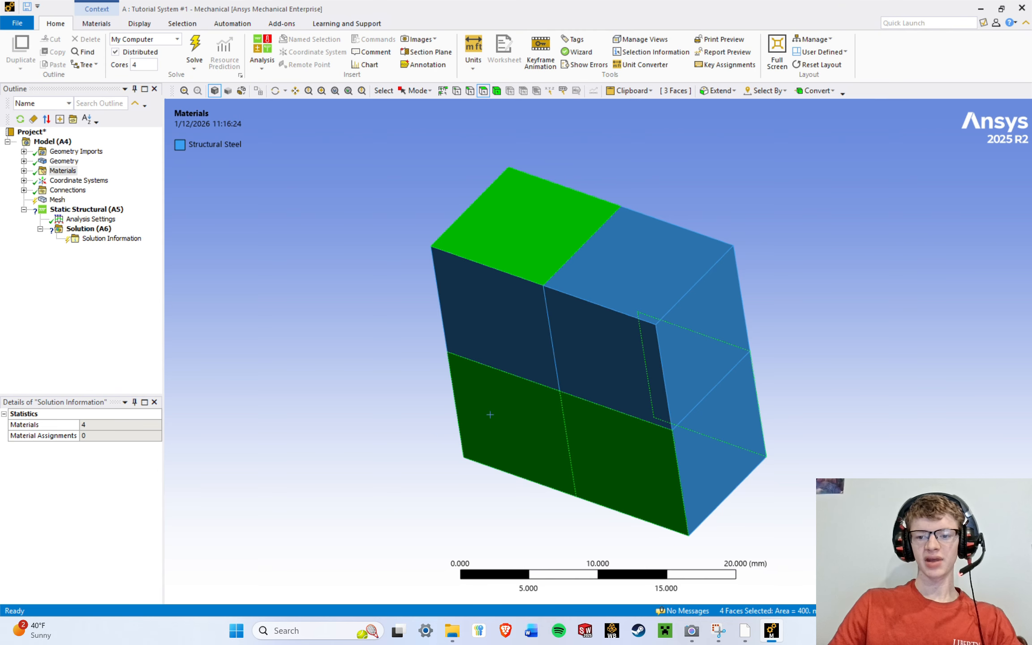
pyautogui.click(631, 90)
pyautogui.click(862, 313)
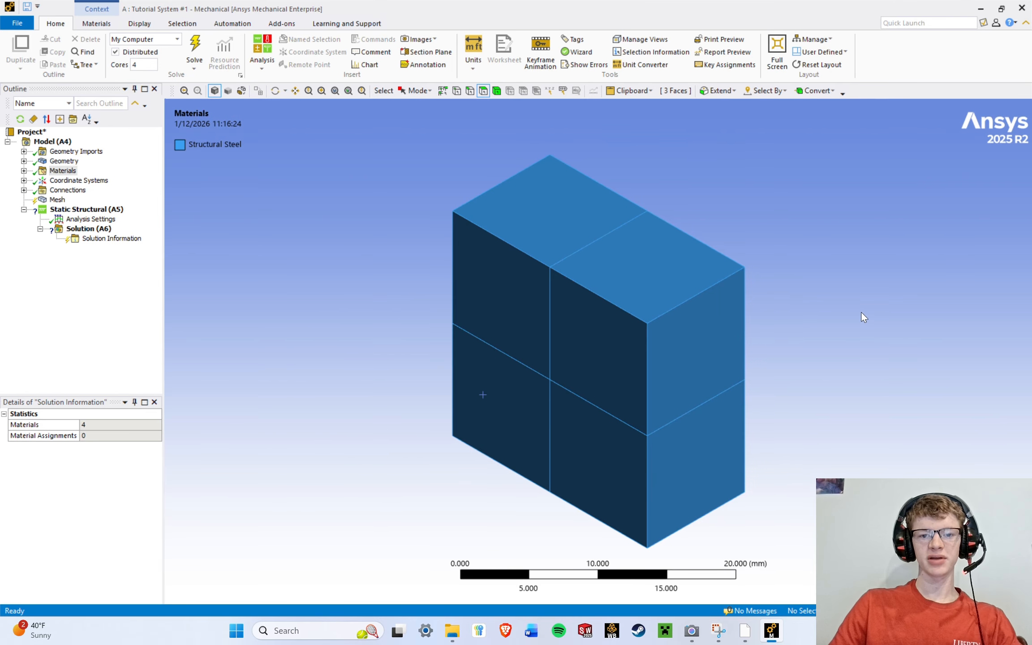
# Select both top faces and all four front faces, remove the clipboard faces from the selection, and clear what remains.
pyautogui.moveTo(545, 237)
pyautogui.mouseDown()
pyautogui.moveTo(553, 230)
pyautogui.moveTo(518, 453)
pyautogui.moveTo(587, 429)
pyautogui.moveTo(611, 280)
pyautogui.mouseUp()
pyautogui.click(629, 90)
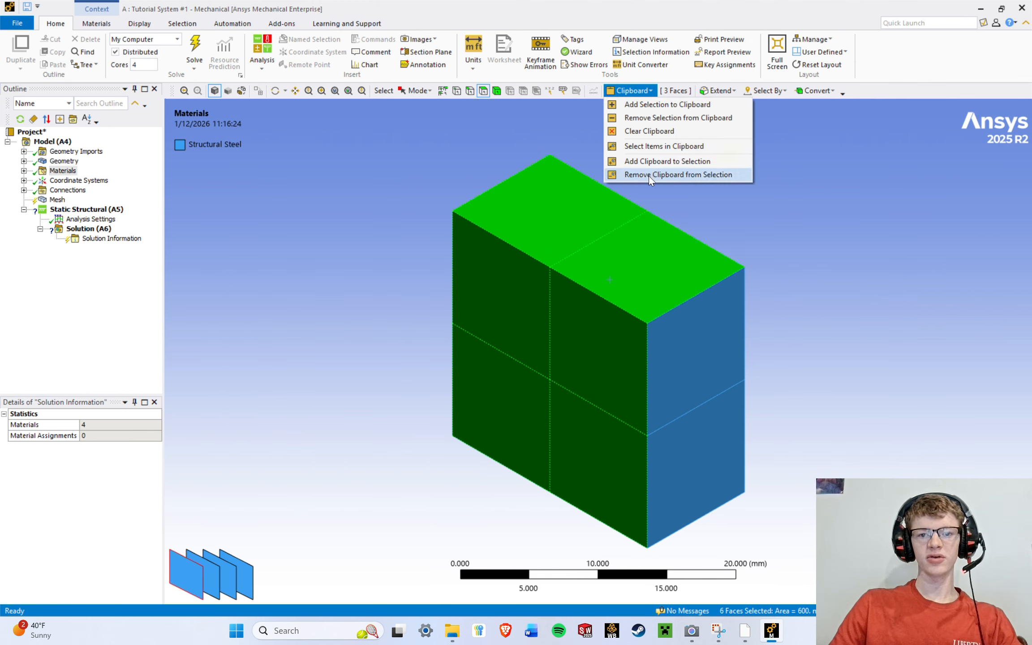
pyautogui.click(649, 175)
pyautogui.moveTo(746, 195)
pyautogui.mouseDown(button='middle')
pyautogui.moveTo(604, 203)
pyautogui.moveTo(822, 166)
pyautogui.moveTo(857, 171)
pyautogui.moveTo(762, 186)
pyautogui.mouseUp(button='middle')
pyautogui.click(649, 91)
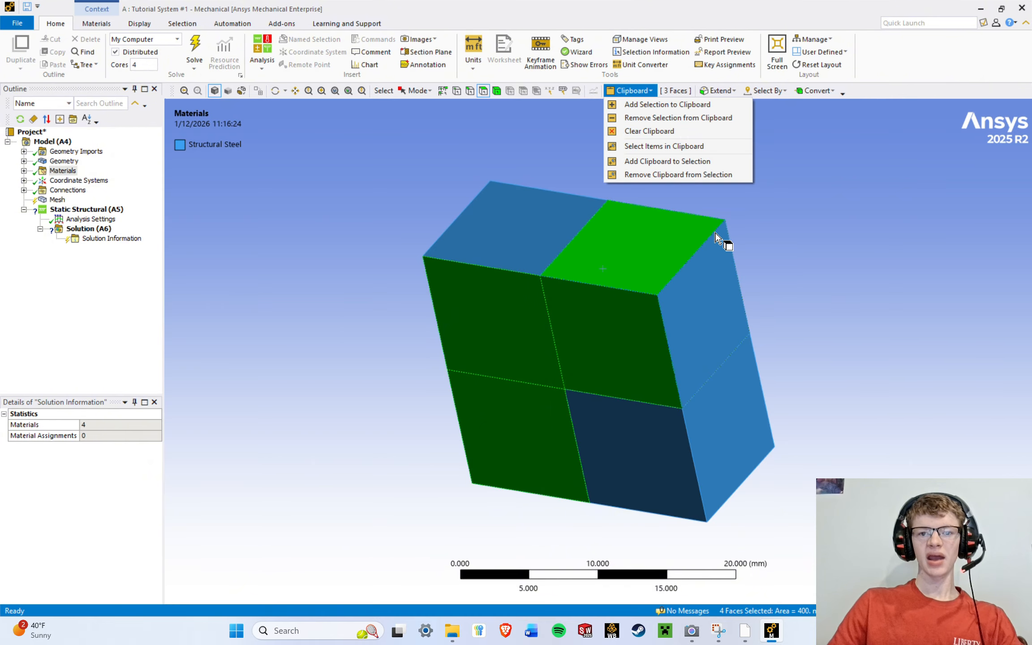
pyautogui.click(877, 302)
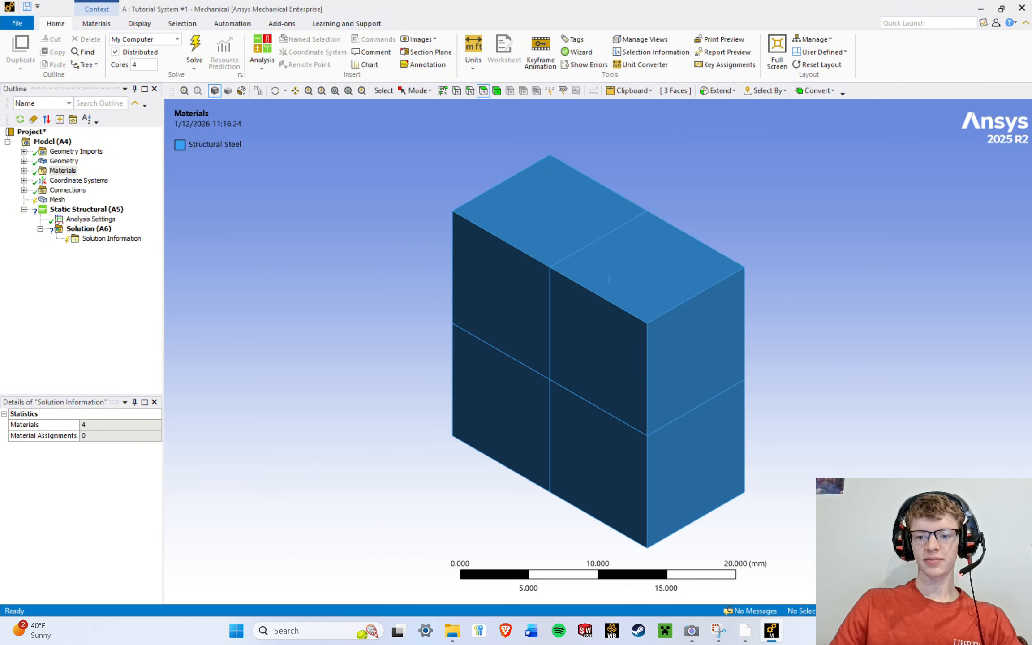
# Select the four front faces of the blocks and clear the selection clipboard.
pyautogui.click(530, 240)
pyautogui.click(523, 287)
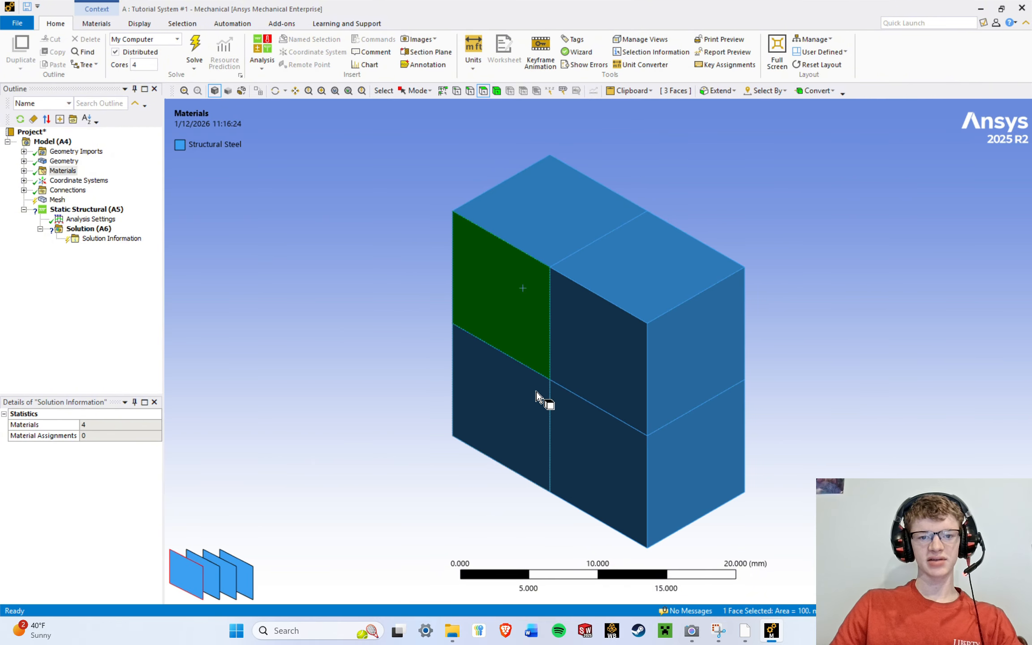
pyautogui.keyDown('ctrl'); pyautogui.click(538, 401); pyautogui.keyUp('ctrl')
pyautogui.keyDown('ctrl'); pyautogui.click(587, 454); pyautogui.keyUp('ctrl')
pyautogui.keyDown('ctrl'); pyautogui.click(582, 349); pyautogui.keyUp('ctrl')
pyautogui.click(637, 91)
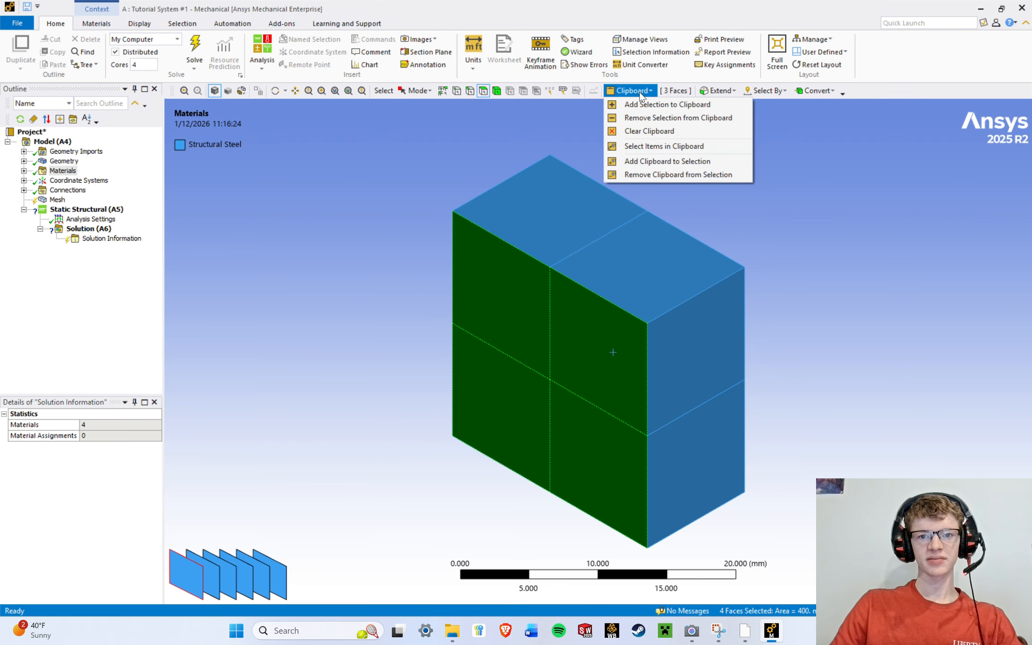
pyautogui.click(646, 131)
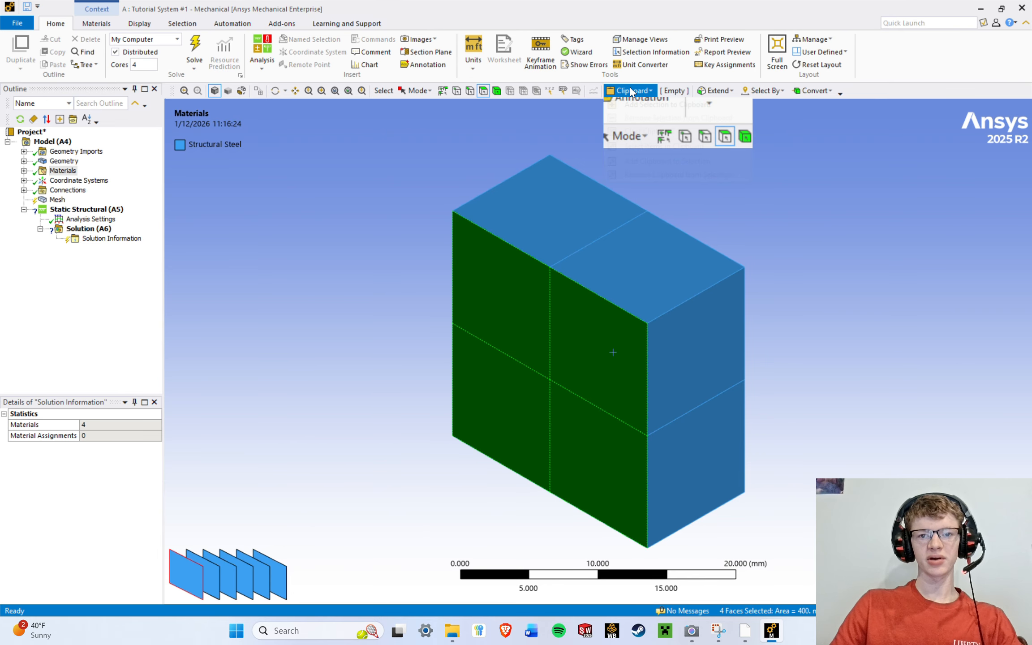
# Add the four selected front faces to the clipboard and deselect them.
pyautogui.click(633, 91)
pyautogui.click(641, 102)
pyautogui.click(734, 184)
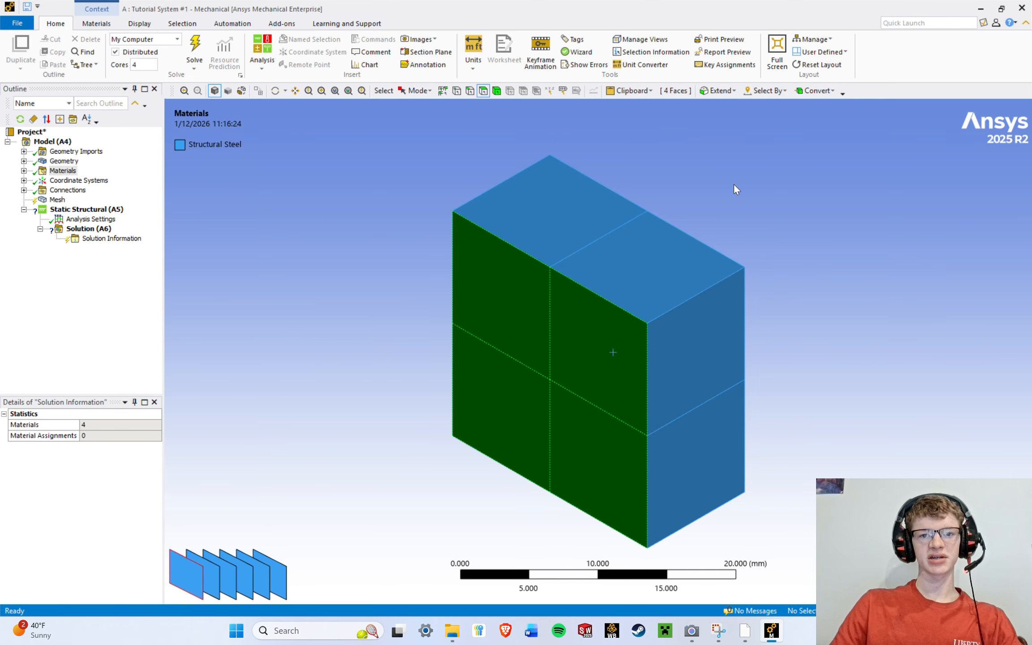
# Select the upper-left and lower-right front faces and remove them from the clipboard.
pyautogui.click(455, 262)
pyautogui.keyDown('ctrl'); pyautogui.click(596, 437); pyautogui.keyUp('ctrl')
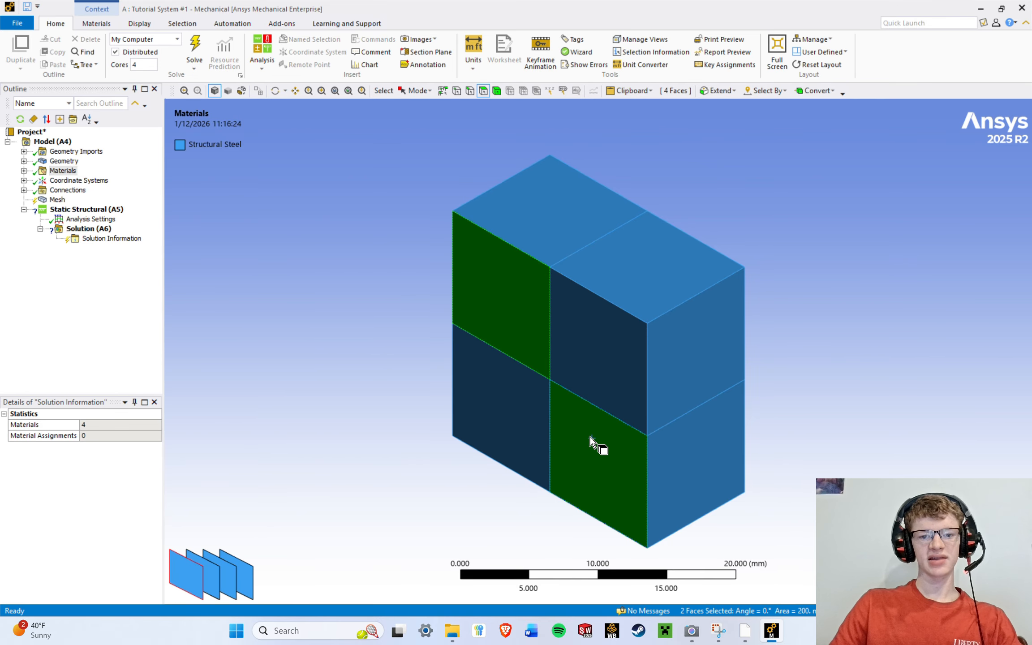
pyautogui.click(635, 92)
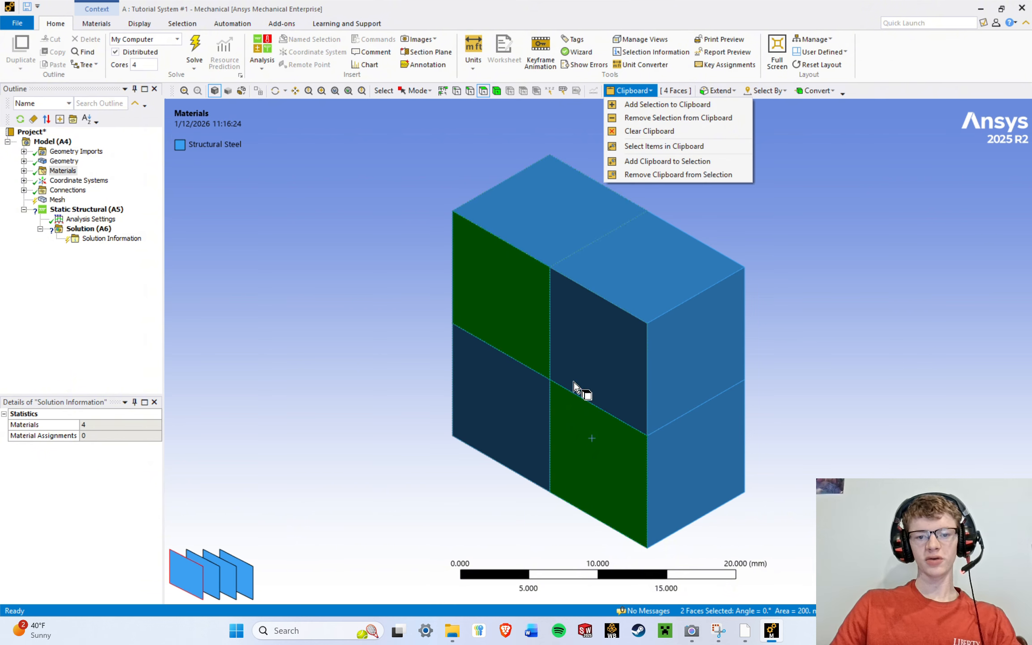
pyautogui.click(645, 118)
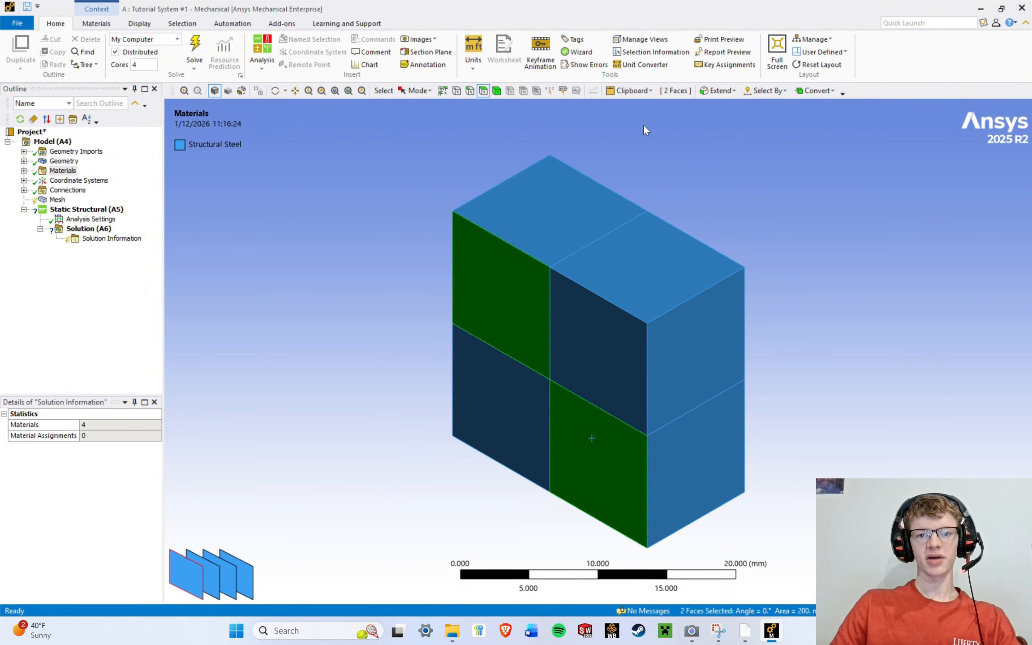
# Deselect the upper-left and lower-right front faces and select the items stored in the clipboard.
pyautogui.click(643, 124)
pyautogui.click(641, 91)
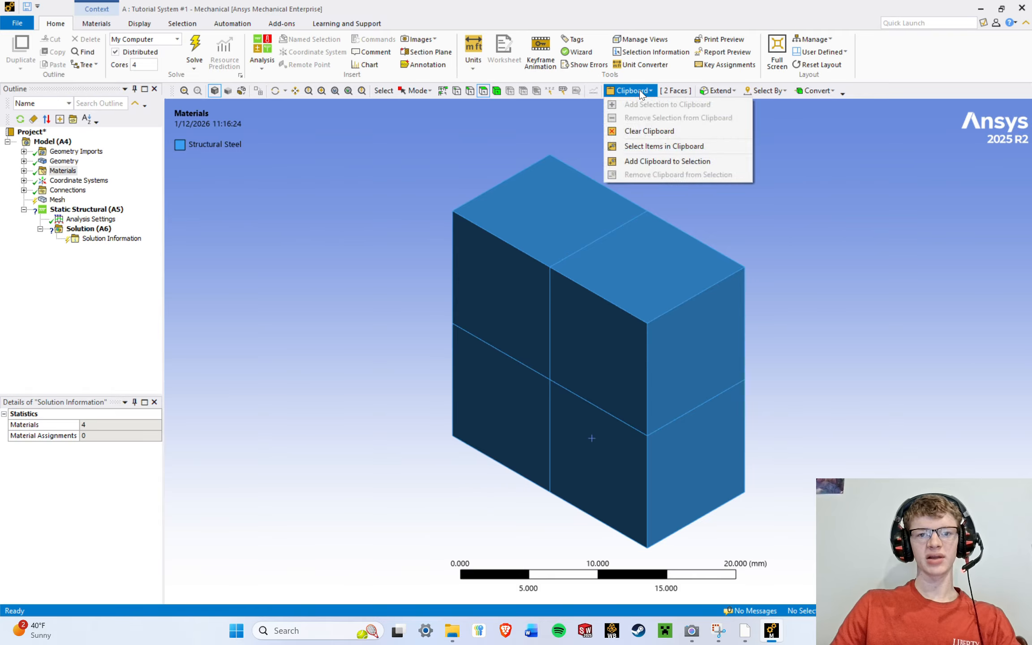
pyautogui.click(657, 148)
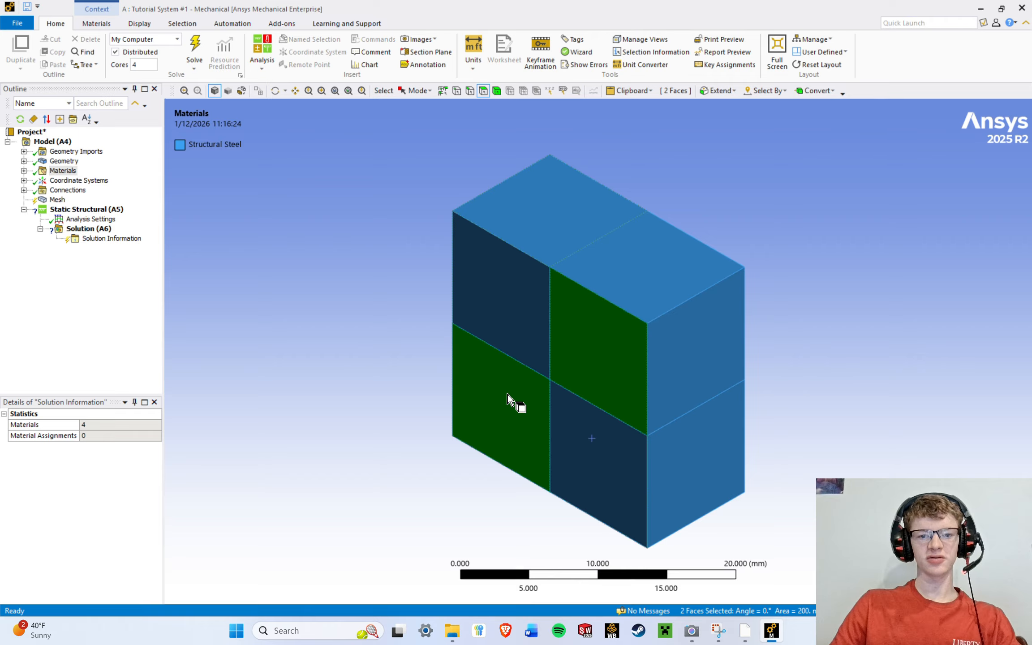
# Deselect the upper-right and lower-left front faces and clear the selection clipboard.
pyautogui.click(761, 183)
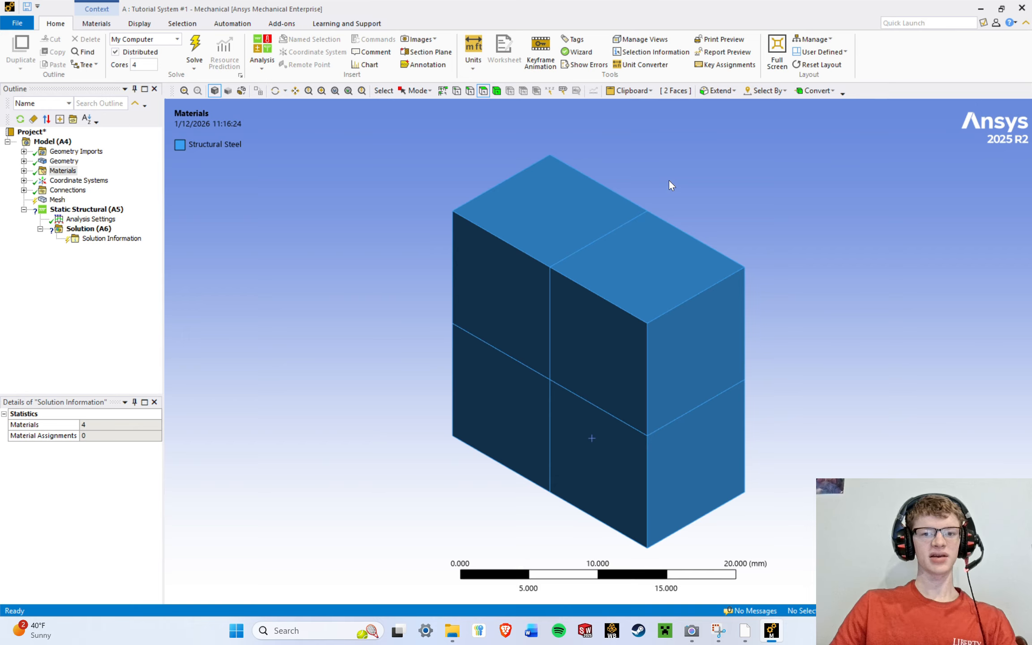
pyautogui.rightClick(662, 136)
pyautogui.click(656, 134)
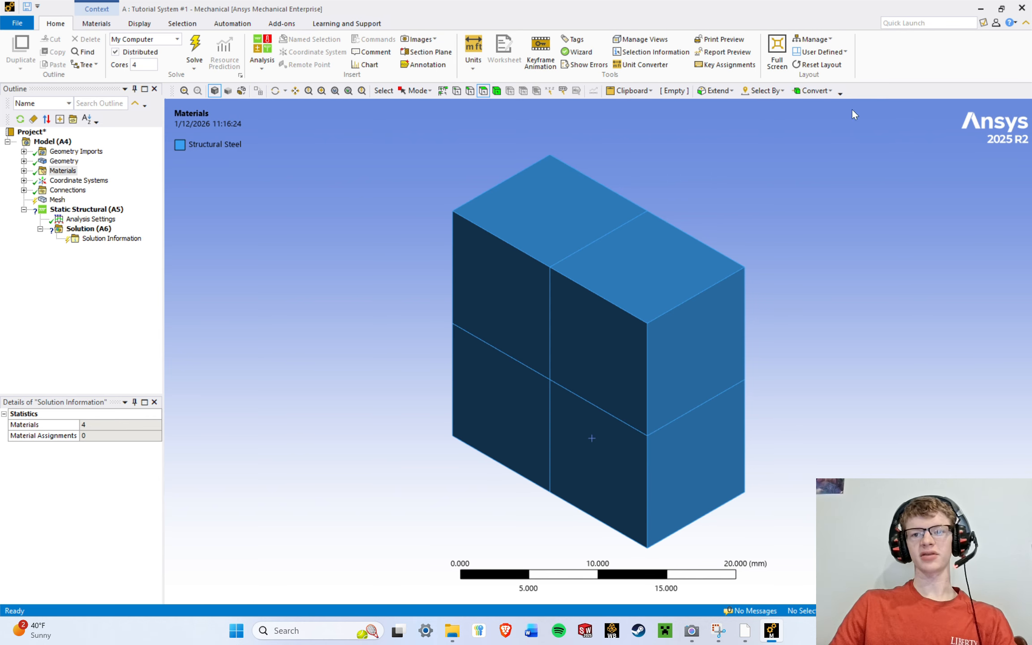
# With the body selection filter, select the upper-right block, filter the outline tree based on visible bodies, and return to the model view.
pyautogui.click(495, 91)
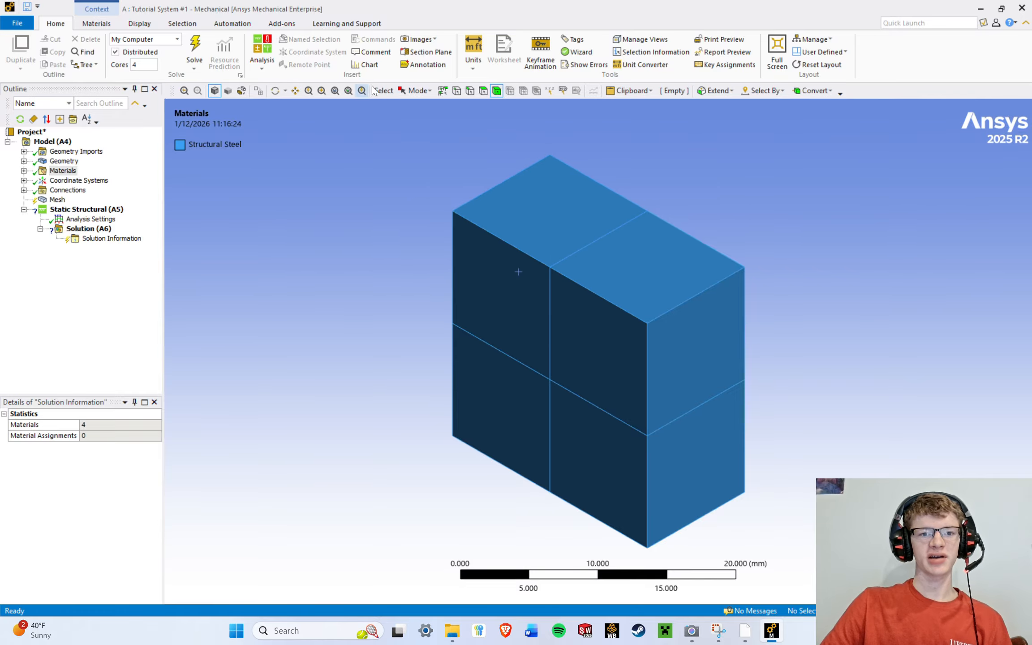
pyautogui.click(628, 339)
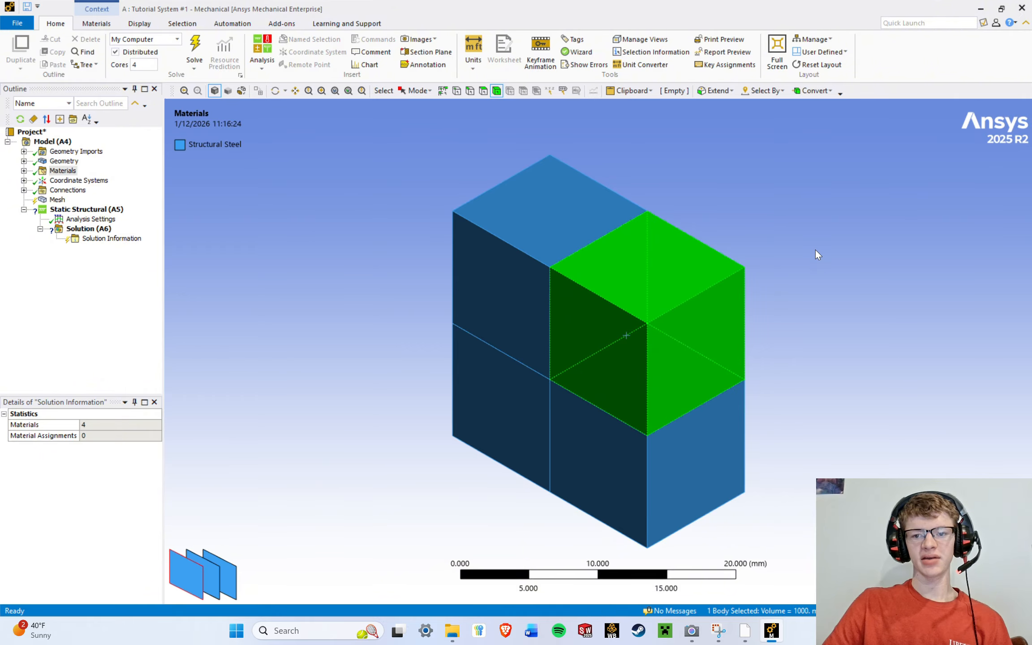
pyautogui.rightClick(831, 228)
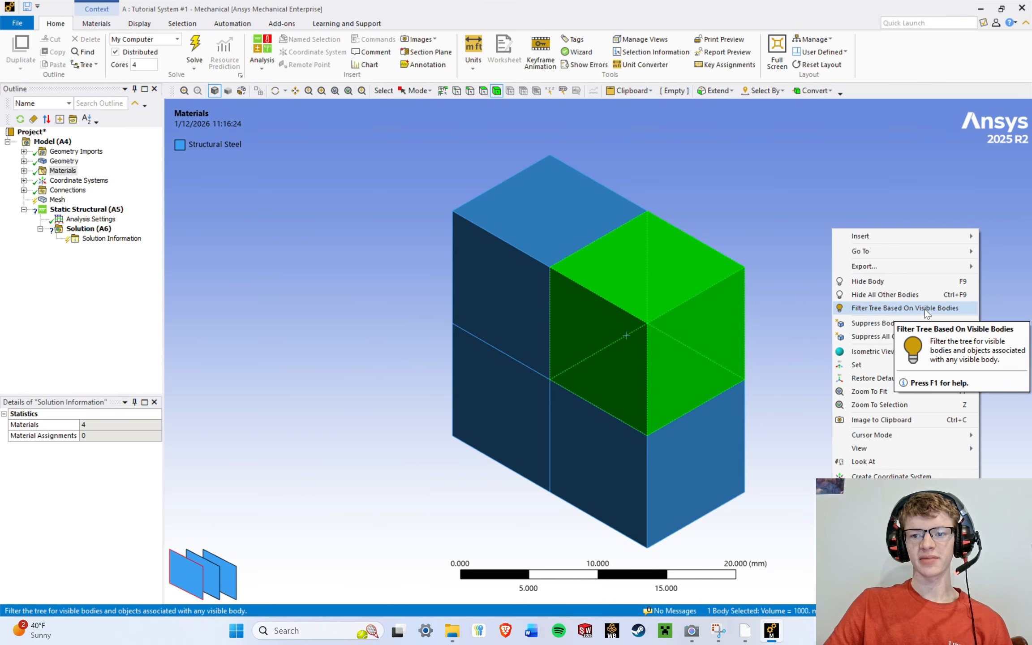
pyautogui.click(875, 308)
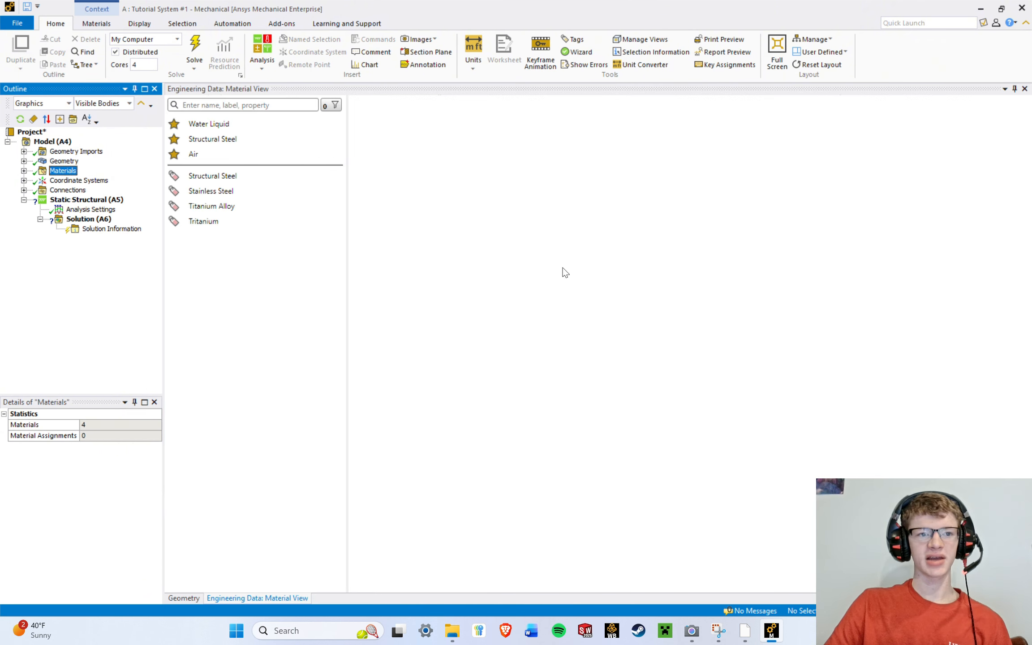
pyautogui.click(1024, 89)
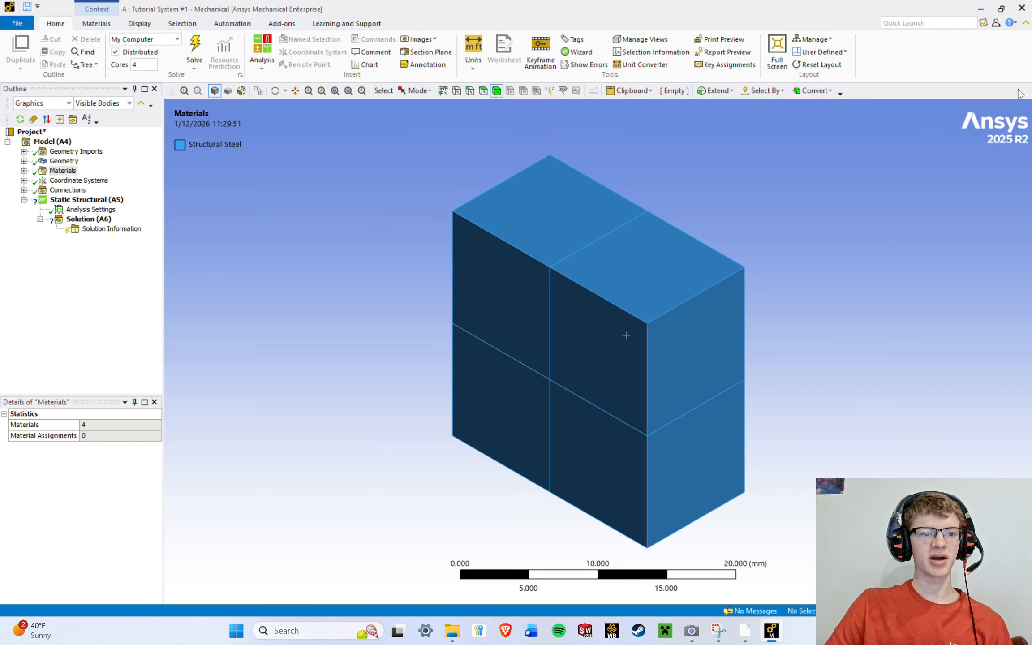
# Examine what the filtered outline tree contains under Connections and Materials, leaving both branches collapsed.
pyautogui.click(23, 269)
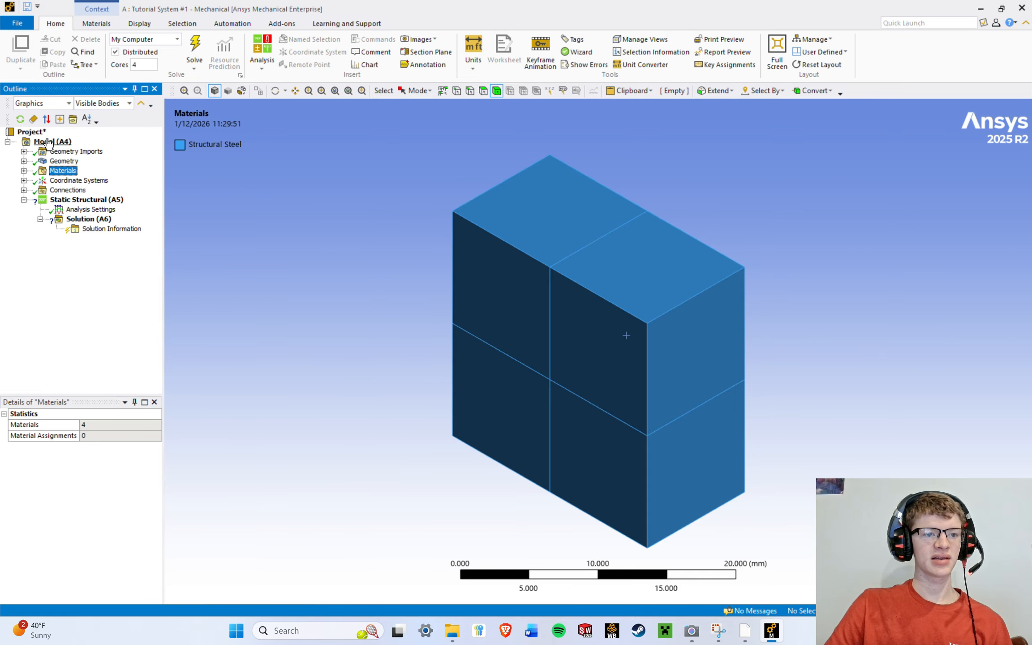
pyautogui.click(24, 190)
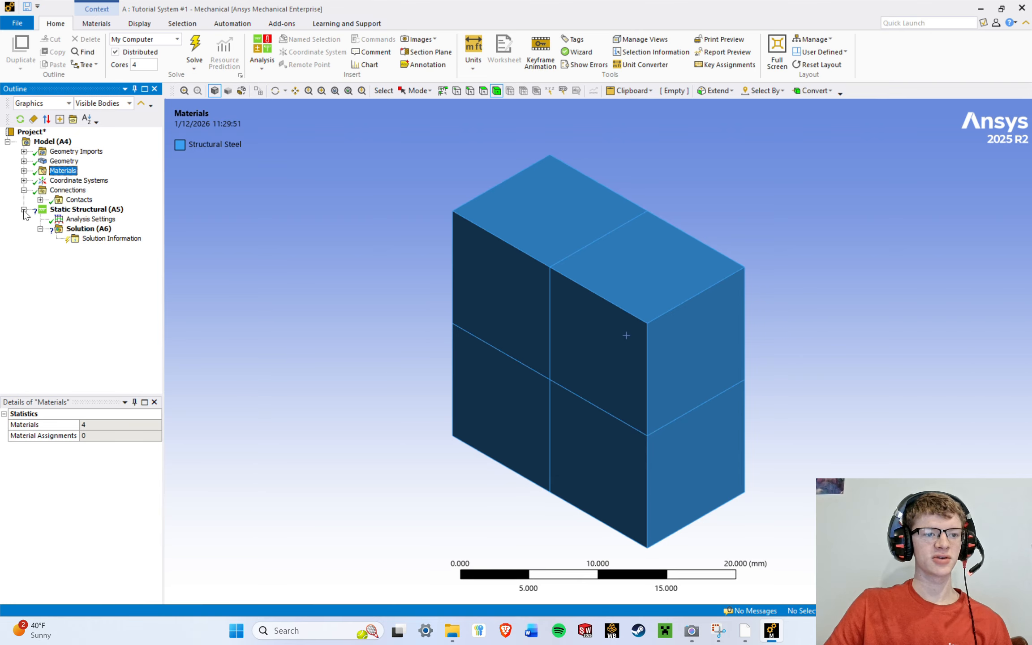
pyautogui.click(24, 190)
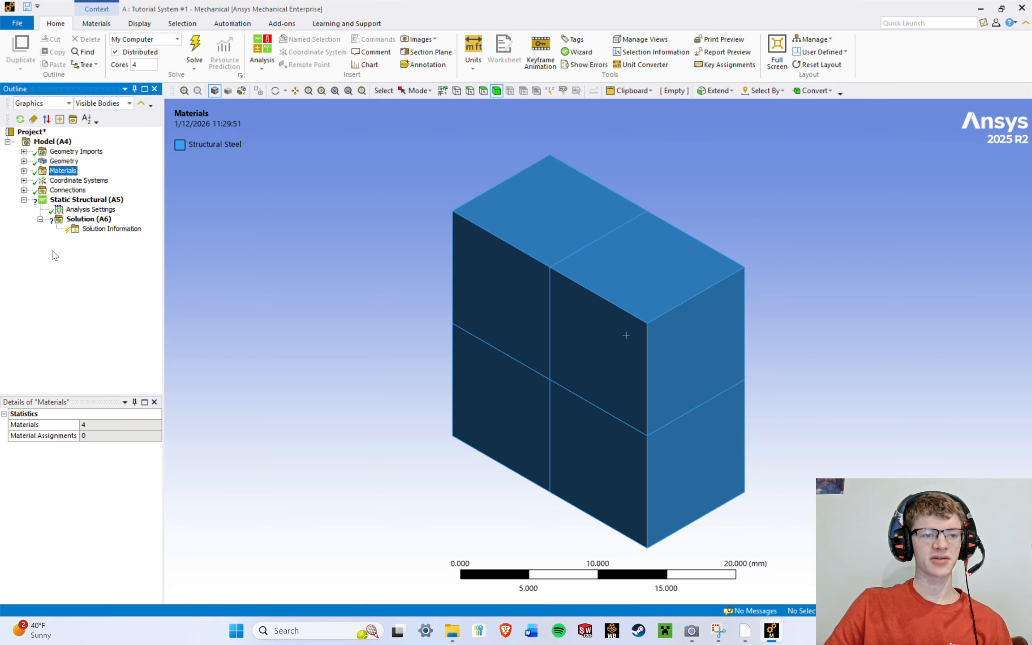
pyautogui.click(24, 170)
pyautogui.click(23, 171)
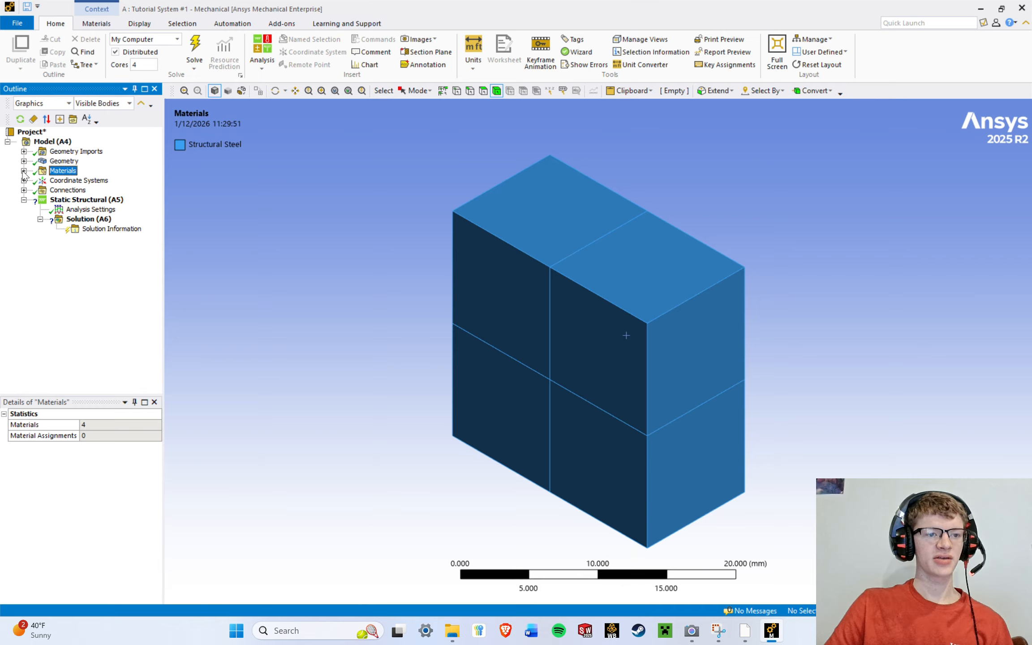
pyautogui.click(24, 171)
pyautogui.click(24, 171)
pyautogui.click(24, 170)
pyautogui.click(23, 170)
pyautogui.click(24, 171)
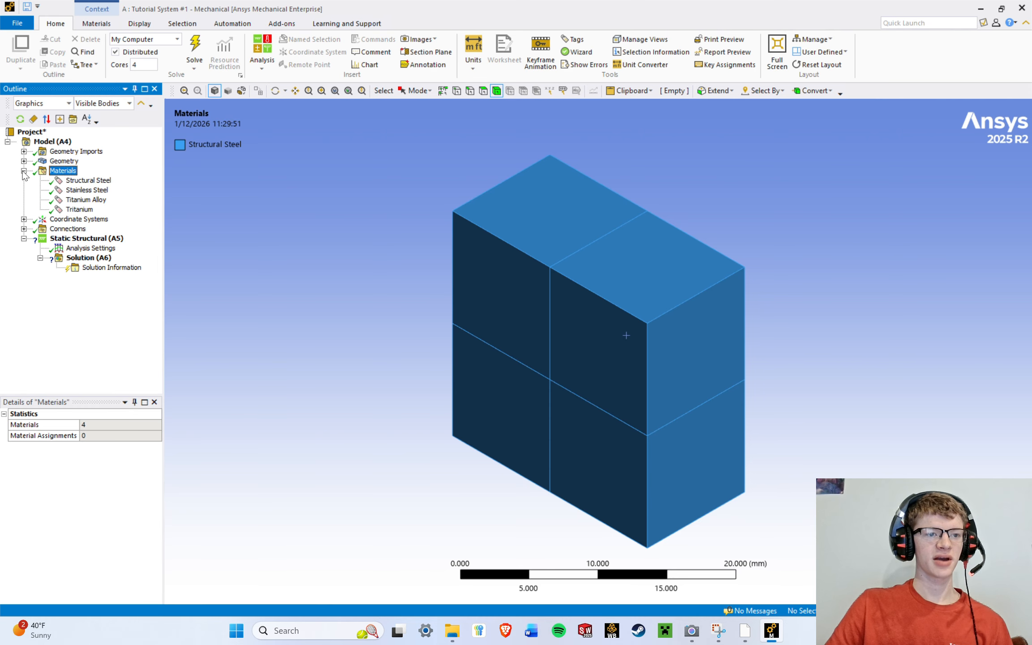
pyautogui.click(24, 171)
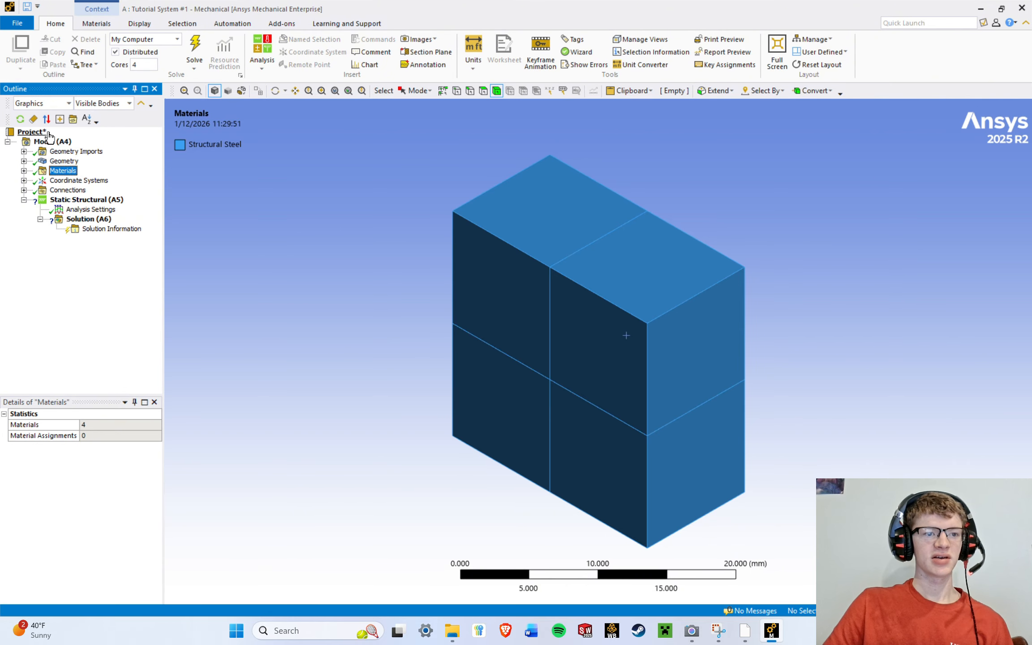
# Clear the visible-bodies filter from the outline tree and close the Material View.
pyautogui.rightClick(399, 218)
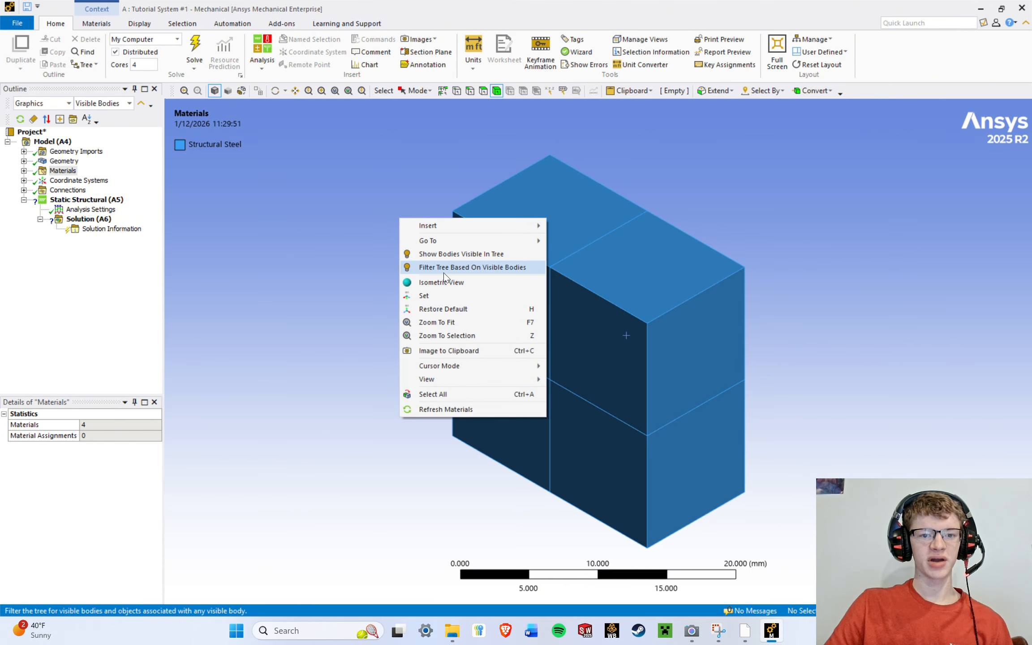
pyautogui.click(312, 242)
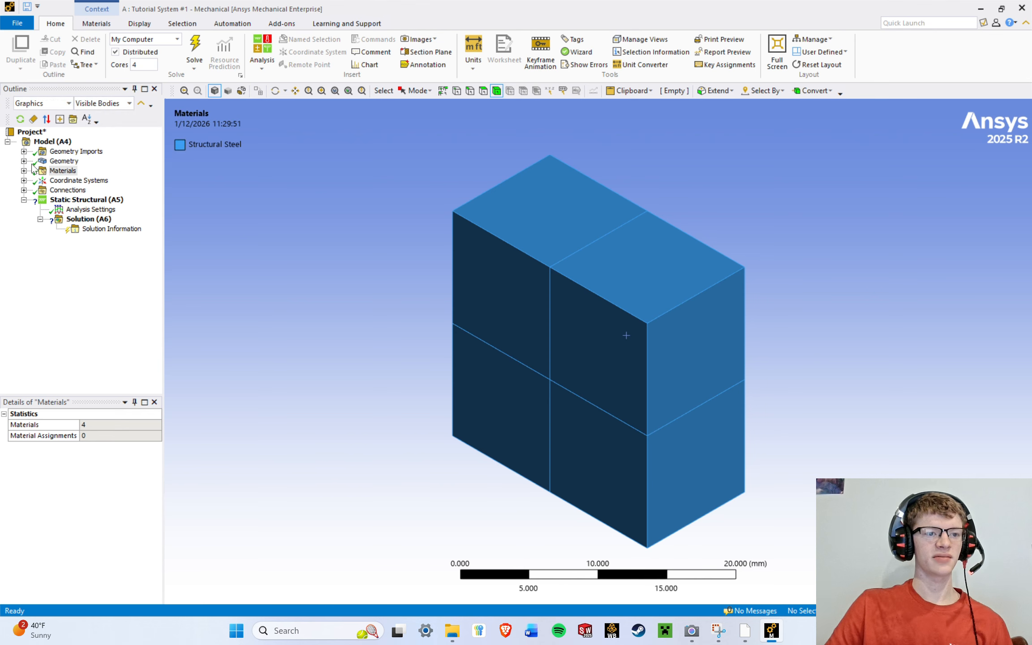
pyautogui.click(33, 120)
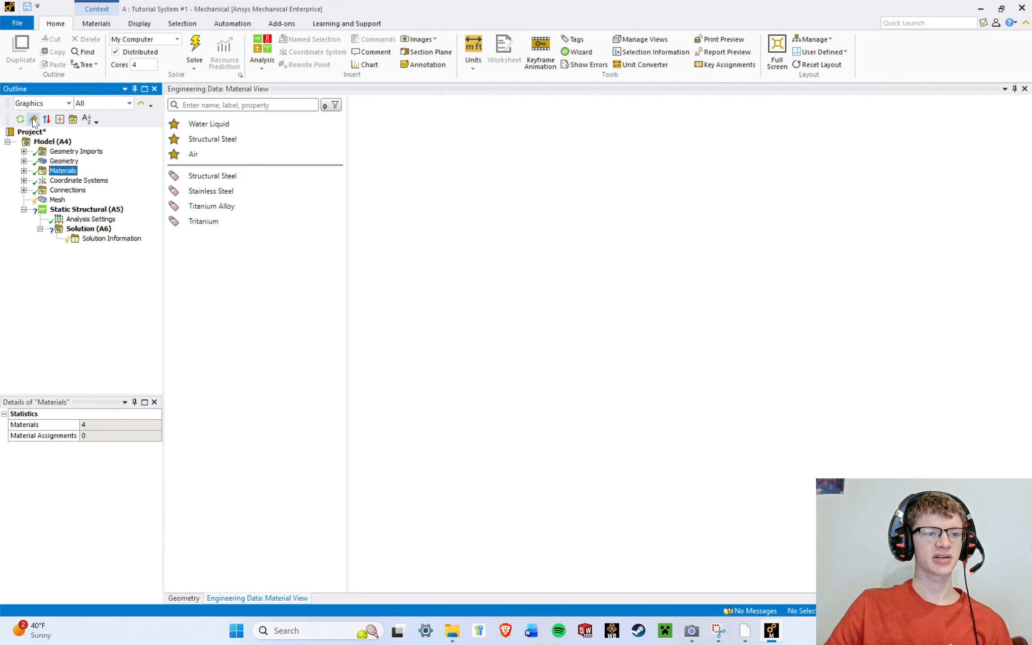
pyautogui.click(1024, 89)
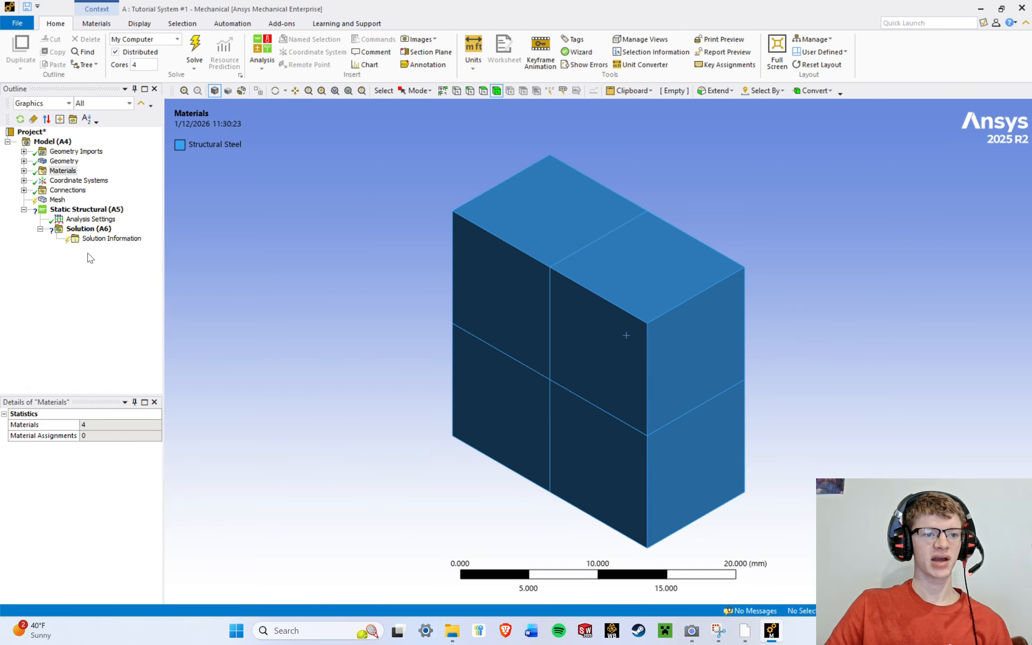
pyautogui.click(34, 120)
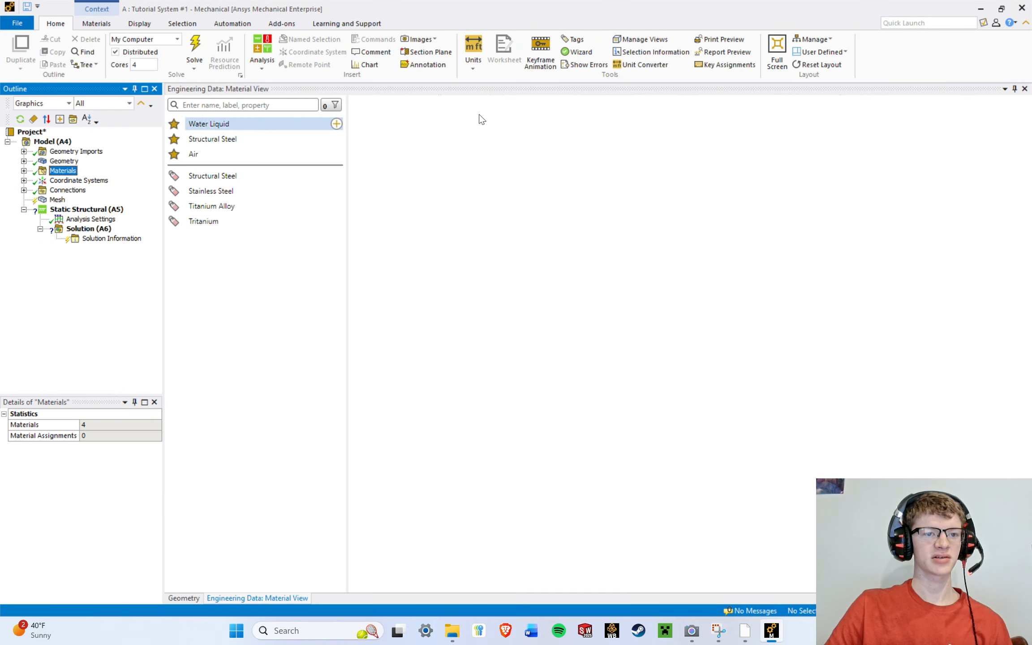
pyautogui.click(1025, 90)
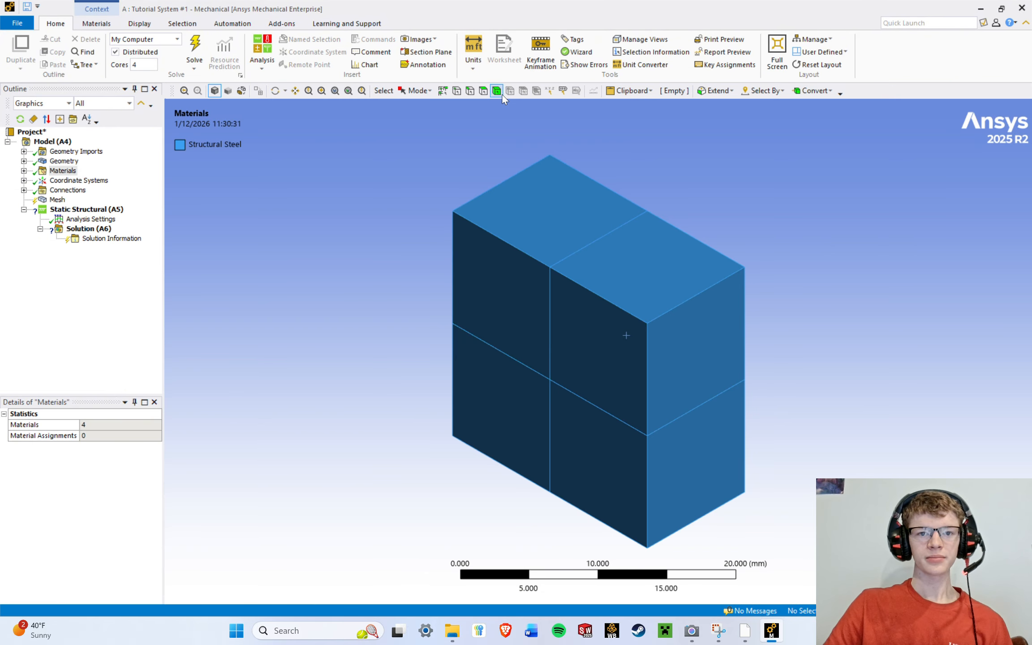
# Select the upper-left block and hide its body.
pyautogui.click(498, 271)
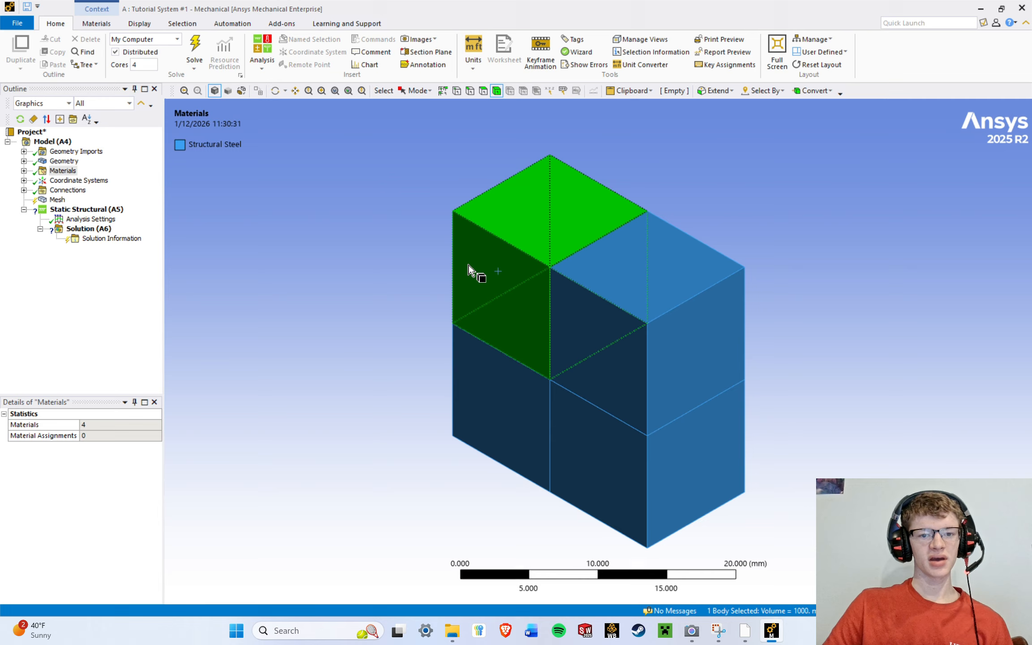
pyautogui.rightClick(364, 255)
pyautogui.click(389, 300)
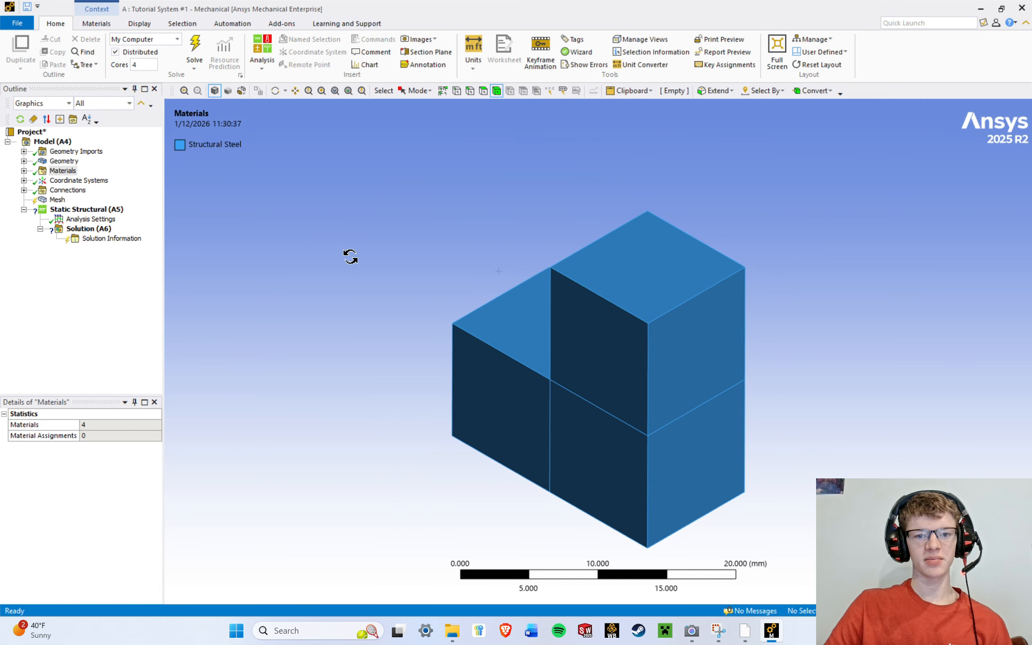
# Hide the lower-right block as well and inspect the two blocks still displayed.
pyautogui.moveTo(351, 257); pyautogui.dragTo(484, 329, button='middle')
pyautogui.click(613, 471)
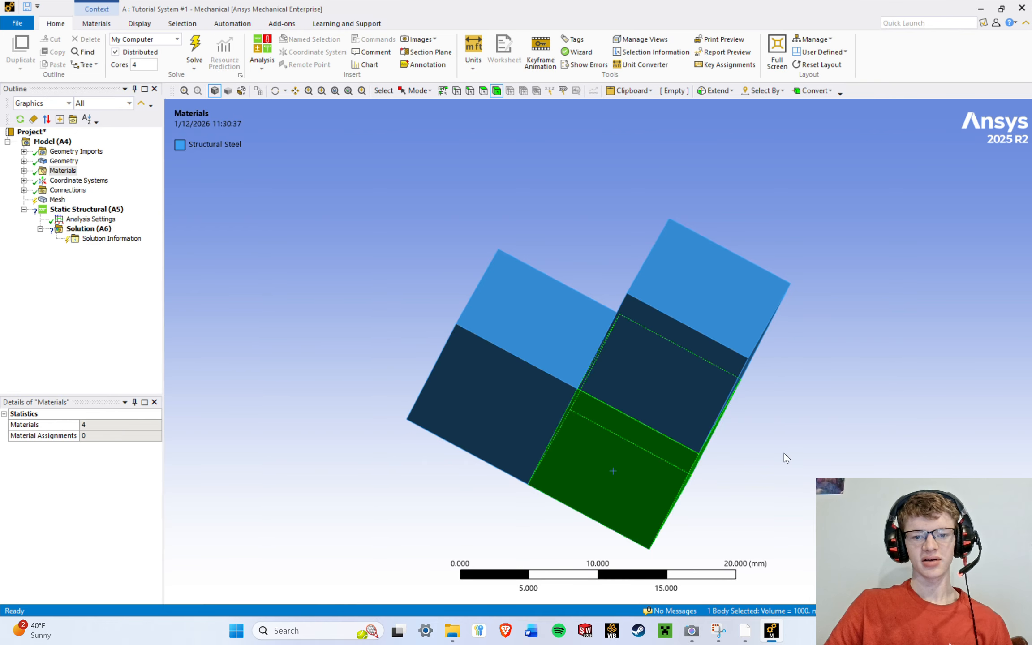
pyautogui.rightClick(882, 426)
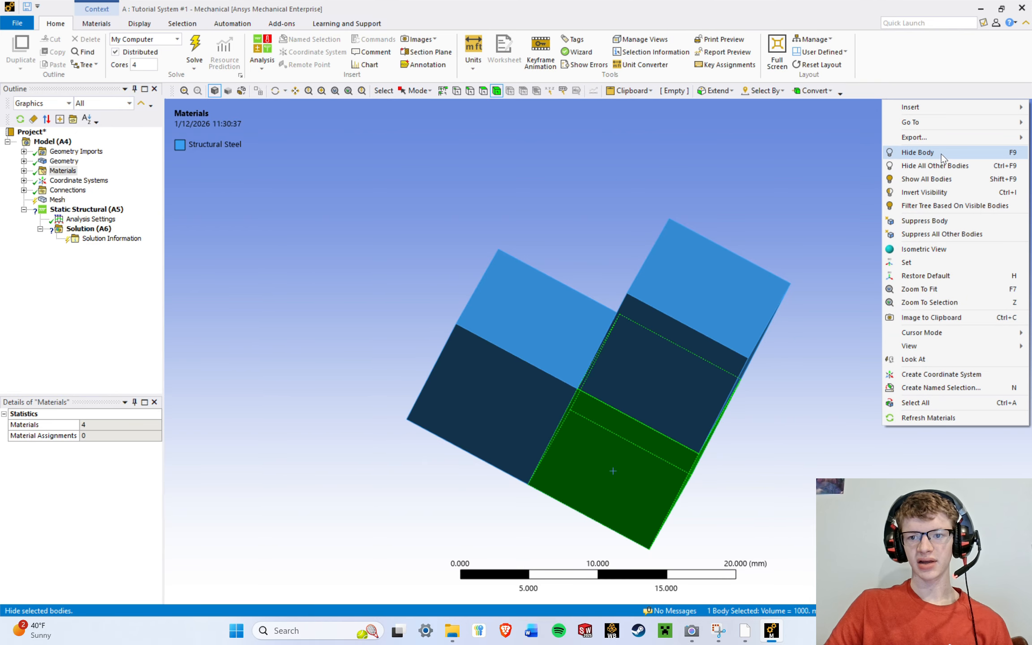
pyautogui.click(941, 155)
pyautogui.moveTo(859, 278); pyautogui.dragTo(672, 299, button='middle')
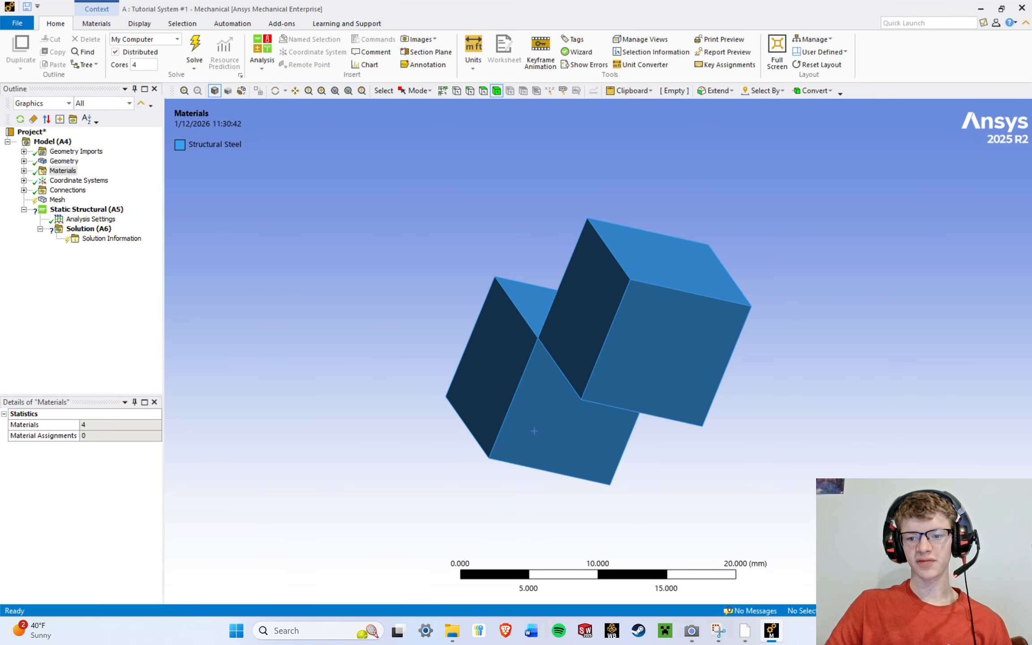
pyautogui.click(987, 559)
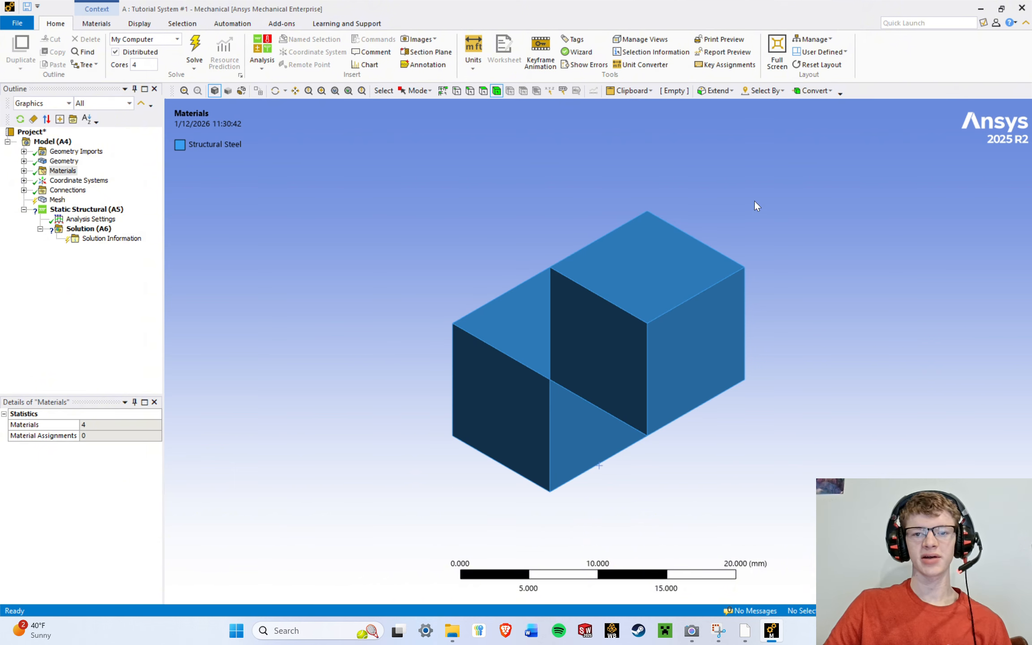
# Show all bodies of the model.
pyautogui.rightClick(771, 203)
pyautogui.moveTo(814, 225)
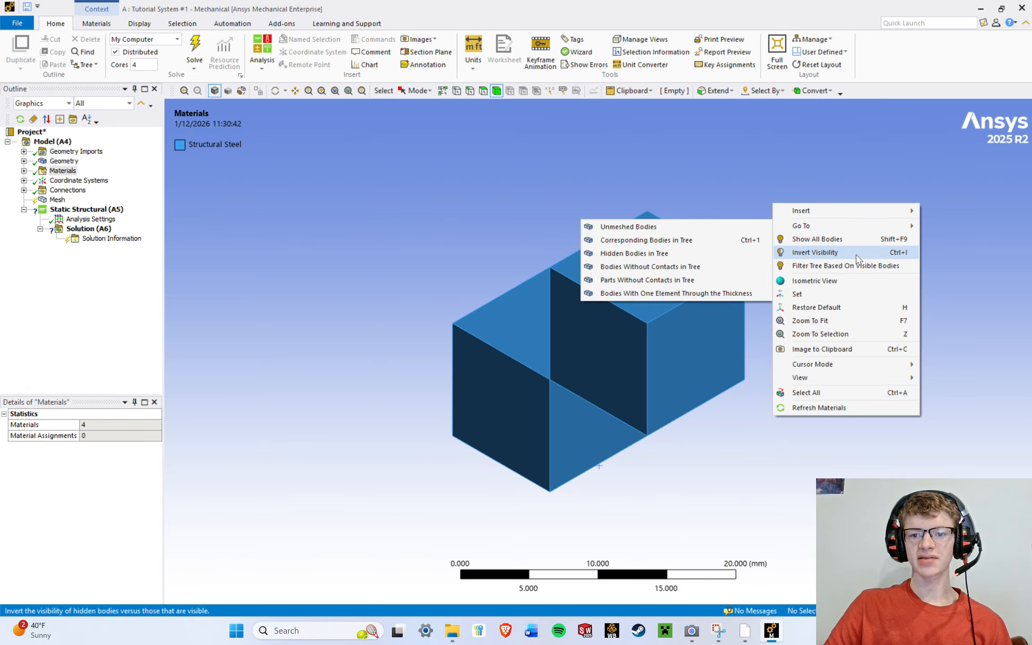
pyautogui.click(864, 244)
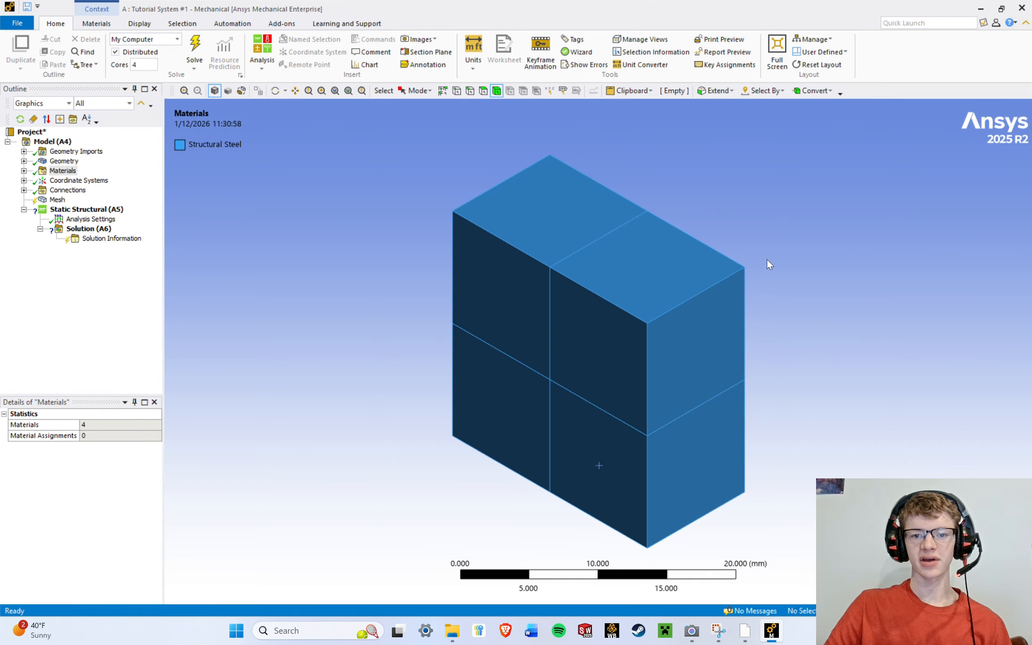
# Hide only the upper-left block of the complete four-block model.
pyautogui.click(480, 295)
pyautogui.rightClick(770, 176)
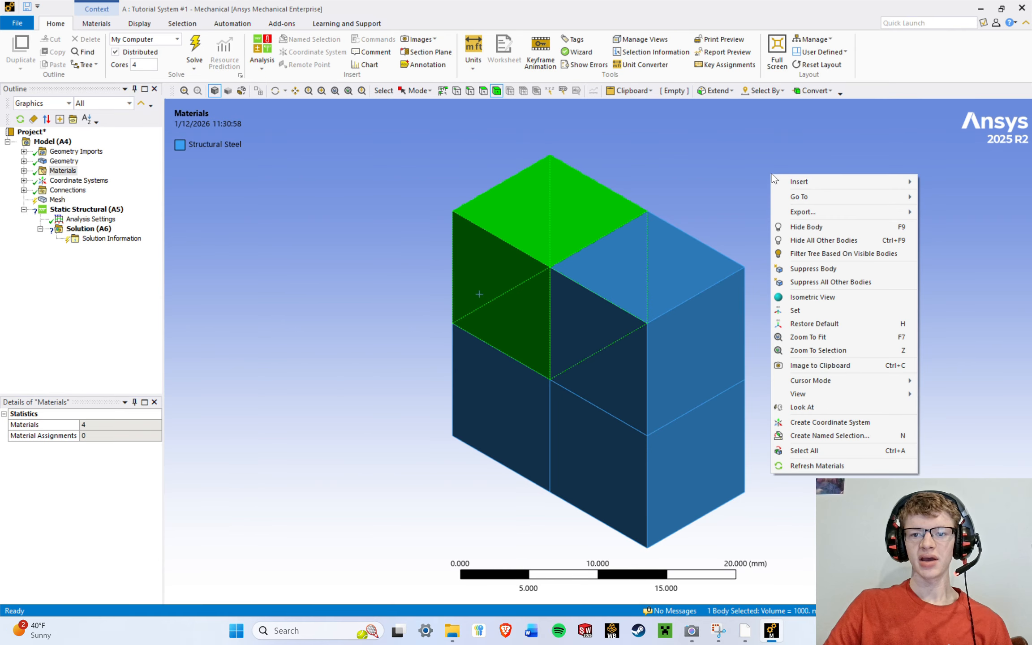
pyautogui.click(808, 224)
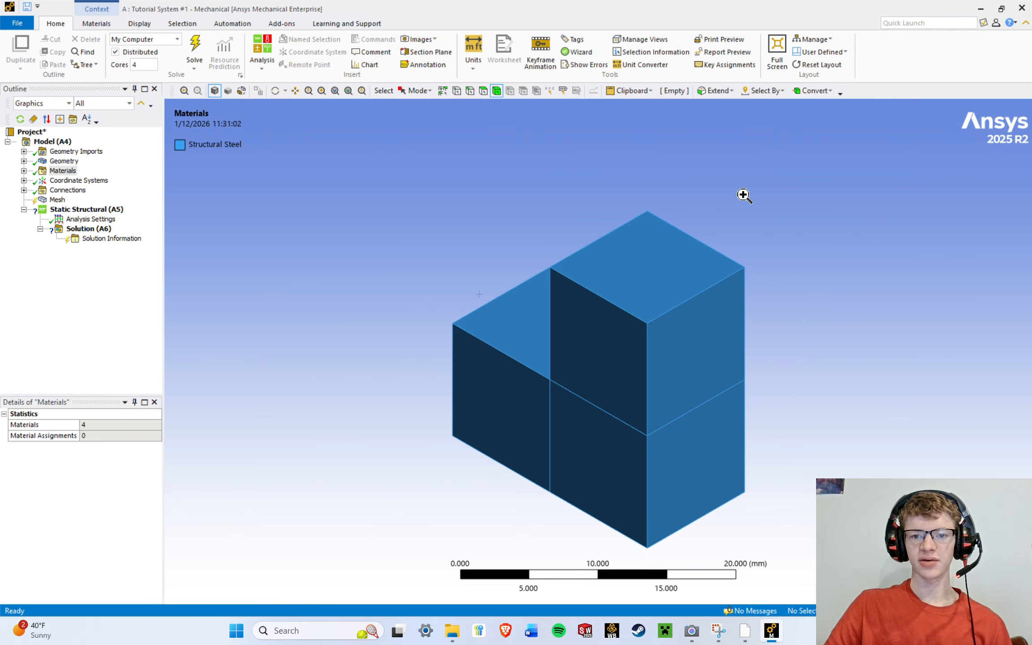
# Invert the body visibility to isolate the upper-left block, and invert it back to the other three blocks.
pyautogui.rightClick(742, 194)
pyautogui.click(797, 244)
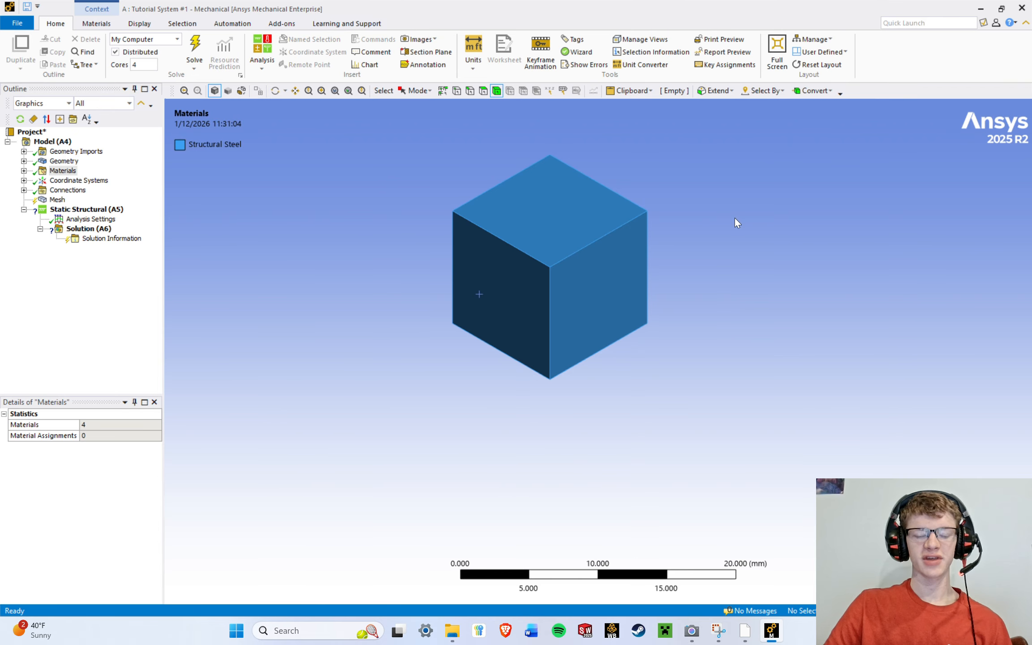
pyautogui.rightClick(787, 207)
pyautogui.click(822, 255)
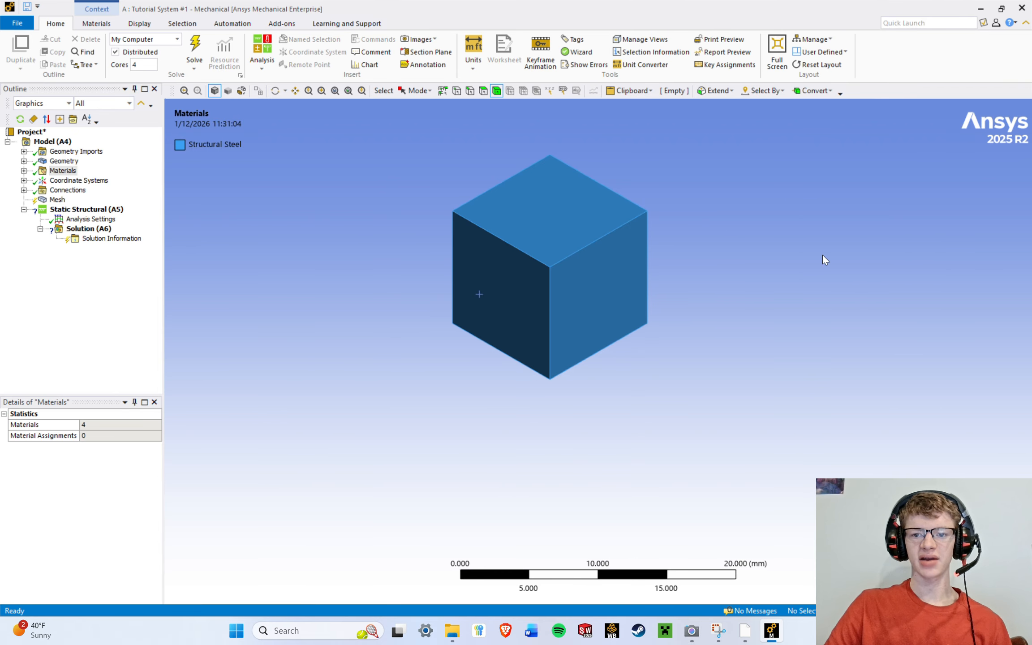
# Show all bodies to restore the complete four-block model.
pyautogui.rightClick(779, 189)
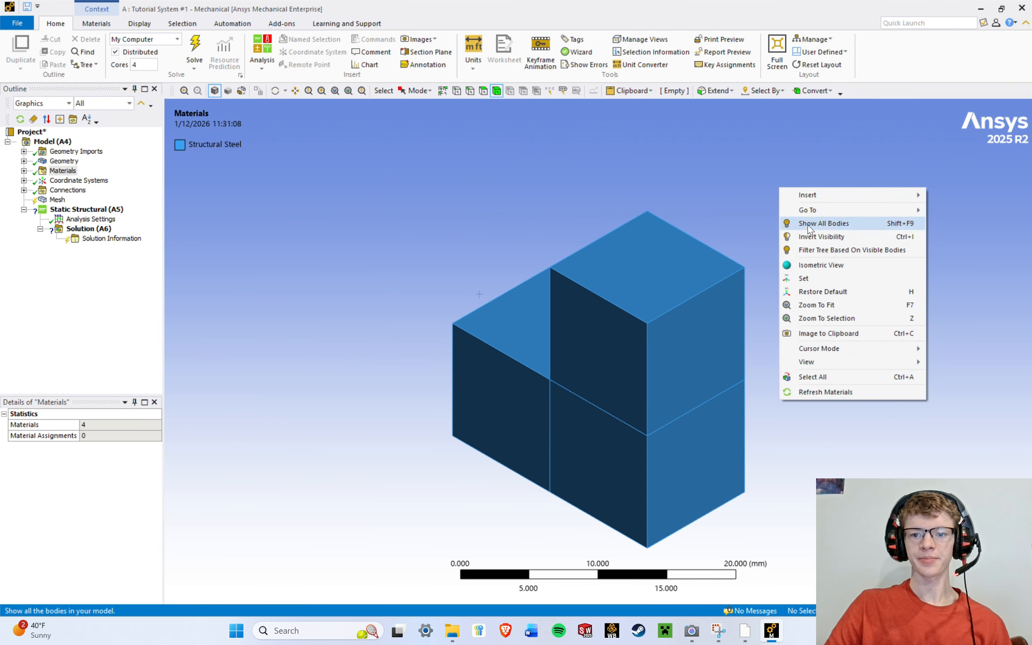
pyautogui.click(681, 189)
pyautogui.rightClick(758, 234)
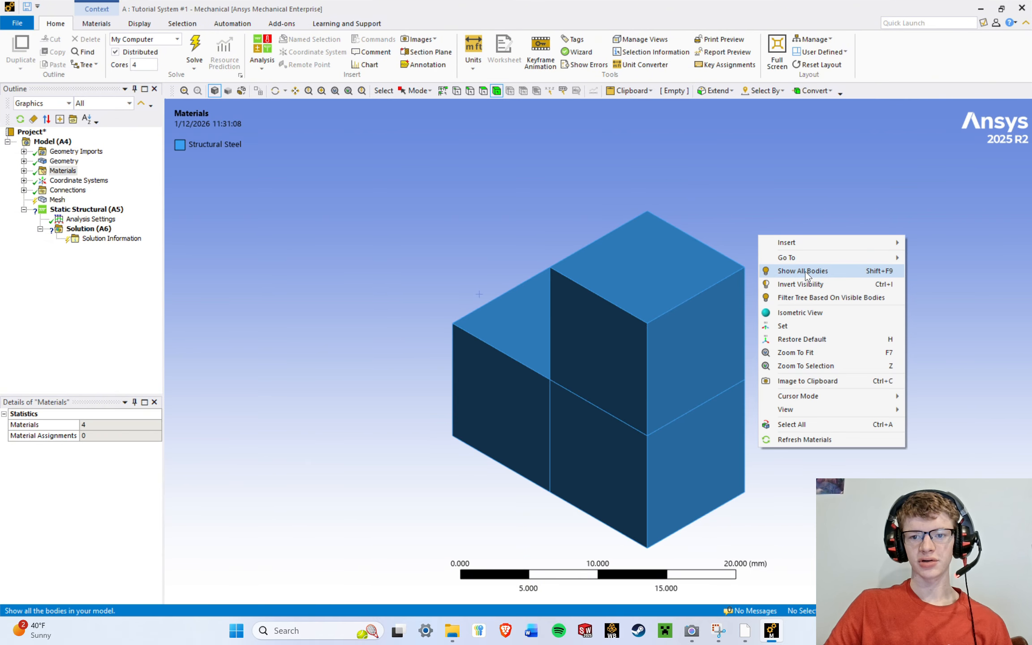
pyautogui.click(793, 270)
# Isolate the two upper blocks by selecting both and hiding all other bodies.
pyautogui.click(521, 265)
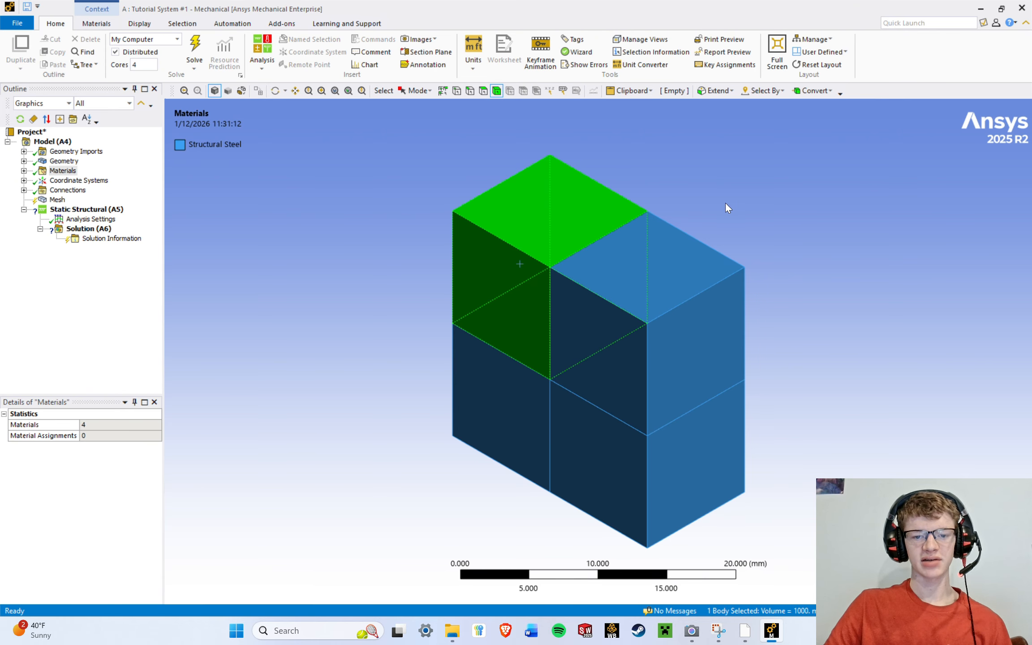
pyautogui.keyDown('ctrl'); pyautogui.click(594, 321); pyautogui.keyUp('ctrl')
pyautogui.rightClick(752, 197)
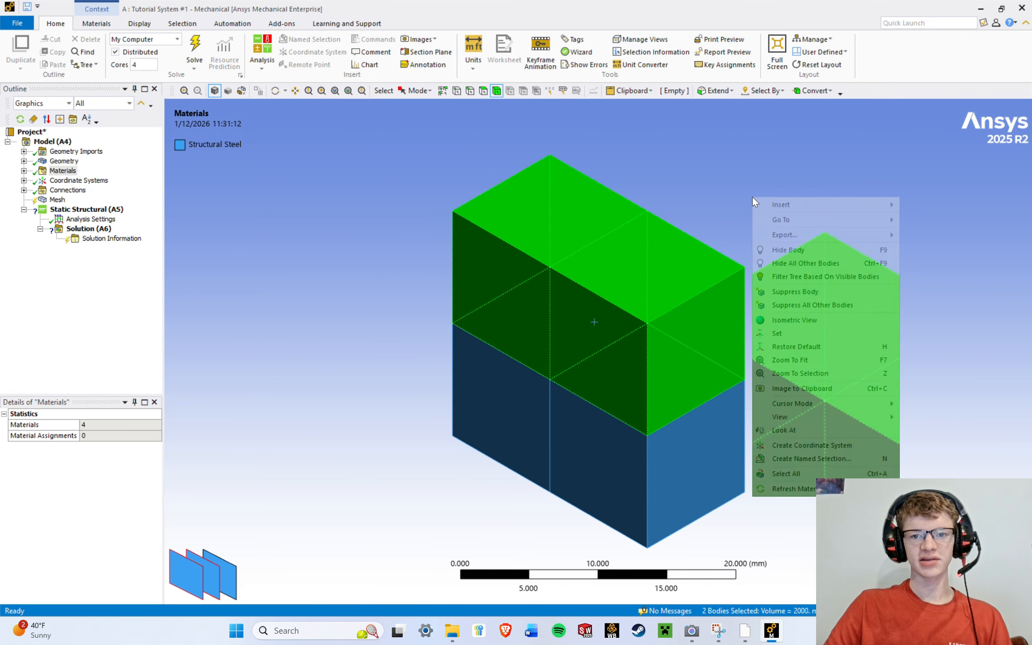
pyautogui.click(789, 263)
pyautogui.click(728, 167)
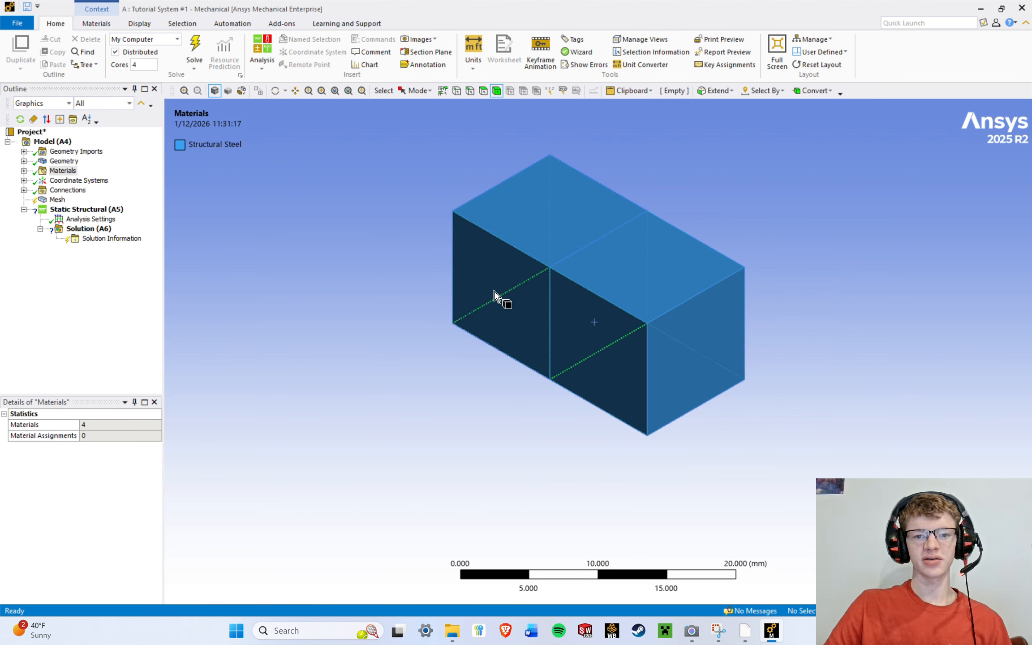
# Invert the body visibility to the two lower blocks, and invert it back to the two upper blocks.
pyautogui.rightClick(901, 179)
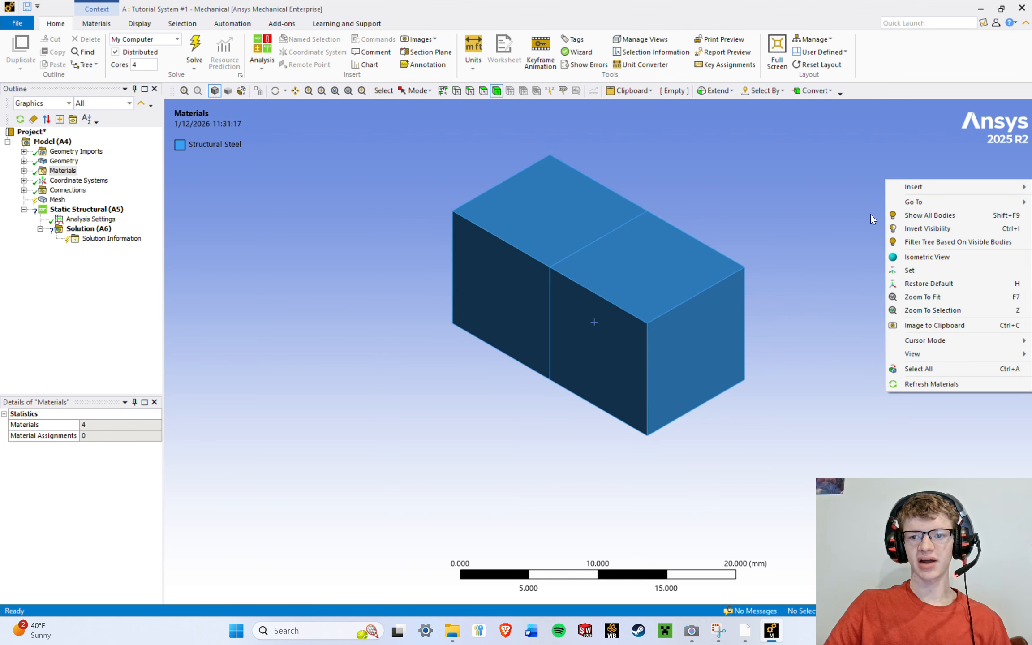
pyautogui.click(913, 233)
pyautogui.rightClick(781, 207)
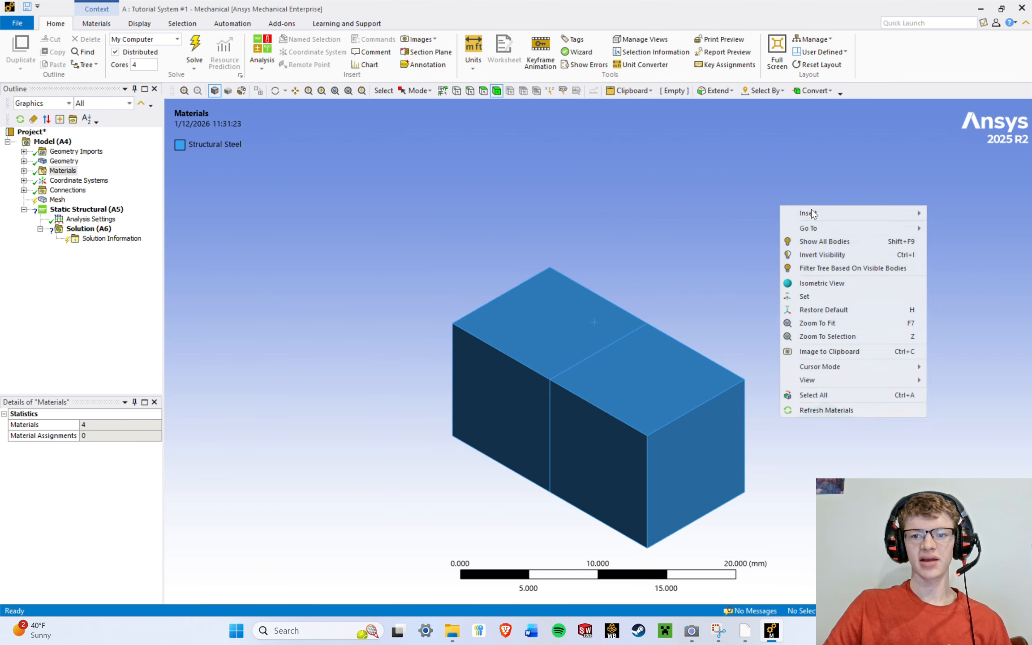
pyautogui.click(823, 255)
# Show all bodies so the hidden lower blocks are displayed again.
pyautogui.rightClick(779, 210)
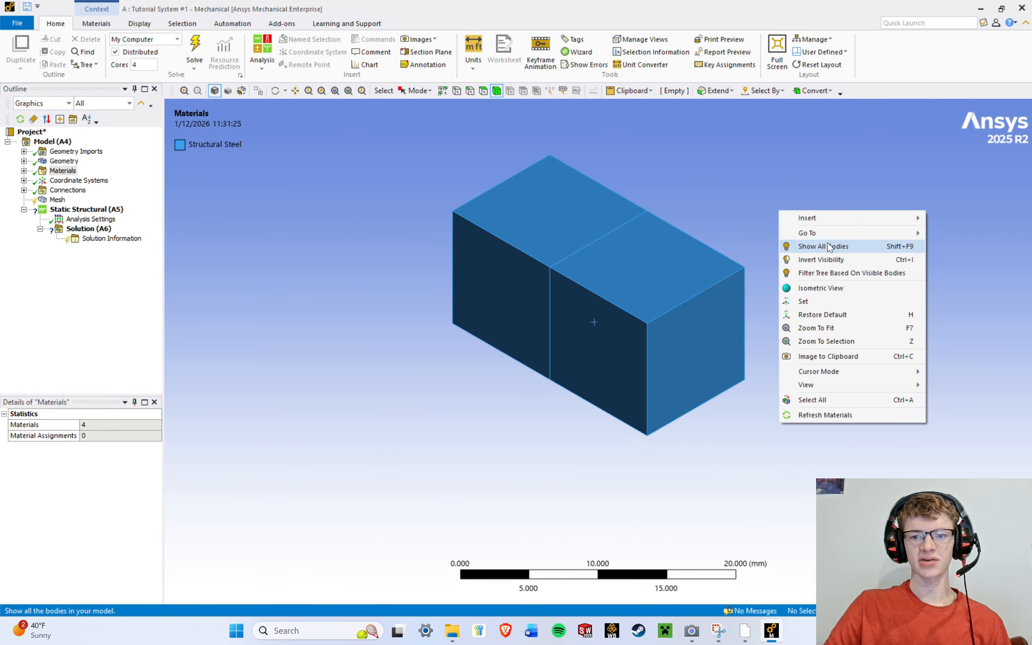
pyautogui.click(827, 242)
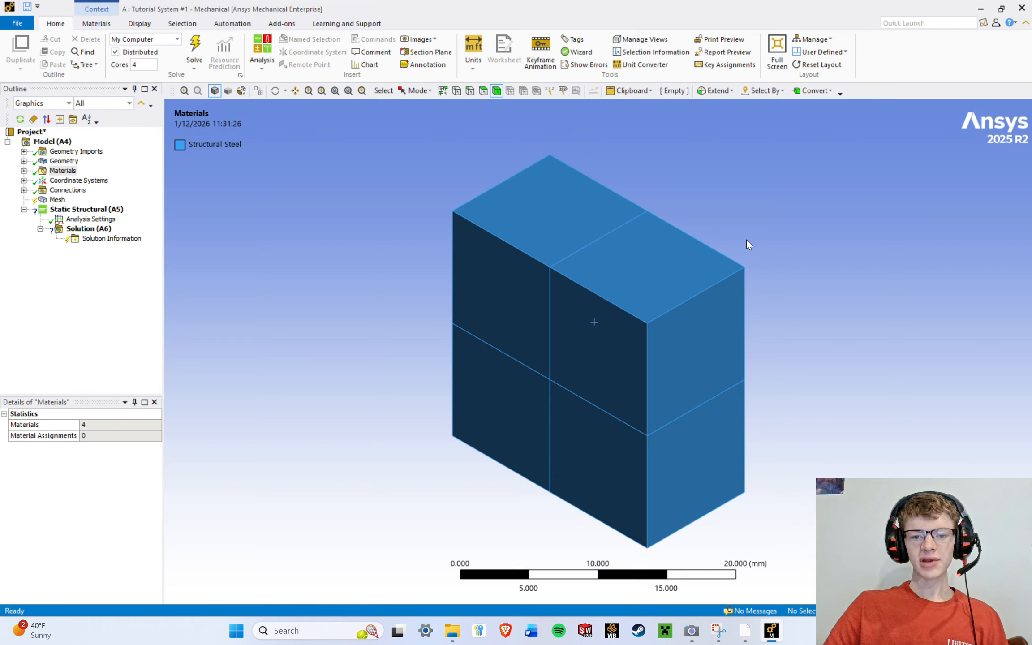
pyautogui.rightClick(838, 224)
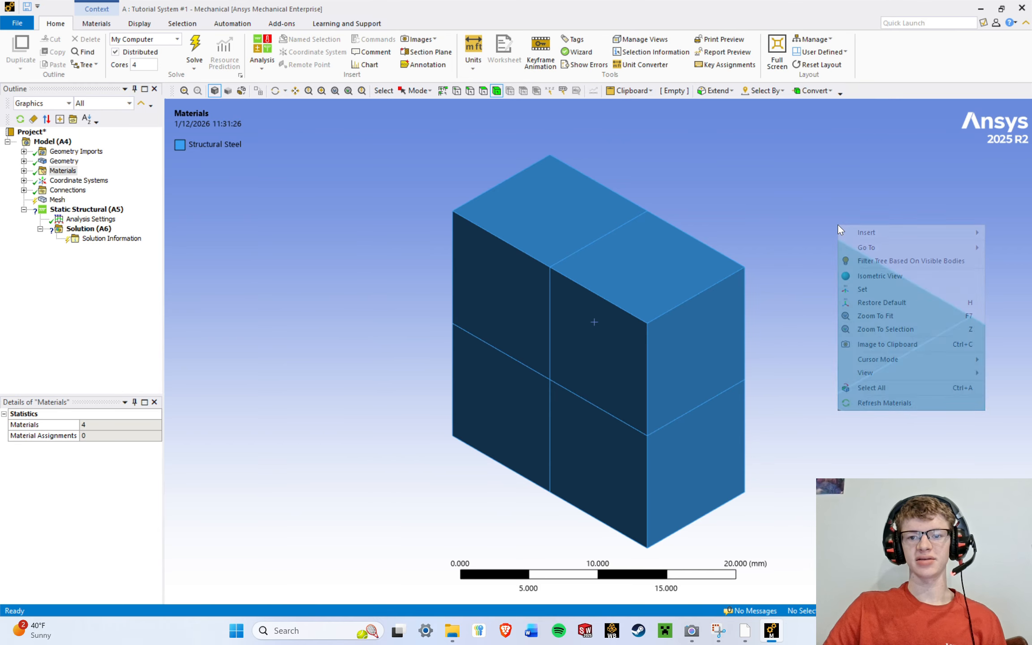
pyautogui.click(775, 212)
# Suppress the upper-left block of the model.
pyautogui.click(491, 269)
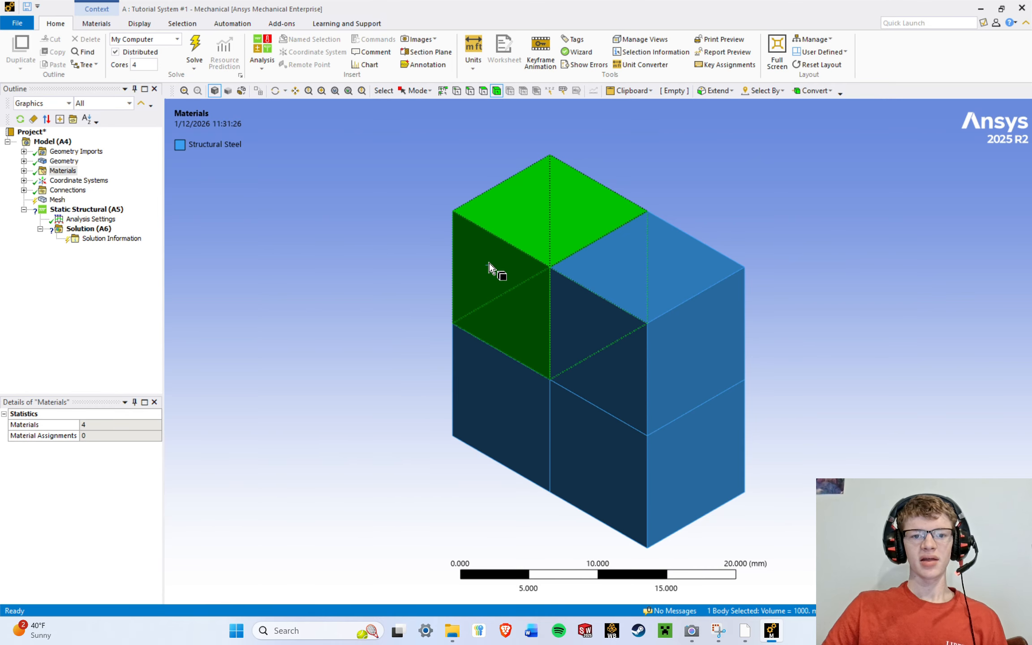
pyautogui.rightClick(353, 235)
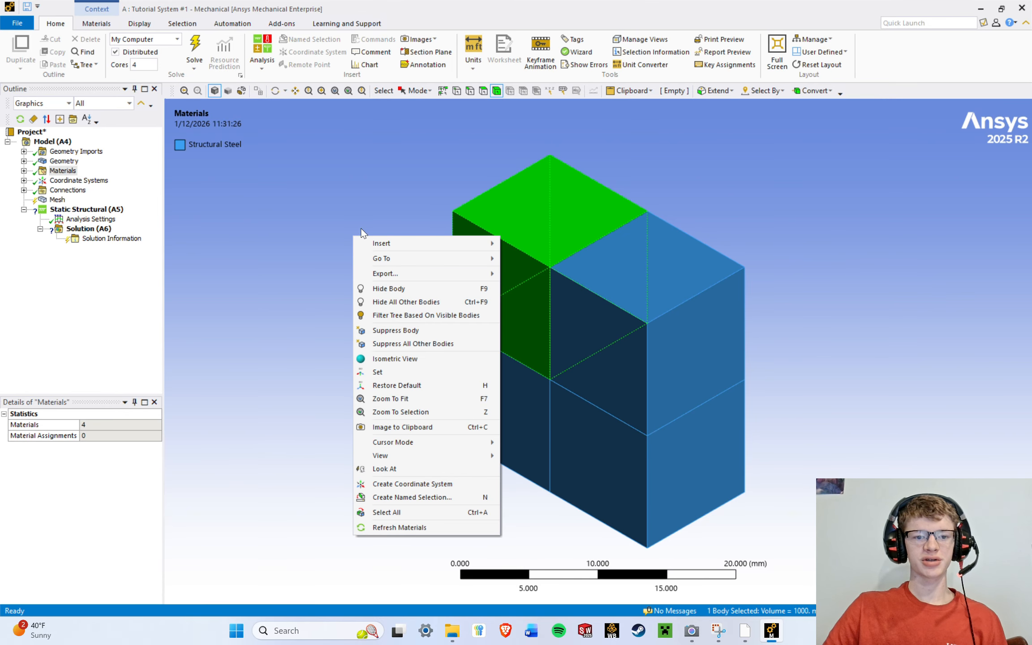
pyautogui.click(391, 331)
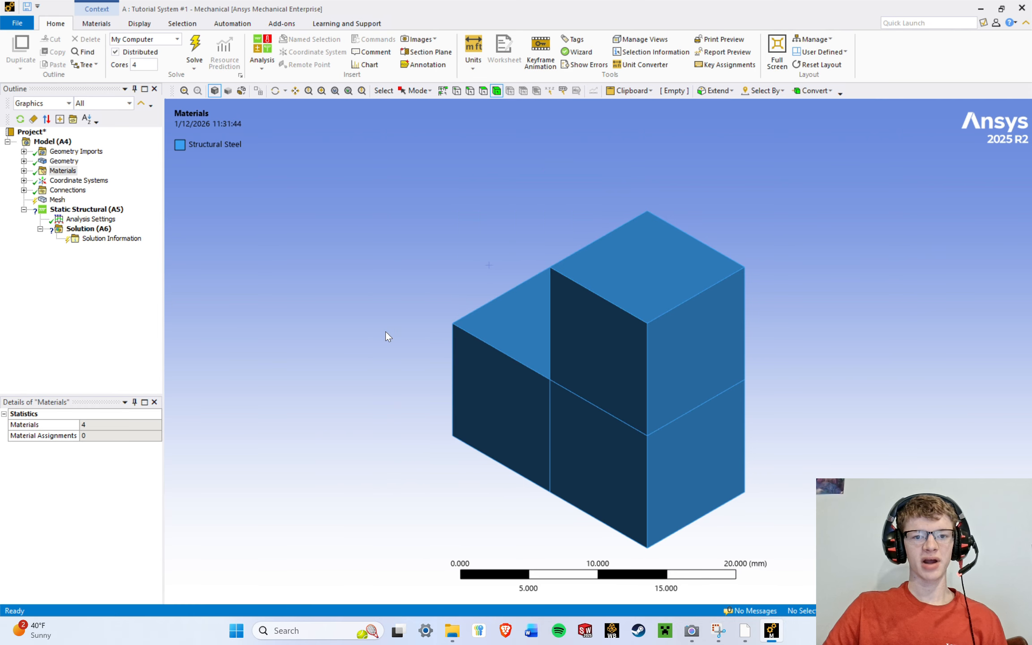
# Unsuppress all bodies to bring back the upper-left block.
pyautogui.rightClick(382, 225)
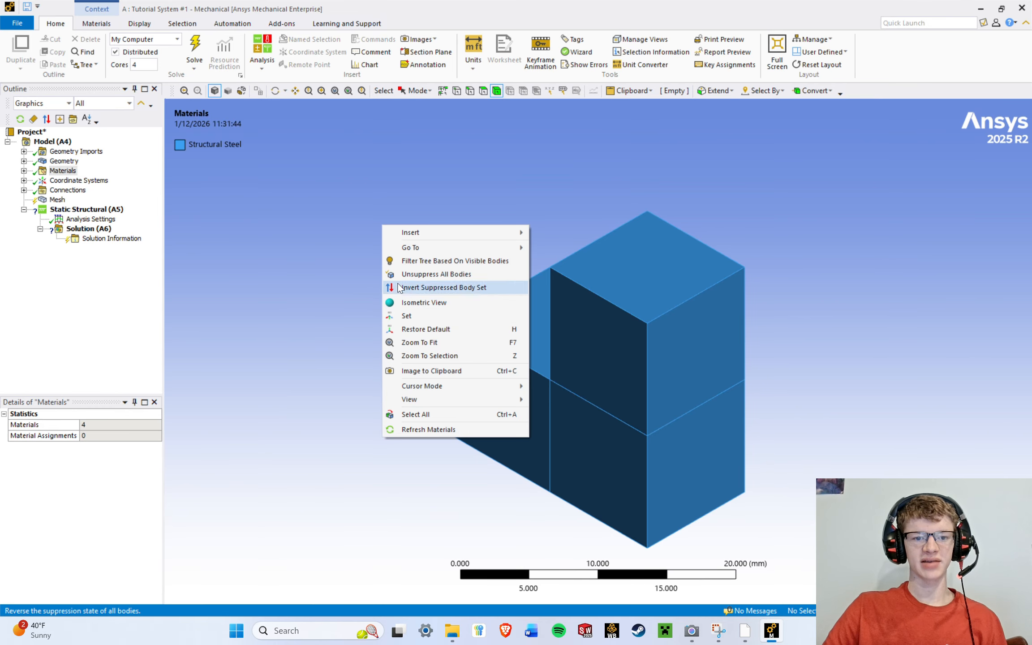
pyautogui.click(392, 183)
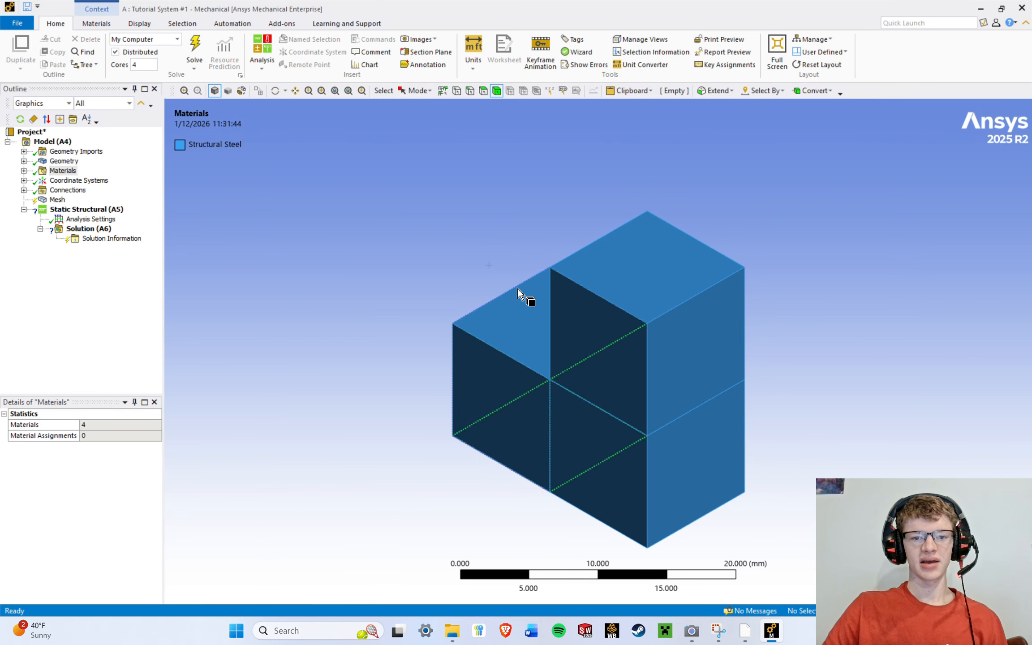
pyautogui.rightClick(350, 239)
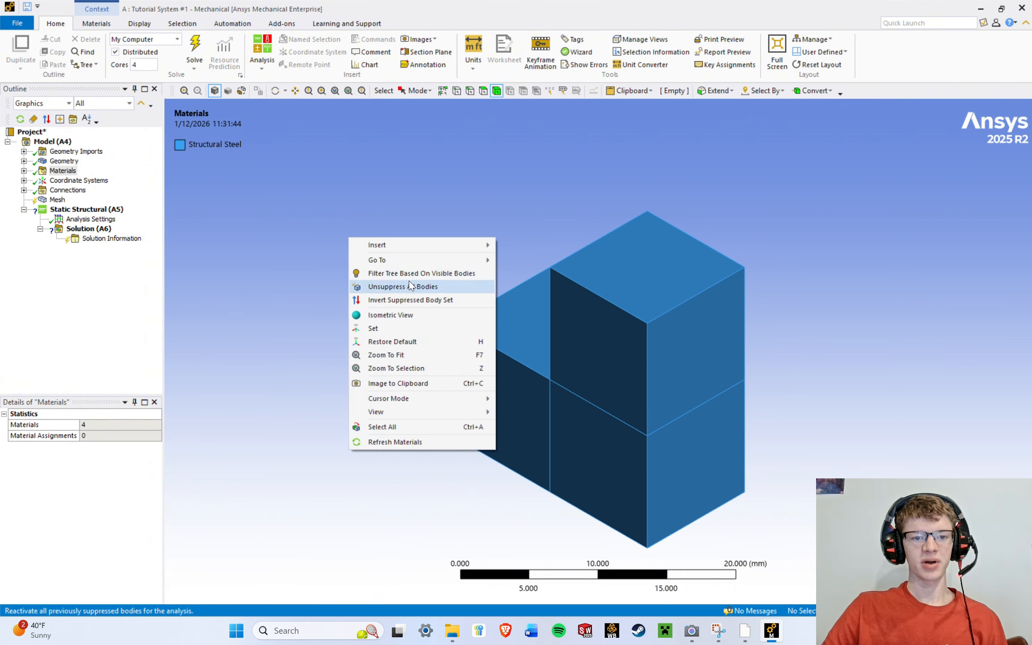
pyautogui.click(379, 289)
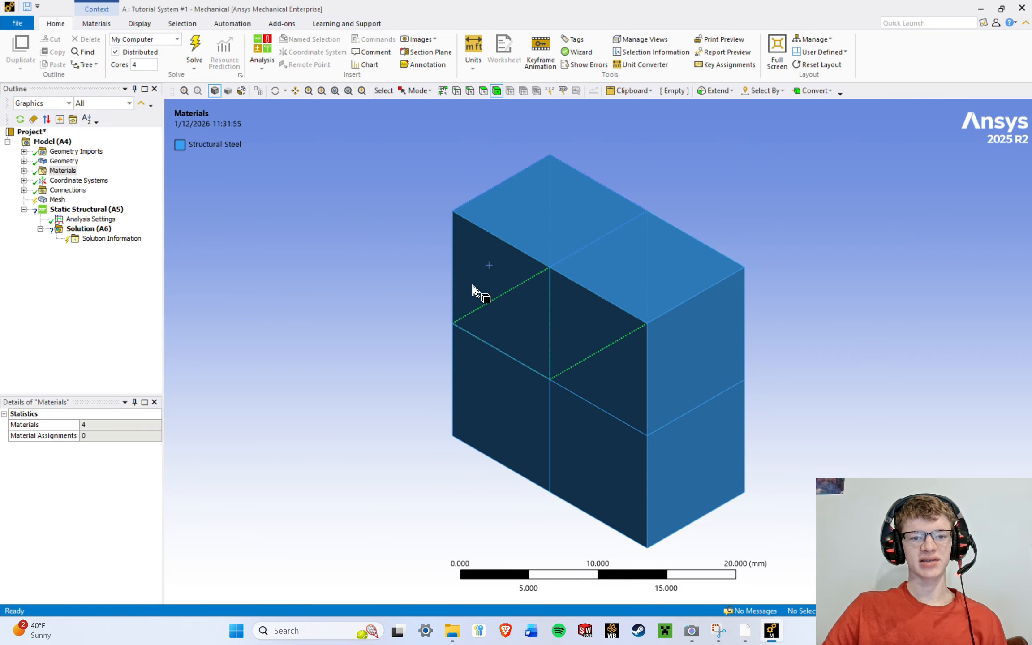
# Suppress the two upper blocks and the lower-right block together, and unsuppress all bodies again.
pyautogui.click(498, 275)
pyautogui.keyDown('ctrl'); pyautogui.click(588, 417); pyautogui.keyUp('ctrl')
pyautogui.keyDown('ctrl'); pyautogui.click(623, 357); pyautogui.keyUp('ctrl')
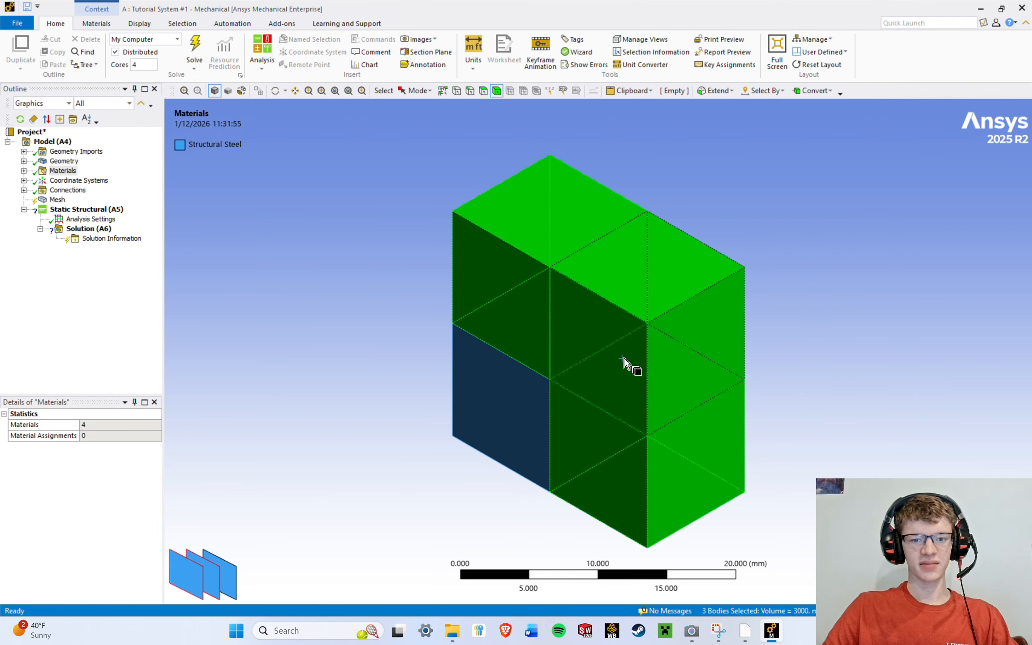
pyautogui.rightClick(791, 251)
pyautogui.click(850, 348)
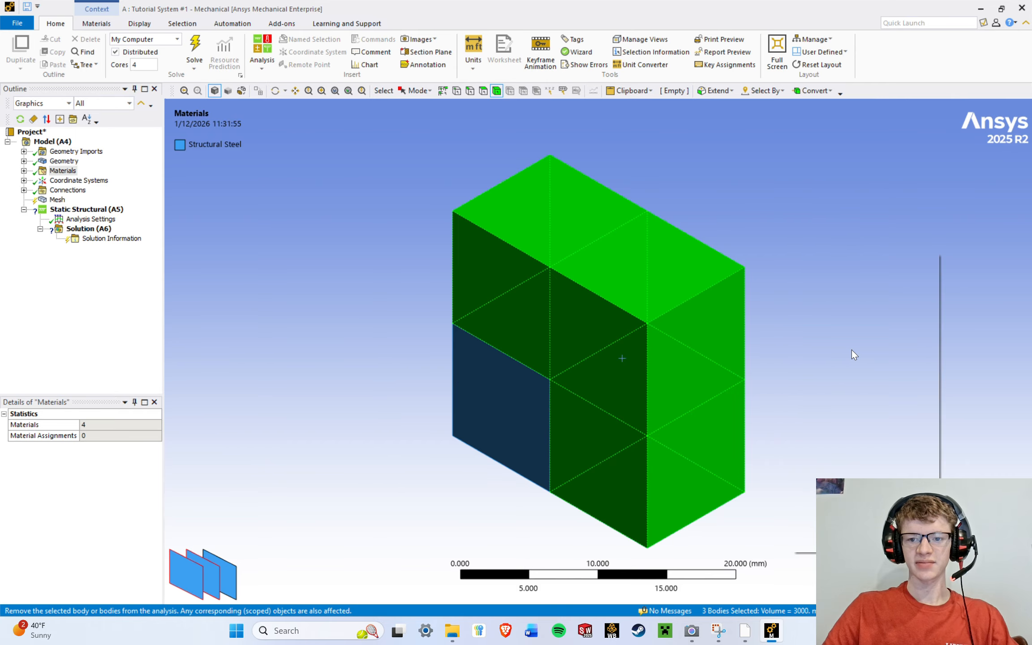
pyautogui.rightClick(737, 292)
pyautogui.click(791, 339)
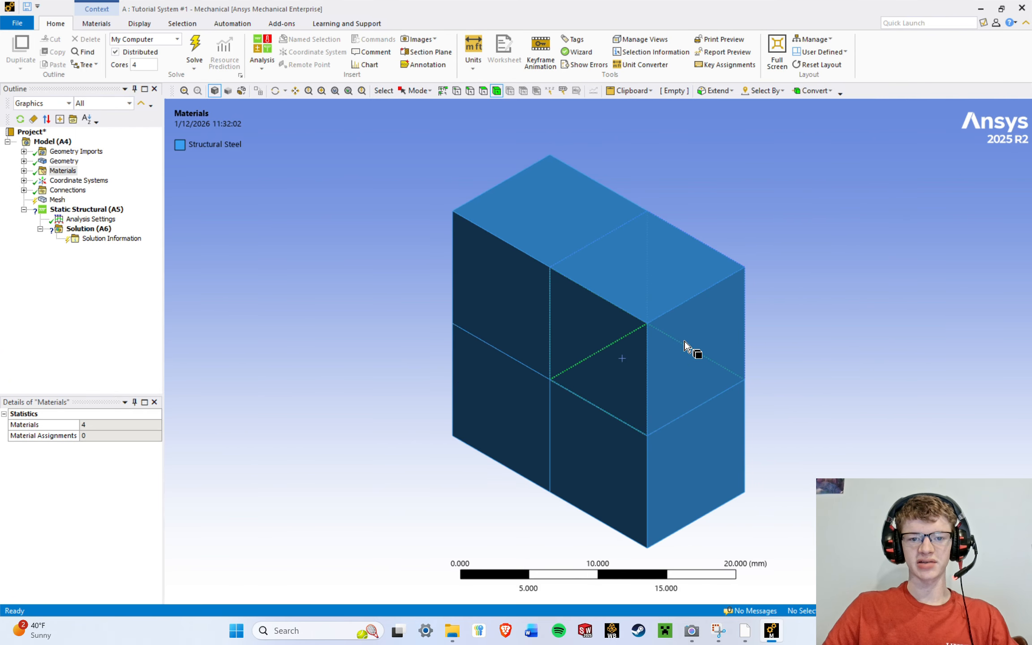
# Select the two lower blocks and suppress all other bodies.
pyautogui.click(492, 417)
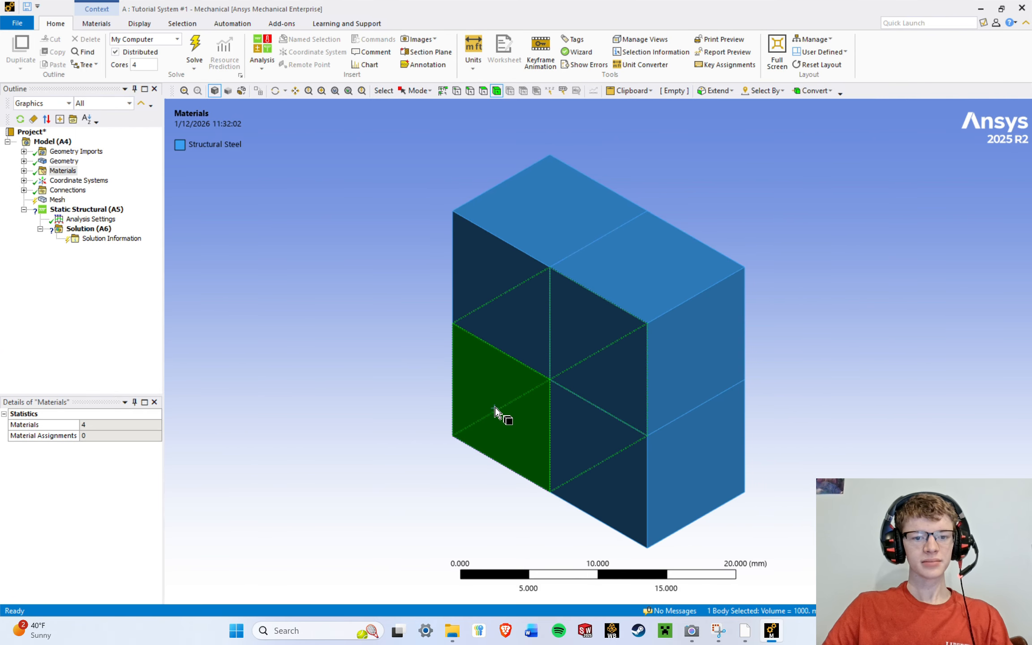
pyautogui.rightClick(355, 339)
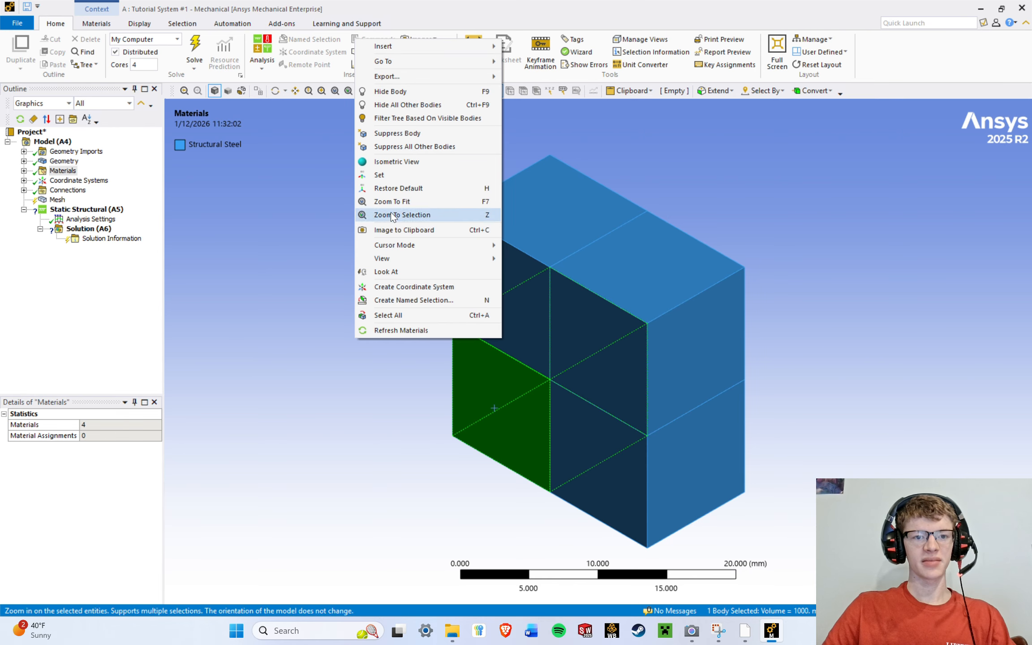
pyautogui.click(534, 485)
pyautogui.click(582, 477)
pyautogui.keyDown('ctrl'); pyautogui.click(500, 419); pyautogui.keyUp('ctrl')
pyautogui.rightClick(289, 293)
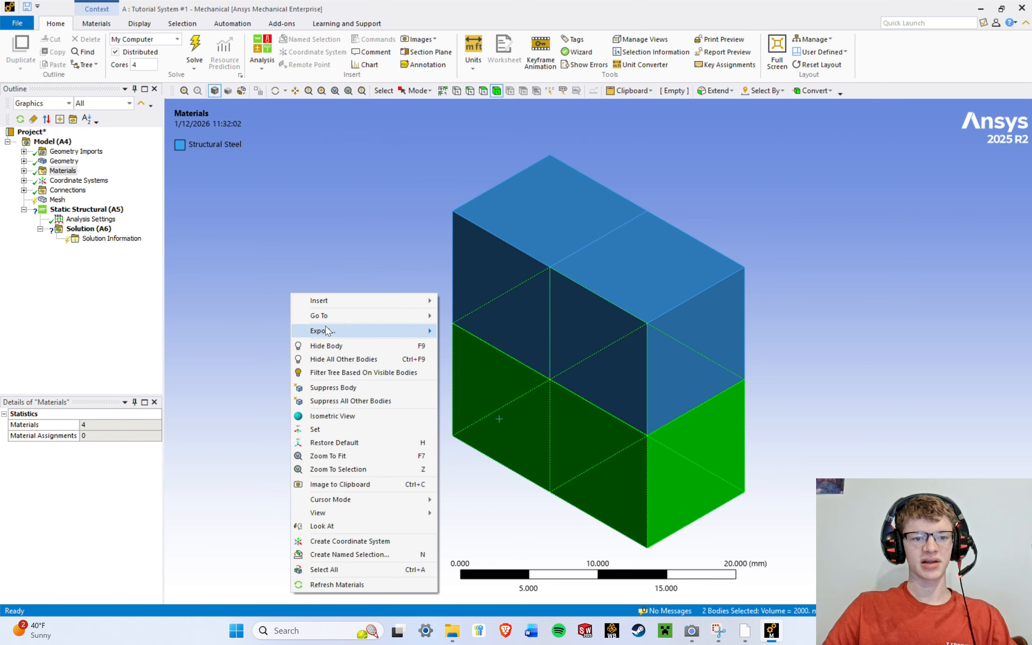
pyautogui.click(344, 400)
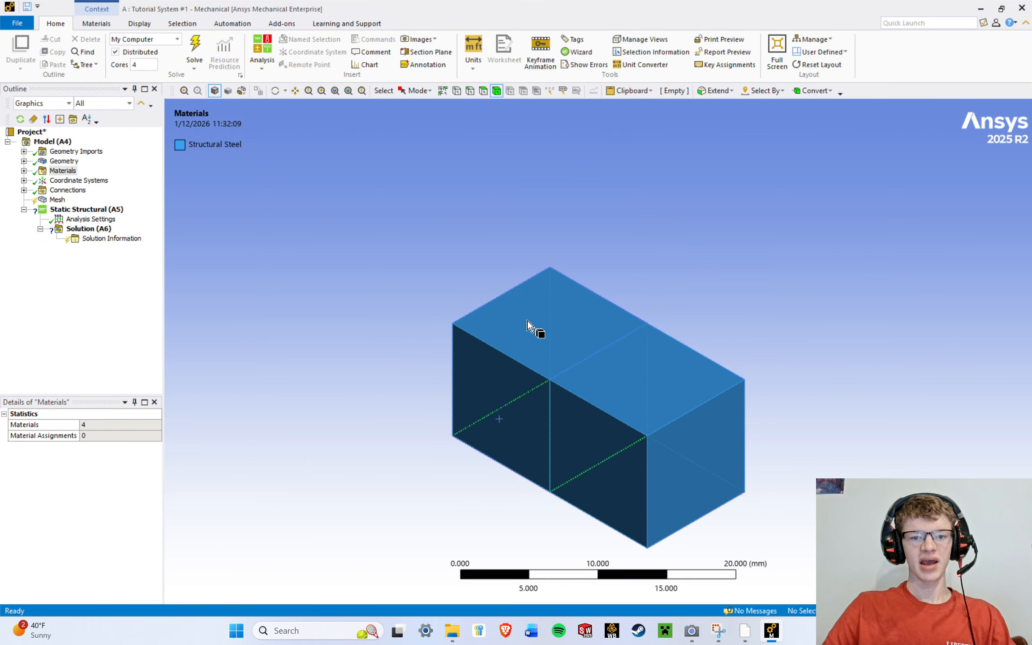
# Invert the suppressed body set to switch to the two upper blocks, and unsuppress all bodies.
pyautogui.rightClick(325, 204)
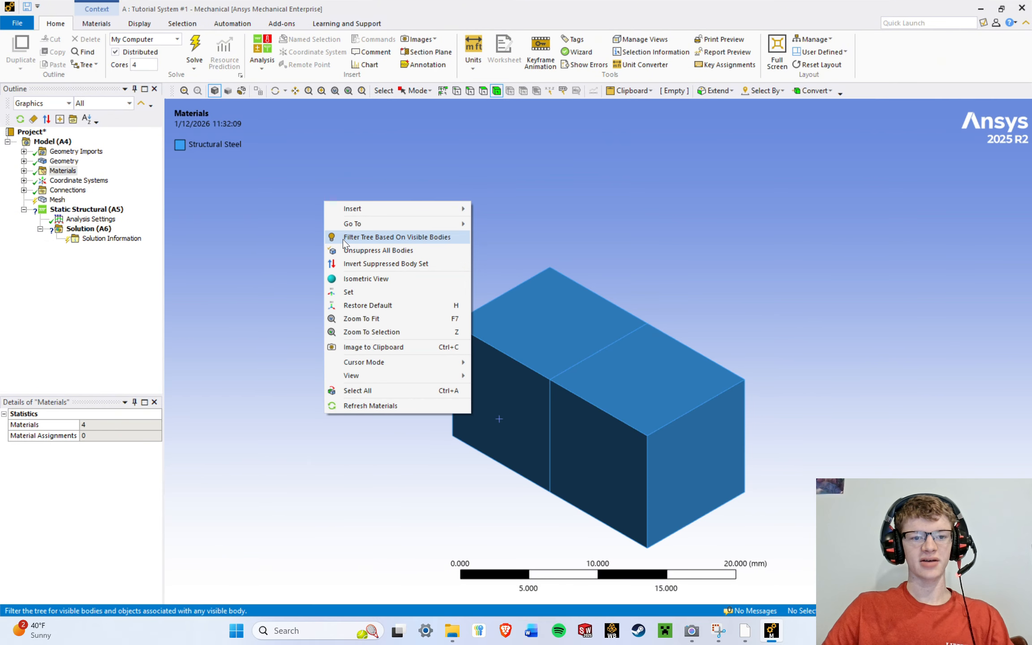
pyautogui.click(386, 265)
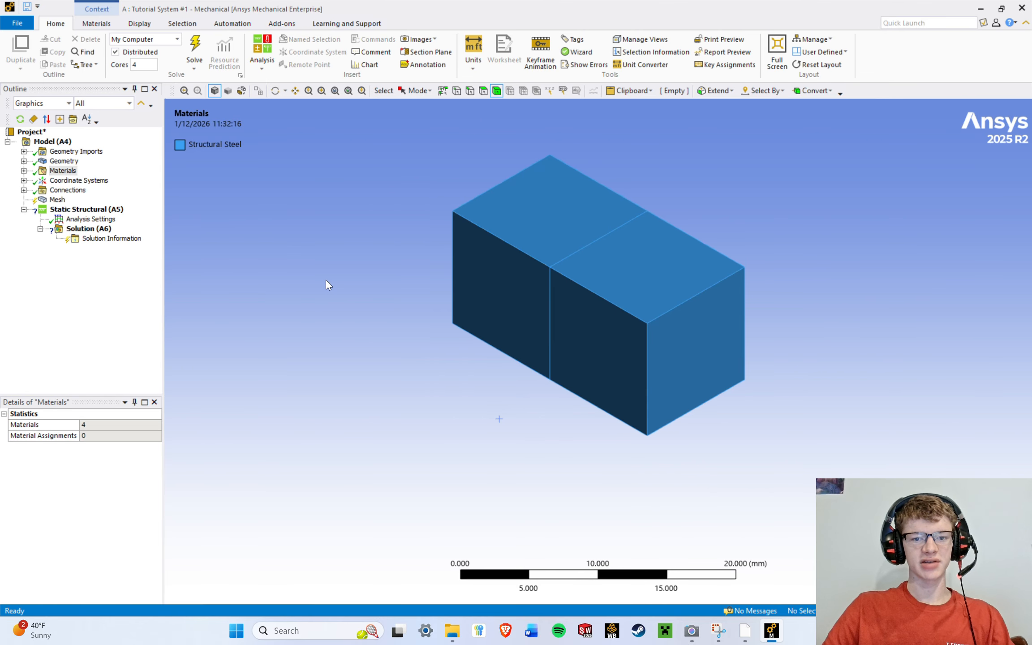
pyautogui.rightClick(317, 281)
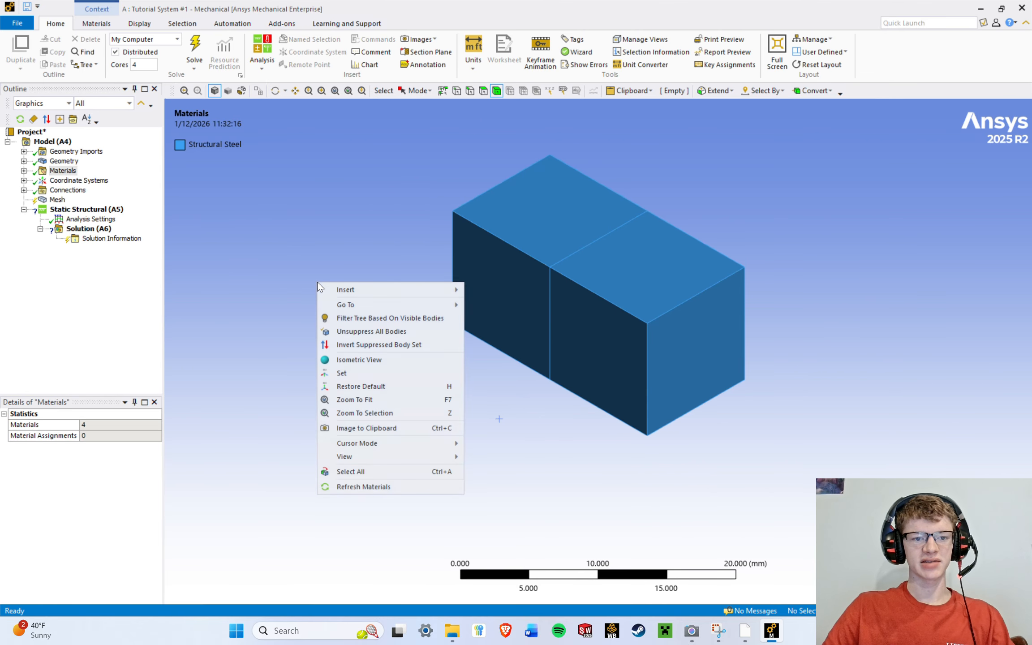
pyautogui.click(371, 332)
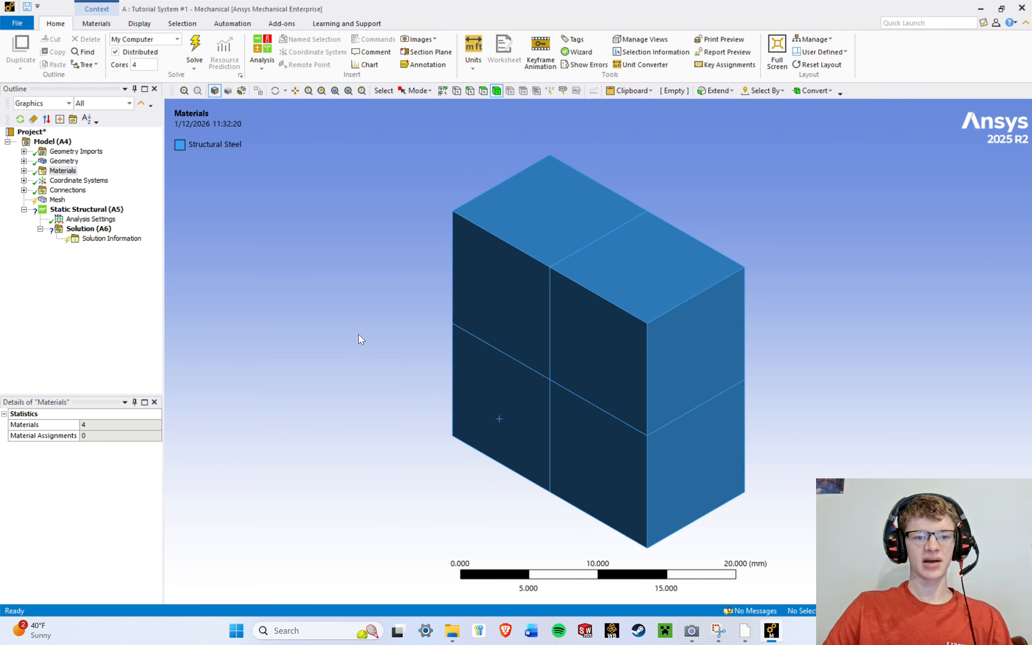
pyautogui.rightClick(336, 283)
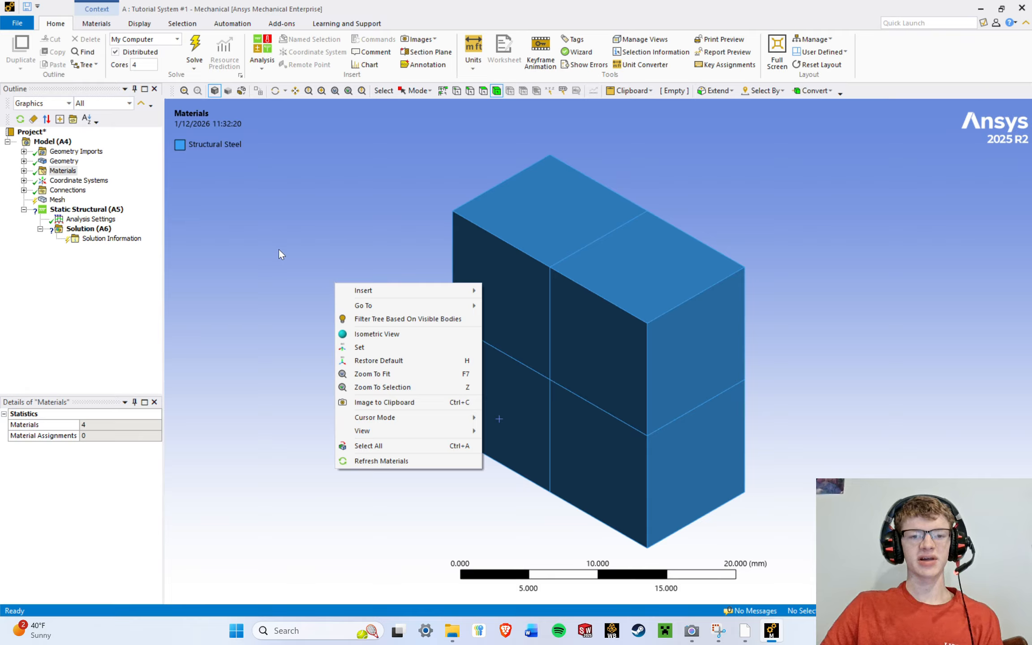
pyautogui.click(288, 264)
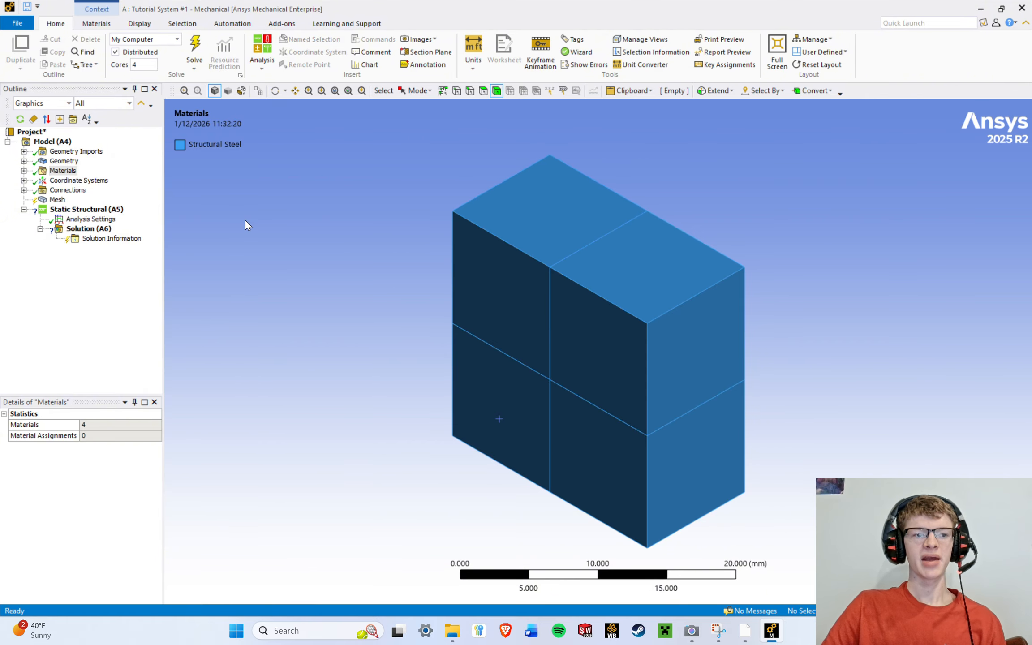
# Hide the upper-left block of the complete model.
pyautogui.click(511, 264)
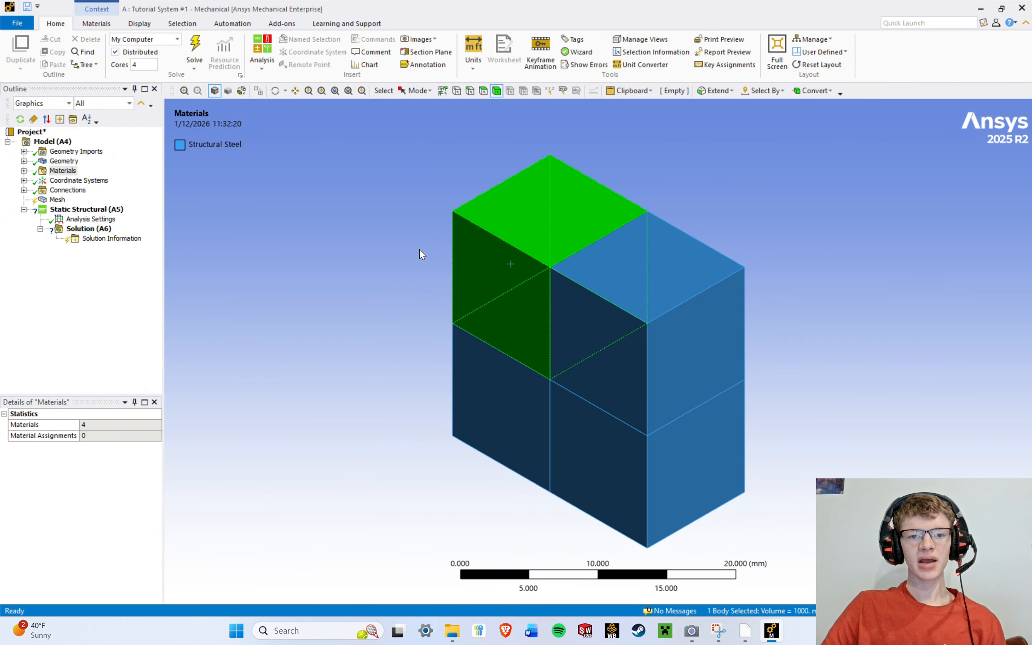
pyautogui.rightClick(419, 249)
pyautogui.click(450, 302)
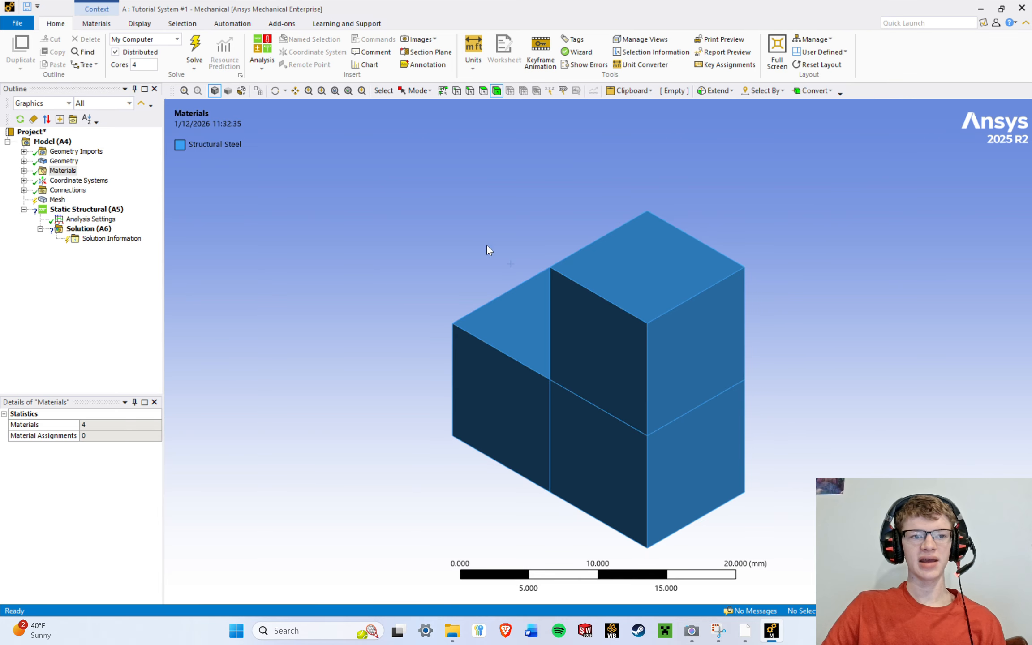
# Expand the Geometry branch of the outline, select the upper-right block in the model, and select the second SYS\Solid entry.
pyautogui.click(24, 162)
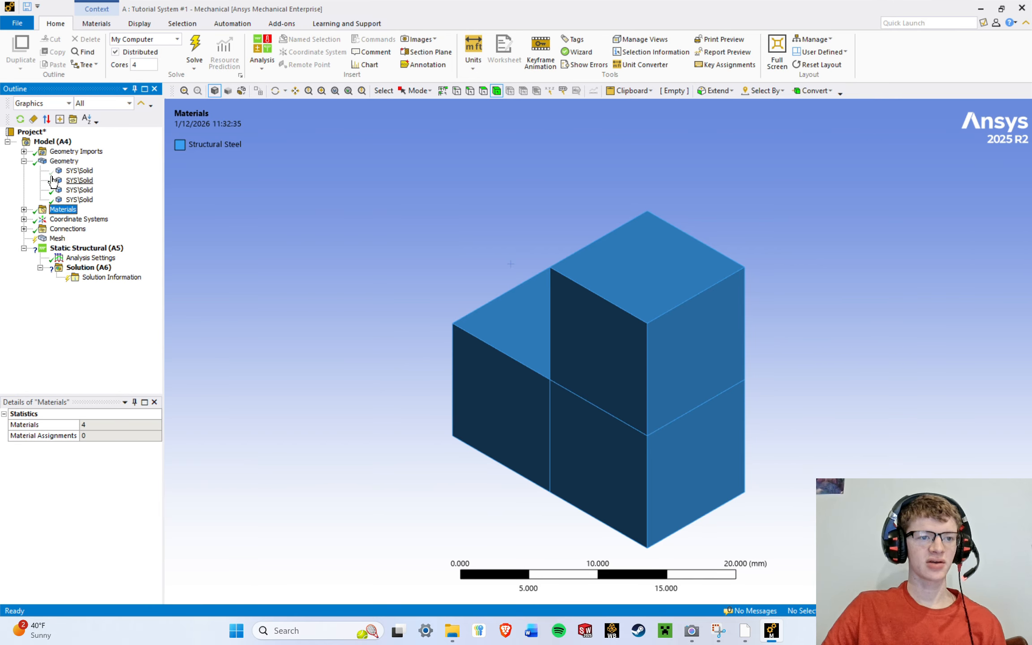
pyautogui.click(632, 334)
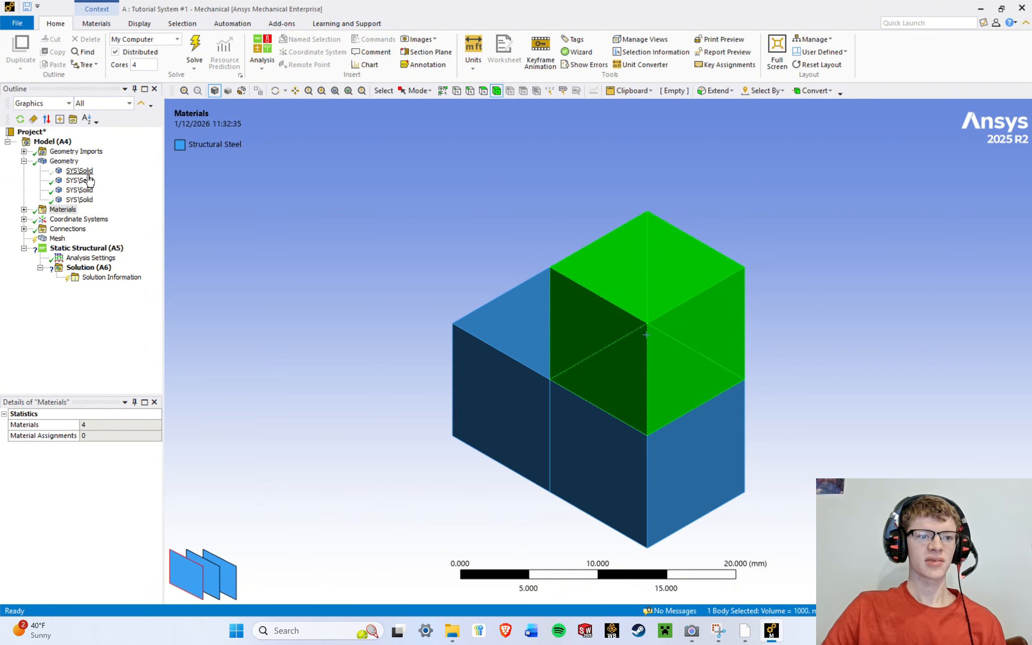
pyautogui.click(80, 190)
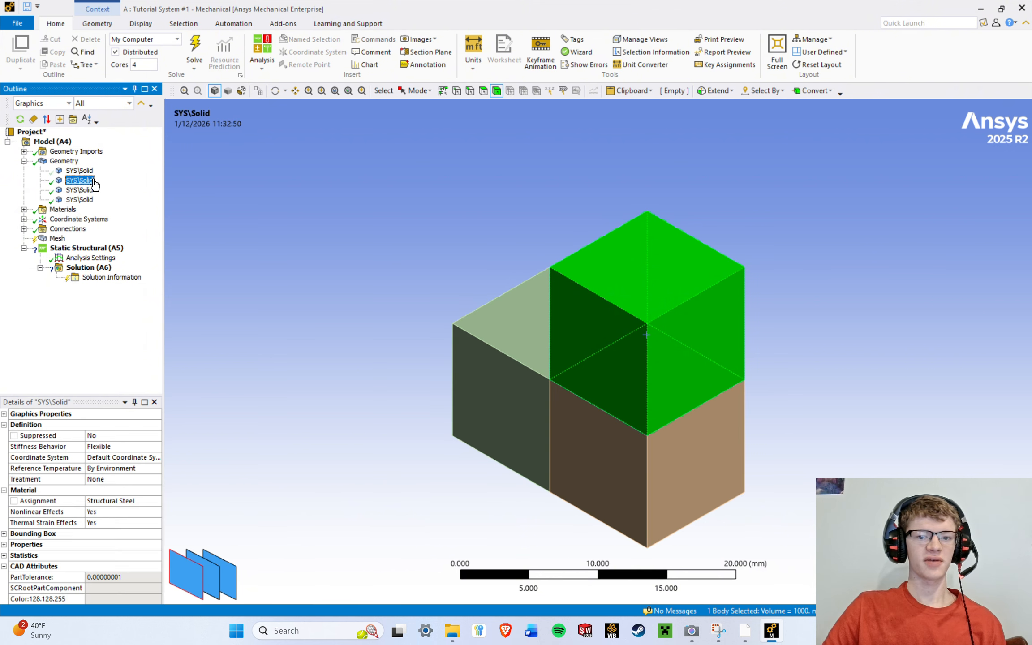
# Hide the upper-right block, the second SYS\Solid body, and show all bodies again.
pyautogui.click(82, 181)
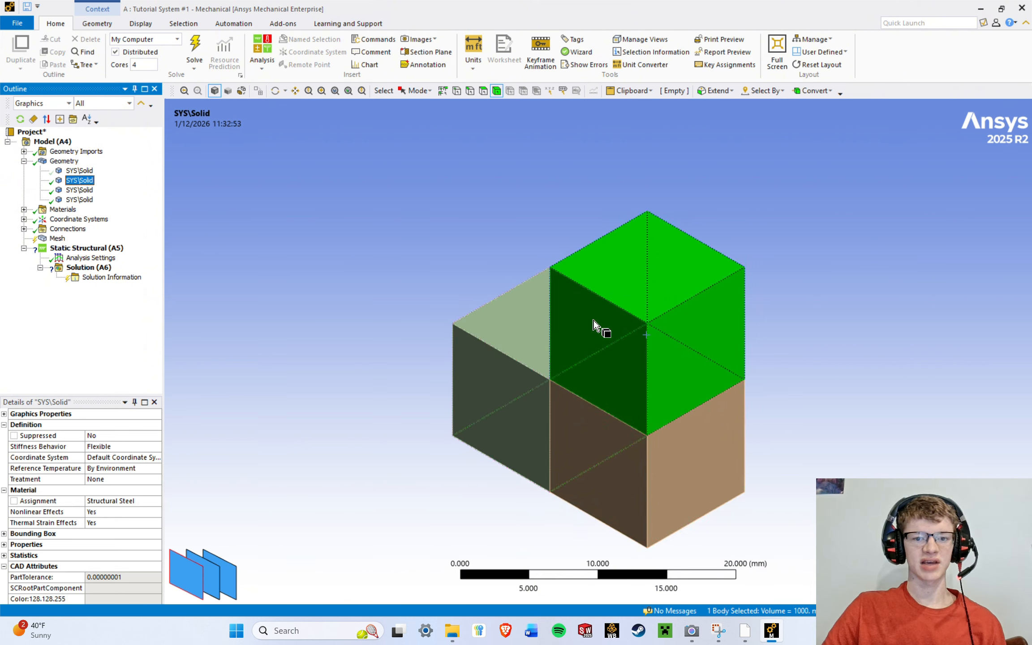
pyautogui.rightClick(652, 280)
pyautogui.click(711, 298)
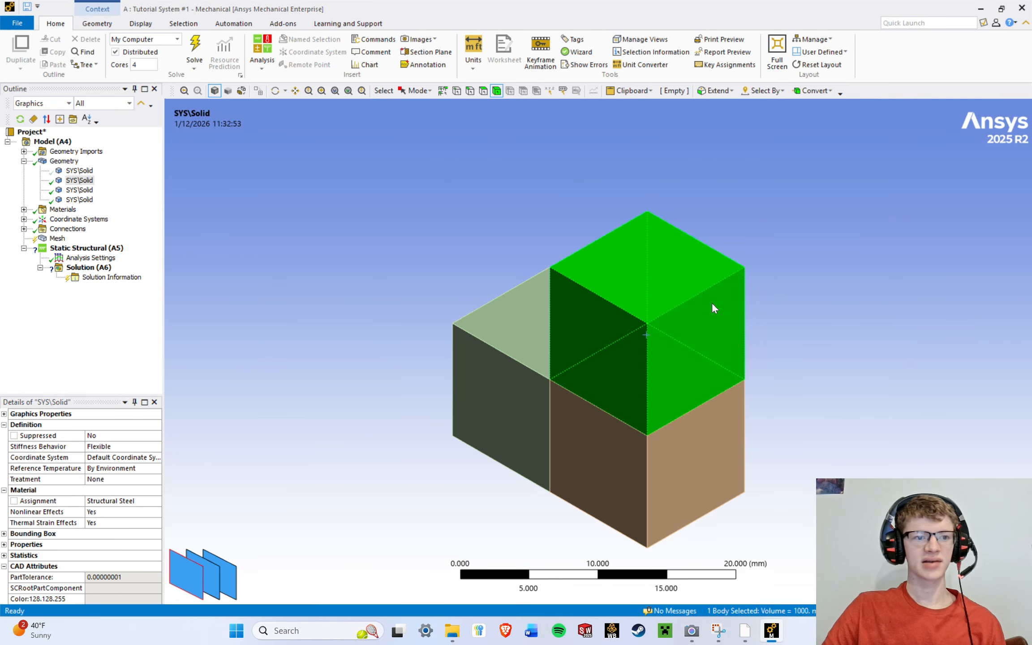
pyautogui.rightClick(467, 194)
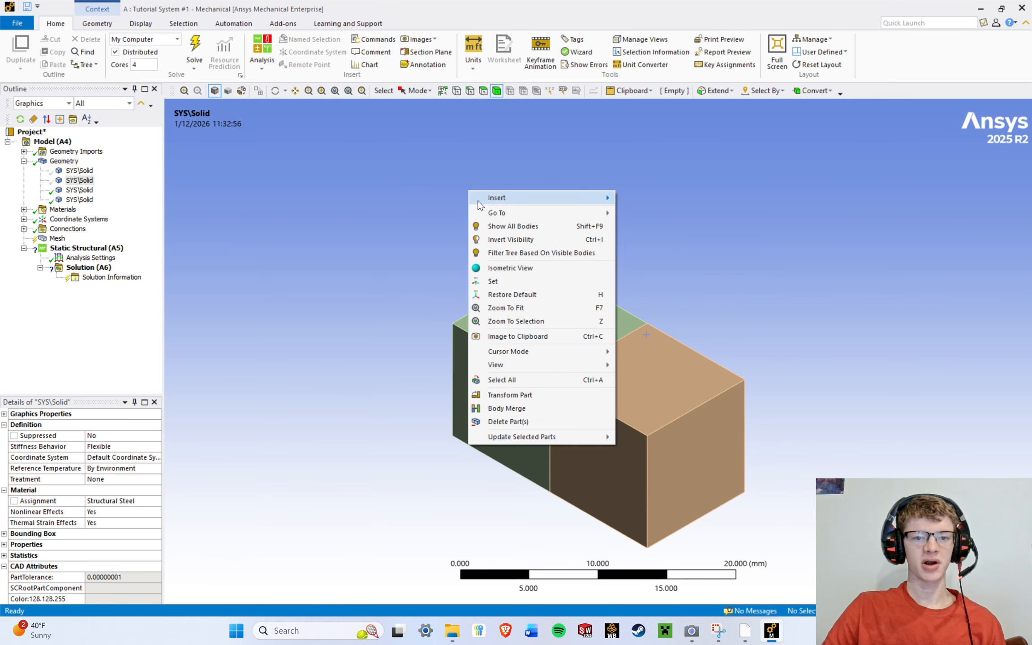
pyautogui.click(508, 230)
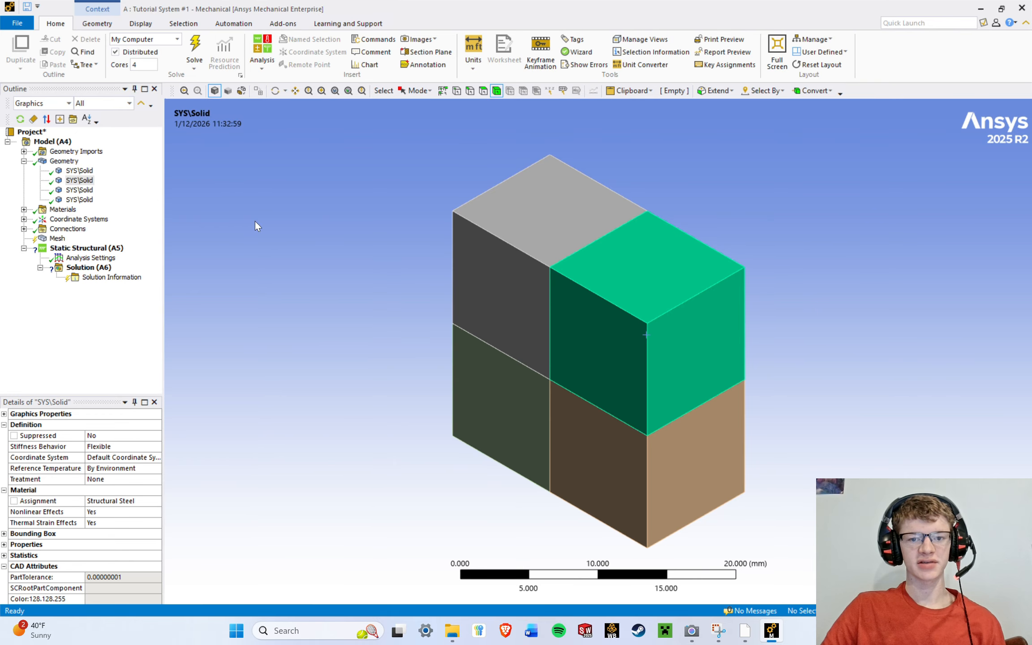
# Select Geometry in the outline and suppress the upper-left block in the model.
pyautogui.click(65, 161)
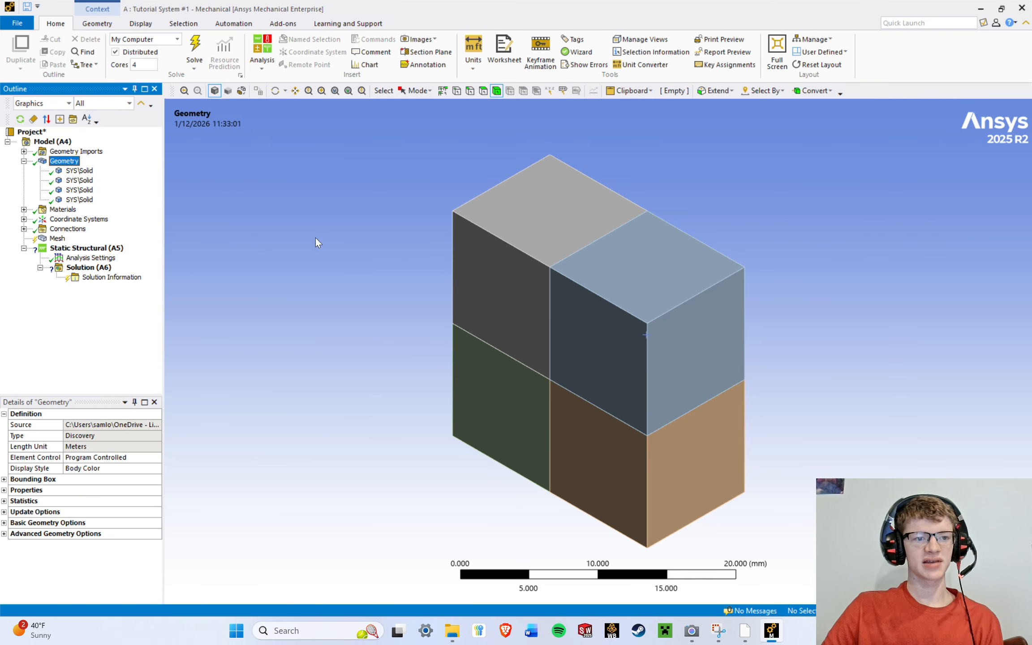
pyautogui.click(520, 286)
pyautogui.rightClick(380, 260)
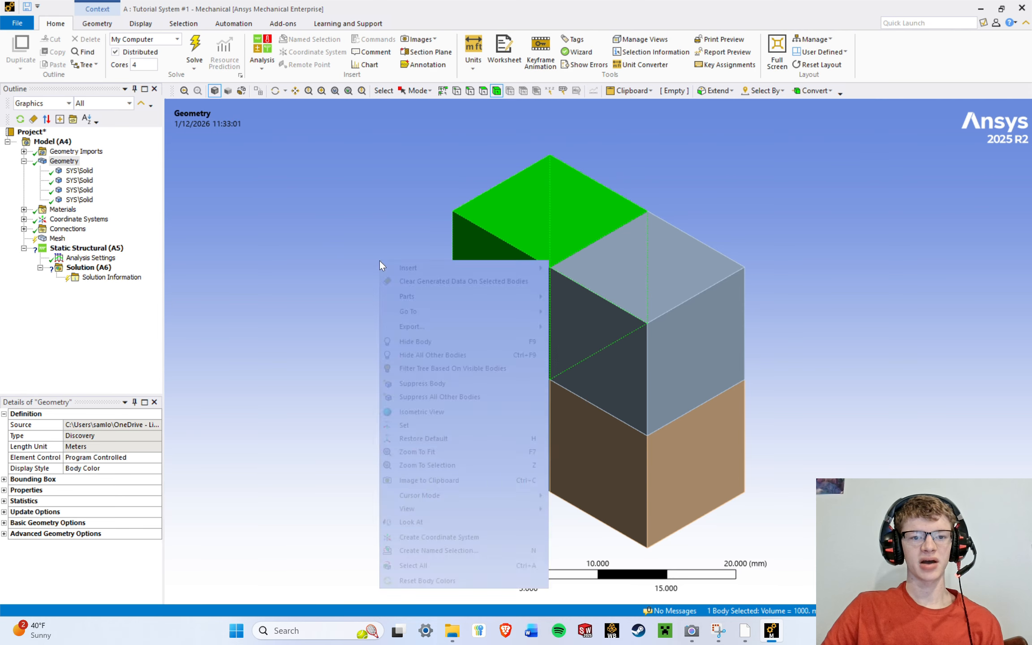
pyautogui.click(422, 384)
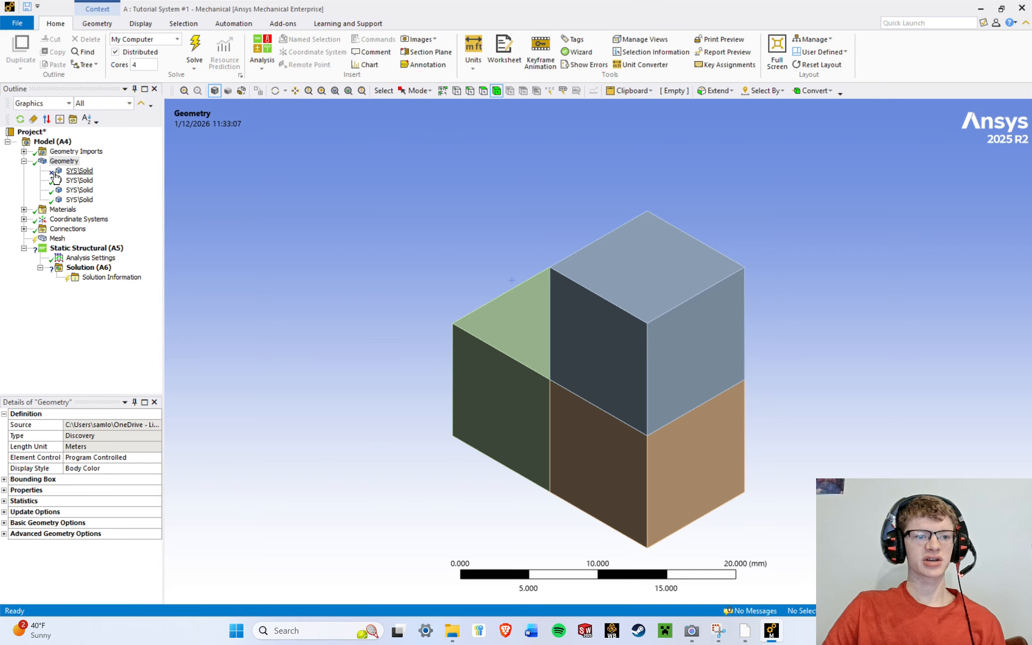
# Unsuppress all bodies to restore the complete four-block model.
pyautogui.moveTo(440, 327)
pyautogui.mouseDown(button='middle')
pyautogui.moveTo(503, 321)
pyautogui.moveTo(544, 287)
pyautogui.moveTo(484, 271)
pyautogui.moveTo(475, 345)
pyautogui.moveTo(504, 364)
pyautogui.moveTo(442, 309)
pyautogui.mouseUp(button='middle')
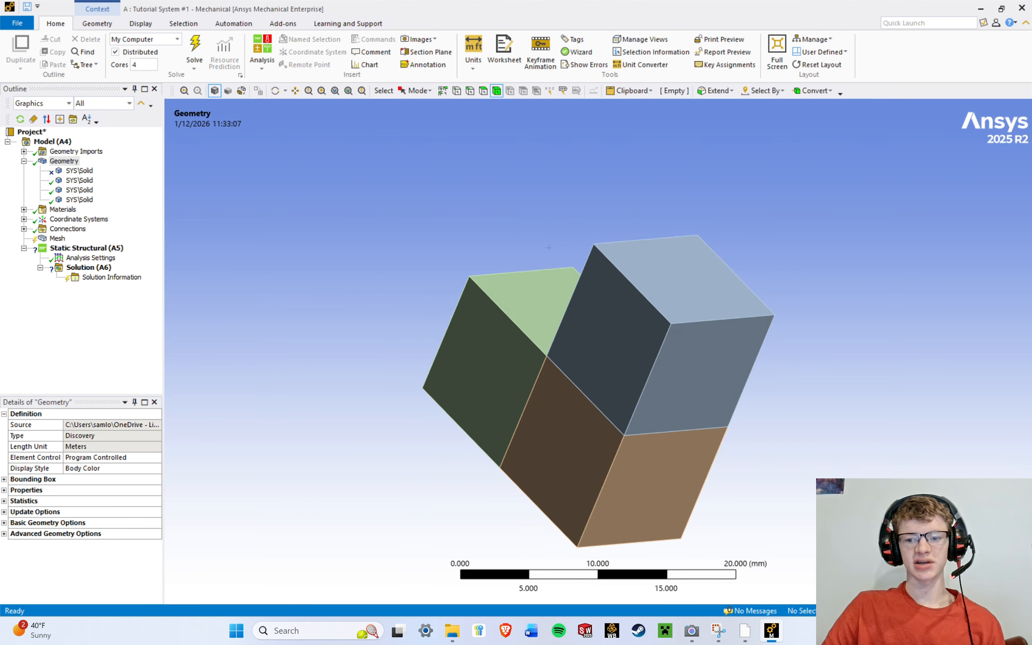
pyautogui.click(977, 549)
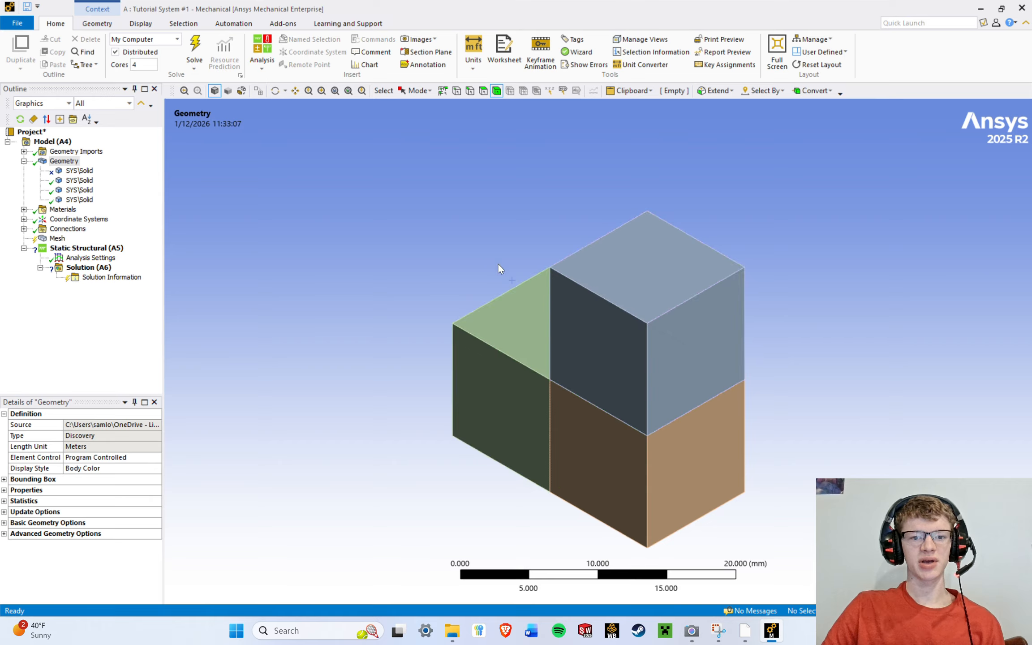
pyautogui.moveTo(560, 277); pyautogui.dragTo(500, 288, button='middle')
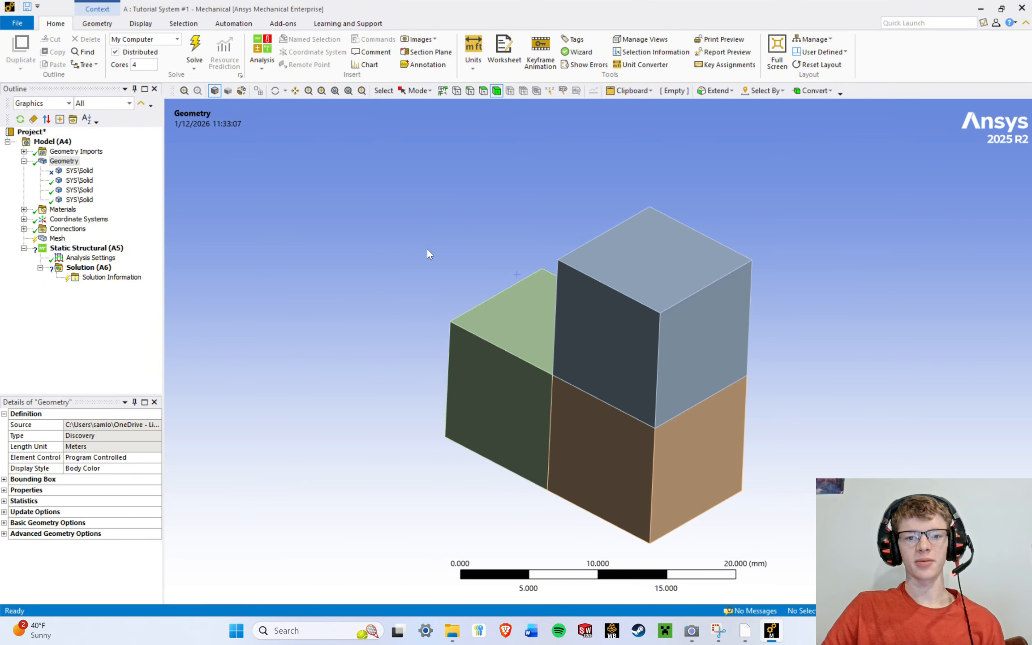
pyautogui.click(979, 554)
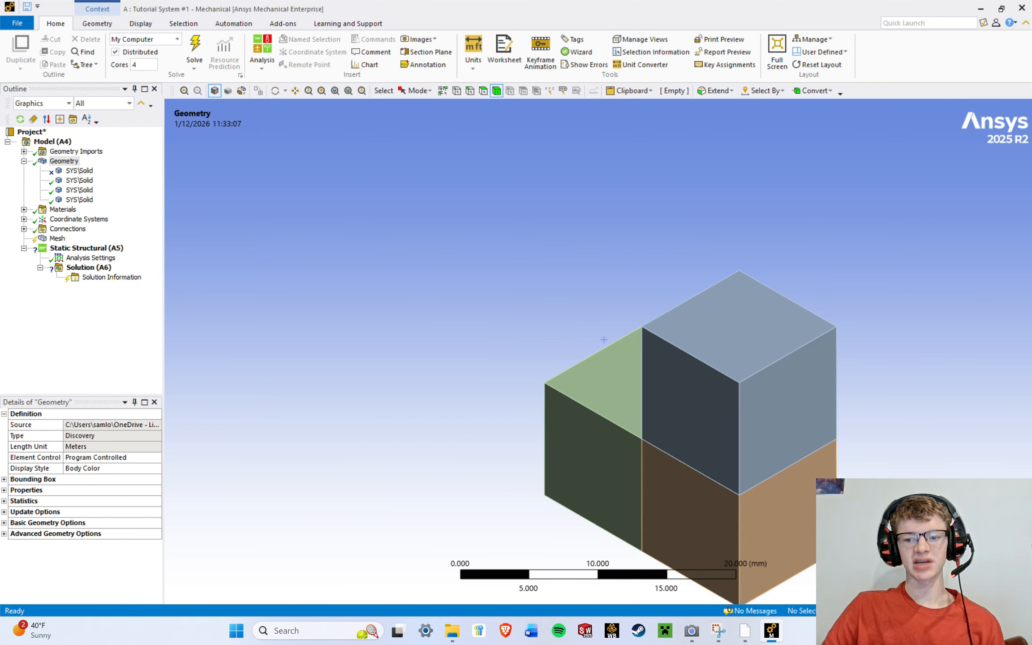
pyautogui.keyDown('ctrl'); pyautogui.moveTo(707, 430); pyautogui.dragTo(589, 345, button='middle'); pyautogui.keyUp('ctrl')
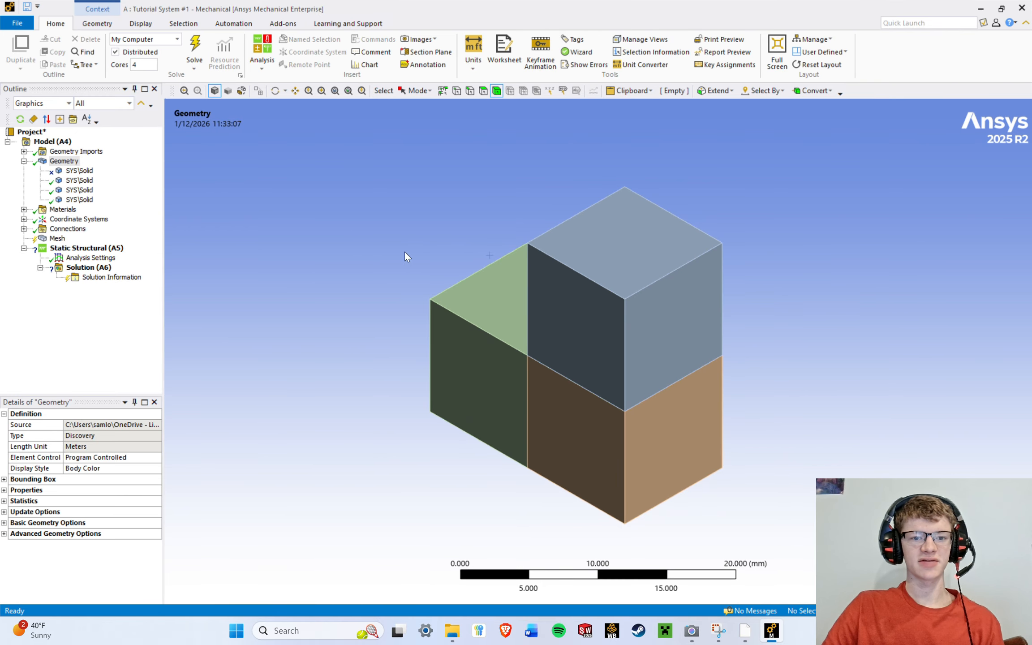
pyautogui.rightClick(414, 221)
pyautogui.click(458, 269)
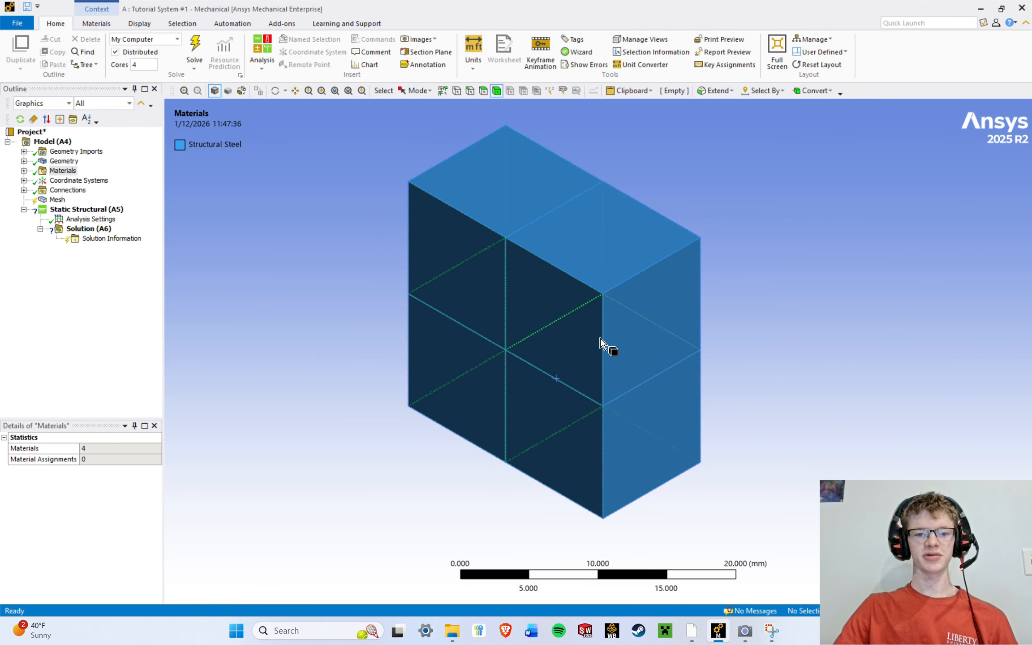
# Turn on Smart Select and compare the outline's Project entry with the project schematic in Workbench.
pyautogui.click(443, 91)
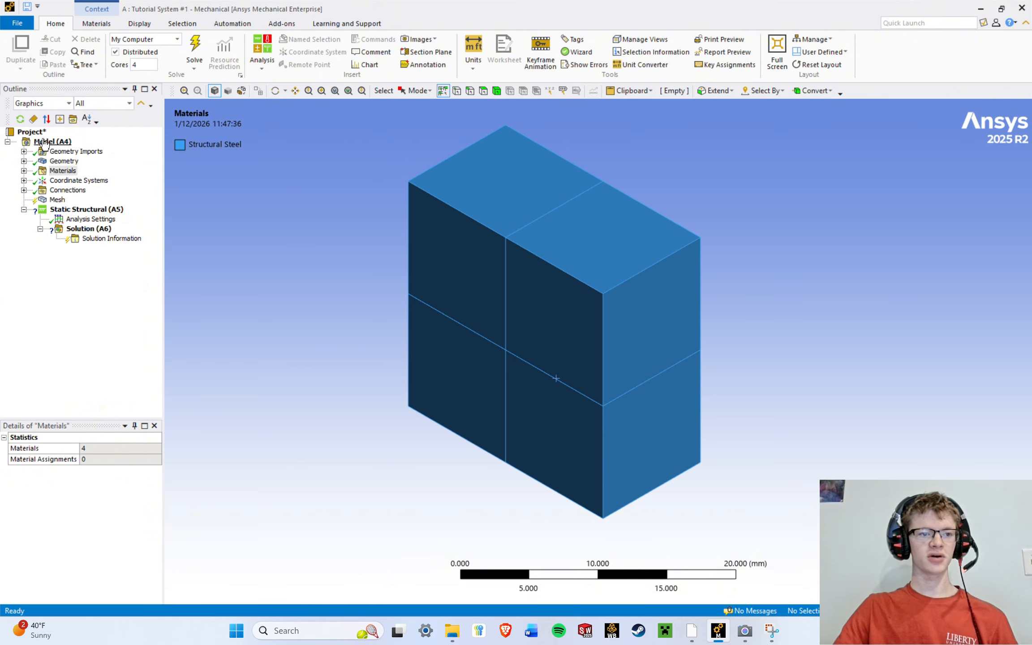
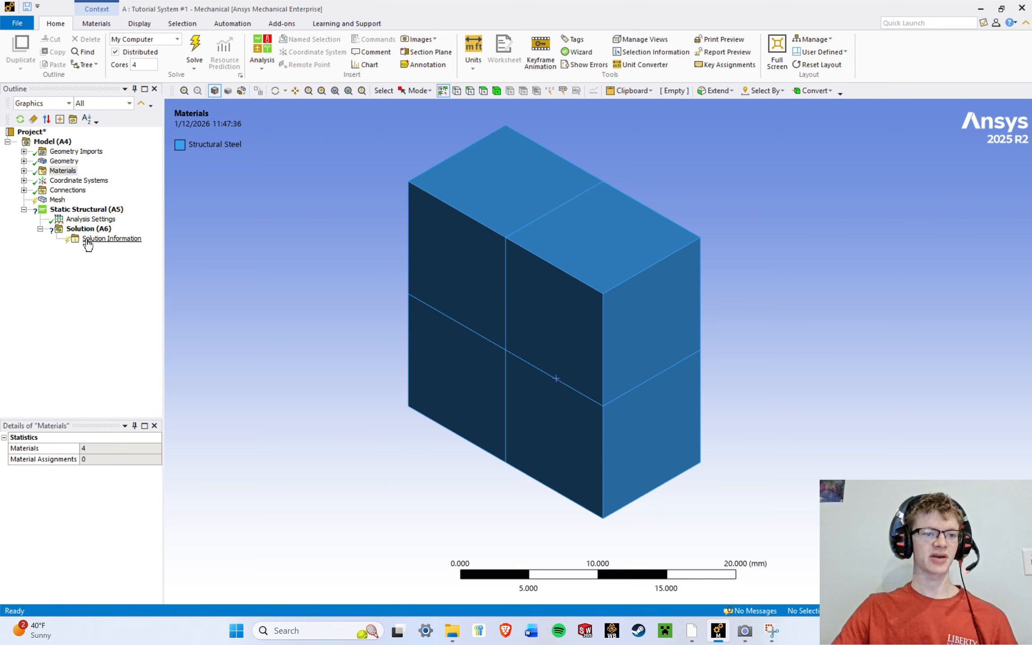
pyautogui.click(29, 133)
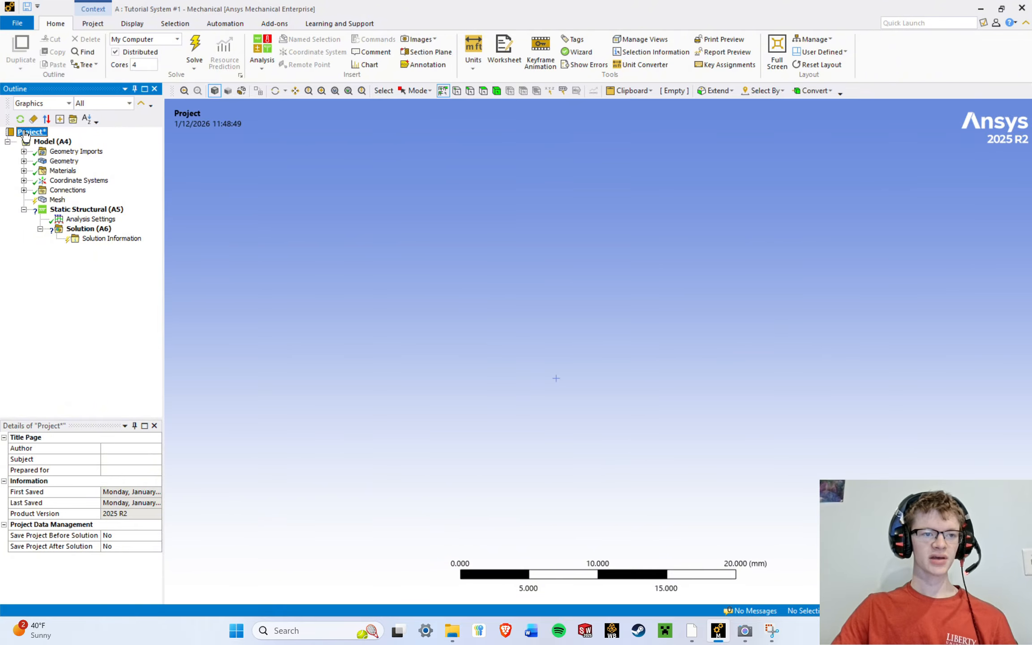
pyautogui.click(692, 631)
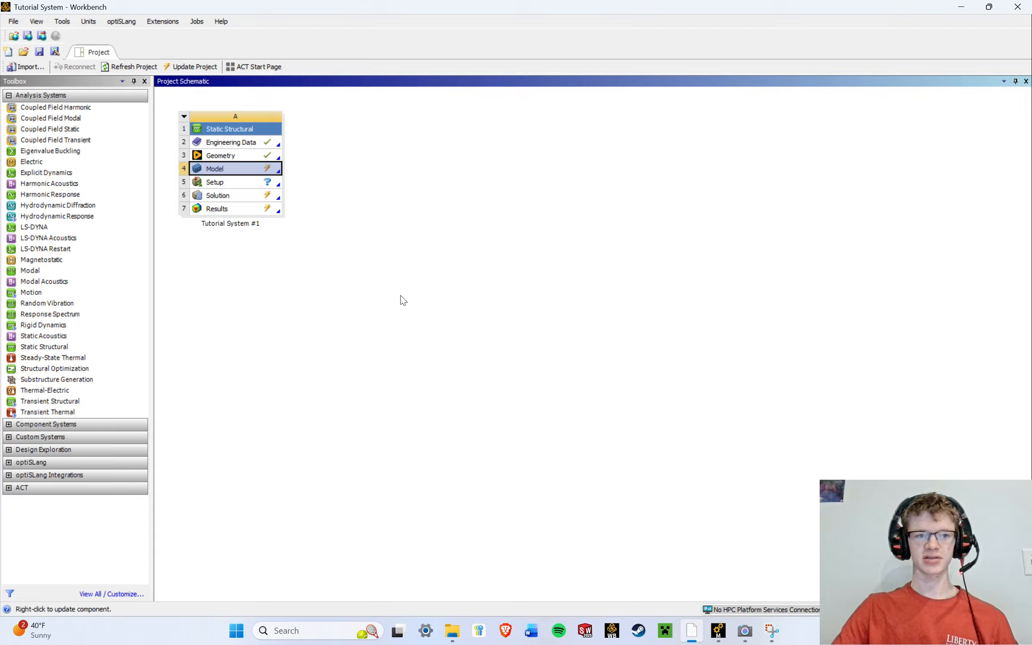
pyautogui.click(957, 7)
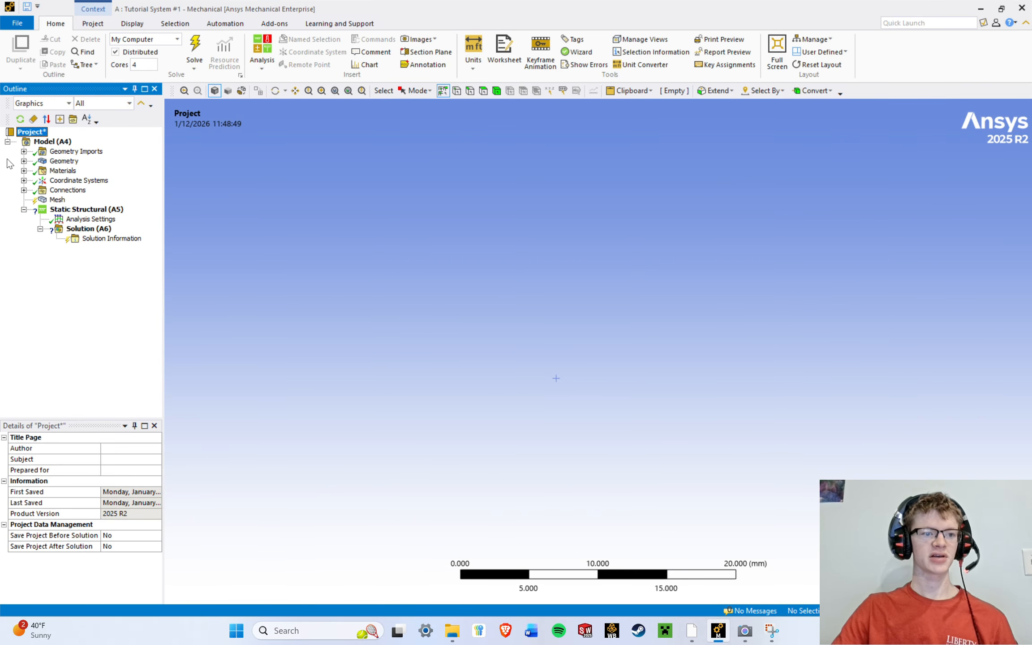
# Collapse and re-expand the Model (A4) branch, select it, and look at the matching Model cell in the Workbench schematic.
pyautogui.click(8, 142)
pyautogui.click(7, 142)
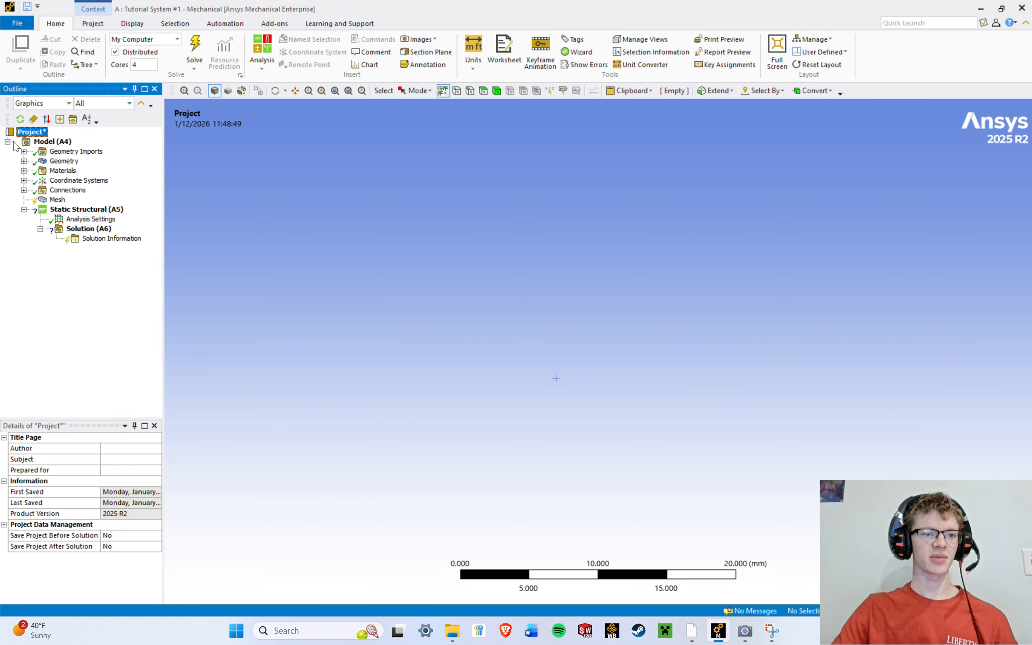
pyautogui.click(47, 142)
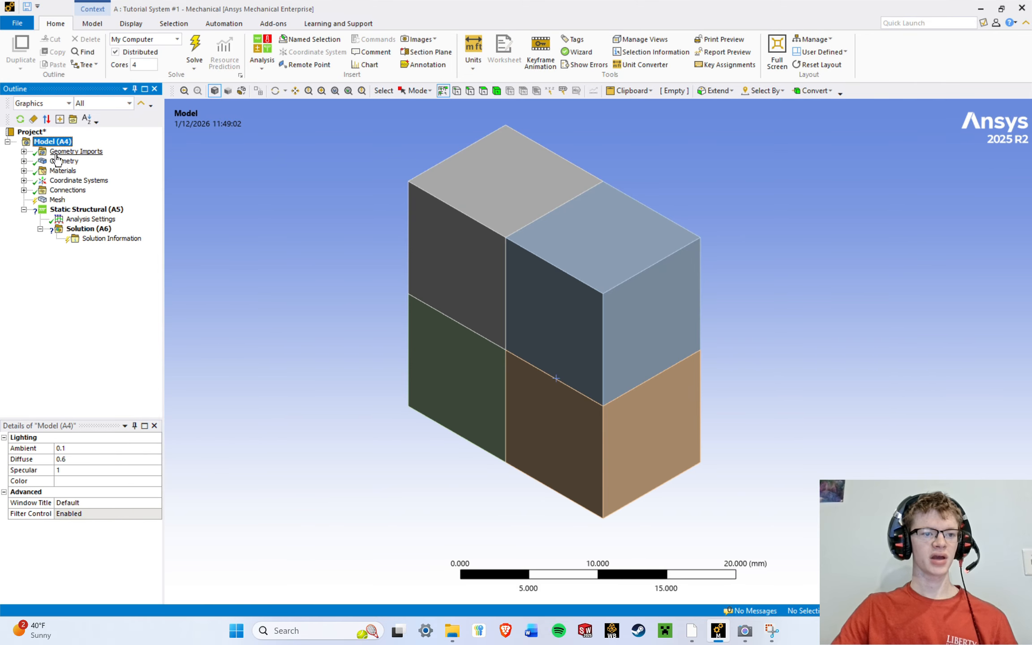
pyautogui.moveTo(697, 635)
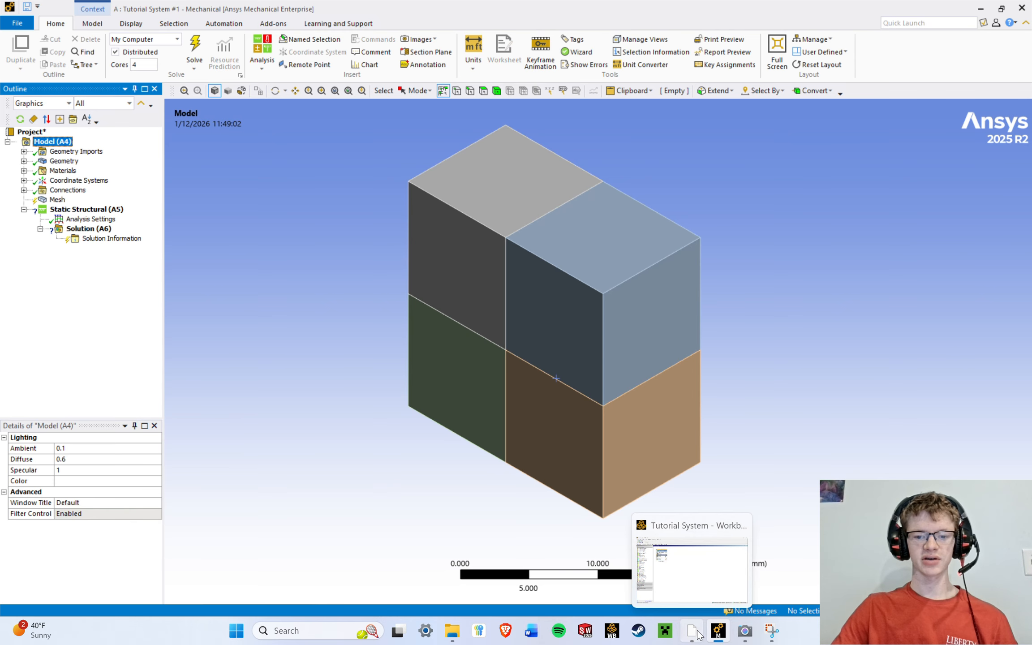
pyautogui.click(689, 587)
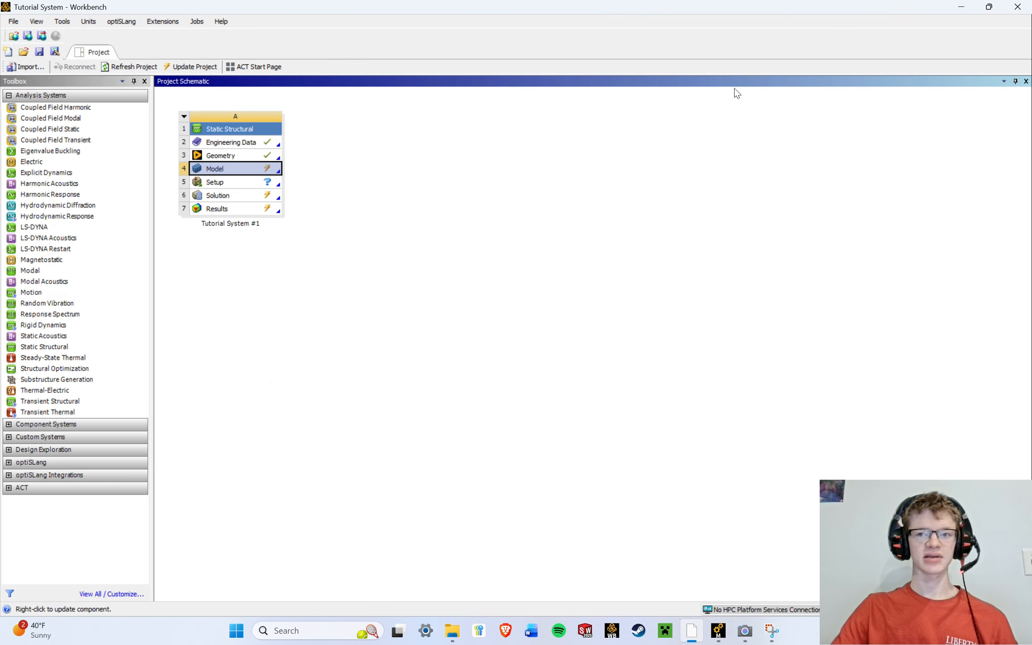
pyautogui.click(954, 9)
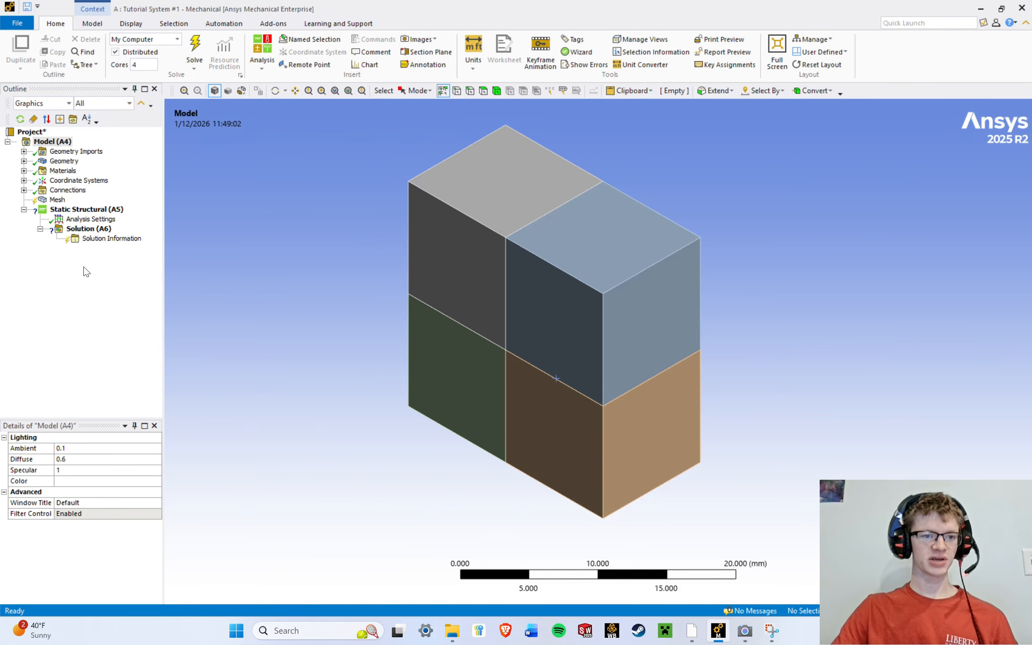
# Compare the A4 label of the outline's Model entry with the system letter and cell number in the Workbench schematic.
pyautogui.click(692, 631)
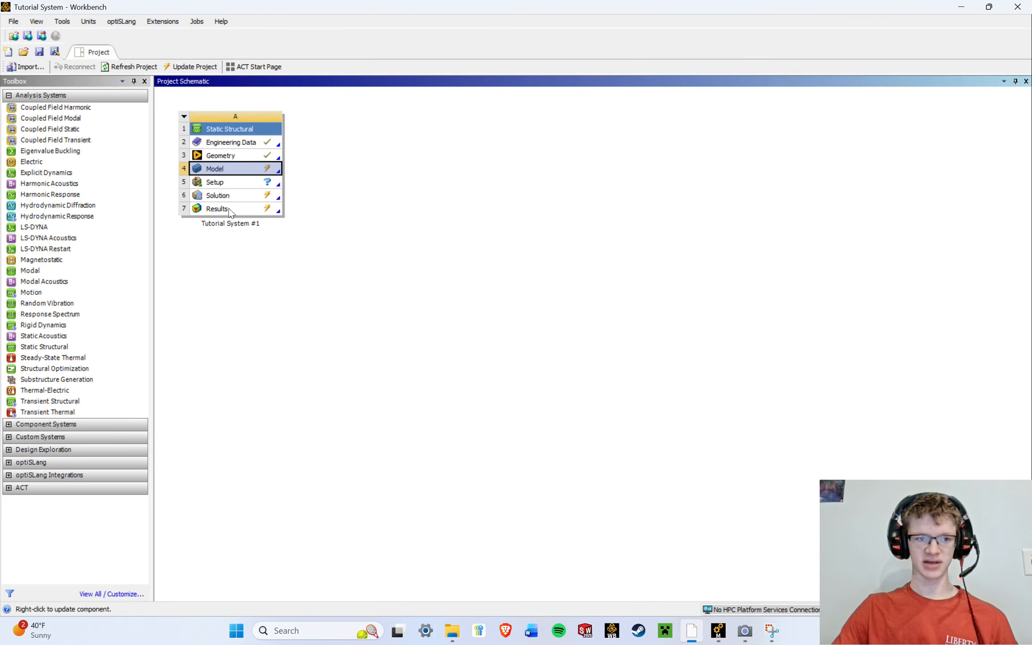
pyautogui.click(961, 6)
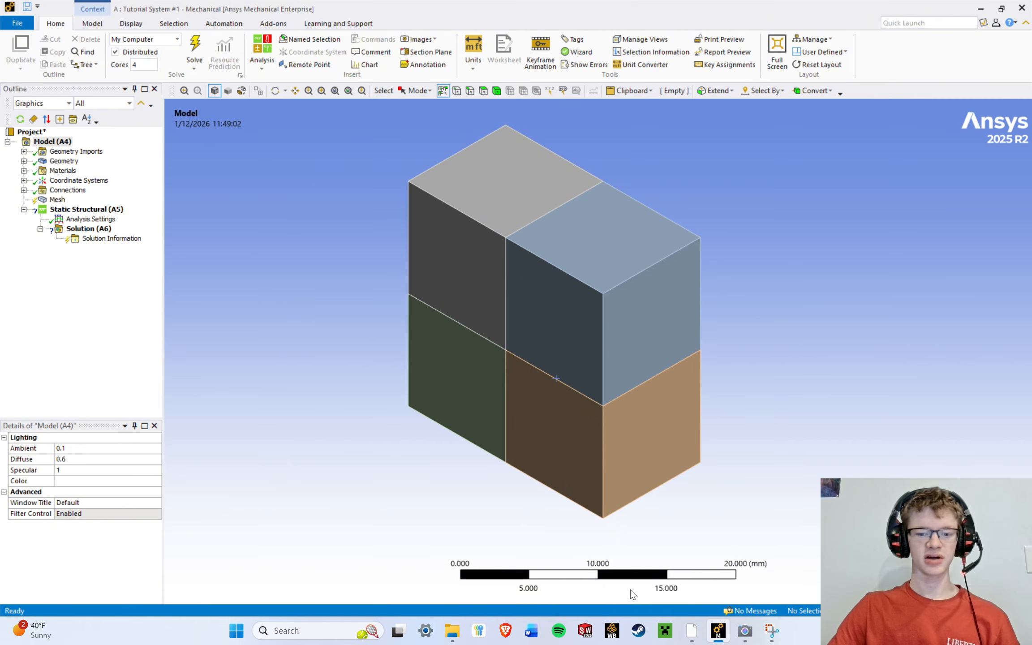
pyautogui.click(697, 641)
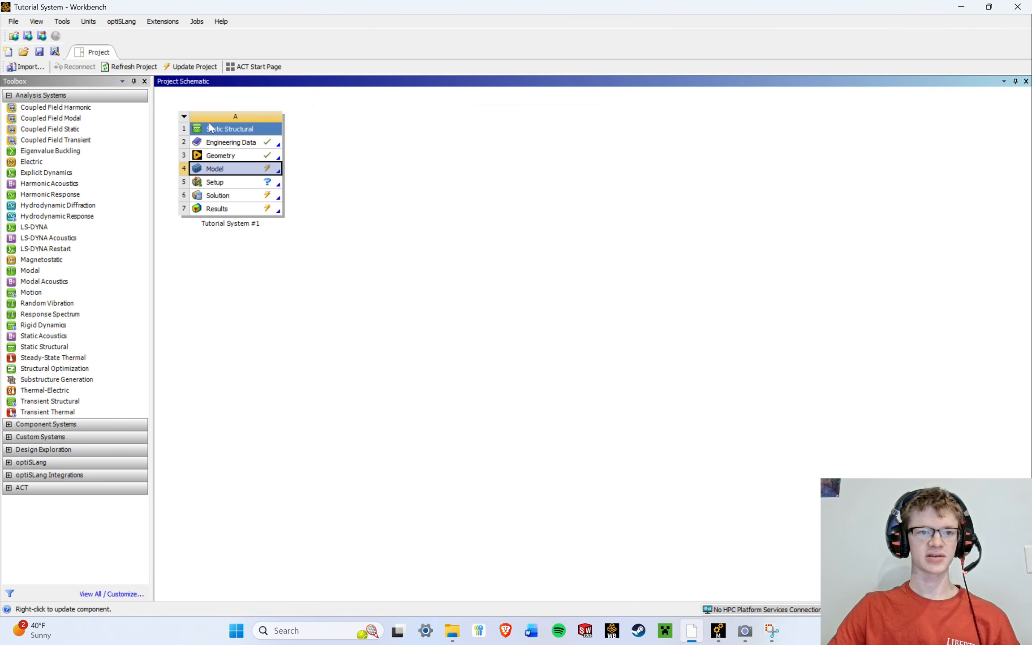
pyautogui.click(967, 7)
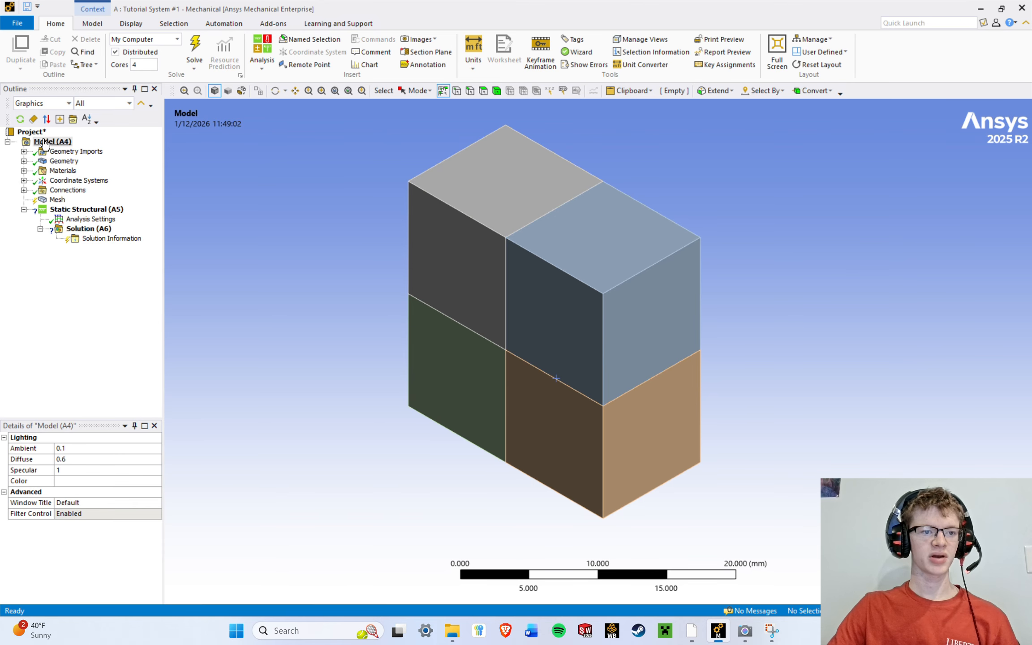
pyautogui.click(83, 272)
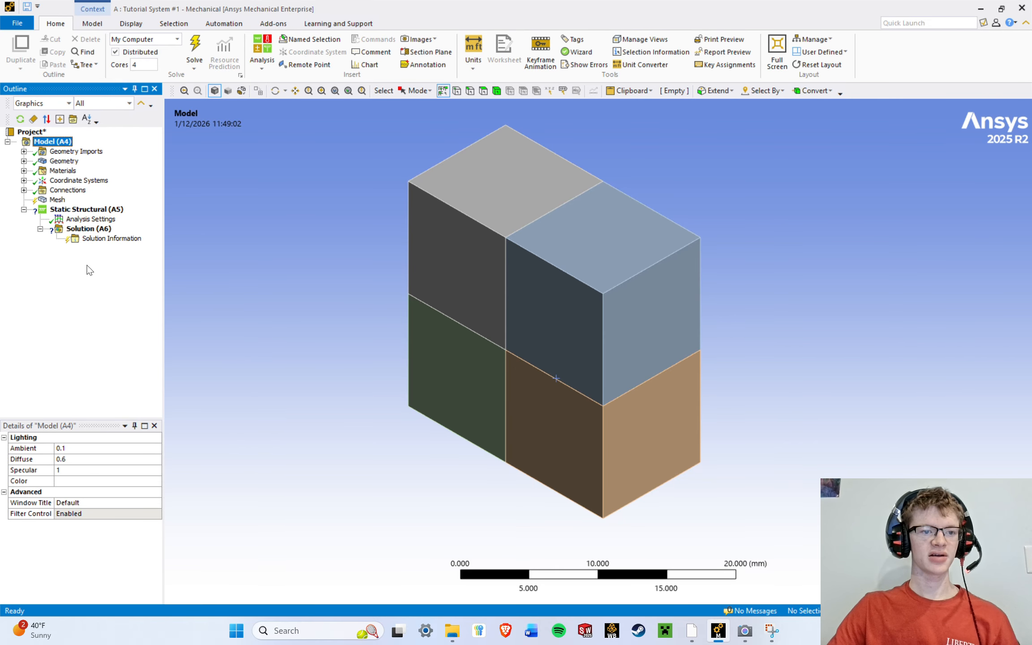
# Compare the outline's Static Structural (A5) and Solution (A6) branches with the Setup, Solution and Results cells in the Workbench schematic.
pyautogui.click(699, 629)
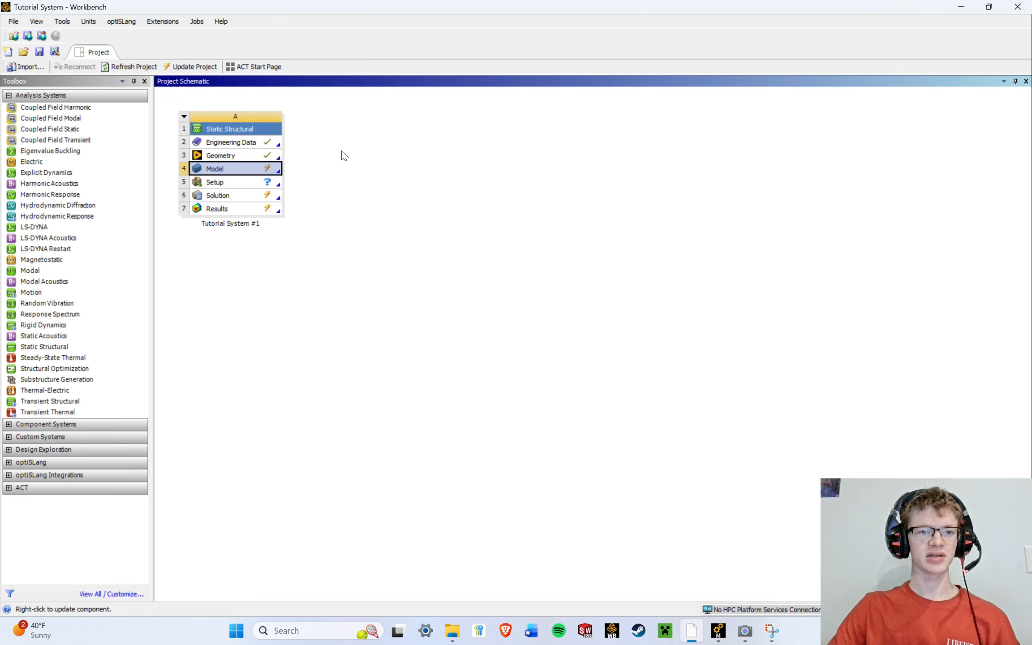
pyautogui.click(961, 6)
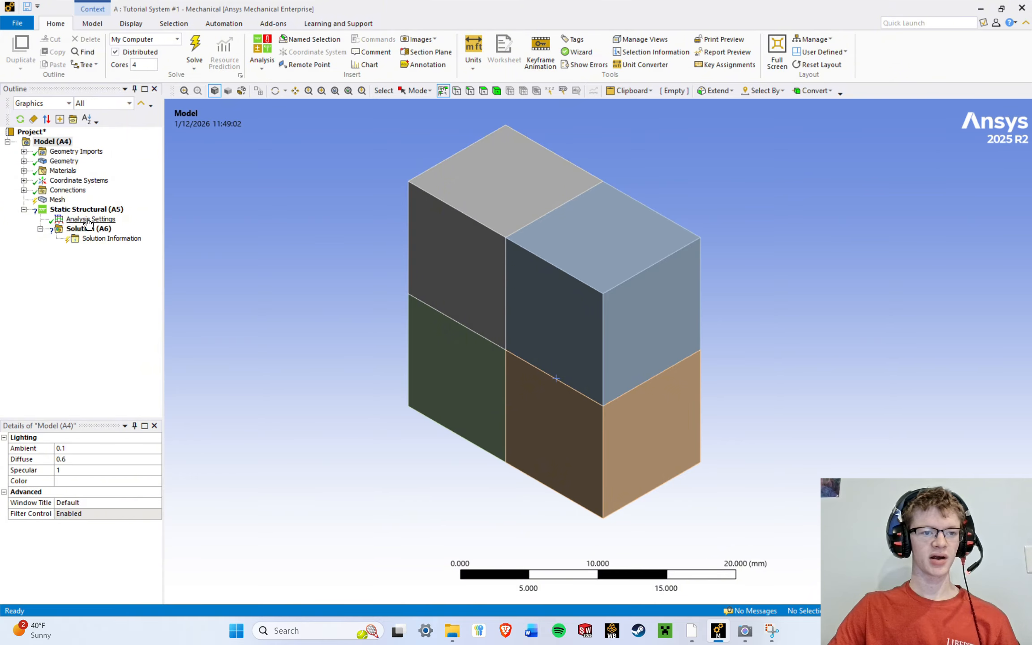
pyautogui.click(692, 631)
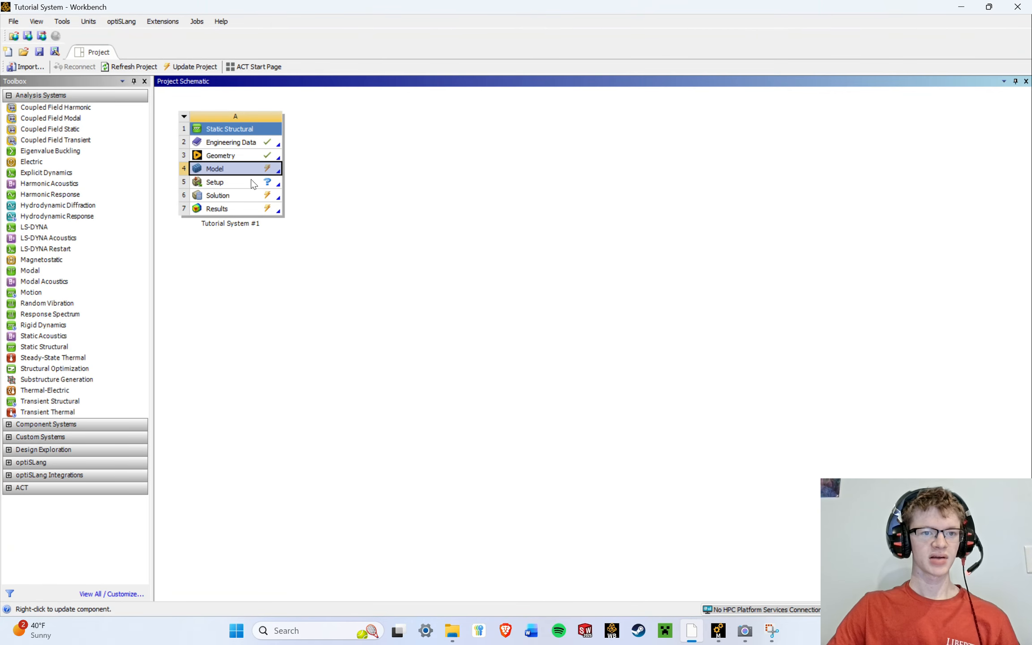
pyautogui.click(960, 7)
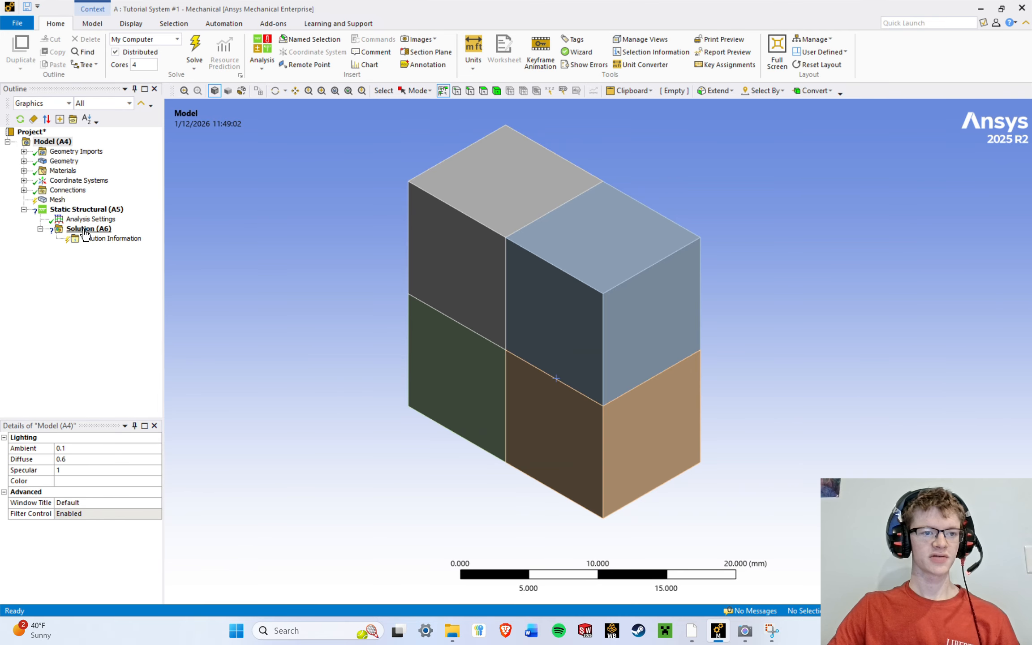
pyautogui.click(691, 627)
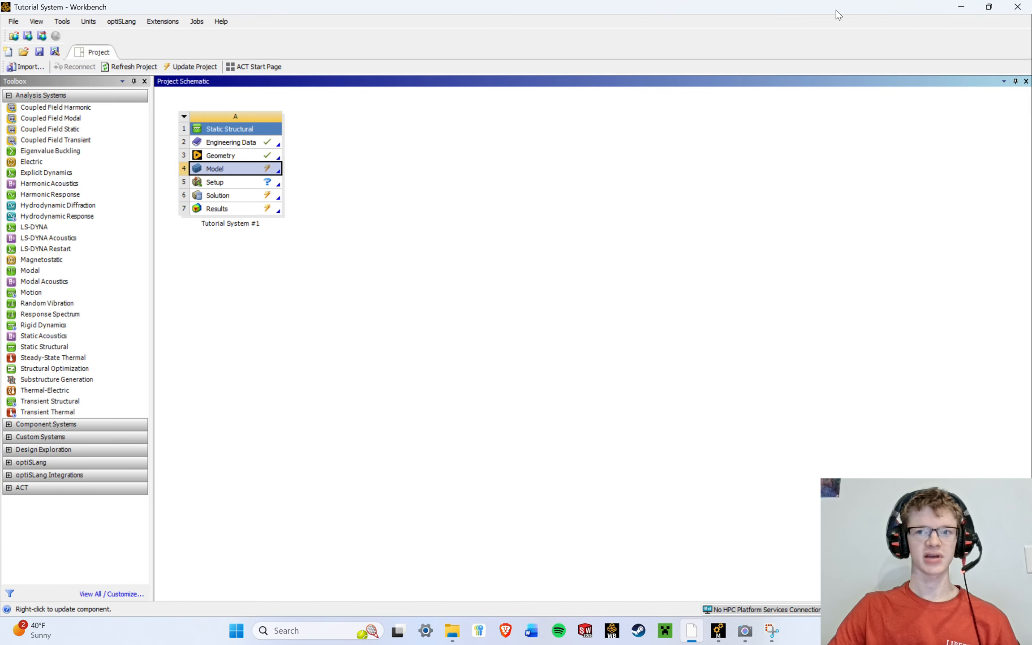
pyautogui.click(961, 7)
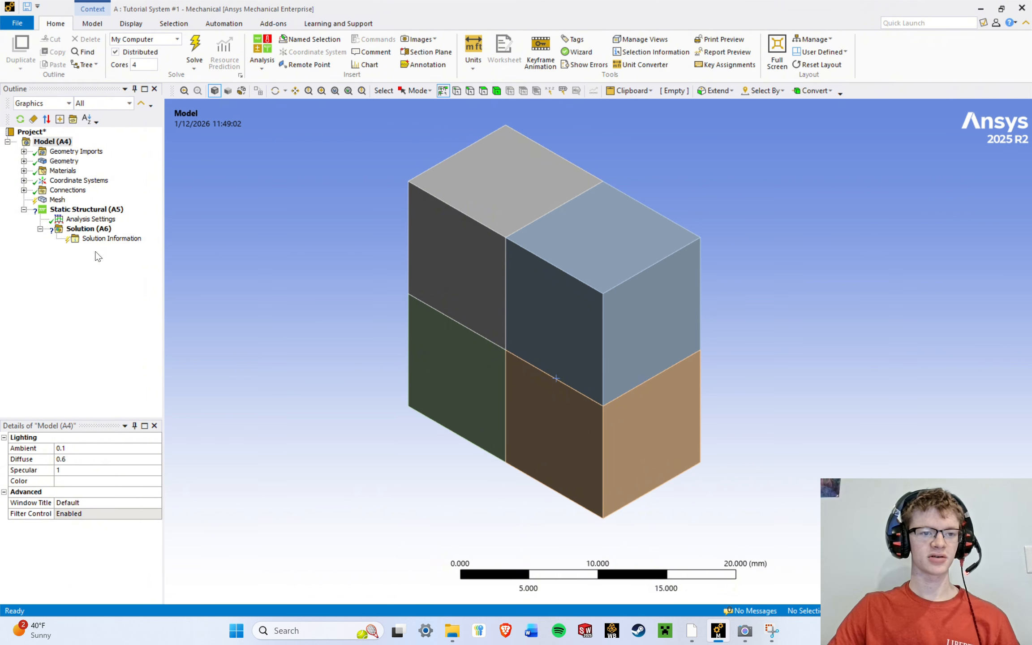
pyautogui.click(689, 631)
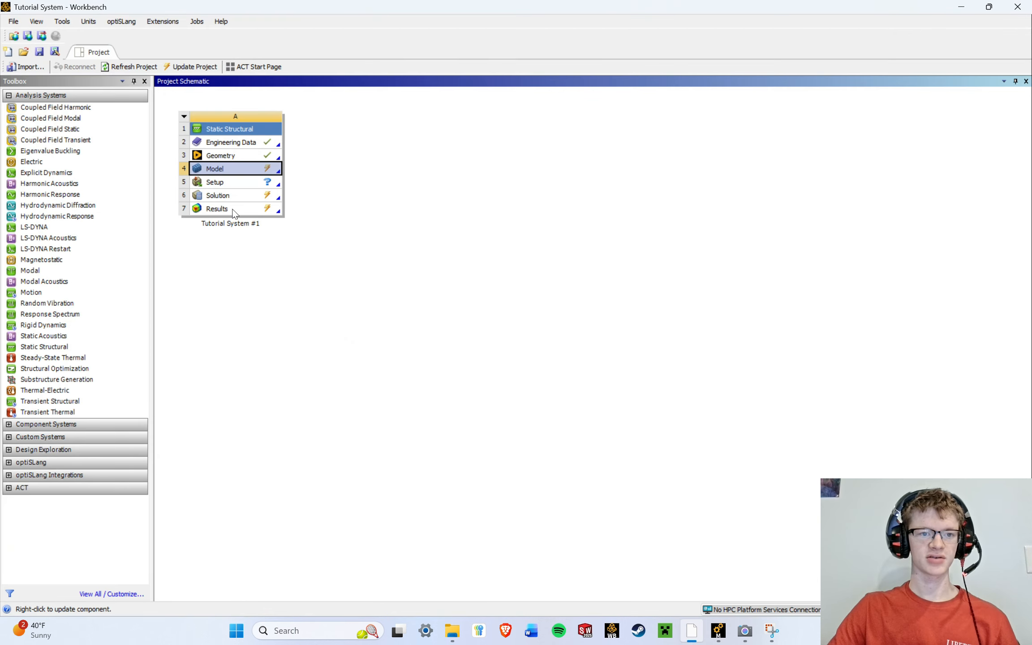
# Return to Mechanical, expand the outline's Geometry branch, and select its four solids in turn to match them to the blocks.
pyautogui.click(961, 7)
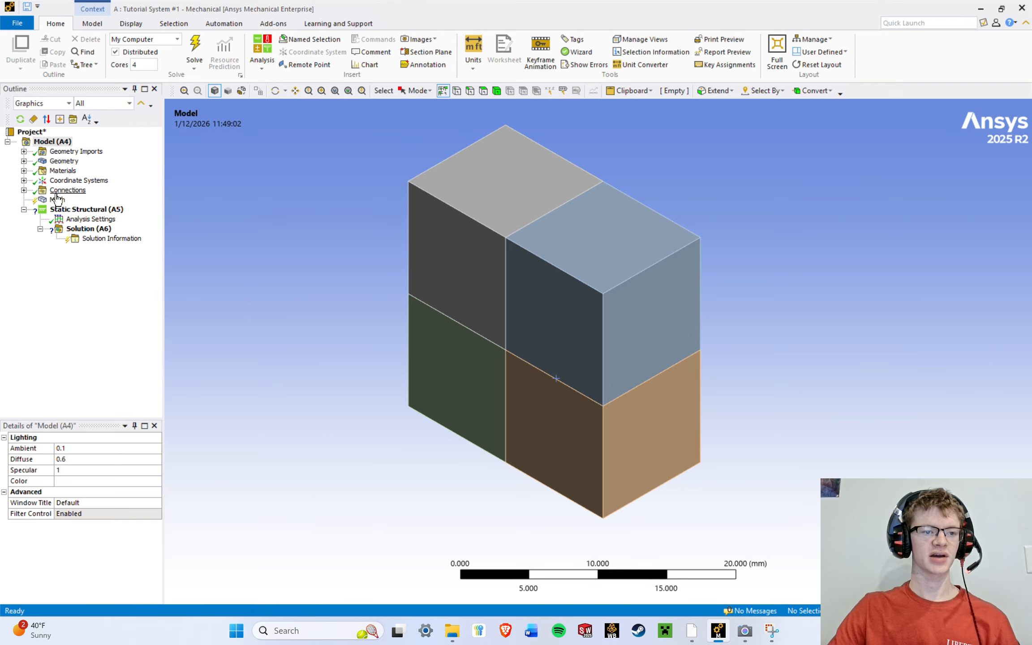
pyautogui.click(23, 152)
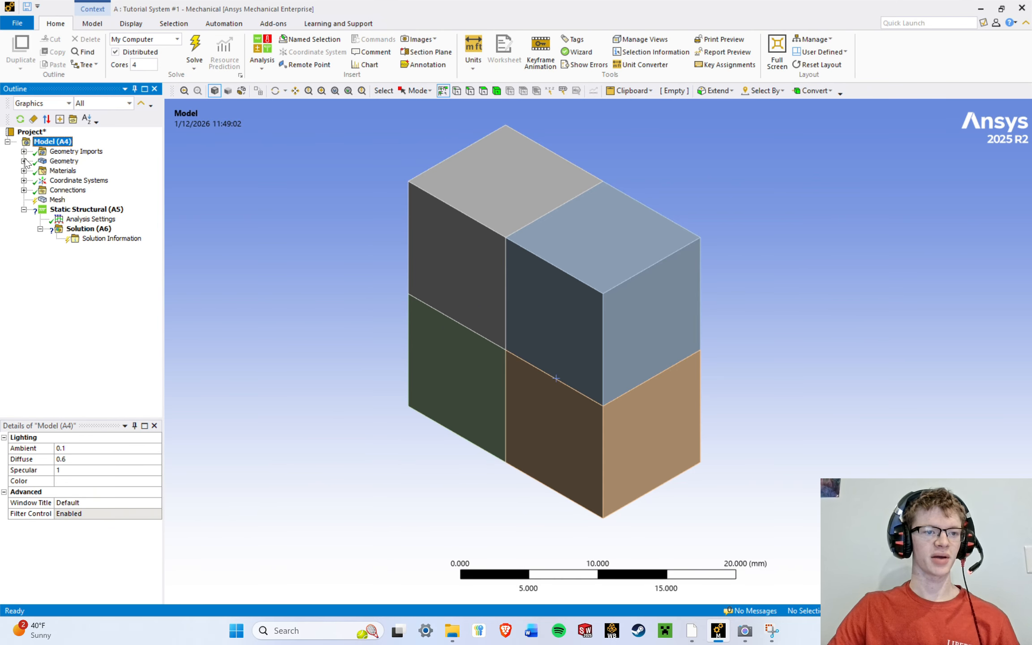
pyautogui.click(23, 161)
pyautogui.click(86, 175)
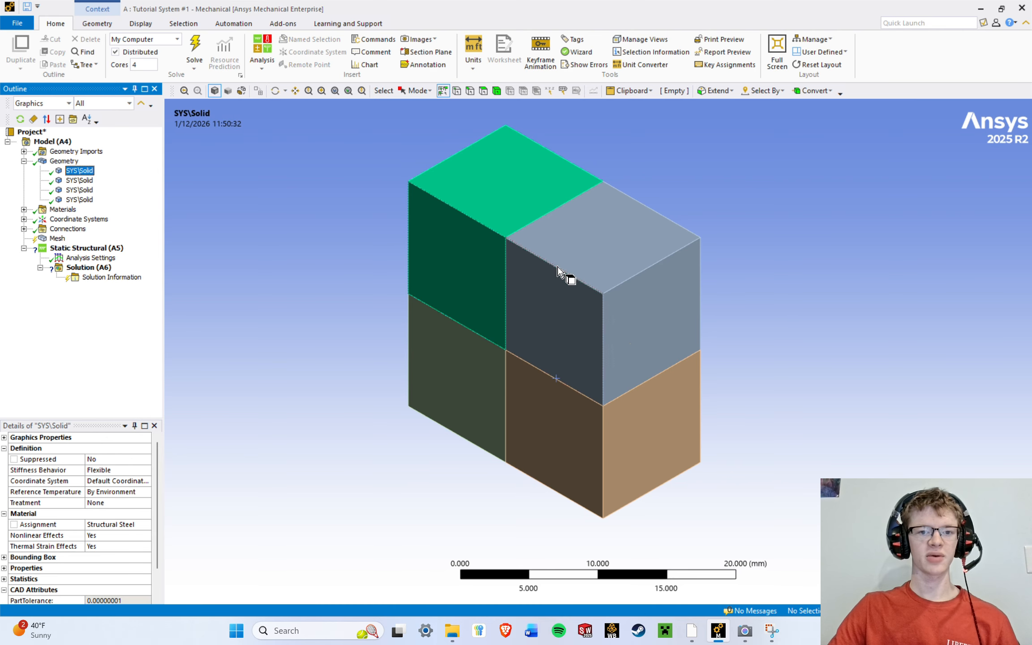
pyautogui.click(89, 181)
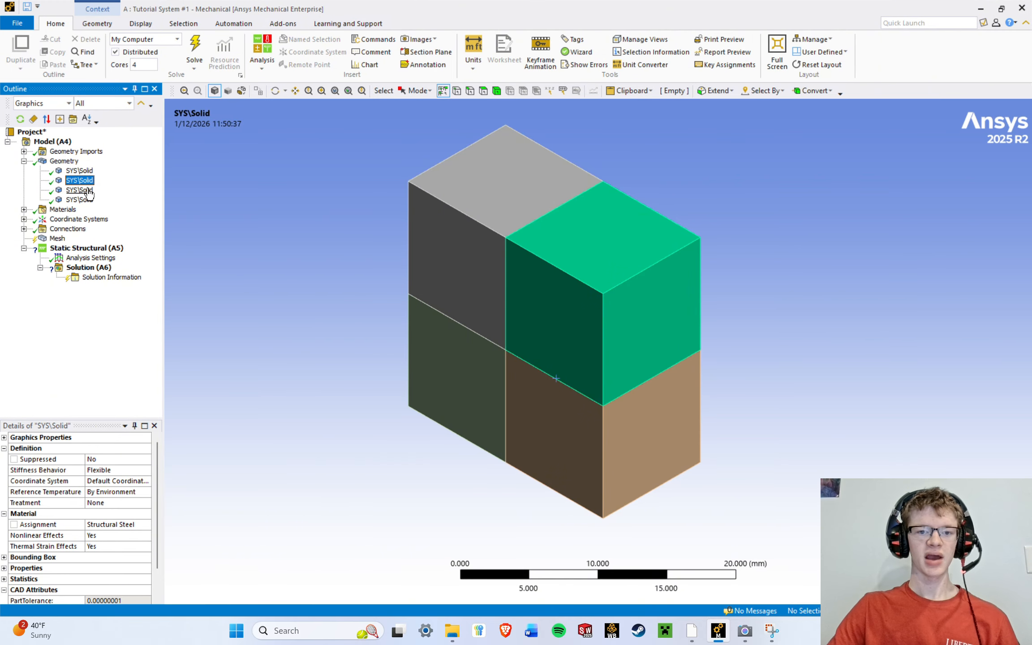
pyautogui.click(89, 191)
pyautogui.click(85, 200)
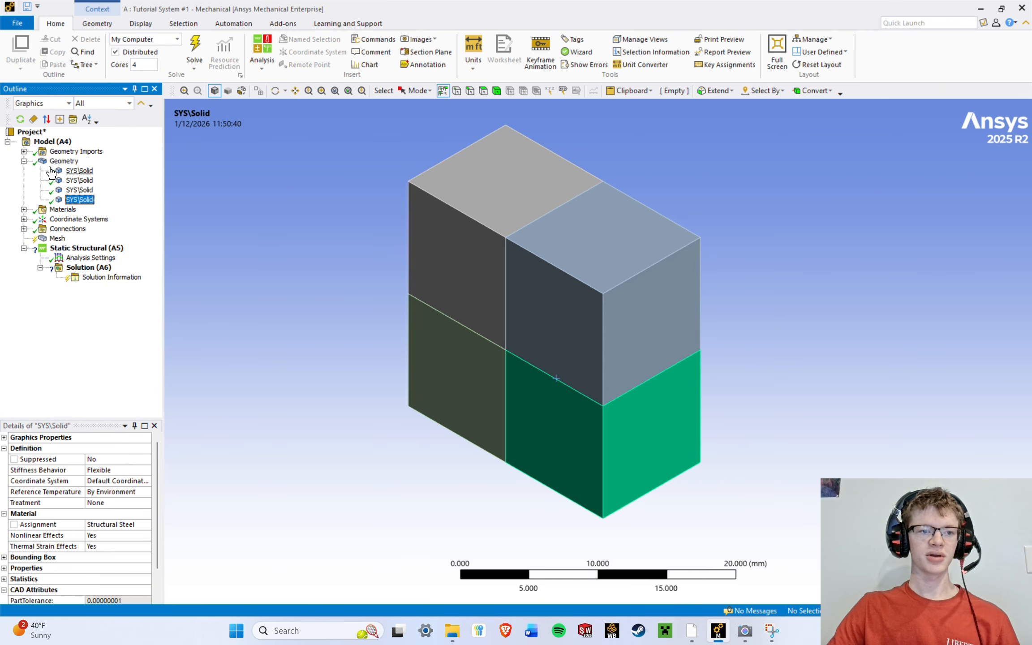
# View the model's Materials entry, close the Engineering Data material view, and return to the Geometry entry.
pyautogui.click(59, 213)
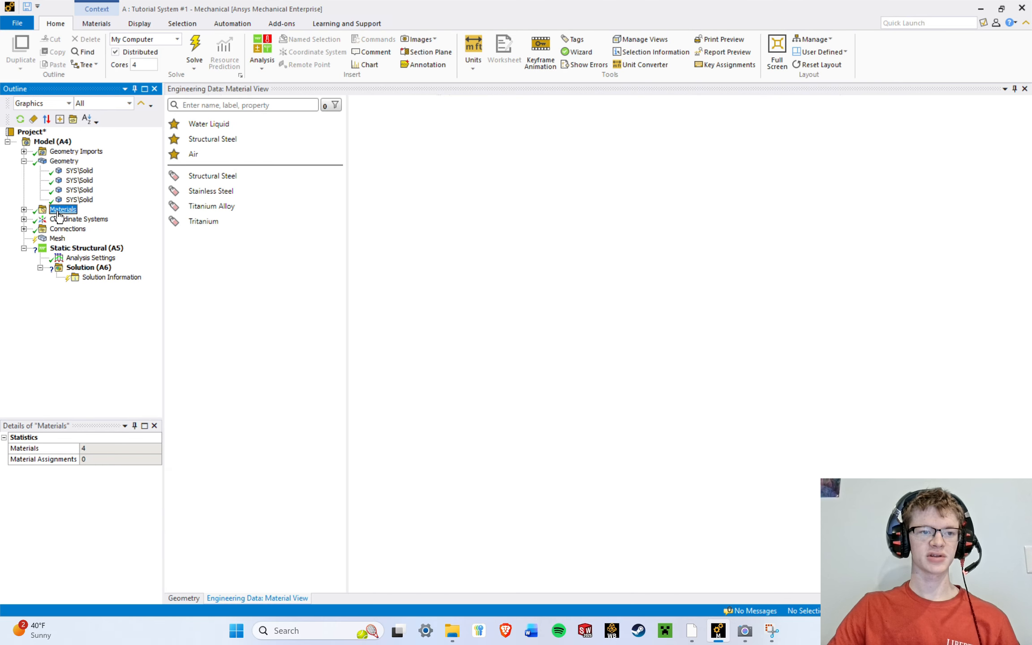
pyautogui.click(1024, 88)
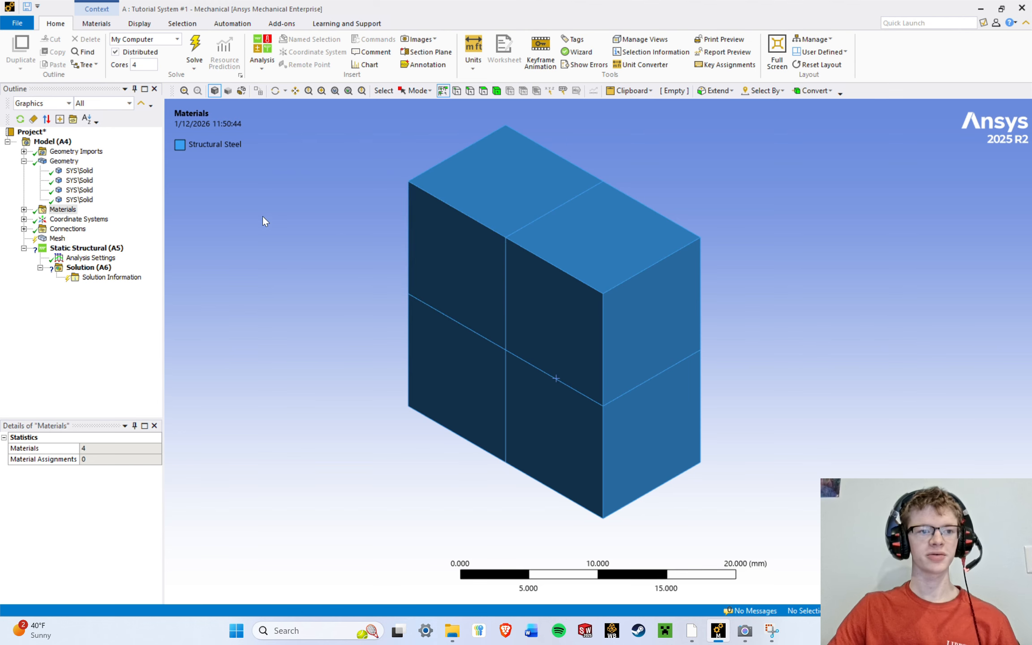
pyautogui.click(61, 162)
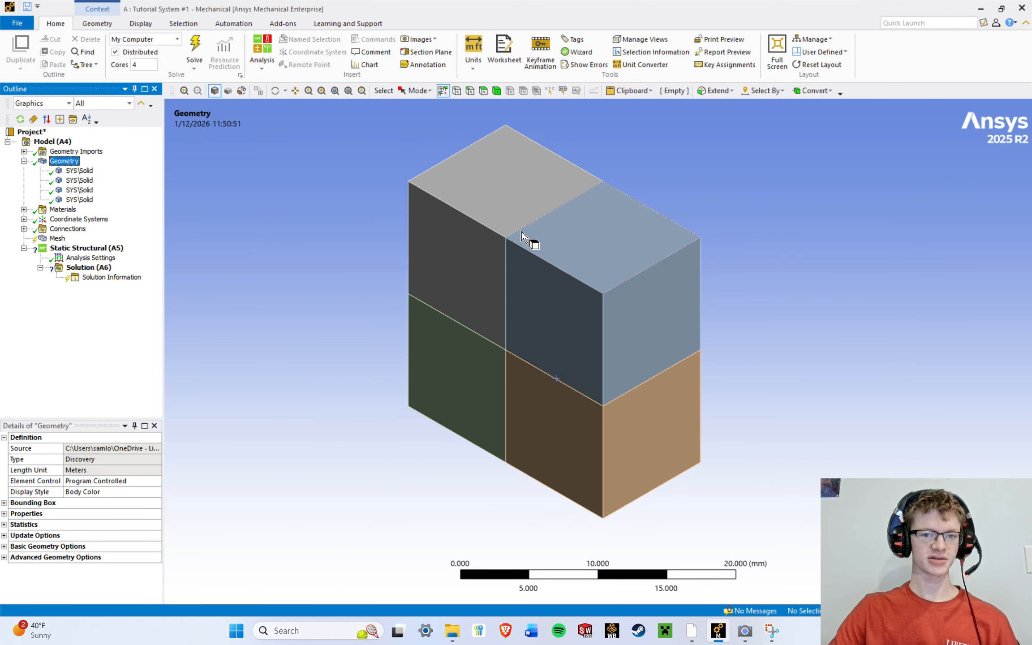
# Step through the four SYS\Solid entries repeatedly to see which block each one highlights, ending on the first solid.
pyautogui.click(89, 173)
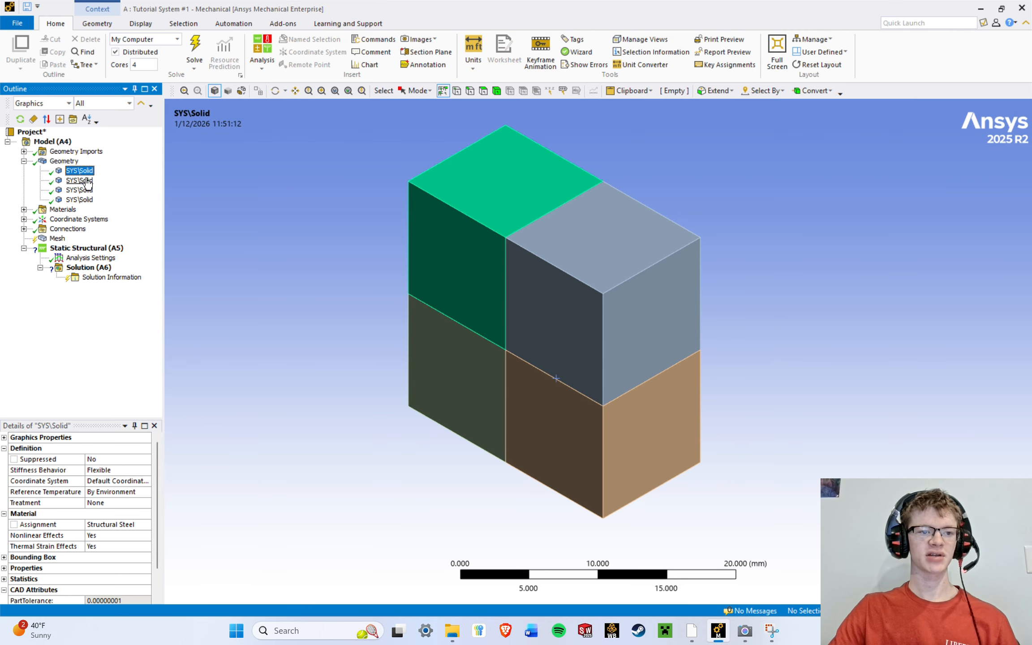
pyautogui.click(88, 180)
pyautogui.click(87, 191)
pyautogui.click(87, 200)
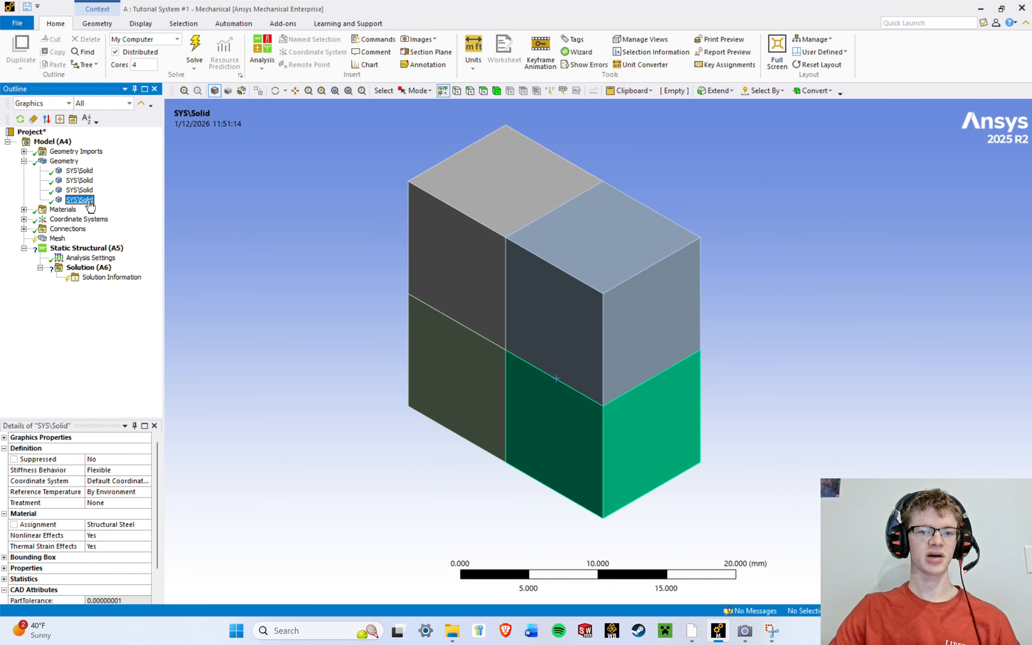
pyautogui.click(87, 172)
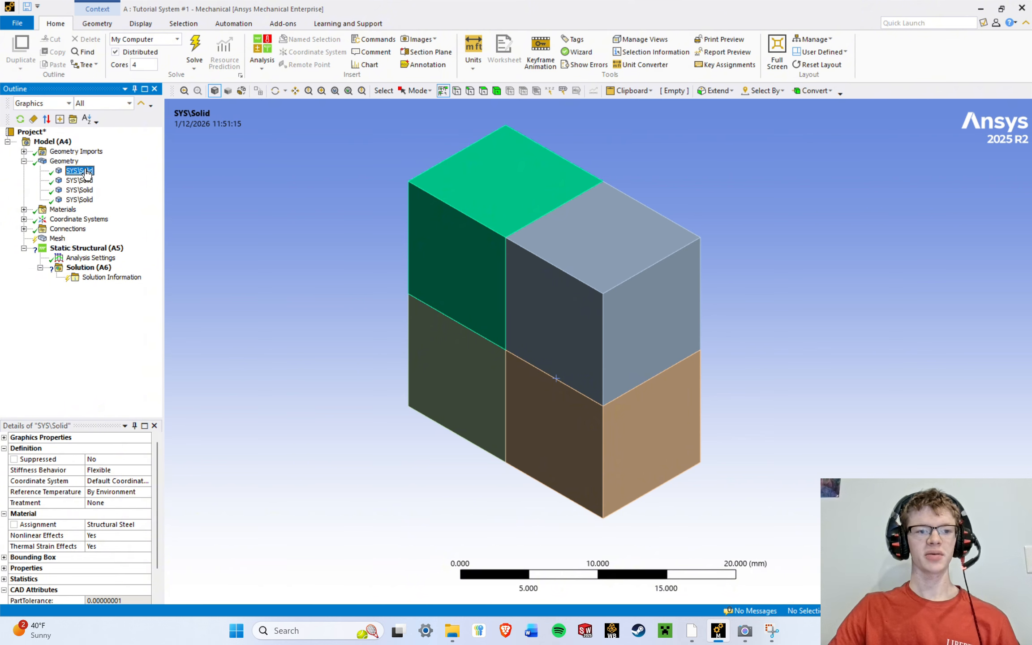
pyautogui.click(83, 181)
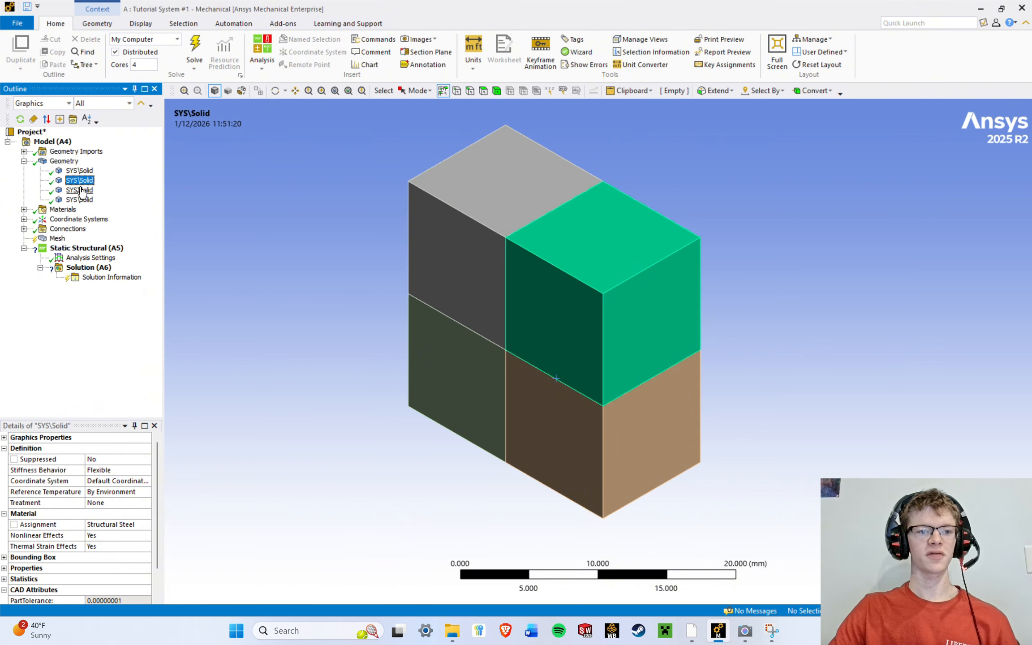
pyautogui.click(83, 190)
pyautogui.click(83, 199)
pyautogui.click(77, 172)
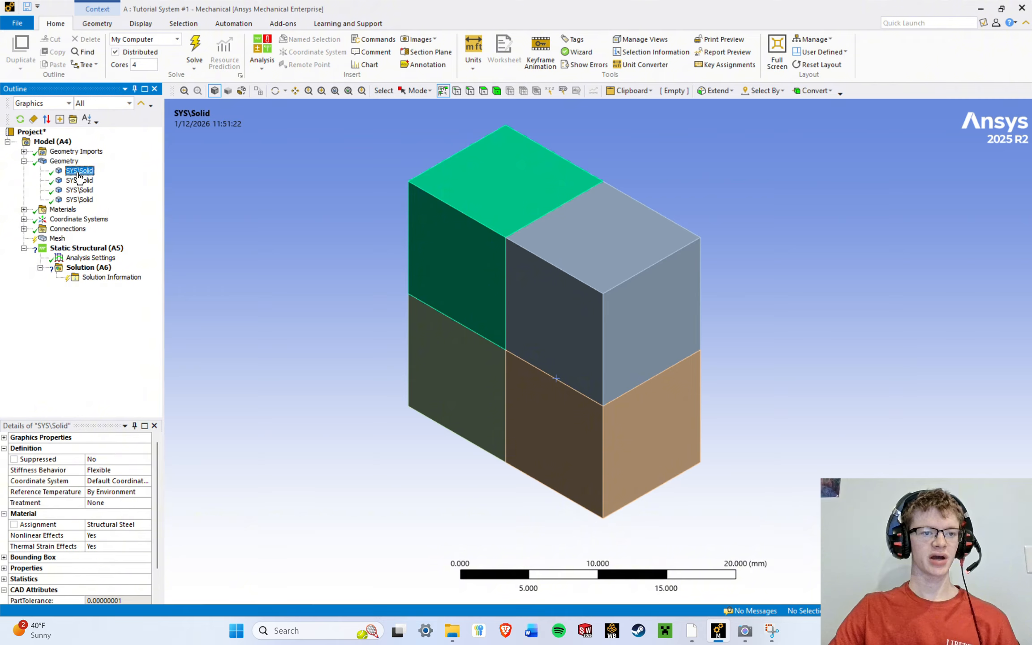
# Compare the commands offered for the first solid in the outline with those offered for its block in the graphics view.
pyautogui.rightClick(82, 176)
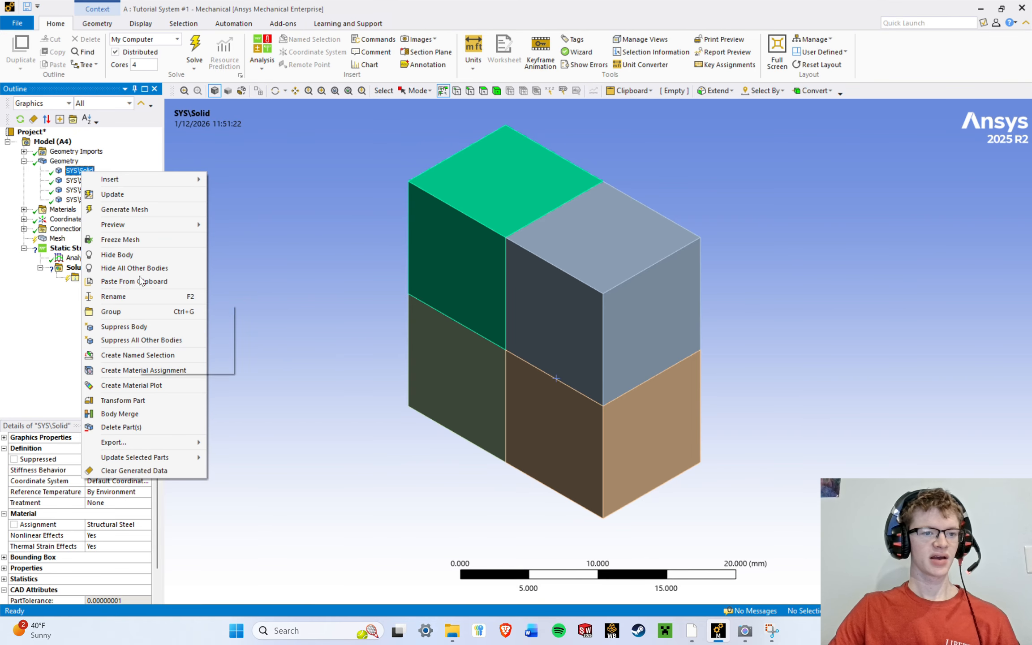
pyautogui.click(386, 245)
pyautogui.click(461, 241)
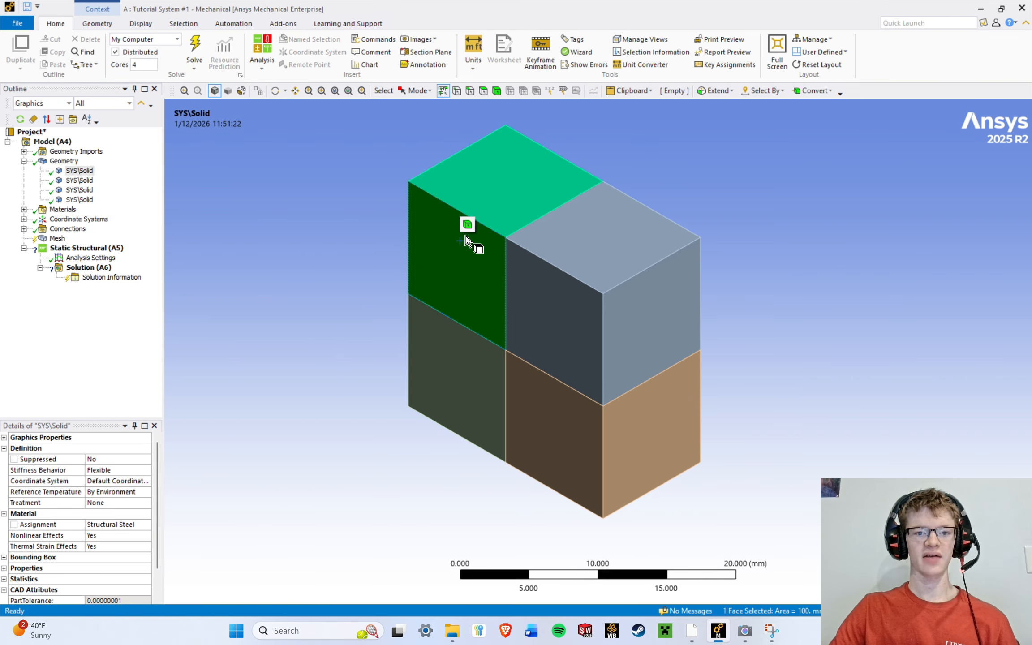
pyautogui.rightClick(444, 274)
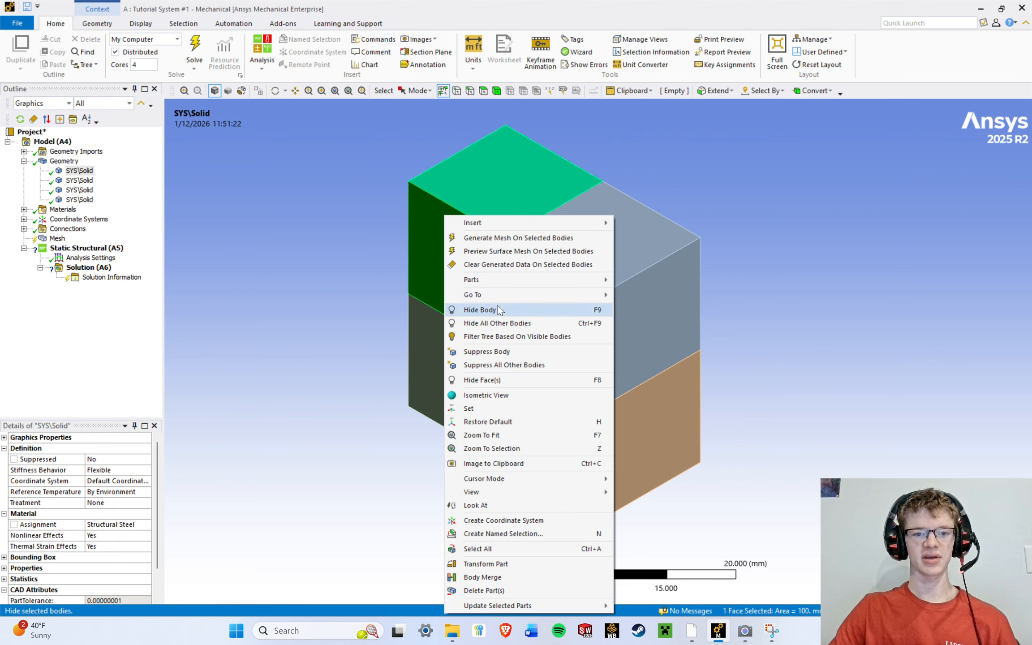
pyautogui.click(314, 295)
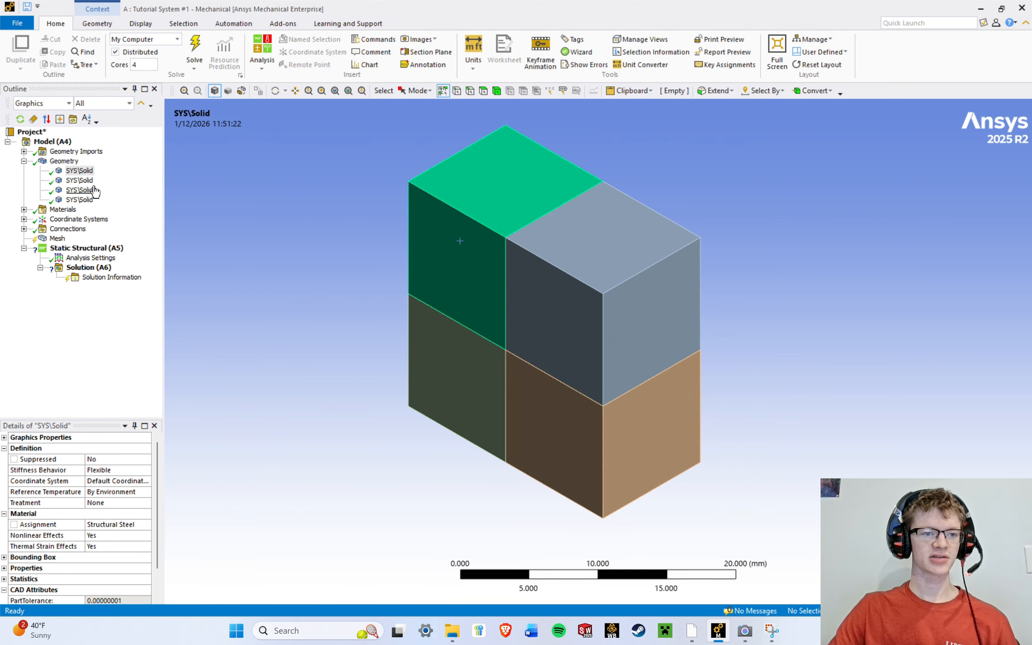
pyautogui.rightClick(427, 239)
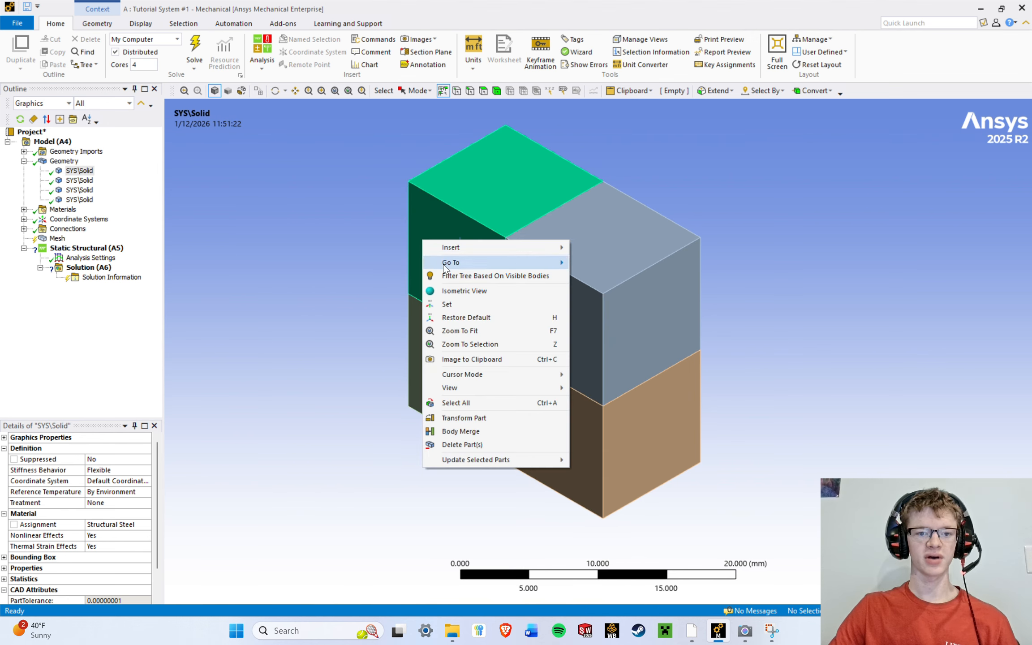
pyautogui.click(525, 116)
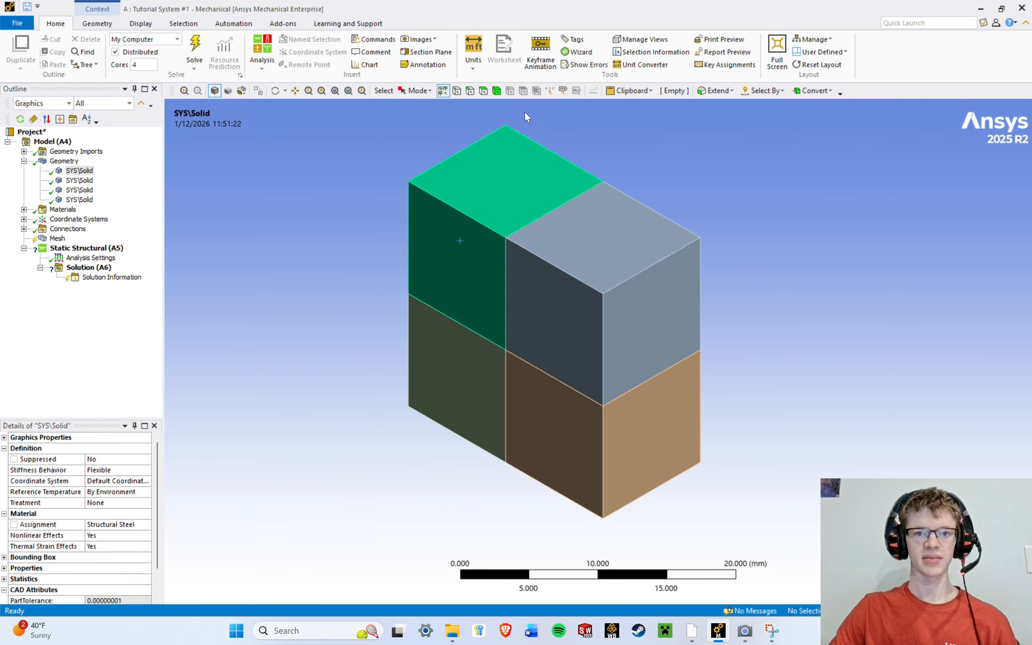
# Hide the upper-left block using body selection, and show that body again from the outline.
pyautogui.click(497, 91)
pyautogui.click(461, 200)
pyautogui.rightClick(313, 222)
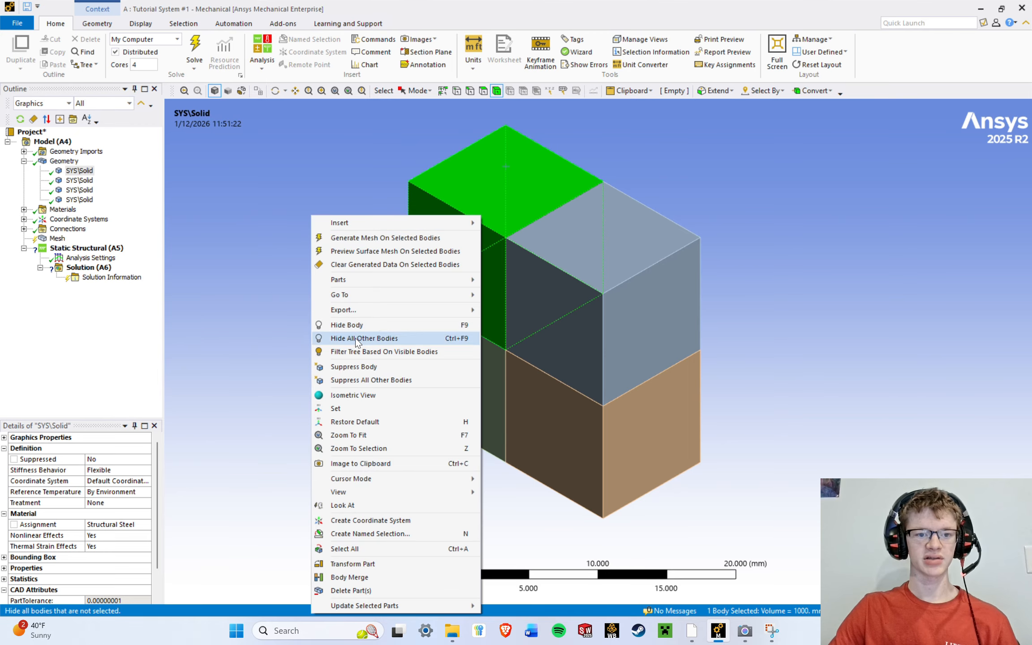
pyautogui.click(349, 325)
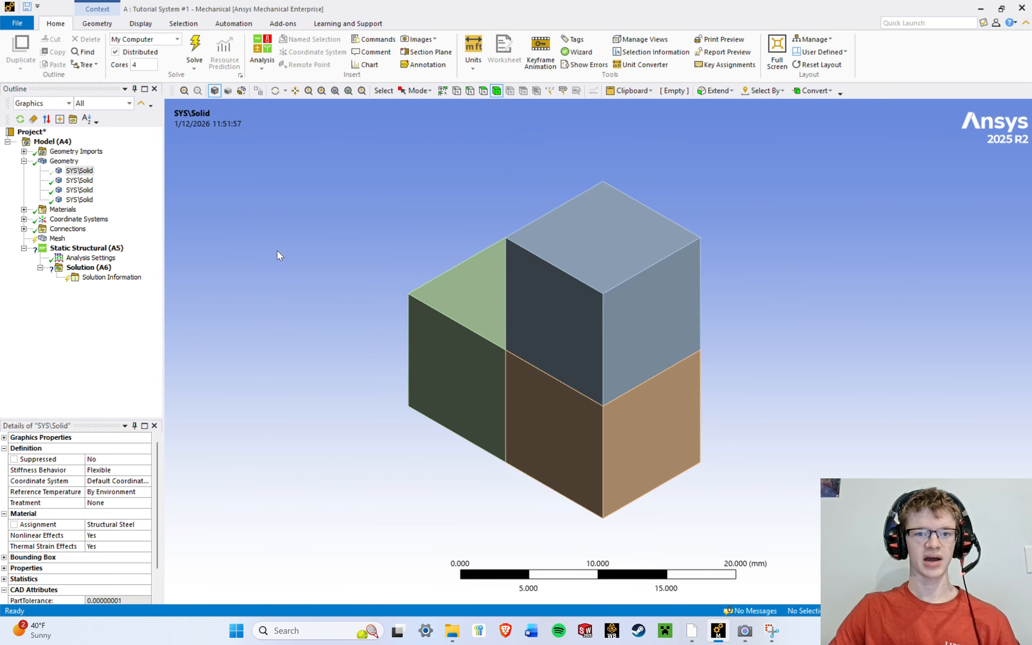
pyautogui.rightClick(73, 170)
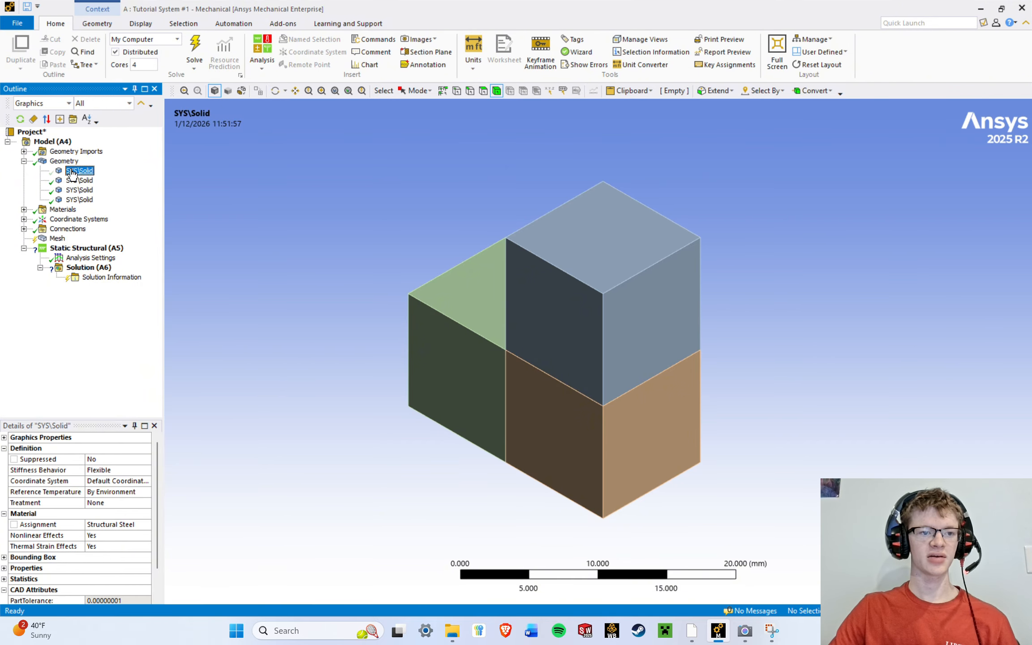
pyautogui.click(109, 251)
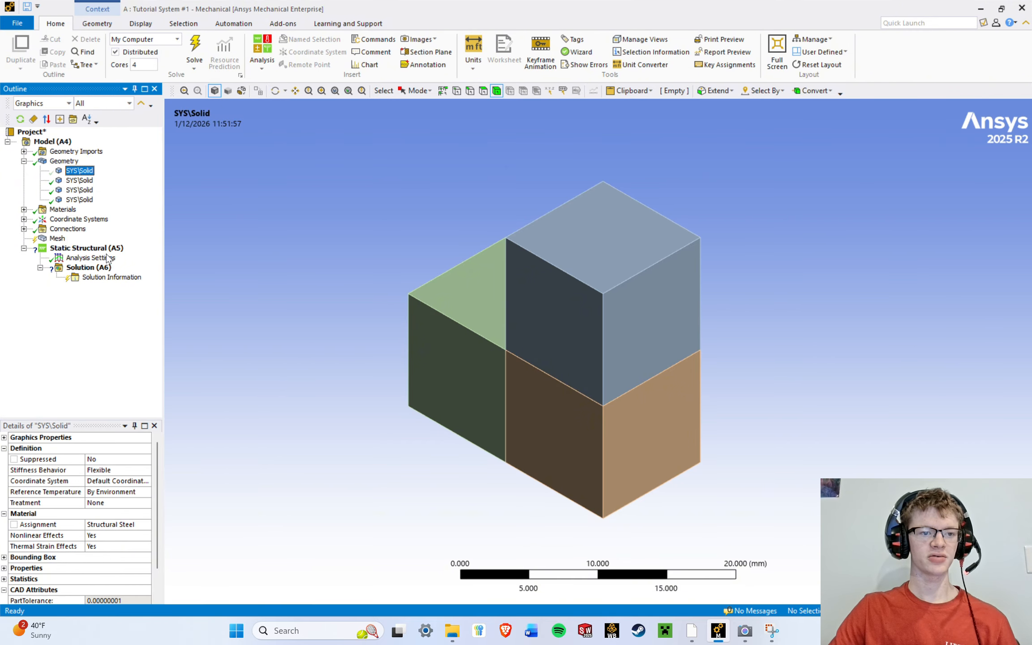
# Examine the ways of renaming the first solid, through in-place name editing and the Rename command, leaving its name as is.
pyautogui.click(86, 172)
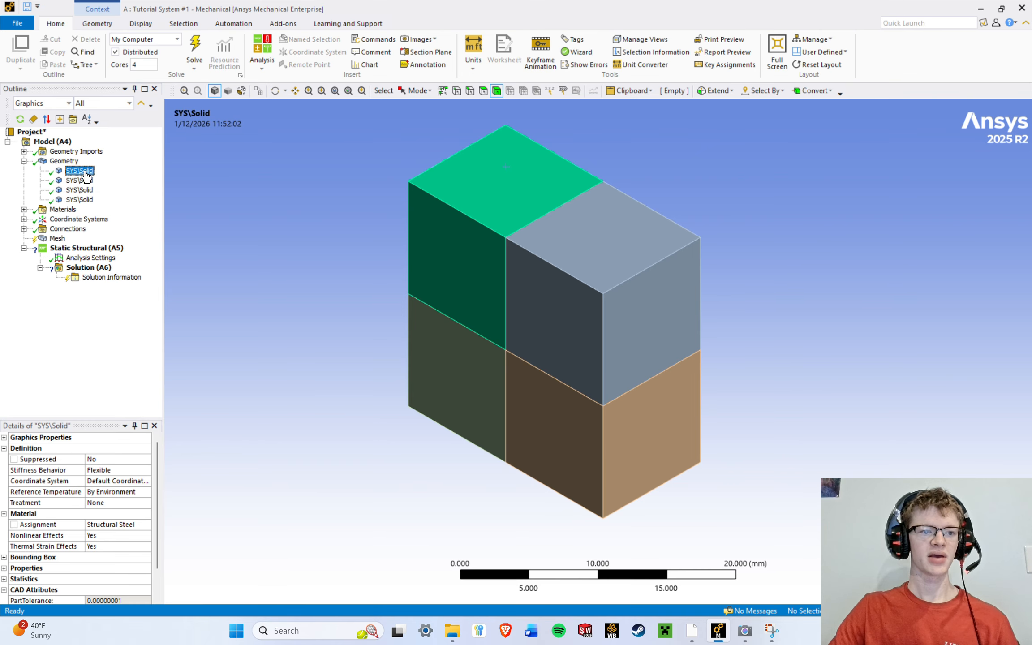
pyautogui.click(84, 173)
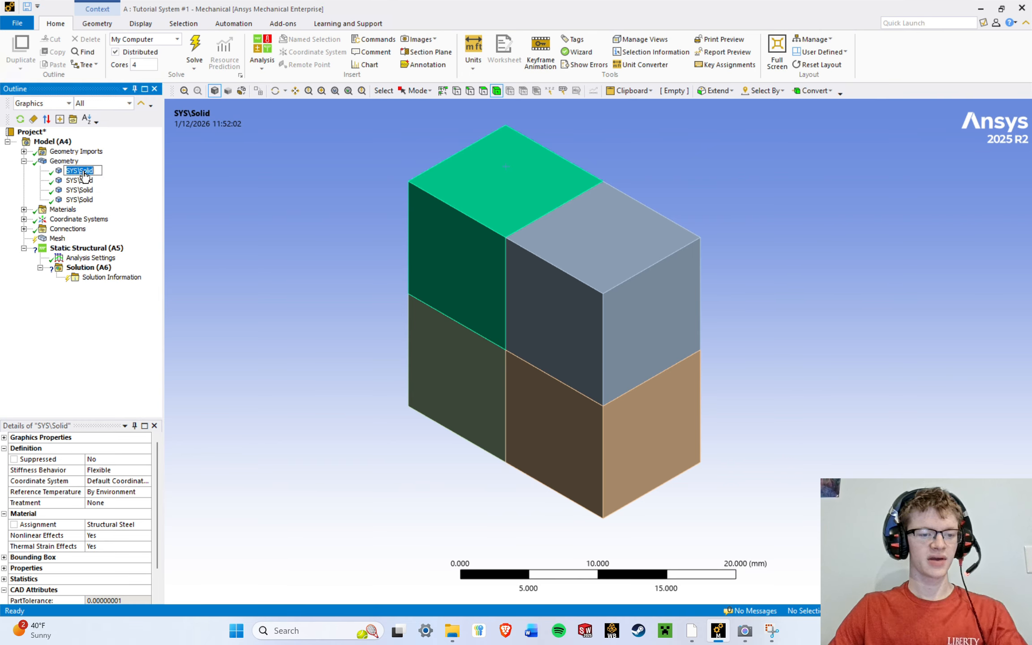
pyautogui.click(88, 326)
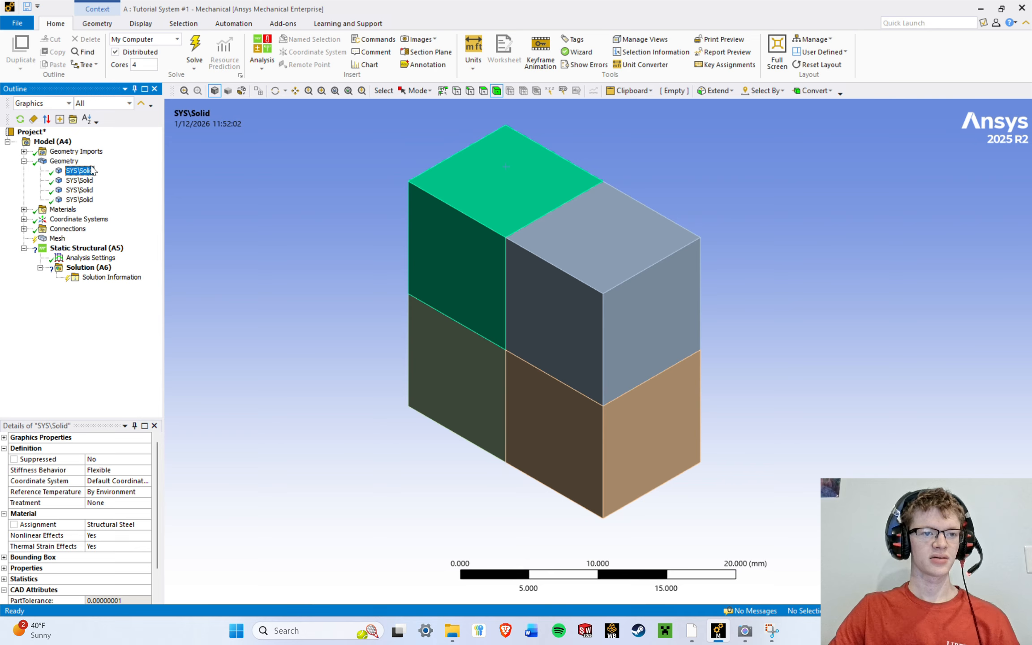
pyautogui.rightClick(92, 170)
pyautogui.click(83, 171)
pyautogui.rightClick(83, 171)
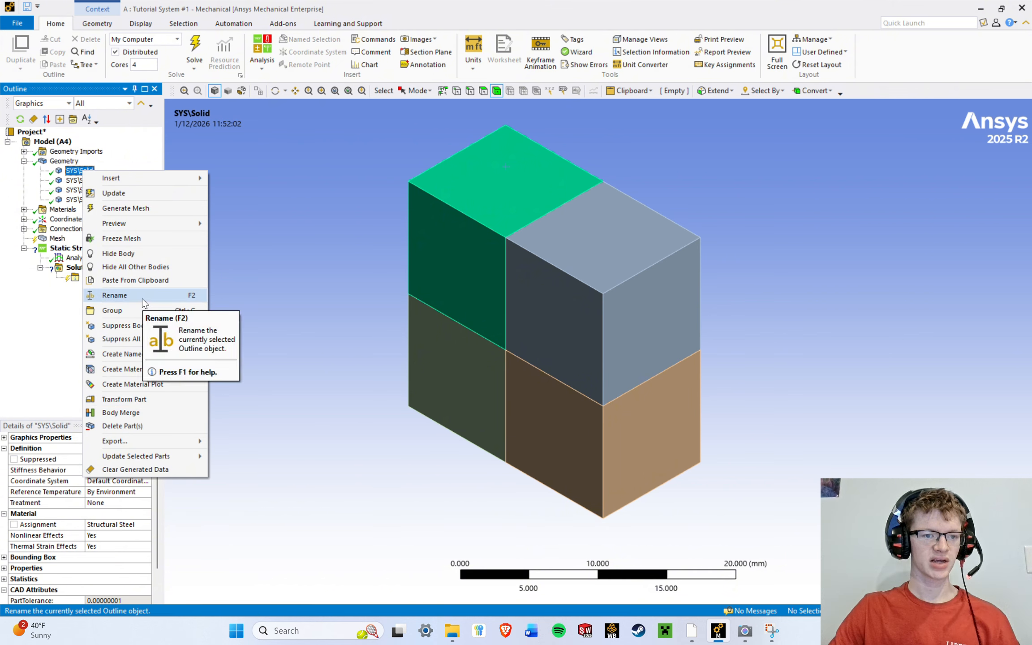
pyautogui.click(65, 314)
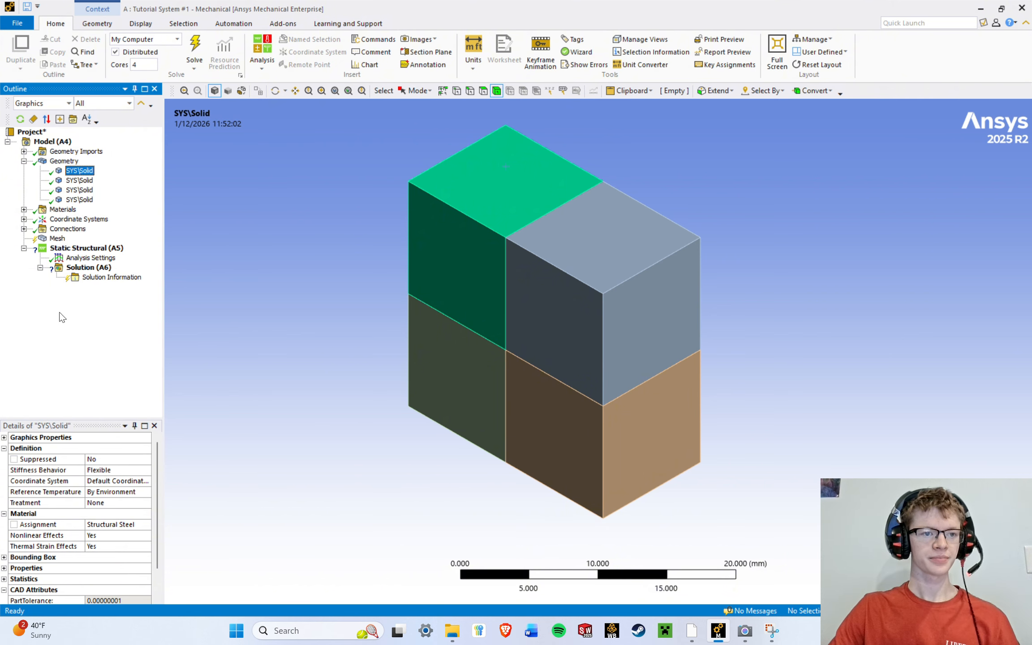
# Select the two lower blocks together in the graphics view and review the commands available for them.
pyautogui.click(85, 190)
pyautogui.click(85, 200)
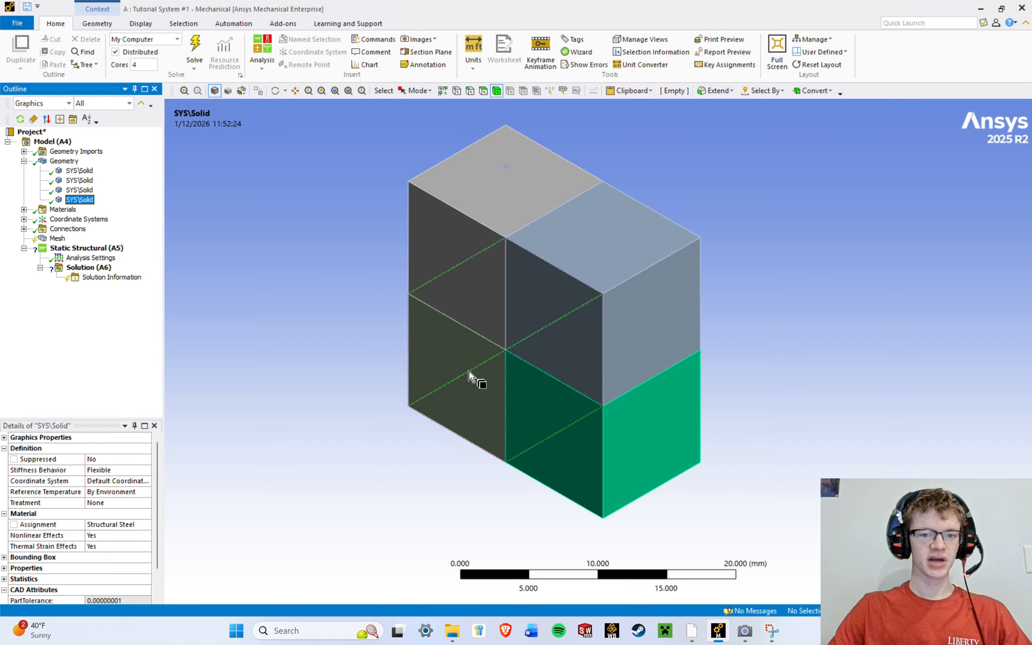
pyautogui.click(452, 366)
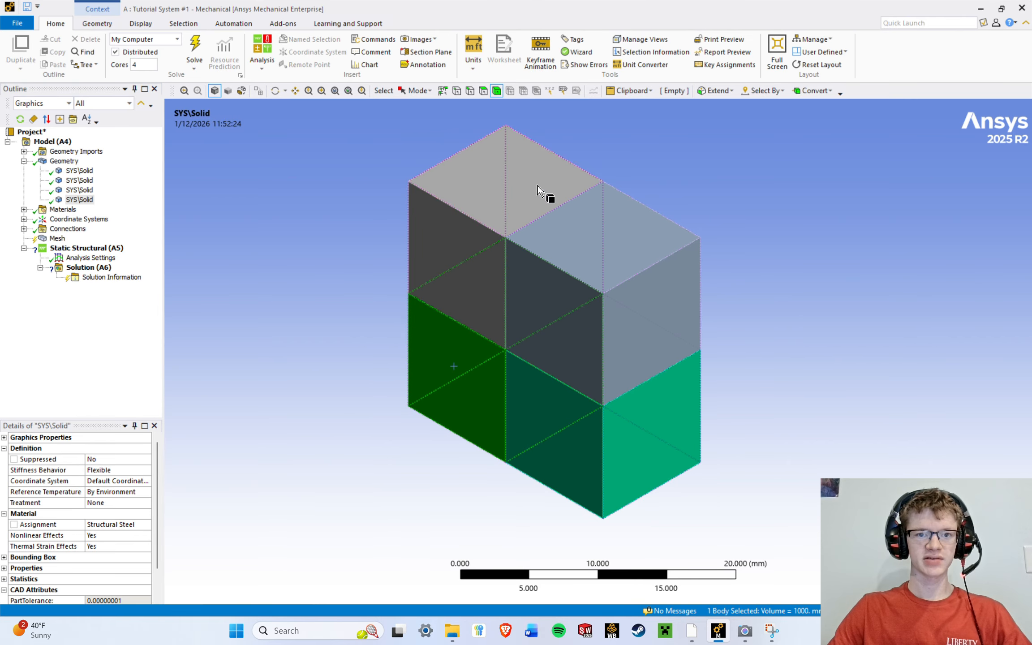
pyautogui.keyDown('ctrl'); pyautogui.click(554, 421); pyautogui.keyUp('ctrl')
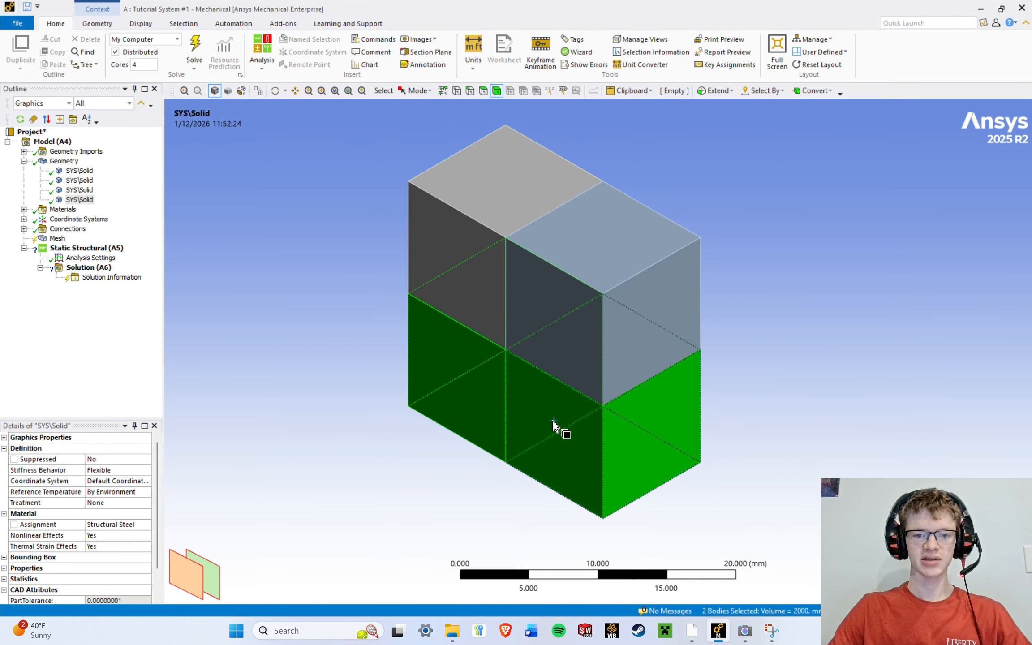
pyautogui.rightClick(309, 336)
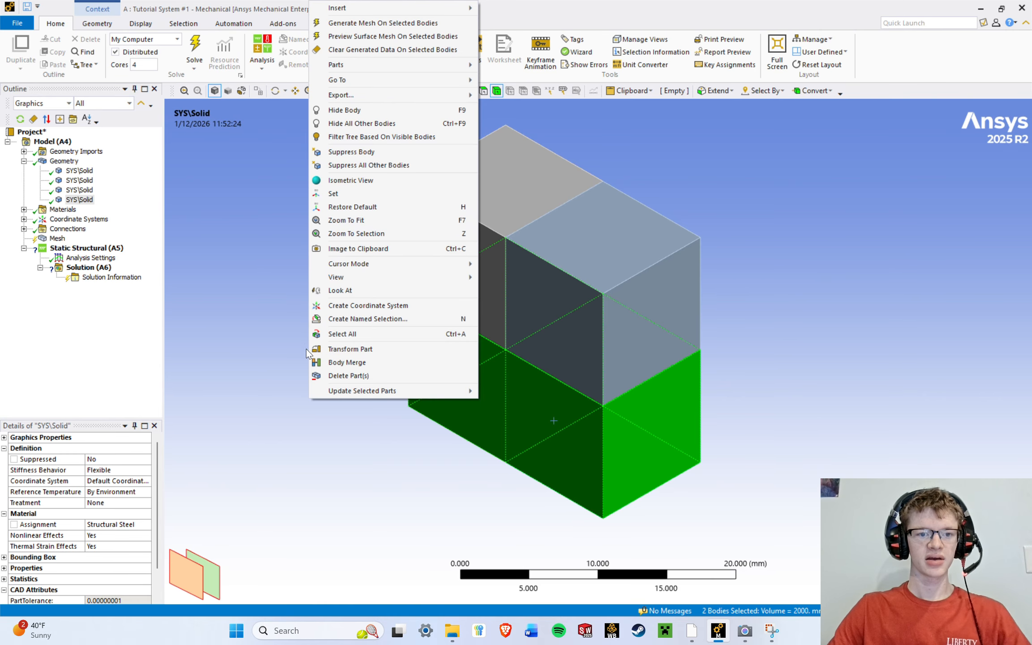
# Create a named selection called "Test Selection" from the last two solids in the Geometry outline.
pyautogui.click(80, 201)
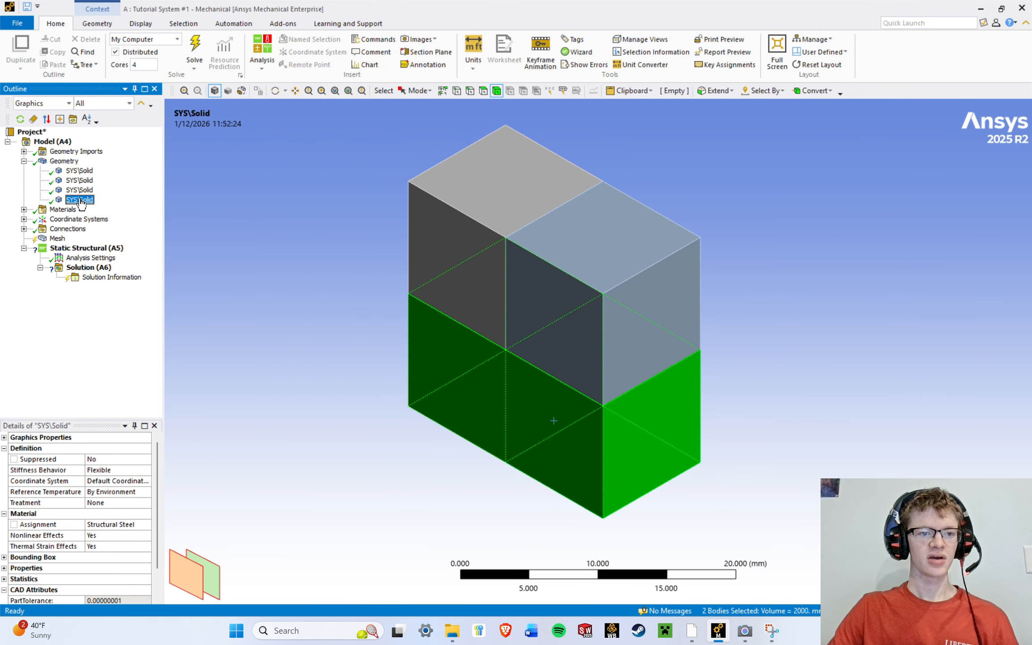
pyautogui.keyDown('ctrl'); pyautogui.click(80, 190); pyautogui.keyUp('ctrl')
pyautogui.rightClick(79, 190)
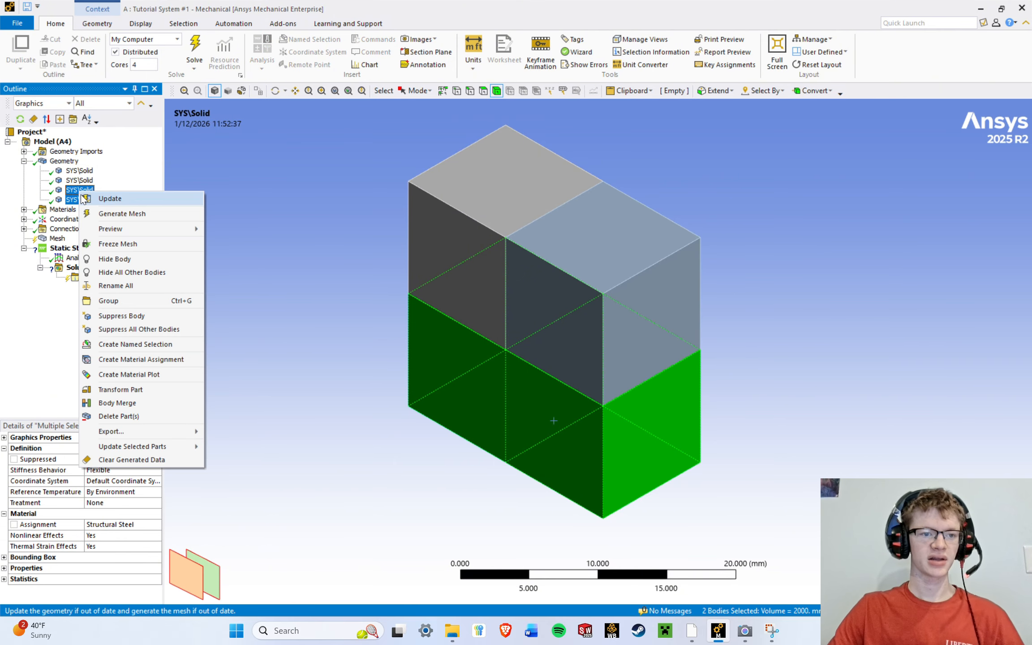
pyautogui.click(134, 344)
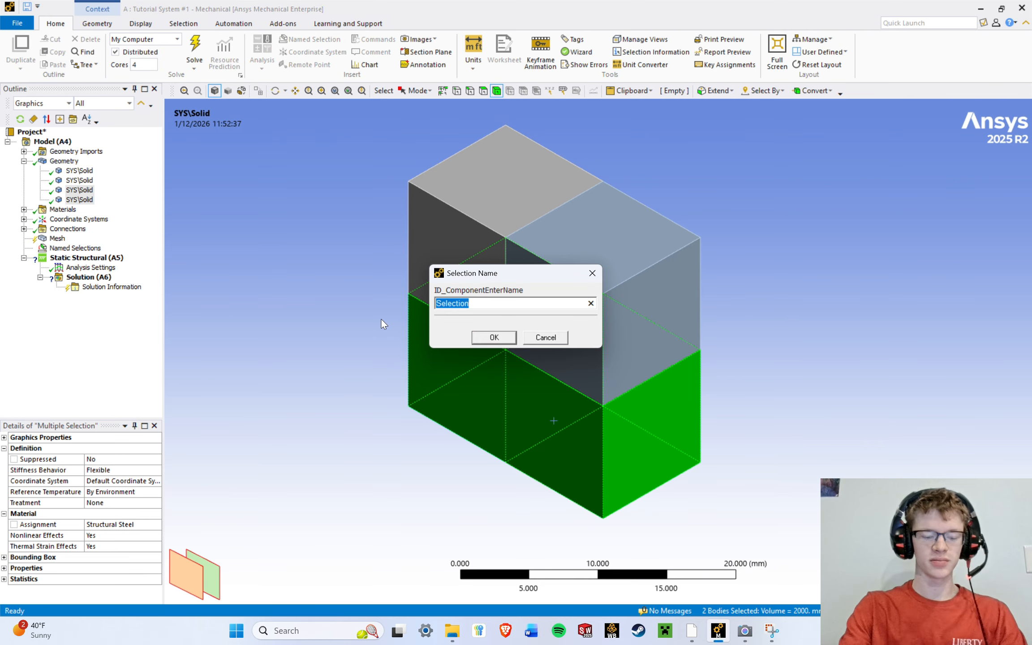
pyautogui.write('Test ')
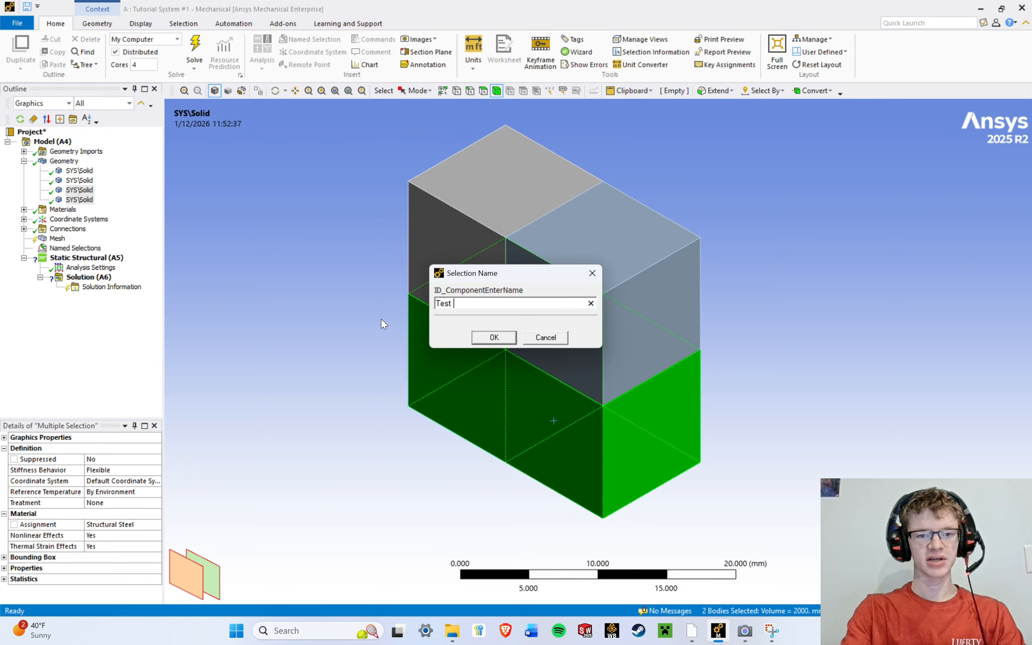
pyautogui.write('Selection')
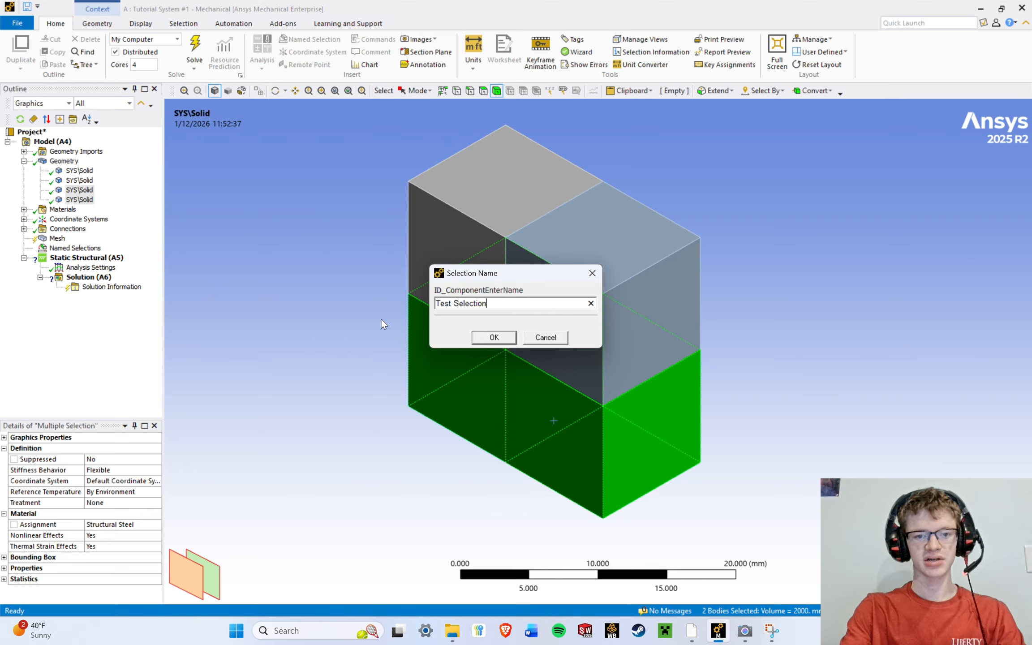
pyautogui.click(494, 337)
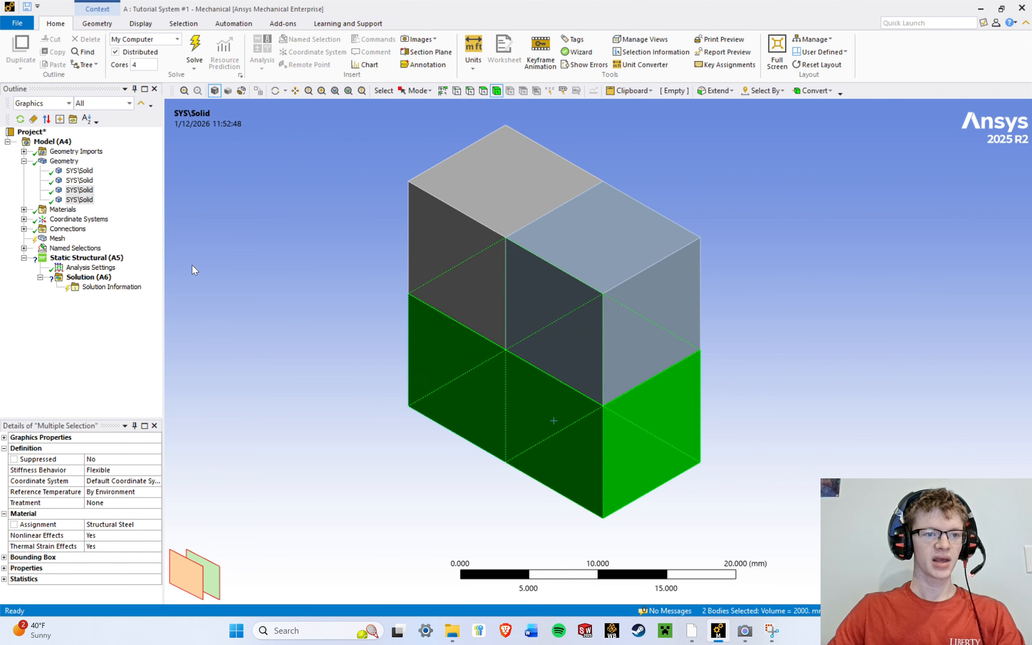
# Select the bodies belonging to Test Selection through its group command, and remove them from the current selection.
pyautogui.doubleClick(67, 249)
pyautogui.click(86, 258)
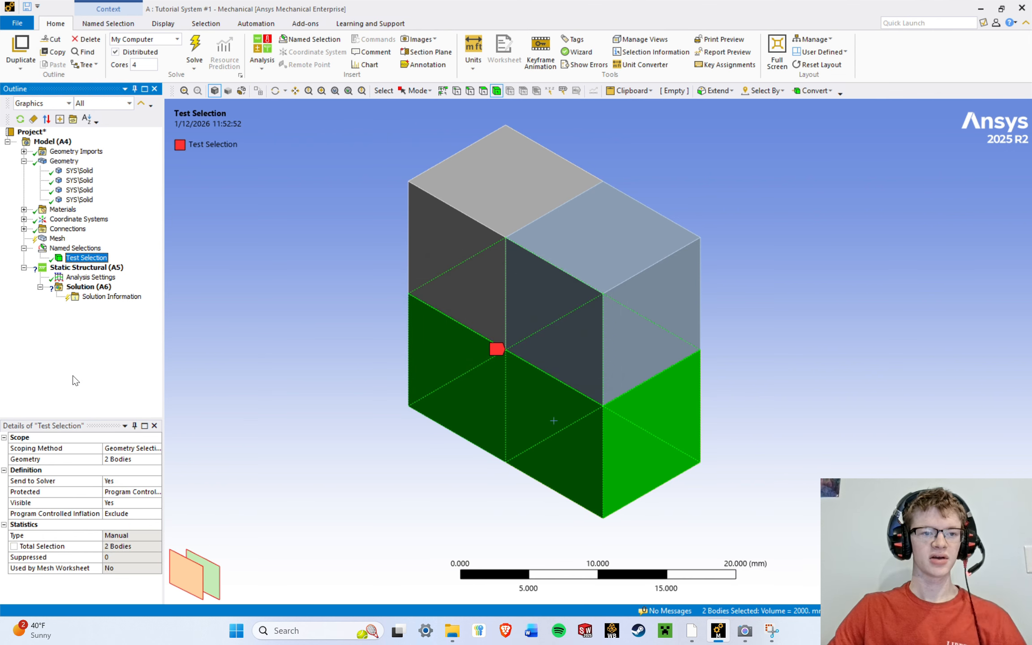
pyautogui.rightClick(91, 257)
pyautogui.moveTo(99, 262)
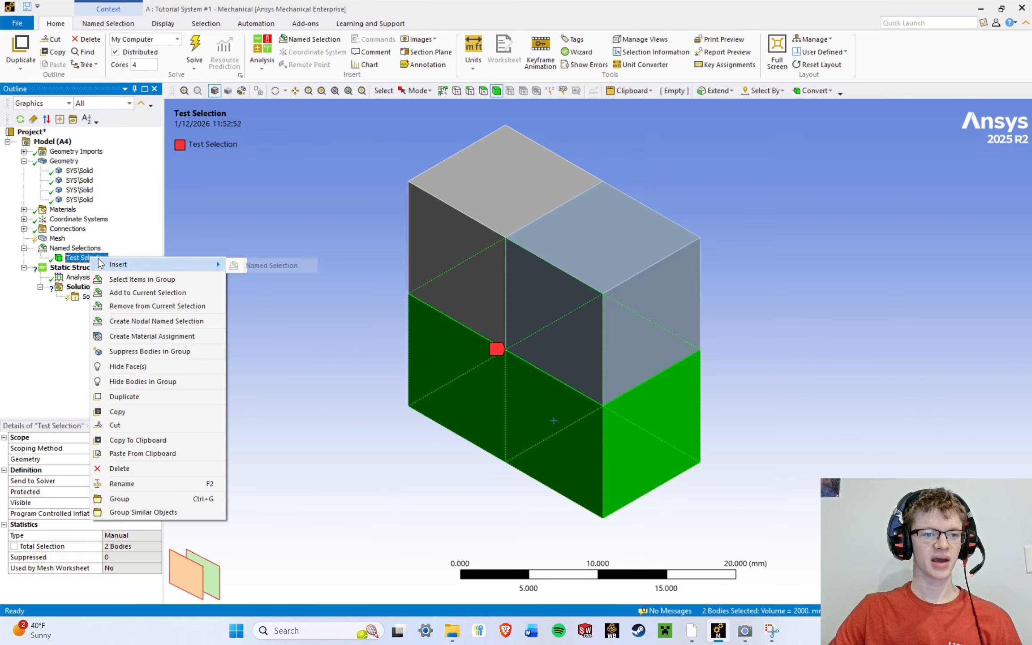
pyautogui.click(136, 281)
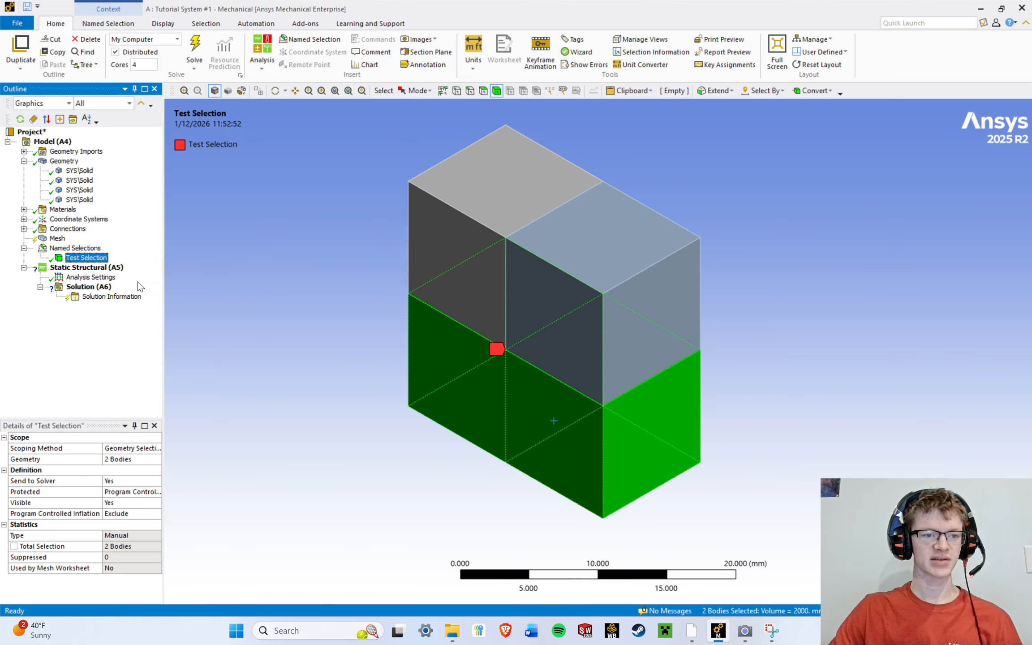
pyautogui.rightClick(79, 258)
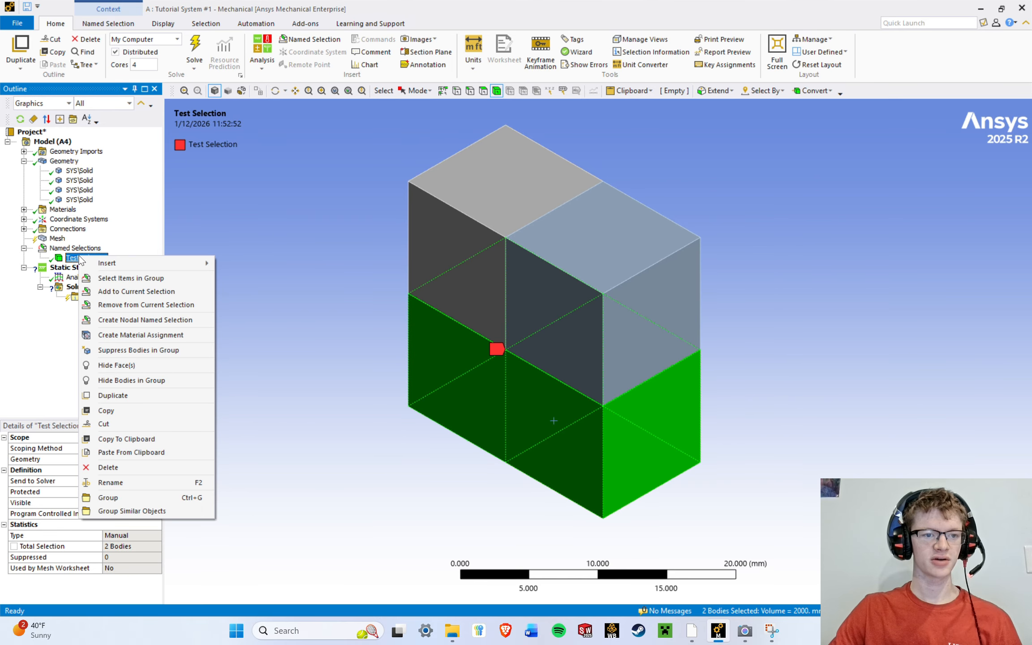
pyautogui.click(140, 306)
# Select the upper-left block in the graphics view and add the Test Selection bodies to the current selection.
pyautogui.click(433, 244)
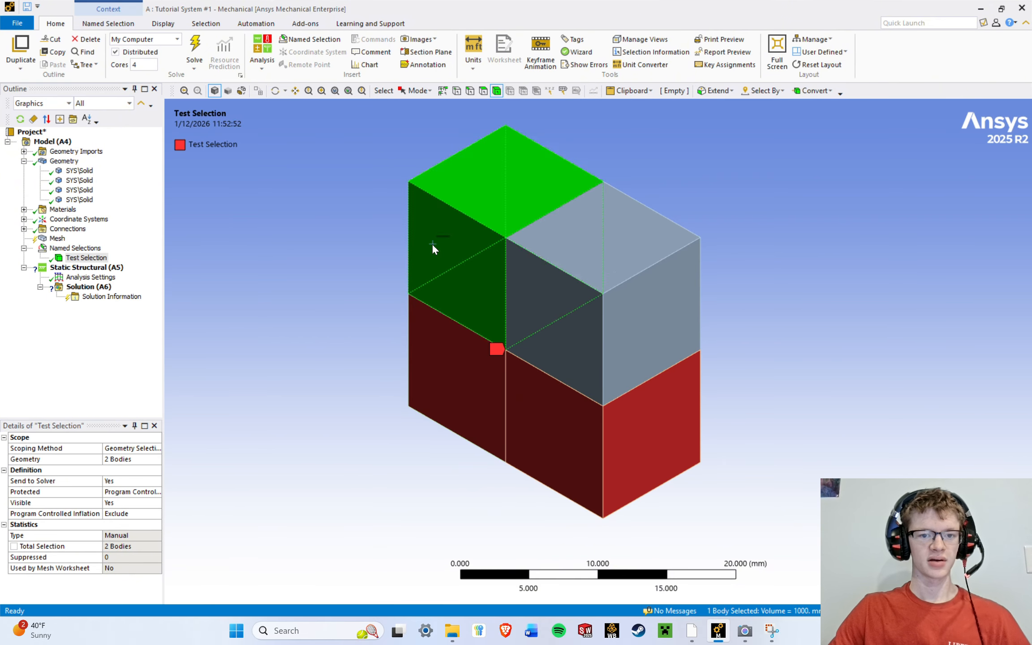
pyautogui.rightClick(77, 260)
pyautogui.click(112, 294)
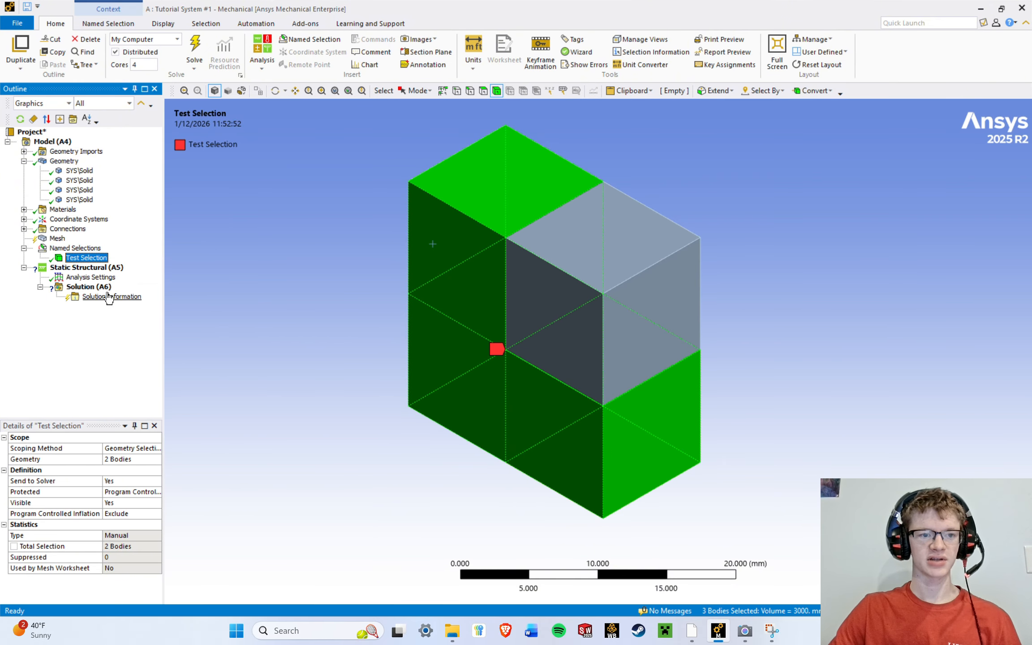
# Review the commands available for Test Selection, along with the Clipboard selection tool.
pyautogui.rightClick(98, 259)
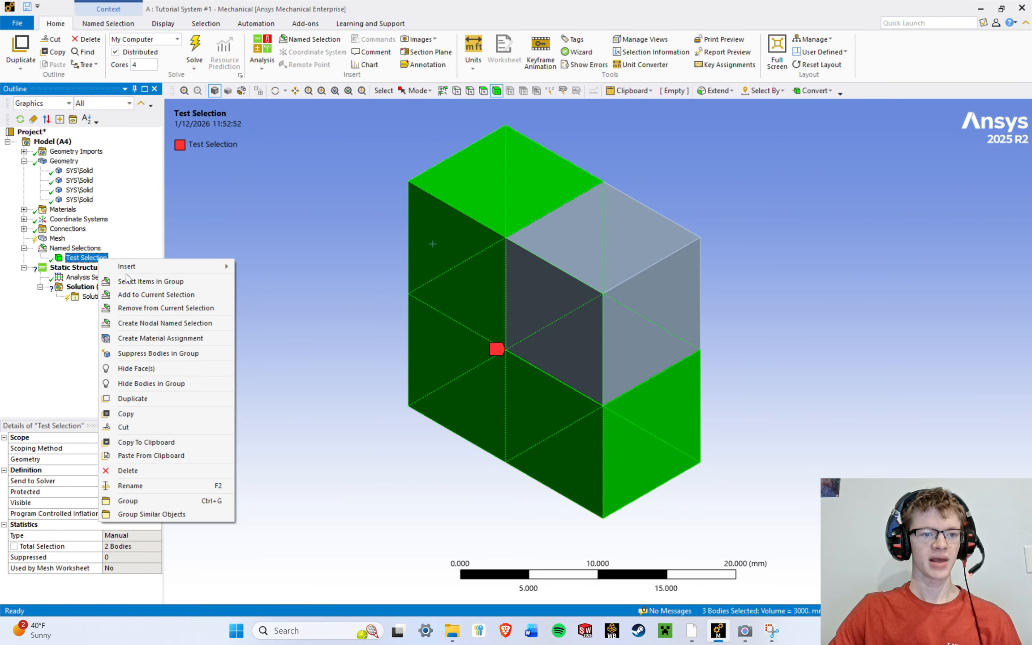
pyautogui.click(79, 260)
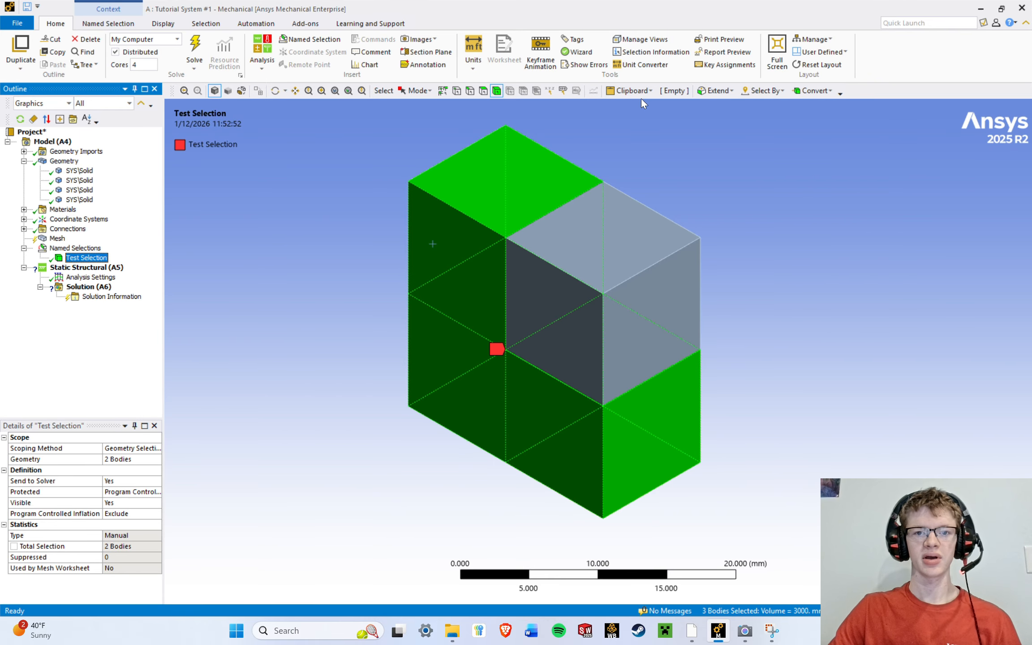
pyautogui.rightClick(97, 262)
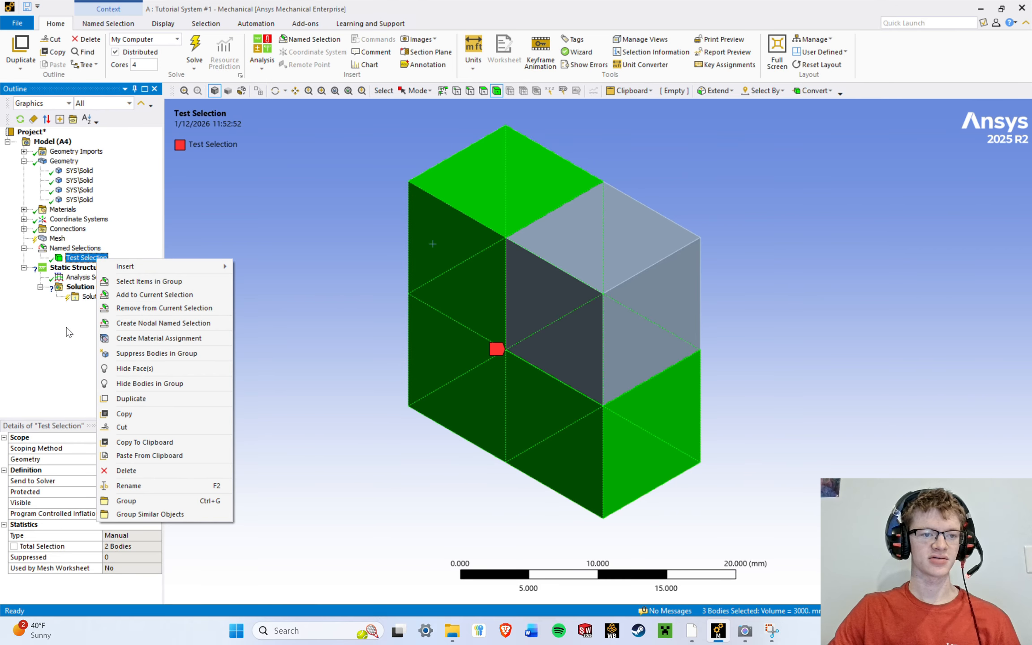
pyautogui.click(48, 355)
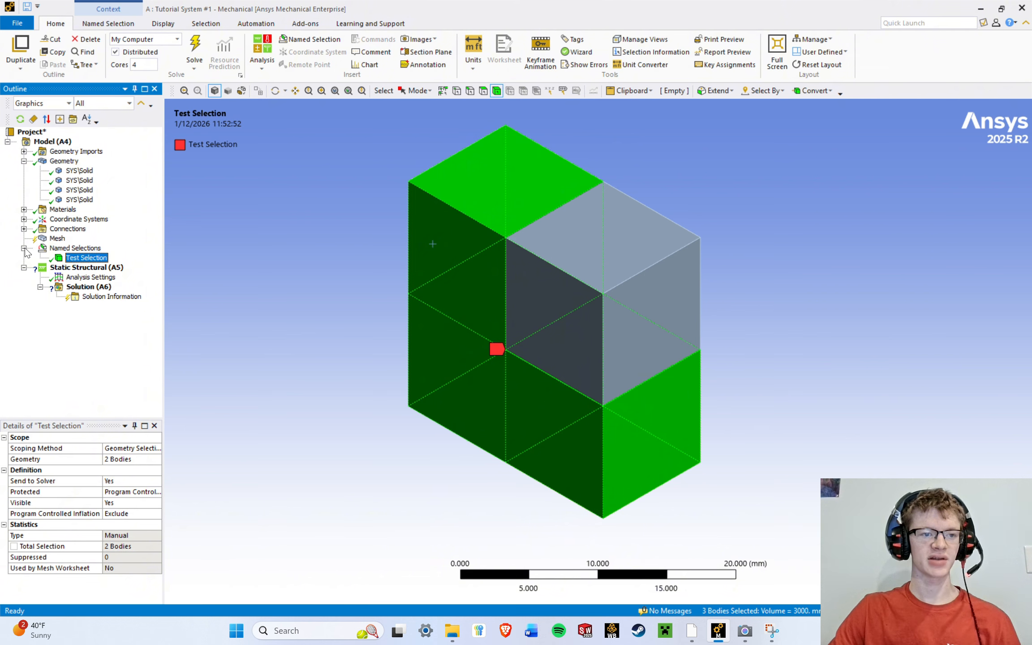
pyautogui.click(646, 94)
pyautogui.click(646, 95)
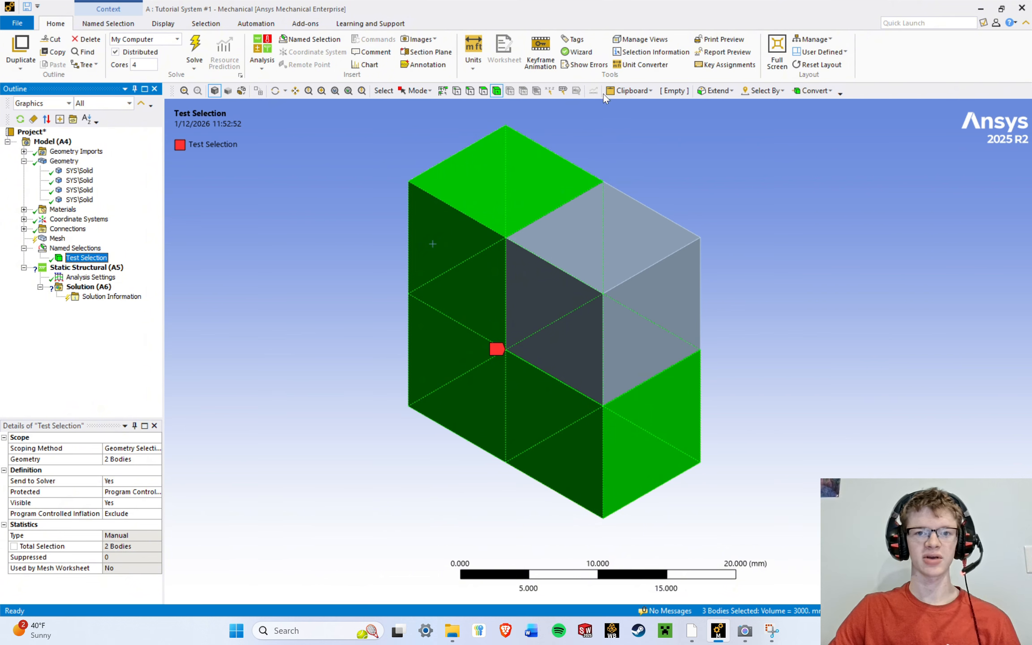
# Delete Test Selection and its Named Selections folder from the outline.
pyautogui.rightClick(84, 261)
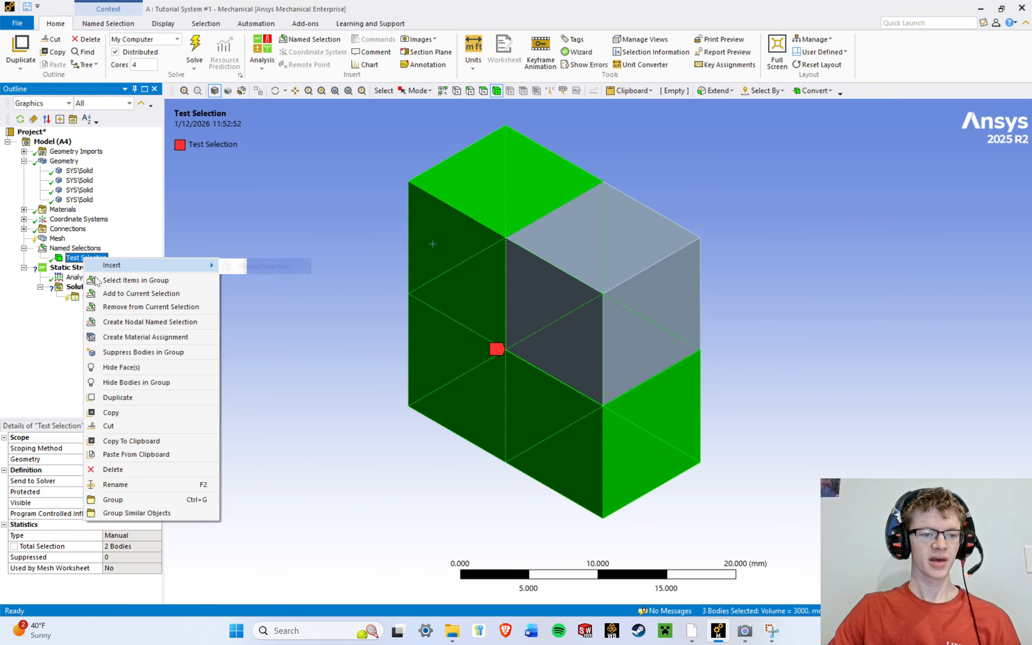
pyautogui.click(111, 473)
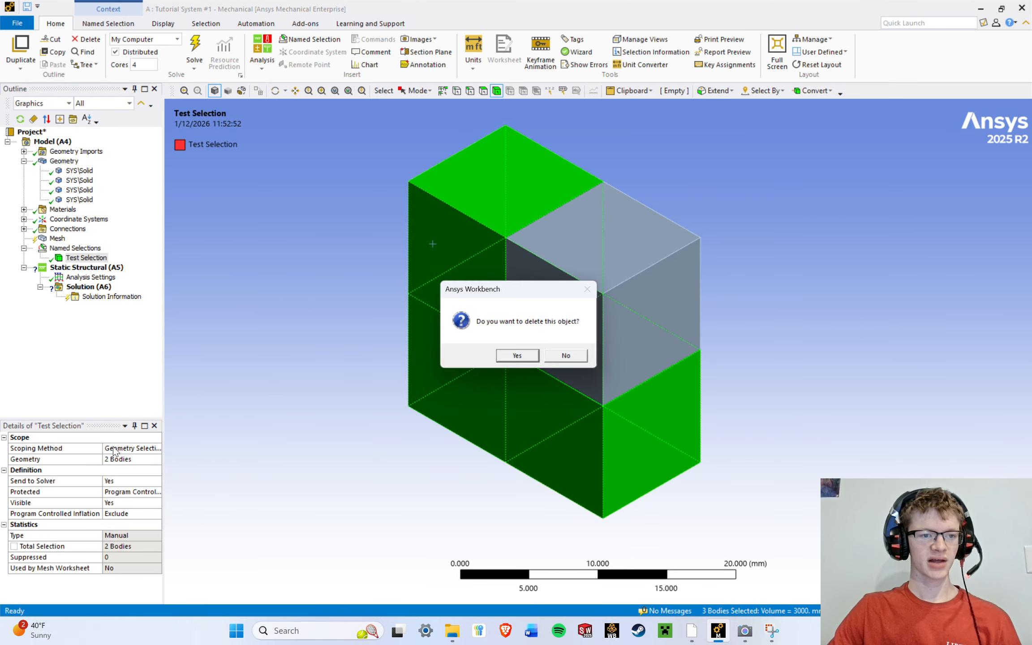
pyautogui.click(519, 358)
pyautogui.rightClick(71, 248)
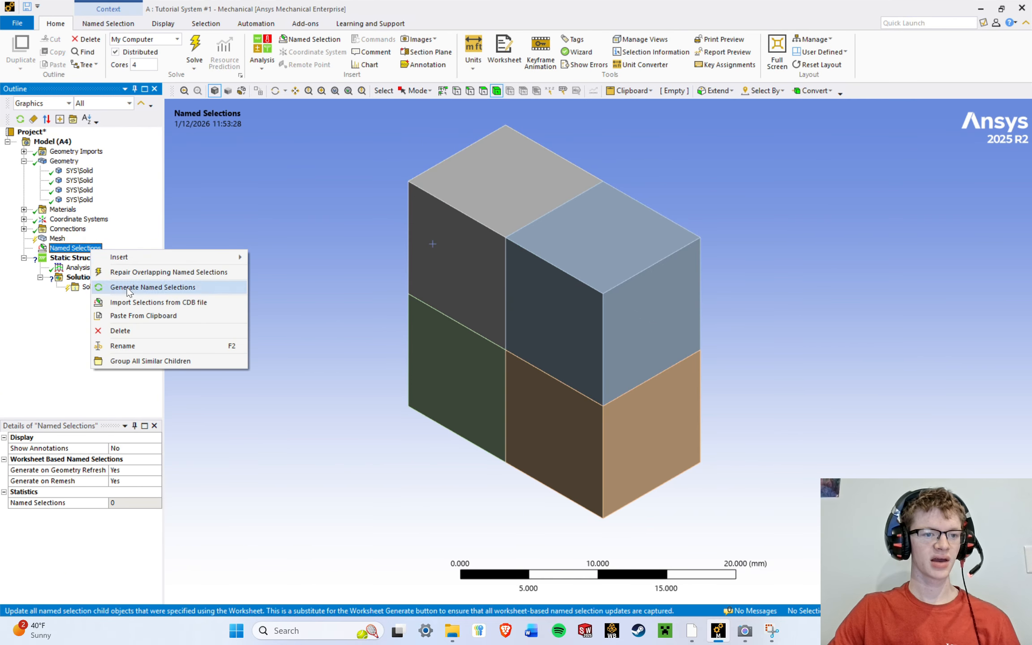
pyautogui.click(120, 331)
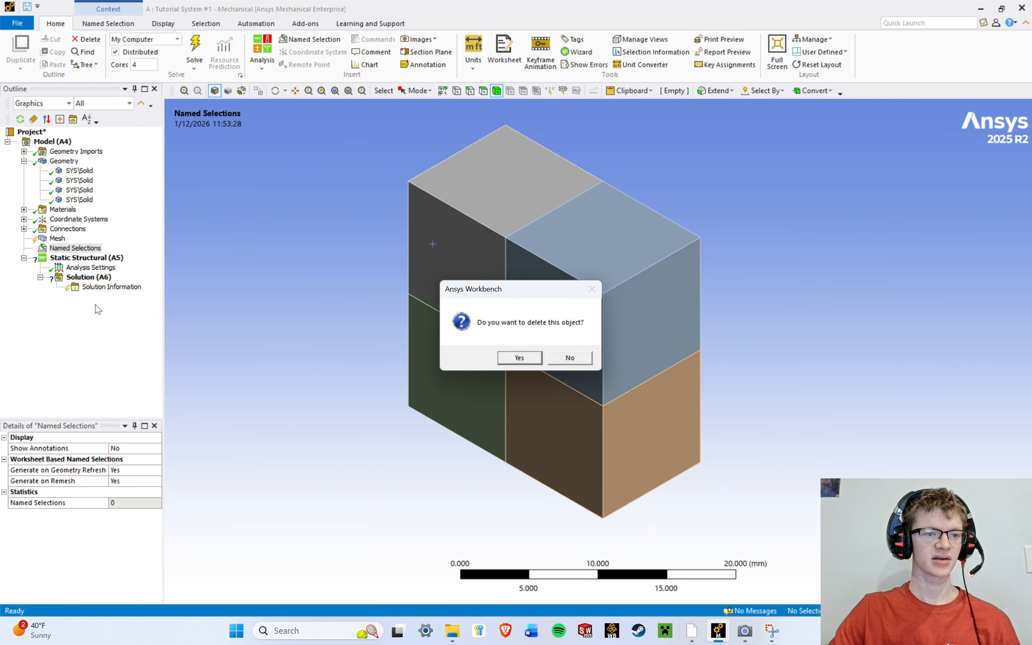
pyautogui.click(517, 360)
# Select the first solid under Geometry and enlarge the details area to show all of its properties.
pyautogui.click(67, 162)
pyautogui.click(80, 172)
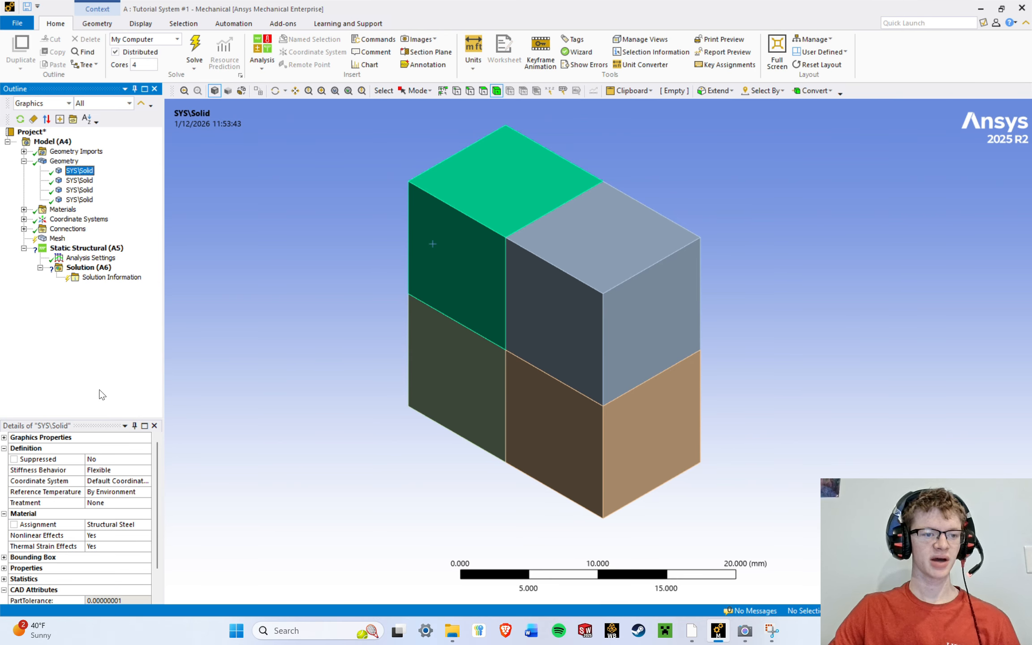
pyautogui.moveTo(72, 421); pyautogui.dragTo(72, 409)
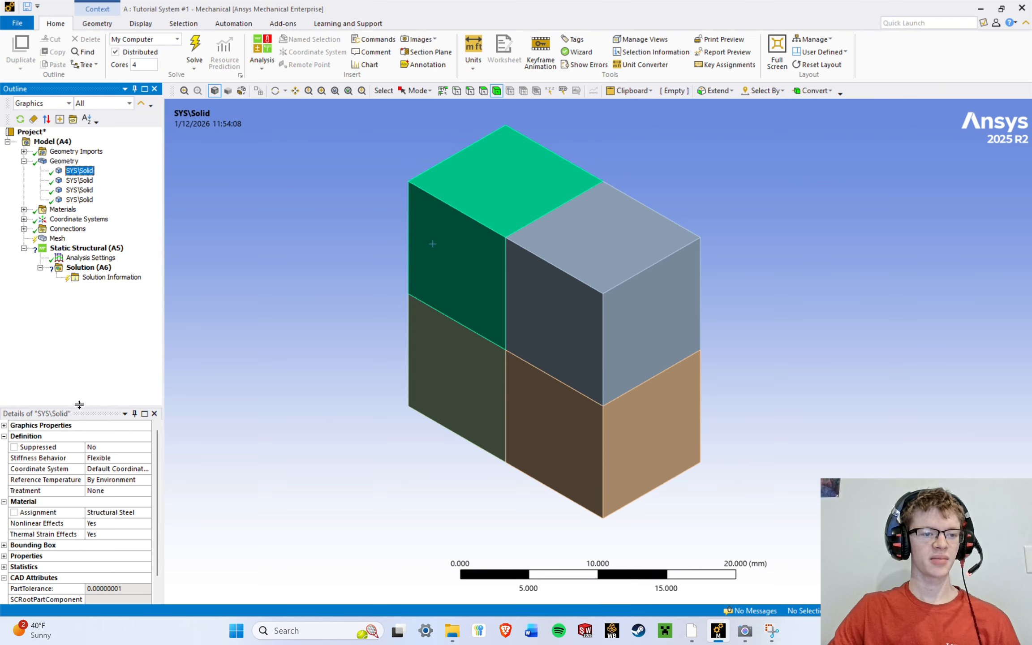
pyautogui.moveTo(80, 405); pyautogui.dragTo(82, 308)
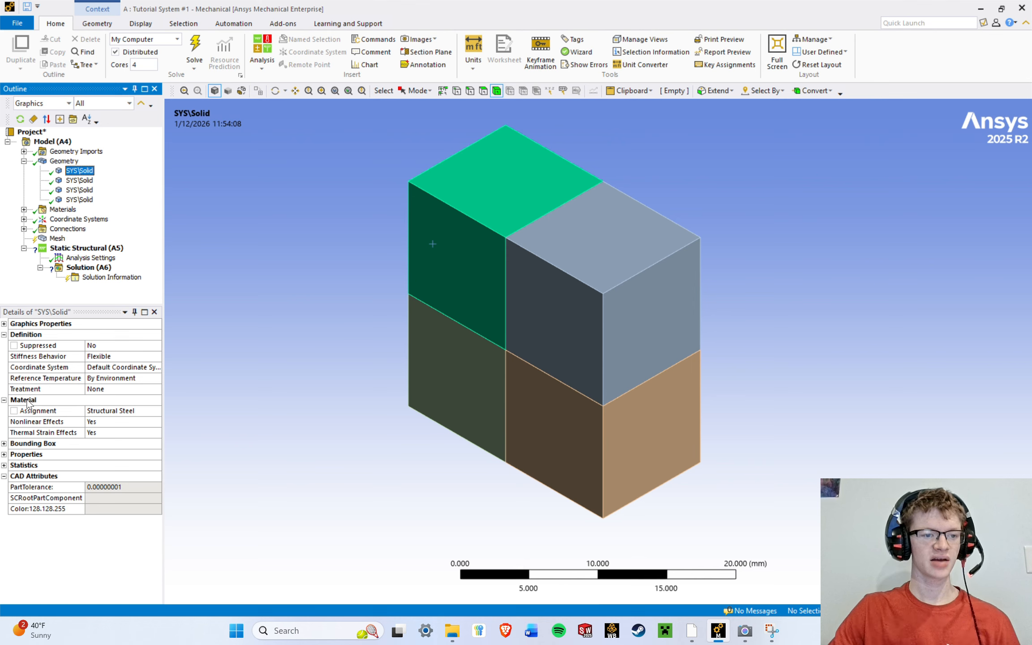
# Suppress the first solid by setting its Suppressed property to Yes, and set the property back to No.
pyautogui.click(150, 345)
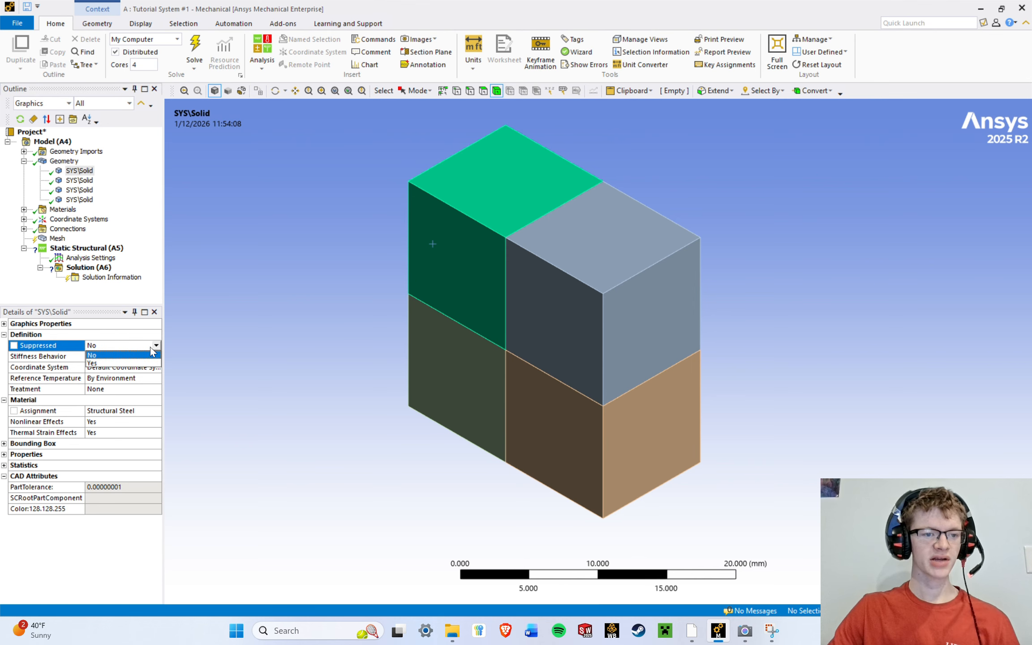
pyautogui.click(156, 346)
pyautogui.click(155, 358)
pyautogui.click(156, 346)
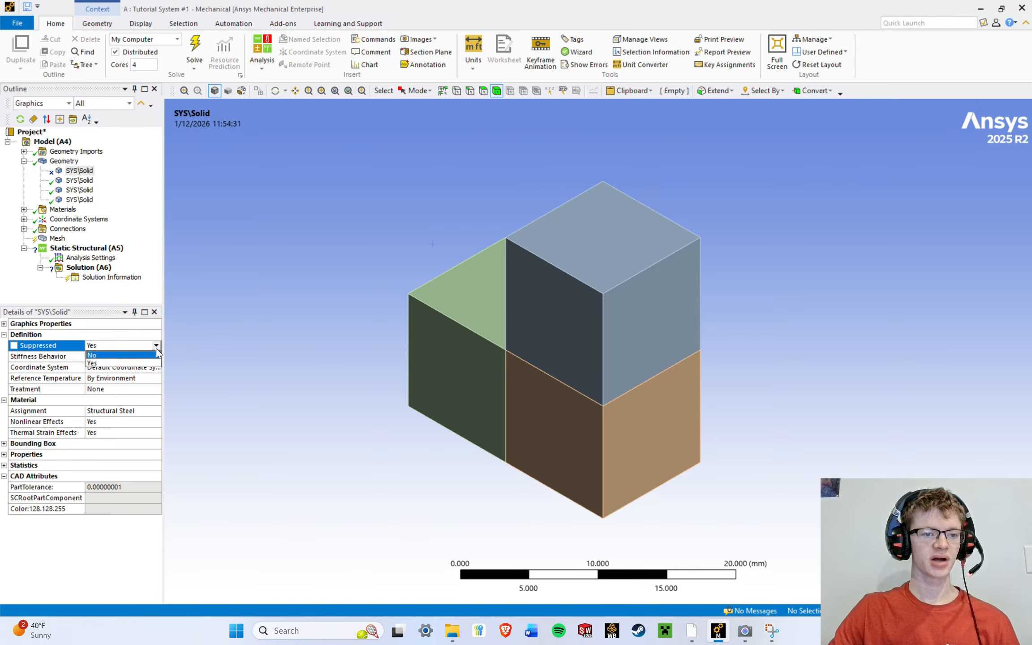
pyautogui.click(132, 364)
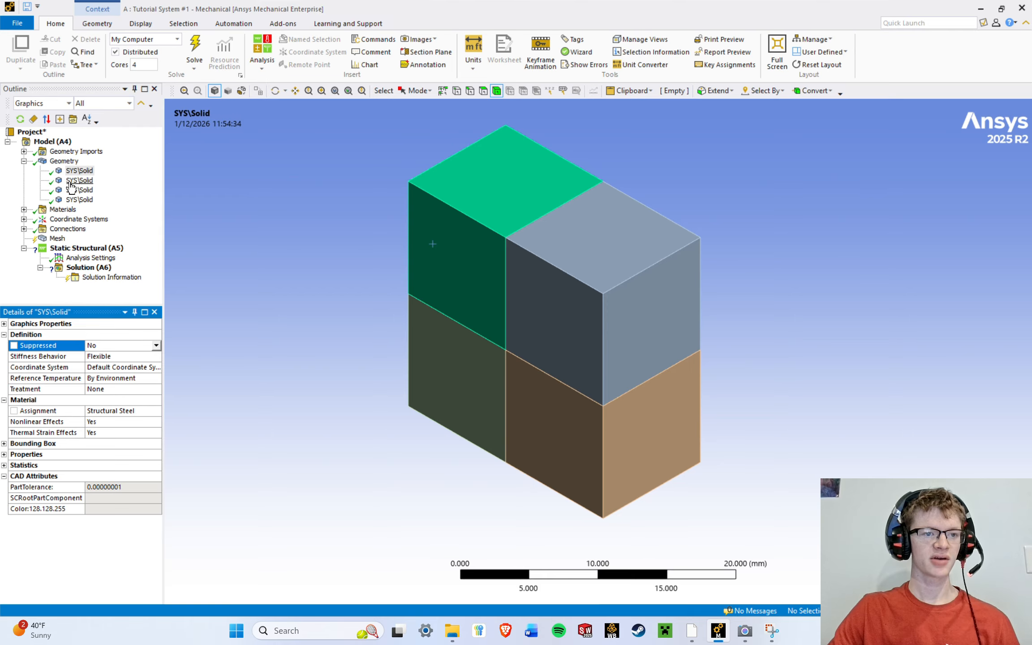
# Suppress the first solid with the outline's Suppress Body command, and restore it with Unsuppress Body.
pyautogui.rightClick(75, 171)
pyautogui.click(125, 328)
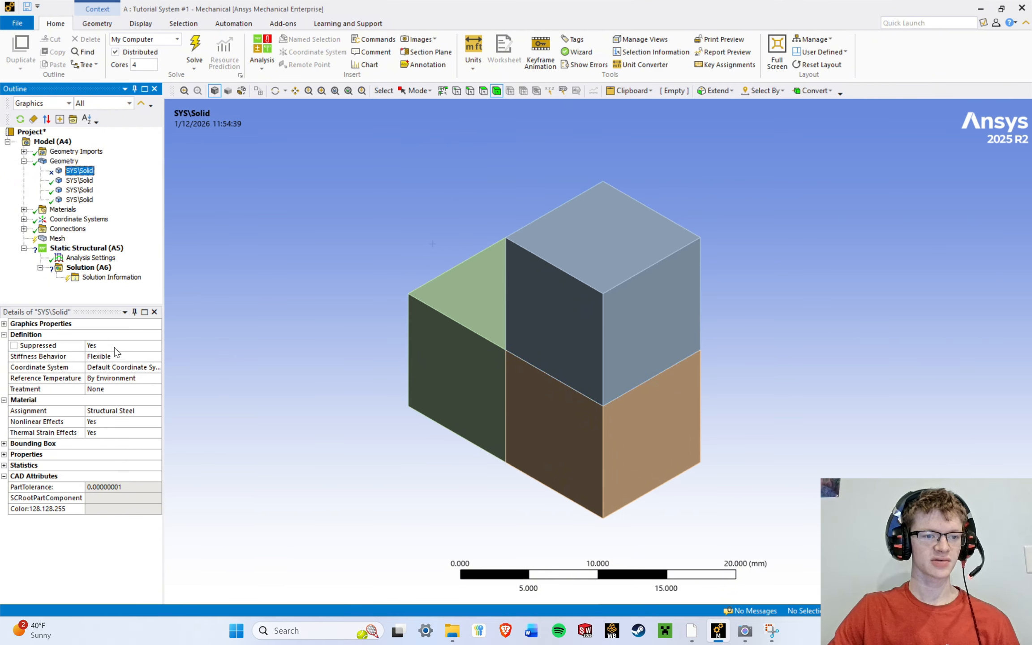
pyautogui.rightClick(82, 171)
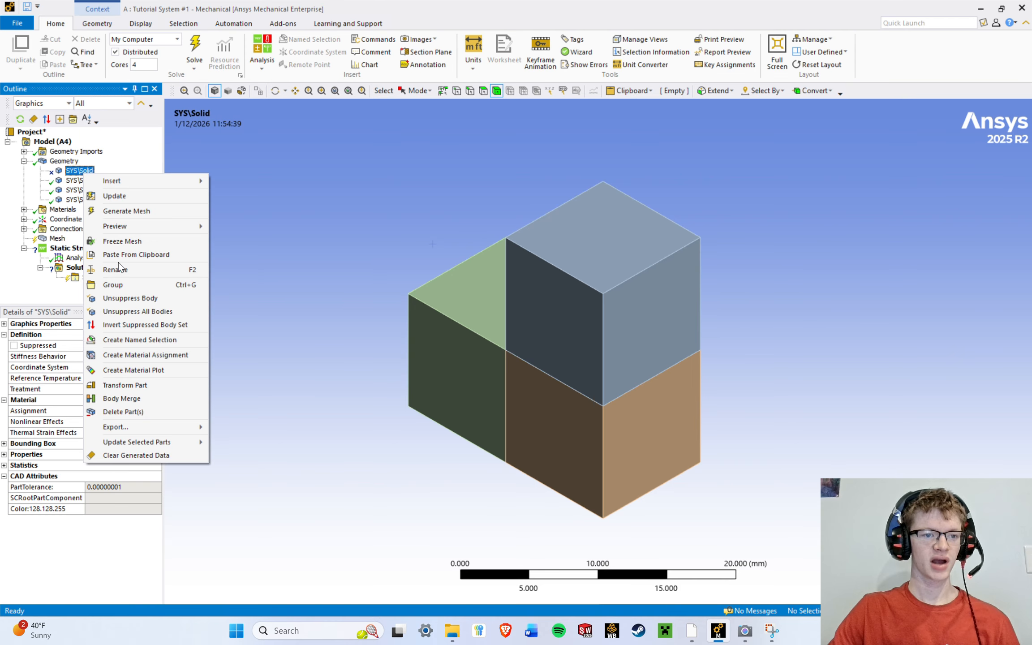
pyautogui.click(115, 298)
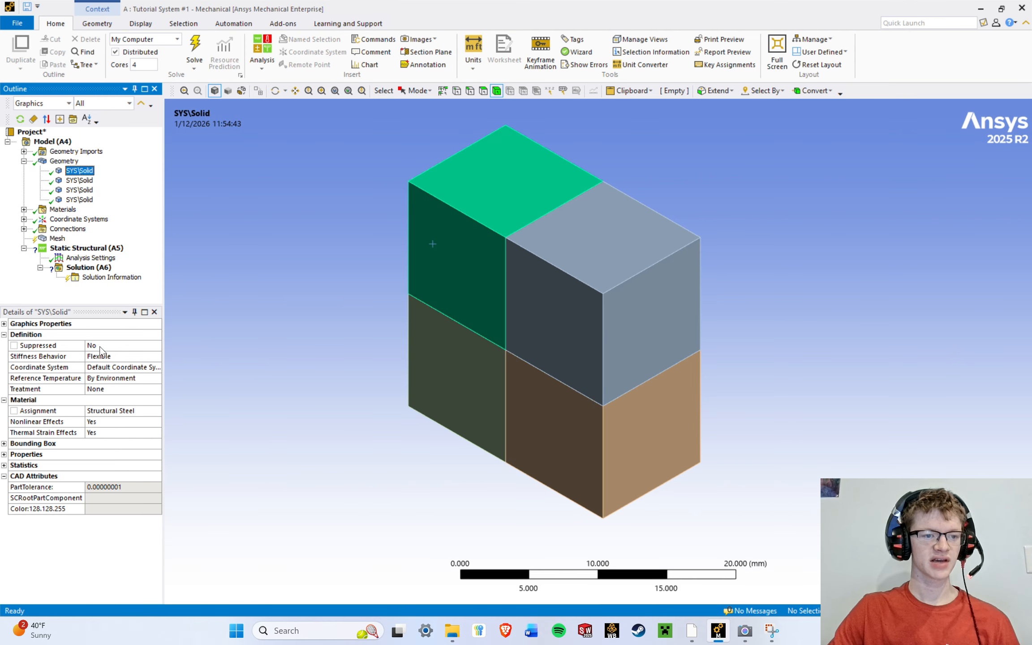
# Examine the engineering data materials that can be assigned to the first solid, keeping Structural Steel.
pyautogui.click(139, 413)
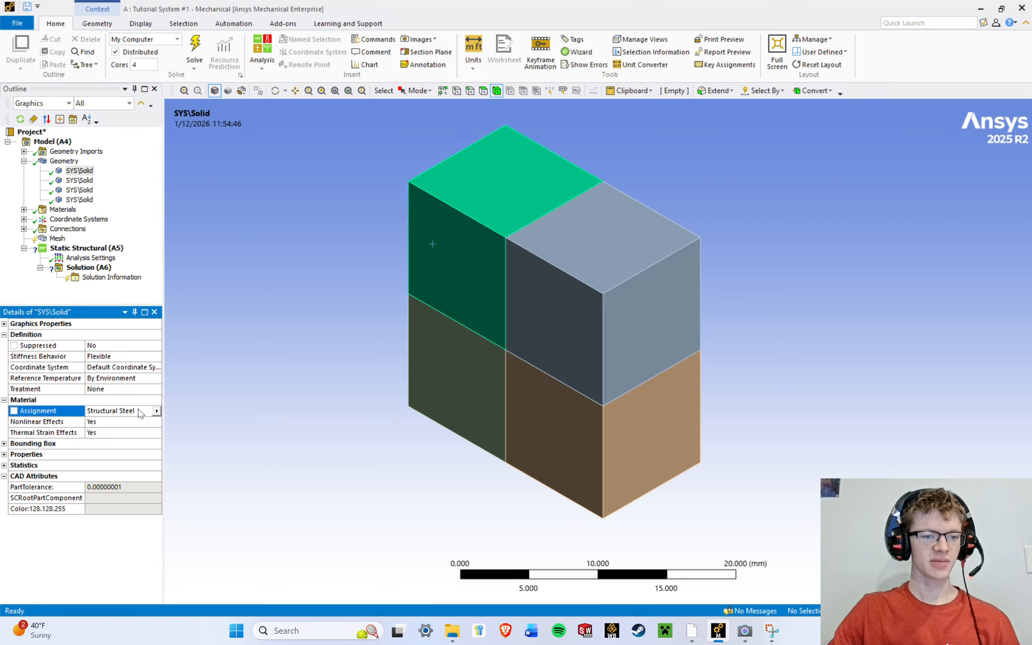
pyautogui.click(156, 410)
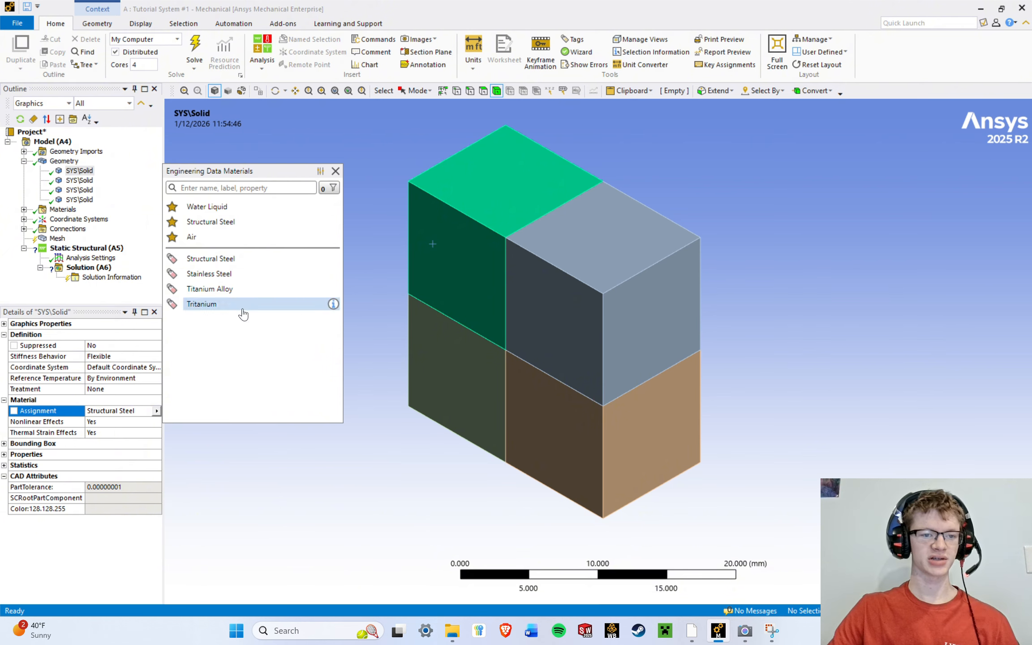
pyautogui.click(58, 300)
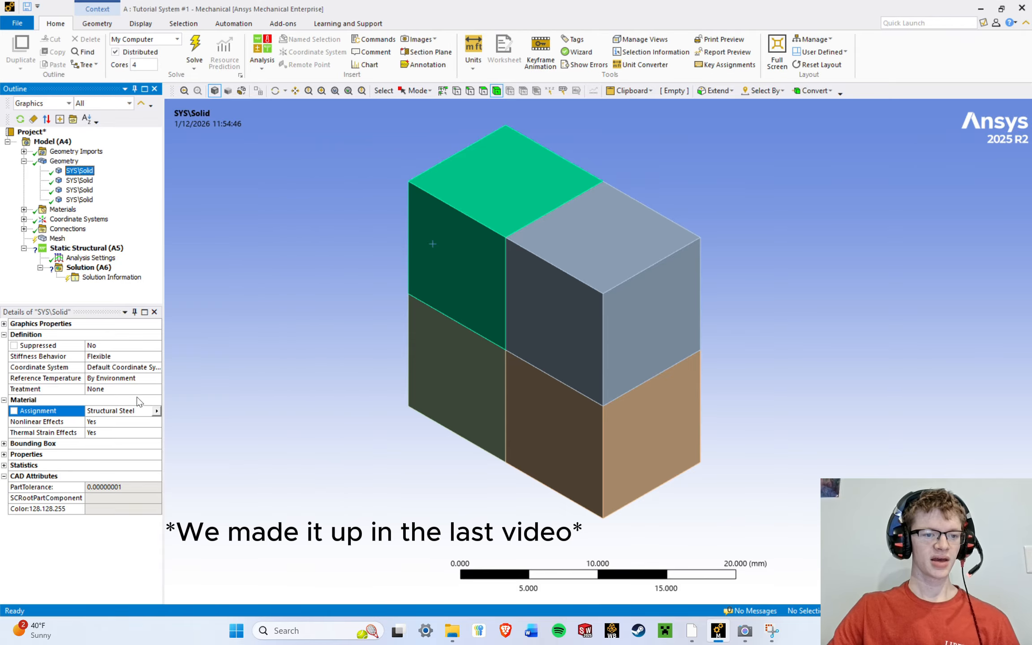
# Parameterize the first solid's material assignment and switch to the Workbench project window.
pyautogui.click(14, 410)
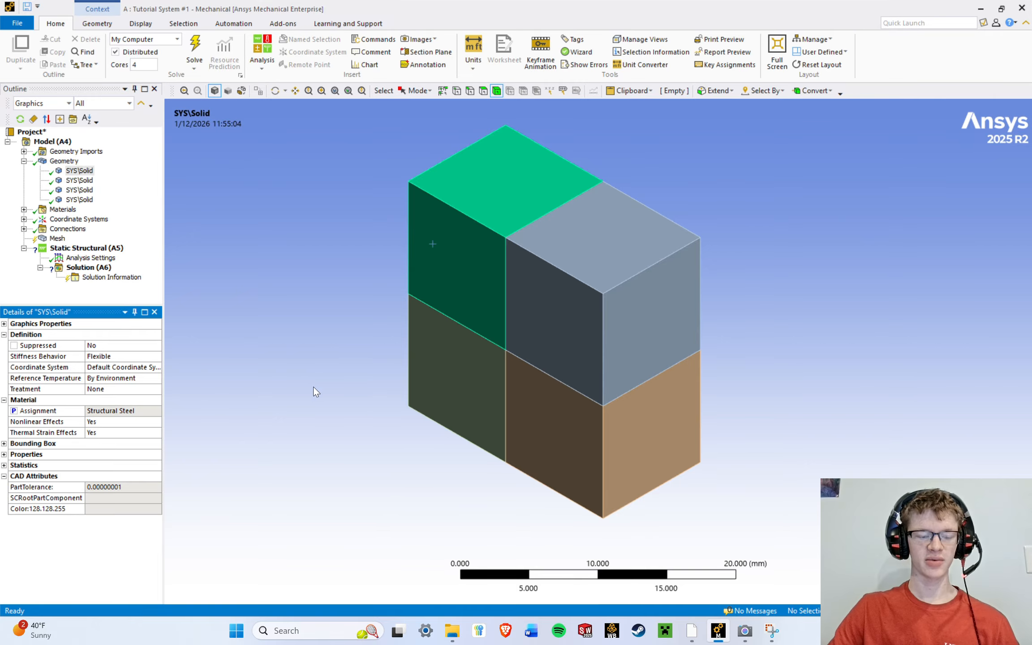
pyautogui.click(686, 632)
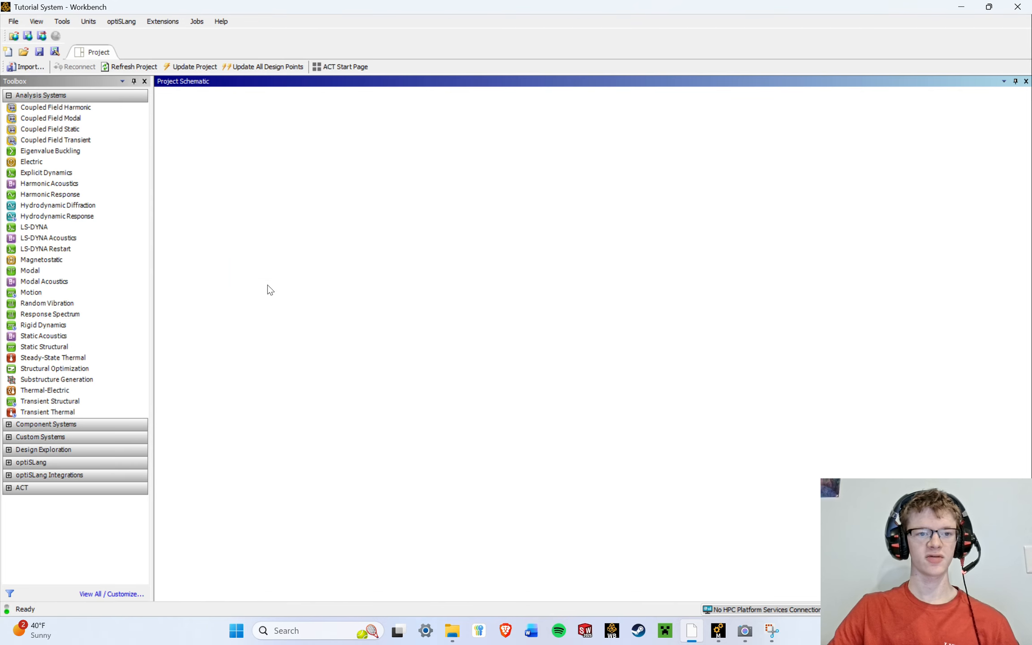
# Open the Parameter Set, examine the material choices for parameter P1, and inspect the first solid's parameterized assignment in Mechanical.
pyautogui.doubleClick(268, 285)
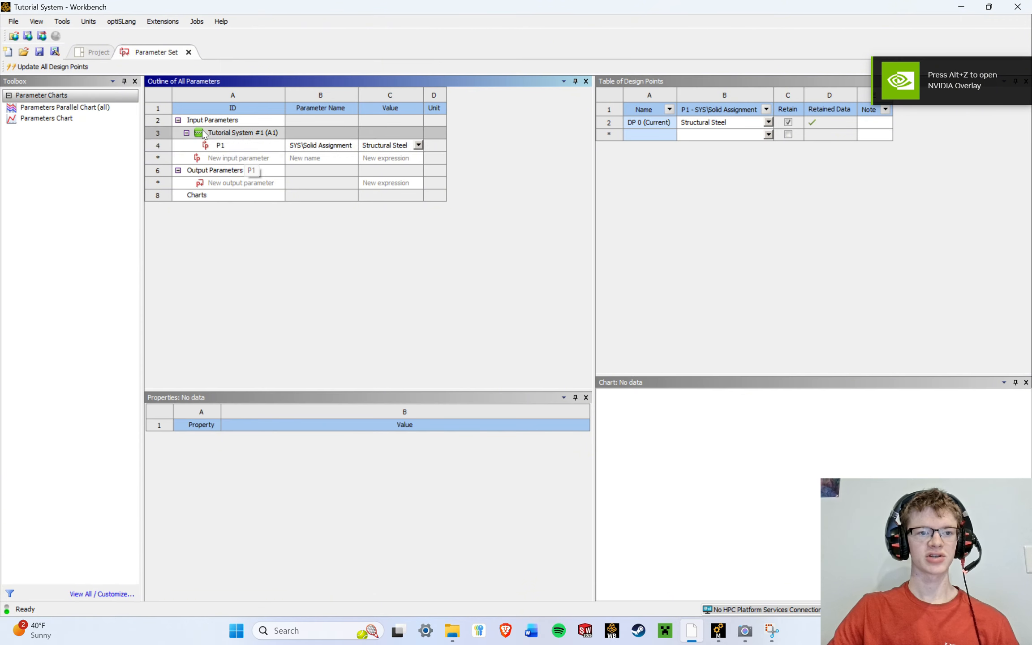
pyautogui.click(418, 145)
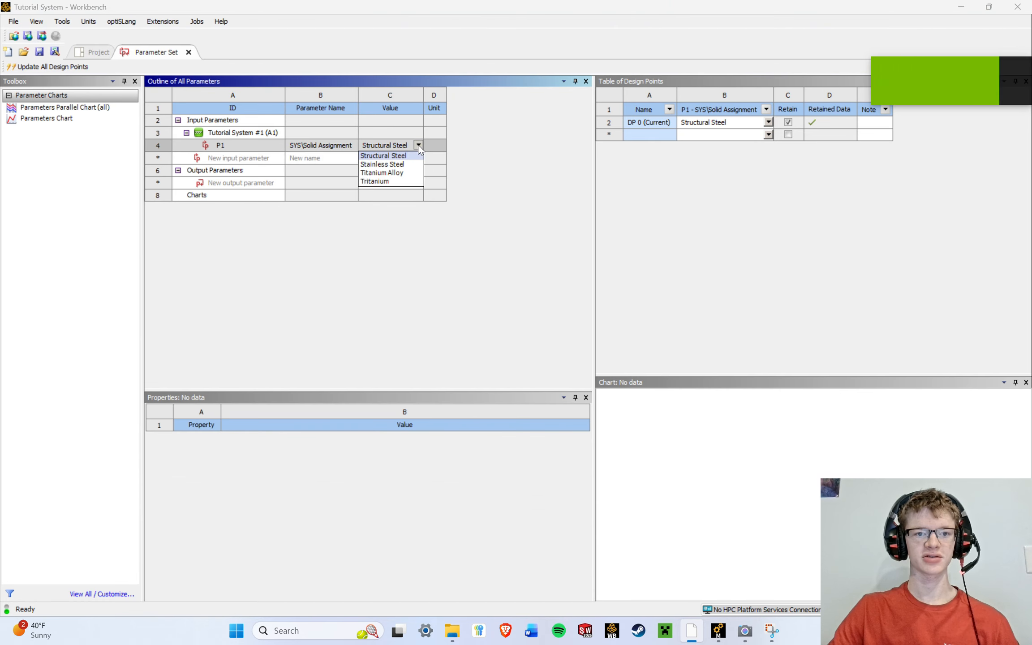
pyautogui.hotkey('alt', 'Tab')
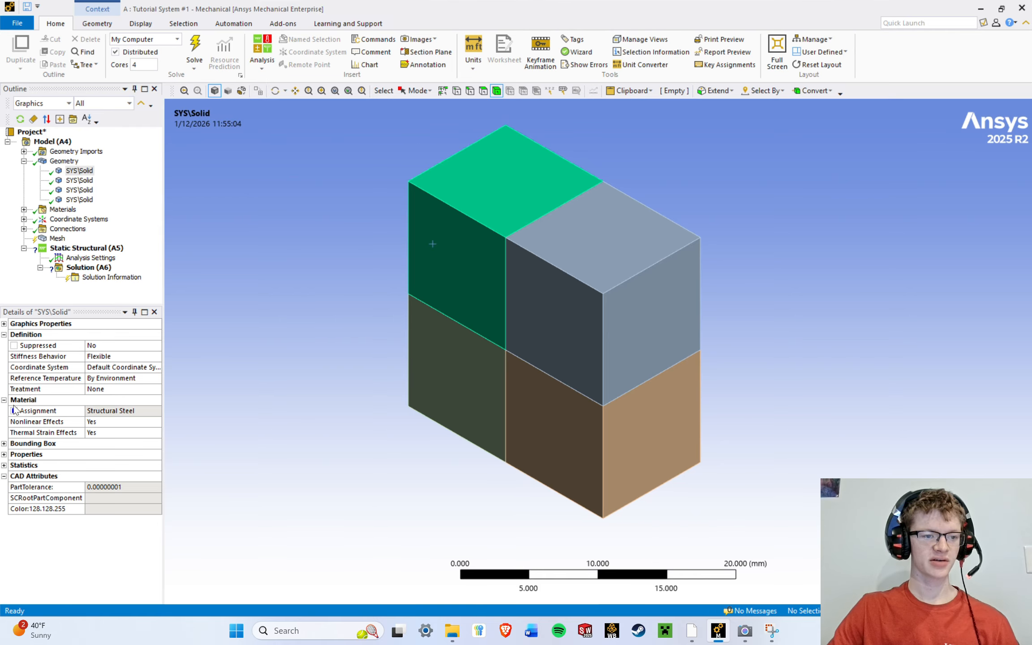
pyautogui.click(117, 410)
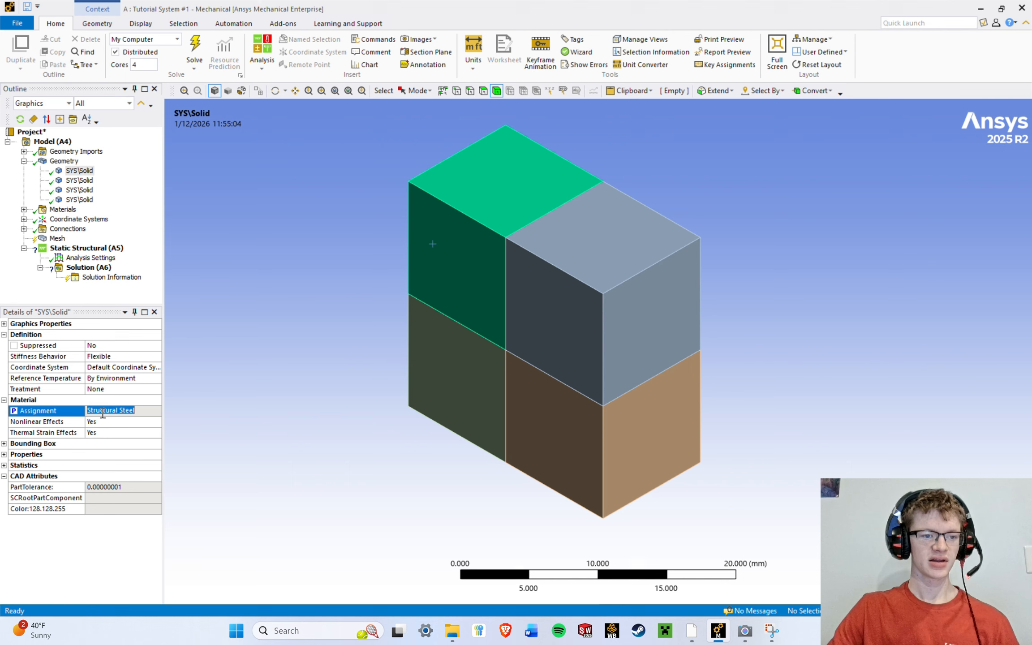
pyautogui.doubleClick(146, 412)
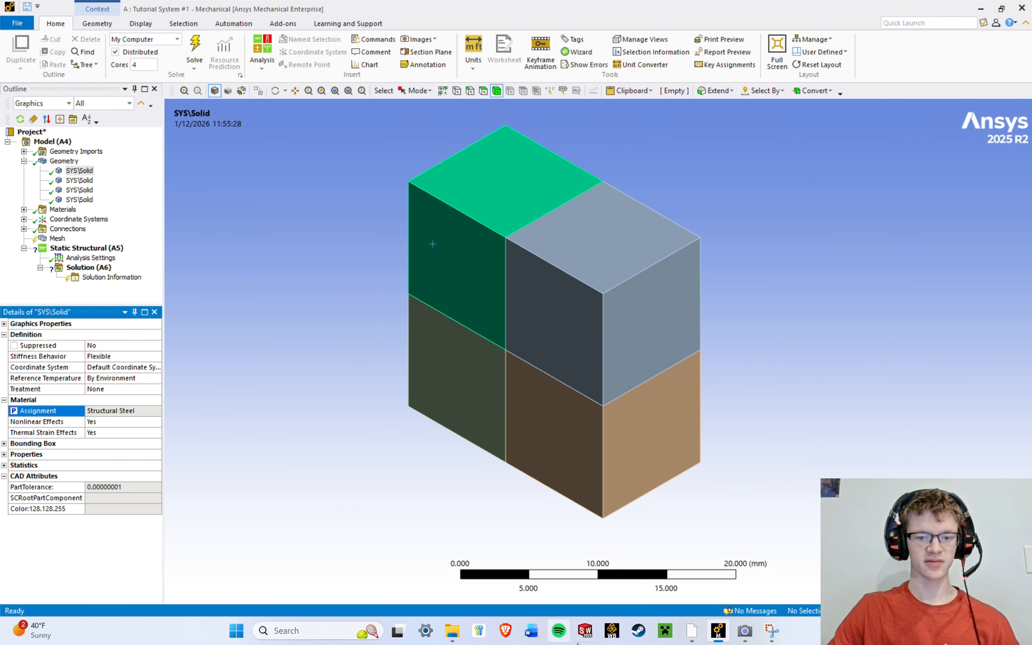
# Switch to Workbench and set input parameter P1, the solid's material assignment, to Titanium Alloy.
pyautogui.click(692, 631)
pyautogui.click(415, 144)
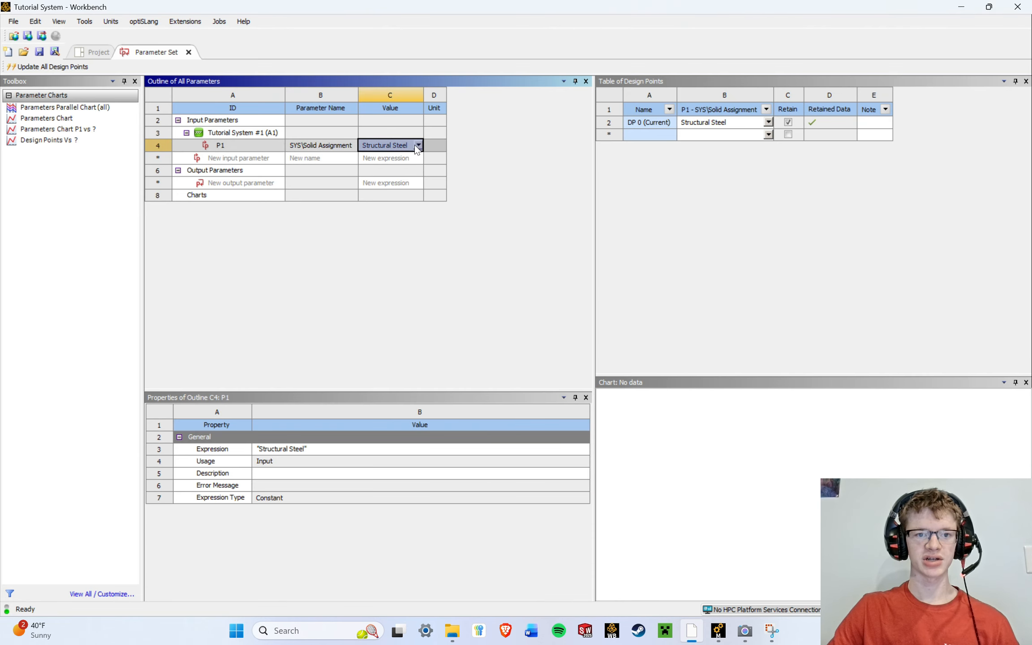
pyautogui.click(418, 144)
pyautogui.click(381, 173)
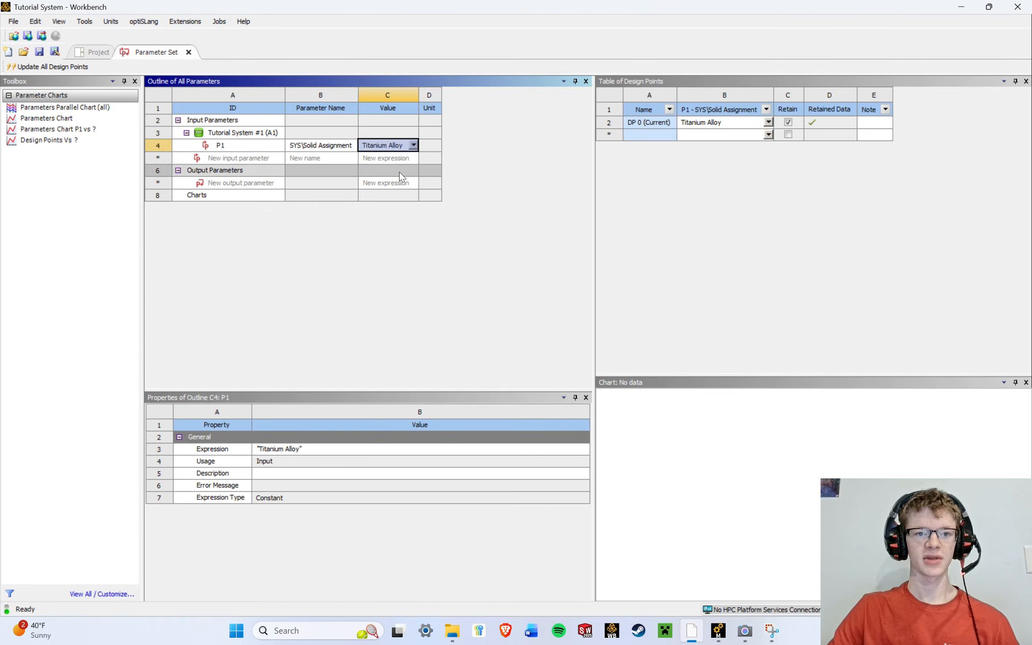
# Compare the first solid's material assignment in Mechanical with the value of parameter P1 in Workbench.
pyautogui.click(718, 635)
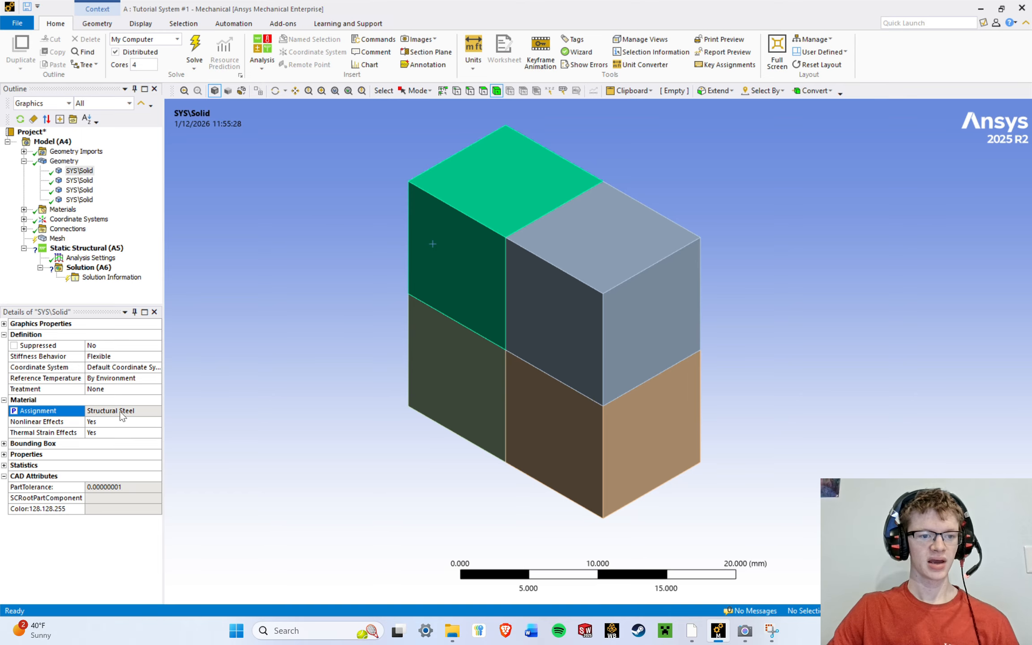
pyautogui.click(85, 509)
pyautogui.click(79, 170)
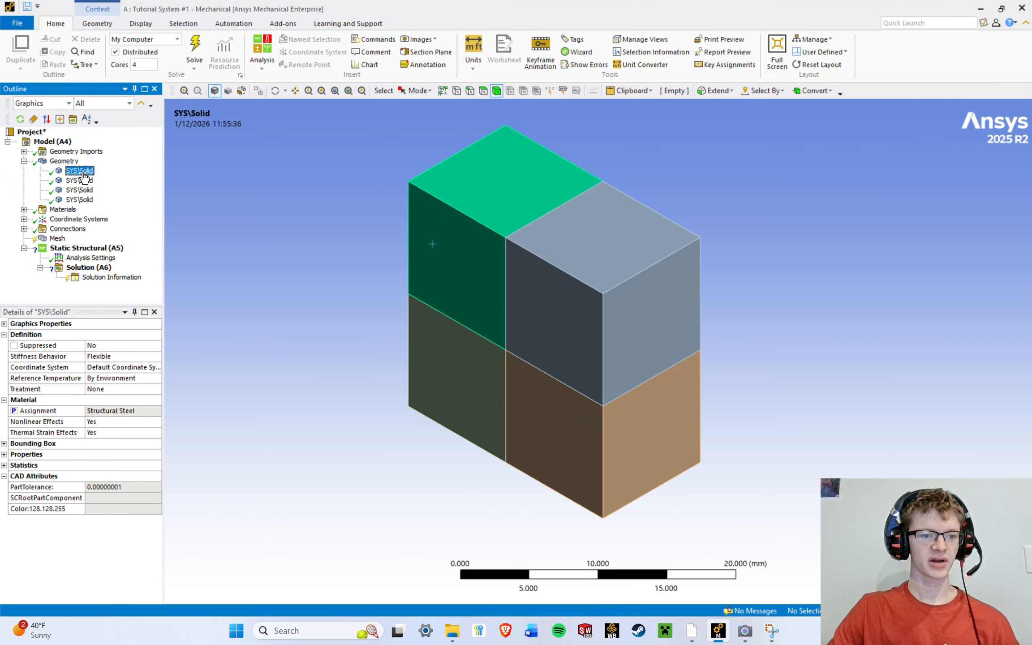
pyautogui.click(120, 401)
pyautogui.click(130, 409)
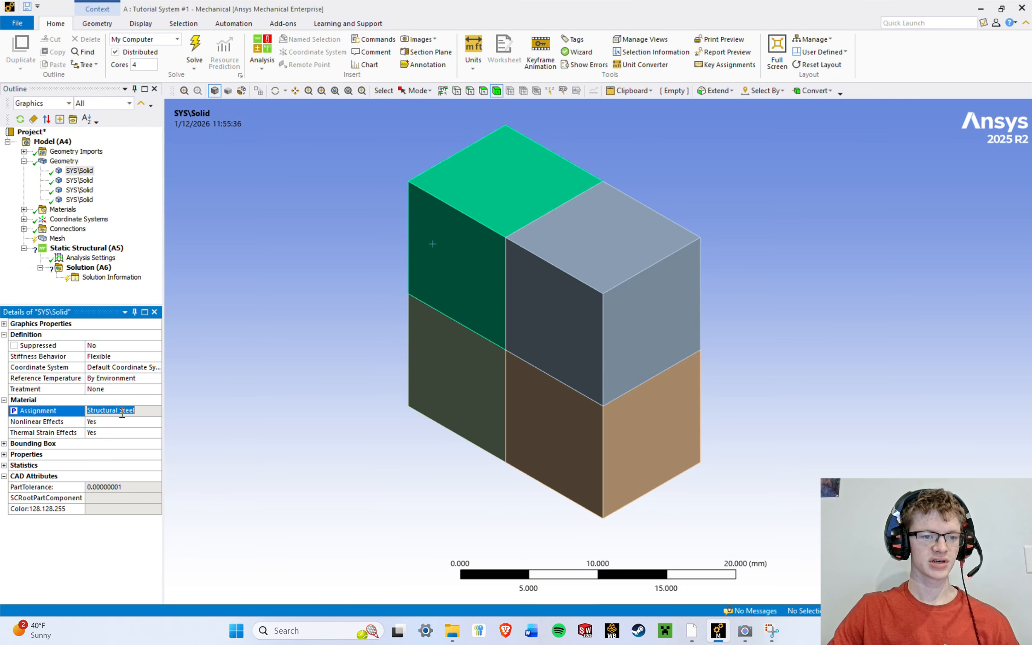
pyautogui.click(38, 282)
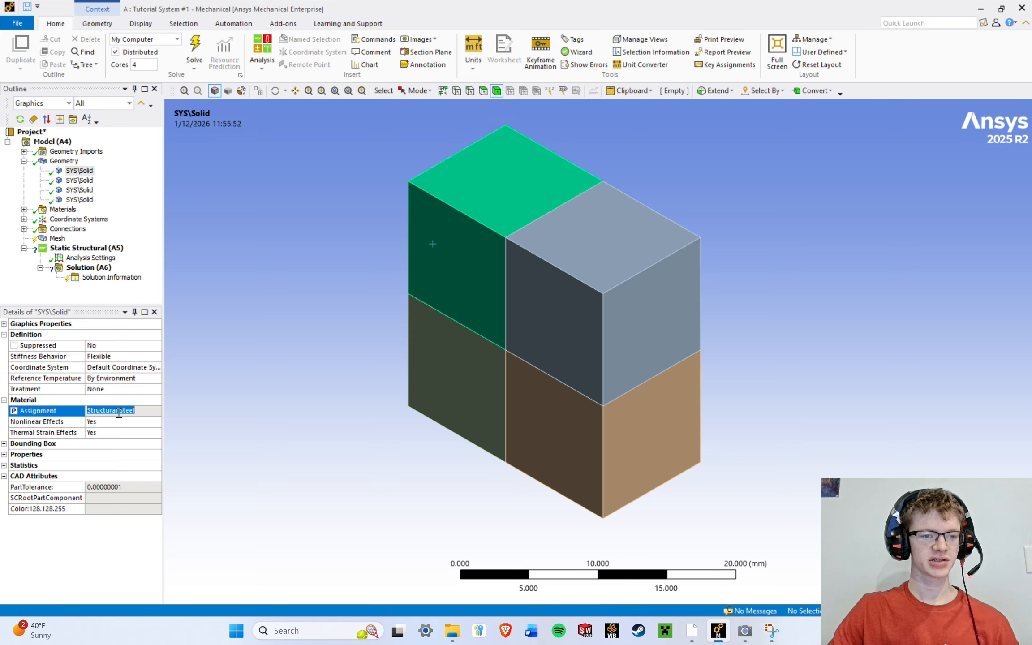
pyautogui.click(119, 411)
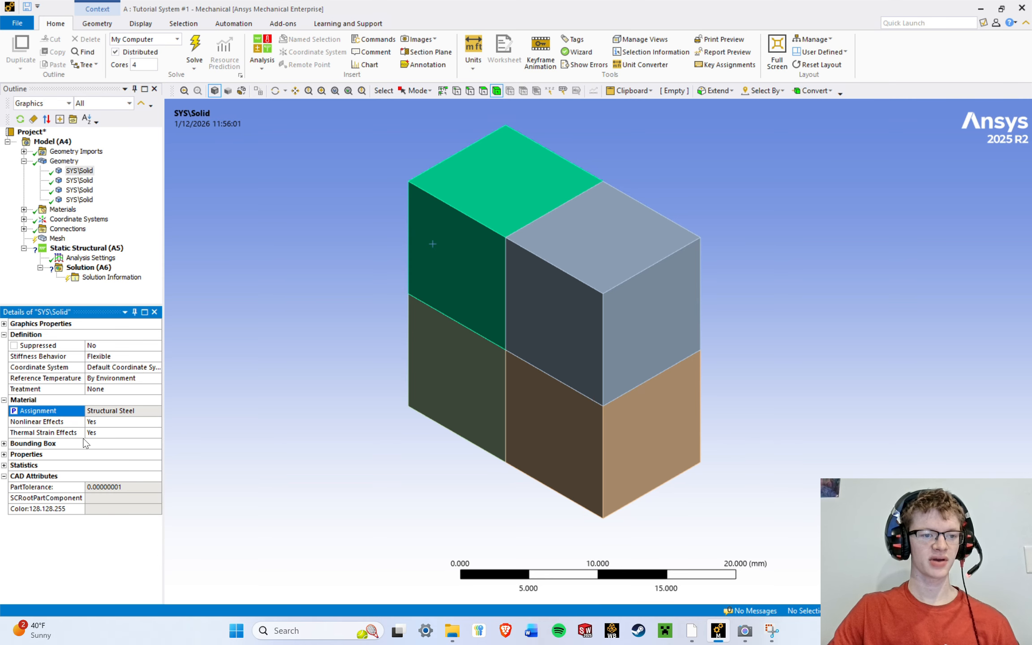
pyautogui.click(692, 632)
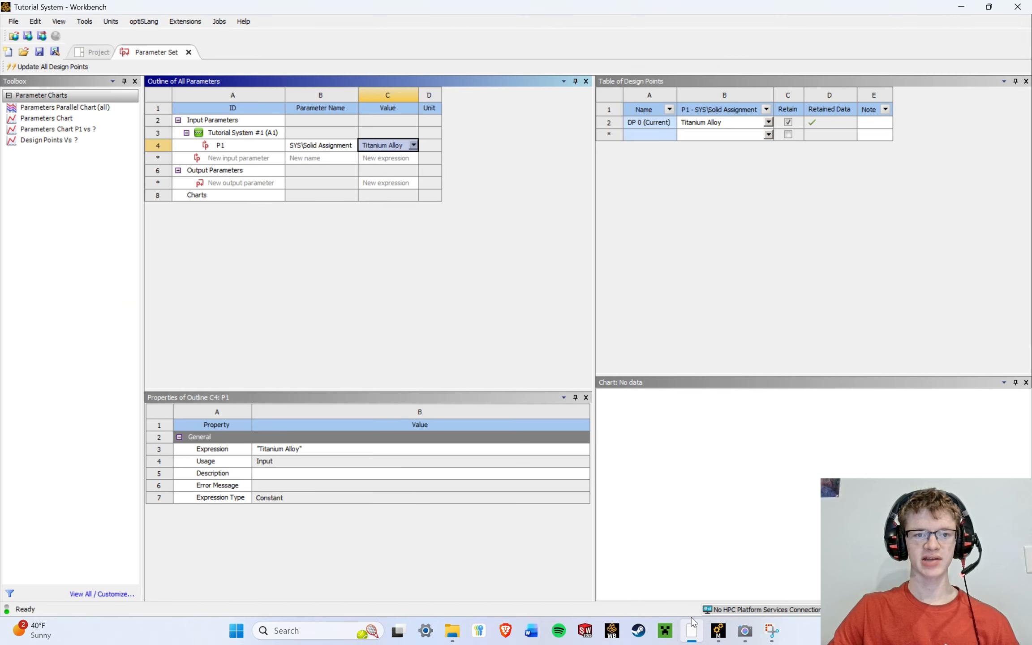
pyautogui.click(718, 631)
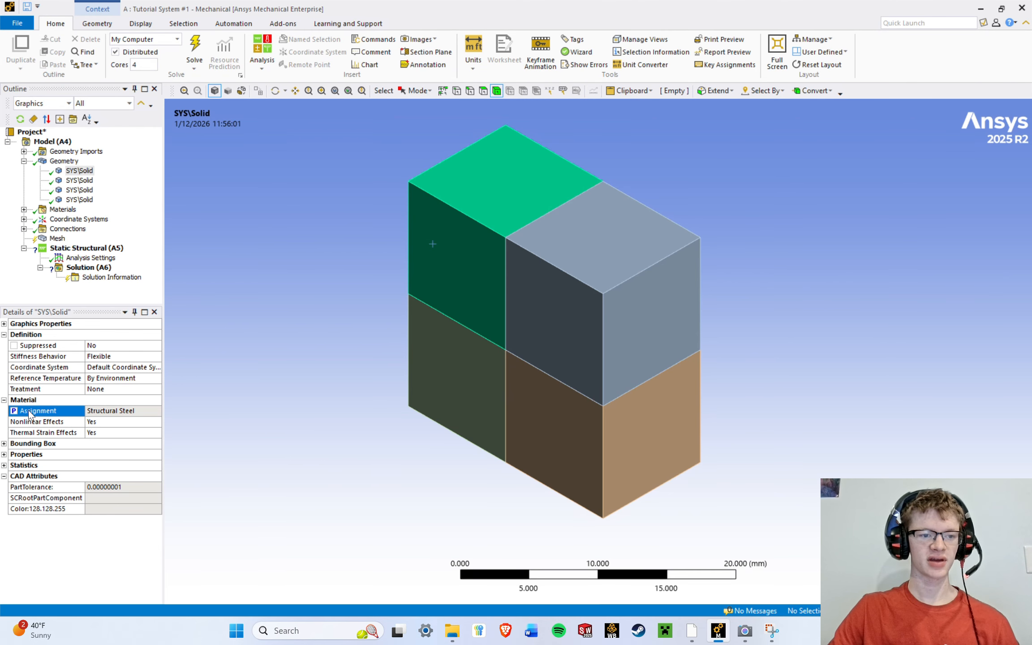
# Remove the parameterization from the first solid's material assignment, close the Parameter Set in Workbench and return to Mechanical.
pyautogui.click(15, 412)
pyautogui.click(691, 631)
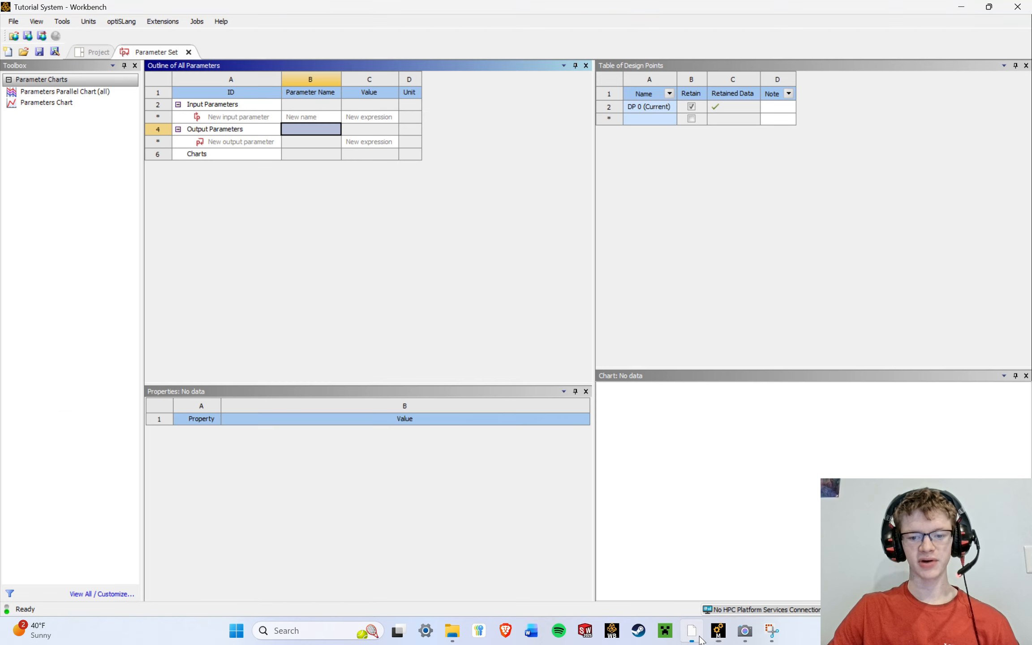
pyautogui.click(189, 52)
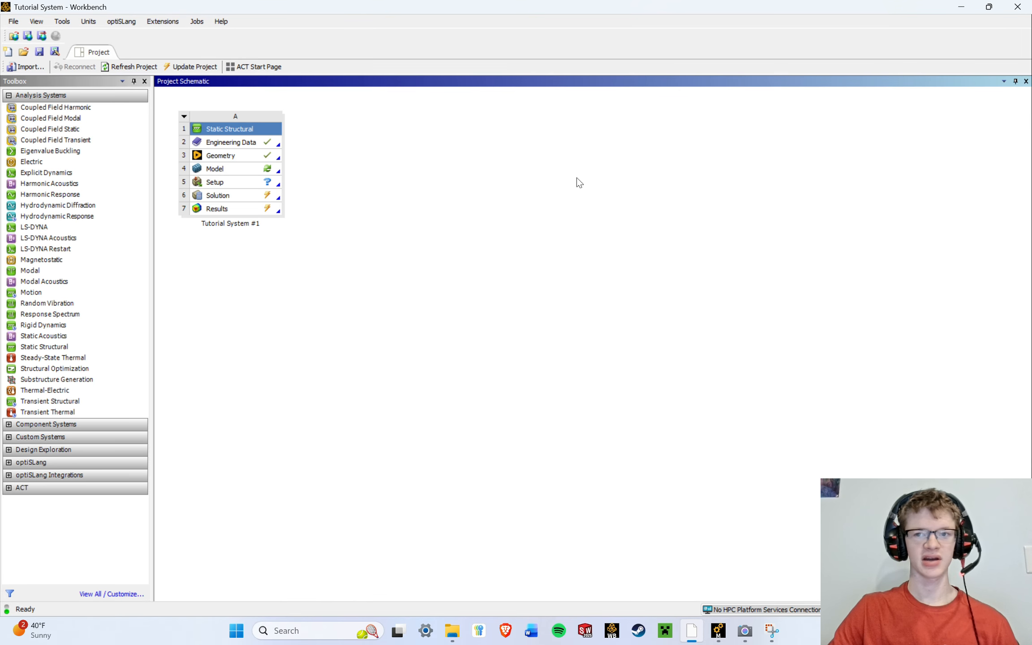
pyautogui.click(961, 7)
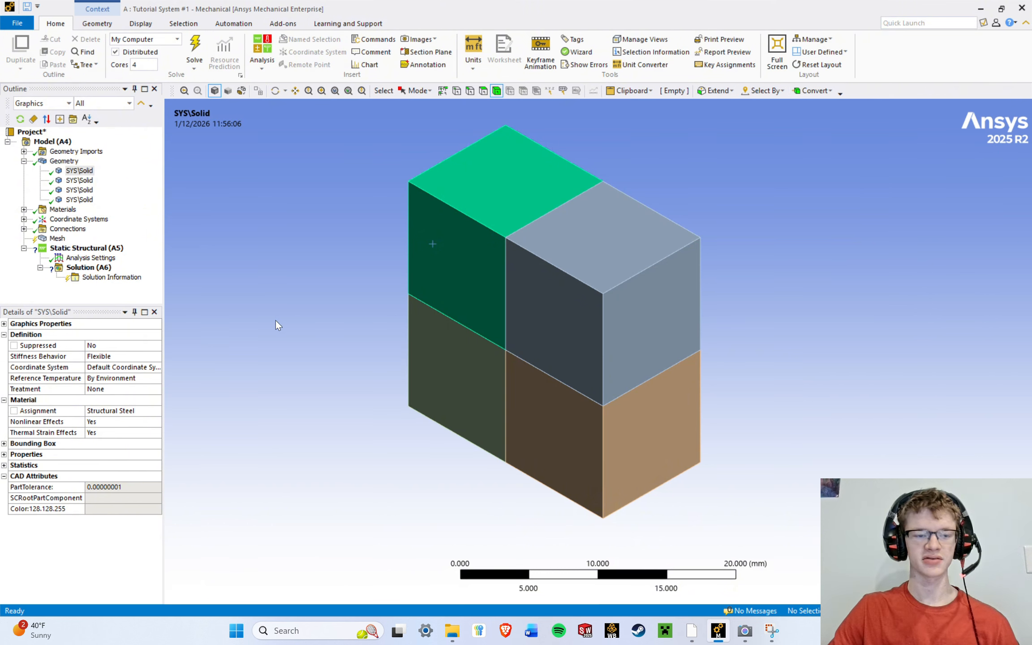
# Enlarge the model outline area by shrinking the details area beneath it.
pyautogui.click(36, 292)
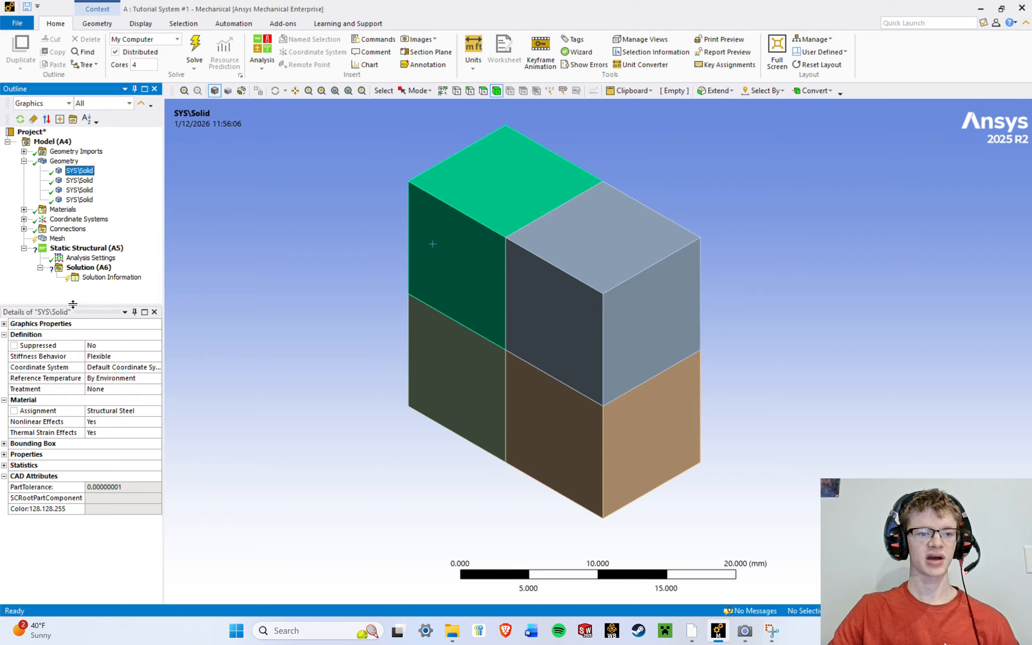
pyautogui.moveTo(71, 306); pyautogui.dragTo(80, 389)
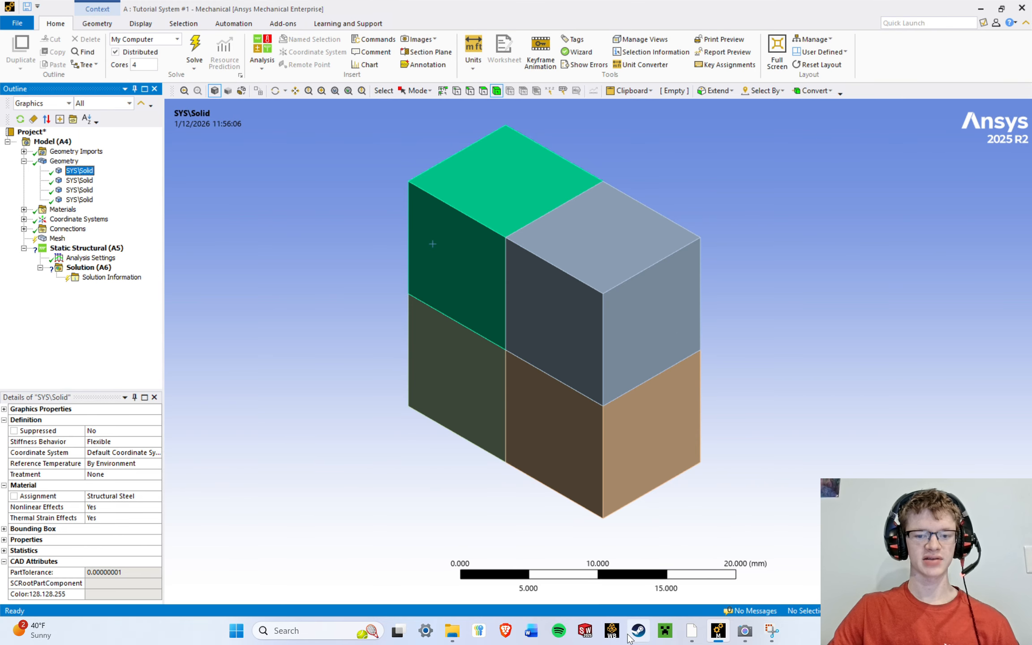
pyautogui.click(692, 631)
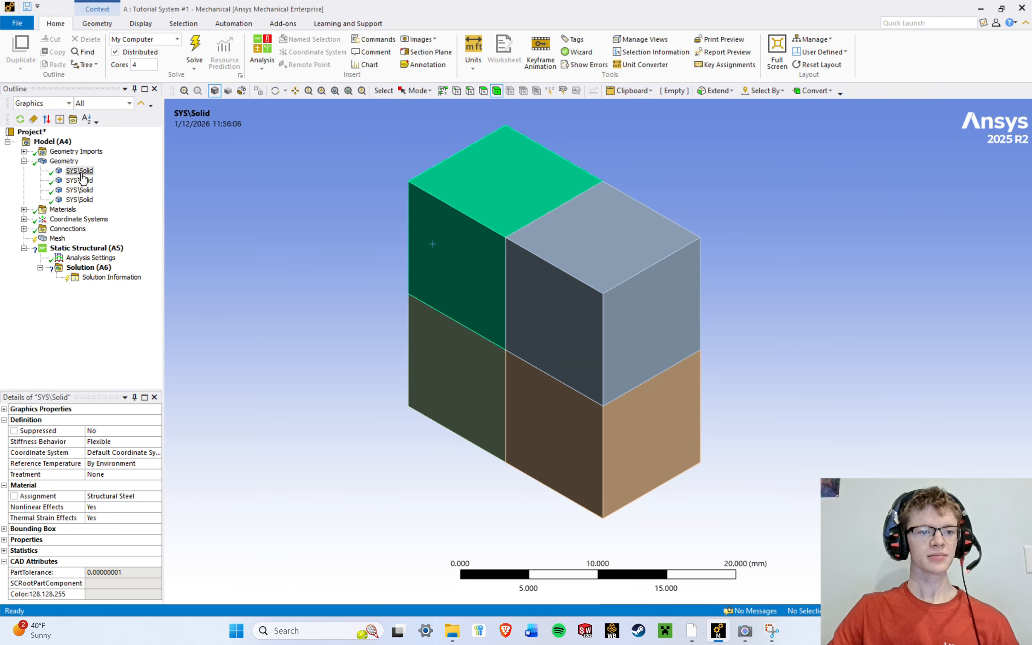
# Collapse the Geometry branch of the outline and expand the Materials branch.
pyautogui.click(23, 161)
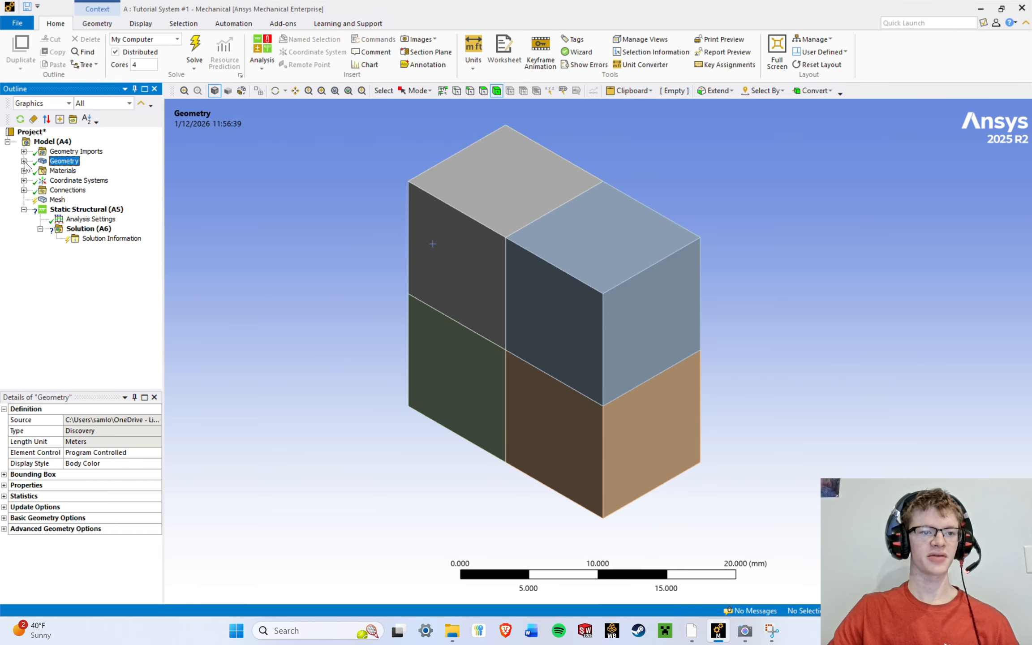
pyautogui.click(24, 160)
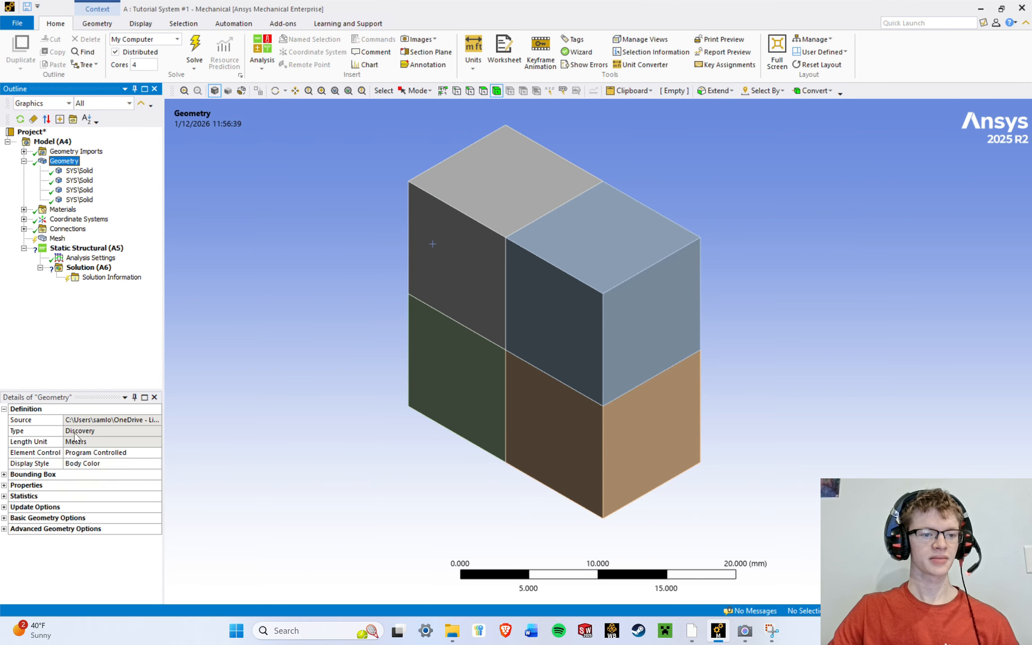
pyautogui.click(23, 161)
pyautogui.click(23, 171)
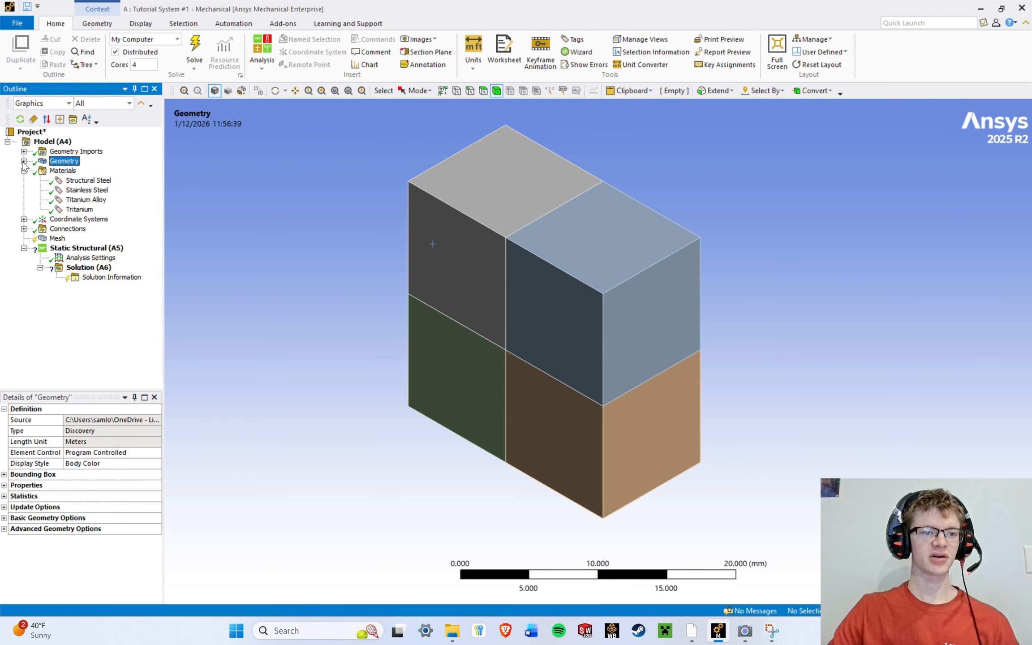
# Review the engineering data of Stainless Steel, Titanium Alloy, Tritanium and Structural Steel, and close the material view.
pyautogui.click(62, 171)
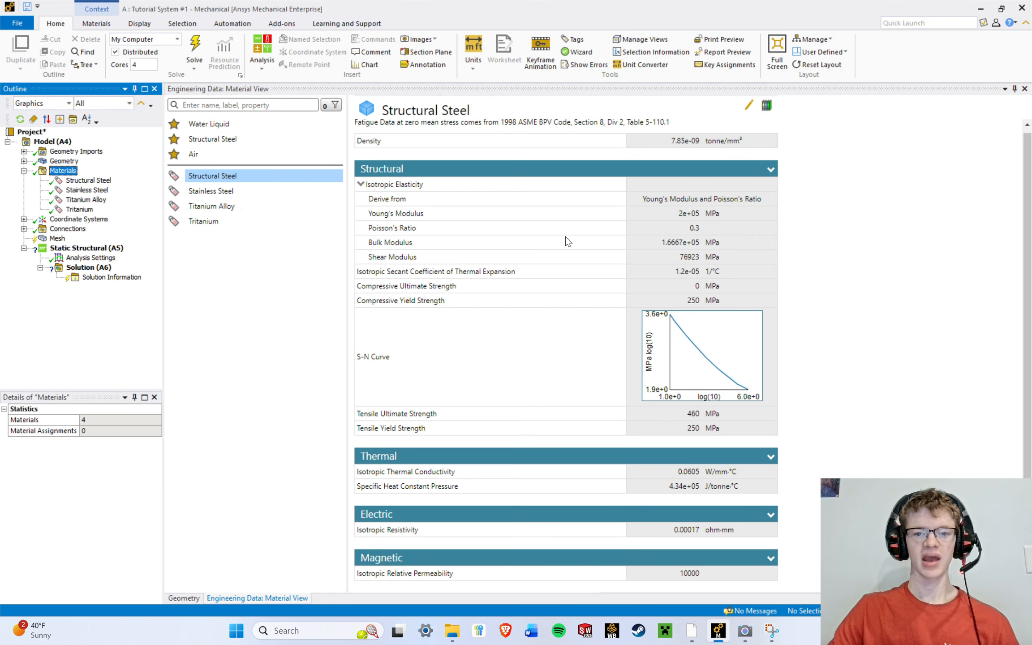
pyautogui.click(242, 191)
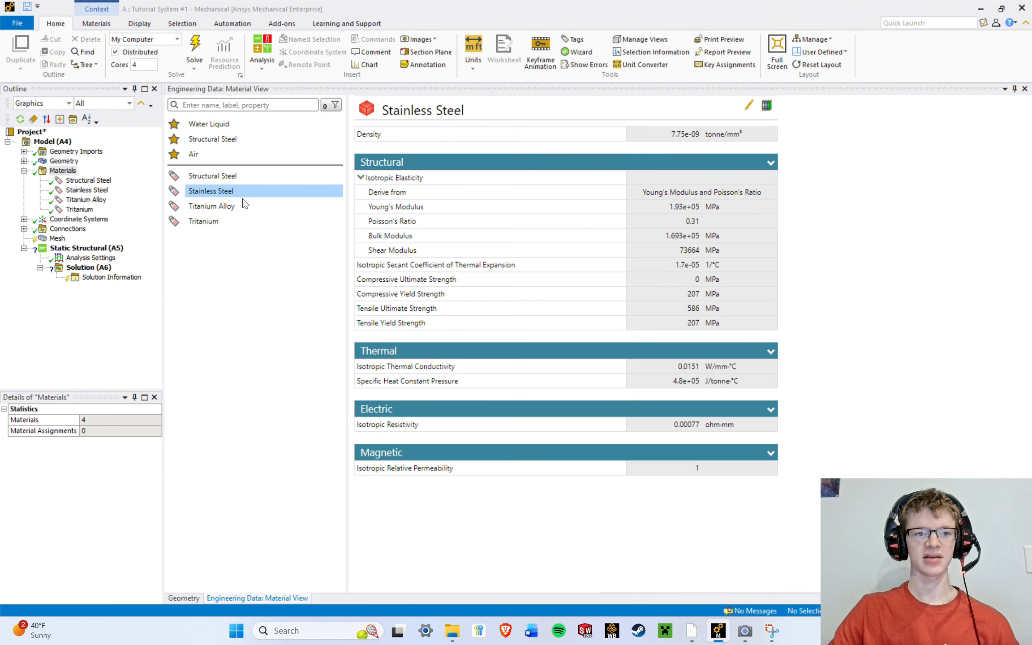
pyautogui.click(237, 206)
pyautogui.click(236, 221)
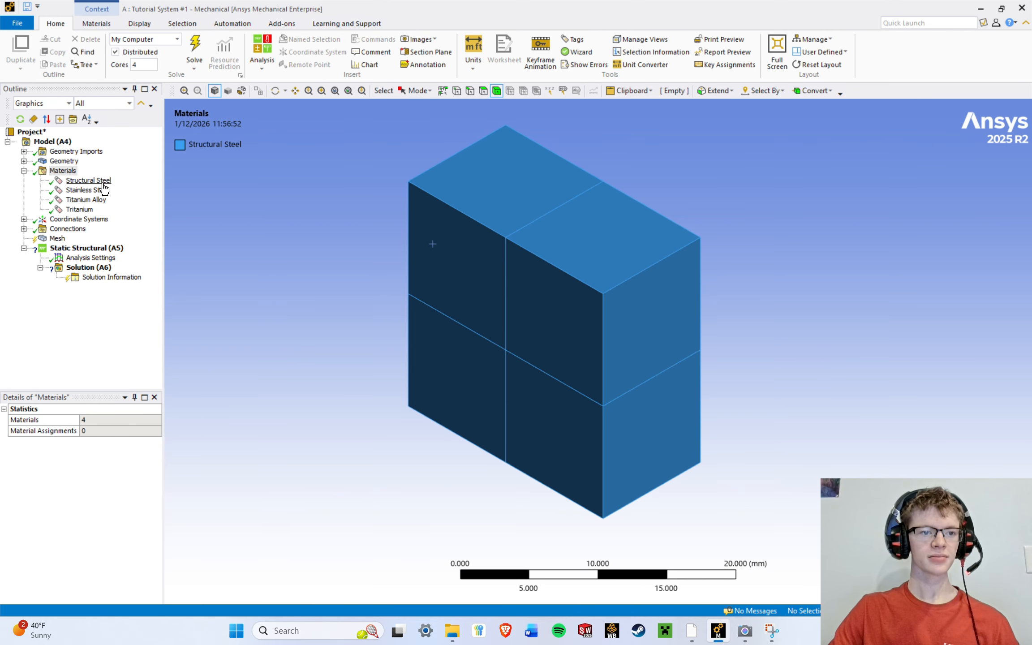
pyautogui.click(103, 184)
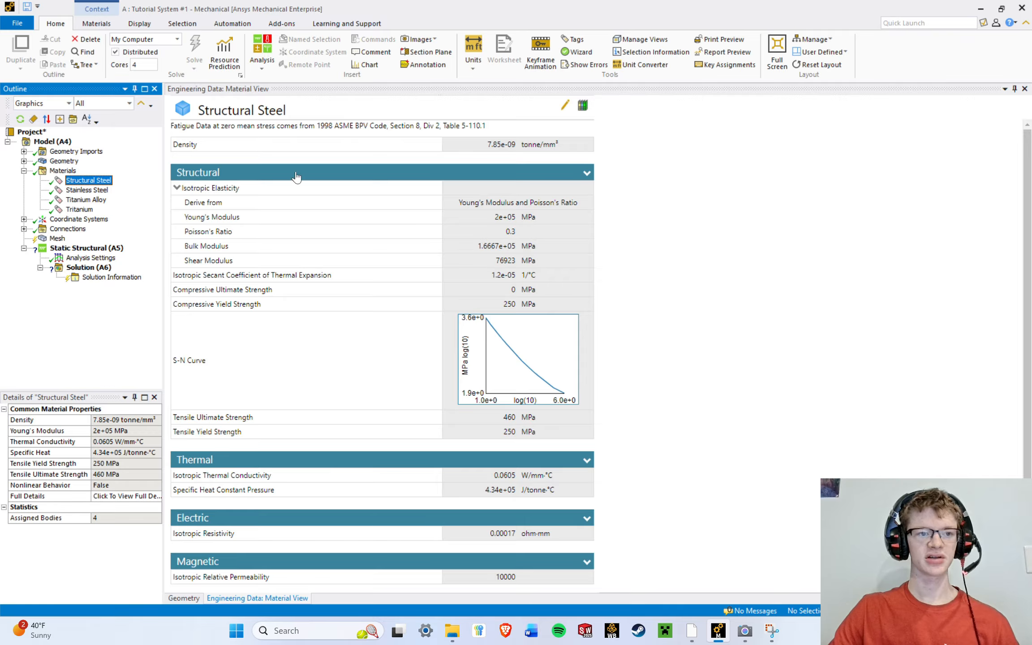
pyautogui.click(1024, 89)
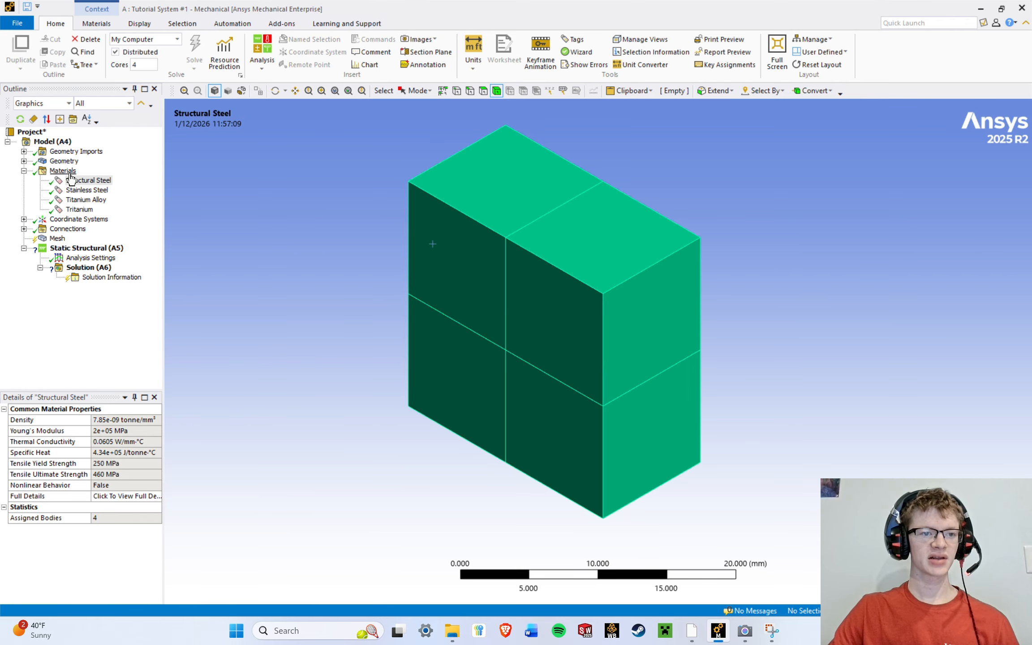
# Create a material assignment from Structural Steel and scope it to the upper front-left block of the model.
pyautogui.rightClick(90, 181)
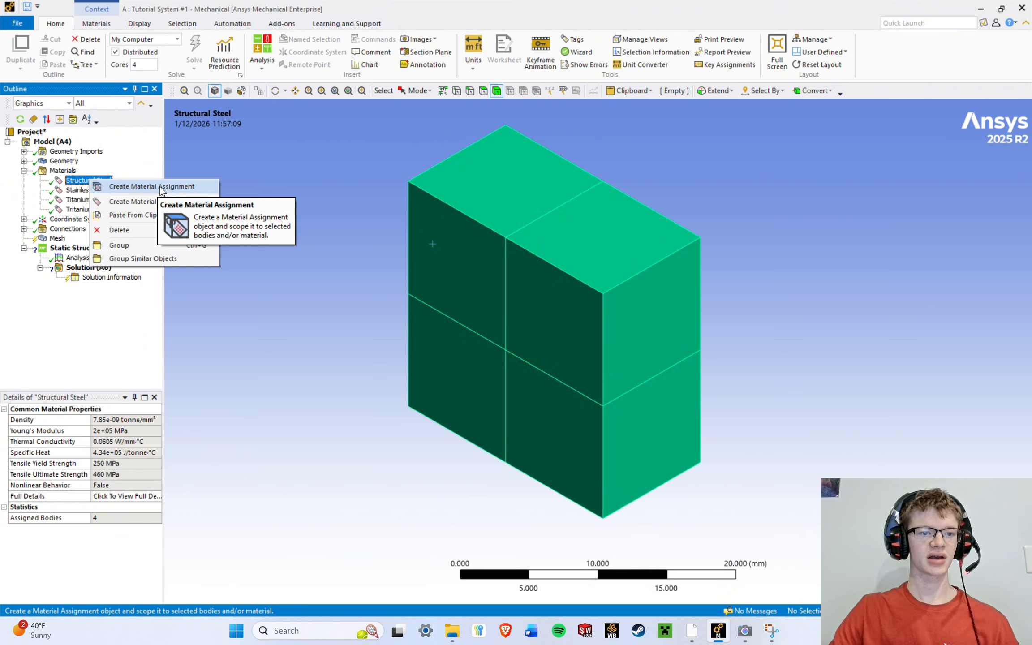
pyautogui.click(183, 186)
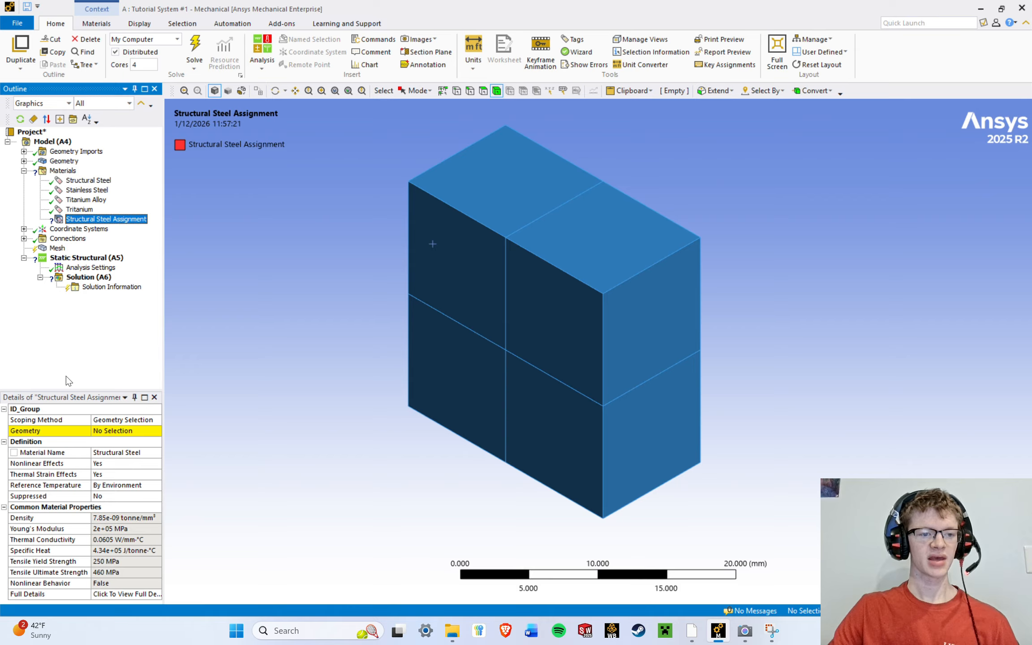
pyautogui.moveTo(64, 388); pyautogui.dragTo(71, 333)
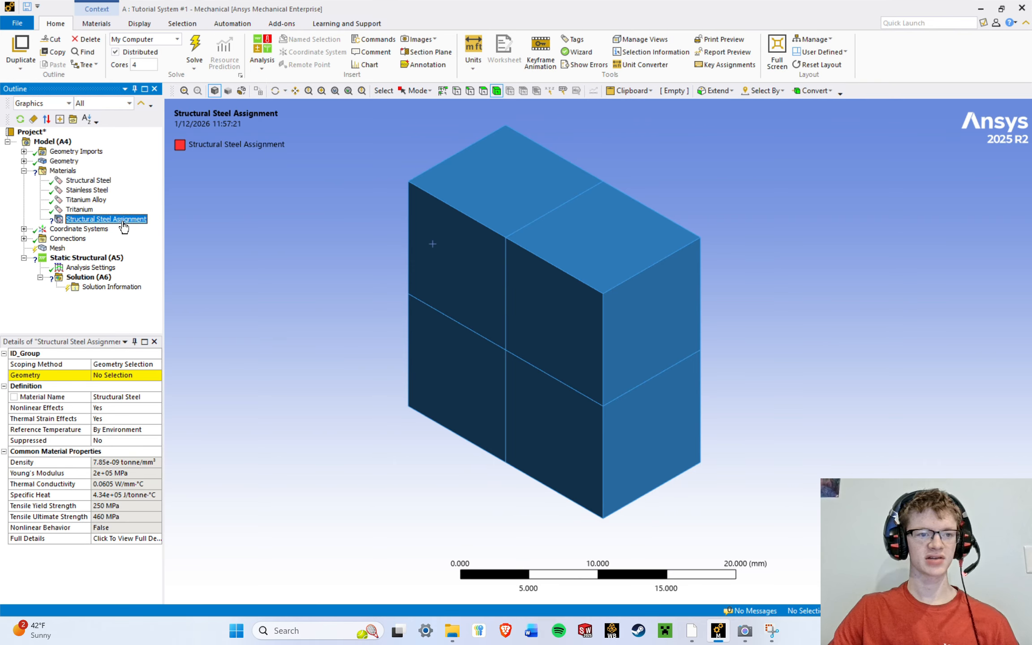
pyautogui.click(108, 376)
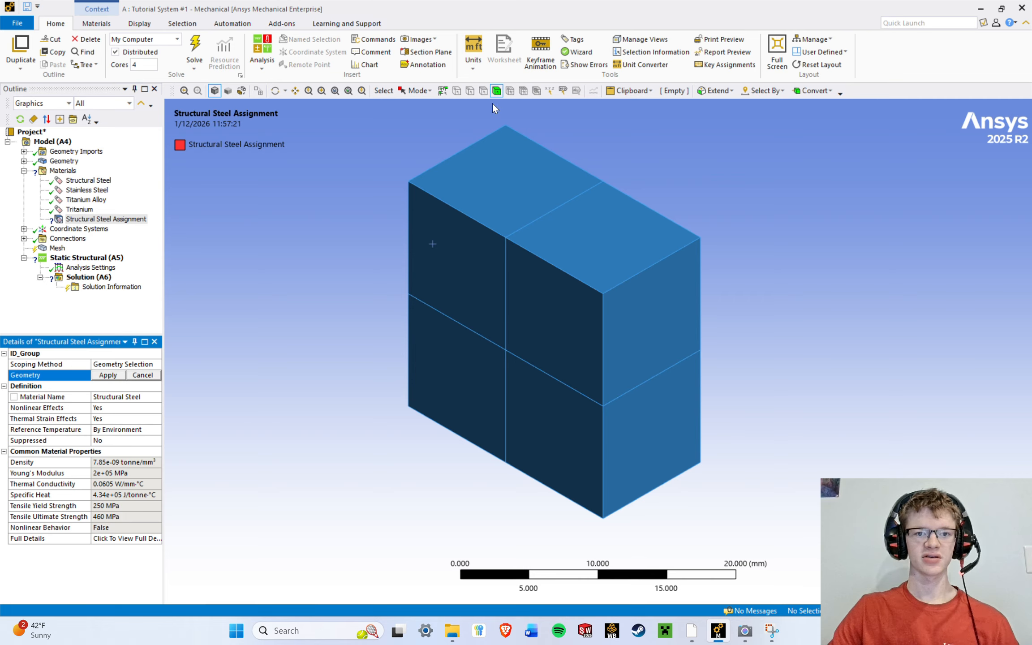
pyautogui.click(462, 254)
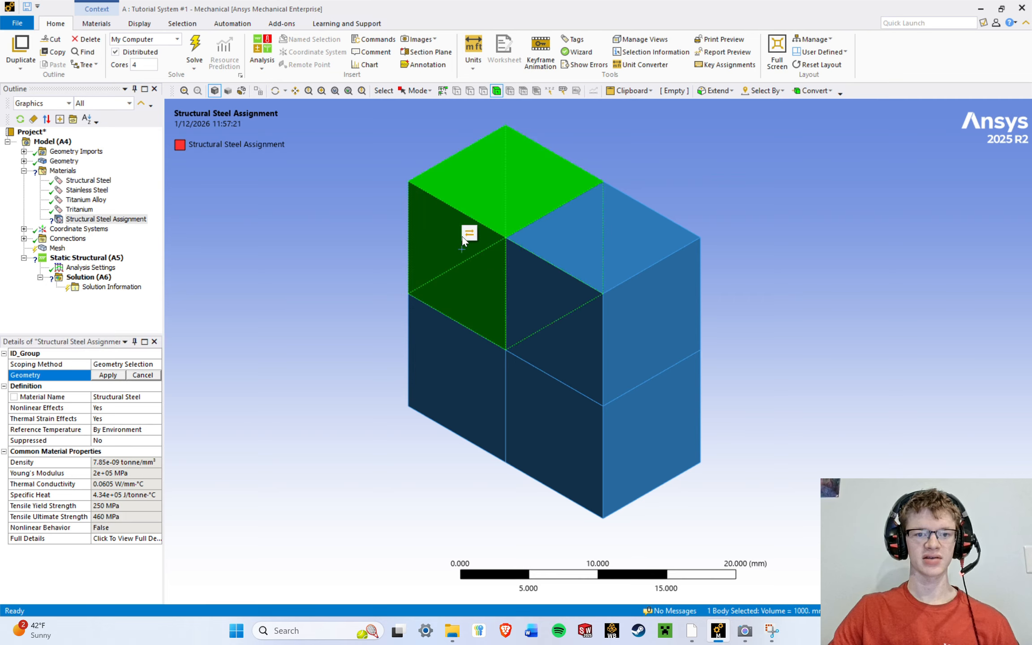
pyautogui.click(106, 375)
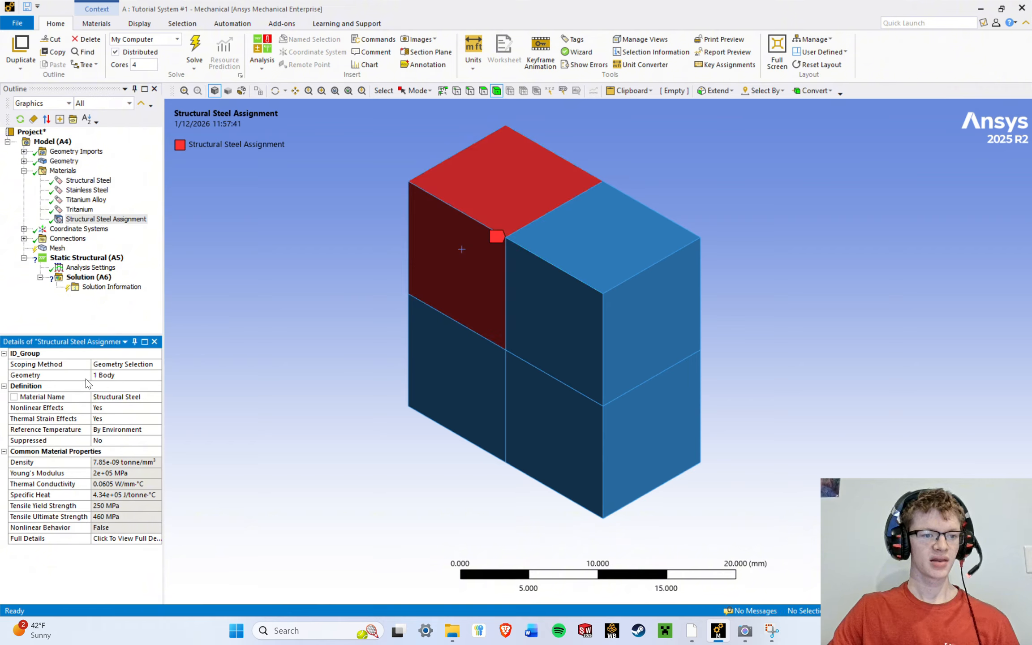
pyautogui.click(148, 399)
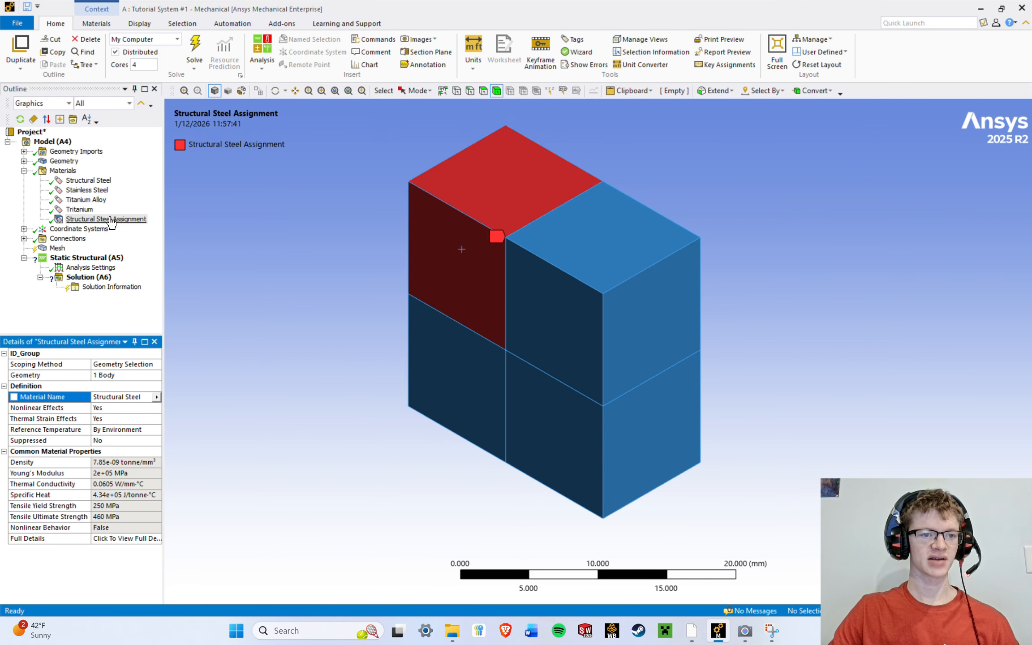
# Review the Structural Steel material and its available creation options, and return to the existing Structural Steel assignment.
pyautogui.click(88, 181)
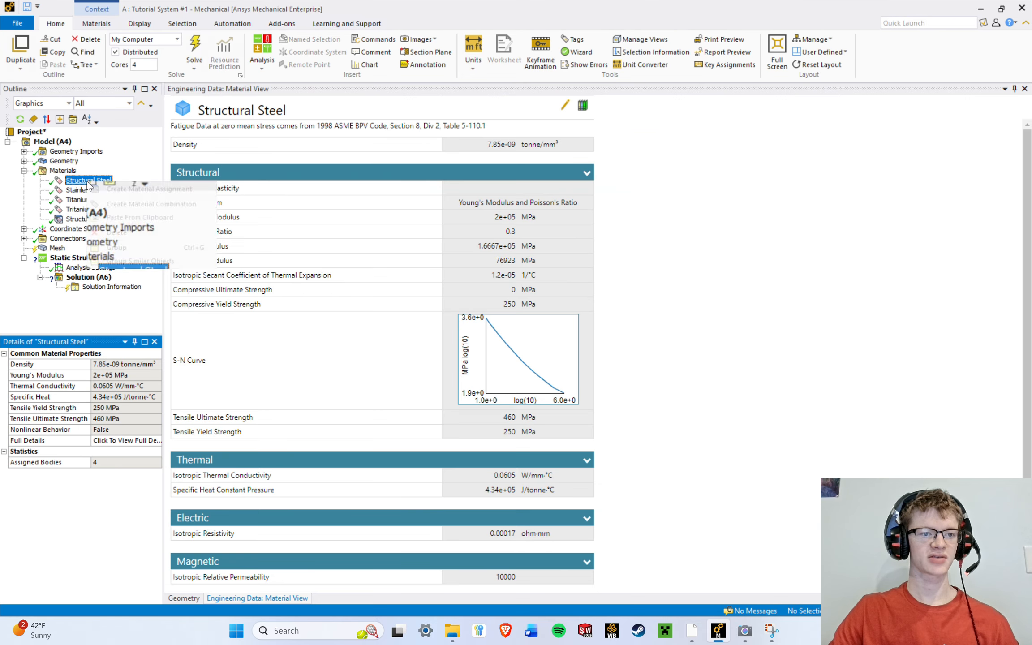
pyautogui.rightClick(86, 181)
pyautogui.click(42, 316)
pyautogui.click(79, 219)
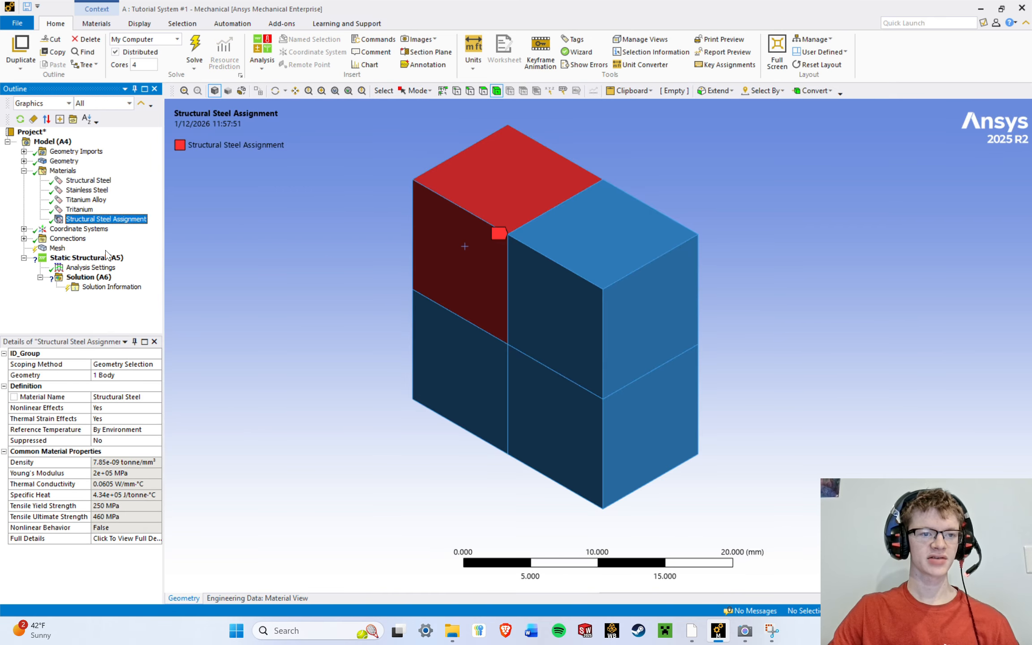
pyautogui.click(340, 270)
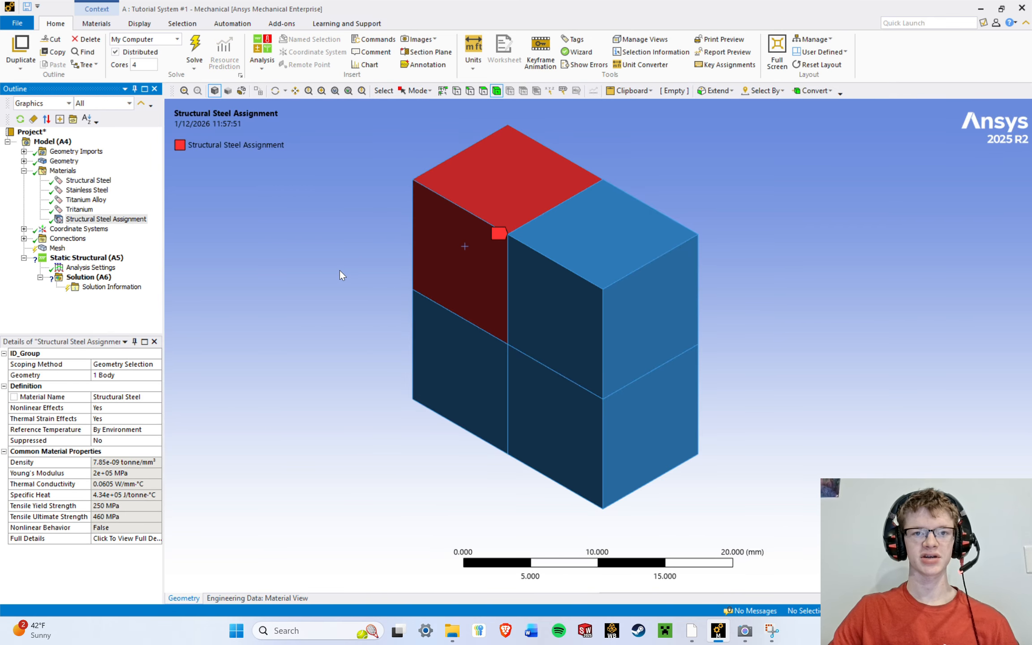
# Create a material assignment from Stainless Steel and open its geometry scoping for body selection.
pyautogui.click(88, 192)
pyautogui.rightClick(89, 196)
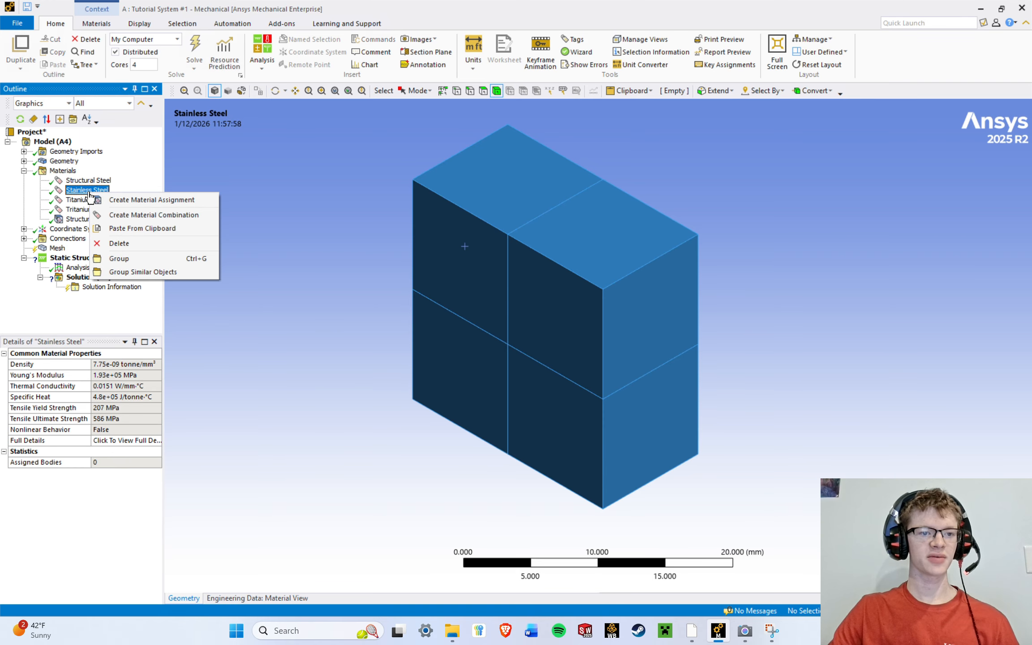
pyautogui.click(109, 201)
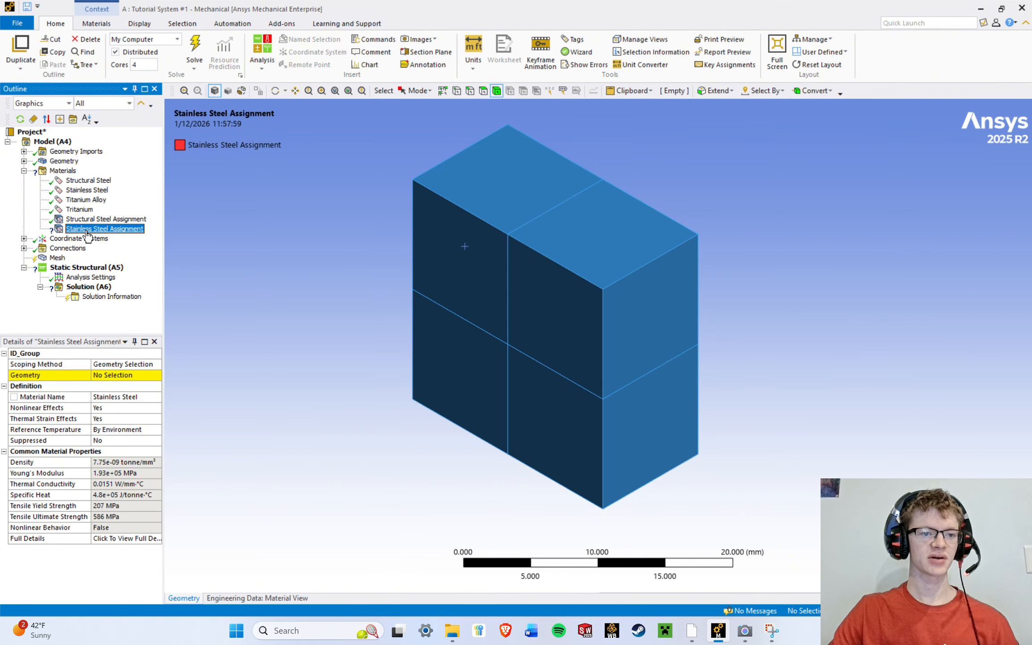
pyautogui.click(108, 374)
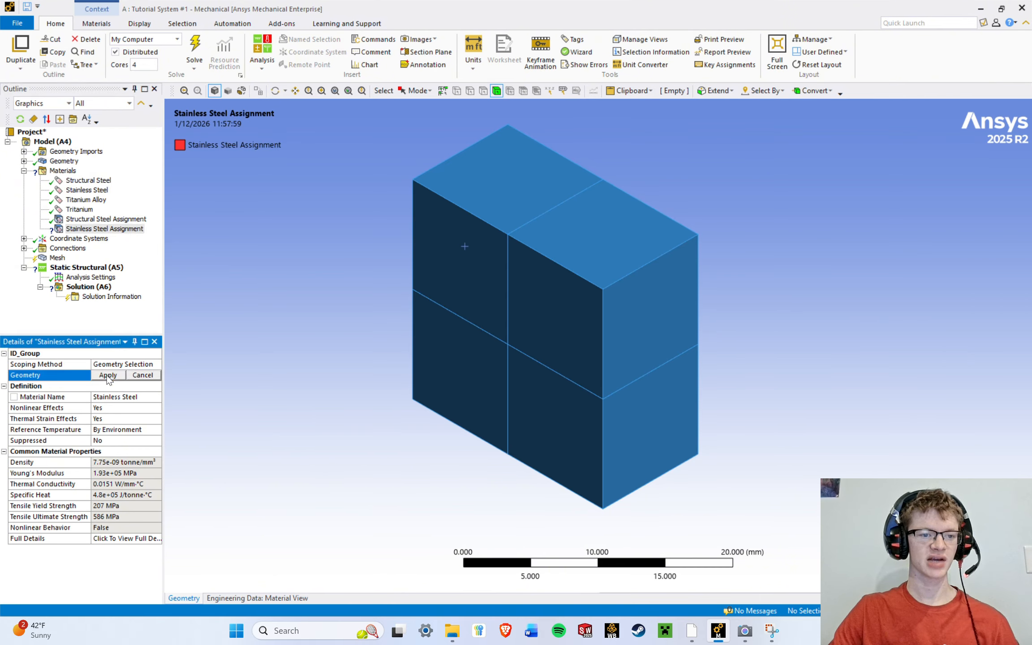
# Scope the Stainless Steel Assignment to the upper-right body of the block.
pyautogui.click(577, 304)
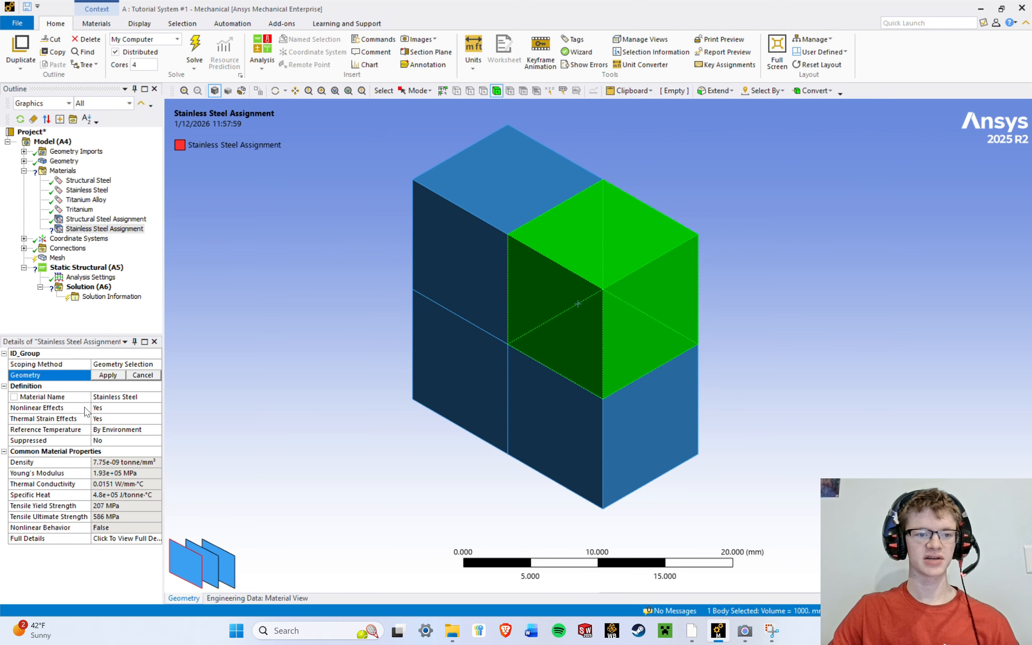
pyautogui.click(109, 375)
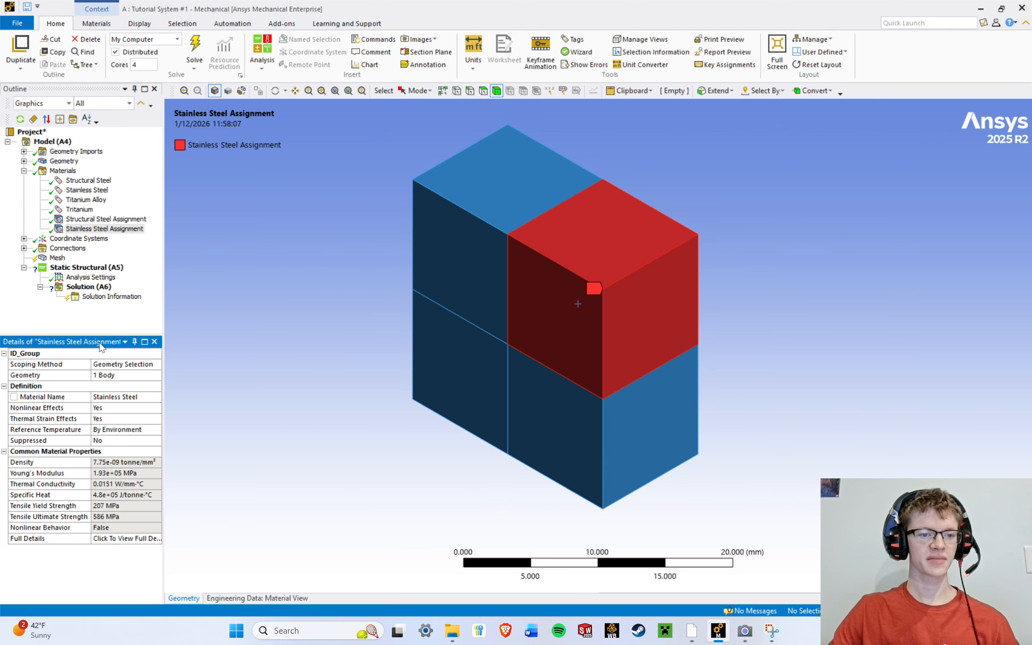
# Switch the stainless steel assignment's material to Titanium Alloy and back to Stainless Steel.
pyautogui.click(51, 397)
pyautogui.click(157, 397)
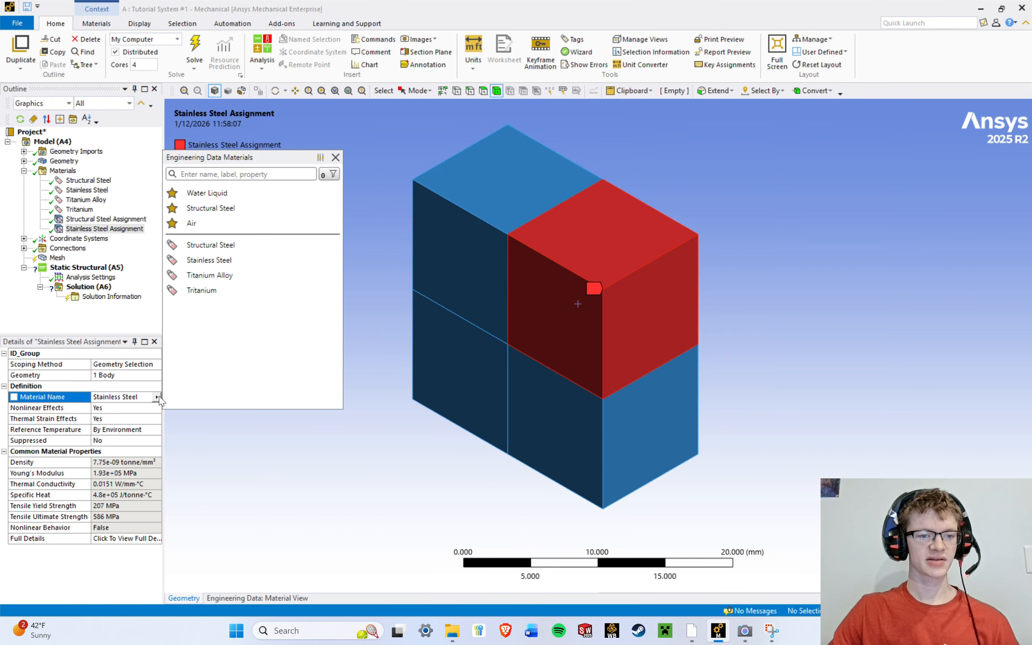
pyautogui.click(211, 275)
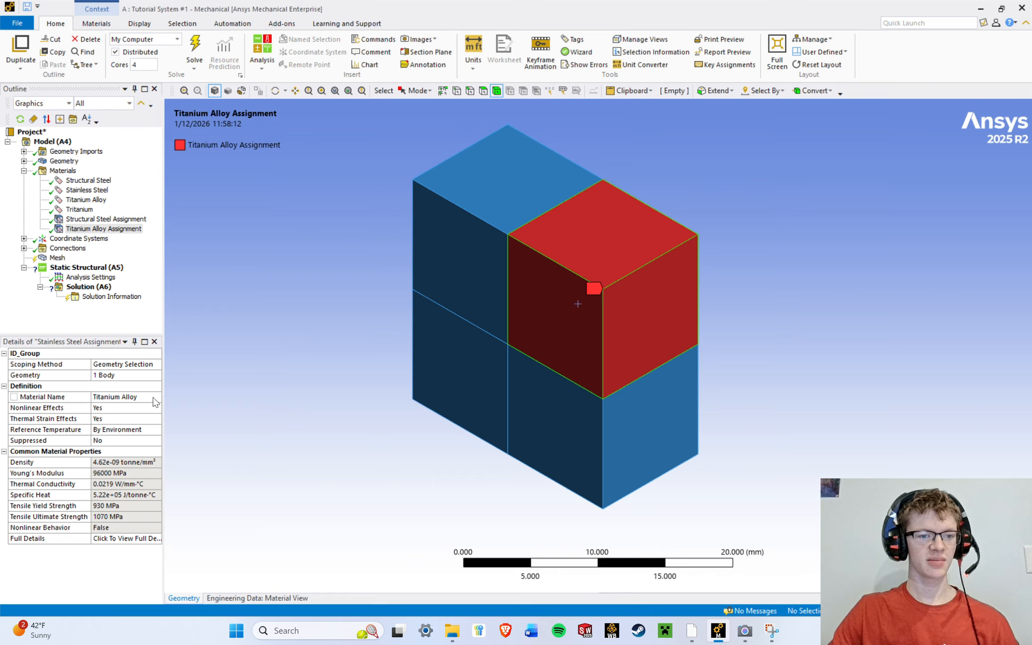
pyautogui.click(99, 394)
pyautogui.click(86, 230)
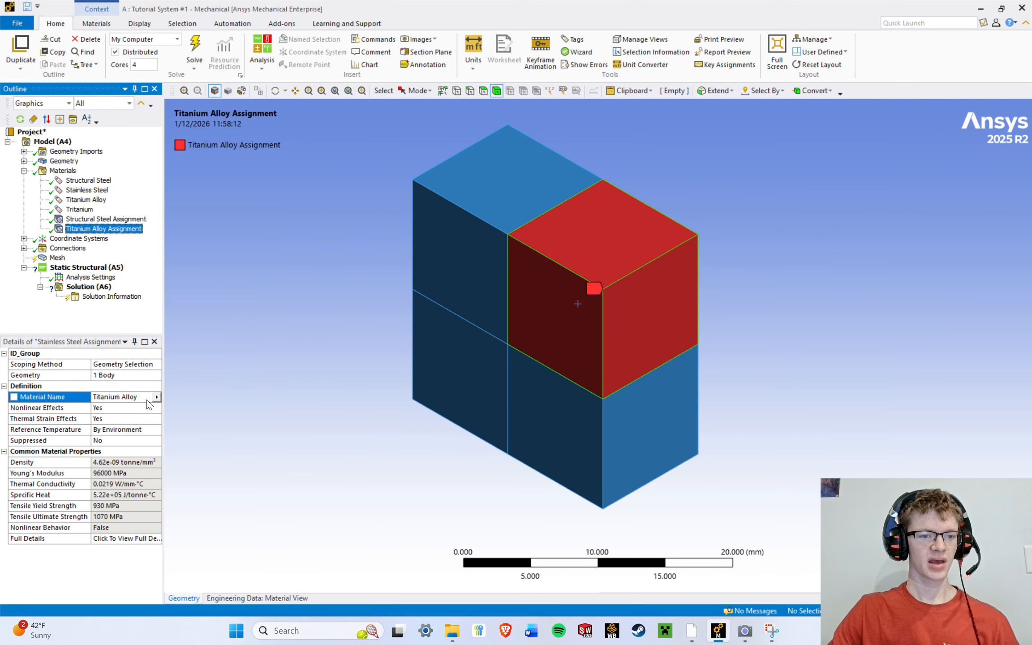
pyautogui.click(158, 395)
pyautogui.click(226, 260)
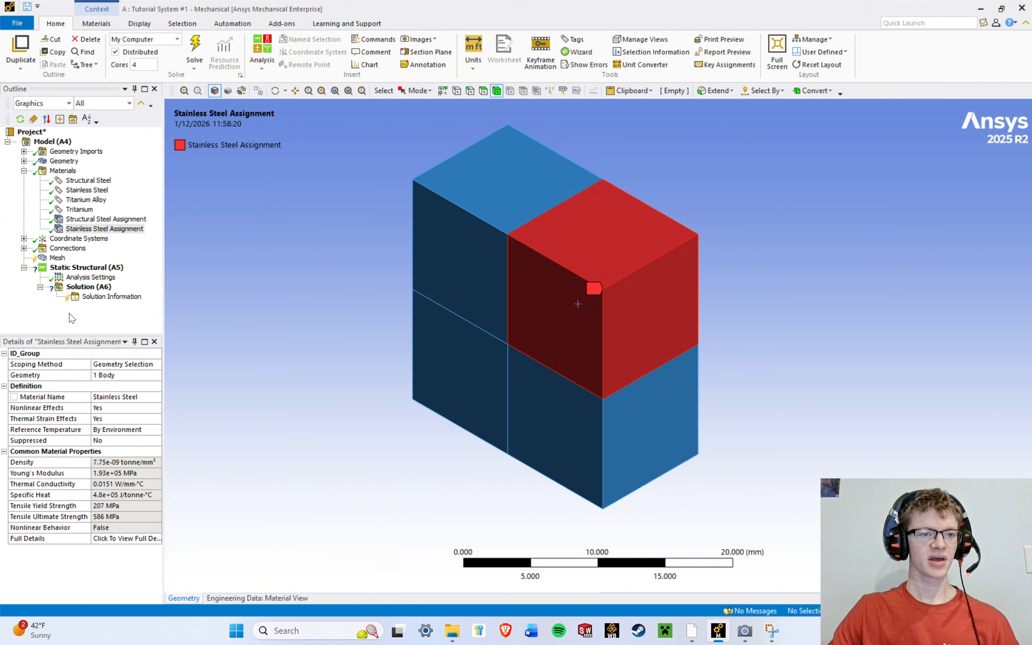
# Insert a new material assignment under Materials and scope it to the lower-left body of the block.
pyautogui.click(63, 171)
pyautogui.rightClick(64, 172)
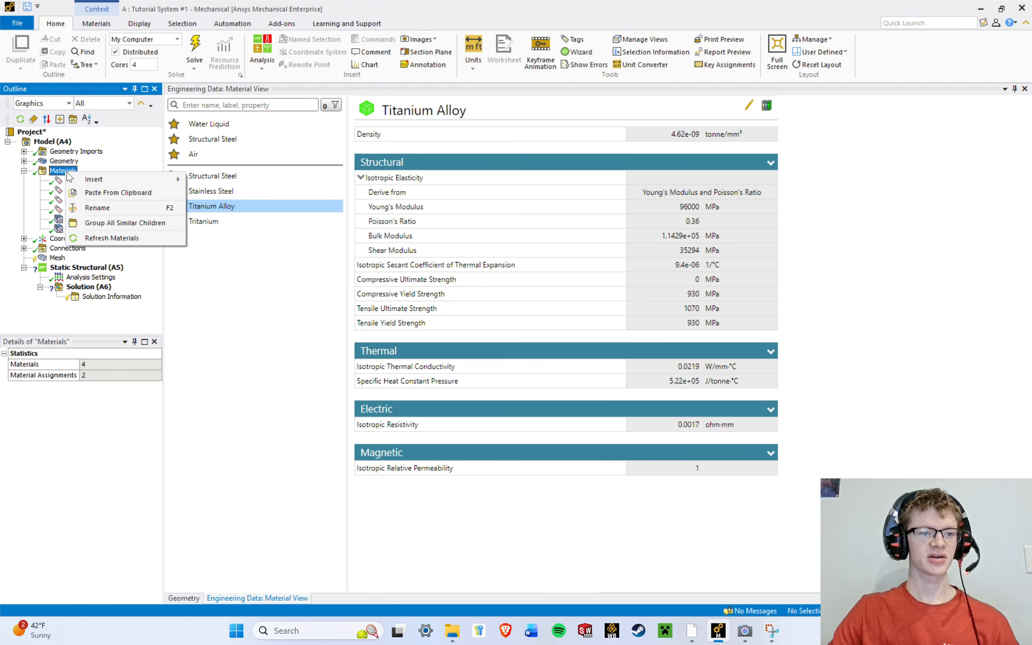
pyautogui.moveTo(95, 179)
pyautogui.click(215, 176)
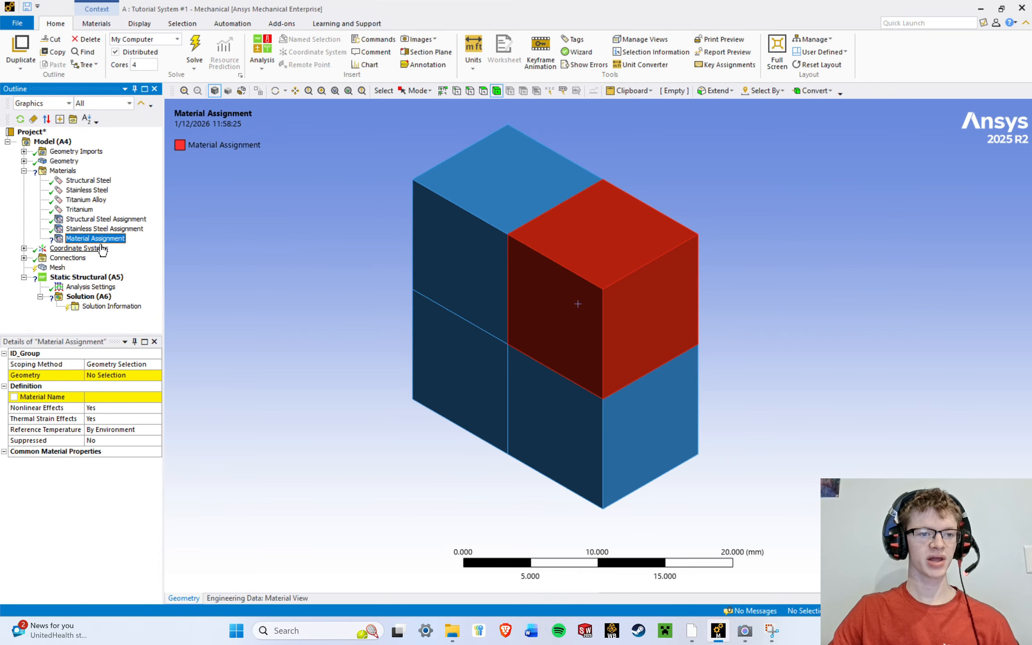
pyautogui.click(53, 375)
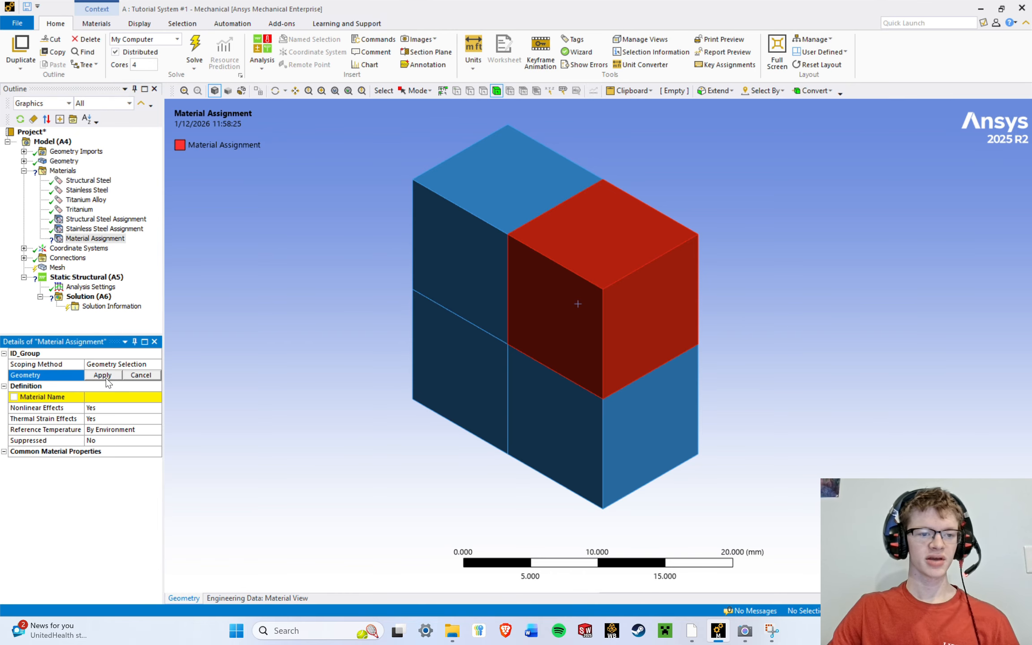
pyautogui.click(428, 357)
pyautogui.click(101, 375)
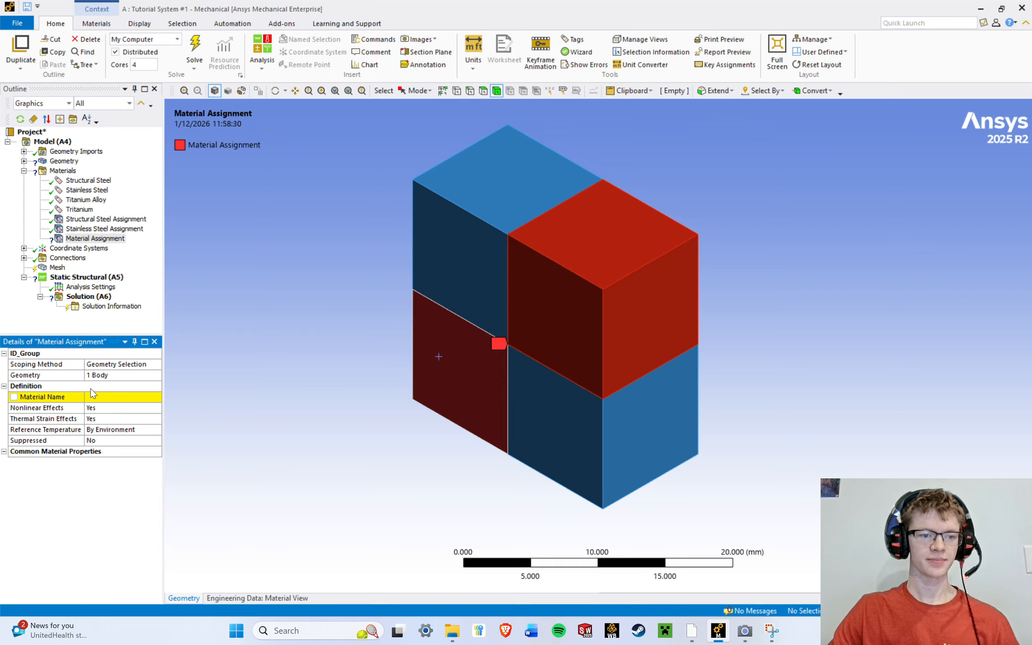
# Set the new assignment's material to Titanium Alloy.
pyautogui.click(113, 397)
pyautogui.click(158, 397)
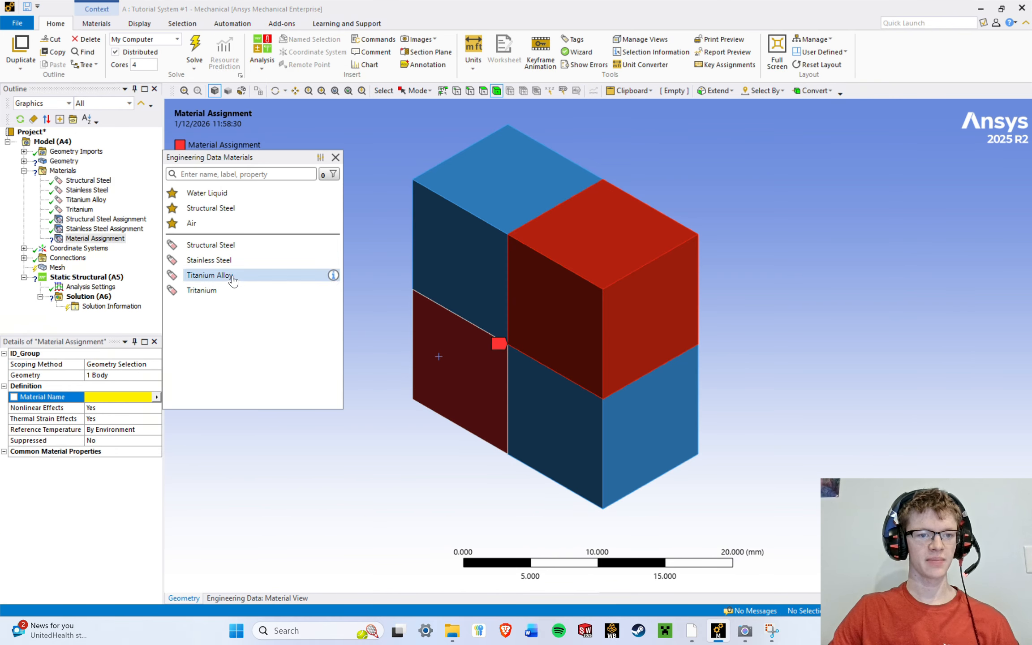
pyautogui.click(211, 275)
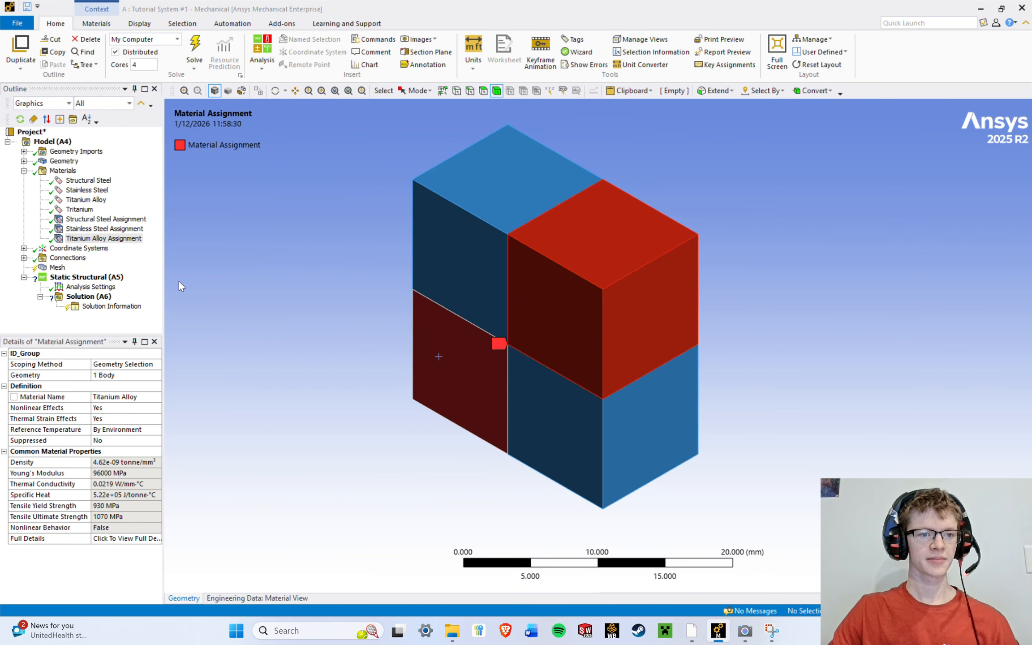
# Create a material assignment from Tritanium and scope it to the lower-right body of the block.
pyautogui.rightClick(86, 210)
pyautogui.click(130, 218)
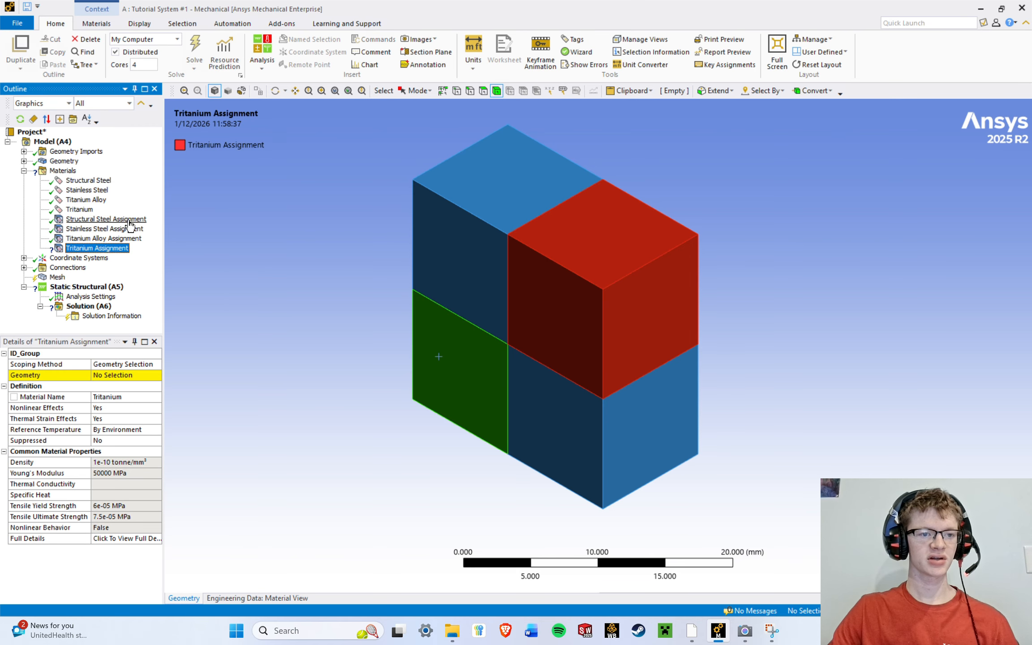
pyautogui.click(568, 449)
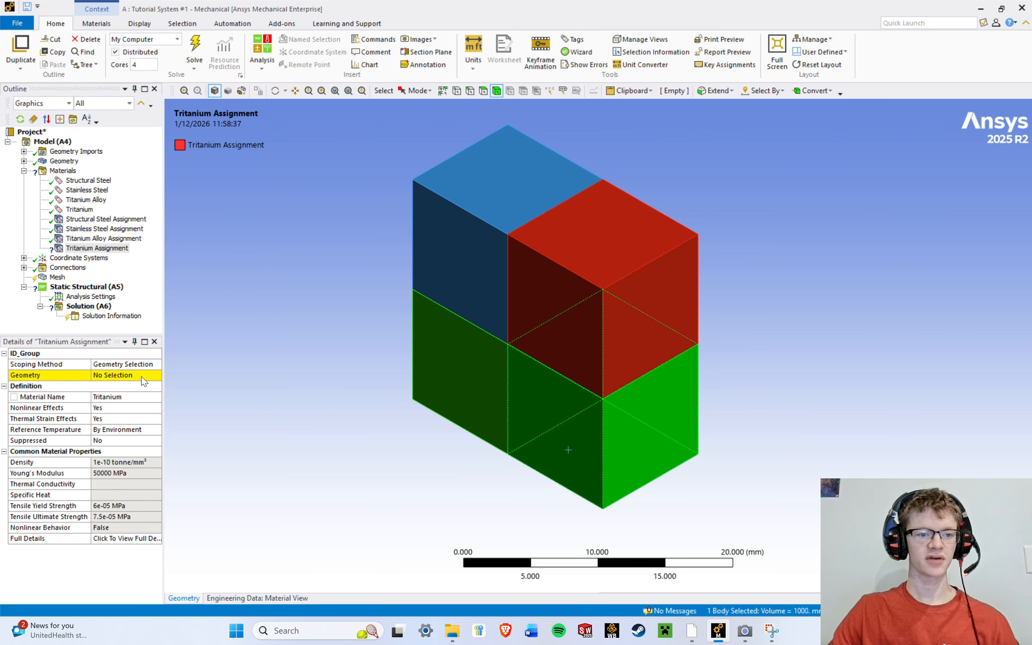
pyautogui.click(114, 375)
pyautogui.click(114, 374)
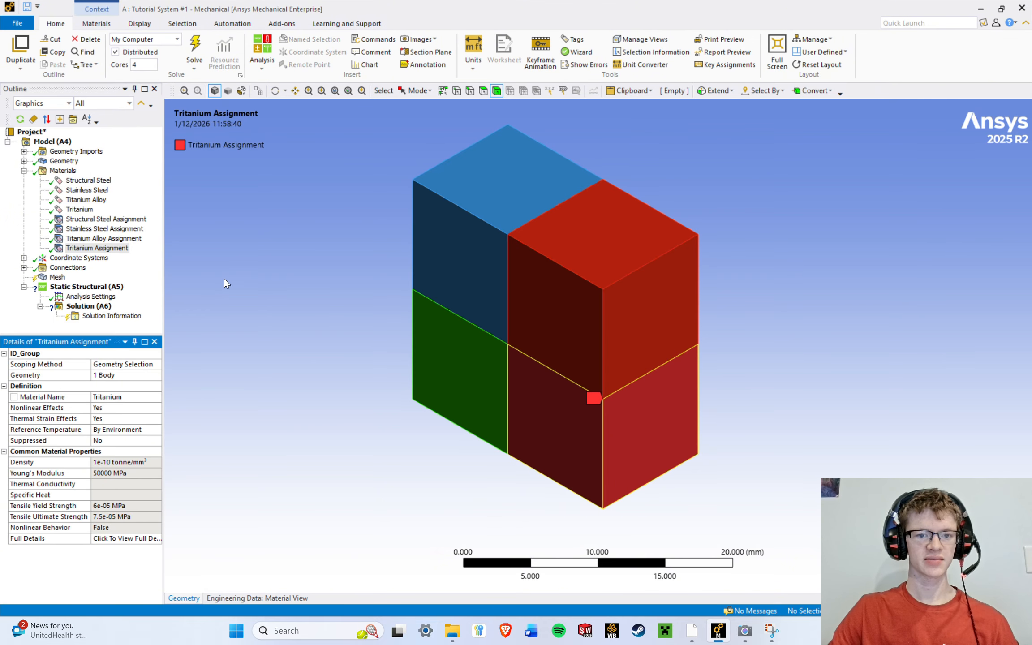
# Review the structural steel, stainless steel, titanium alloy and tritanium assignments to check which body each one covers.
pyautogui.click(95, 219)
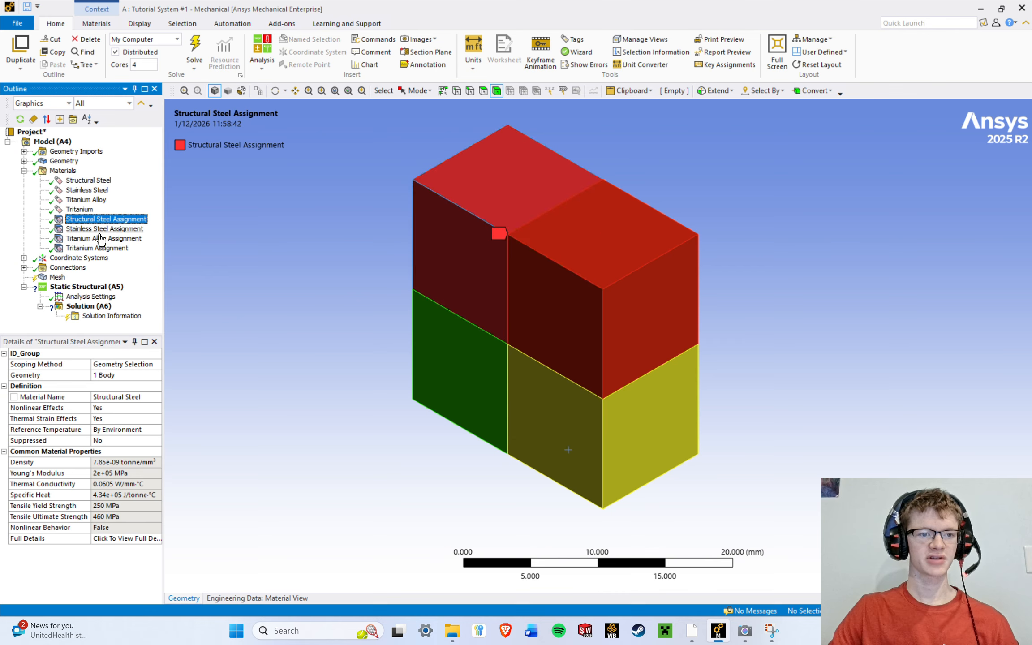
pyautogui.click(104, 229)
pyautogui.click(111, 240)
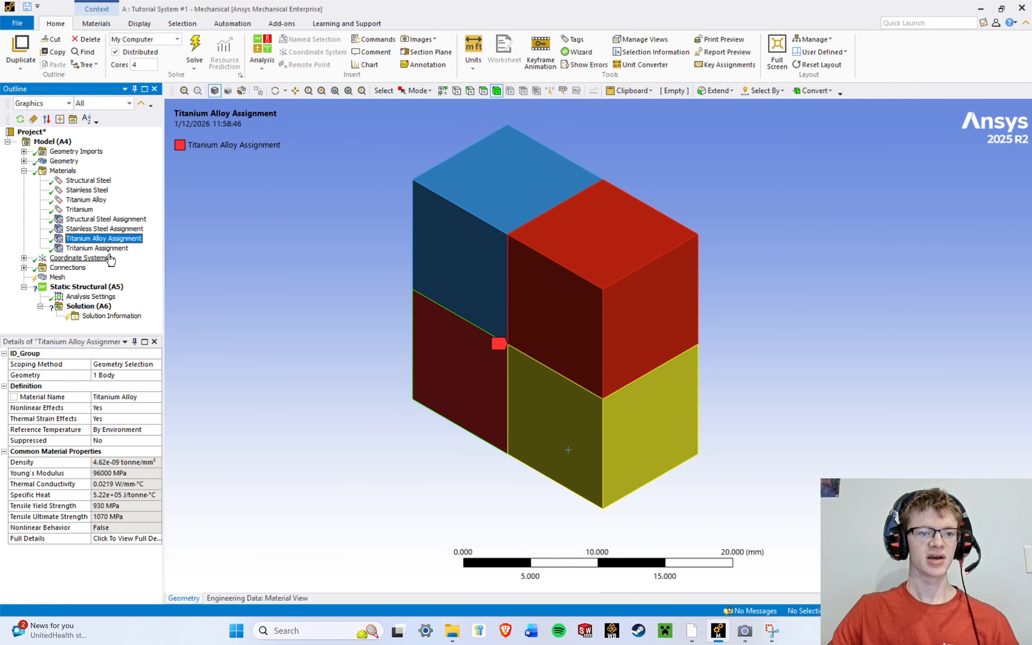
pyautogui.click(118, 250)
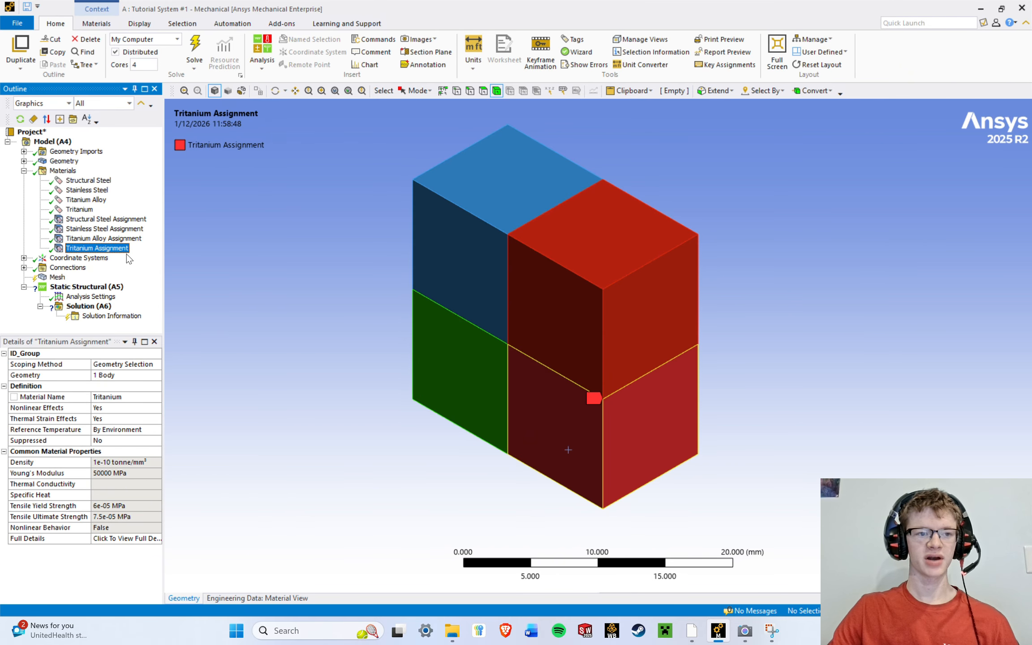
pyautogui.click(110, 219)
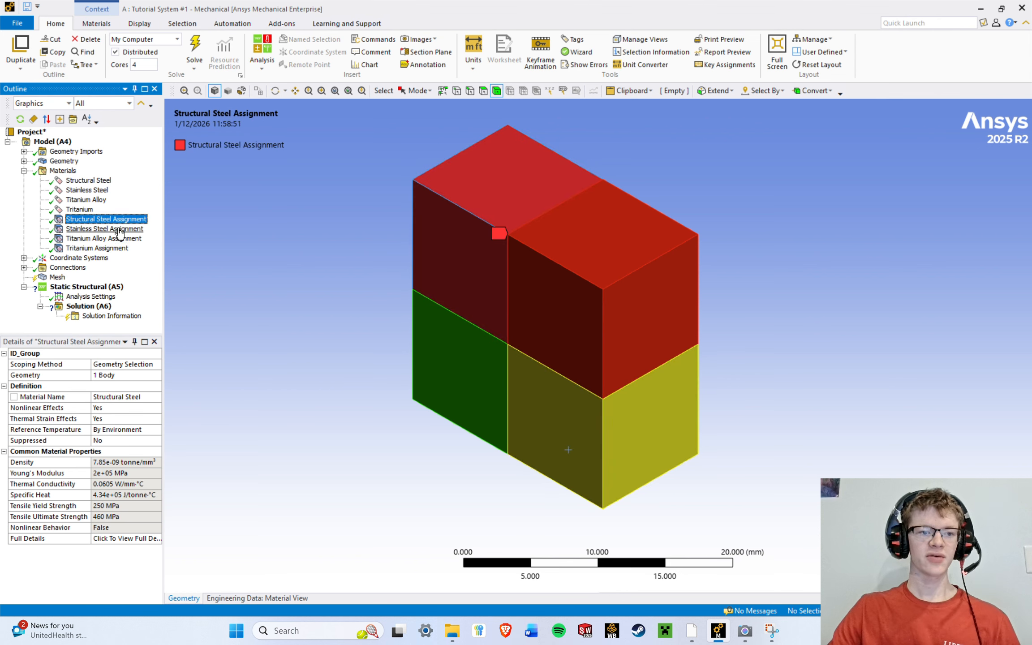
pyautogui.click(119, 229)
pyautogui.click(120, 248)
pyautogui.click(119, 238)
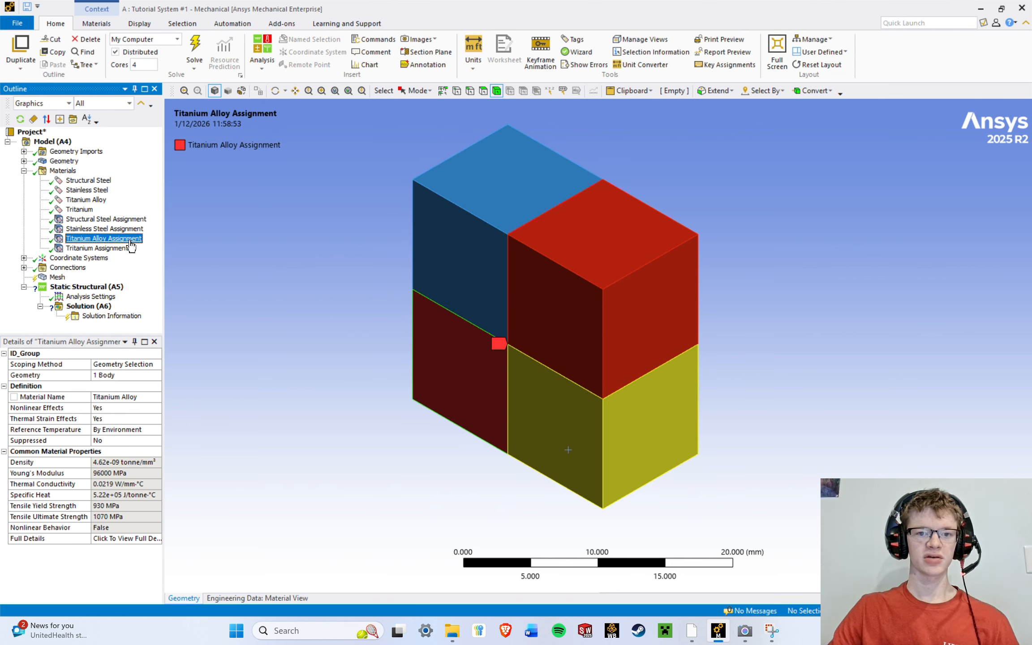
pyautogui.click(120, 249)
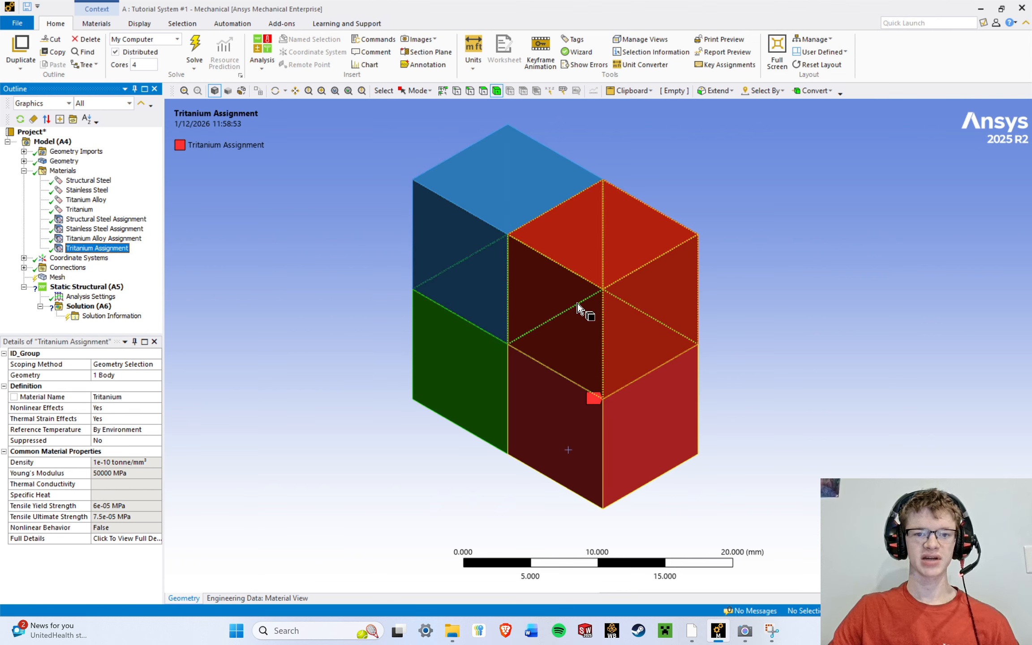
pyautogui.click(129, 229)
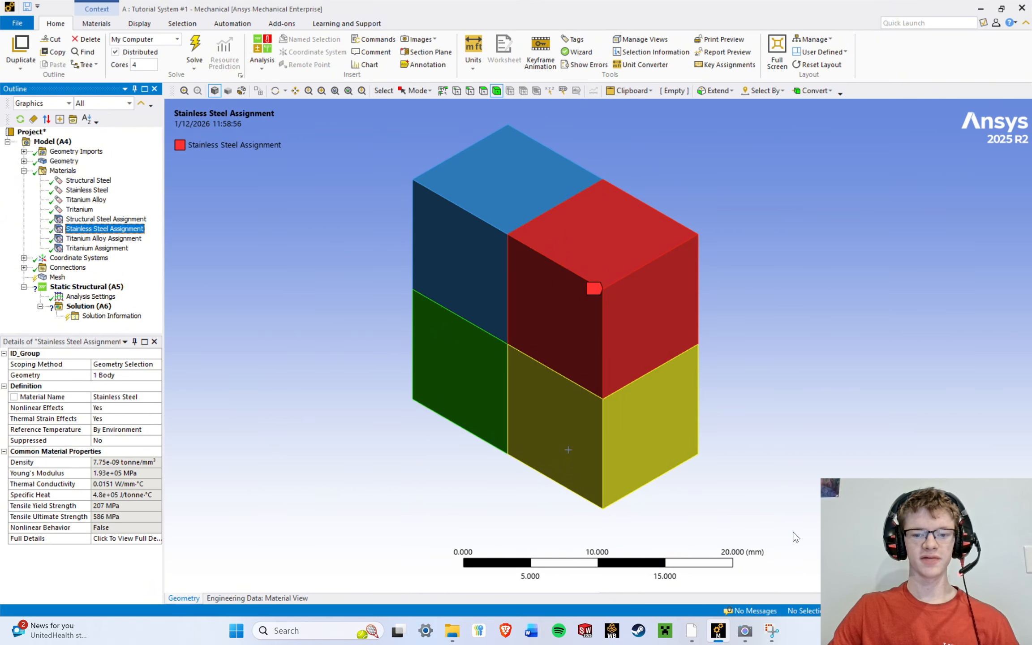
# Compare the material colors in Workbench's Engineering Data with the body colors of the steel assignments in Mechanical.
pyautogui.click(695, 629)
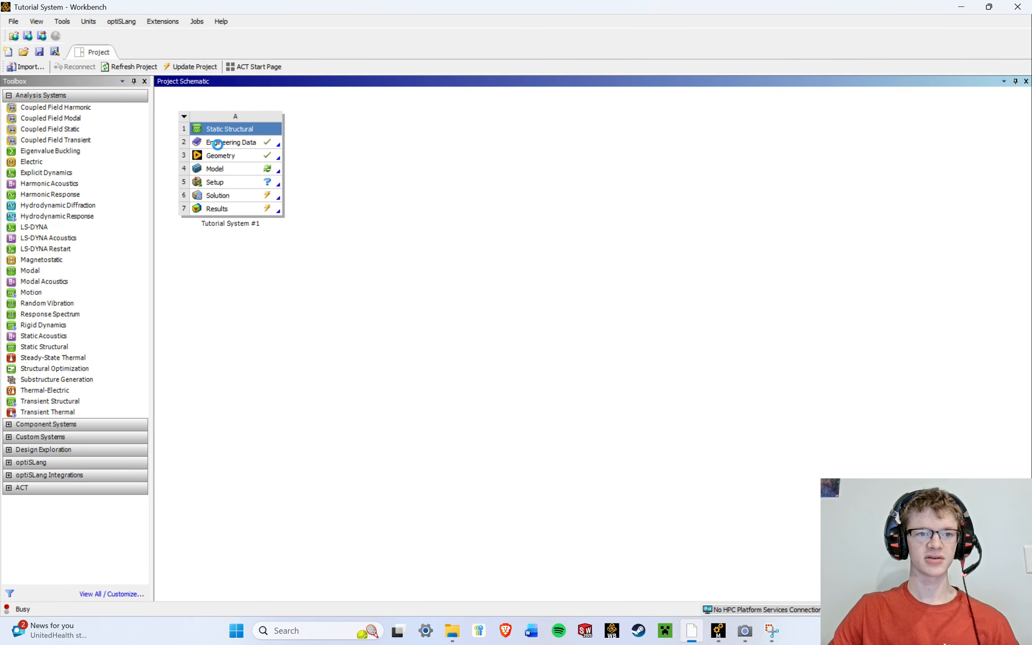
pyautogui.doubleClick(218, 143)
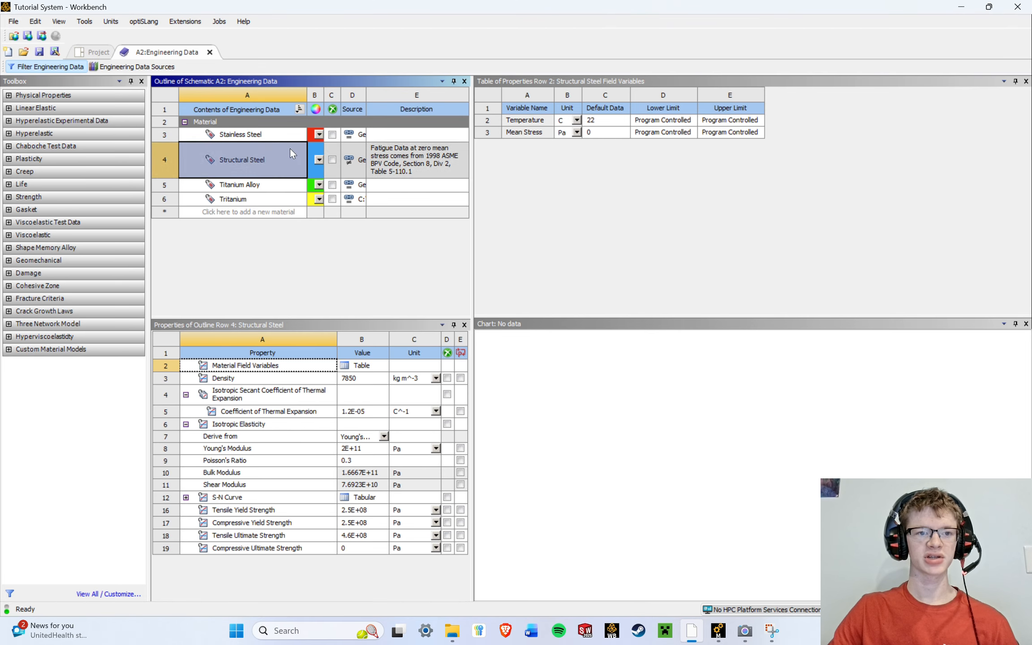
pyautogui.click(962, 7)
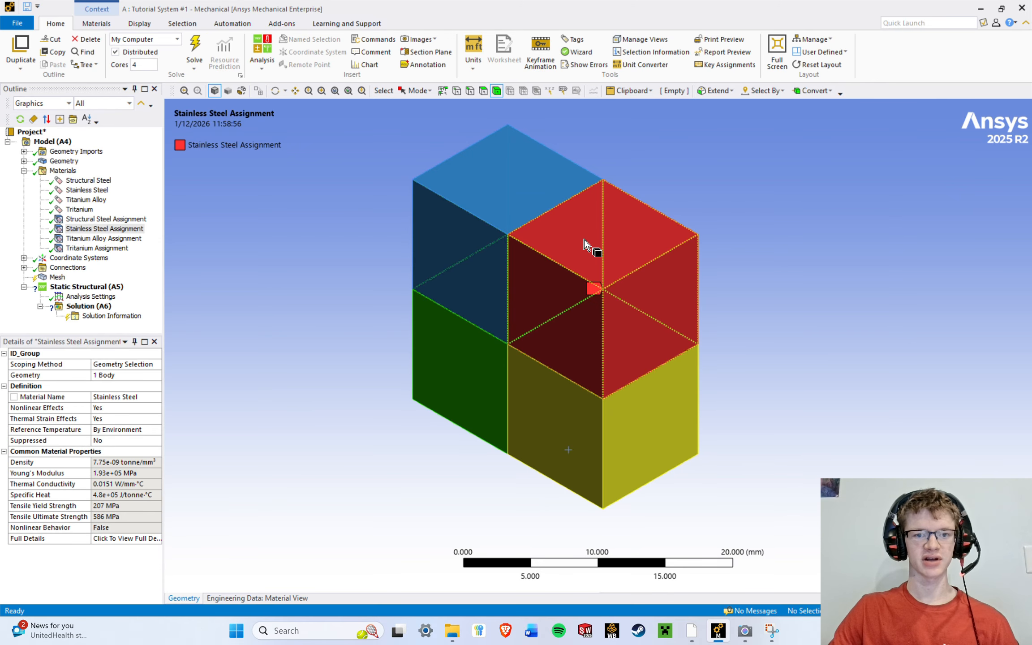
pyautogui.click(692, 630)
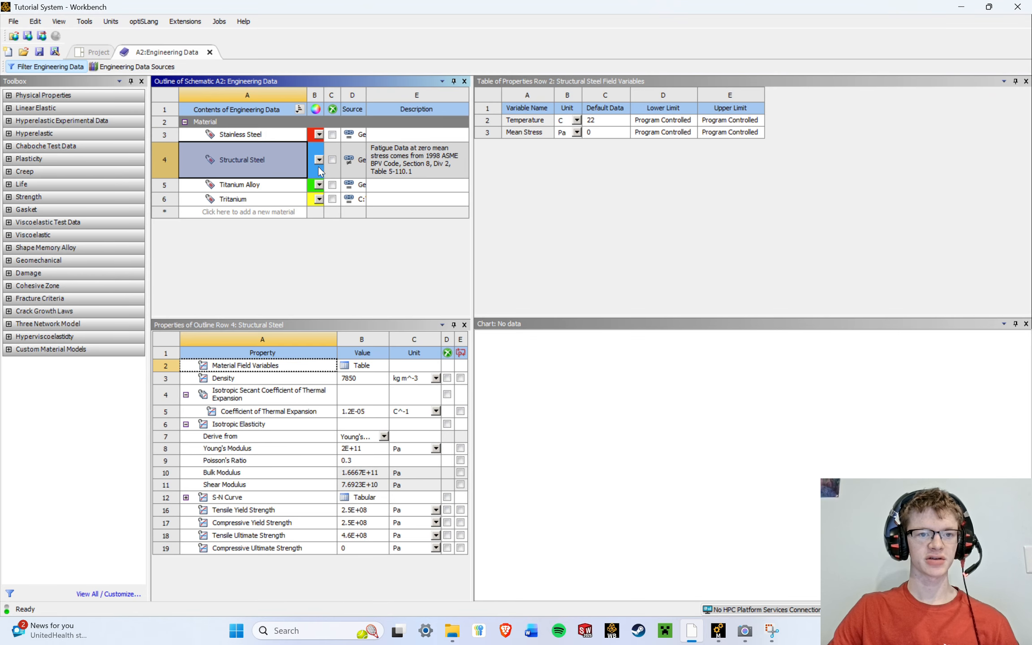
pyautogui.click(961, 7)
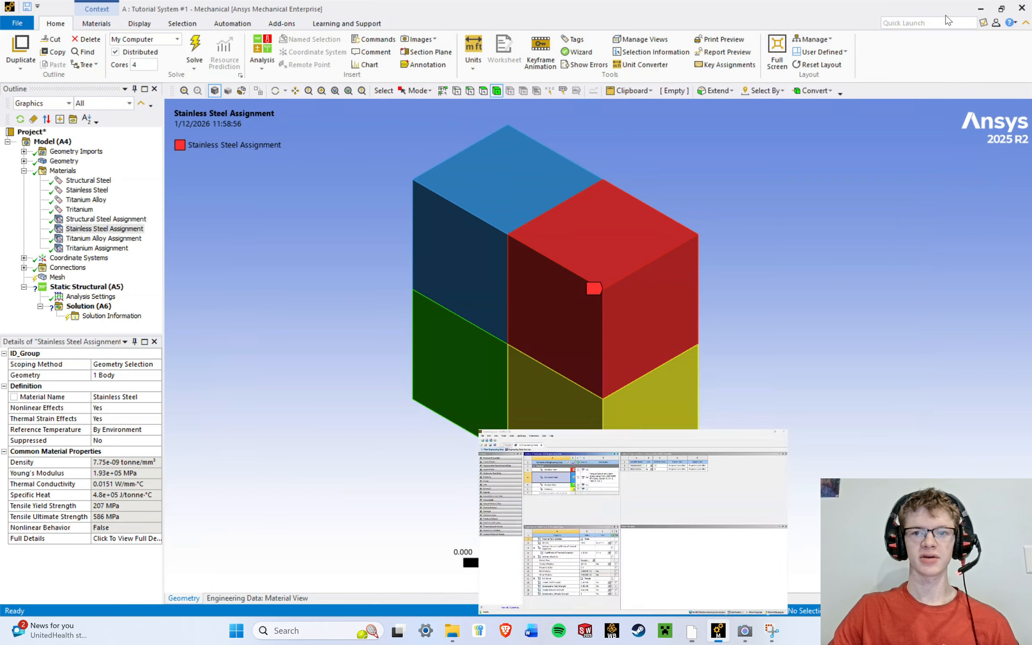
pyautogui.click(106, 219)
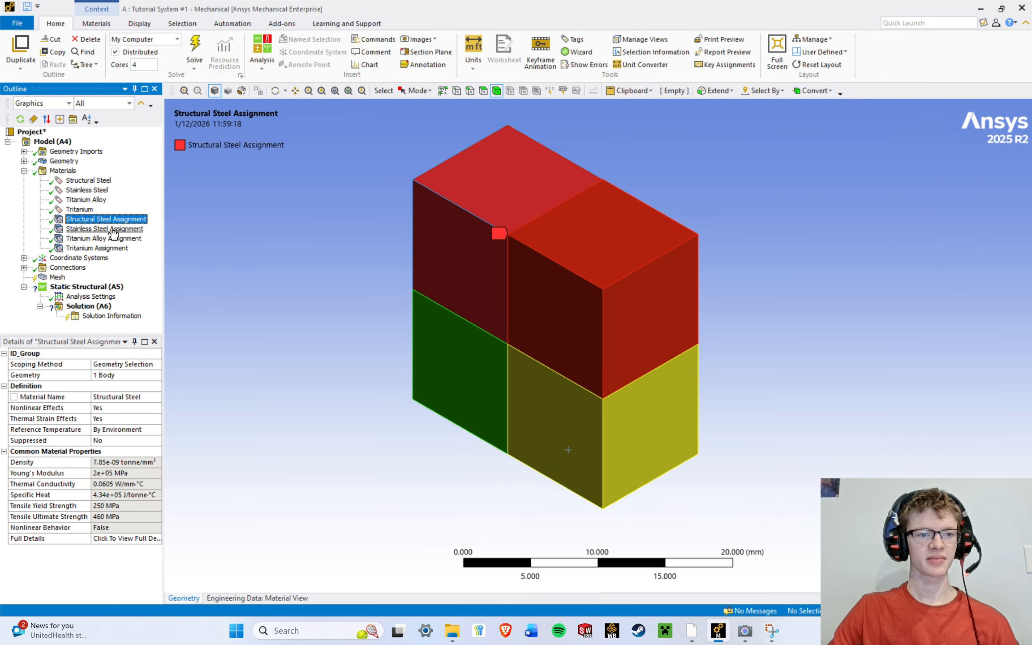
pyautogui.press('Down')
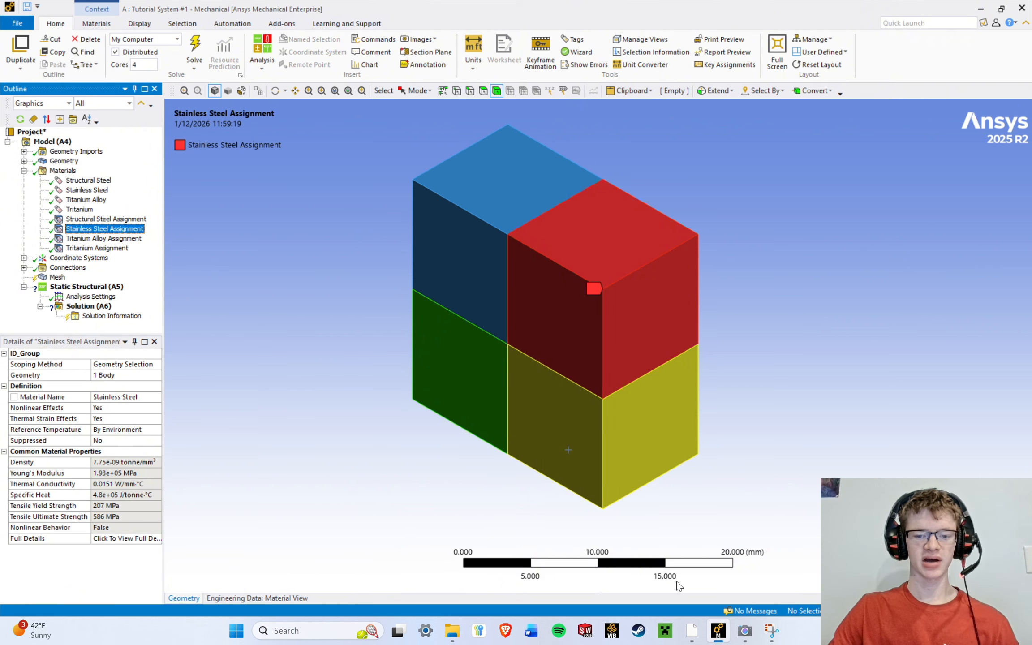
pyautogui.click(691, 630)
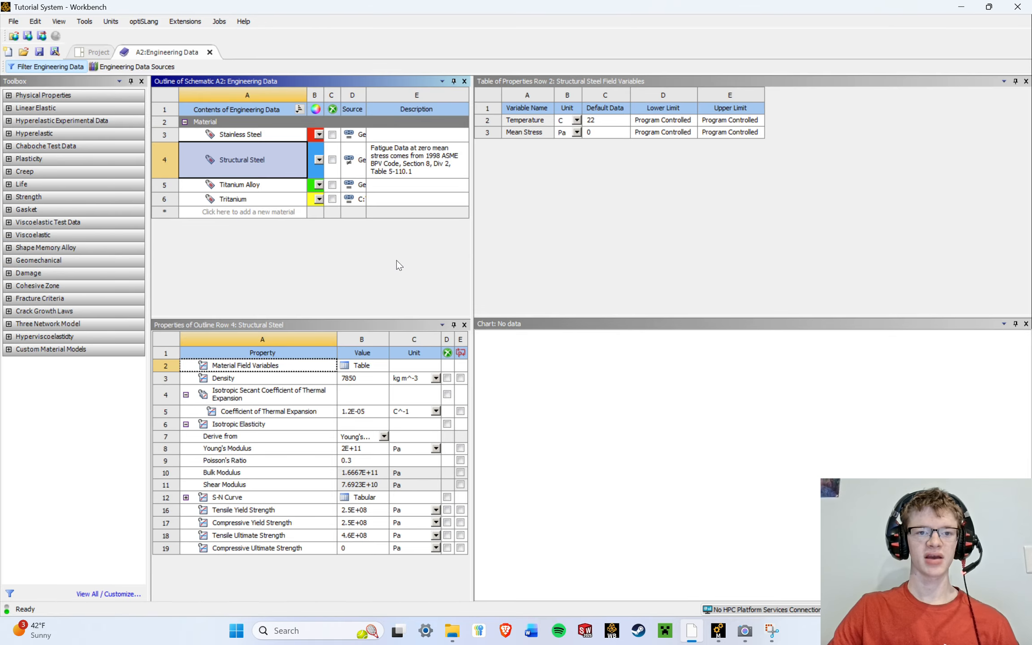
pyautogui.click(961, 7)
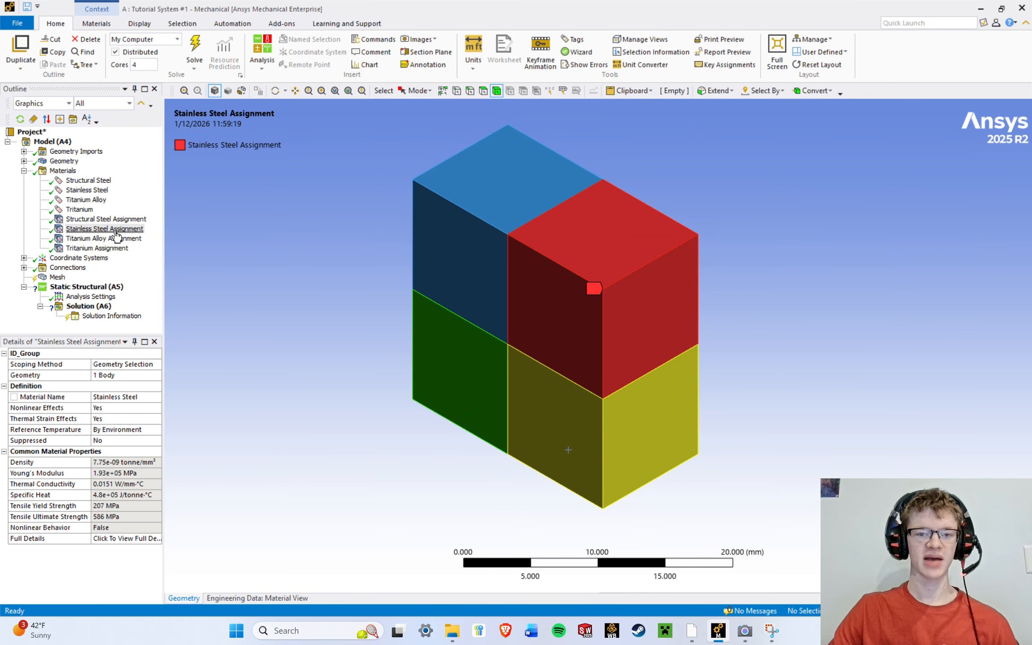
# Compare the body colors under Geometry, Mesh and the steel assignments, and inspect the material assigned to the first solid.
pyautogui.click(63, 162)
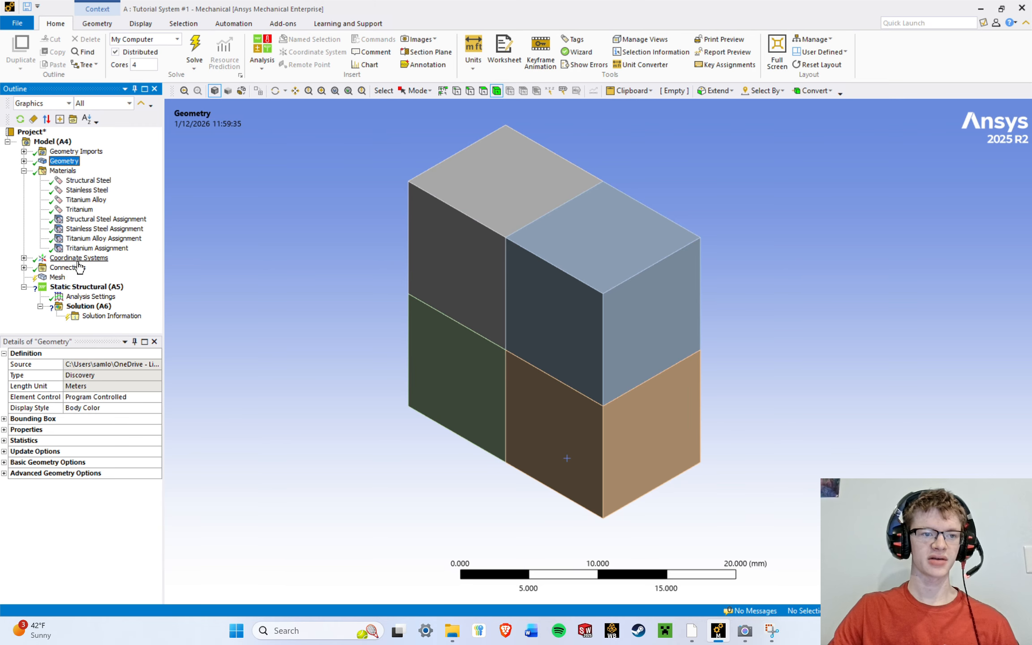
pyautogui.click(59, 277)
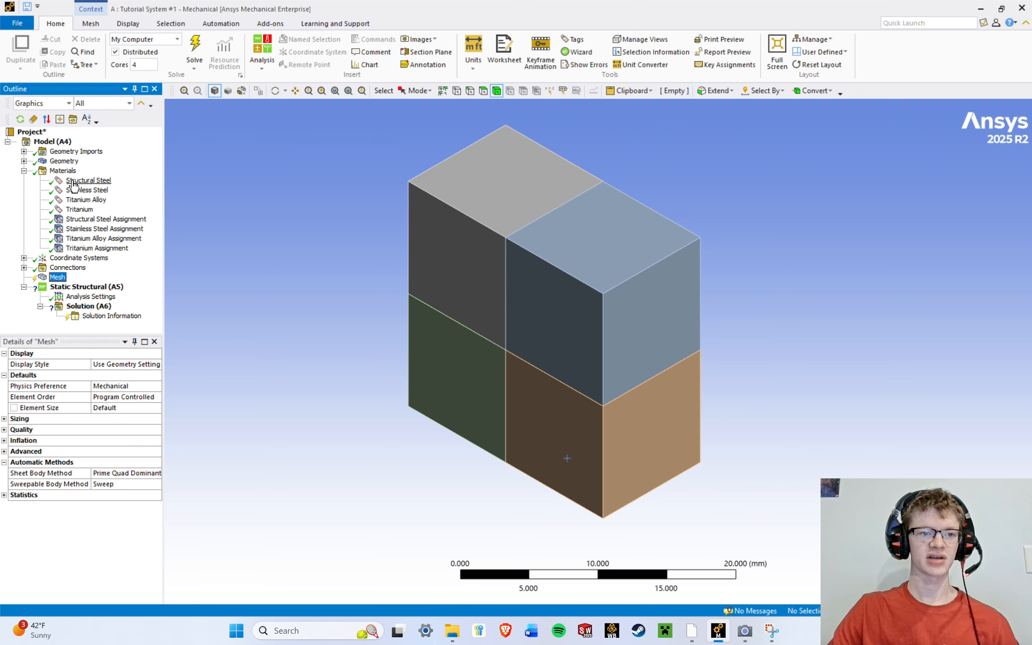
pyautogui.click(100, 220)
pyautogui.click(105, 230)
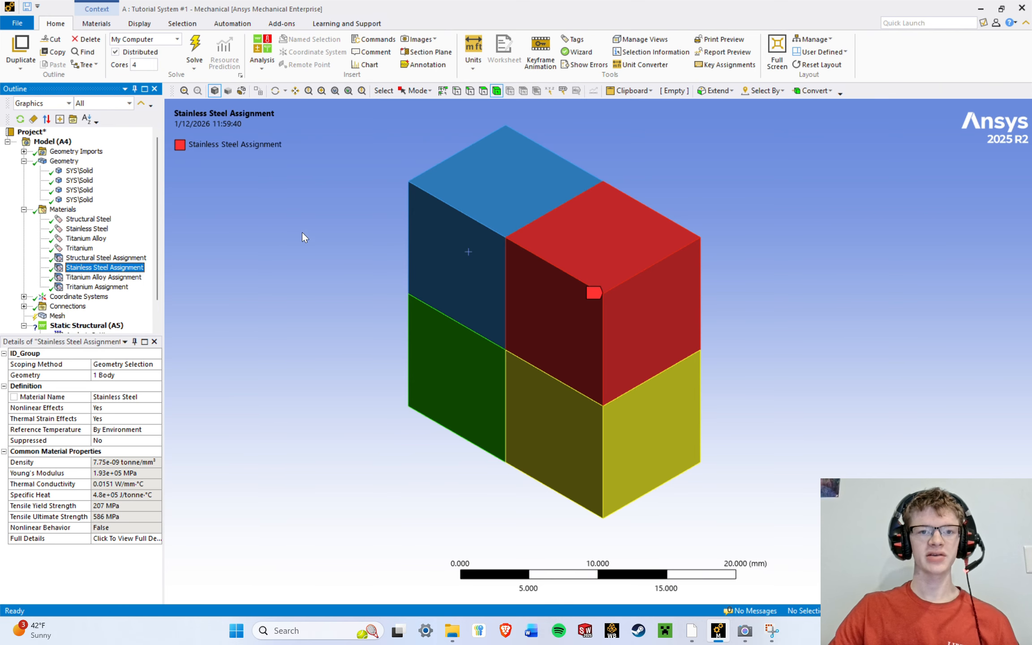
pyautogui.click(83, 171)
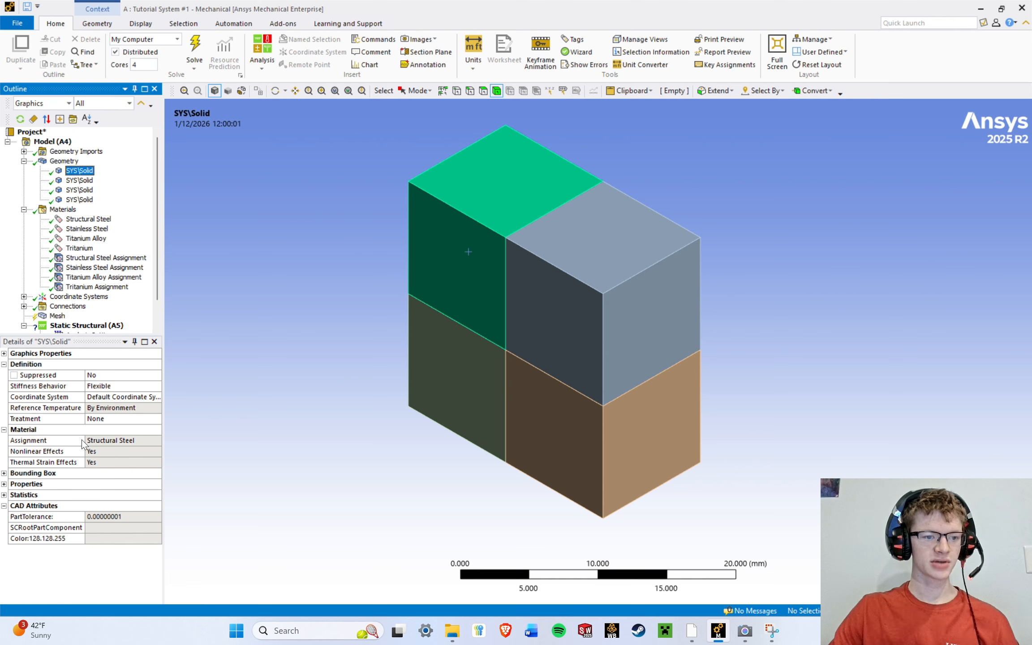
# Check the material assigned to each of the four solids and compare it with the bodies covered by the four material assignments.
pyautogui.click(126, 440)
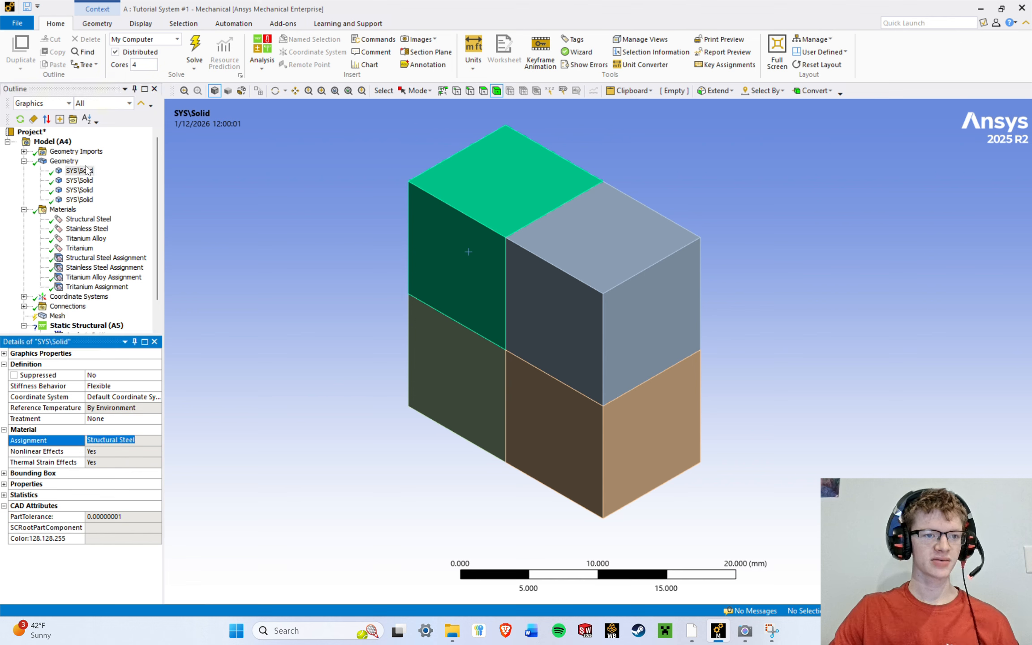
pyautogui.click(84, 180)
pyautogui.click(85, 190)
pyautogui.click(87, 200)
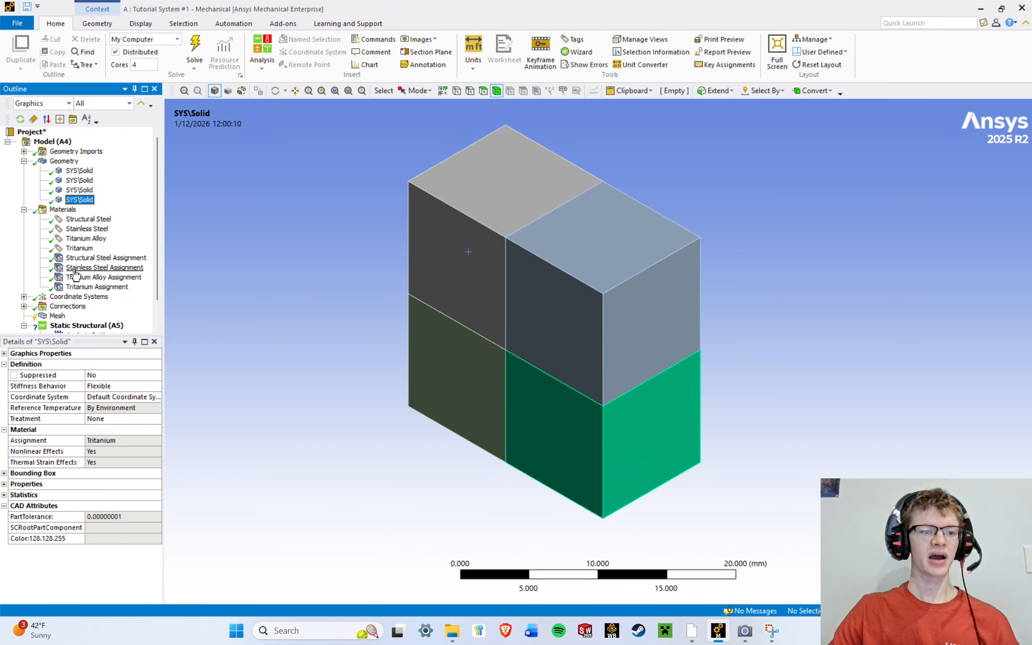
pyautogui.click(89, 258)
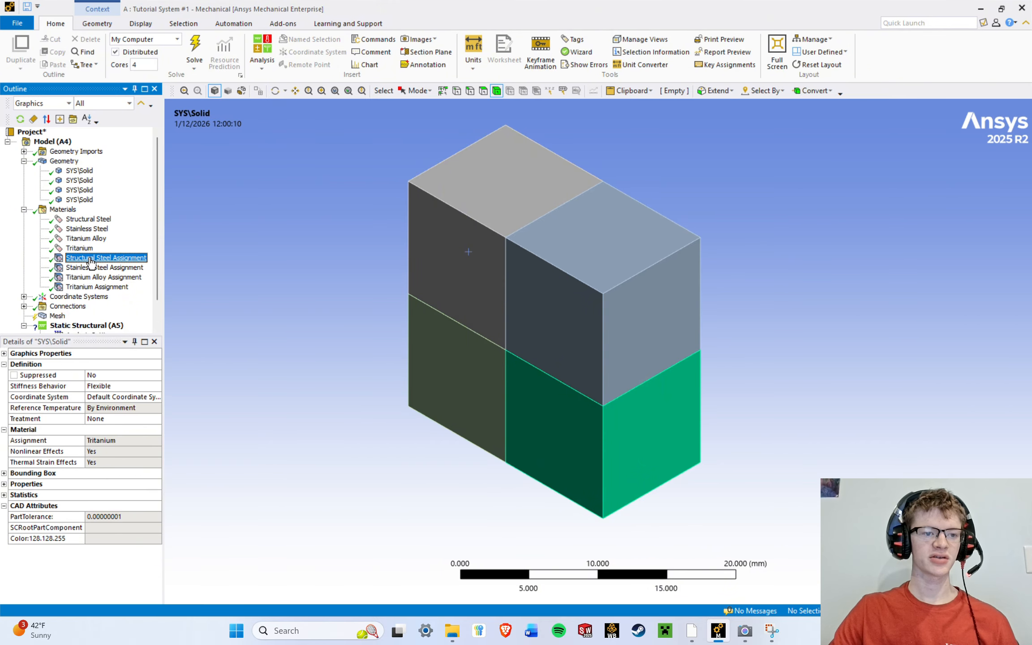
pyautogui.click(93, 268)
pyautogui.click(94, 278)
pyautogui.click(95, 287)
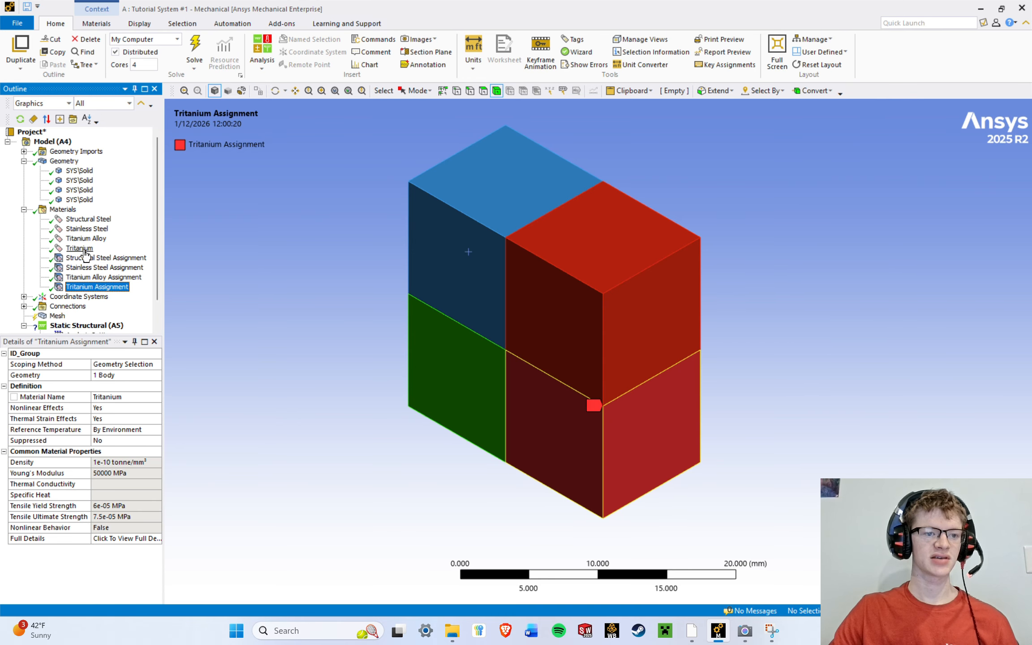
pyautogui.click(79, 171)
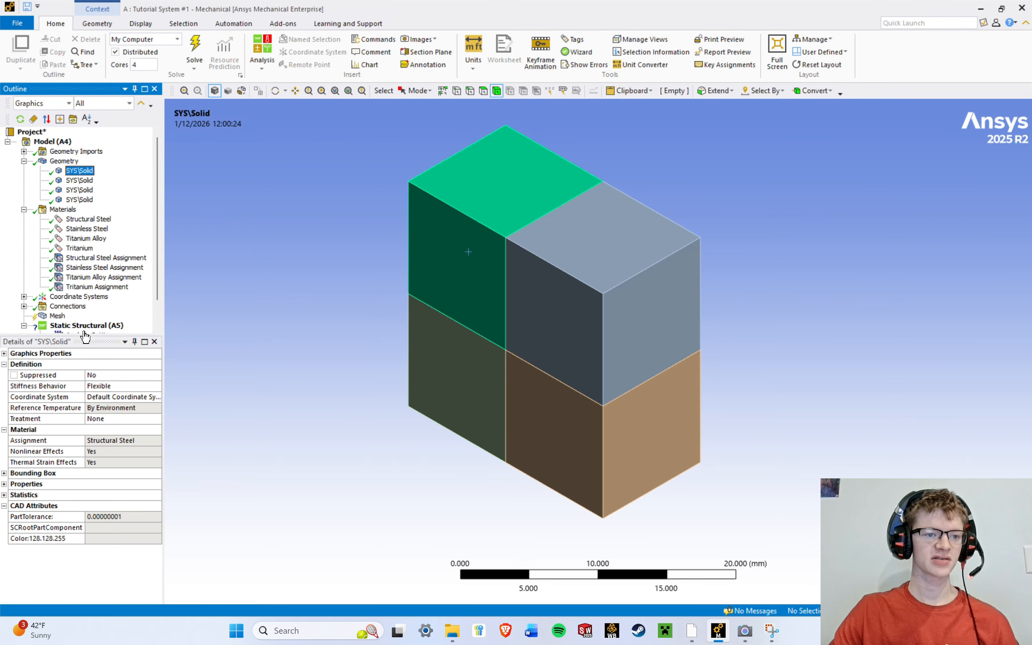
# Enlarge the outline pane in height and width and collapse the Geometry branch, keeping the Materials branch expanded.
pyautogui.moveTo(83, 332); pyautogui.dragTo(84, 359)
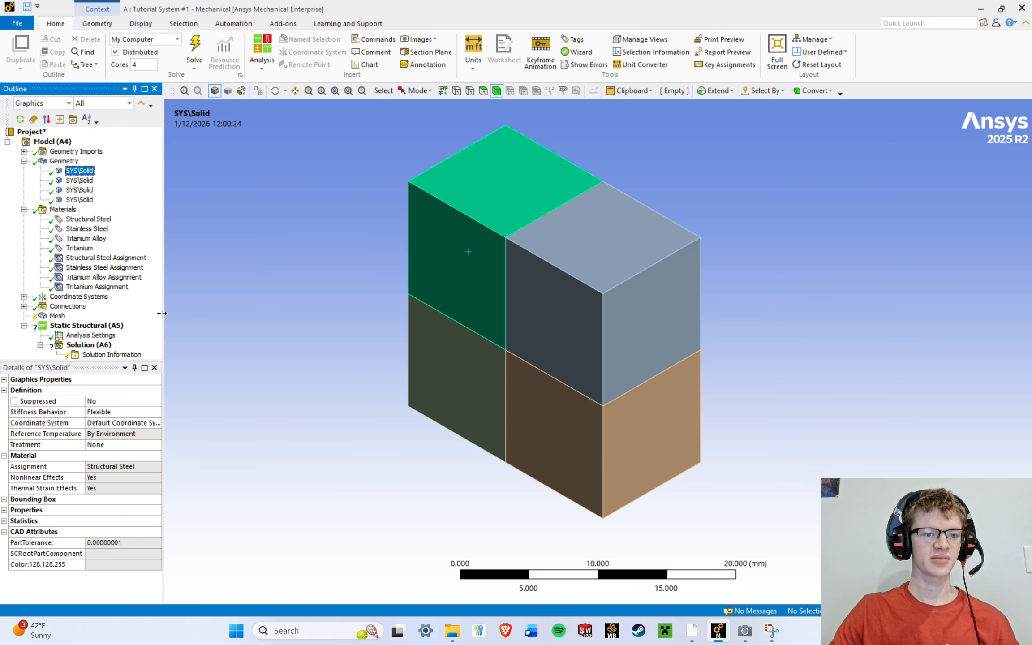
pyautogui.moveTo(163, 312); pyautogui.dragTo(180, 308)
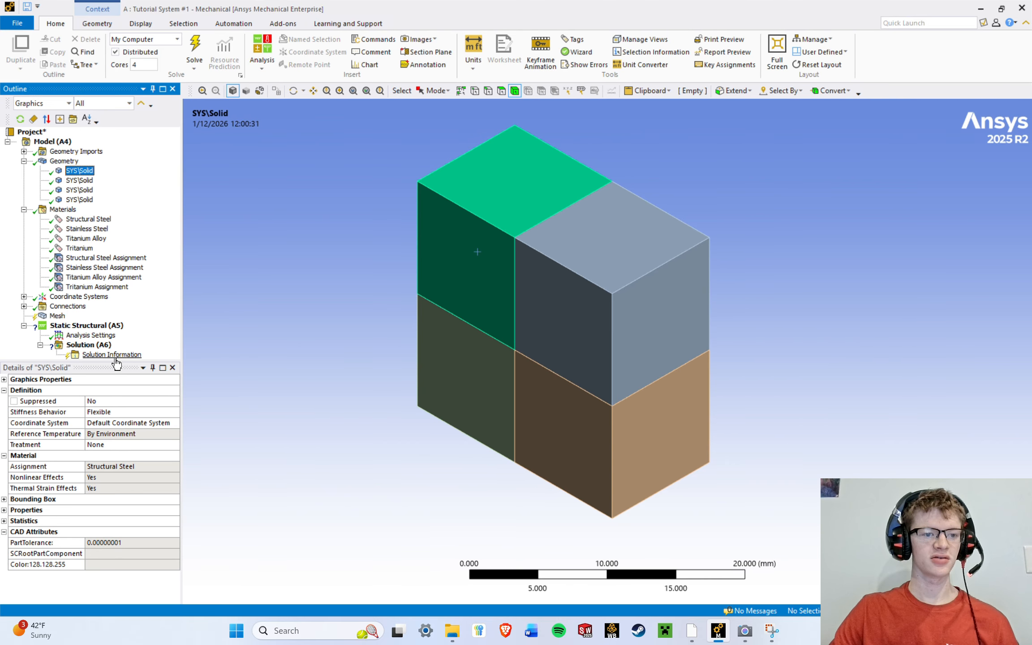
pyautogui.moveTo(111, 360); pyautogui.dragTo(107, 381)
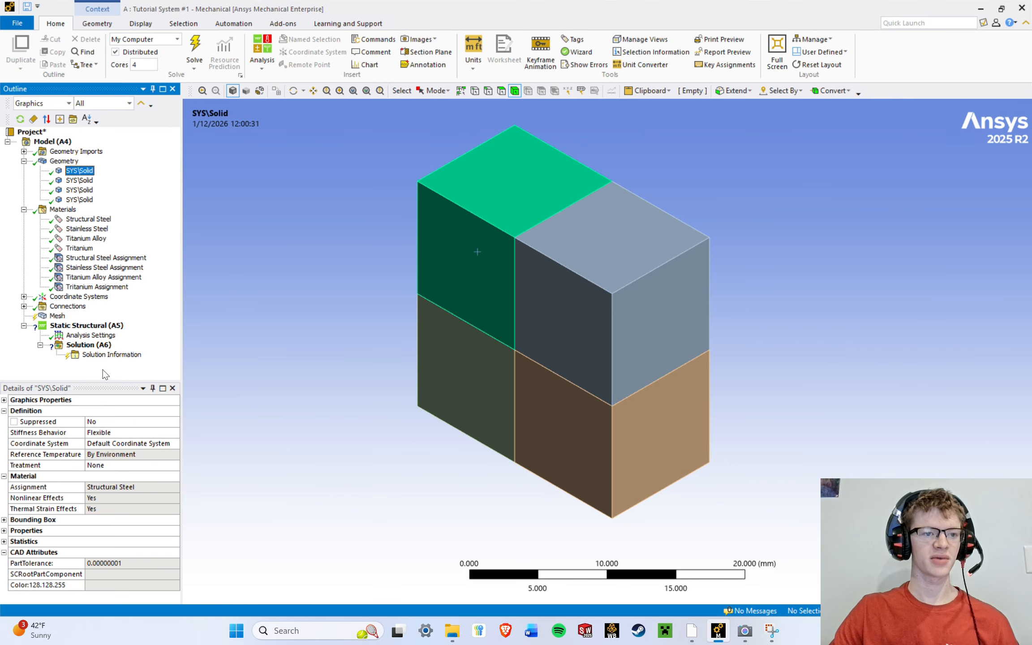
pyautogui.click(24, 209)
pyautogui.click(23, 161)
pyautogui.click(24, 170)
# Delete the Stainless Steel assignment from the Materials branch.
pyautogui.click(105, 229)
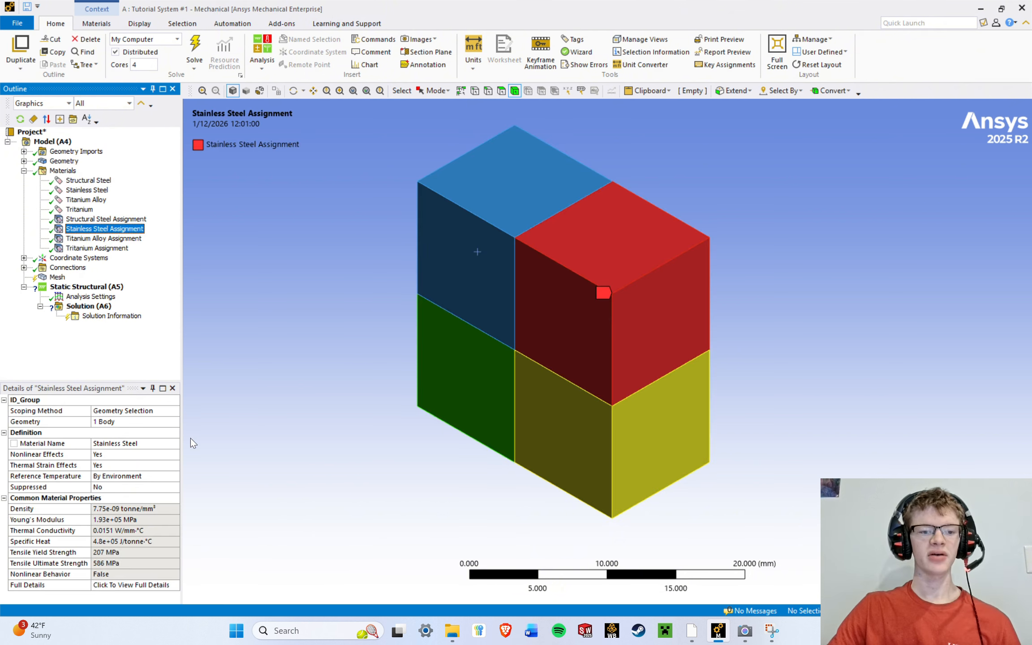
pyautogui.moveTo(120, 381); pyautogui.dragTo(116, 326)
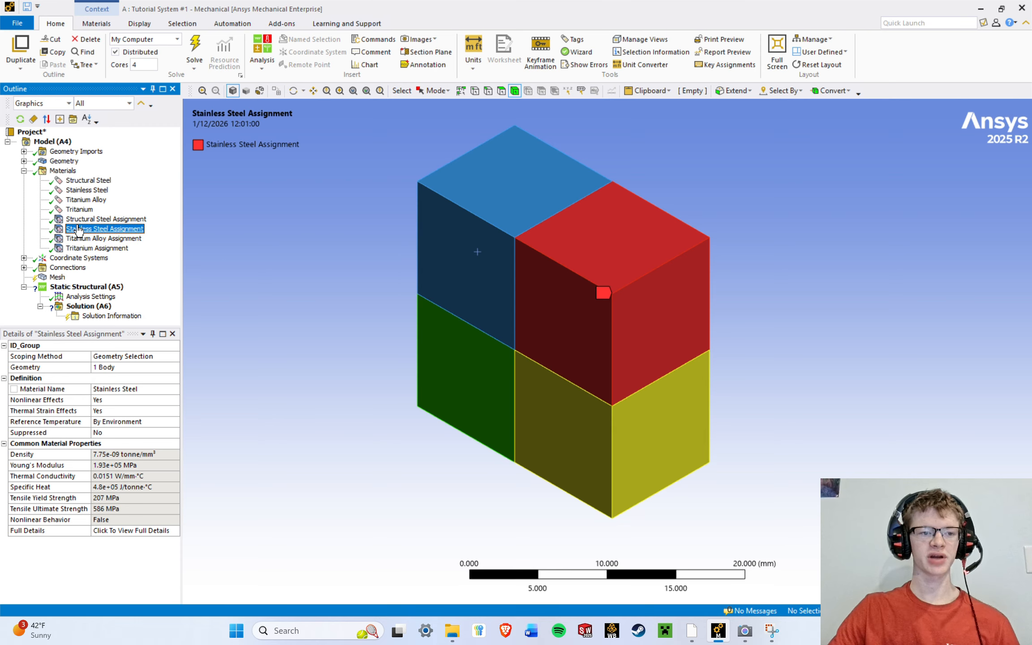
pyautogui.moveTo(105, 324); pyautogui.dragTo(105, 335)
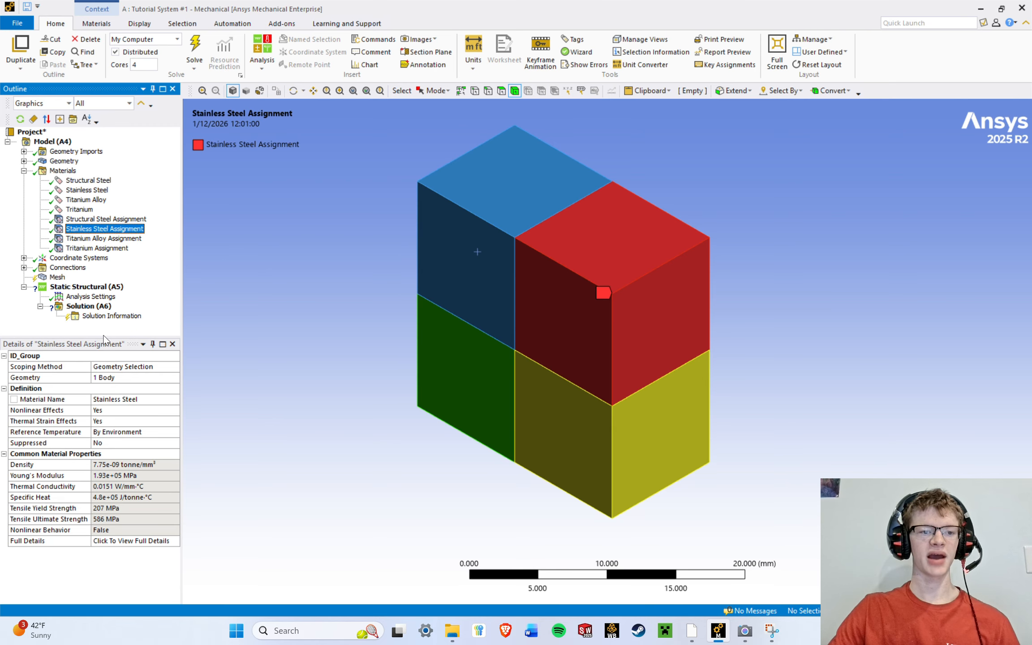
pyautogui.rightClick(81, 232)
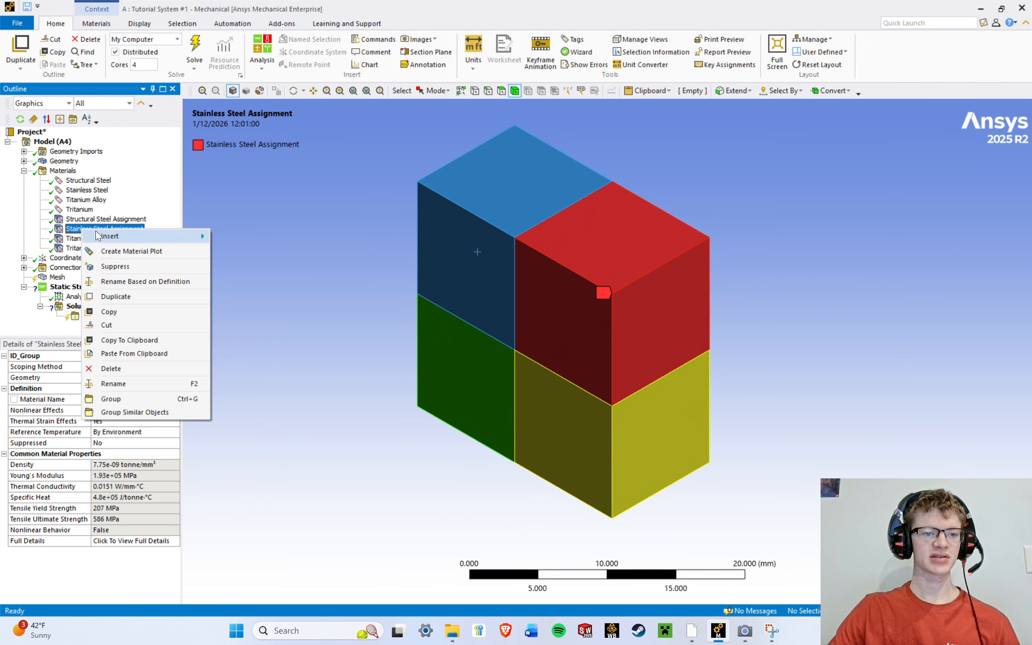
pyautogui.click(122, 369)
pyautogui.click(504, 361)
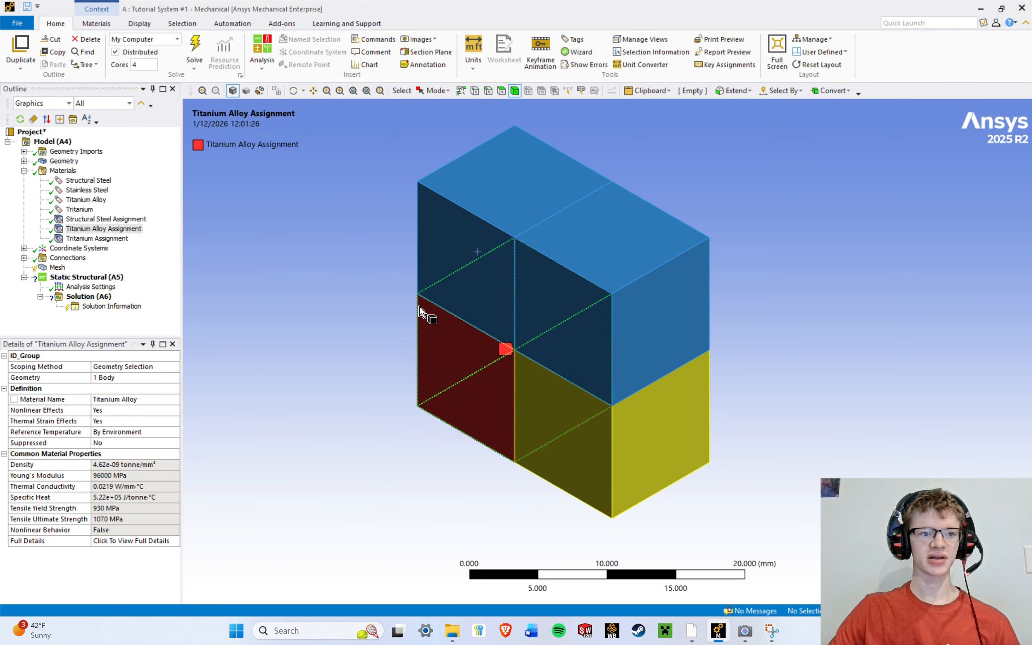
# Create a new material assignment from Stainless Steel and scope it to the upper-right body of the block.
pyautogui.click(87, 189)
pyautogui.rightClick(94, 192)
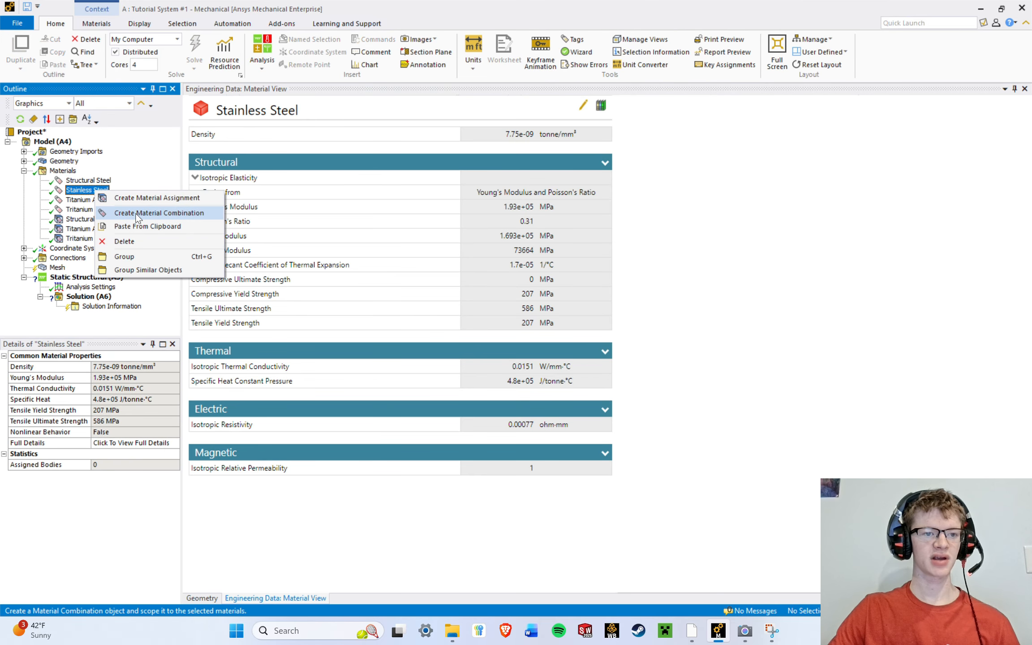
pyautogui.click(143, 198)
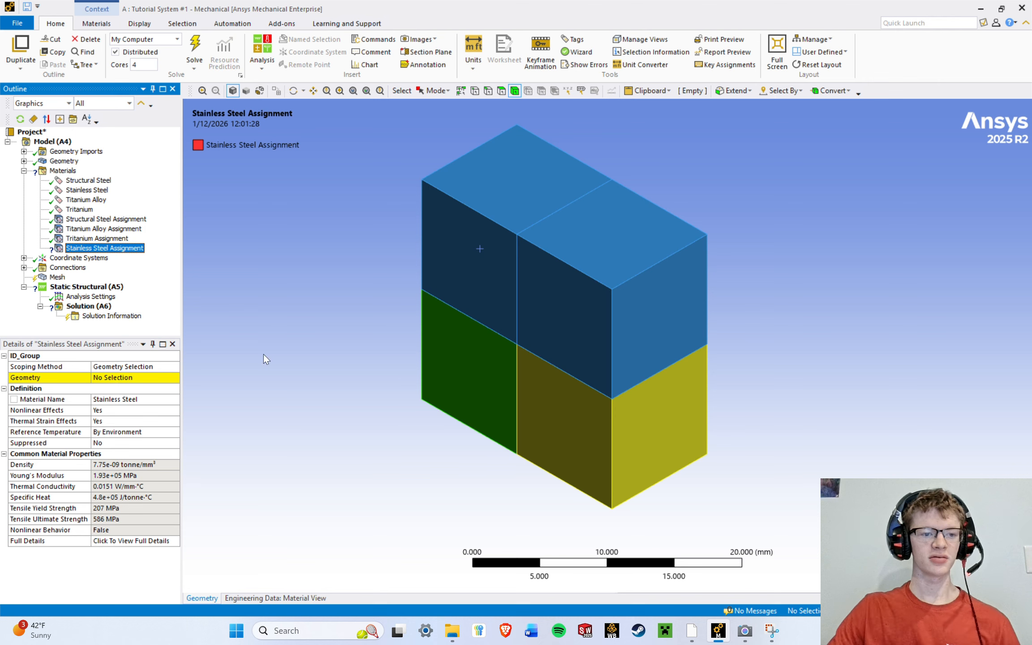
pyautogui.click(592, 278)
pyautogui.click(107, 379)
pyautogui.click(104, 378)
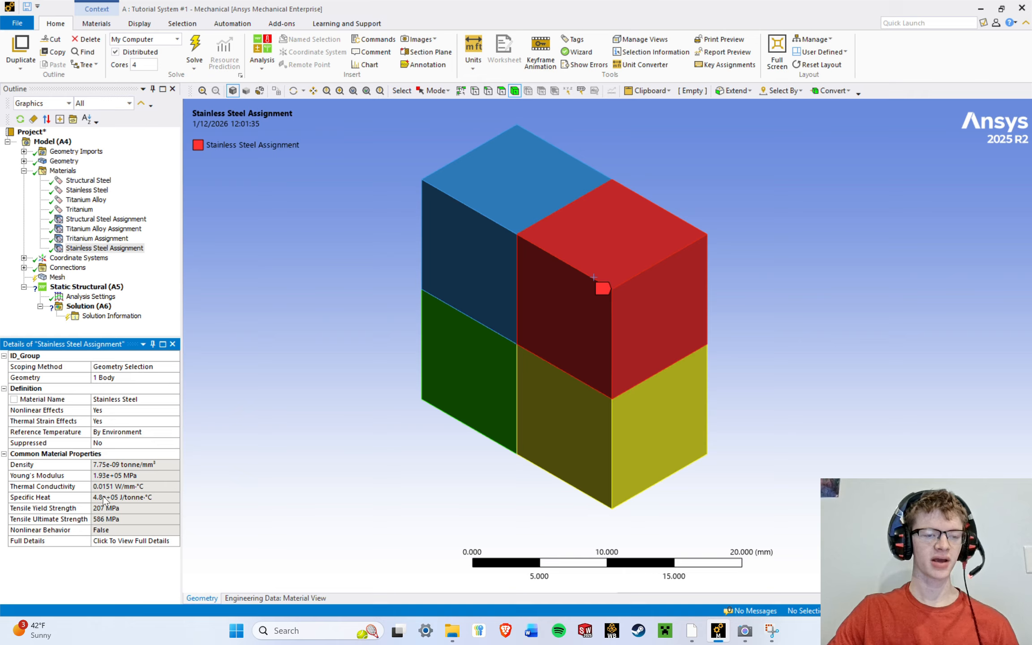
# Check the materials and their colors in Workbench's Engineering Data, and return to Mechanical.
pyautogui.click(26, 164)
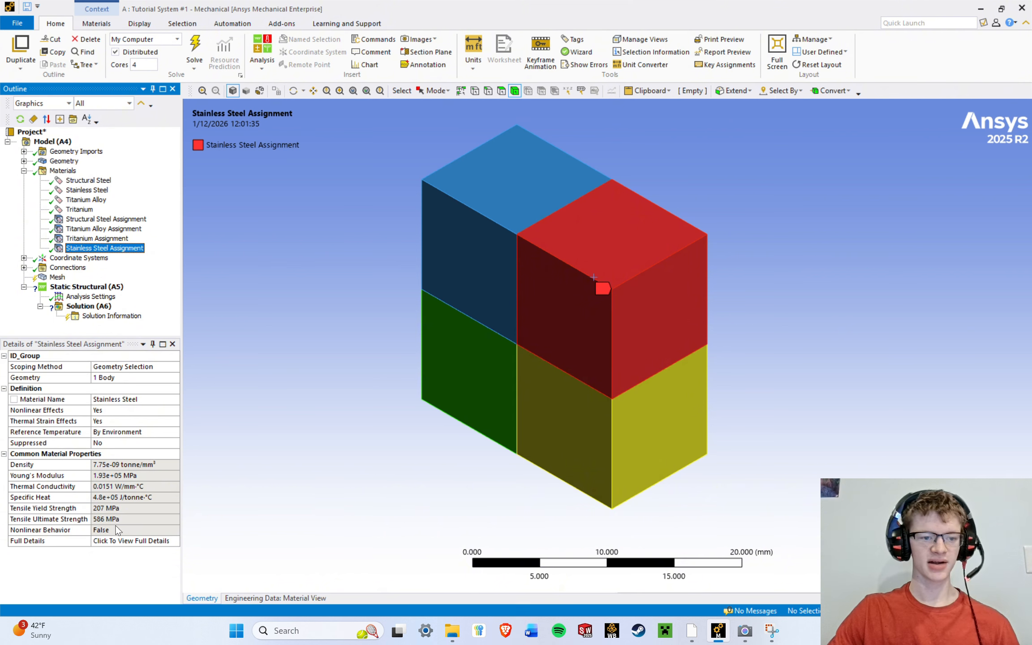
pyautogui.click(118, 540)
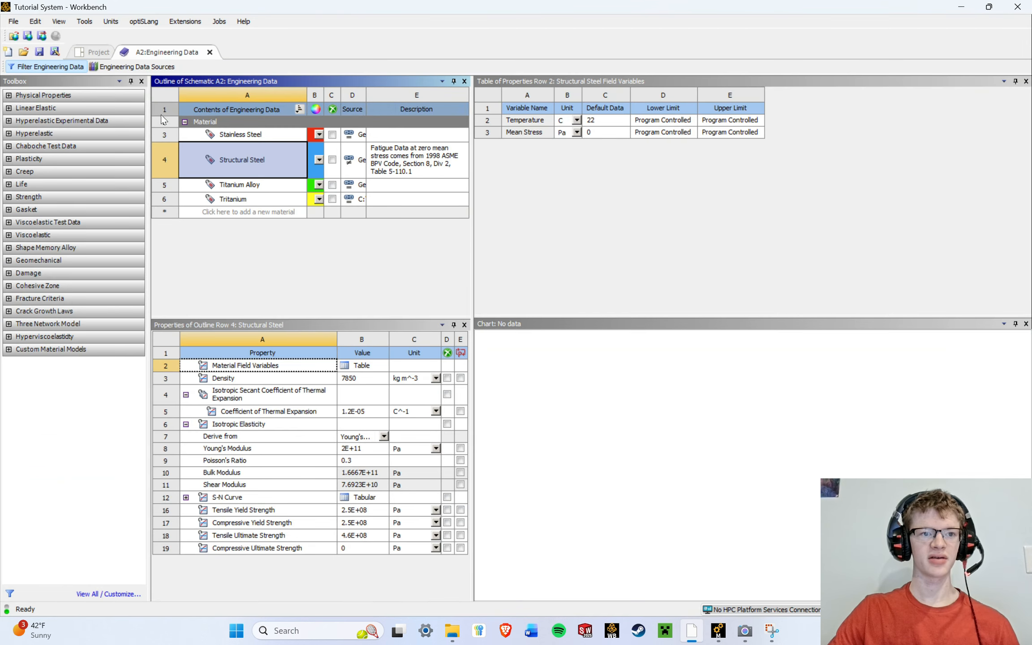
pyautogui.click(961, 7)
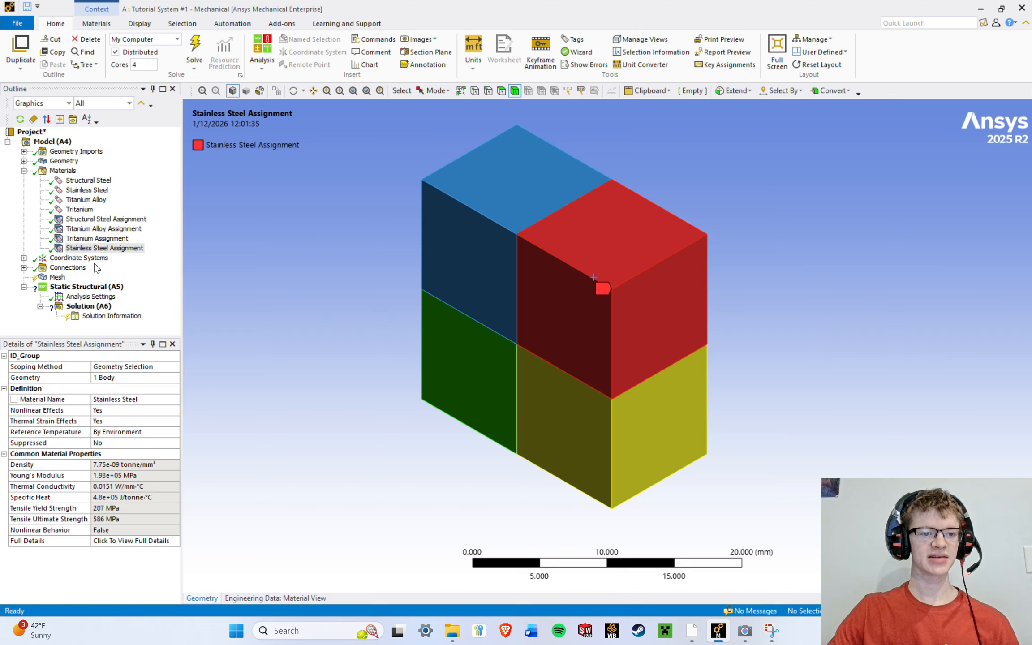
# Inspect the body scoped to the Stainless Steel assignment and clear the selection.
pyautogui.click(18, 379)
pyautogui.click(100, 380)
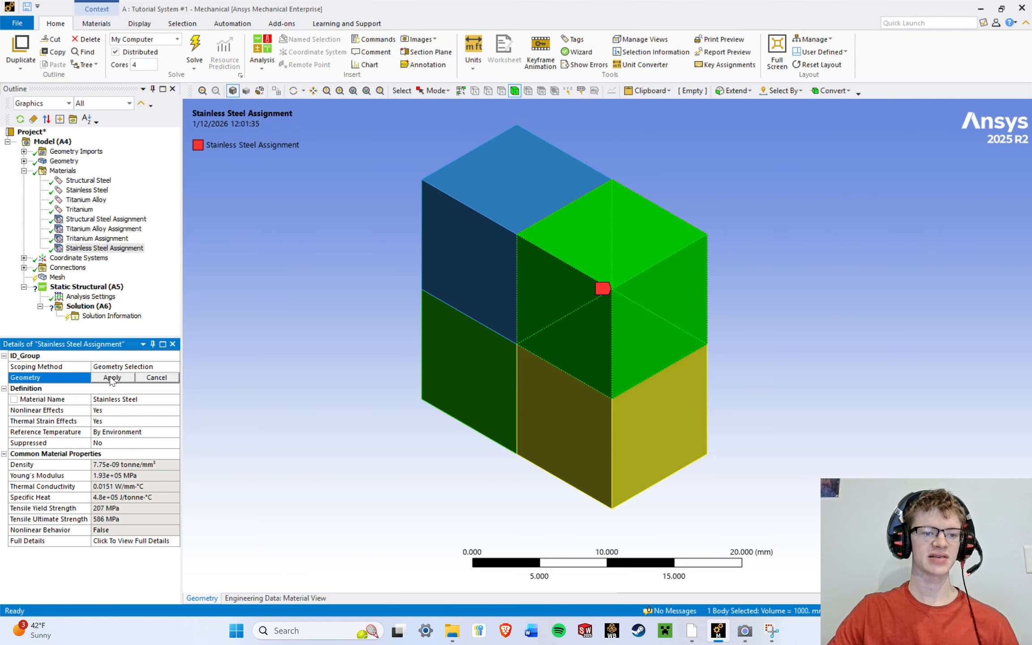
pyautogui.click(83, 357)
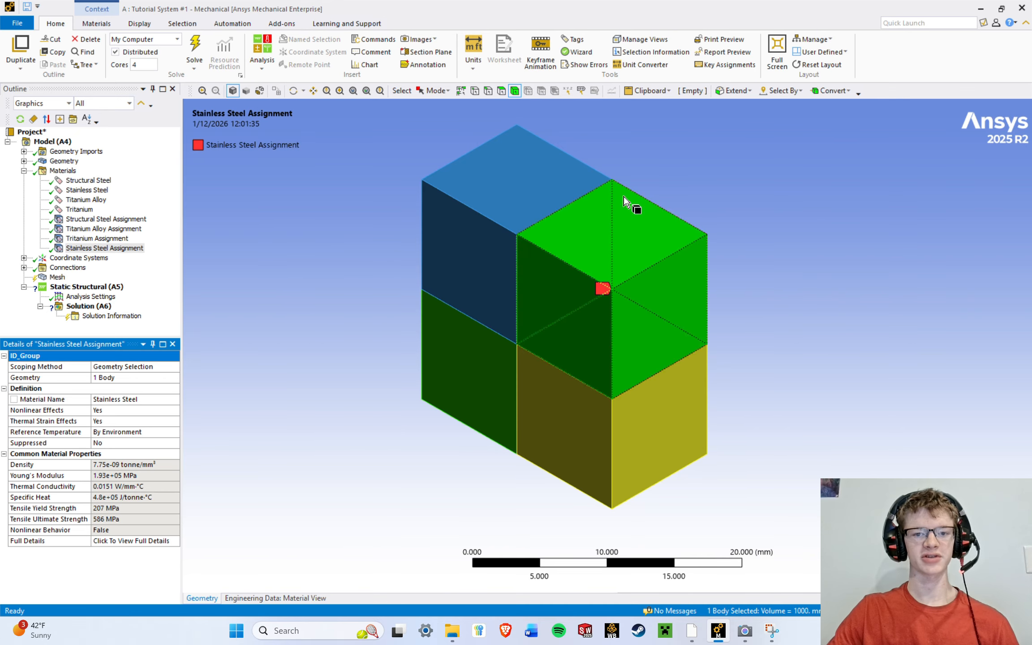
pyautogui.click(100, 248)
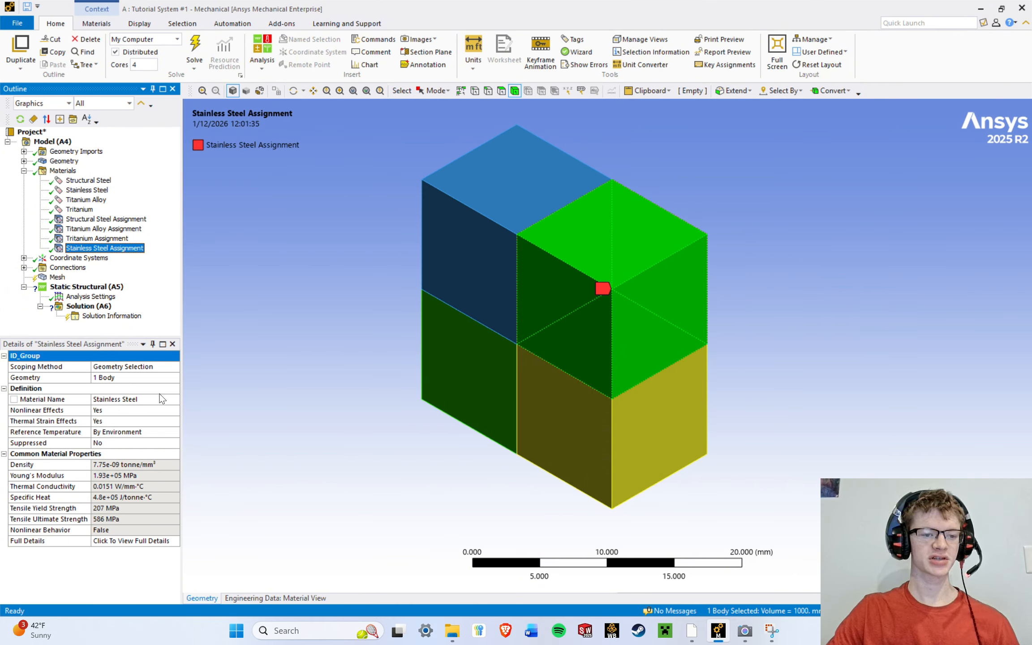
pyautogui.click(328, 240)
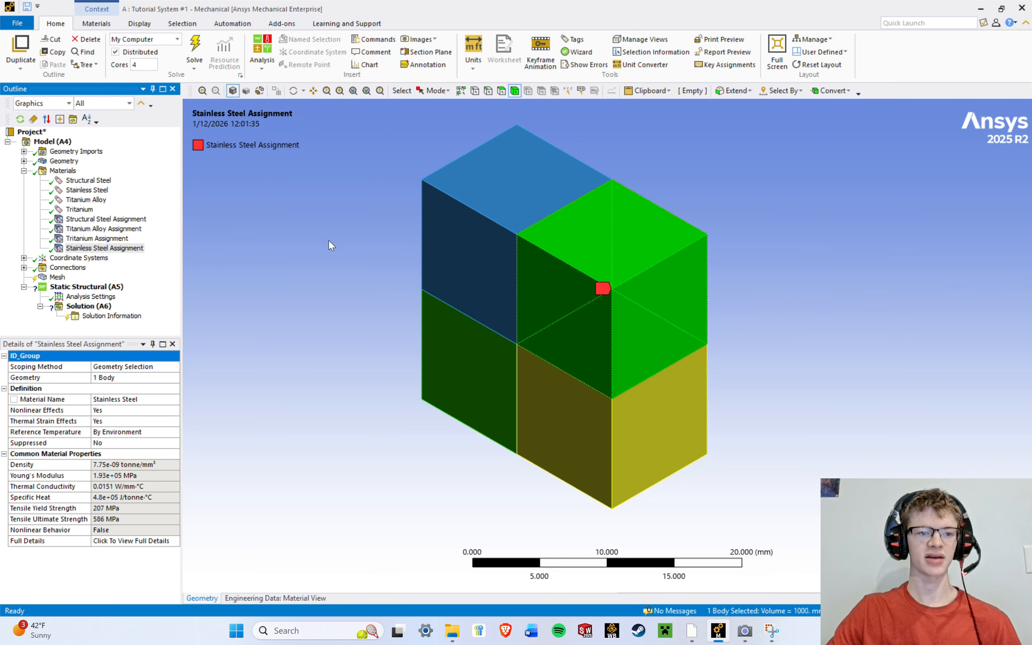
pyautogui.moveTo(92, 336); pyautogui.dragTo(93, 339)
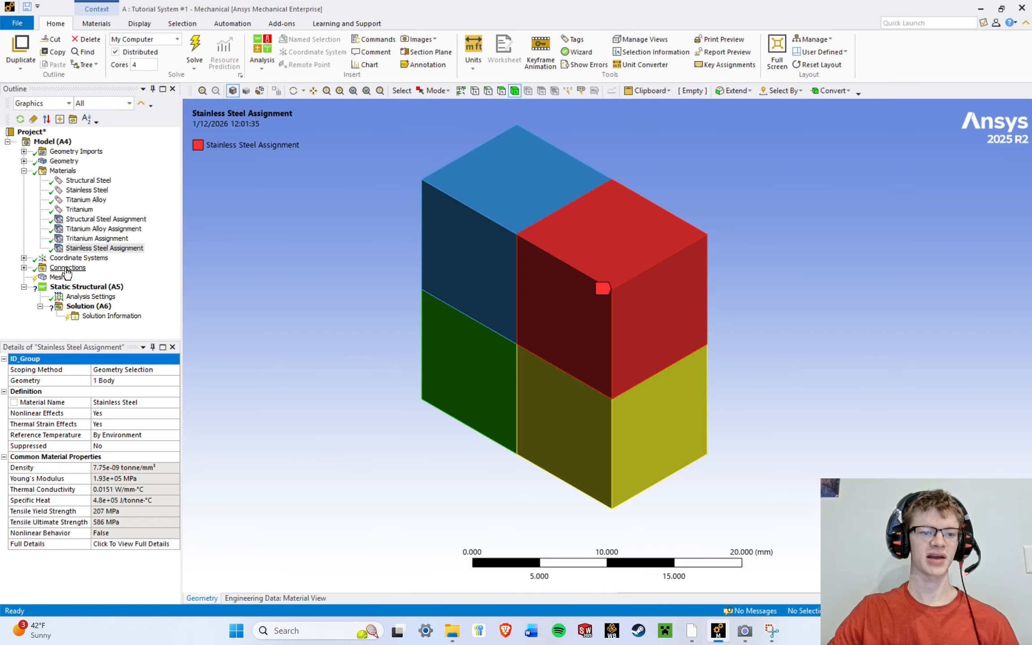
pyautogui.click(24, 259)
pyautogui.click(24, 259)
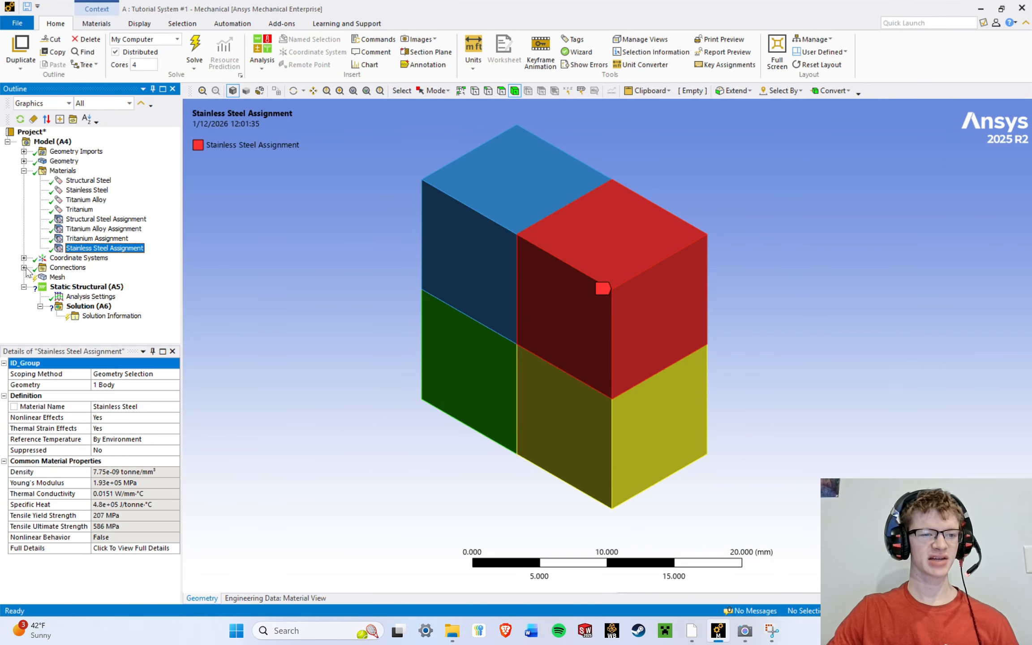
# Insert a Sizing control under Mesh.
pyautogui.click(56, 277)
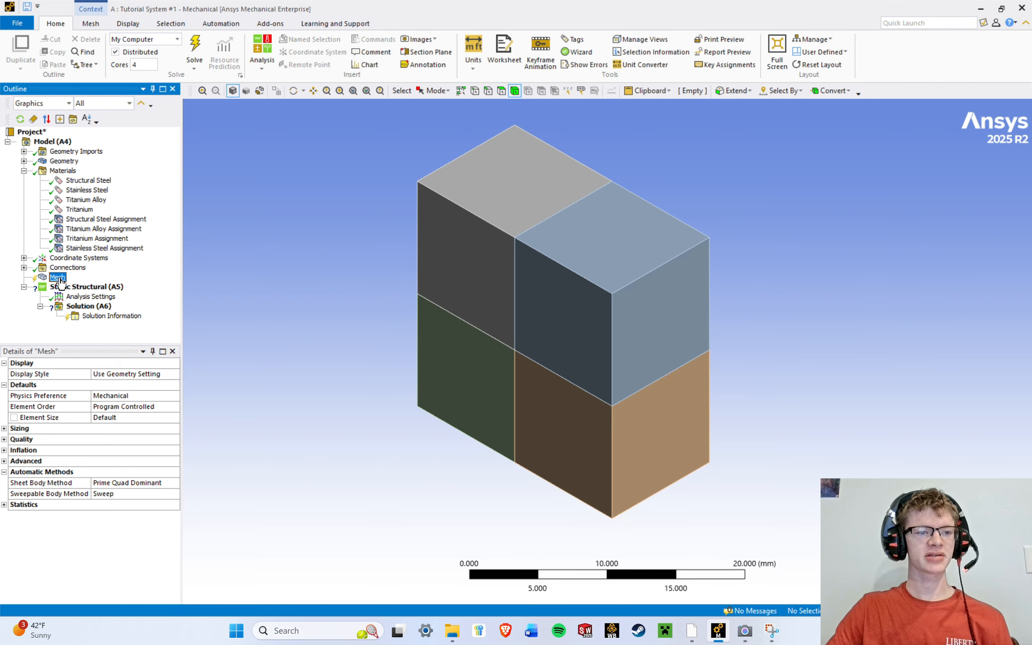
pyautogui.moveTo(34, 343); pyautogui.dragTo(34, 339)
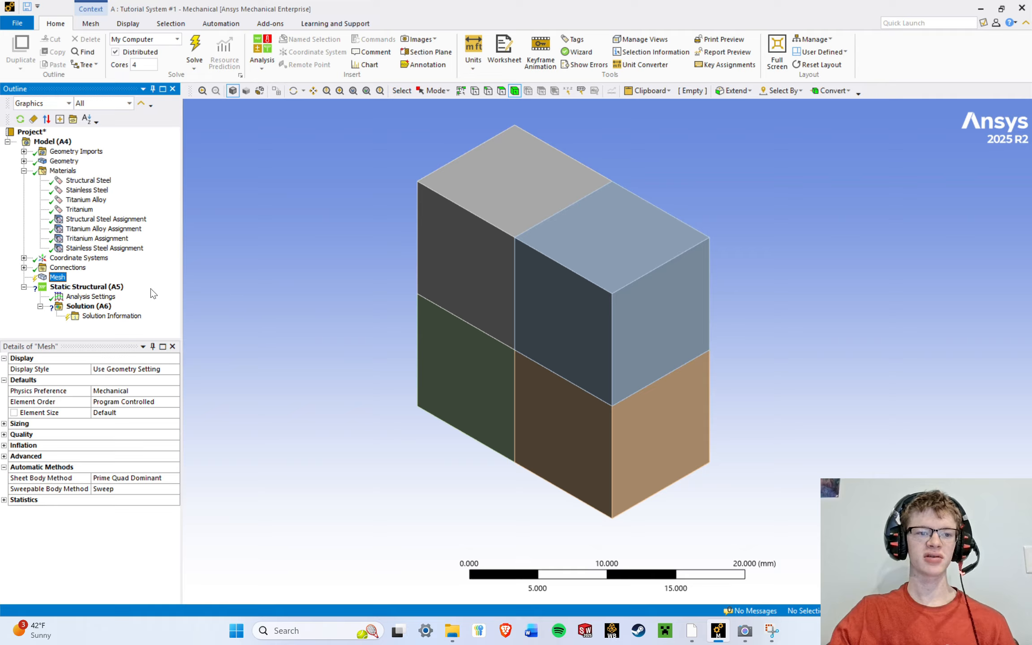
pyautogui.rightClick(57, 281)
pyautogui.moveTo(117, 291)
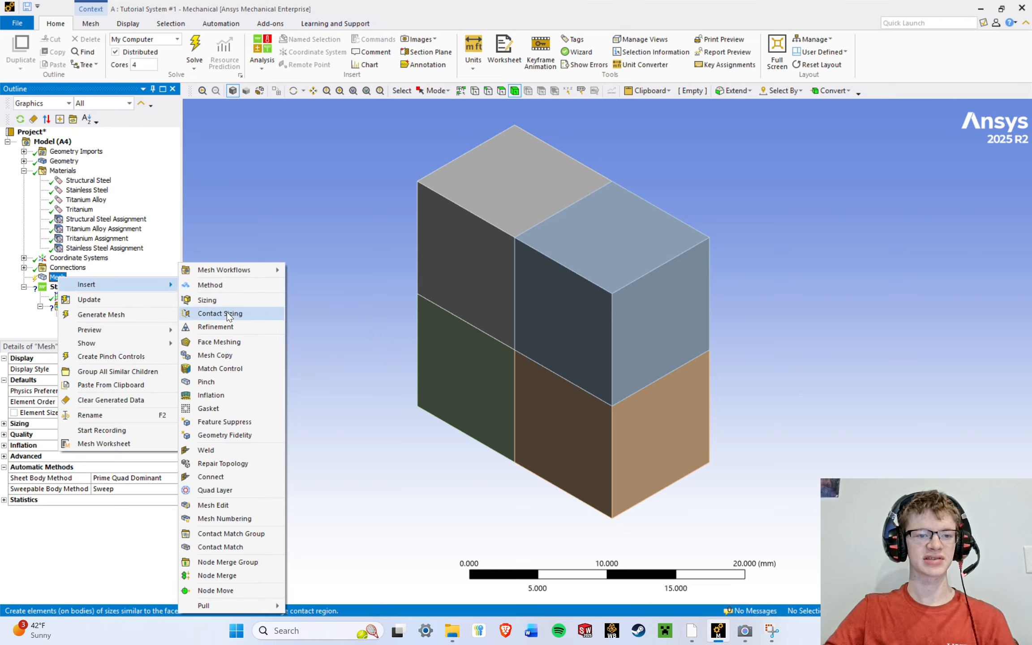
pyautogui.click(208, 300)
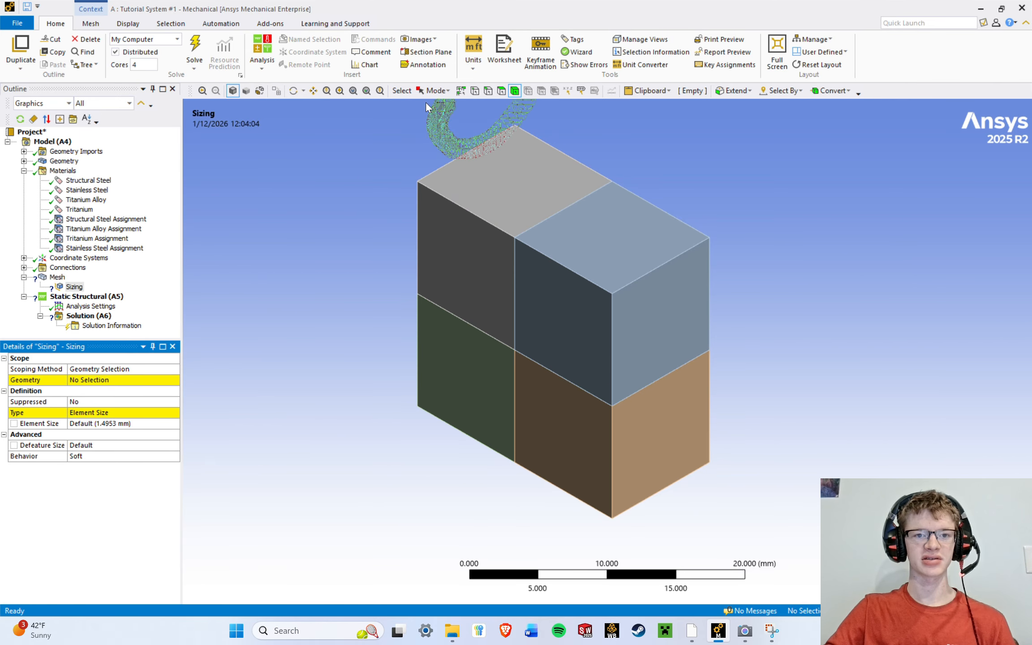
# Box-select all four bodies of the block and scope the sizing control to them.
pyautogui.click(437, 90)
pyautogui.click(448, 118)
pyautogui.moveTo(335, 119); pyautogui.dragTo(789, 538)
pyautogui.click(85, 381)
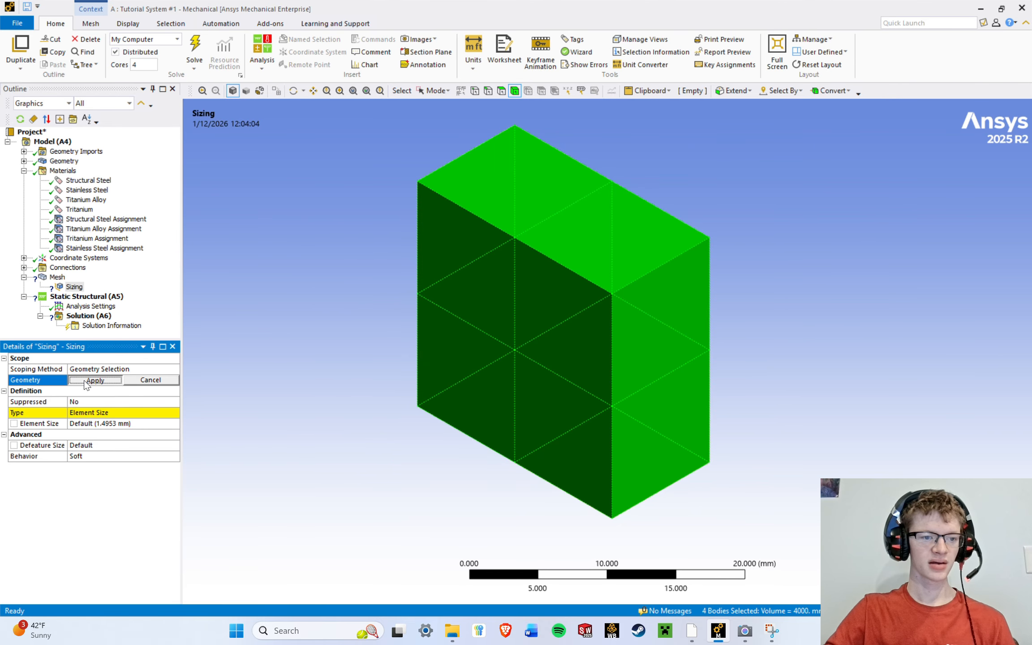
pyautogui.click(94, 380)
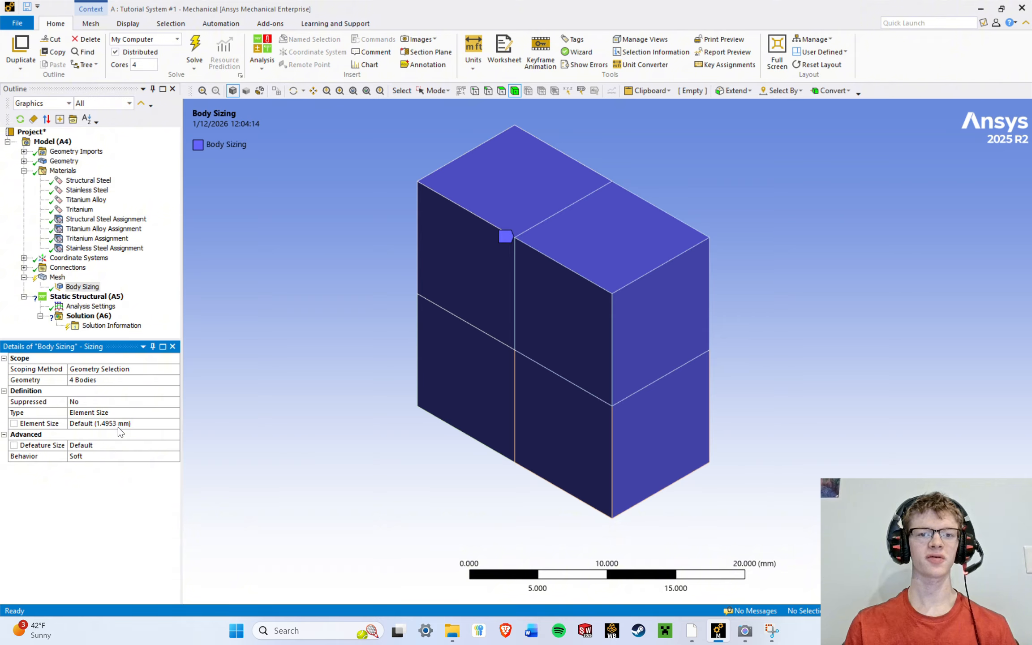
# Set the body sizing's element size to 1 mm.
pyautogui.click(78, 287)
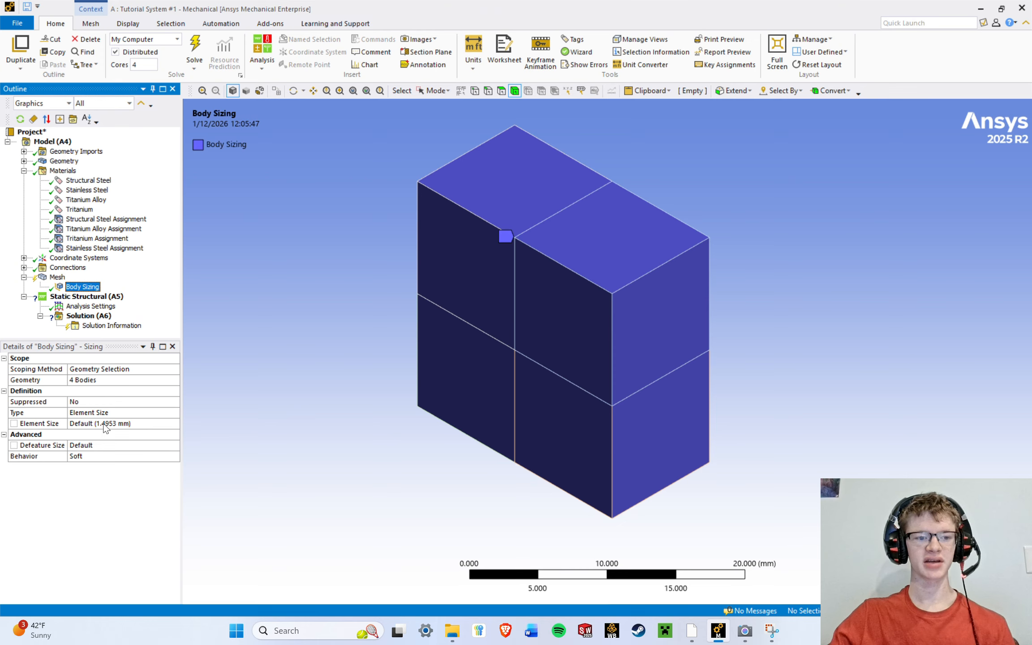
pyautogui.click(81, 423)
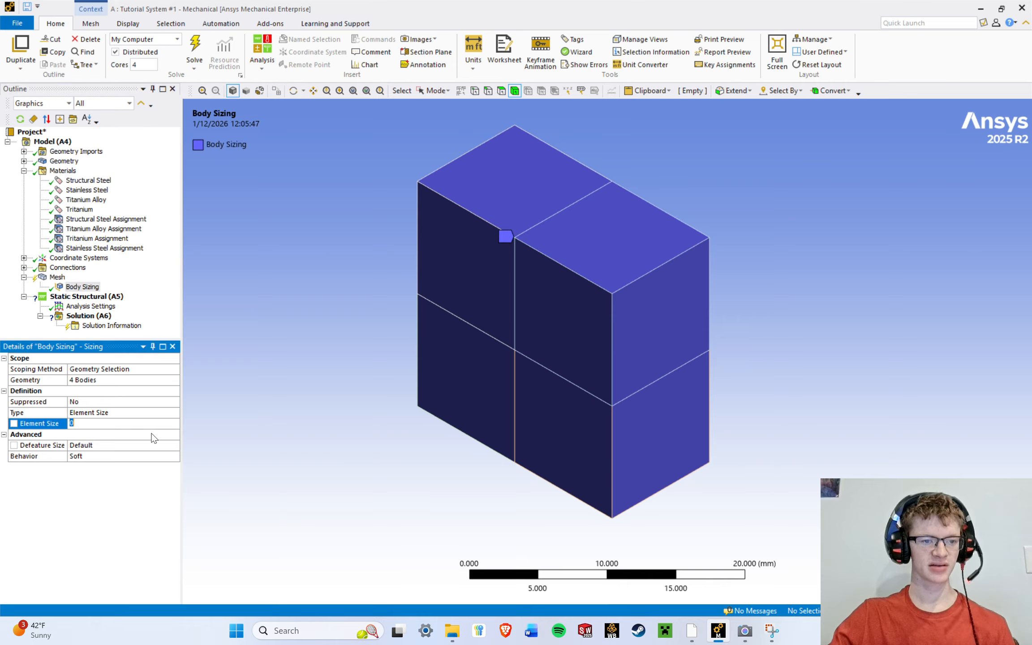
pyautogui.write('1')
pyautogui.press('Return')
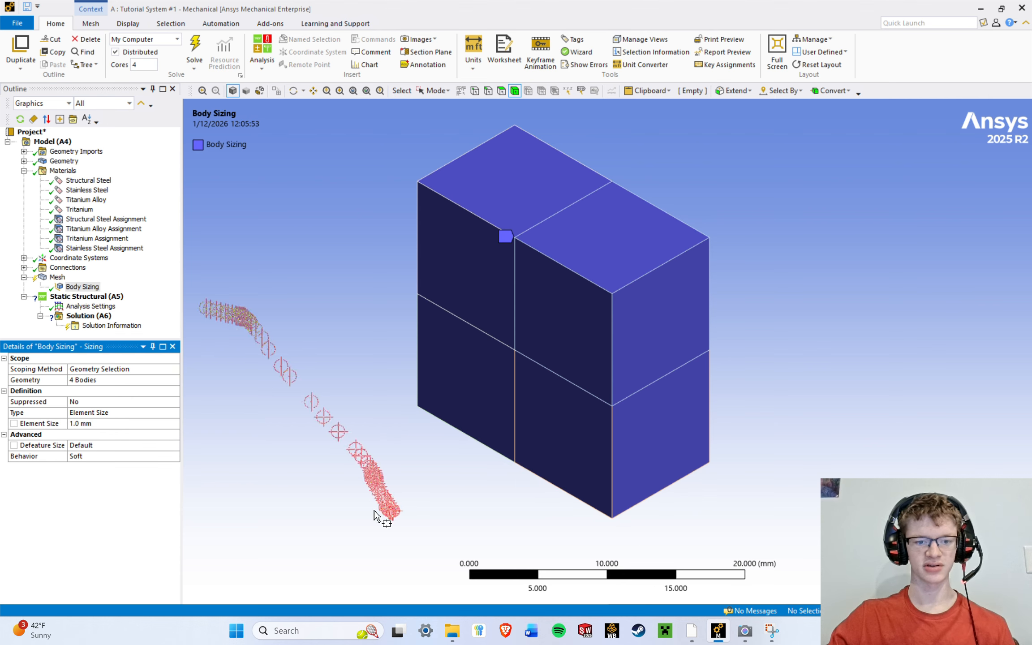
pyautogui.moveTo(380, 511); pyautogui.dragTo(493, 492, button='middle')
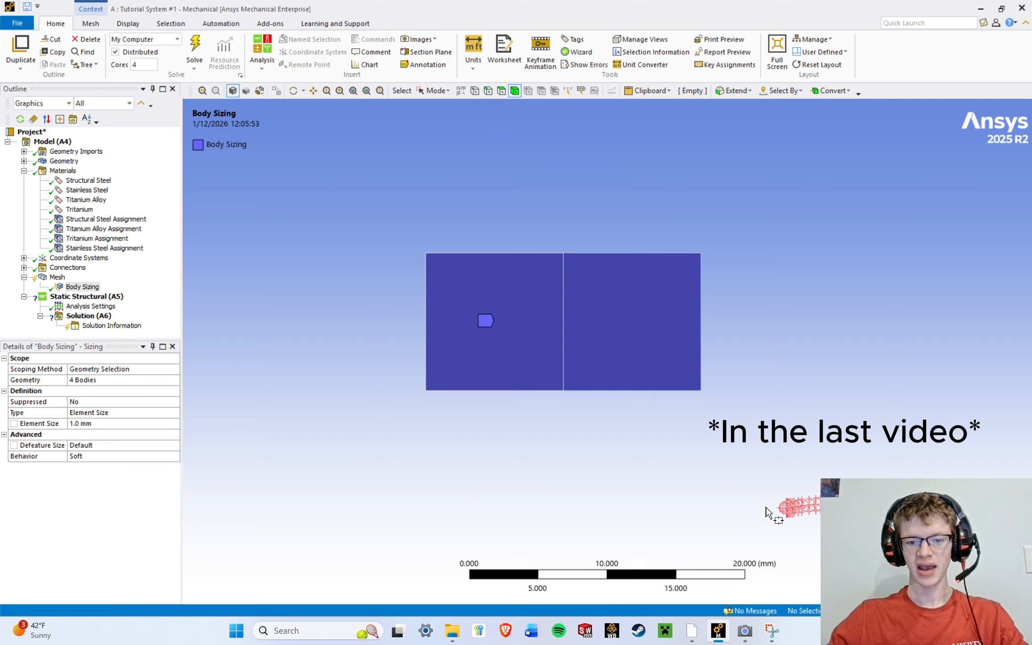
pyautogui.scroll(5, 767, 509)
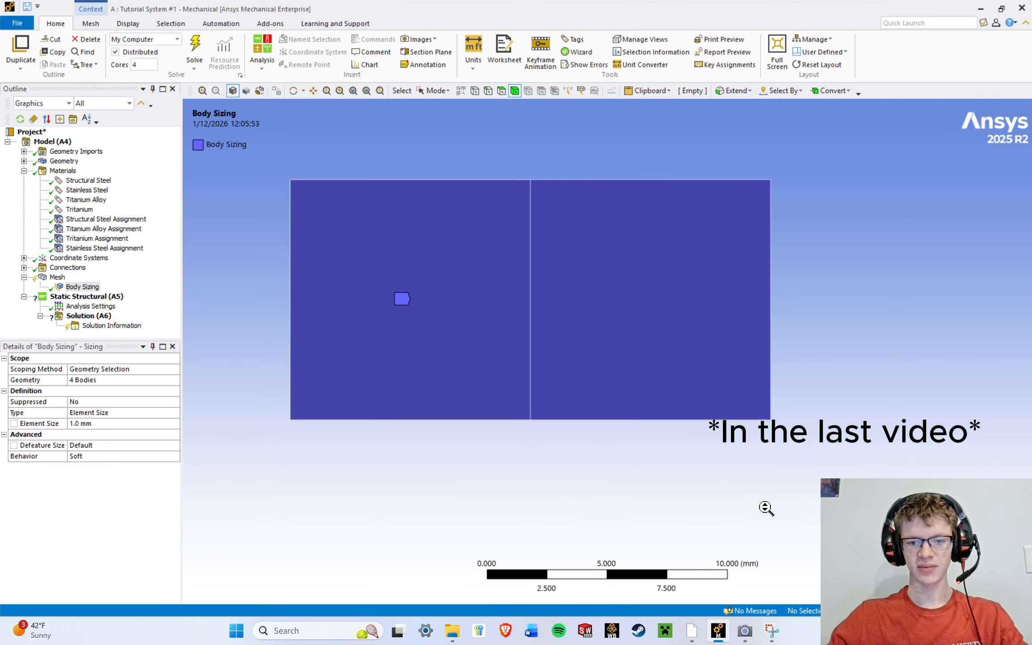
pyautogui.keyDown('ctrl'); pyautogui.moveTo(909, 466); pyautogui.dragTo(868, 605, button='middle'); pyautogui.keyUp('ctrl')
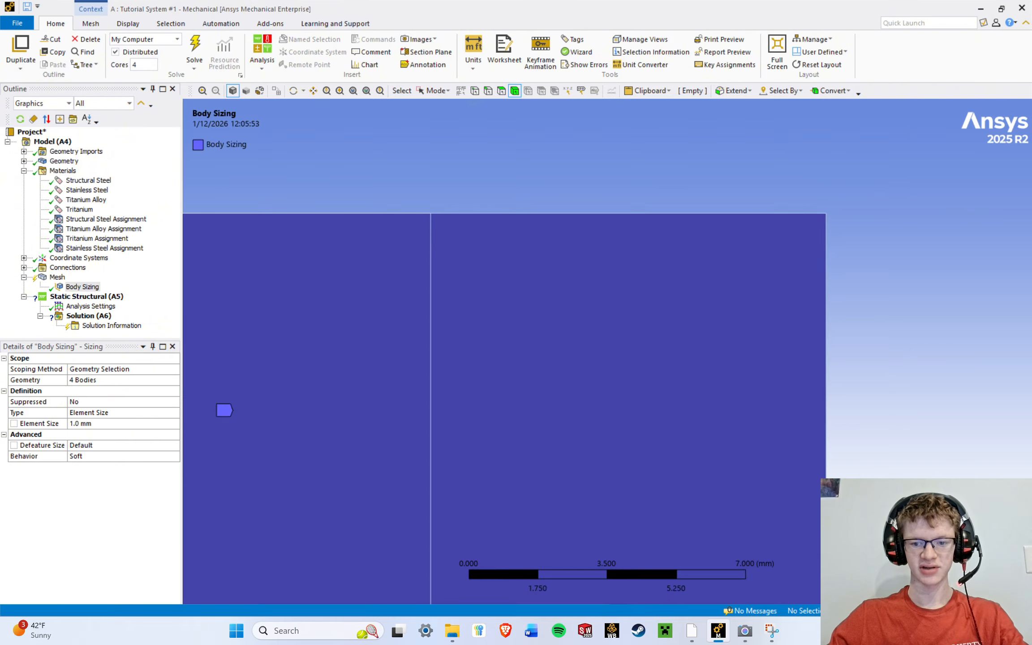
pyautogui.scroll(-7, 869, 605)
pyautogui.keyDown('ctrl'); pyautogui.moveTo(350, 389); pyautogui.dragTo(336, 449, button='middle'); pyautogui.keyUp('ctrl')
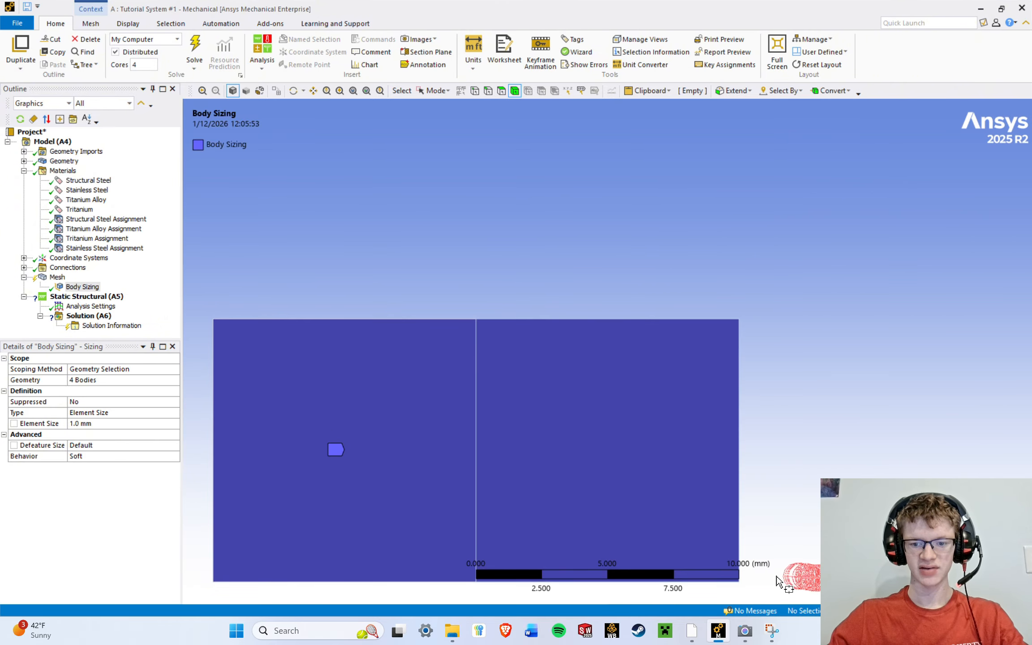
pyautogui.scroll(-4, 800, 548)
pyautogui.moveTo(800, 544); pyautogui.dragTo(854, 445, button='middle')
pyautogui.click(986, 558)
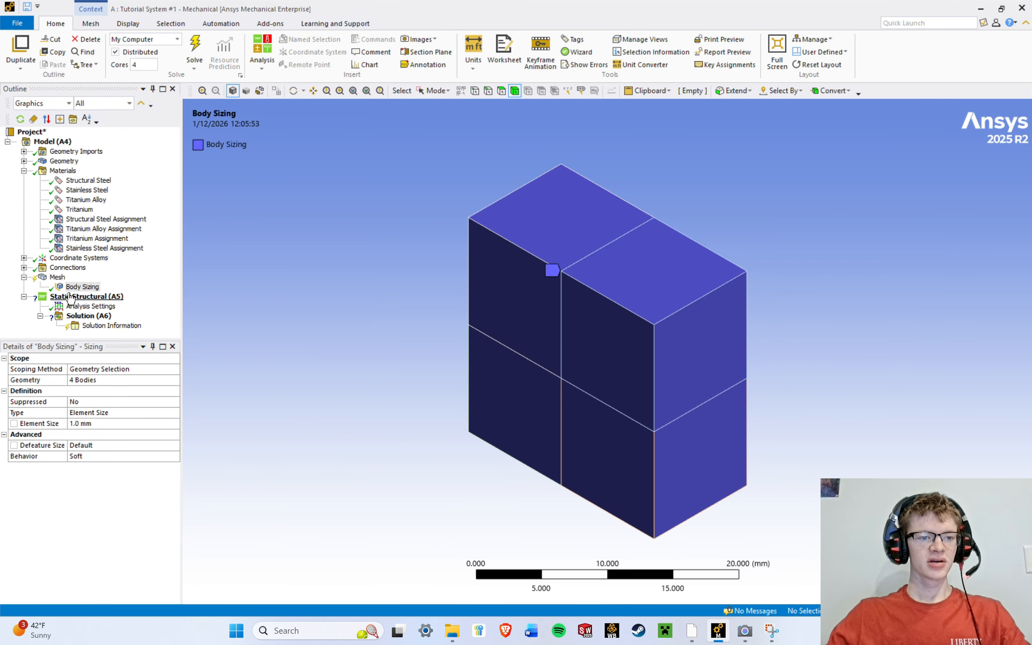
# Generate the mesh on the four bodies using the 1 mm body sizing.
pyautogui.click(58, 278)
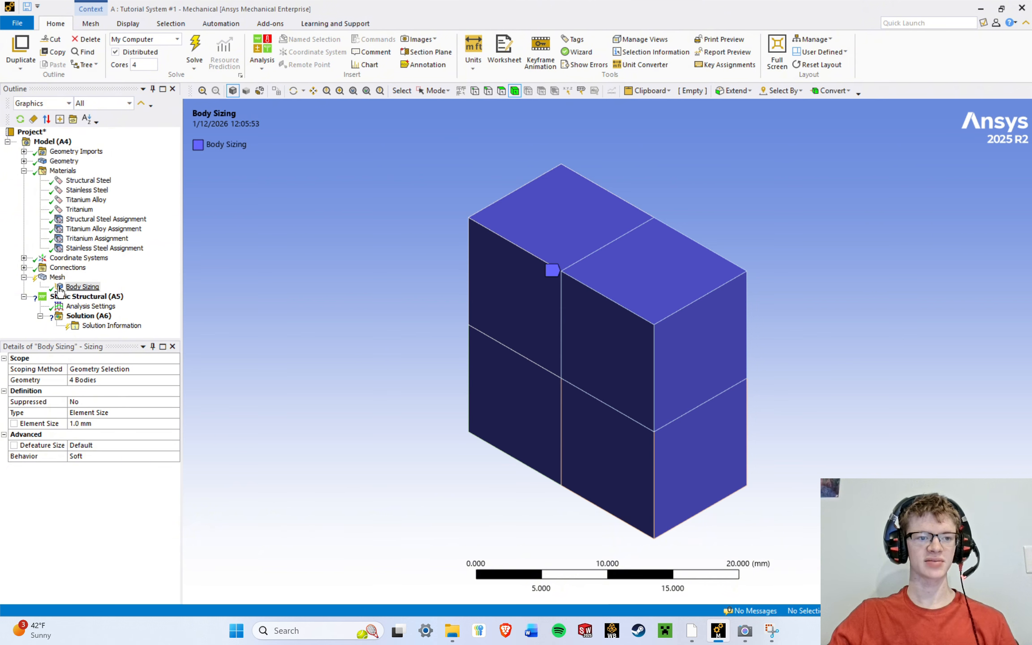
pyautogui.click(57, 278)
pyautogui.rightClick(58, 279)
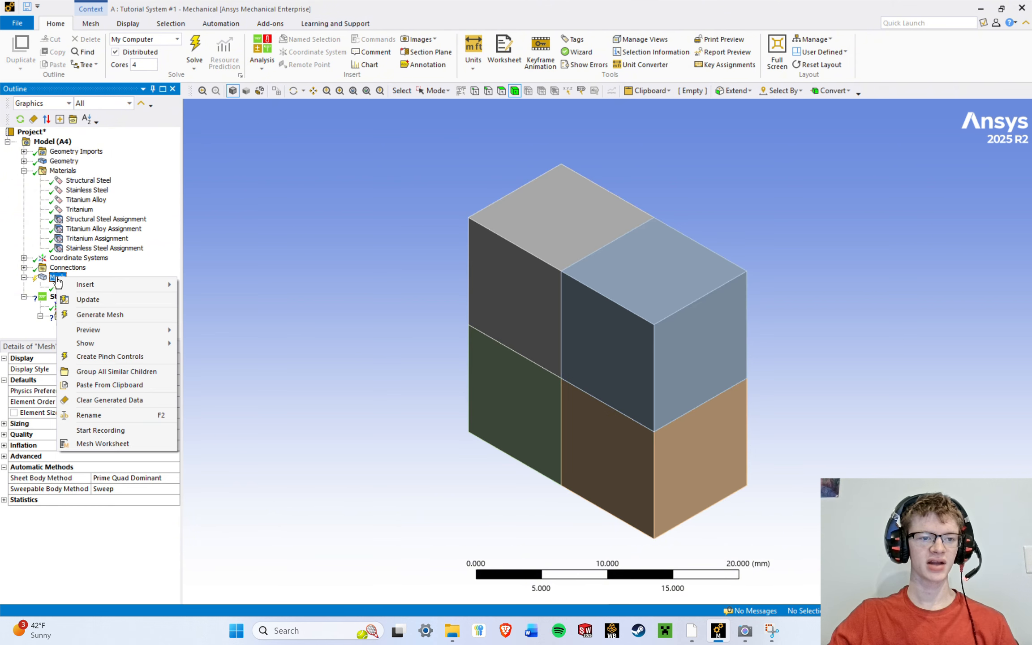
pyautogui.click(100, 315)
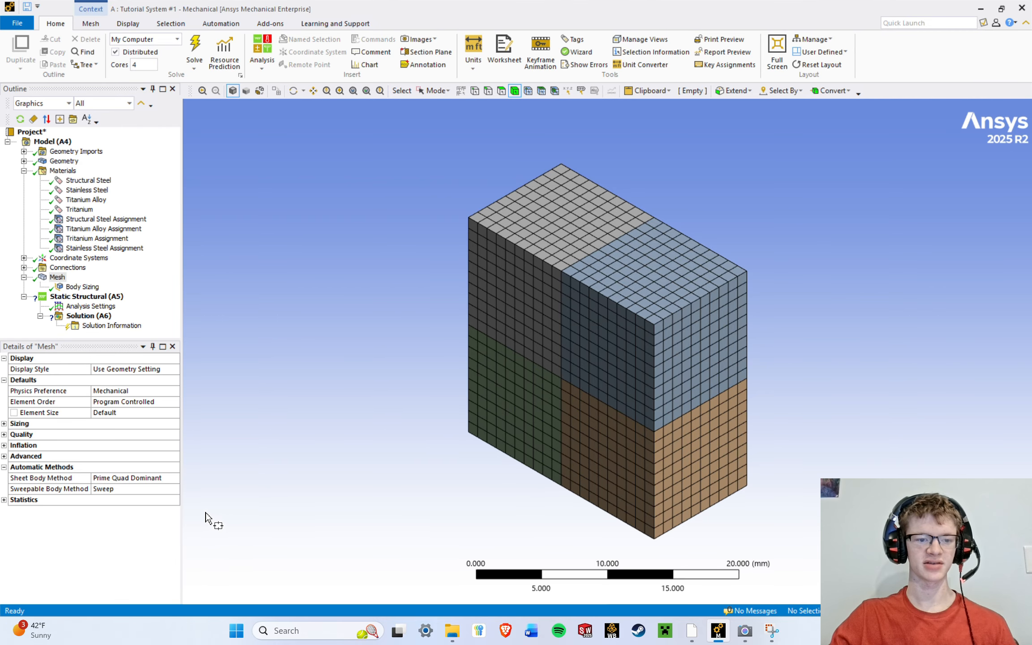
# Examine the generated mesh on the block from several angles and return to the isometric view.
pyautogui.moveTo(574, 396)
pyautogui.mouseDown(button='middle')
pyautogui.moveTo(608, 387)
pyautogui.moveTo(652, 348)
pyautogui.moveTo(670, 362)
pyautogui.mouseUp(button='middle')
pyautogui.scroll(5, 581, 306)
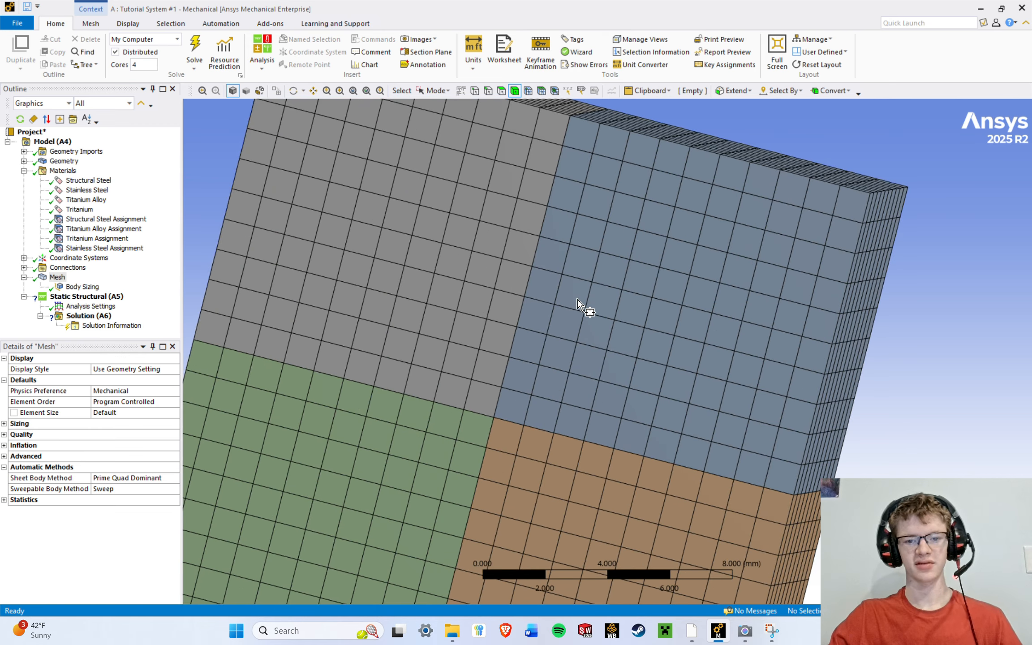
pyautogui.keyDown('ctrl'); pyautogui.moveTo(590, 220); pyautogui.dragTo(398, 341, button='middle'); pyautogui.keyUp('ctrl')
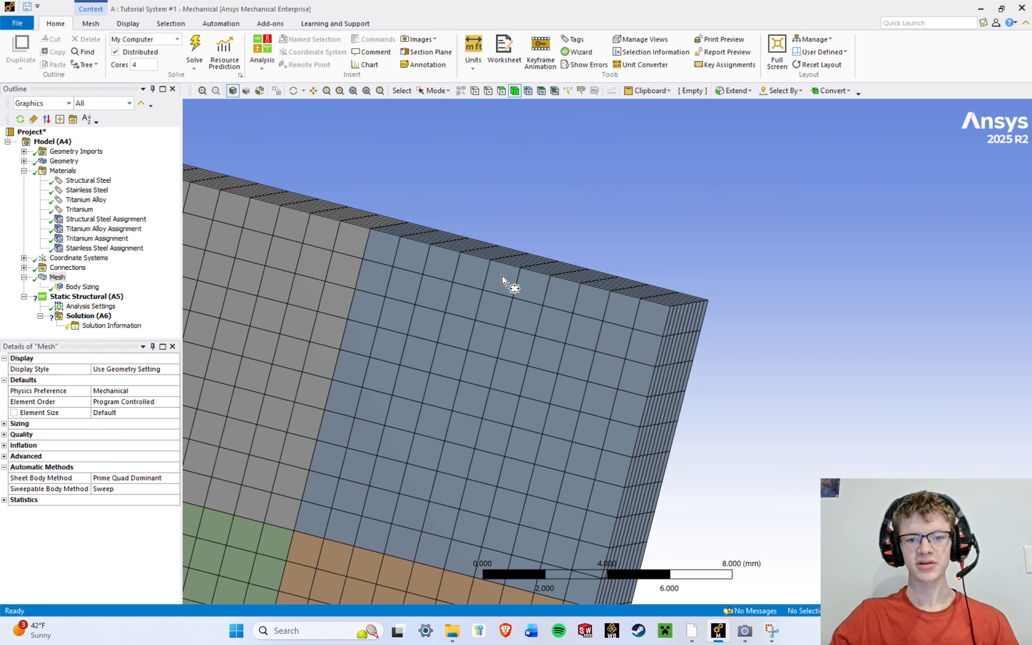
pyautogui.scroll(-5, 661, 331)
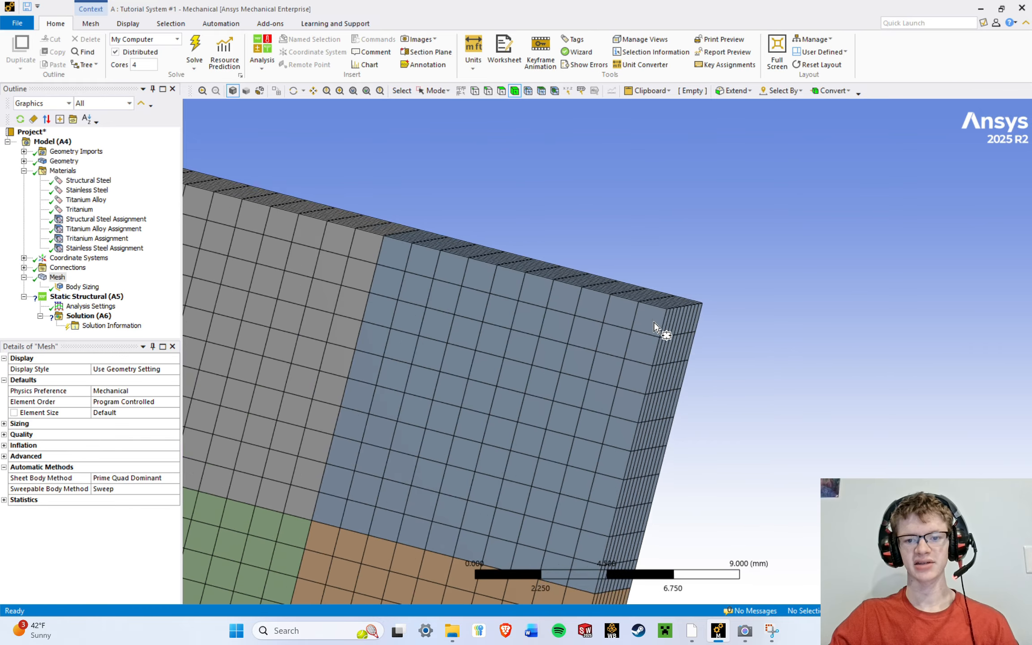
pyautogui.moveTo(615, 442); pyautogui.dragTo(705, 399, button='middle')
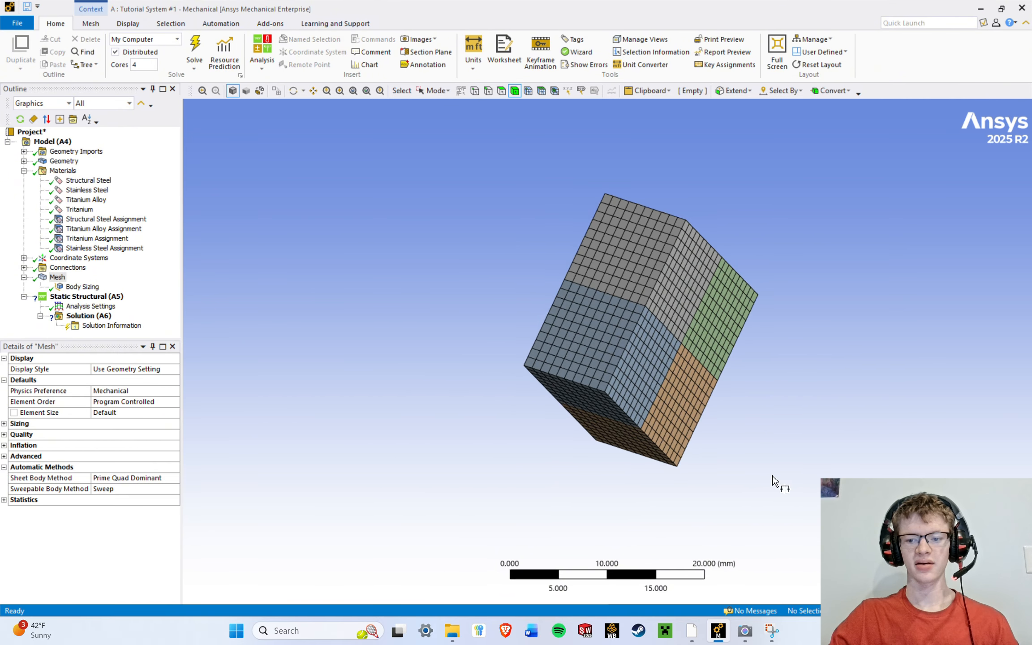
pyautogui.click(988, 567)
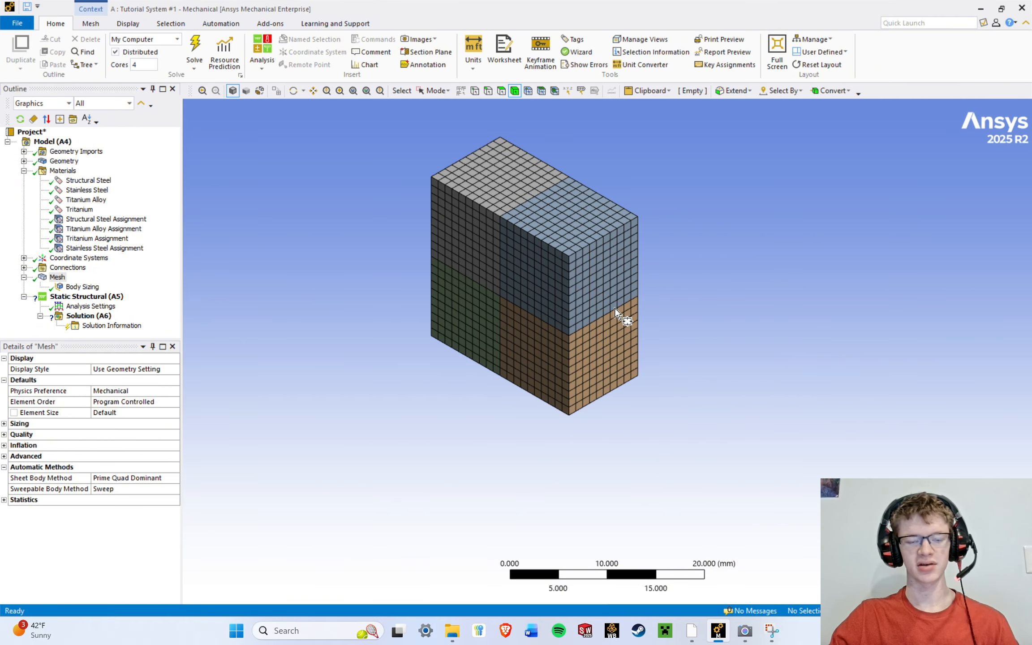
pyautogui.scroll(1, 619, 256)
pyautogui.keyDown('ctrl'); pyautogui.moveTo(618, 256); pyautogui.dragTo(694, 362, button='middle'); pyautogui.keyUp('ctrl')
pyautogui.scroll(2, 693, 362)
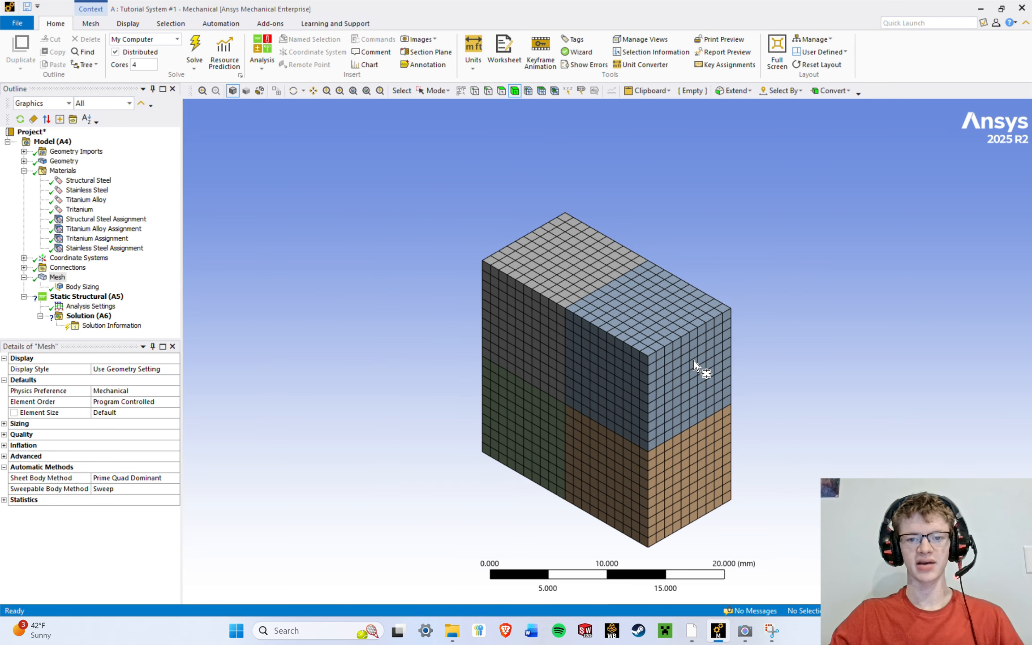
pyautogui.keyDown('ctrl'); pyautogui.moveTo(707, 404); pyautogui.dragTo(702, 369, button='middle'); pyautogui.keyUp('ctrl')
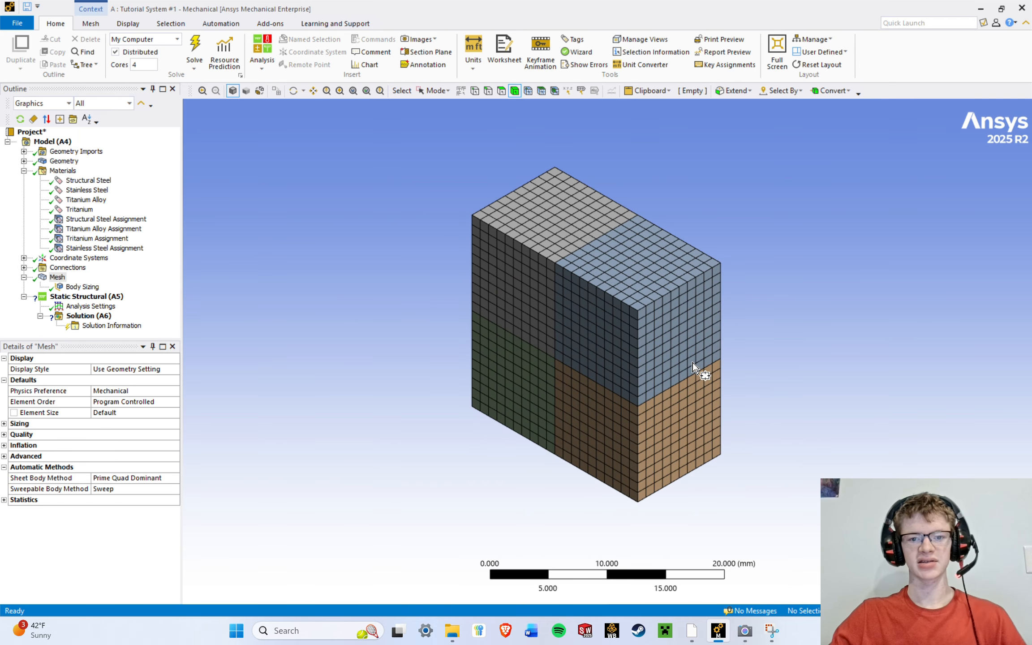
pyautogui.scroll(1, 686, 364)
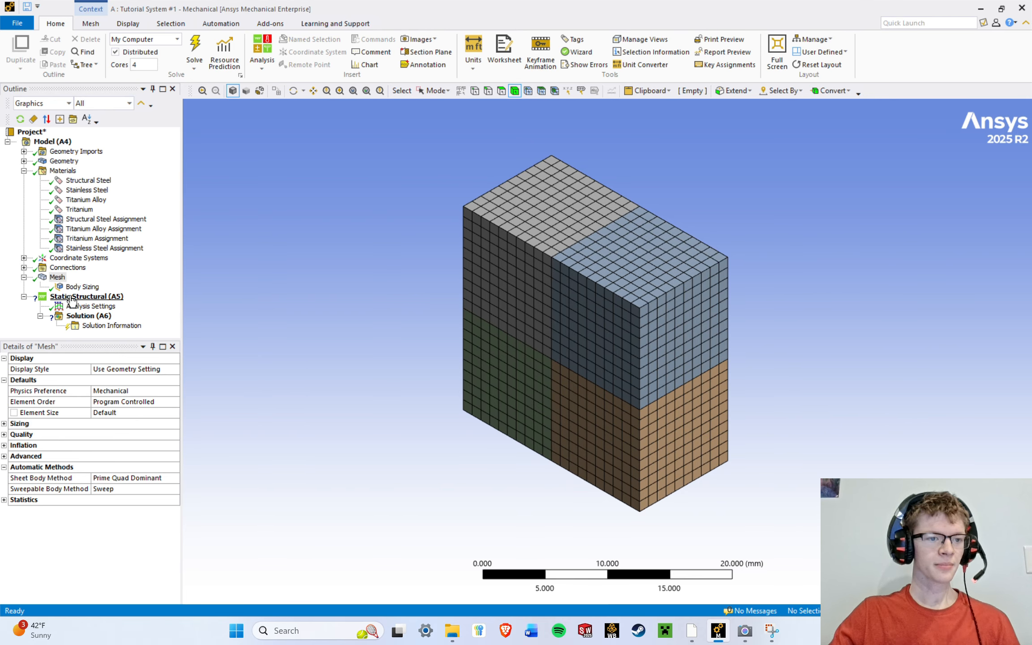
# Collapse the Mesh and Materials branches of the outline and select the Static Structural analysis.
pyautogui.click(24, 277)
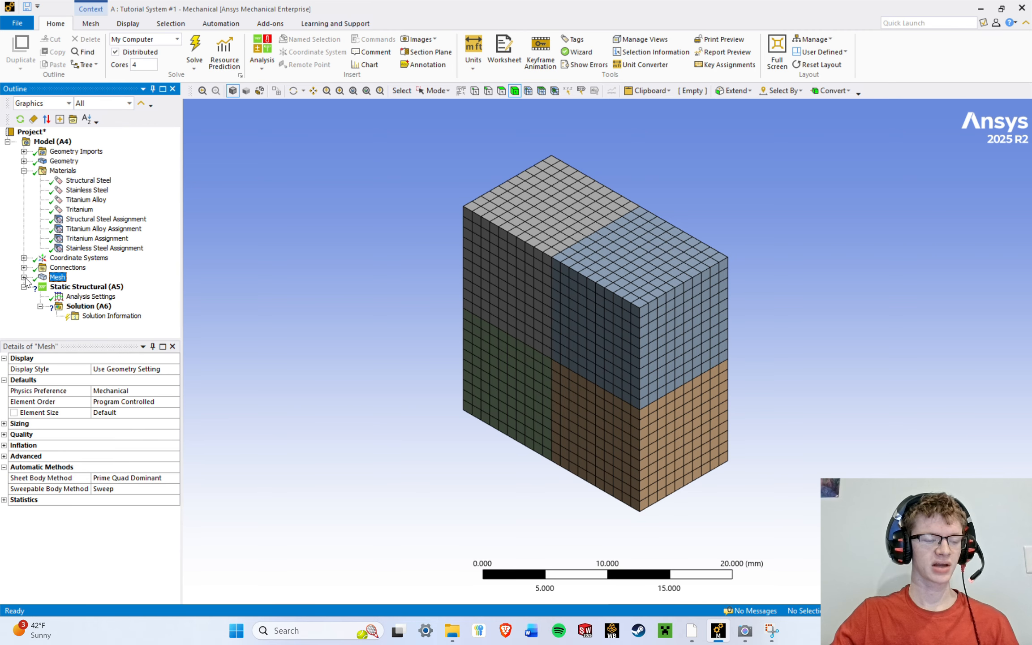
pyautogui.click(24, 170)
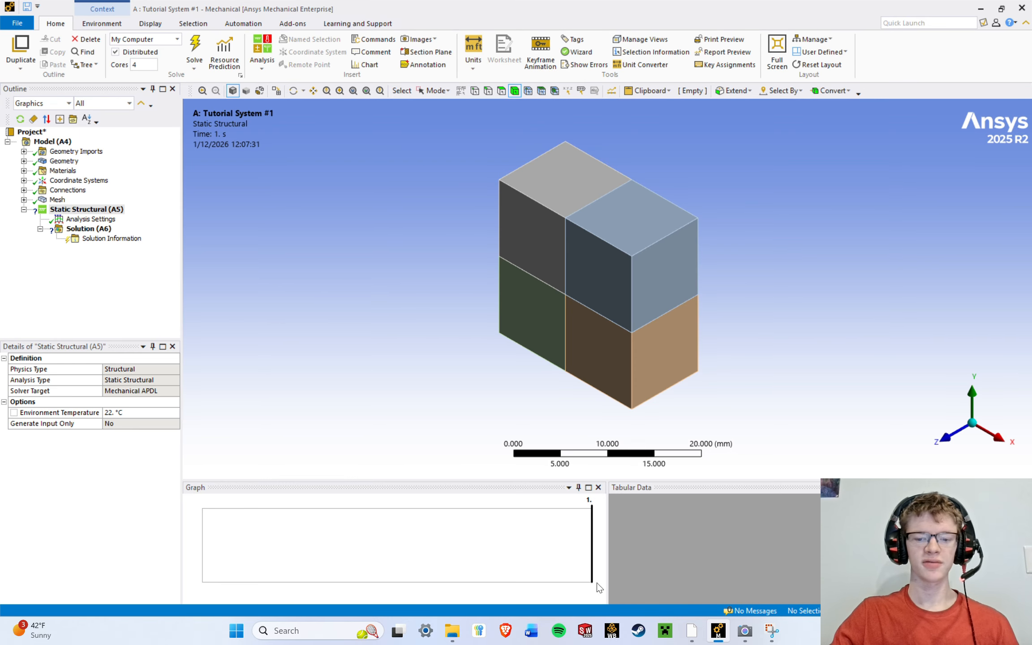
# Switch to Workbench to check the status of the system's Model cell, and return to Mechanical.
pyautogui.click(692, 630)
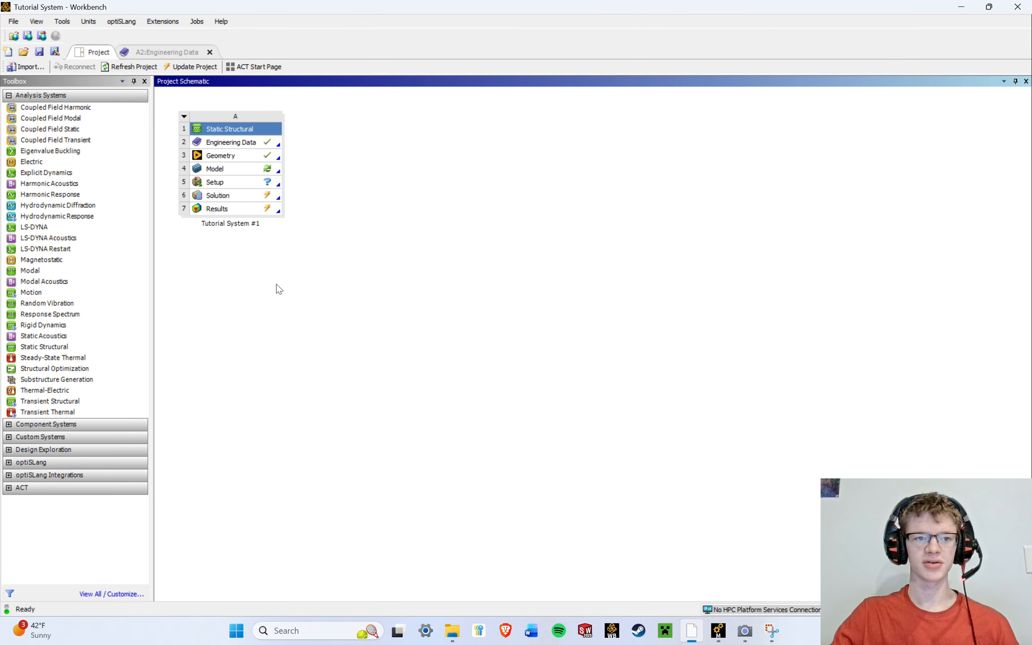
pyautogui.click(238, 168)
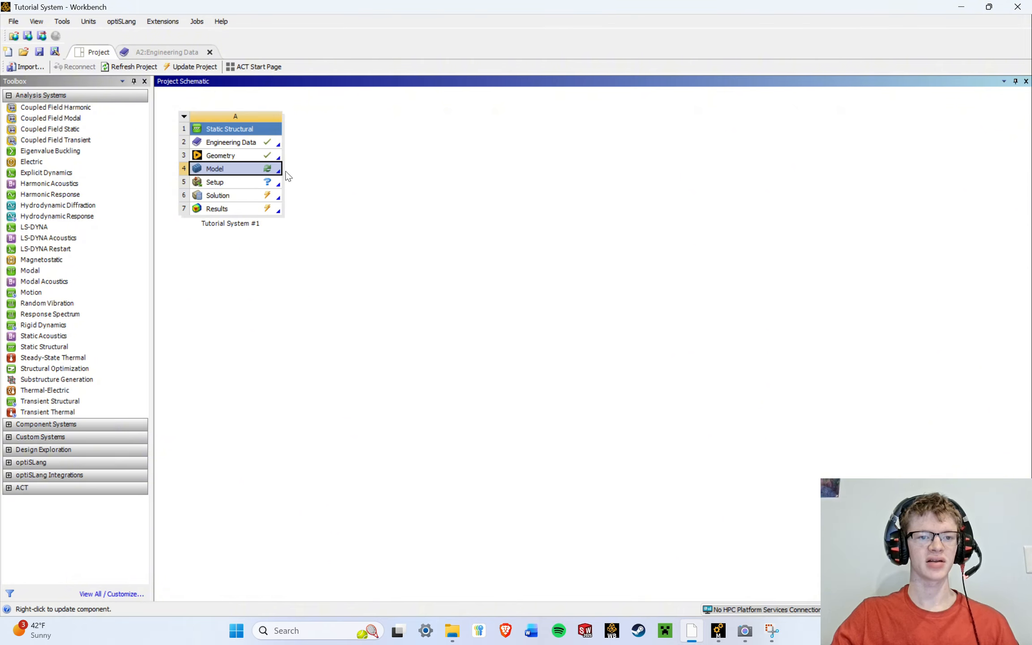
pyautogui.click(333, 180)
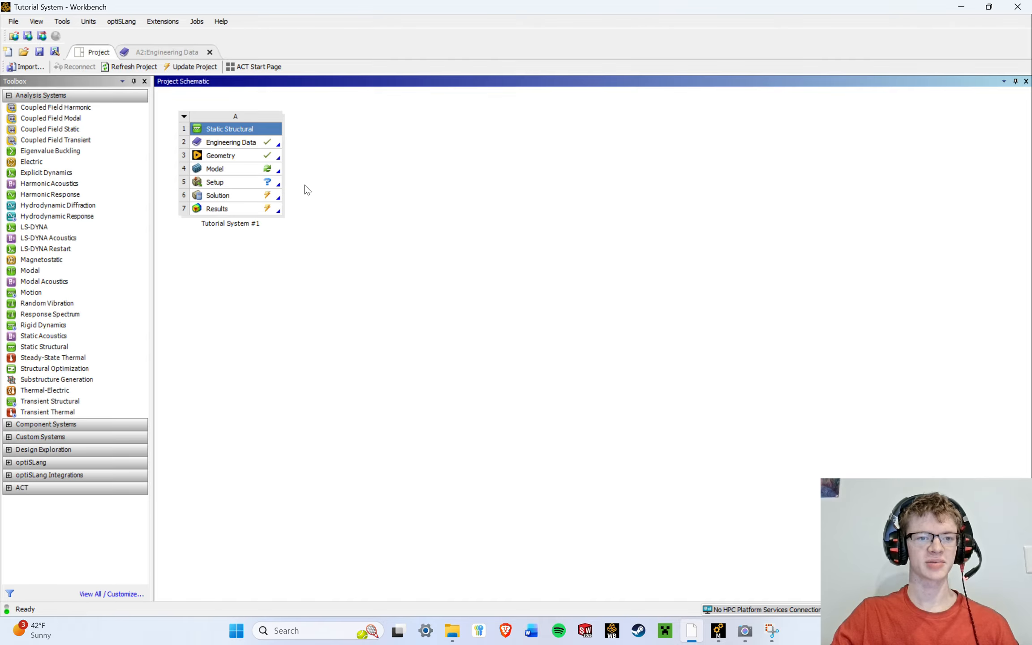
pyautogui.click(718, 630)
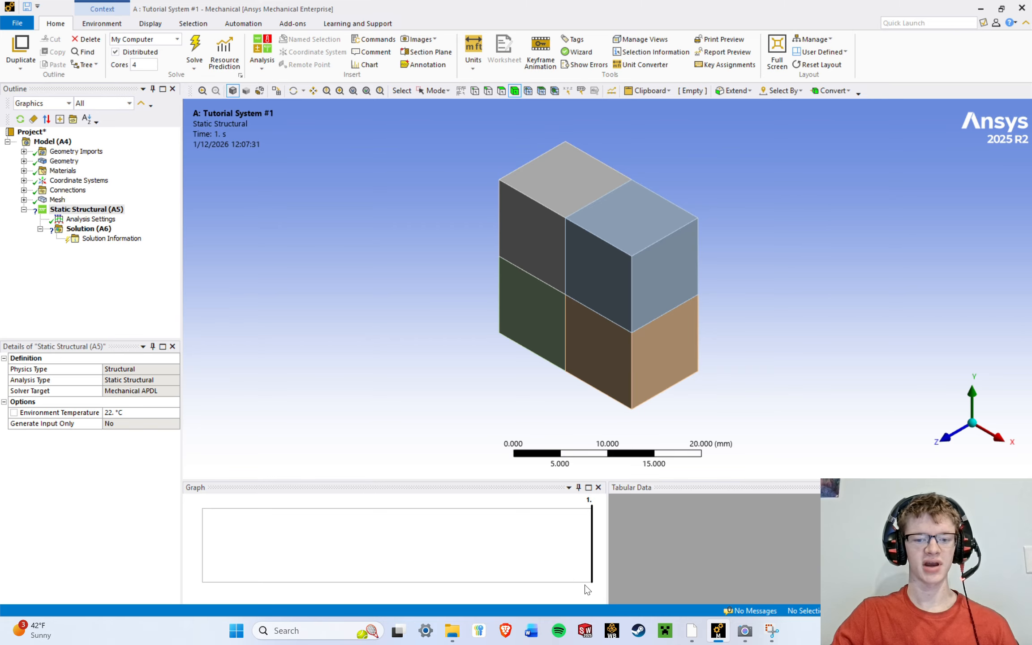
pyautogui.click(692, 632)
pyautogui.click(718, 631)
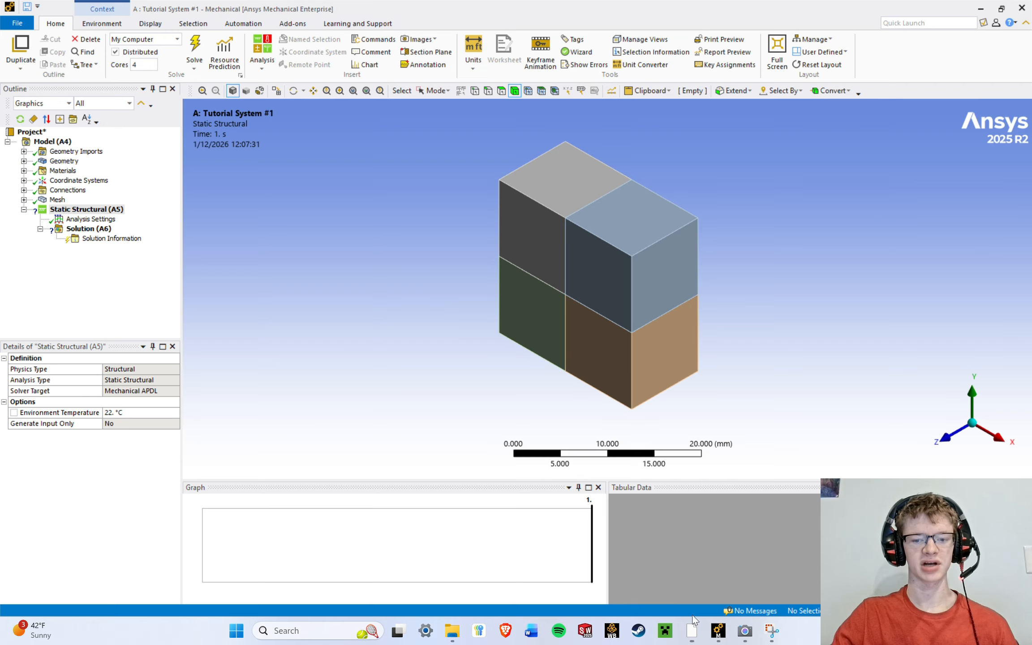
# Set the body sizing's element size to 0.5 mm.
pyautogui.click(72, 219)
pyautogui.click(83, 210)
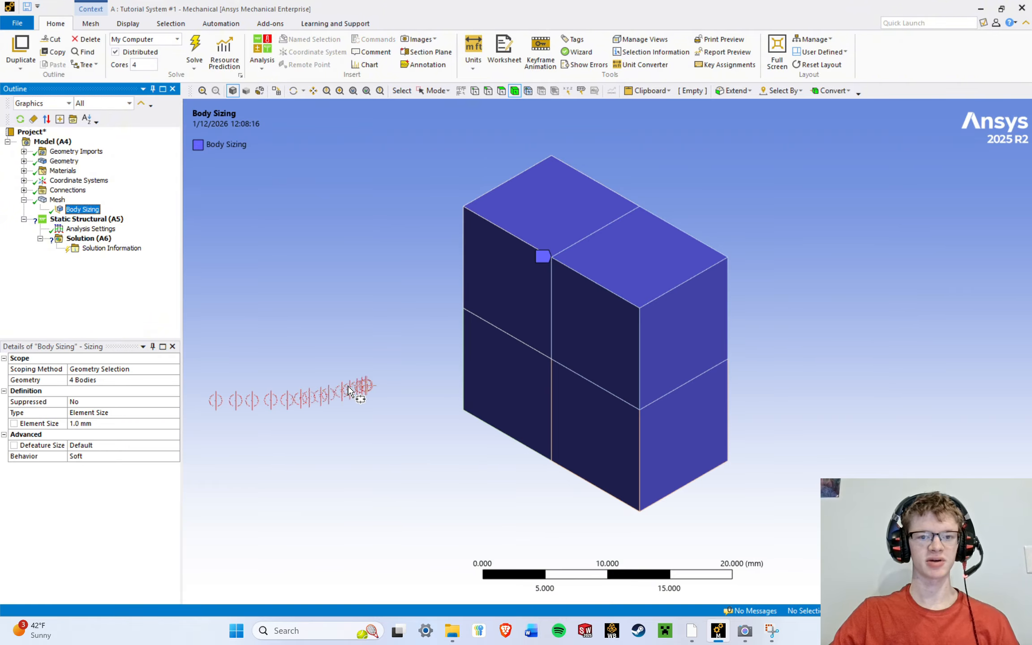
pyautogui.click(73, 426)
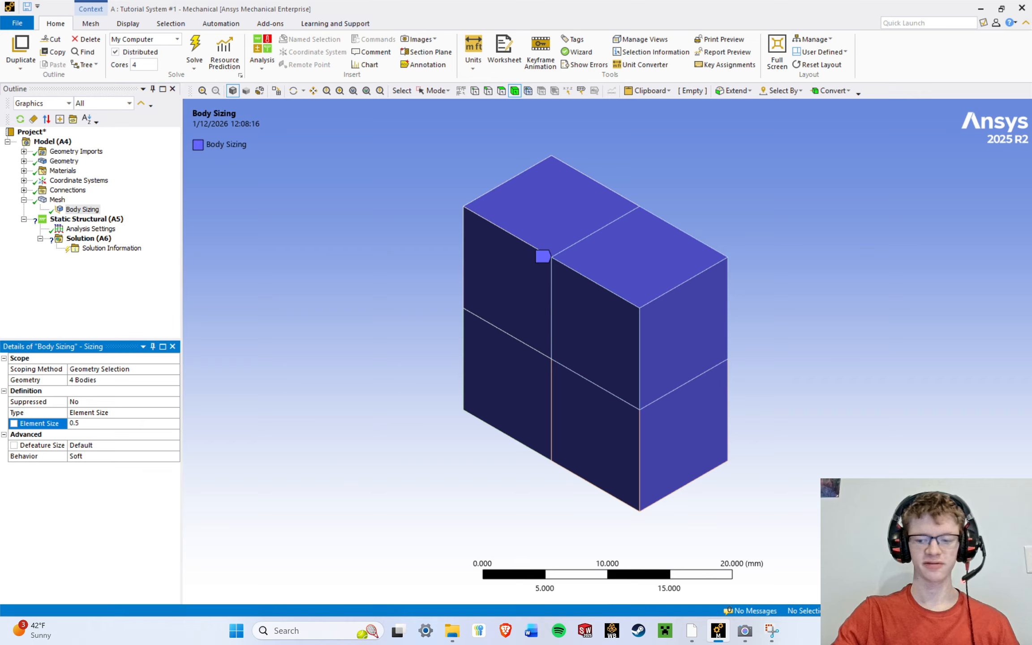
pyautogui.press('Return')
# Examine the meshing state legend and the element grid shown on the block after the sizing change.
pyautogui.rightClick(55, 200)
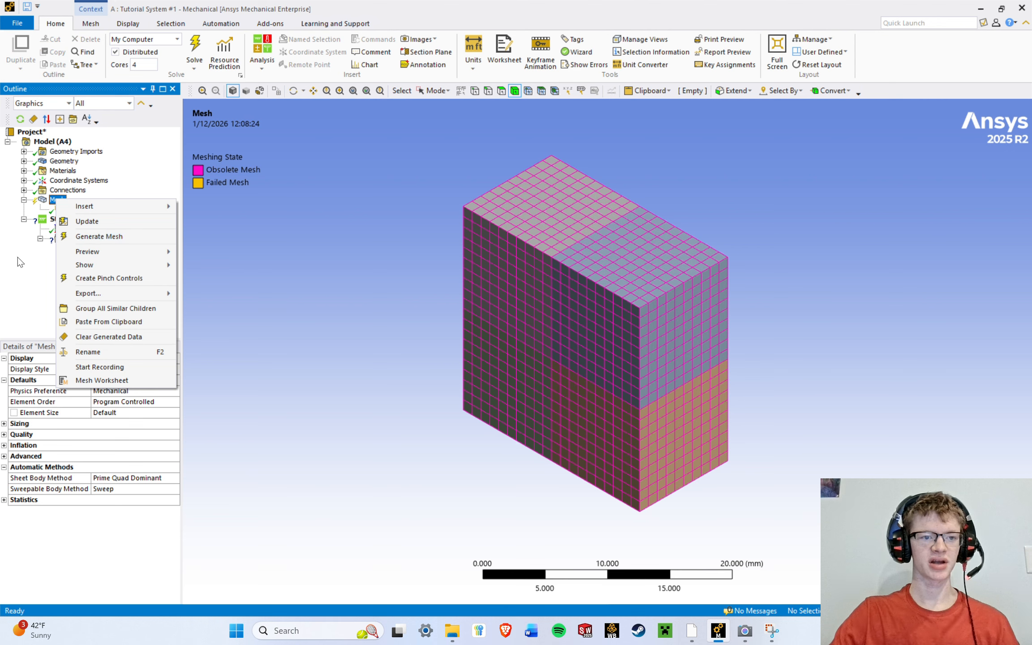
pyautogui.click(41, 284)
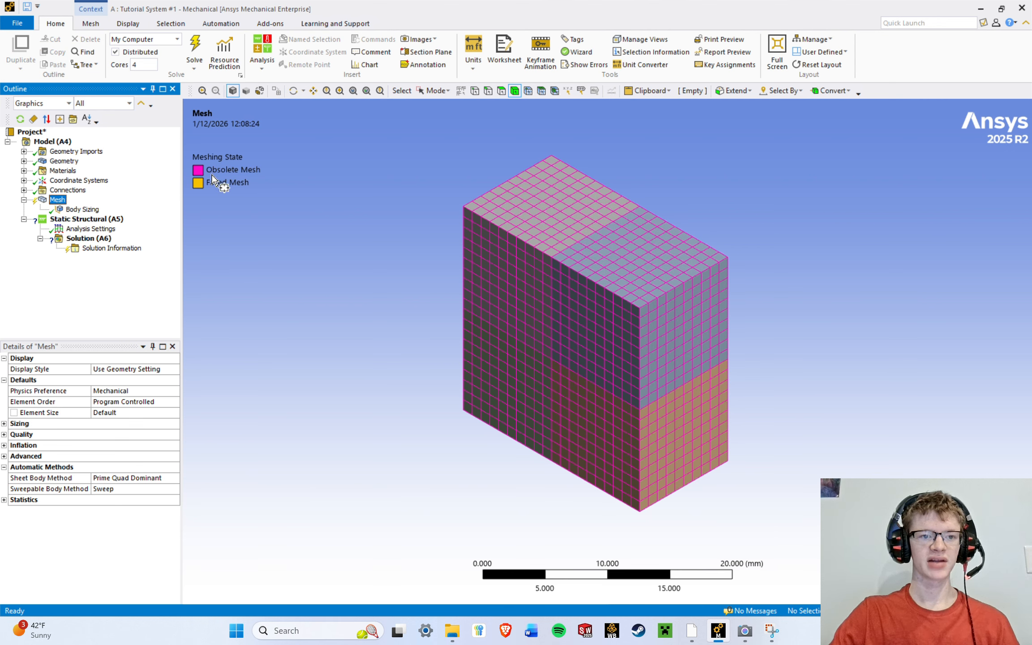
pyautogui.moveTo(200, 116)
pyautogui.mouseDown()
pyautogui.moveTo(240, 143)
pyautogui.moveTo(198, 114)
pyautogui.mouseUp()
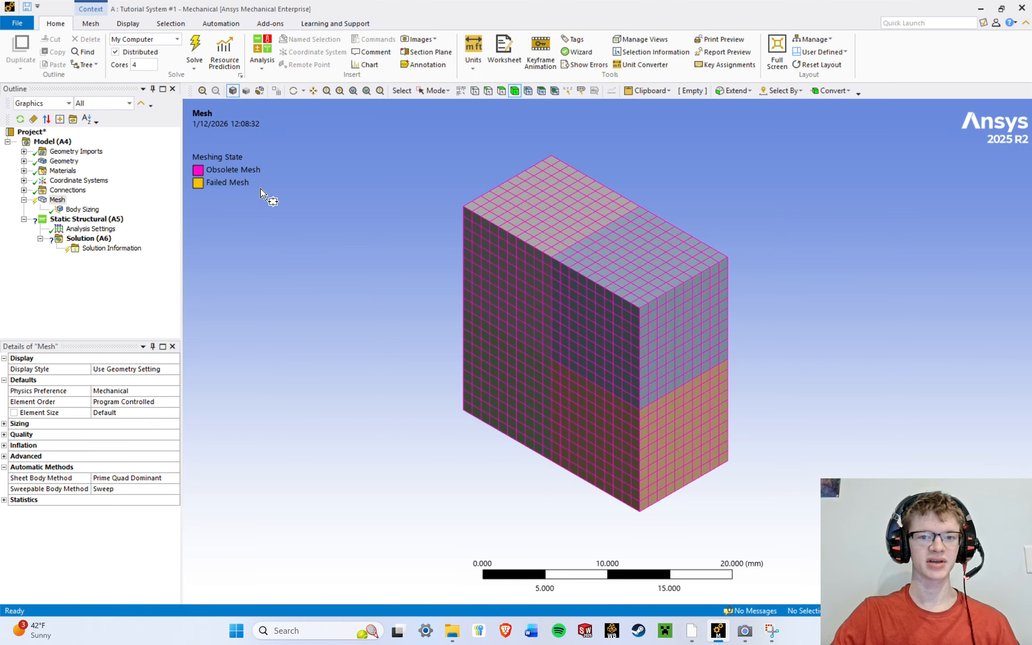
pyautogui.scroll(1, 731, 347)
pyautogui.scroll(5, 735, 351)
pyautogui.scroll(-3, 716, 348)
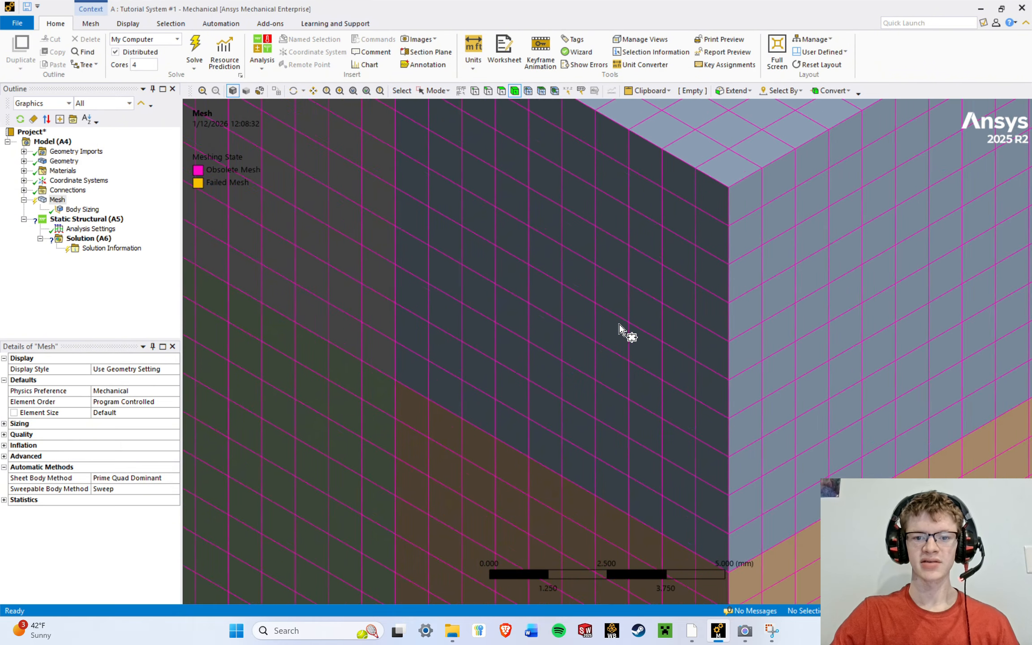
pyautogui.scroll(2, 625, 317)
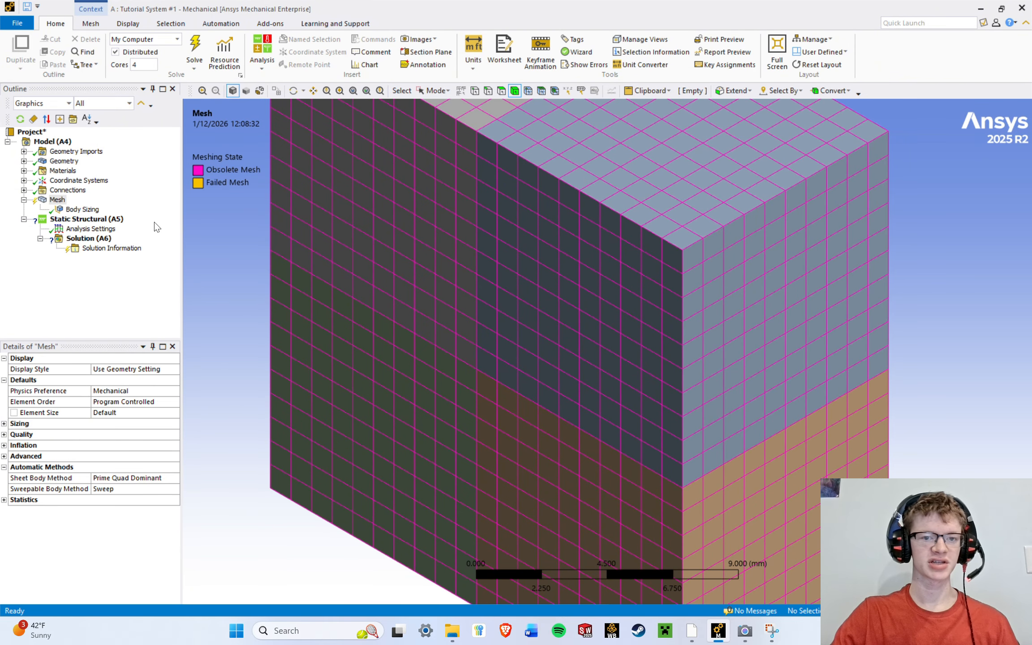
pyautogui.scroll(-3, 582, 305)
pyautogui.scroll(3, 562, 292)
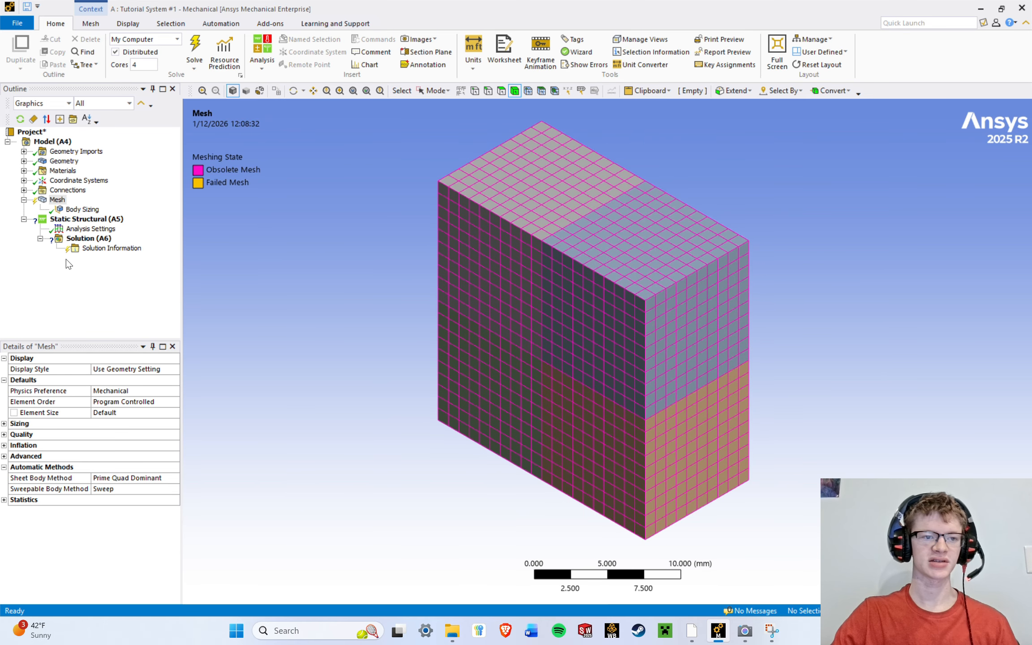
# Regenerate the mesh with the 0.5 mm body sizing.
pyautogui.click(58, 201)
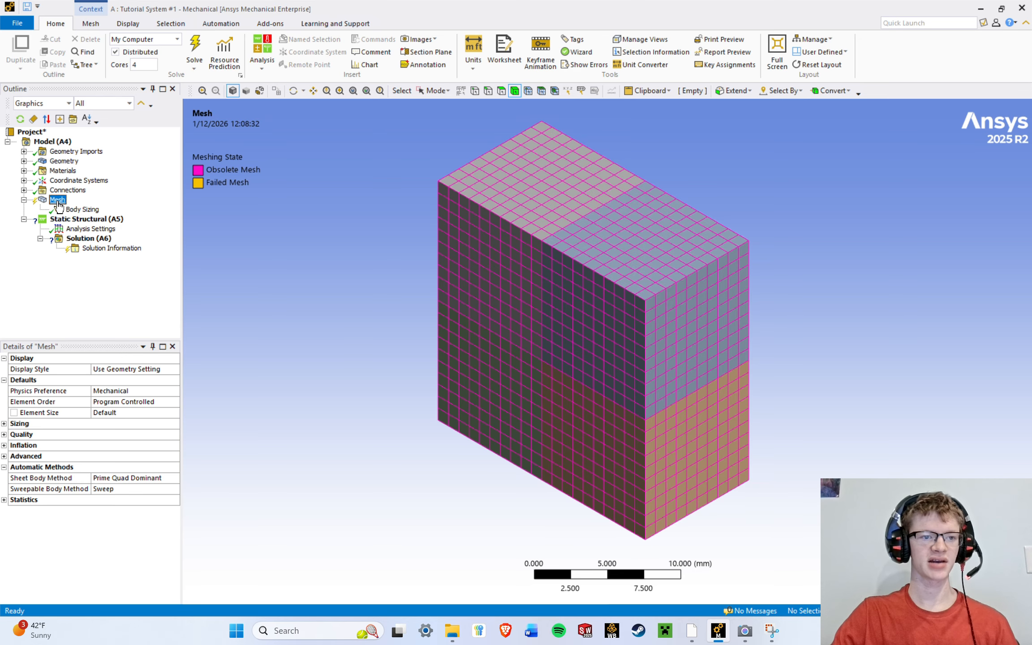
pyautogui.rightClick(58, 202)
pyautogui.click(85, 238)
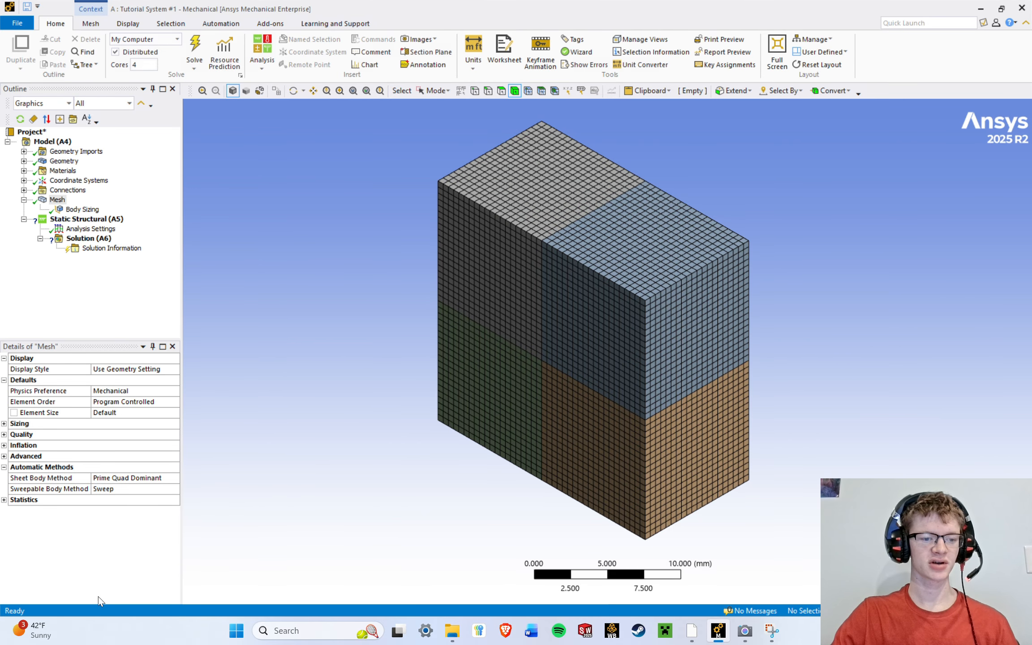
# Examine the refined mesh up close around the block's edges and upper faces.
pyautogui.scroll(8, 698, 302)
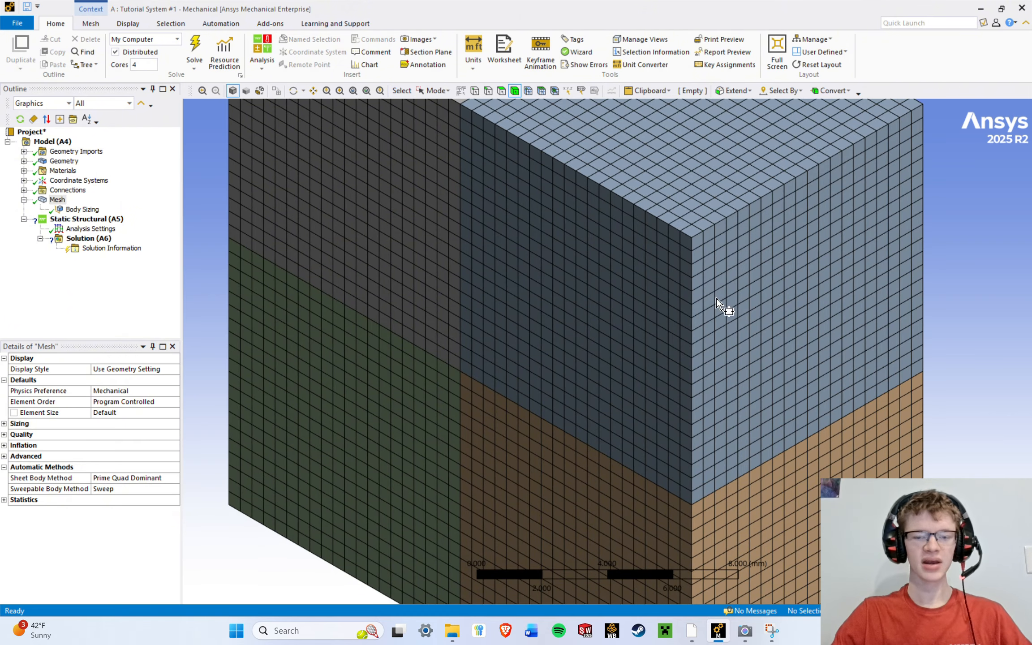
pyautogui.keyDown('ctrl'); pyautogui.moveTo(701, 295); pyautogui.dragTo(641, 477, button='middle'); pyautogui.keyUp('ctrl')
pyautogui.scroll(-1, 640, 447)
pyautogui.scroll(5, 541, 371)
pyautogui.keyDown('ctrl'); pyautogui.moveTo(536, 368); pyautogui.dragTo(633, 355, button='middle'); pyautogui.keyUp('ctrl')
pyautogui.keyDown('ctrl'); pyautogui.moveTo(466, 295); pyautogui.dragTo(454, 292, button='middle'); pyautogui.keyUp('ctrl')
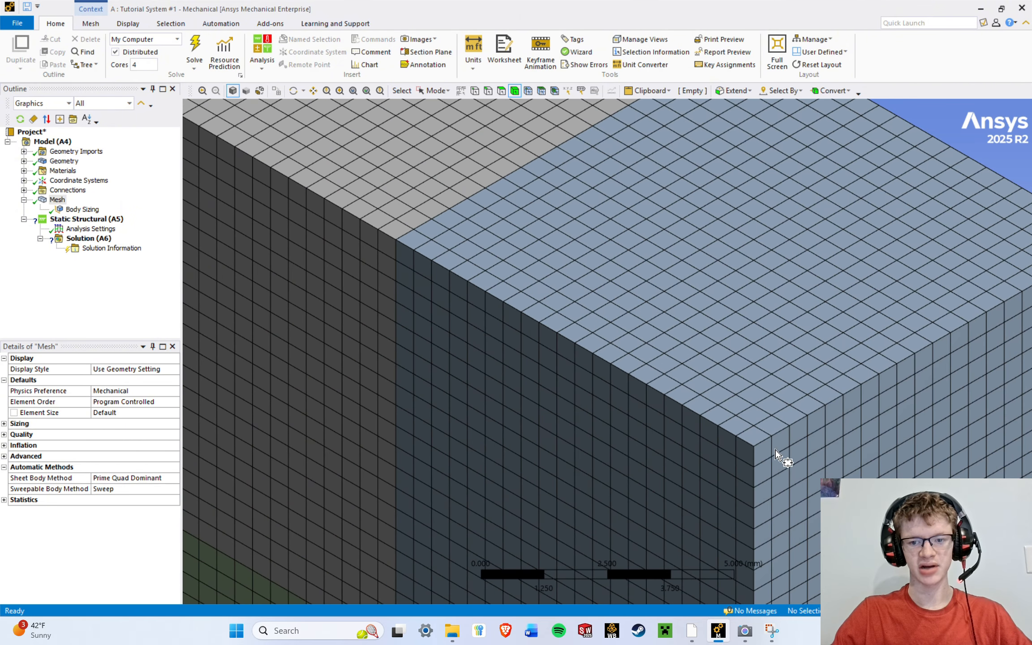
pyautogui.scroll(-5, 736, 455)
pyautogui.scroll(-4, 717, 452)
pyautogui.scroll(1, 672, 368)
pyautogui.scroll(2, 662, 374)
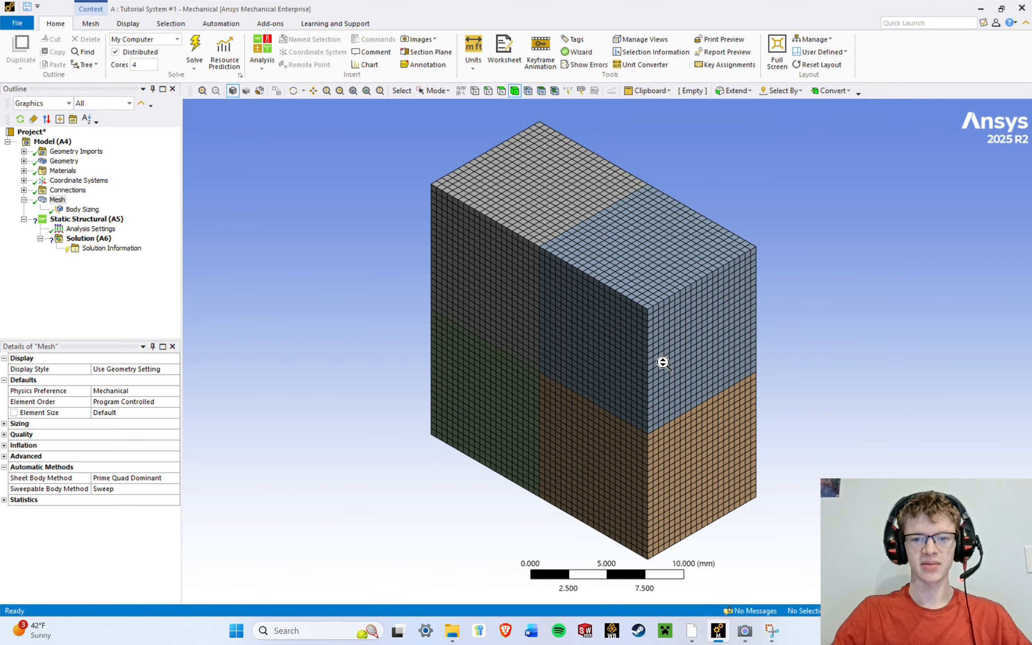
# Set the body sizing's element size to 0.25 mm and regenerate the mesh.
pyautogui.scroll(-1, 662, 374)
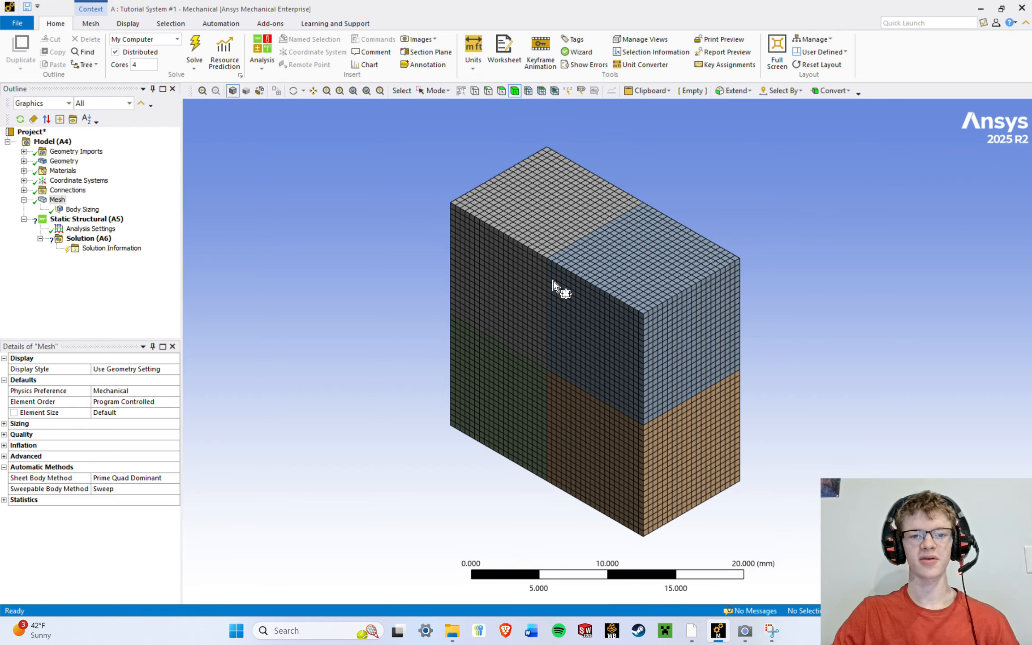
pyautogui.scroll(2, 639, 335)
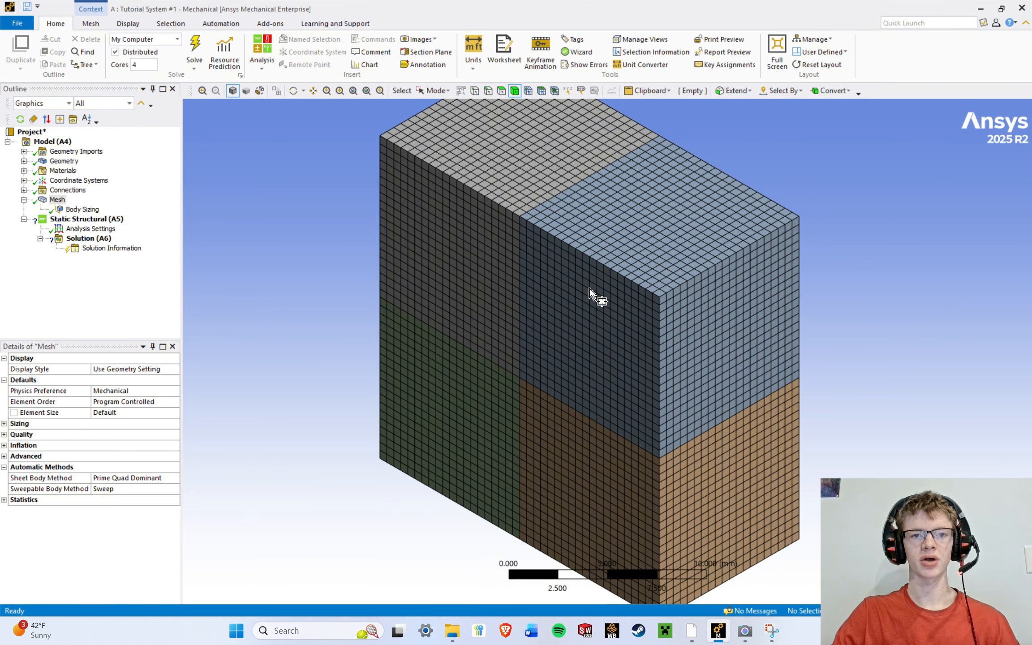
pyautogui.scroll(-2, 589, 288)
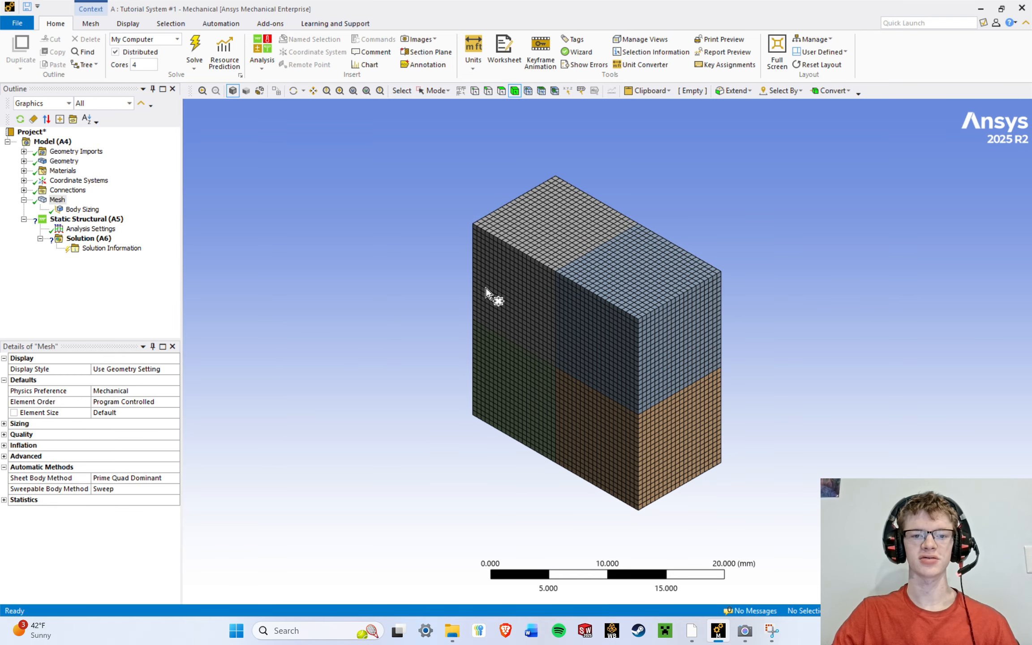
pyautogui.scroll(2, 530, 288)
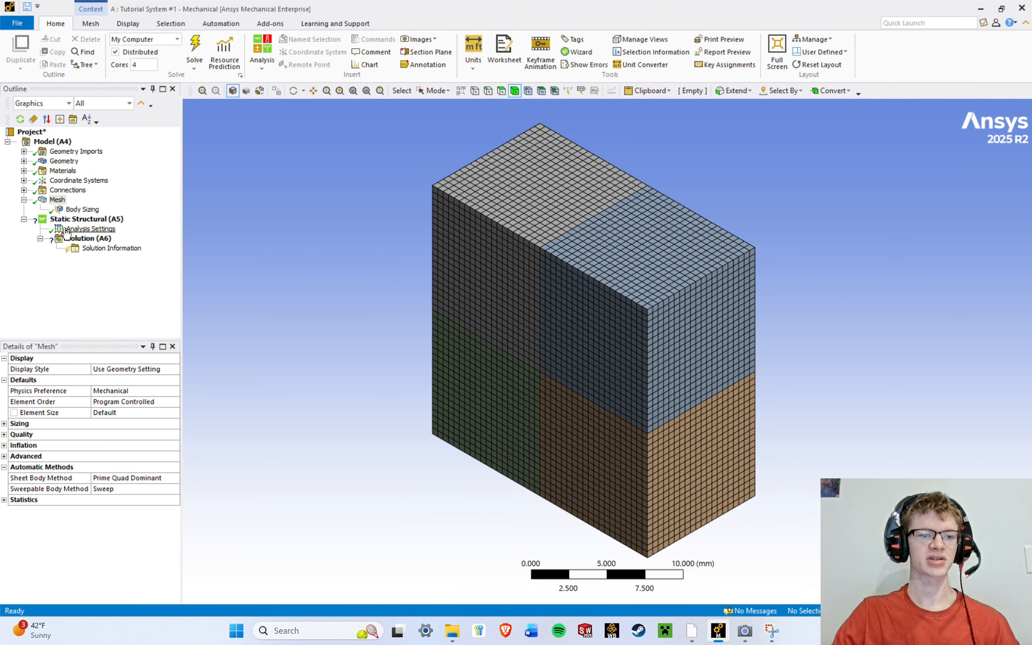
pyautogui.click(82, 208)
pyautogui.click(95, 423)
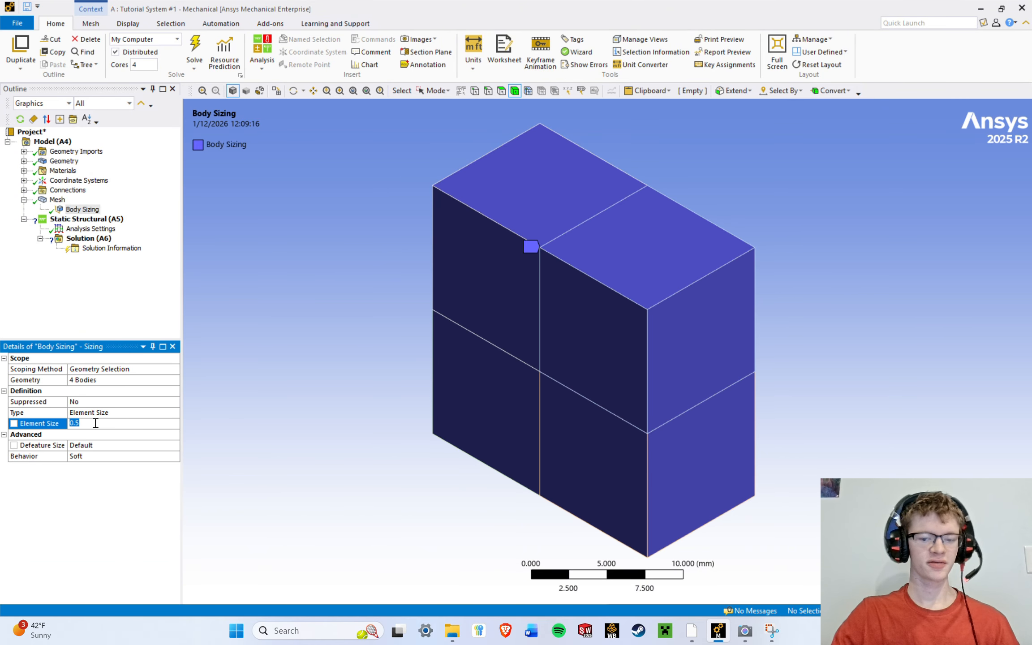
pyautogui.write('0.2')
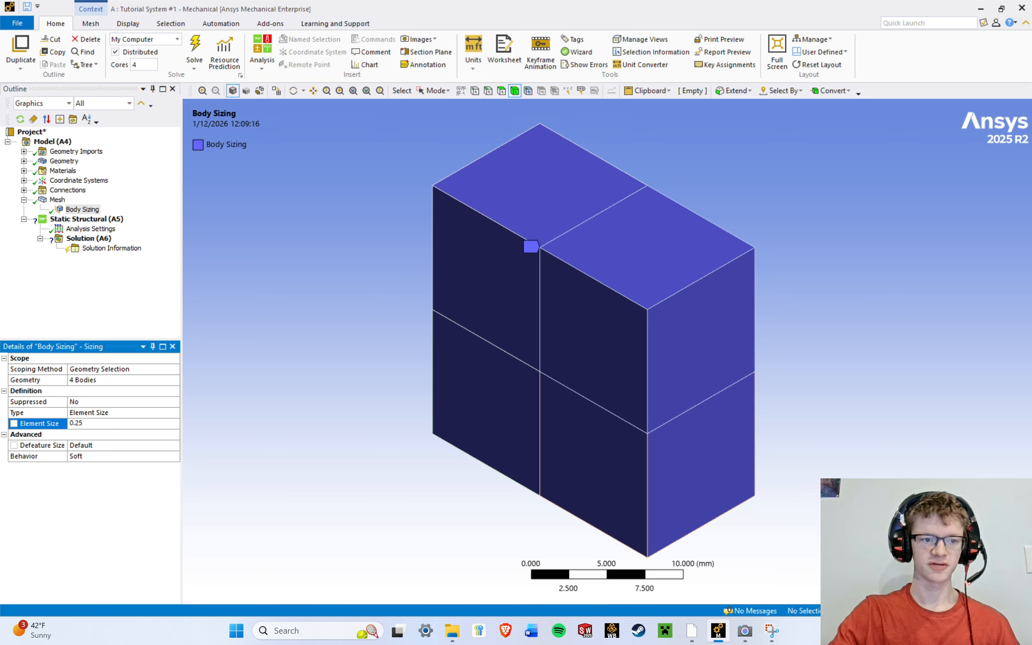
pyautogui.press('Return')
pyautogui.rightClick(55, 201)
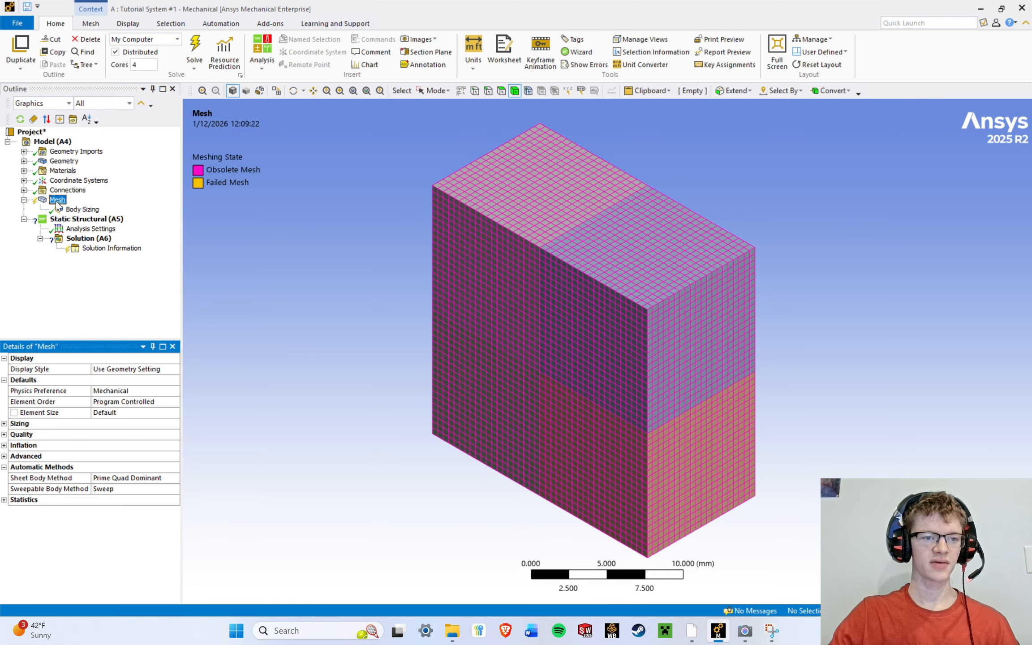
pyautogui.click(85, 238)
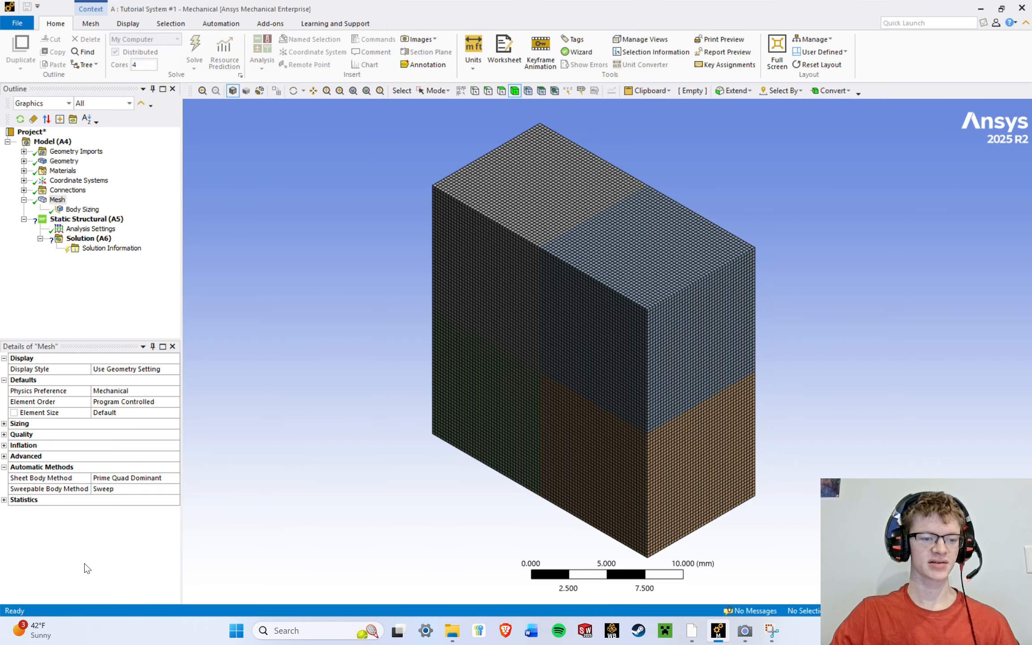
# Examine the 0.25 mm mesh up close and from several angles across all four bodies.
pyautogui.scroll(5, 649, 326)
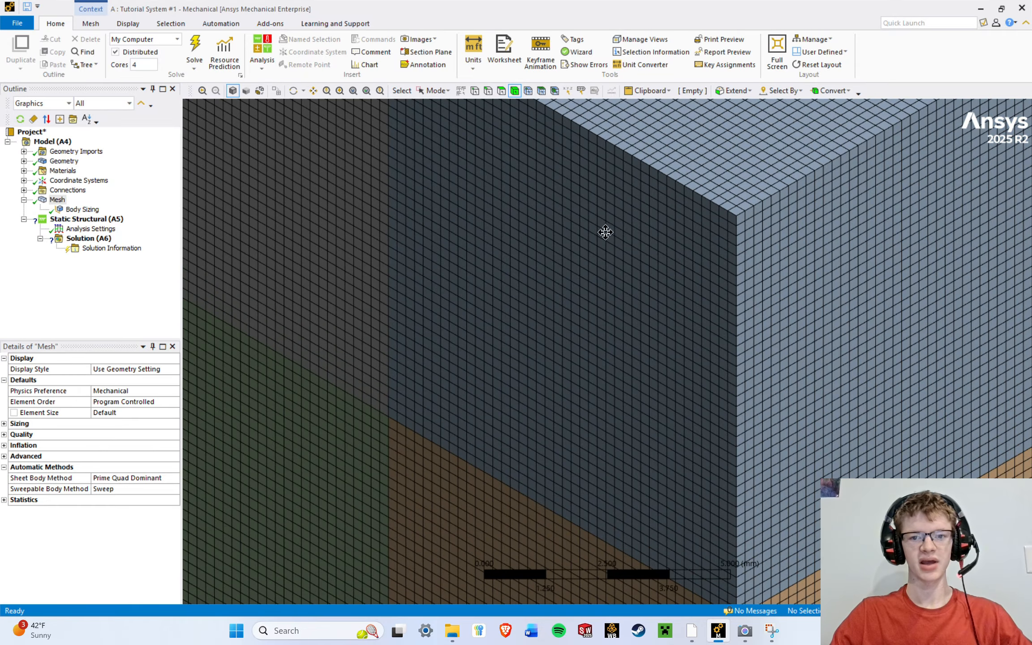
pyautogui.moveTo(605, 232); pyautogui.dragTo(578, 389, button='middle')
pyautogui.scroll(-10, 761, 427)
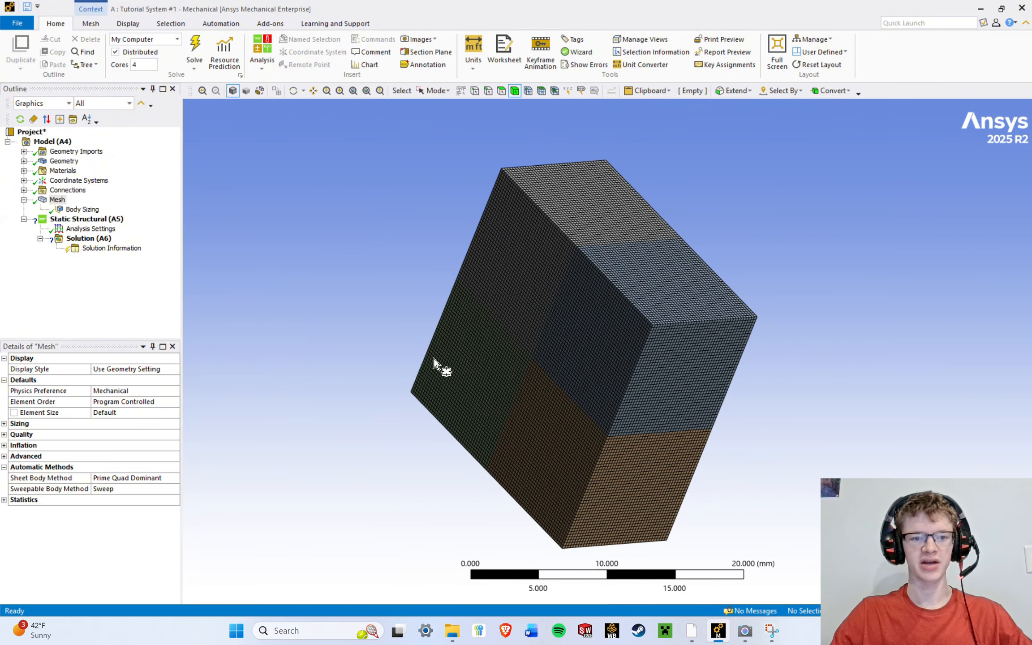
pyautogui.moveTo(586, 349)
pyautogui.mouseDown(button='middle')
pyautogui.moveTo(649, 346)
pyautogui.moveTo(634, 357)
pyautogui.moveTo(612, 351)
pyautogui.moveTo(636, 396)
pyautogui.moveTo(543, 334)
pyautogui.moveTo(581, 359)
pyautogui.moveTo(597, 338)
pyautogui.mouseUp(button='middle')
pyautogui.scroll(5, 628, 357)
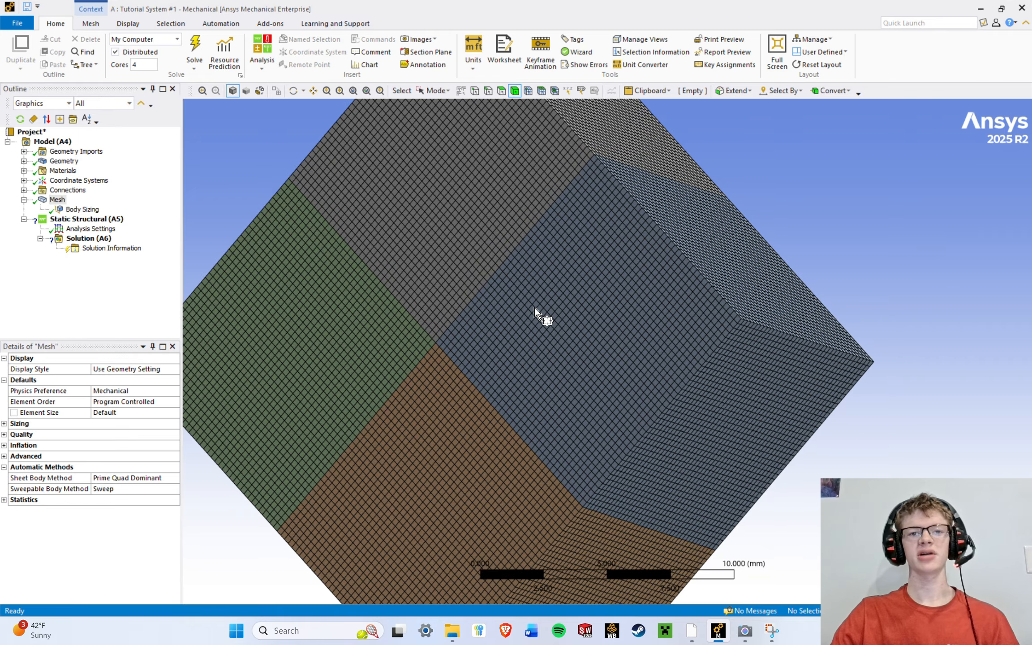
pyautogui.scroll(-5, 541, 322)
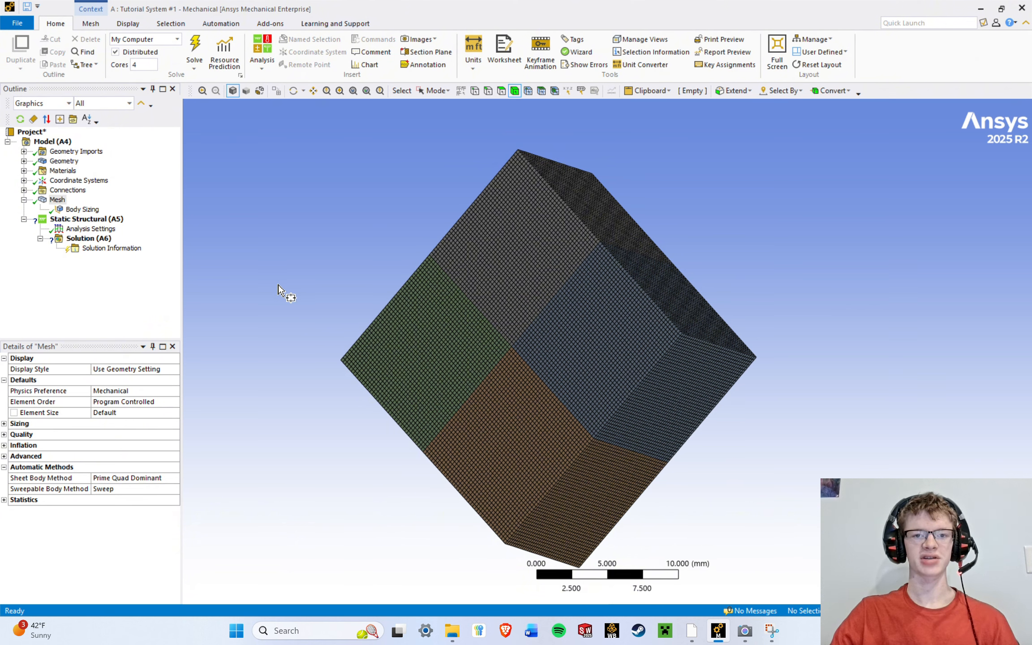
# Set the body sizing's element size back to 1.0 mm, regenerate the mesh and restore the isometric view.
pyautogui.click(82, 210)
pyautogui.click(93, 424)
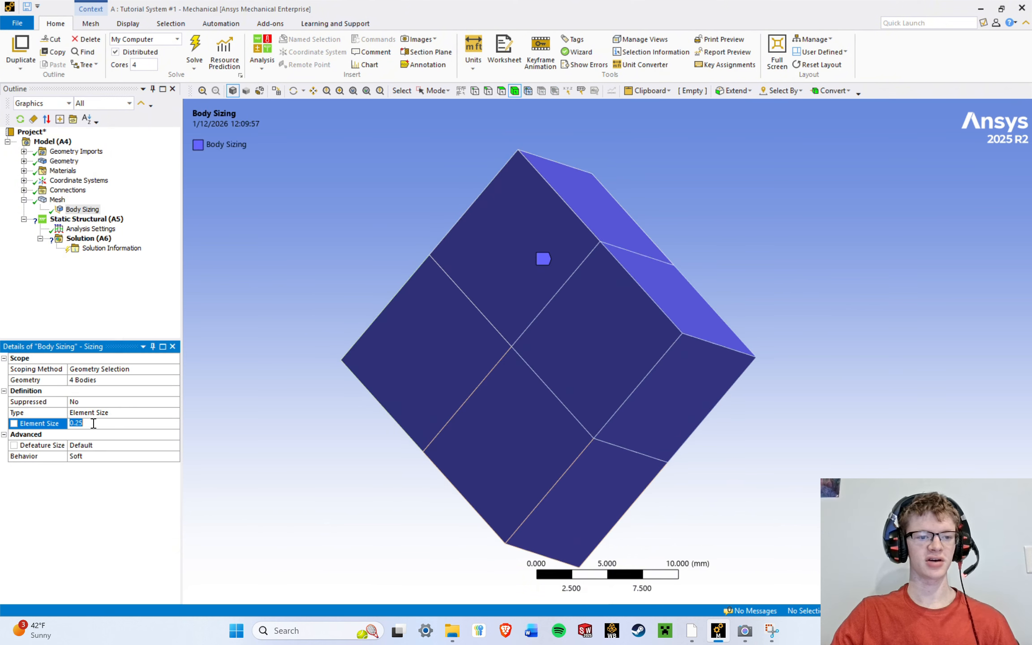
pyautogui.write('1.0')
pyautogui.press('Return')
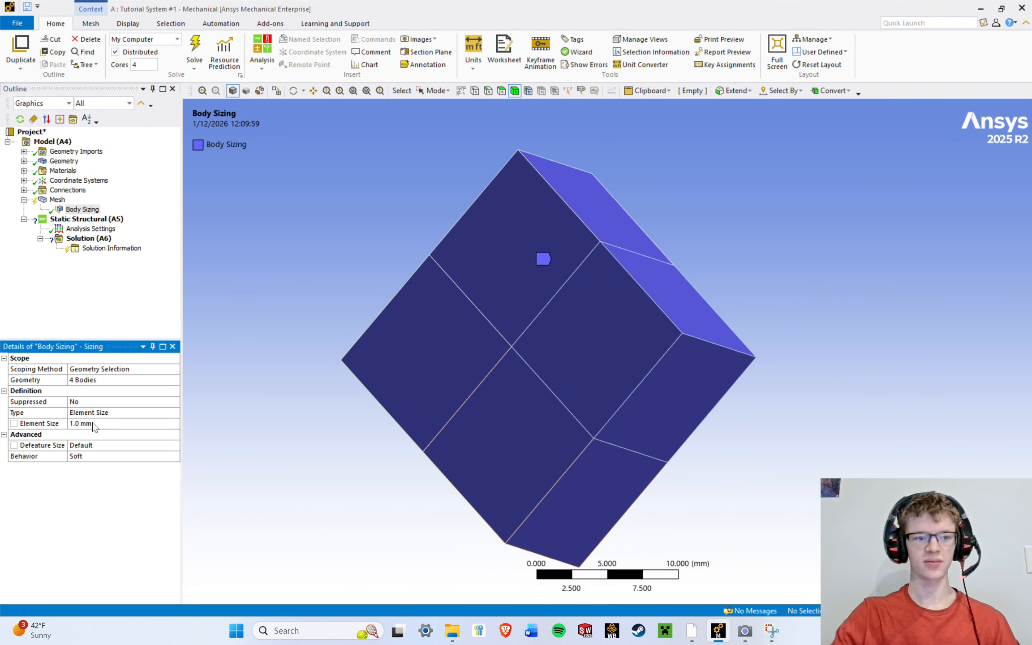
pyautogui.rightClick(86, 207)
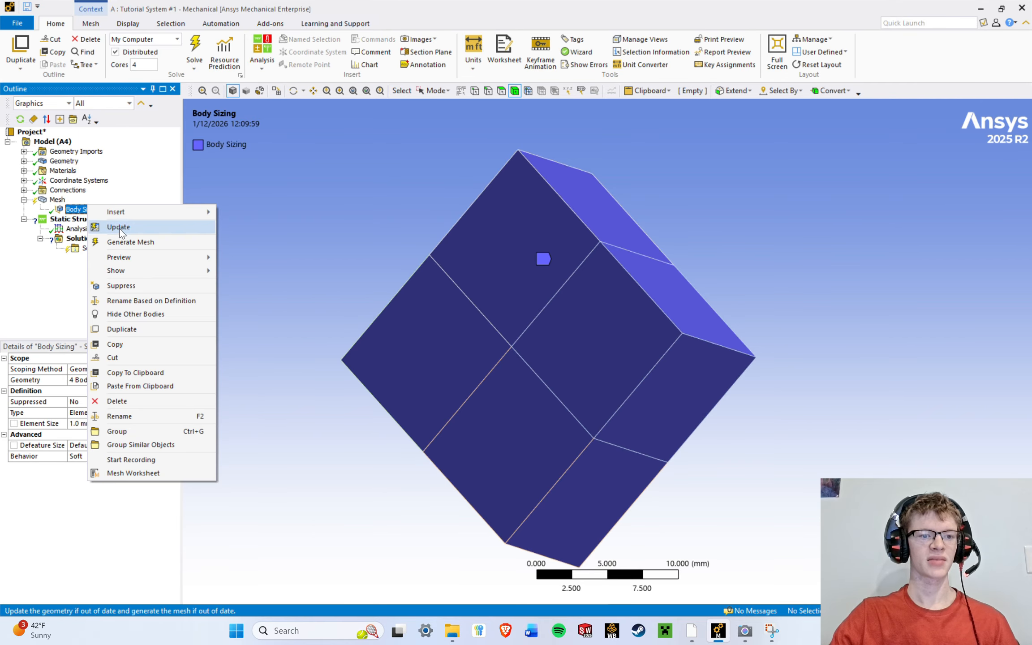
pyautogui.click(122, 242)
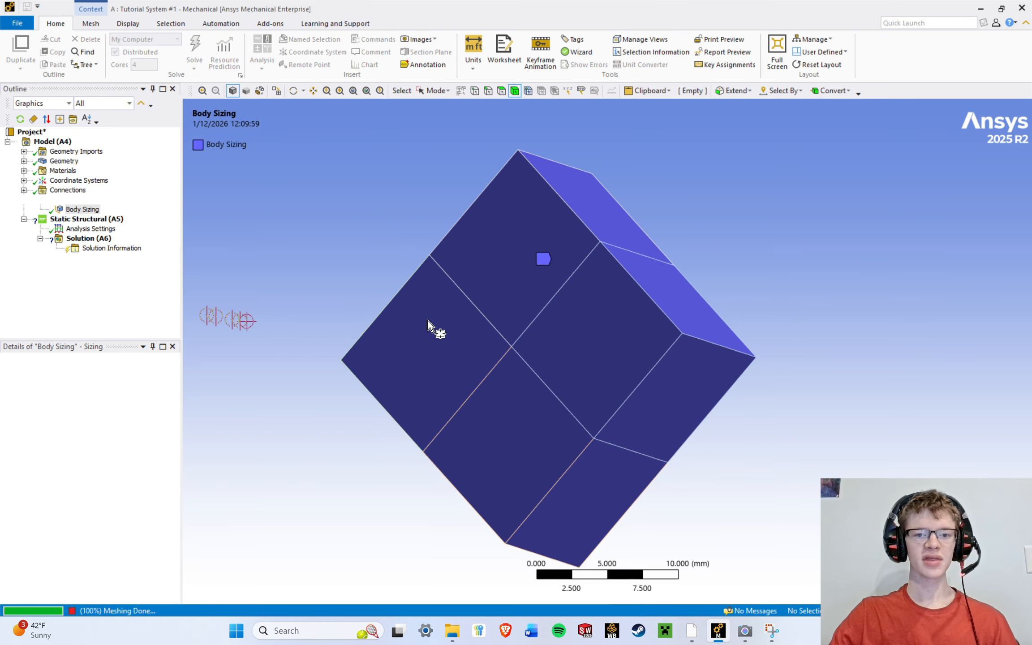
pyautogui.click(986, 562)
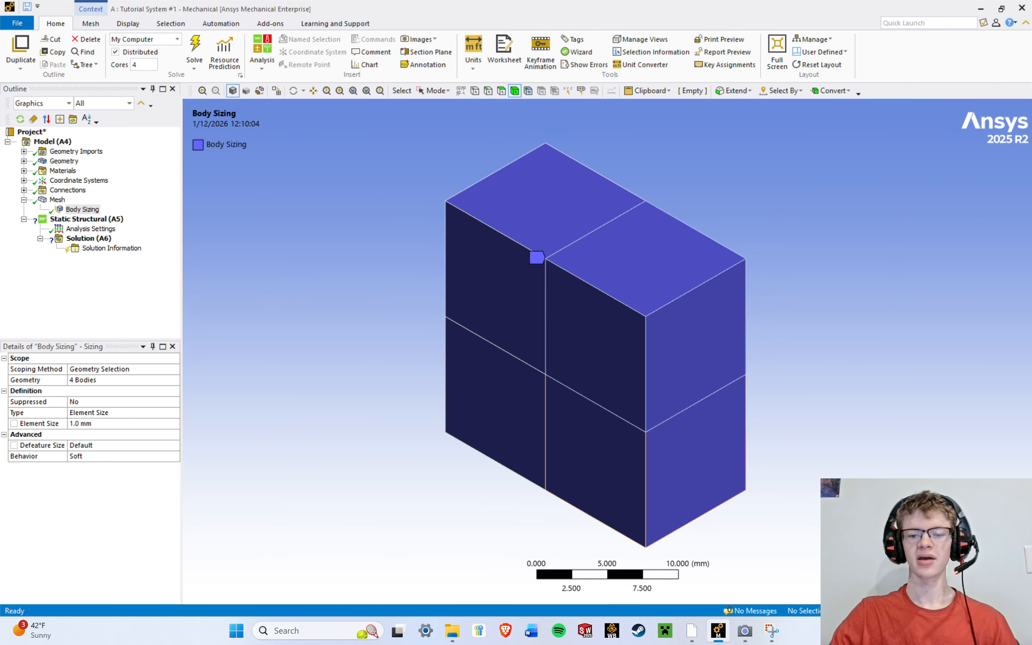
pyautogui.click(46, 293)
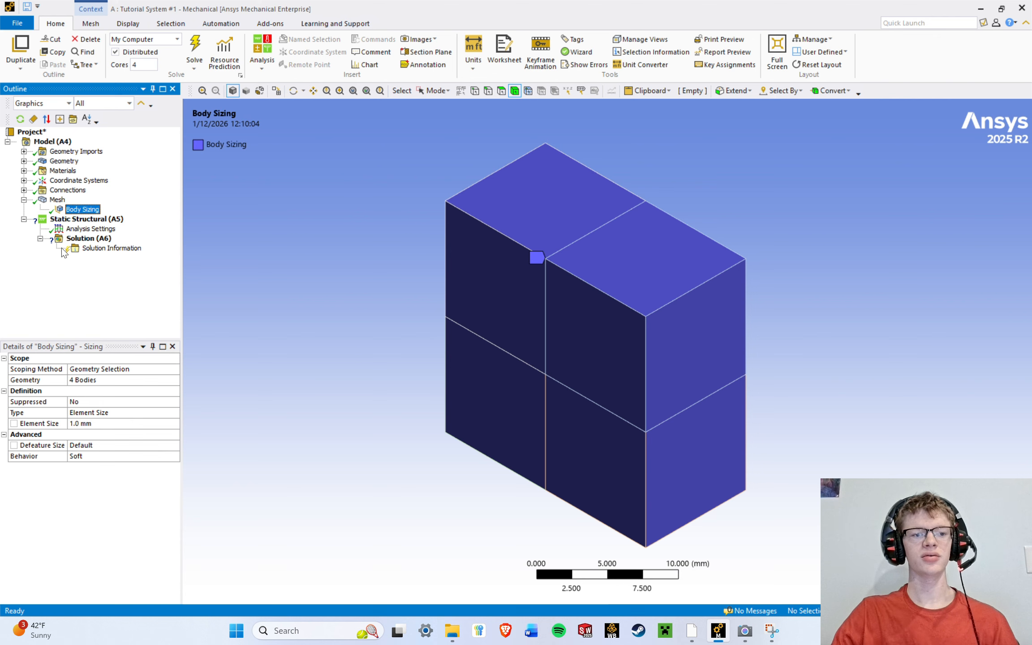
pyautogui.rightClick(63, 142)
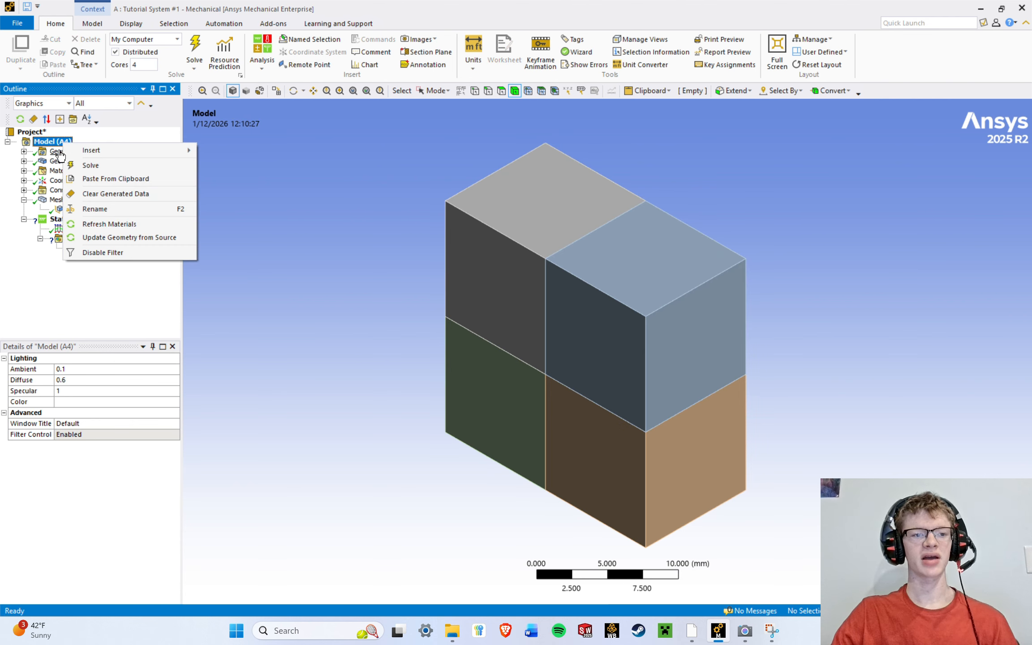
pyautogui.click(33, 309)
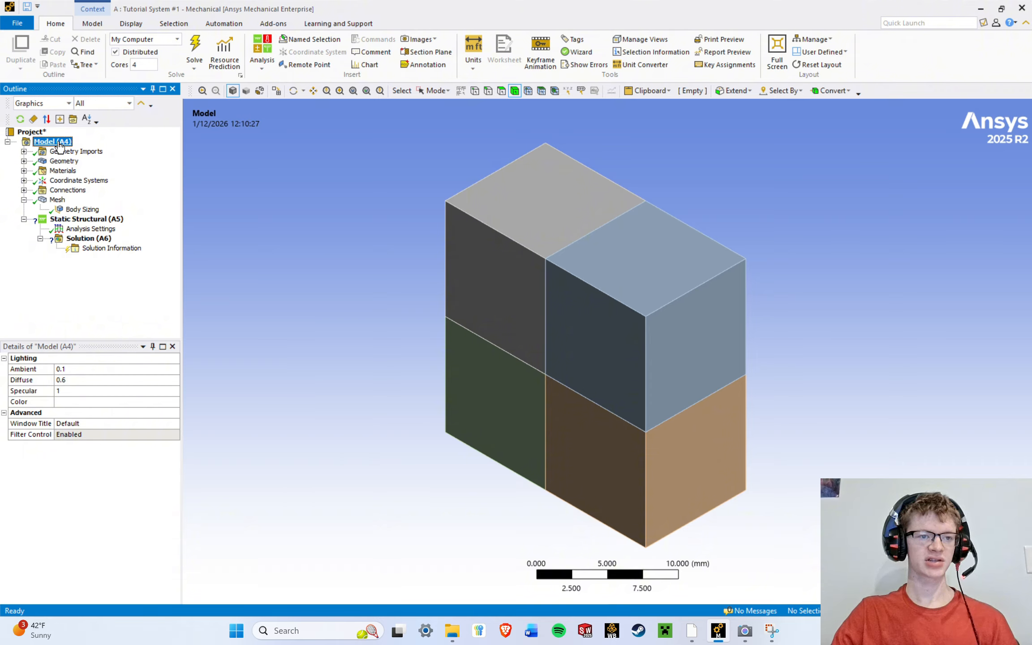
# Generate the mesh from the Mesh object with the 1.0 mm body sizing and collapse the Mesh branch in the outline.
pyautogui.rightClick(59, 199)
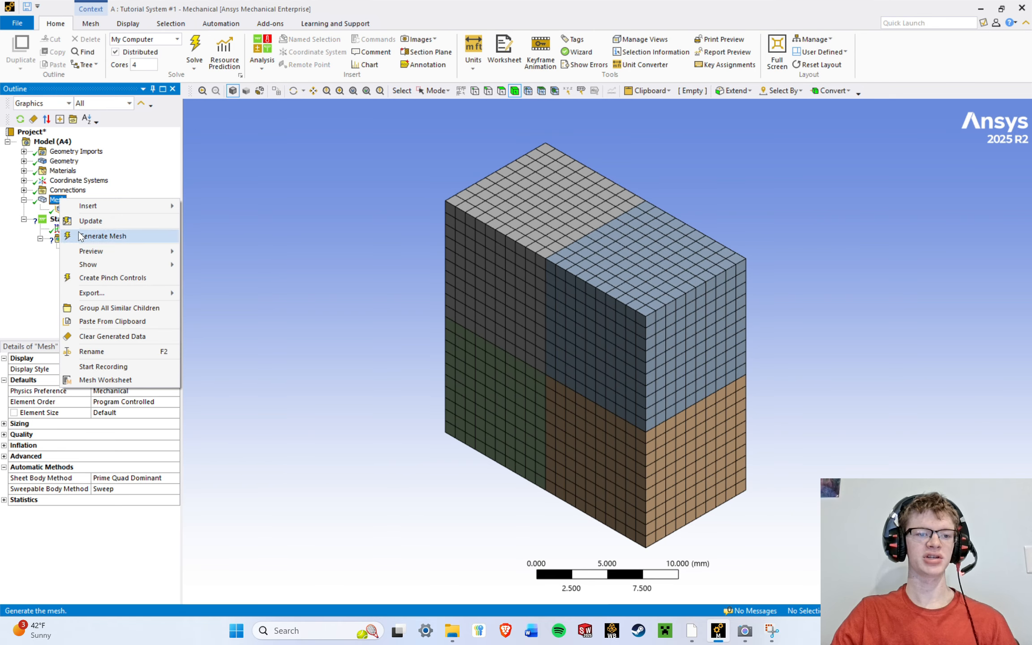
pyautogui.click(80, 236)
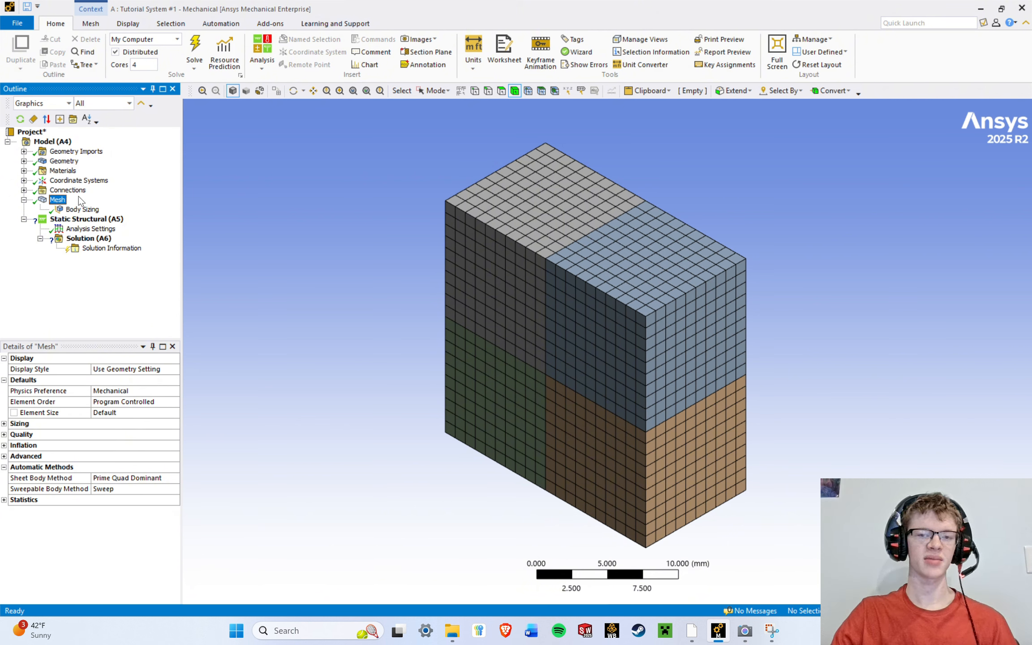
pyautogui.scroll(-2, 465, 287)
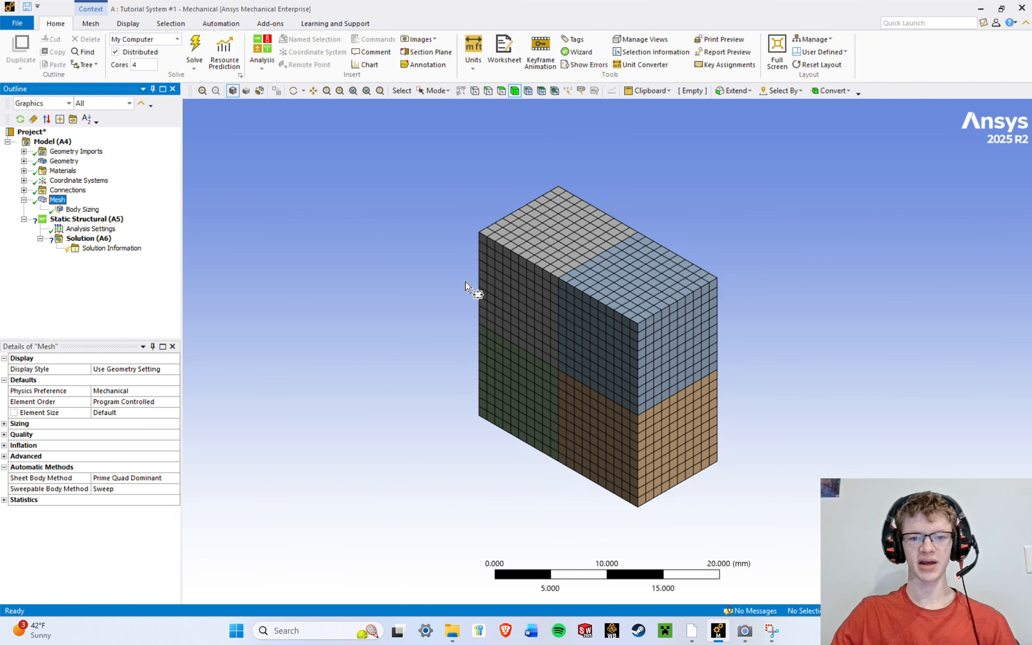
pyautogui.scroll(2, 468, 287)
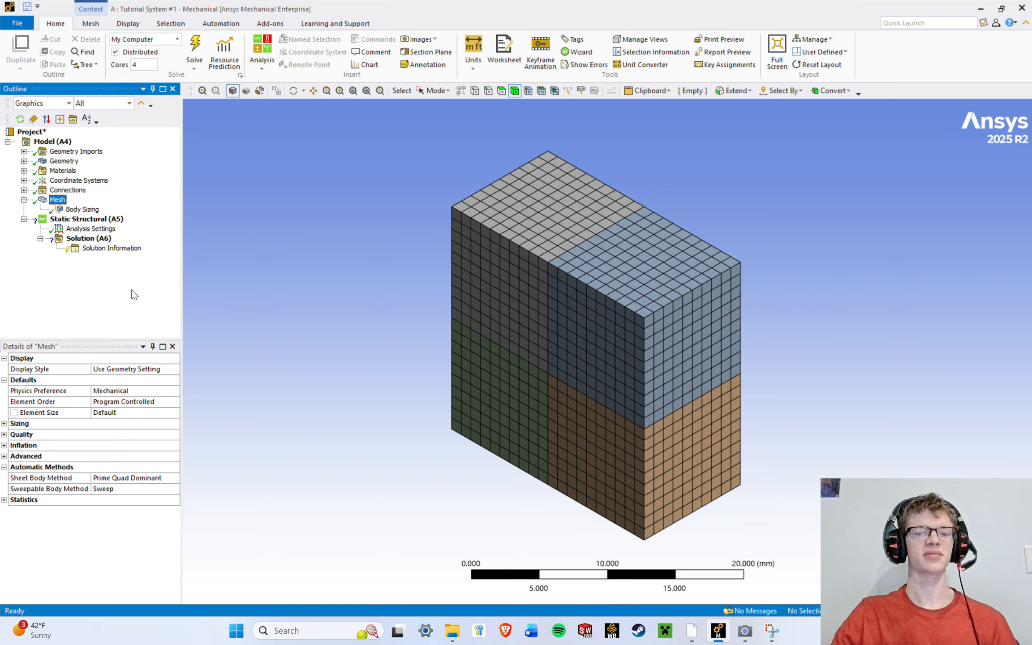
pyautogui.scroll(2, 555, 356)
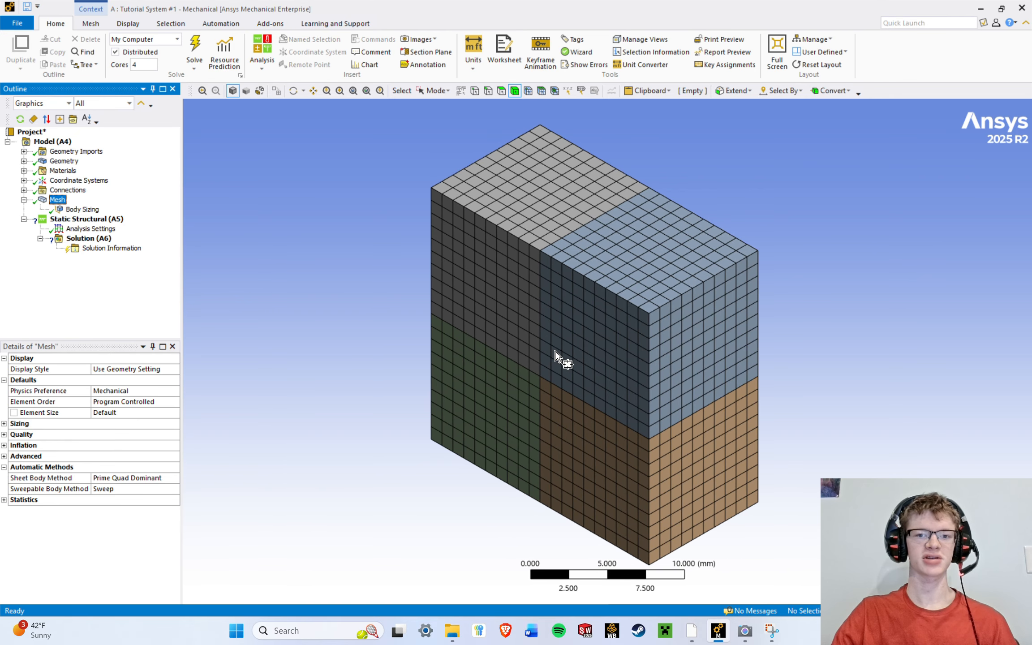
pyautogui.click(24, 200)
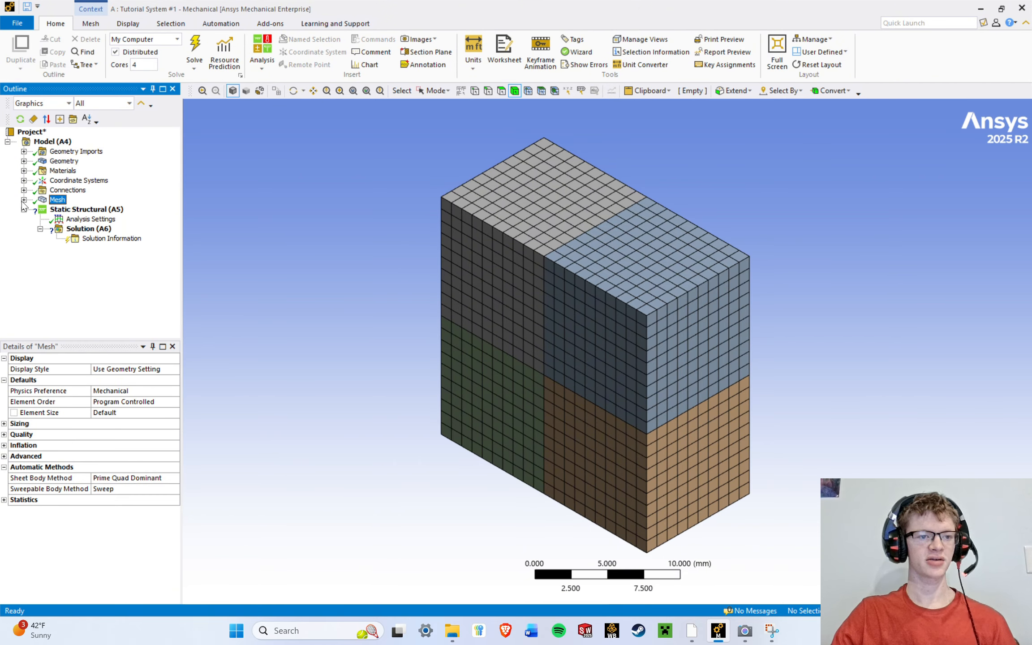
# Insert a Fixed Support boundary condition into the Static Structural analysis.
pyautogui.click(85, 209)
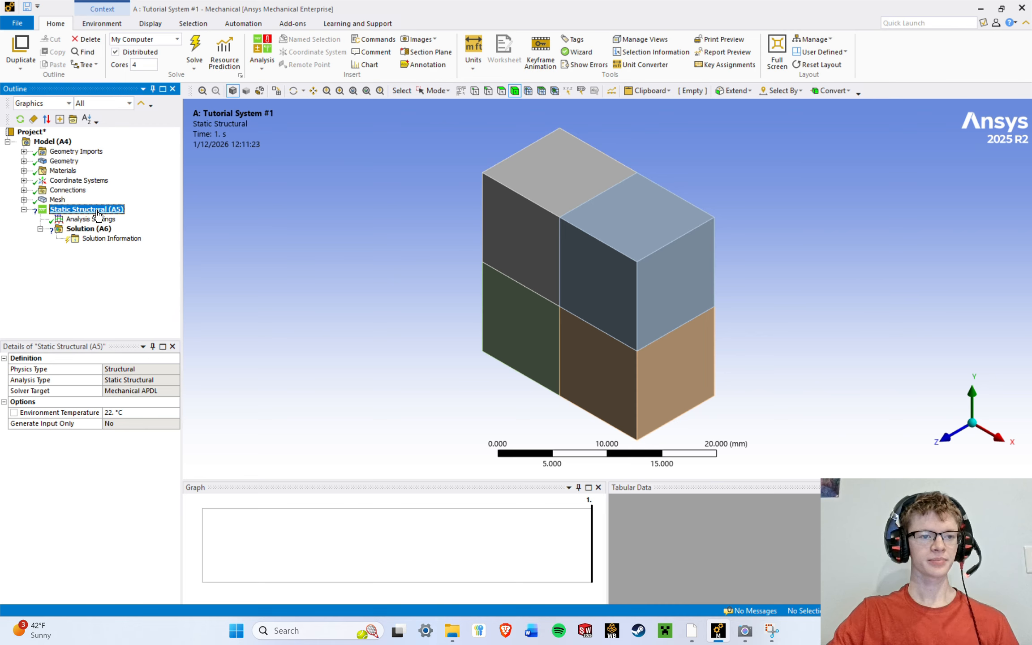
pyautogui.rightClick(70, 211)
pyautogui.moveTo(102, 221)
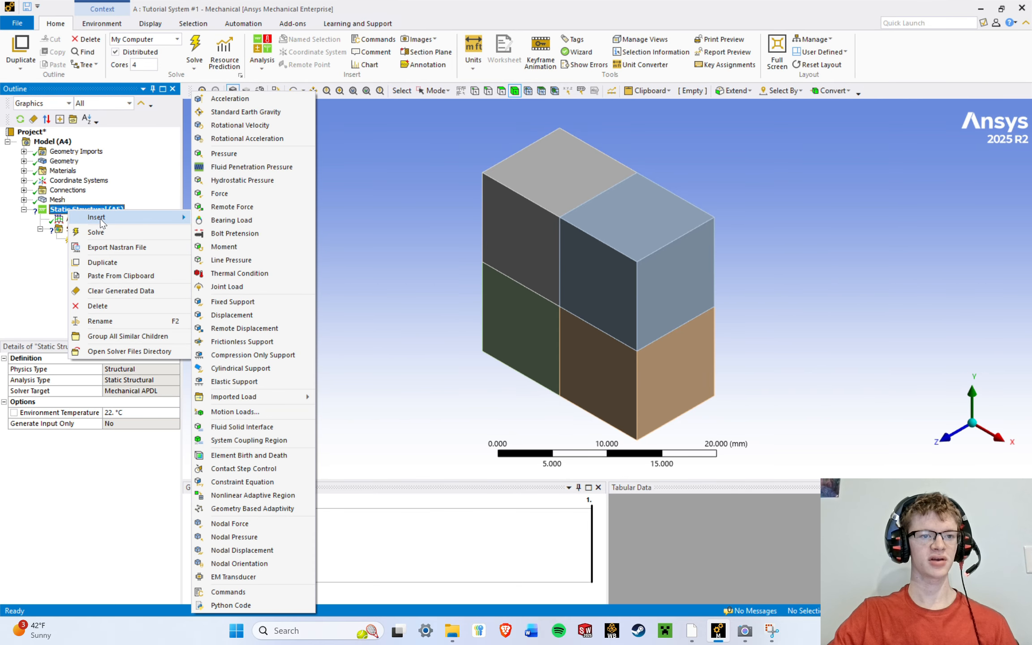
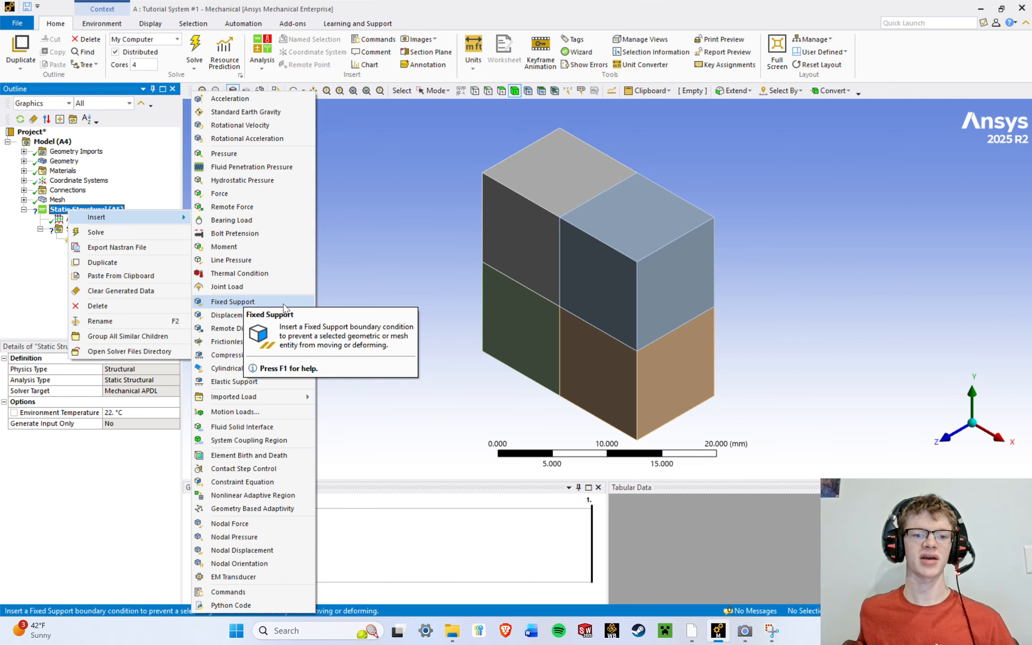
pyautogui.click(284, 304)
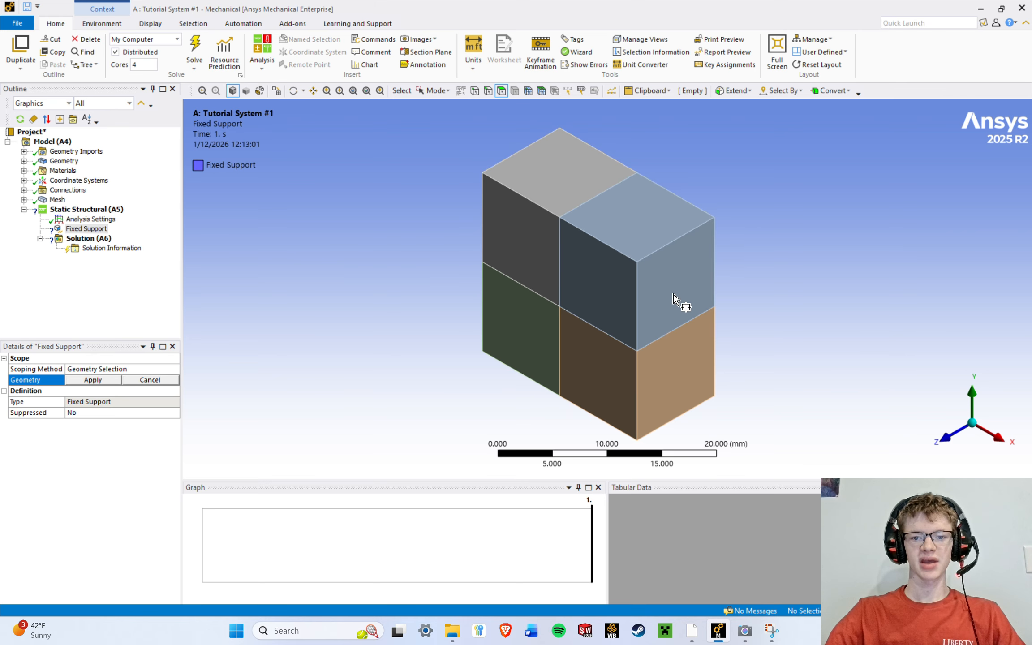
# Switch to single selection and scope the fixed support to the two +X end faces of the blue and tan bodies.
pyautogui.click(430, 91)
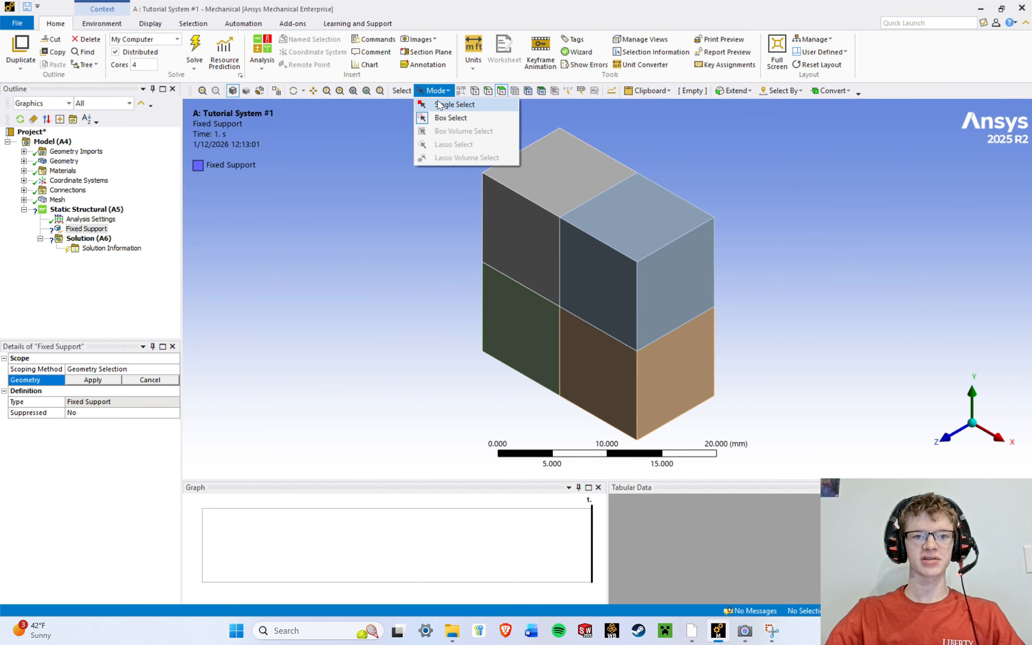
pyautogui.click(444, 104)
pyautogui.click(671, 296)
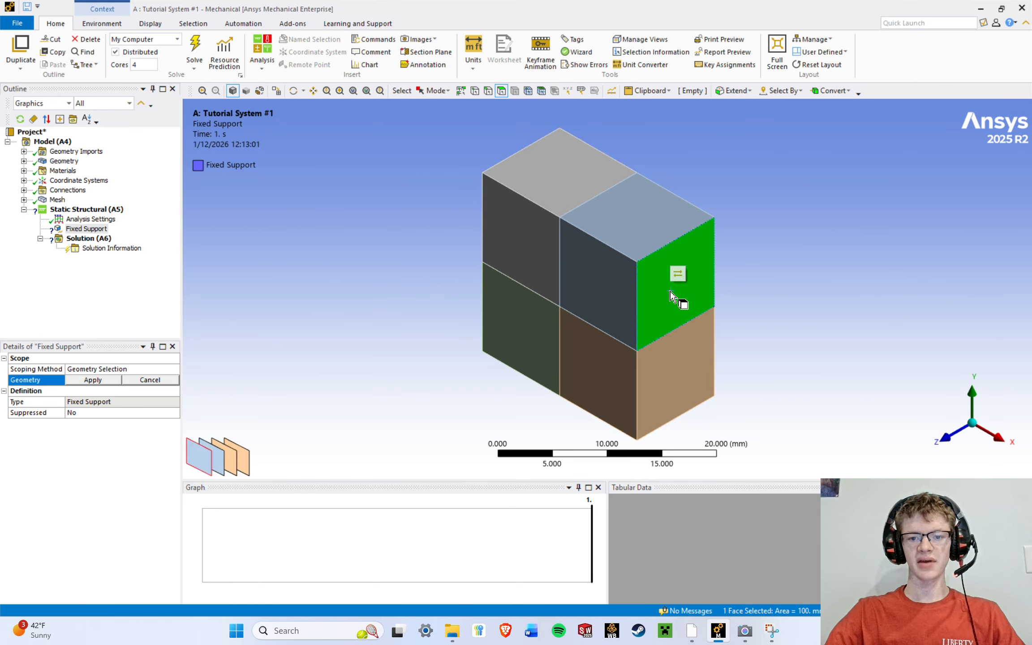
pyautogui.keyDown('ctrl'); pyautogui.click(685, 371); pyautogui.keyUp('ctrl')
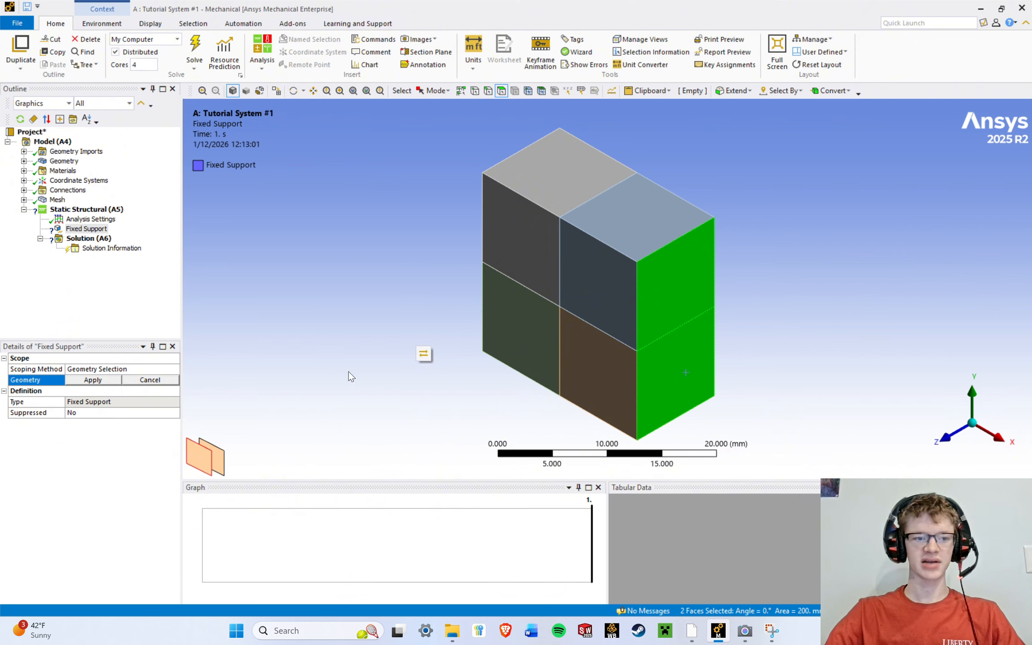
pyautogui.click(90, 379)
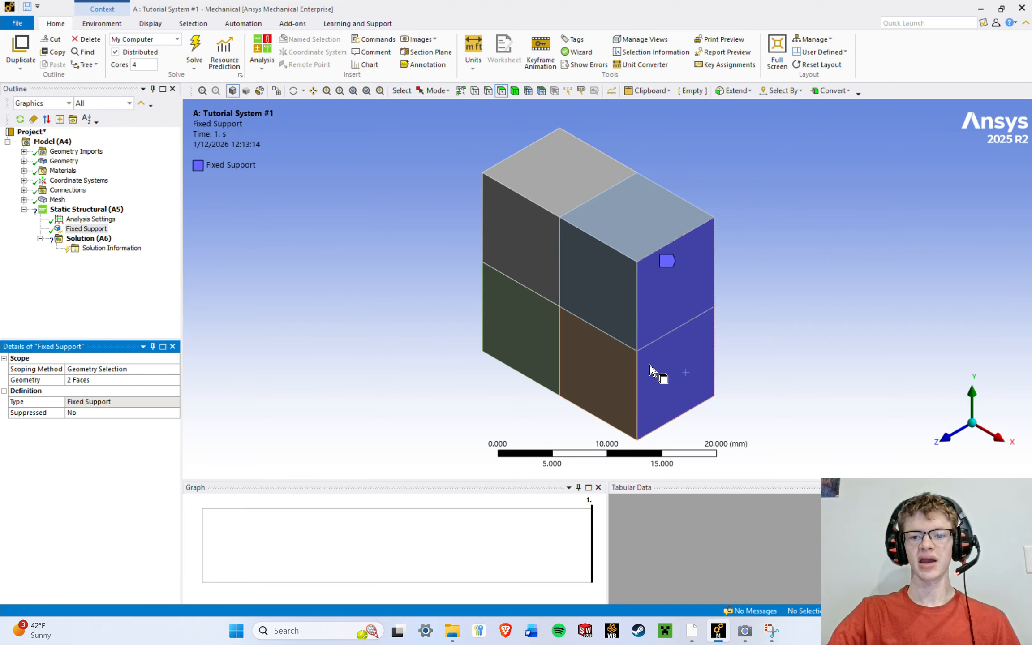
pyautogui.moveTo(541, 360); pyautogui.dragTo(548, 299, button='middle')
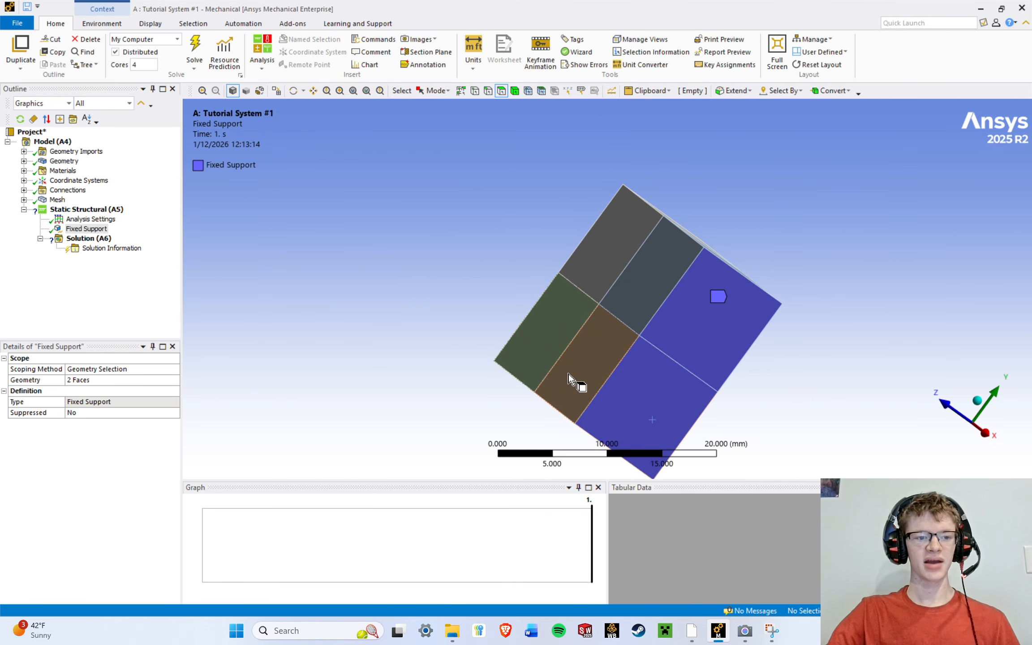
pyautogui.click(976, 403)
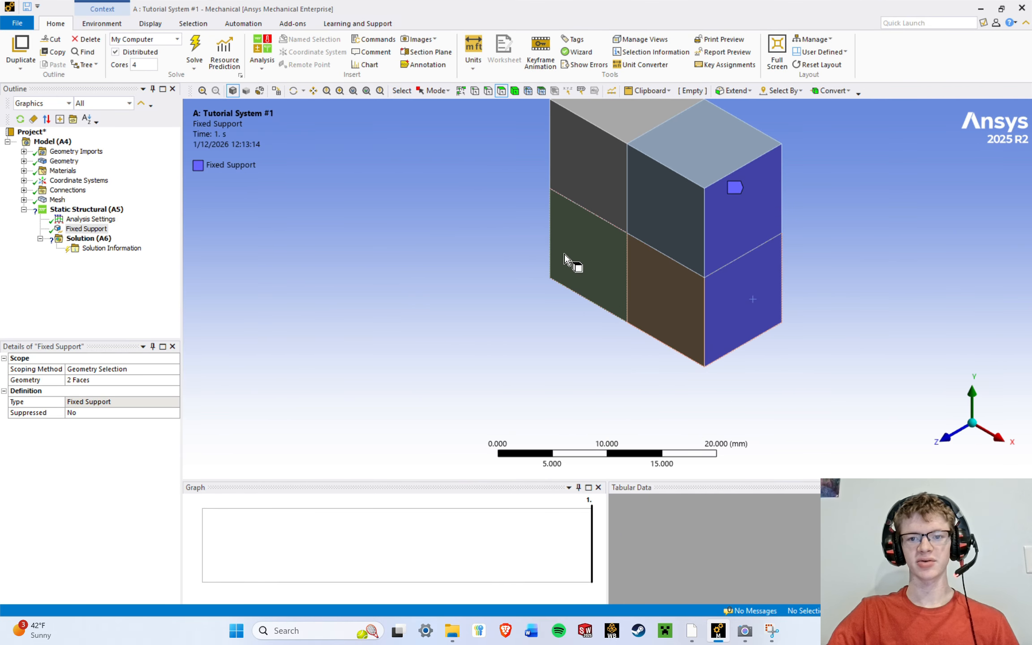
pyautogui.keyDown('ctrl'); pyautogui.moveTo(614, 255); pyautogui.dragTo(569, 296, button='middle'); pyautogui.keyUp('ctrl')
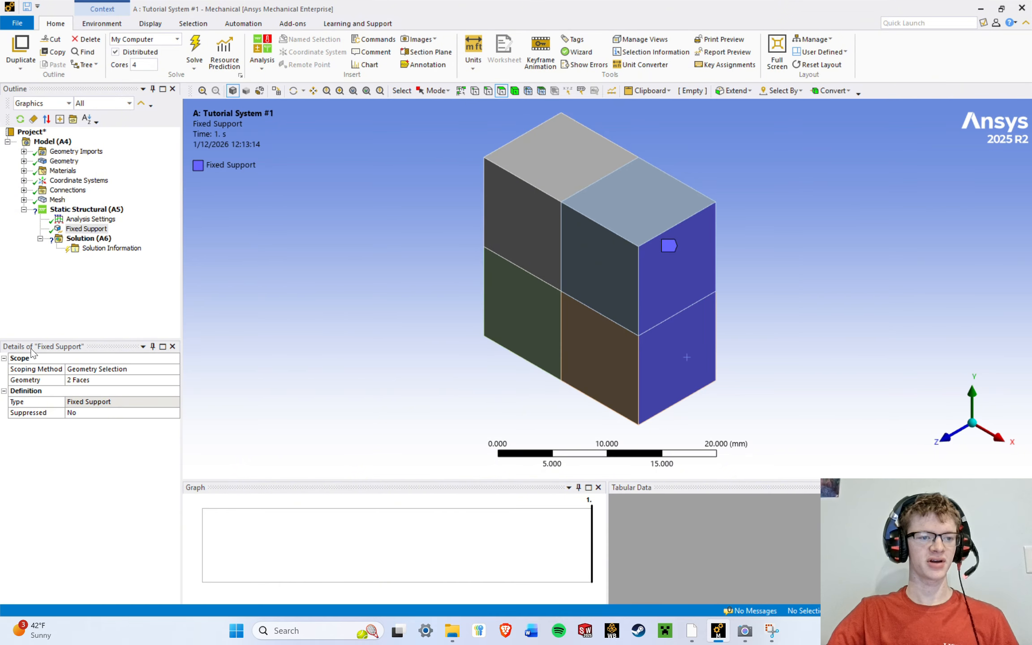
pyautogui.rightClick(86, 212)
pyautogui.moveTo(148, 219)
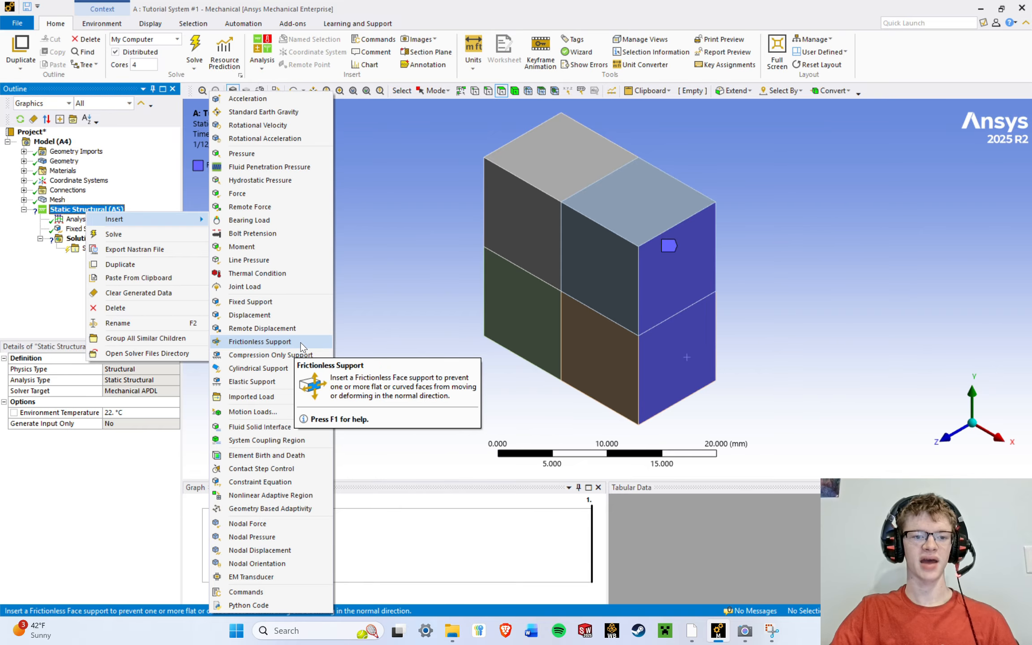
pyautogui.click(42, 265)
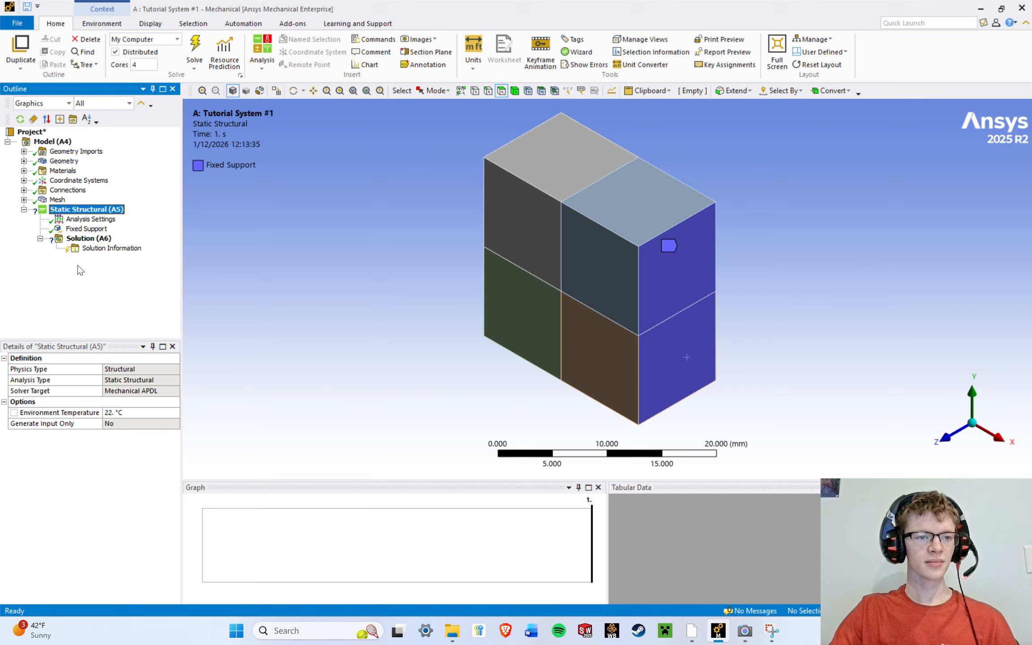
pyautogui.click(53, 230)
# Insert a Force into the Static Structural analysis and scope it to the two -X end faces of the gray and green bodies.
pyautogui.click(86, 212)
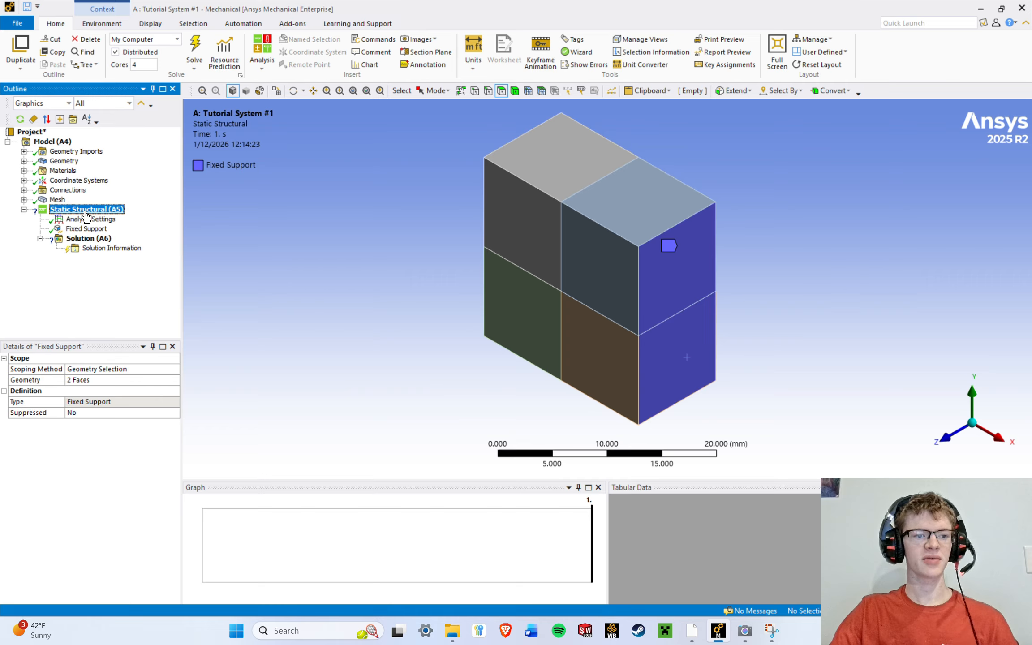
pyautogui.rightClick(86, 213)
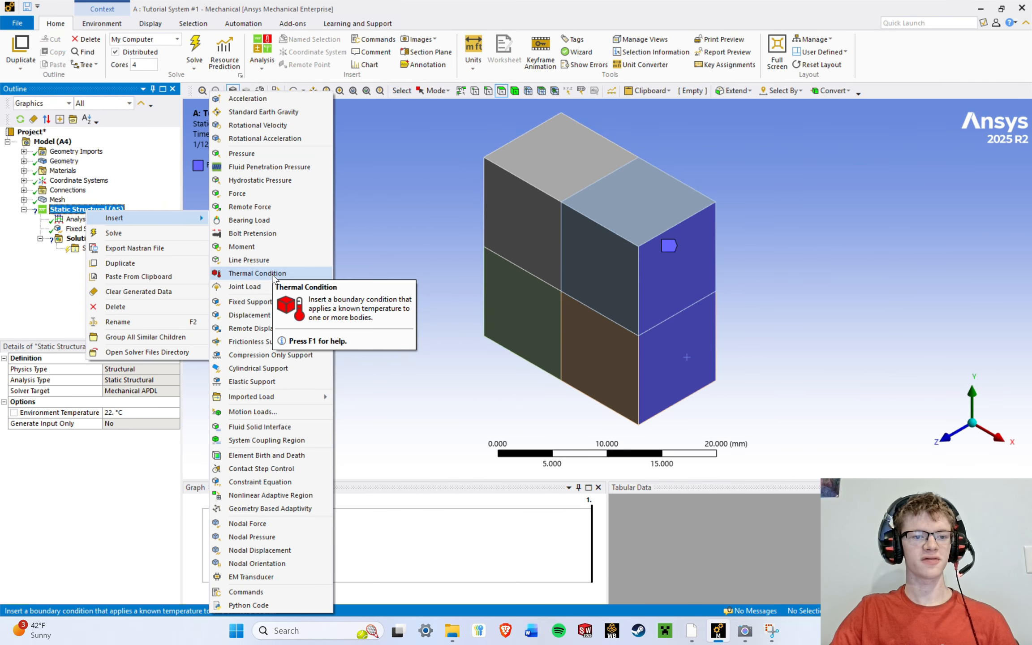
pyautogui.click(281, 195)
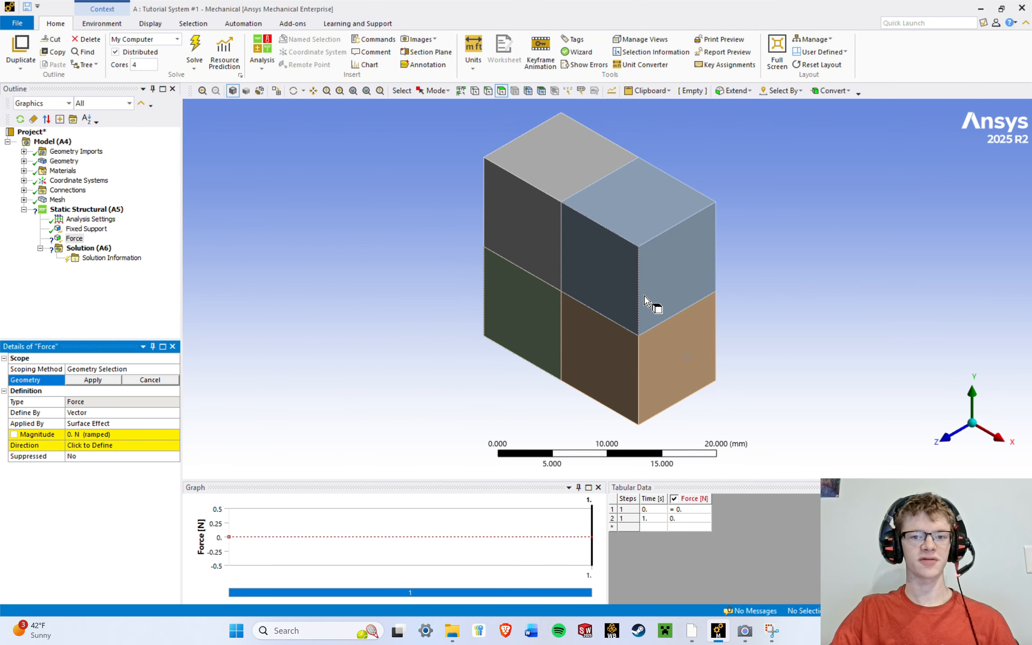
pyautogui.moveTo(472, 260); pyautogui.dragTo(613, 292, button='middle')
pyautogui.click(585, 237)
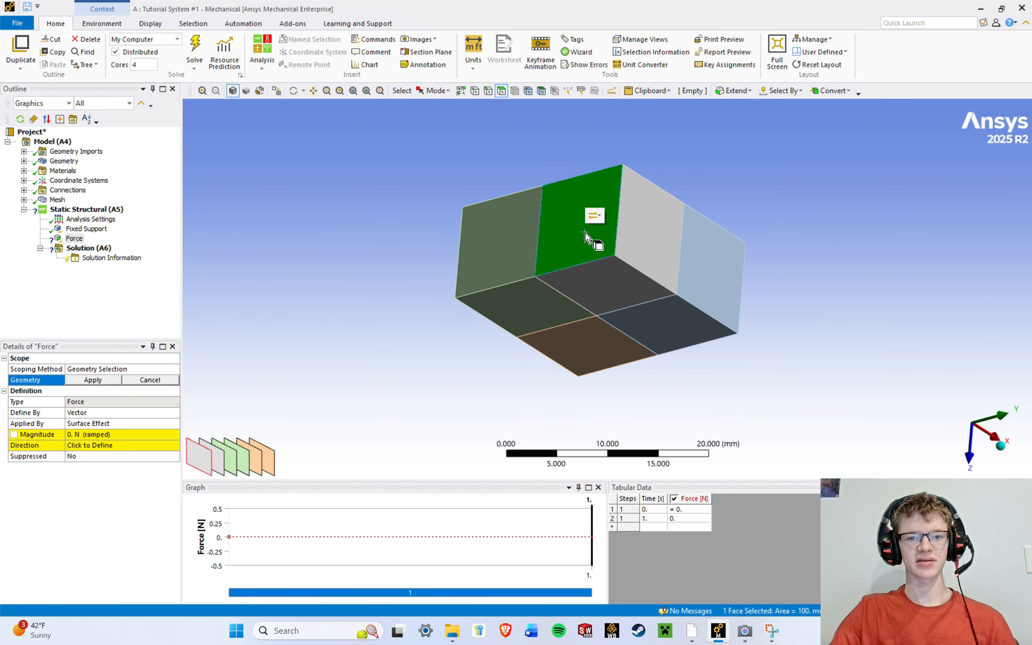
pyautogui.keyDown('ctrl'); pyautogui.click(519, 237); pyautogui.keyUp('ctrl')
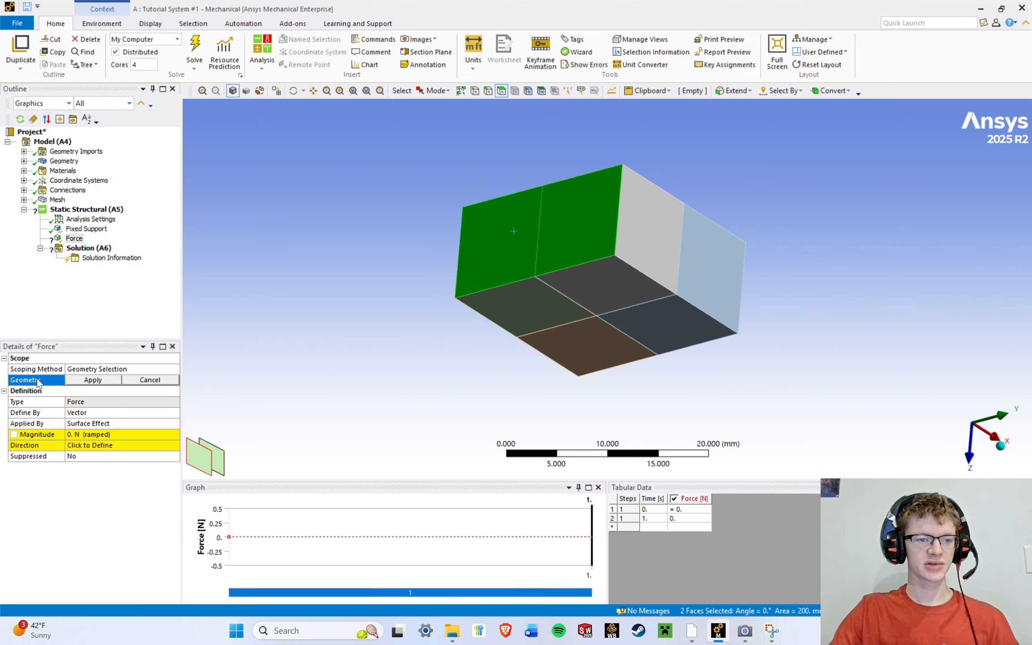
pyautogui.click(96, 381)
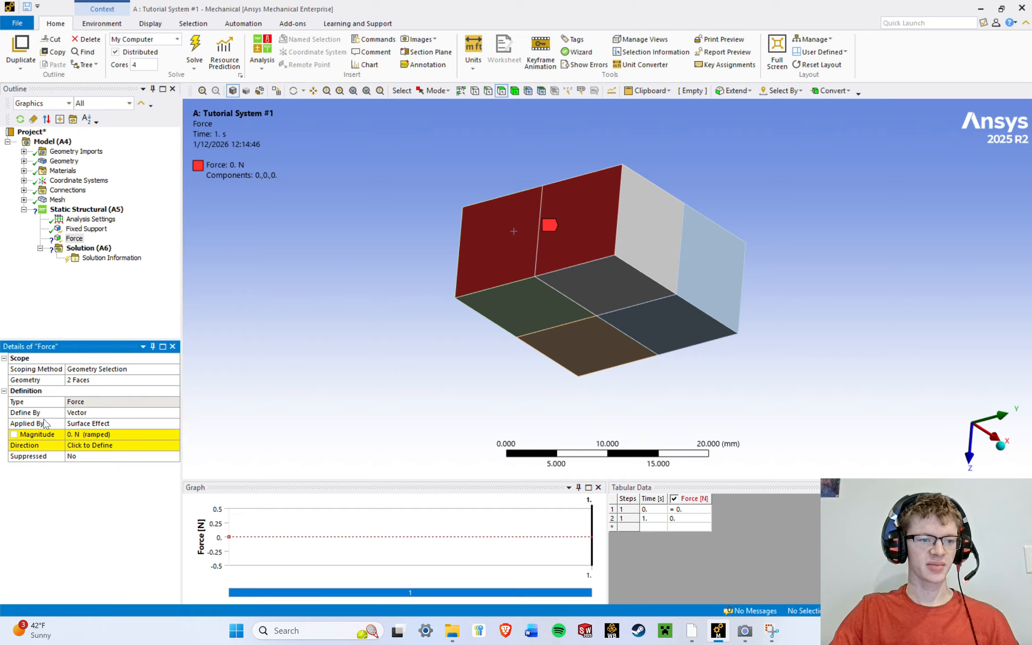
pyautogui.click(101, 414)
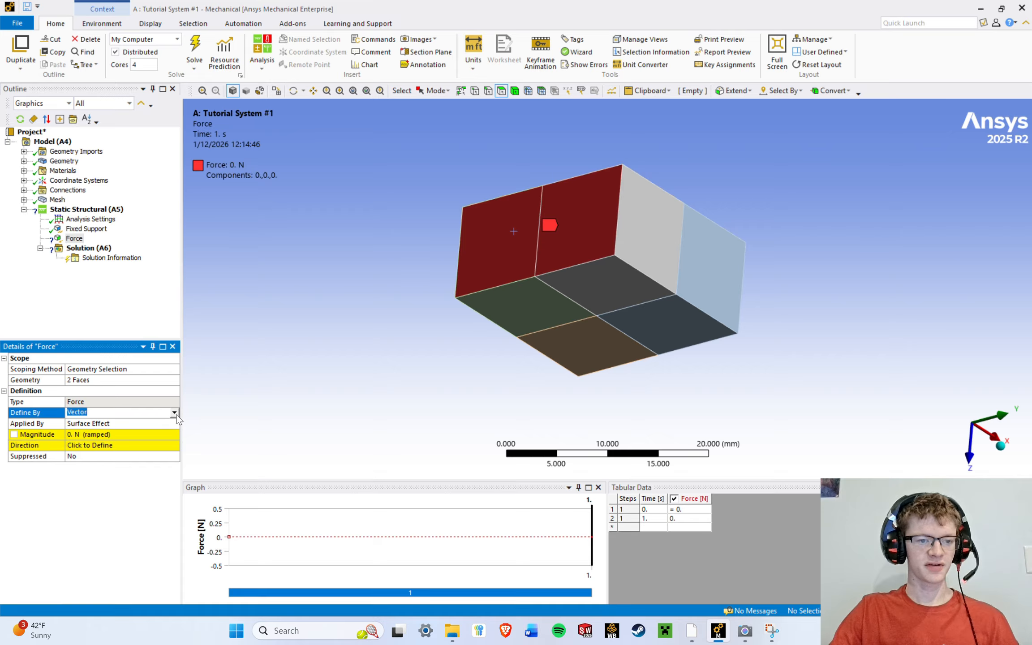
pyautogui.click(175, 414)
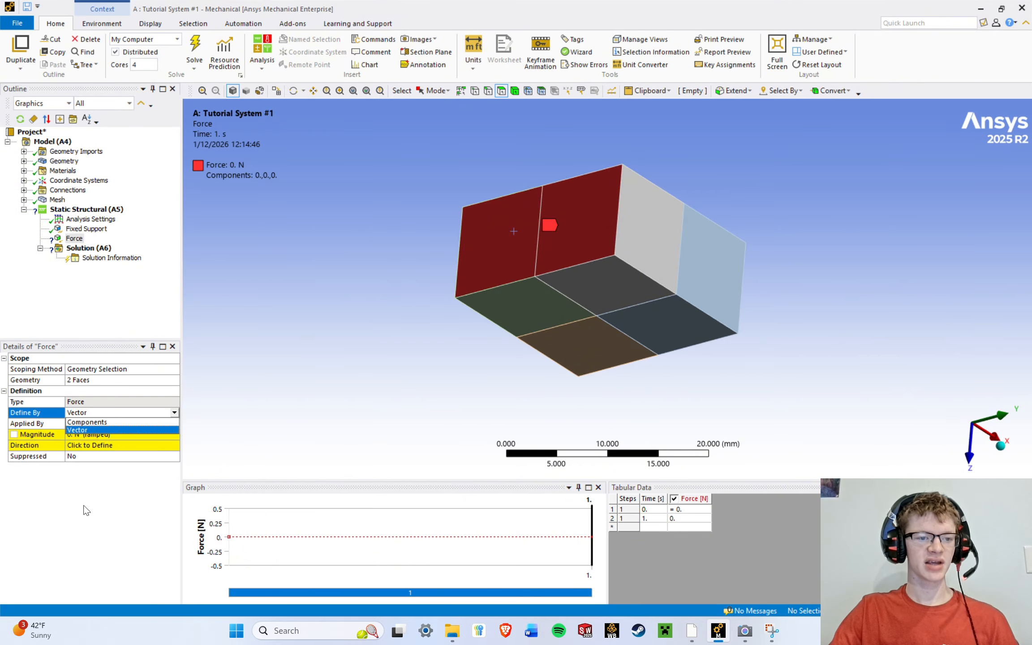
pyautogui.click(90, 510)
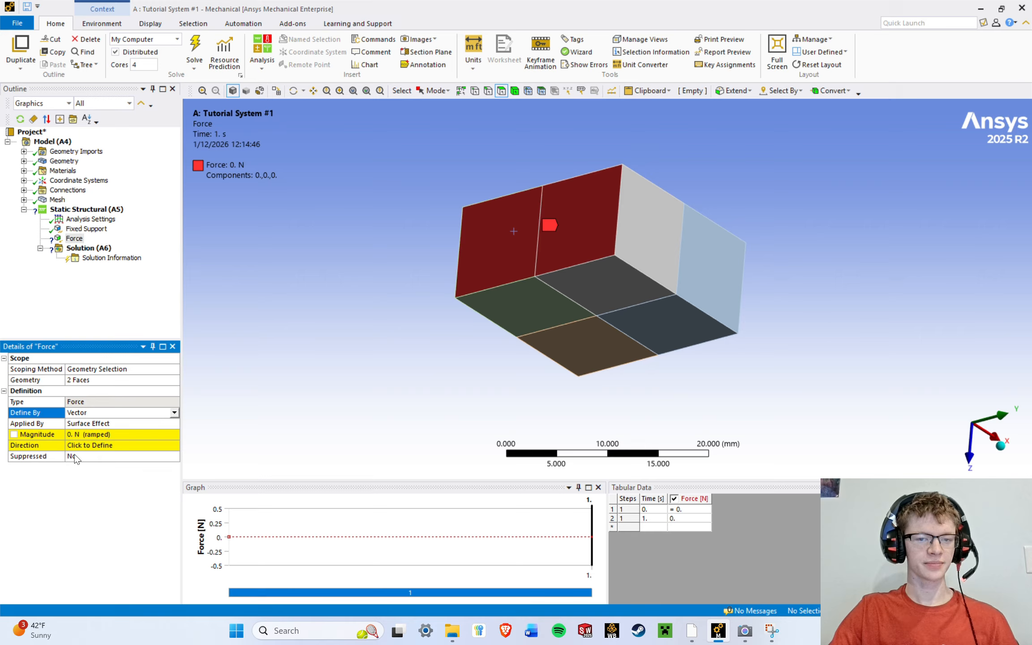
pyautogui.moveTo(609, 345); pyautogui.dragTo(600, 289, button='middle')
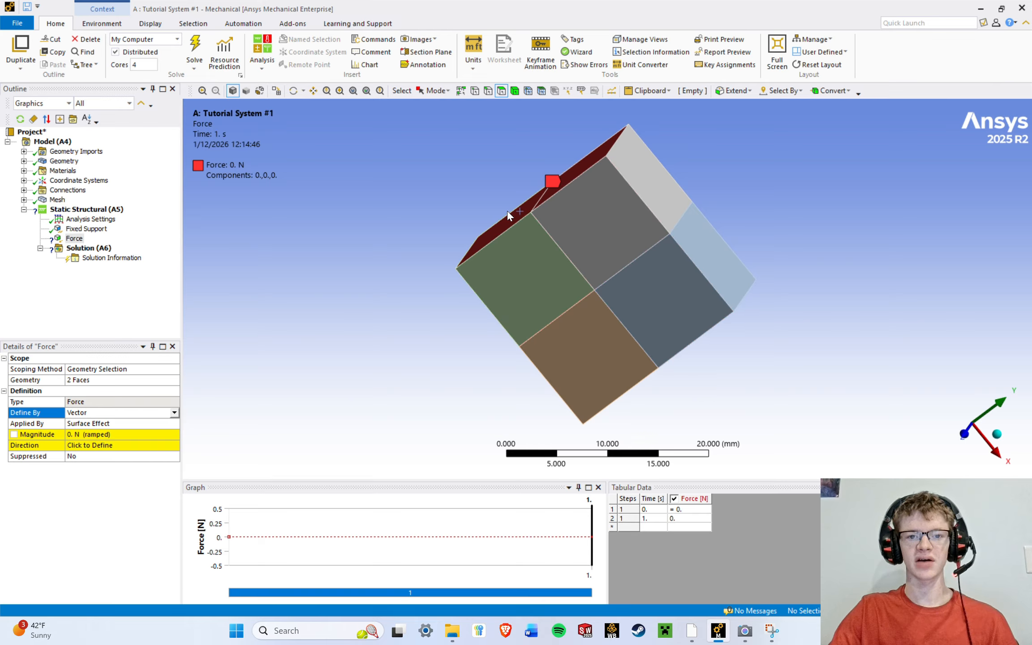
pyautogui.click(174, 413)
pyautogui.click(159, 423)
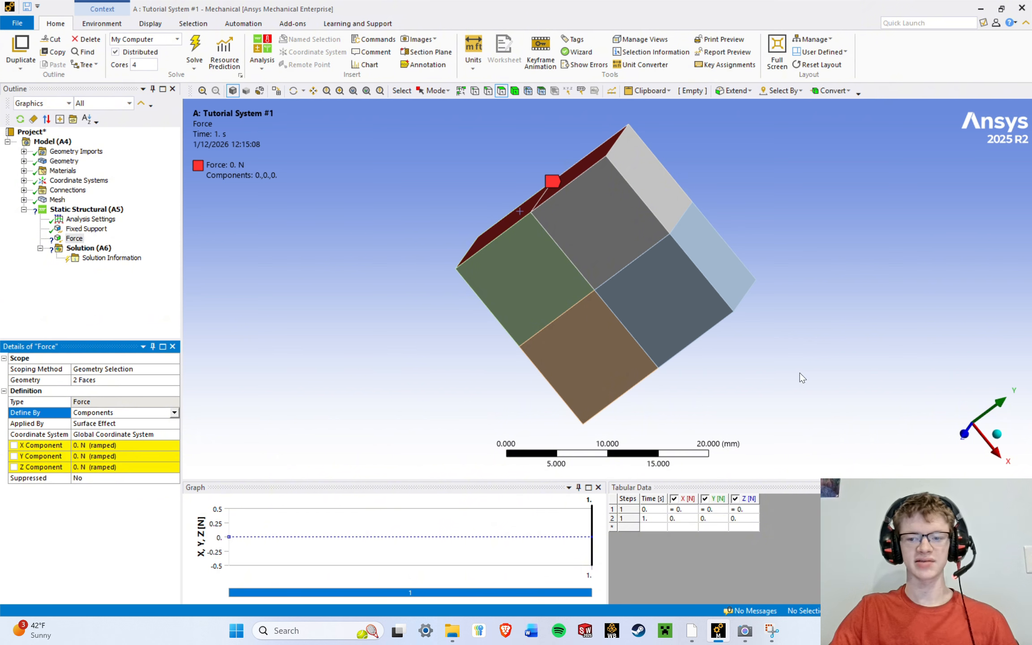
pyautogui.click(996, 434)
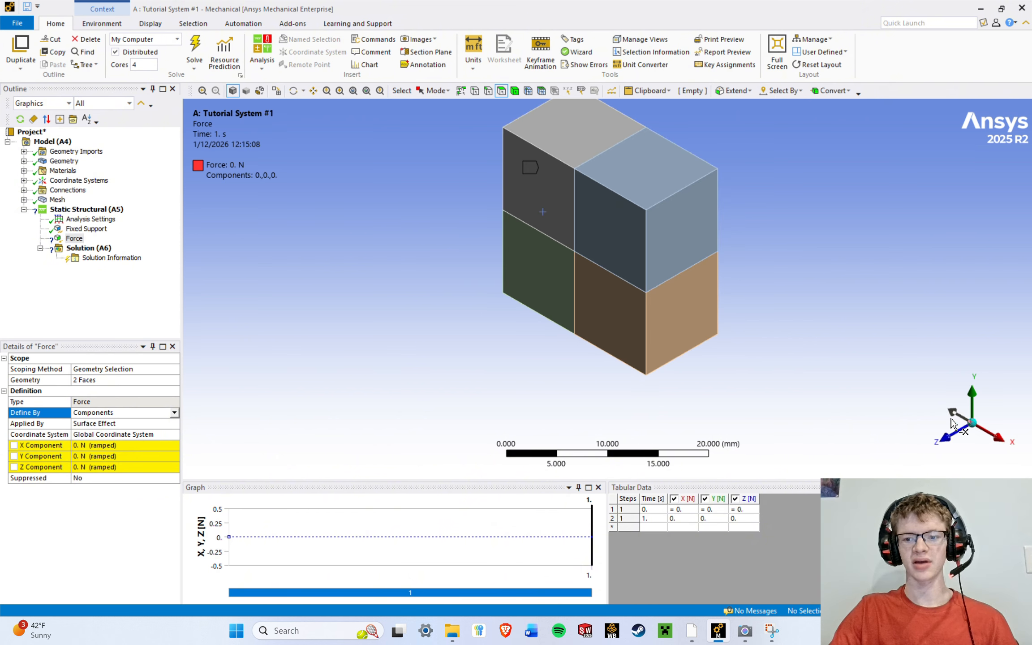
pyautogui.moveTo(469, 317); pyautogui.dragTo(497, 327, button='middle')
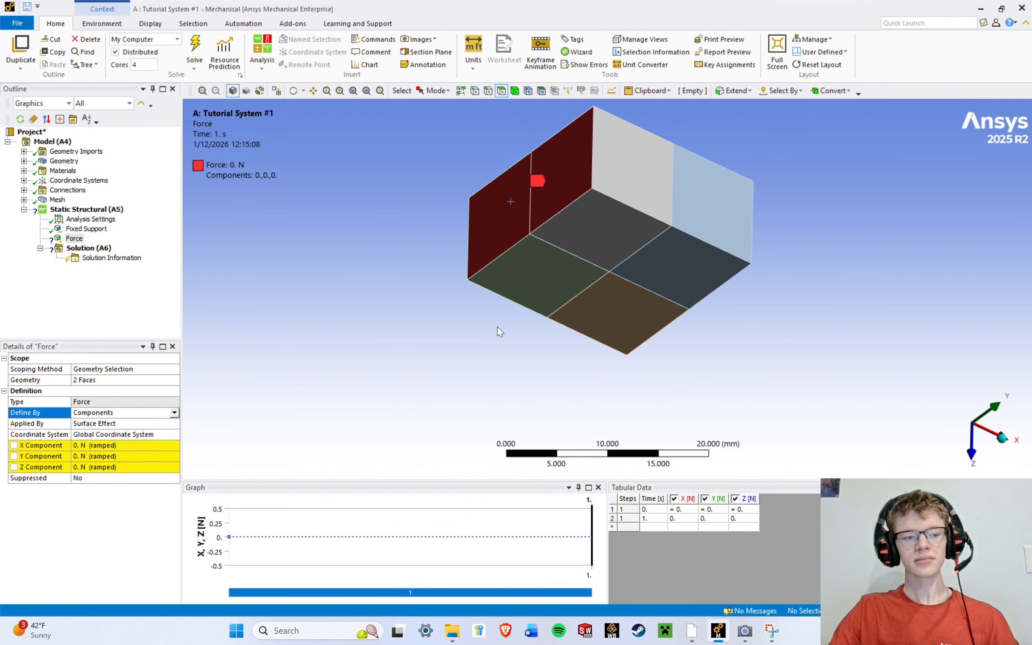
pyautogui.click(174, 413)
pyautogui.click(145, 426)
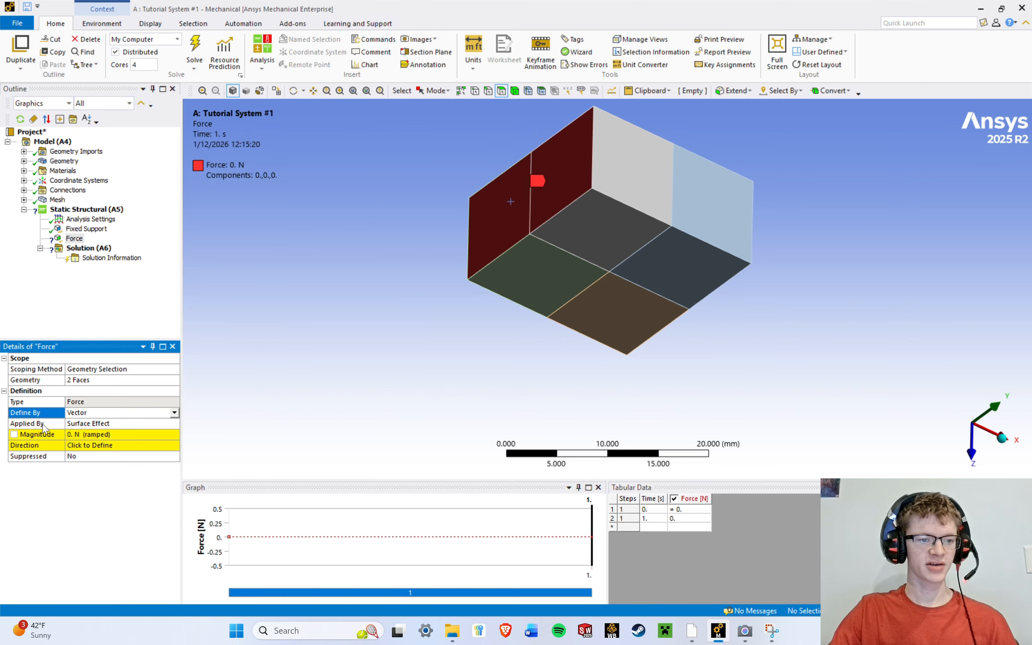
# Set the magnitude of the vector-defined force to 1000 N.
pyautogui.click(53, 437)
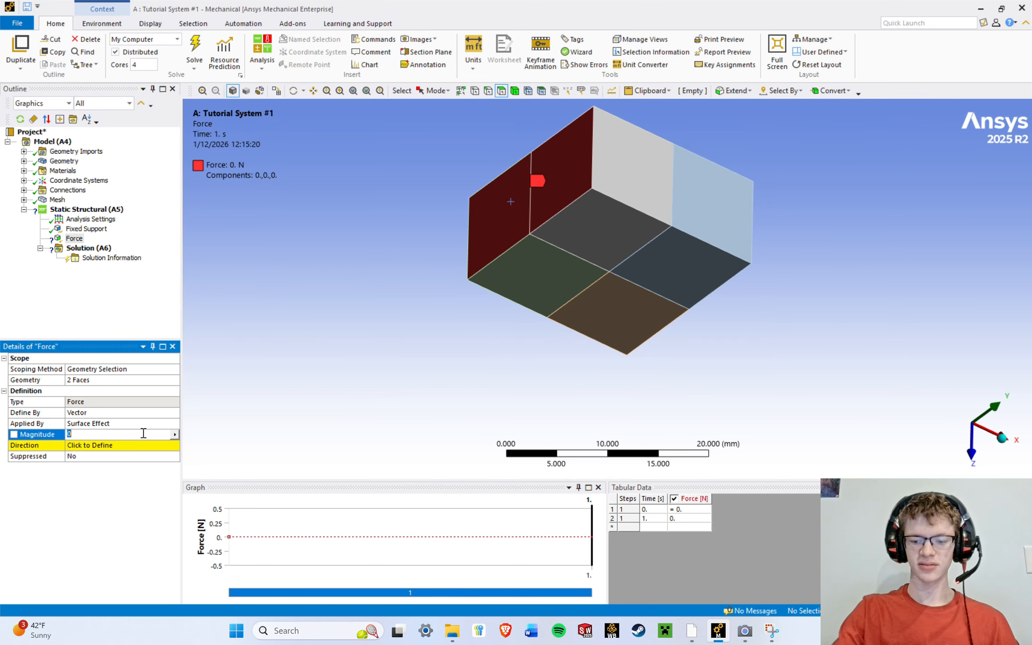
pyautogui.write('1000')
pyautogui.press('Return')
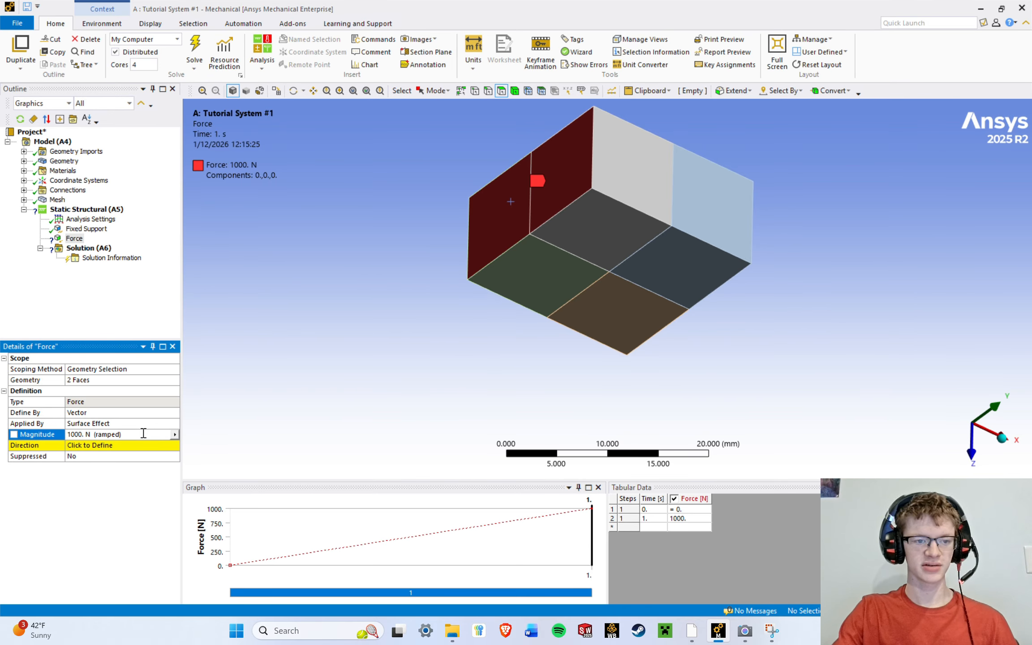
# Define the force direction toward +X using the shared edge between the front faces of the gray and green bodies.
pyautogui.click(134, 445)
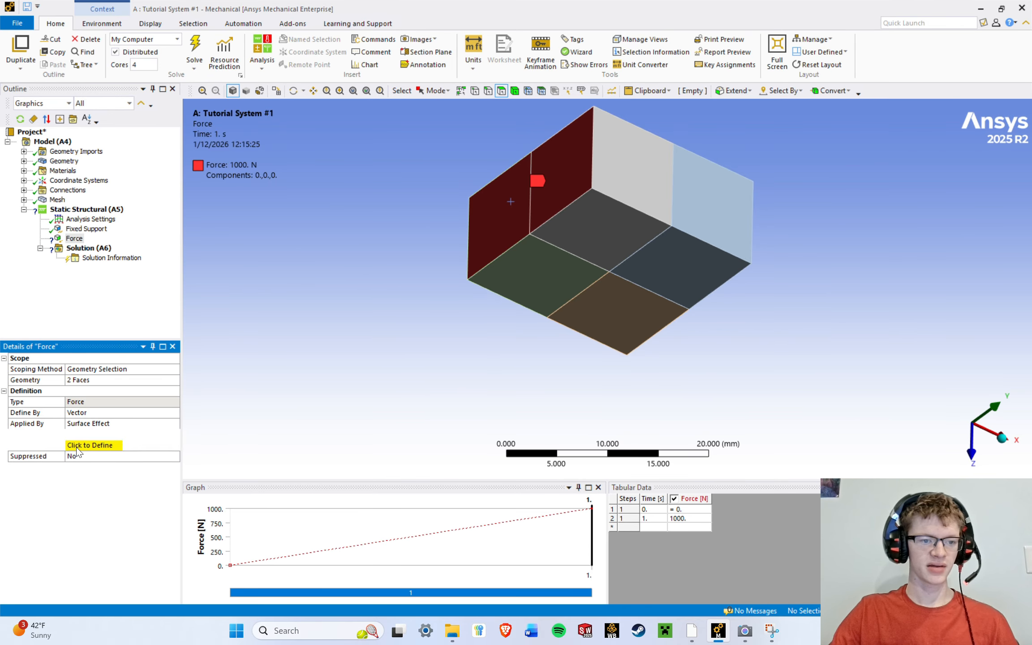
pyautogui.moveTo(656, 284); pyautogui.dragTo(582, 227, button='middle')
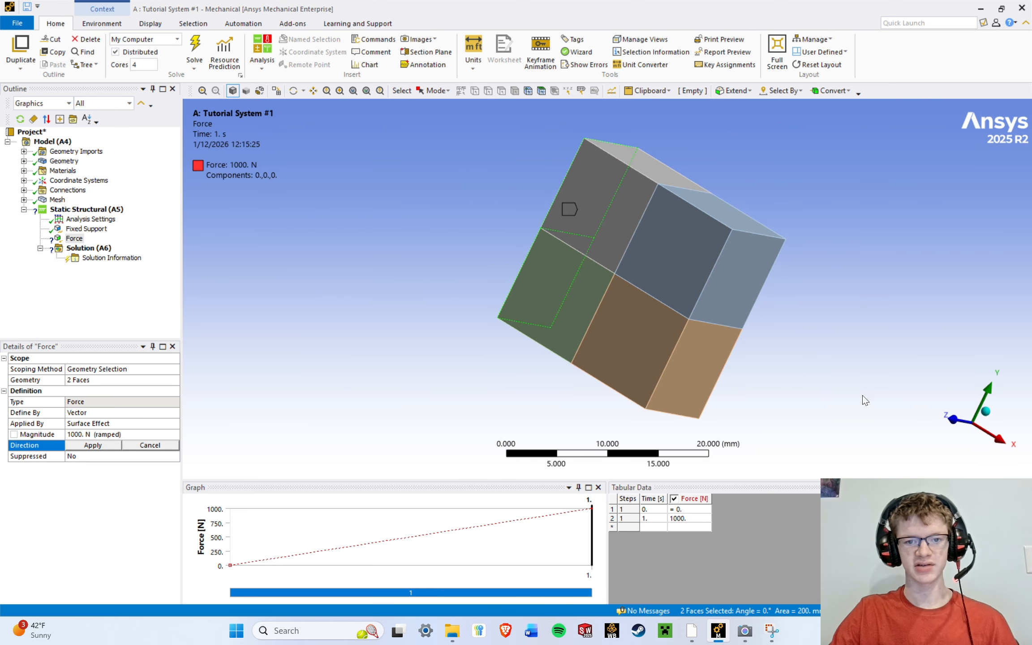
pyautogui.click(580, 252)
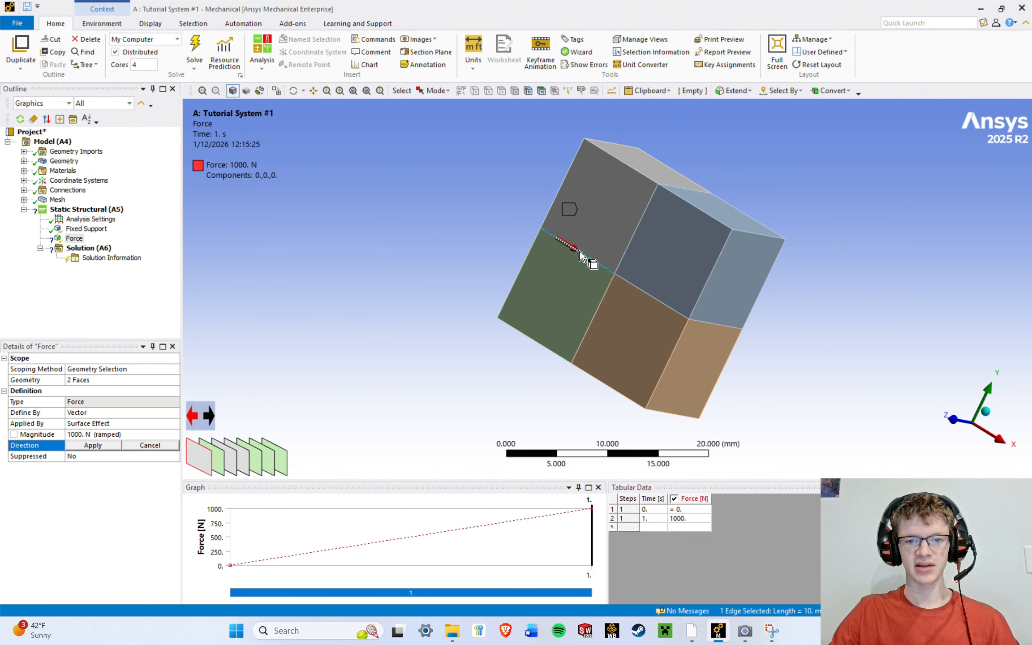
pyautogui.moveTo(365, 243); pyautogui.dragTo(461, 287, button='middle')
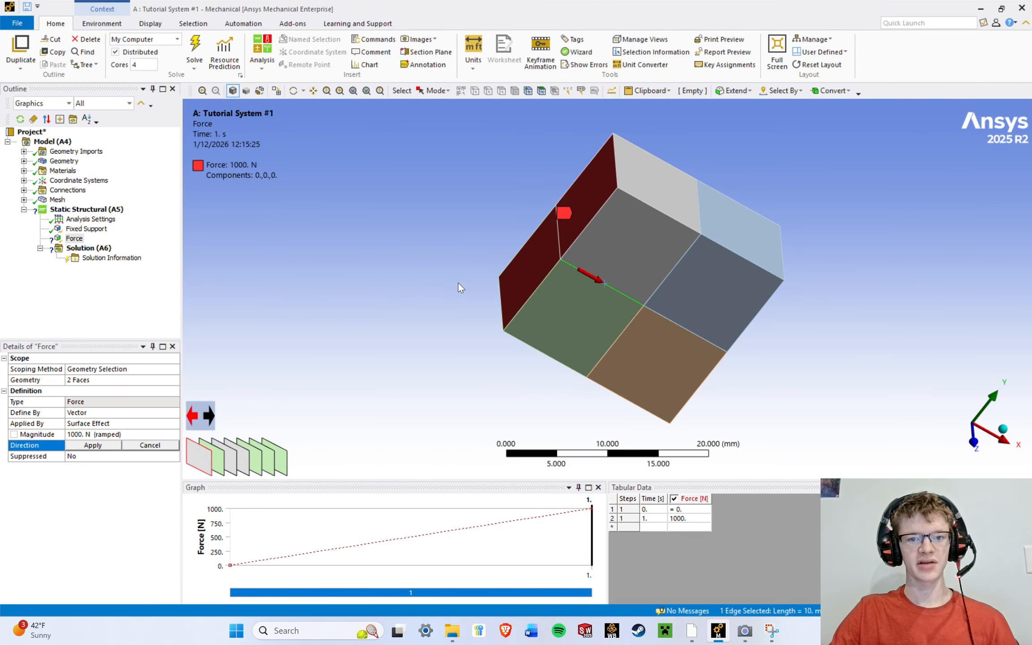
pyautogui.click(209, 417)
pyautogui.click(193, 418)
pyautogui.click(207, 416)
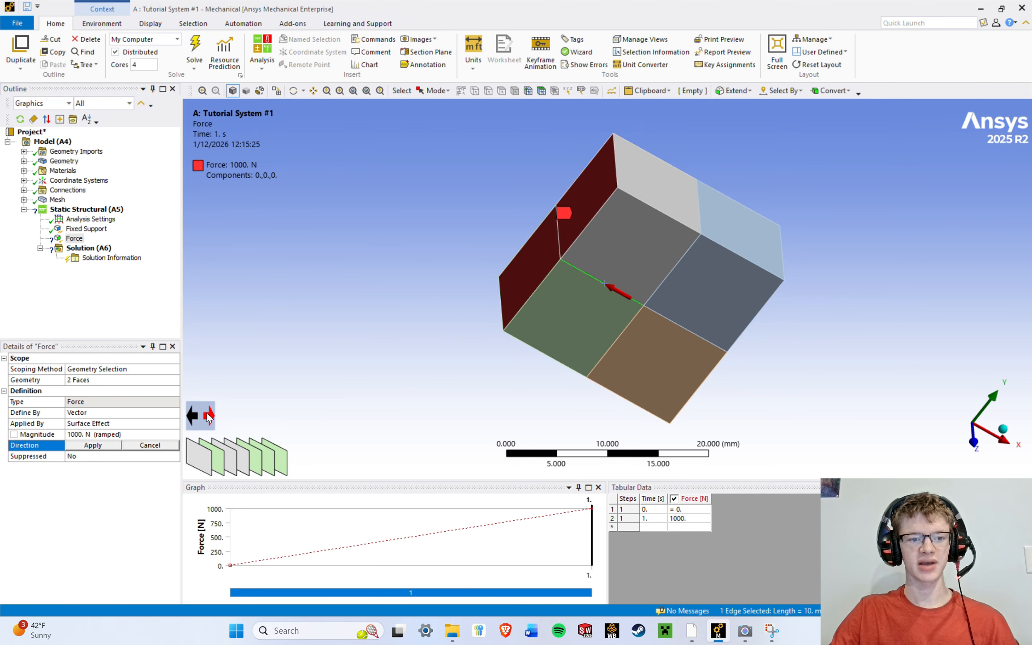
pyautogui.click(185, 416)
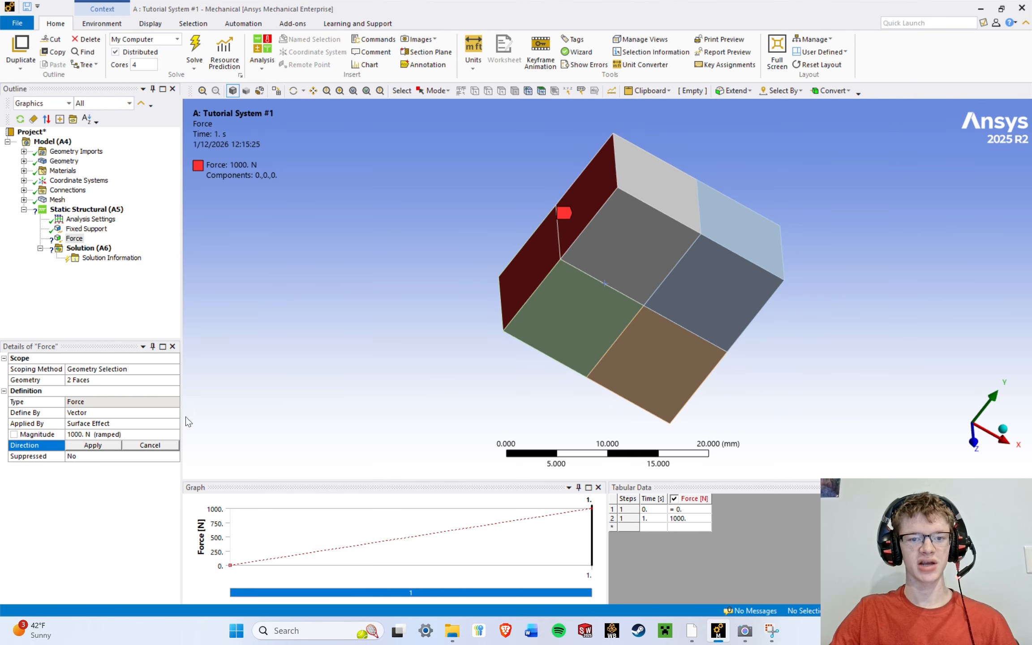
pyautogui.click(593, 283)
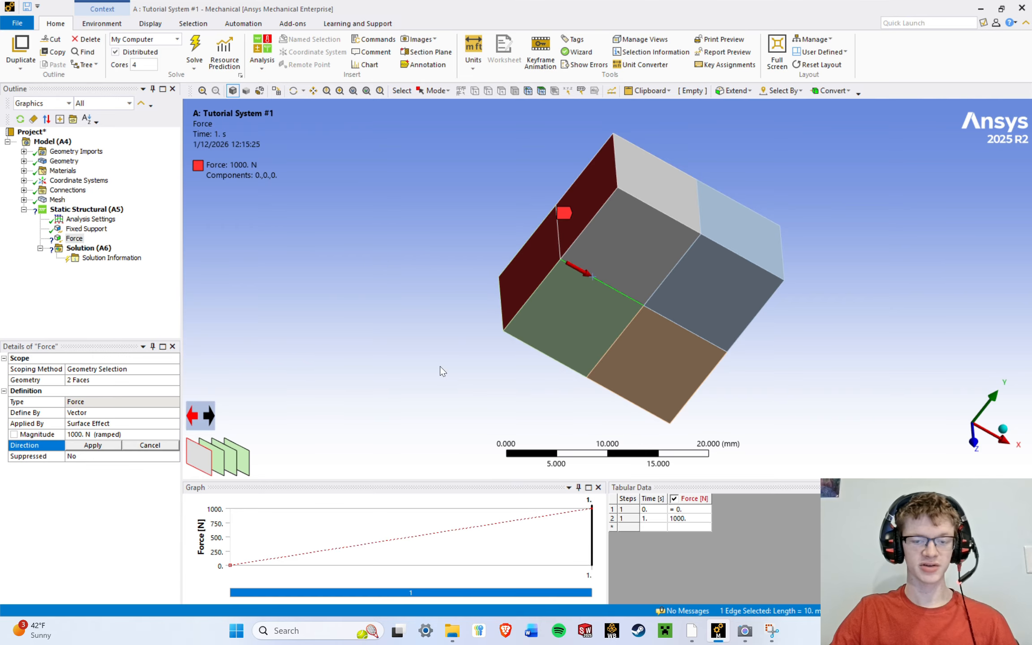
pyautogui.click(83, 443)
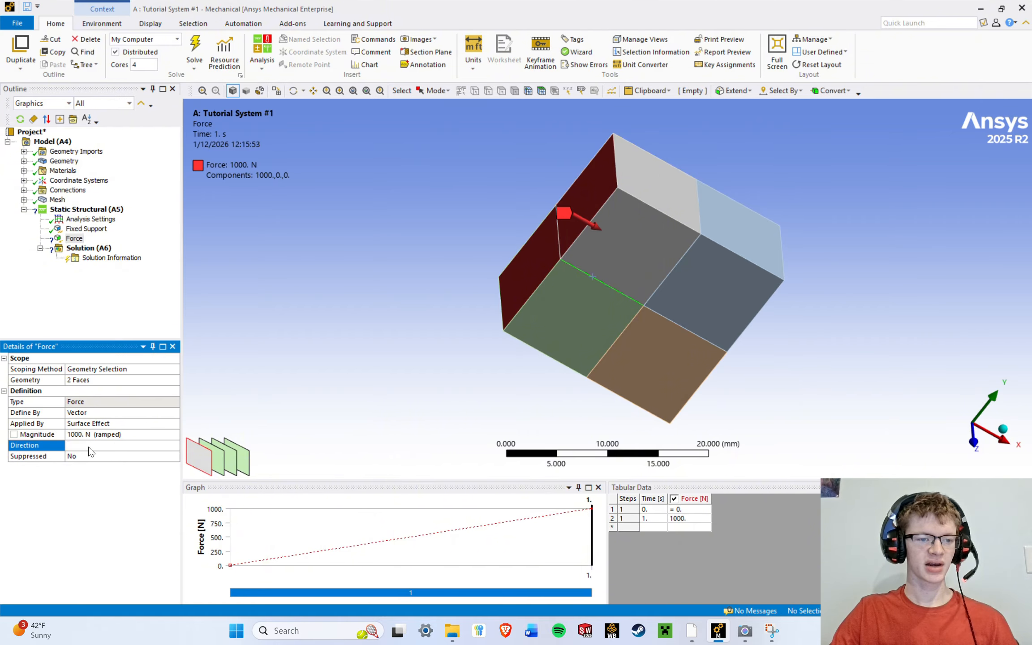
# Change the force's definition from Vector to Components.
pyautogui.moveTo(372, 241); pyautogui.dragTo(354, 228, button='middle')
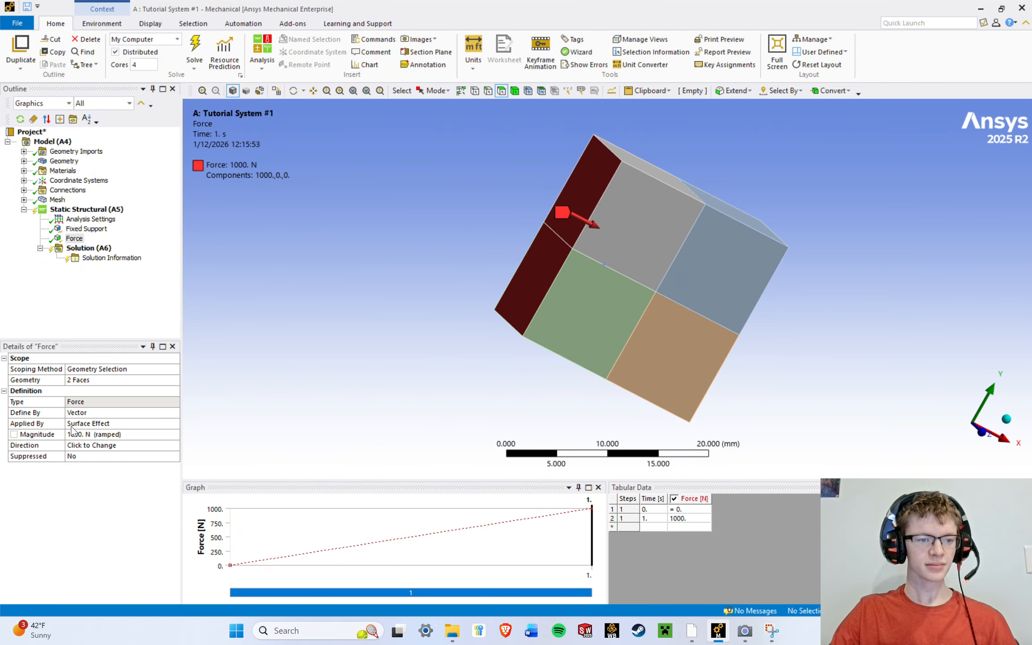
pyautogui.click(103, 422)
pyautogui.click(103, 412)
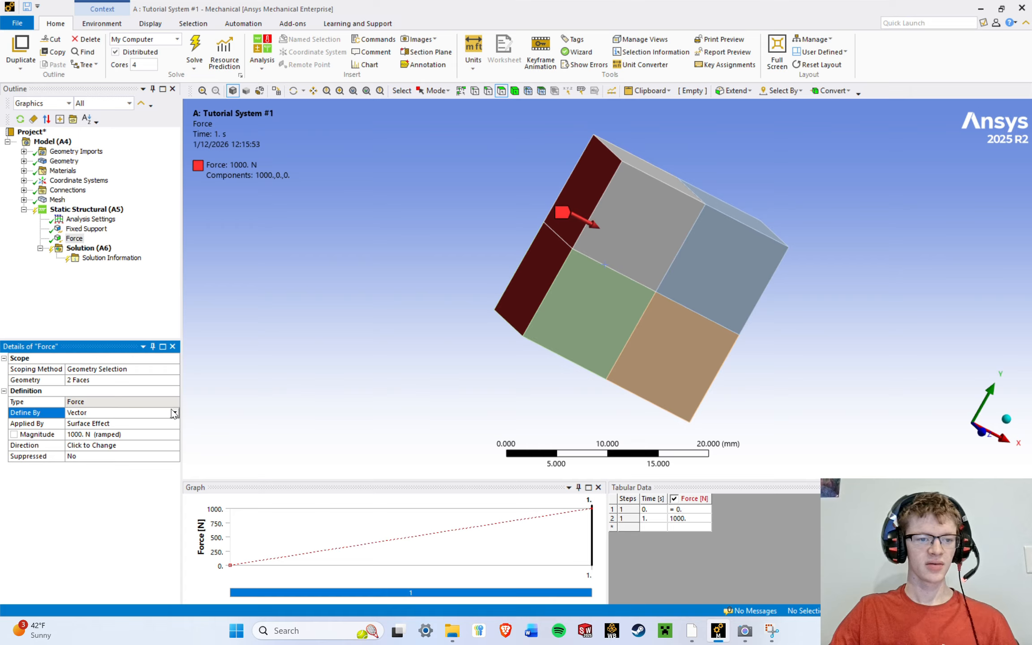
pyautogui.click(103, 412)
pyautogui.click(118, 423)
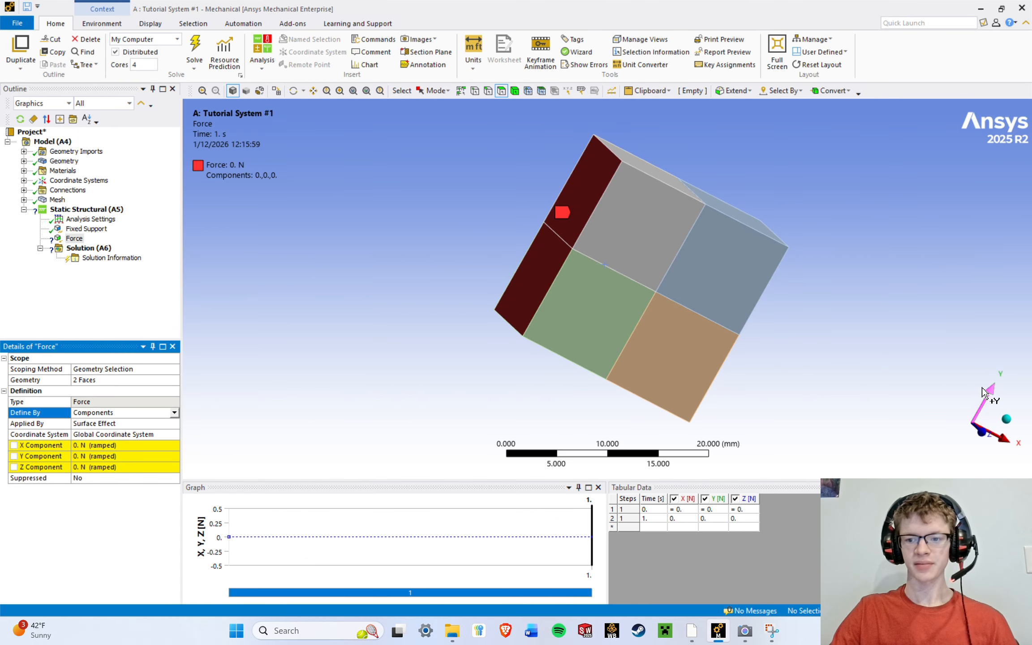
# Set the force's X component to 1000 N in the Global Coordinate System.
pyautogui.moveTo(807, 345); pyautogui.dragTo(795, 390, button='middle')
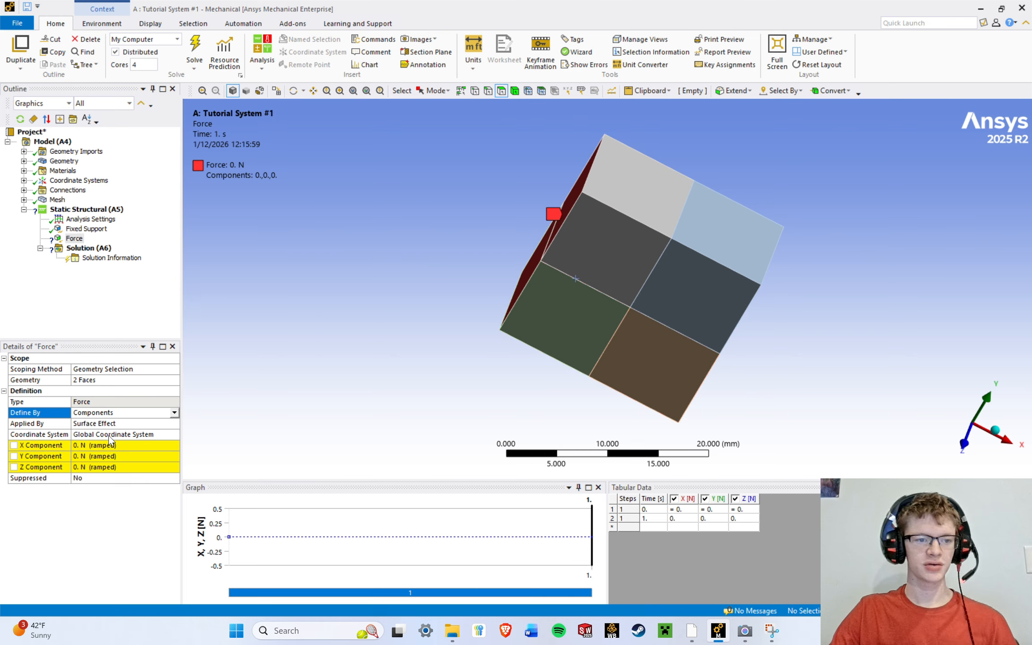
pyautogui.click(95, 445)
pyautogui.write('1')
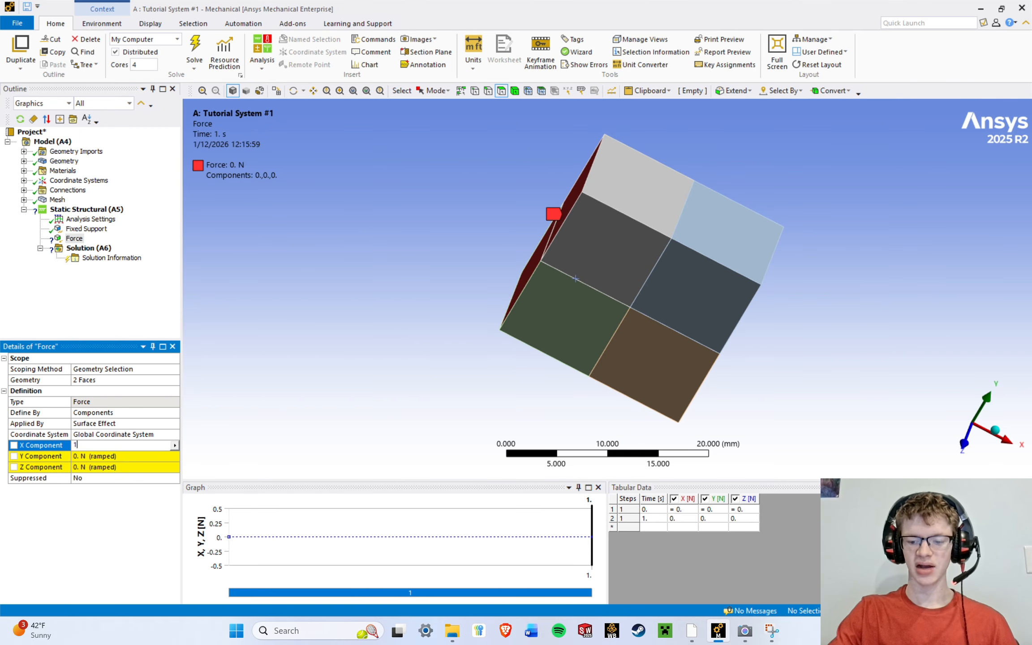
pyautogui.write('000')
pyautogui.press('Return')
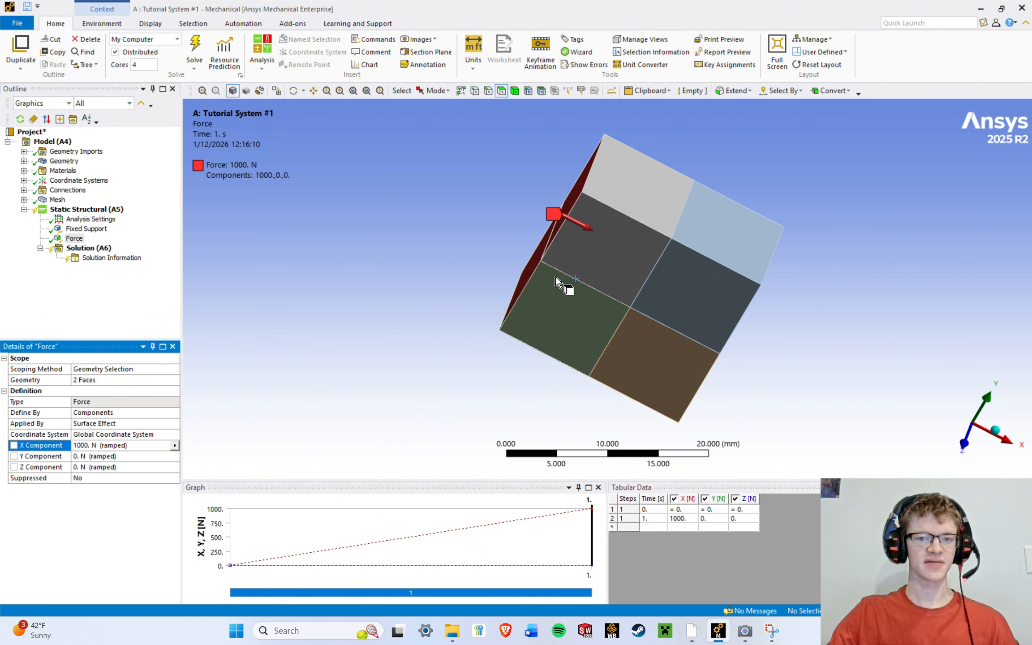
pyautogui.moveTo(555, 281); pyautogui.dragTo(425, 285, button='middle')
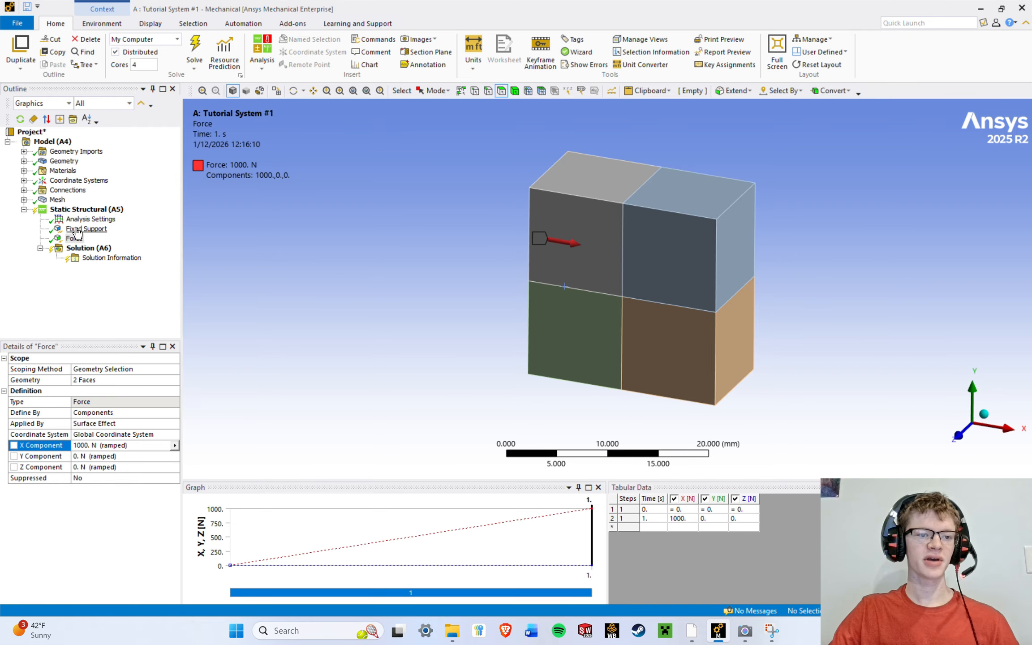
# Switch to Workbench to check the Model and Setup cell states of the static structural system, and return to Mechanical.
pyautogui.click(692, 629)
pyautogui.click(244, 170)
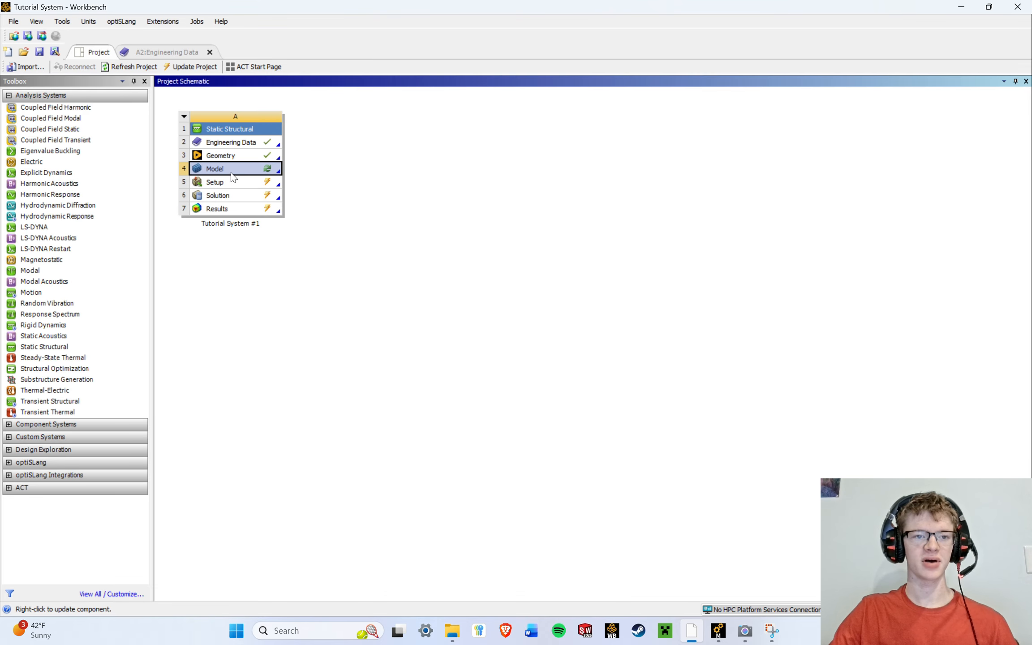
pyautogui.click(223, 182)
pyautogui.click(323, 187)
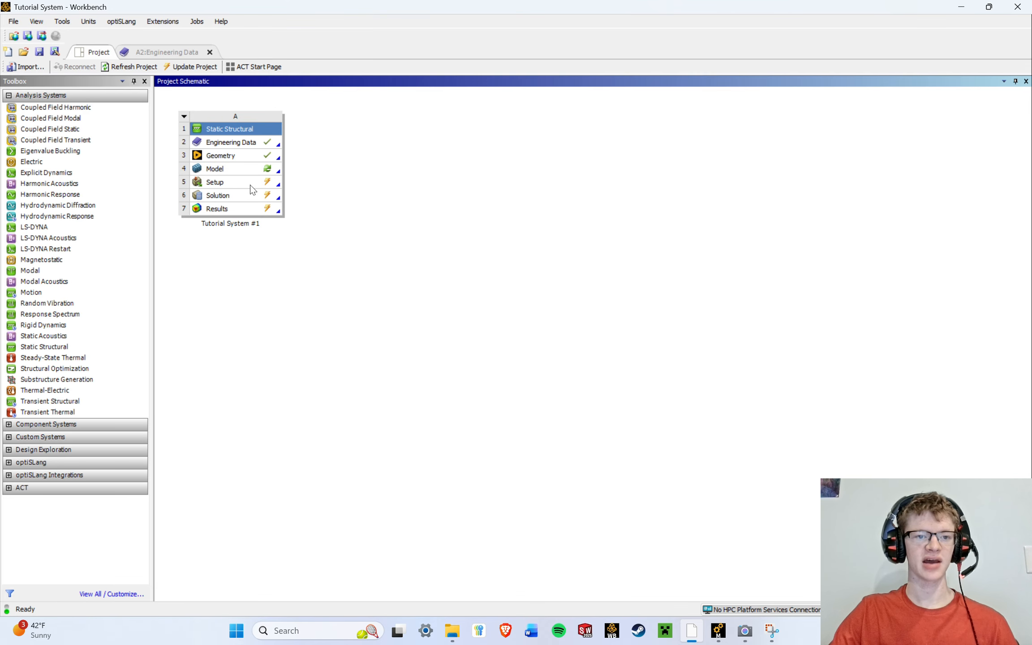
pyautogui.click(718, 630)
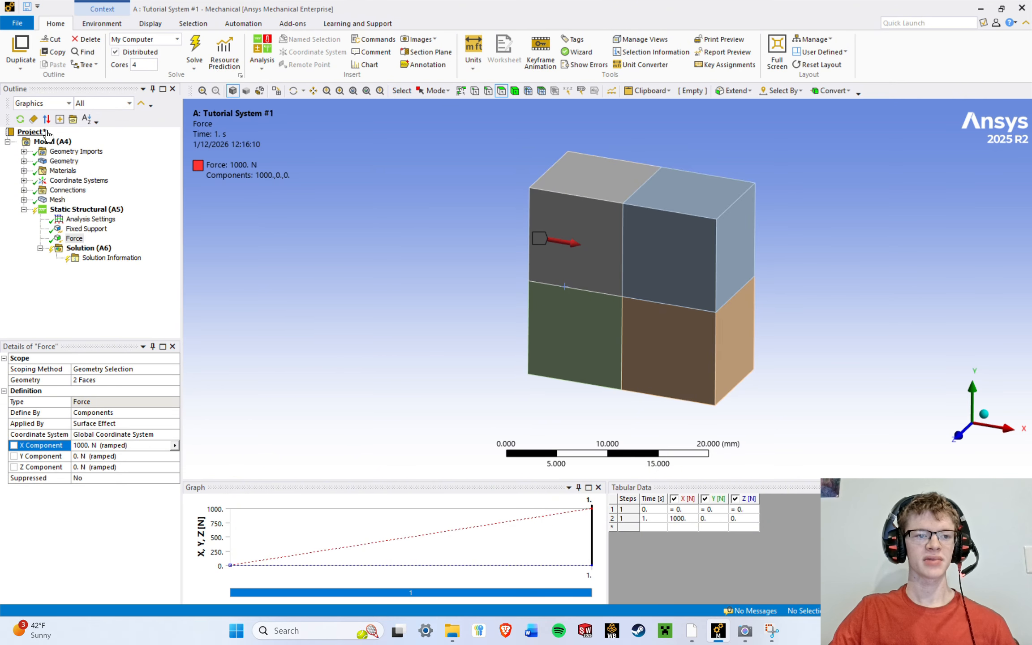
pyautogui.moveTo(697, 638)
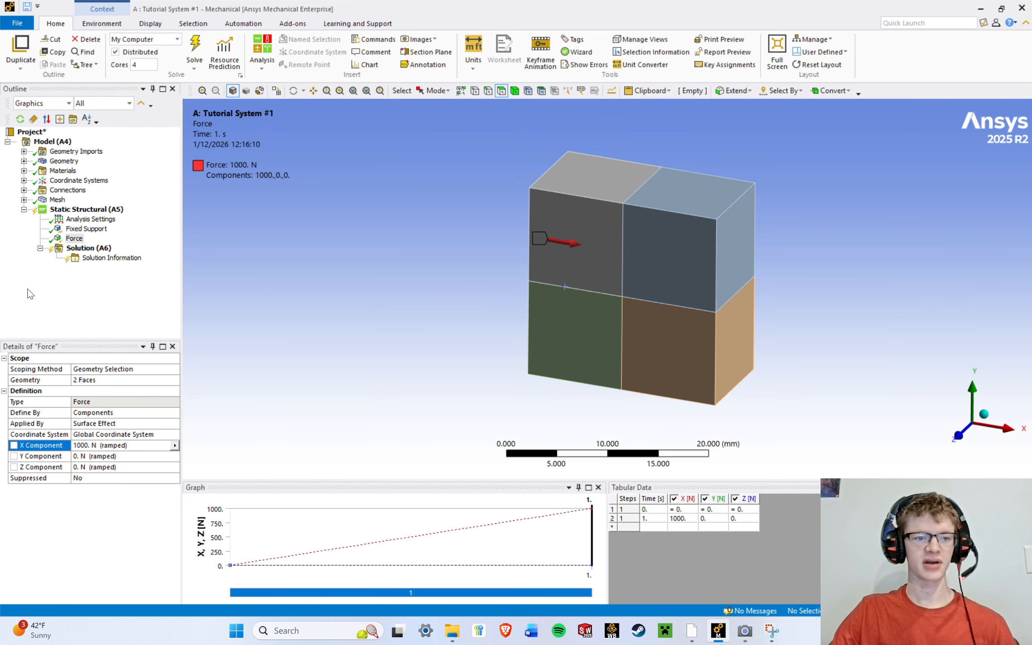
pyautogui.click(63, 295)
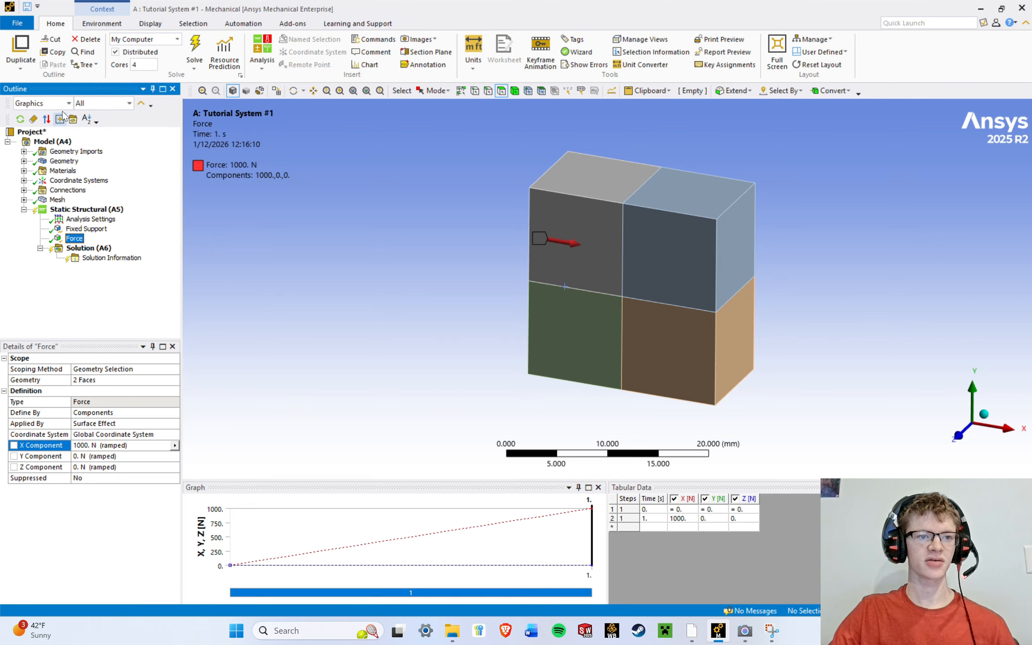
# Solve the static structural analysis with the fixed support and the 1000 N force.
pyautogui.click(193, 49)
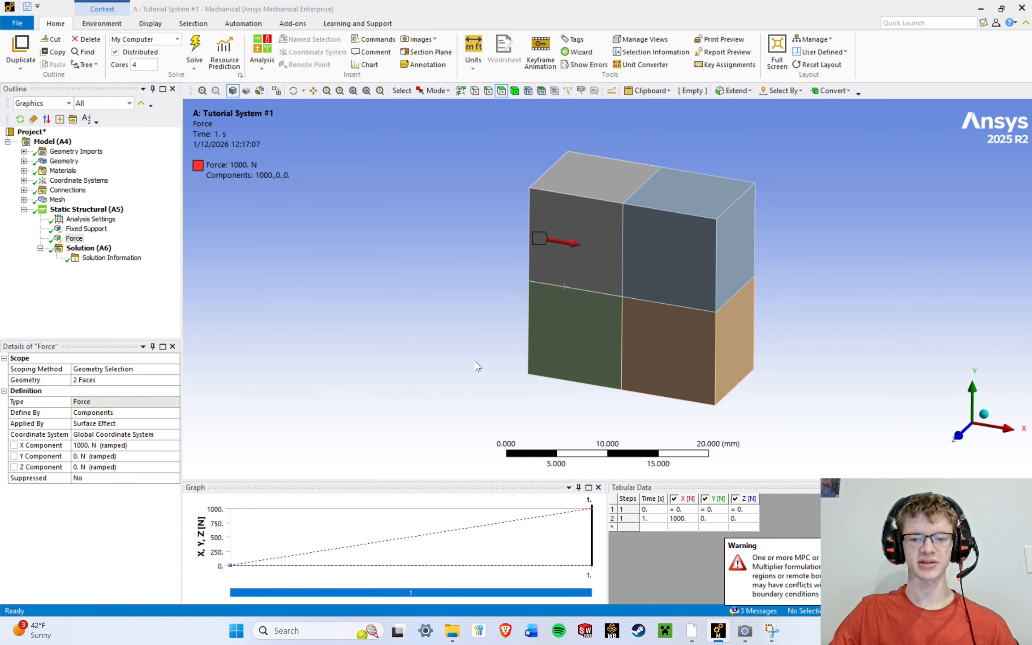
pyautogui.click(152, 535)
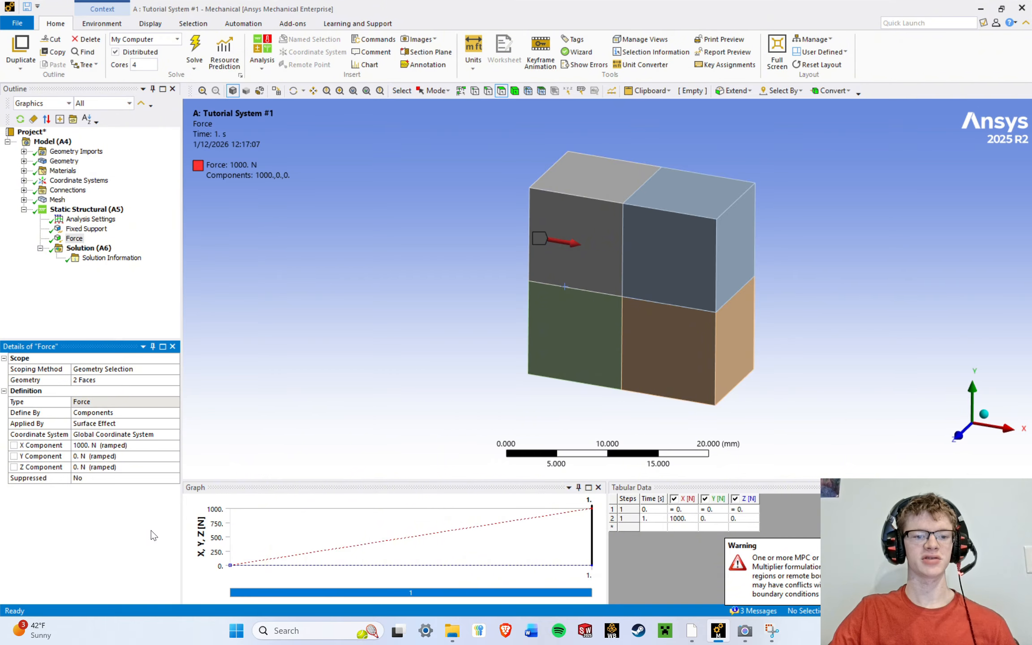
pyautogui.click(150, 311)
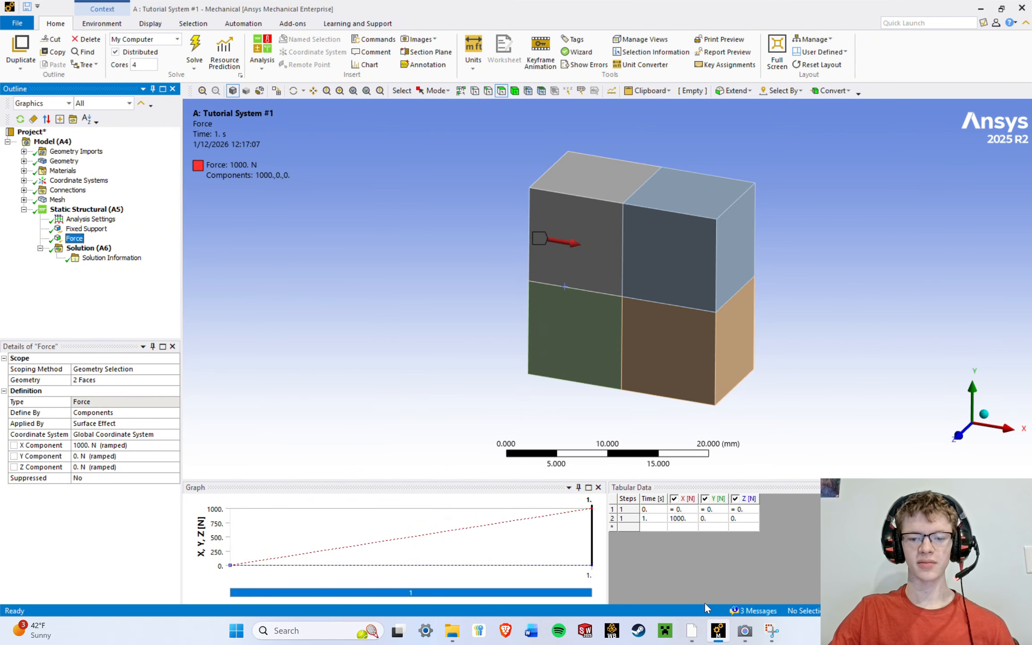
# Switch to Workbench, update the whole project and close the Engineering Data view.
pyautogui.click(693, 630)
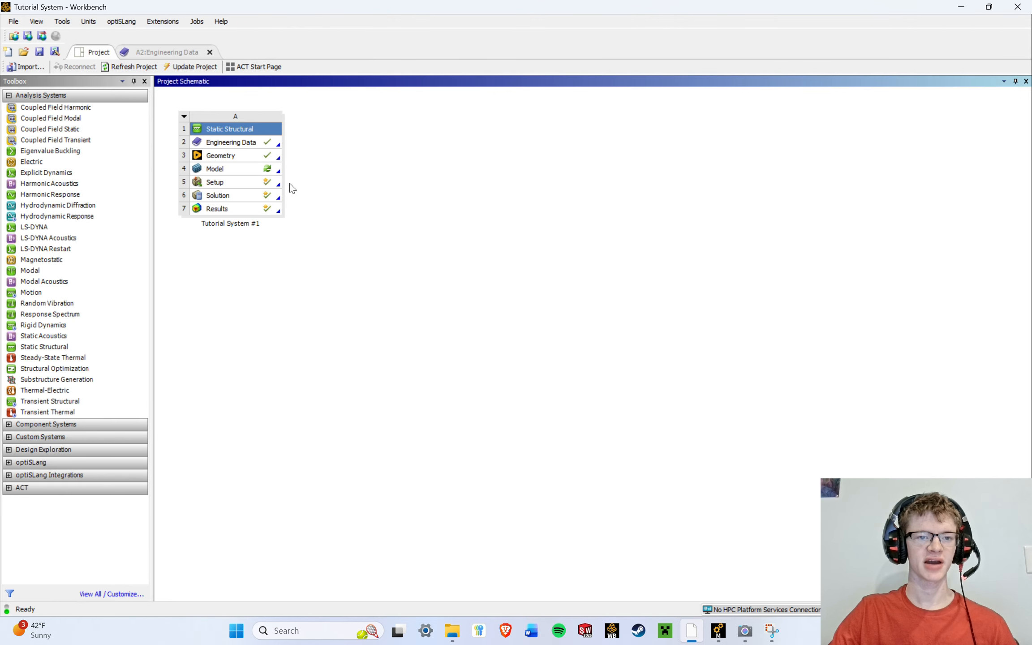
pyautogui.moveTo(279, 172)
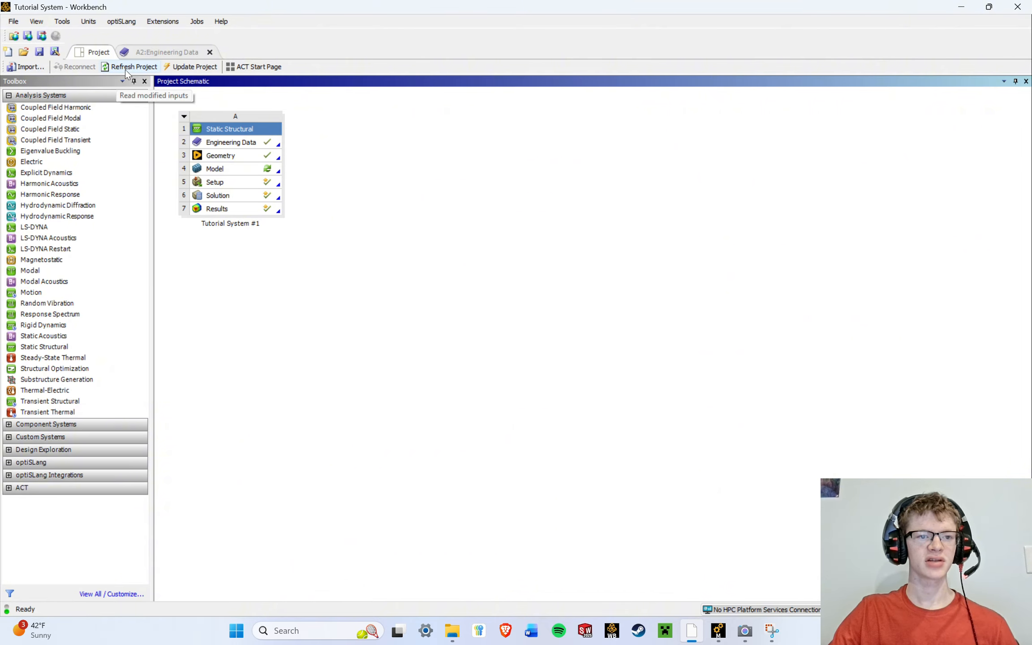
pyautogui.click(180, 70)
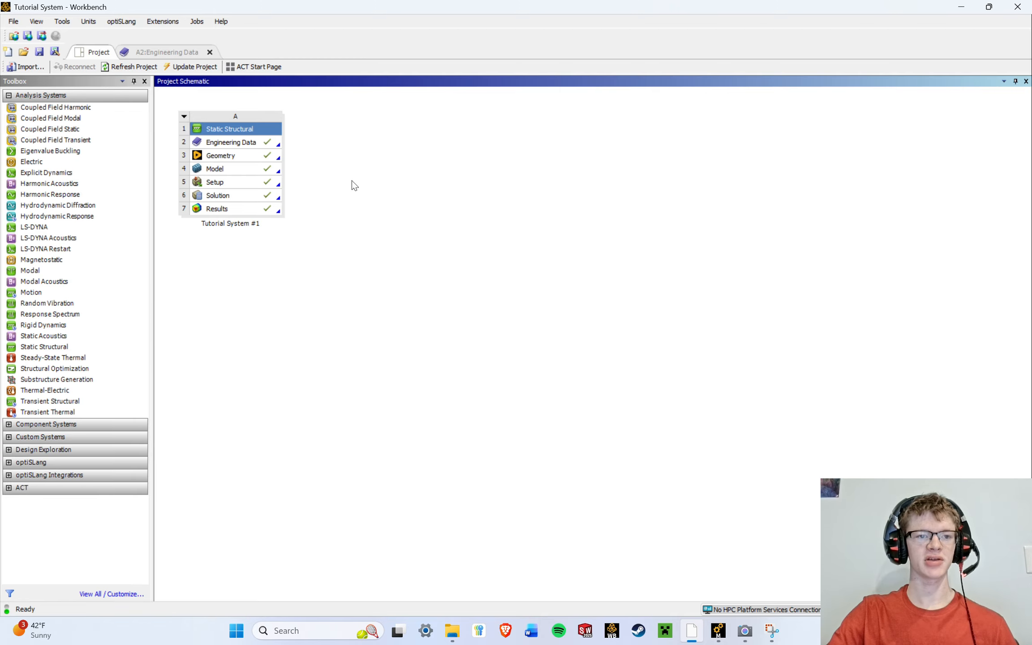
pyautogui.click(209, 53)
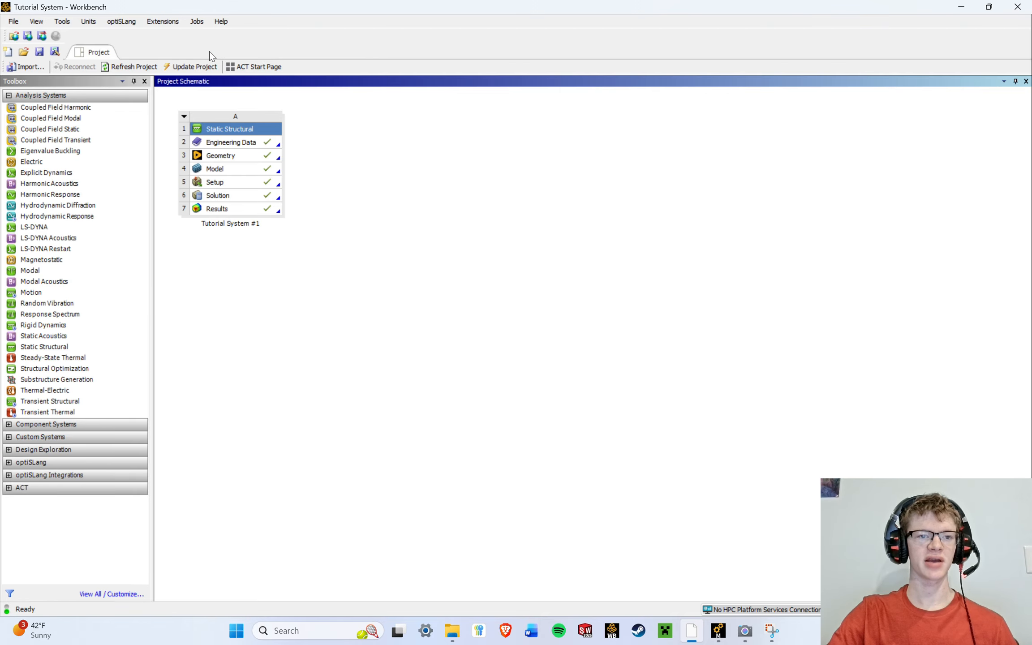
# Compare the Model, Setup, Solution and Results cells in the Workbench schematic with the matching branches of the Mechanical outline.
pyautogui.click(718, 630)
pyautogui.click(702, 635)
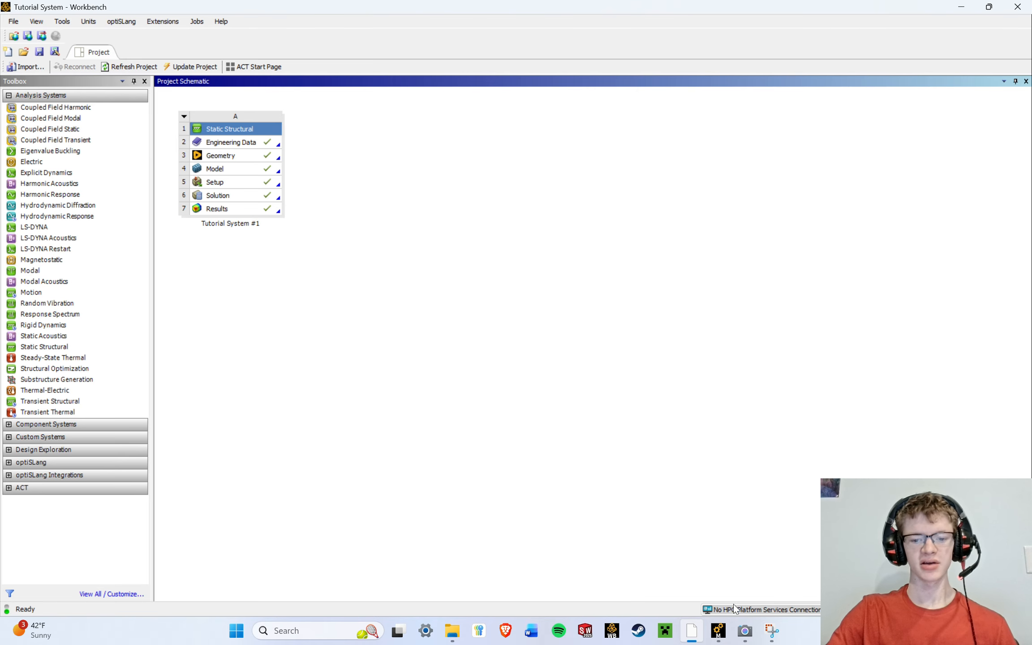
pyautogui.click(718, 630)
pyautogui.click(699, 636)
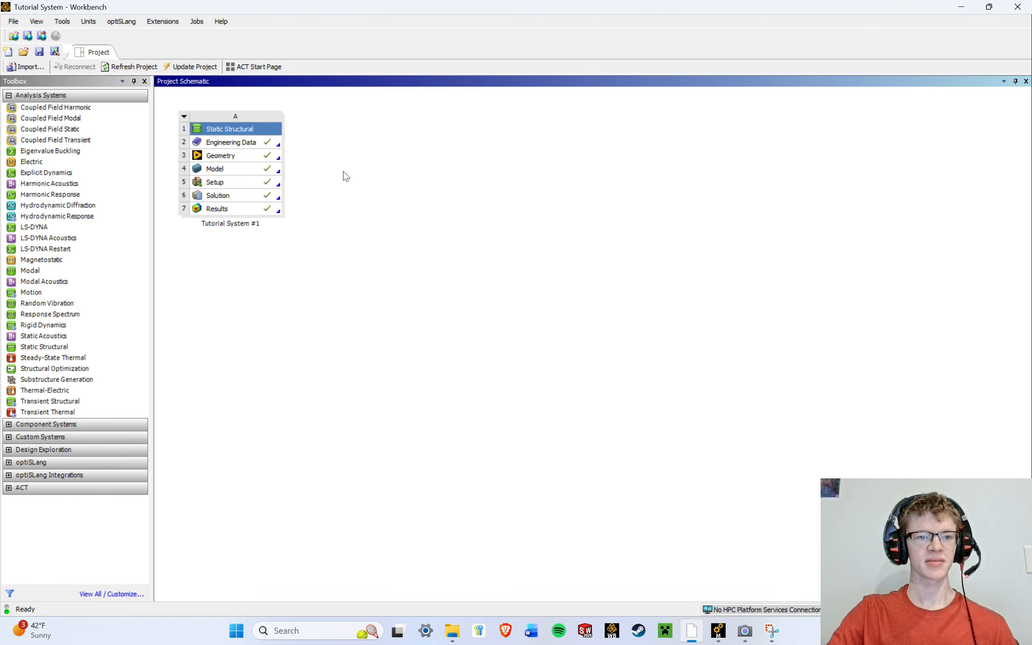
pyautogui.click(231, 171)
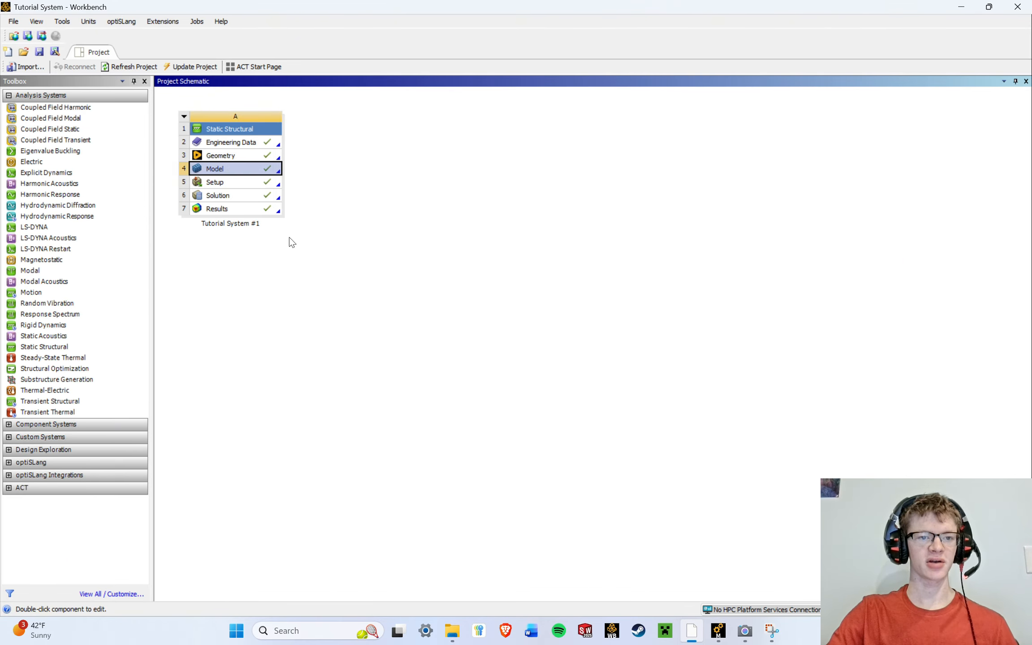
pyautogui.click(719, 632)
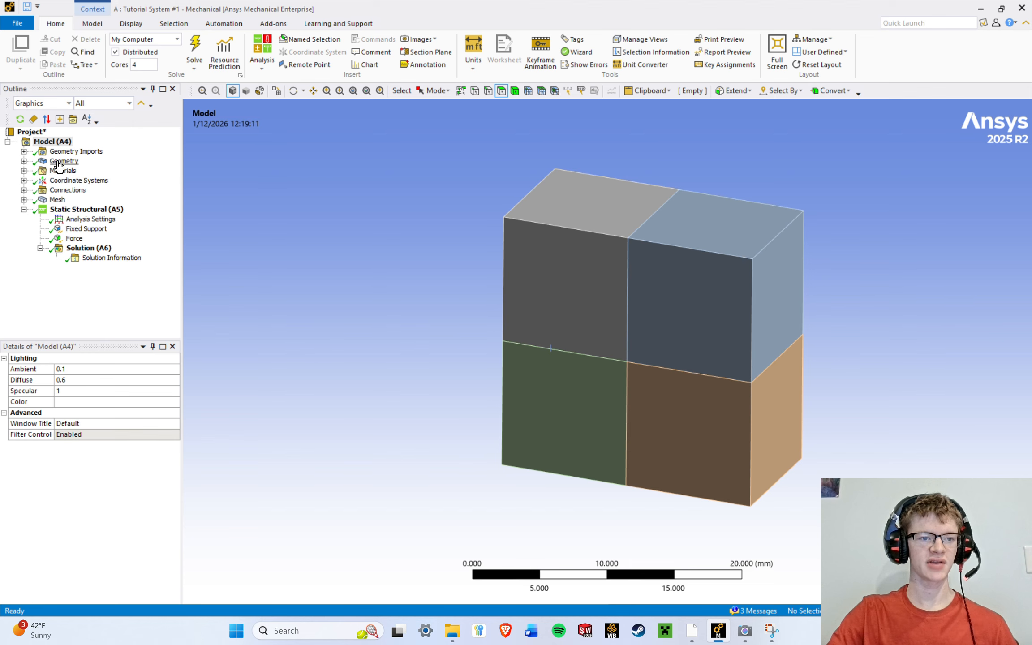
pyautogui.click(692, 631)
pyautogui.click(251, 186)
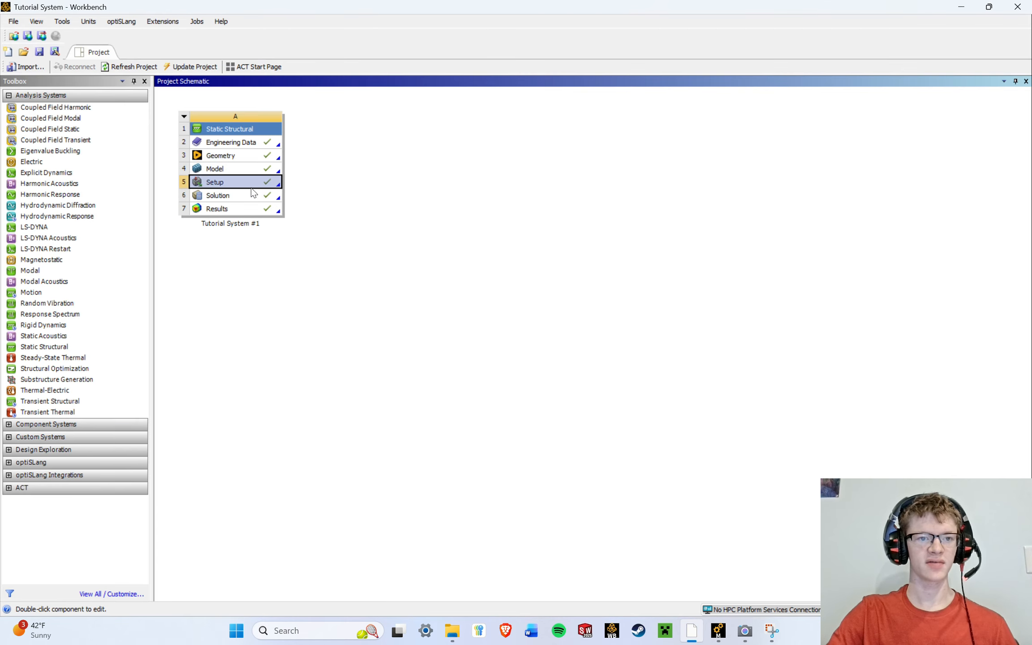
pyautogui.doubleClick(252, 193)
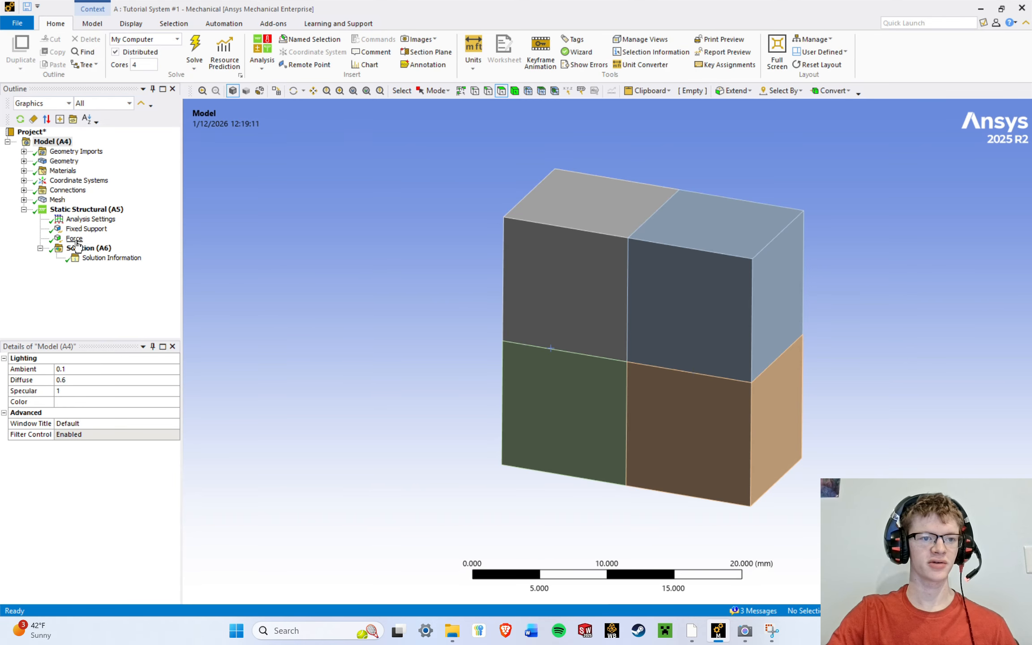
pyautogui.click(692, 631)
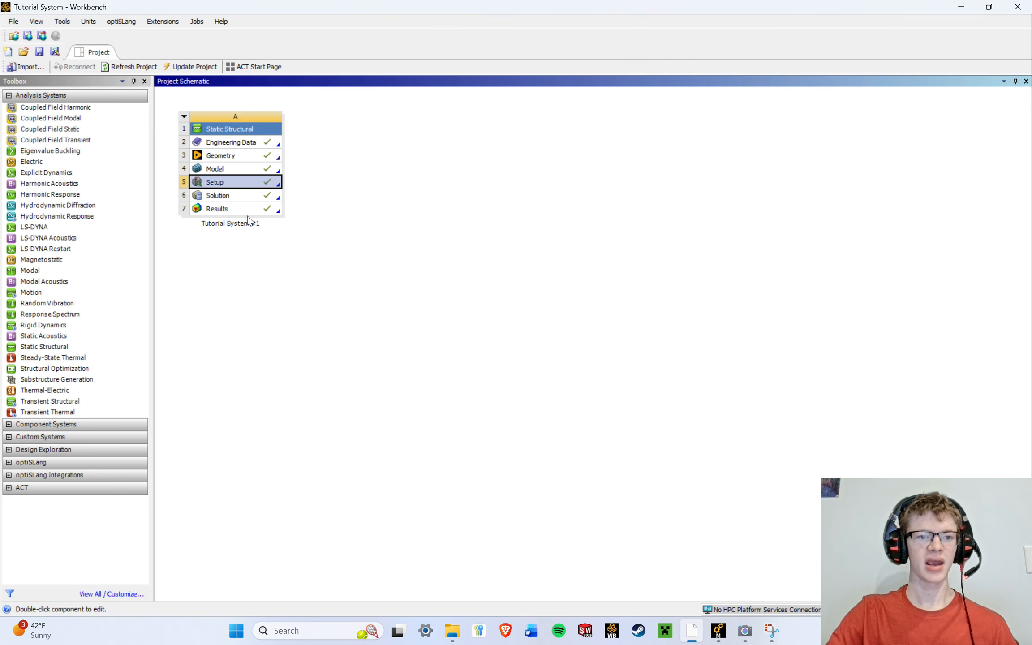
pyautogui.click(718, 631)
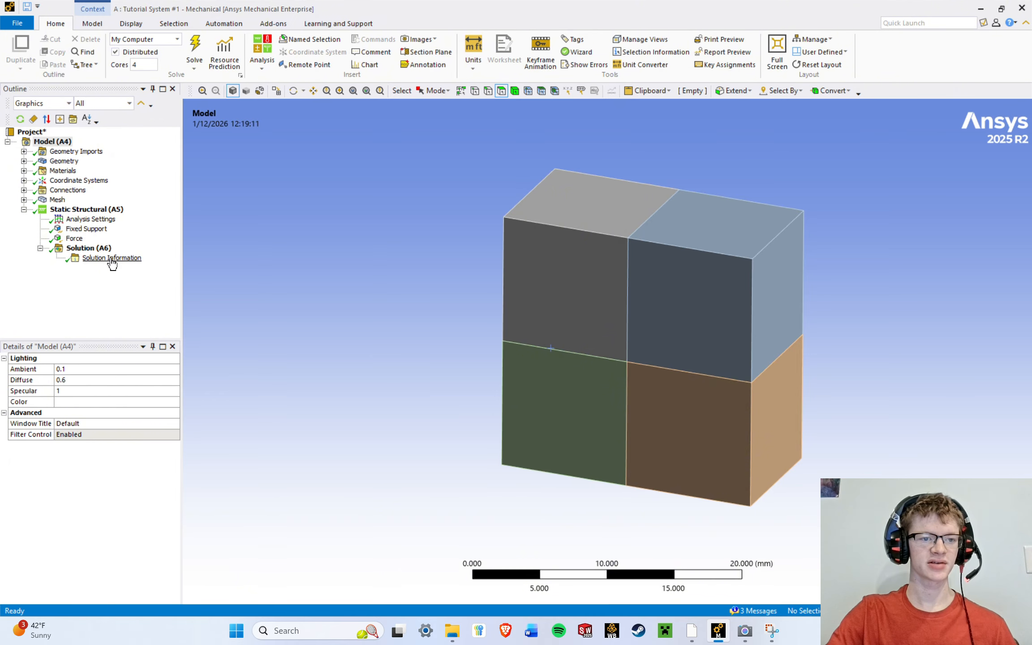
pyautogui.click(86, 313)
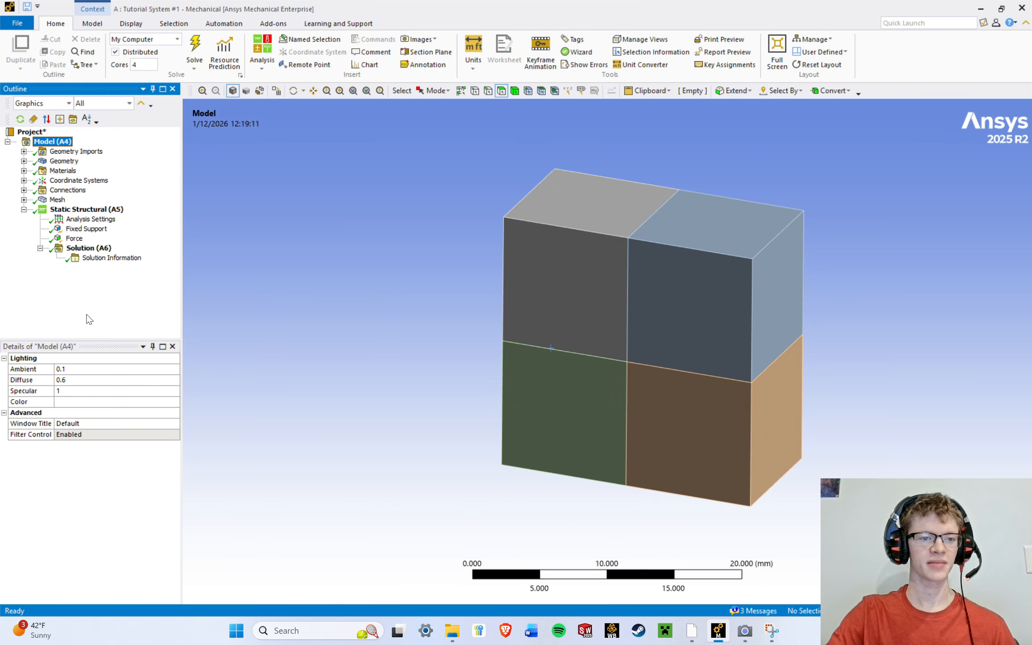
pyautogui.click(691, 631)
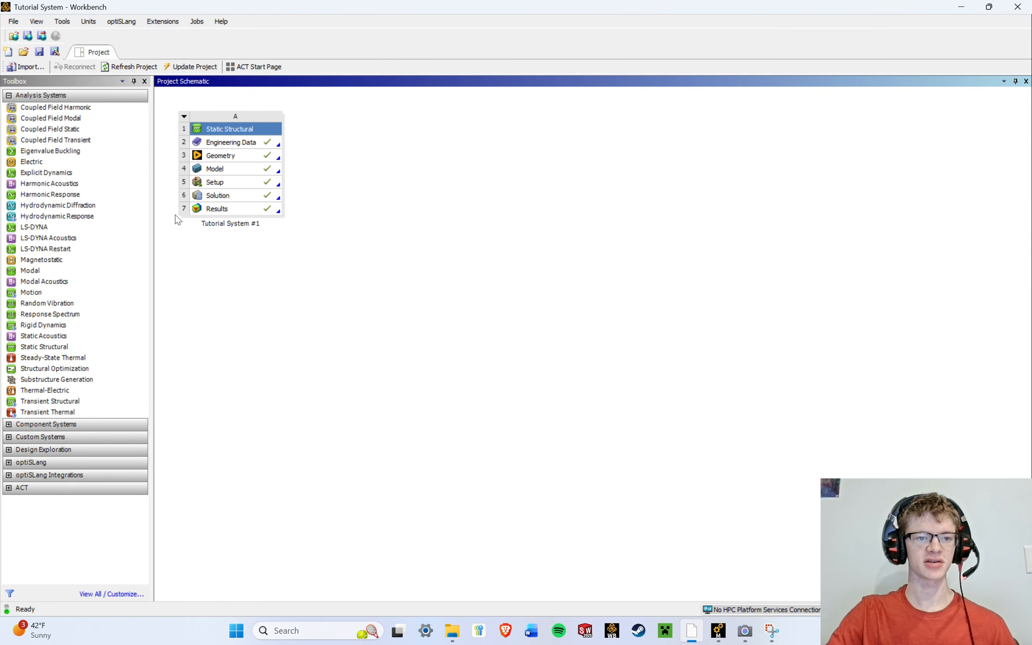
pyautogui.doubleClick(271, 207)
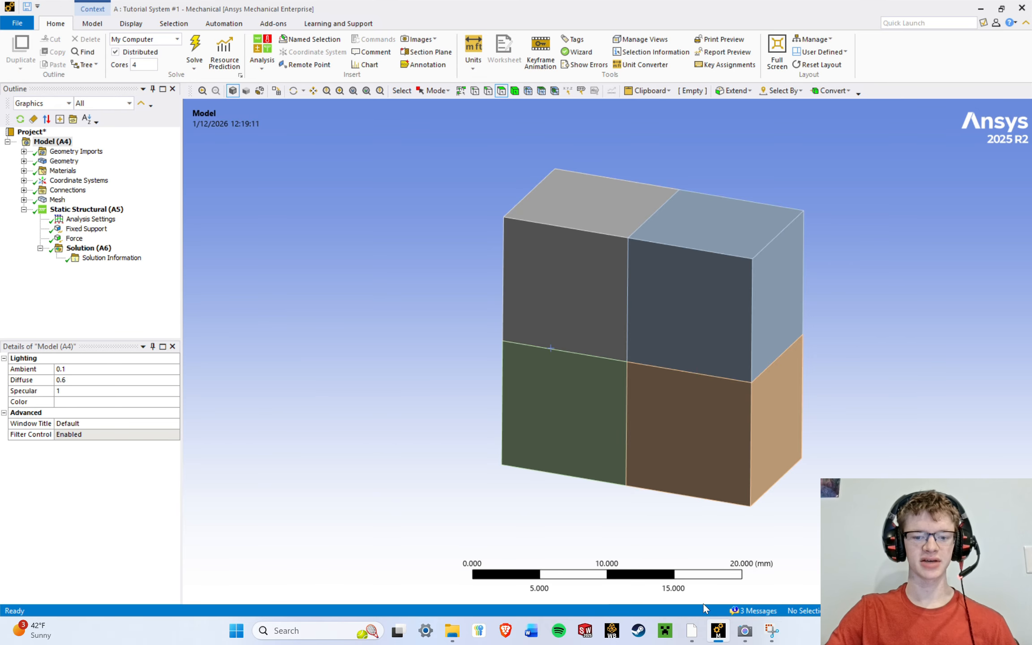
pyautogui.click(700, 636)
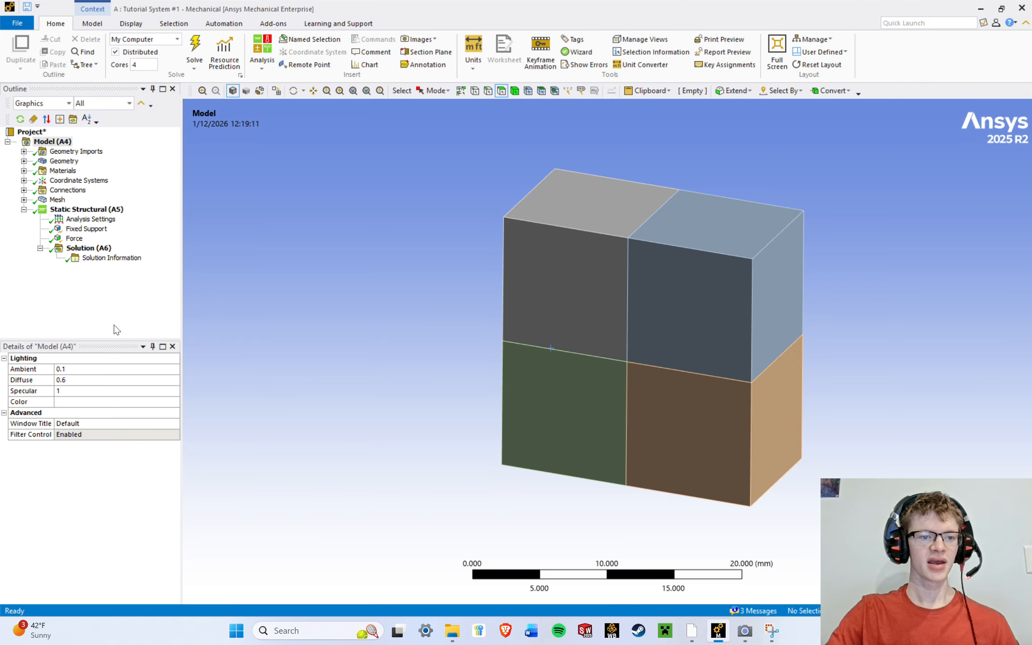
# Examine the solver output under Solution Information through to its end.
pyautogui.click(112, 258)
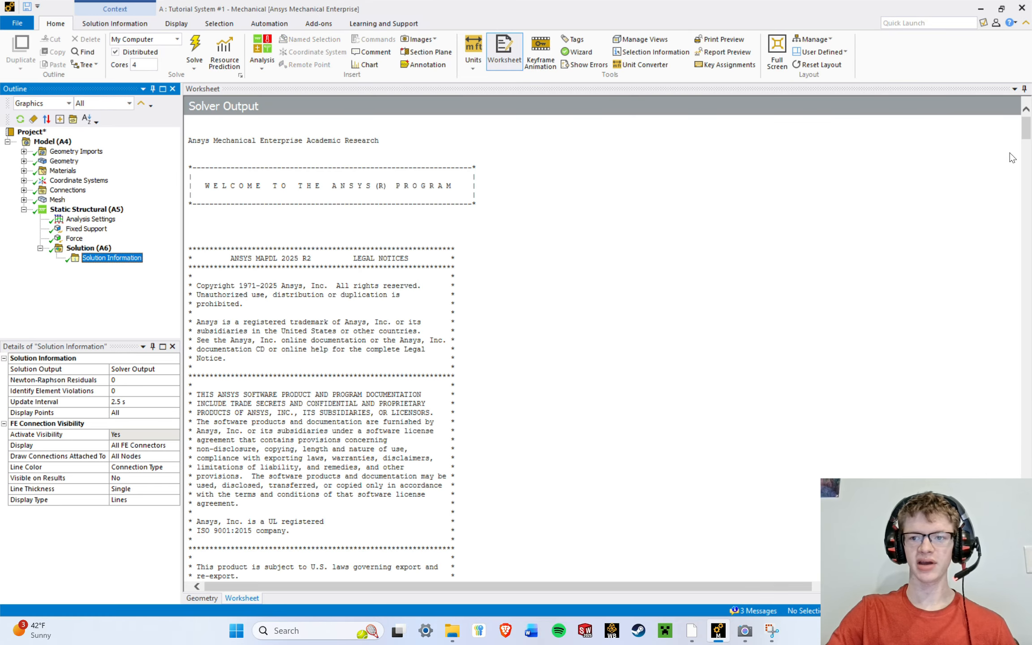
pyautogui.moveTo(1026, 130); pyautogui.dragTo(1030, 574)
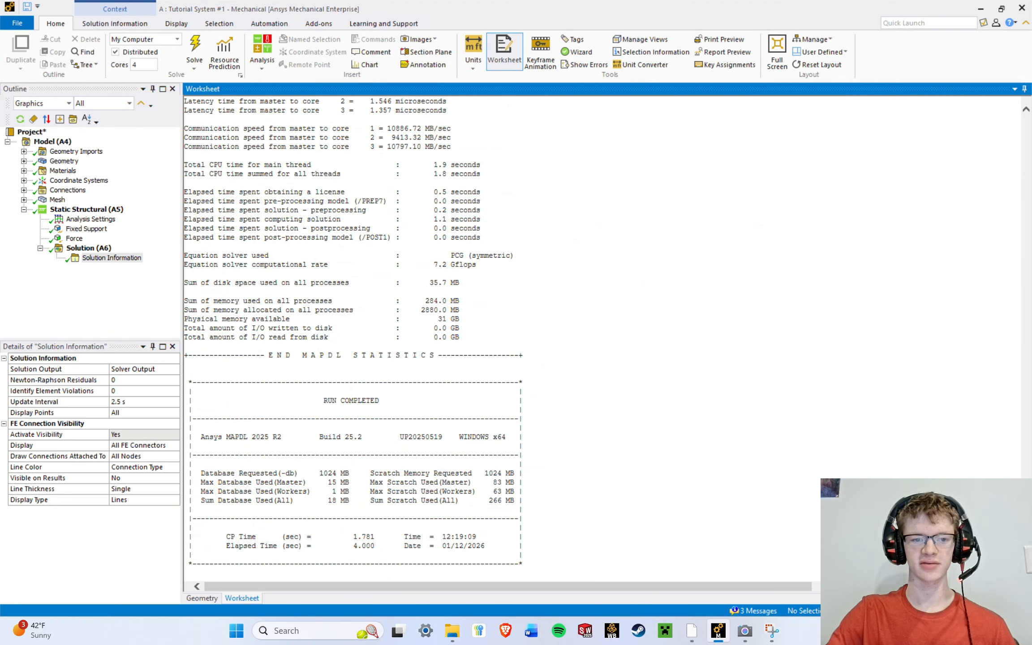
pyautogui.click(108, 305)
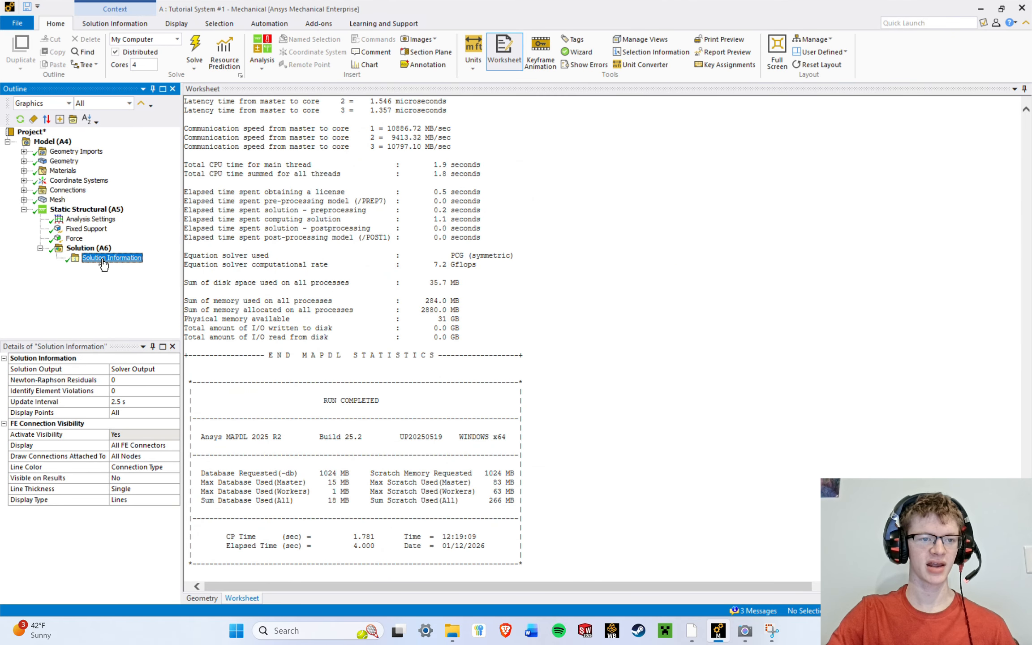
# Insert a Total Deformation result for all bodies under the Solution branch in Mechanical.
pyautogui.click(90, 248)
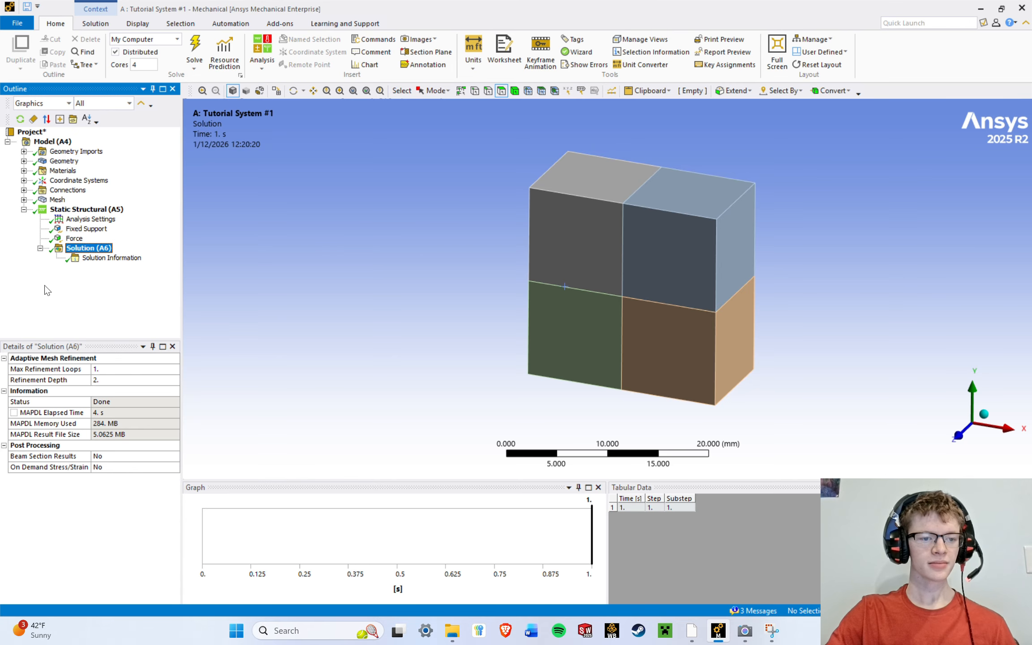
pyautogui.click(690, 629)
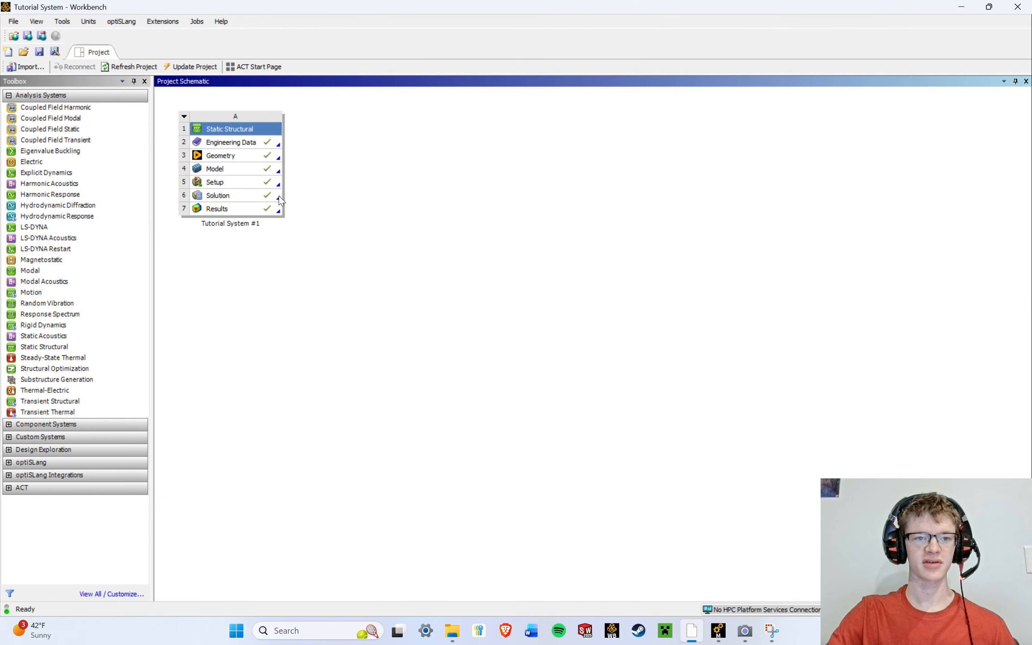
pyautogui.click(718, 631)
pyautogui.click(98, 249)
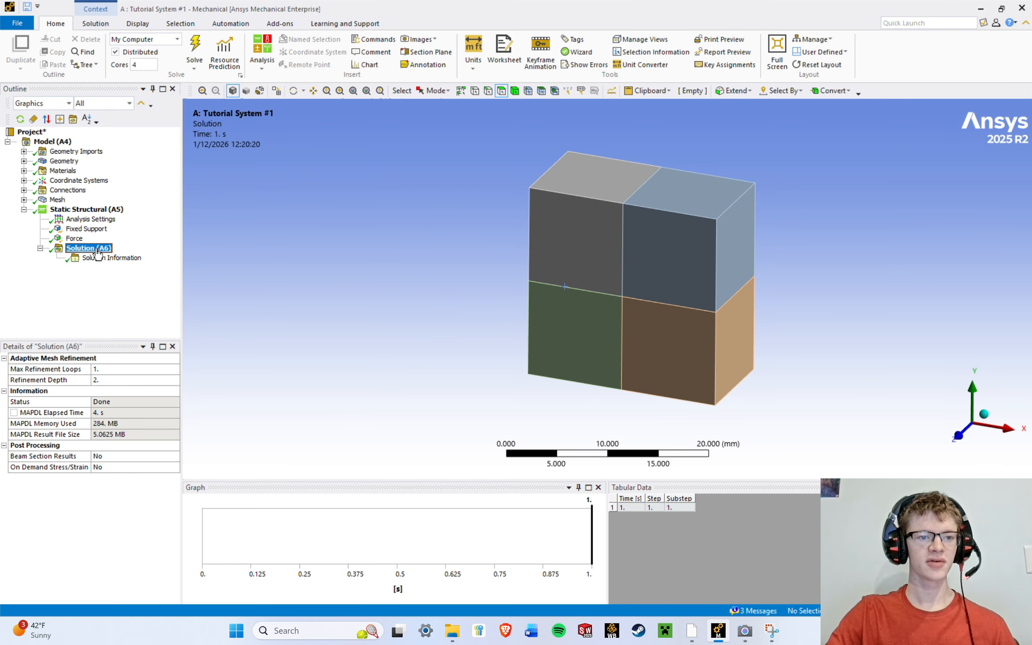
pyautogui.rightClick(98, 253)
pyautogui.moveTo(132, 261)
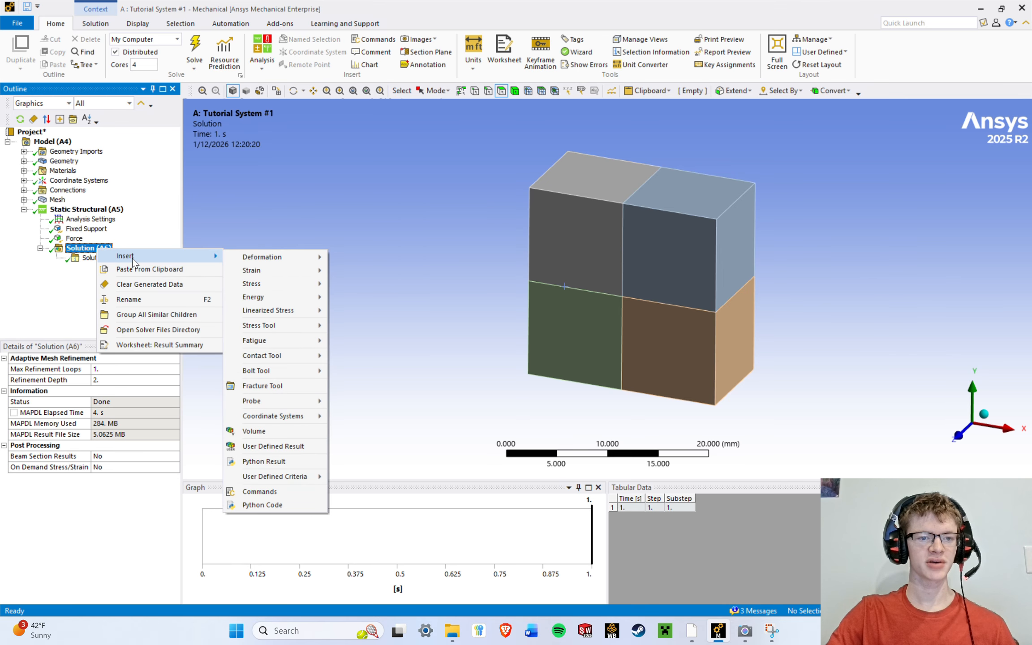
pyautogui.moveTo(273, 262)
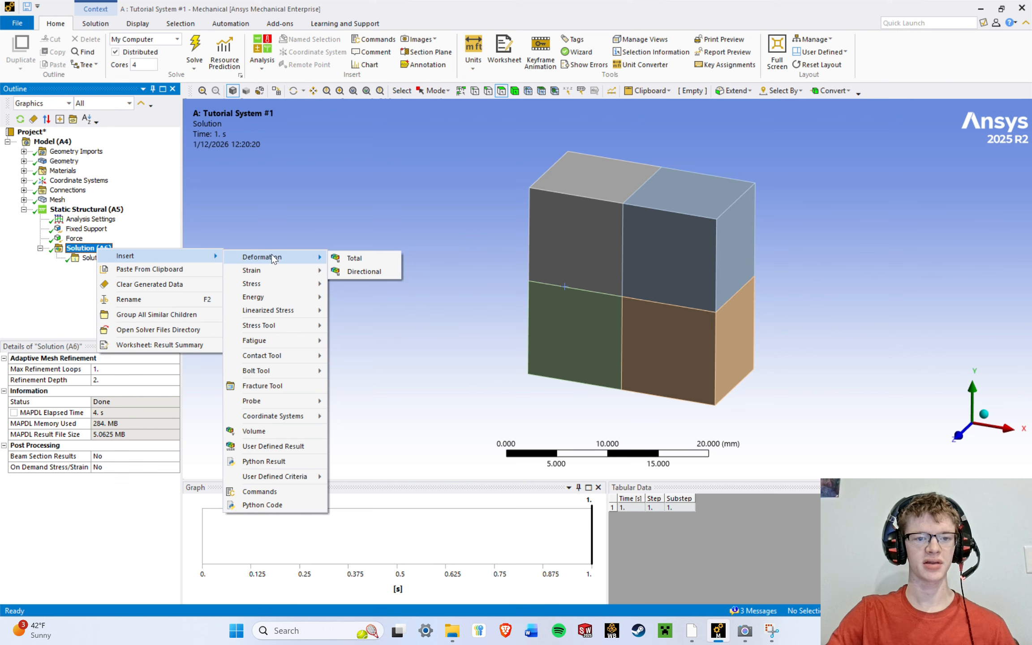
pyautogui.click(354, 258)
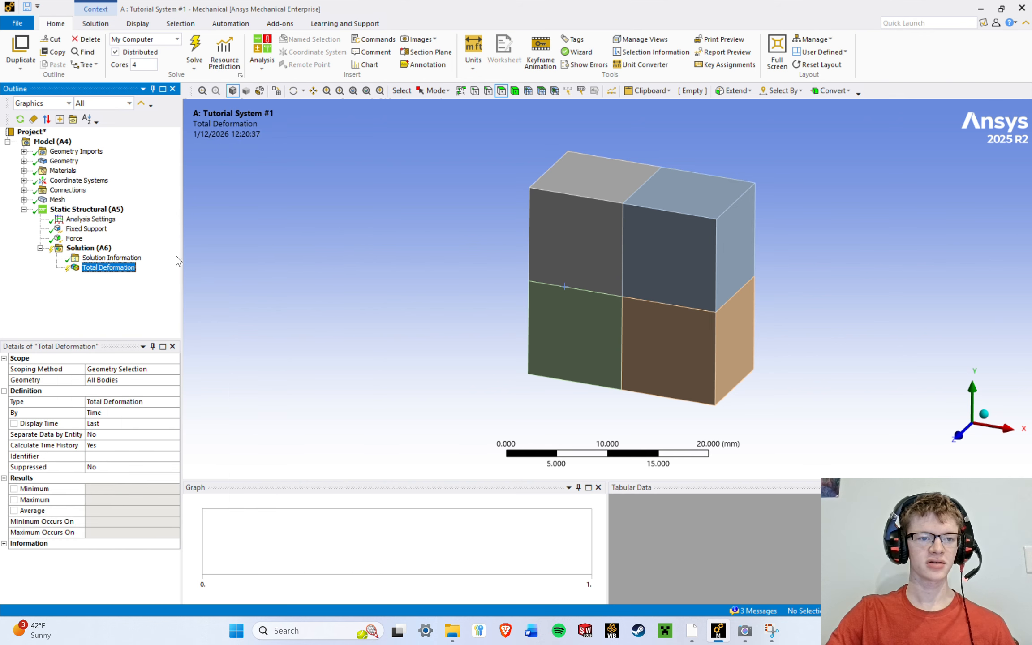
# Insert an Equivalent Elastic Strain result for all bodies under the Solution branch.
pyautogui.rightClick(93, 251)
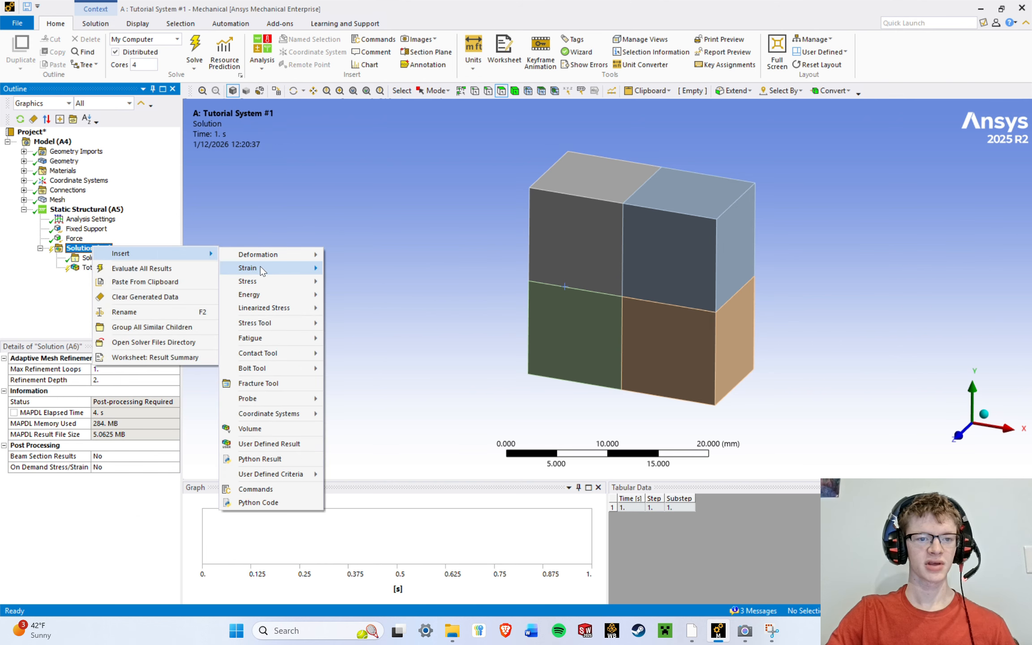
pyautogui.moveTo(313, 271)
pyautogui.click(354, 269)
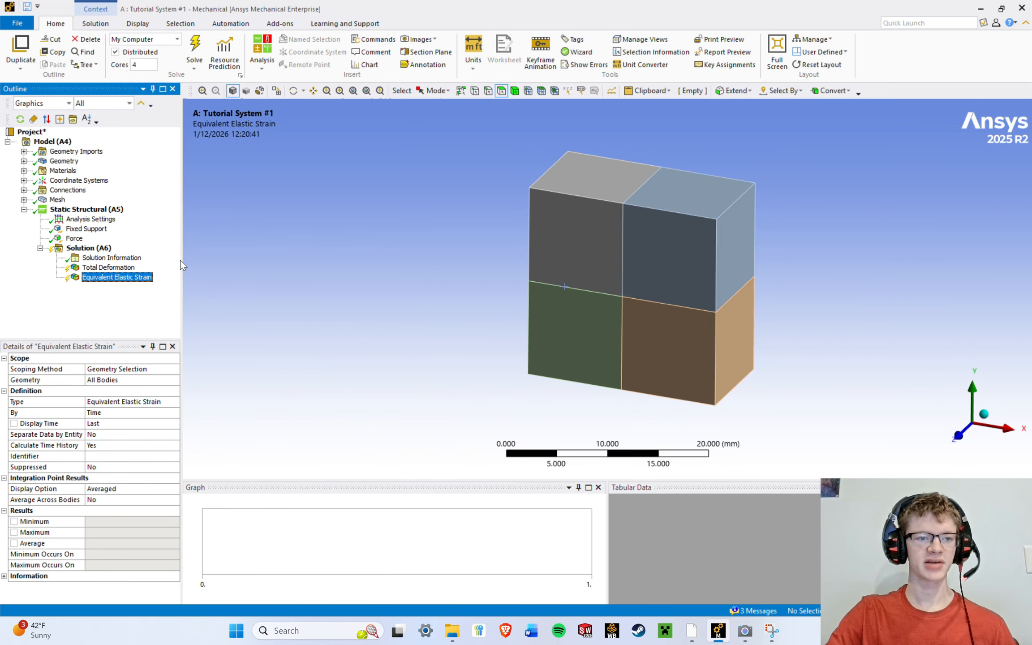
# Insert an Equivalent (von-Mises) Stress result for all bodies under the Solution branch.
pyautogui.rightClick(96, 253)
pyautogui.moveTo(148, 256)
pyautogui.moveTo(269, 283)
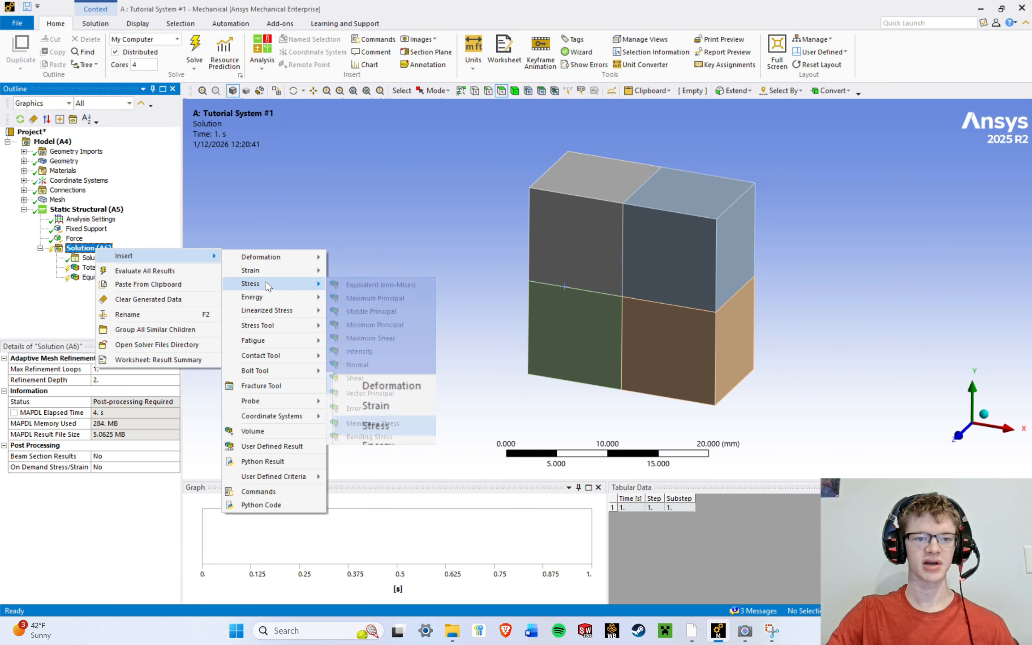
pyautogui.click(360, 285)
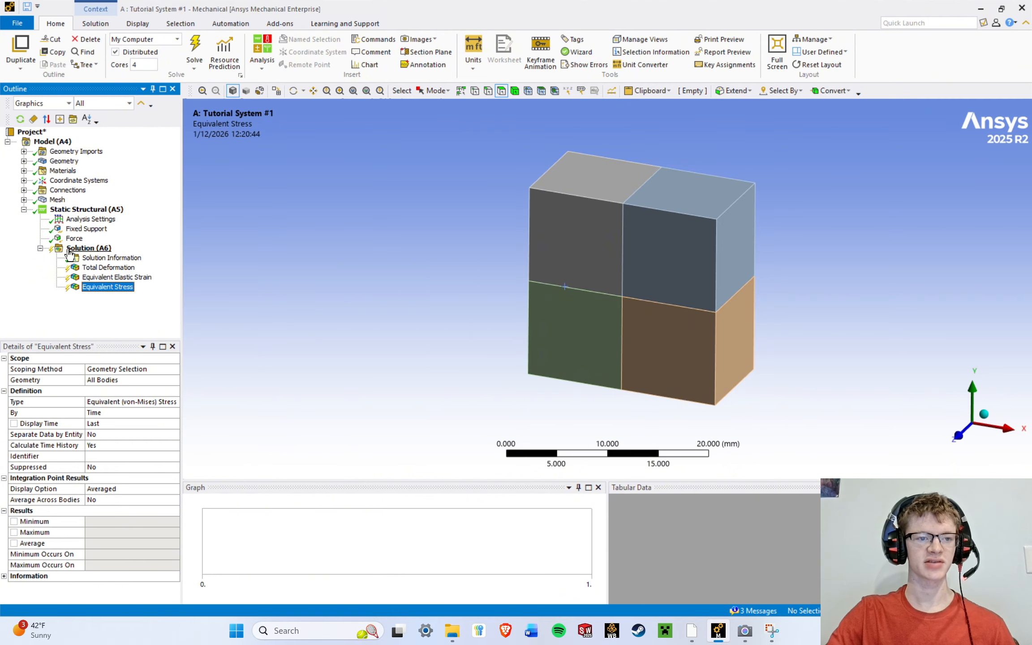
# Compare the Solution and Results cell statuses in the Workbench schematic with the result objects in the Mechanical outline.
pyautogui.click(691, 630)
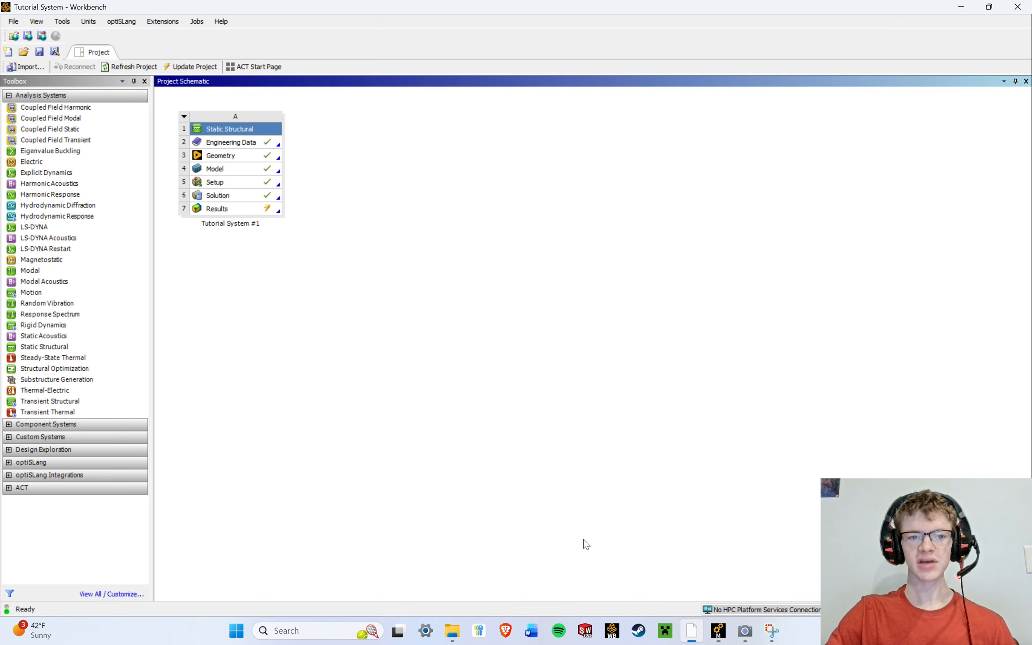
pyautogui.click(234, 199)
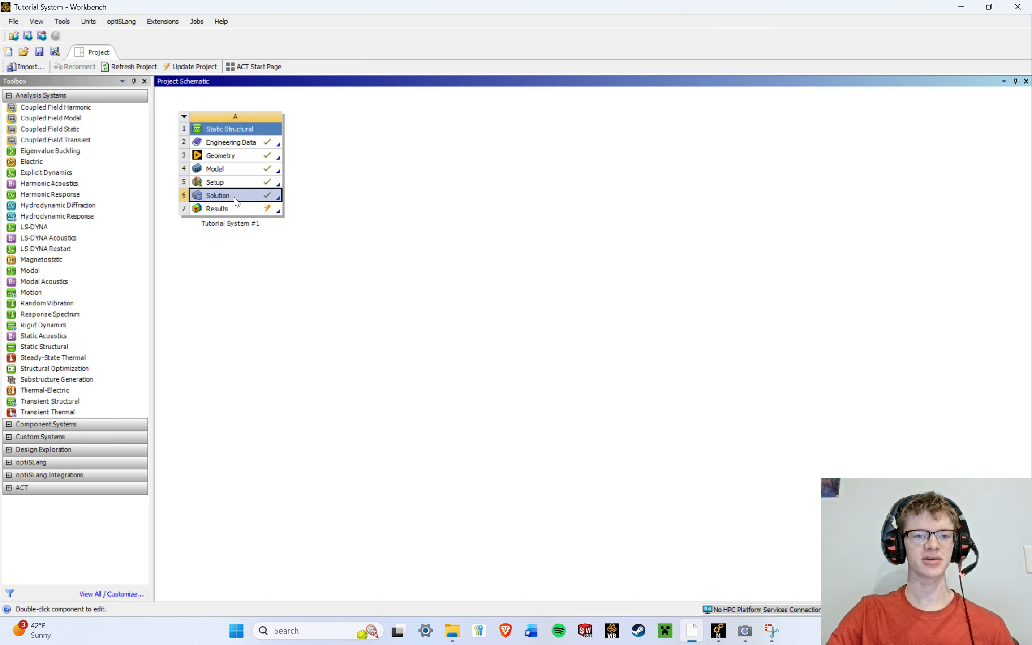
pyautogui.doubleClick(259, 203)
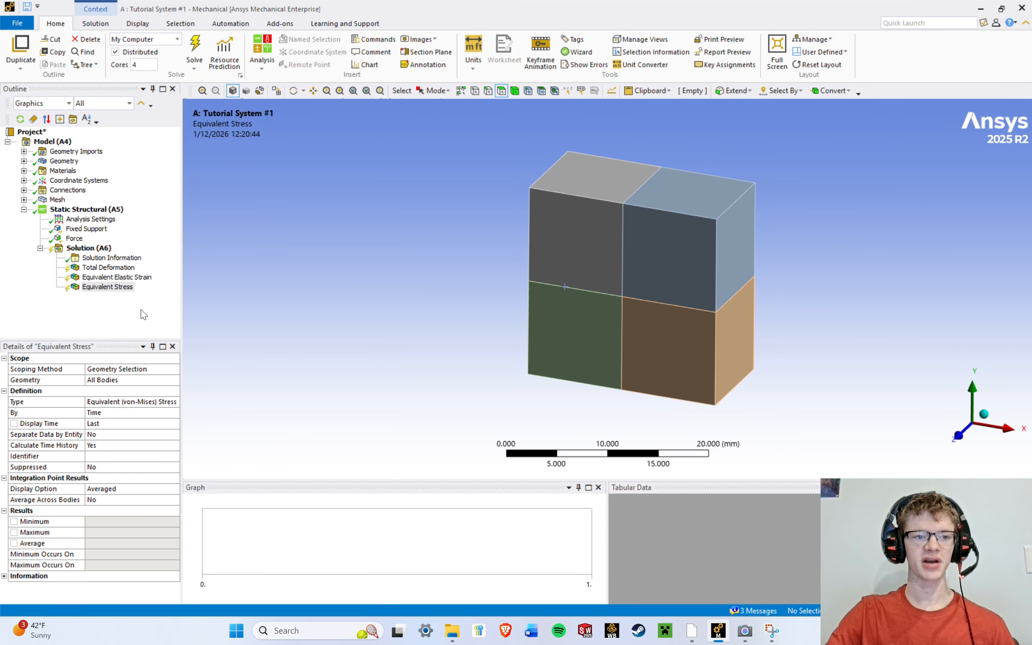
pyautogui.click(692, 631)
pyautogui.click(239, 209)
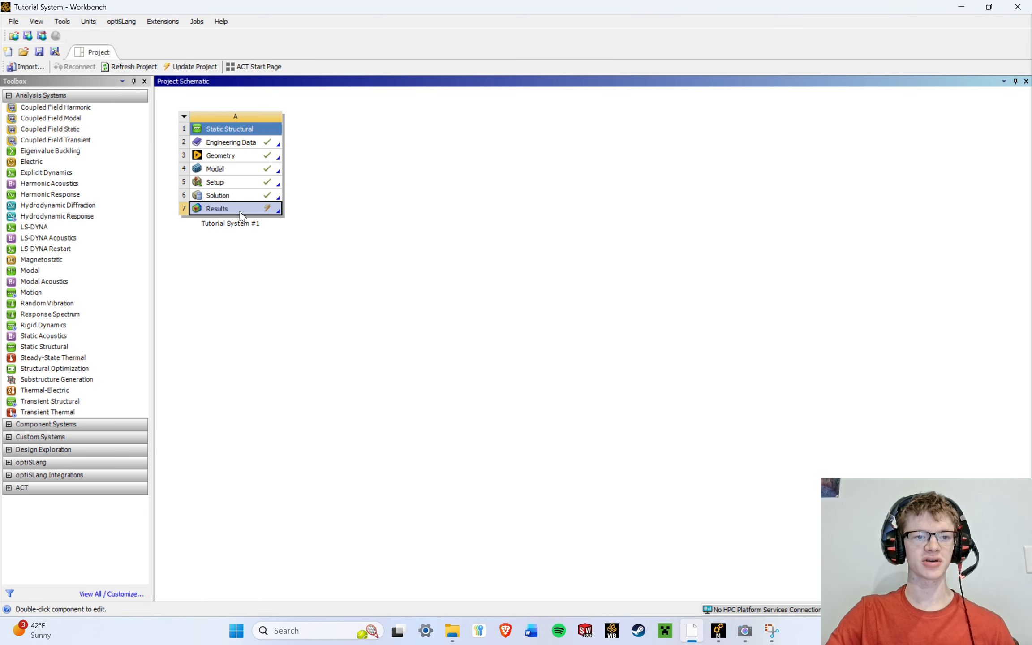
pyautogui.click(718, 631)
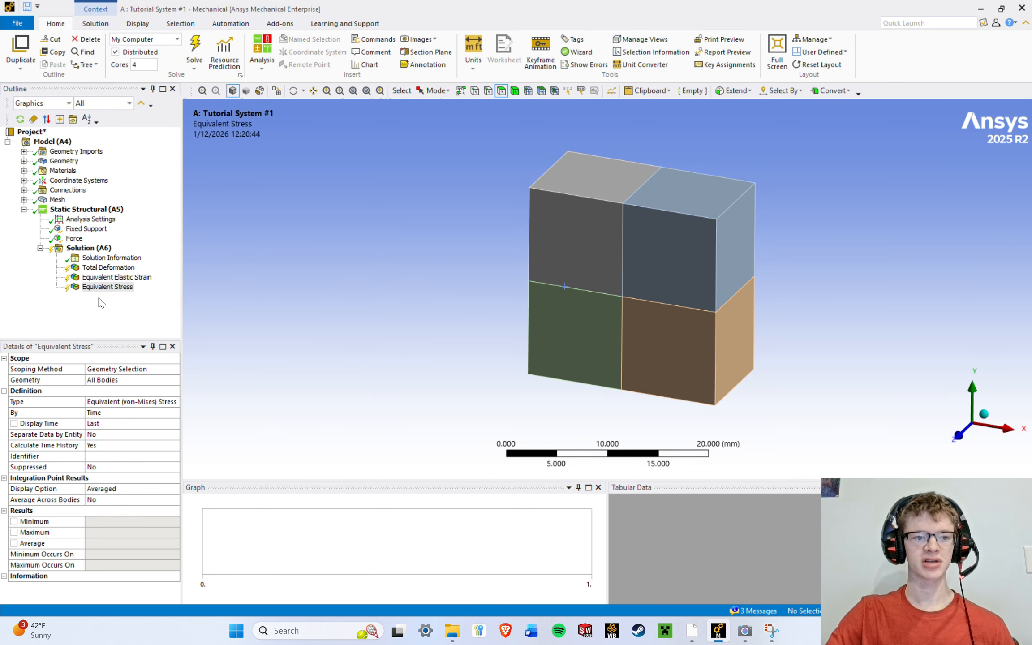
pyautogui.click(20, 246)
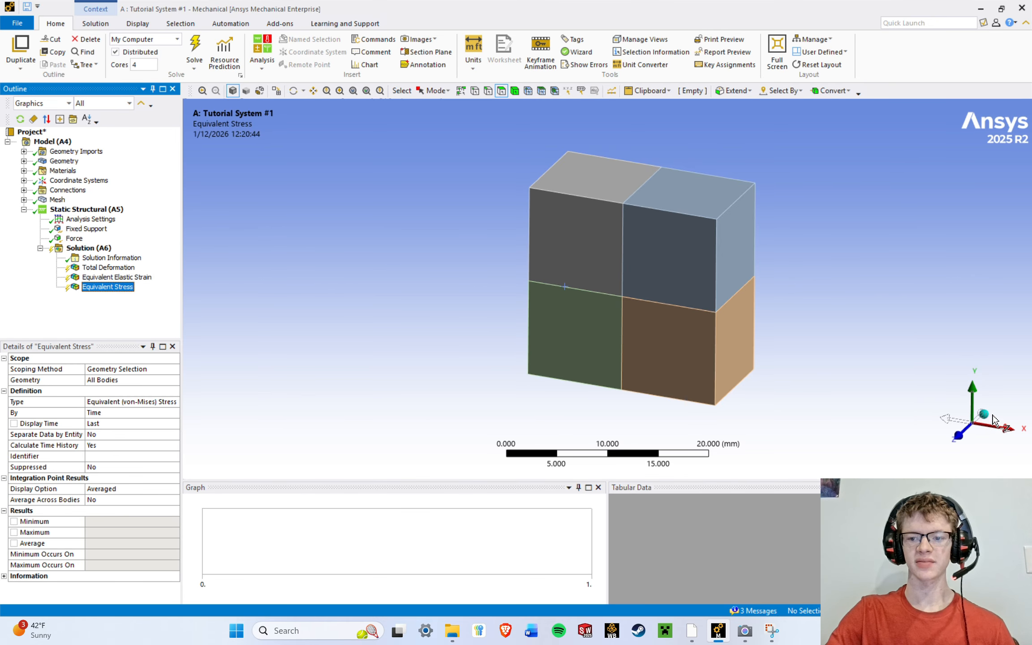
# Solve in Mechanical to evaluate the deformation, strain and stress results, checking the Results cell's status in Workbench.
pyautogui.moveTo(797, 339); pyautogui.dragTo(784, 343, button='middle')
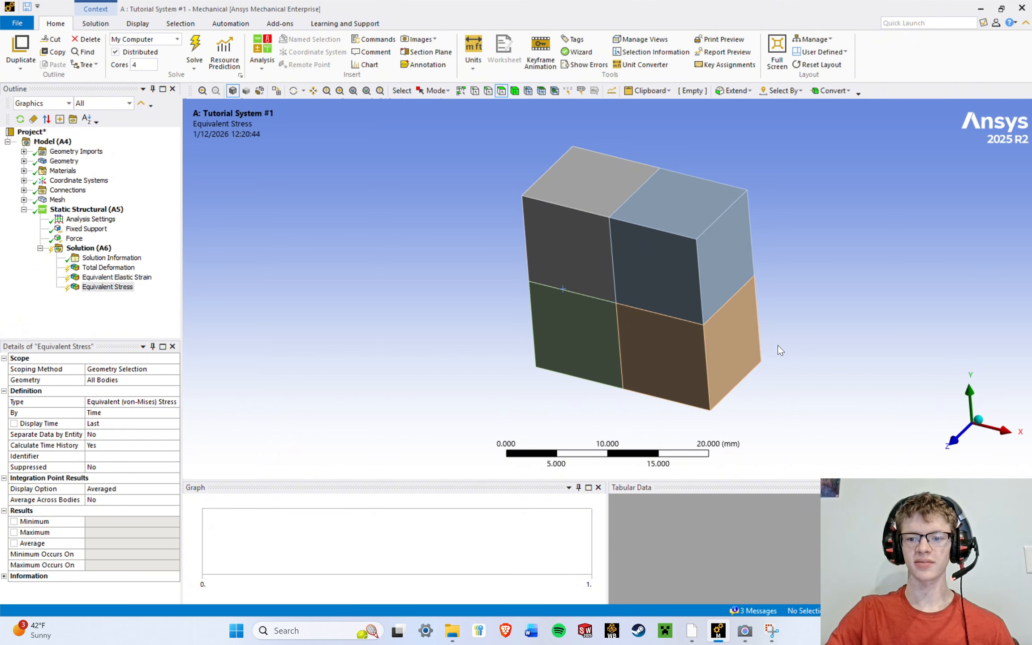
pyautogui.click(980, 418)
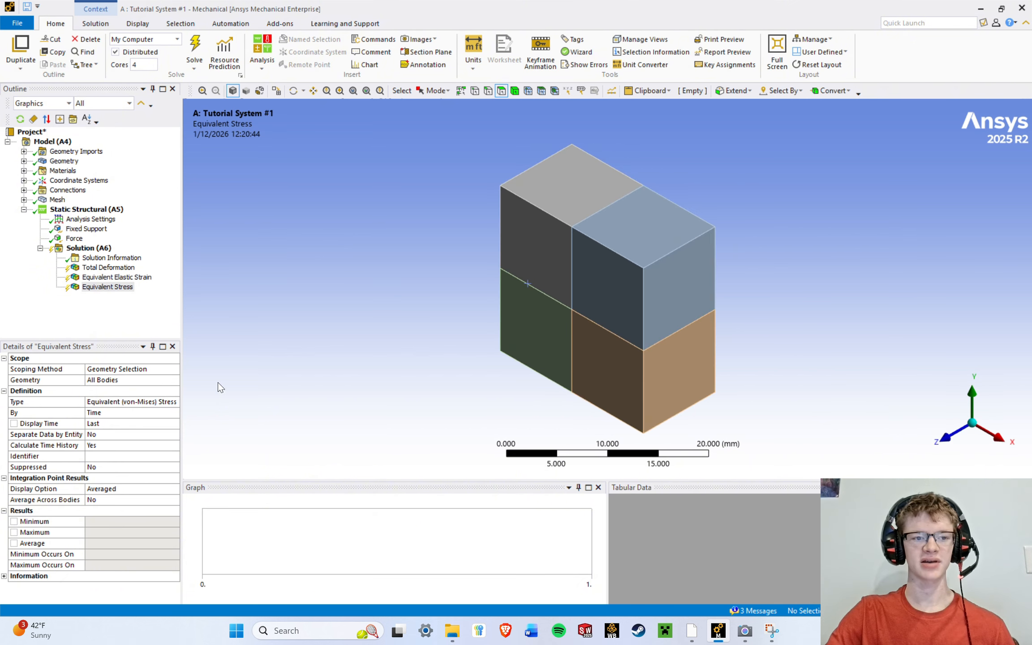
pyautogui.click(692, 631)
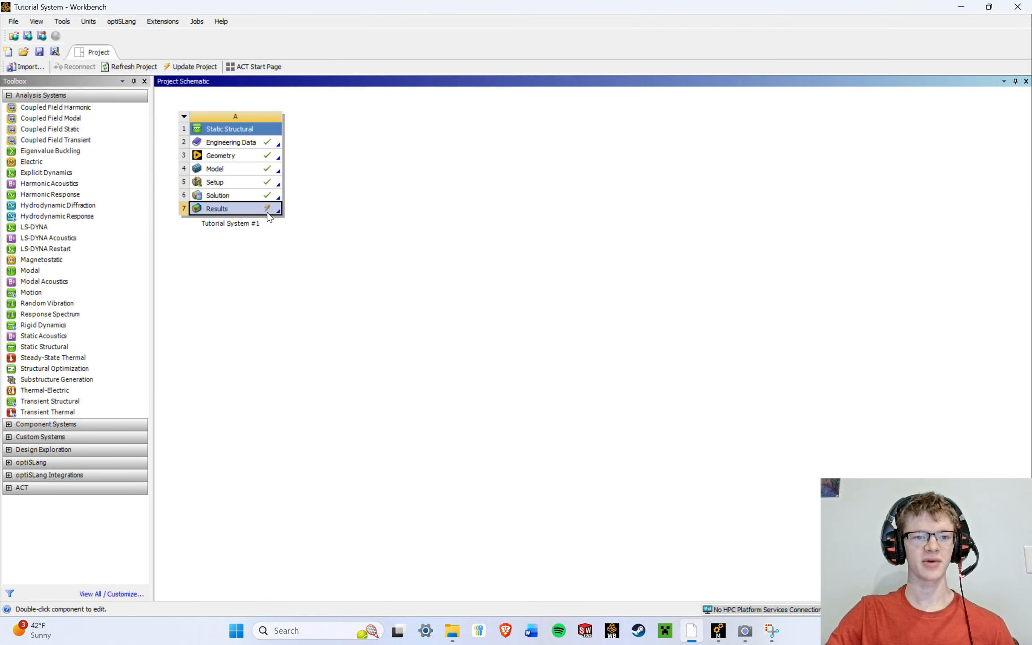
pyautogui.click(365, 251)
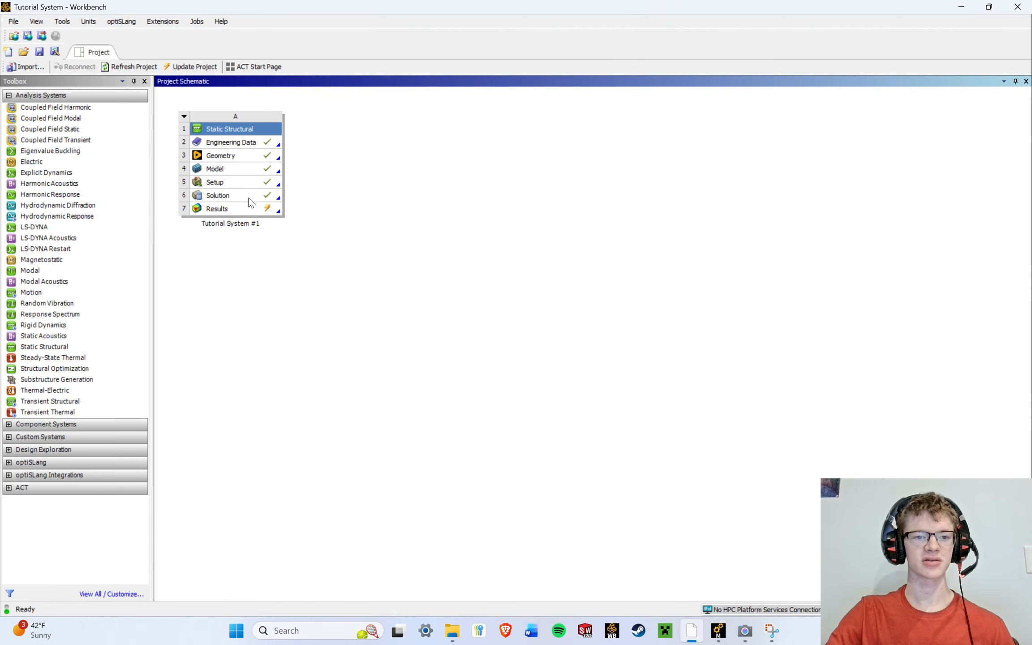
pyautogui.click(718, 631)
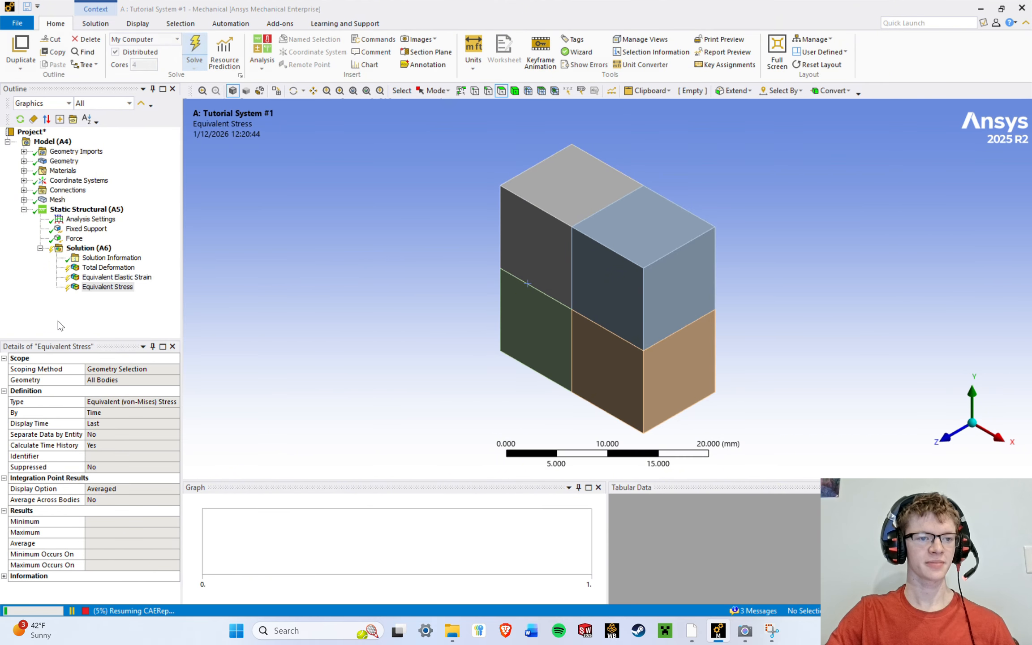
pyautogui.click(692, 631)
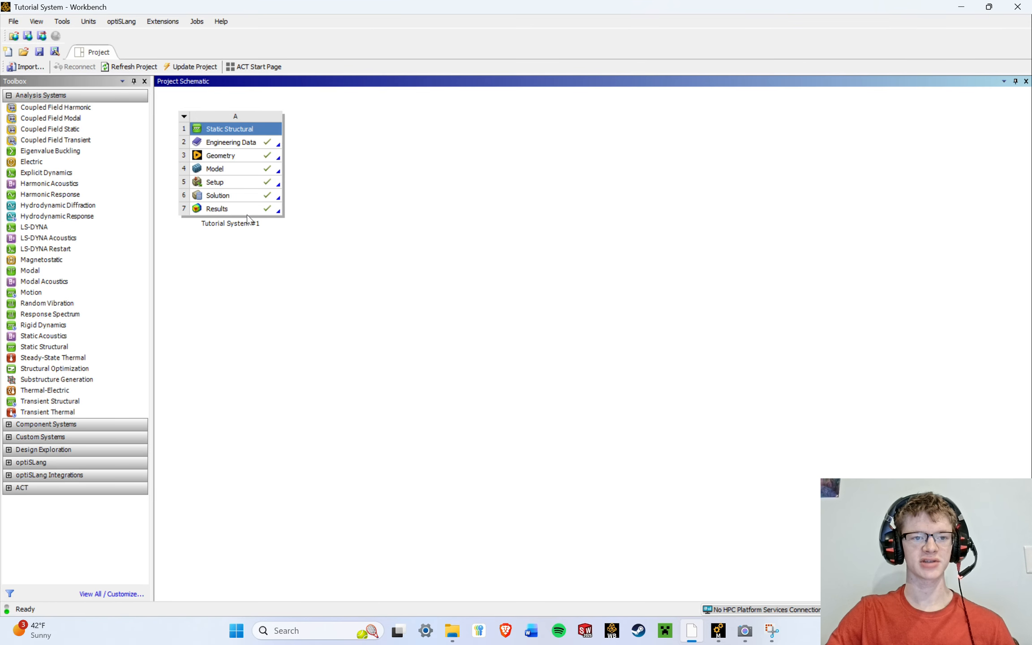
pyautogui.click(718, 631)
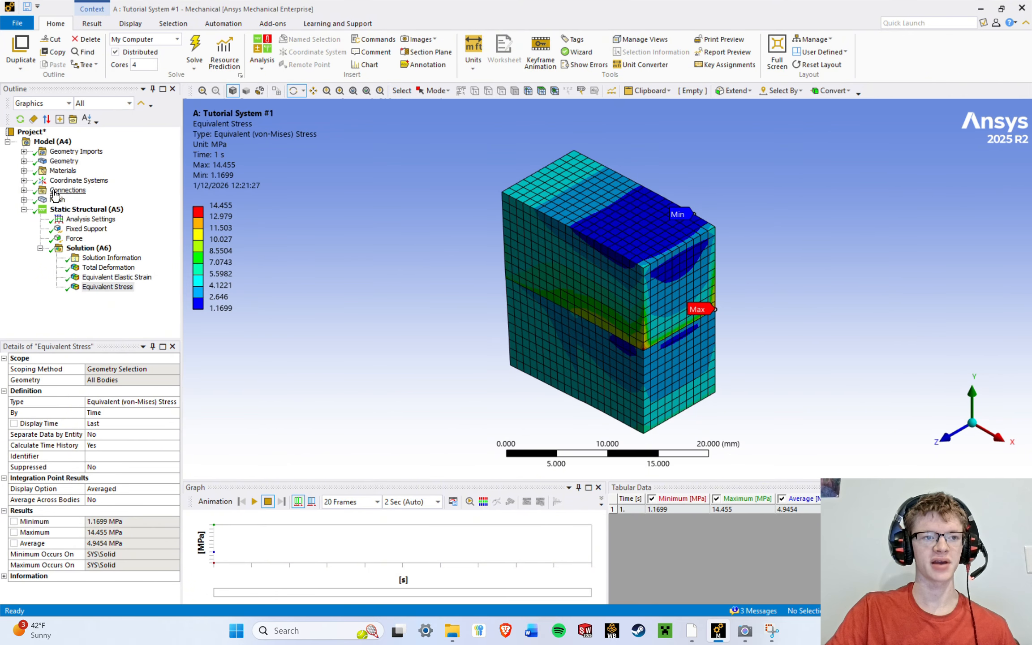
# Compare where the project can be saved in Mechanical and in Workbench, and return to the Equivalent Stress result.
pyautogui.click(29, 21)
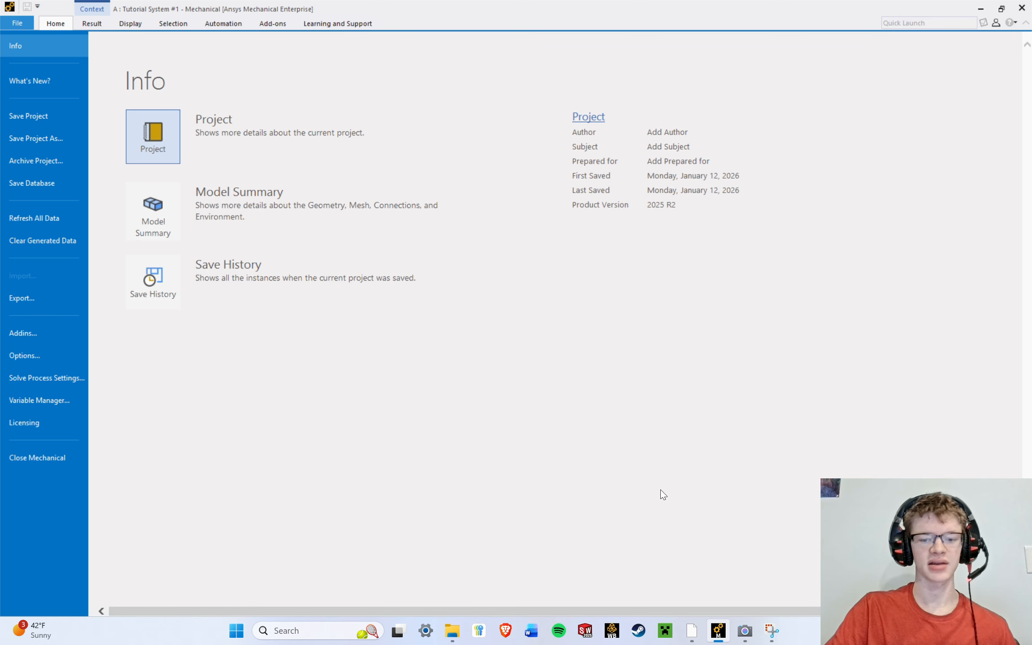
pyautogui.click(691, 631)
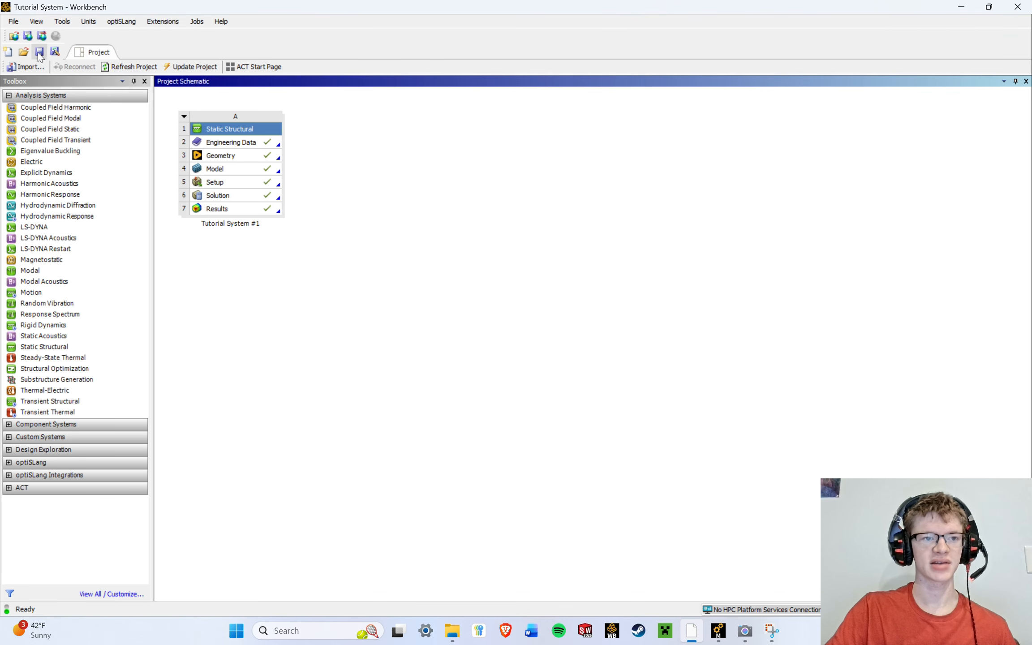
pyautogui.click(718, 631)
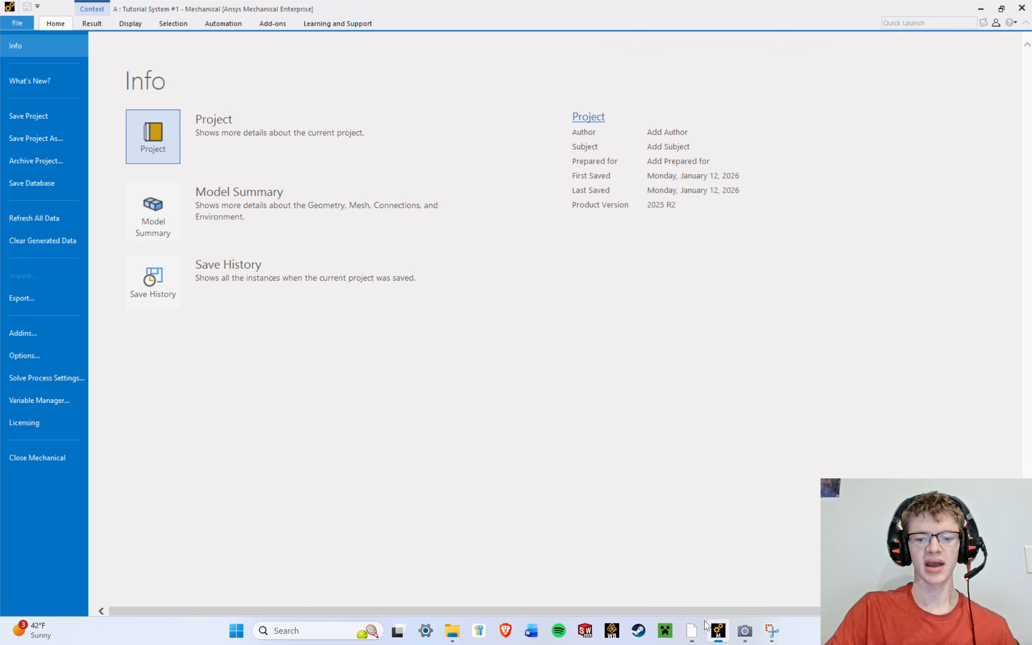
pyautogui.click(53, 27)
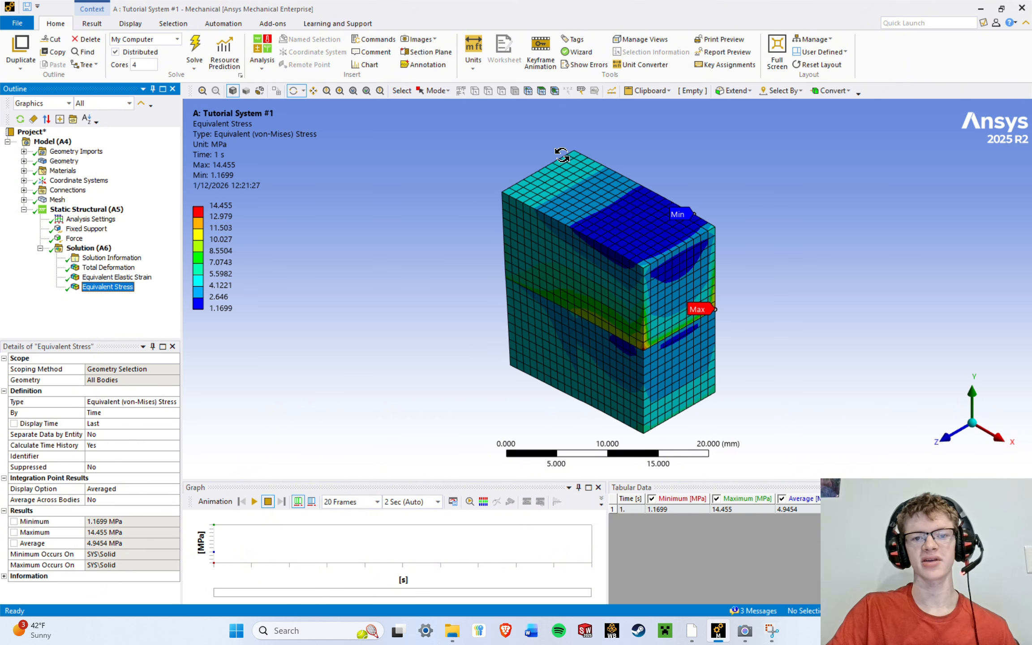
# Save the project from Workbench, dismiss the error dialog and return to the Equivalent Stress result in Mechanical.
pyautogui.click(973, 424)
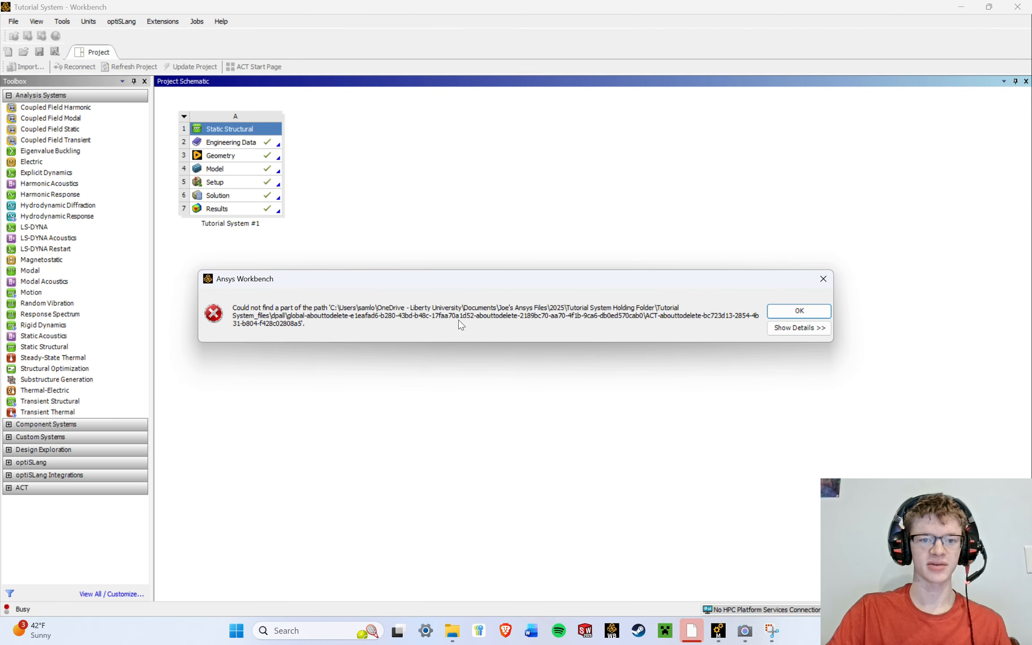
pyautogui.click(798, 311)
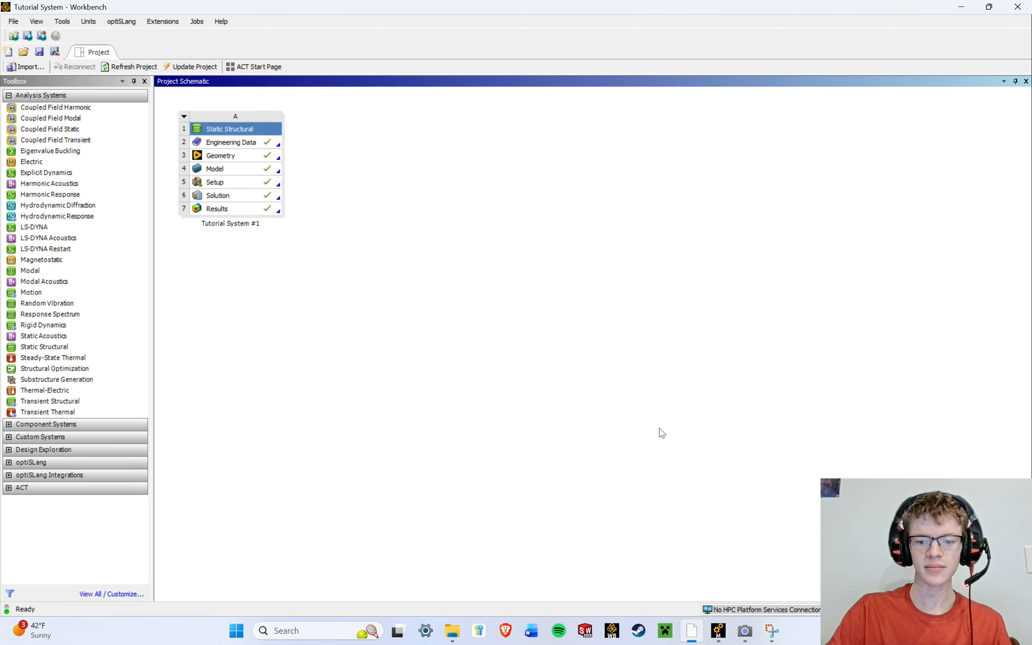
pyautogui.click(718, 631)
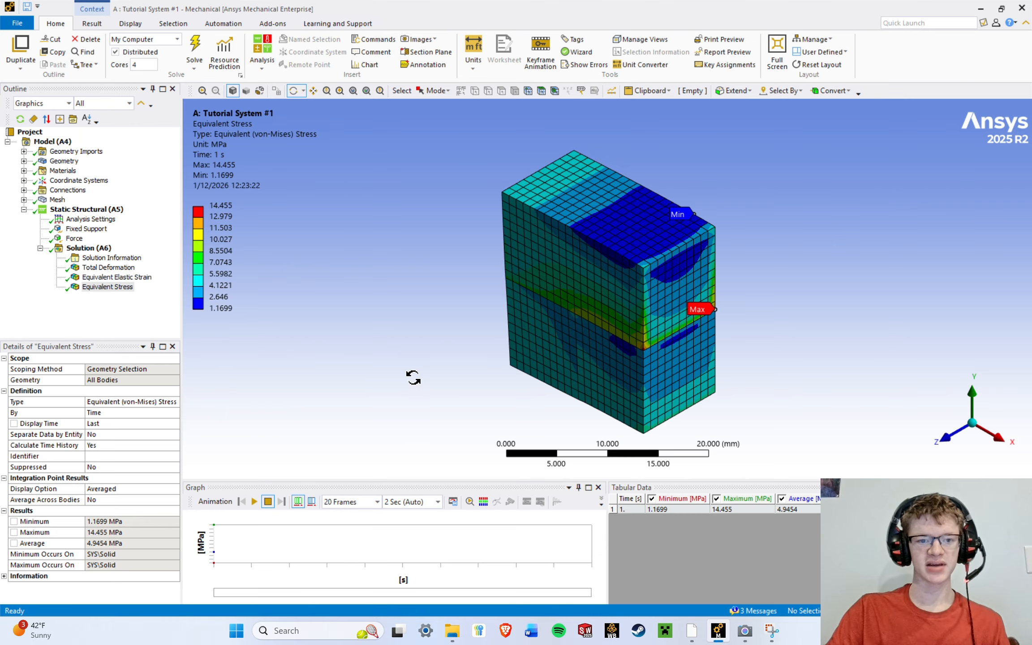
# Switch to Windows Settings and expand the screen, sleep and hibernate timeouts in the Power & battery settings.
pyautogui.click(114, 326)
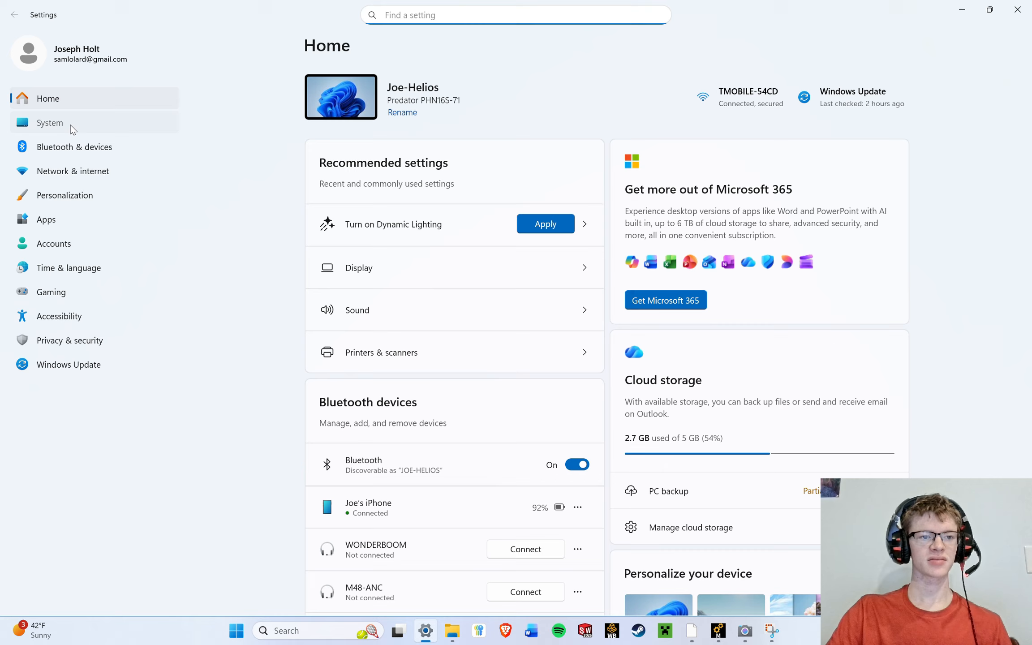
pyautogui.click(70, 125)
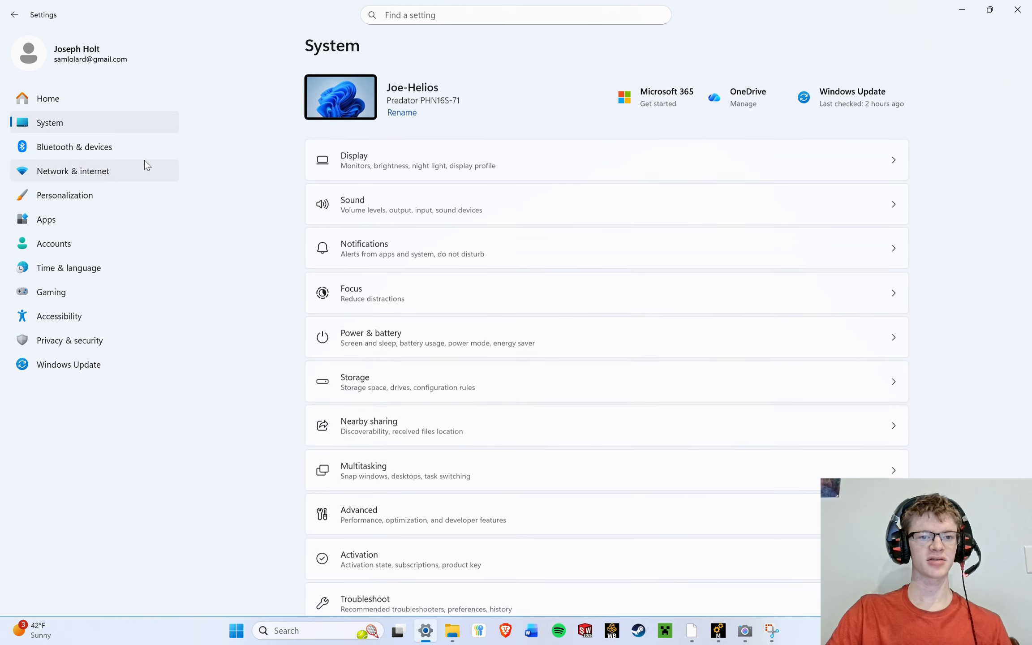
pyautogui.click(412, 339)
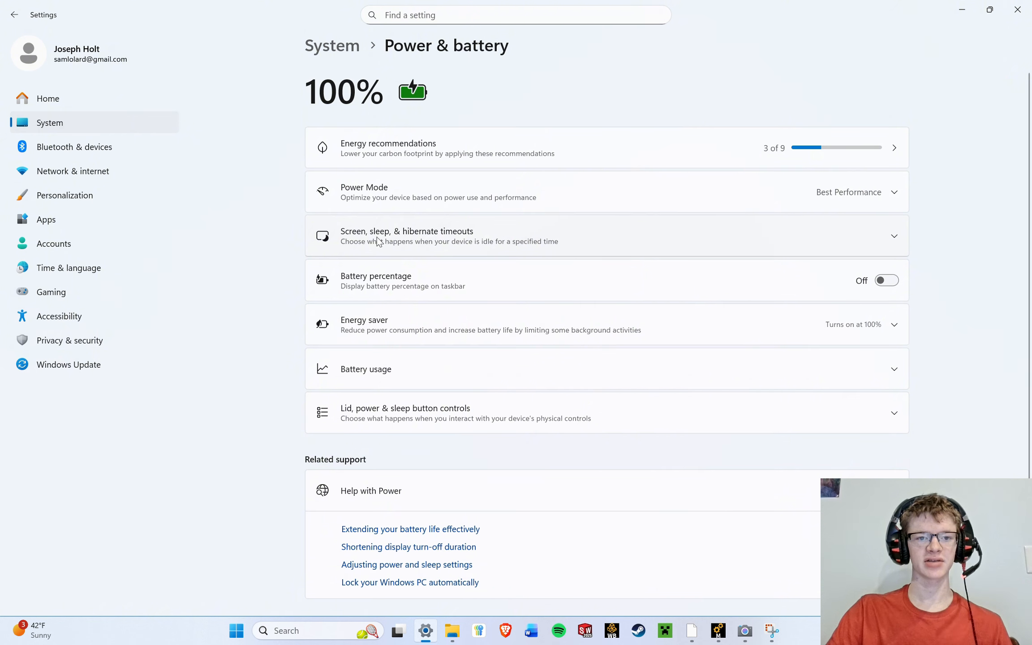
pyautogui.click(865, 249)
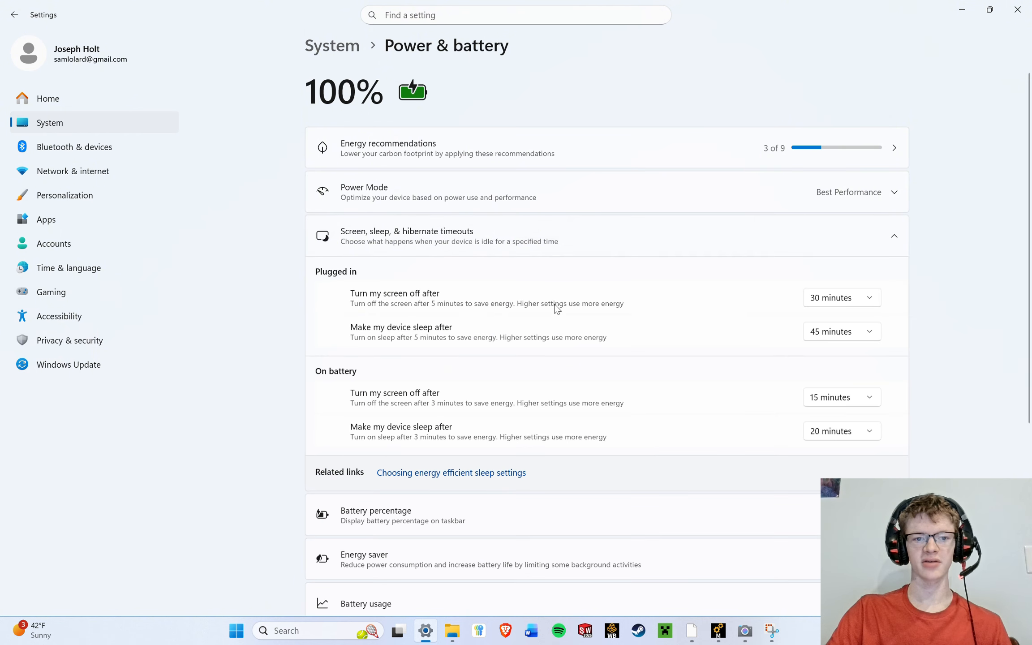
# Review the available choices for the plugged-in screen-off timeout, leaving the setting as it is.
pyautogui.scroll(-2, 366, 233)
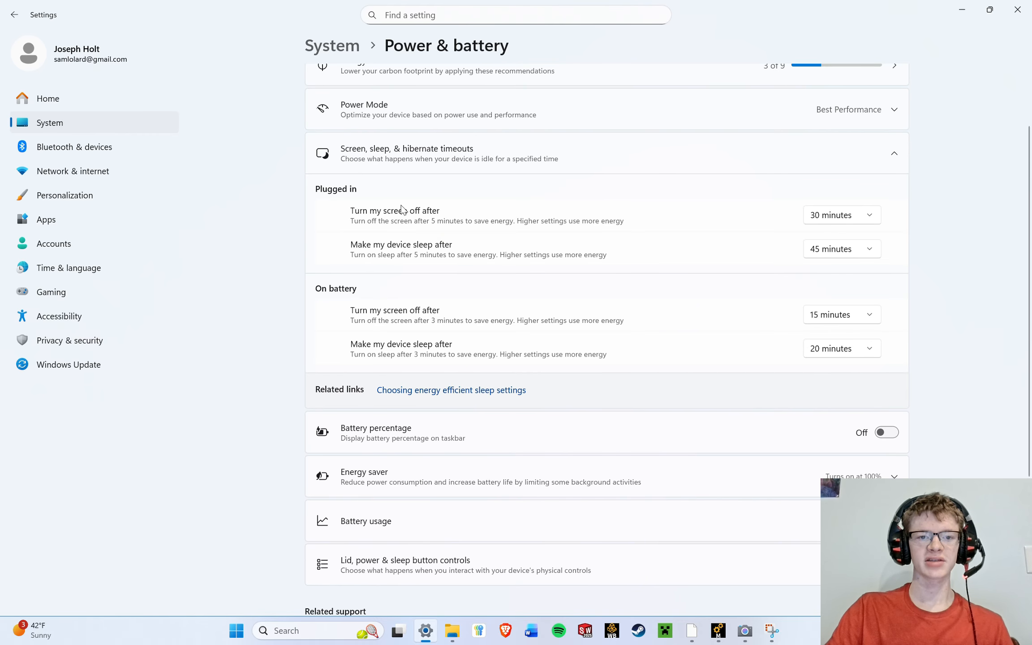
pyautogui.click(831, 215)
pyautogui.scroll(3, 856, 125)
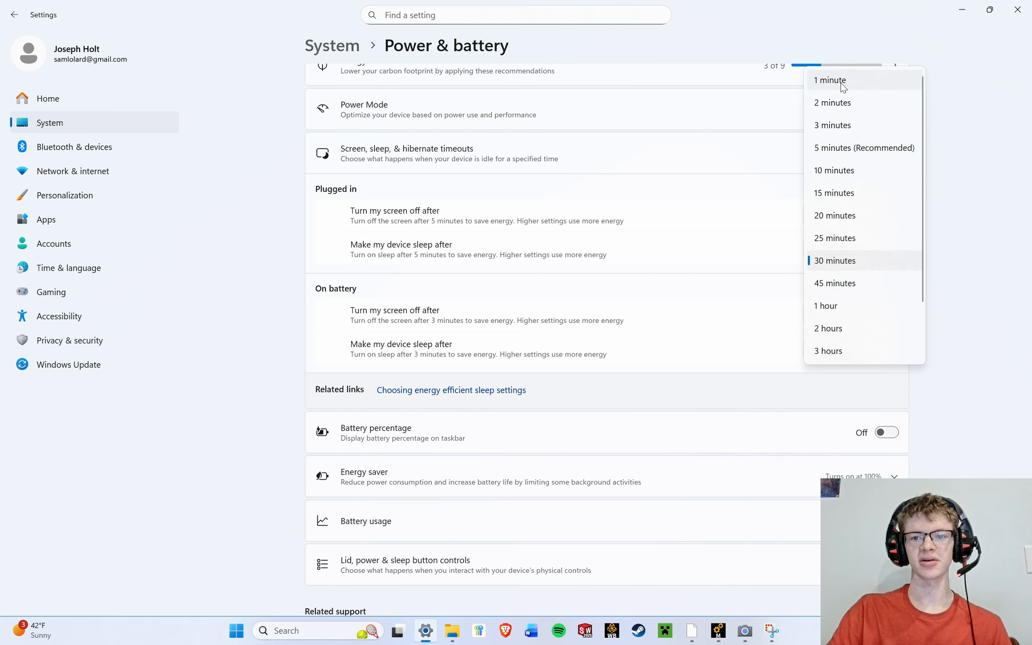
pyautogui.click(779, 190)
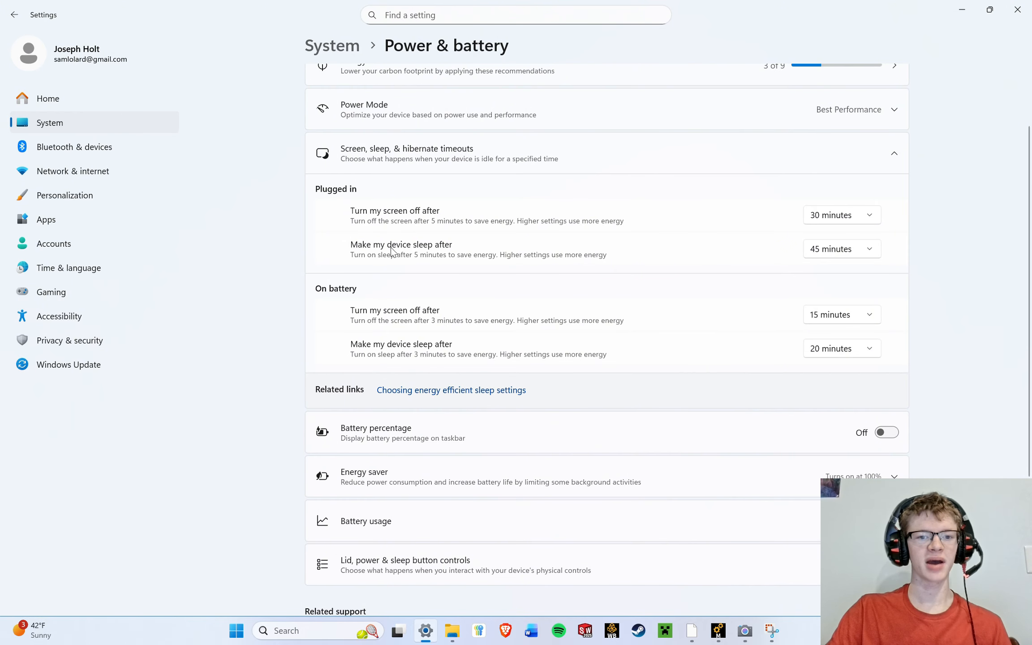
# Set the plugged-in device sleep timeout to Never and the plugged-in screen-off timeout to 1 minute.
pyautogui.click(818, 250)
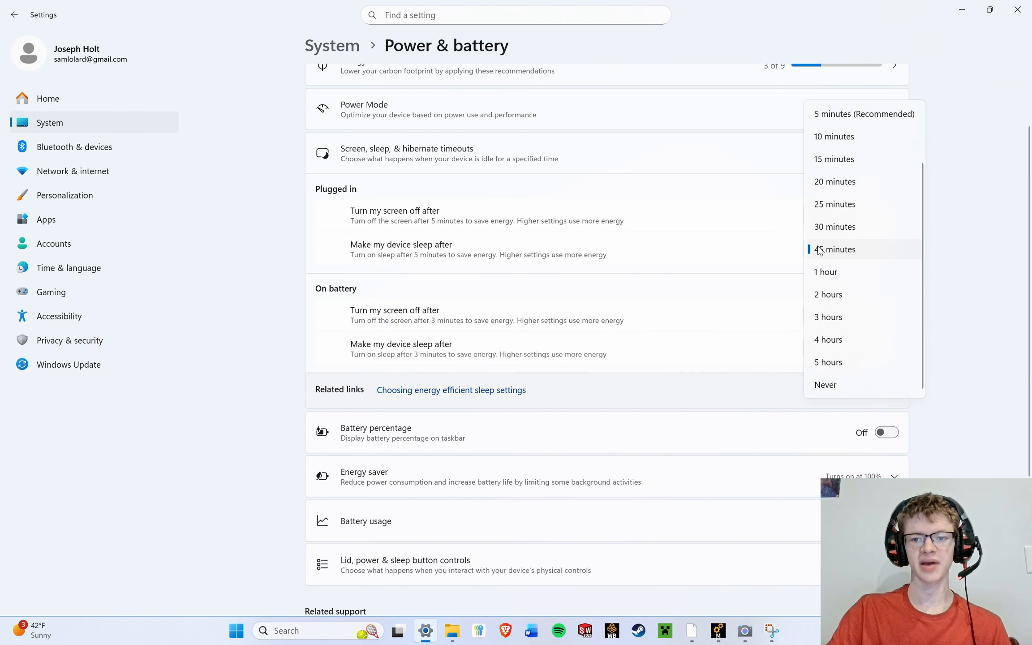
pyautogui.click(821, 384)
pyautogui.click(843, 216)
pyautogui.scroll(2, 819, 105)
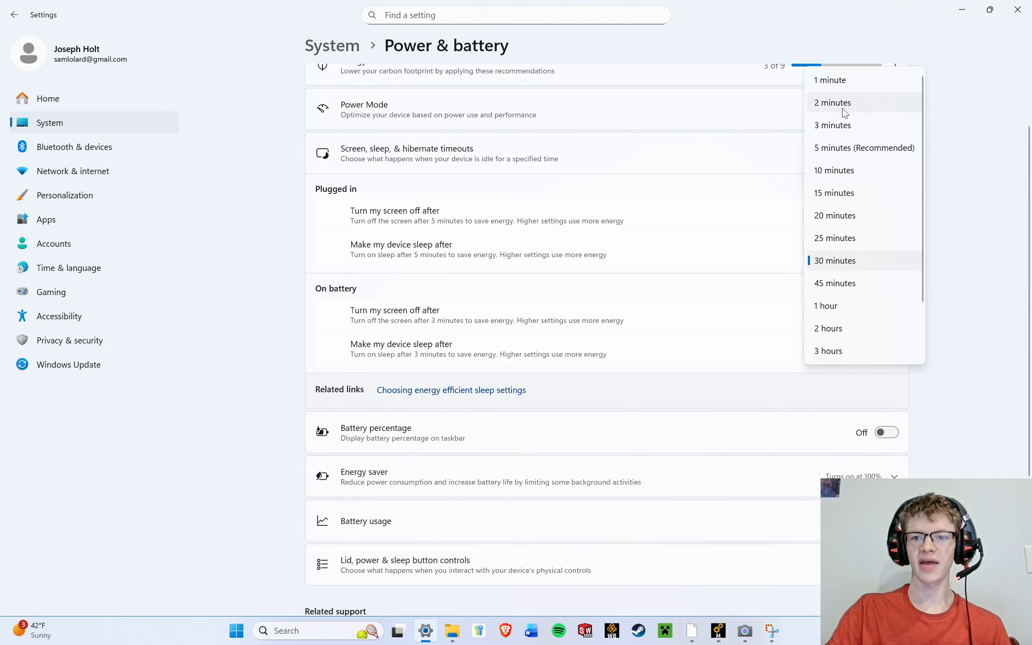
pyautogui.click(846, 83)
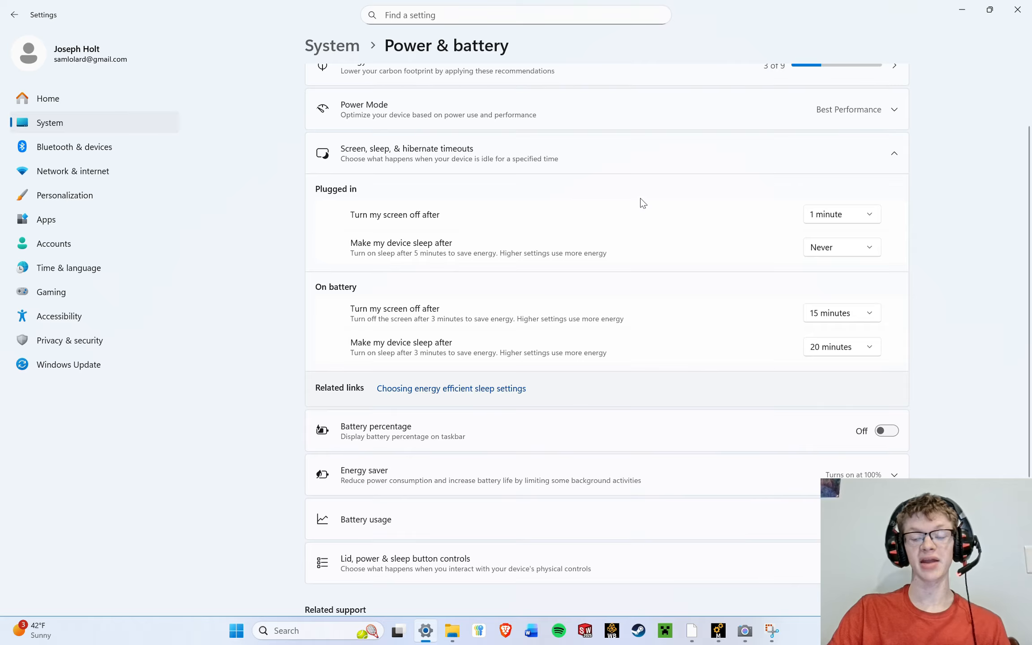
# Set both the plugged-in screen-off timeout and the plugged-in device sleep timeout to 5 minutes (Recommended).
pyautogui.click(826, 214)
pyautogui.click(849, 157)
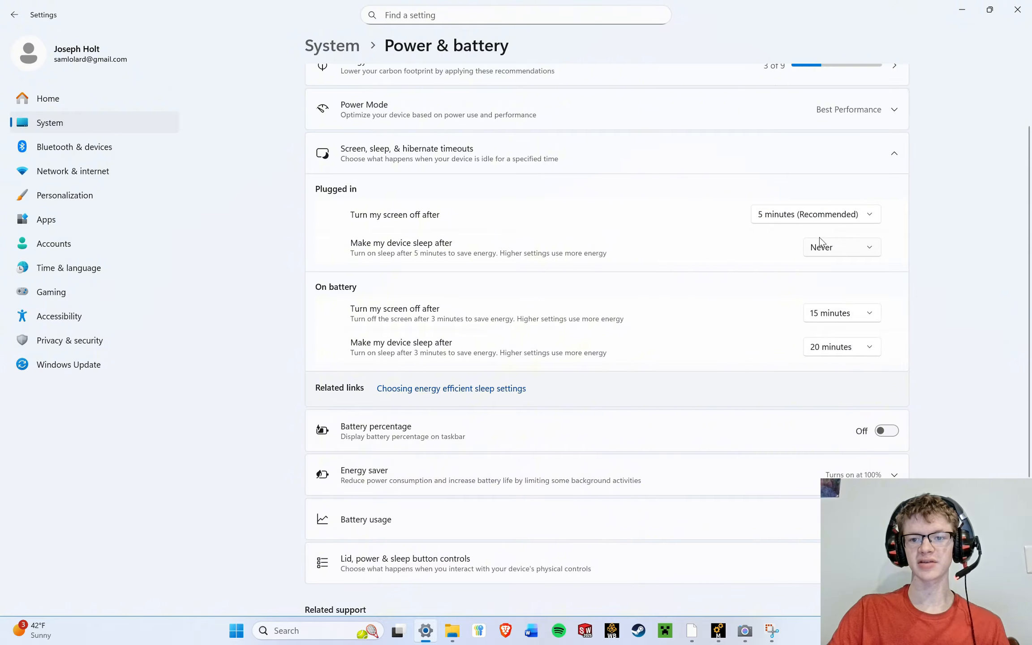
pyautogui.click(822, 247)
pyautogui.click(864, 46)
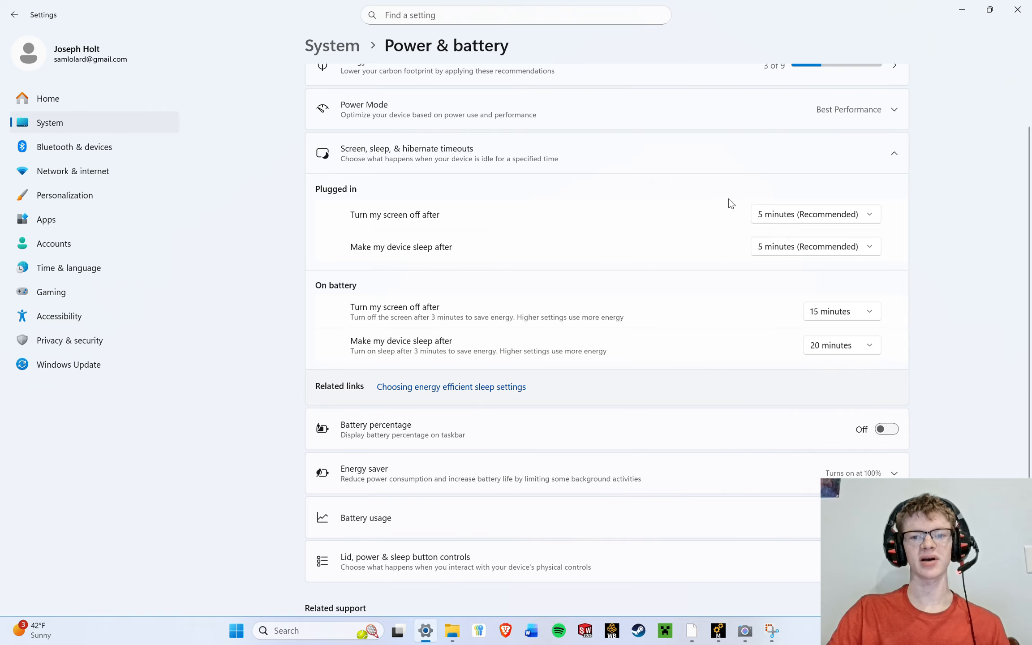
# Set the plugged-in device sleep timeout to 45 minutes and open the choices for the plugged-in screen-off timeout.
pyautogui.click(820, 247)
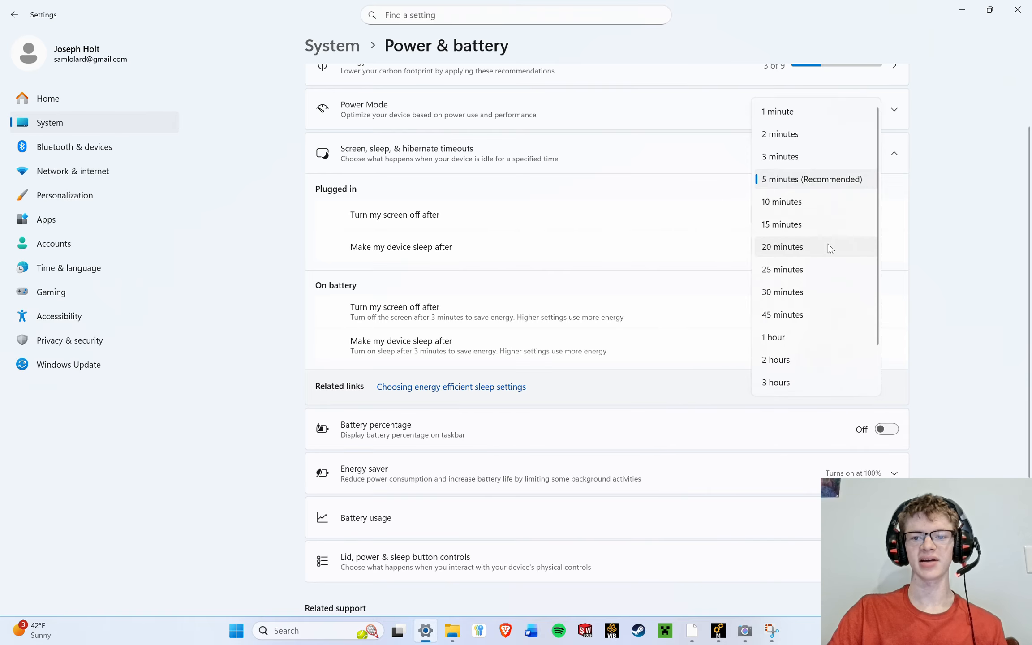
pyautogui.click(810, 313)
pyautogui.click(823, 223)
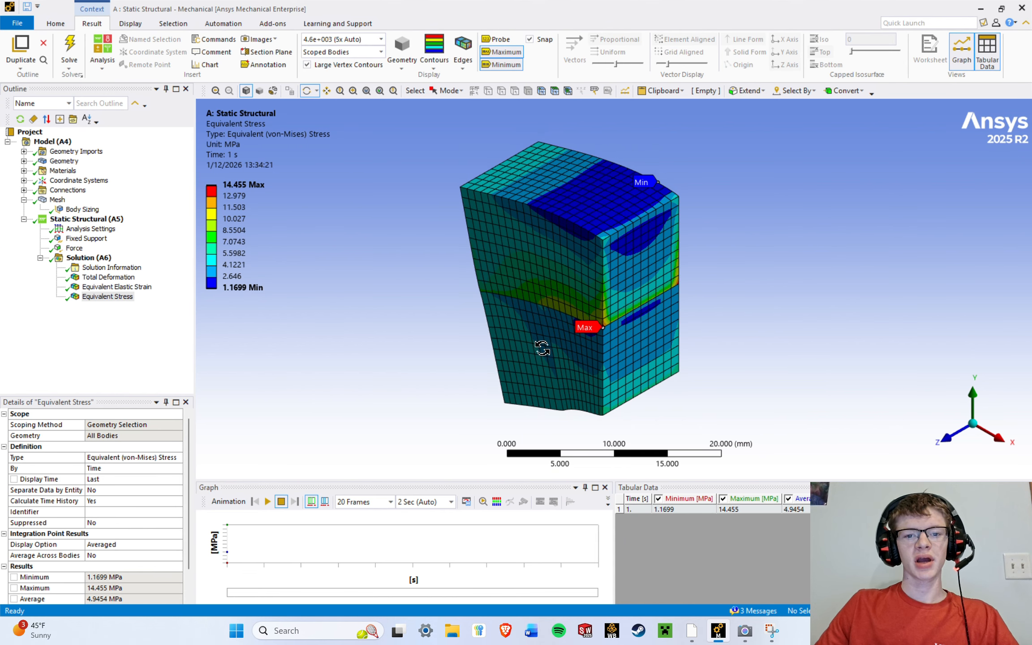
# In Ansys Mechanical, display the Total Deformation, Equivalent Elastic Strain and Equivalent Stress results in turn.
pyautogui.click(101, 278)
pyautogui.click(101, 287)
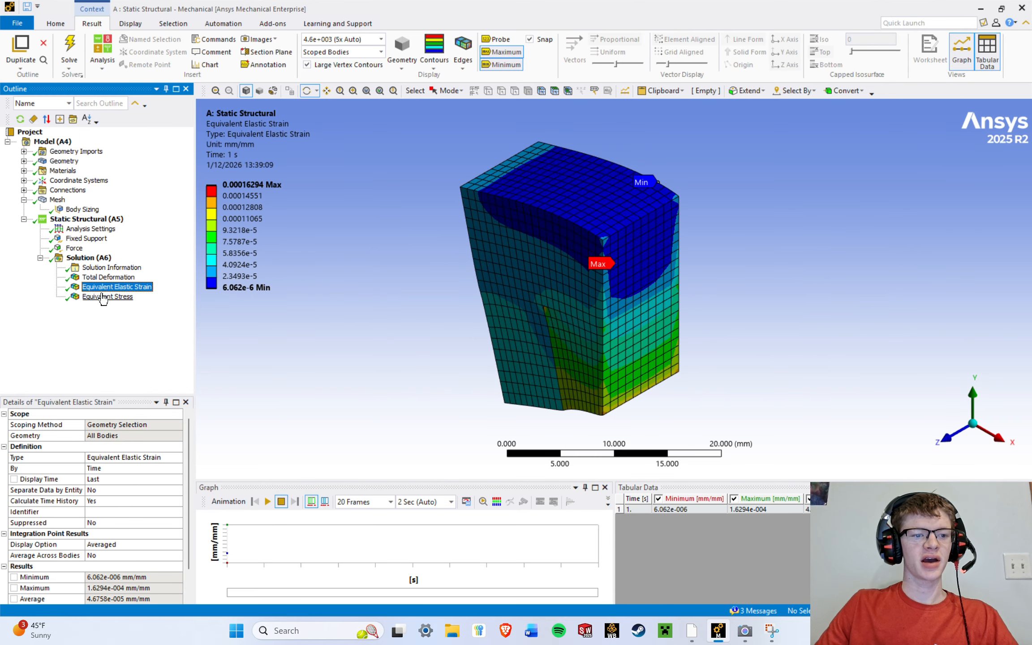
pyautogui.click(102, 297)
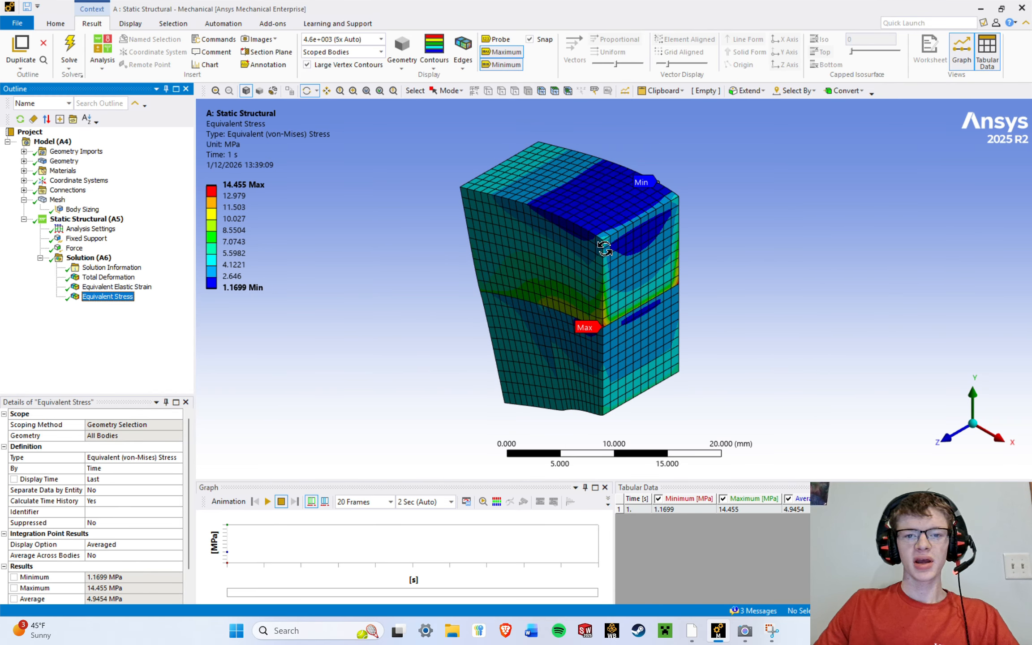
# Examine the Equivalent Stress contours around the deformed block, focusing on the interface between the upper and lower bodies.
pyautogui.scroll(1, 603, 241)
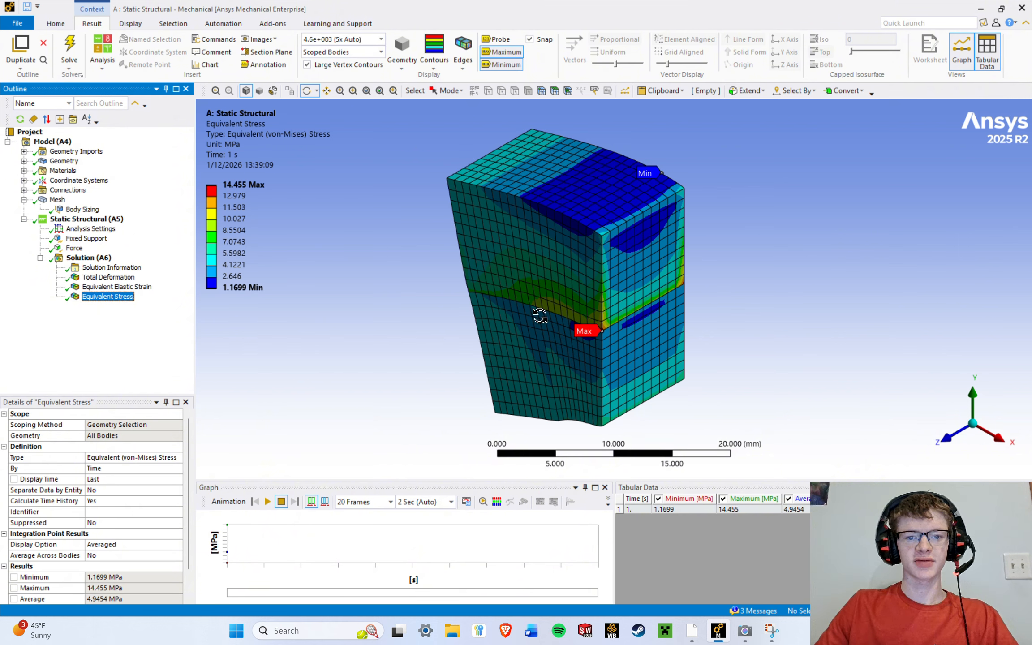
pyautogui.moveTo(506, 304); pyautogui.dragTo(570, 300)
pyautogui.scroll(-4, 587, 315)
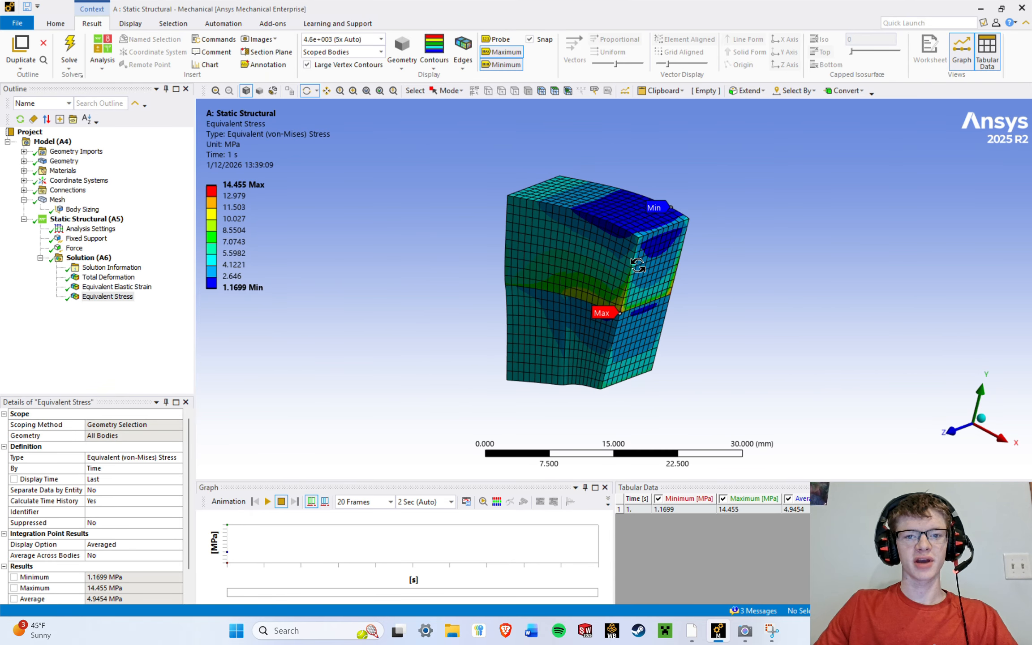
pyautogui.scroll(4, 602, 254)
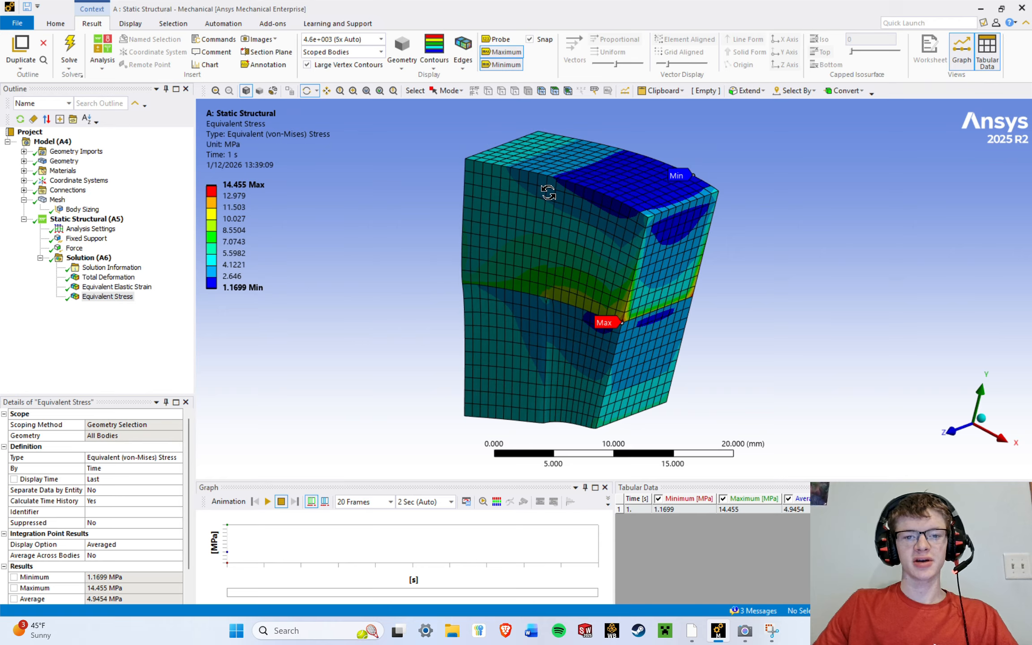
pyautogui.moveTo(558, 285)
pyautogui.mouseDown()
pyautogui.moveTo(618, 266)
pyautogui.moveTo(573, 272)
pyautogui.mouseUp()
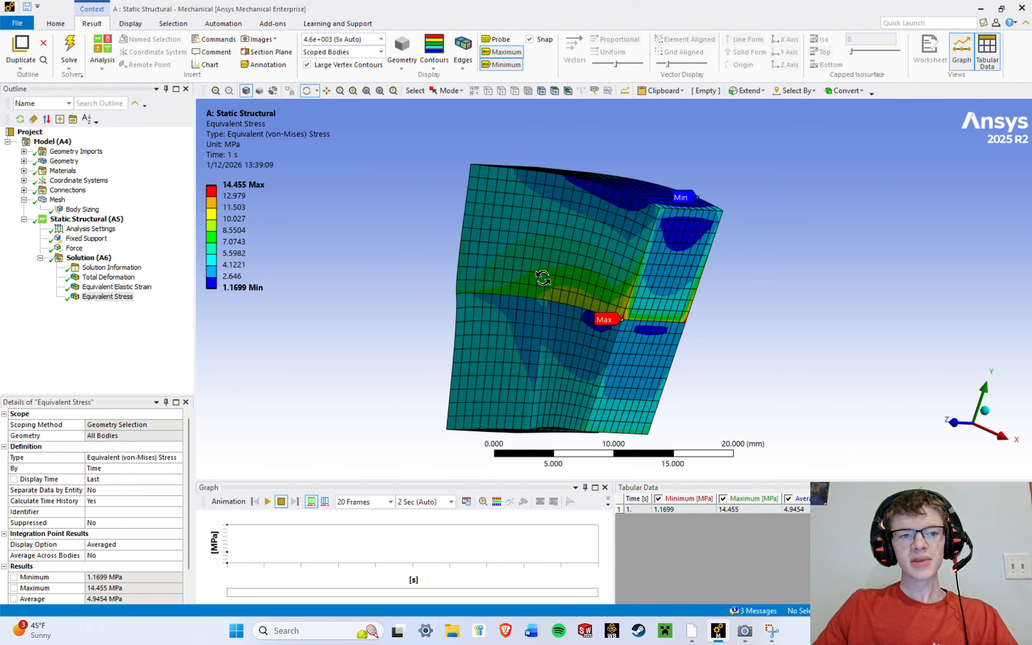
pyautogui.moveTo(644, 279); pyautogui.dragTo(608, 288)
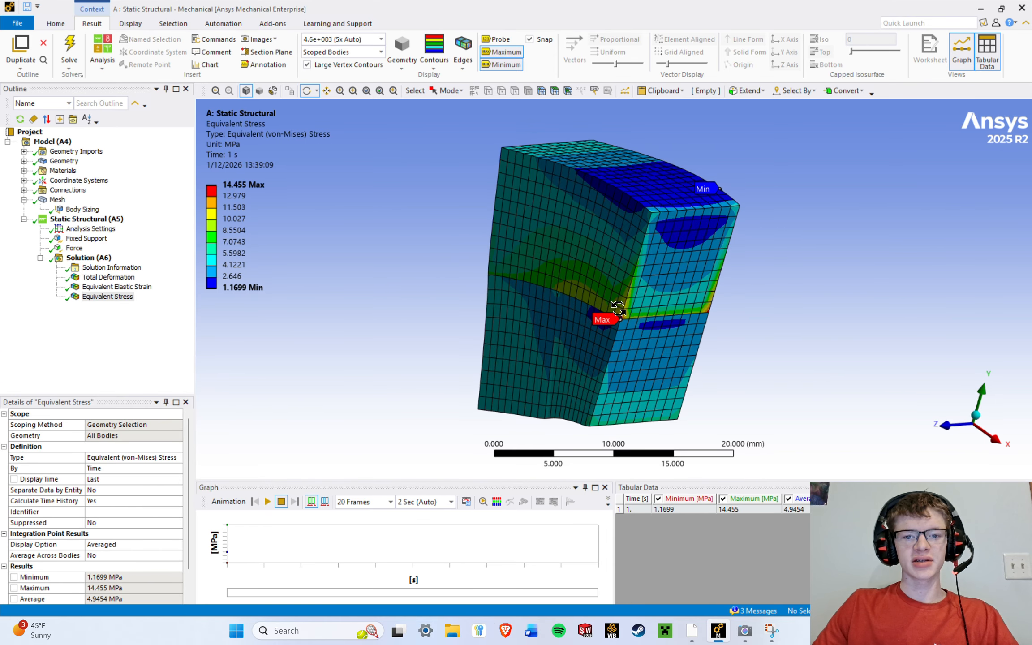
pyautogui.scroll(5, 635, 326)
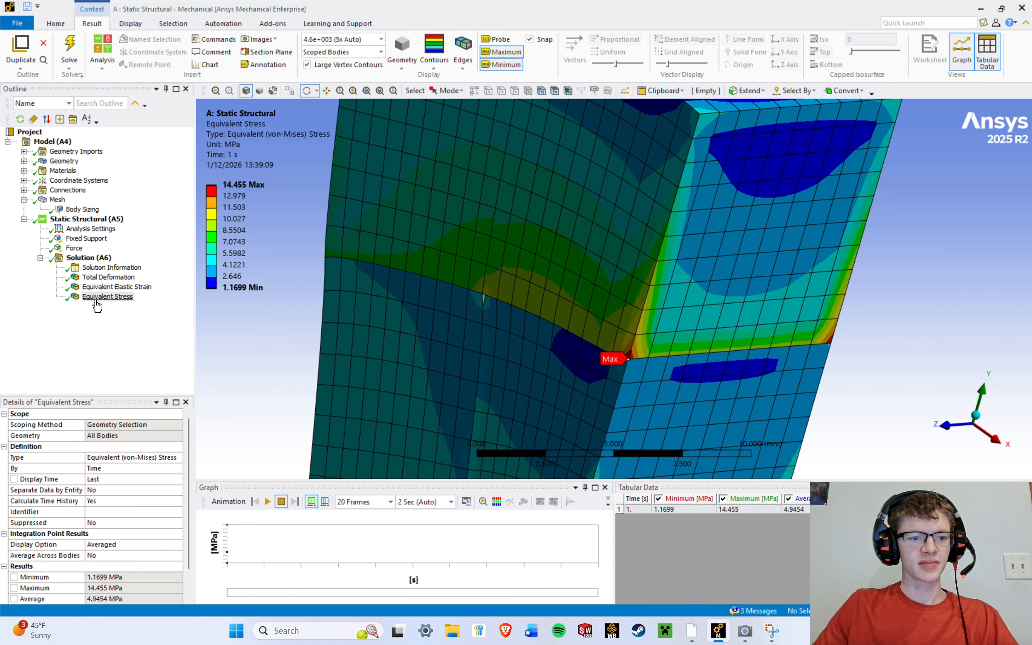
# Inspect the maximum Equivalent Stress location at the corner where the materials meet and compare its colours with the legend.
pyautogui.click(96, 299)
pyautogui.scroll(2, 639, 349)
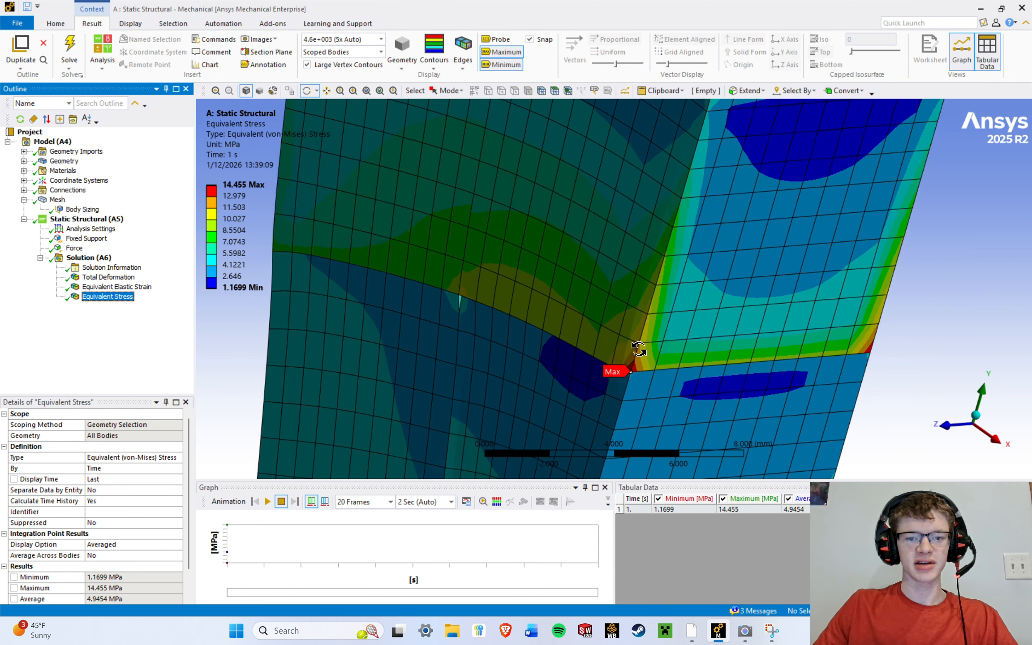
pyautogui.scroll(8, 639, 349)
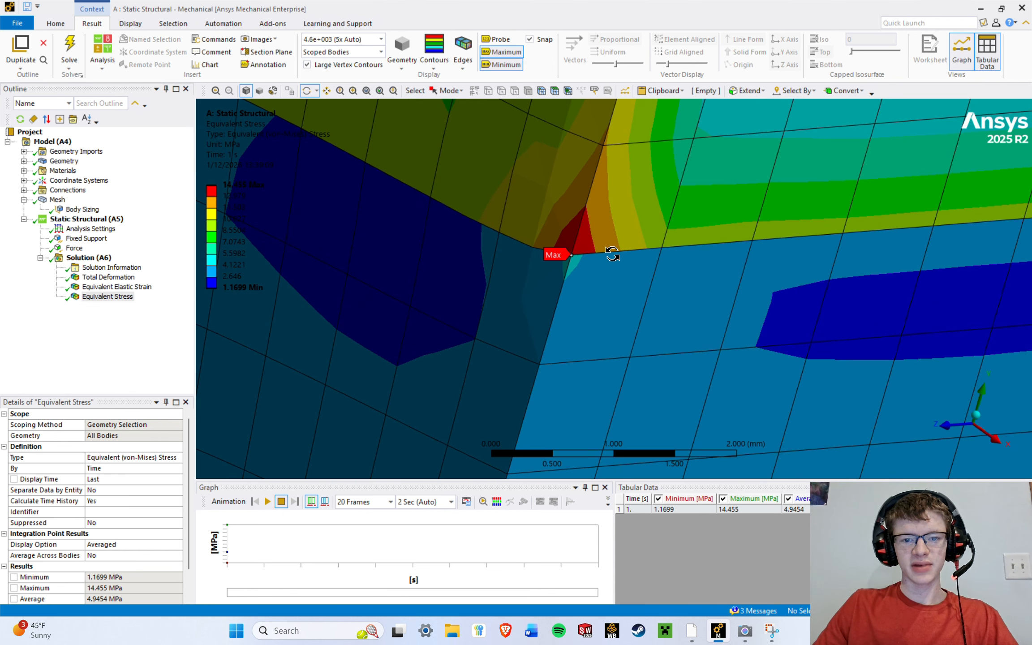
pyautogui.scroll(-8, 461, 235)
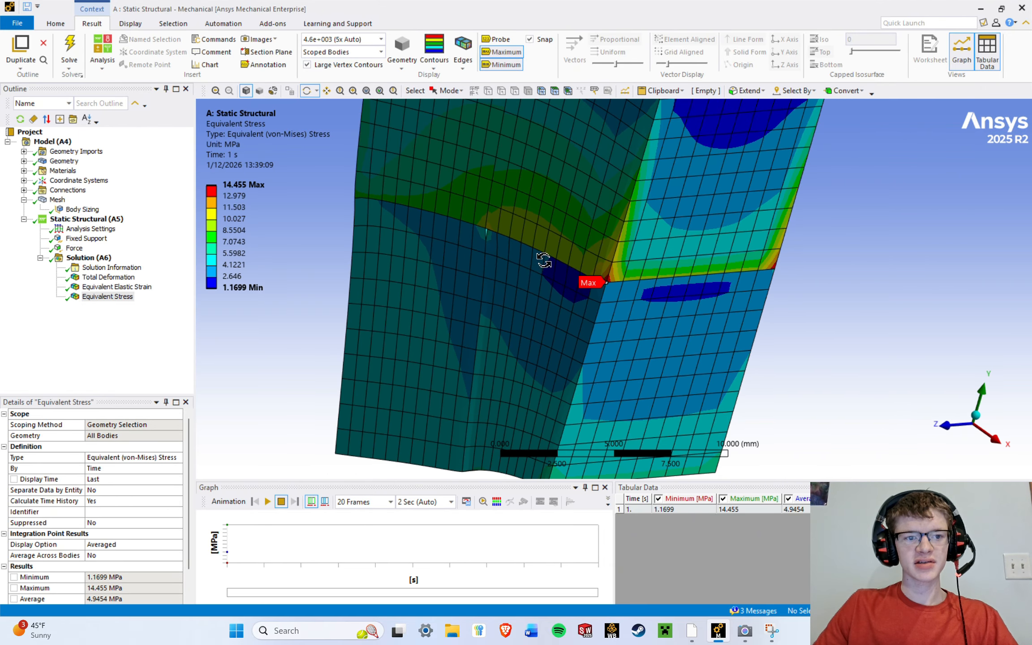
pyautogui.scroll(2, 610, 283)
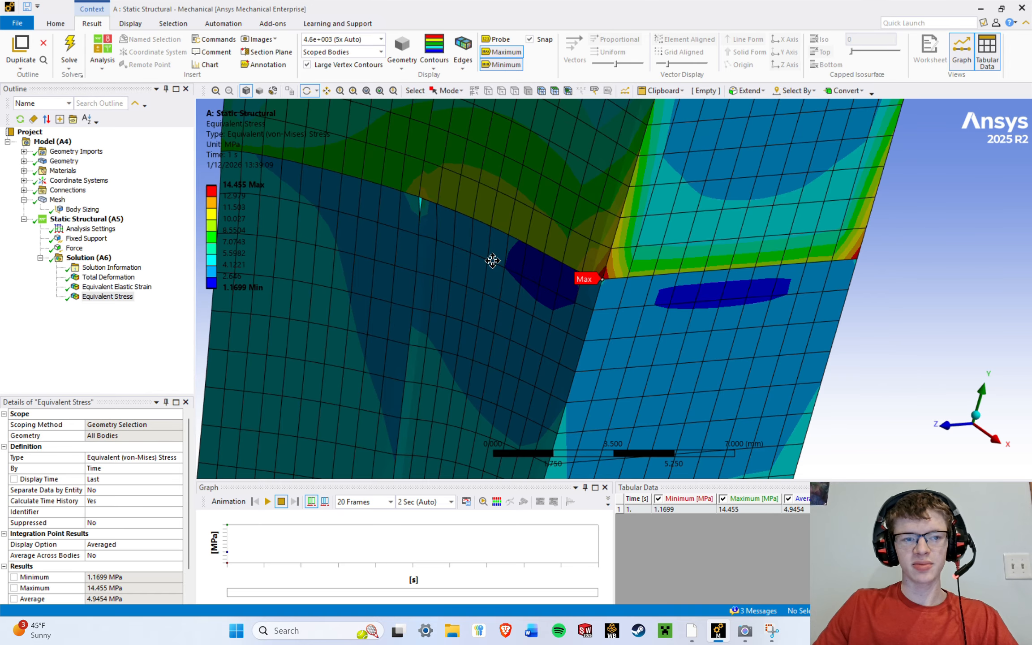
pyautogui.keyDown('ctrl'); pyautogui.moveTo(493, 261); pyautogui.dragTo(579, 288, button='middle'); pyautogui.keyUp('ctrl')
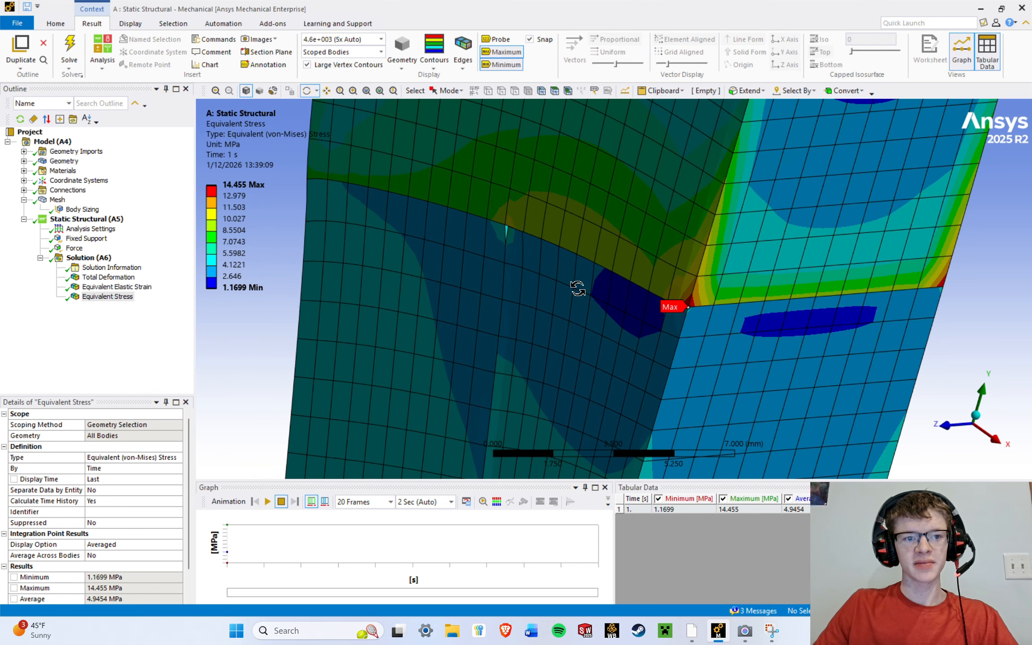
pyautogui.click(246, 196)
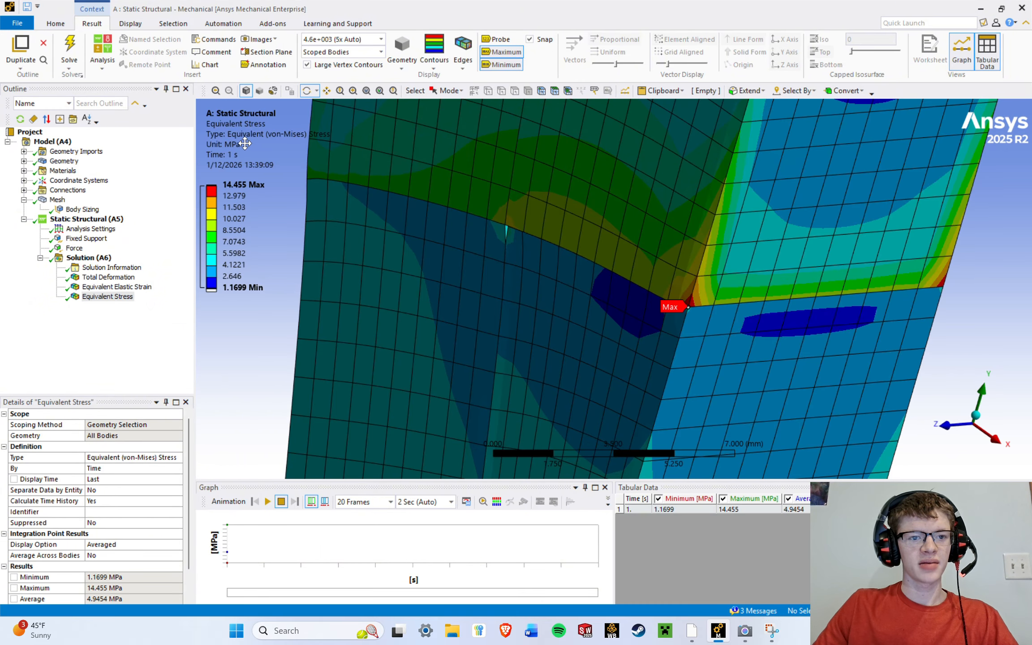
pyautogui.scroll(-2, 528, 232)
# Display the Total Deformation result and inspect the corner of the part carrying the Max label against the legend.
pyautogui.click(105, 278)
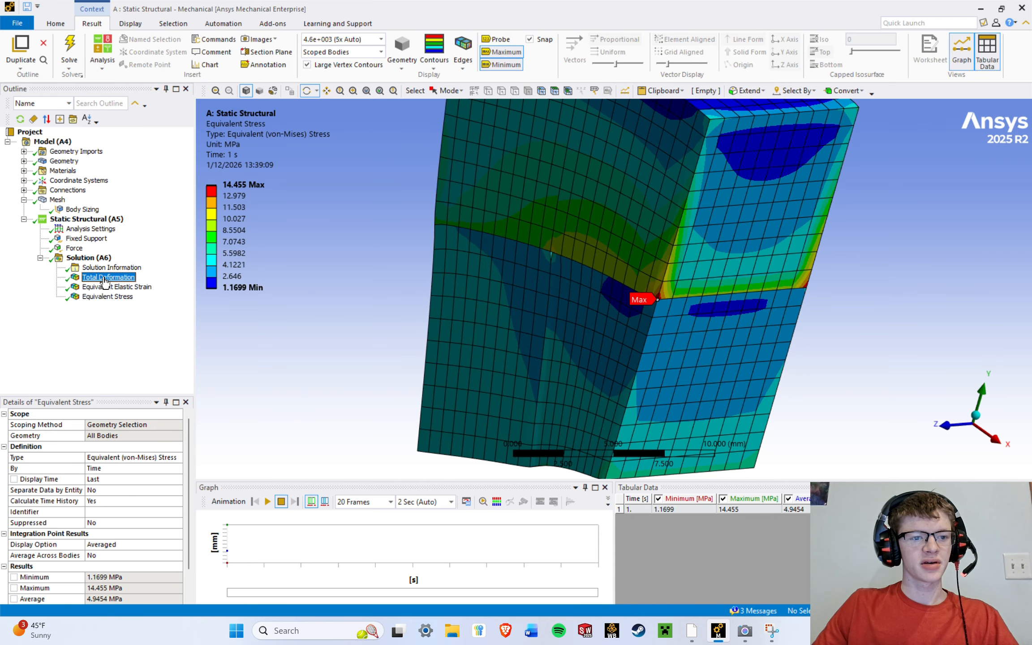
pyautogui.keyDown('ctrl'); pyautogui.moveTo(497, 358); pyautogui.dragTo(649, 269, button='middle'); pyautogui.keyUp('ctrl')
pyautogui.scroll(5, 598, 344)
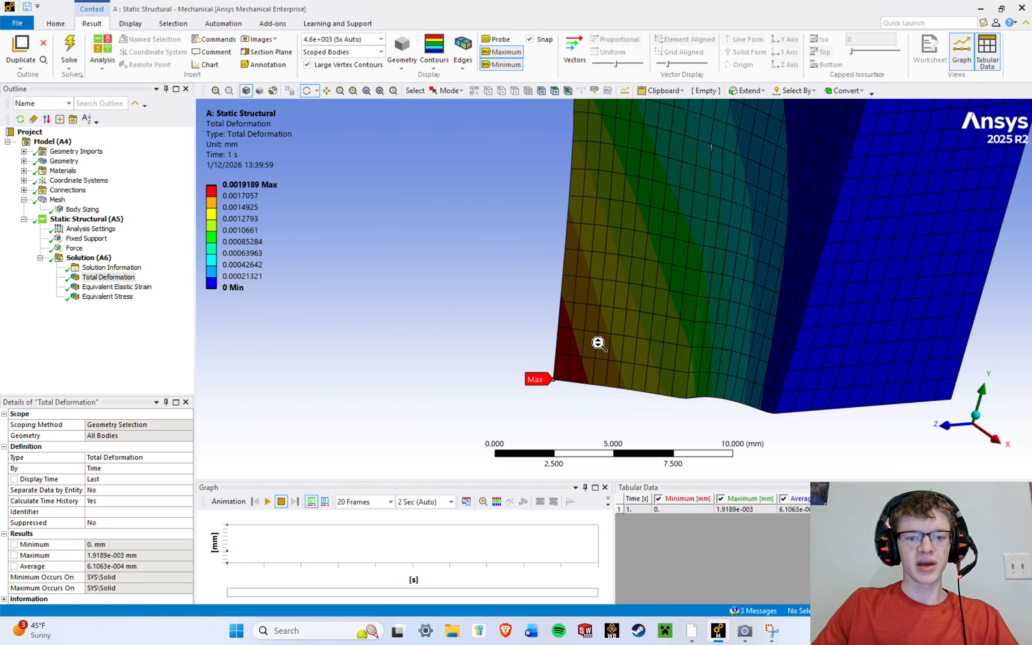
pyautogui.keyDown('ctrl'); pyautogui.moveTo(538, 375); pyautogui.dragTo(621, 207, button='middle'); pyautogui.keyUp('ctrl')
pyautogui.scroll(4, 620, 207)
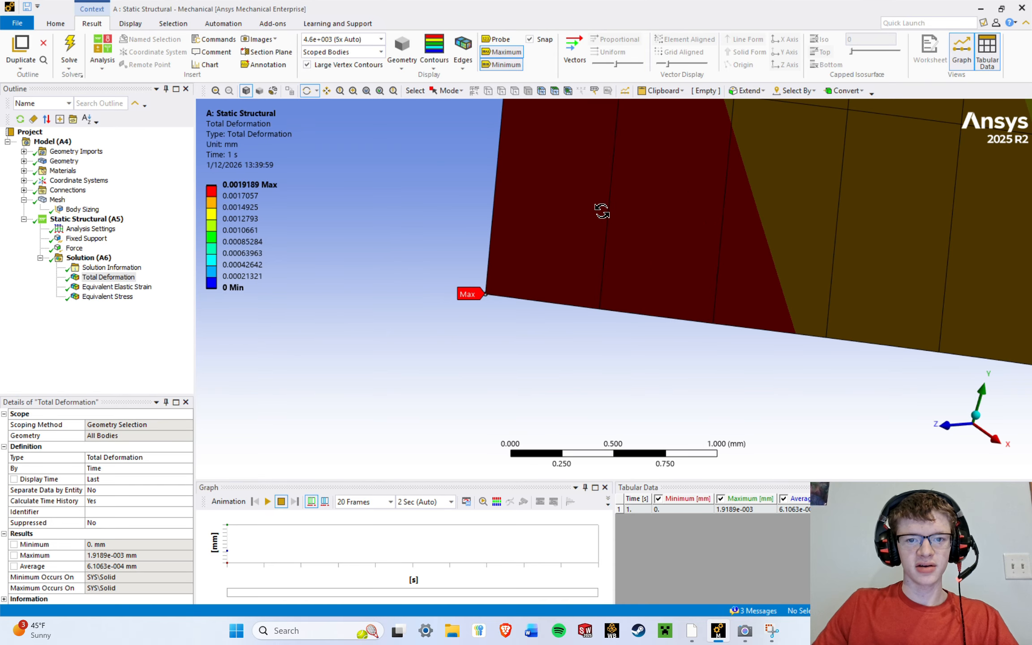
pyautogui.scroll(2, 590, 237)
pyautogui.scroll(-2, 559, 243)
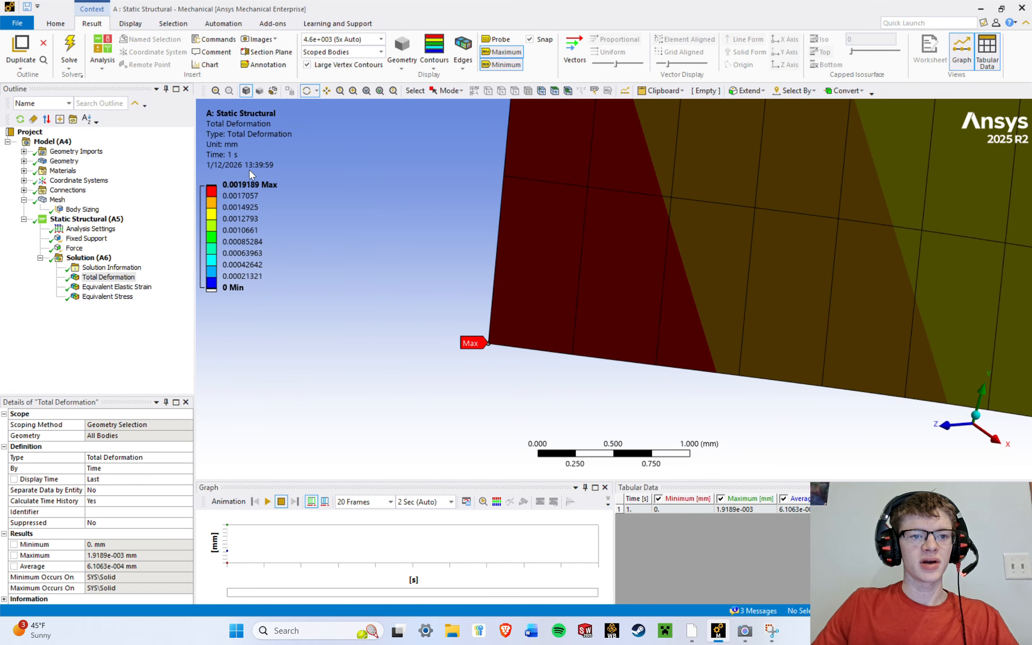
pyautogui.scroll(-12, 627, 237)
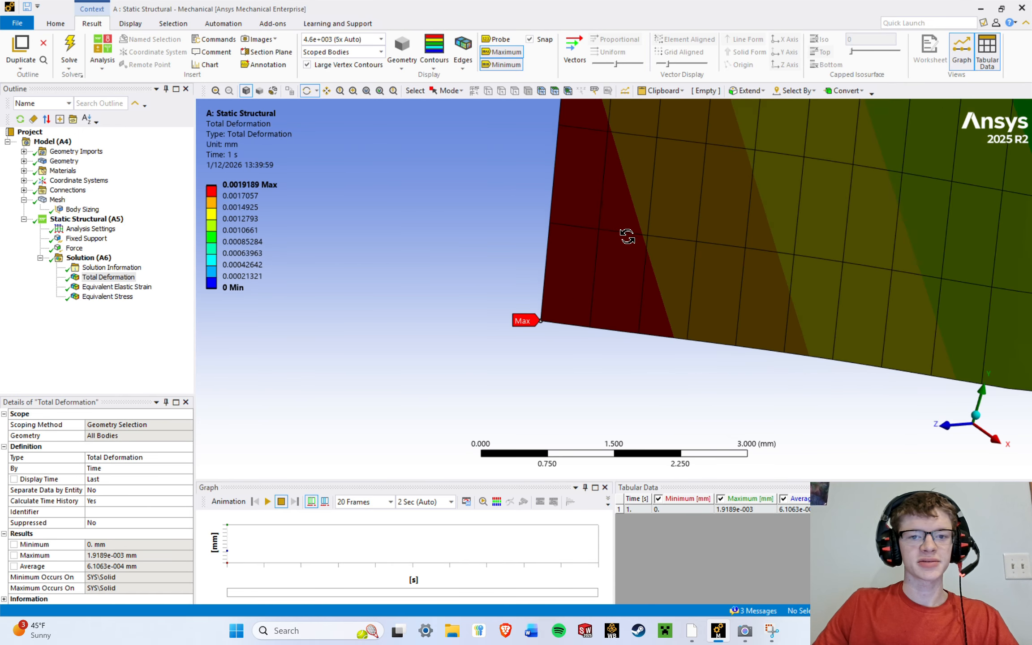
# Examine the Total Deformation distribution across the whole side face, between the Max and Min labels.
pyautogui.moveTo(666, 208); pyautogui.dragTo(894, 130, button='middle')
pyautogui.moveTo(562, 270); pyautogui.dragTo(667, 304, button='middle')
pyautogui.scroll(2, 655, 316)
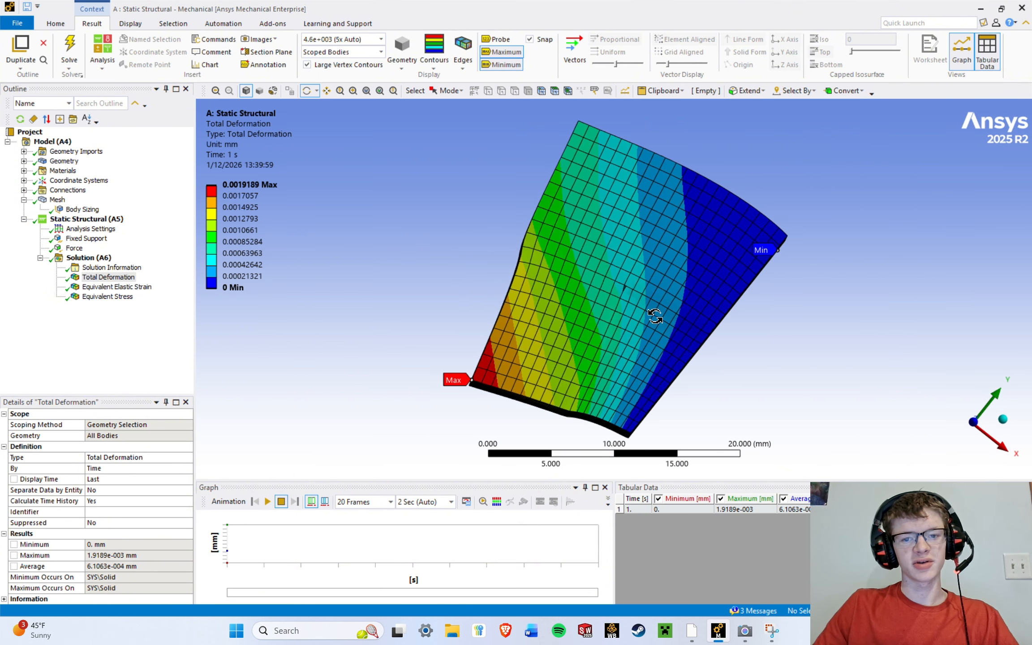
pyautogui.scroll(-1, 655, 316)
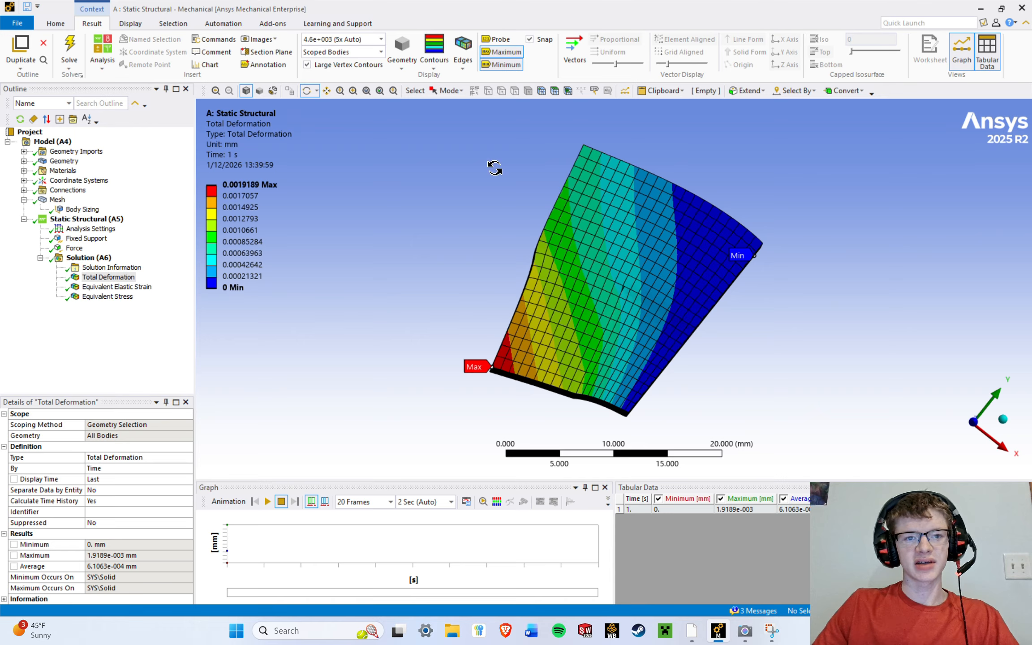
# Set the deformation display scale of the Total Deformation result to 1.0 (True Scale).
pyautogui.click(380, 40)
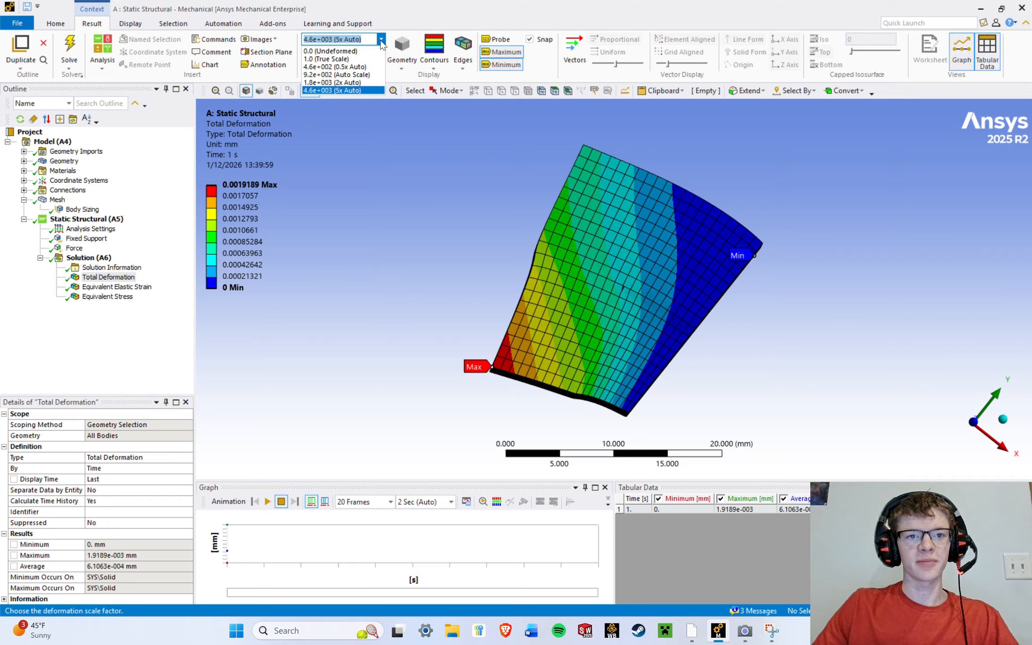
pyautogui.click(380, 40)
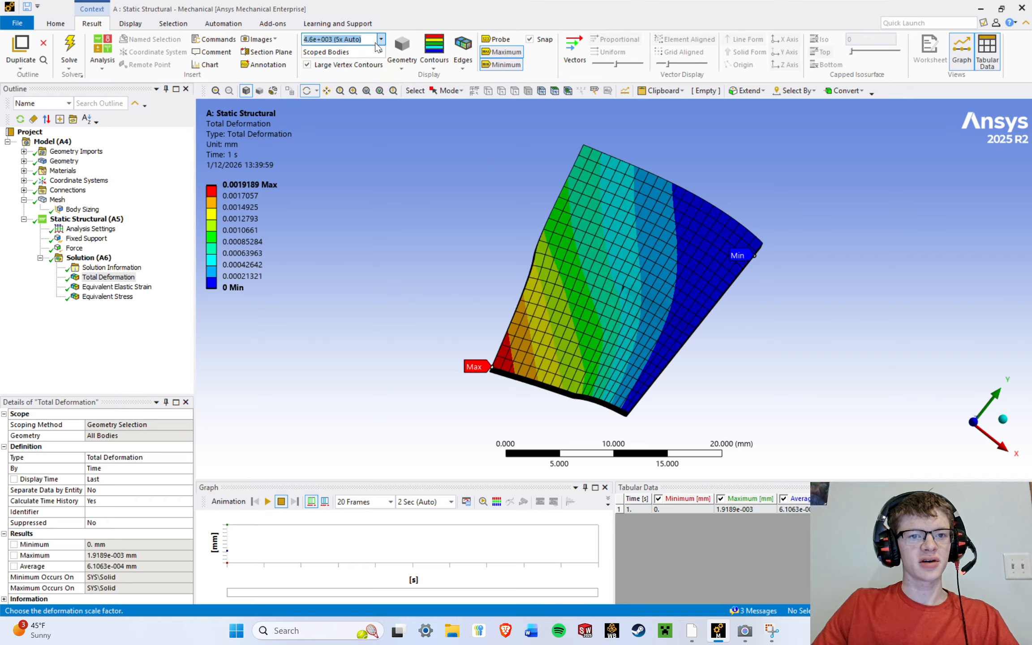
pyautogui.click(381, 40)
pyautogui.click(368, 60)
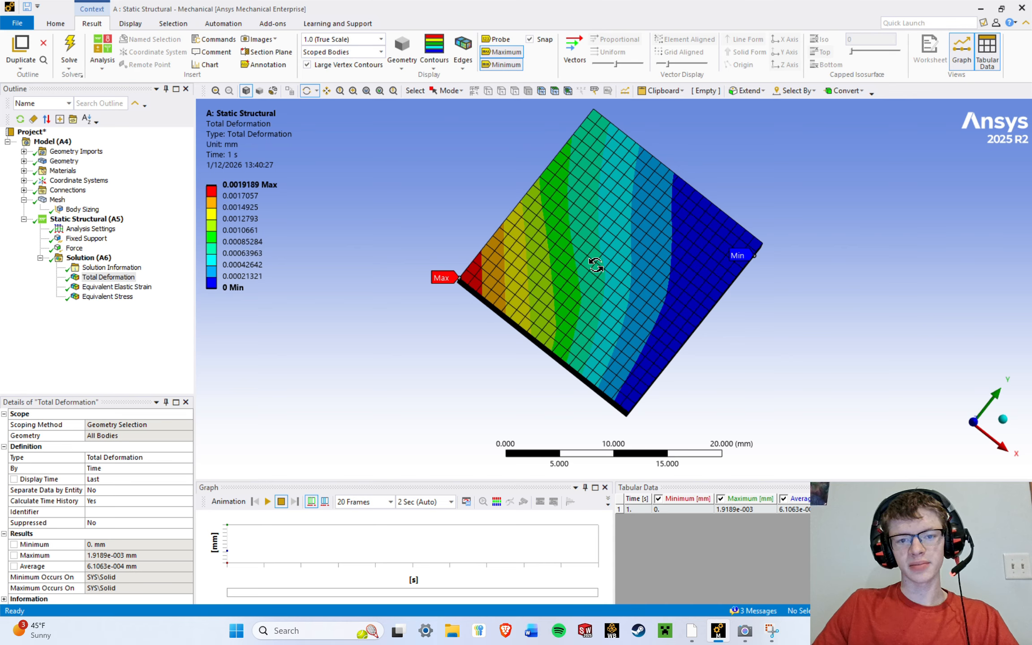
pyautogui.moveTo(596, 265); pyautogui.dragTo(595, 263, button='middle')
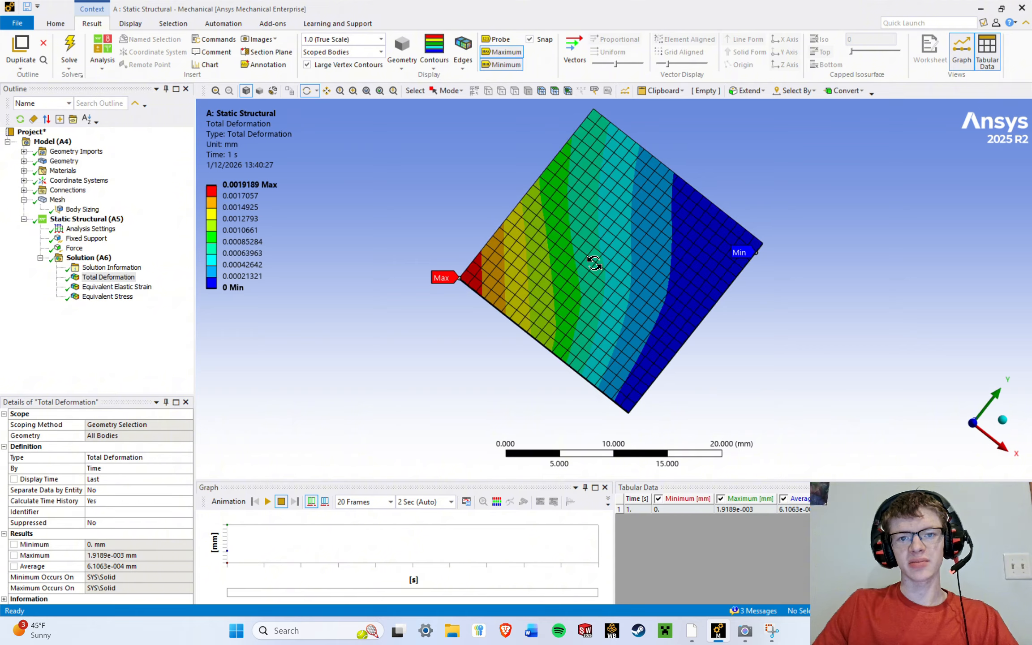
# Compare the 0.0 (Undeformed) and 1.0 (True Scale) display scales on the Total Deformation result.
pyautogui.click(380, 39)
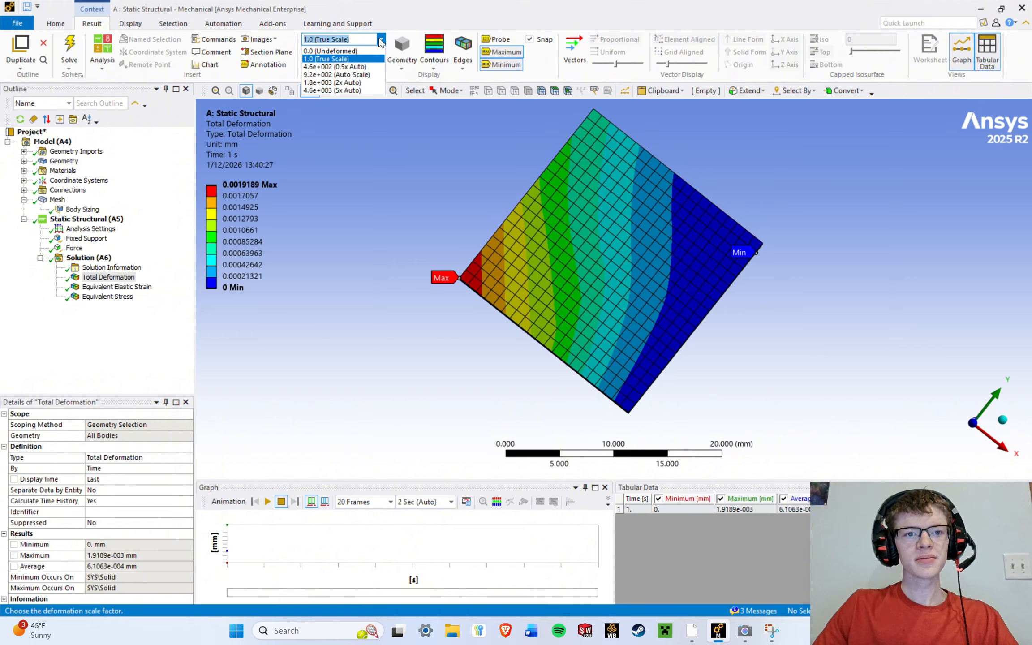
pyautogui.click(374, 51)
pyautogui.click(375, 39)
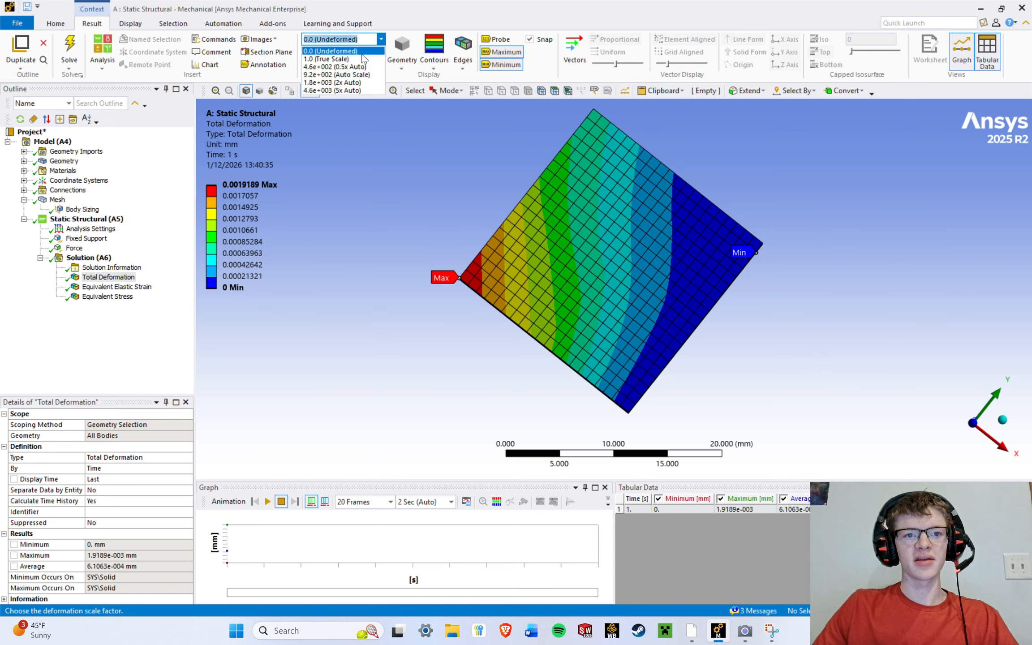
pyautogui.click(361, 59)
# Show the Total Deformation result at 4.6e+003 (5x Auto), and change its display scale to 9.2e+002 (Auto Scale).
pyautogui.click(381, 39)
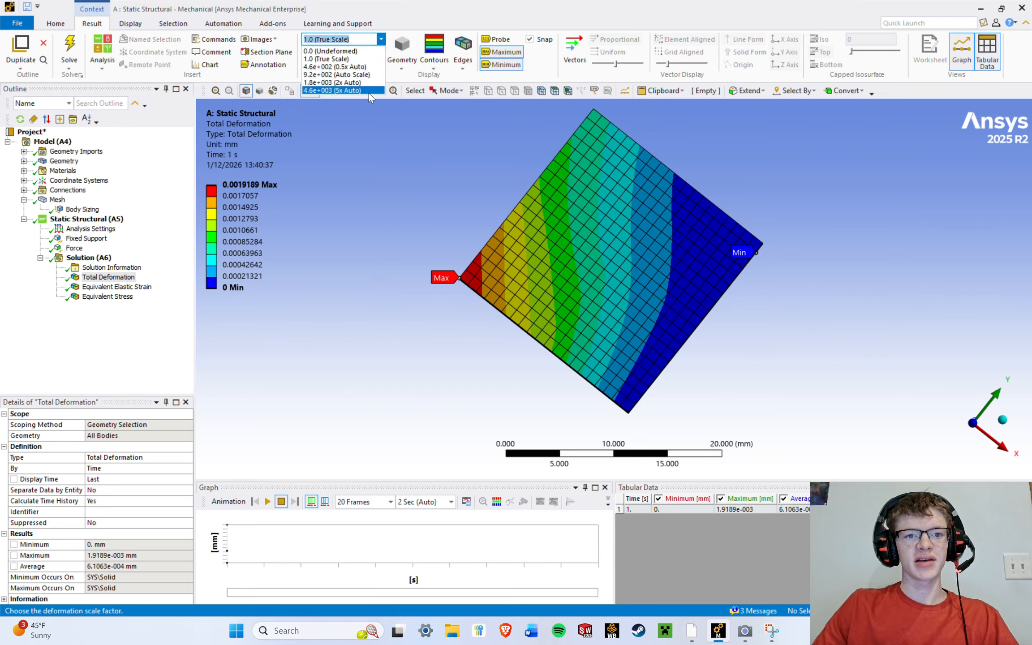
pyautogui.click(372, 91)
pyautogui.click(381, 39)
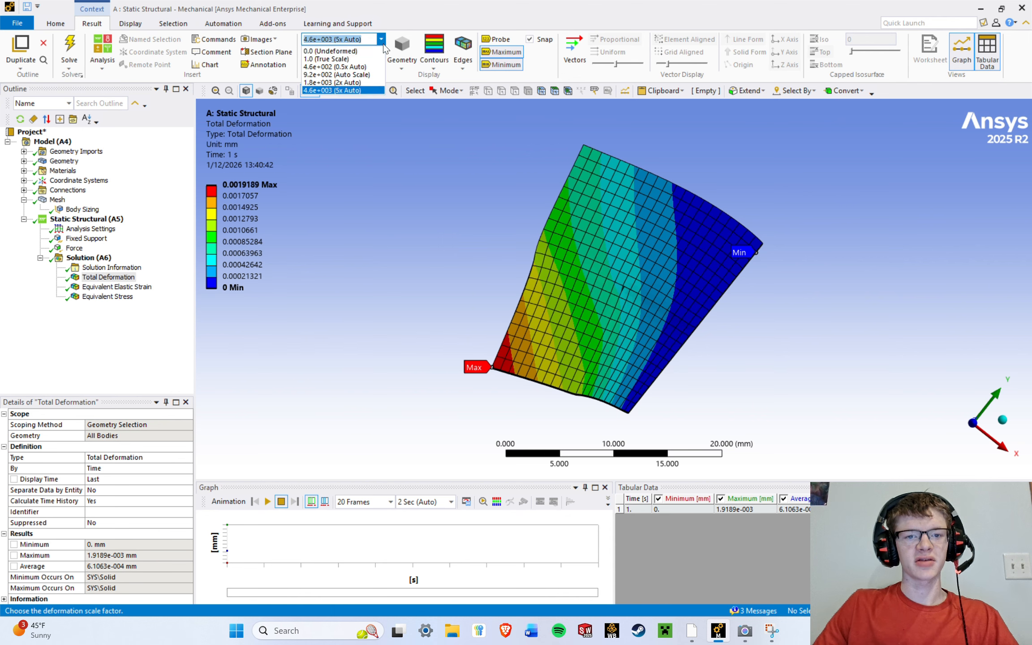
pyautogui.click(375, 75)
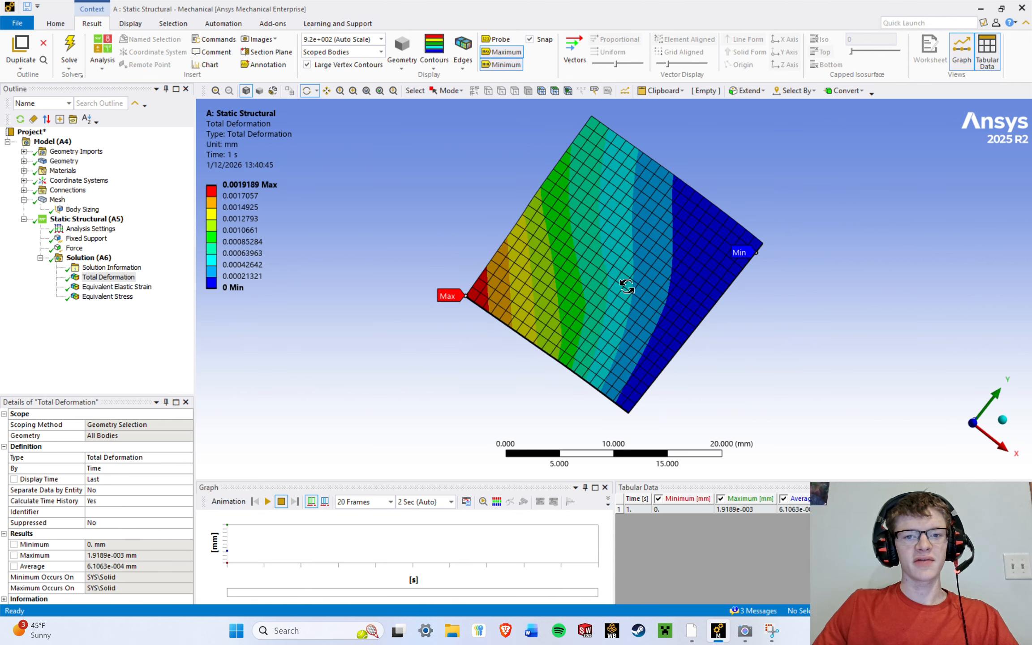
# Examine the auto-scaled Total Deformation contours face-on and from oblique angles.
pyautogui.moveTo(630, 284); pyautogui.dragTo(585, 278)
pyautogui.scroll(2, 596, 261)
pyautogui.scroll(-4, 596, 259)
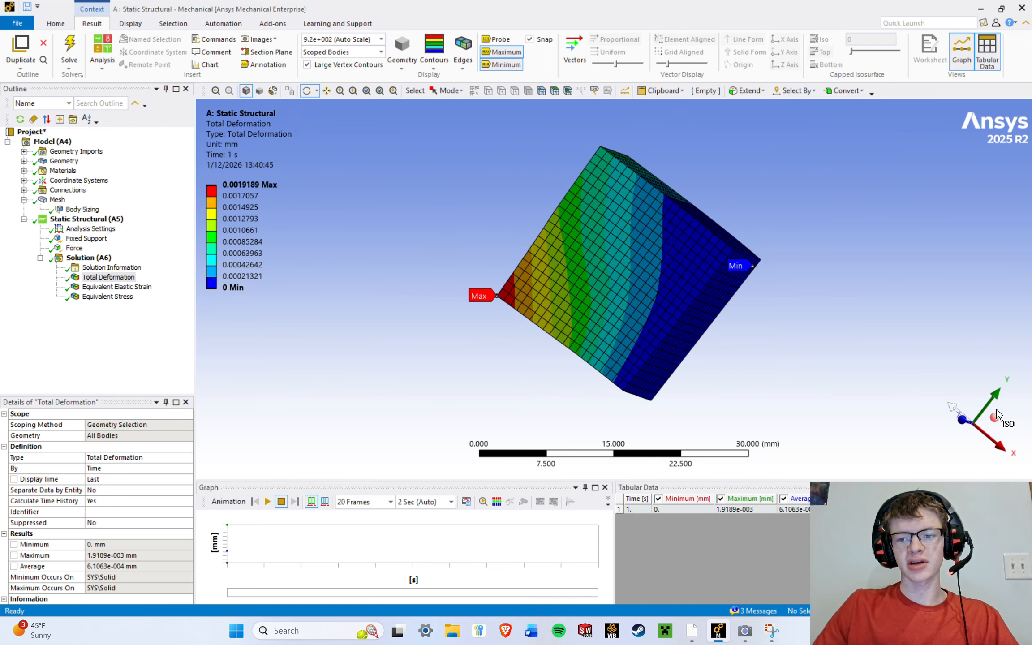
pyautogui.click(961, 419)
pyautogui.click(962, 437)
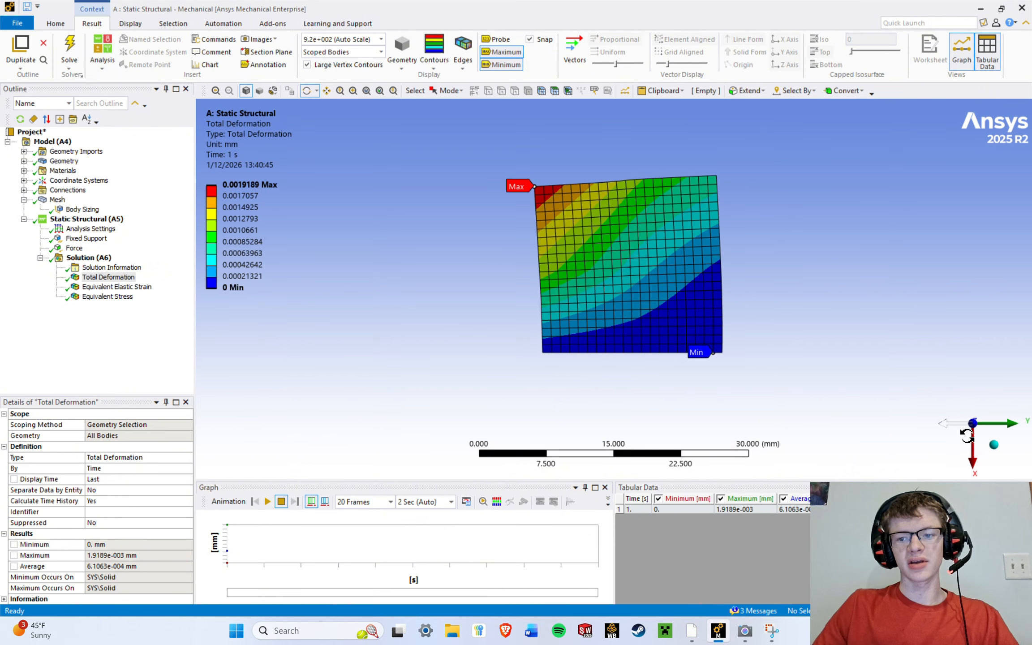
pyautogui.moveTo(672, 321); pyautogui.dragTo(659, 272)
pyautogui.scroll(3, 659, 273)
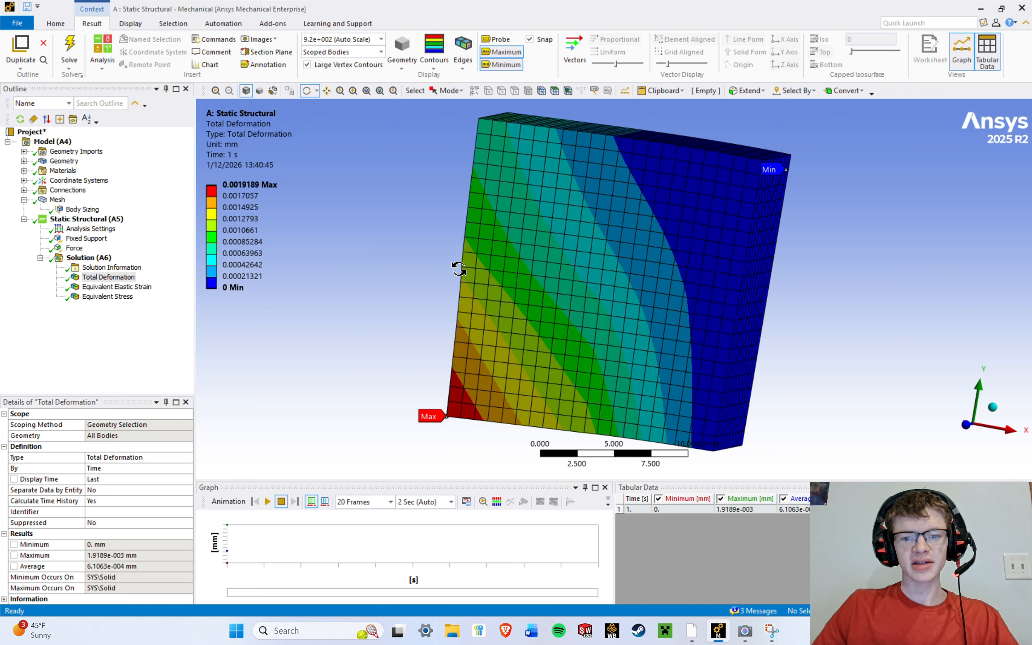
# Set the Total Deformation display scale to 4.6e+003 (5x Auto) and move the result legend closer to the model.
pyautogui.click(381, 40)
pyautogui.click(341, 89)
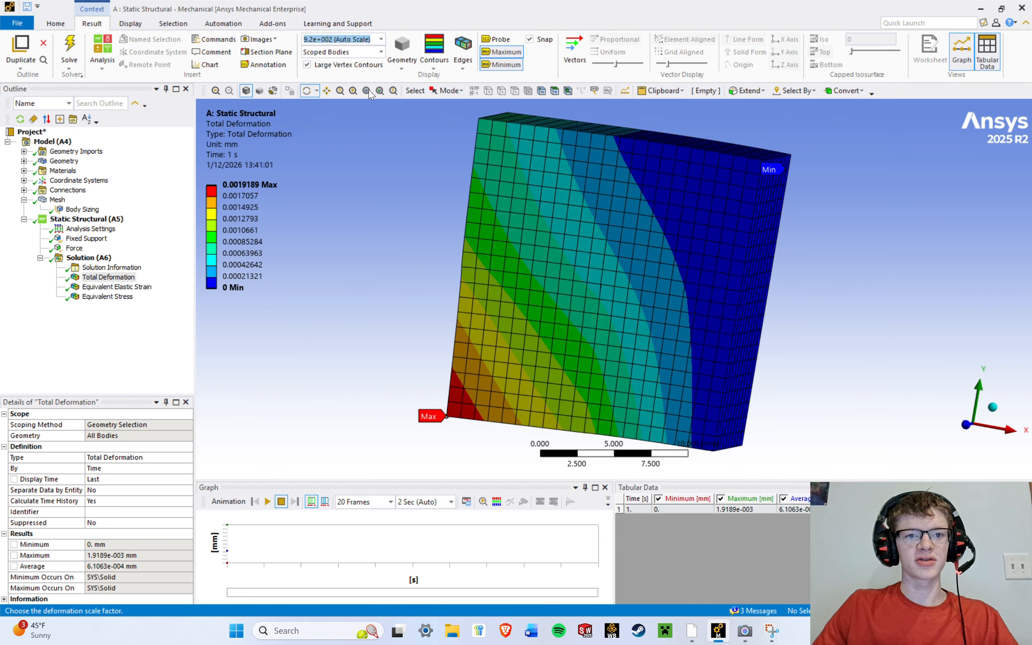
pyautogui.scroll(-2, 417, 178)
pyautogui.keyDown('ctrl'); pyautogui.moveTo(595, 329); pyautogui.dragTo(562, 292, button='middle'); pyautogui.keyUp('ctrl')
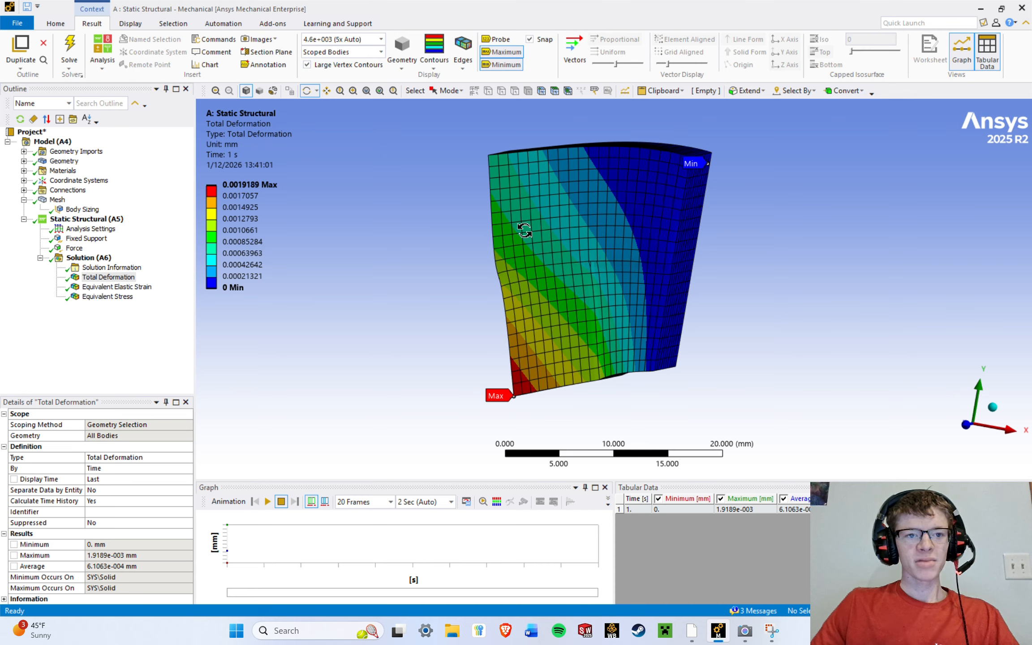
pyautogui.moveTo(208, 112); pyautogui.dragTo(275, 142)
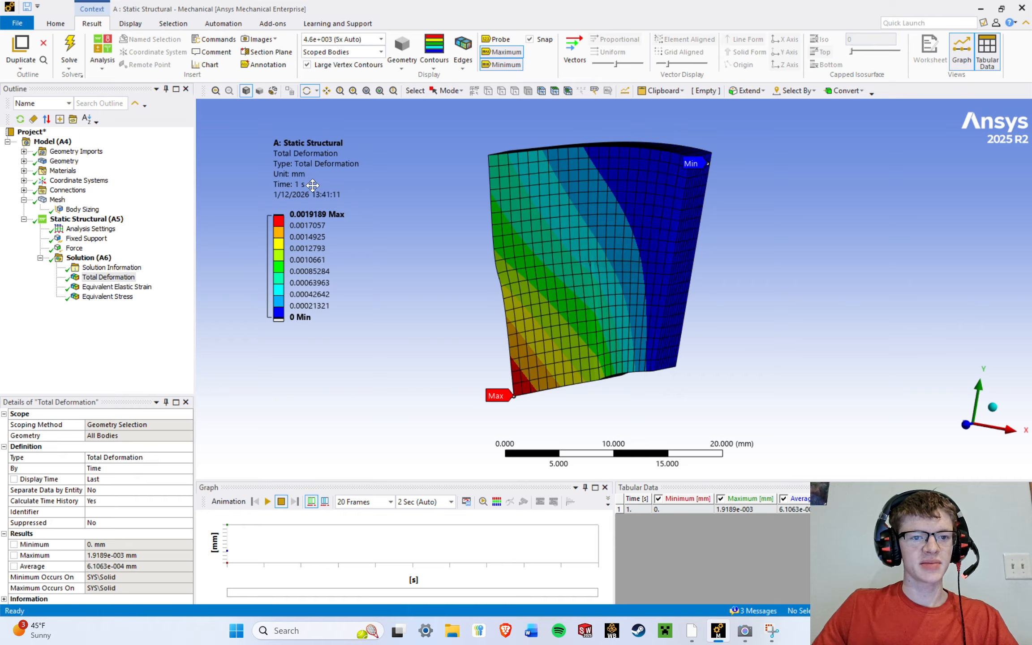
# Examine the 5x Auto deformed shape and its contours face-on and from oblique angles.
pyautogui.moveTo(582, 208); pyautogui.dragTo(607, 207)
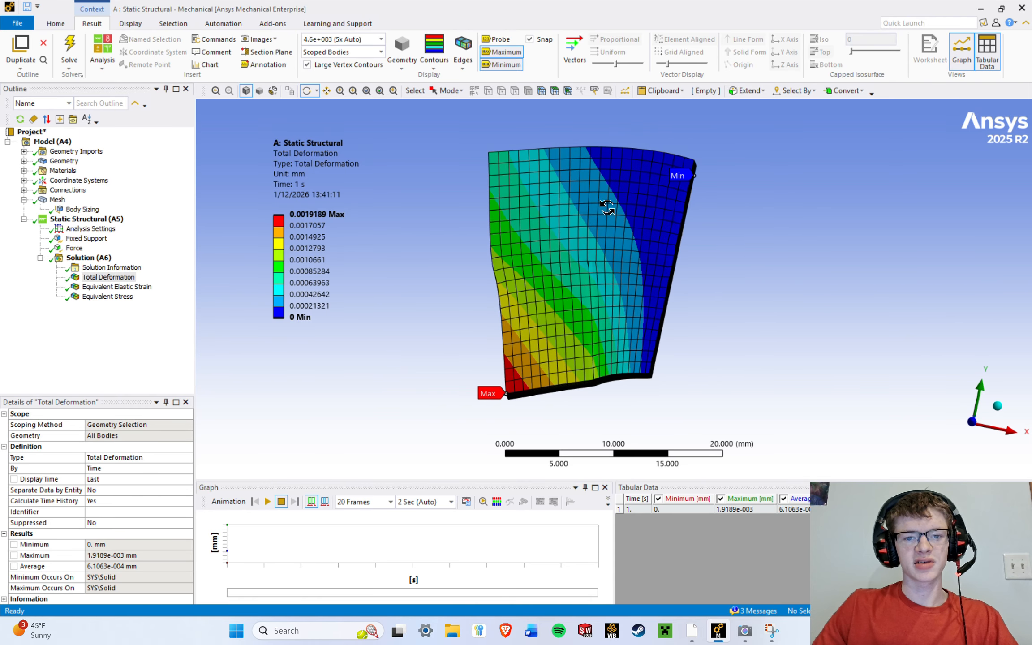
pyautogui.scroll(-7, 515, 265)
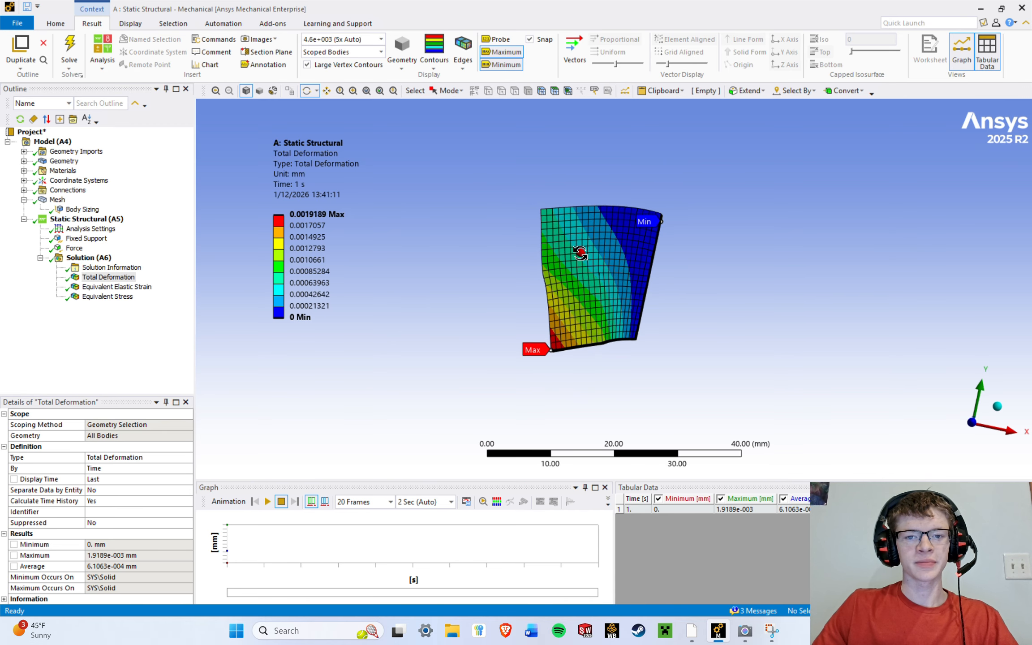
pyautogui.moveTo(580, 253)
pyautogui.mouseDown()
pyautogui.moveTo(553, 267)
pyautogui.moveTo(594, 238)
pyautogui.moveTo(583, 254)
pyautogui.mouseUp()
pyautogui.scroll(-1, 578, 258)
pyautogui.scroll(5, 578, 258)
pyautogui.scroll(2, 618, 285)
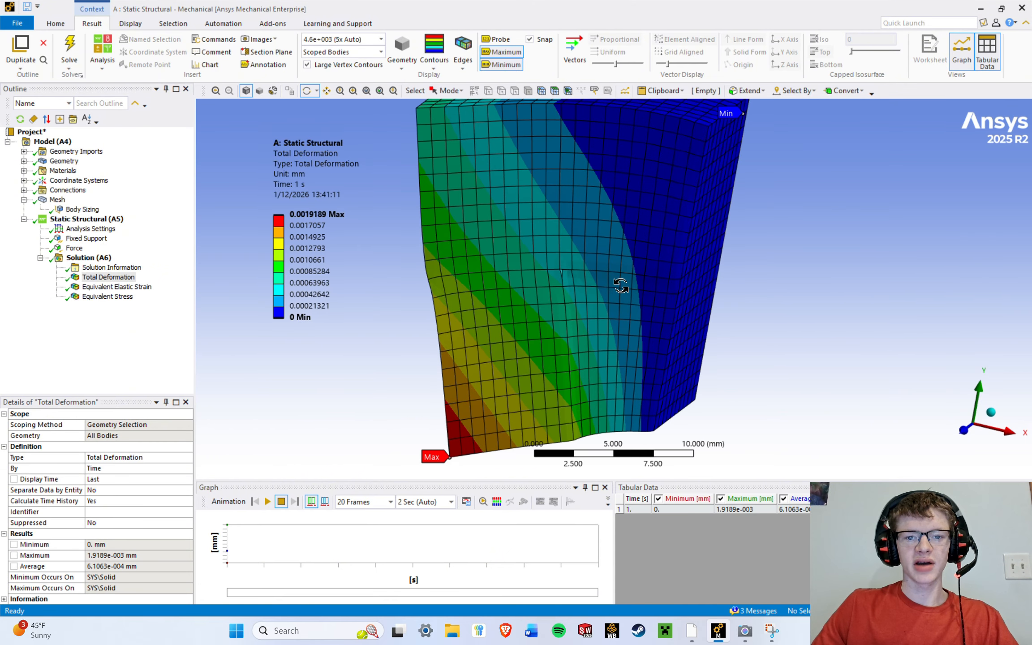
pyautogui.scroll(-2, 619, 310)
pyautogui.moveTo(621, 309); pyautogui.dragTo(582, 275)
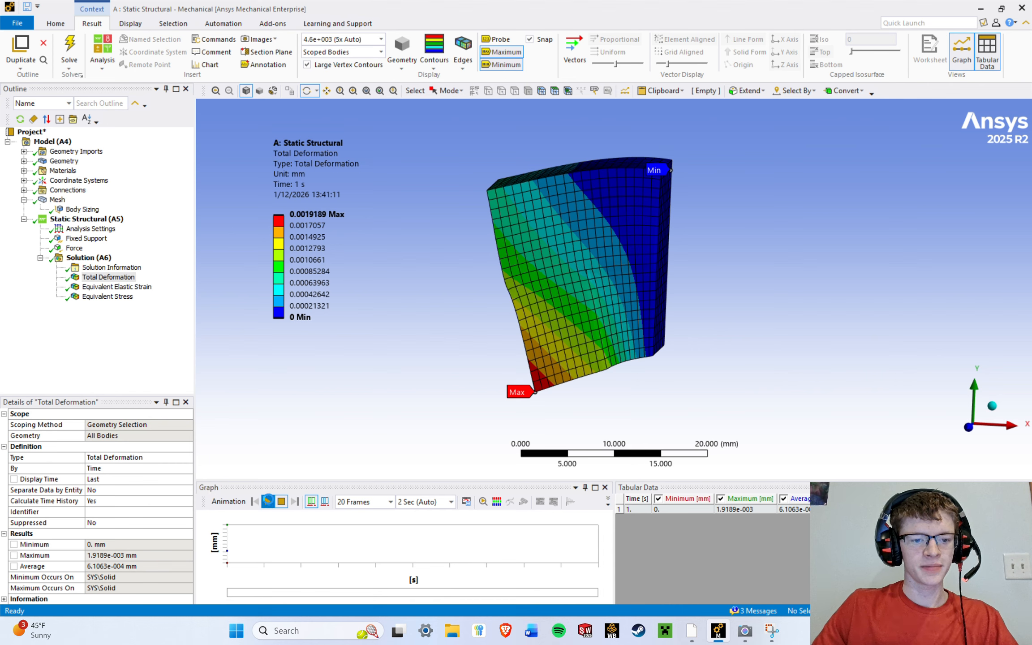
# Animate the Total Deformation result at 5x Auto, and change its display scale to 9.2e+002 (Auto Scale).
pyautogui.click(268, 501)
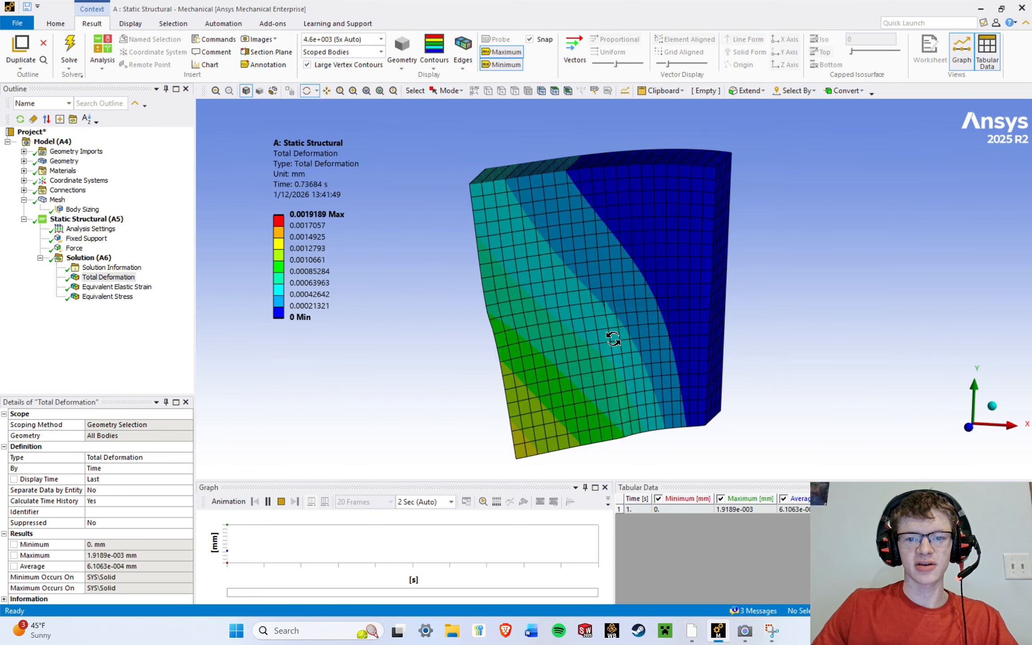
pyautogui.moveTo(598, 342); pyautogui.dragTo(639, 339)
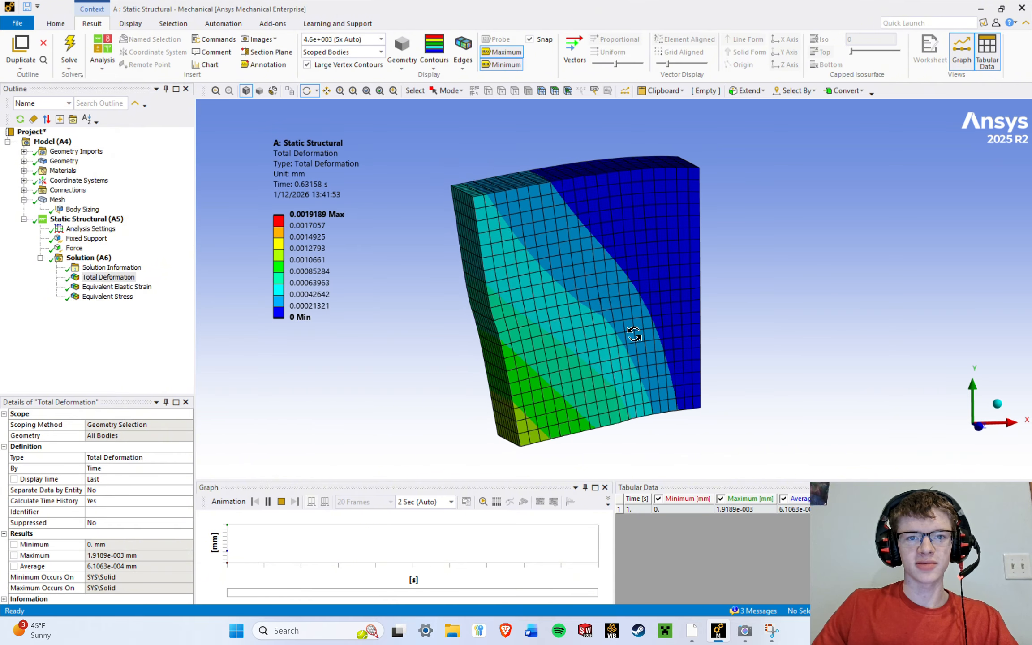
pyautogui.click(381, 39)
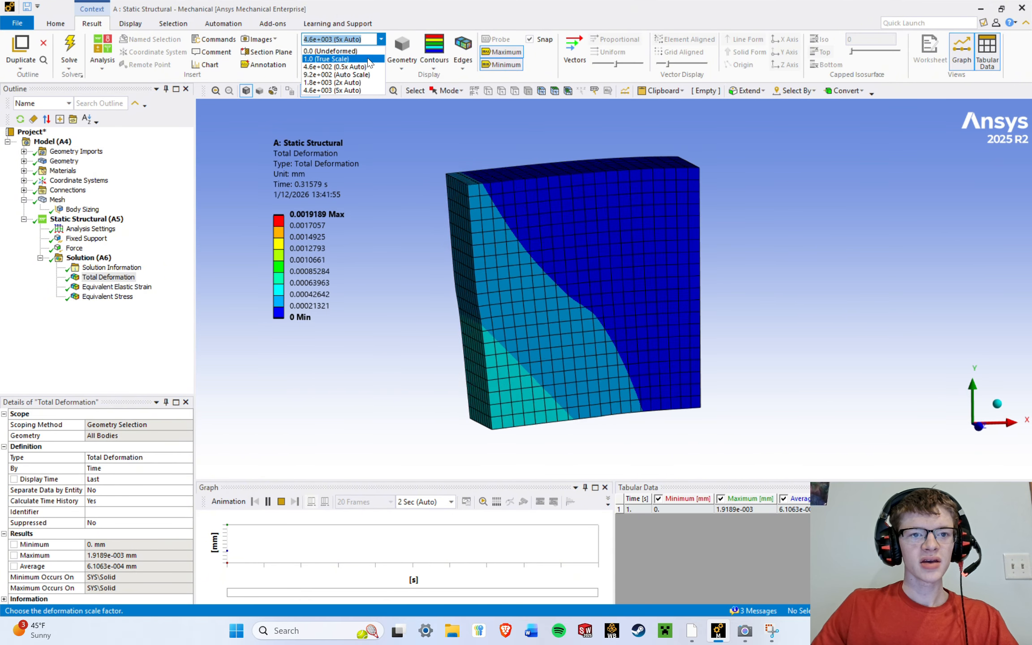
pyautogui.click(365, 74)
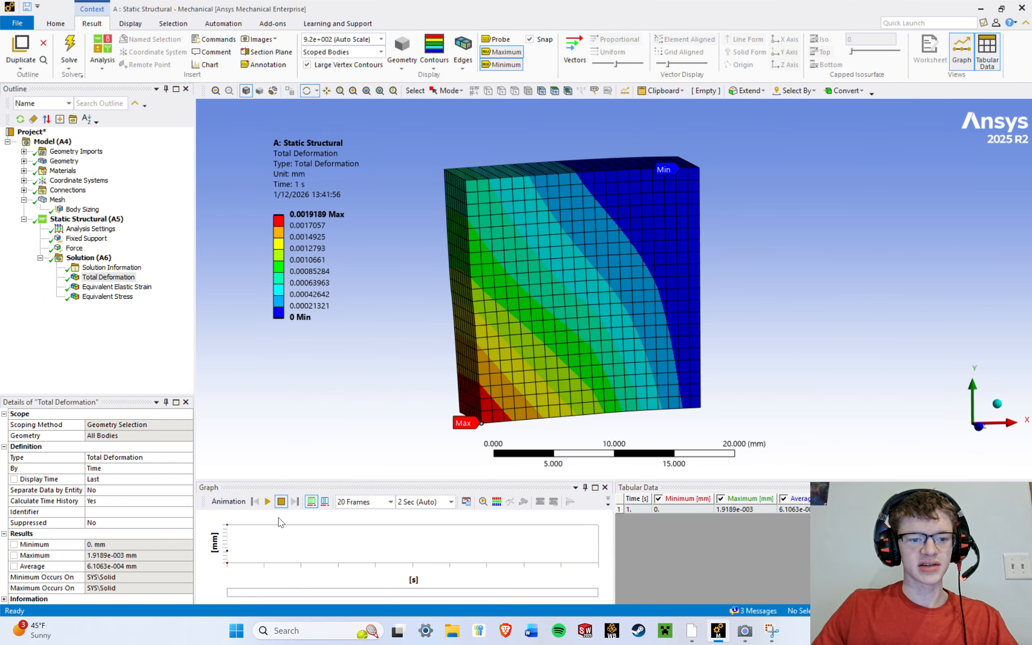
# Play the Total Deformation animation at Auto Scale, inspect the moving block from several angles, and pause it.
pyautogui.click(268, 501)
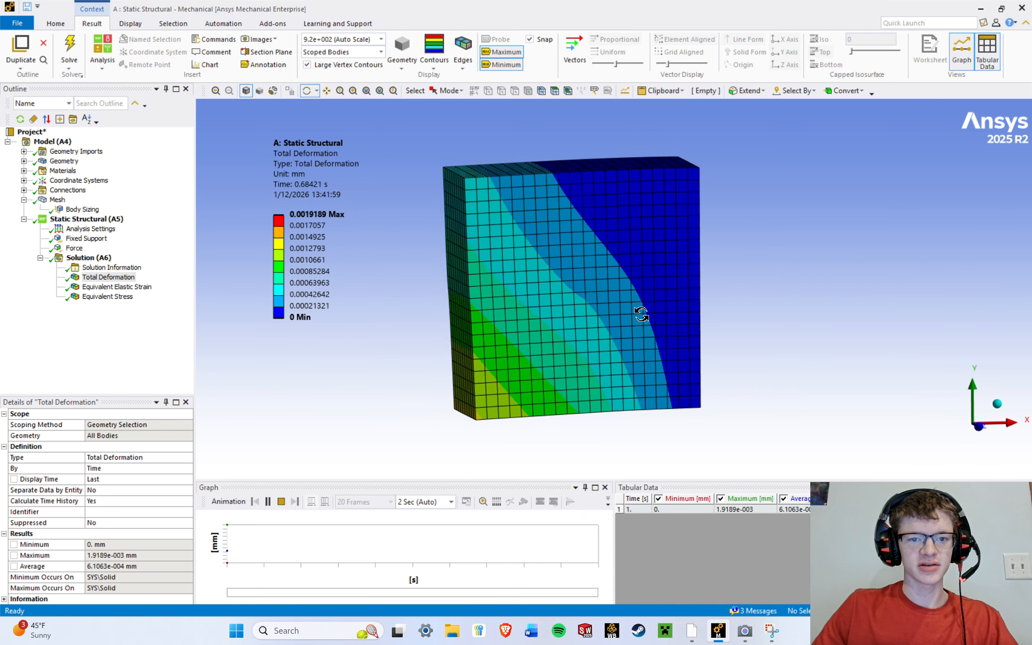
pyautogui.scroll(2, 641, 314)
pyautogui.keyDown('ctrl'); pyautogui.moveTo(639, 316); pyautogui.dragTo(649, 296, button='middle'); pyautogui.keyUp('ctrl')
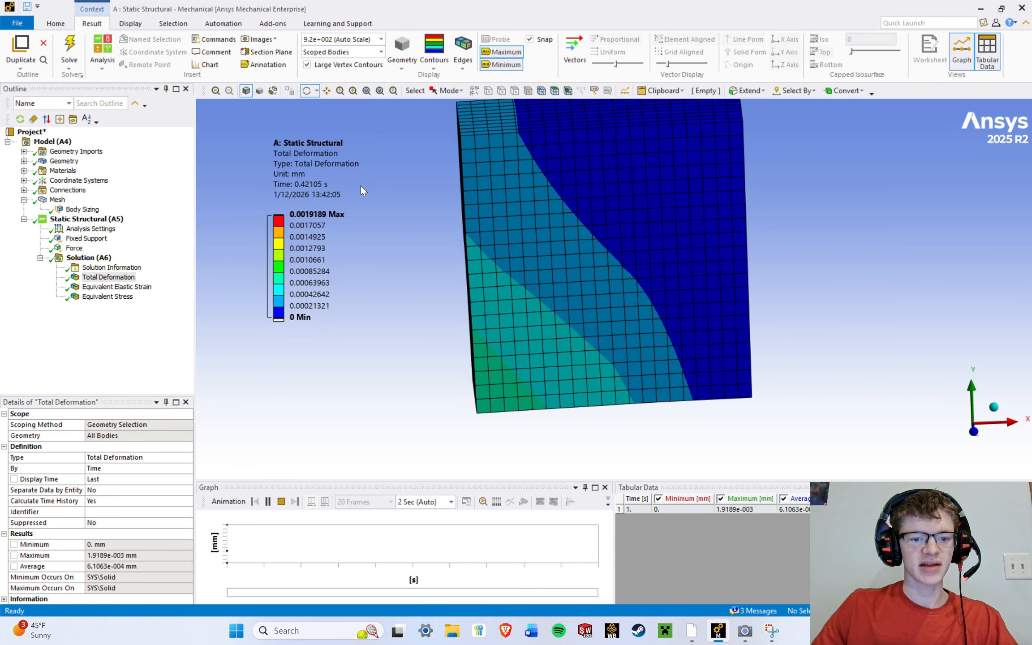
pyautogui.scroll(-2, 645, 247)
pyautogui.keyDown('ctrl'); pyautogui.moveTo(661, 247); pyautogui.dragTo(658, 266, button='middle'); pyautogui.keyUp('ctrl')
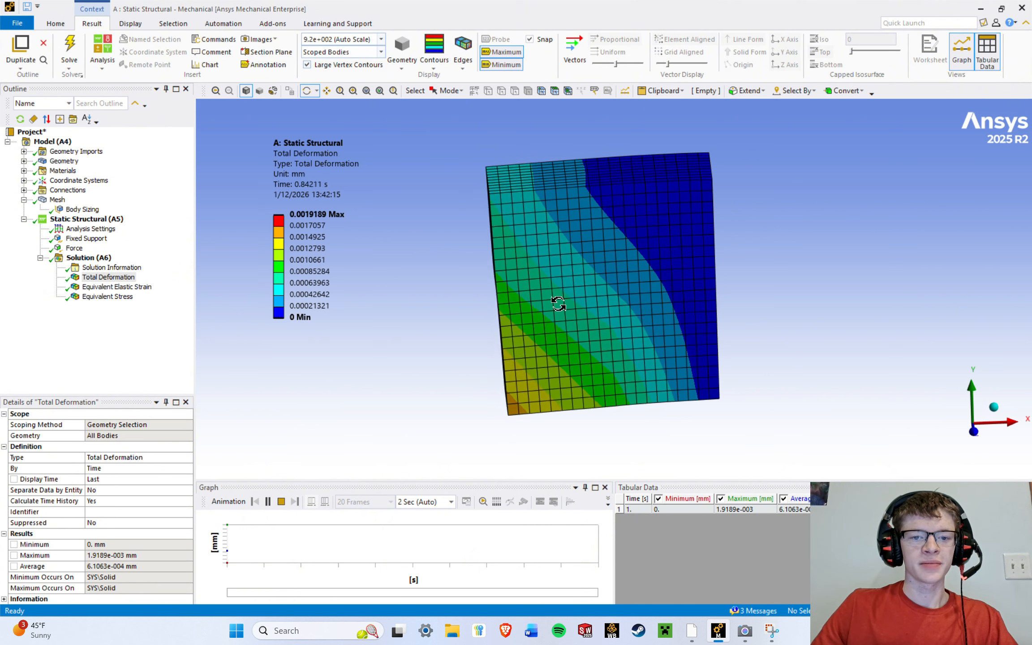
pyautogui.moveTo(490, 260); pyautogui.dragTo(573, 226, button='middle')
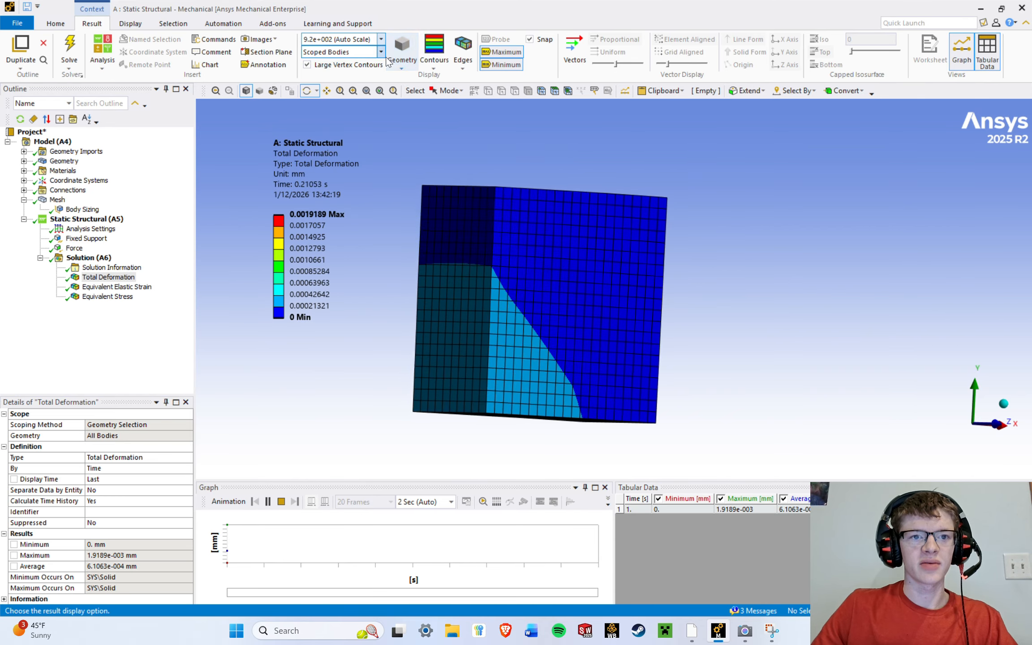
pyautogui.click(268, 502)
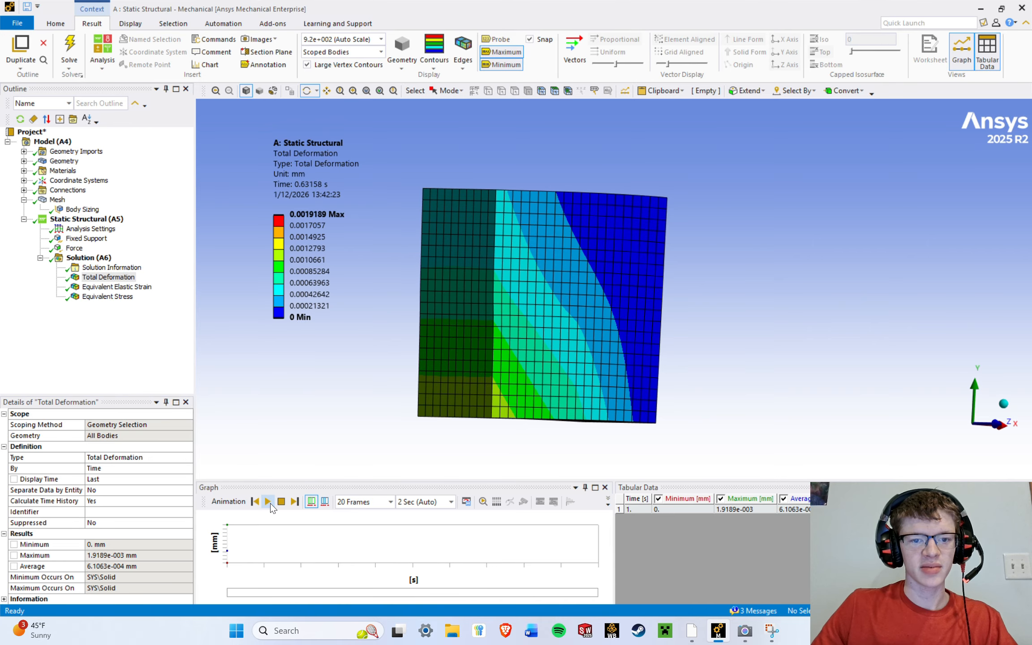
# Hide the Tabular Data pane while viewing the Total Deformation result obliquely.
pyautogui.moveTo(647, 325); pyautogui.dragTo(557, 255)
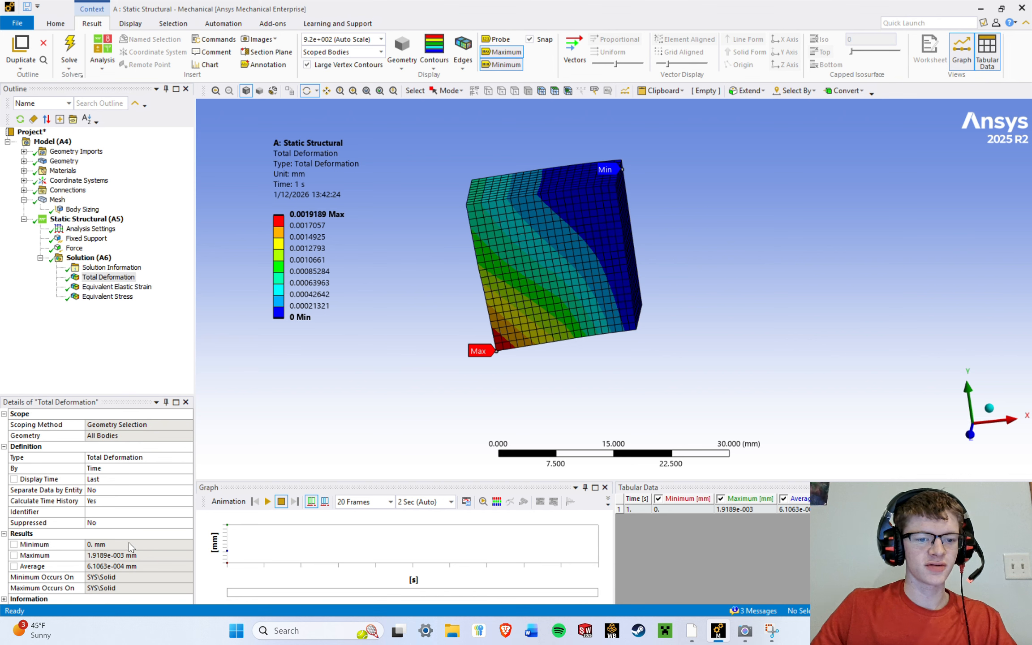
pyautogui.keyDown('ctrl'); pyautogui.moveTo(552, 281); pyautogui.dragTo(589, 320, button='middle'); pyautogui.keyUp('ctrl')
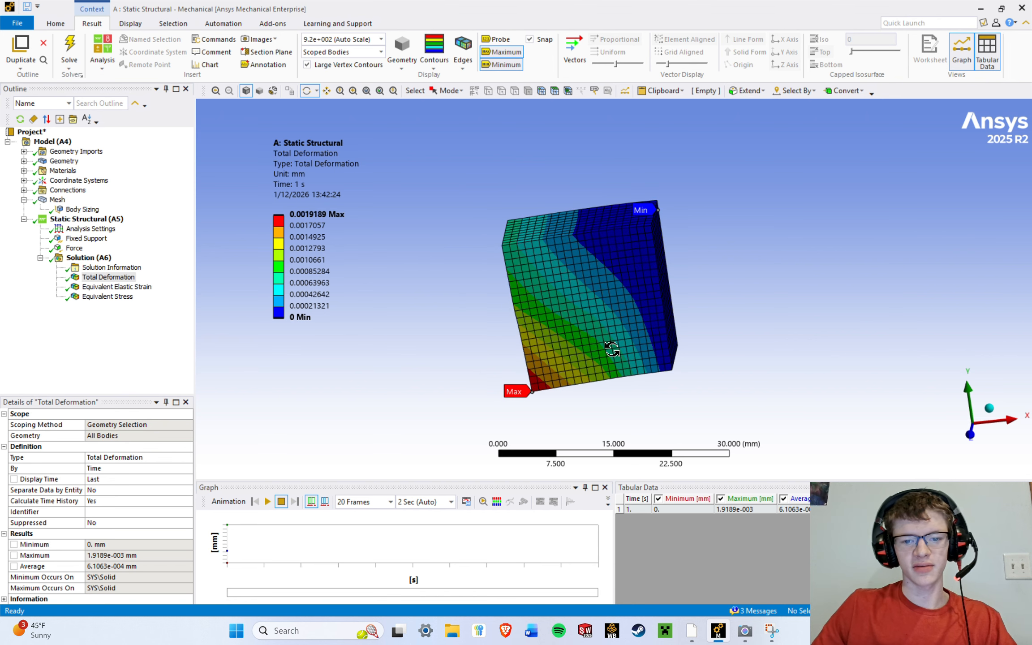
pyautogui.scroll(2, 637, 410)
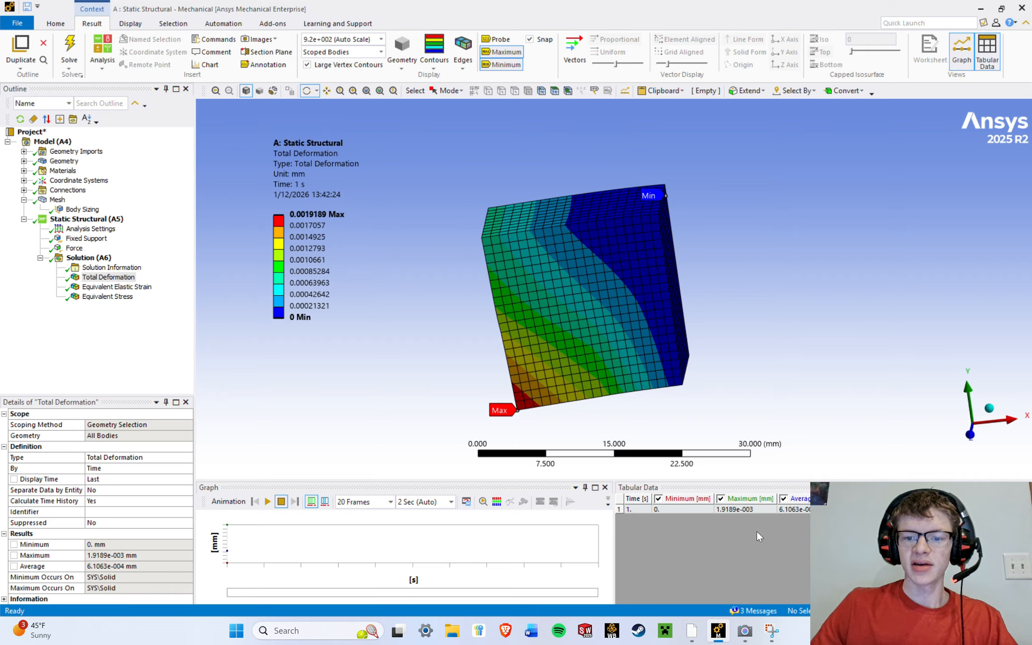
pyautogui.click(987, 51)
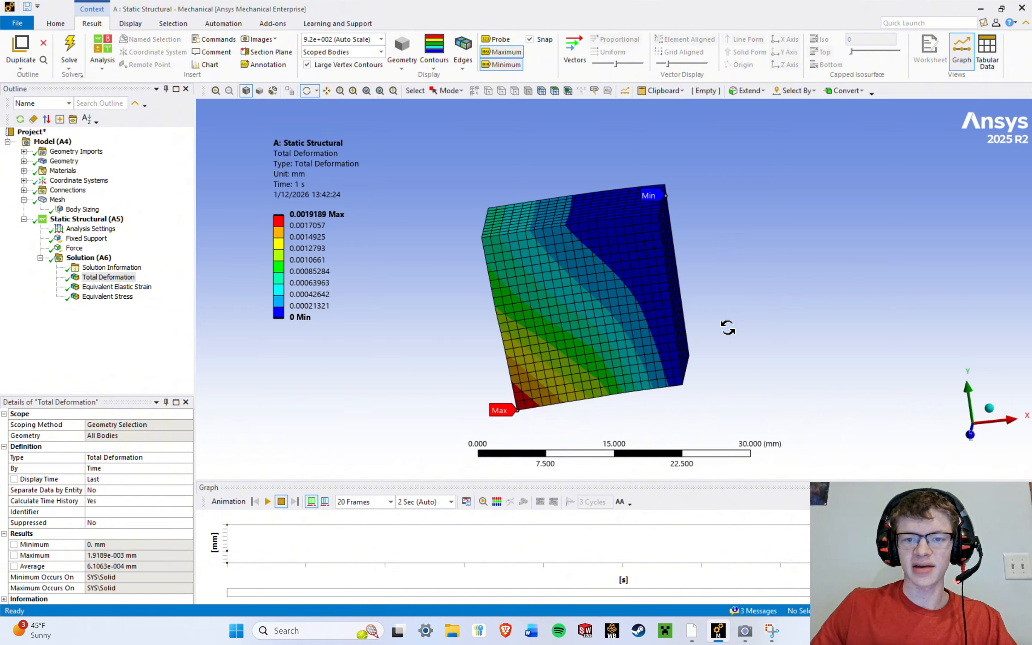
pyautogui.moveTo(727, 328); pyautogui.dragTo(588, 249, button='middle')
pyautogui.scroll(1, 586, 256)
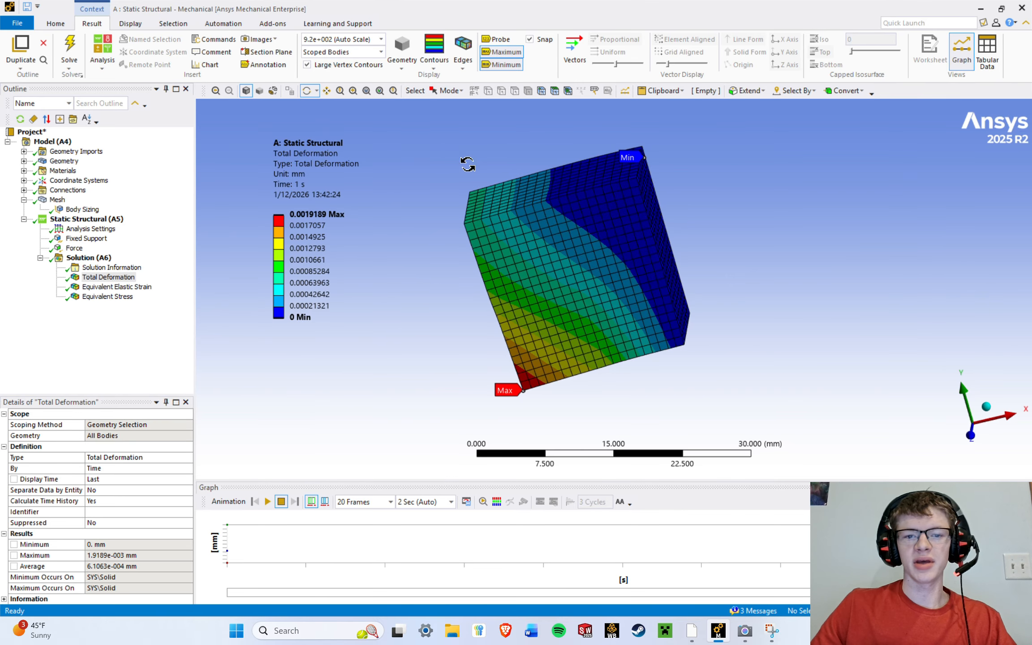
# Change the Total Deformation legend to a horizontal layout and its color scheme to Grayscale.
pyautogui.rightClick(291, 153)
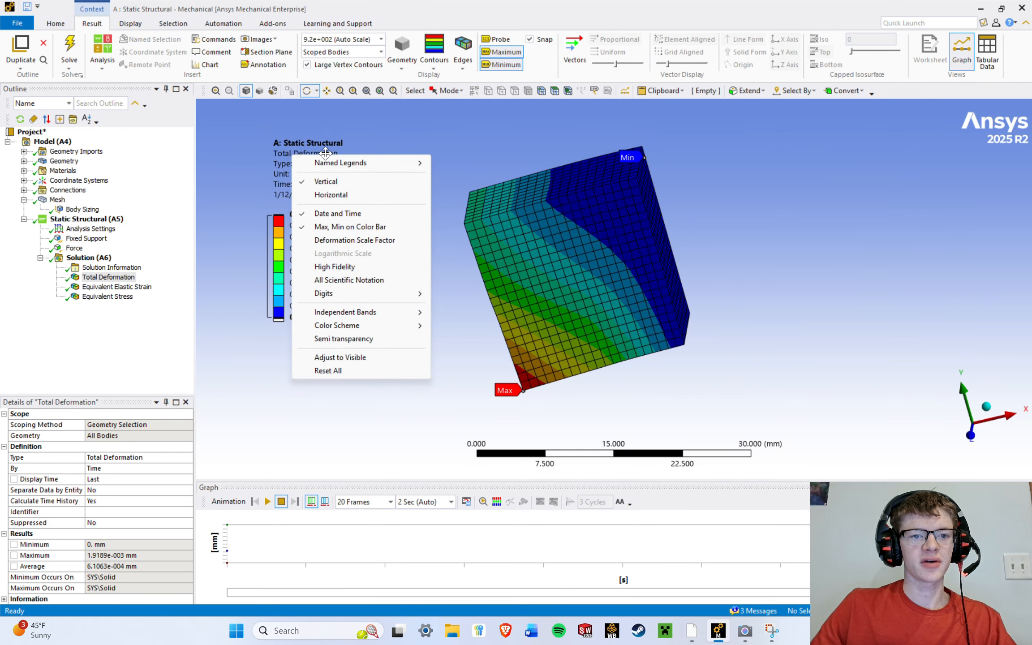
pyautogui.click(333, 194)
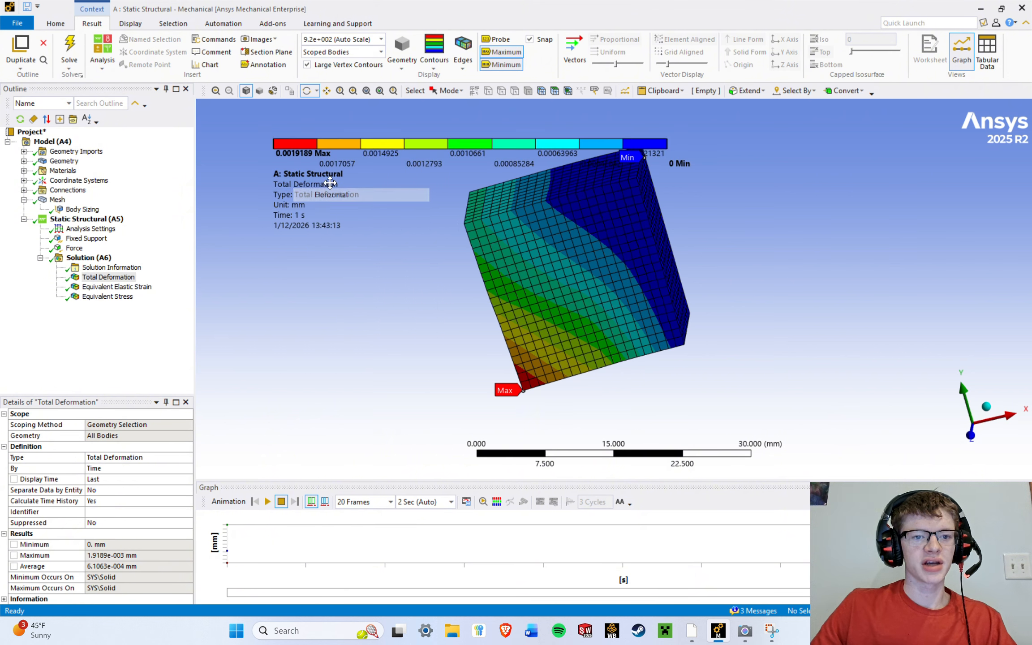
pyautogui.rightClick(312, 170)
pyautogui.rightClick(301, 201)
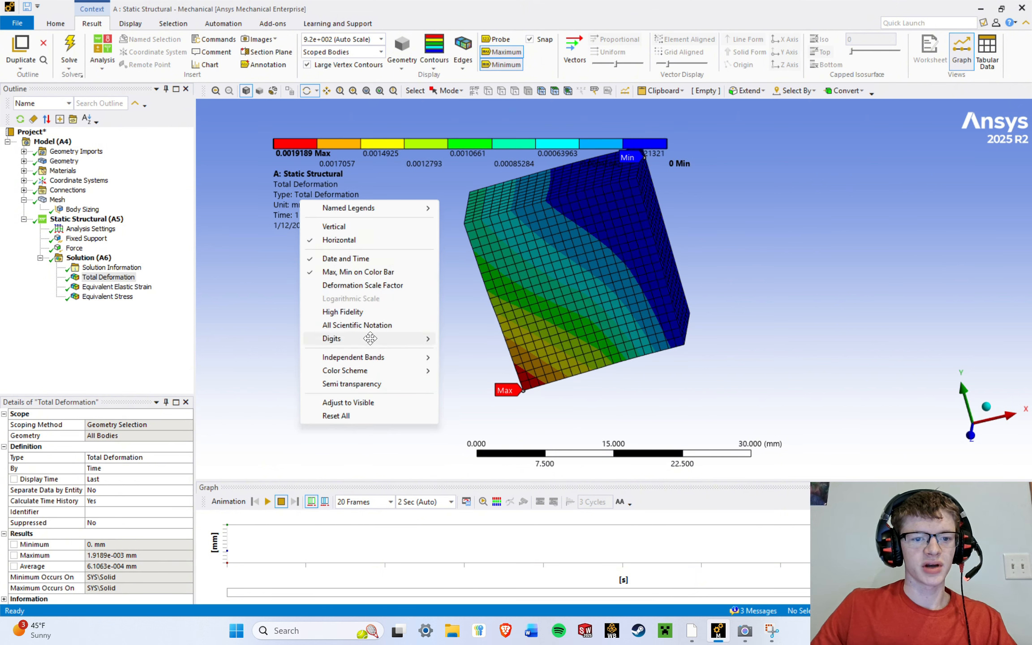
pyautogui.moveTo(362, 370)
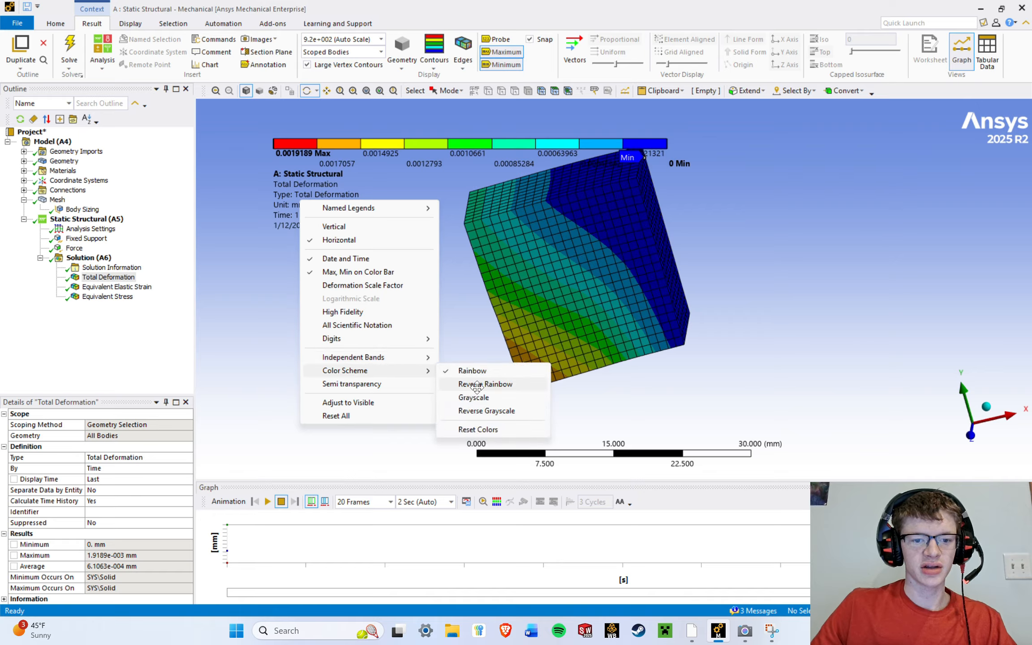
pyautogui.click(473, 398)
# Enable the legend's semi transparency, check it over the enlarged model, and turn semi transparency off again.
pyautogui.rightClick(323, 204)
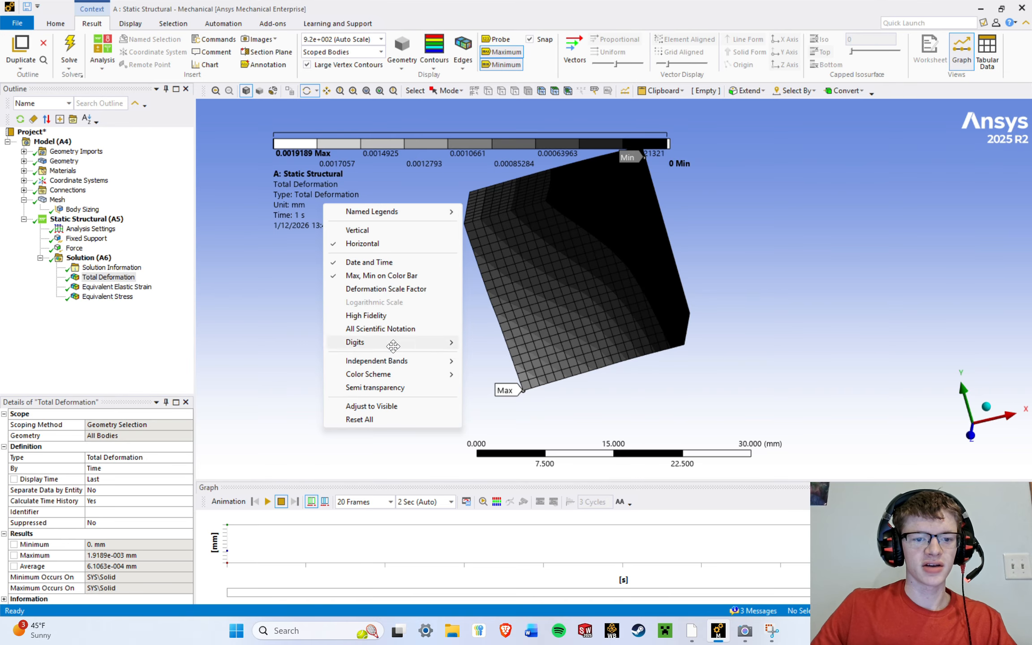
pyautogui.click(386, 386)
pyautogui.scroll(5, 322, 196)
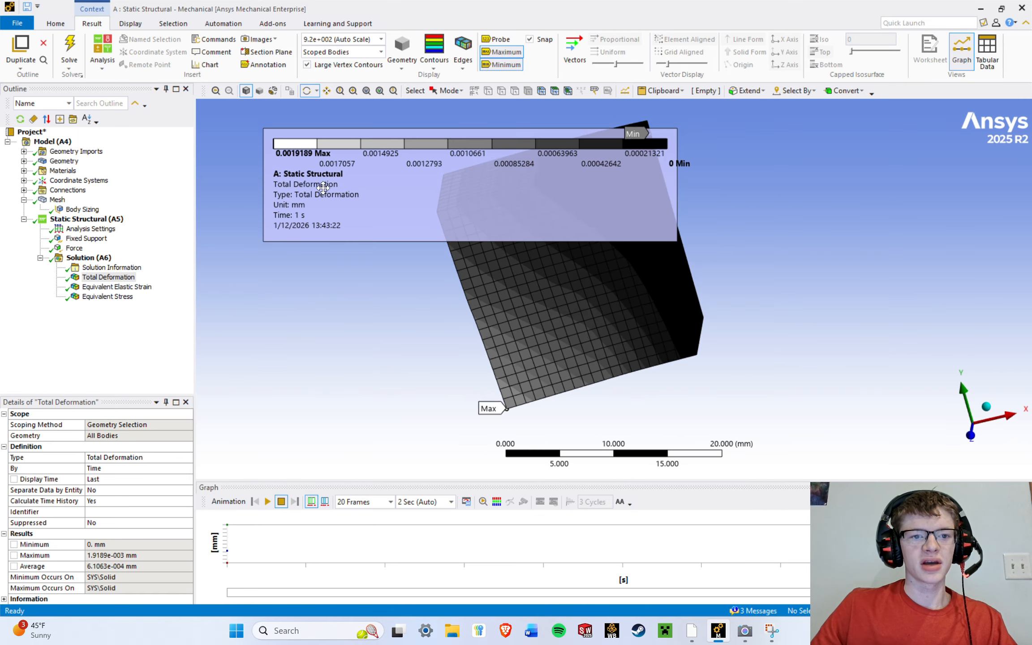
pyautogui.moveTo(720, 181); pyautogui.dragTo(526, 283)
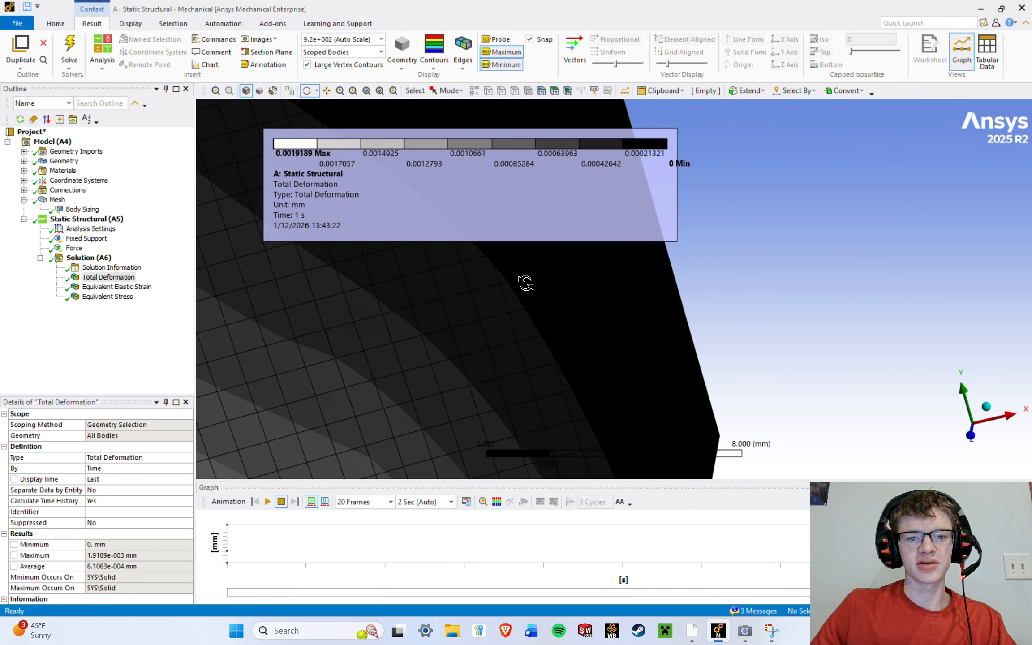
pyautogui.rightClick(295, 178)
pyautogui.click(351, 378)
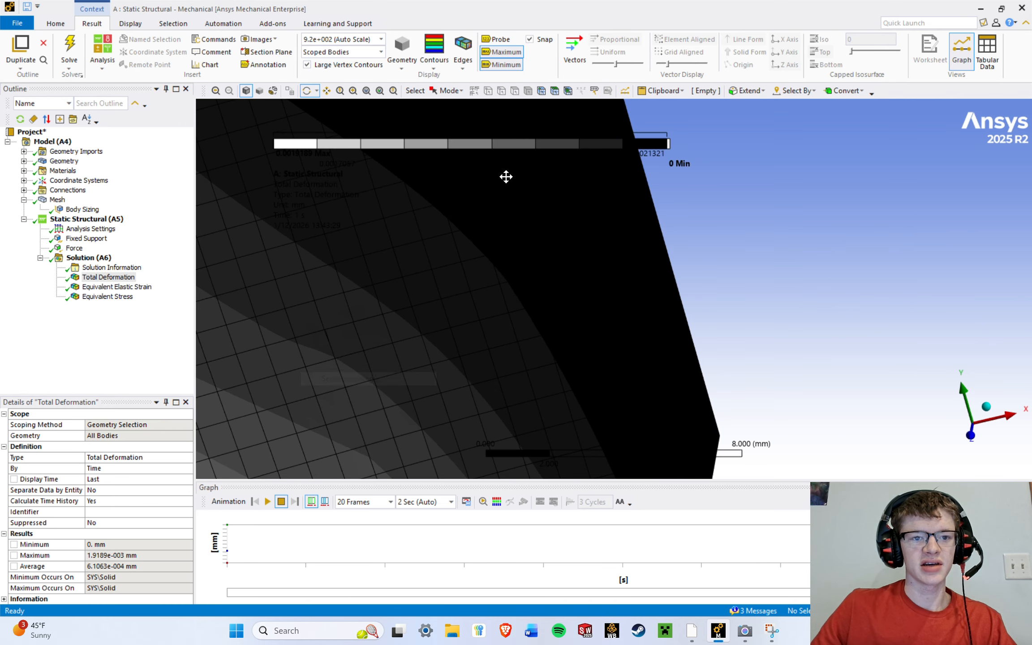
# Reset all settings of the Total Deformation legend.
pyautogui.scroll(-6, 451, 246)
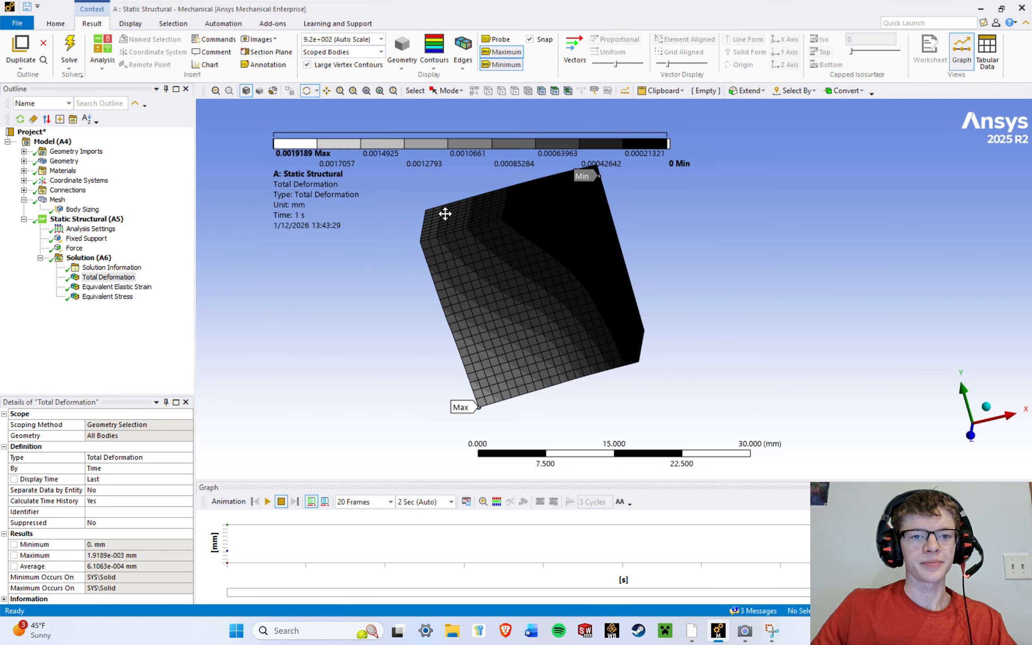
pyautogui.moveTo(445, 213); pyautogui.dragTo(508, 239)
pyautogui.rightClick(277, 183)
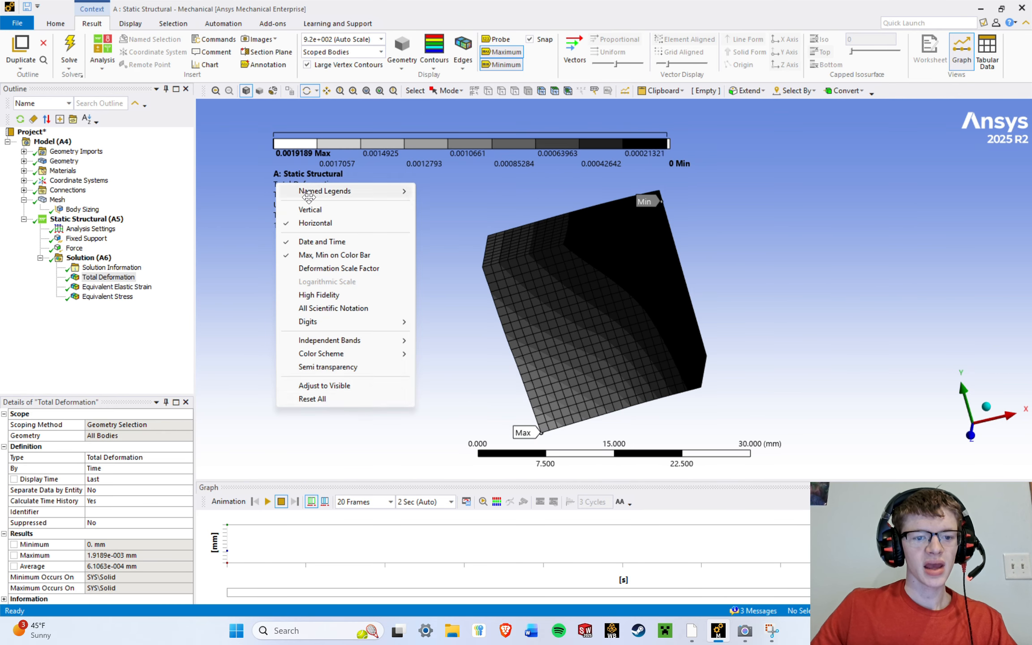
pyautogui.click(360, 397)
# Return the Total Deformation legend to a vertical layout and move it back to the corner of the graphics view.
pyautogui.rightClick(283, 178)
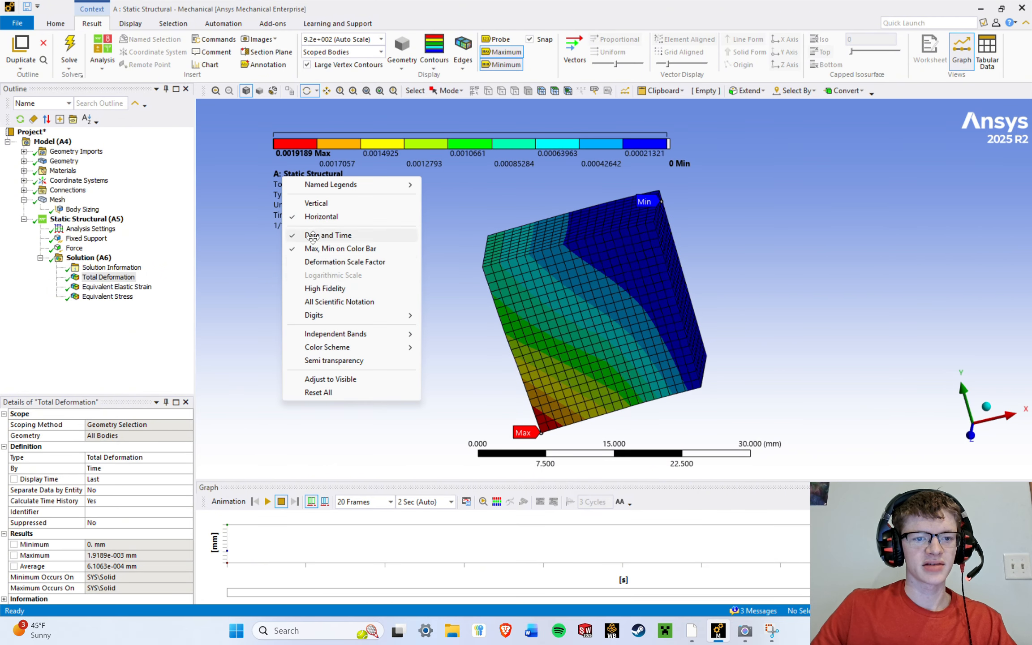
pyautogui.click(332, 209)
pyautogui.moveTo(319, 153); pyautogui.dragTo(252, 127)
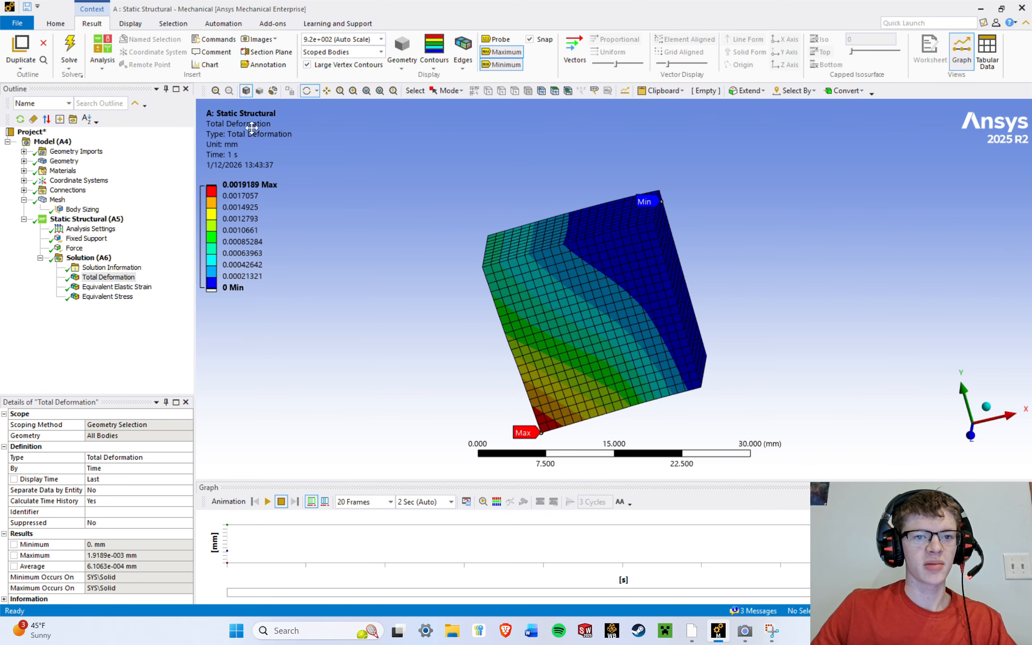
# Review the deformation scale choices, and open the geometry display options of the Total Deformation result.
pyautogui.scroll(1, 433, 192)
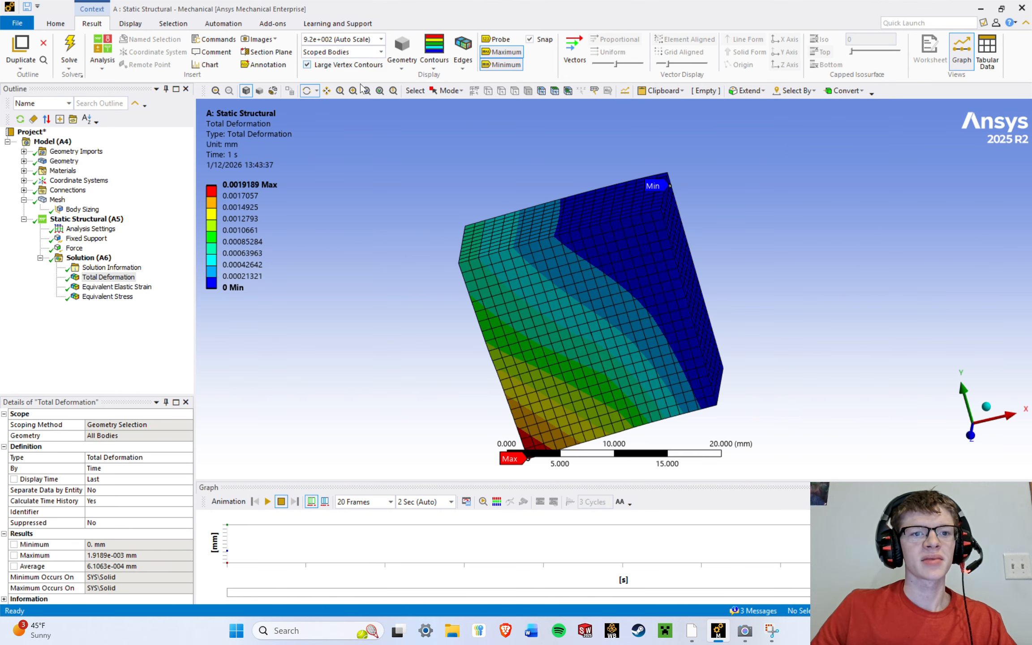
pyautogui.click(381, 40)
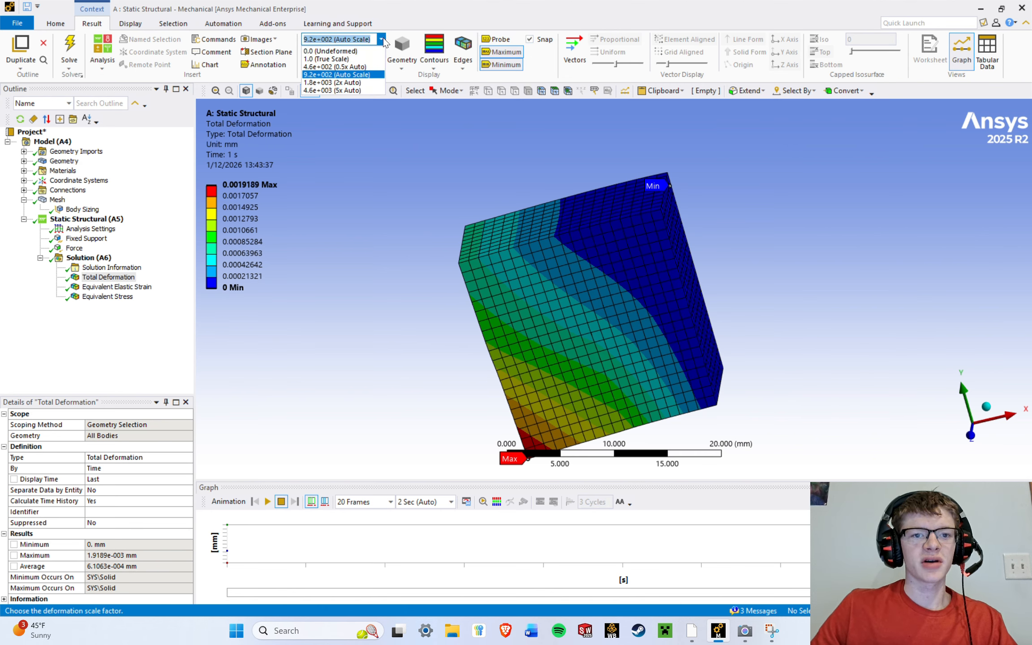
pyautogui.click(384, 39)
pyautogui.click(403, 50)
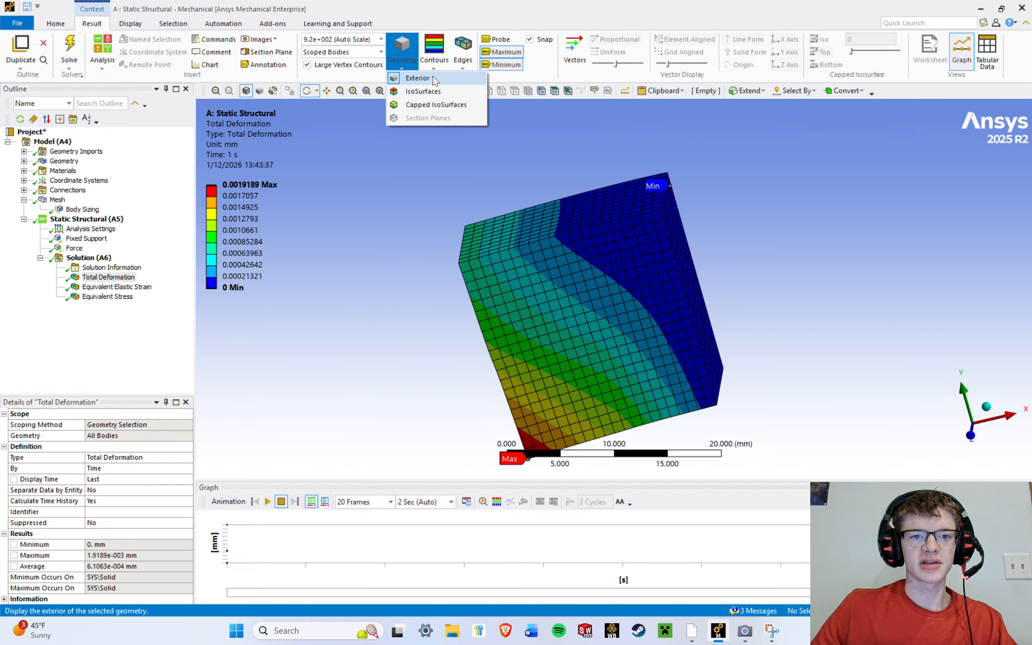
# Display the Total Deformation result as IsoSurfaces and inspect the layered surfaces from several angles.
pyautogui.click(430, 92)
pyautogui.moveTo(623, 309); pyautogui.dragTo(679, 192)
pyautogui.scroll(7, 594, 230)
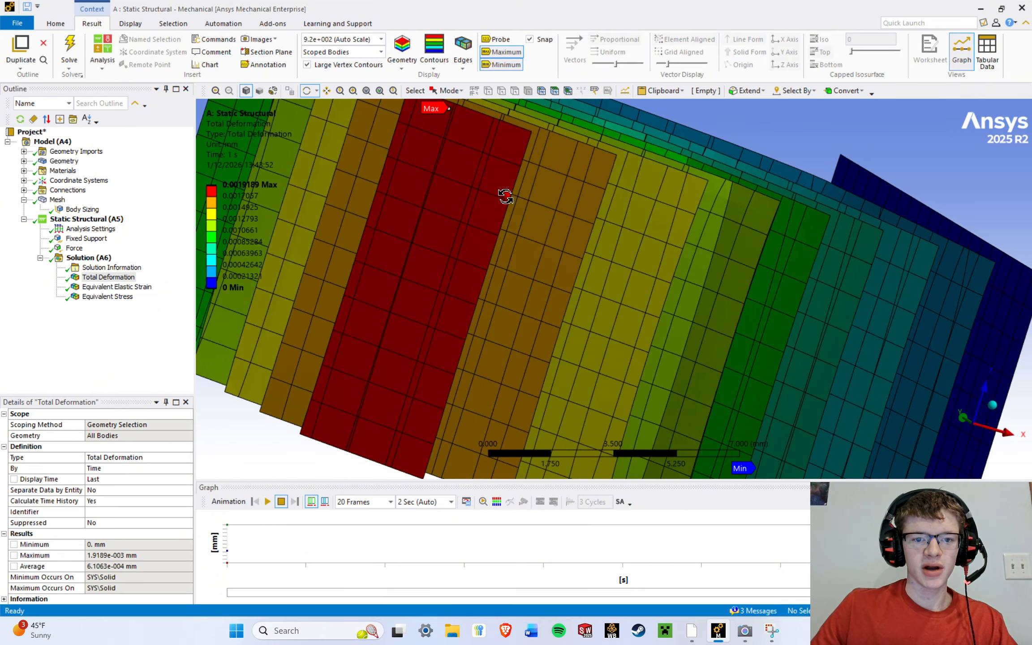
pyautogui.moveTo(506, 197); pyautogui.dragTo(376, 290)
pyautogui.scroll(-5, 604, 266)
pyautogui.keyDown('ctrl'); pyautogui.moveTo(675, 198); pyautogui.dragTo(570, 272, button='middle'); pyautogui.keyUp('ctrl')
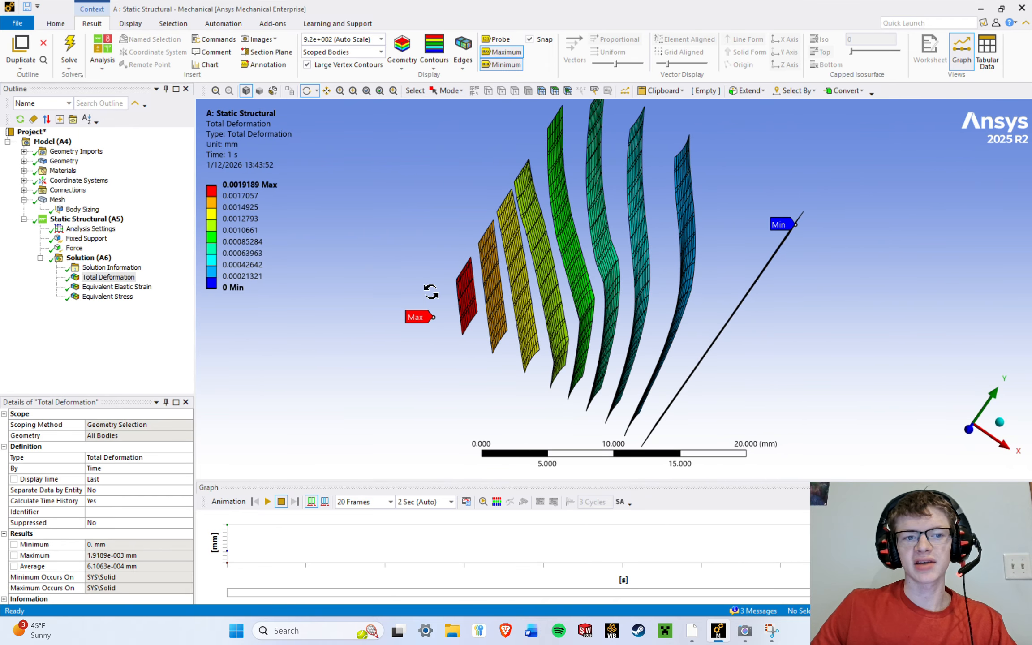
# Show the Equivalent Stress result as isosurfaces and inspect it around the maximum-stress region.
pyautogui.click(111, 297)
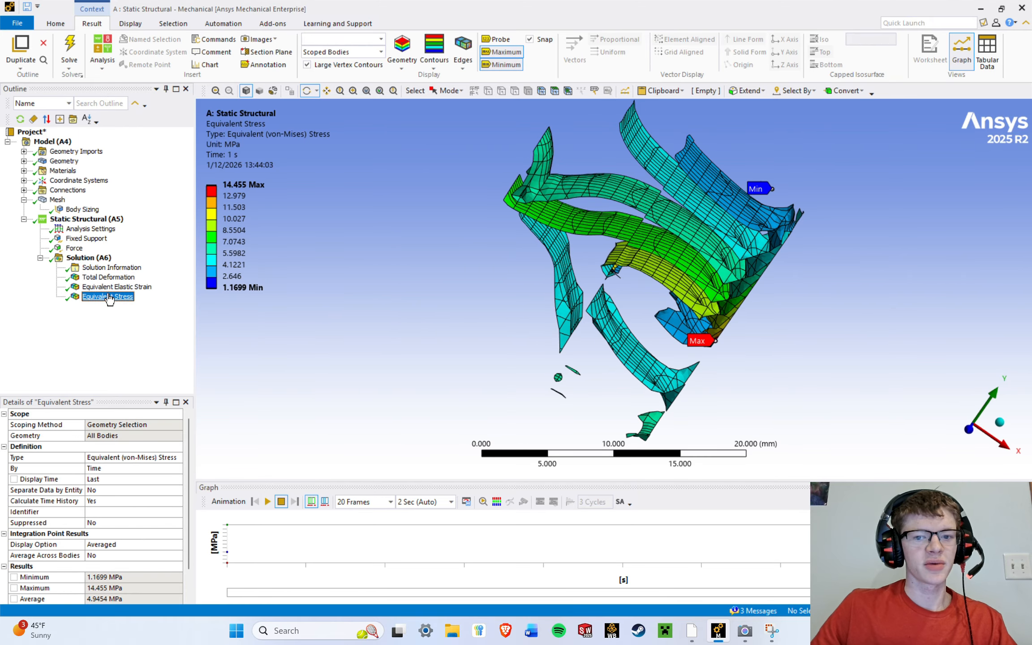
pyautogui.moveTo(623, 255); pyautogui.dragTo(670, 228)
pyautogui.scroll(3, 735, 233)
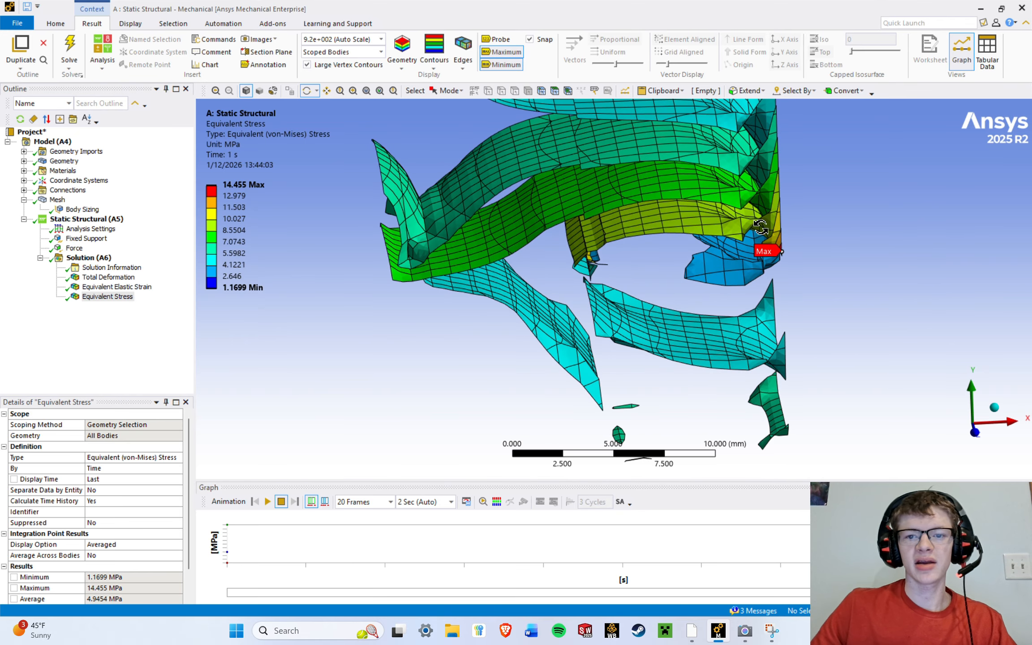
pyautogui.keyDown('ctrl'); pyautogui.moveTo(813, 193); pyautogui.dragTo(758, 249, button='middle'); pyautogui.keyUp('ctrl')
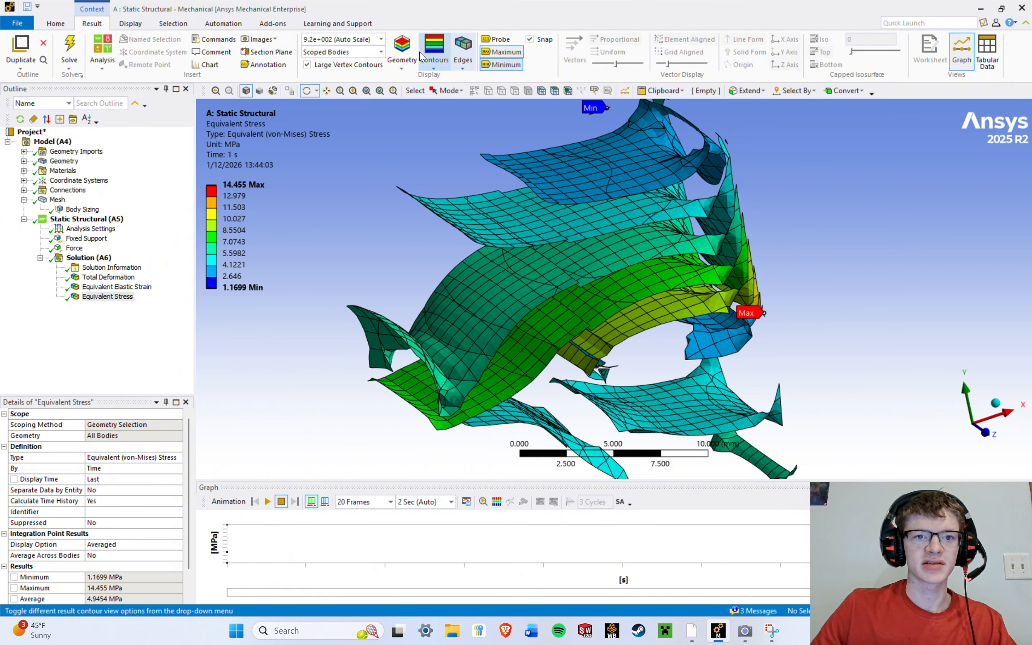
# Return the Equivalent Stress geometry display to Exterior.
pyautogui.click(431, 61)
pyautogui.click(448, 77)
pyautogui.click(430, 59)
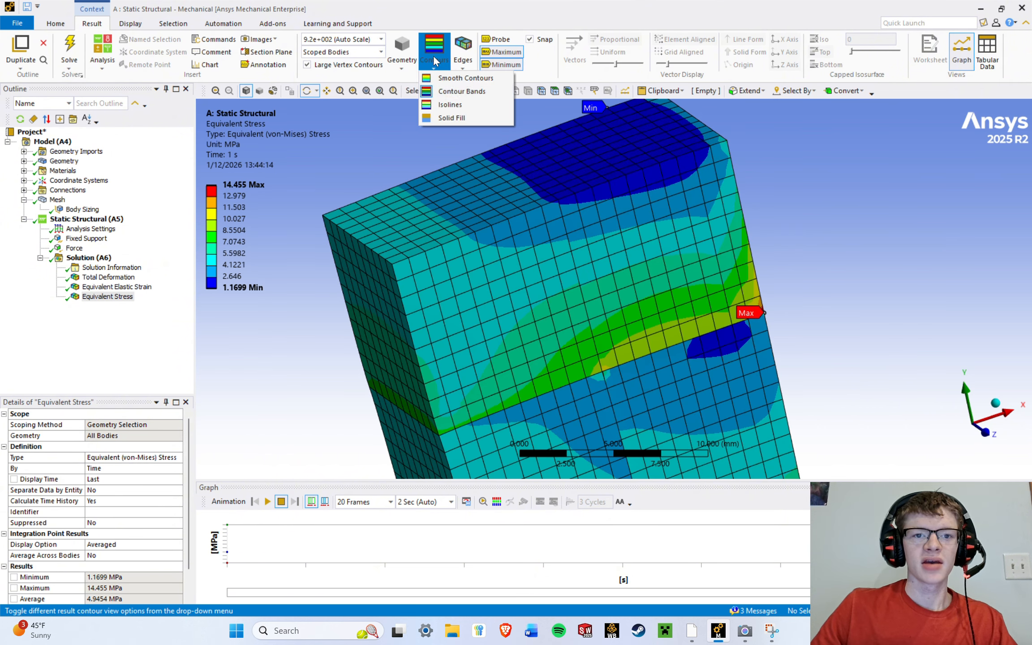
pyautogui.click(788, 232)
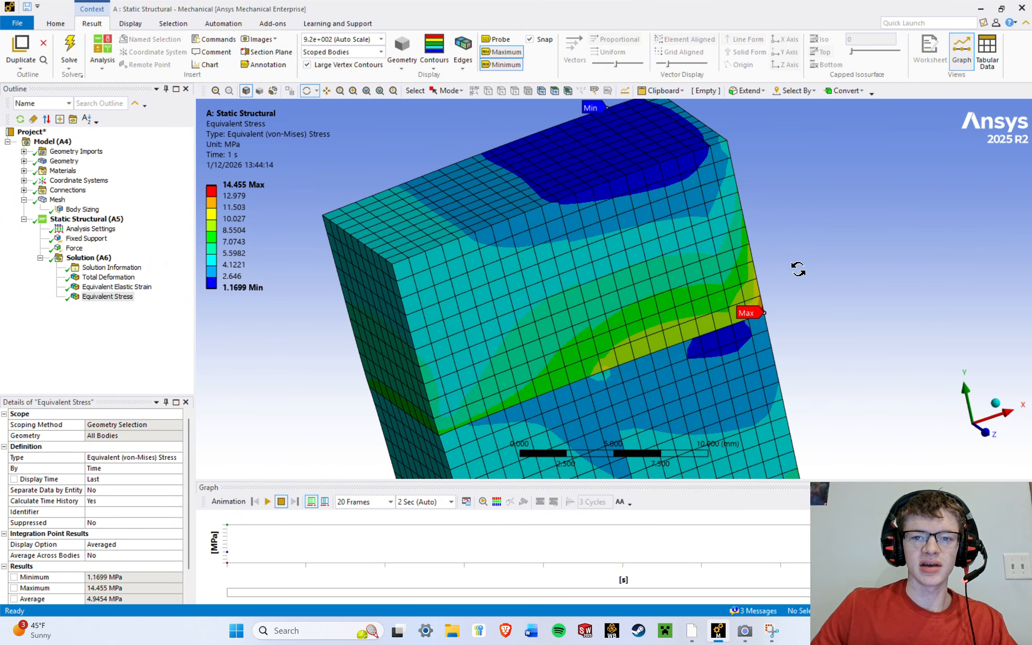
# Display the Equivalent Stress result with Smooth Contours and compare the shading close to the maximum-stress corner.
pyautogui.moveTo(797, 264); pyautogui.dragTo(588, 256)
pyautogui.scroll(10, 587, 256)
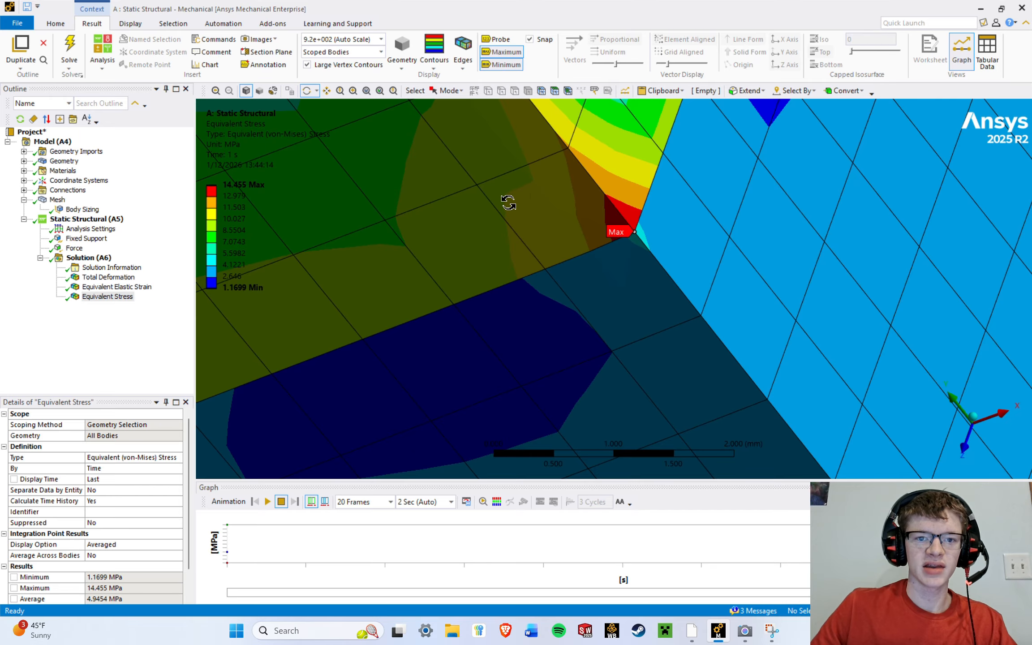
pyautogui.click(439, 63)
pyautogui.click(454, 80)
pyautogui.scroll(3, 560, 231)
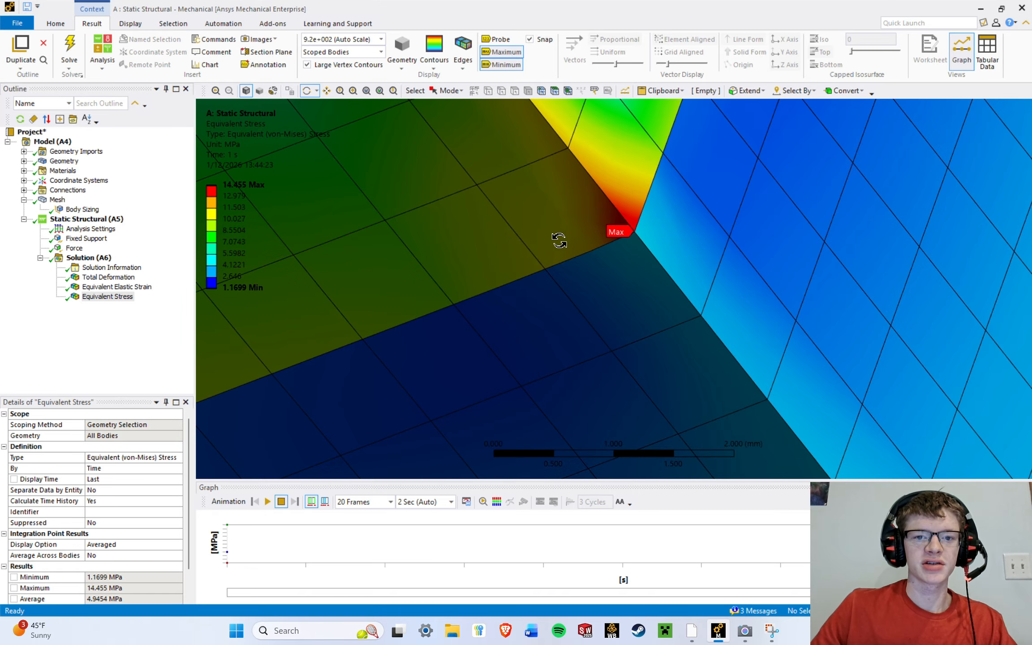
pyautogui.scroll(-12, 587, 180)
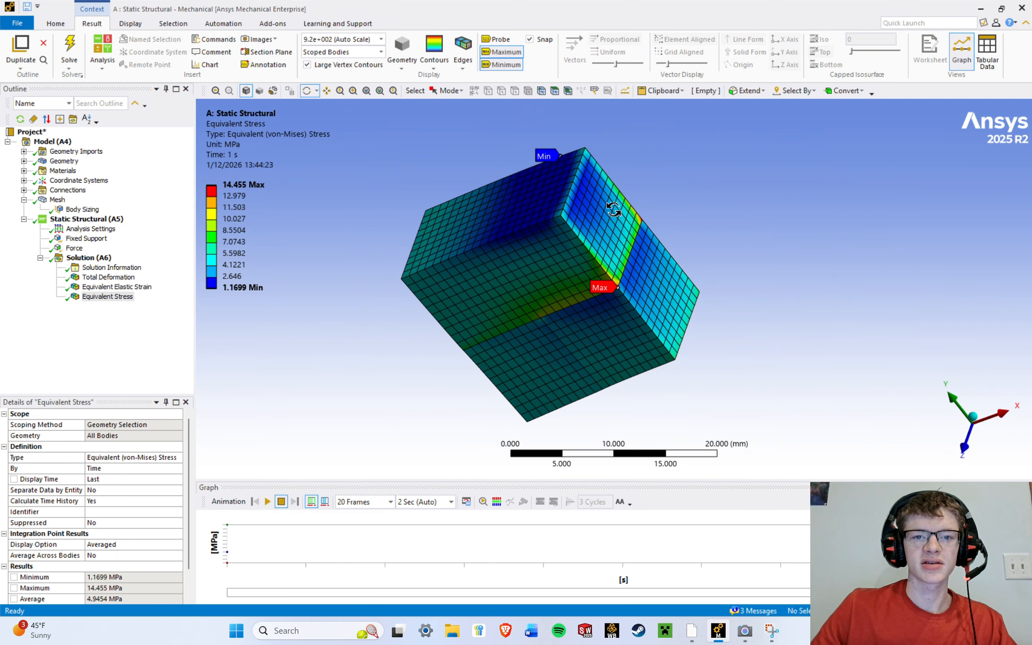
# Switch the Equivalent Stress plot to Isolines and inspect the contour lines on the upper half of the block.
pyautogui.click(434, 61)
pyautogui.click(451, 104)
pyautogui.moveTo(515, 250); pyautogui.dragTo(582, 189)
pyautogui.scroll(3, 540, 290)
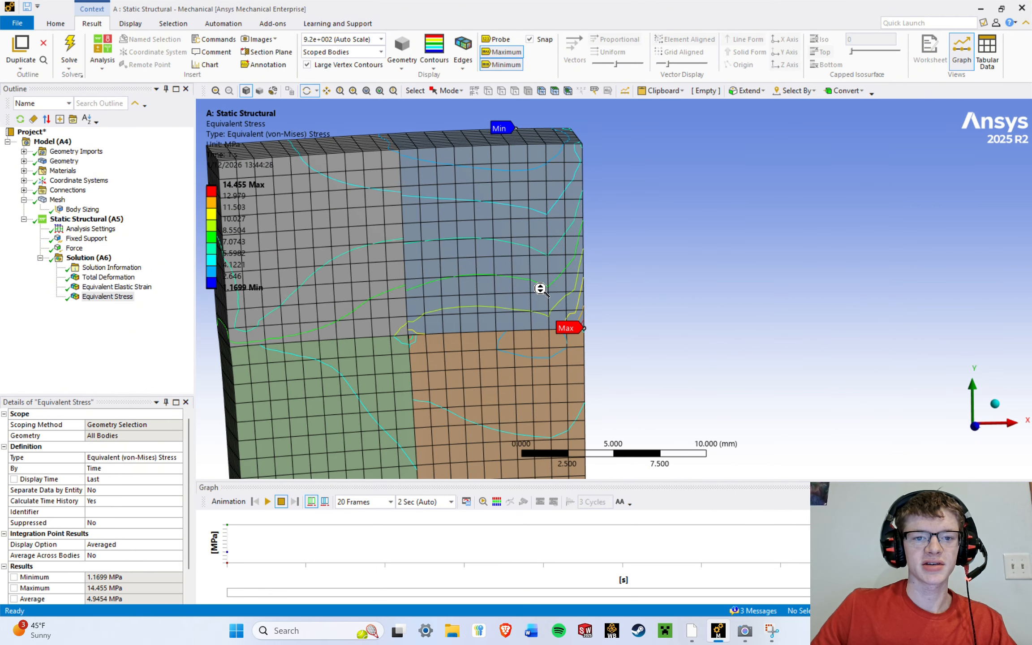
pyautogui.scroll(3, 502, 244)
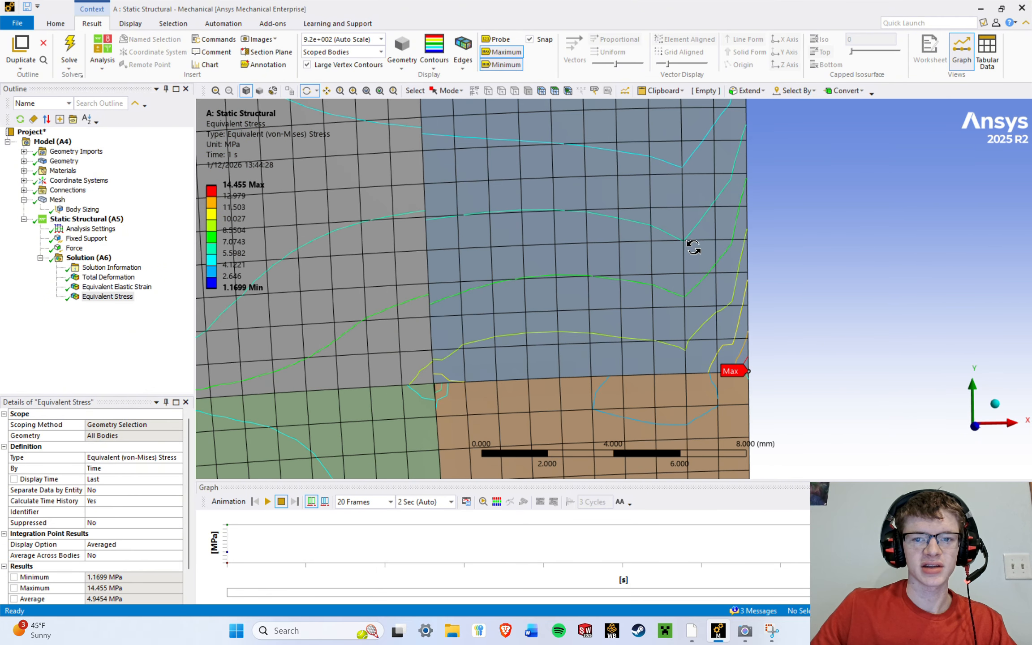
pyautogui.moveTo(693, 247); pyautogui.dragTo(640, 269)
# Set the stress plot's edges to No WireFrame and its contours back to Contour Bands.
pyautogui.click(463, 56)
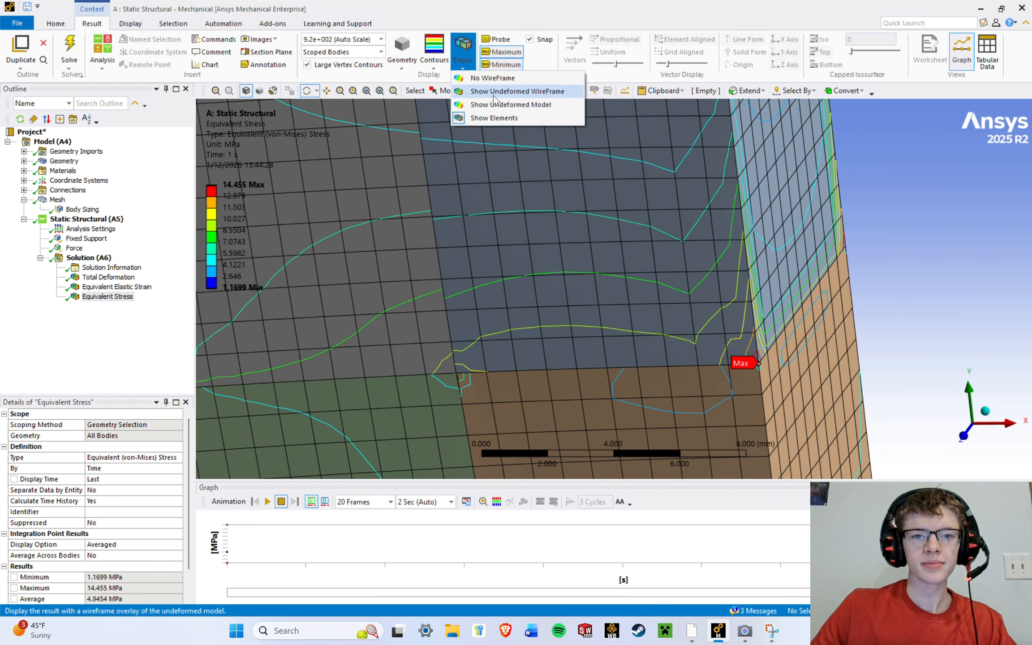
pyautogui.click(474, 78)
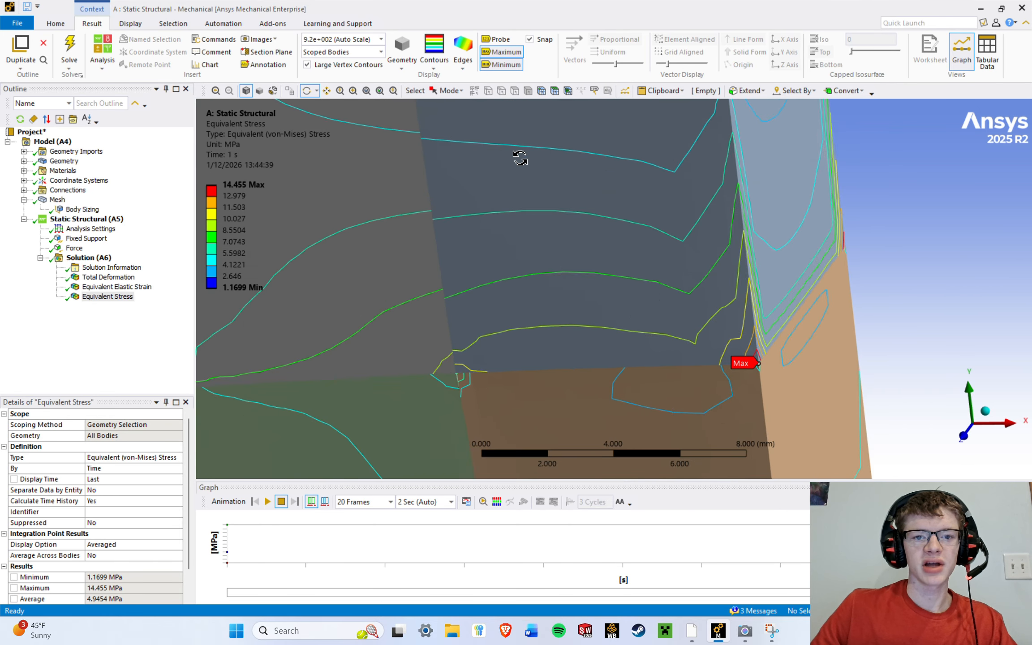
pyautogui.scroll(-5, 529, 170)
pyautogui.click(434, 60)
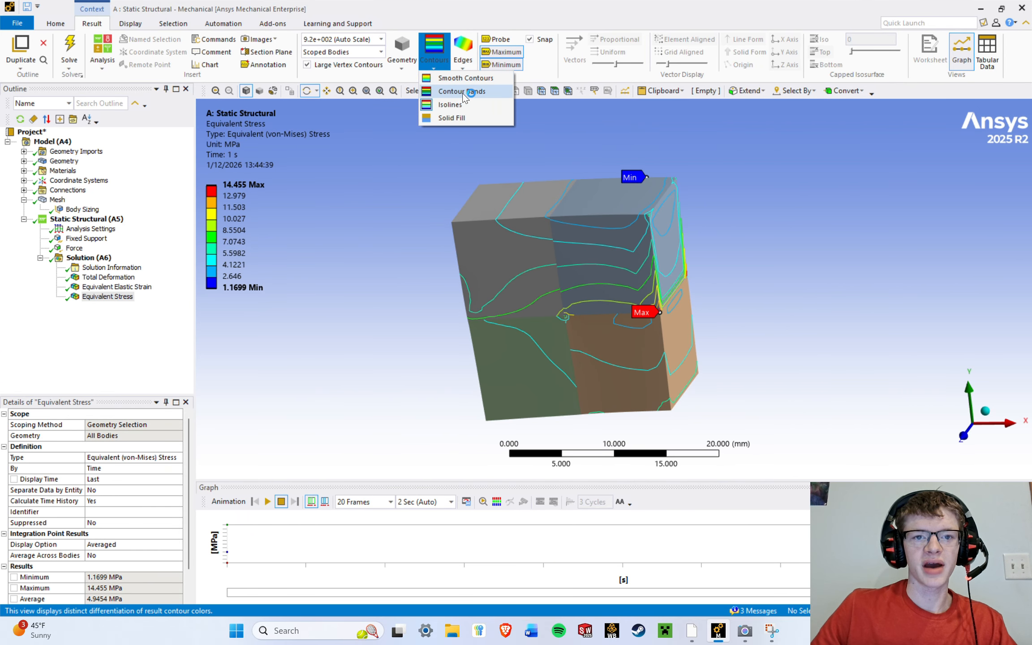
pyautogui.click(464, 93)
pyautogui.scroll(5, 611, 276)
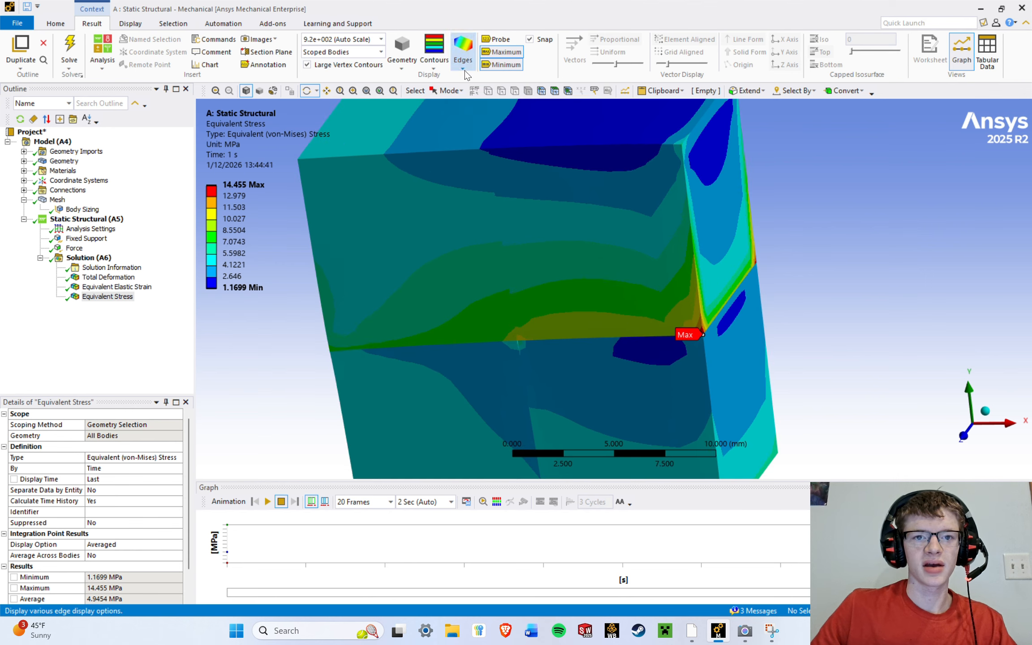
# Overlay the undeformed wireframe on the stress result and compare it with the deformed block.
pyautogui.click(464, 70)
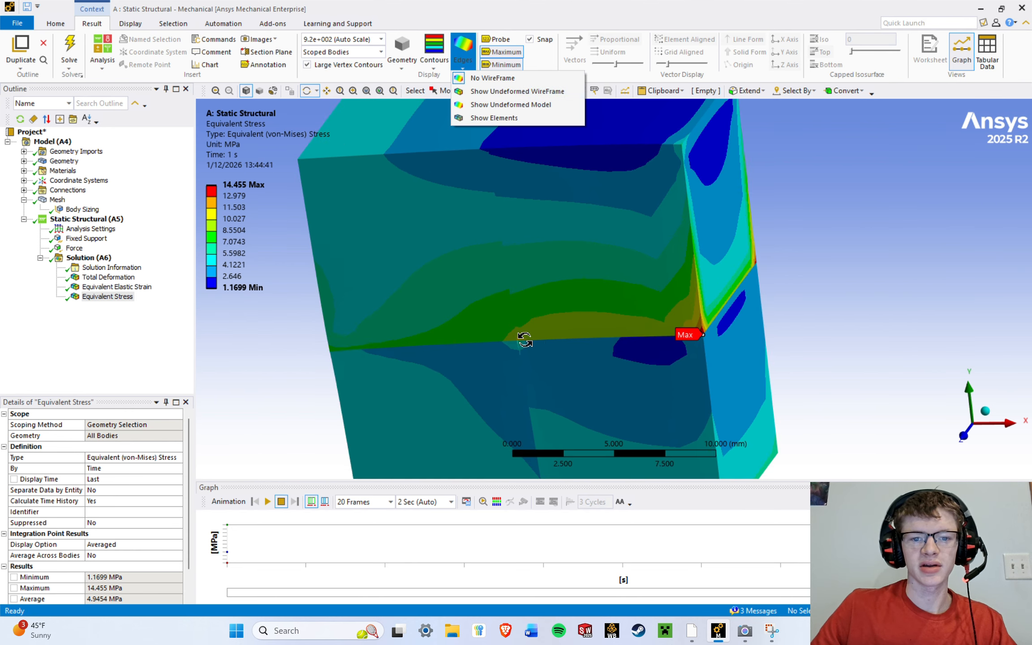
pyautogui.click(514, 92)
pyautogui.scroll(-2, 502, 242)
pyautogui.moveTo(588, 289); pyautogui.dragTo(452, 238, button='middle')
pyautogui.moveTo(397, 337); pyautogui.dragTo(571, 251, button='middle')
# Overlay the translucent undeformed model on the stress result and compare it with the deformed shape.
pyautogui.click(466, 67)
pyautogui.click(496, 104)
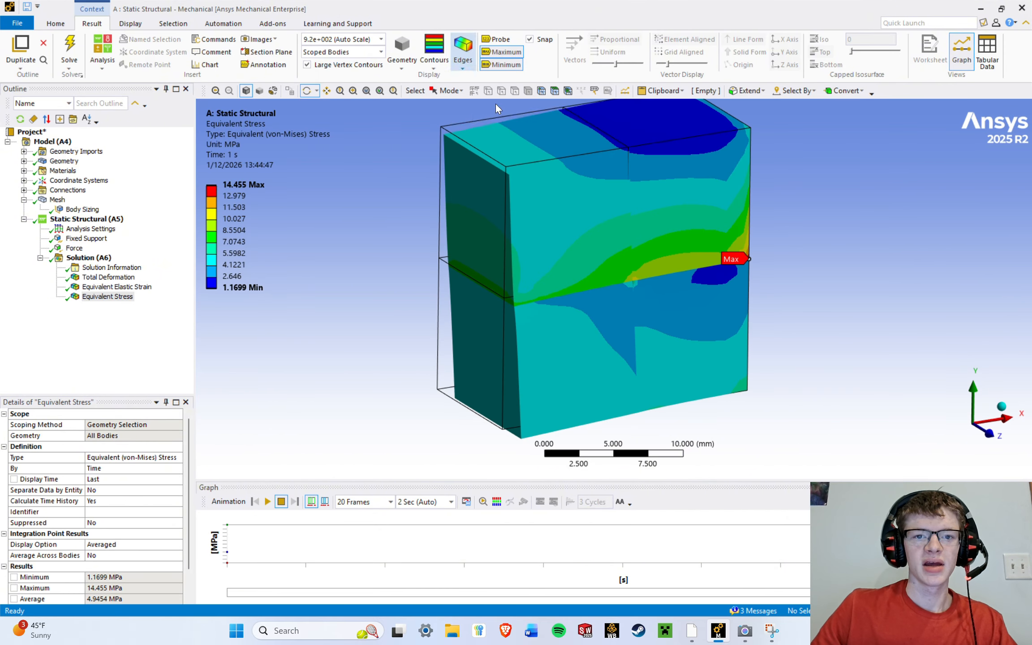
pyautogui.scroll(5, 508, 246)
pyautogui.moveTo(491, 259); pyautogui.dragTo(465, 282)
pyautogui.moveTo(465, 282); pyautogui.dragTo(447, 256, button='middle')
pyautogui.scroll(-4, 476, 242)
# Set the edge display to Show Elements and inspect the meshed stress plot at the maximum-stress corner.
pyautogui.click(470, 63)
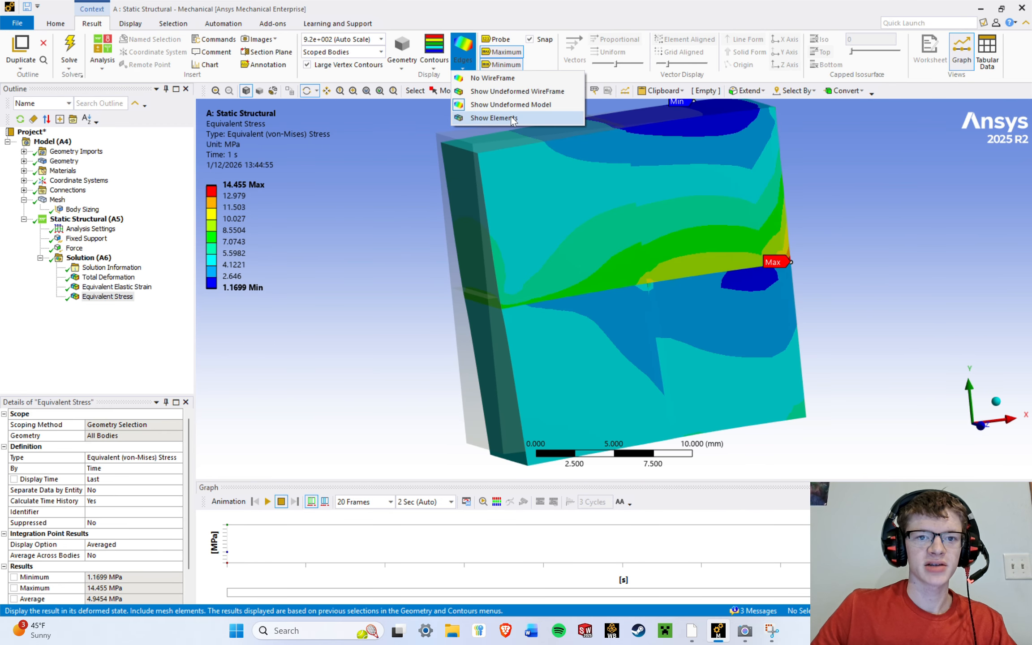
pyautogui.click(493, 117)
pyautogui.scroll(3, 623, 216)
pyautogui.scroll(-4, 717, 219)
pyautogui.moveTo(729, 226); pyautogui.dragTo(639, 257)
pyautogui.scroll(4, 639, 257)
pyautogui.scroll(4, 639, 257)
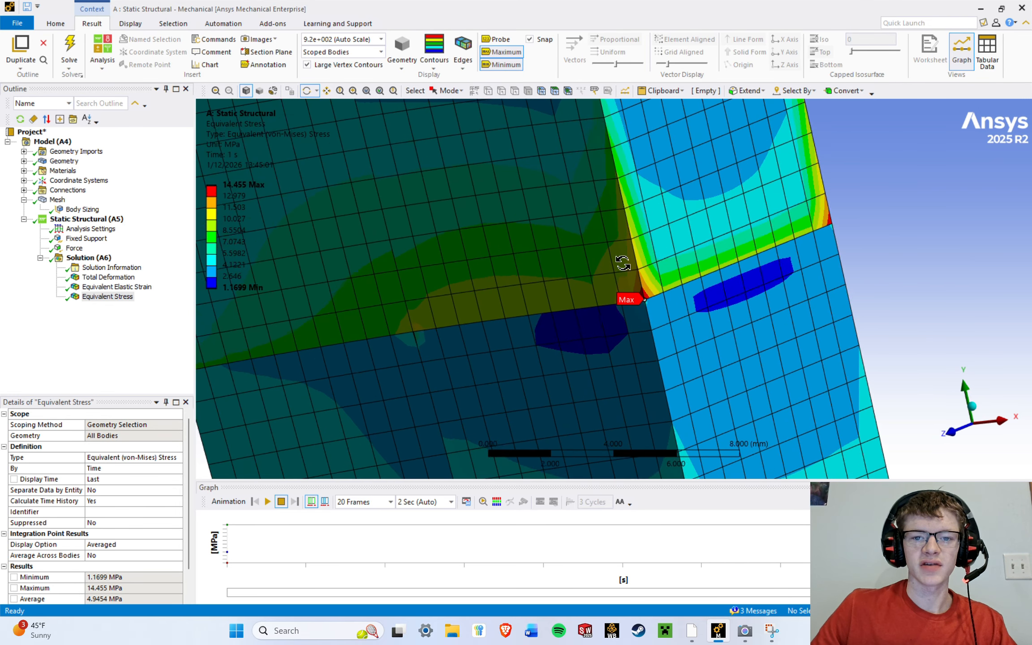
pyautogui.scroll(-8, 672, 287)
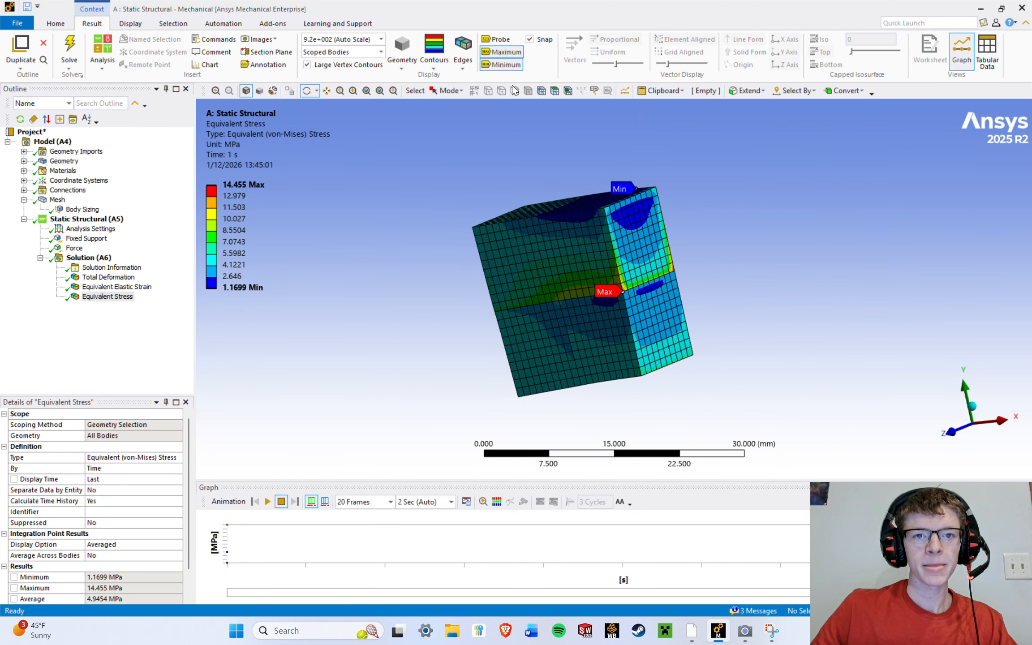
# Examine the stress distribution on the block's end face, from the minimum label to the maximum label.
pyautogui.moveTo(691, 258); pyautogui.dragTo(647, 272)
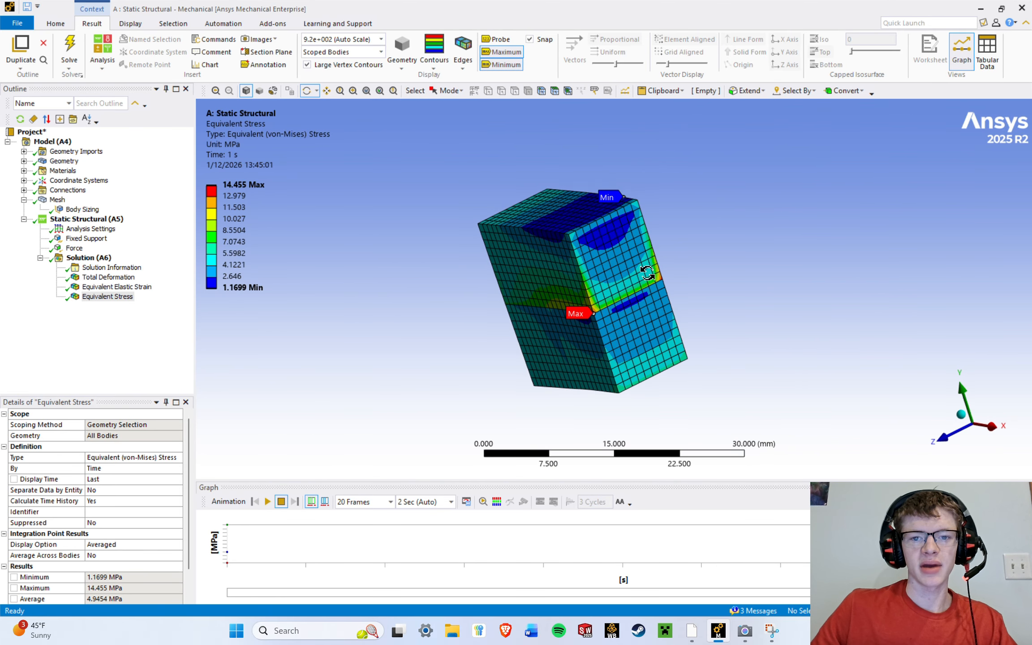
pyautogui.scroll(5, 647, 273)
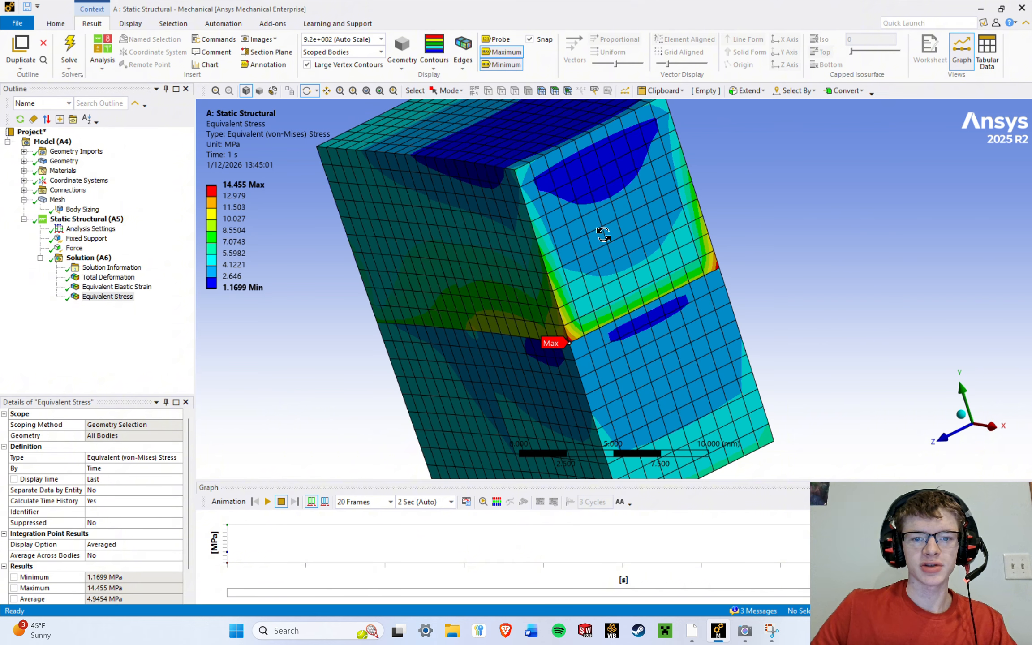
pyautogui.moveTo(603, 234); pyautogui.dragTo(558, 280)
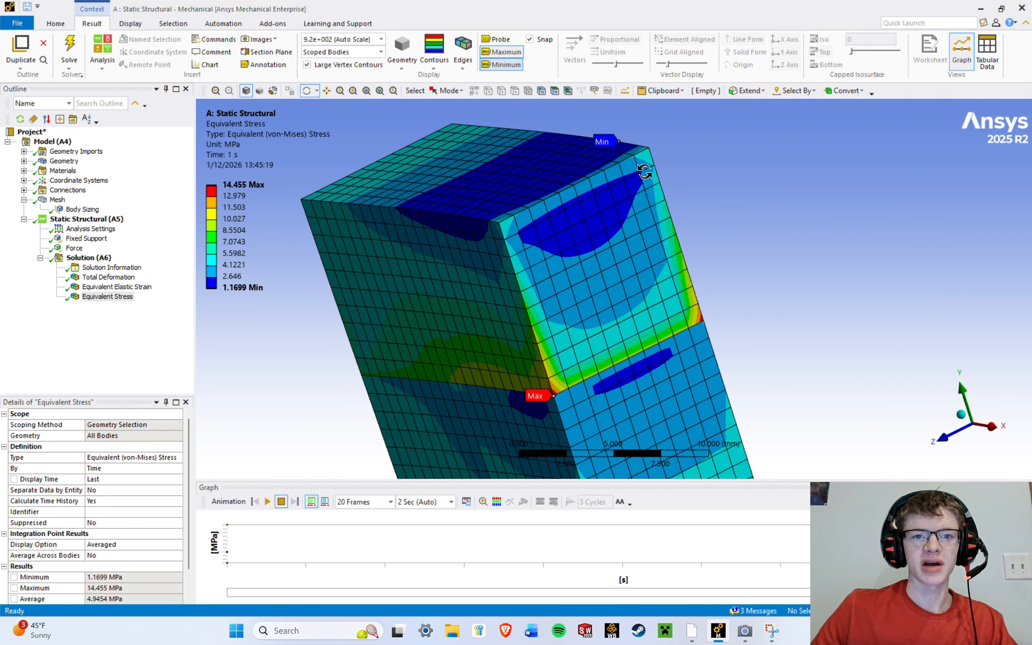
pyautogui.scroll(-3, 641, 156)
pyautogui.scroll(-1, 641, 156)
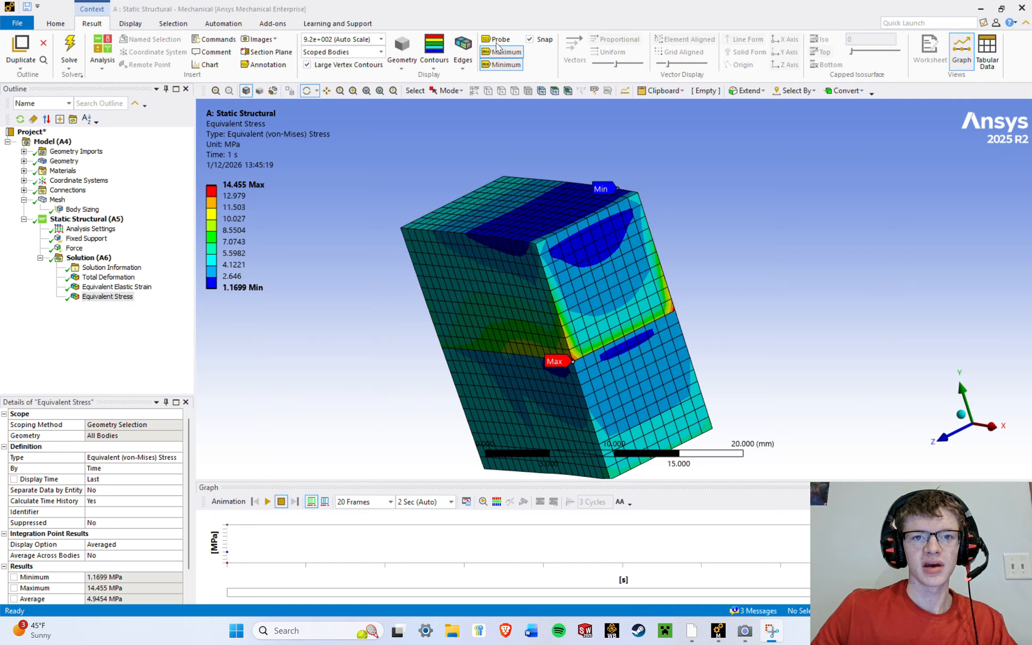
pyautogui.scroll(2, 568, 298)
pyautogui.click(577, 262)
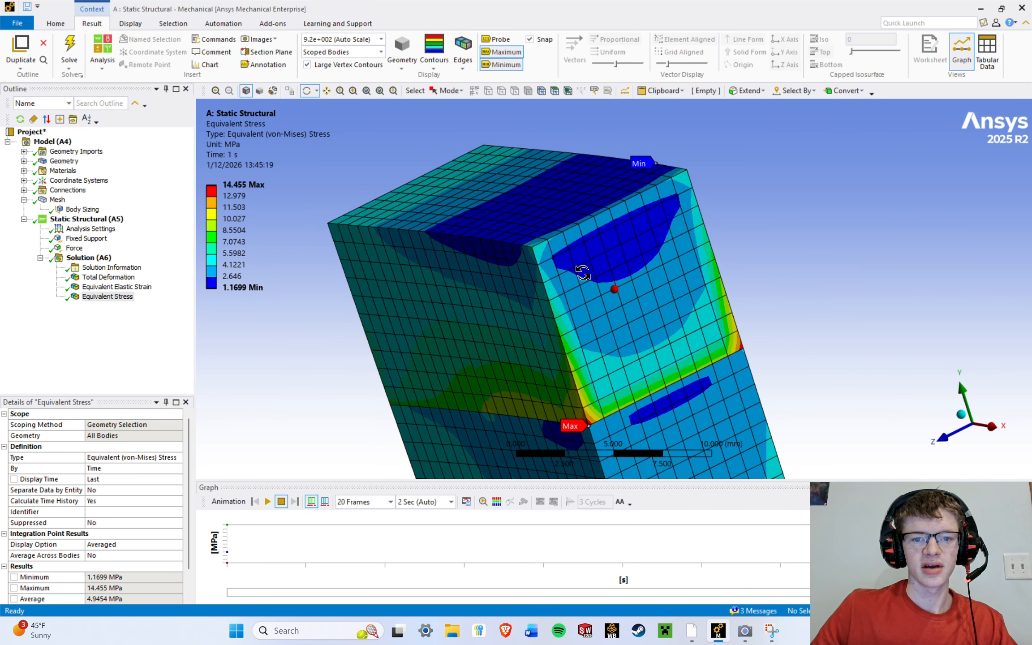
pyautogui.scroll(2, 656, 298)
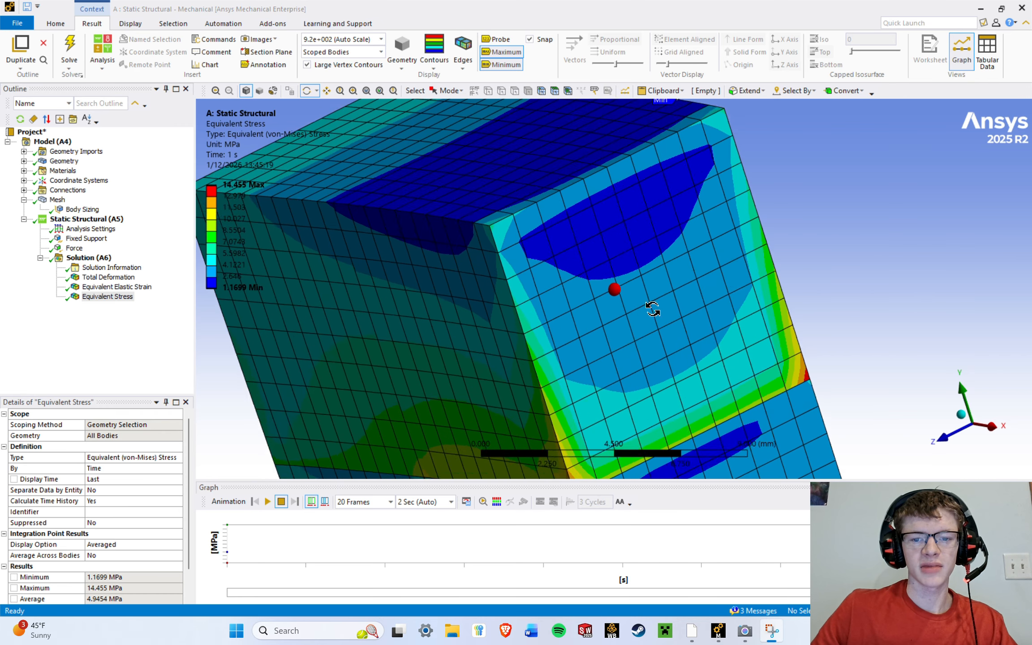
pyautogui.moveTo(593, 309)
pyautogui.mouseDown(button='middle')
pyautogui.moveTo(585, 396)
pyautogui.moveTo(584, 364)
pyautogui.mouseUp(button='middle')
pyautogui.scroll(-7, 584, 364)
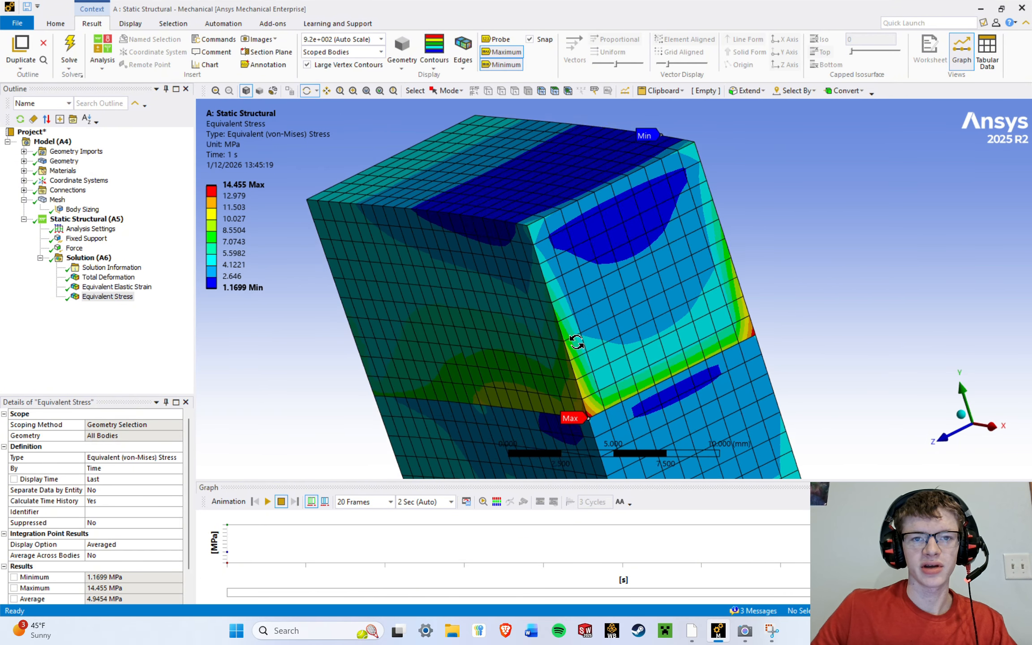
# Turn on the result Probe and read stress values across the end face and near the maximum-stress corner.
pyautogui.click(497, 40)
pyautogui.scroll(4, 582, 275)
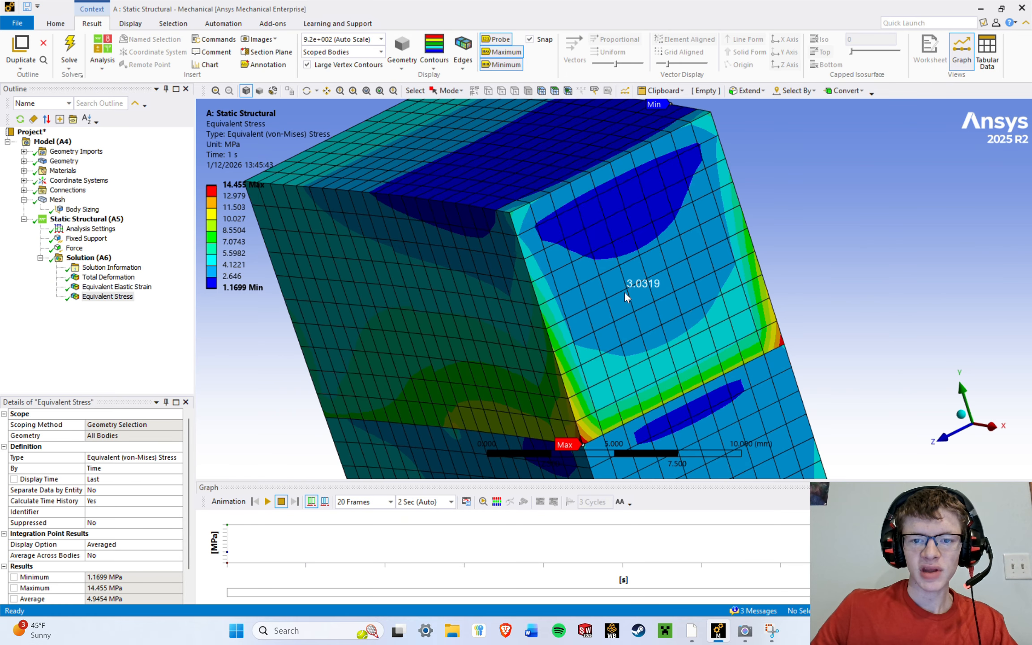
pyautogui.scroll(3, 636, 232)
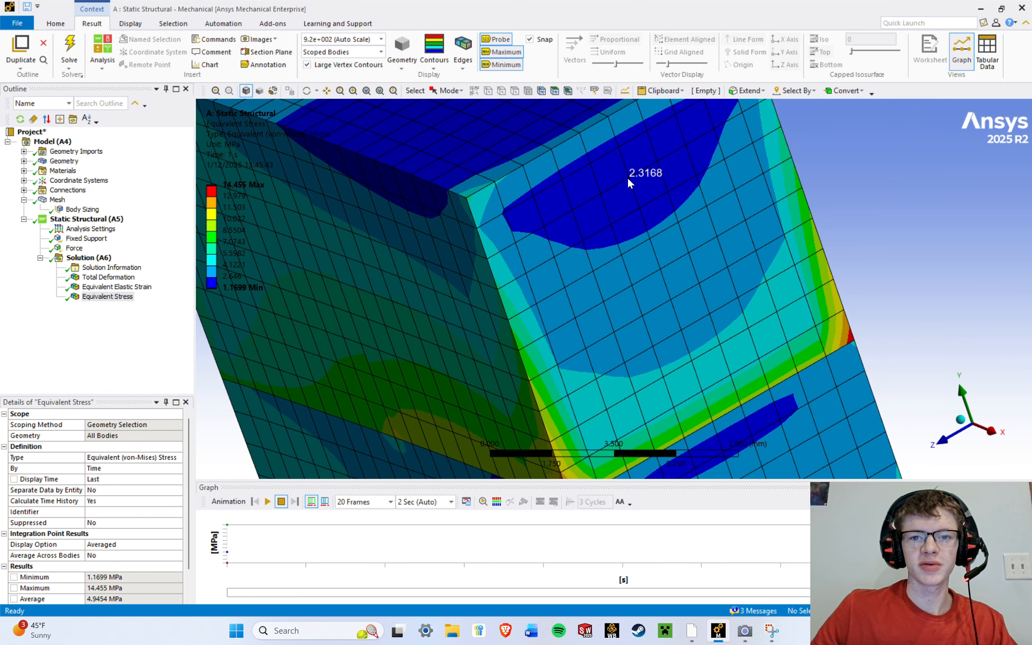
pyautogui.scroll(-4, 632, 332)
pyautogui.keyDown('ctrl'); pyautogui.moveTo(633, 341); pyautogui.dragTo(626, 273, button='middle'); pyautogui.keyUp('ctrl')
pyautogui.scroll(10, 586, 289)
pyautogui.keyDown('ctrl'); pyautogui.moveTo(582, 306); pyautogui.dragTo(635, 219, button='middle'); pyautogui.keyUp('ctrl')
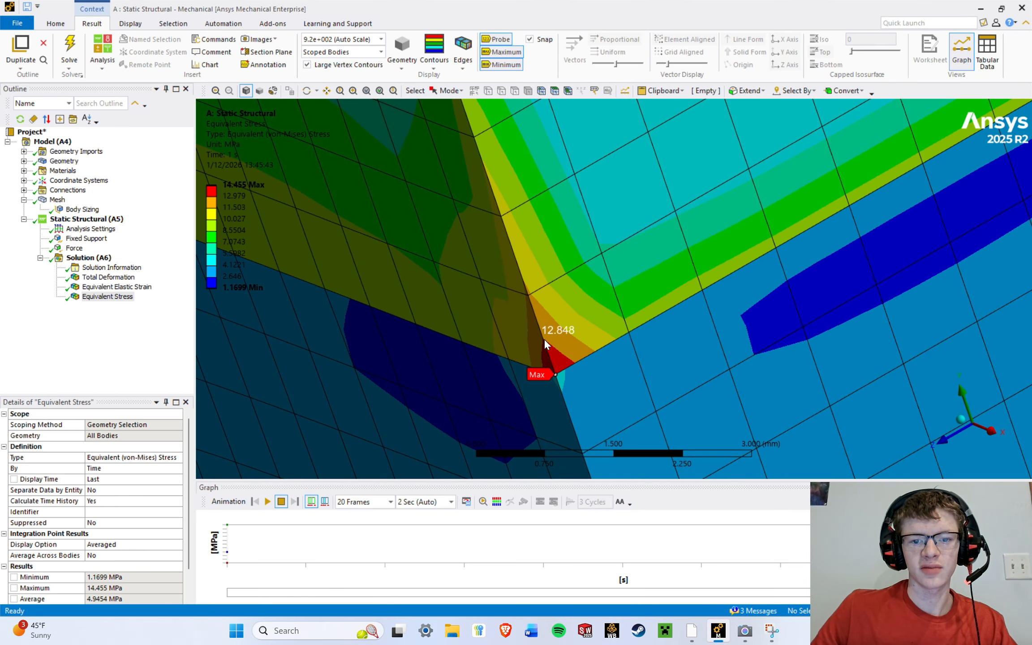
# Place a stress probe label on the edge node just above the maximum-stress corner and inspect it.
pyautogui.scroll(-1, 548, 338)
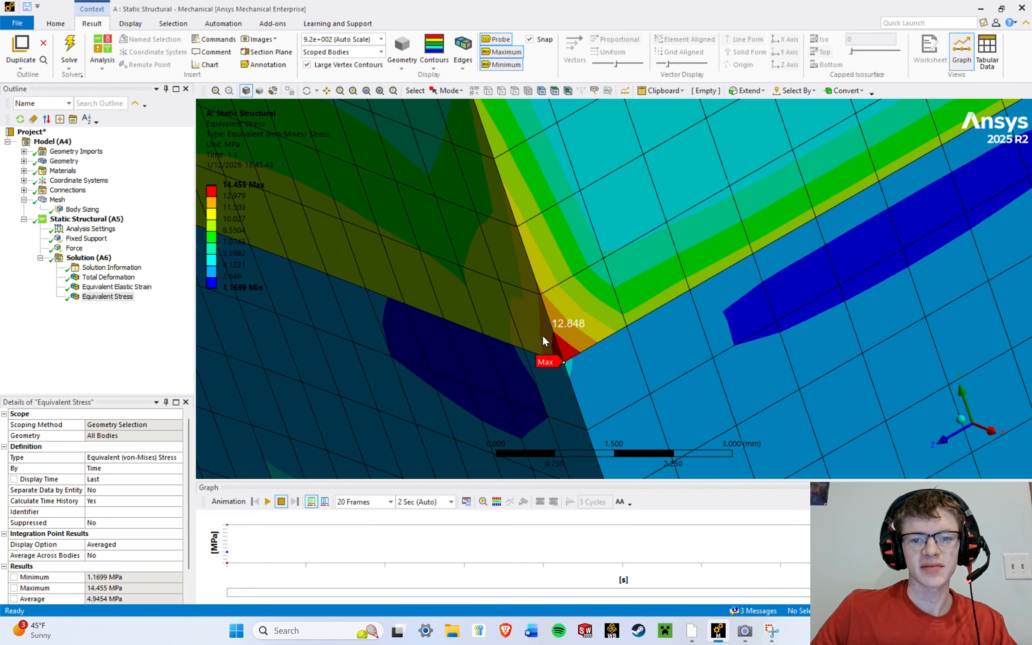
pyautogui.click(560, 331)
pyautogui.scroll(3, 577, 352)
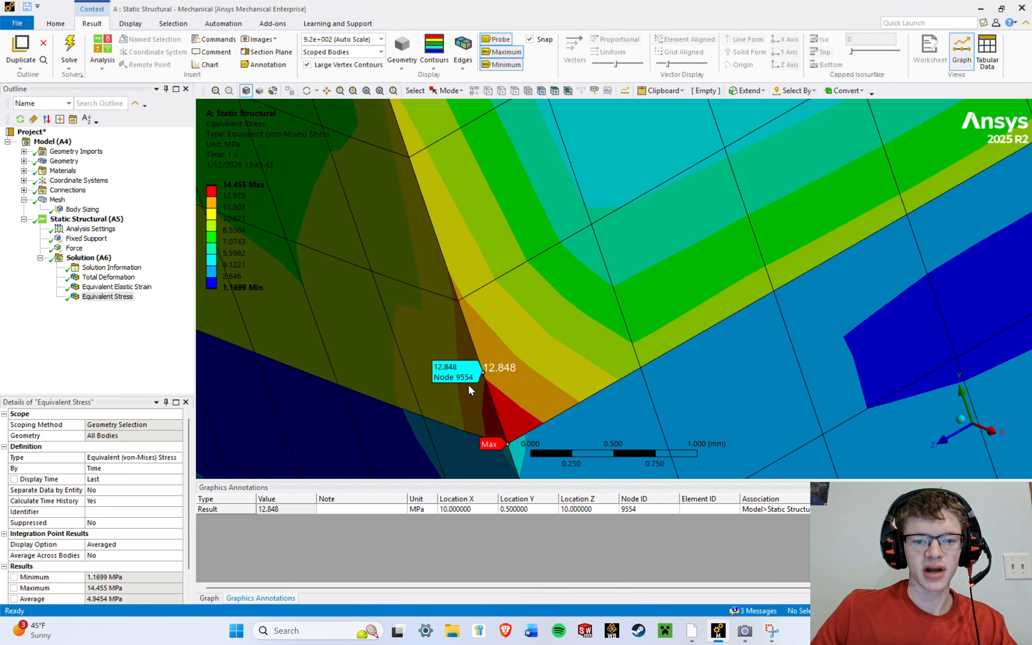
pyautogui.scroll(2, 492, 364)
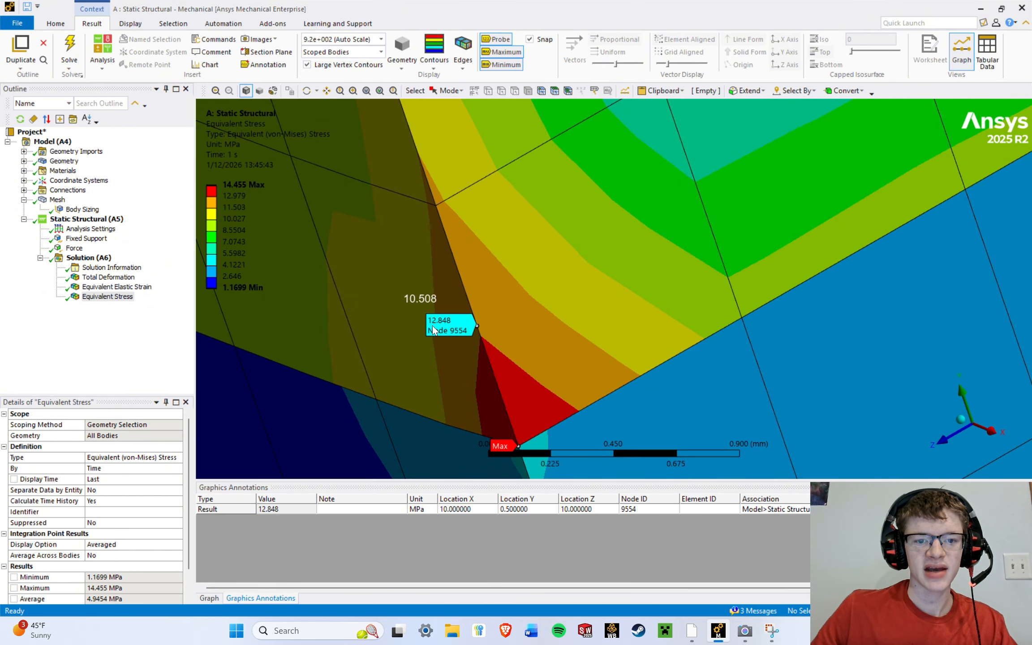
pyautogui.scroll(-4, 588, 364)
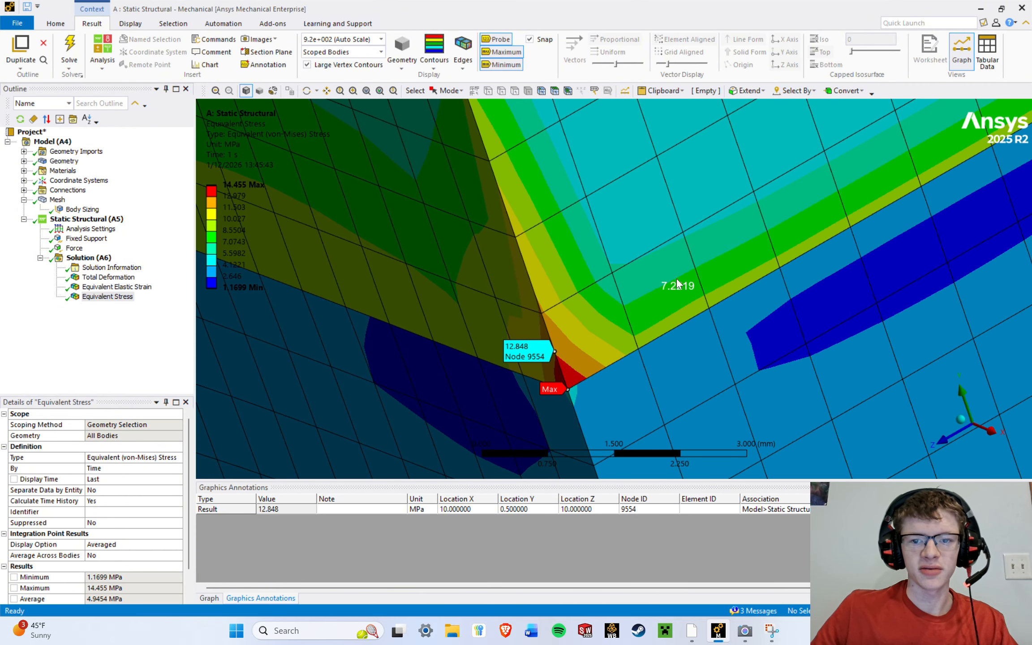
# Place four more stress probe labels up the block's end face, from near the maximum-stress corner towards the dark-blue low-stress region.
pyautogui.click(661, 291)
pyautogui.scroll(-3, 675, 265)
pyautogui.keyDown('ctrl'); pyautogui.moveTo(641, 188); pyautogui.dragTo(620, 259, button='middle'); pyautogui.keyUp('ctrl')
pyautogui.click(620, 259)
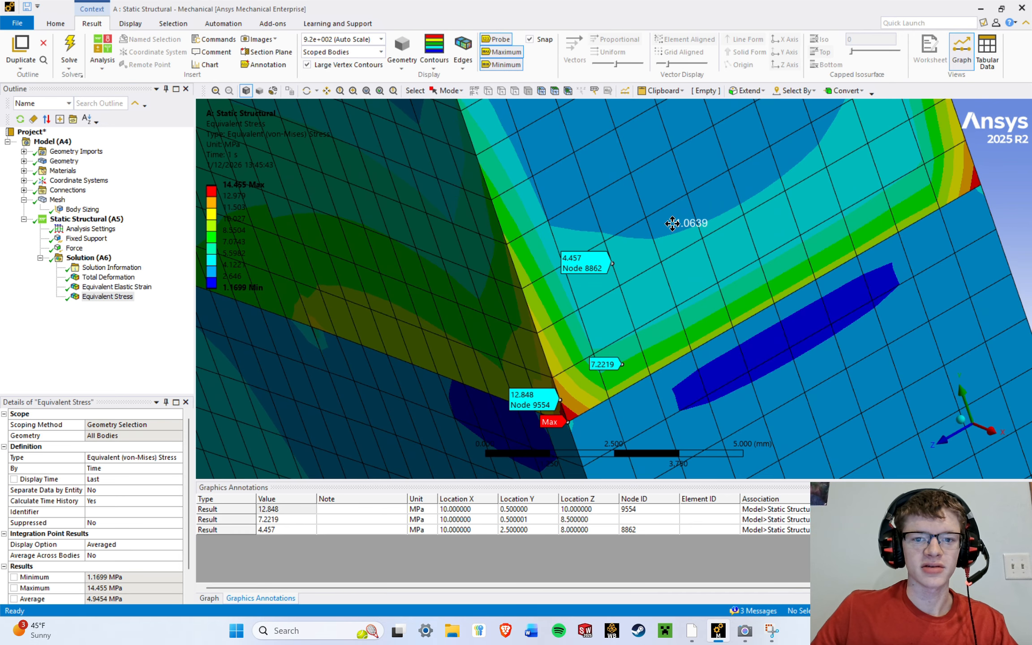
pyautogui.keyDown('ctrl'); pyautogui.moveTo(649, 136); pyautogui.dragTo(620, 281, button='middle'); pyautogui.keyUp('ctrl')
pyautogui.click(620, 281)
pyautogui.click(613, 133)
pyautogui.scroll(-8, 646, 226)
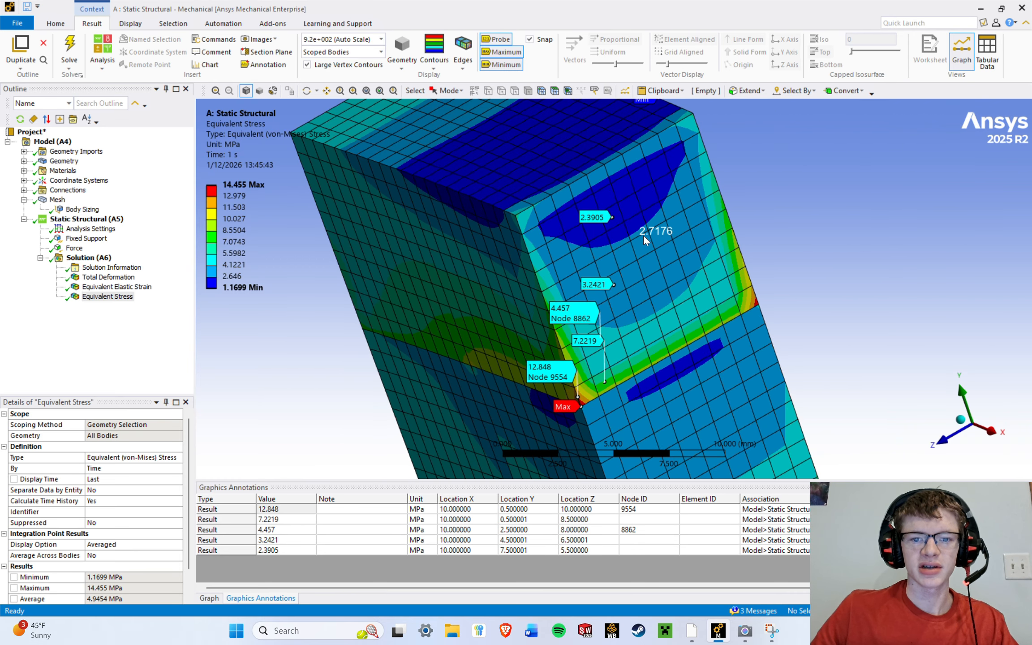
pyautogui.scroll(1, 647, 236)
pyautogui.moveTo(765, 272); pyautogui.dragTo(778, 259, button='middle')
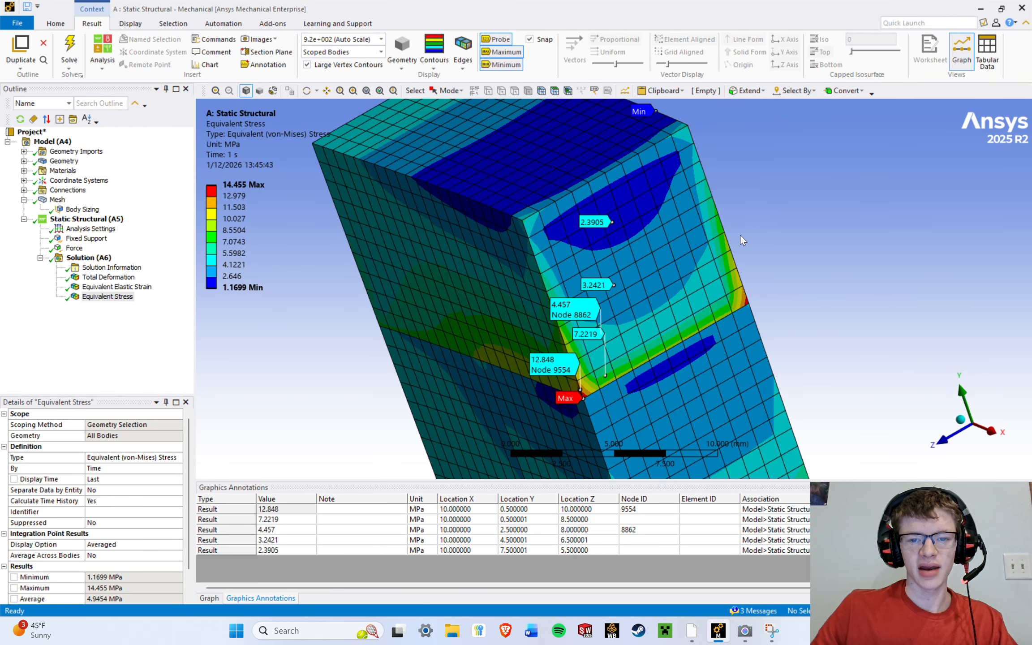
pyautogui.scroll(2, 613, 287)
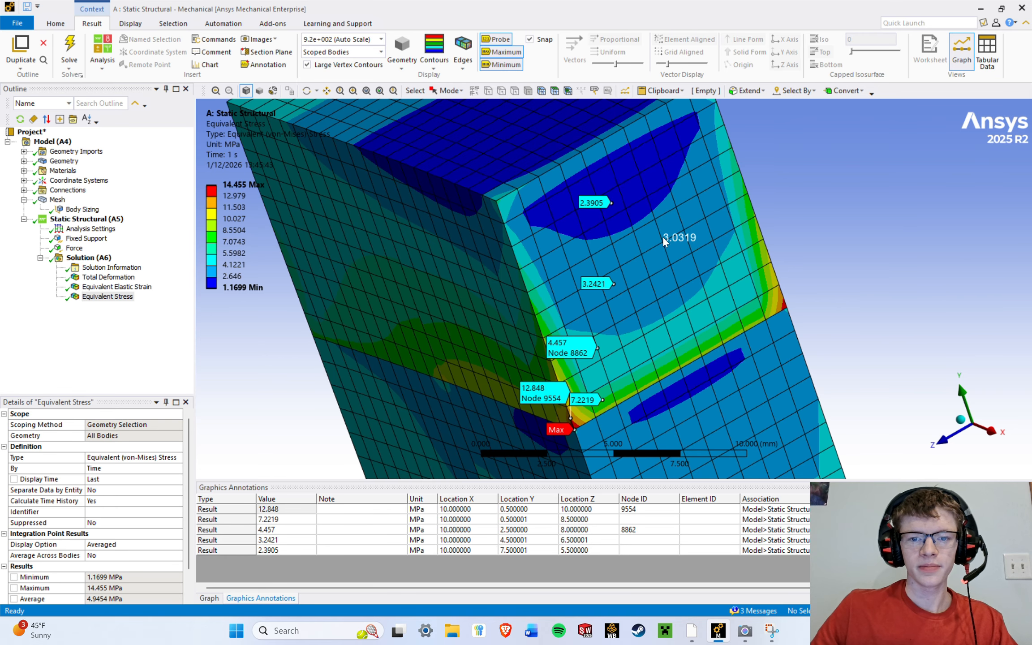
pyautogui.scroll(-2, 636, 233)
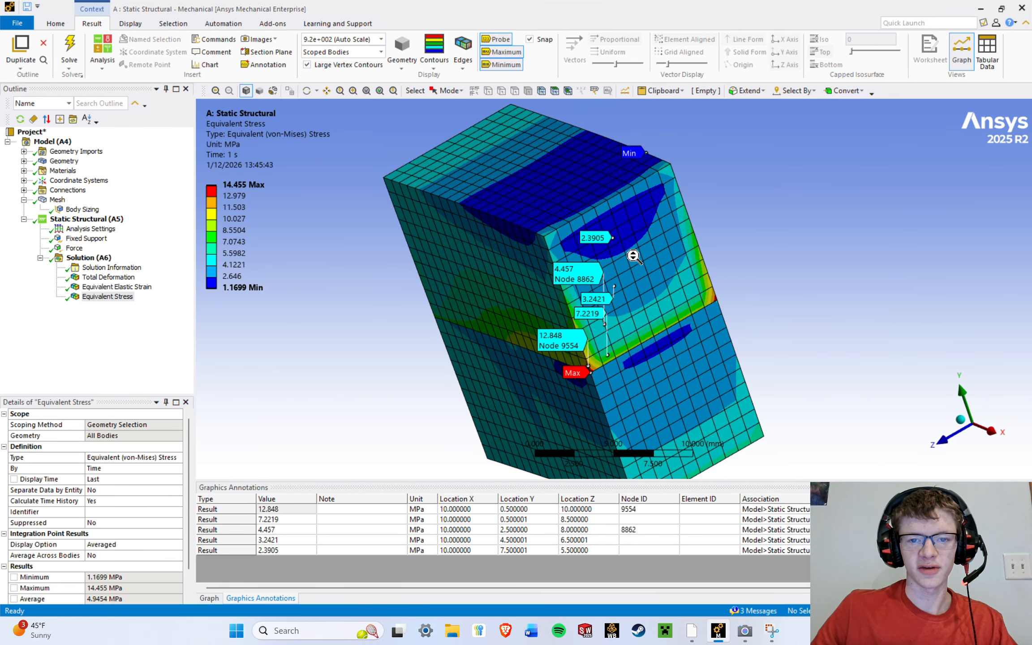
pyautogui.scroll(1, 610, 295)
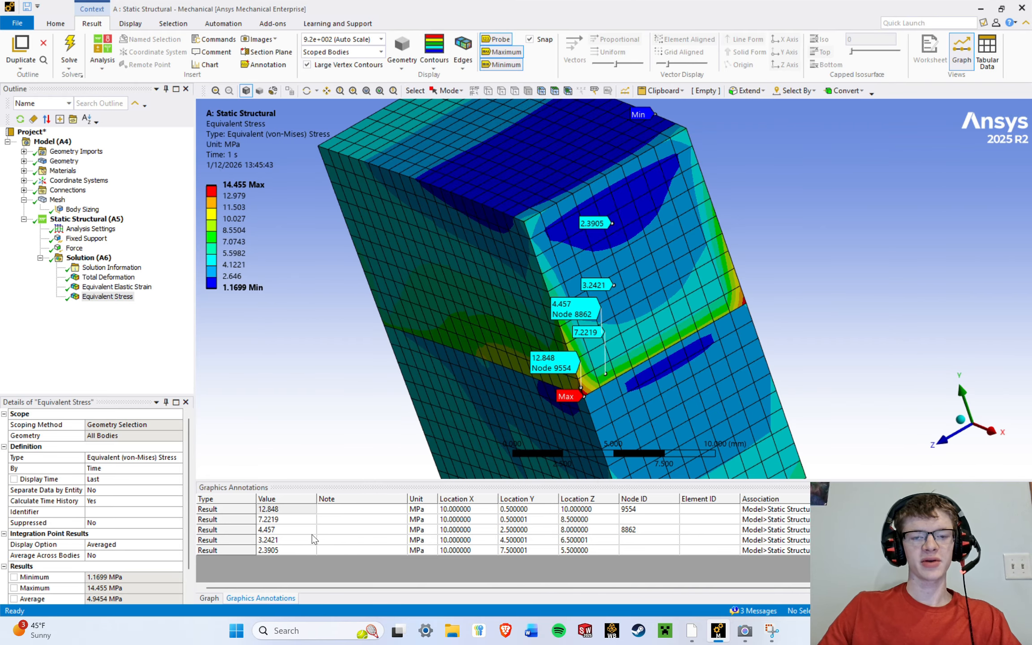
# Delete the 7.2219 MPa probe annotation near the maximum-stress corner.
pyautogui.click(273, 520)
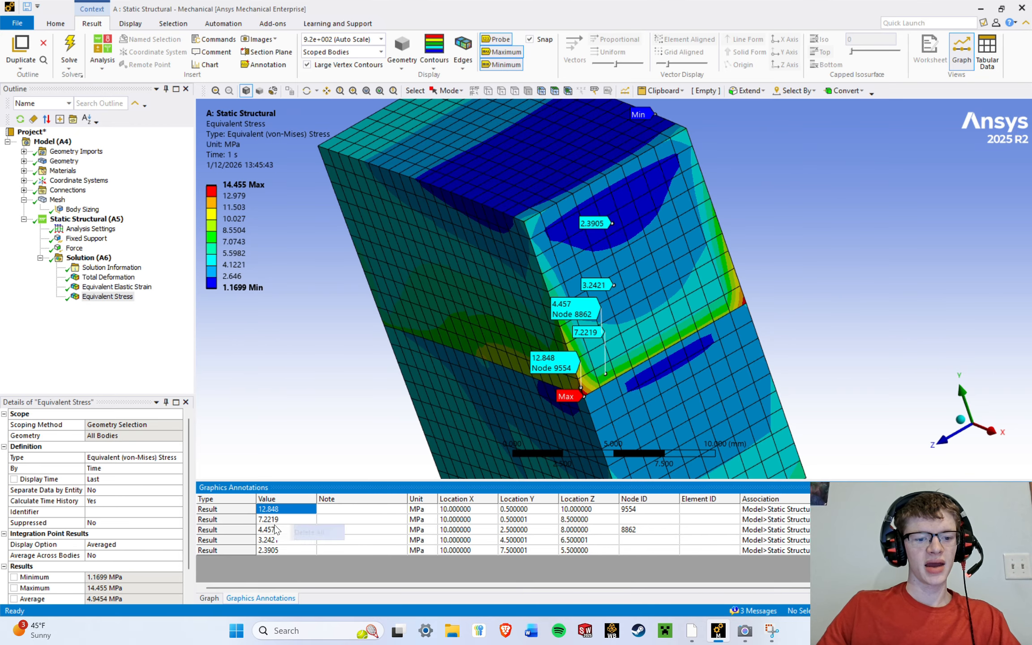
pyautogui.rightClick(275, 521)
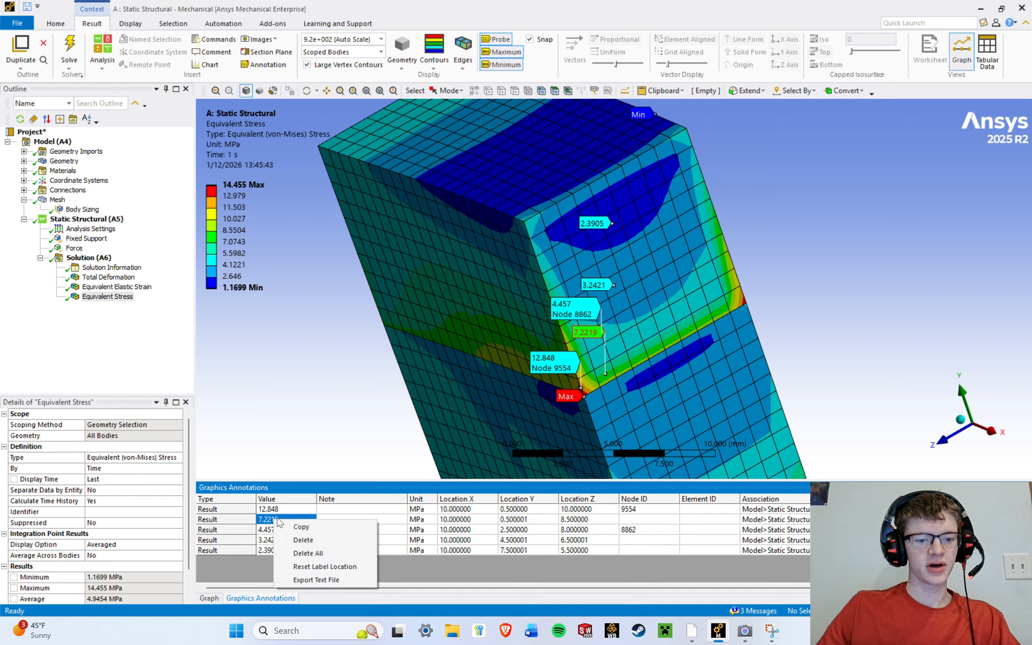
pyautogui.click(283, 525)
pyautogui.rightClick(283, 525)
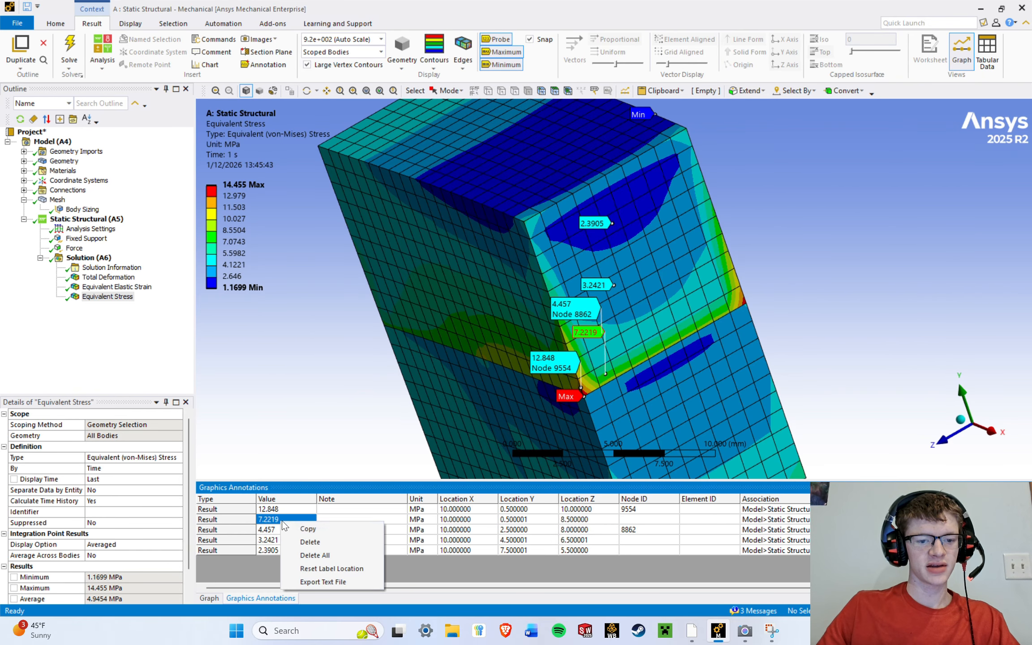
pyautogui.click(335, 542)
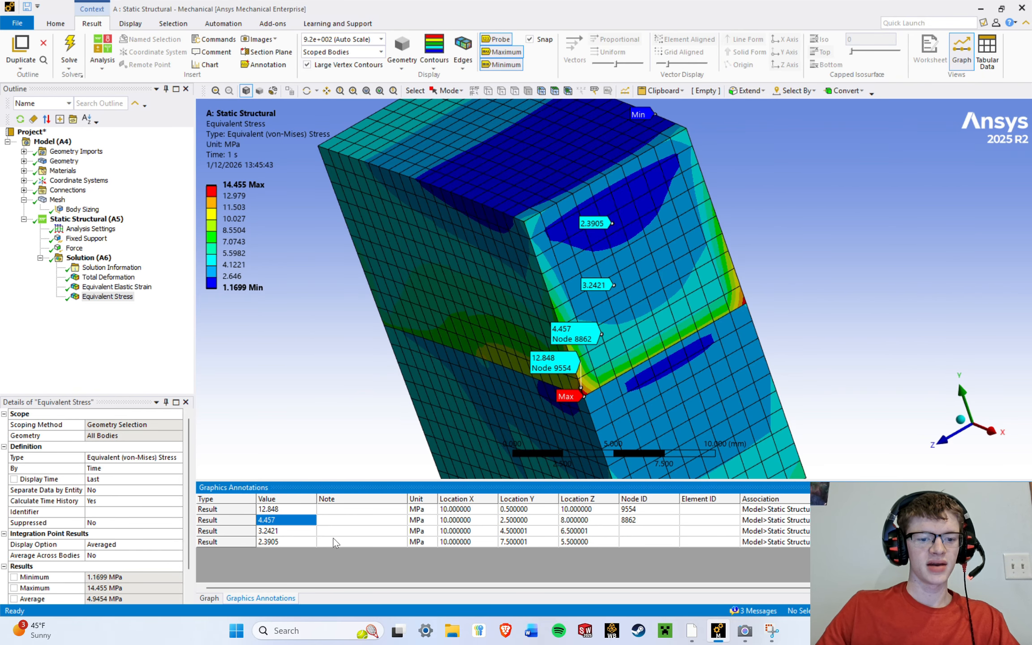
pyautogui.rightClick(276, 514)
pyautogui.click(285, 460)
pyautogui.click(280, 519)
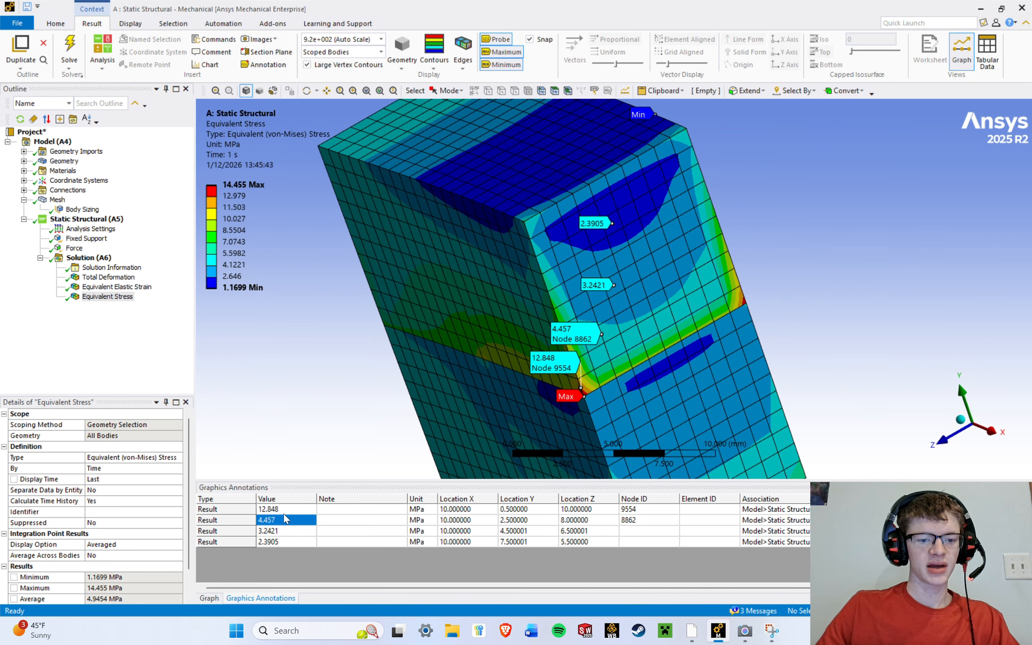
pyautogui.rightClick(284, 516)
pyautogui.click(228, 567)
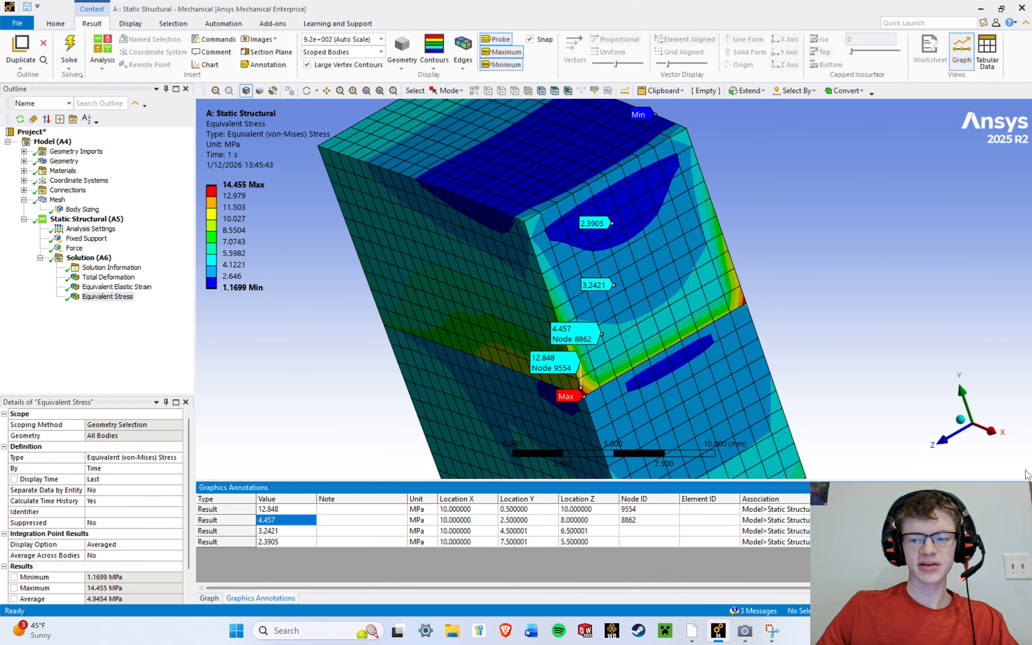
pyautogui.click(1024, 487)
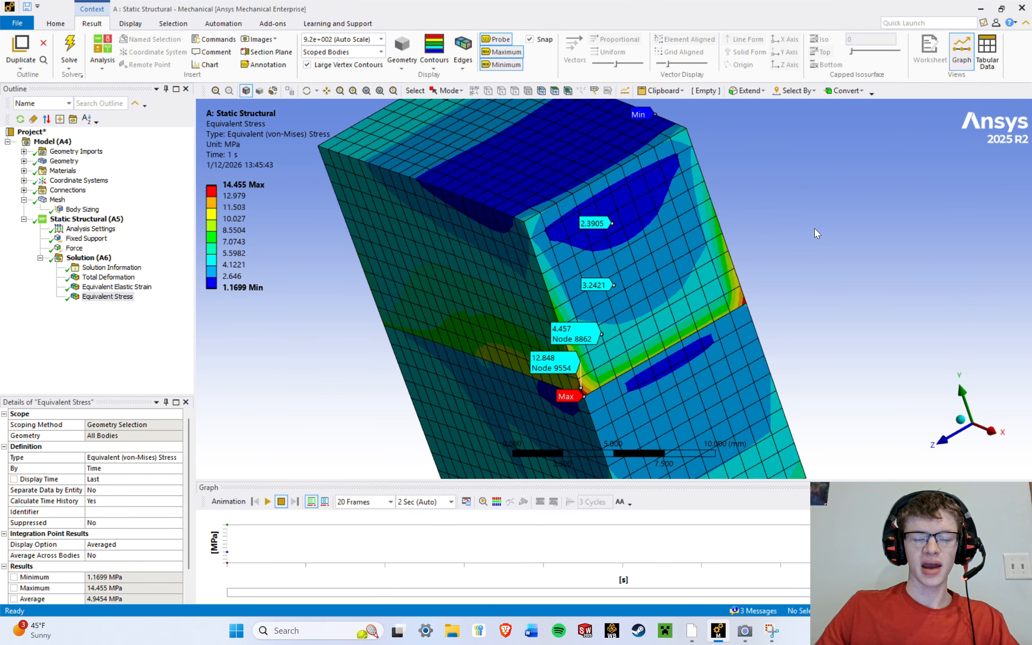
pyautogui.scroll(-6, 794, 191)
pyautogui.scroll(5, 602, 292)
pyautogui.scroll(-5, 602, 291)
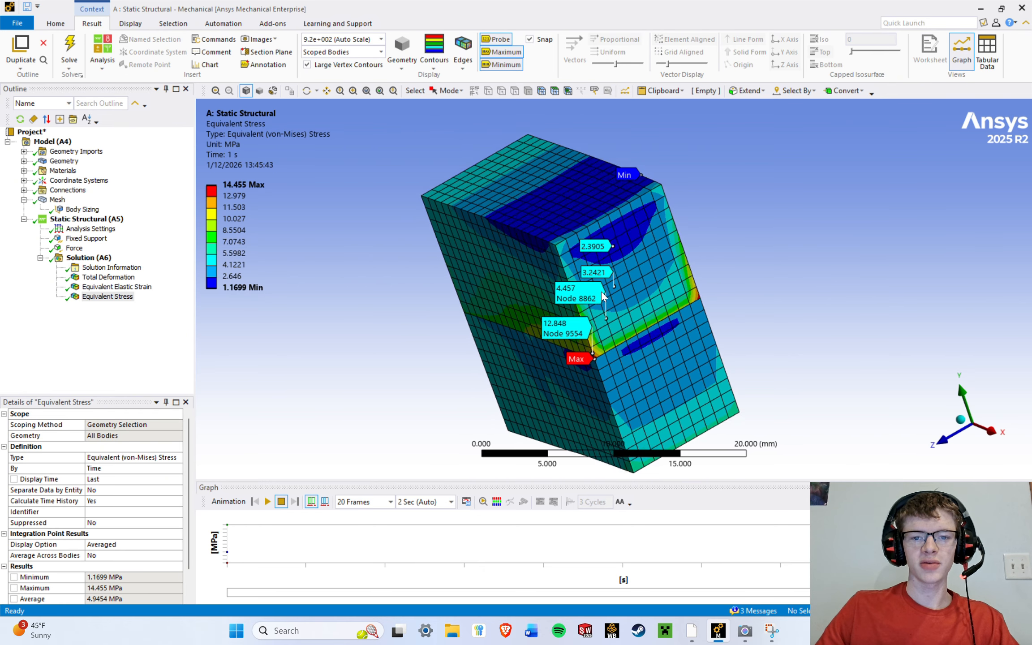
pyautogui.scroll(-1, 602, 296)
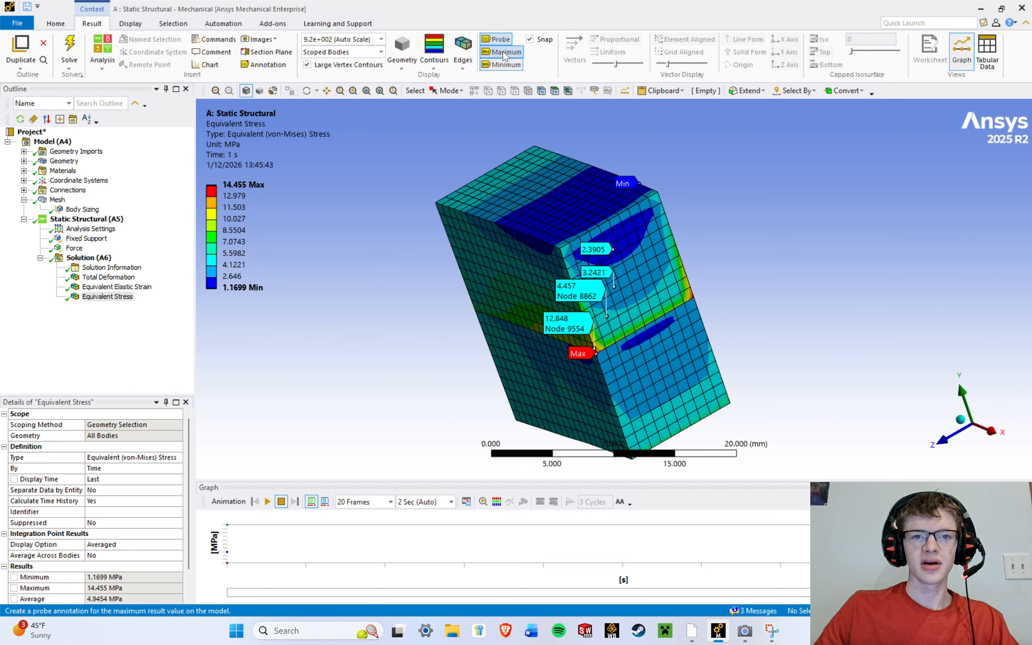
# Add one more stress probe label on the end face and delete all probe annotations from the plot.
pyautogui.click(643, 270)
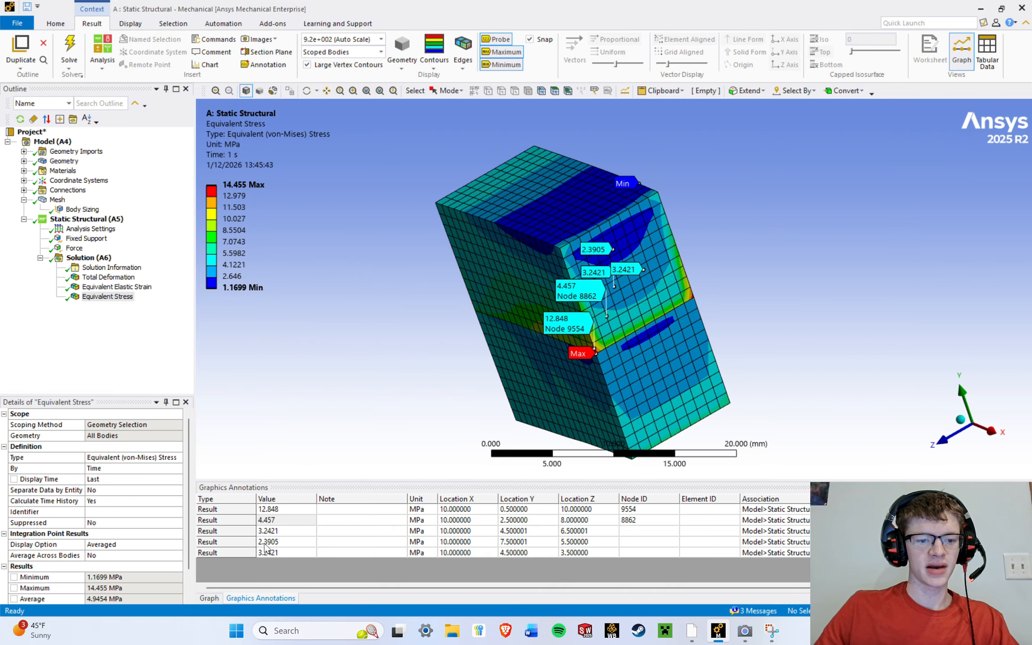
pyautogui.rightClick(284, 512)
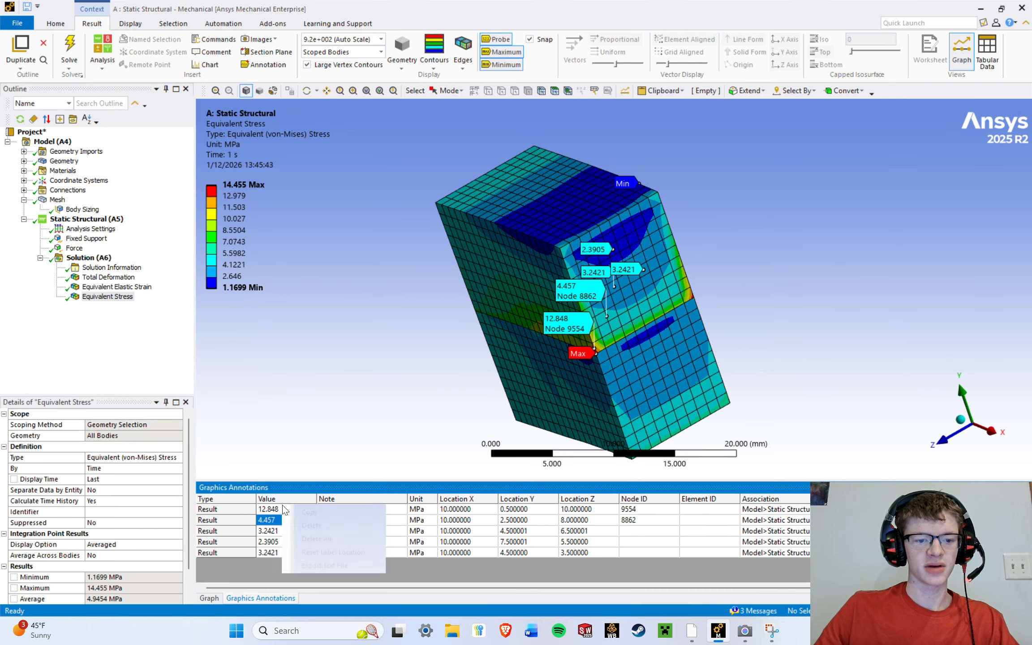
pyautogui.click(316, 539)
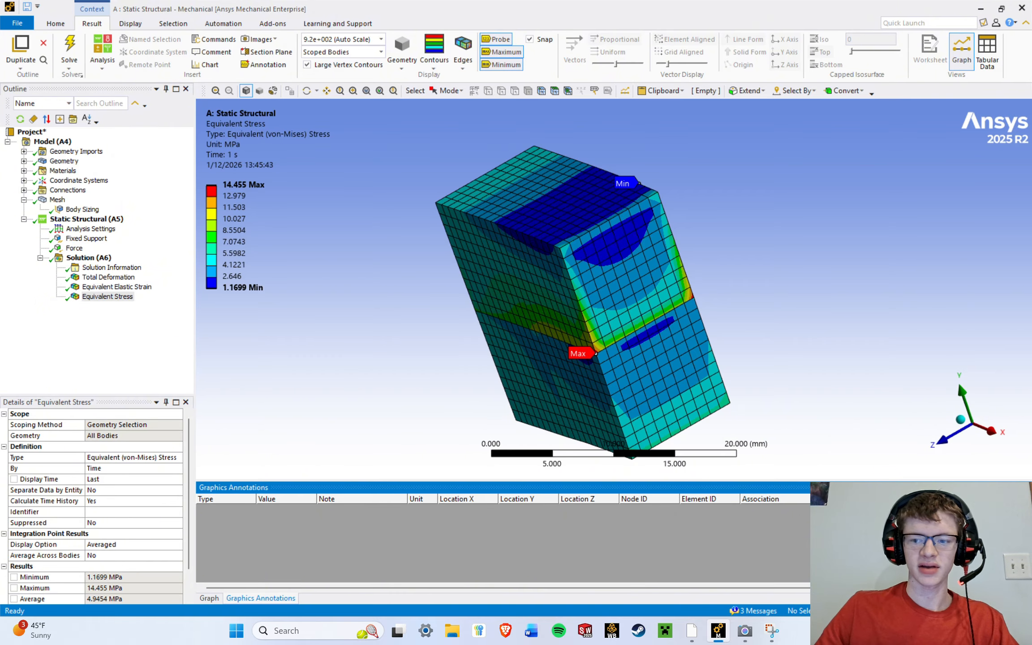
# Set the deformation scale of the equivalent stress plot to 4.6e+003 (5x Auto) and inspect the block's side face.
pyautogui.scroll(3, 650, 320)
pyautogui.scroll(-4, 620, 321)
pyautogui.moveTo(614, 322)
pyautogui.mouseDown(button='middle')
pyautogui.moveTo(662, 322)
pyautogui.moveTo(721, 290)
pyautogui.mouseUp(button='middle')
pyautogui.keyDown('ctrl'); pyautogui.moveTo(581, 315); pyautogui.dragTo(481, 163, button='middle'); pyautogui.keyUp('ctrl')
pyautogui.click(381, 39)
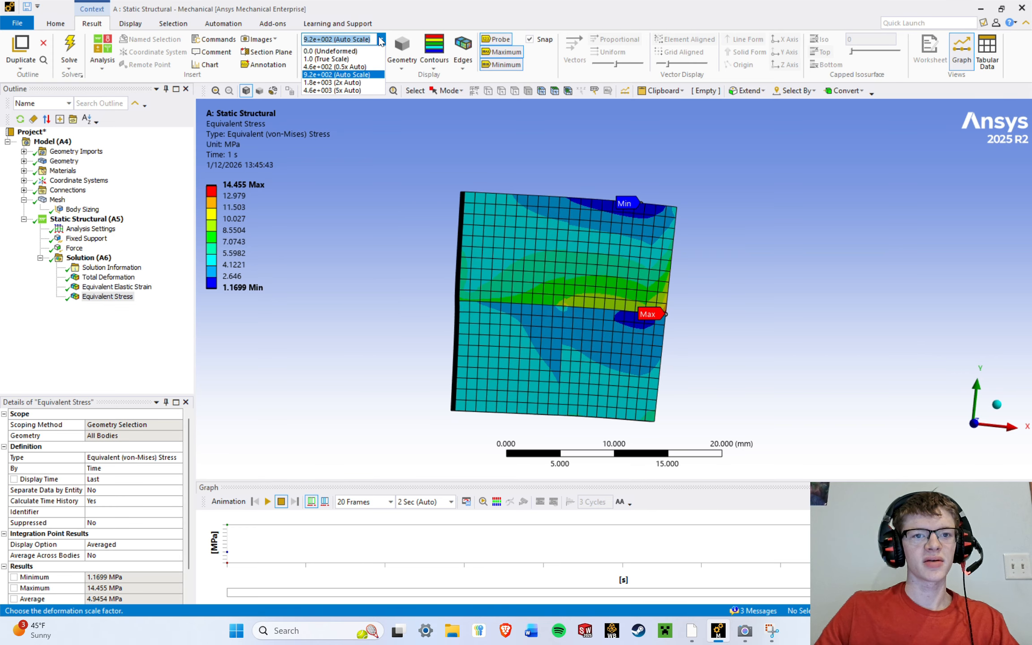
pyautogui.click(370, 90)
pyautogui.keyDown('ctrl'); pyautogui.moveTo(602, 308); pyautogui.dragTo(599, 251, button='middle'); pyautogui.keyUp('ctrl')
pyautogui.scroll(4, 599, 244)
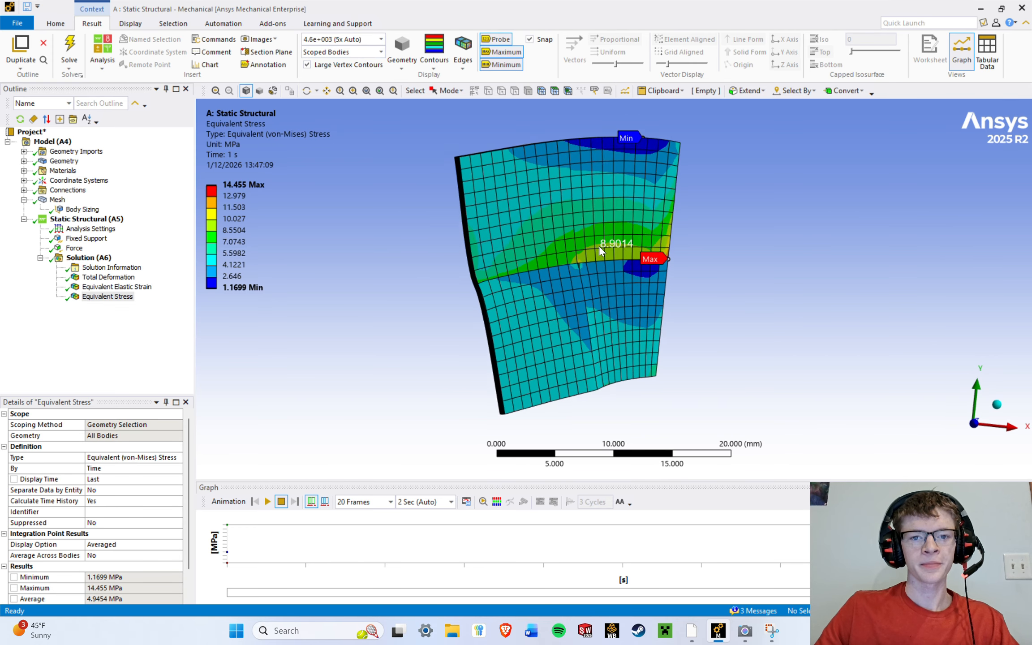
pyautogui.moveTo(599, 208); pyautogui.dragTo(595, 221, button='middle')
# Display the Total Deformation result and examine the exaggerated deformed shape of the block from the side.
pyautogui.click(108, 277)
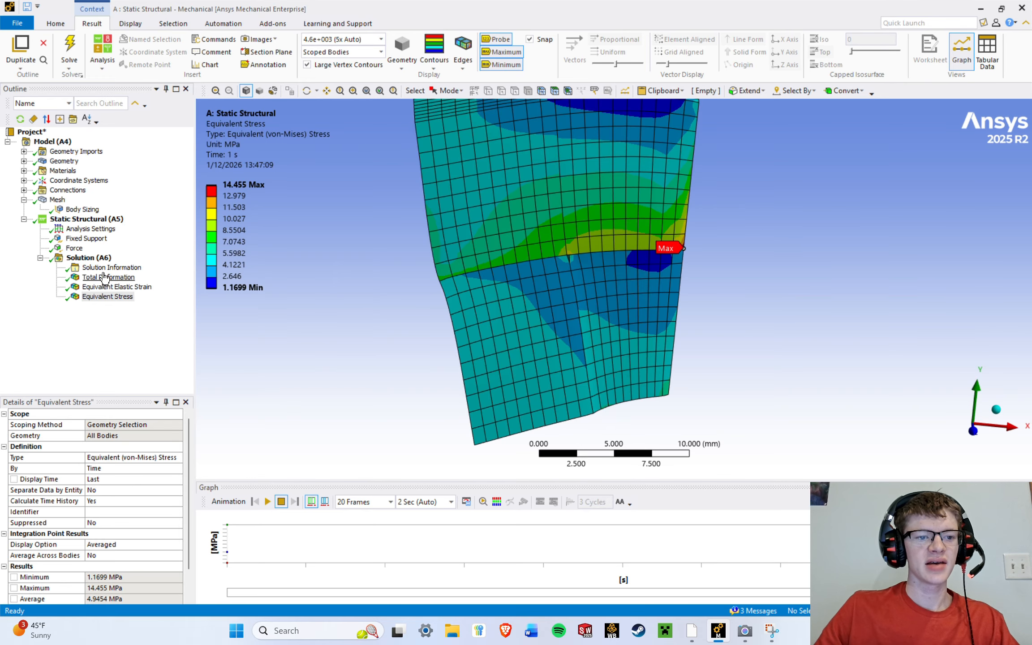
pyautogui.moveTo(477, 279); pyautogui.dragTo(519, 408, button='middle')
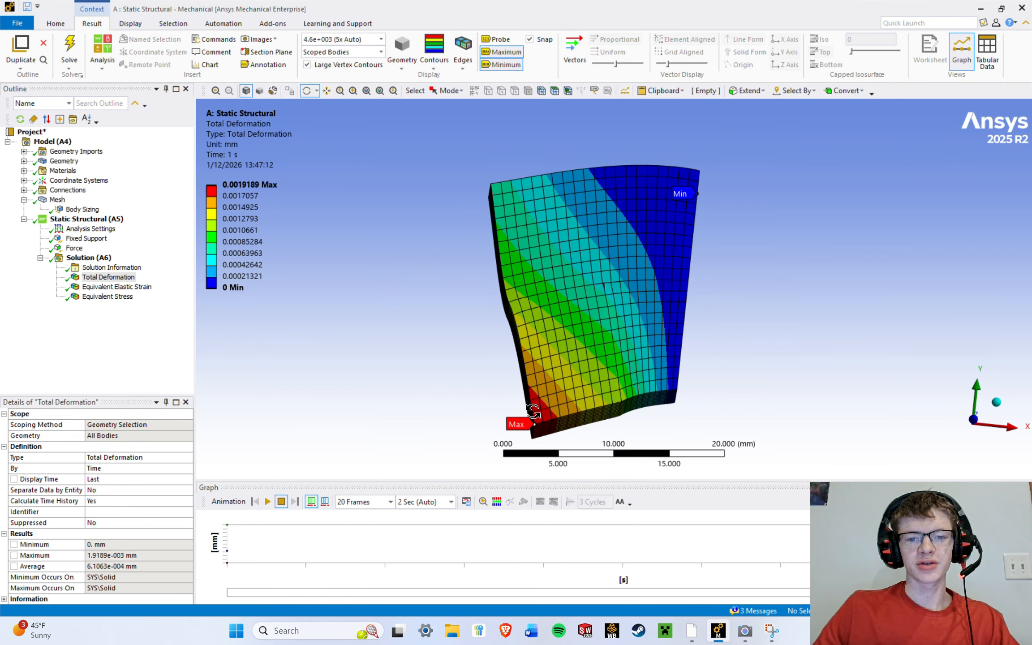
pyautogui.moveTo(564, 297); pyautogui.dragTo(623, 316, button='middle')
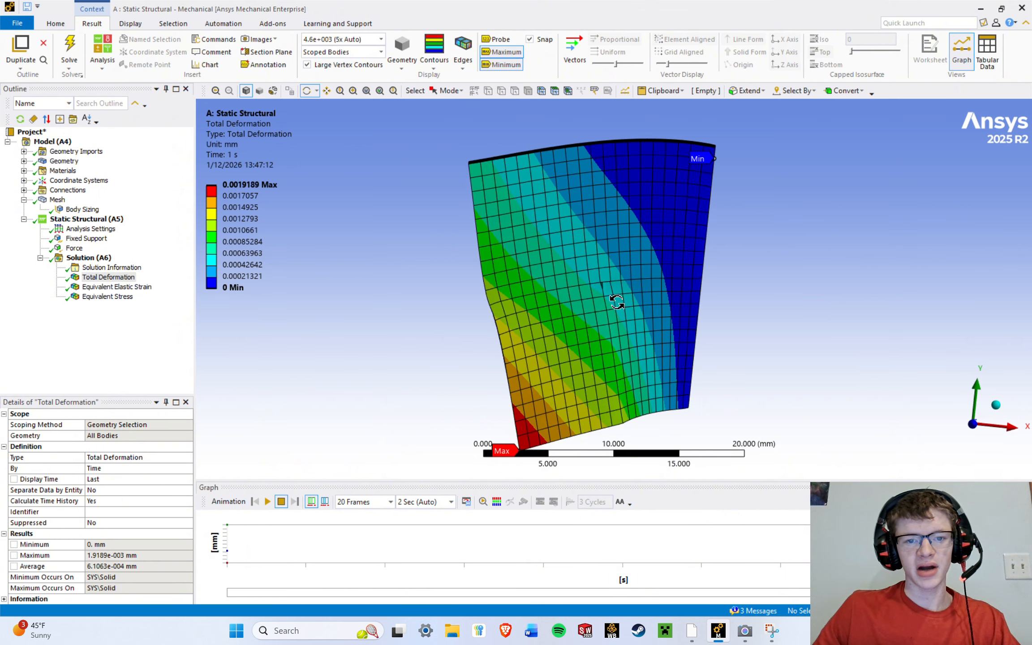
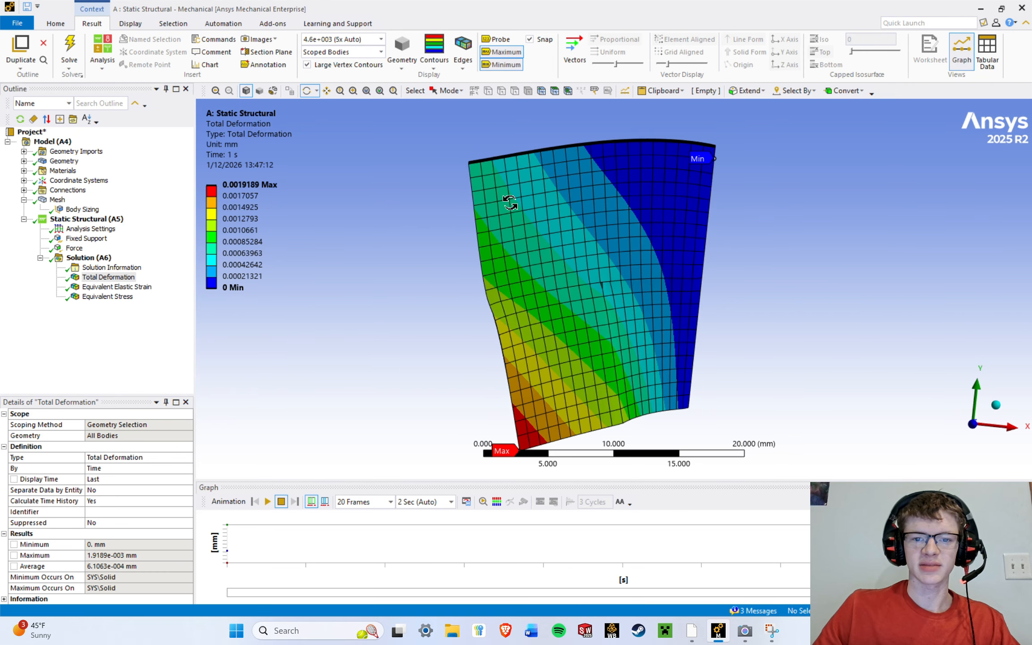
pyautogui.scroll(-2, 616, 314)
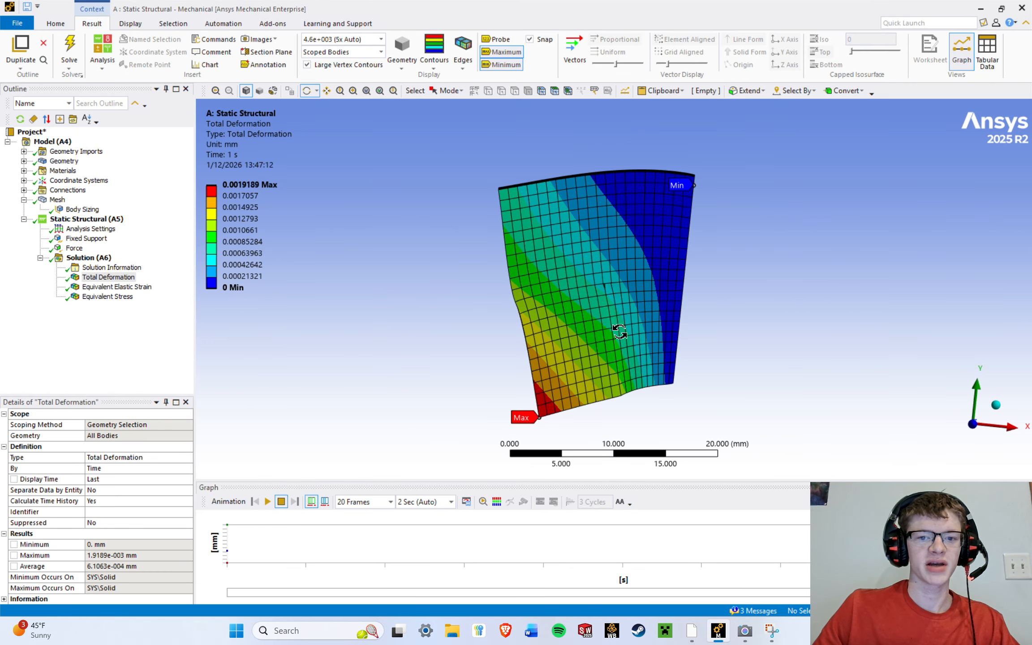
# Display the Equivalent Stress result again and inspect the deformed block's side, end and upper faces.
pyautogui.click(95, 298)
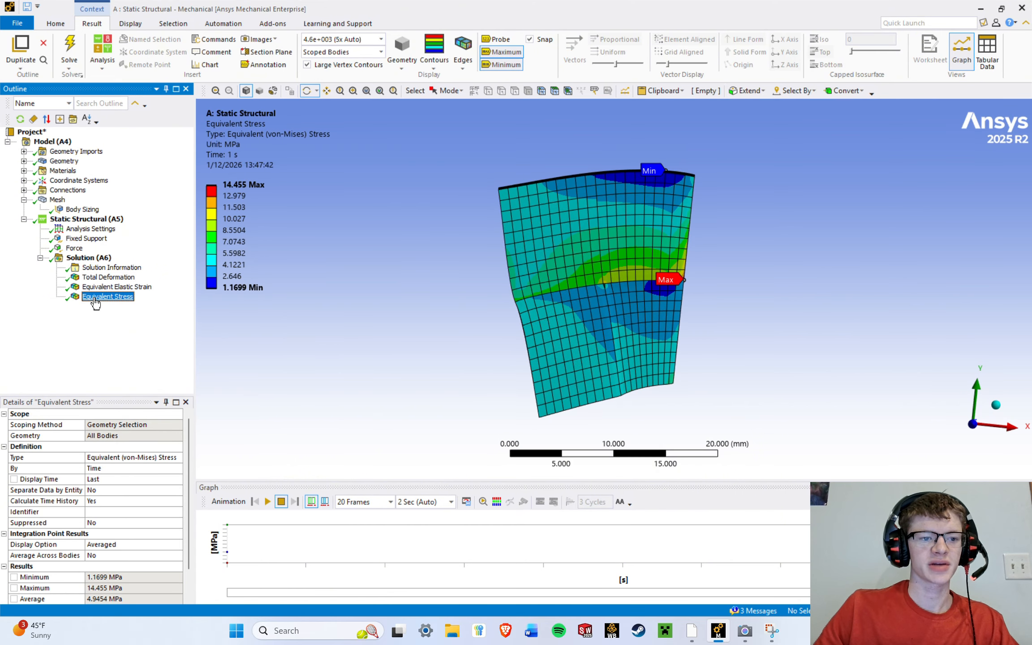
pyautogui.scroll(5, 618, 288)
pyautogui.moveTo(665, 289); pyautogui.dragTo(639, 272, button='middle')
pyautogui.scroll(5, 640, 272)
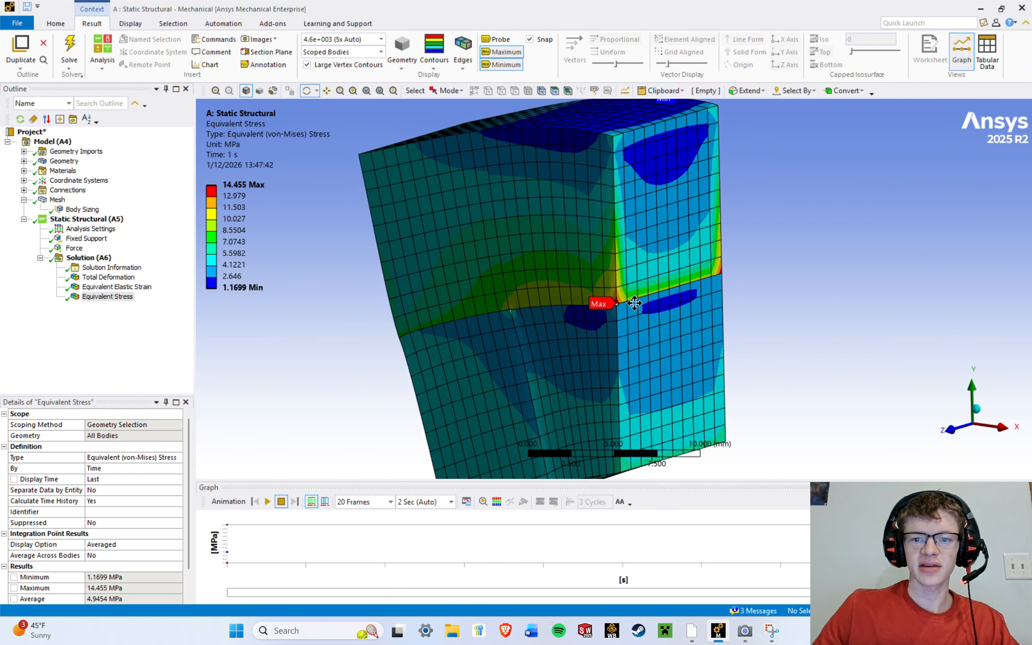
pyautogui.scroll(-6, 621, 347)
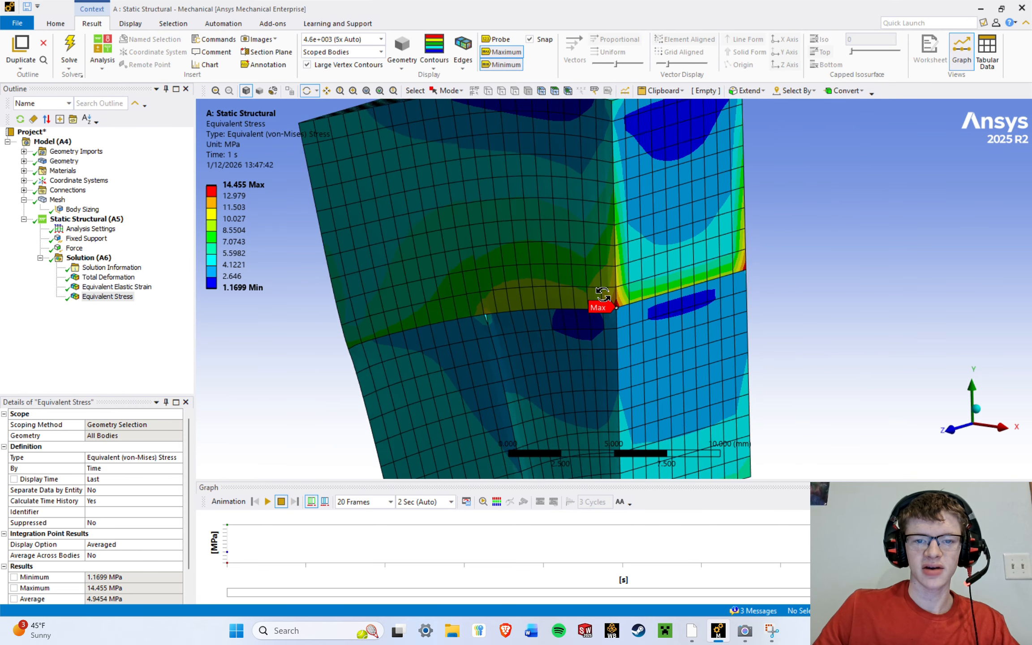
pyautogui.moveTo(654, 291); pyautogui.dragTo(692, 315, button='middle')
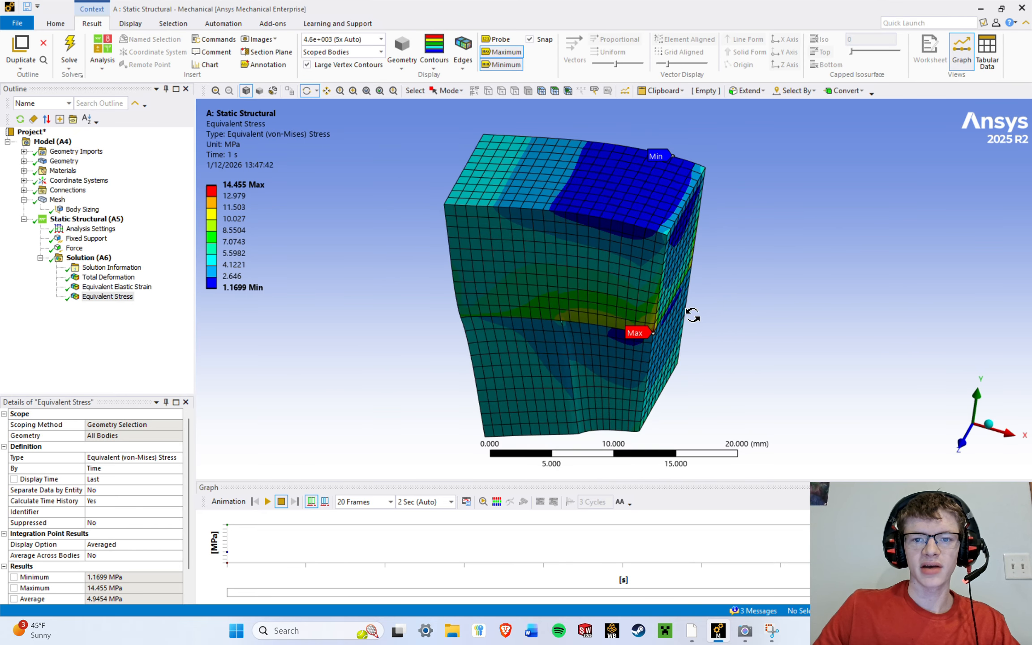
# Examine the element-level stress concentration around the maximum label on the deformed block's edge.
pyautogui.scroll(2, 613, 183)
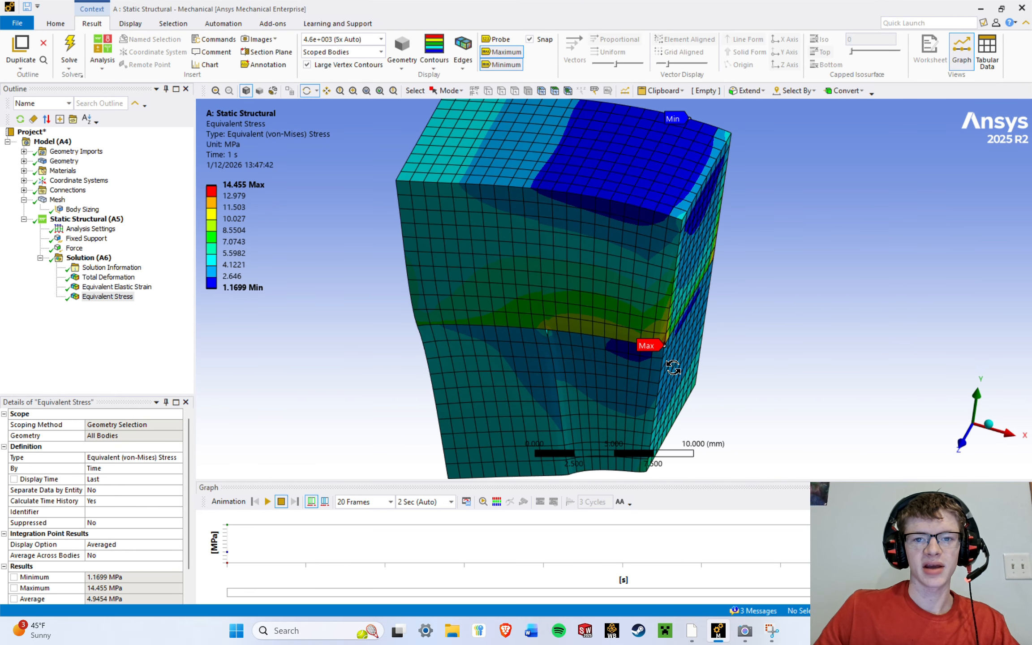
pyautogui.moveTo(673, 368); pyautogui.dragTo(654, 345, button='middle')
pyautogui.scroll(3, 595, 287)
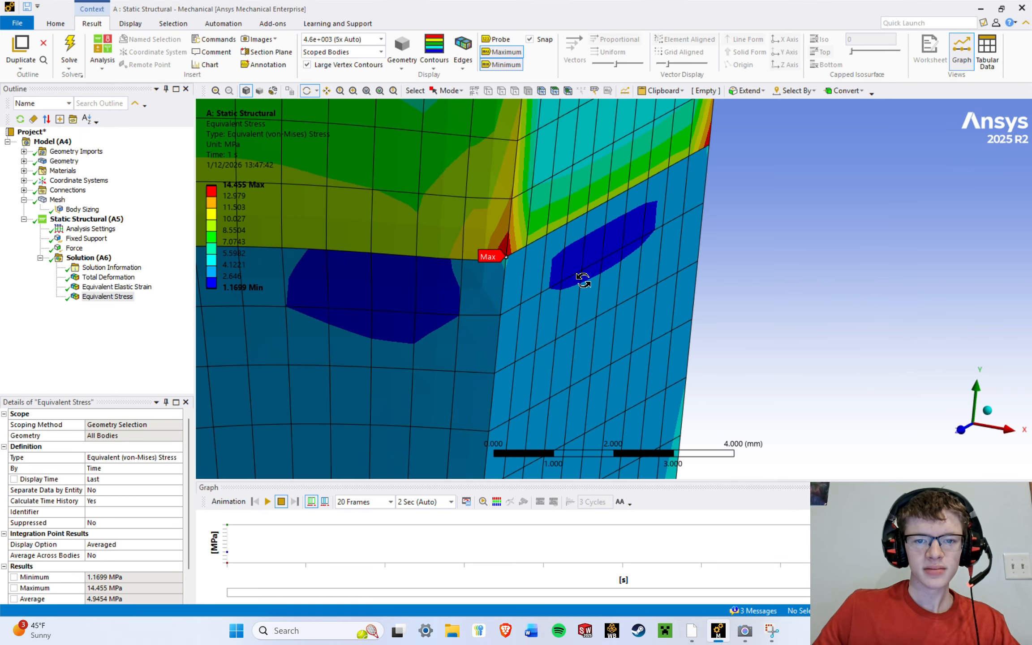
pyautogui.scroll(5, 519, 260)
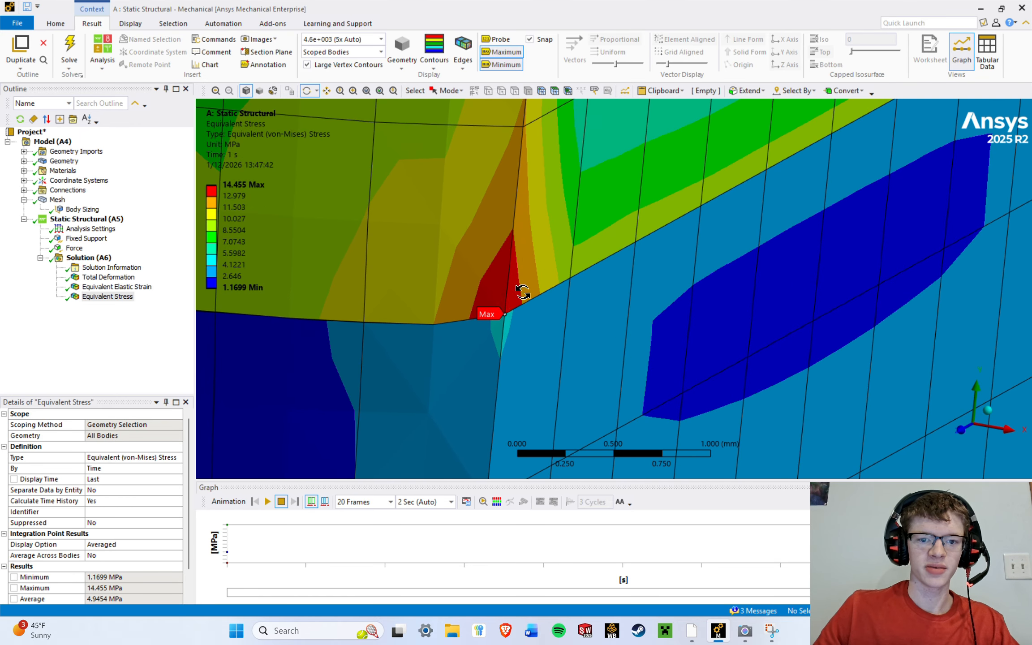
pyautogui.keyDown('ctrl'); pyautogui.moveTo(486, 314); pyautogui.dragTo(558, 289, button='middle'); pyautogui.keyUp('ctrl')
pyautogui.keyDown('ctrl'); pyautogui.moveTo(518, 228); pyautogui.dragTo(593, 273, button='middle'); pyautogui.keyUp('ctrl')
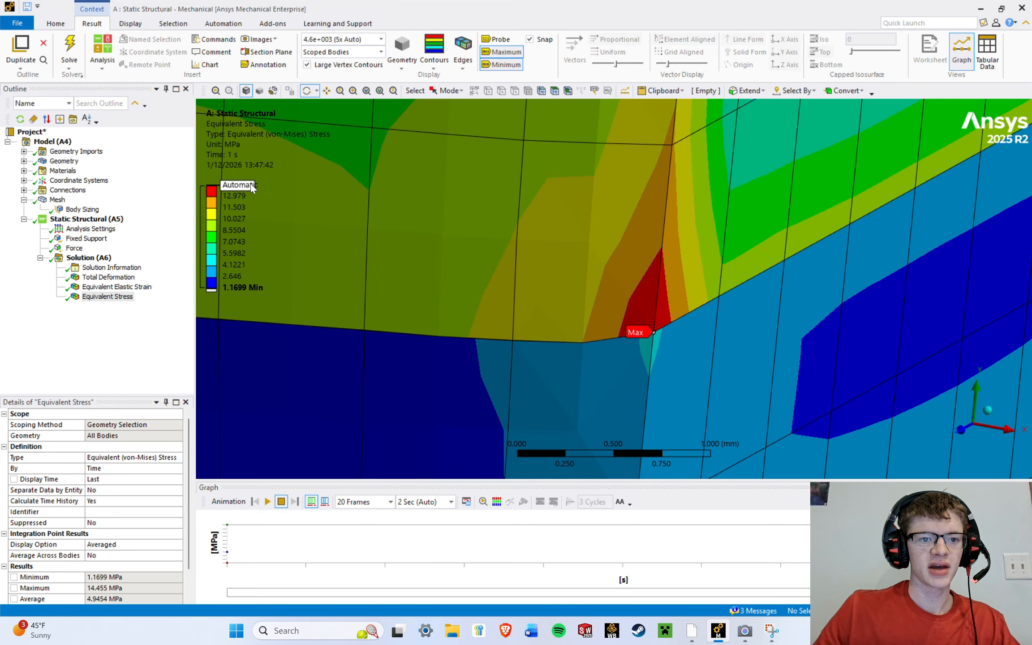
pyautogui.scroll(-10, 558, 276)
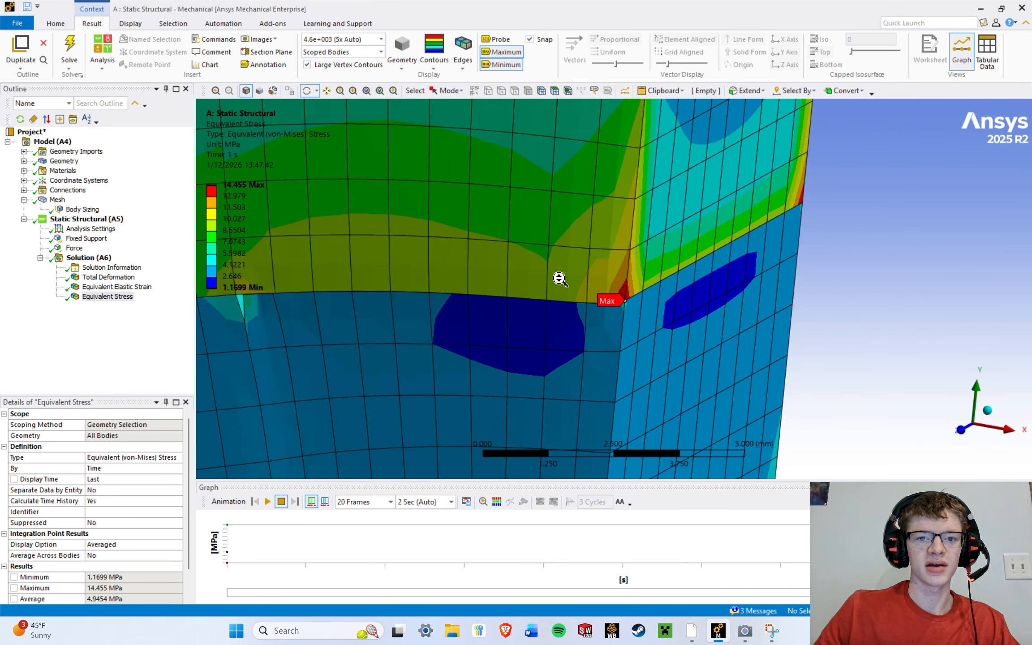
pyautogui.scroll(10, 559, 279)
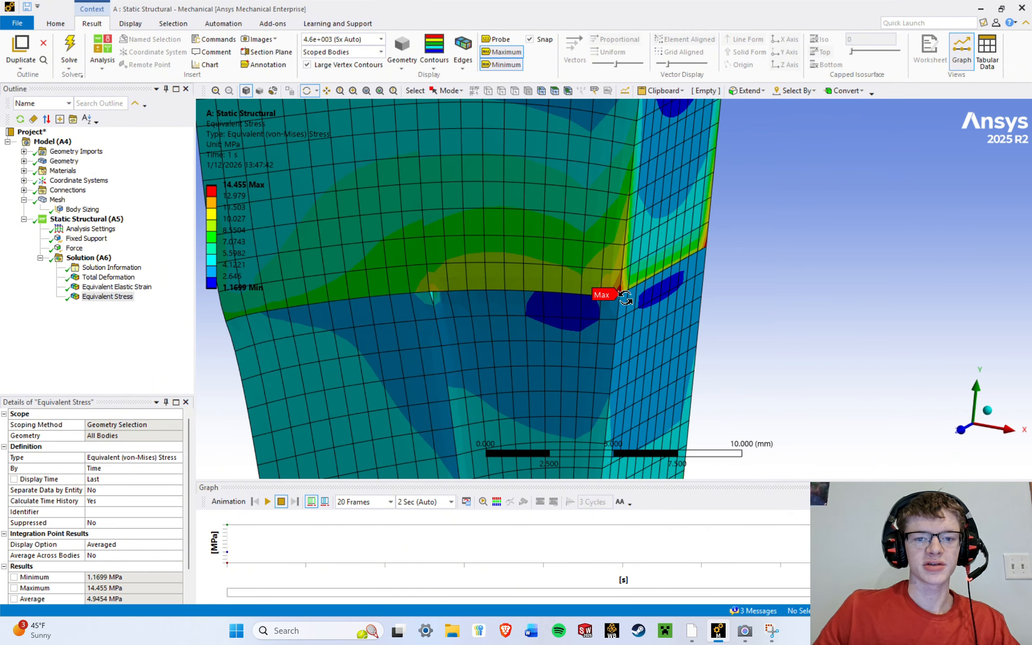
# Examine the stress contours in the elements beside the maximum label up close, from several zoom levels.
pyautogui.scroll(3, 648, 293)
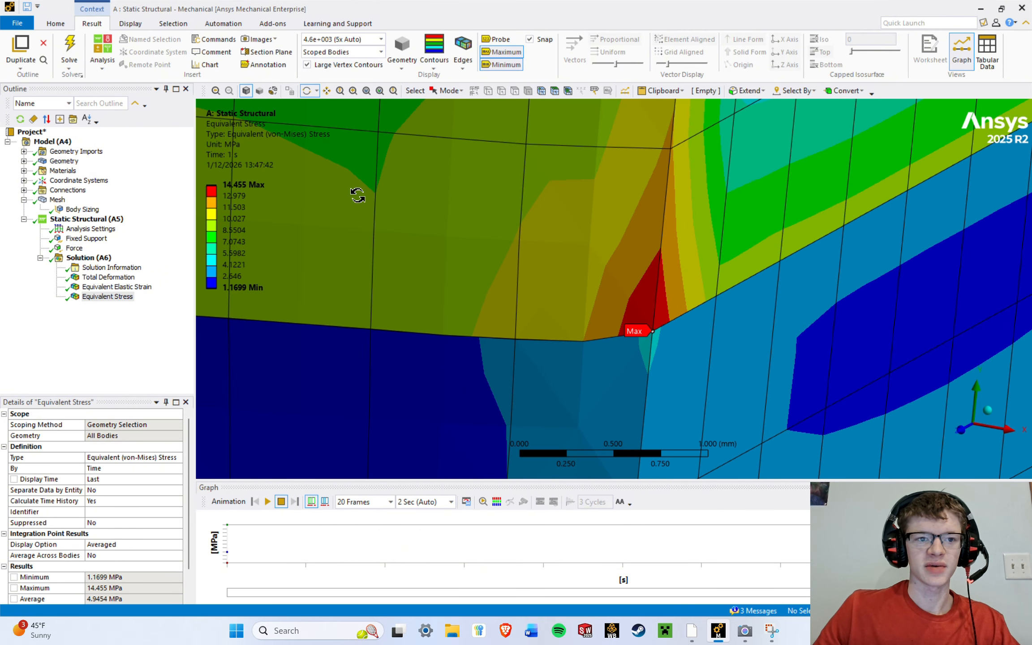
pyautogui.scroll(1, 358, 195)
pyautogui.scroll(2, 716, 325)
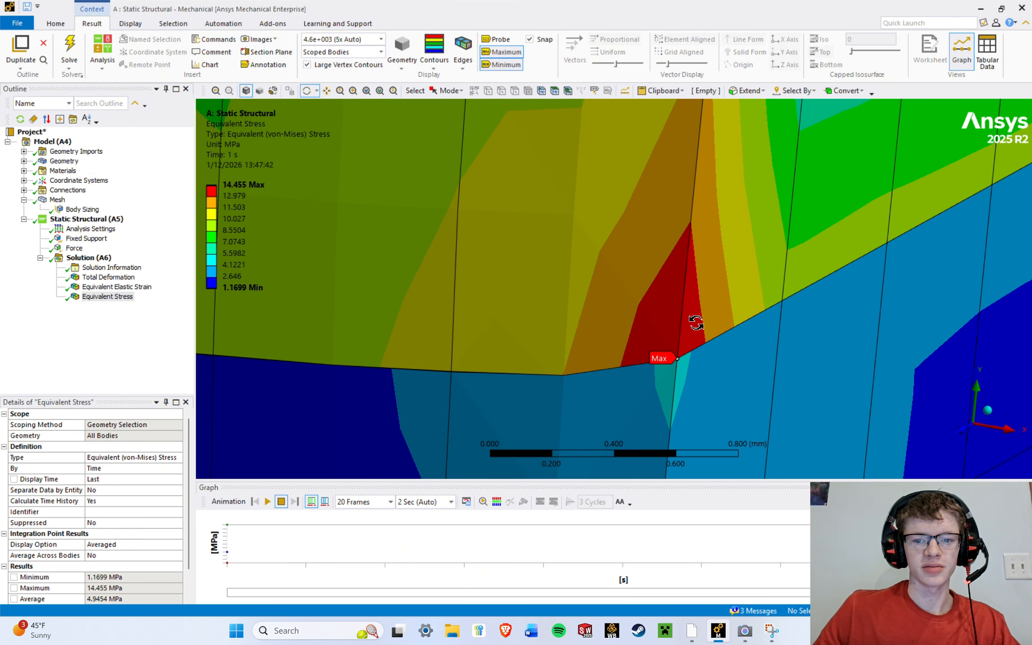
pyautogui.scroll(3, 613, 291)
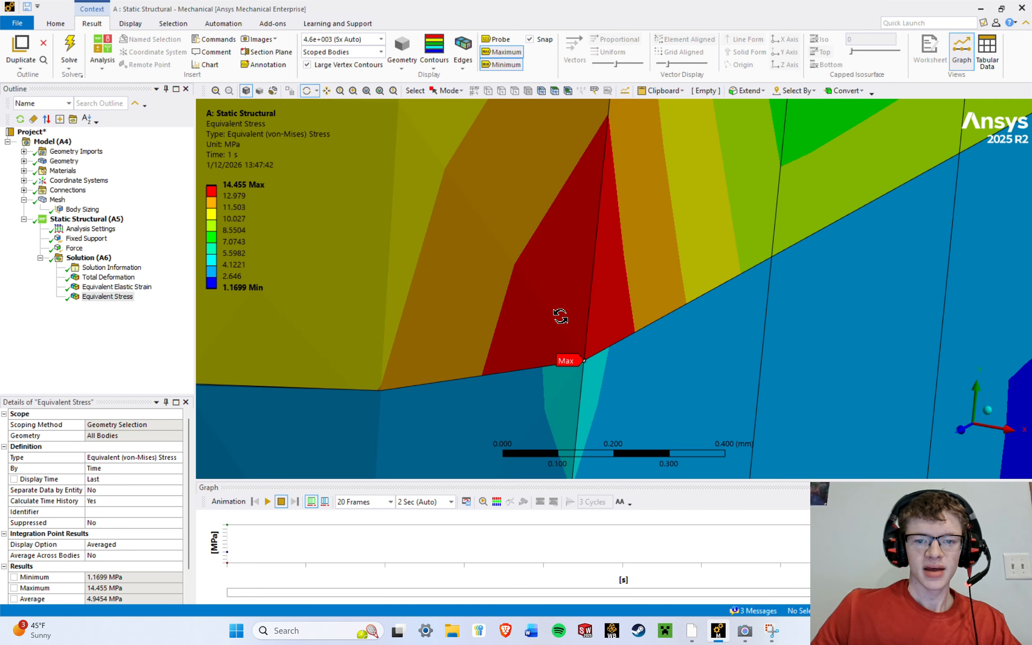
pyautogui.scroll(-4, 560, 316)
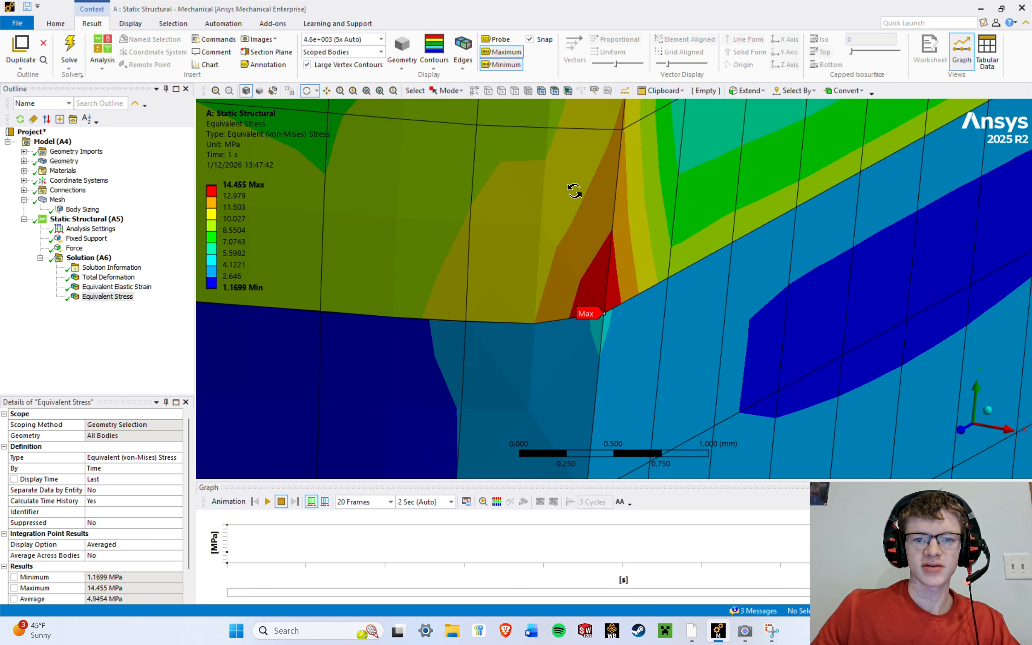
pyautogui.scroll(-1, 575, 191)
pyautogui.moveTo(598, 231); pyautogui.dragTo(570, 229)
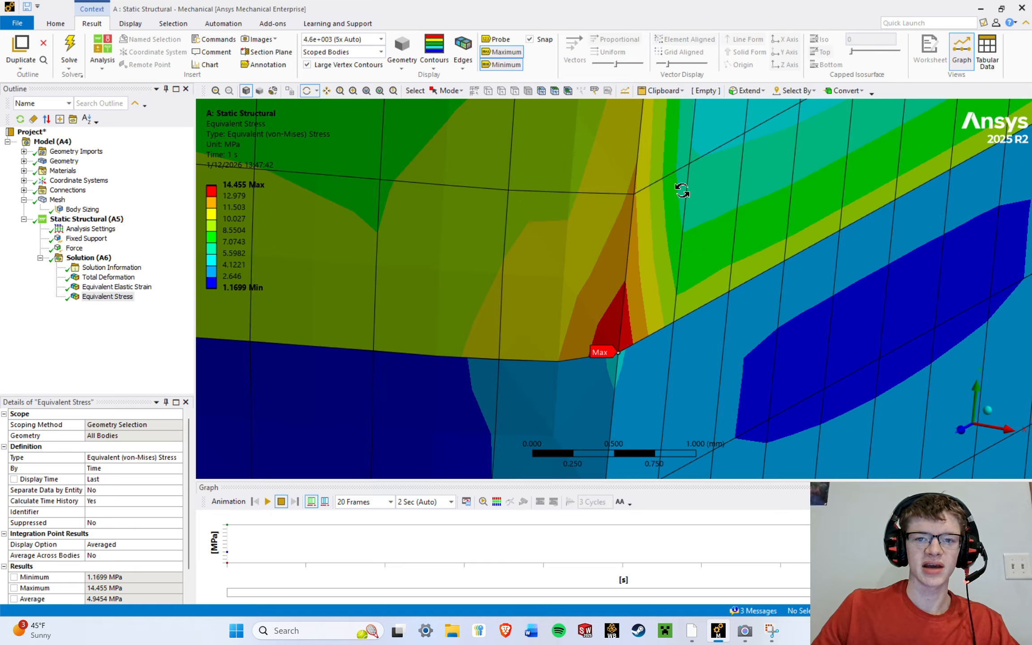
pyautogui.scroll(-8, 654, 326)
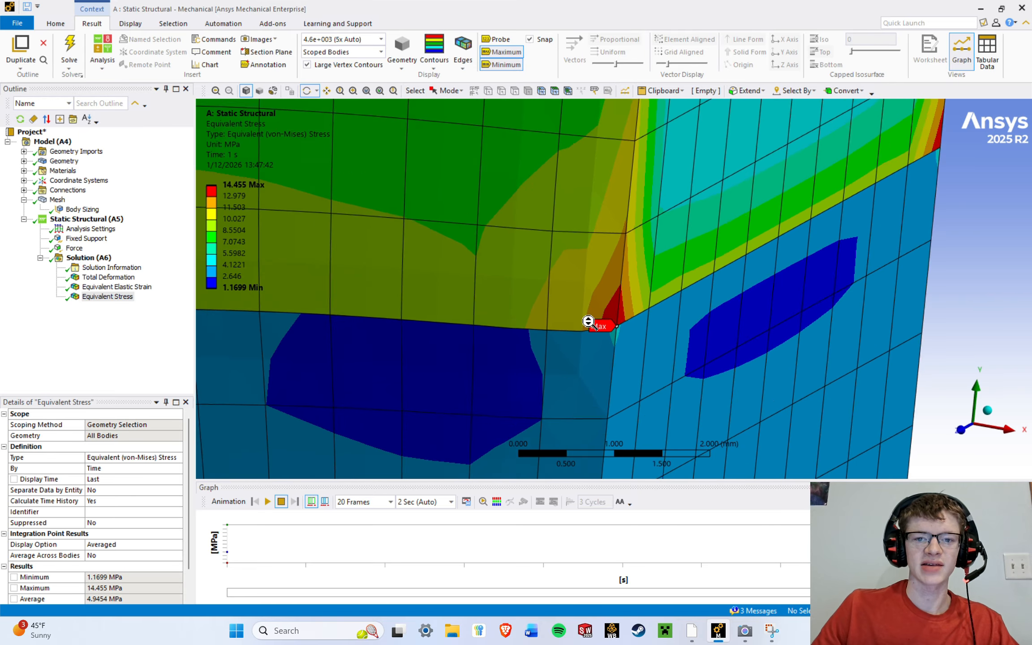
pyautogui.scroll(-8, 655, 326)
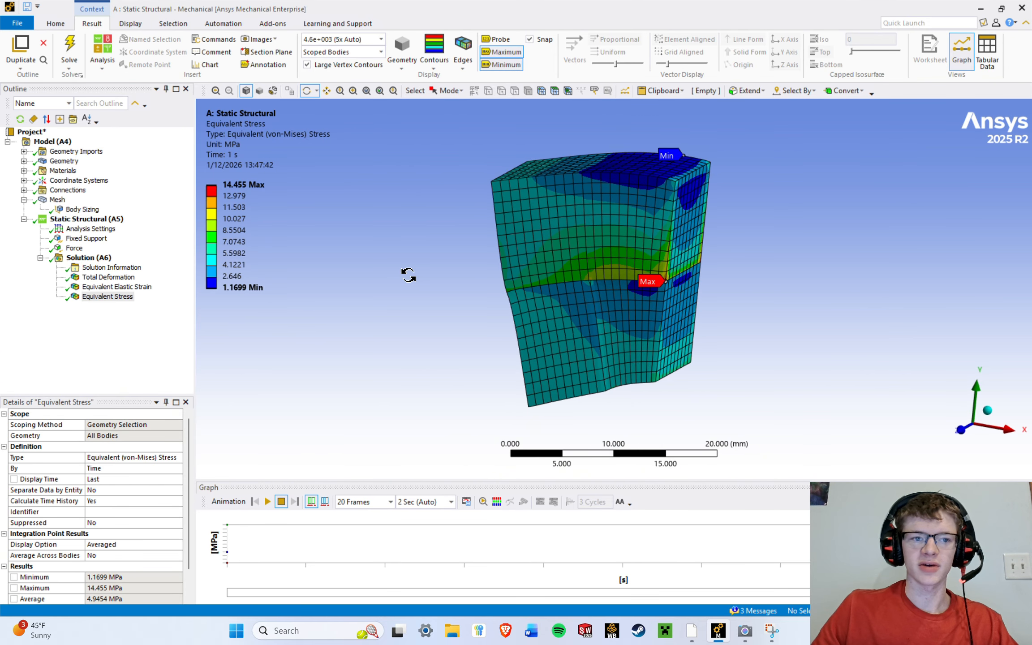
# Slice the block with a near-vertical section plane through the maximum-stress corner and inspect the exposed cut face.
pyautogui.moveTo(408, 274); pyautogui.dragTo(449, 186)
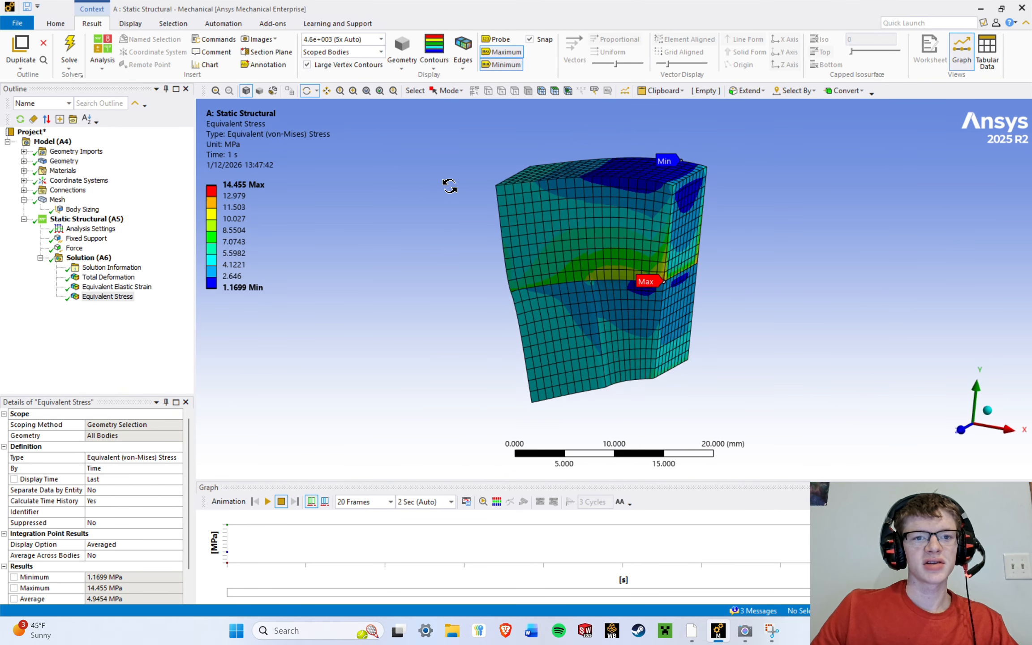
pyautogui.click(273, 52)
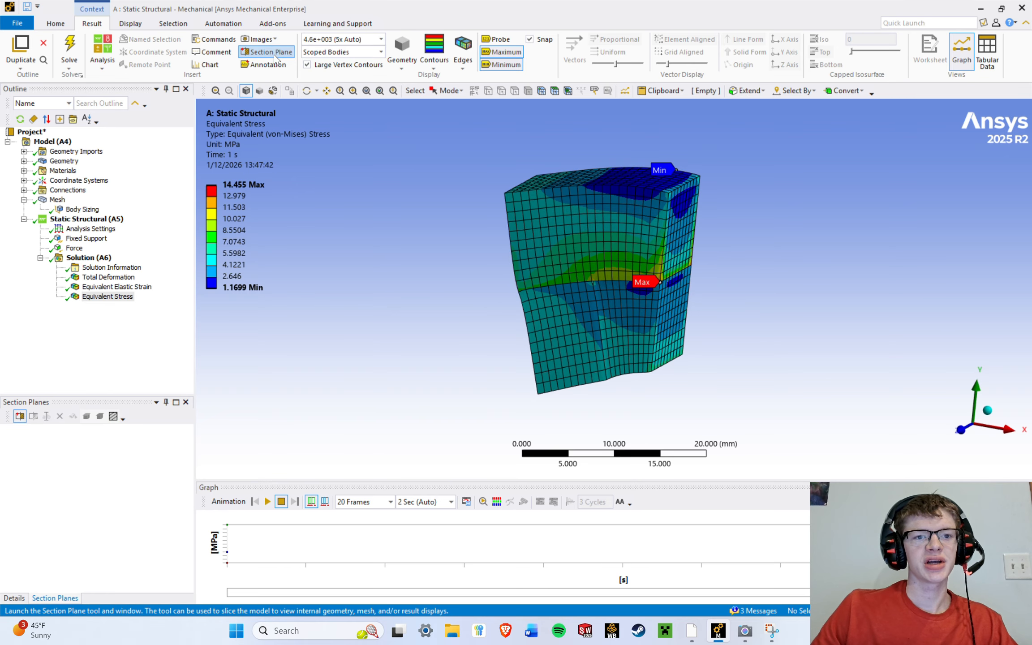
pyautogui.moveTo(624, 207)
pyautogui.mouseDown()
pyautogui.moveTo(659, 208)
pyautogui.moveTo(635, 192)
pyautogui.mouseUp()
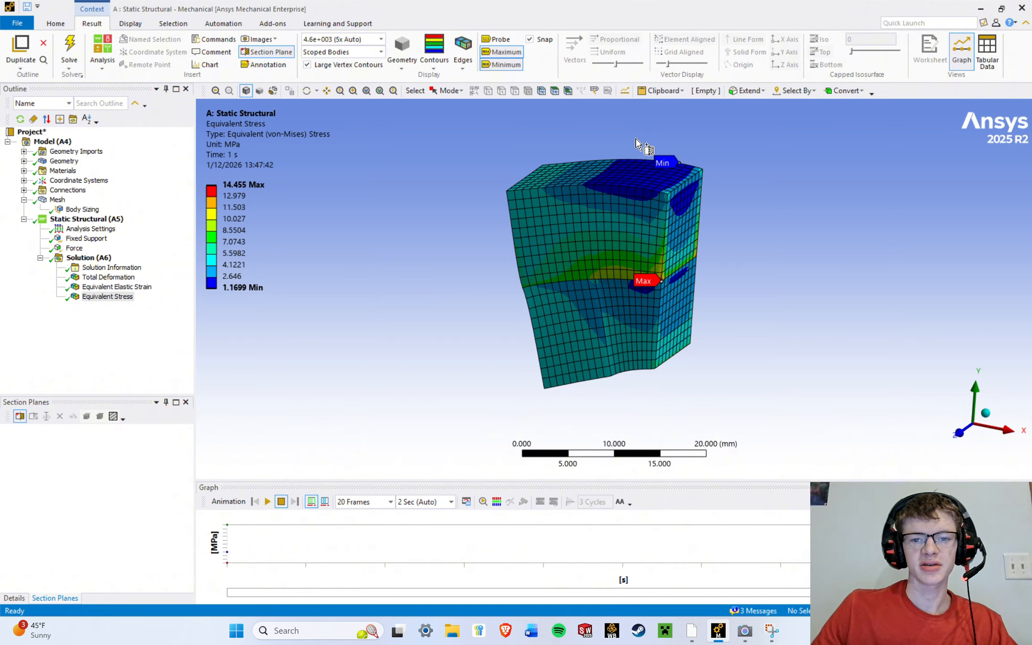
pyautogui.moveTo(636, 140); pyautogui.dragTo(659, 416)
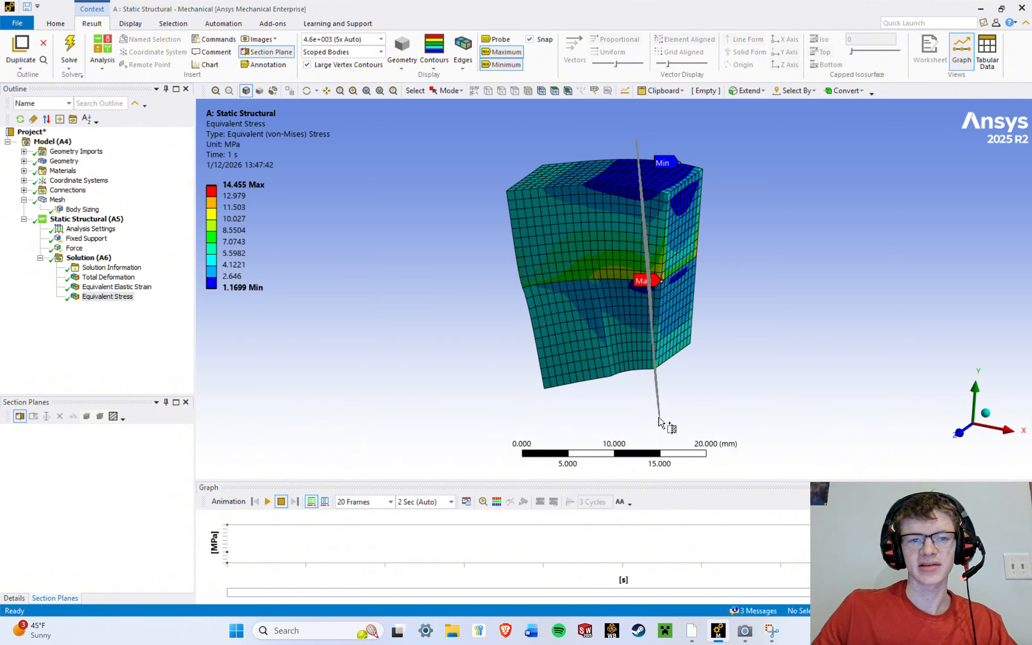
pyautogui.moveTo(659, 421); pyautogui.dragTo(663, 422)
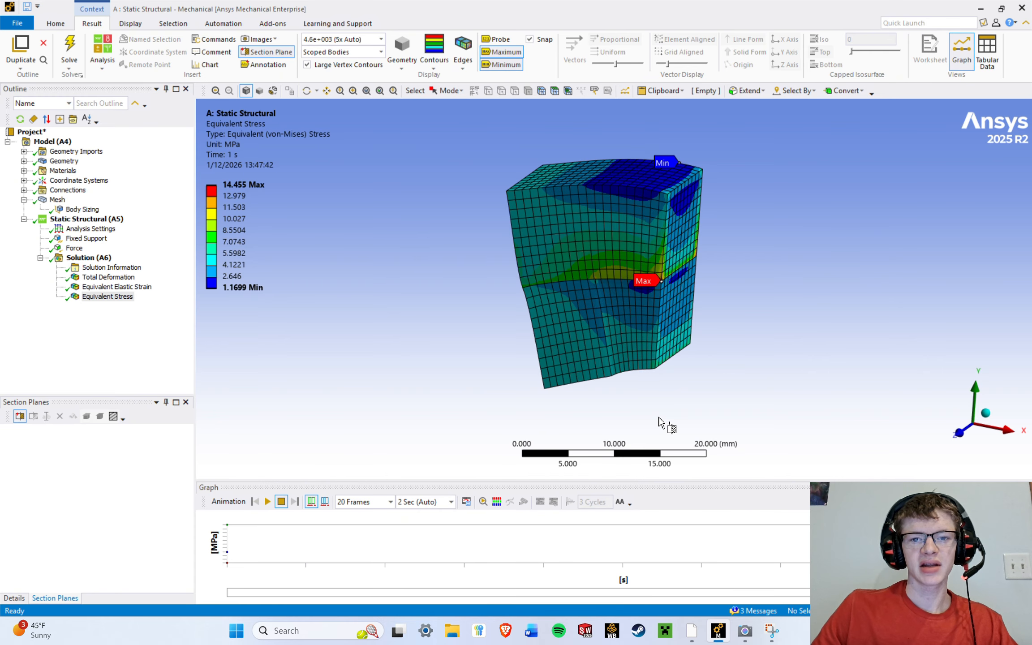
pyautogui.moveTo(705, 249); pyautogui.dragTo(530, 256)
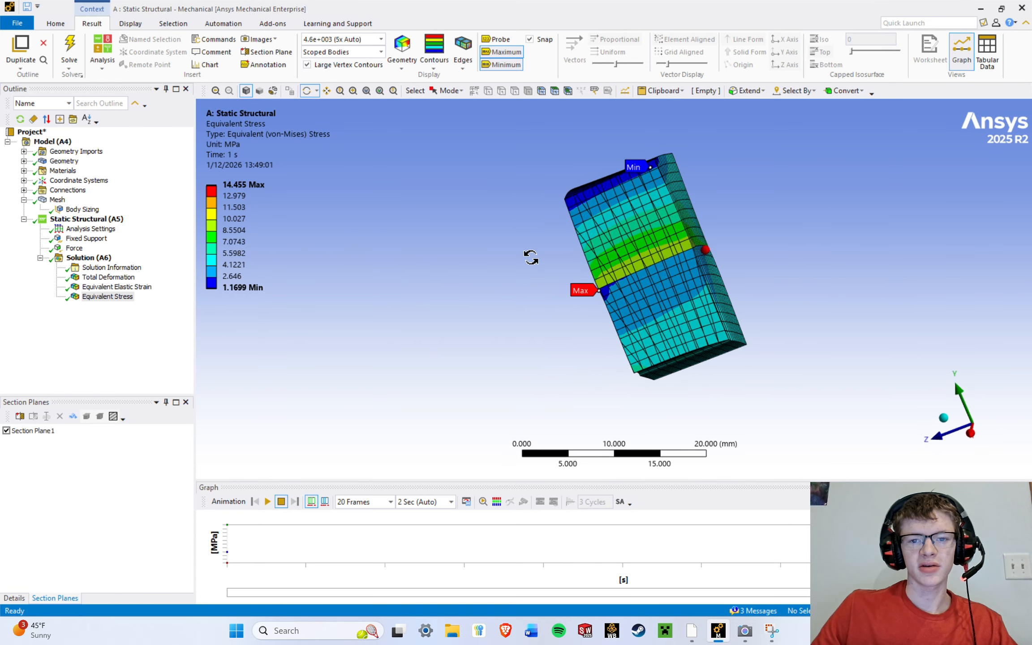
pyautogui.scroll(8, 687, 274)
pyautogui.scroll(-6, 688, 254)
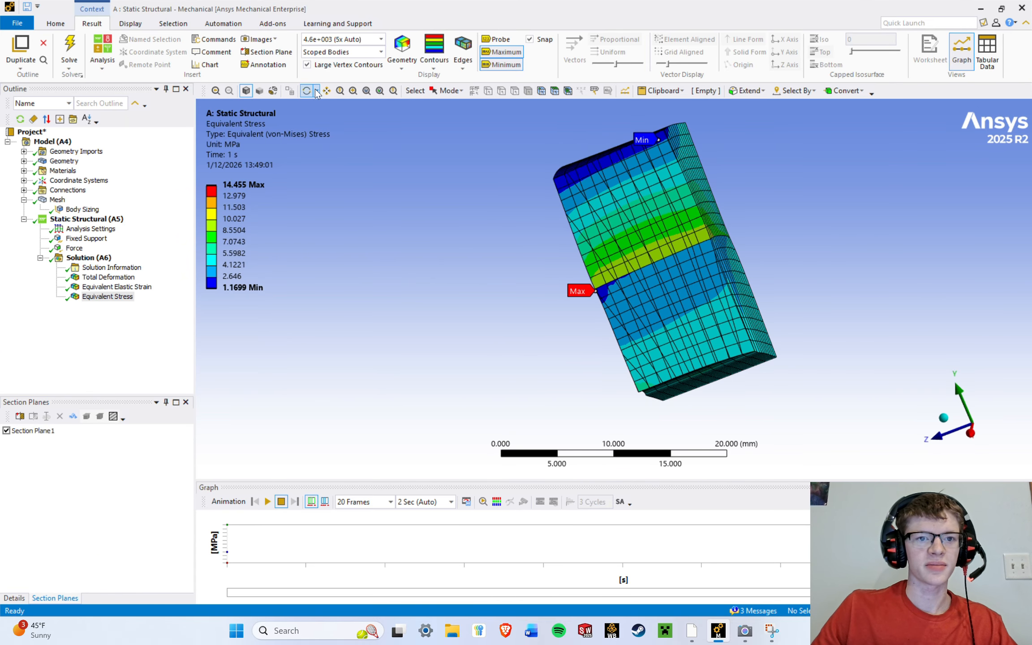
# Set the result's deformation scale to 0.0 (Undeformed) and examine the stress band on the sectioned face.
pyautogui.click(381, 39)
pyautogui.click(332, 48)
pyautogui.moveTo(575, 200); pyautogui.dragTo(605, 185)
pyautogui.moveTo(580, 233); pyautogui.dragTo(573, 265)
pyautogui.scroll(10, 573, 265)
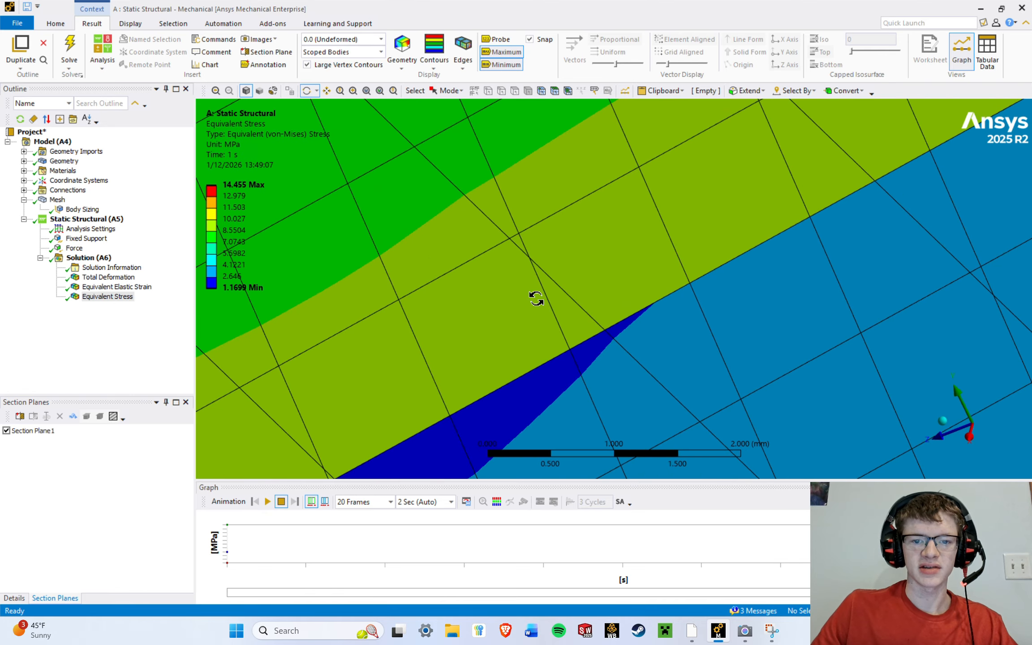
pyautogui.scroll(-4, 535, 294)
pyautogui.scroll(4, 560, 284)
pyautogui.scroll(-12, 636, 340)
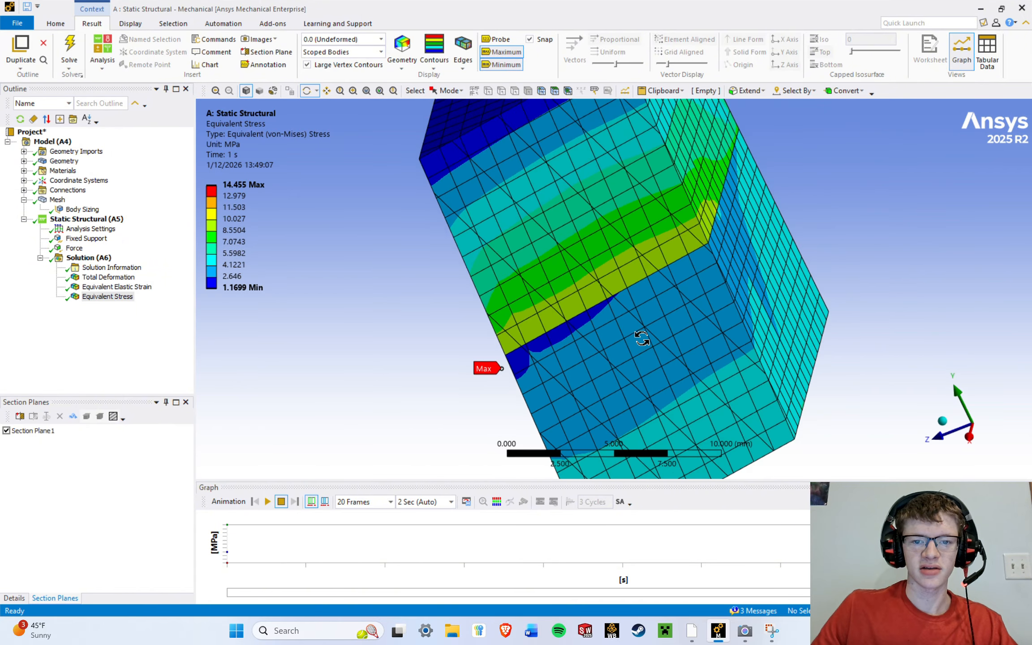
# Add a second section plane across the block just below the high-stress band and inspect the resulting notch.
pyautogui.moveTo(657, 337); pyautogui.dragTo(528, 299, button='middle')
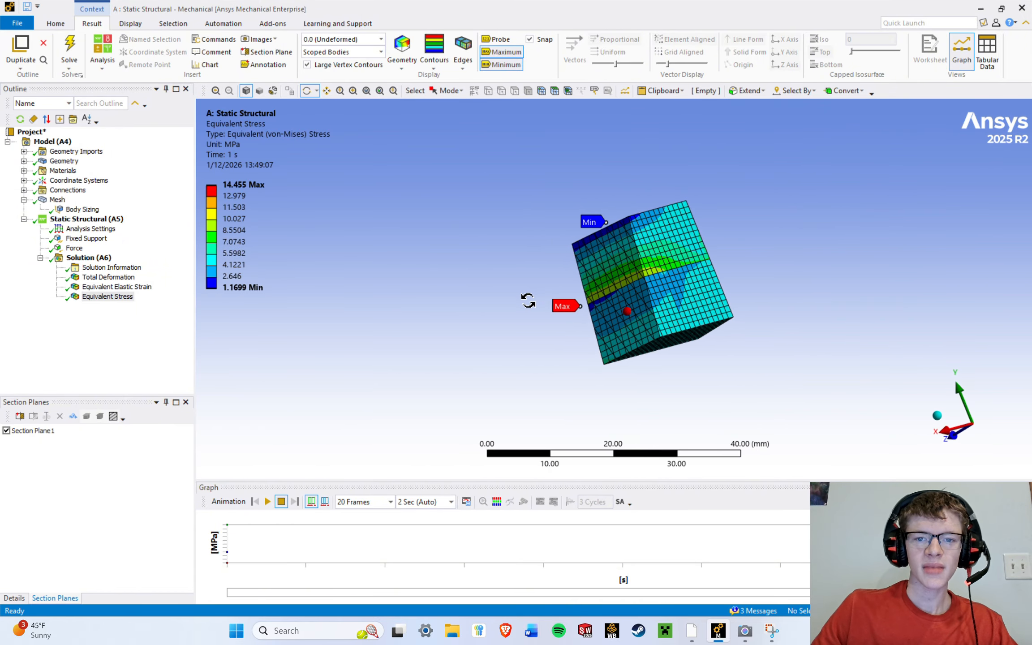
pyautogui.scroll(5, 640, 272)
pyautogui.moveTo(680, 278); pyautogui.dragTo(598, 273, button='middle')
pyautogui.scroll(-2, 573, 298)
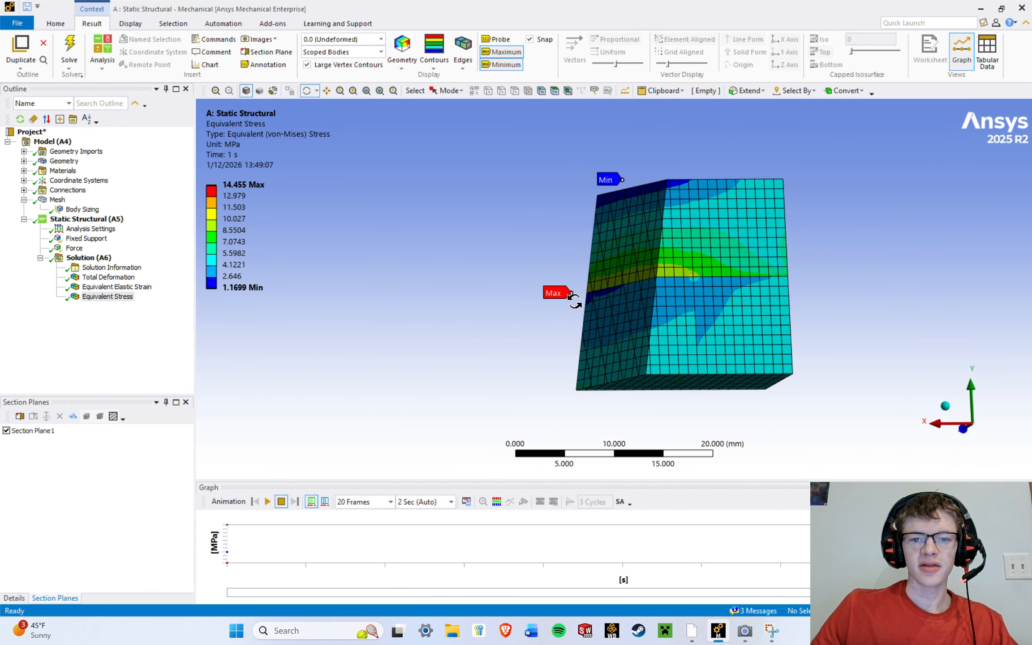
pyautogui.click(267, 52)
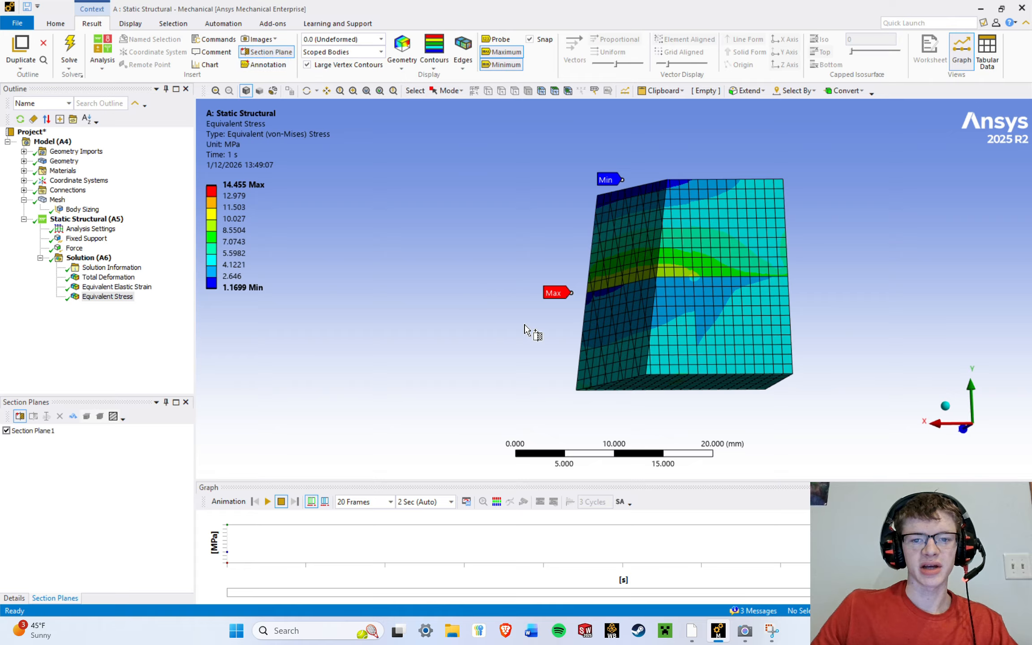
pyautogui.moveTo(443, 288); pyautogui.dragTo(910, 352)
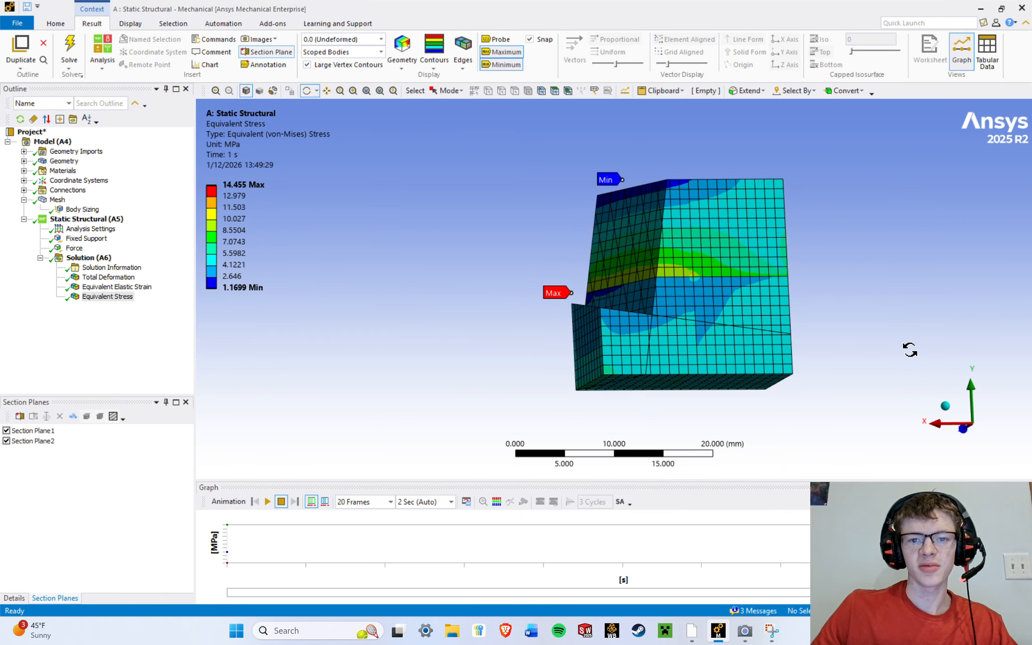
pyautogui.scroll(3, 873, 341)
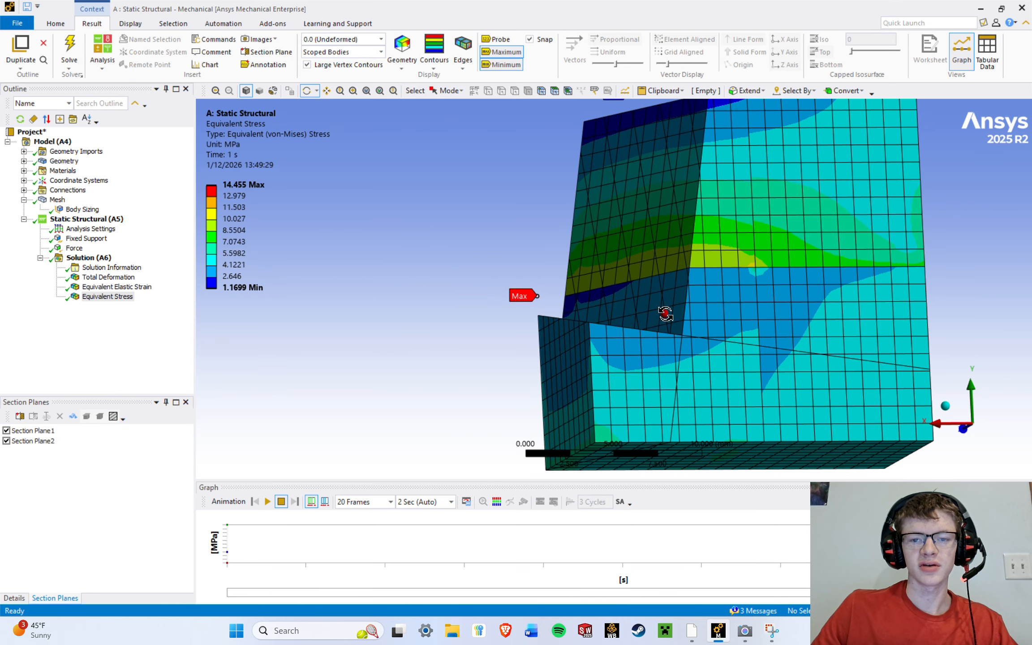
pyautogui.moveTo(666, 313); pyautogui.dragTo(644, 327)
pyautogui.scroll(-3, 644, 327)
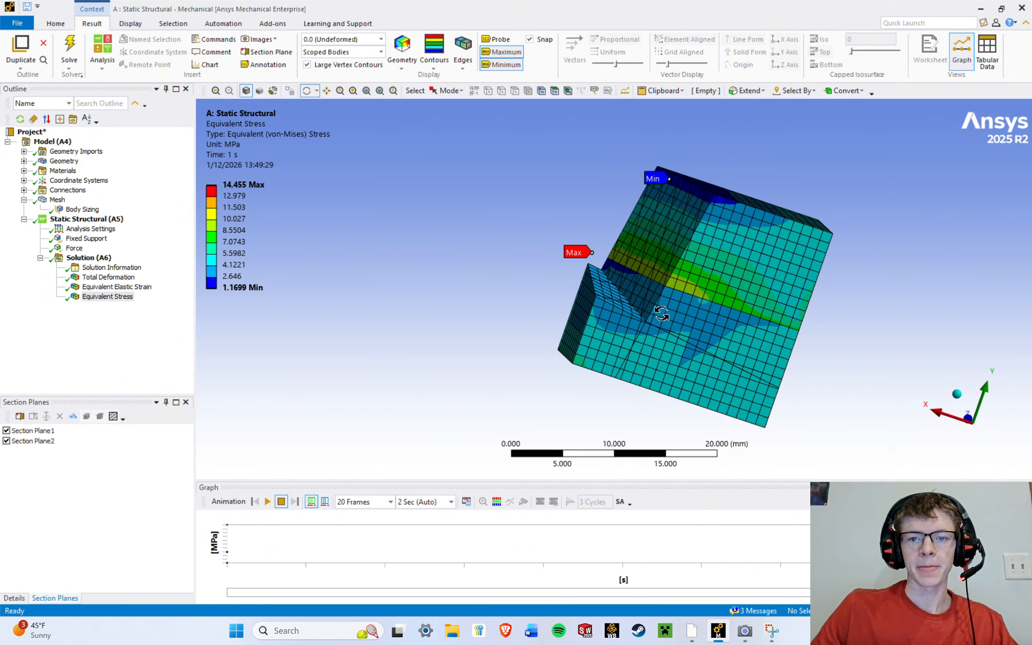
# Add a third section plane across the block above the high-stress band and inspect the stepped cut.
pyautogui.click(266, 52)
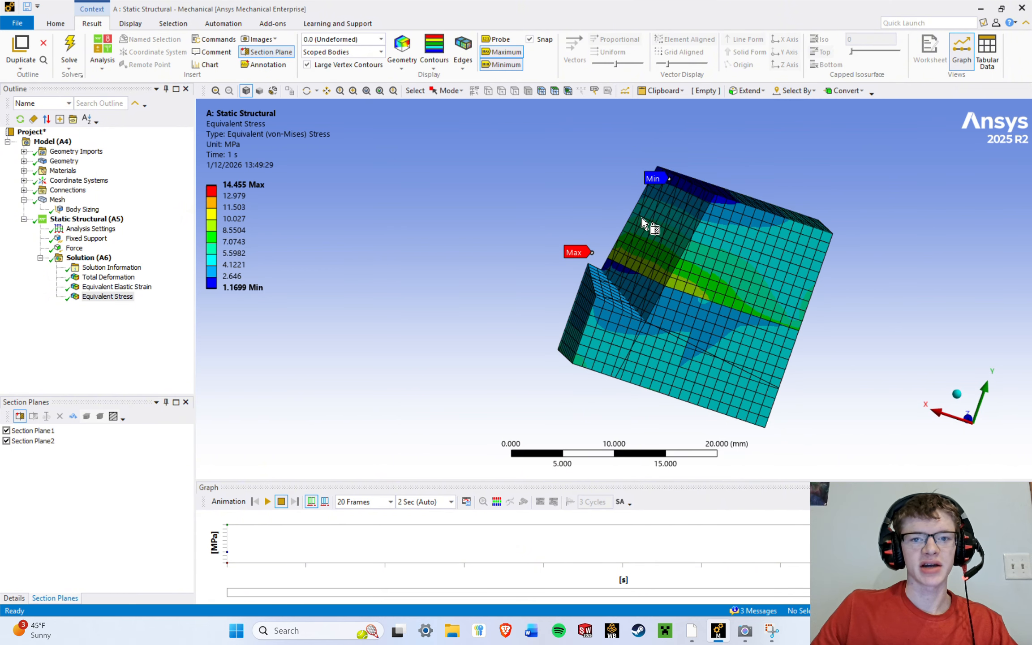
pyautogui.moveTo(585, 199); pyautogui.dragTo(943, 338)
pyautogui.scroll(6, 663, 300)
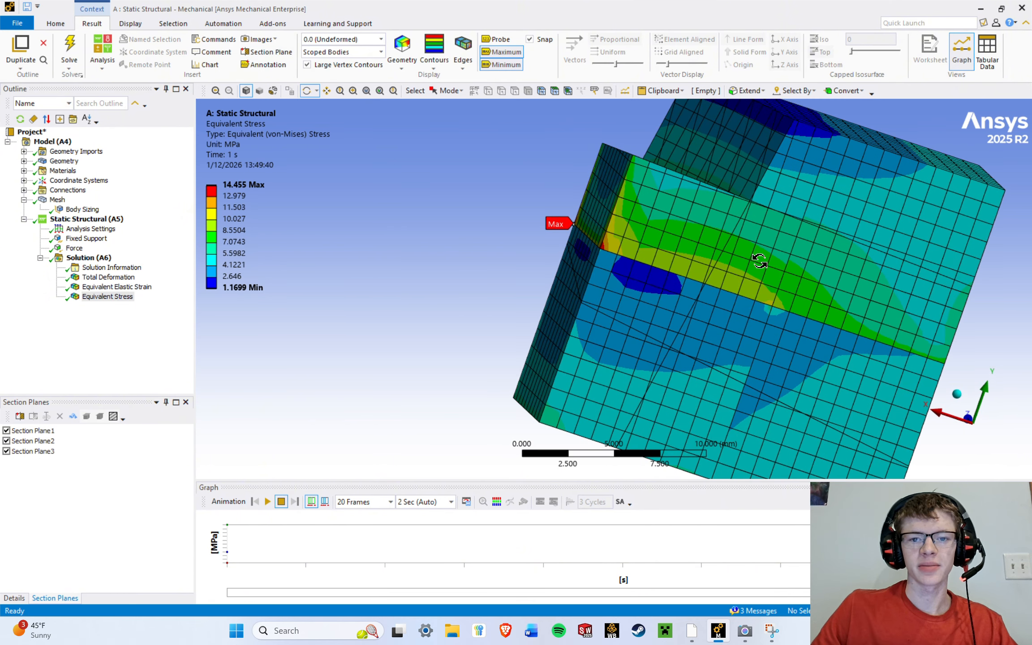
pyautogui.scroll(-6, 662, 300)
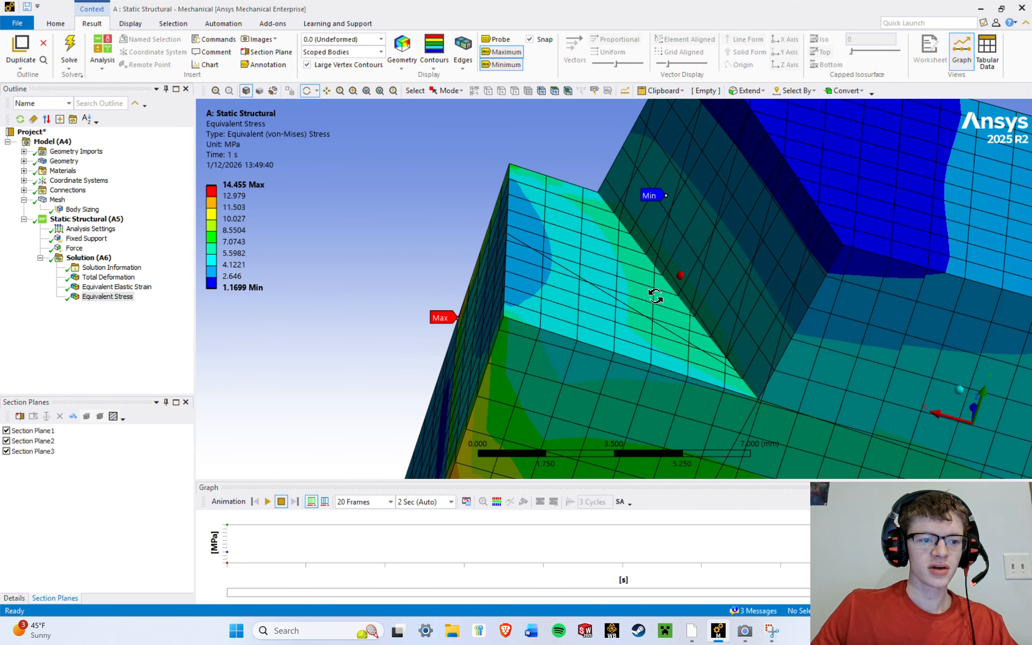
pyautogui.keyDown('ctrl'); pyautogui.moveTo(665, 316); pyautogui.dragTo(653, 263, button='middle'); pyautogui.keyUp('ctrl')
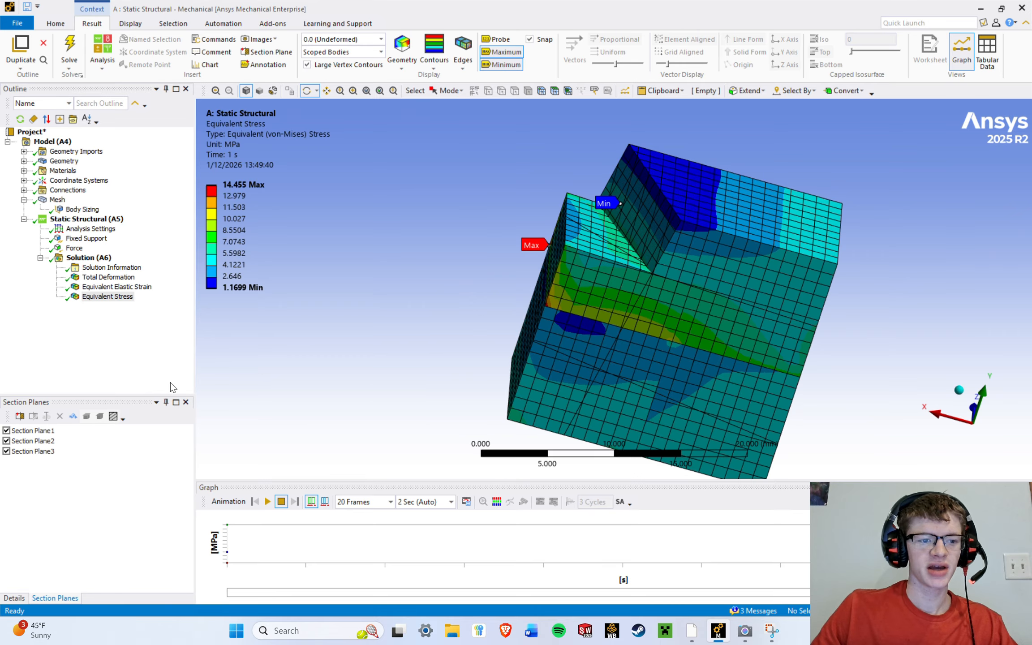
pyautogui.click(14, 599)
pyautogui.click(56, 599)
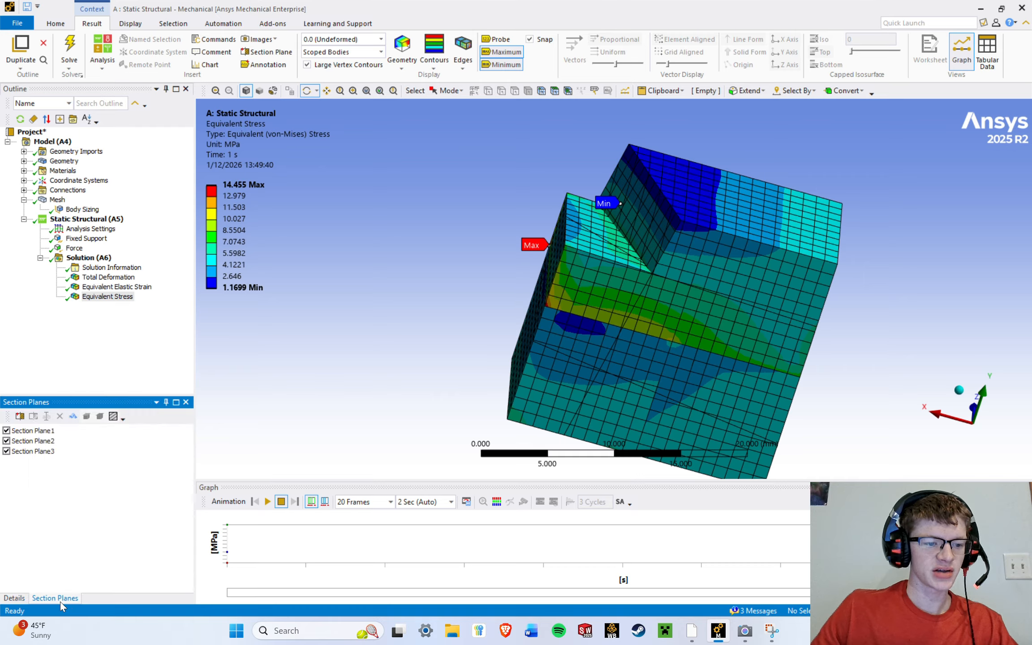
pyautogui.click(15, 598)
pyautogui.click(55, 599)
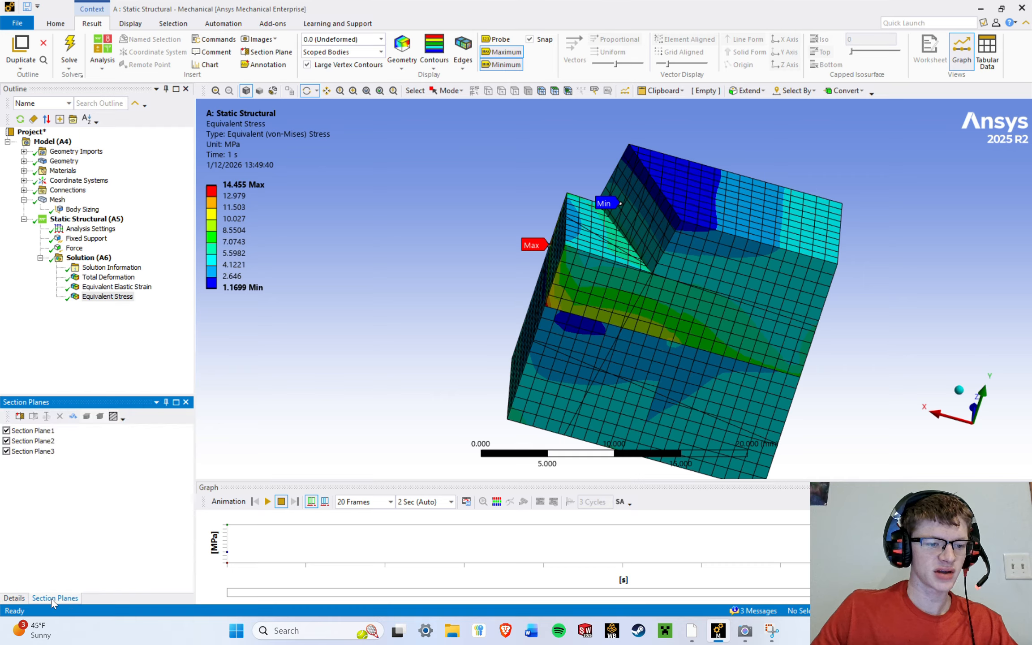
pyautogui.click(26, 599)
pyautogui.click(49, 598)
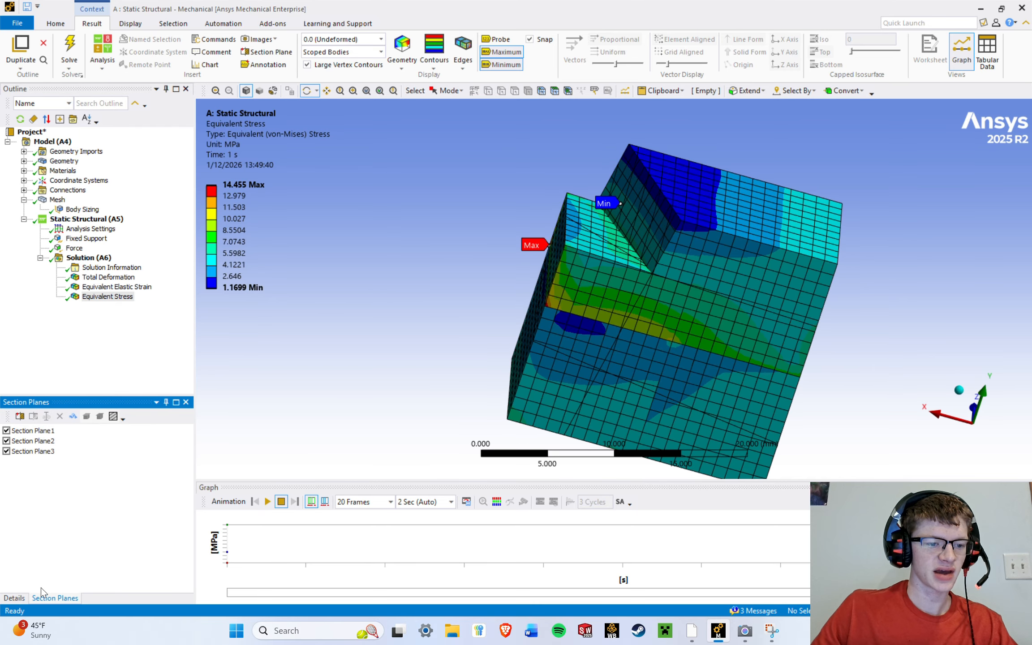
# Edit Section Plane3 and move its cut down toward the high-stress band near the maximum label.
pyautogui.click(7, 431)
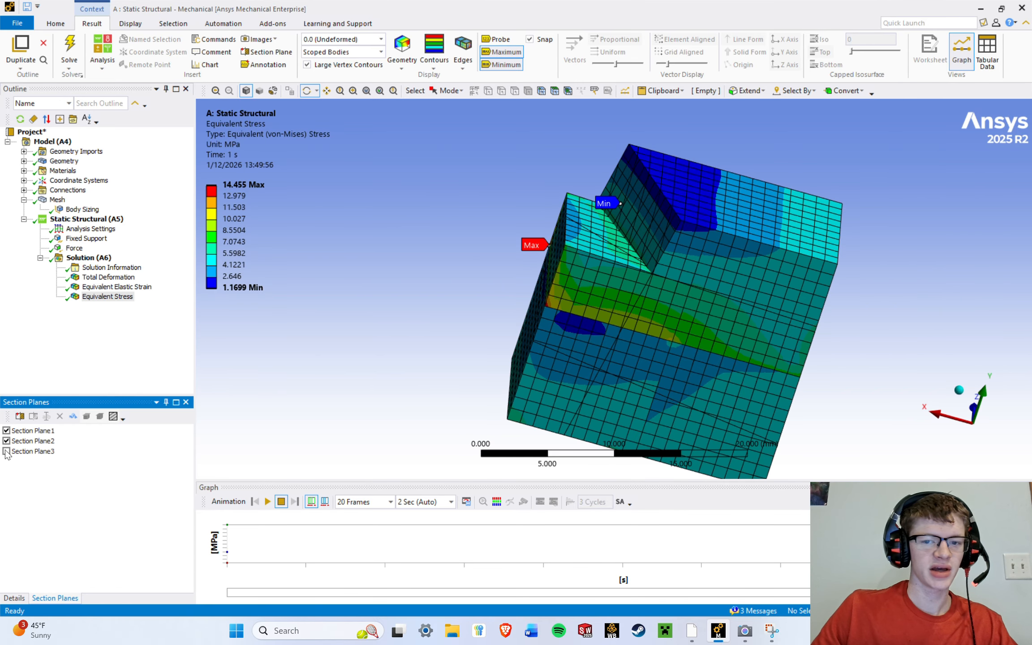
pyautogui.click(31, 453)
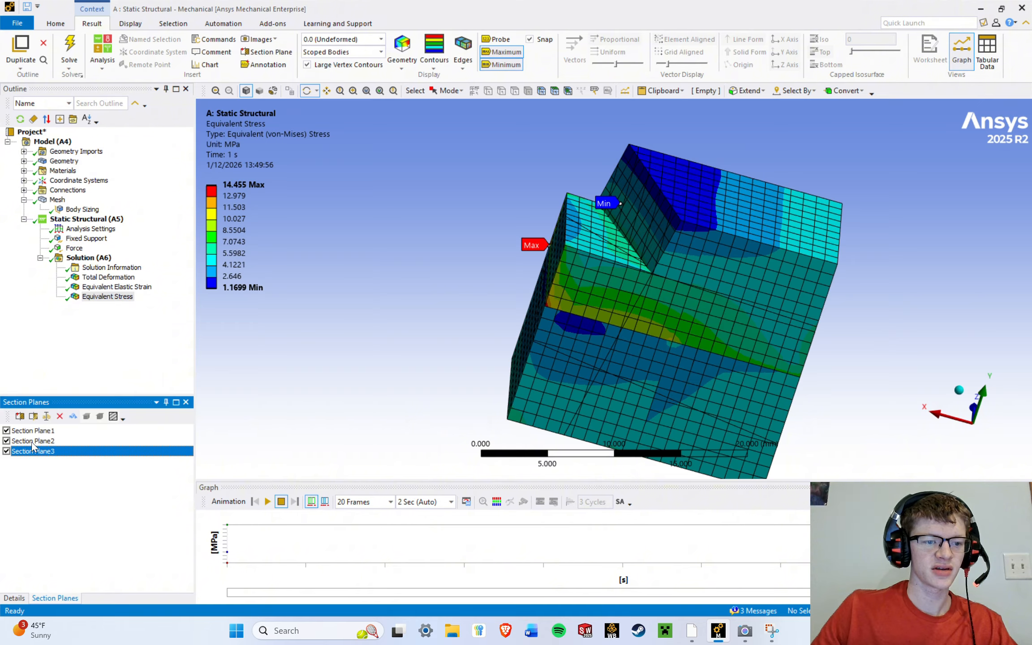
pyautogui.click(33, 417)
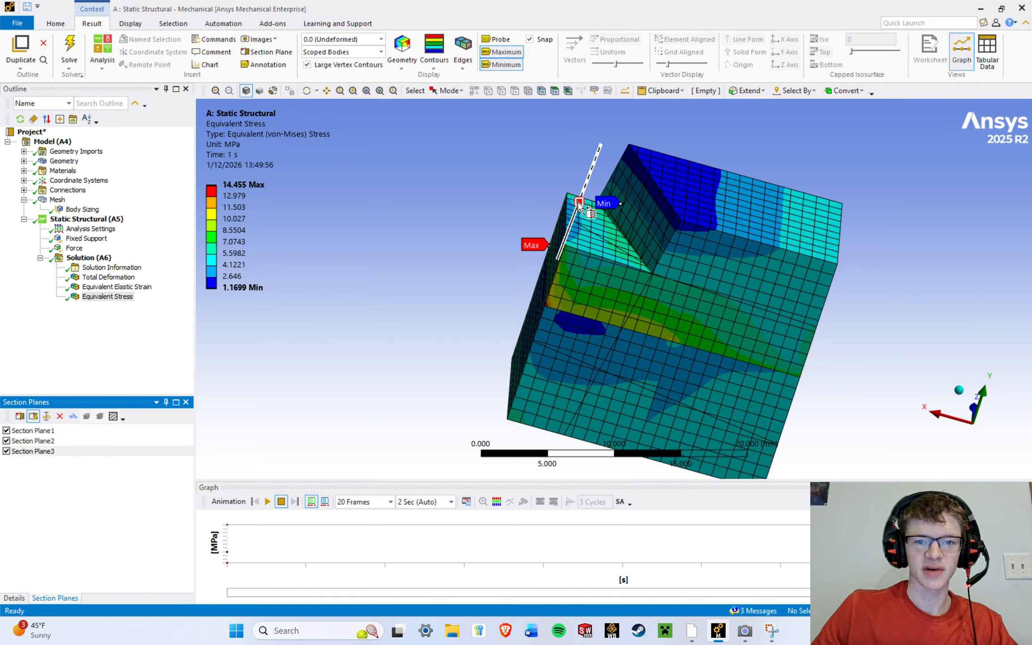
pyautogui.moveTo(579, 206); pyautogui.dragTo(508, 258)
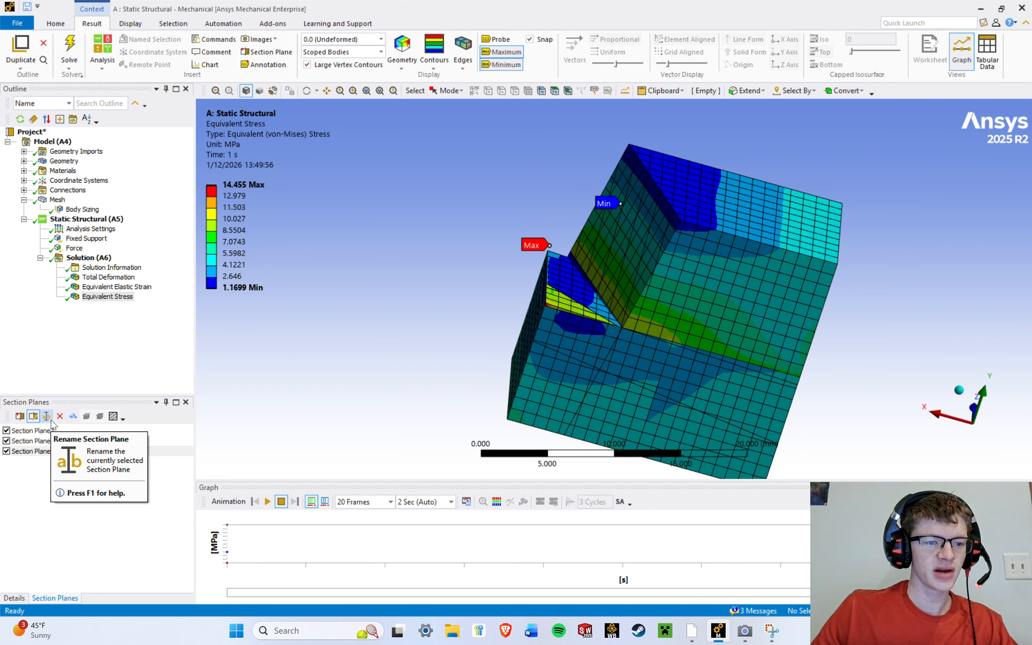
# Show whole elements along the section cuts and examine the stepped mesh stresses up close.
pyautogui.click(73, 416)
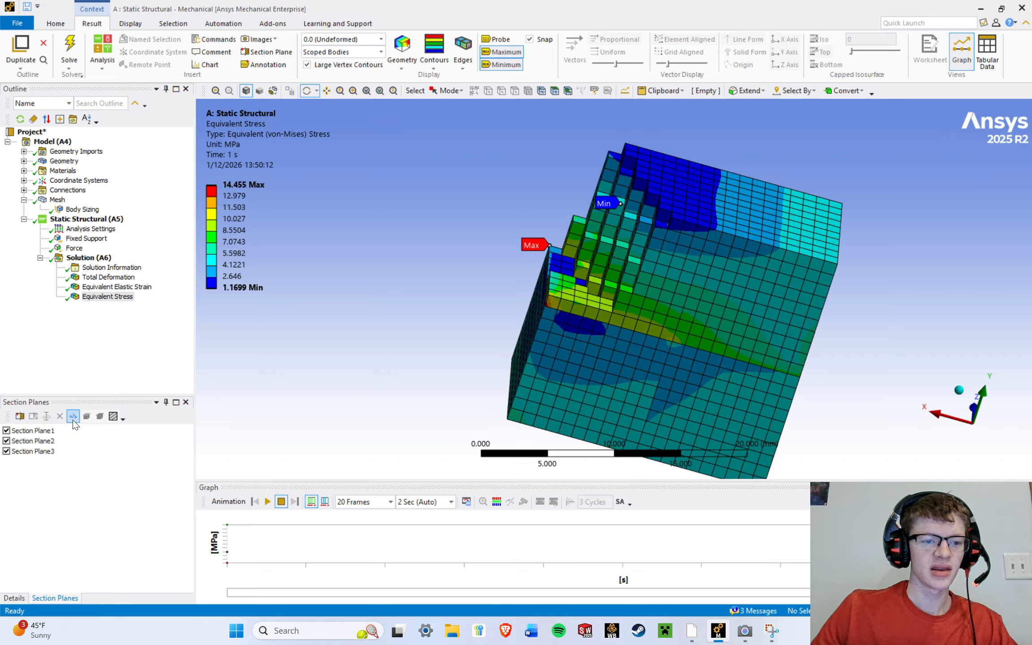
pyautogui.click(53, 514)
pyautogui.scroll(4, 645, 285)
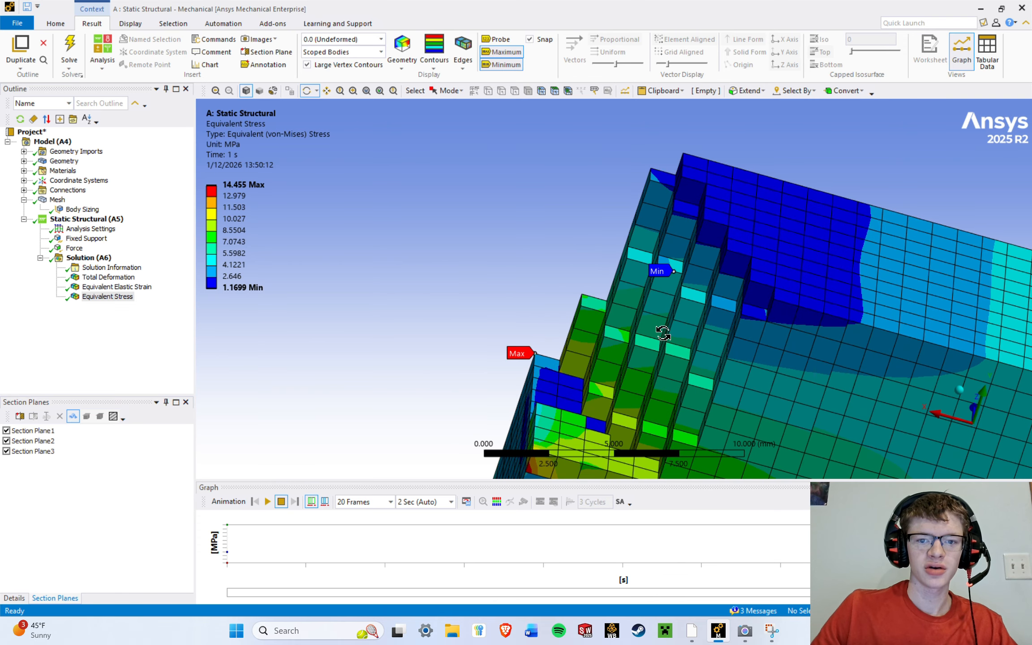
# Turn off whole-element display on the section cuts and examine the smooth cut faces up close around the minimum label.
pyautogui.click(73, 417)
pyautogui.scroll(8, 672, 293)
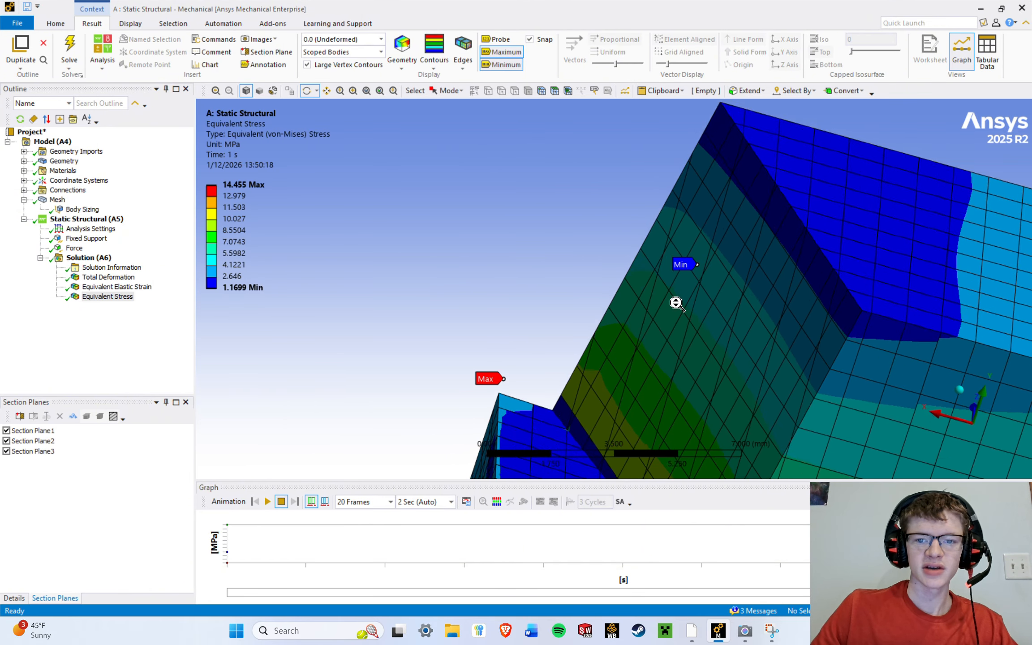
pyautogui.moveTo(720, 287); pyautogui.dragTo(824, 278)
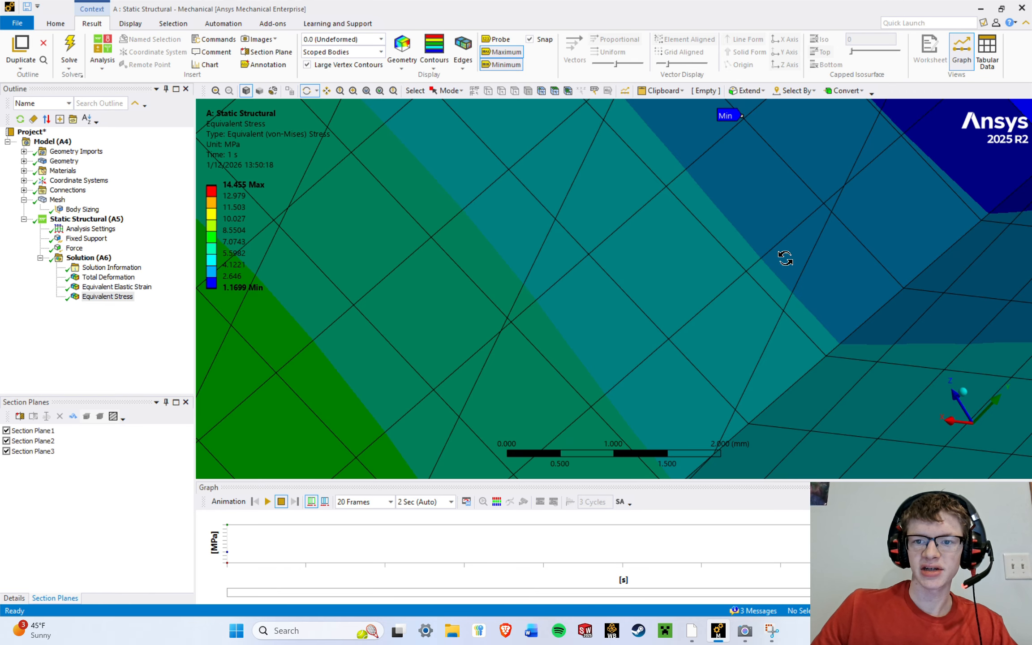
pyautogui.moveTo(823, 214); pyautogui.dragTo(652, 303)
pyautogui.scroll(3, 716, 314)
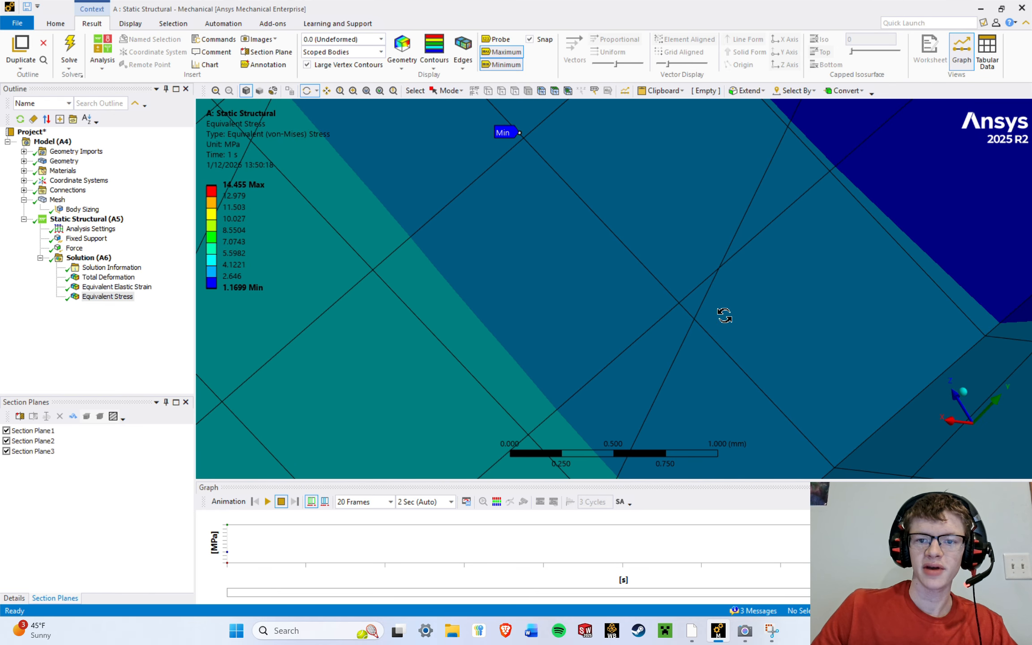
pyautogui.moveTo(723, 328); pyautogui.dragTo(575, 287)
pyautogui.scroll(-8, 623, 329)
pyautogui.moveTo(652, 358)
pyautogui.mouseDown()
pyautogui.moveTo(708, 346)
pyautogui.moveTo(667, 346)
pyautogui.mouseUp()
pyautogui.scroll(7, 667, 346)
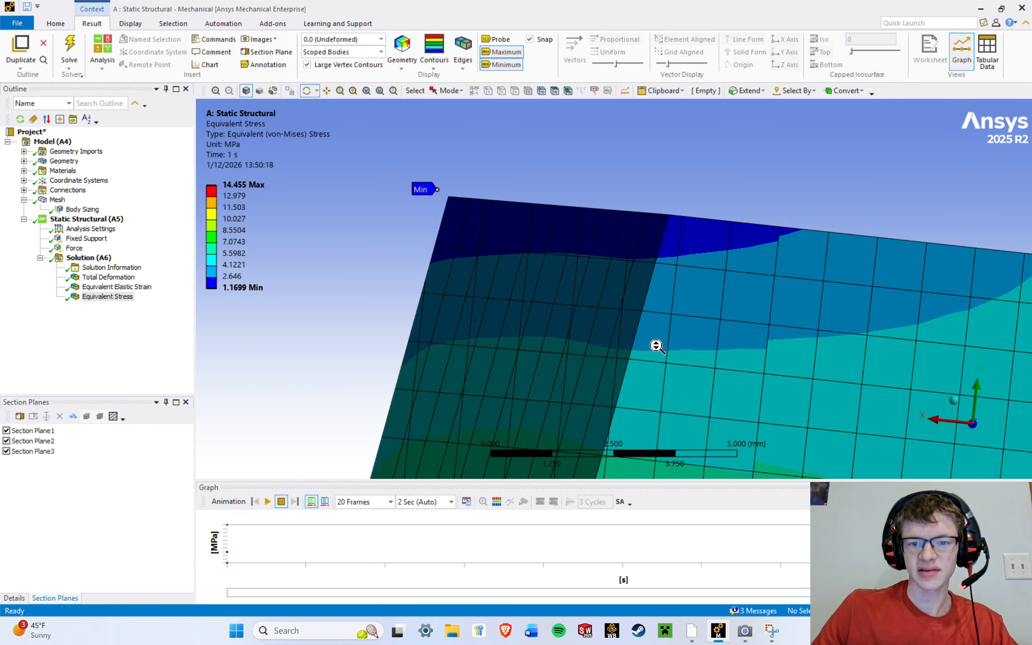
pyautogui.scroll(5, 622, 219)
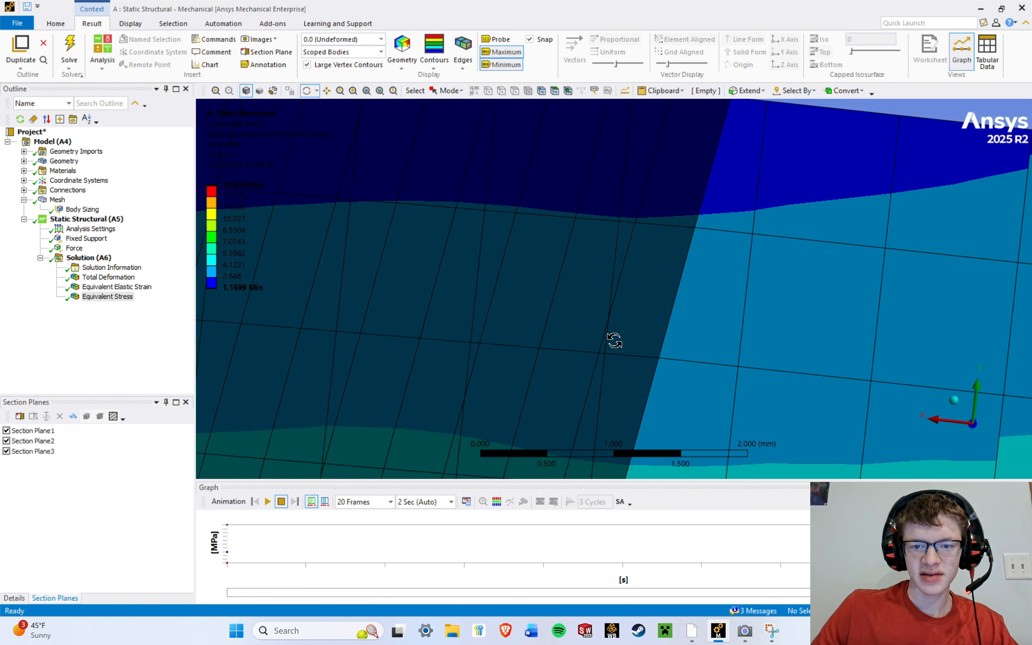
pyautogui.scroll(-1, 604, 235)
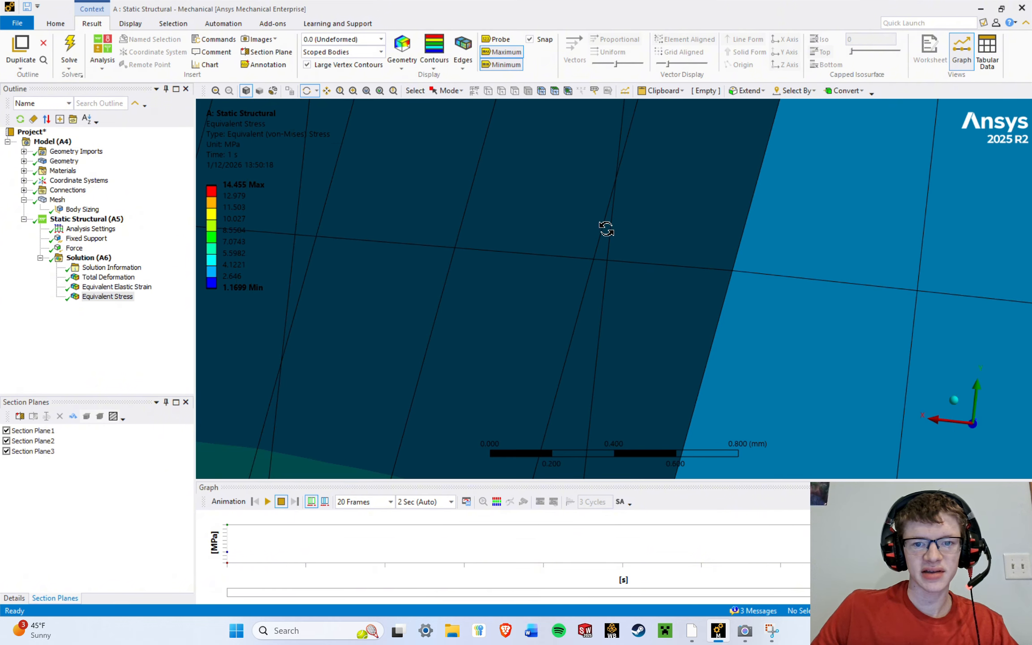
pyautogui.scroll(-4, 605, 237)
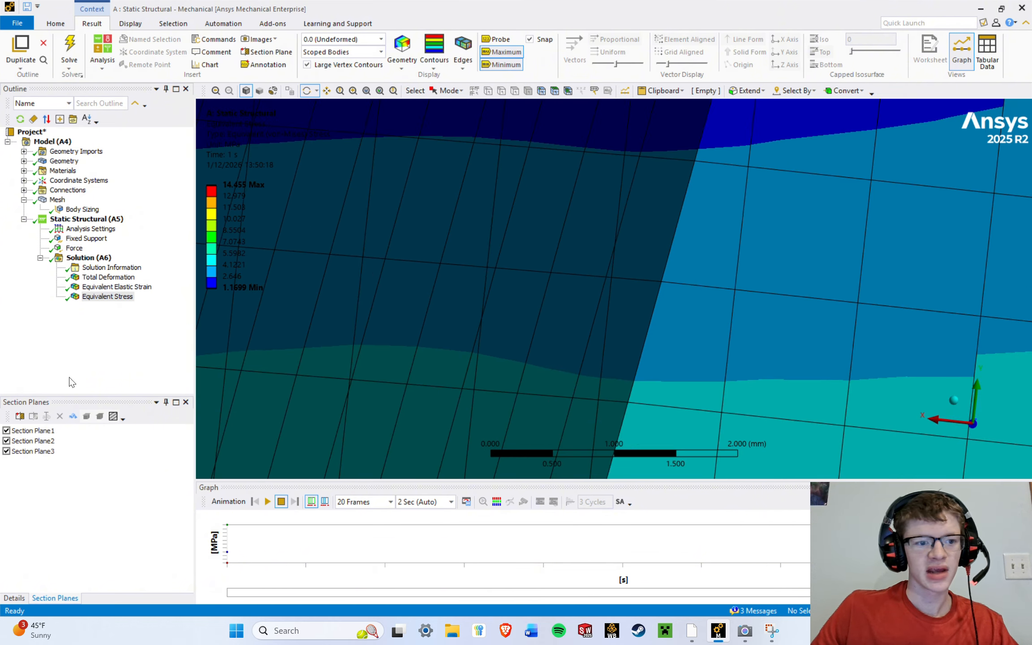
# Switch whole-element display back on and compare the stepped element stresses between the minimum and maximum labels.
pyautogui.click(73, 416)
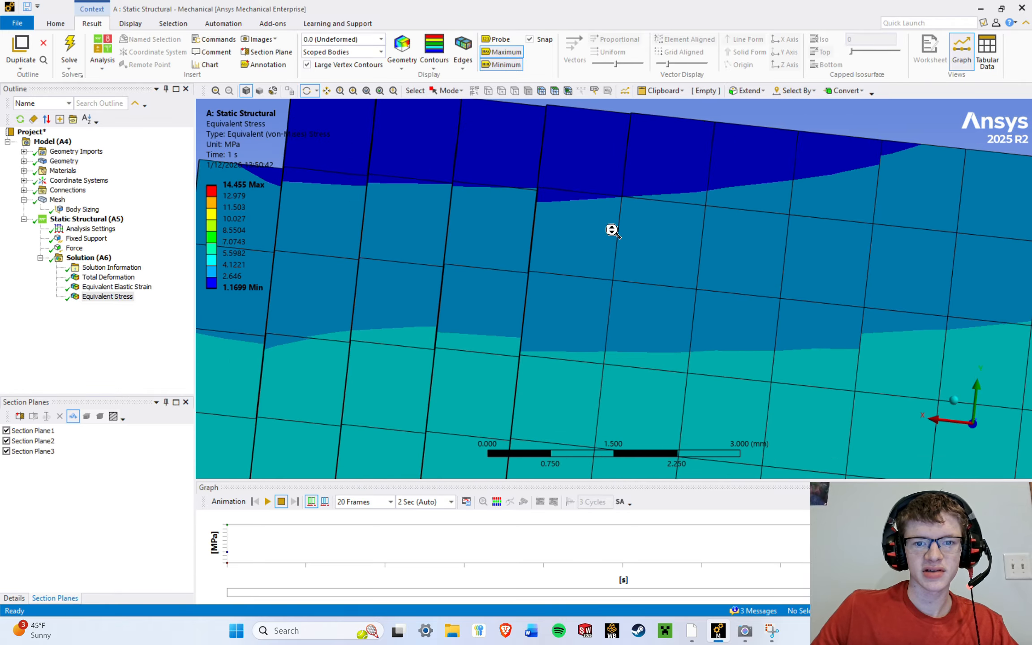
pyautogui.moveTo(610, 228)
pyautogui.mouseDown()
pyautogui.moveTo(590, 246)
pyautogui.moveTo(614, 237)
pyautogui.mouseUp()
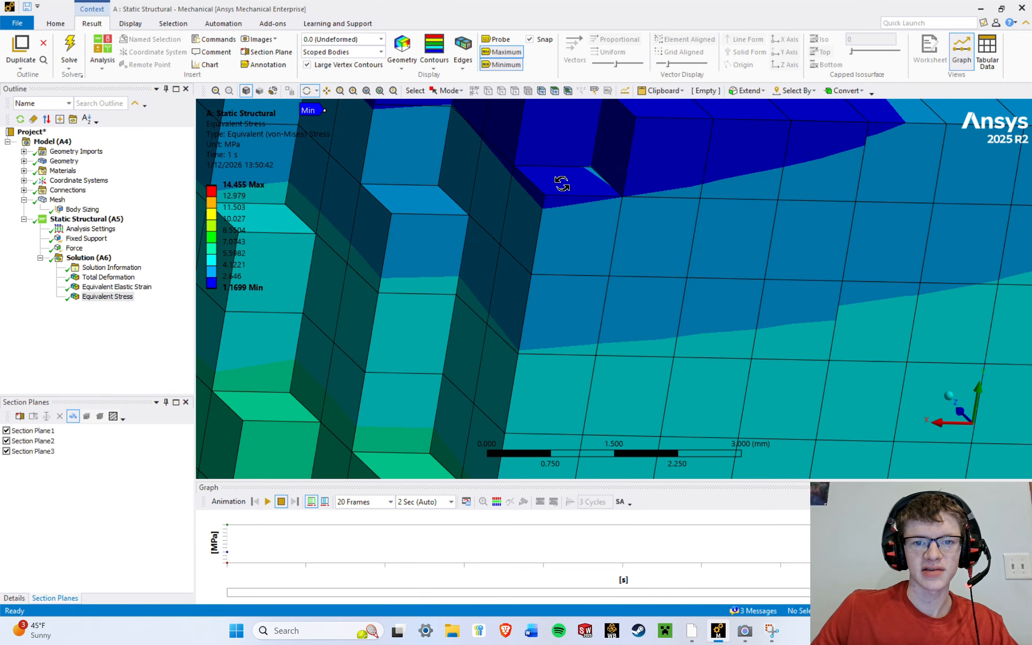
pyautogui.scroll(-6, 562, 184)
pyautogui.moveTo(548, 300); pyautogui.dragTo(662, 316)
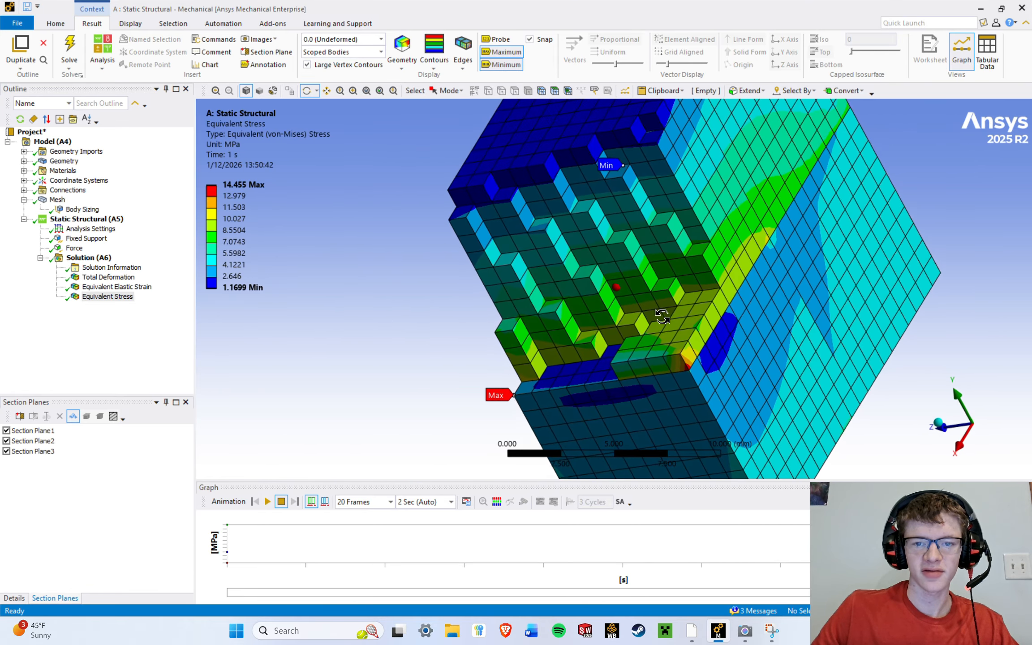
pyautogui.moveTo(662, 316); pyautogui.dragTo(652, 309, button='middle')
pyautogui.scroll(-5, 645, 302)
pyautogui.moveTo(735, 275)
pyautogui.mouseDown(button='middle')
pyautogui.moveTo(691, 285)
pyautogui.moveTo(834, 272)
pyautogui.moveTo(748, 286)
pyautogui.mouseUp(button='middle')
pyautogui.scroll(5, 701, 314)
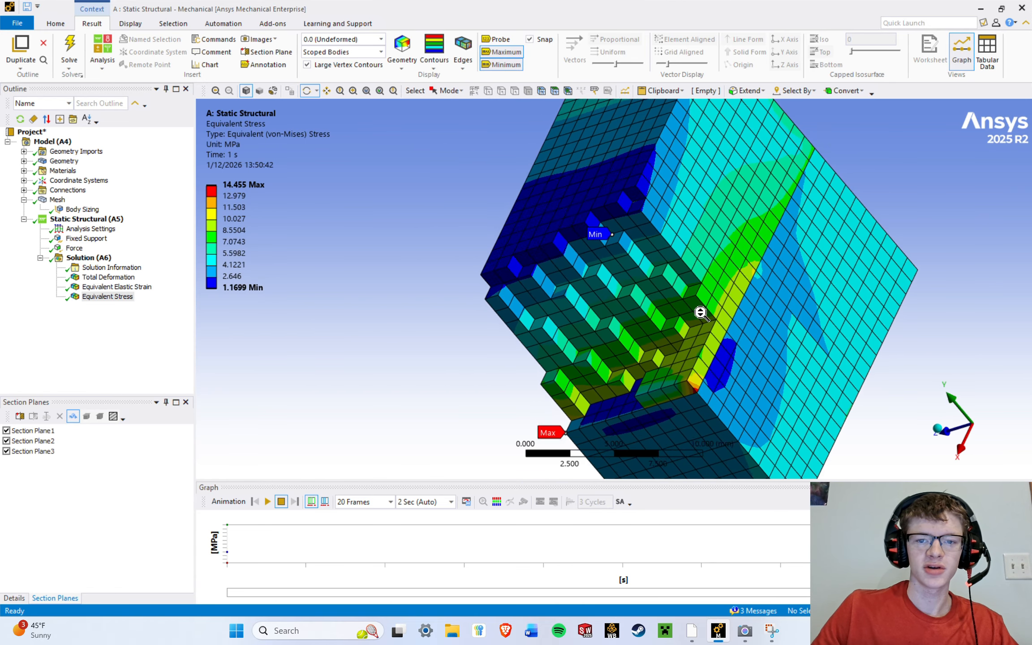
pyautogui.scroll(3, 699, 296)
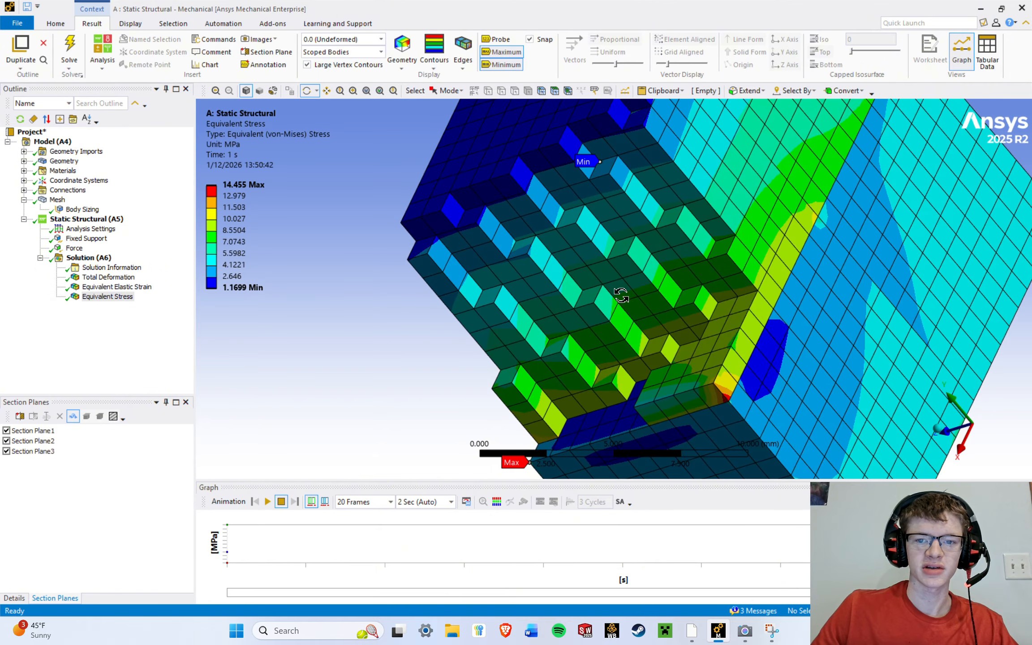
pyautogui.moveTo(620, 296); pyautogui.dragTo(406, 334, button='middle')
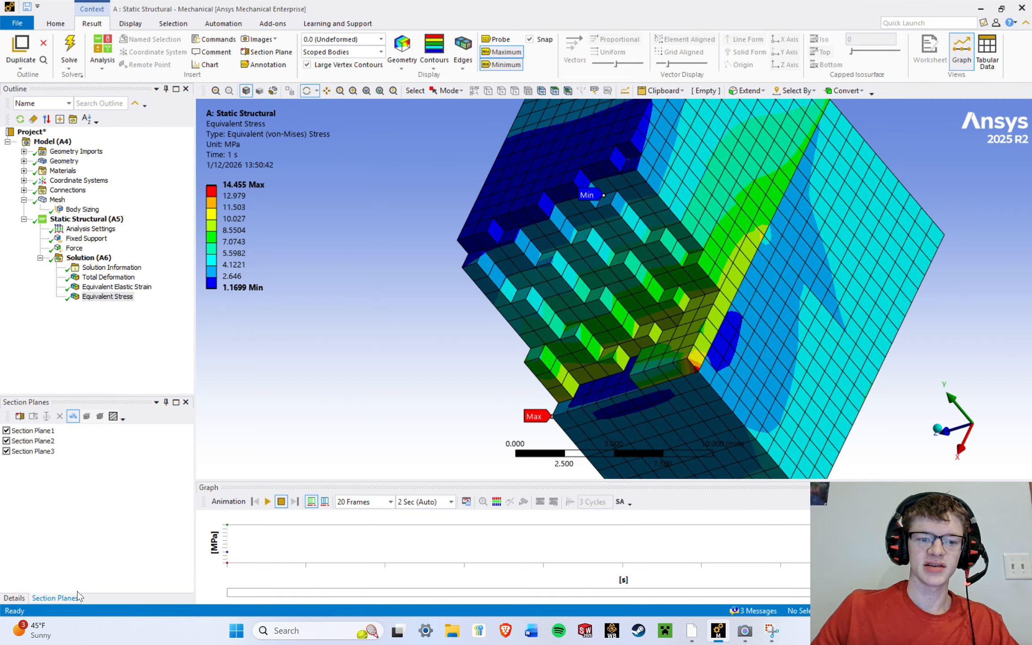
# Delete Section Plane1, Section Plane2 and Section Plane3 to restore the full block.
pyautogui.click(185, 402)
pyautogui.scroll(-5, 392, 369)
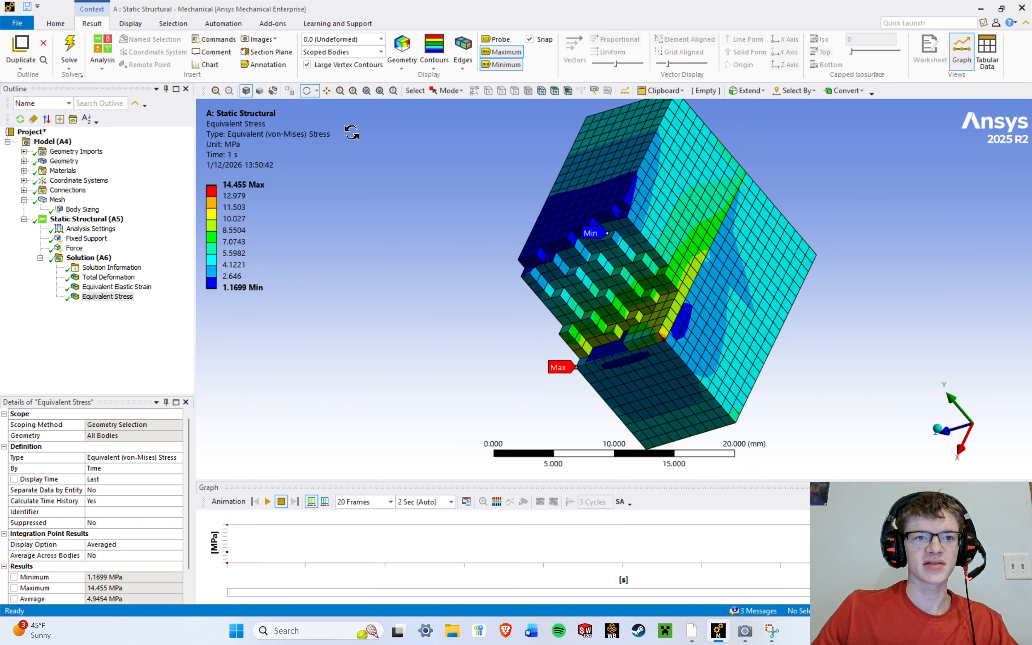
pyautogui.click(266, 52)
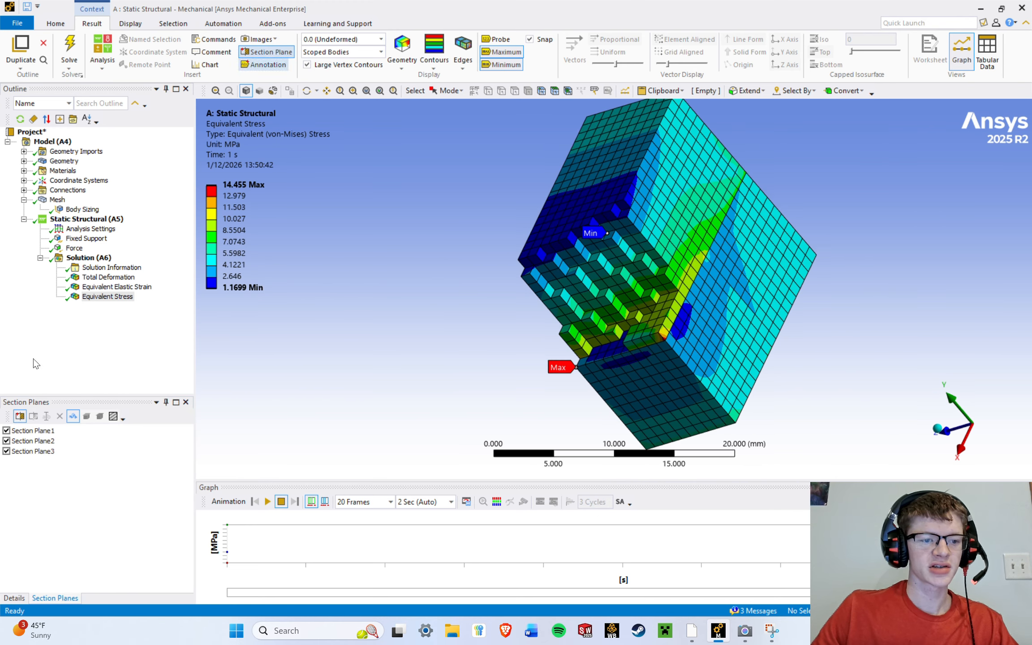
pyautogui.click(23, 432)
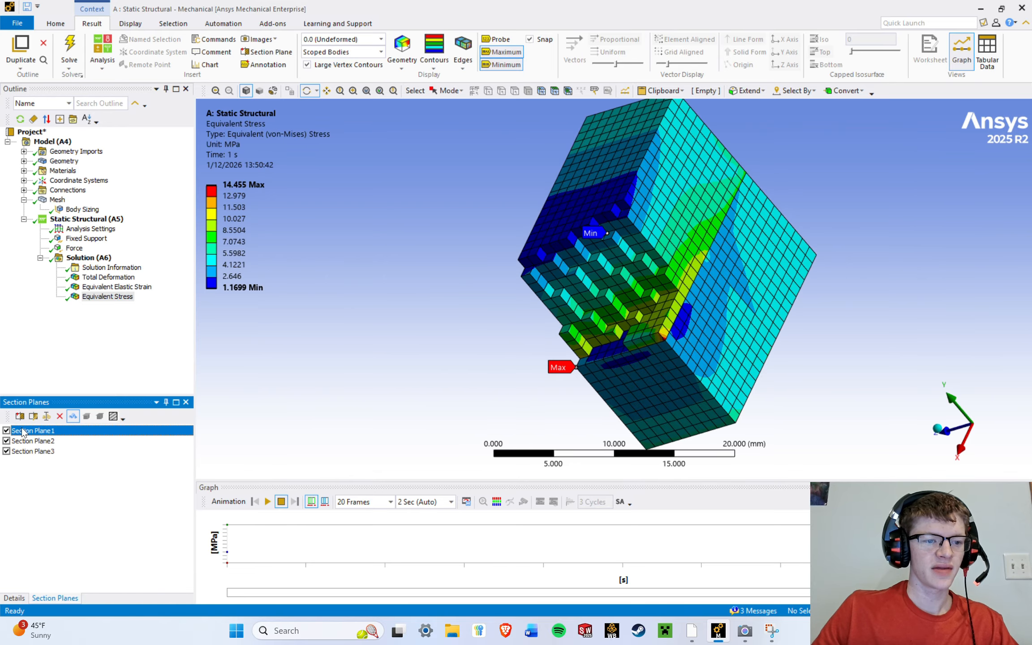
pyautogui.click(60, 416)
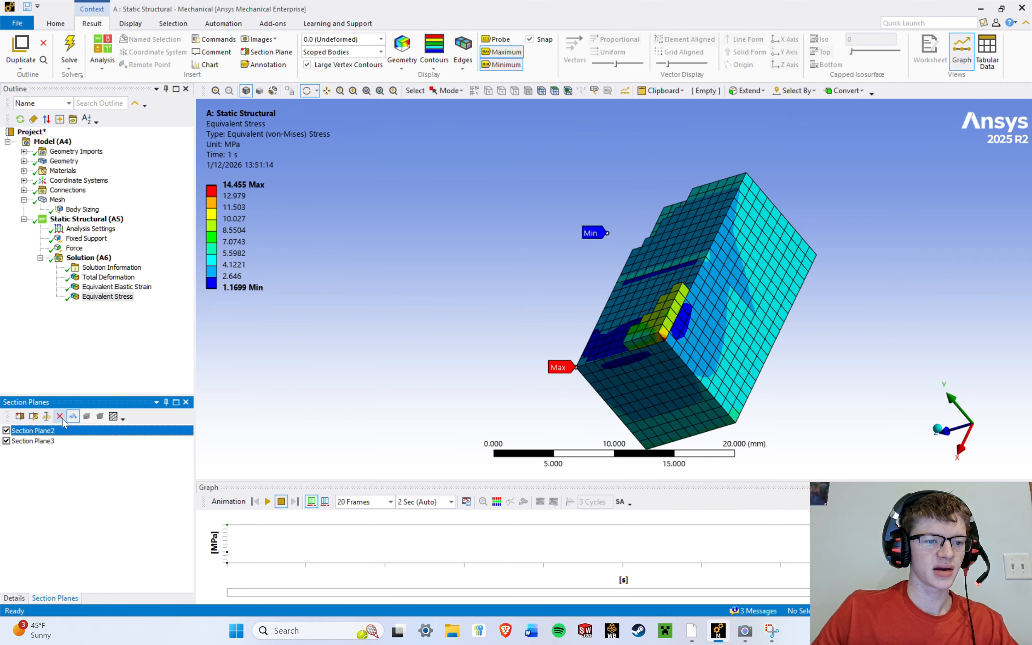
pyautogui.click(60, 417)
pyautogui.click(60, 417)
# Examine the equivalent stress contours over the uncut block's outer faces and close the section plane list.
pyautogui.moveTo(484, 362); pyautogui.dragTo(706, 284)
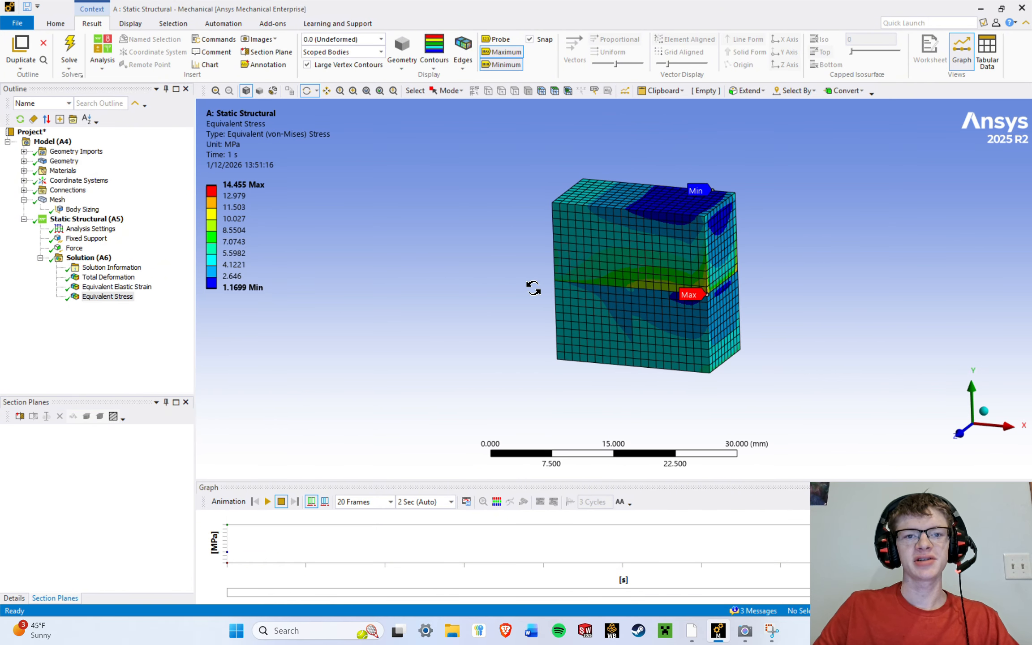
pyautogui.scroll(-3, 534, 274)
pyautogui.moveTo(649, 254)
pyautogui.keyDown('ctrl'); pyautogui.mouseDown(button='middle')
pyautogui.moveTo(555, 263)
pyautogui.moveTo(668, 251)
pyautogui.mouseUp(button='middle'); pyautogui.keyUp('ctrl')
pyautogui.scroll(2, 555, 264)
pyautogui.scroll(4, 555, 263)
pyautogui.scroll(3, 666, 252)
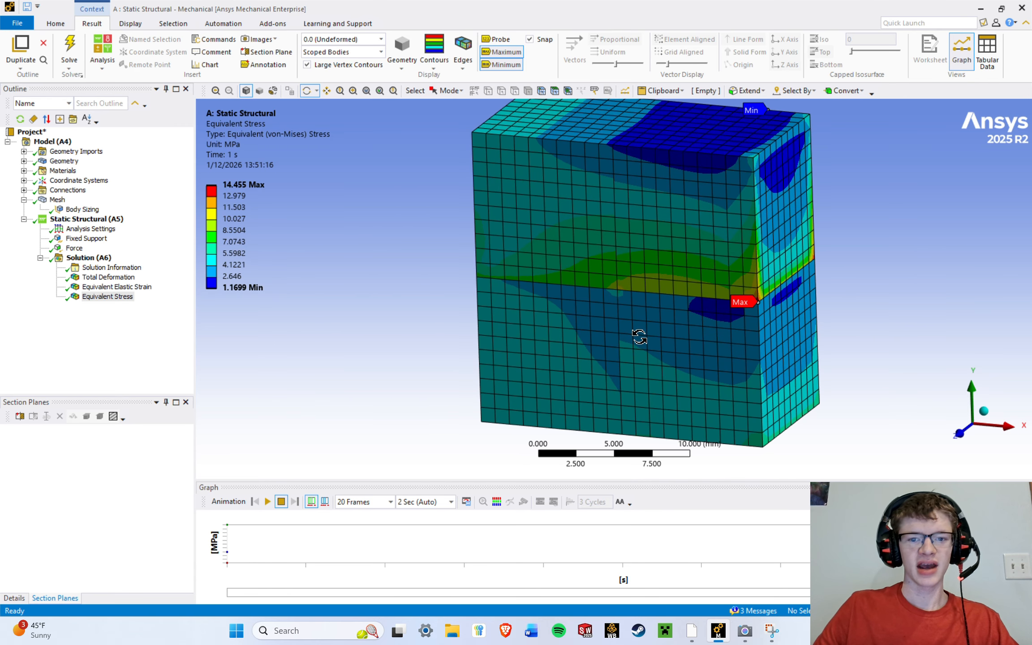
pyautogui.scroll(-4, 636, 313)
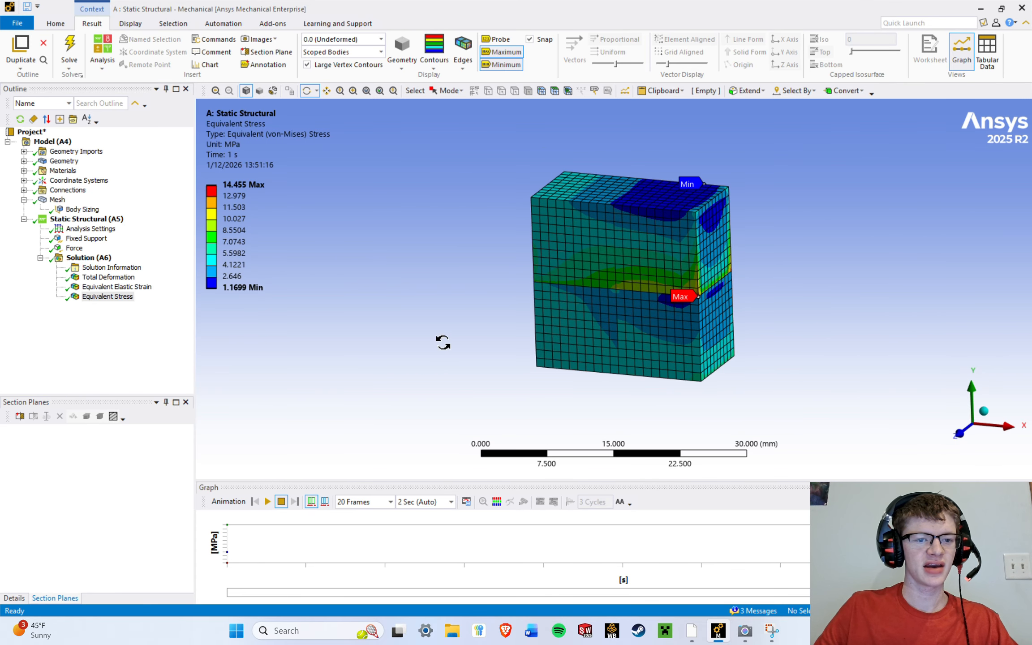
pyautogui.click(186, 402)
pyautogui.scroll(2, 560, 268)
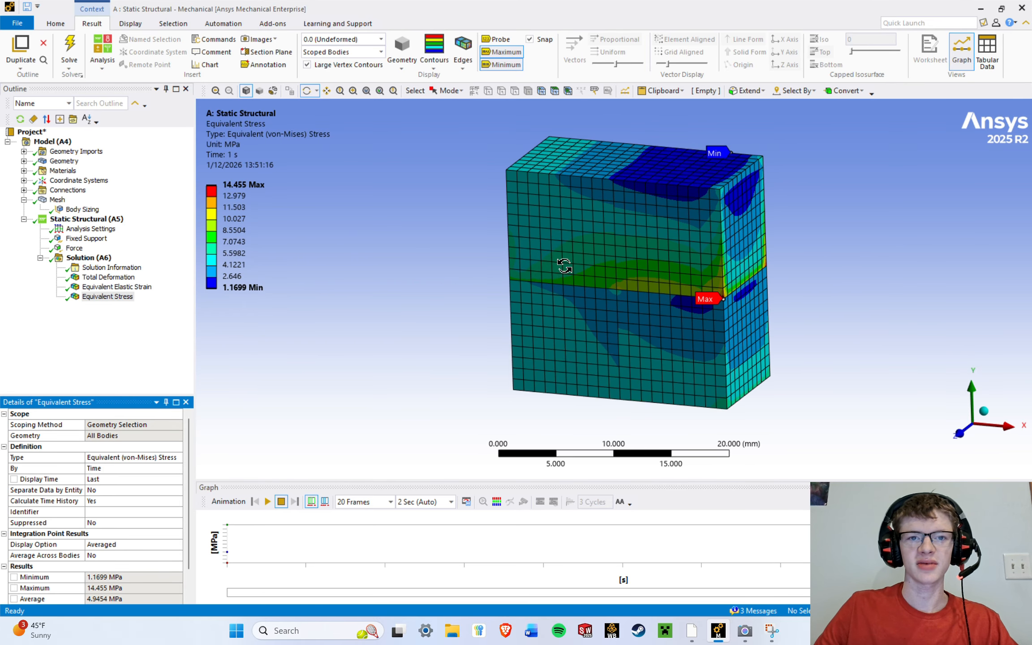
# Insert an image of the current Equivalent Stress view under that result, review it and return to the live result.
pyautogui.click(277, 41)
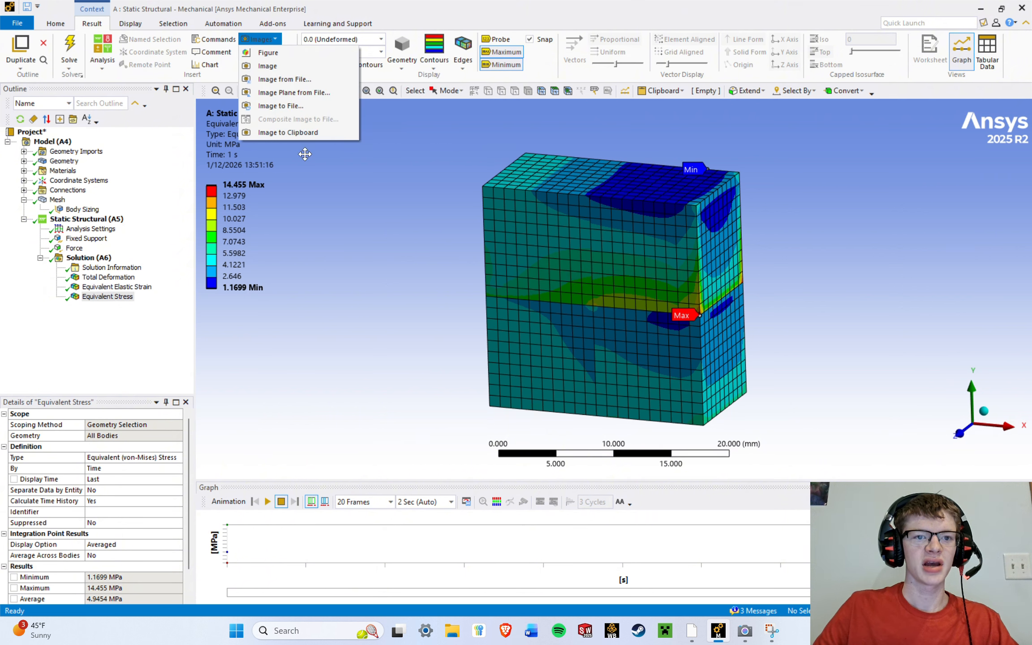
pyautogui.click(274, 67)
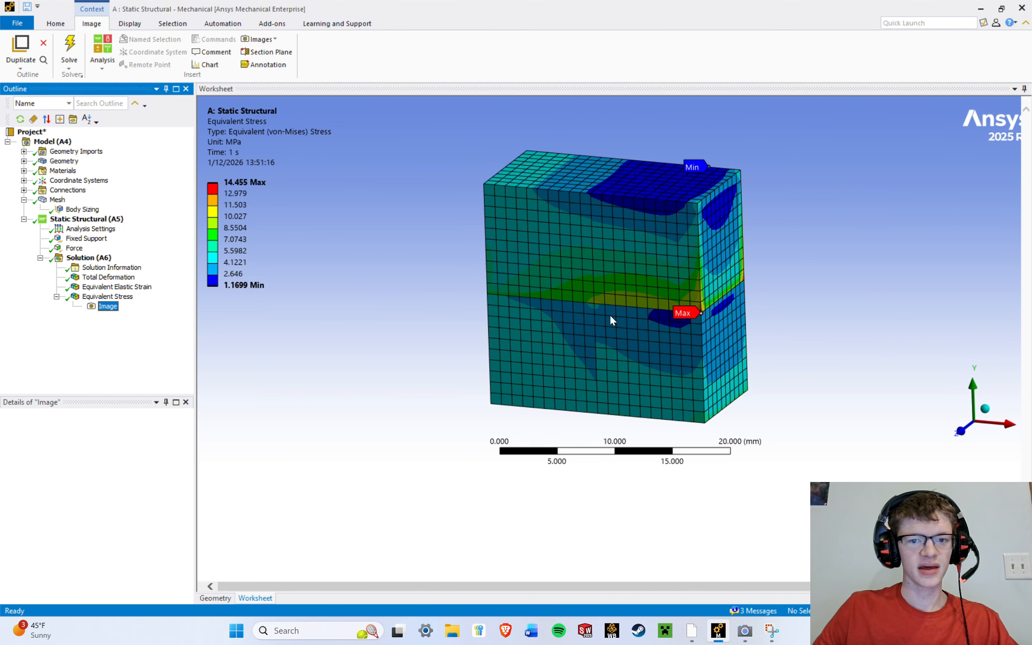
pyautogui.click(468, 302)
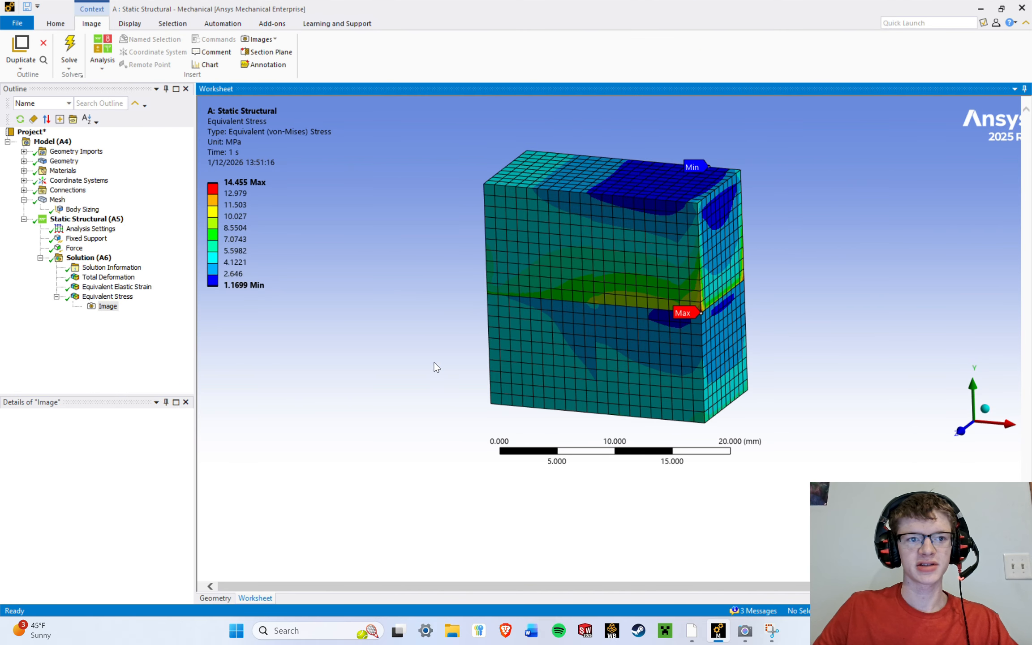
pyautogui.click(135, 335)
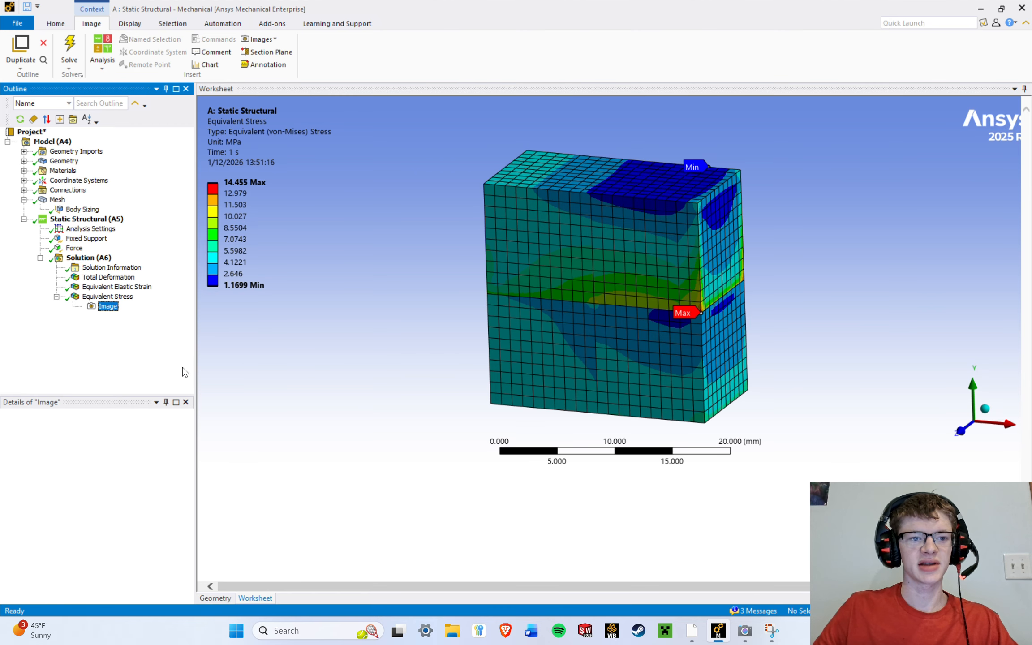
pyautogui.moveTo(197, 348); pyautogui.dragTo(181, 348)
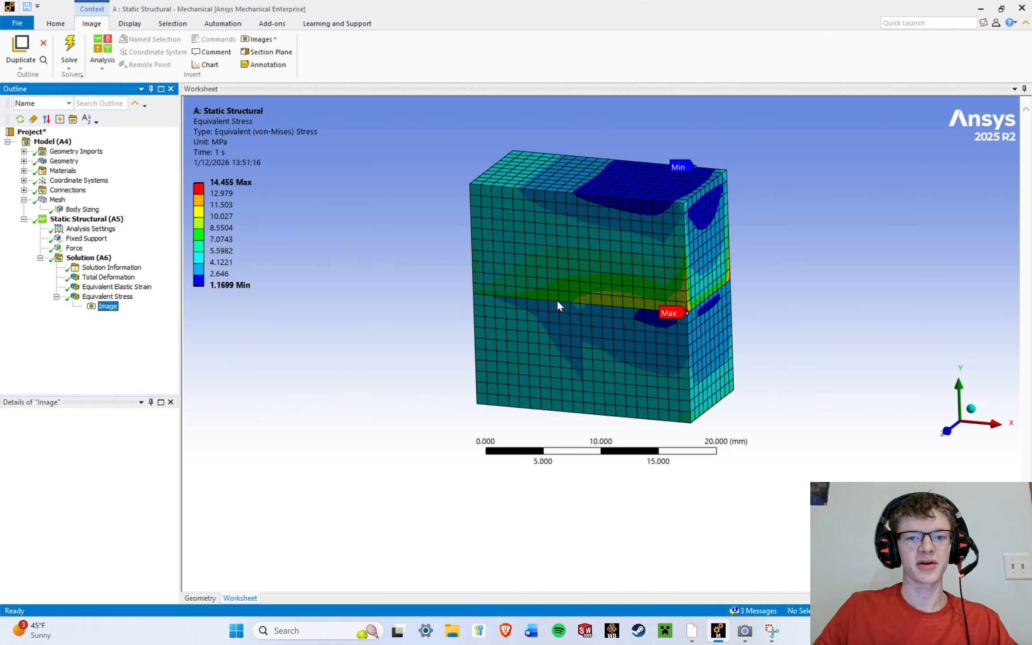
pyautogui.click(419, 406)
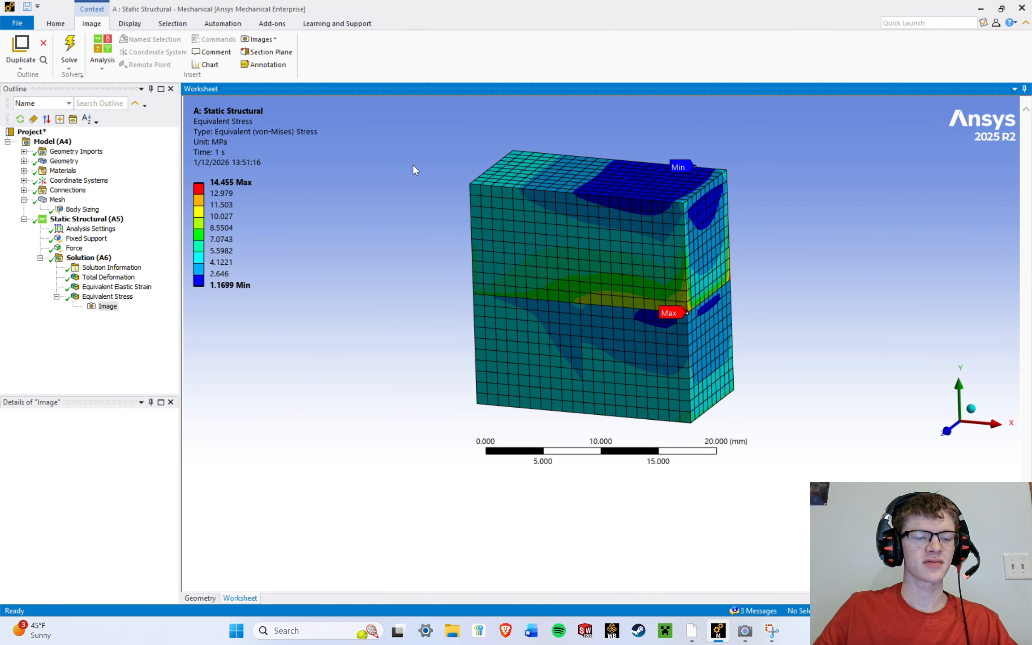
pyautogui.click(105, 297)
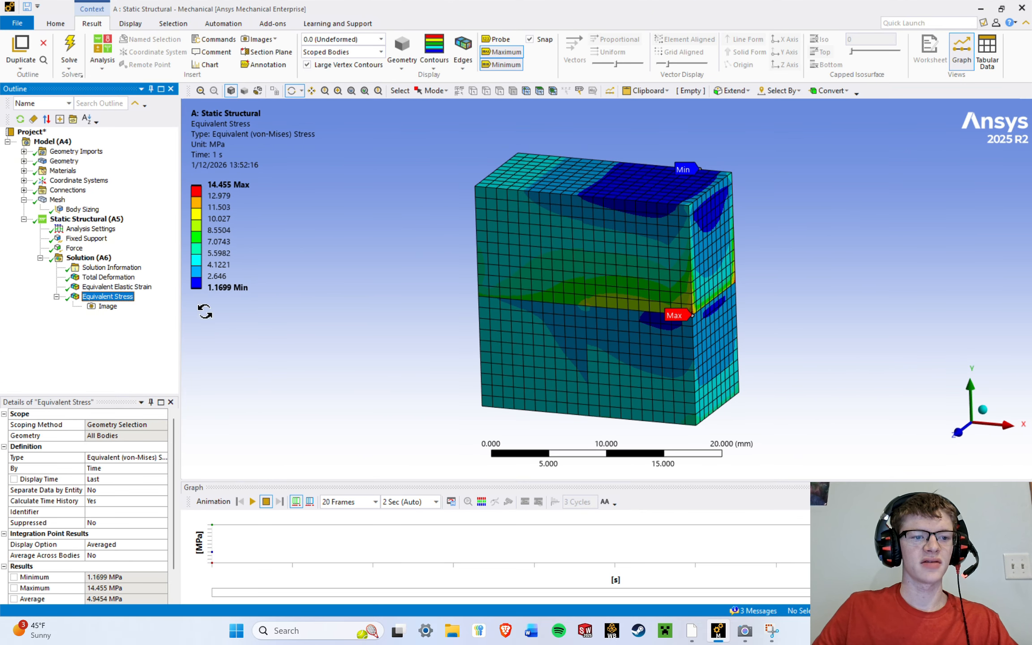
# Select the second solid body under Geometry and solve the static structural analysis.
pyautogui.rightClick(58, 172)
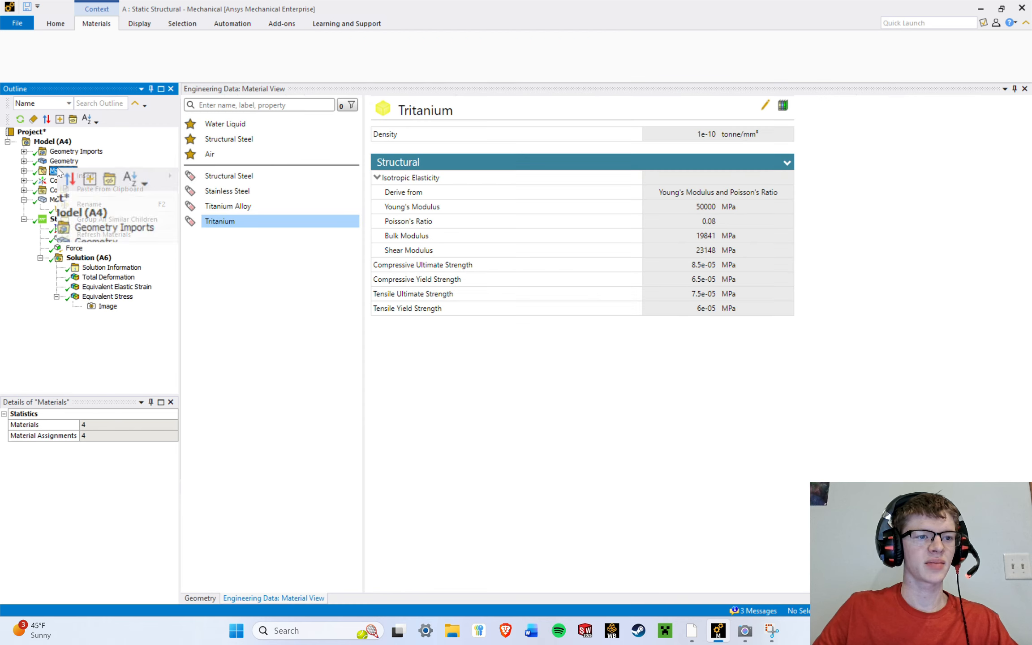
pyautogui.click(38, 303)
pyautogui.click(75, 182)
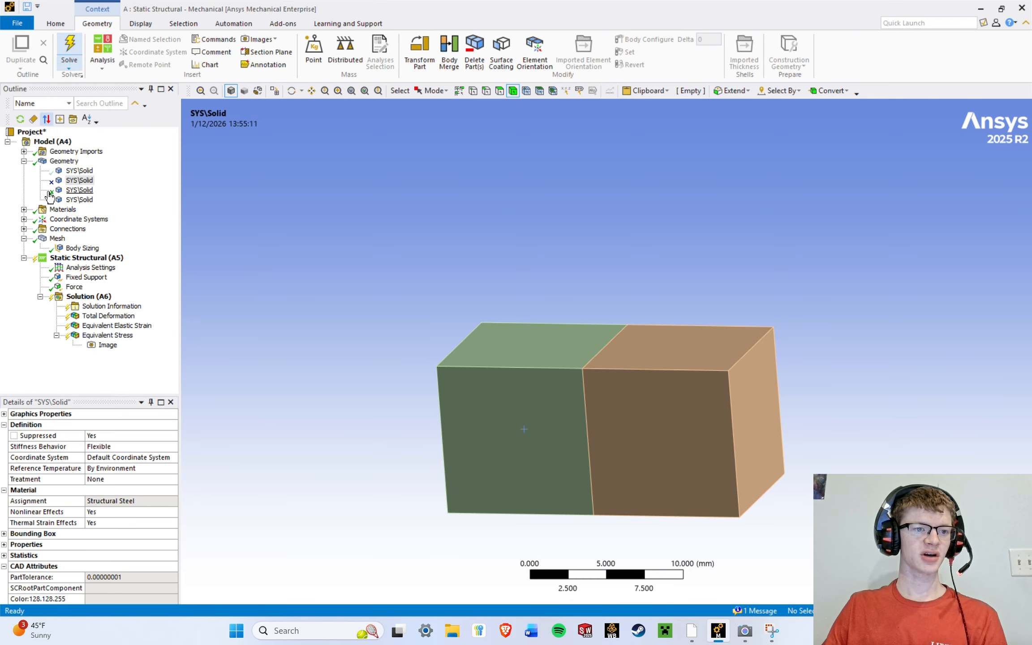
pyautogui.press('F5')
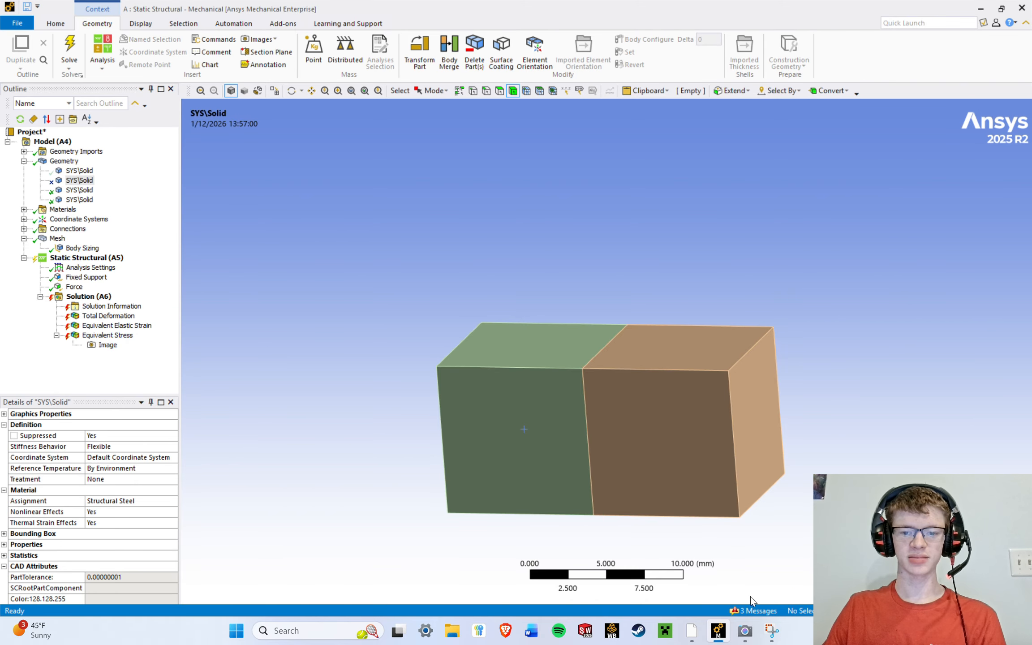
# Review the solver messages and set GPU acceleration to None in the advanced solve process settings for My Computer.
pyautogui.click(752, 609)
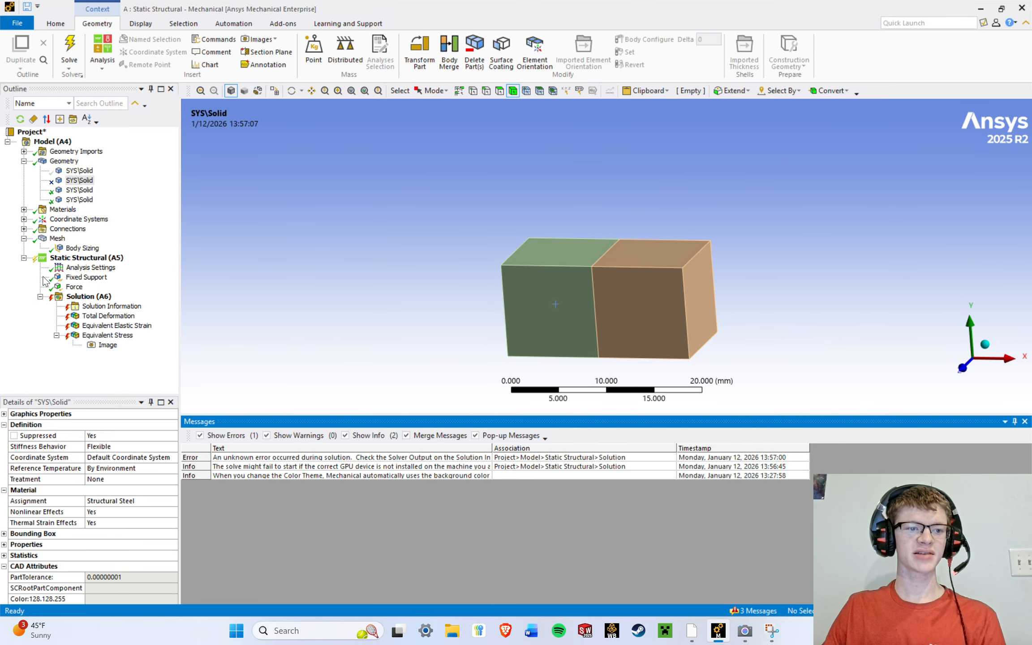
pyautogui.click(17, 23)
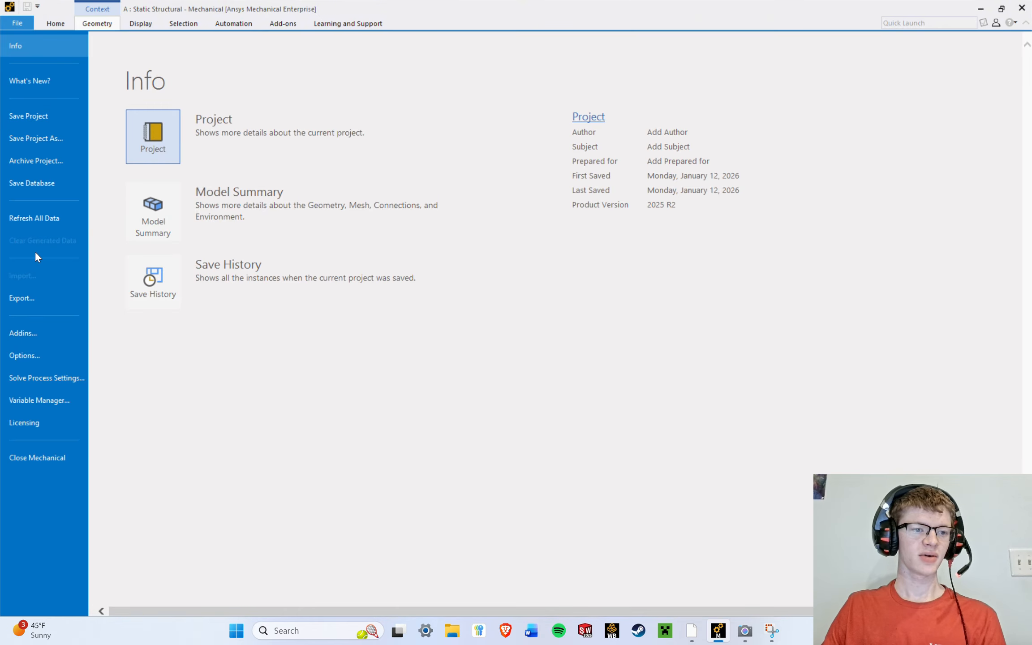
pyautogui.click(46, 378)
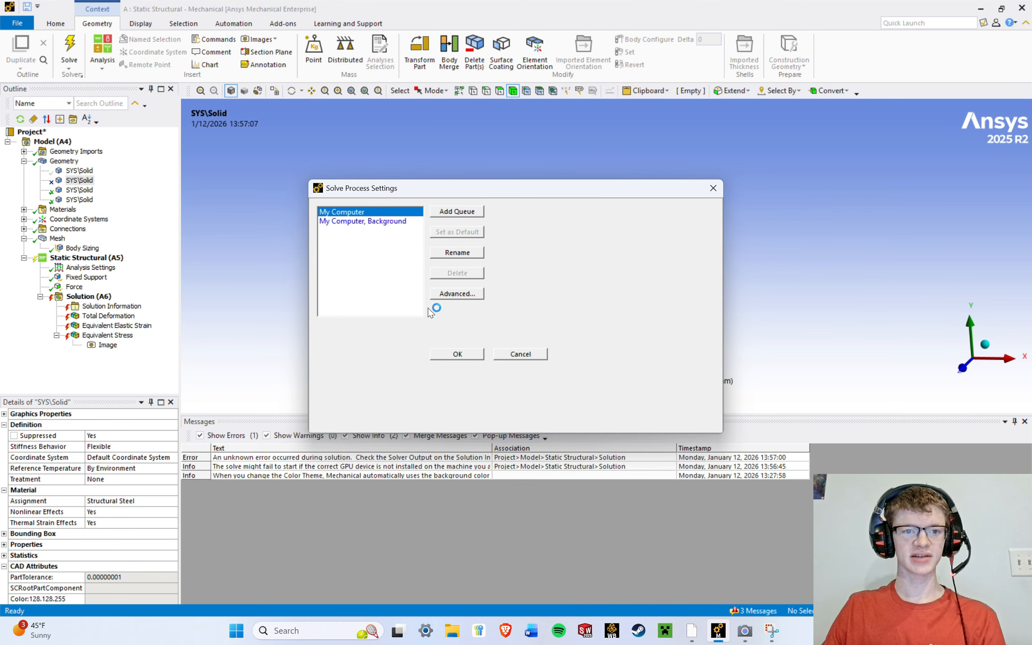
pyautogui.click(455, 294)
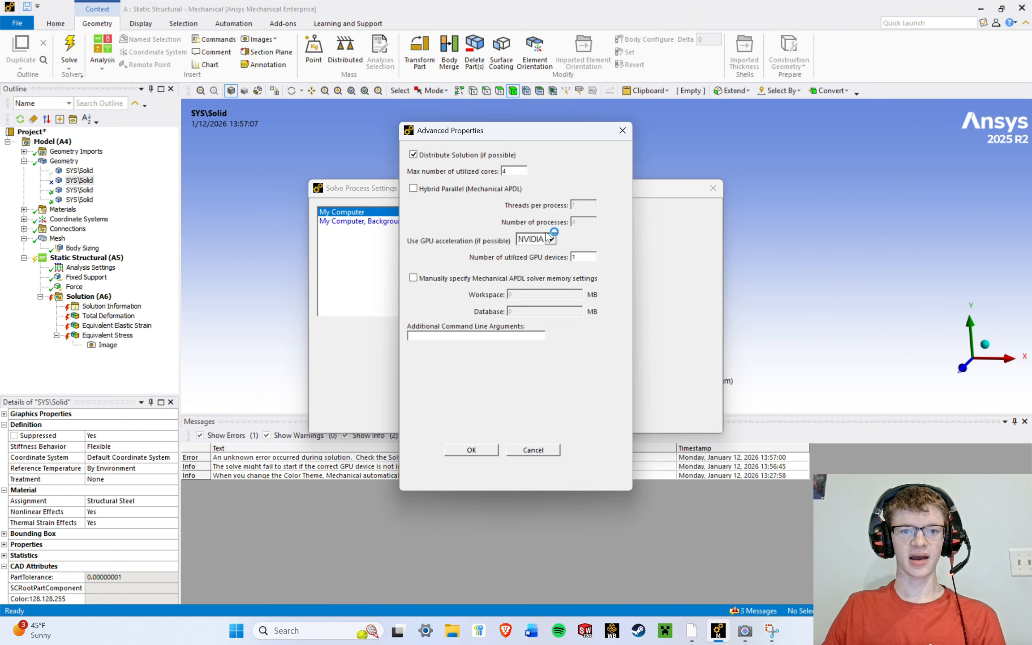
pyautogui.click(551, 240)
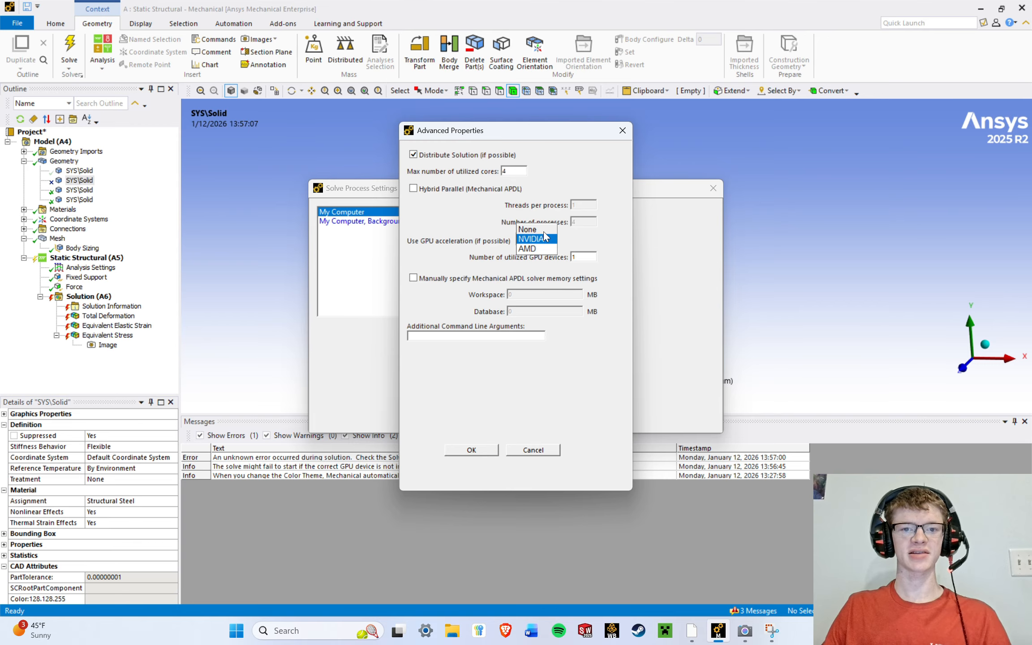
pyautogui.click(545, 239)
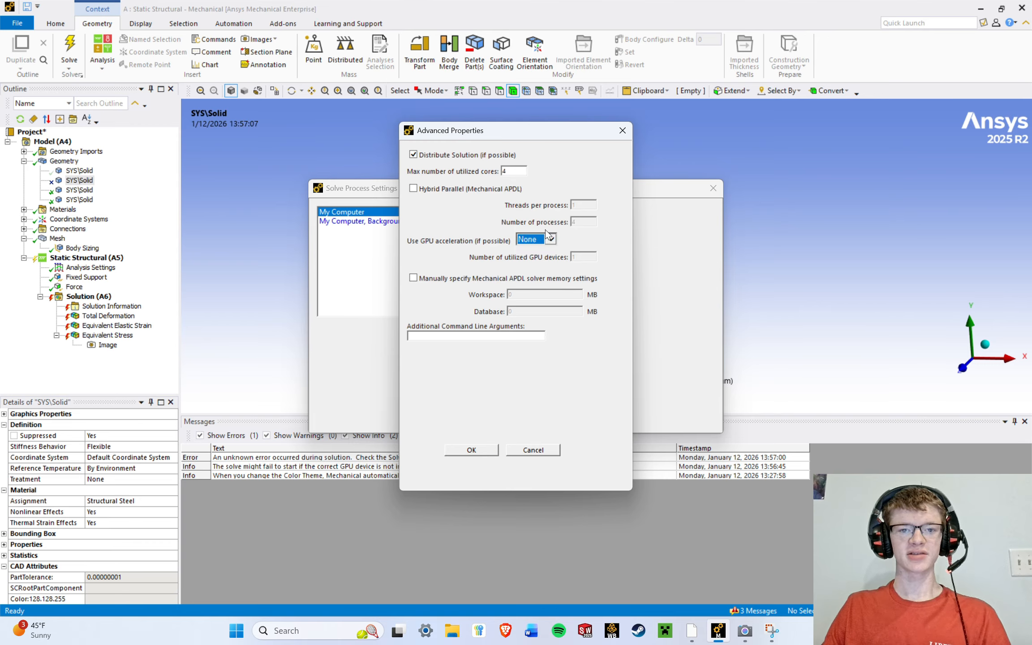
pyautogui.click(470, 450)
pyautogui.click(462, 354)
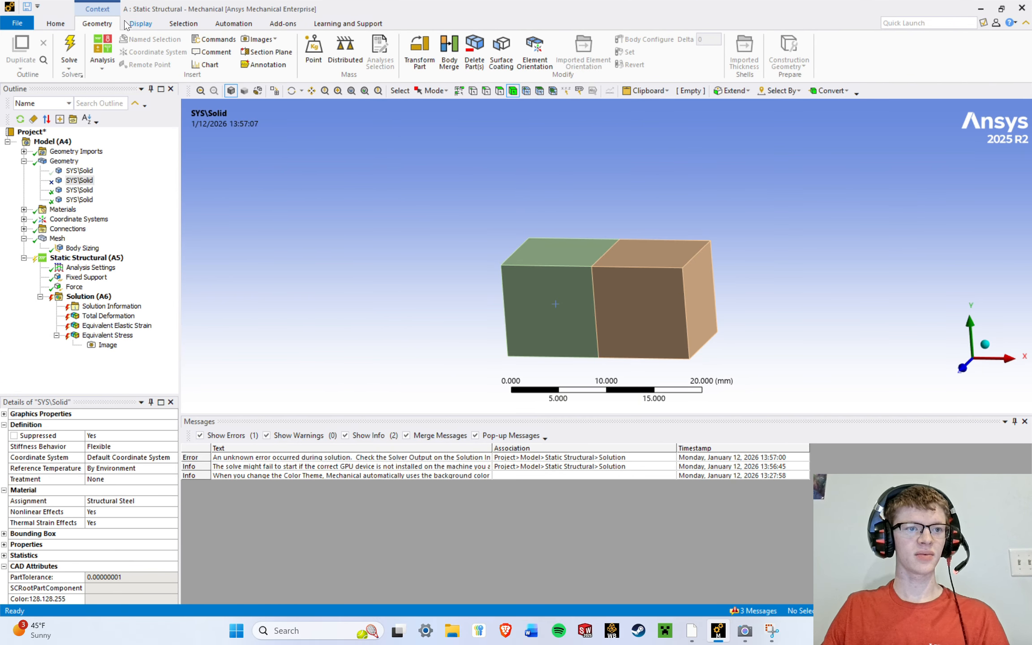
# Solve the static structural analysis again and read the full text of the solution's warning message.
pyautogui.click(69, 52)
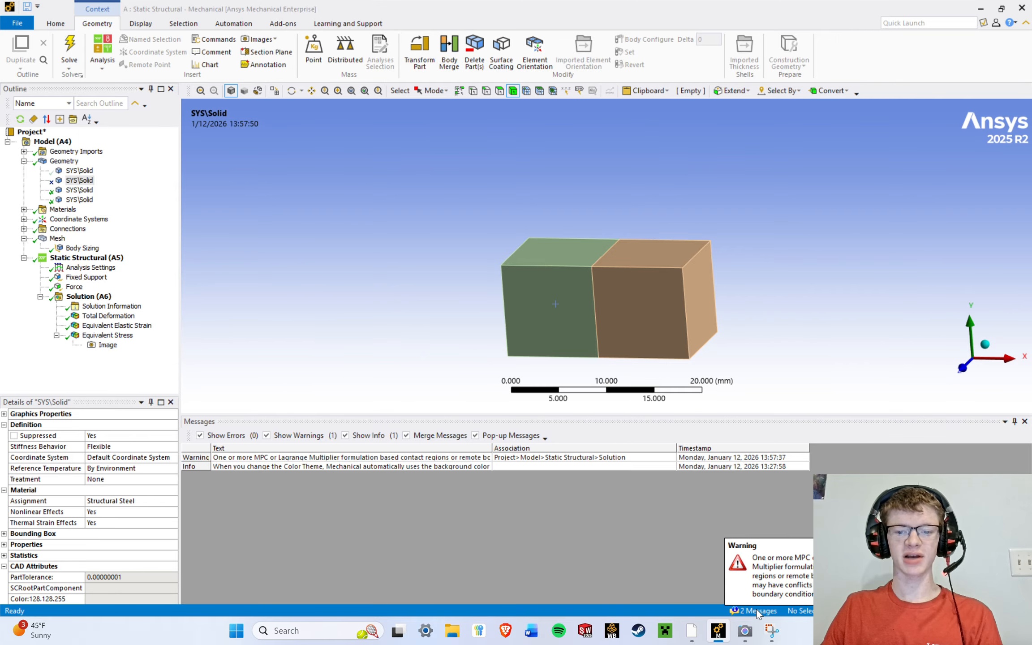
pyautogui.doubleClick(359, 458)
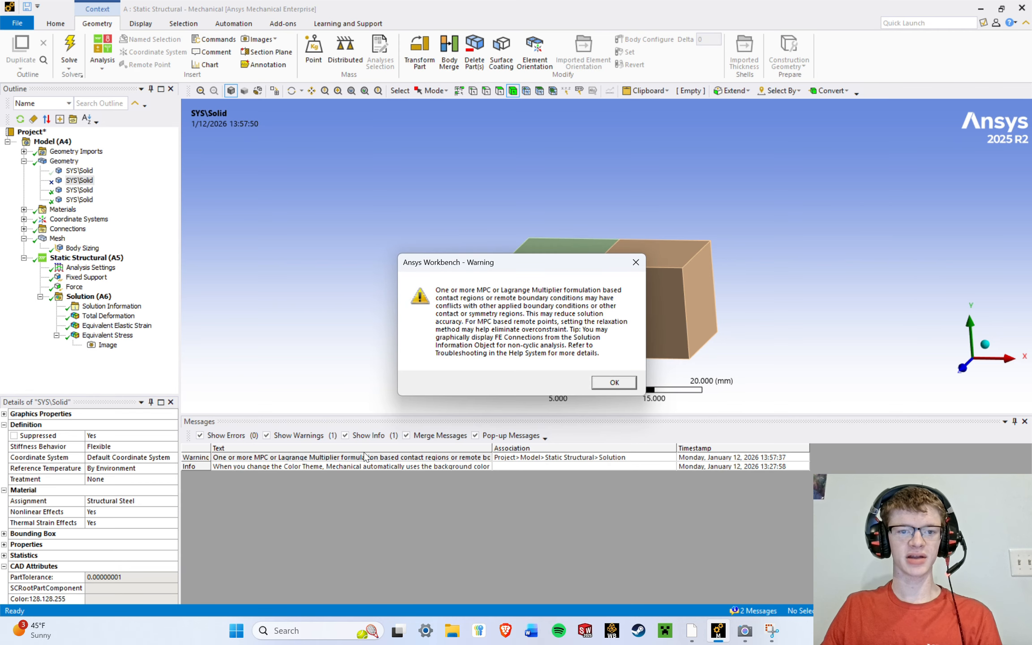
pyautogui.click(614, 383)
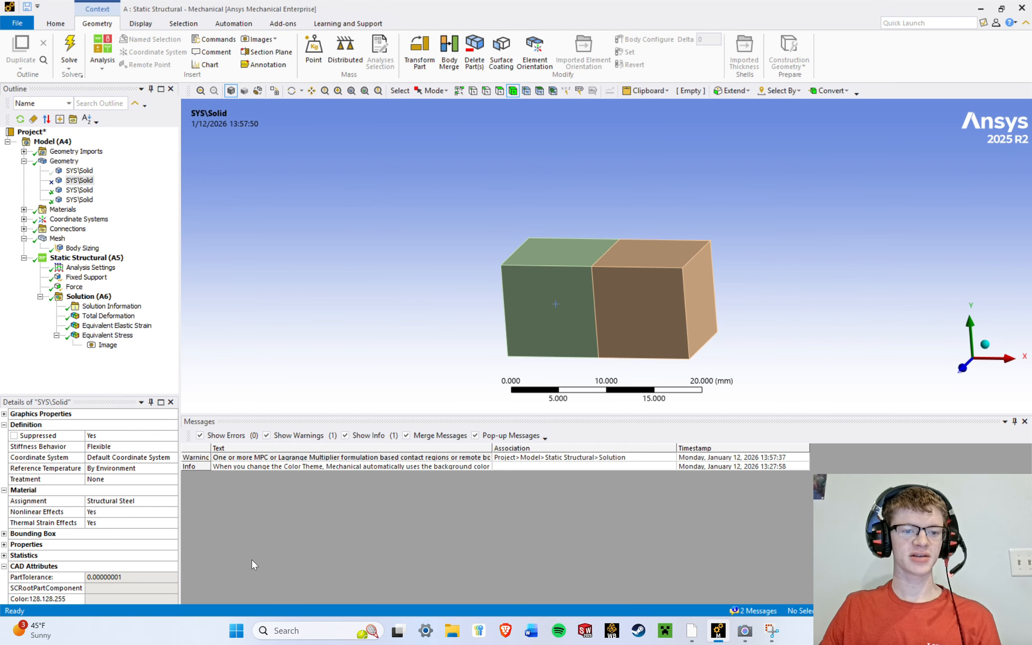
pyautogui.doubleClick(292, 458)
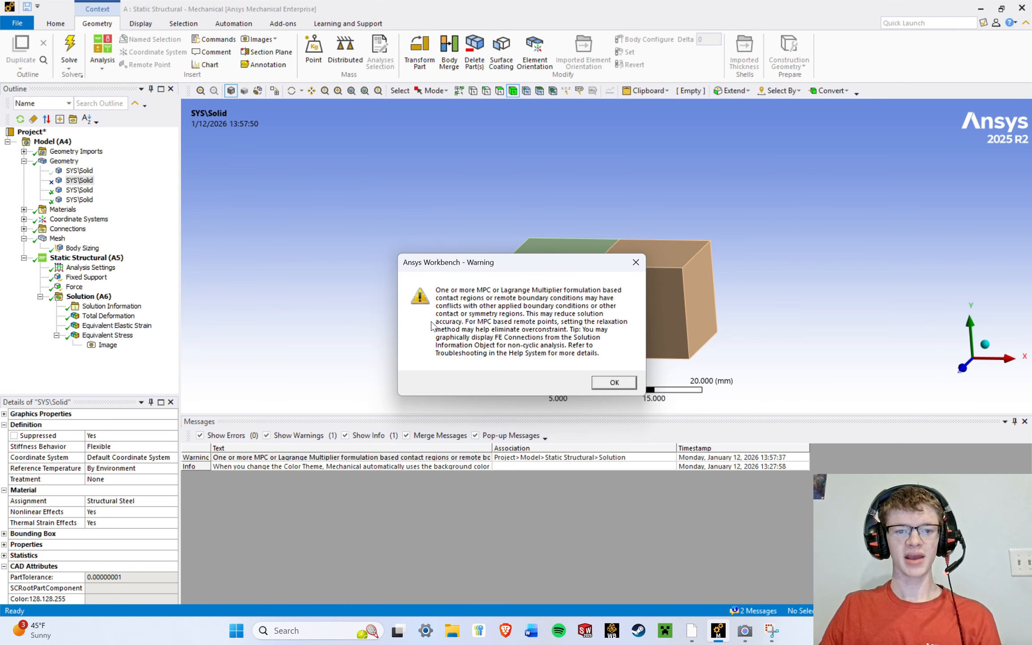
pyautogui.click(613, 382)
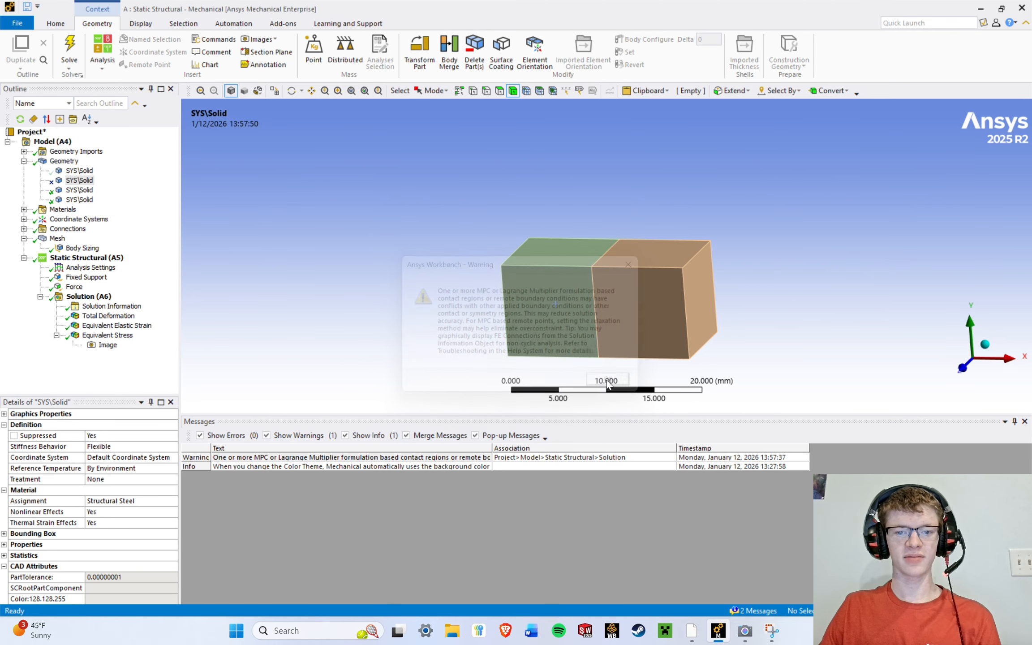
pyautogui.click(752, 610)
# Go through the solution items from Solution Information to Equivalent Stress and examine the stress contours on the two-block model.
pyautogui.click(81, 308)
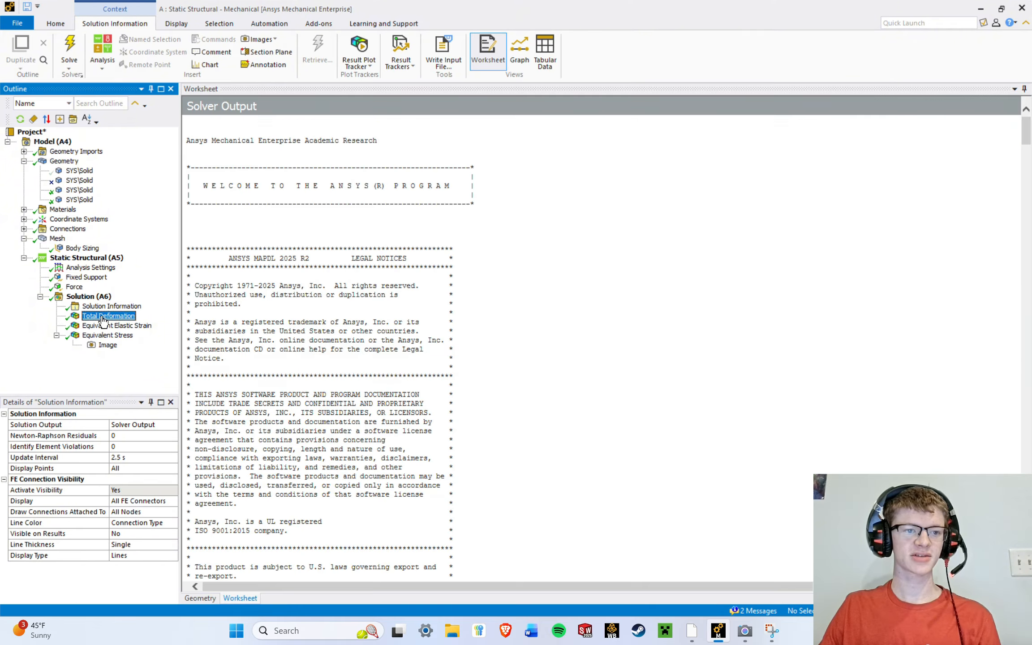
pyautogui.press('Down')
pyautogui.press('Down')
pyautogui.press('Down')
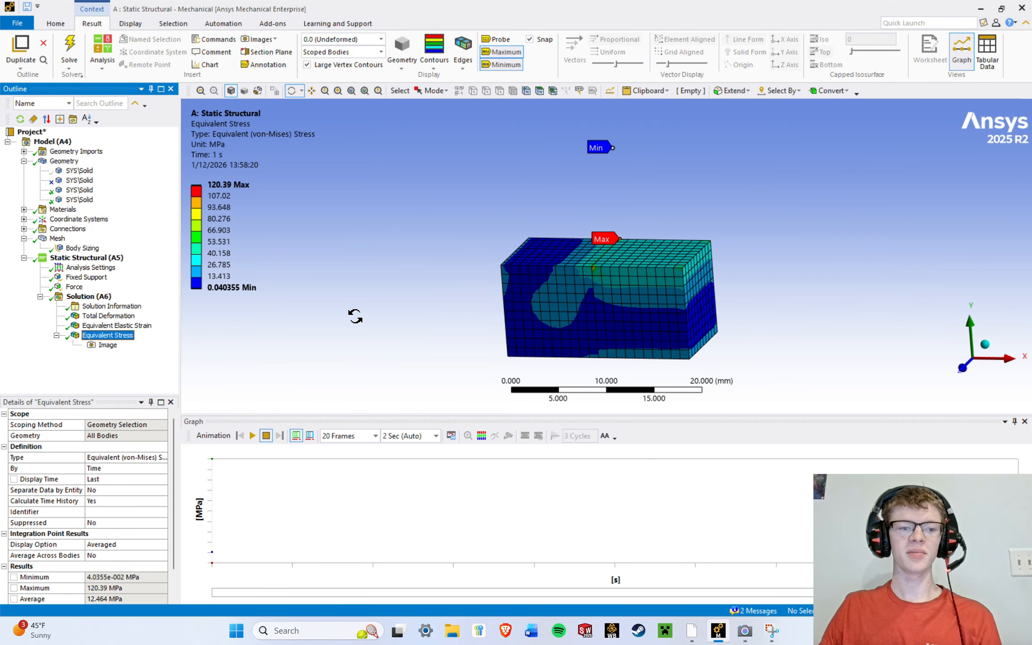
pyautogui.moveTo(394, 295); pyautogui.dragTo(575, 237)
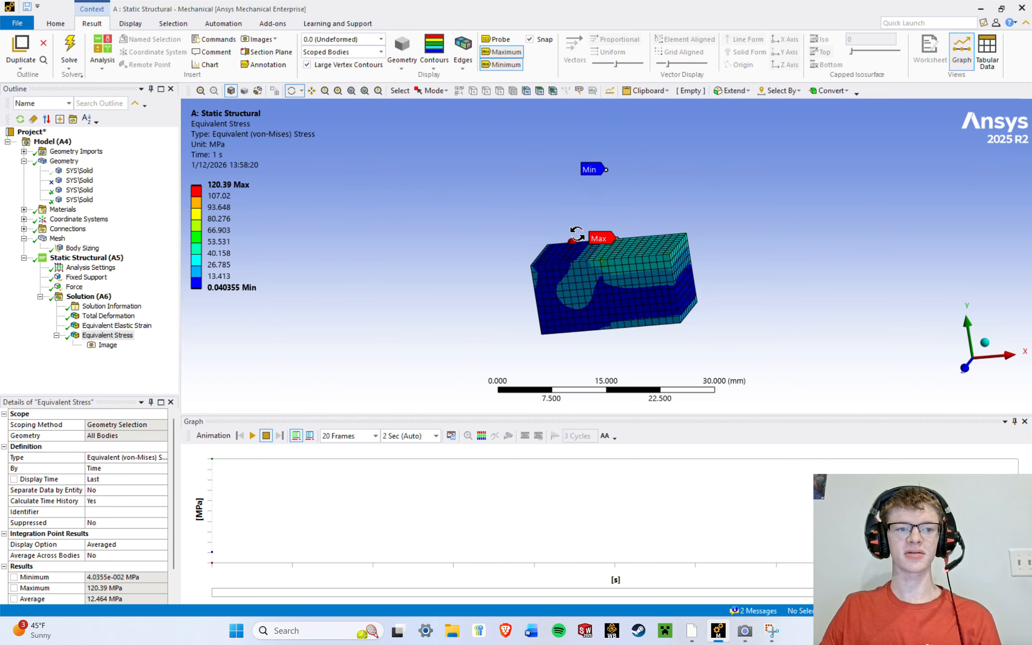
# Restore all four blocks by unsuppressing the second solid body and showing the hidden first one, and solve the analysis.
pyautogui.rightClick(102, 182)
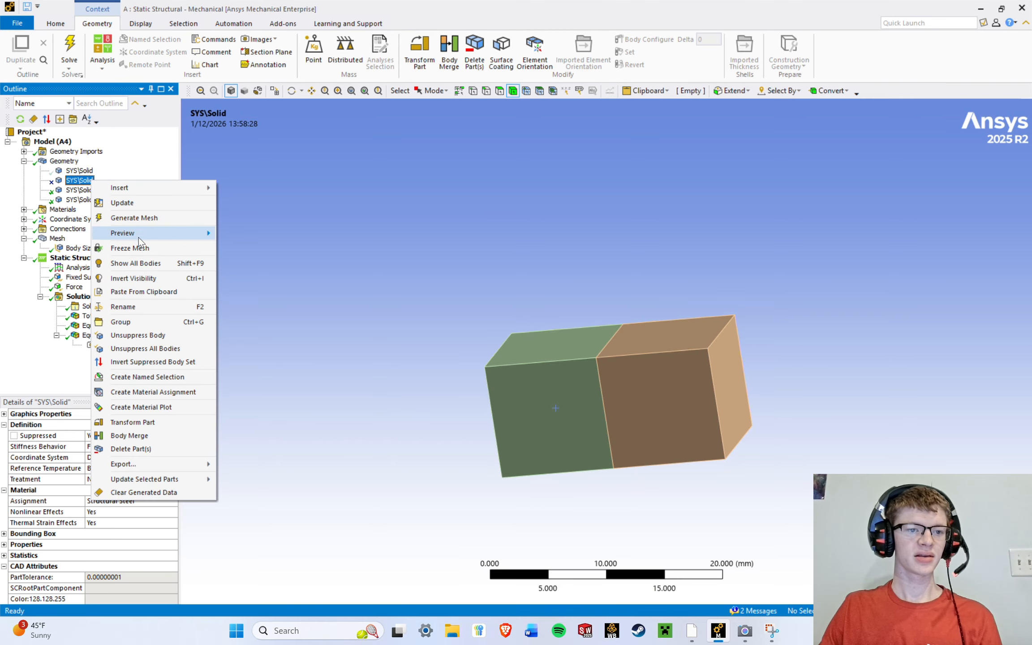
pyautogui.click(135, 335)
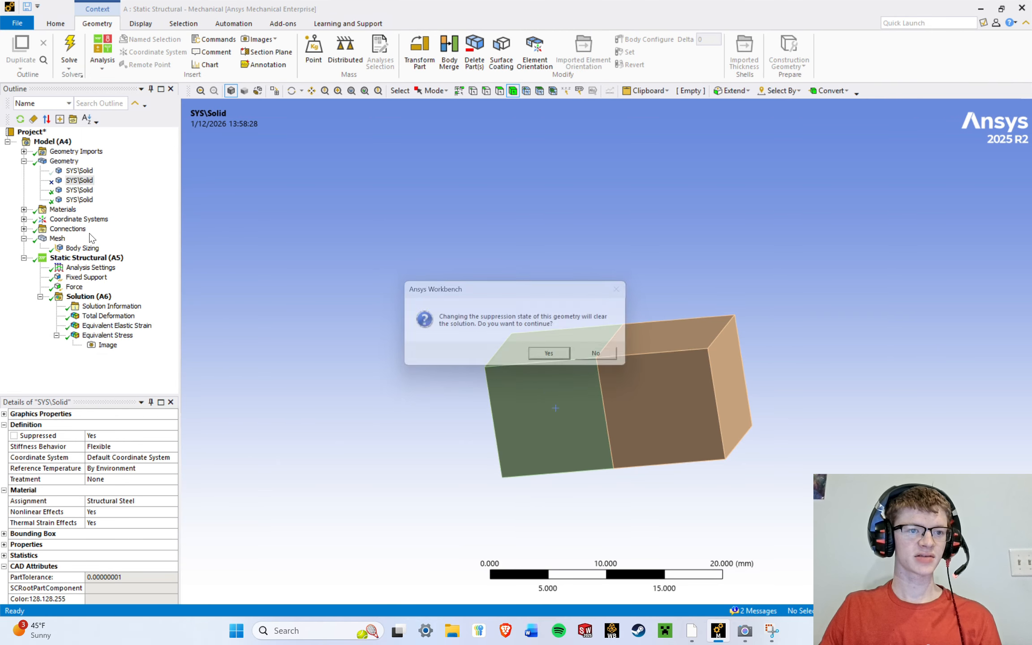
pyautogui.click(557, 358)
pyautogui.rightClick(86, 171)
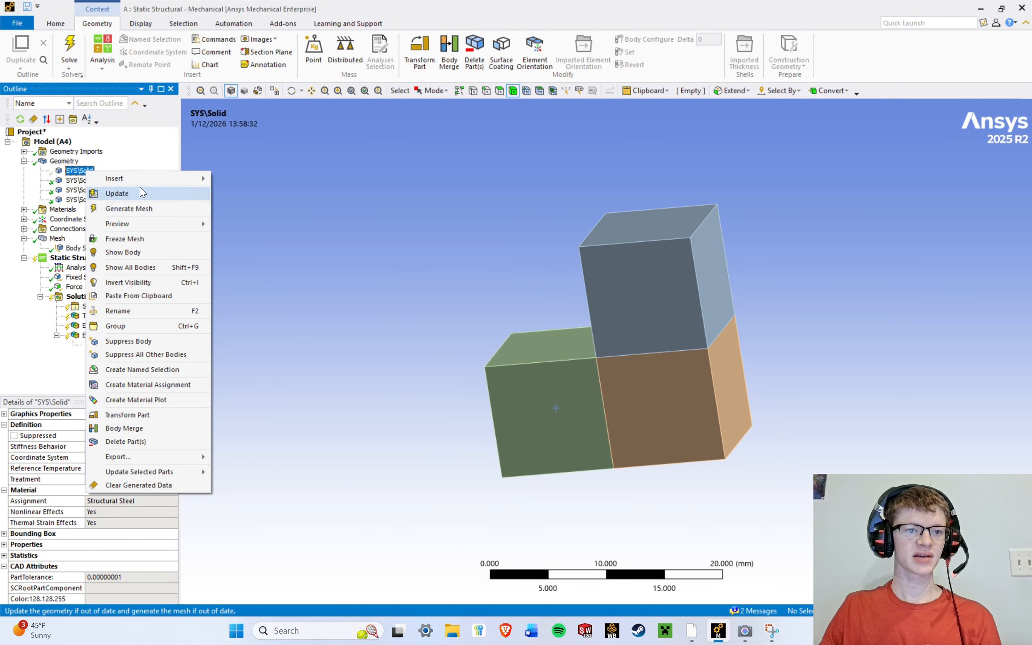
pyautogui.click(146, 252)
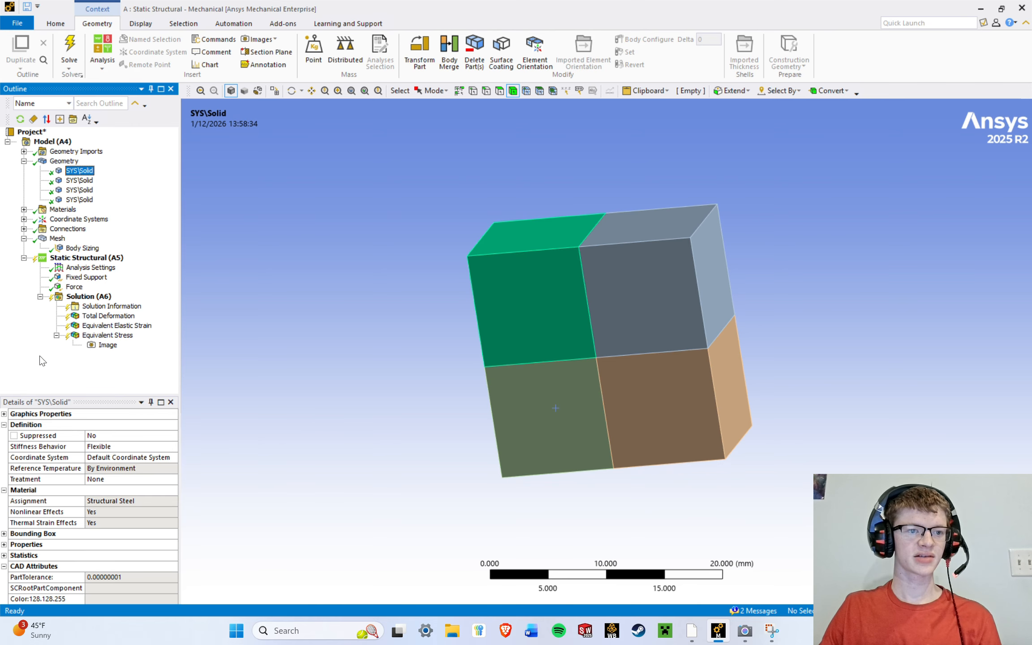
pyautogui.click(64, 48)
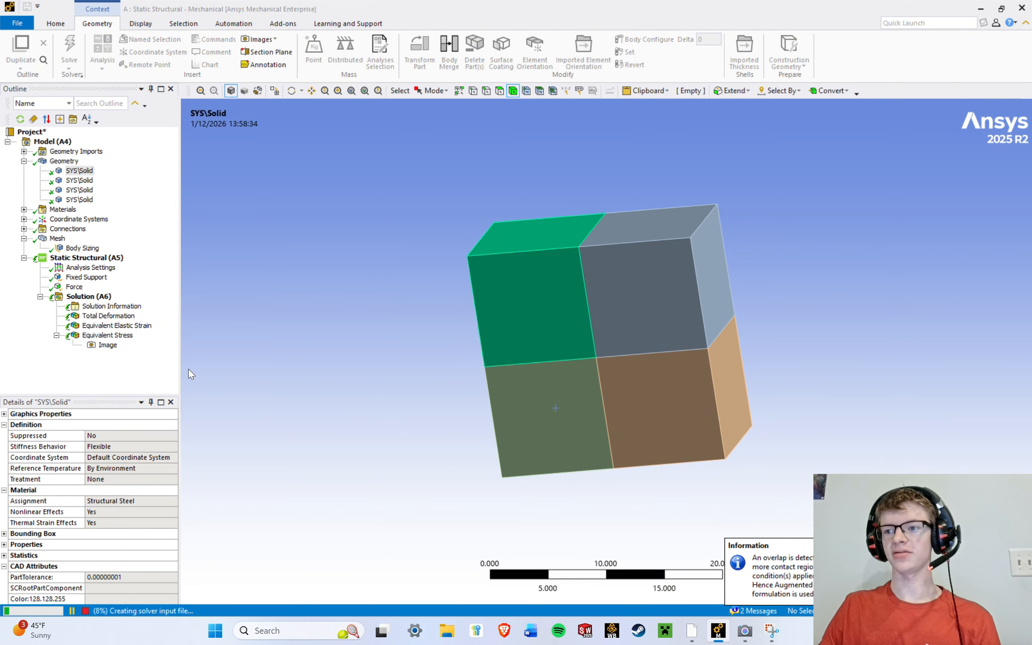
# Display the metric graph of the four-block mesh and read the description of the Element Quality metric.
pyautogui.click(68, 249)
pyautogui.click(57, 239)
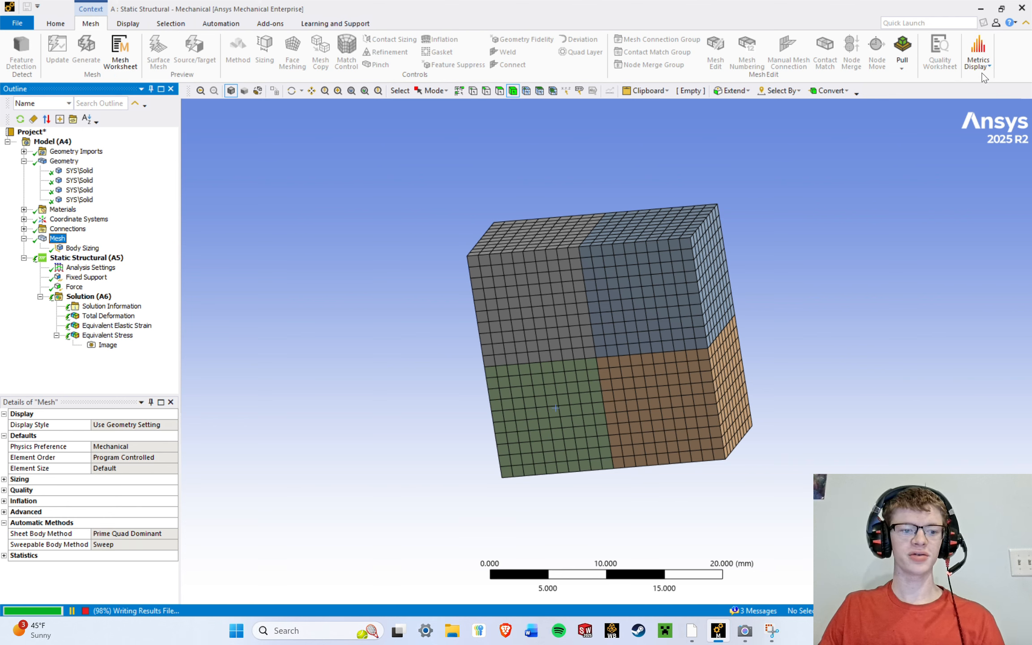
pyautogui.click(757, 70)
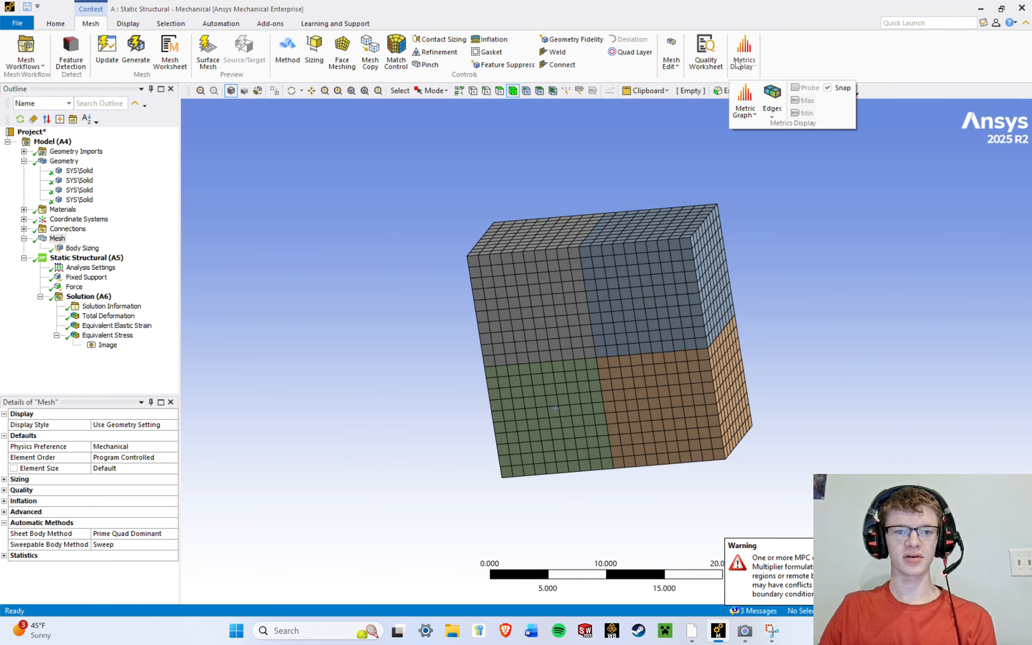
pyautogui.click(745, 98)
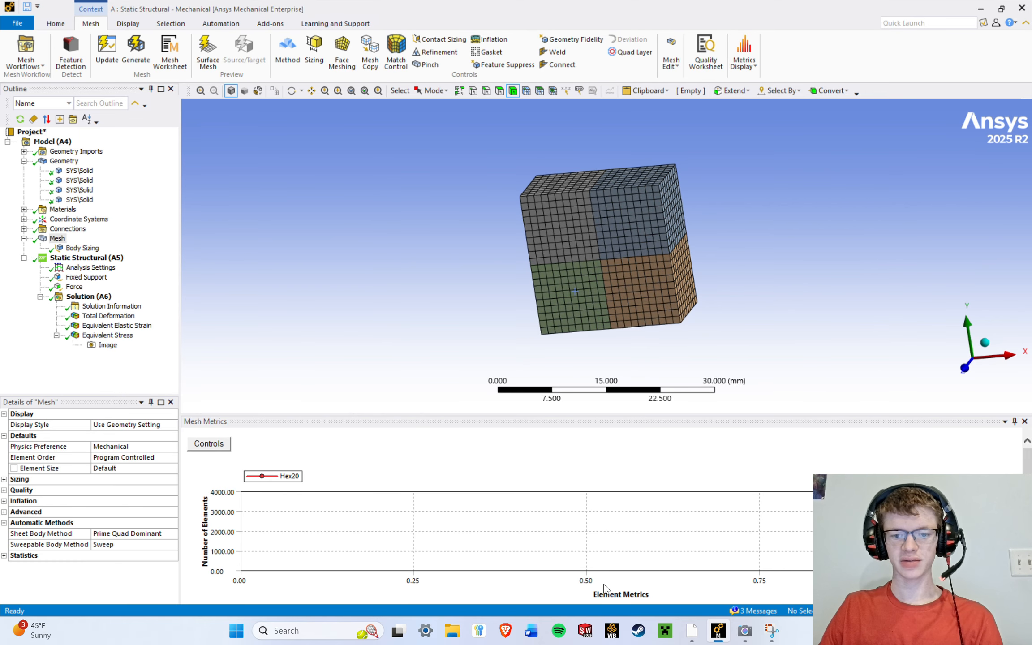
pyautogui.click(743, 61)
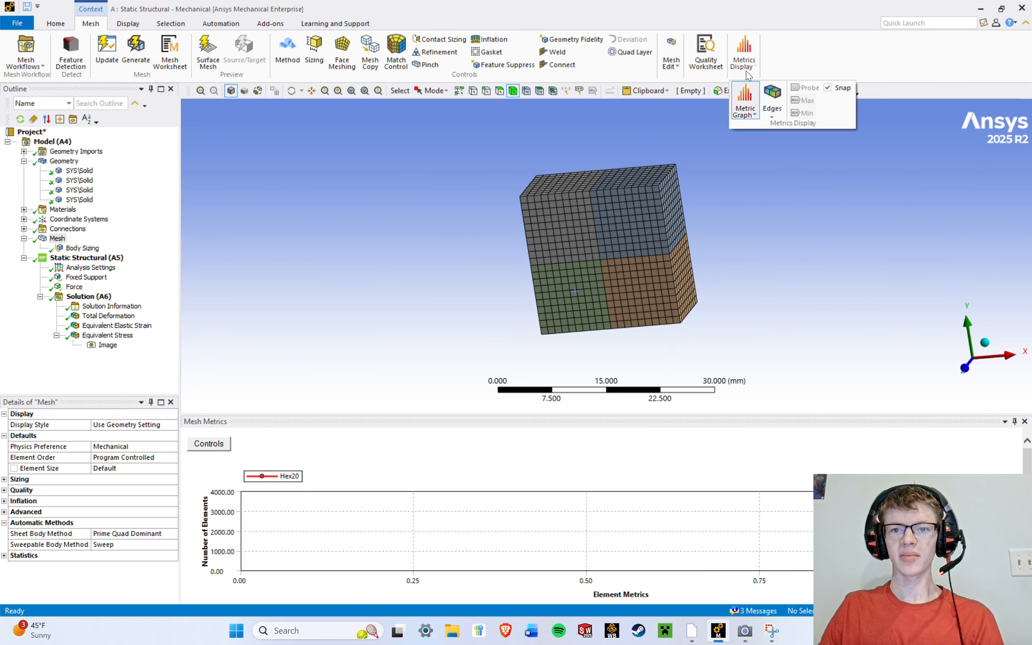
pyautogui.click(753, 115)
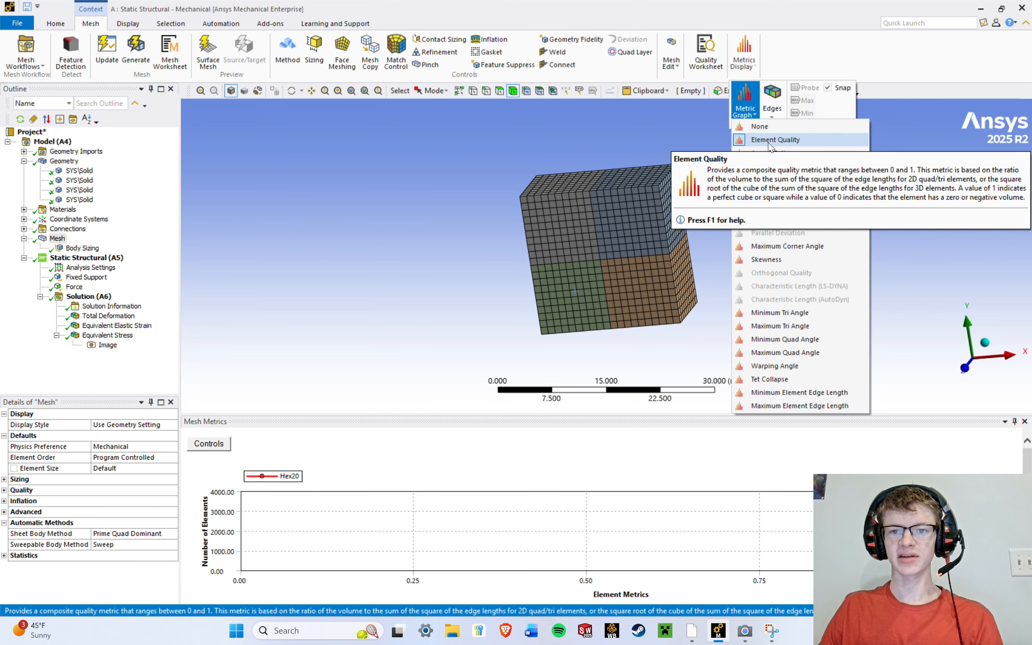
pyautogui.click(636, 484)
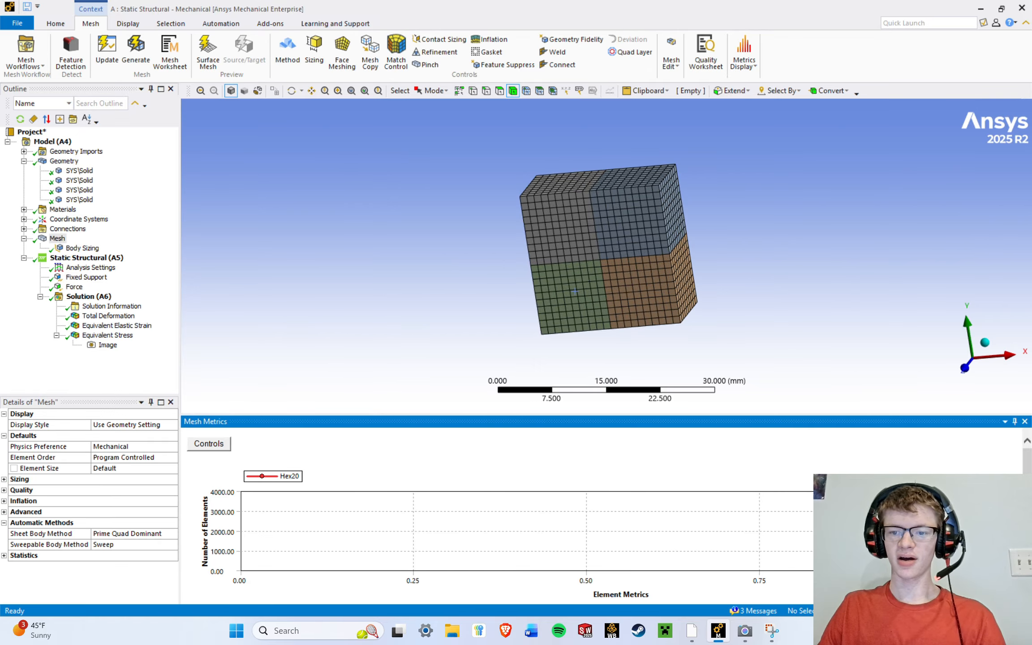
# Switch the mesh metric graph through Aspect Ratio, Jacobian Ratio (Corner Nodes) and Maximum Corner Angle, and return it to Element Quality.
pyautogui.click(744, 53)
pyautogui.click(743, 118)
pyautogui.click(753, 143)
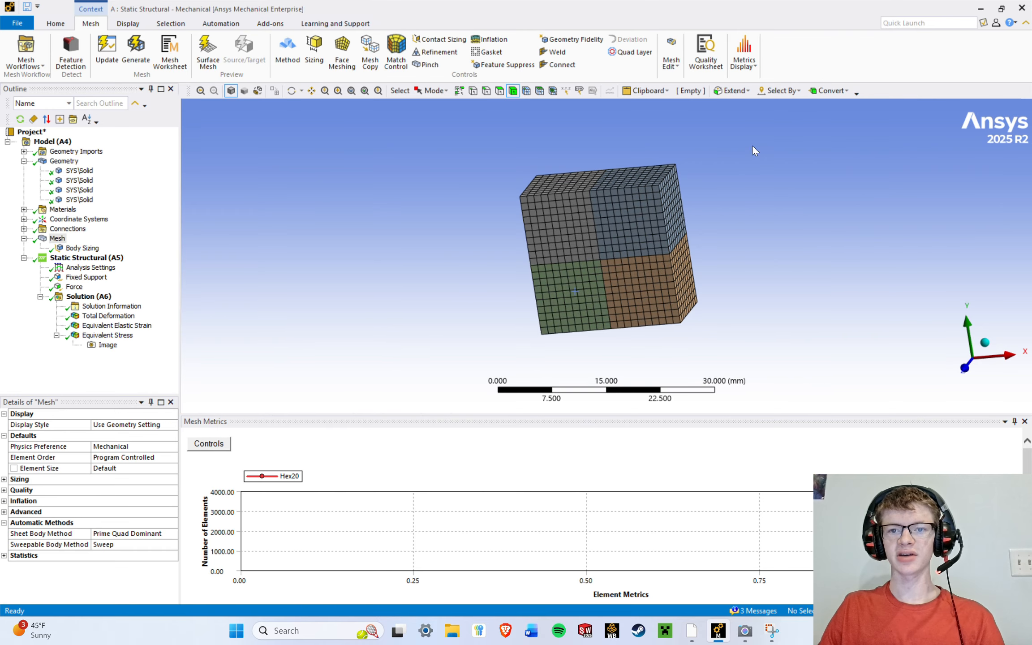
pyautogui.click(742, 64)
pyautogui.click(745, 113)
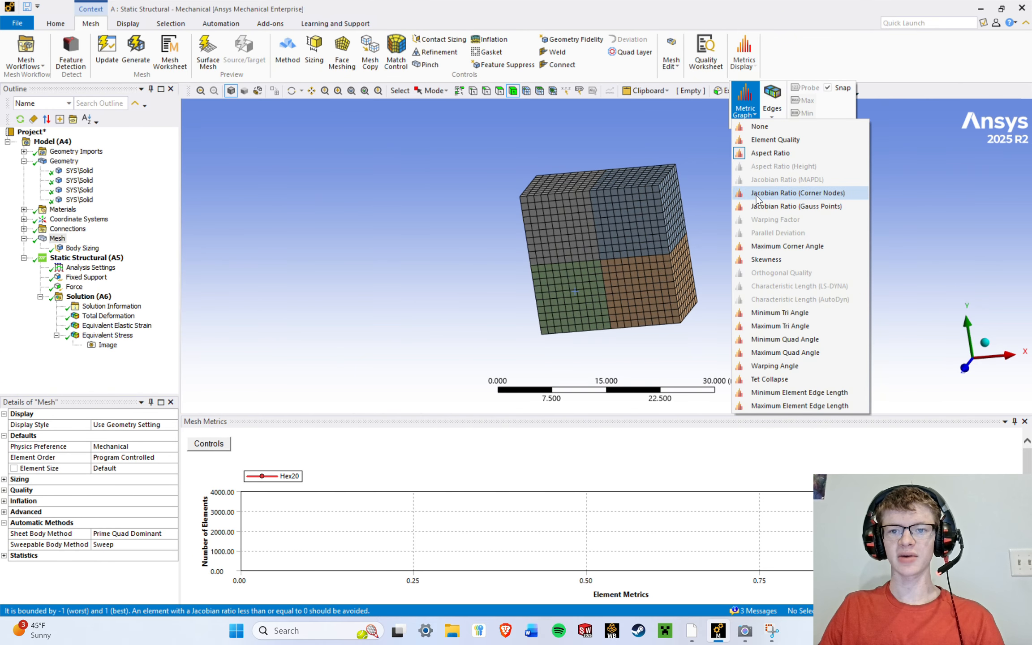
pyautogui.click(758, 194)
pyautogui.click(741, 67)
pyautogui.click(745, 109)
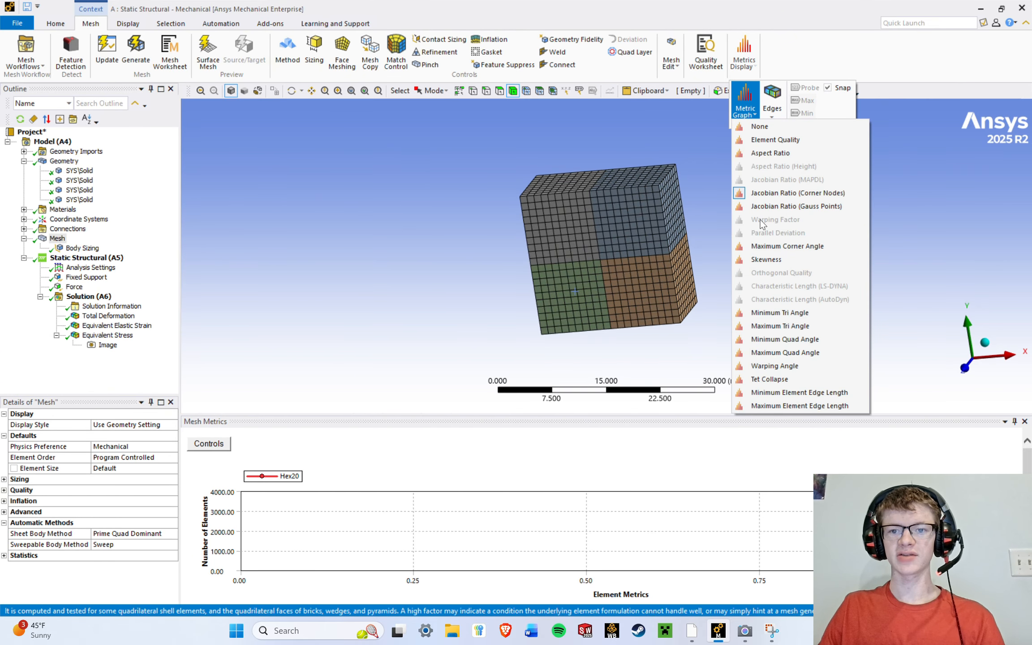
pyautogui.click(760, 243)
pyautogui.click(743, 62)
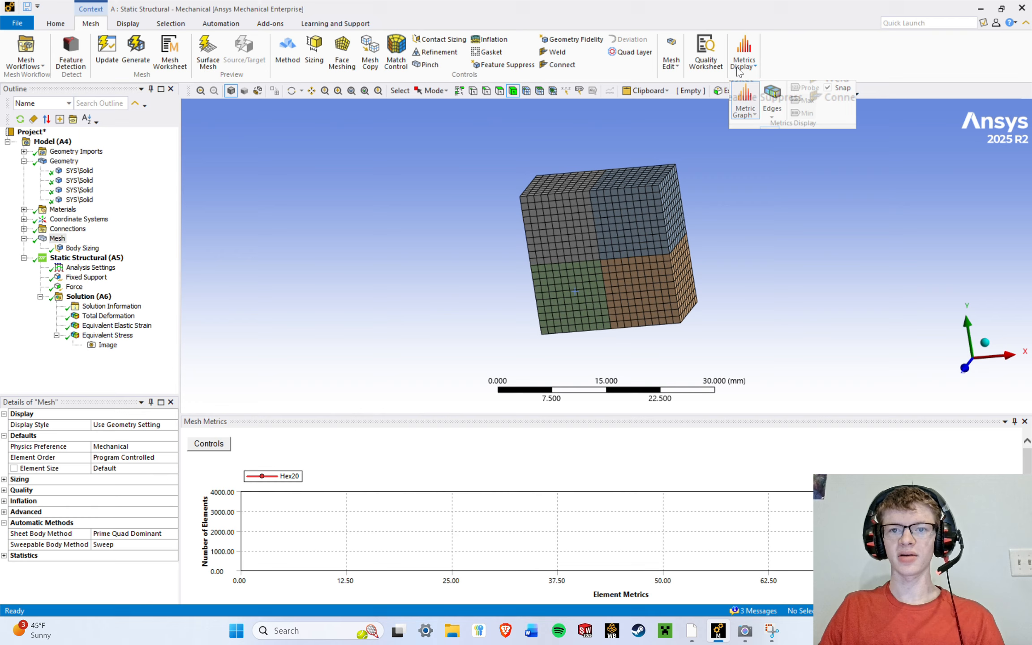
pyautogui.click(745, 108)
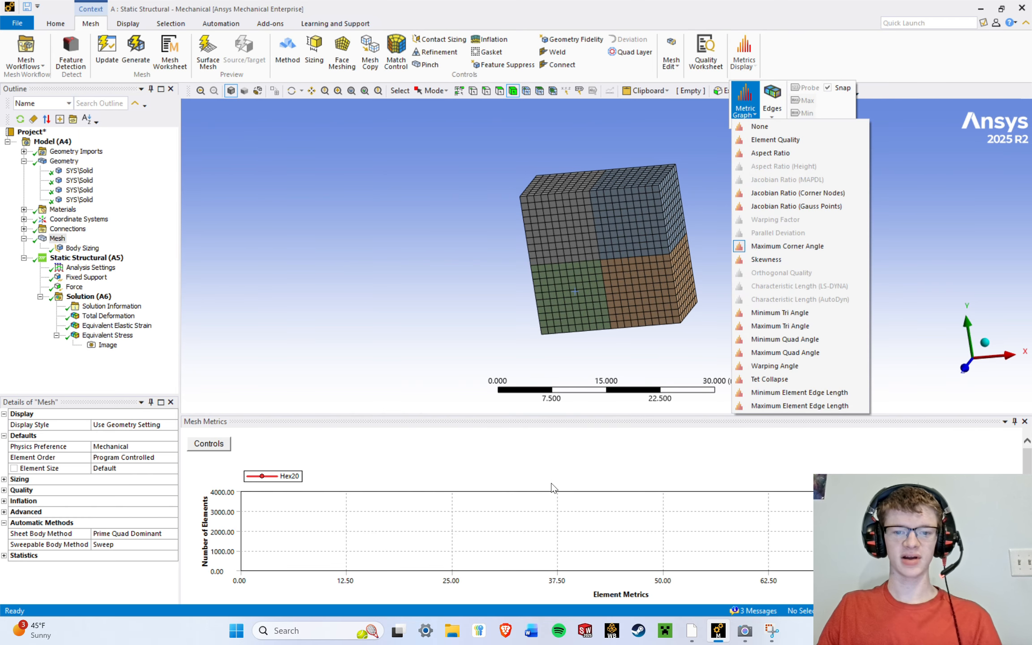
pyautogui.click(785, 141)
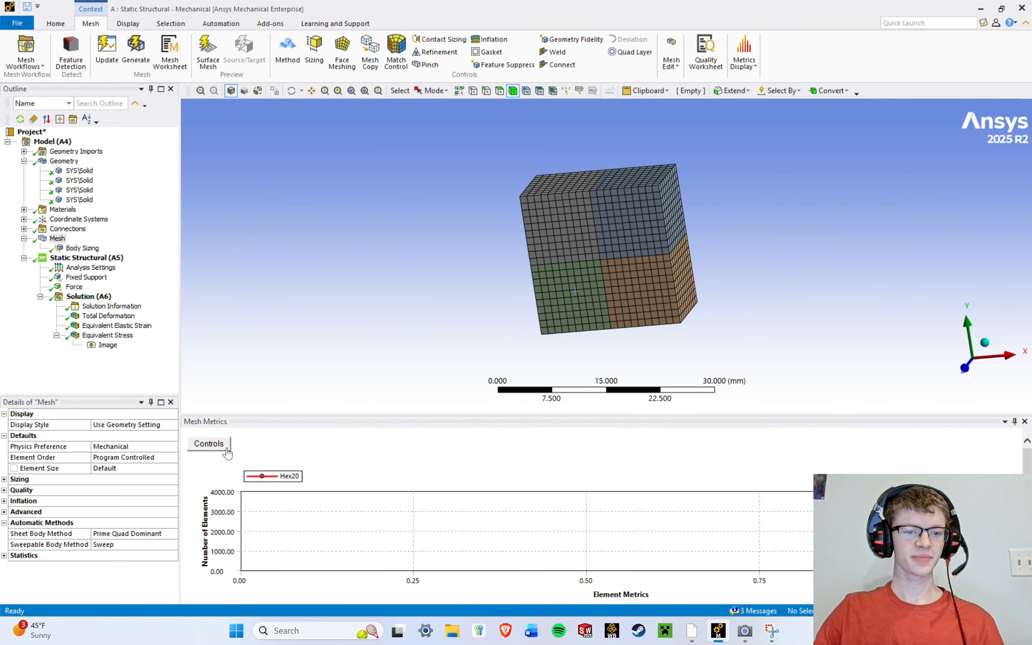
# Set the Y-axis of the mesh metric graph to Percent of Volume/Area and return to the graph.
pyautogui.click(208, 444)
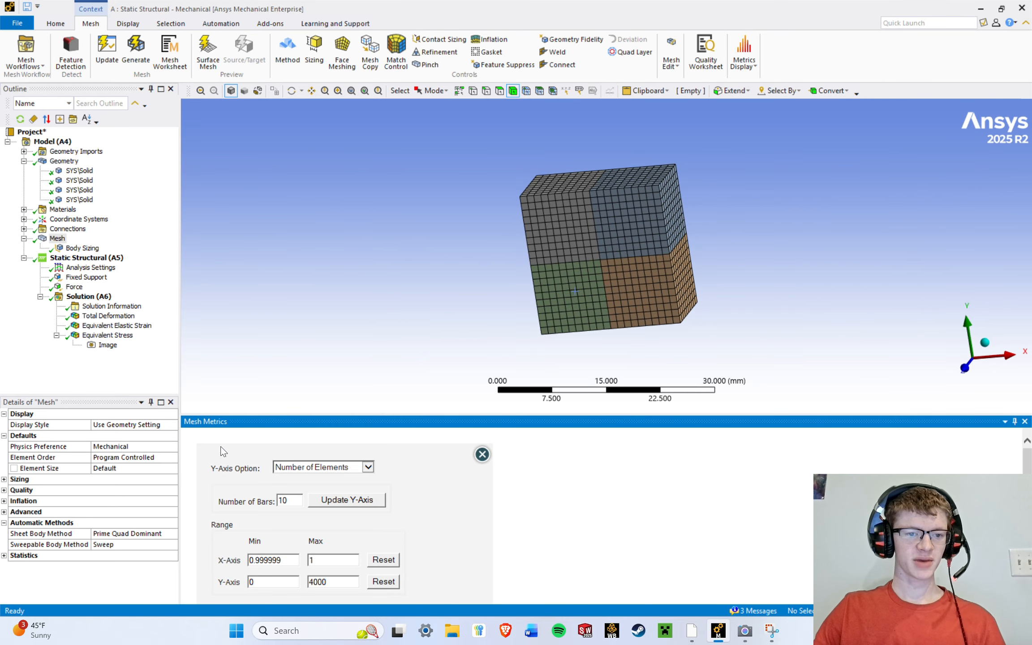
pyautogui.scroll(-3, 504, 520)
pyautogui.scroll(3, 448, 518)
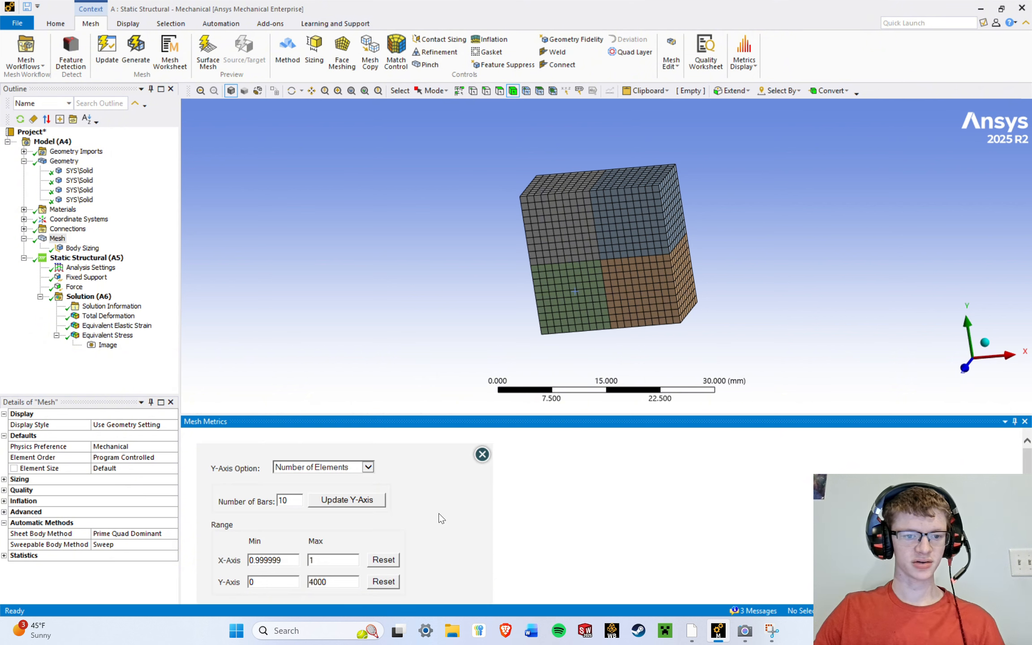
pyautogui.scroll(-3, 385, 518)
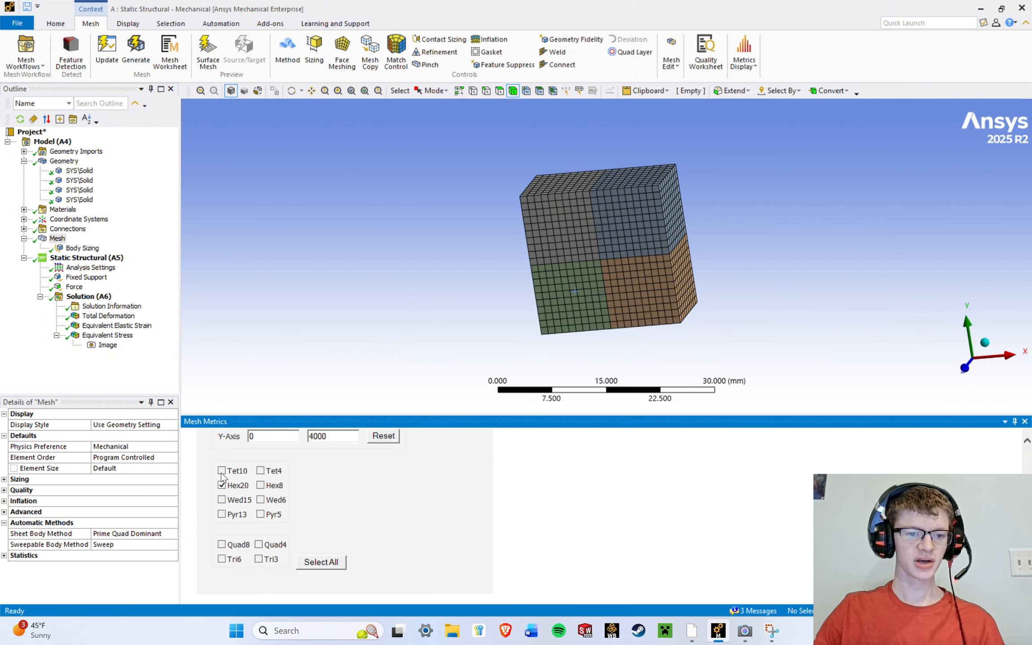
pyautogui.scroll(3, 246, 477)
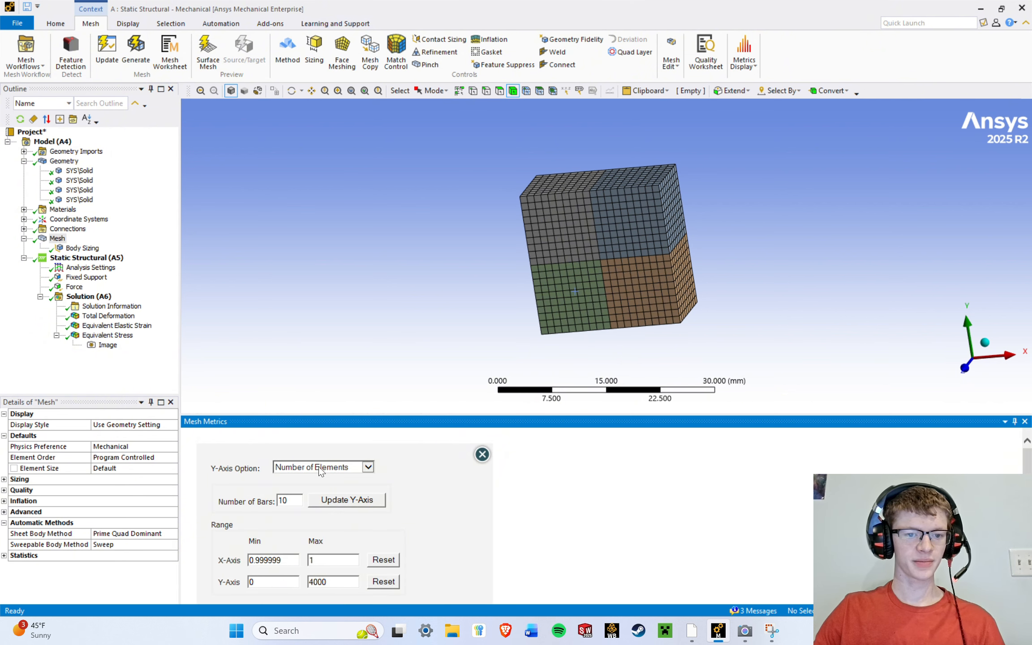
pyautogui.click(368, 467)
pyautogui.click(314, 479)
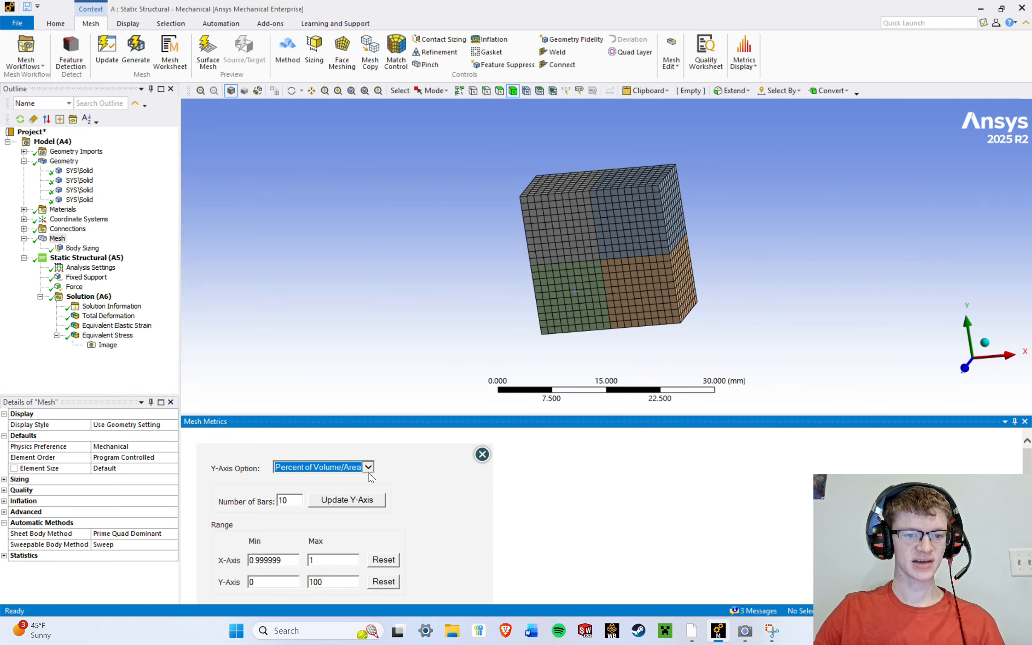
pyautogui.scroll(-1, 311, 506)
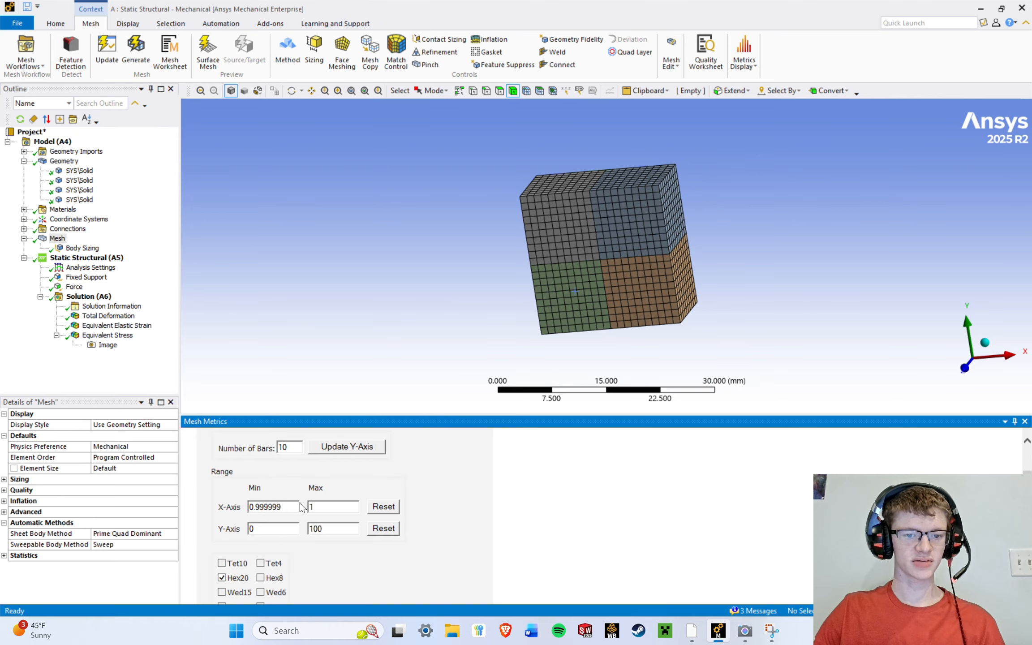
pyautogui.scroll(-2, 312, 506)
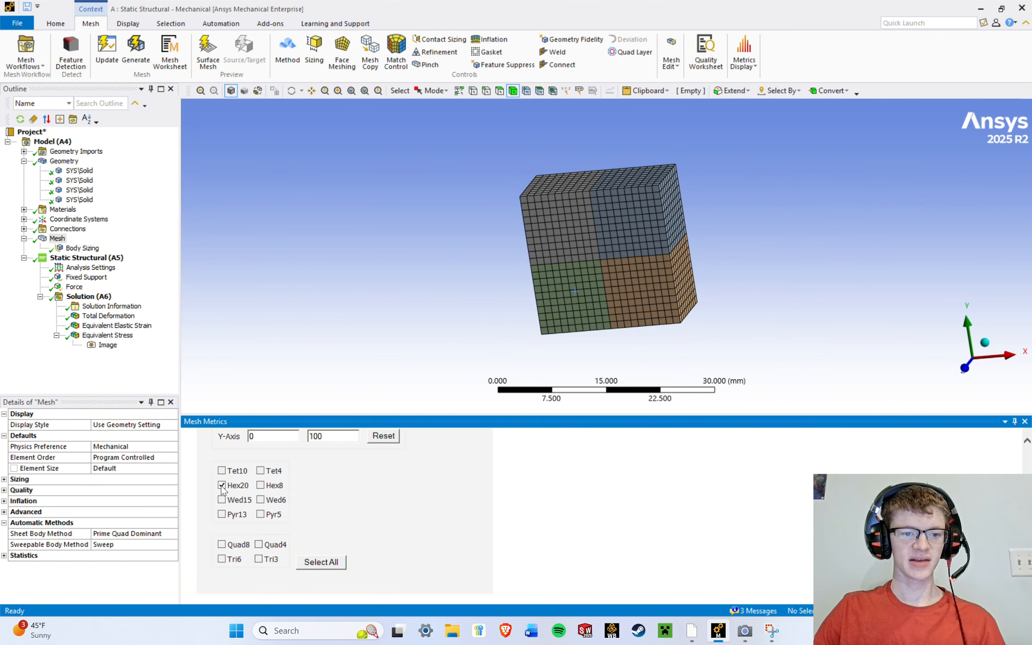
pyautogui.scroll(3, 228, 484)
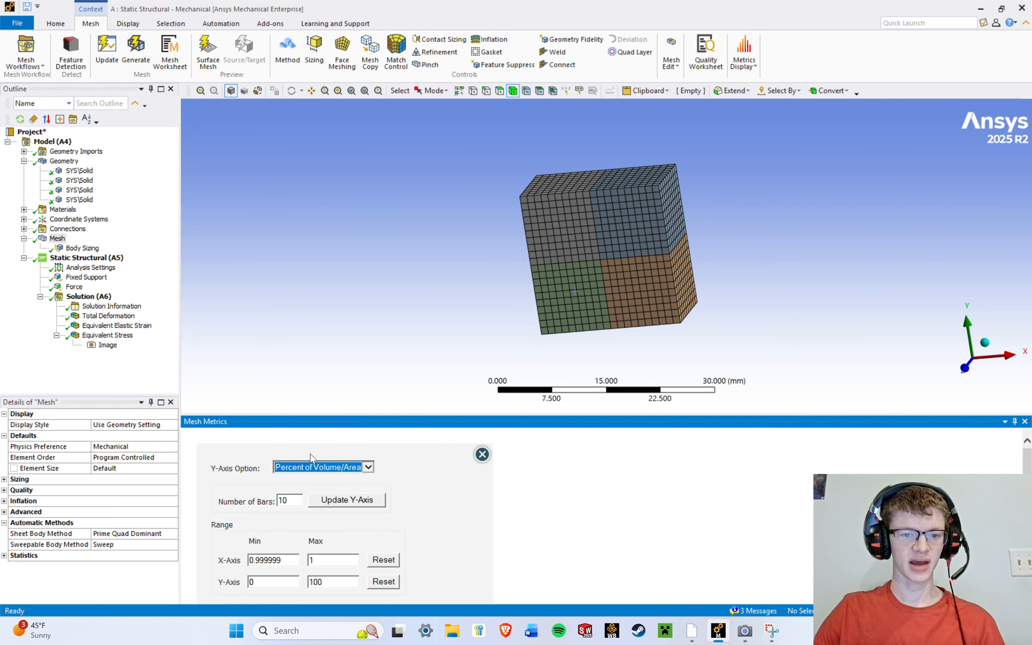
pyautogui.click(484, 454)
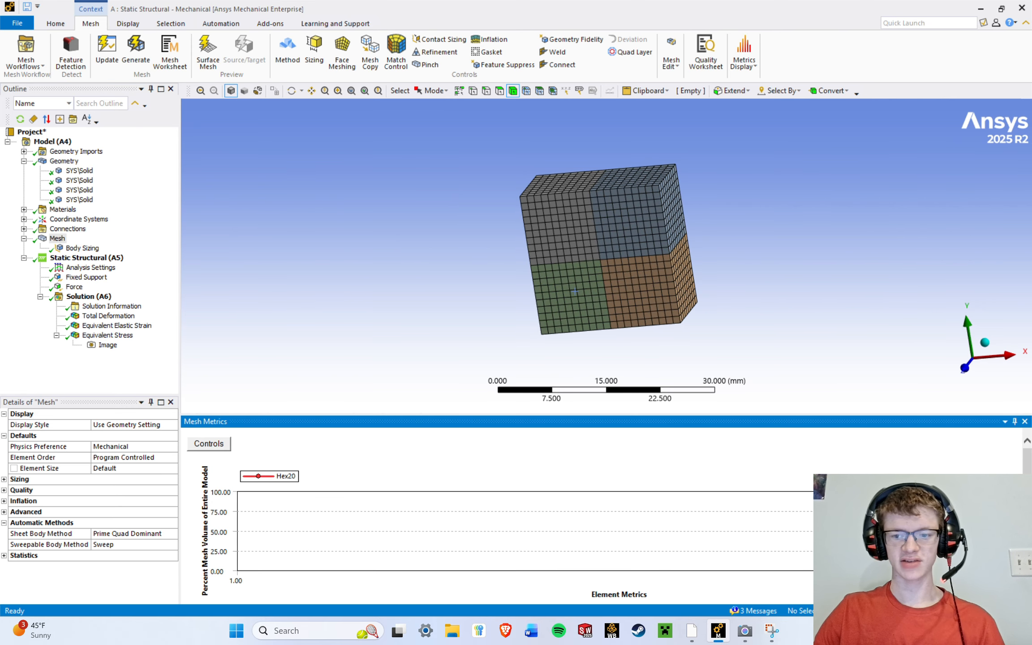
# Examine the metric graph's element type options and the replotted volume graph, and close the Mesh Metrics view.
pyautogui.click(216, 449)
pyautogui.scroll(-3, 249, 479)
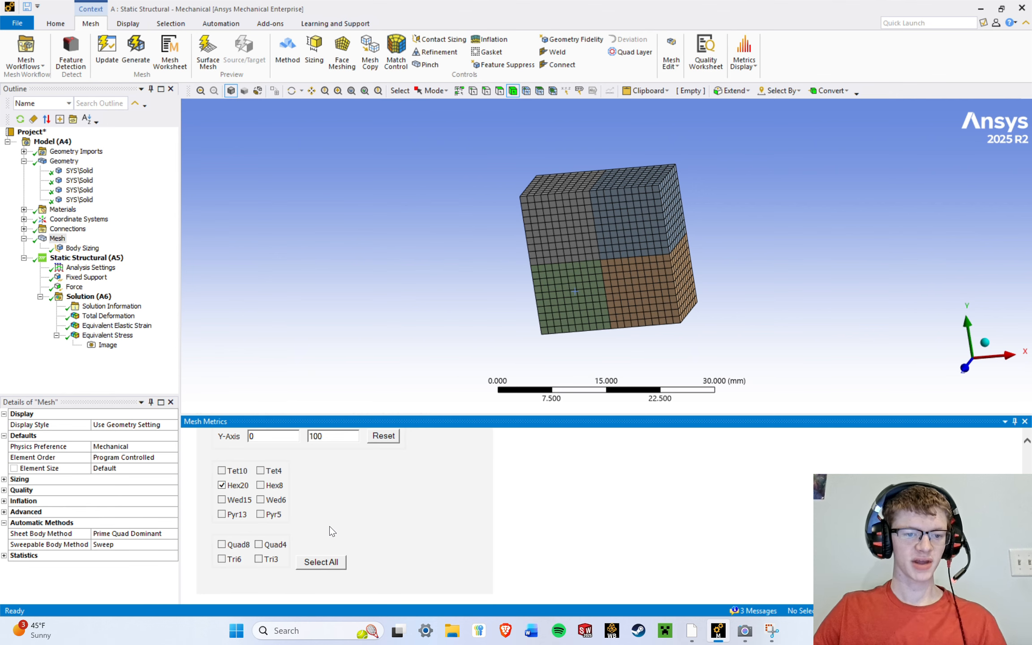
pyautogui.scroll(5, 322, 535)
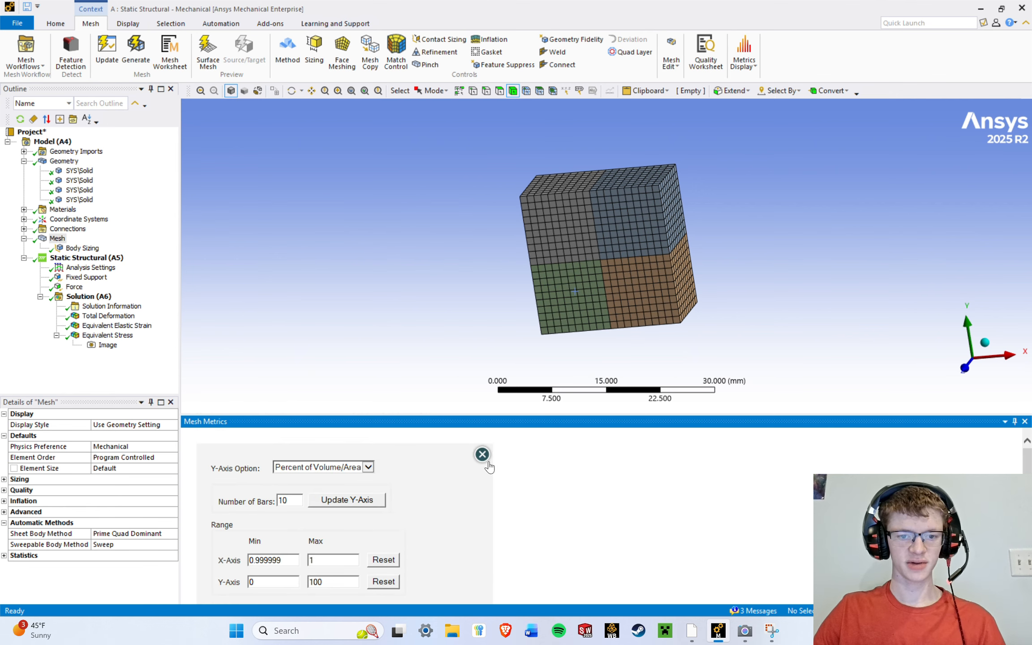
pyautogui.click(482, 454)
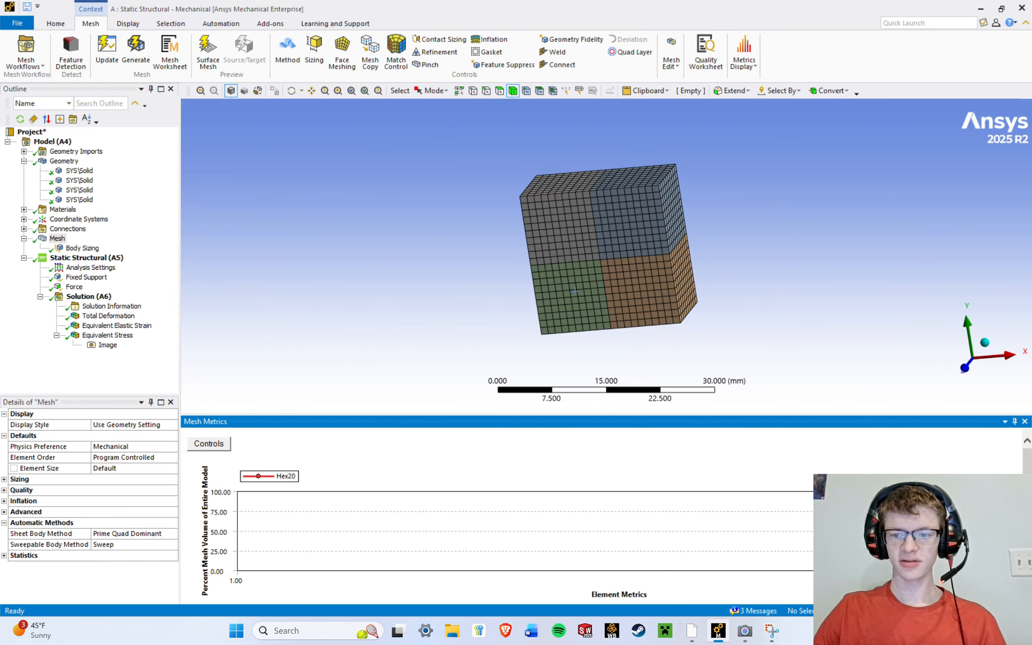
pyautogui.scroll(-1, 497, 515)
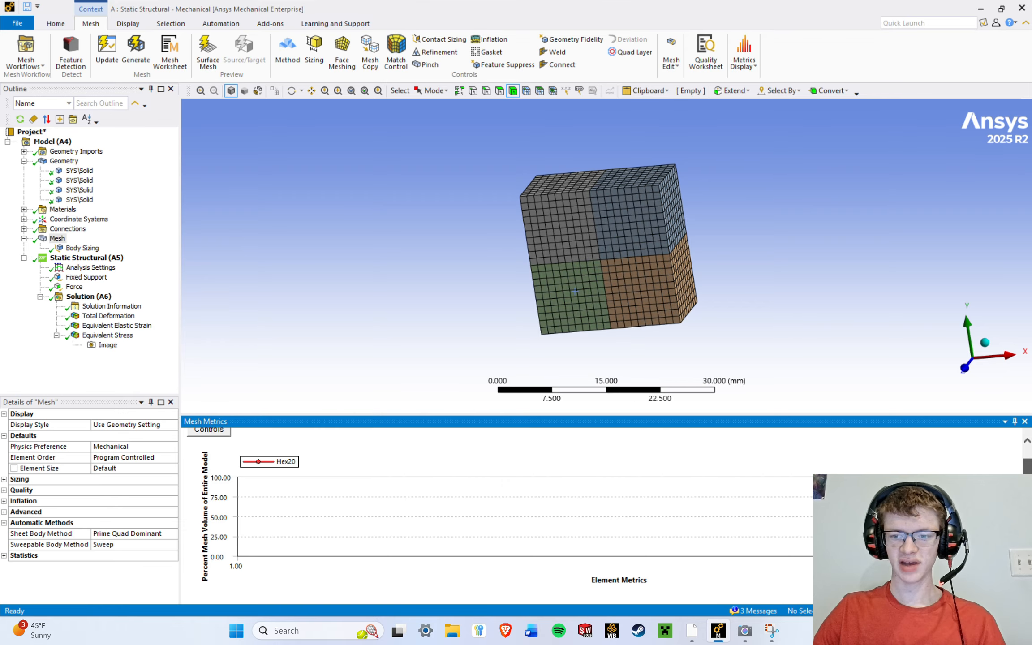
pyautogui.scroll(1, 501, 512)
pyautogui.scroll(-1, 501, 513)
pyautogui.scroll(1, 501, 513)
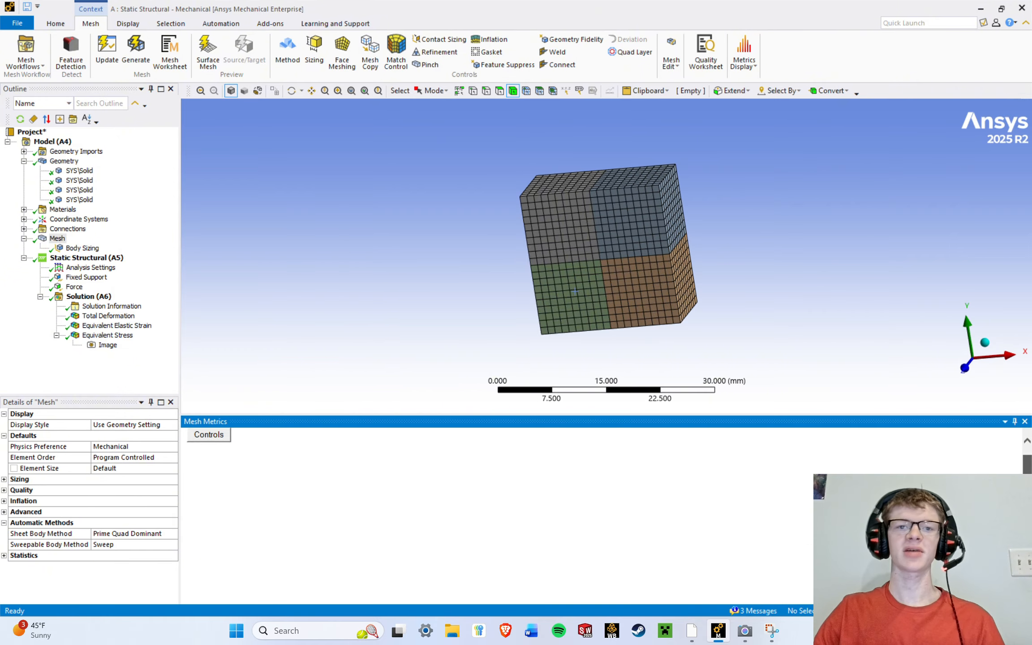
pyautogui.scroll(-1, 502, 513)
pyautogui.scroll(1, 502, 513)
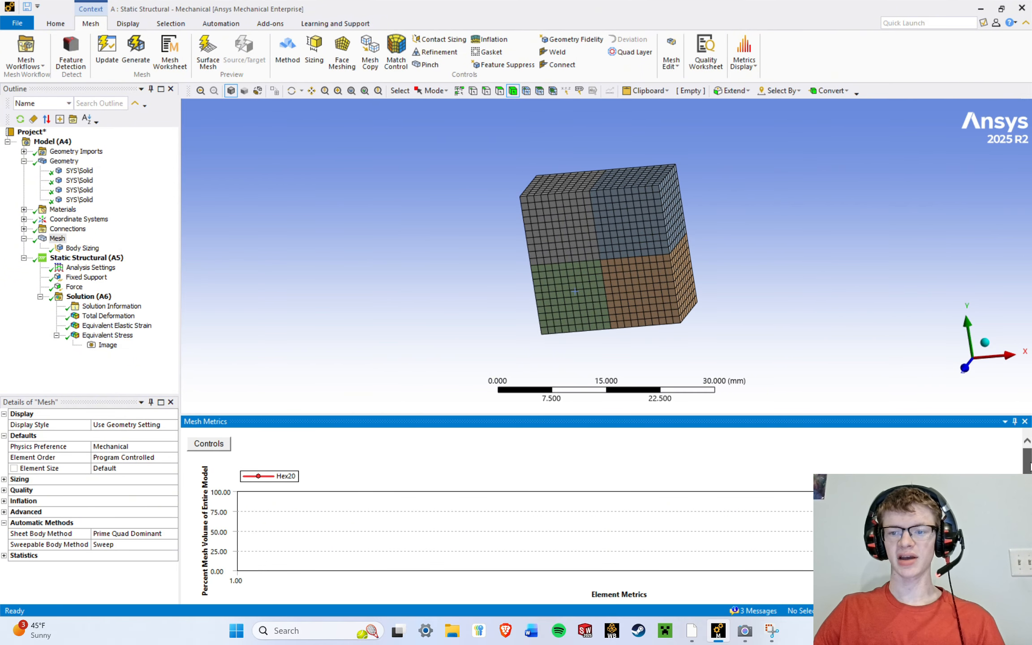
pyautogui.scroll(-1, 501, 513)
pyautogui.moveTo(1027, 506); pyautogui.dragTo(1027, 507)
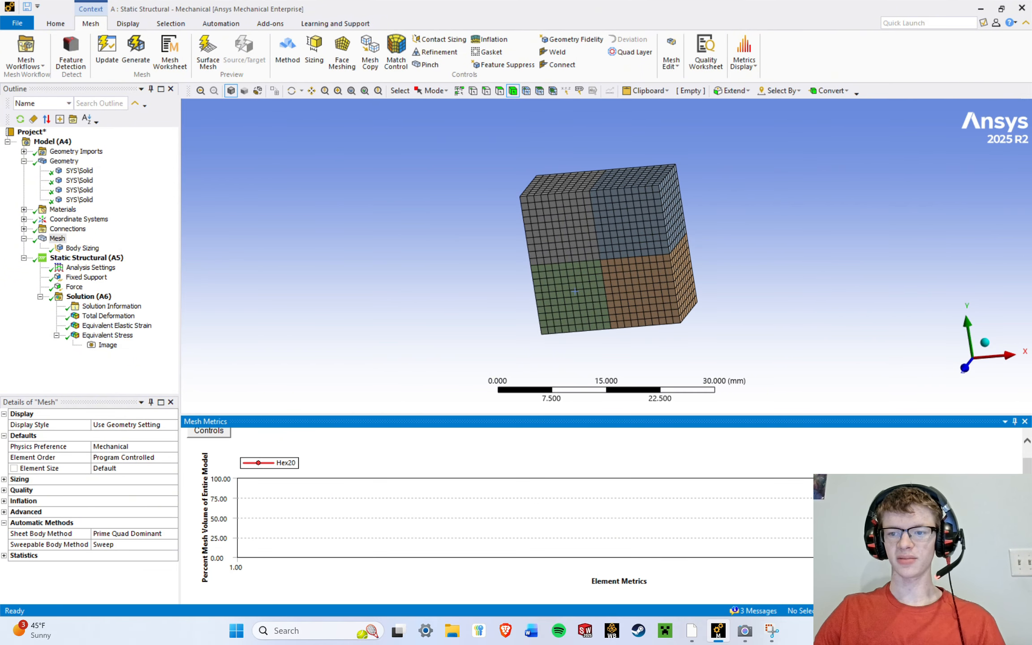
pyautogui.click(1024, 421)
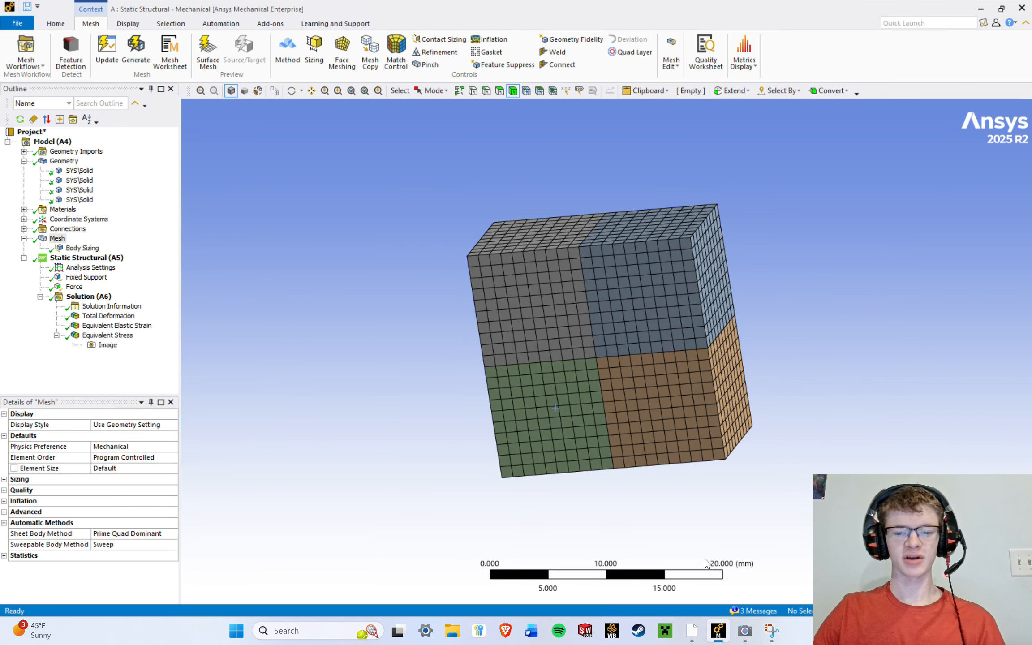
# Switch to Workbench, save the tutorial project, and start a new empty project.
pyautogui.click(692, 631)
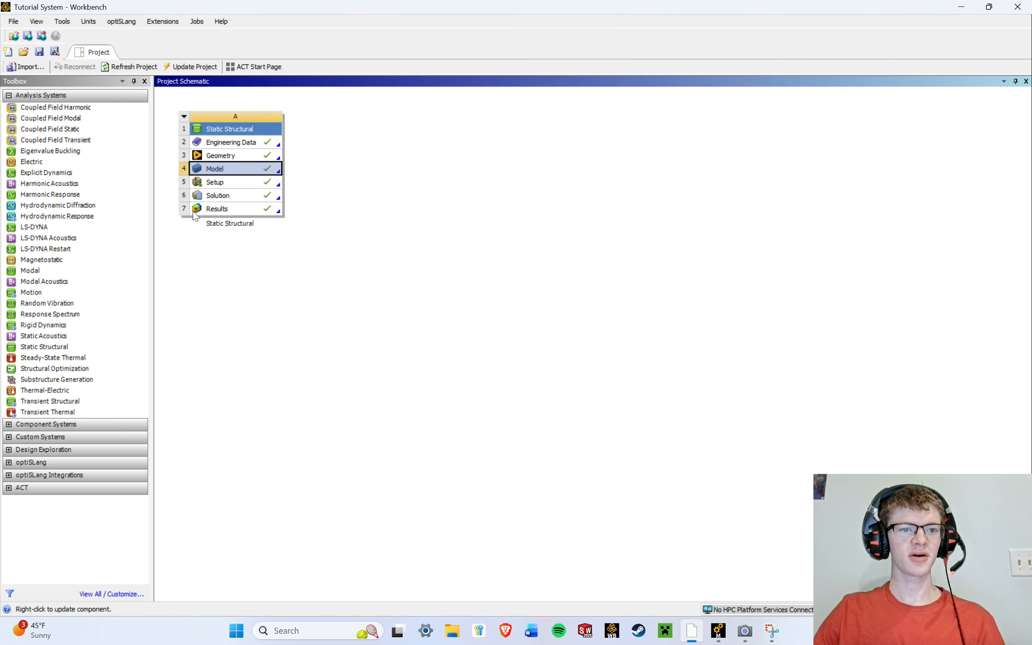
pyautogui.click(38, 52)
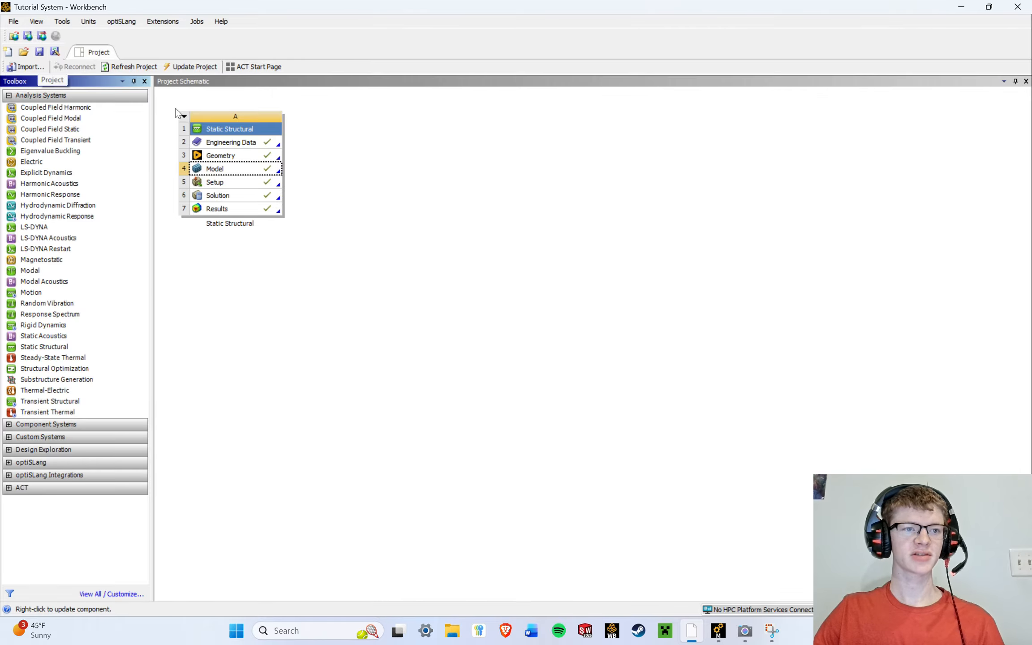
pyautogui.click(8, 51)
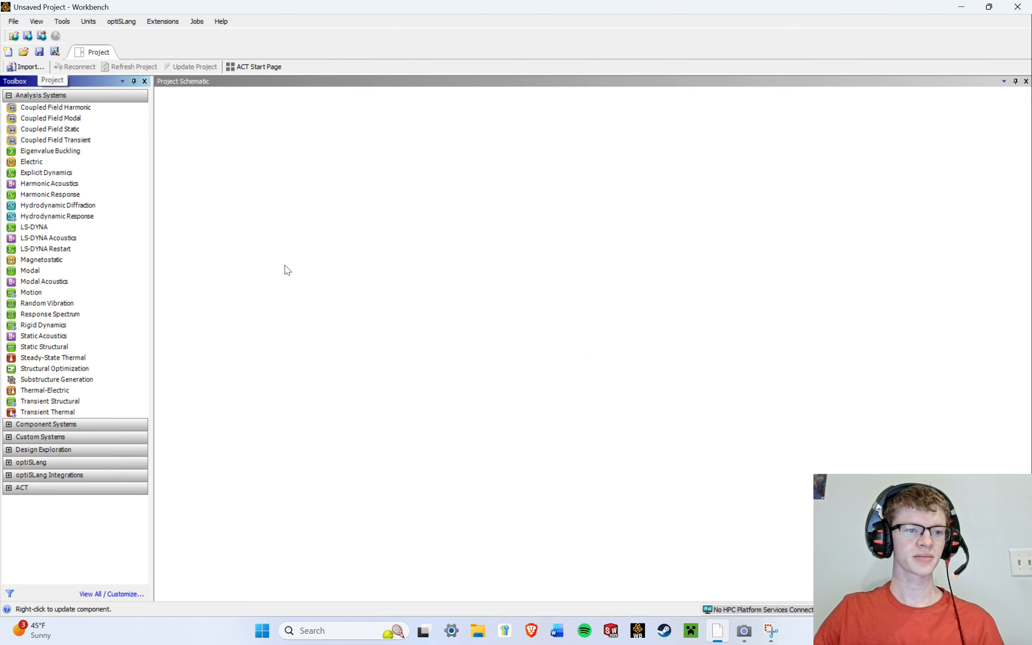
# Add a standalone Static Structural system and open its Engineering Data with the workspace layout reset.
pyautogui.moveTo(61, 349); pyautogui.dragTo(218, 162)
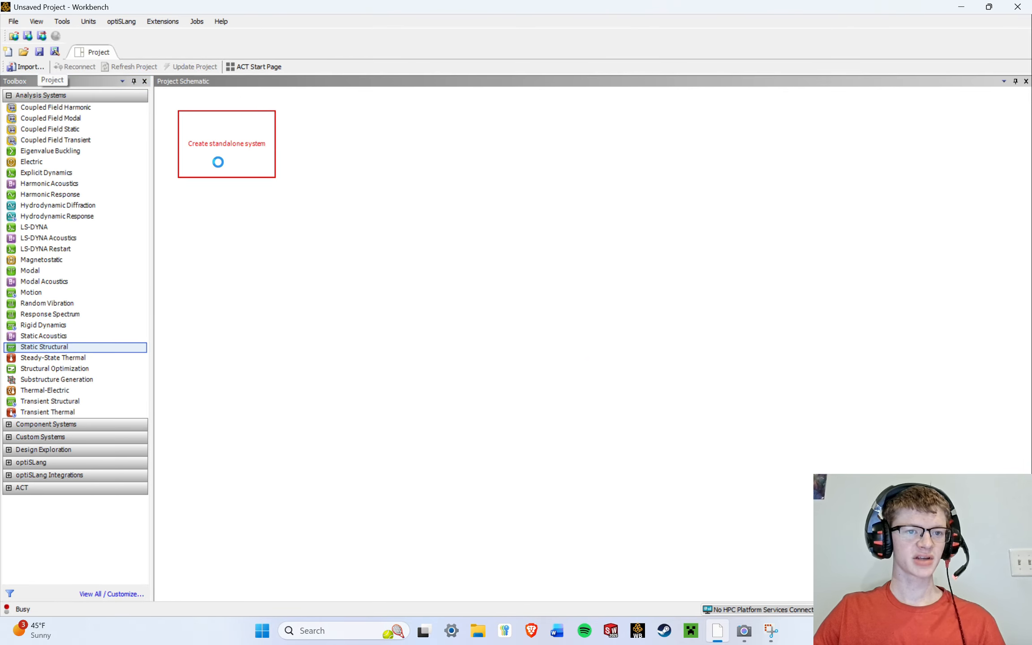
pyautogui.doubleClick(225, 143)
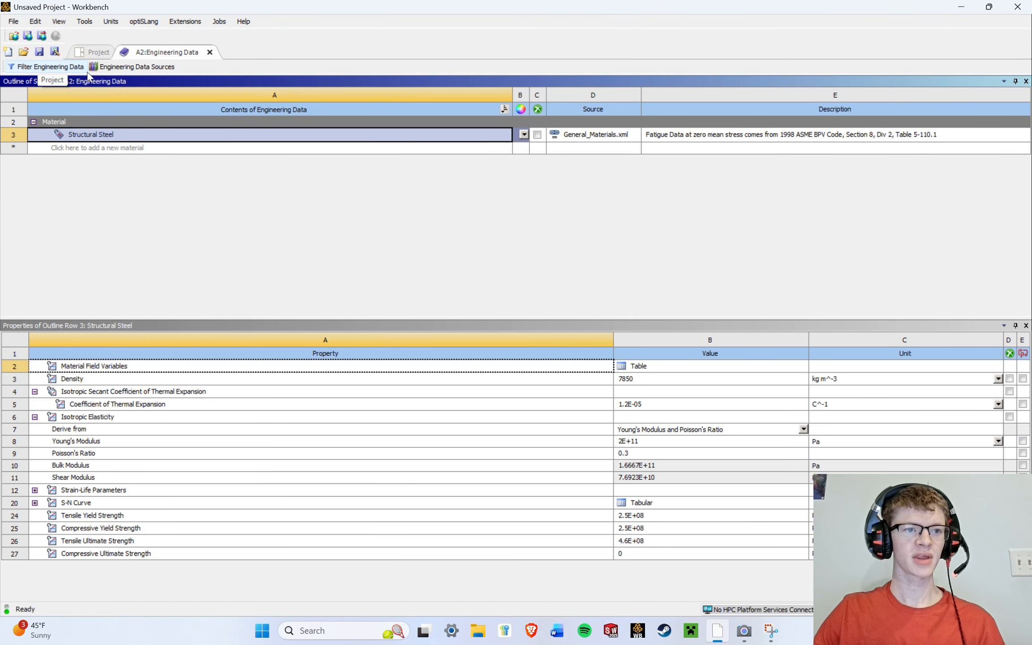
pyautogui.click(57, 22)
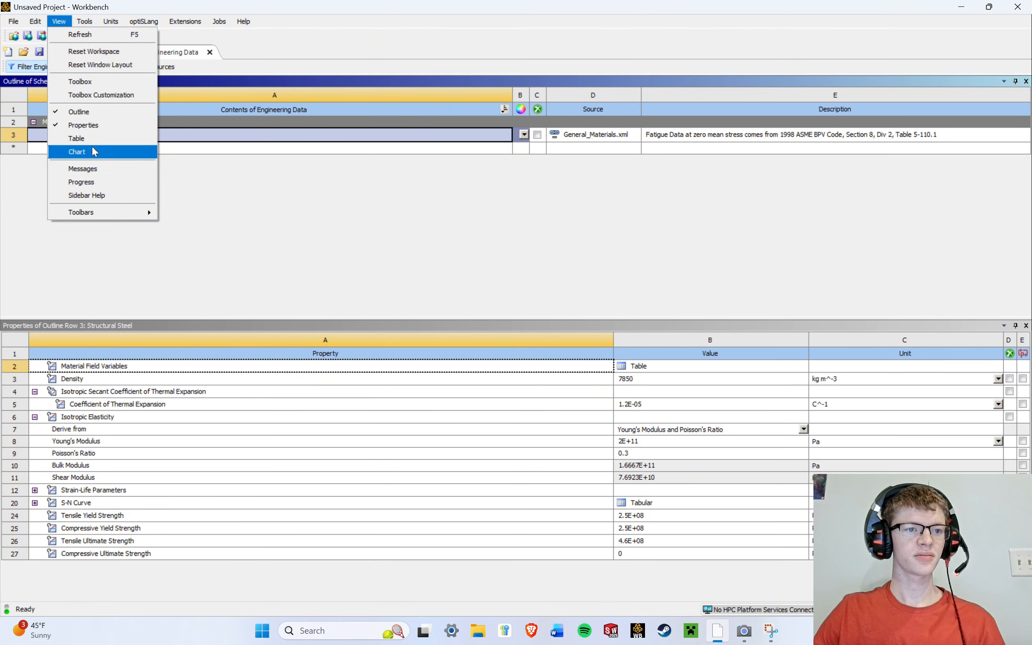
pyautogui.click(112, 52)
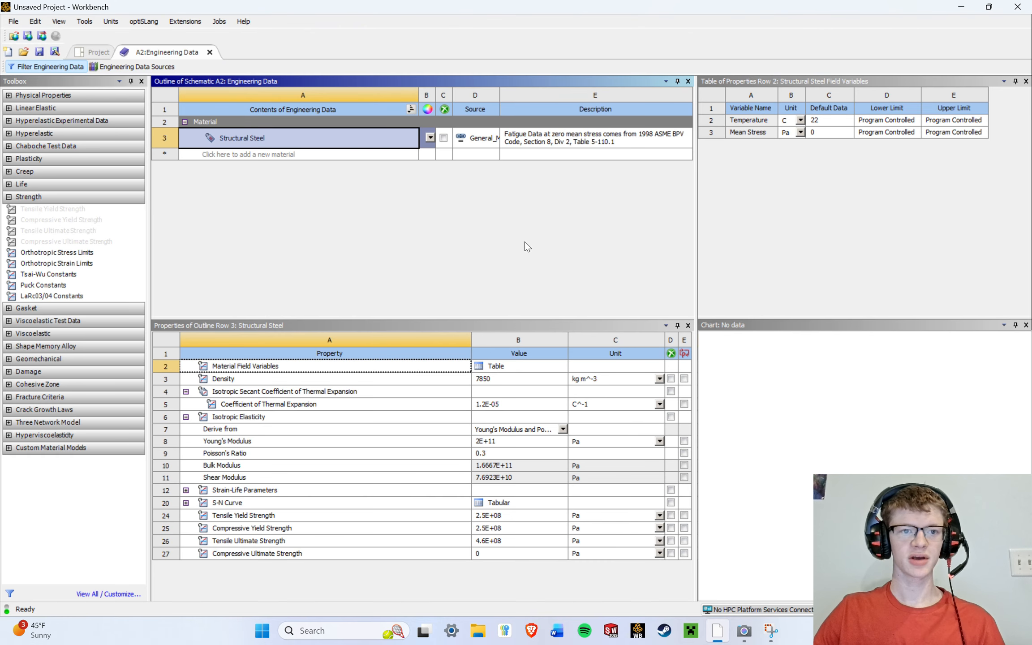
# Add Stainless Steel and Titanium Alloy from the General Materials data source to the project's engineering data.
pyautogui.click(126, 67)
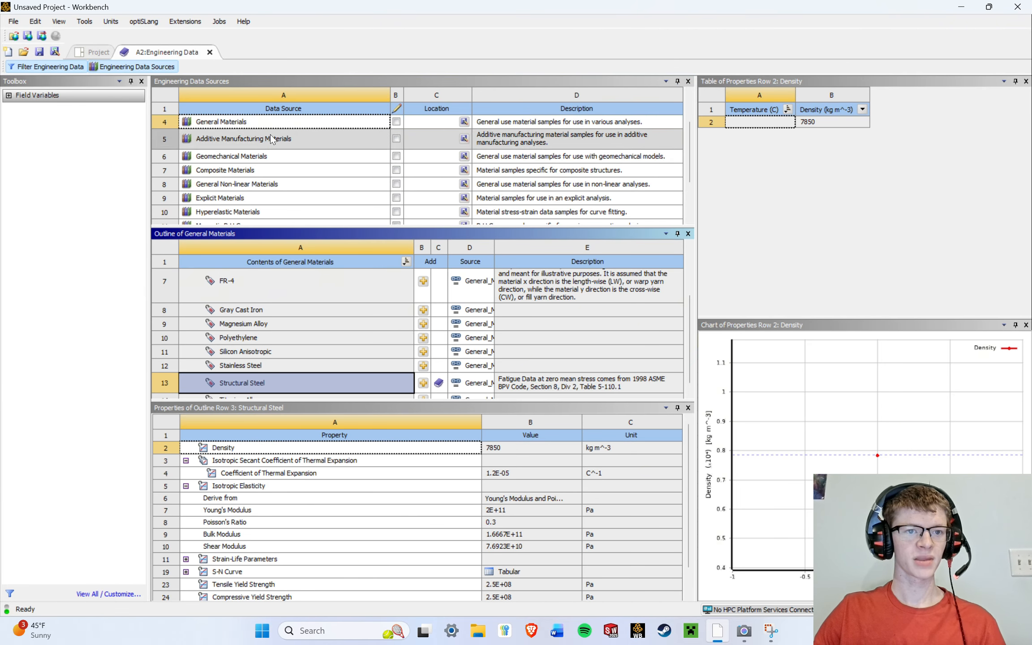
pyautogui.click(273, 123)
pyautogui.scroll(-1, 278, 285)
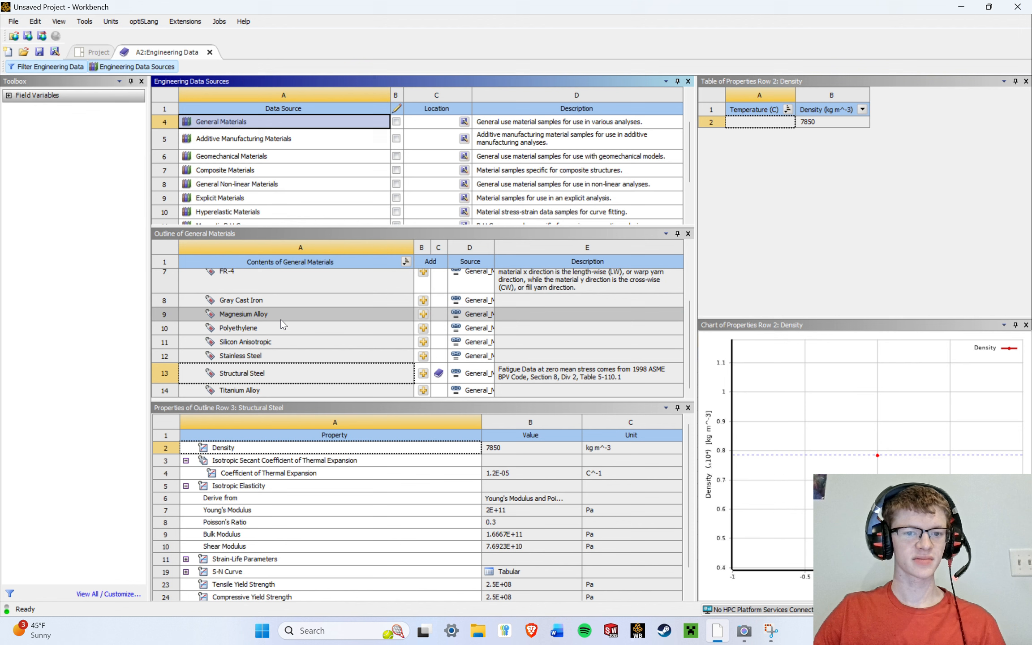
pyautogui.click(429, 355)
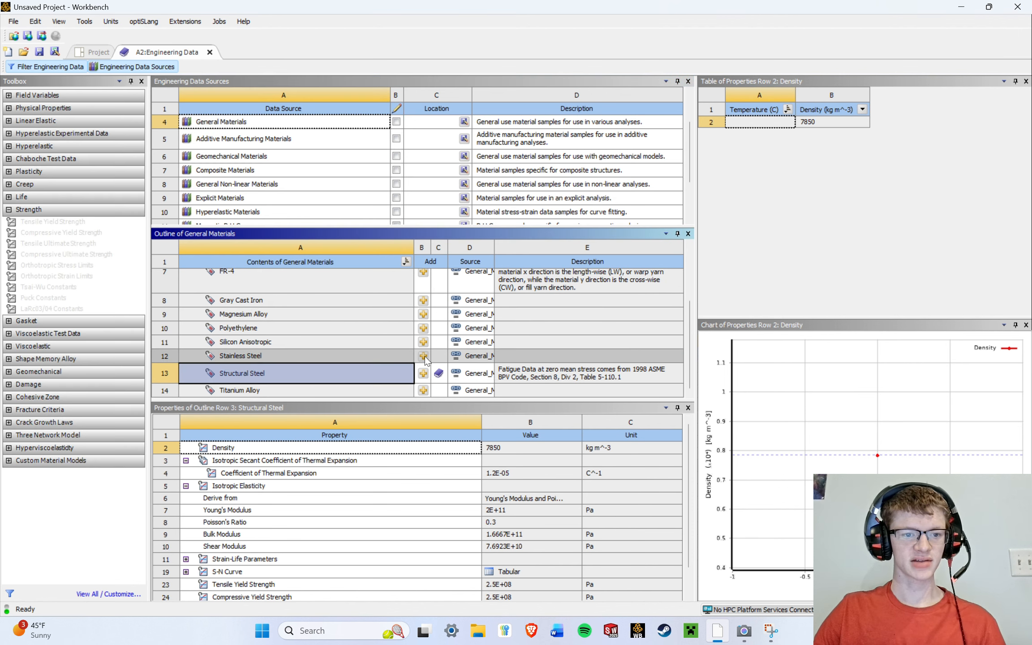
pyautogui.click(423, 391)
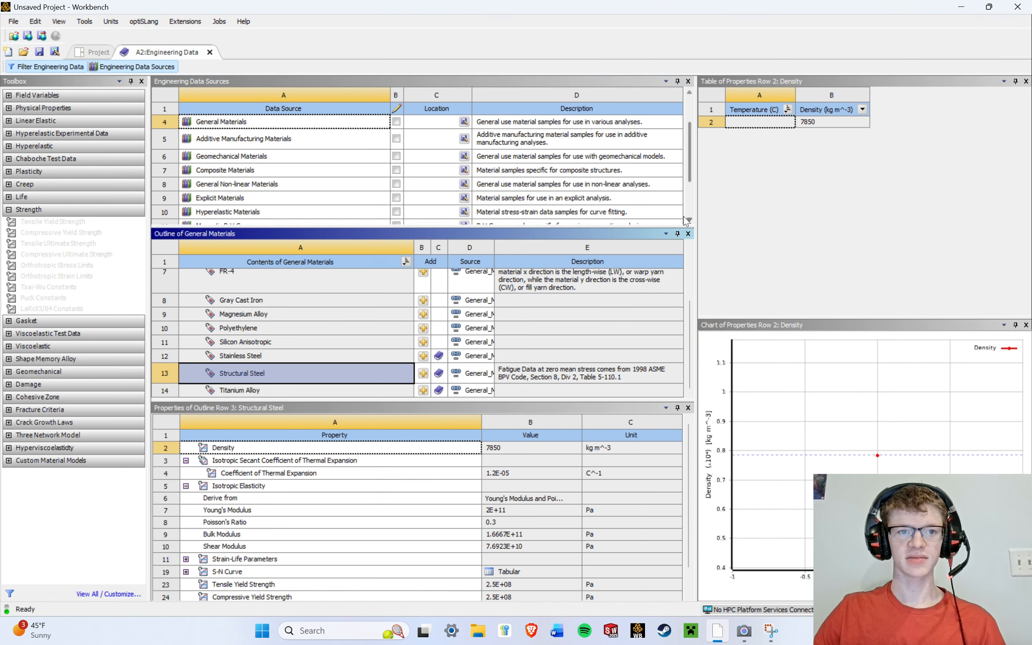
pyautogui.click(137, 66)
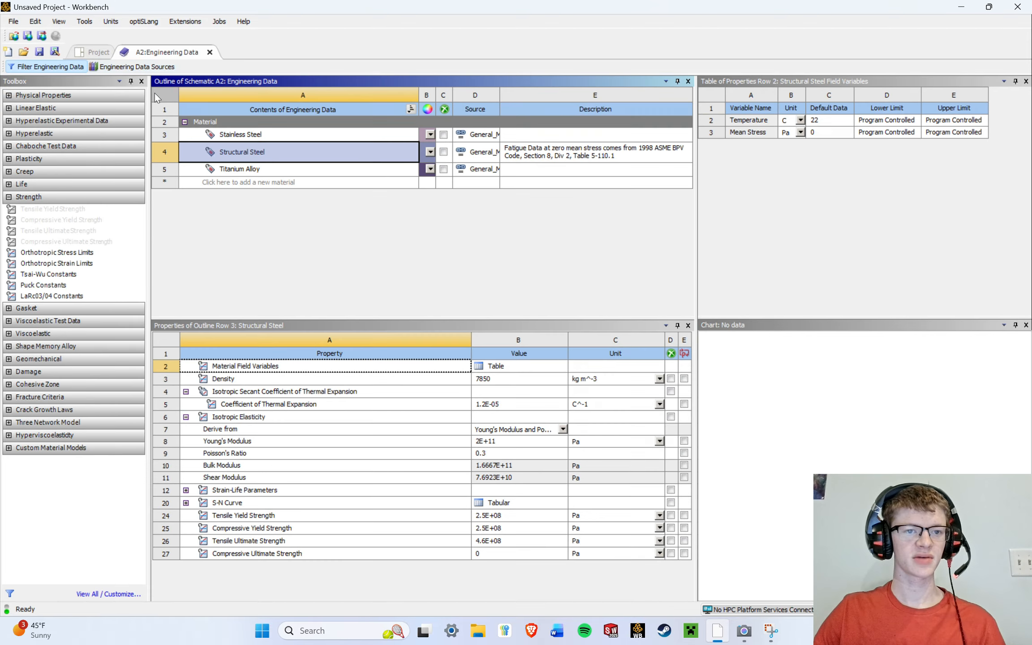
# Create a new custom material named Tritanium in the engineering data.
pyautogui.click(244, 185)
pyautogui.write('Tritanium')
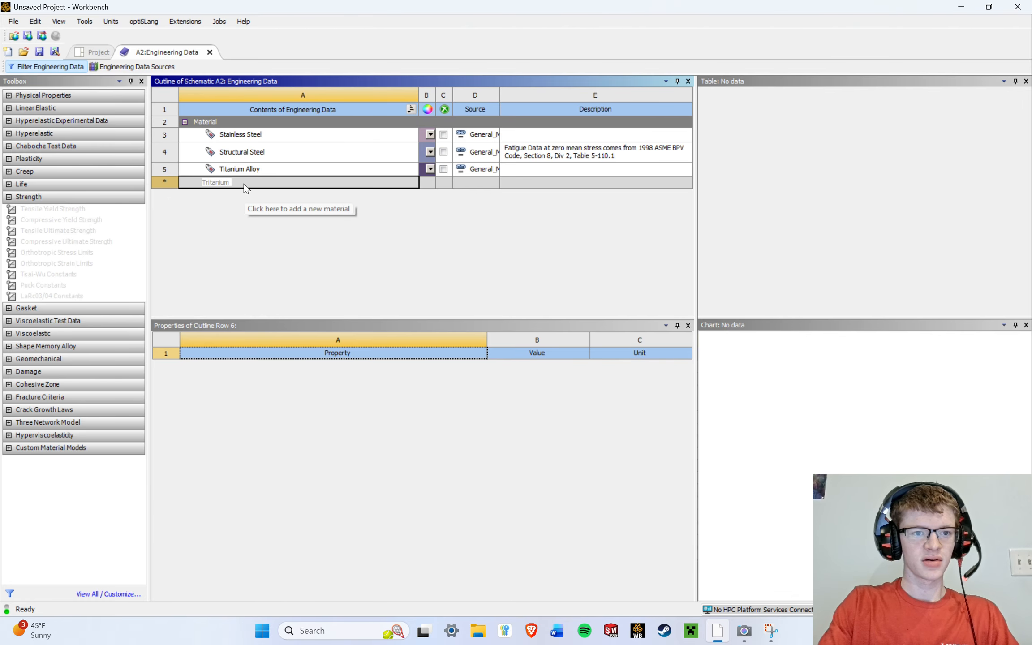
pyautogui.press('Return')
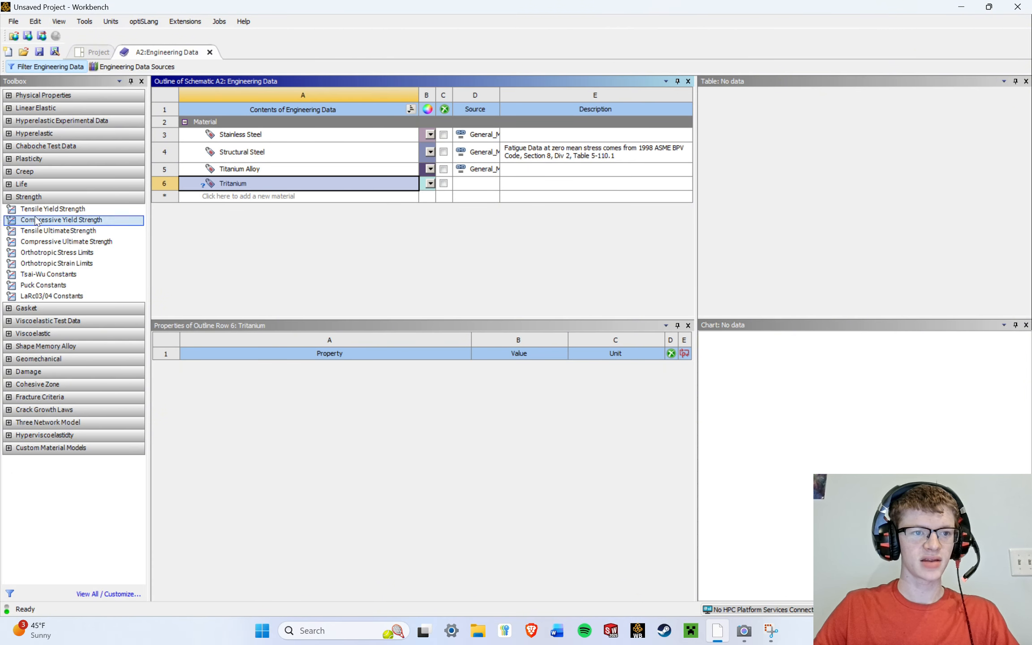
# Add density, isotropic elasticity, and tensile and compressive yield and ultimate strength properties to the Tritanium material.
pyautogui.click(9, 108)
pyautogui.click(9, 95)
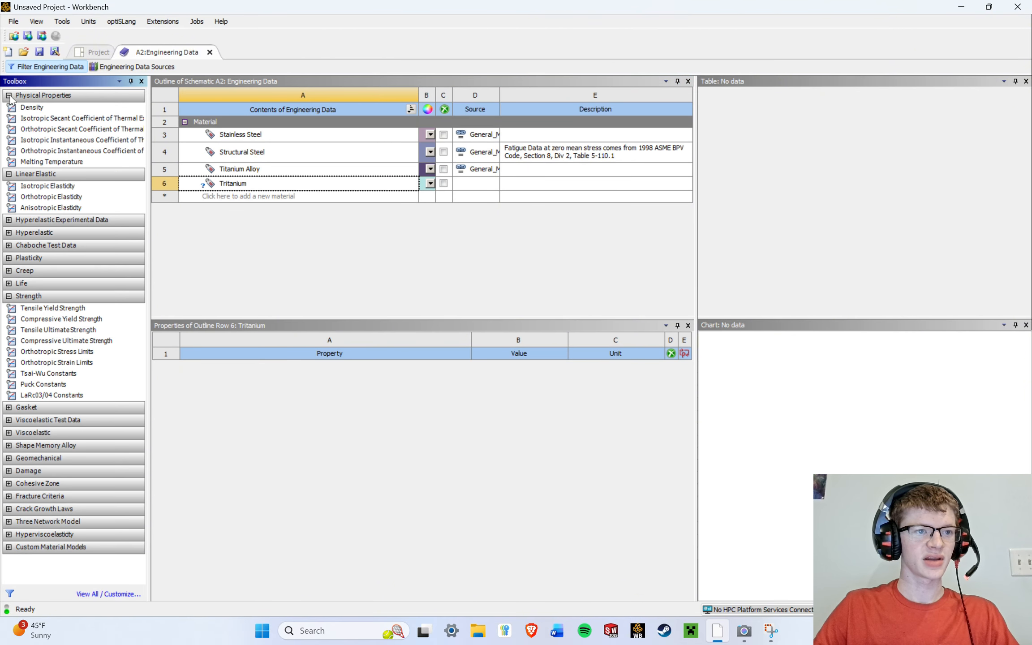
pyautogui.moveTo(32, 107); pyautogui.dragTo(238, 355)
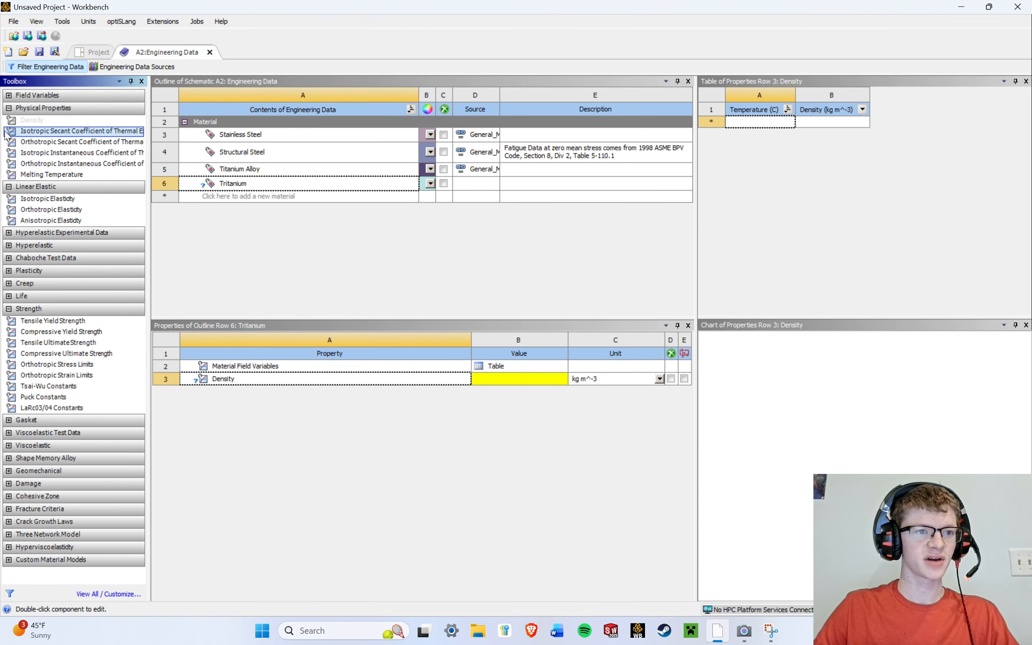
pyautogui.moveTo(35, 199); pyautogui.dragTo(268, 380)
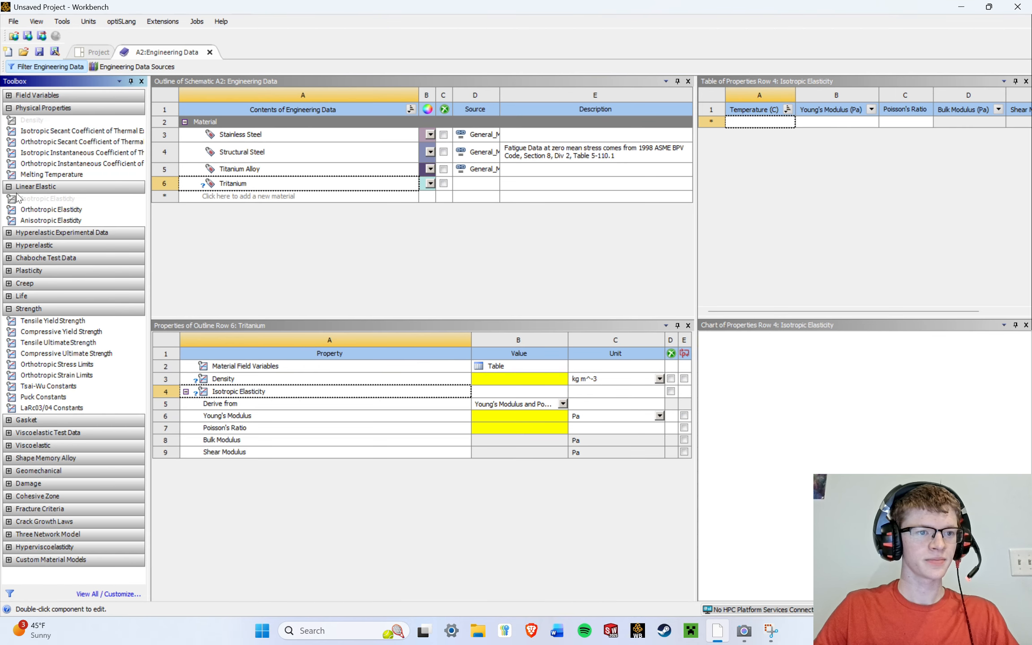
pyautogui.moveTo(26, 320); pyautogui.dragTo(248, 422)
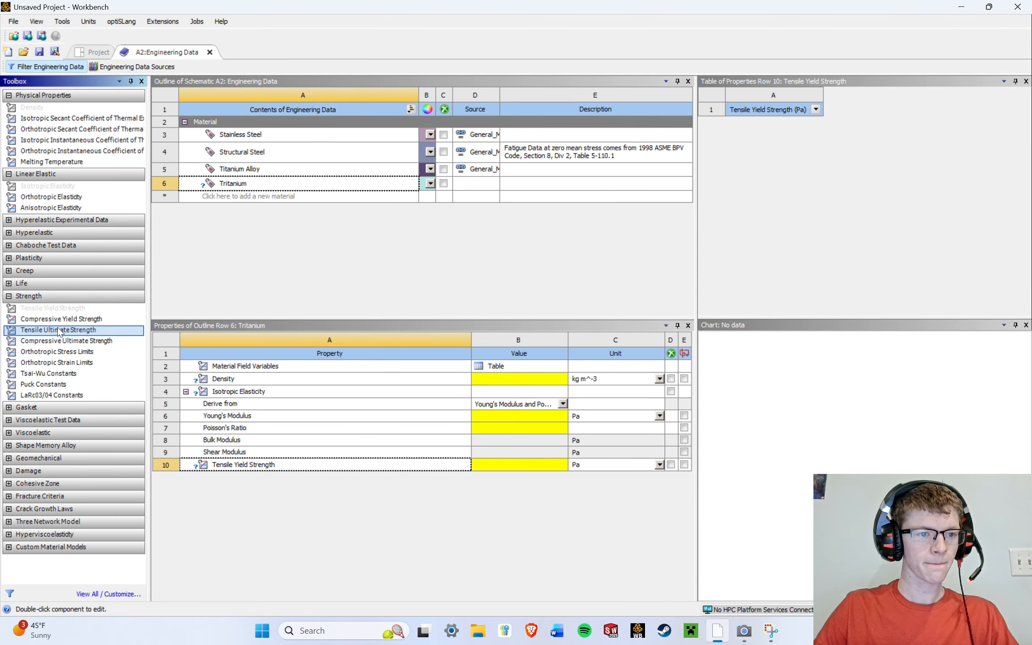
pyautogui.moveTo(58, 318); pyautogui.dragTo(251, 425)
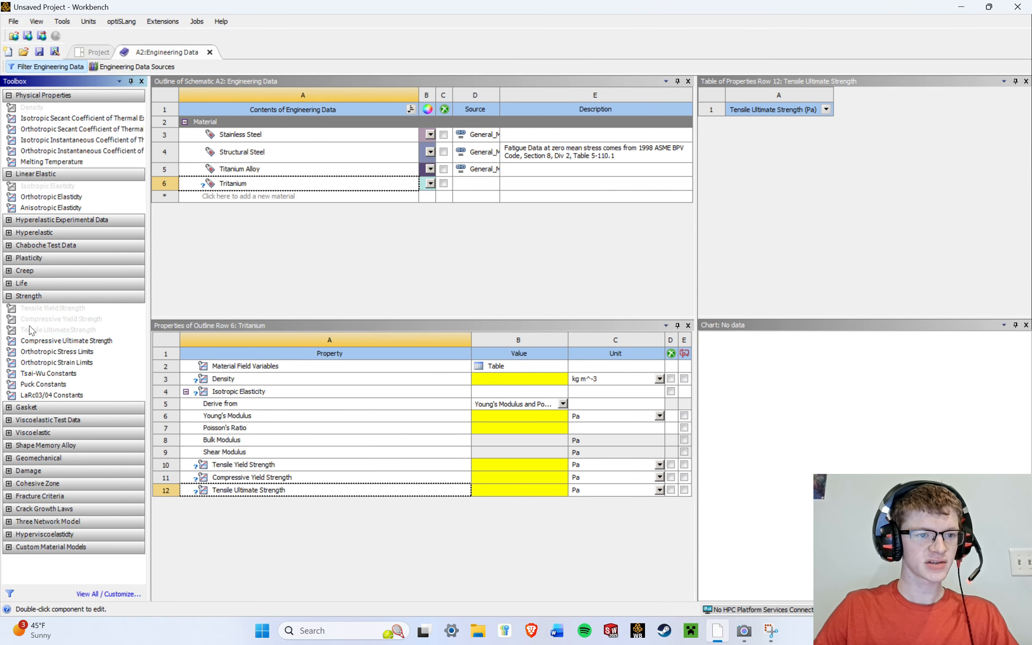
pyautogui.moveTo(58, 340); pyautogui.dragTo(217, 380)
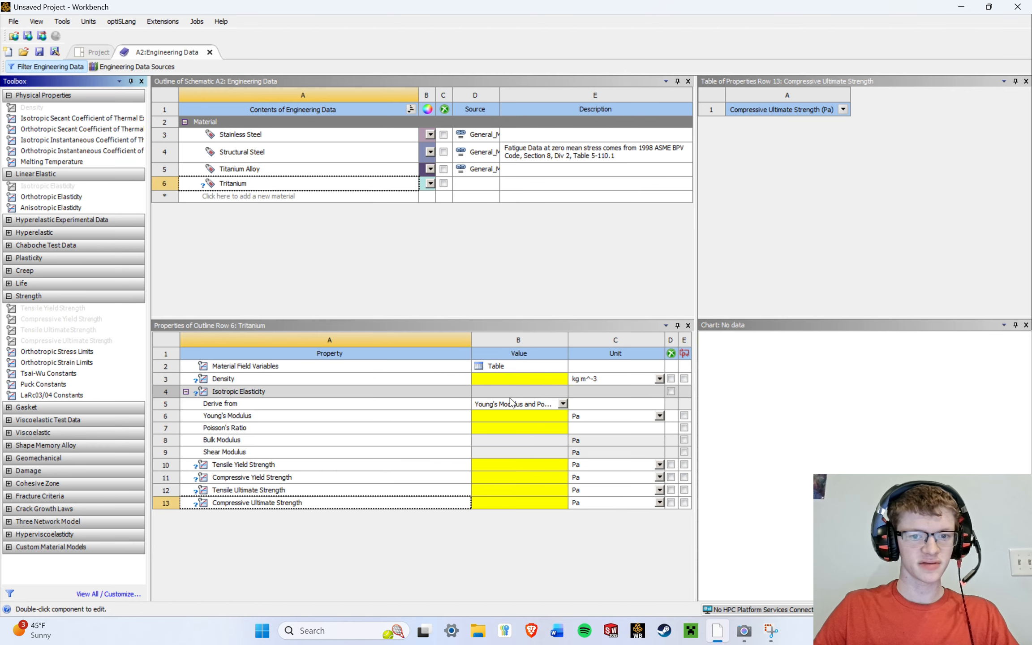
# Set Tritanium's density to 200 kg m^-3.
pyautogui.click(516, 380)
pyautogui.write('200')
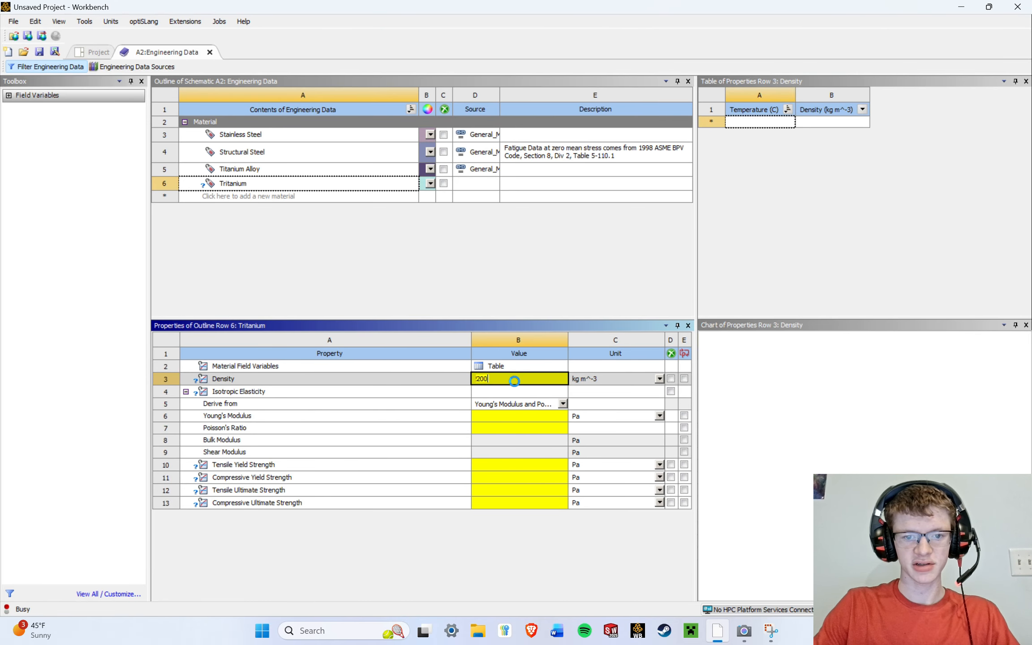
pyautogui.press('Return')
pyautogui.press('Down')
pyautogui.press('Down')
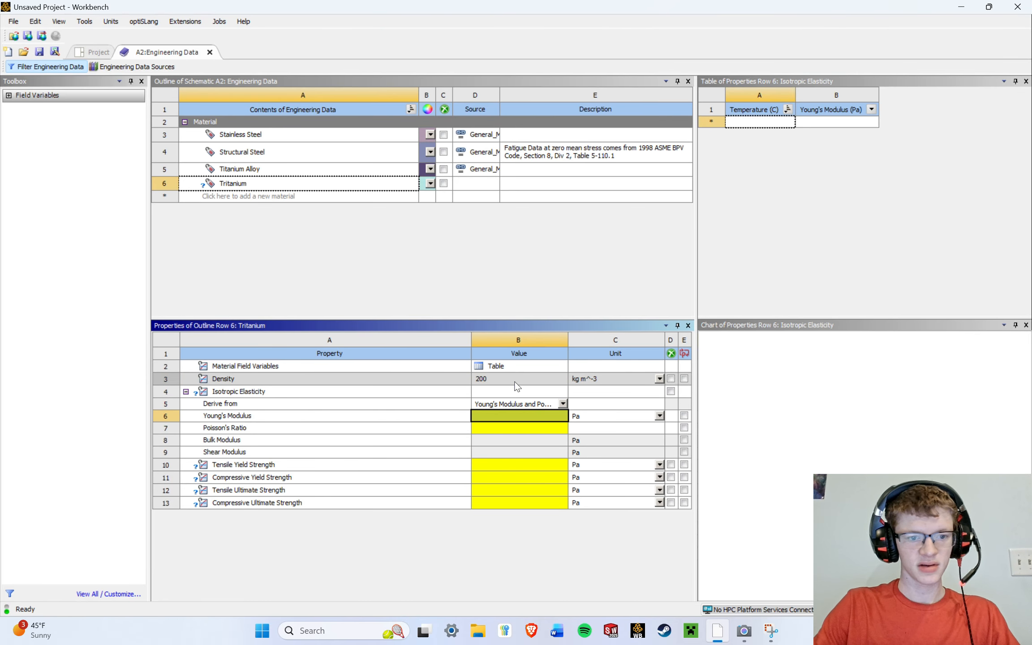
# Set Tritanium's Young's modulus to 65 GPa and its Poisson's ratio to 0.7.
pyautogui.click(659, 416)
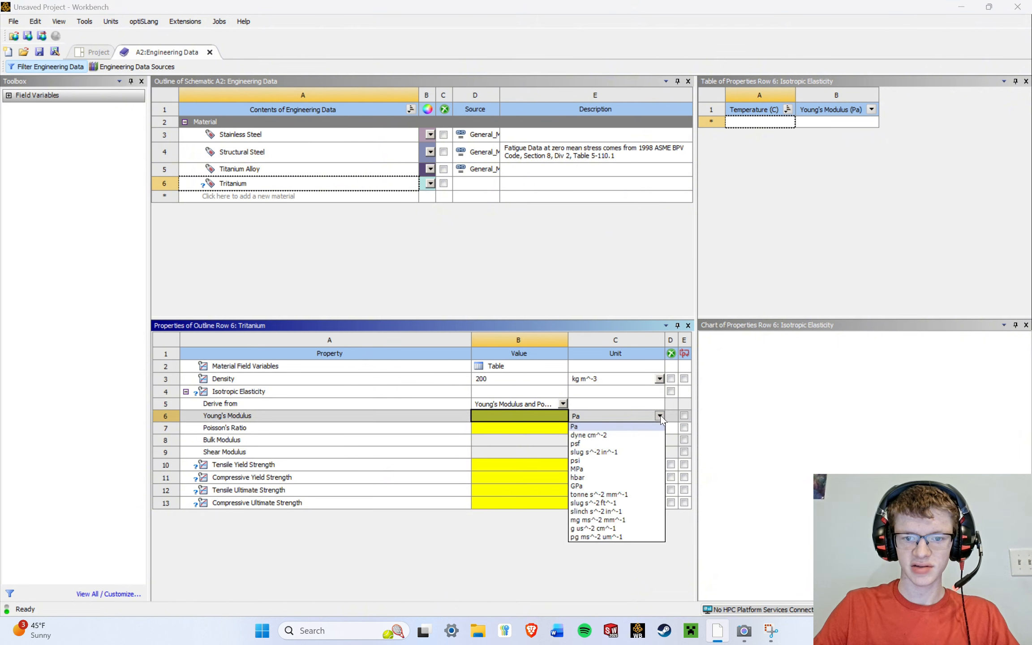
pyautogui.click(613, 485)
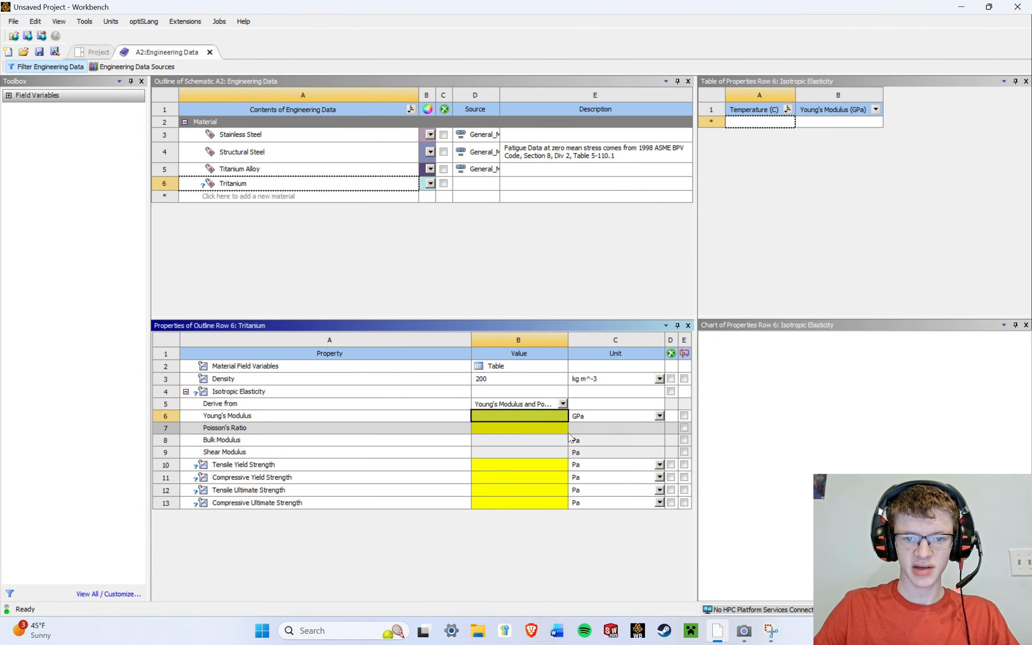
pyautogui.write('6')
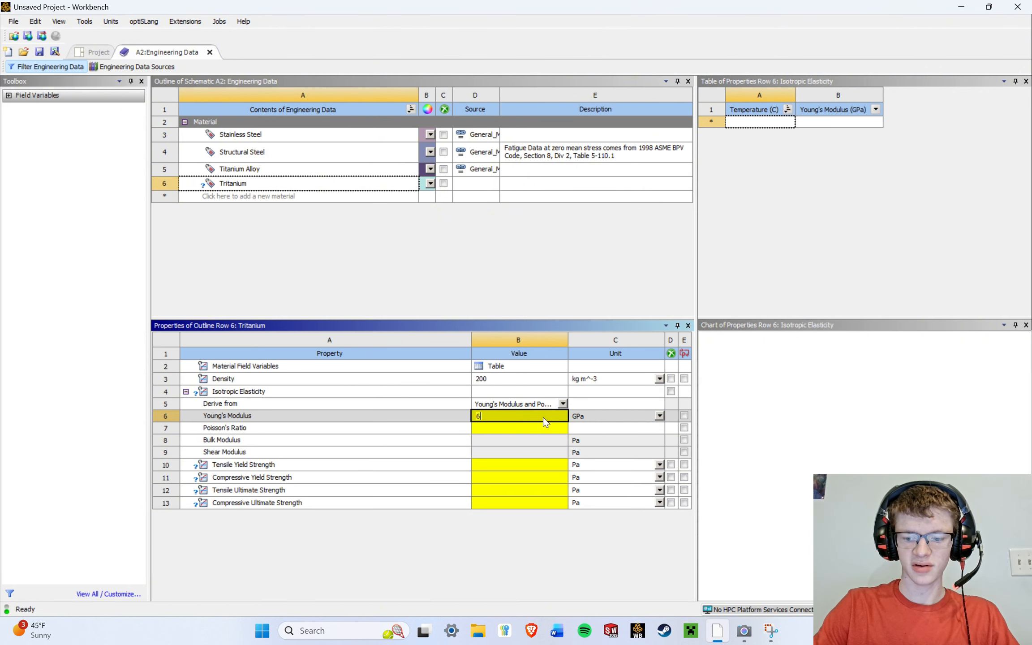
pyautogui.write('5')
pyautogui.press('Return')
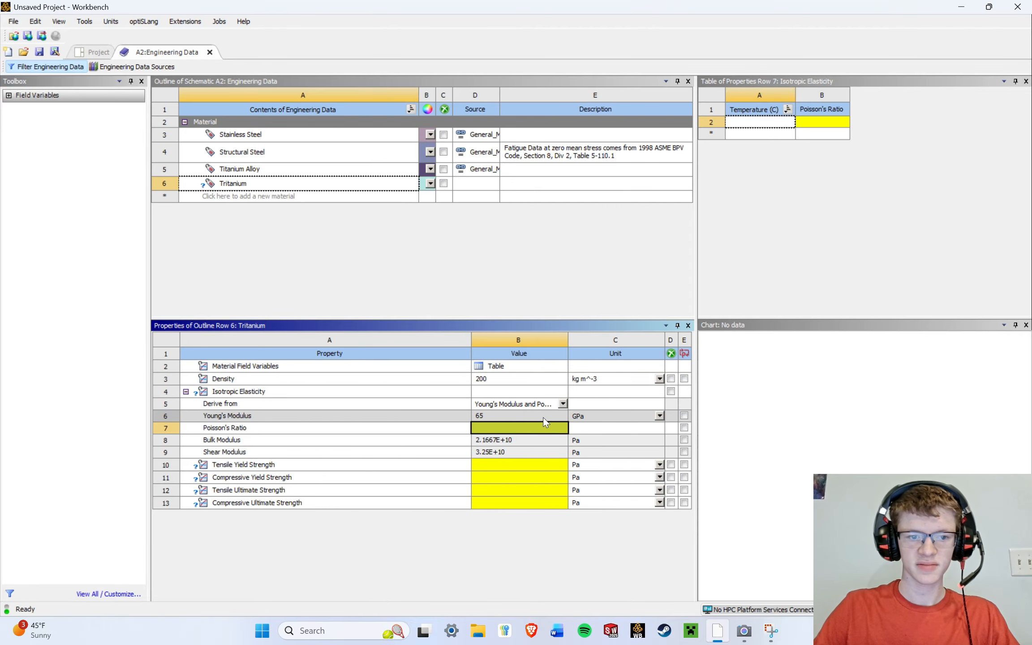
pyautogui.write('0.7')
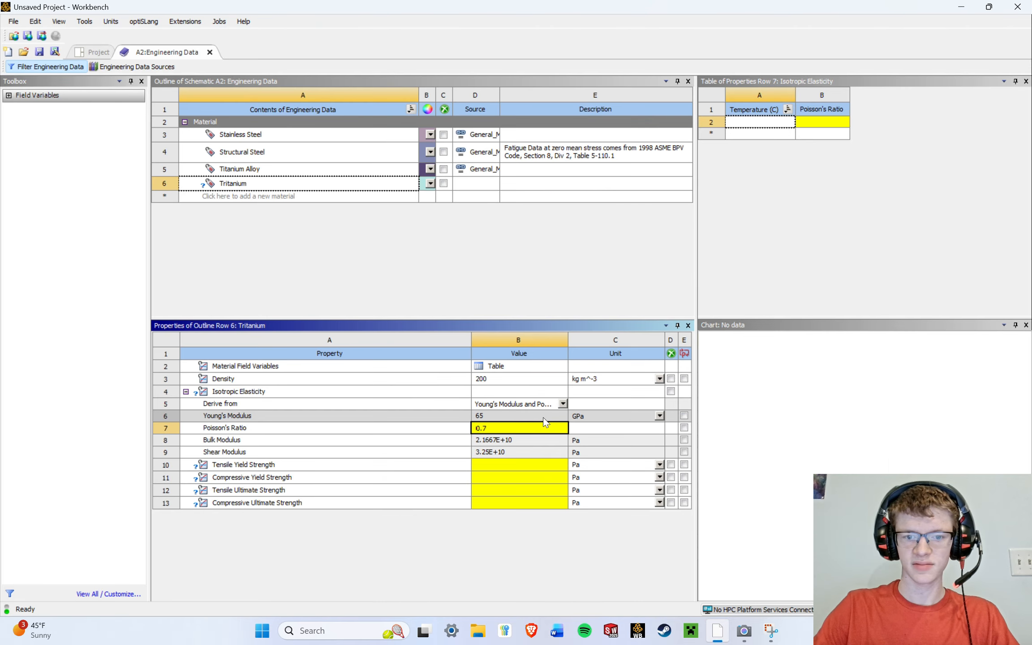
pyautogui.press('Return')
# Change the units of Tritanium's tensile and compressive yield and ultimate strengths to MPa.
pyautogui.click(659, 465)
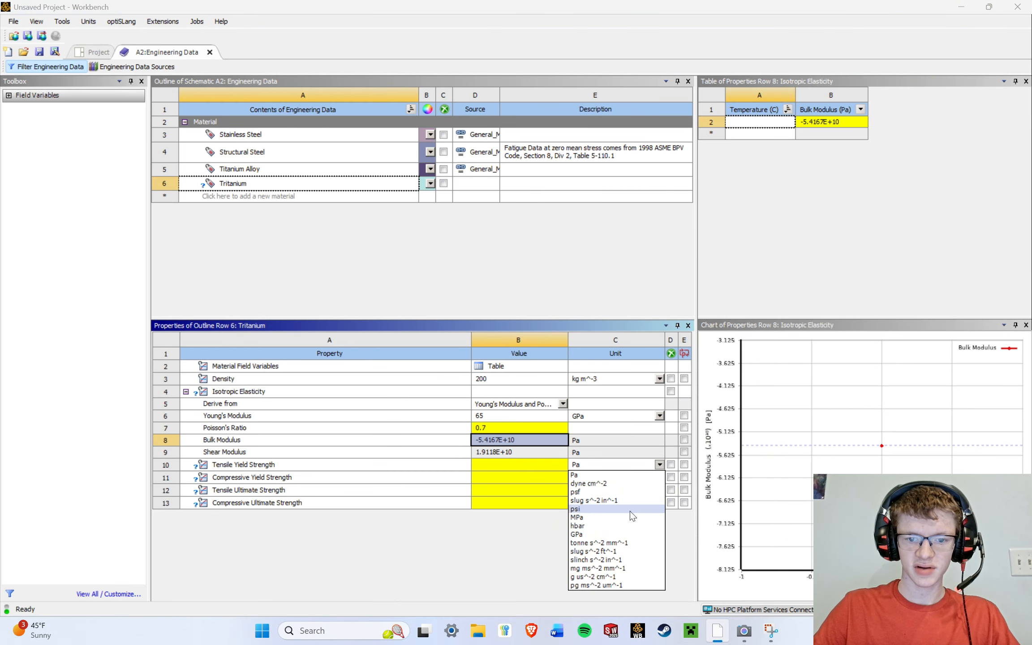
pyautogui.click(624, 518)
pyautogui.click(659, 477)
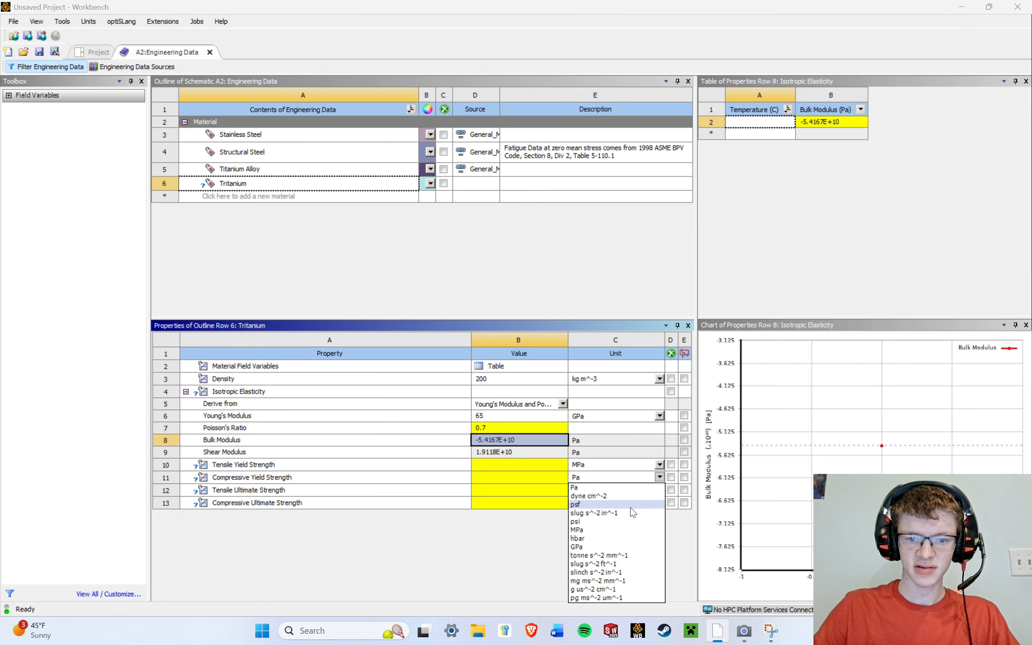
pyautogui.click(624, 530)
pyautogui.click(659, 490)
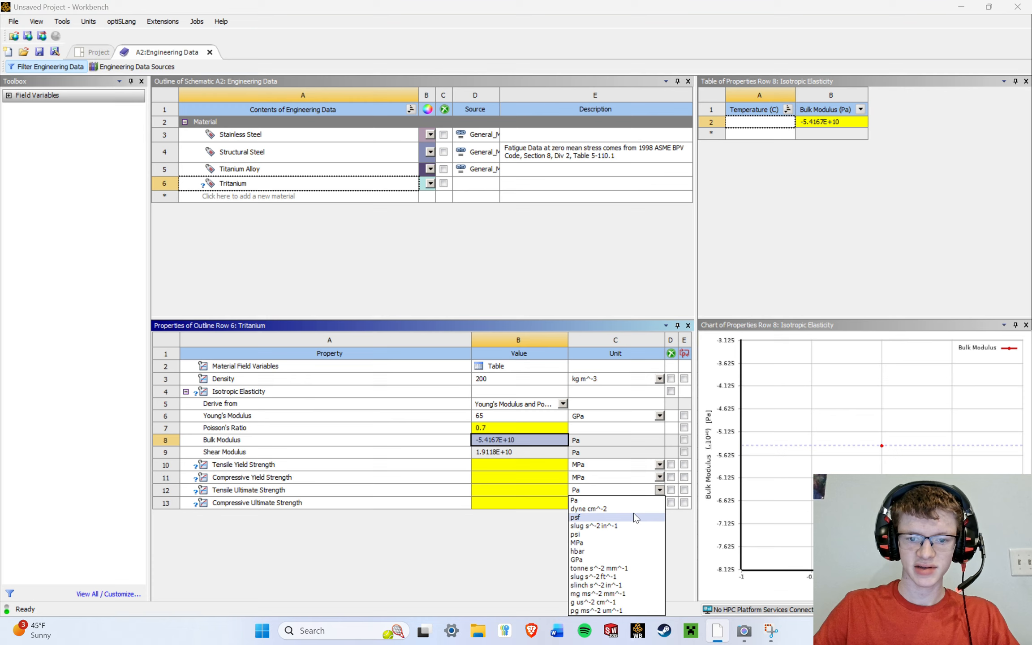
pyautogui.click(623, 542)
pyautogui.click(659, 503)
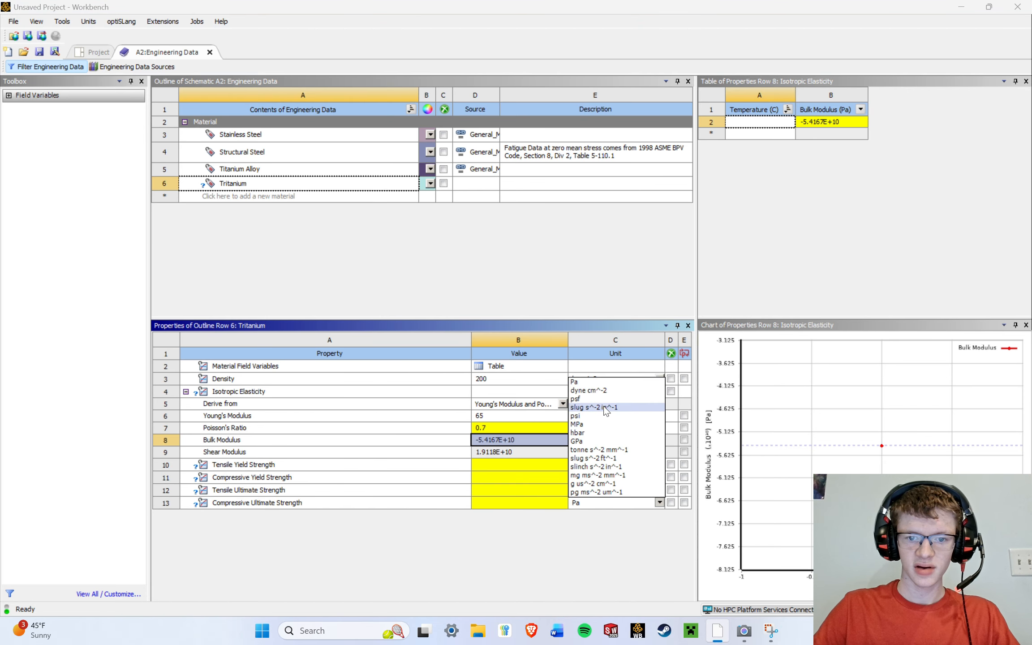
pyautogui.click(605, 424)
# Set Tritanium's tensile yield strength to 65, compressive yield to 70, tensile ultimate to 70 and compressive ultimate to 75 MPa.
pyautogui.click(546, 462)
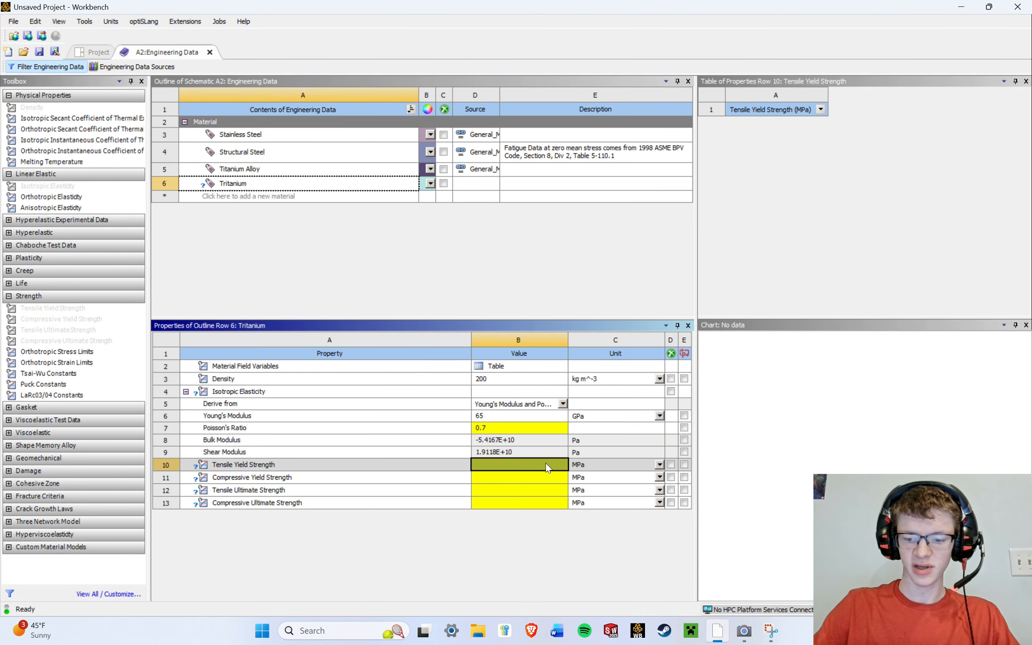
pyautogui.write('65')
pyautogui.press('Return')
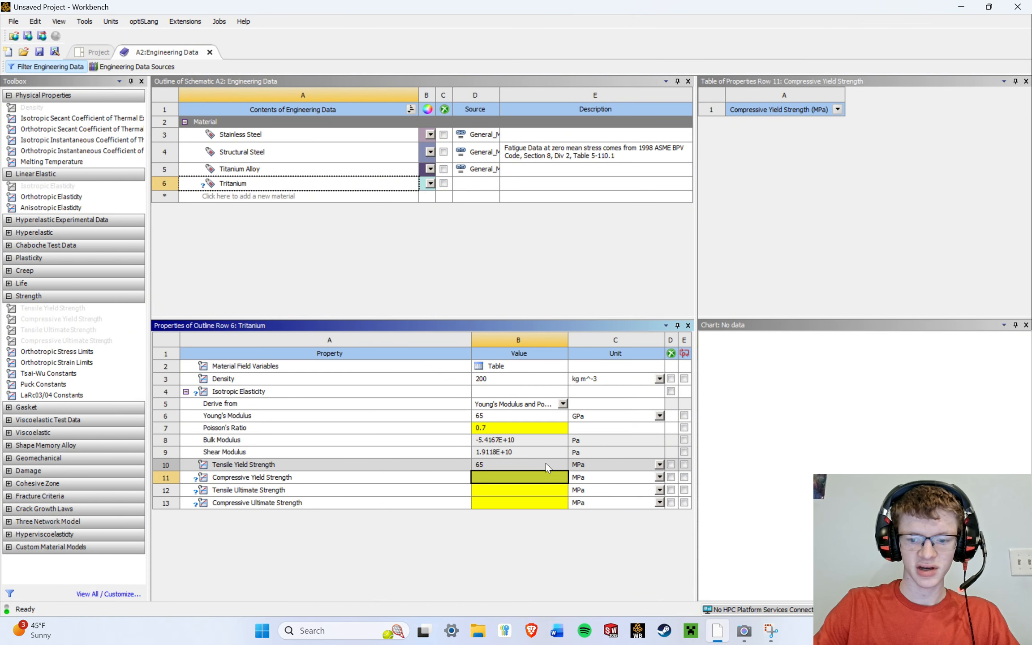
pyautogui.write('70')
pyautogui.press('Return')
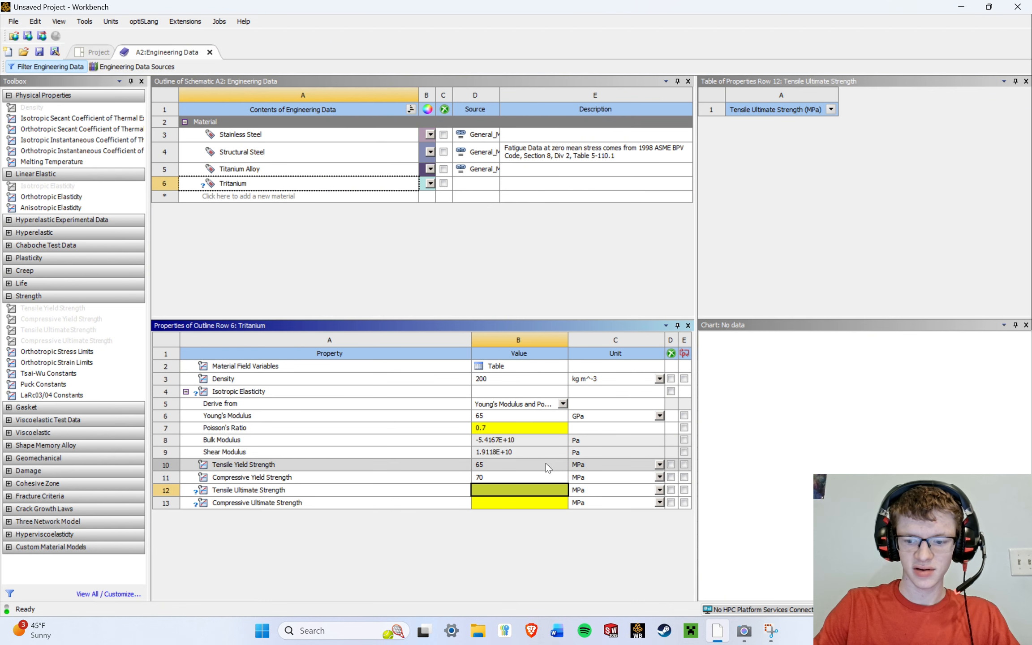
pyautogui.write('70')
pyautogui.press('Return')
pyautogui.write('75')
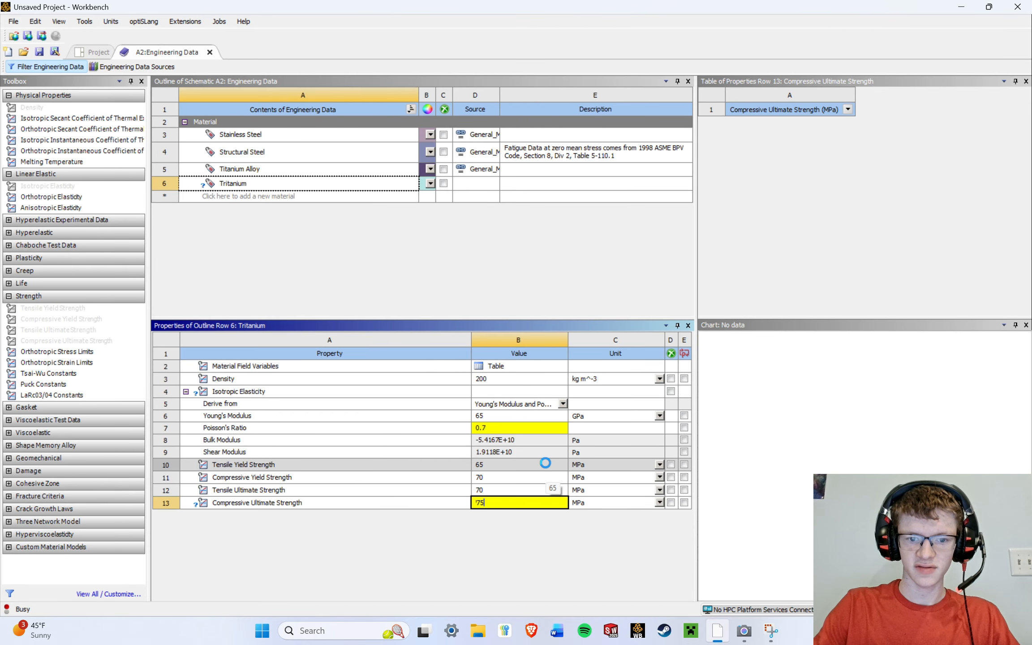
pyautogui.press('Return')
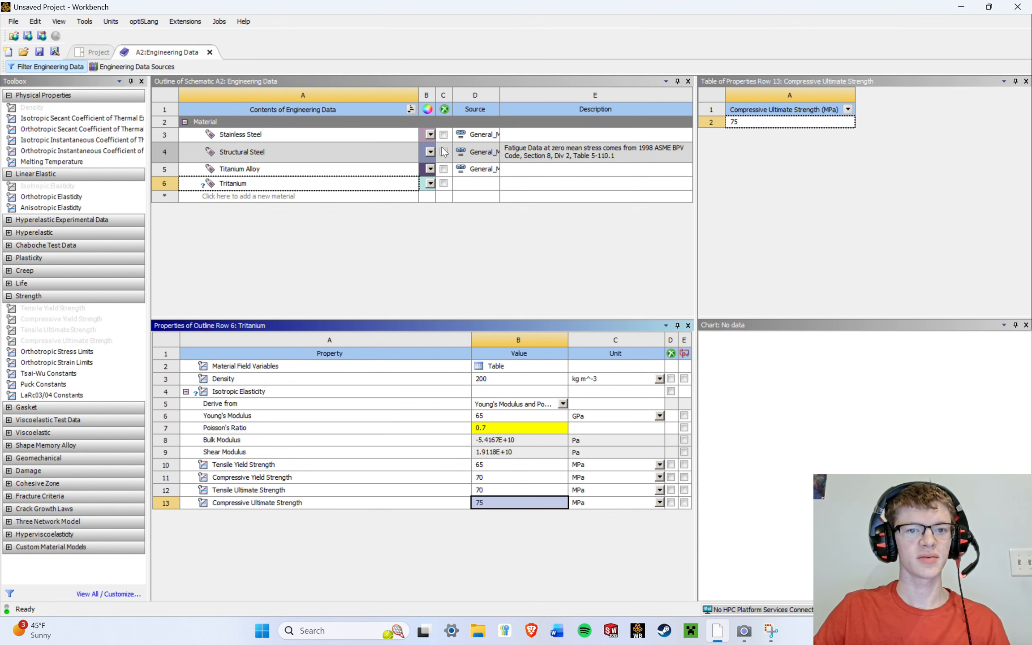
# Check the status of the Engineering Data cell in the project schematic.
pyautogui.click(95, 52)
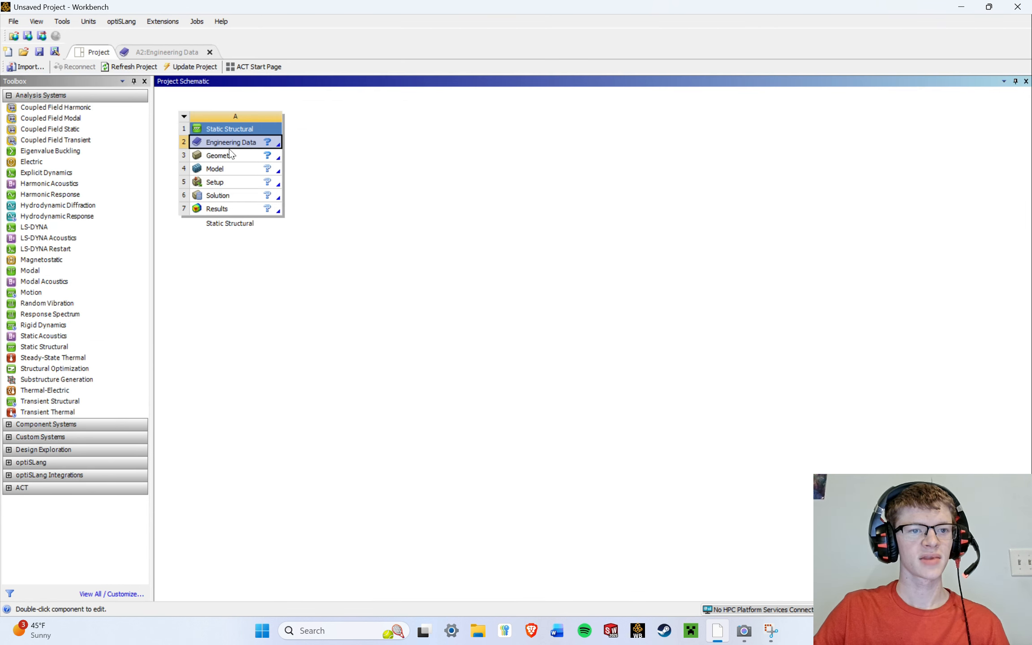
pyautogui.click(155, 52)
pyautogui.click(99, 52)
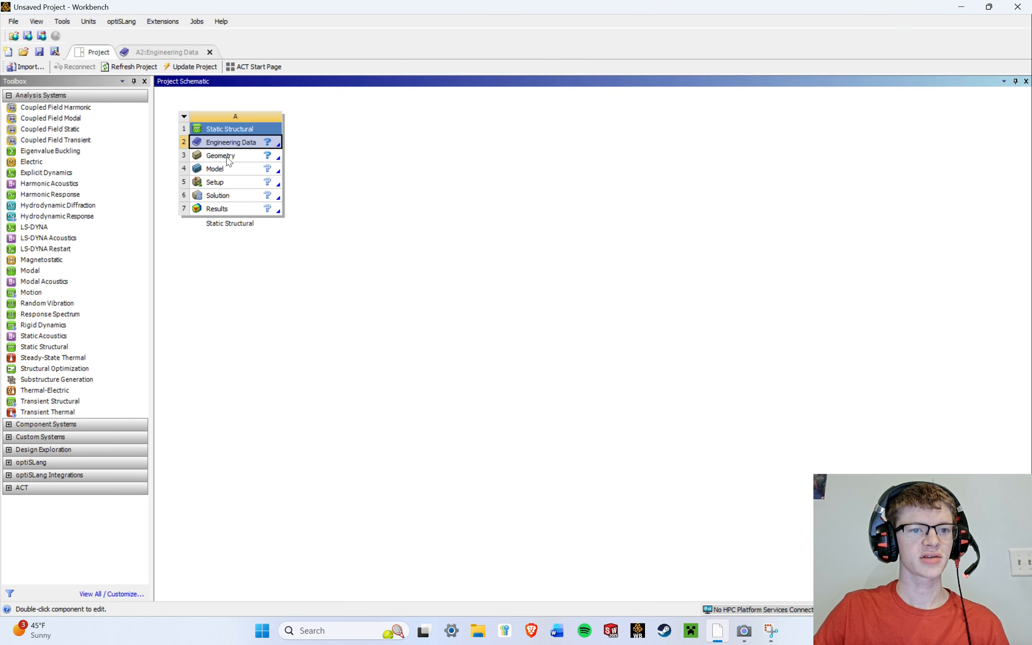
# Return to the engineering data and set Tritanium's Poisson's ratio to 0.07.
pyautogui.click(162, 51)
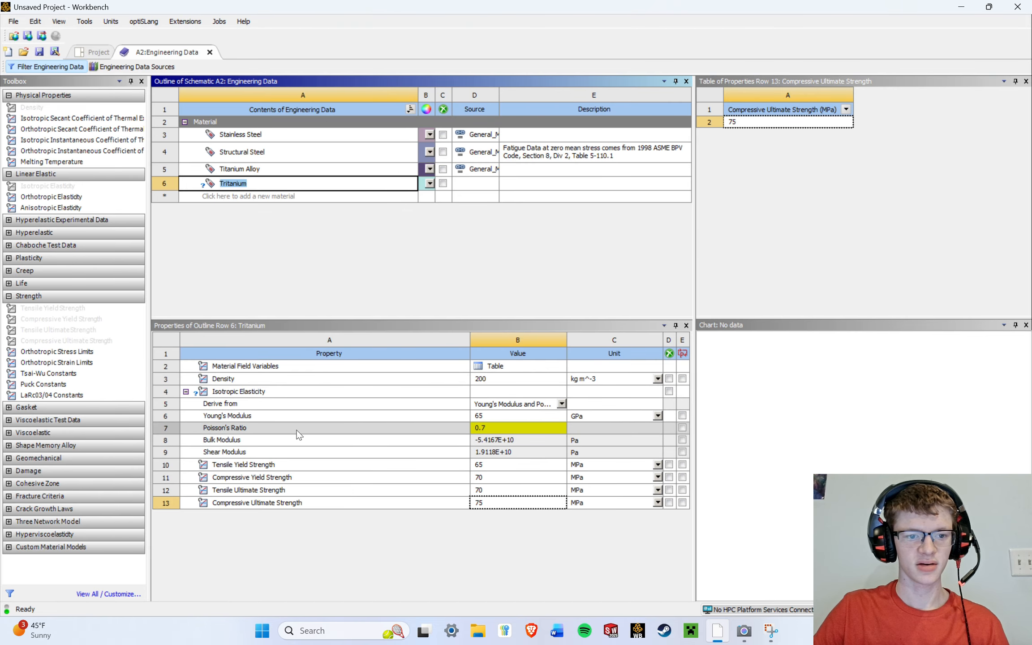
pyautogui.click(540, 427)
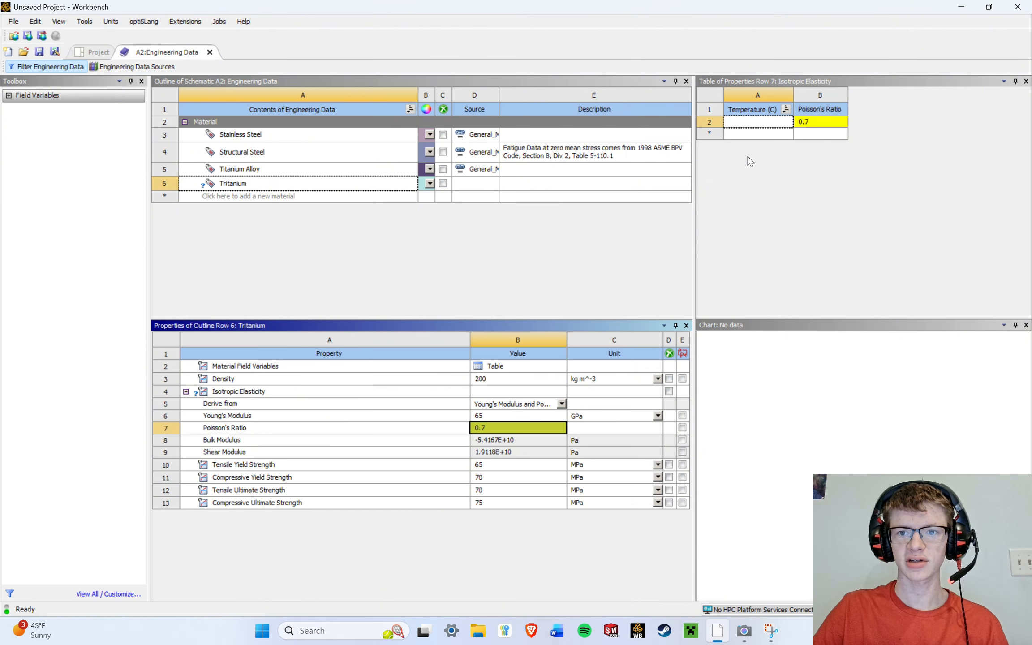
pyautogui.doubleClick(517, 430)
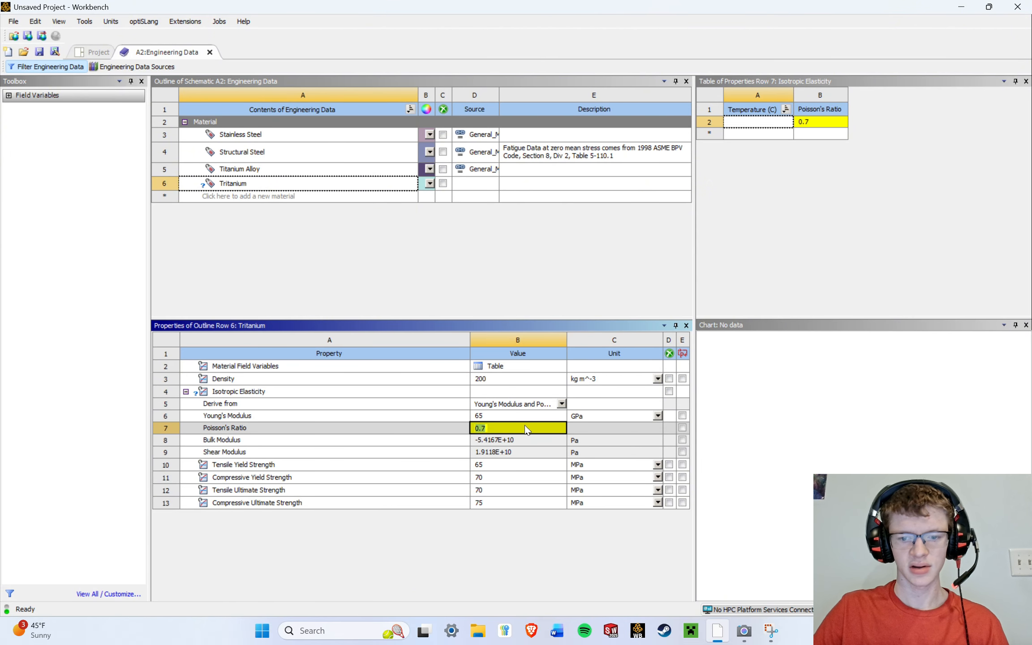
pyautogui.write('0.')
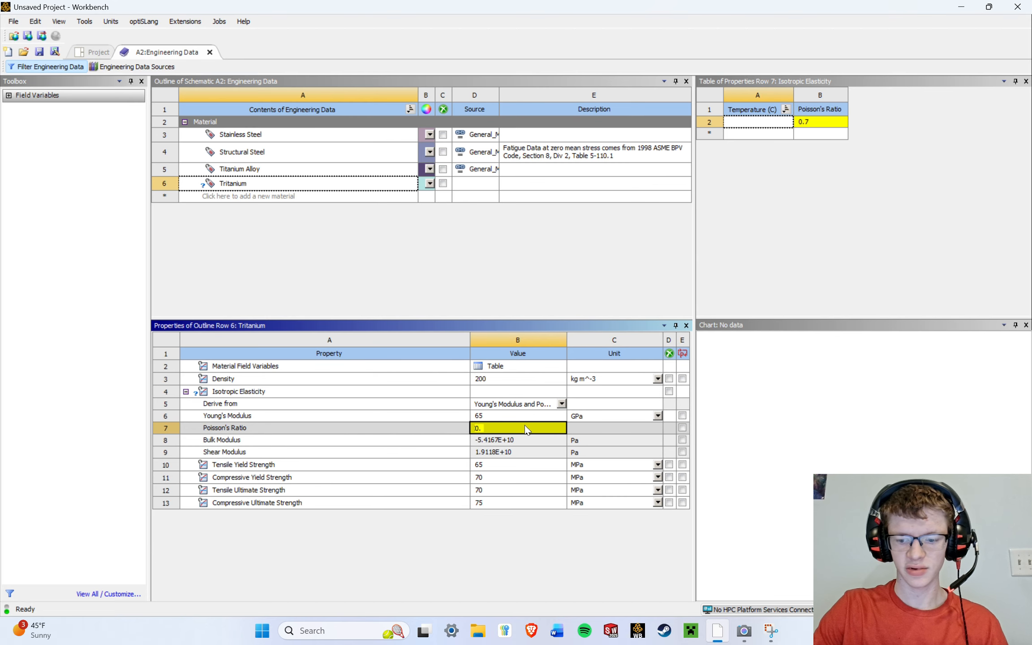
pyautogui.write('07')
pyautogui.press('Return')
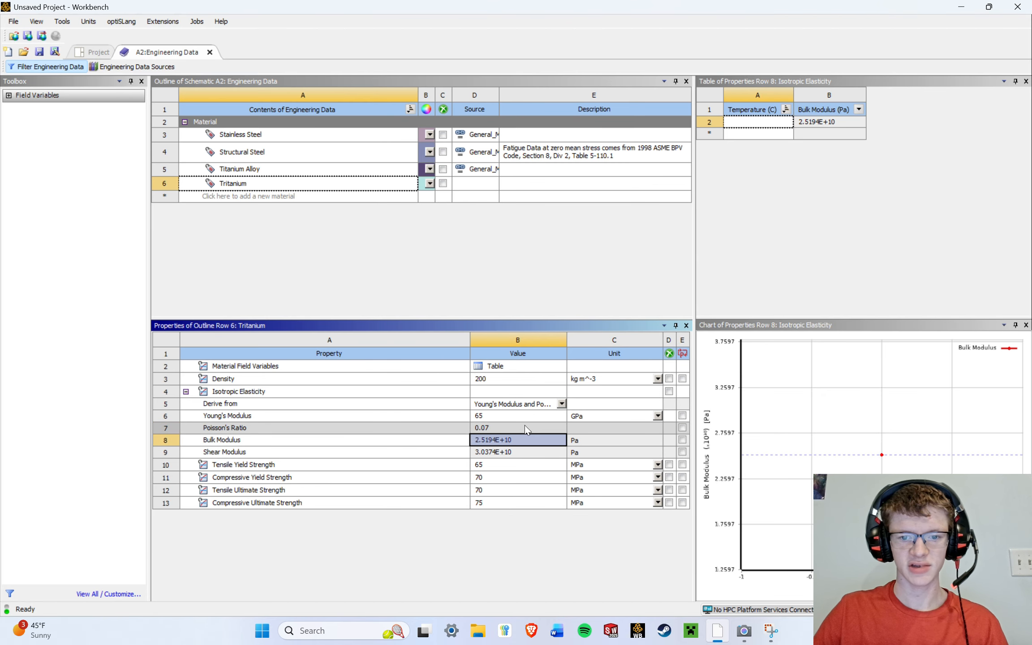
# Close the engineering data and create a new geometry for the Static Structural system in Discovery.
pyautogui.click(246, 255)
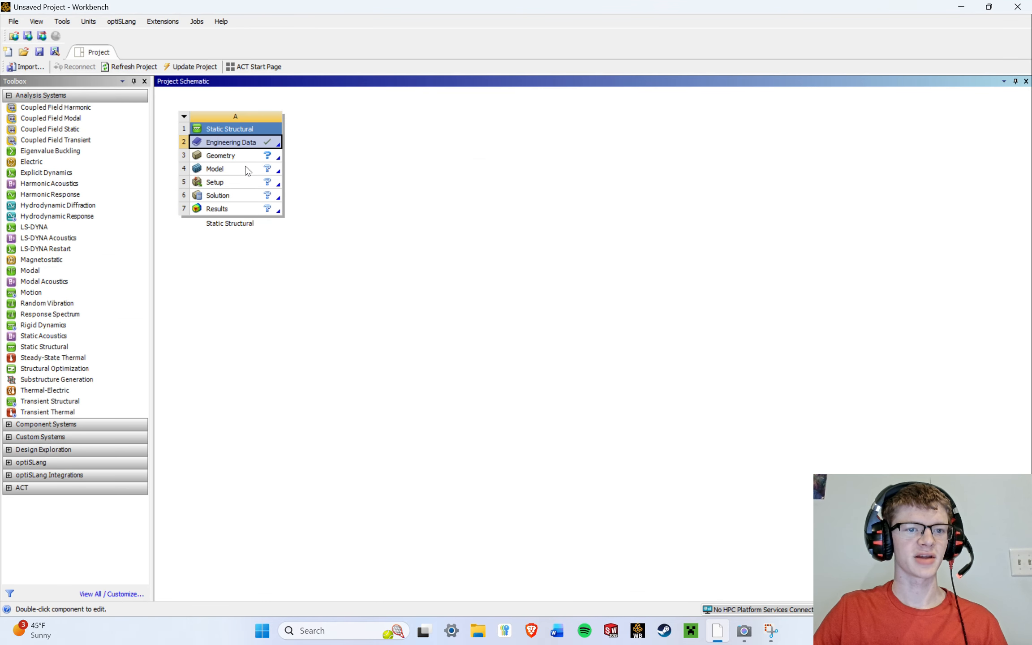
pyautogui.click(242, 155)
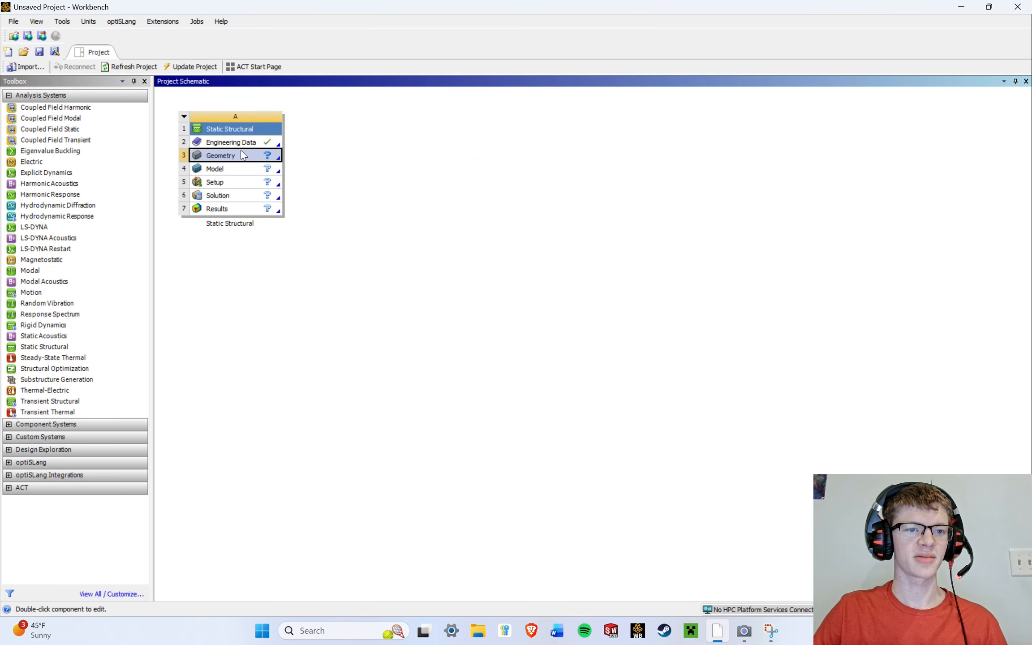
pyautogui.rightClick(239, 157)
pyautogui.click(309, 165)
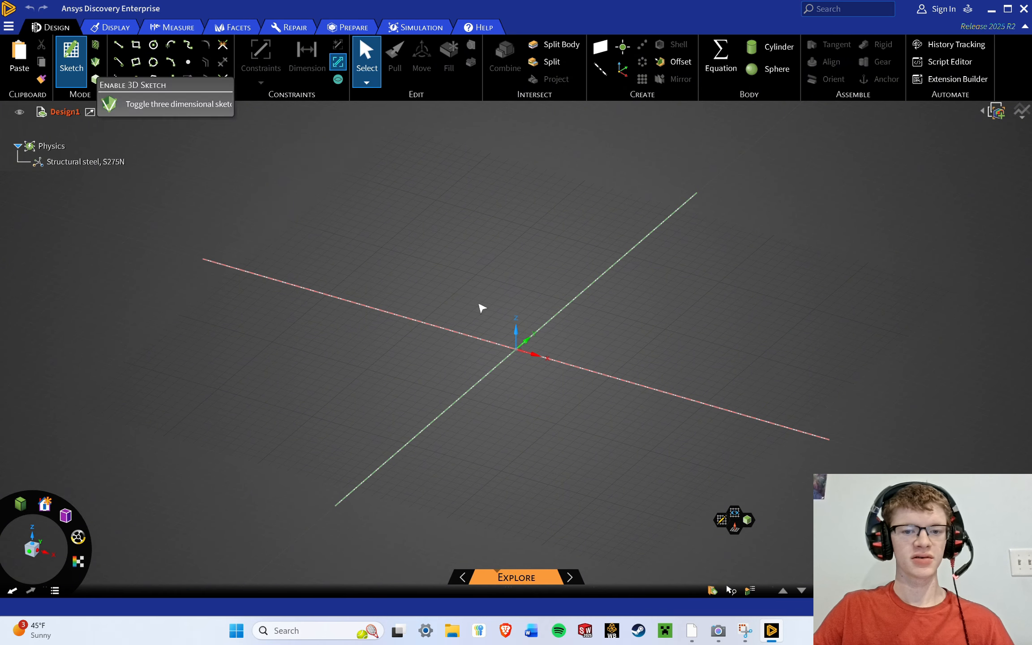
# Sketch two 10 mm squares from the origin on the positive X side, one above and one below the X axis.
pyautogui.click(38, 542)
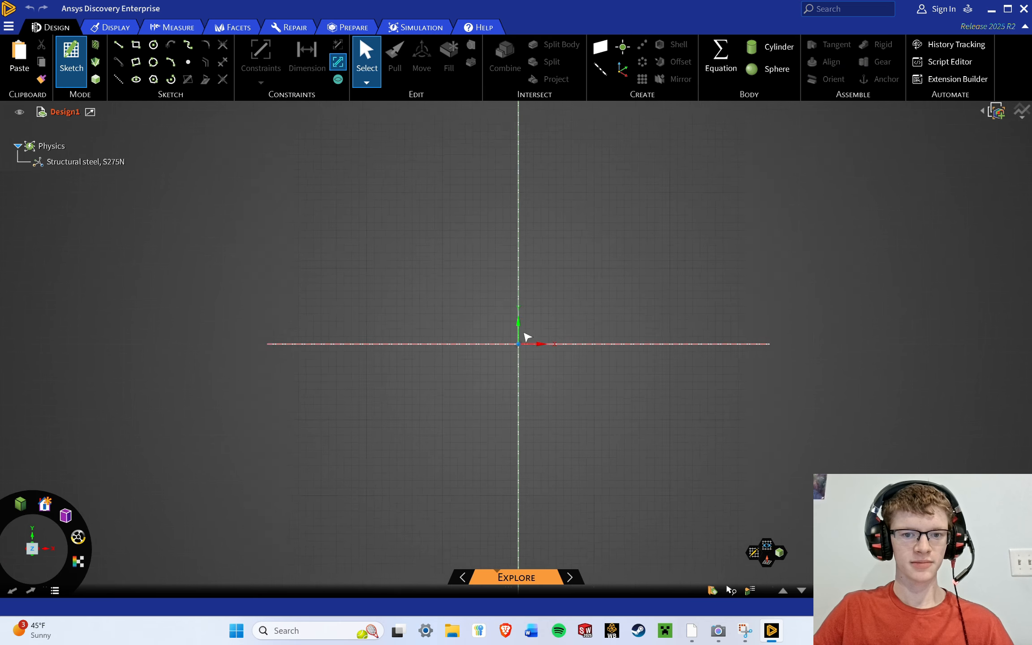
pyautogui.click(136, 45)
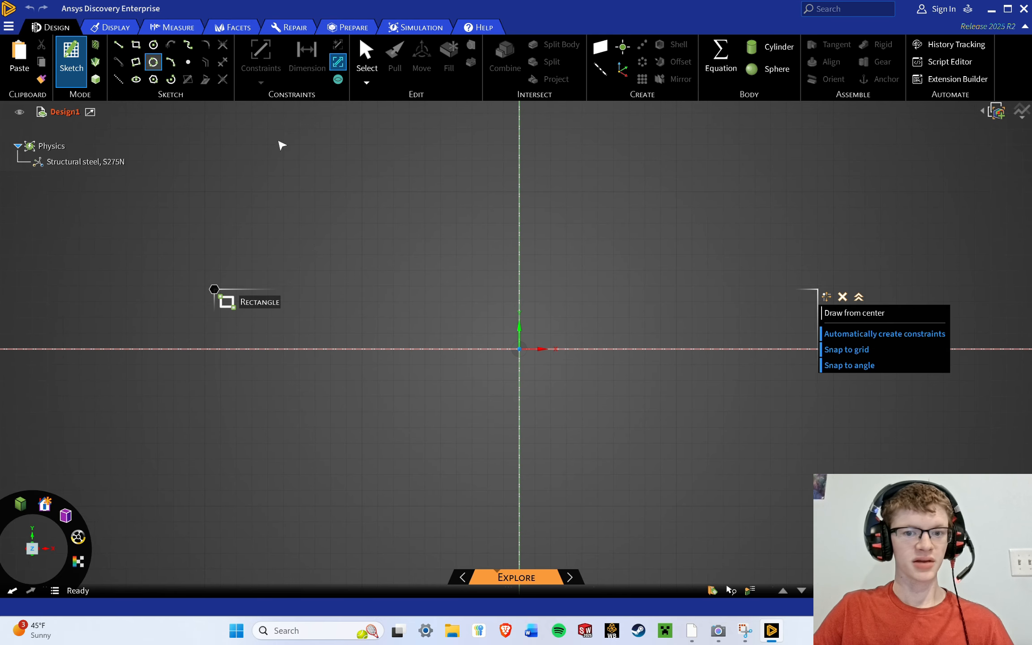
pyautogui.click(520, 349)
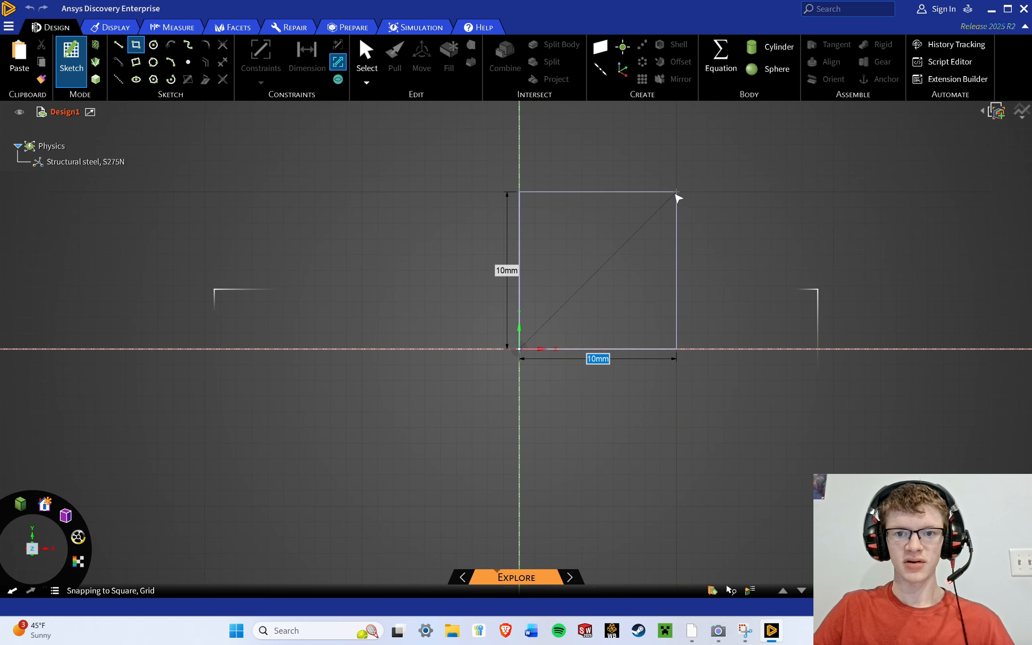
pyautogui.press('Return')
pyautogui.click(519, 349)
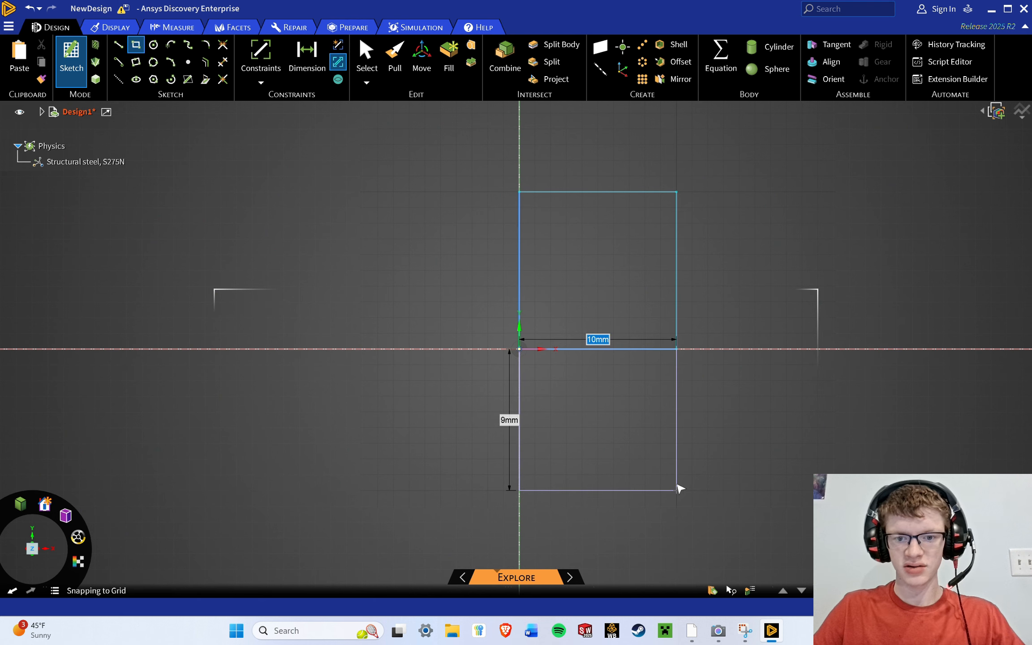
pyautogui.click(676, 506)
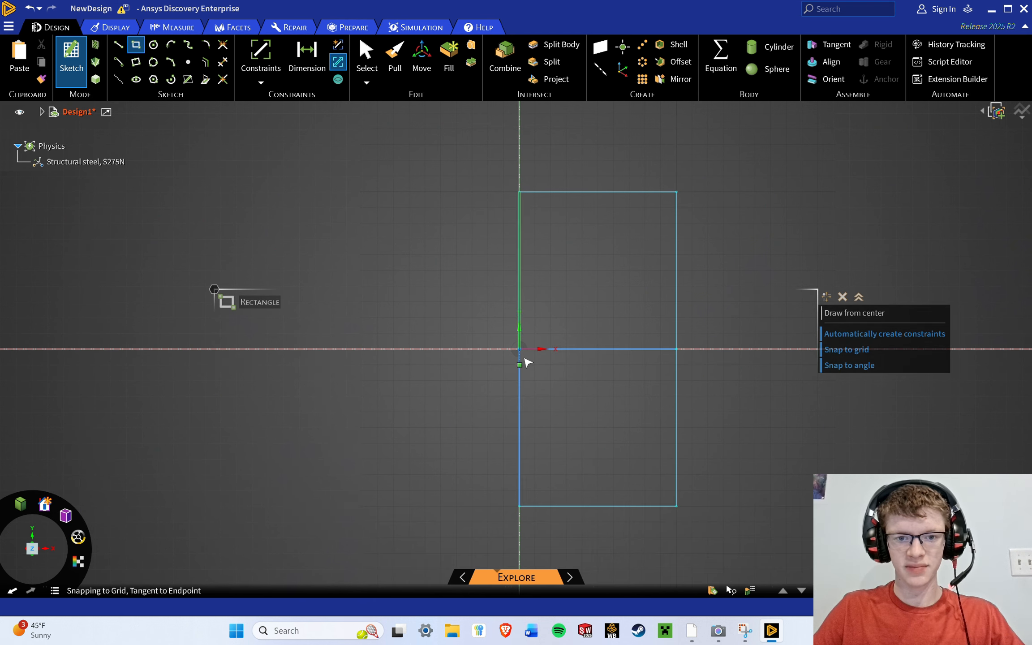
# Sketch two 10 mm squares from the origin on the negative X side, completing the two-by-two grid.
pyautogui.click(519, 349)
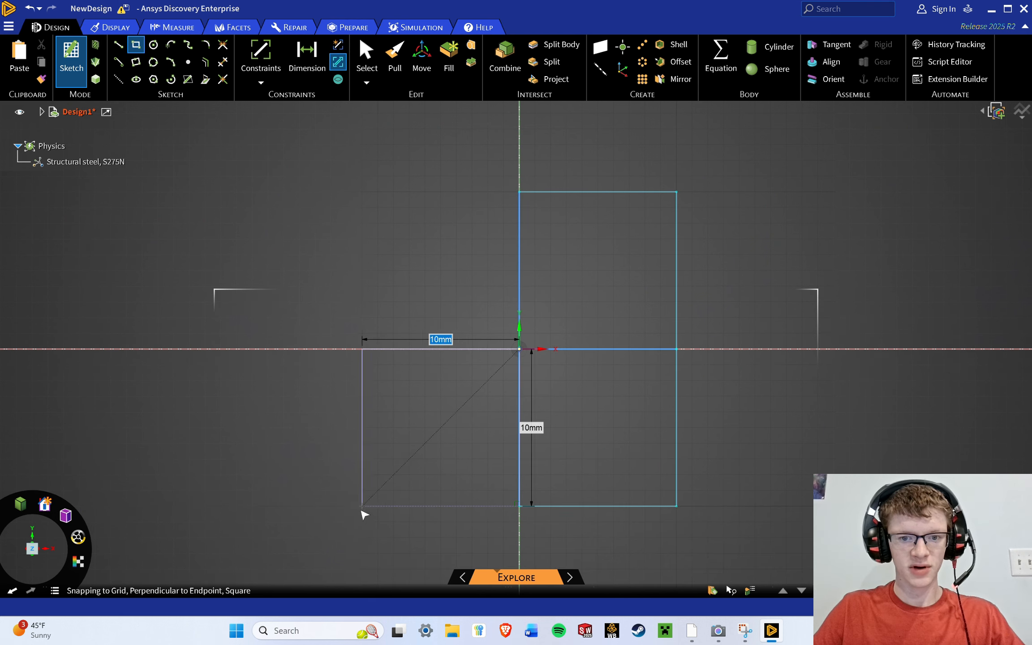
pyautogui.click(362, 506)
pyautogui.click(520, 349)
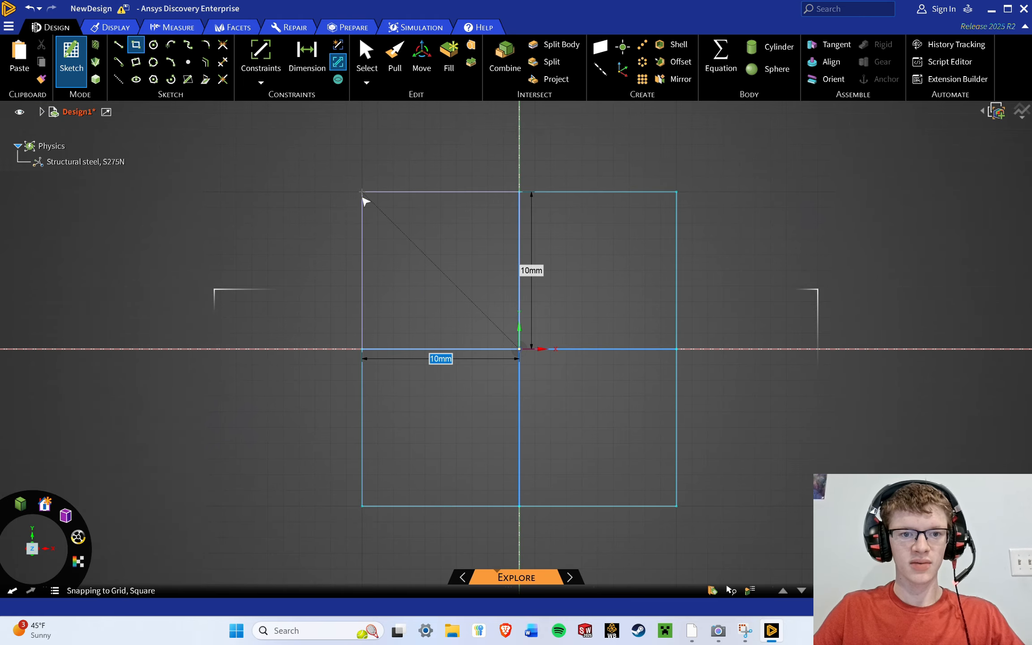
pyautogui.click(362, 192)
pyautogui.press('Escape')
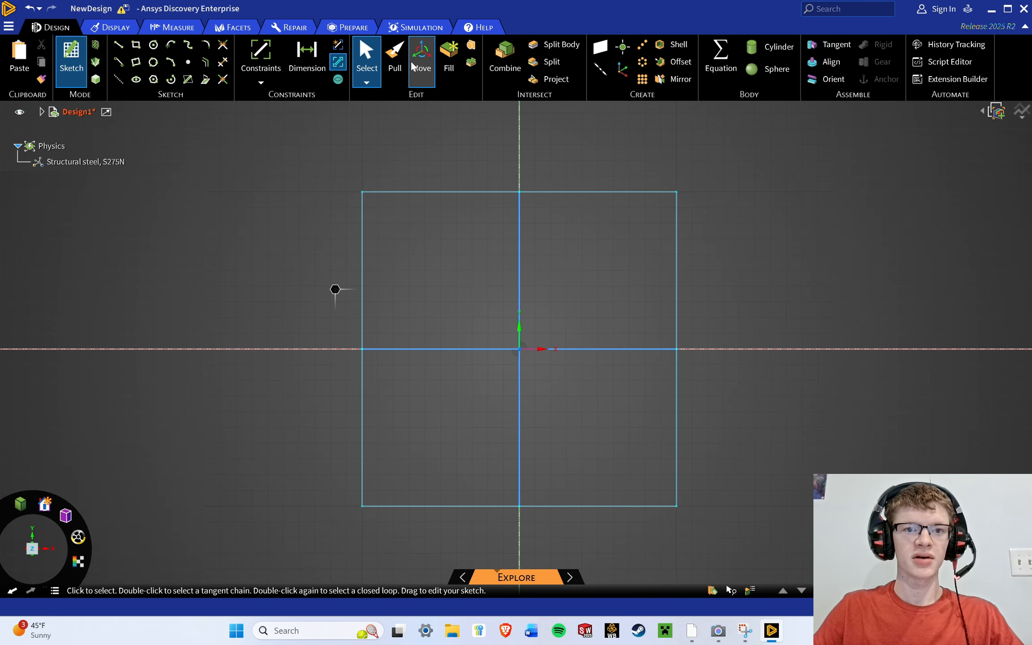
# Pull the two squares on the positive Y side up 10 mm as separate bodies using No merge.
pyautogui.click(395, 56)
pyautogui.click(469, 280)
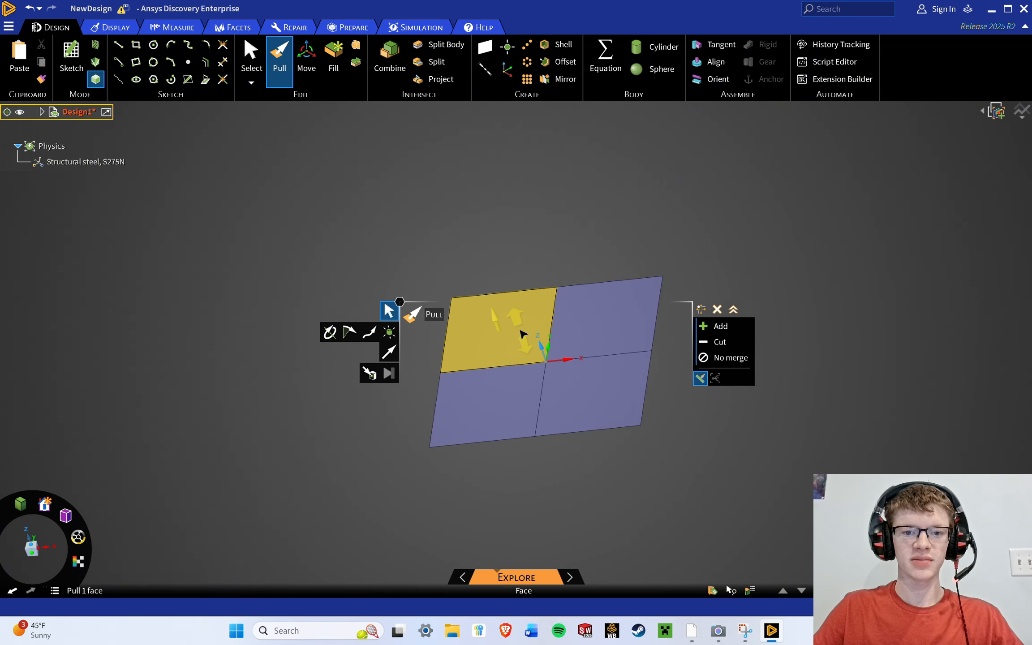
pyautogui.moveTo(502, 300); pyautogui.dragTo(477, 251)
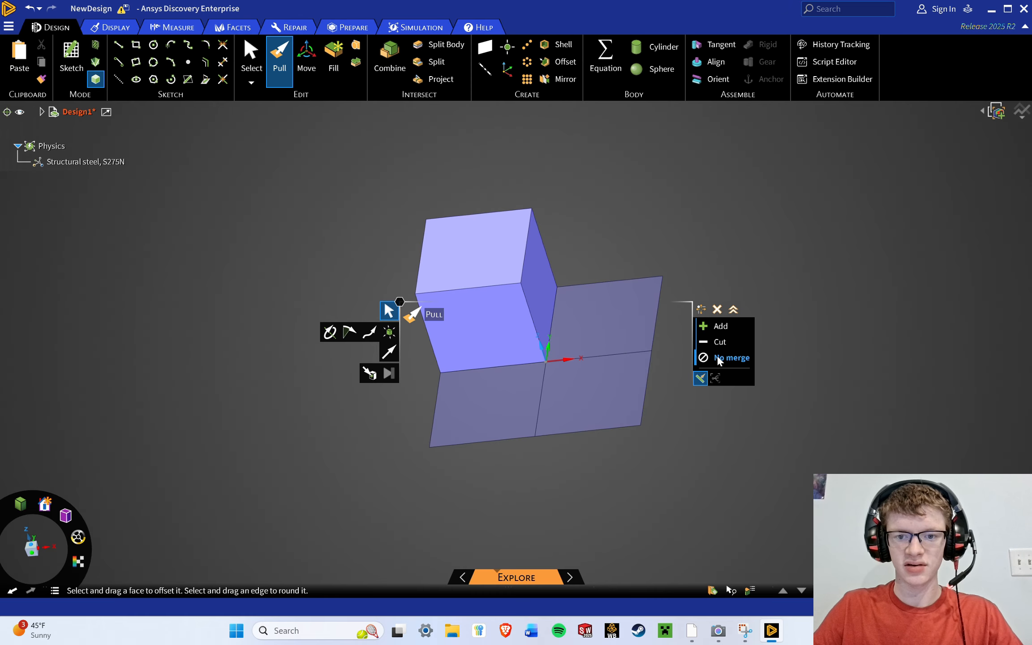
pyautogui.click(603, 318)
pyautogui.moveTo(599, 299); pyautogui.dragTo(581, 283)
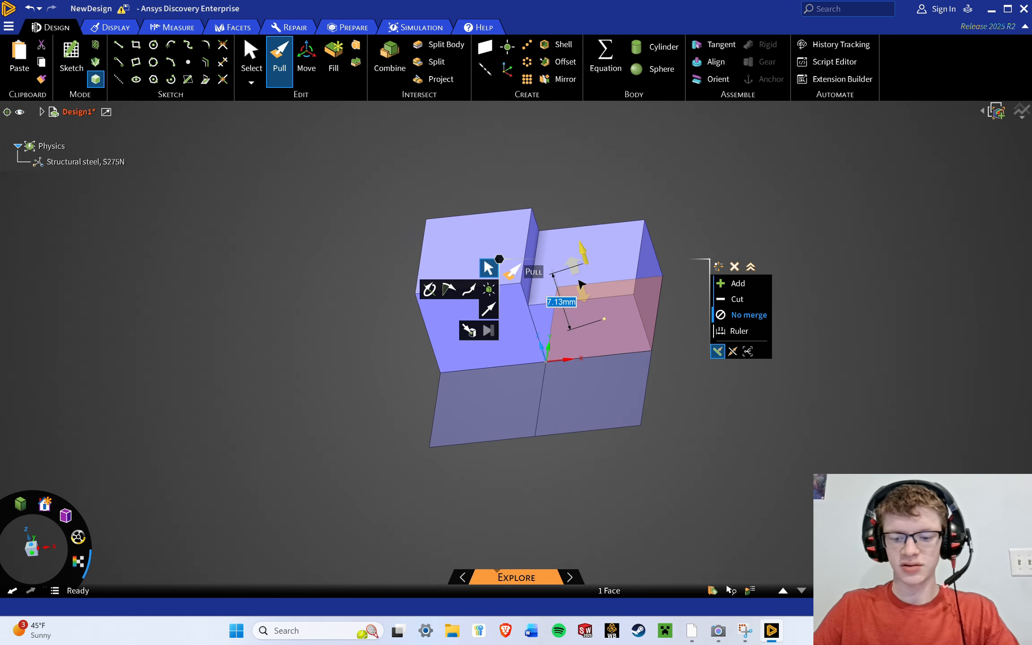
pyautogui.hotkey('ctrl', 'z')
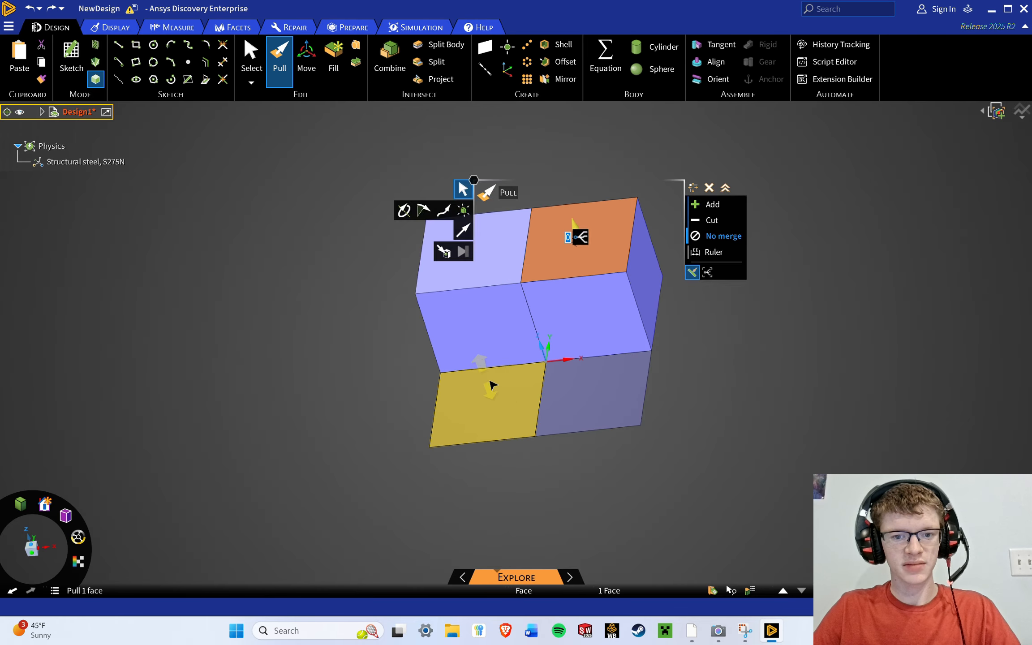
# Pull the two squares on the negative Y side up 10 mm with No merge.
pyautogui.click(492, 385)
pyautogui.moveTo(491, 388); pyautogui.dragTo(485, 386)
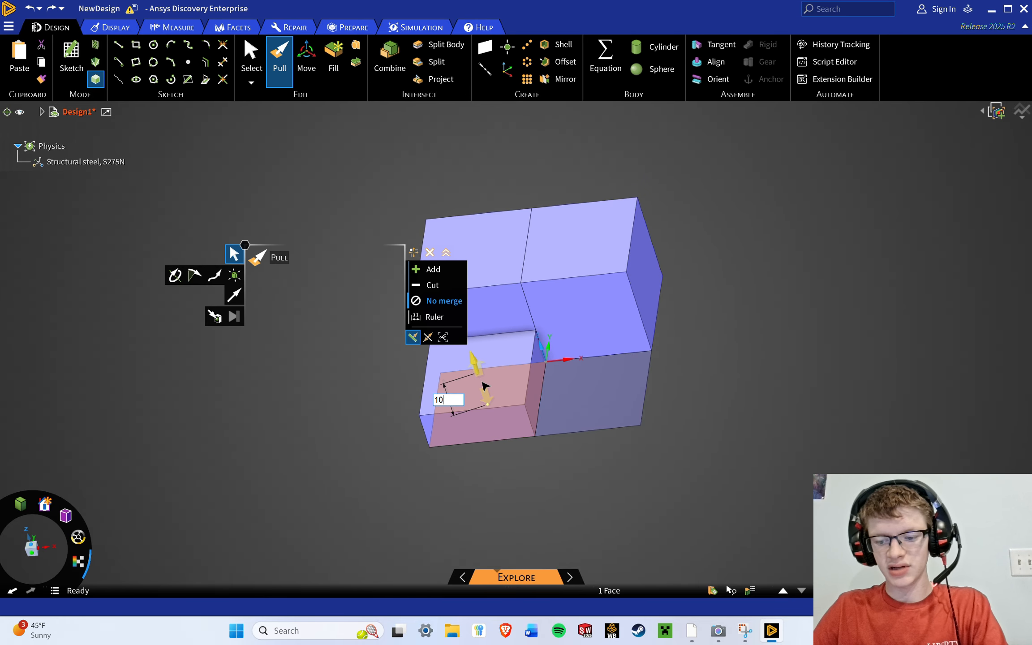
pyautogui.press('Return')
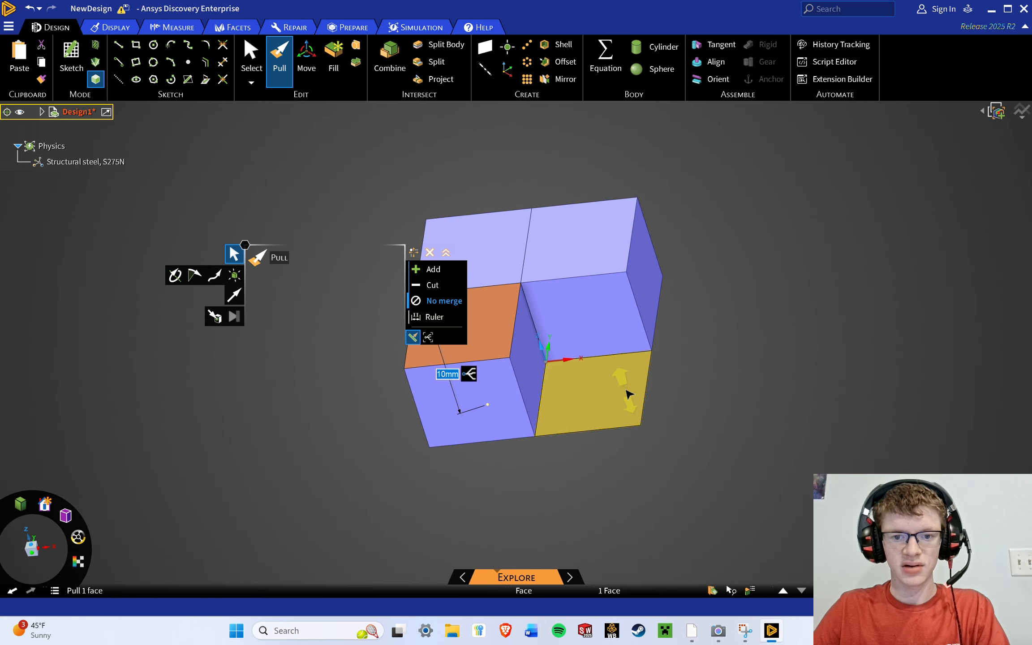
pyautogui.click(625, 394)
pyautogui.moveTo(614, 408); pyautogui.dragTo(584, 371)
pyautogui.write('10')
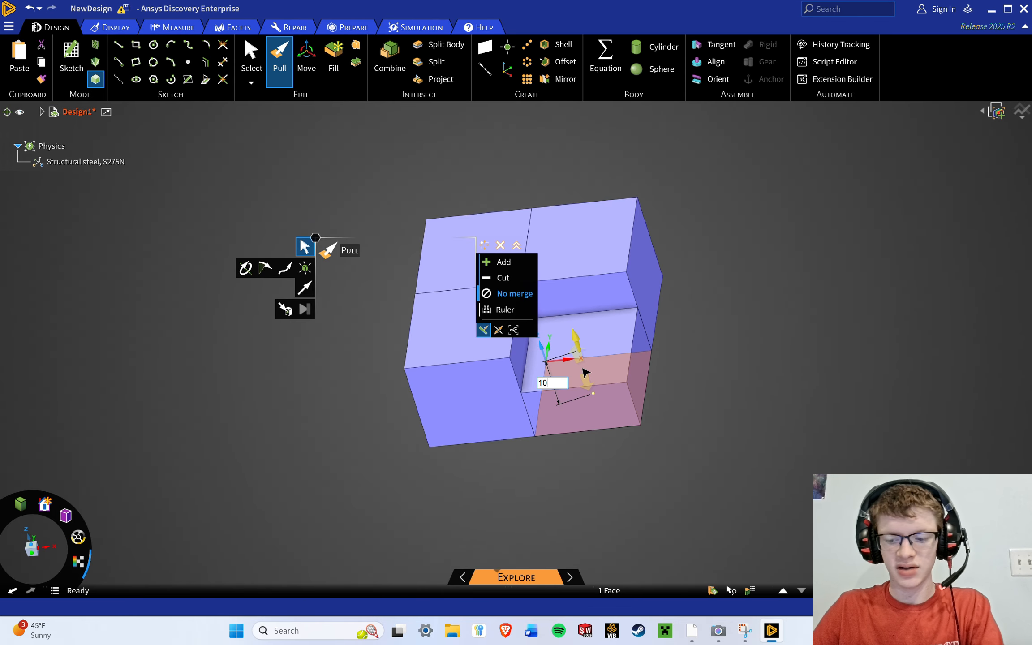
pyautogui.press('Return')
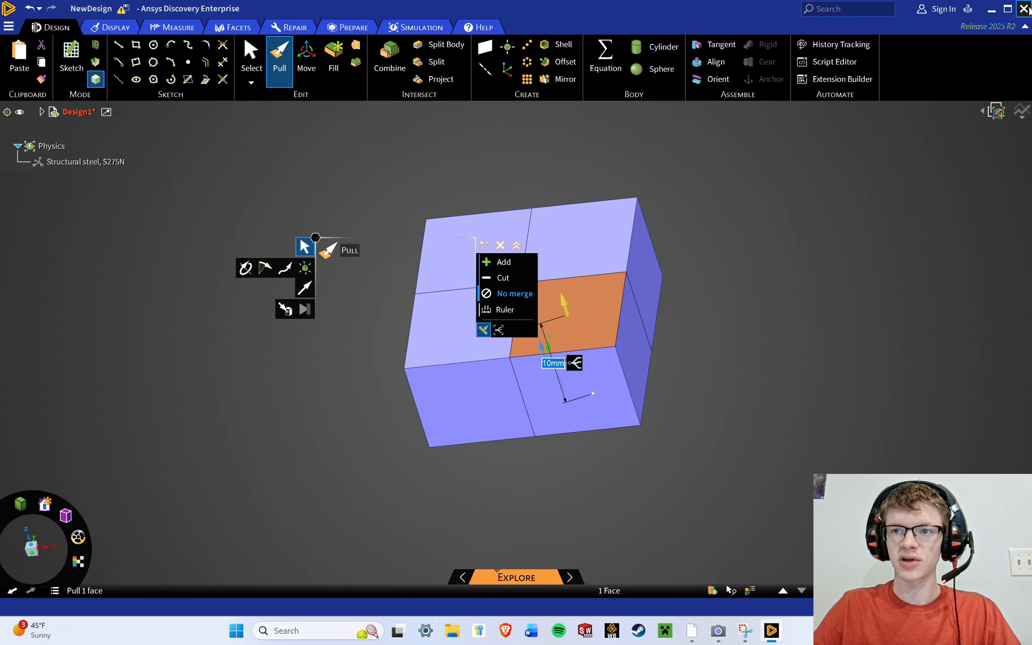
# Close Discovery and open the Static Structural system's model in Mechanical.
pyautogui.click(1024, 9)
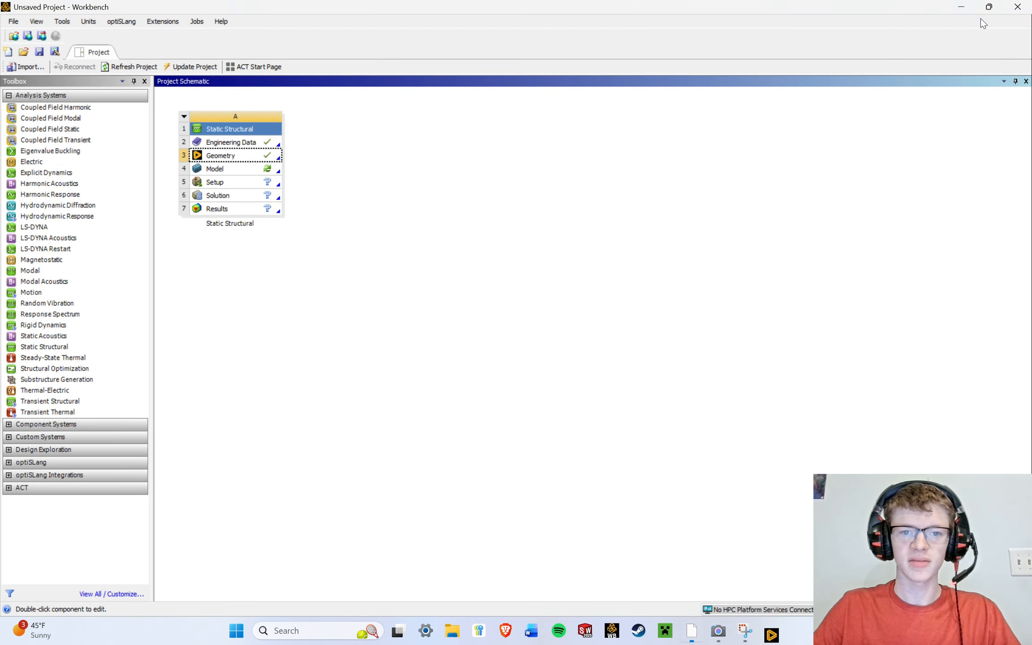
pyautogui.doubleClick(241, 173)
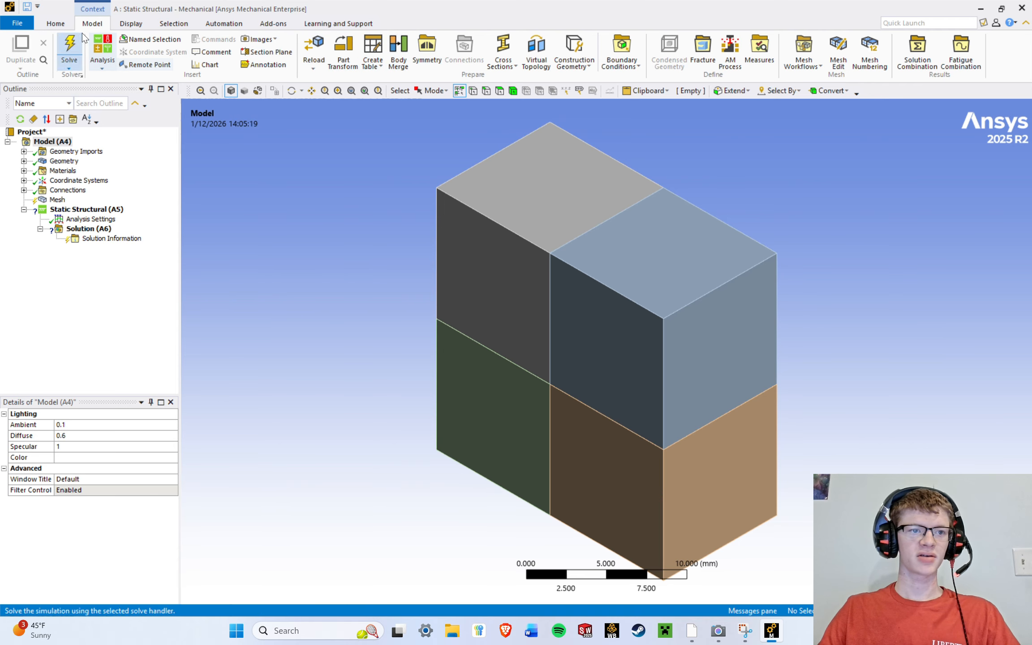
pyautogui.click(56, 23)
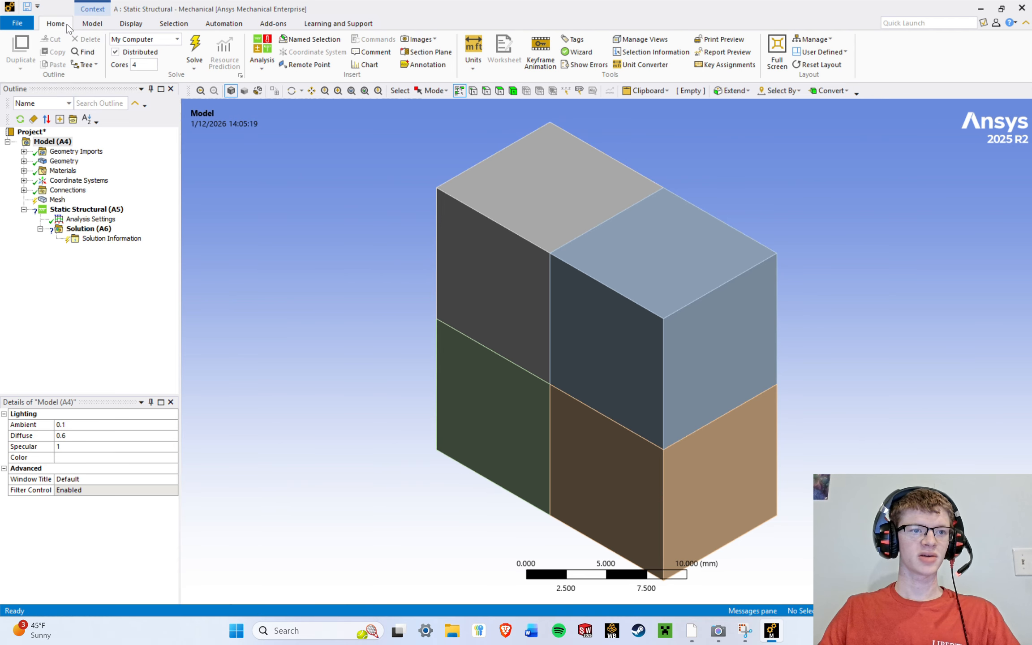
# Add a material assignment that gives the upper-left cube body Structural Steel.
pyautogui.click(23, 171)
pyautogui.click(63, 172)
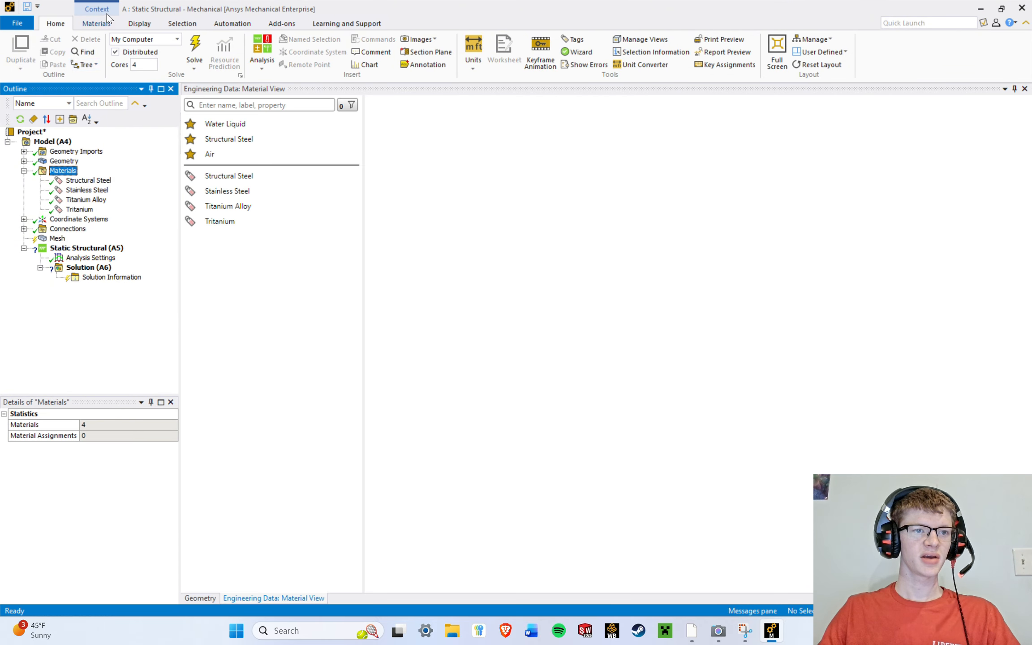
pyautogui.click(97, 23)
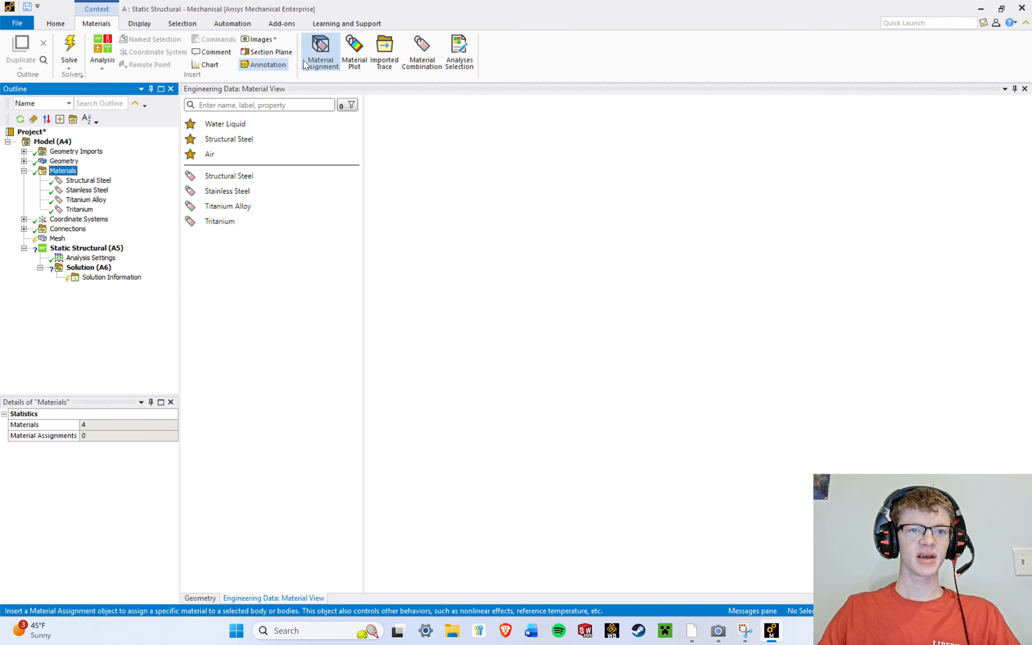
pyautogui.click(325, 46)
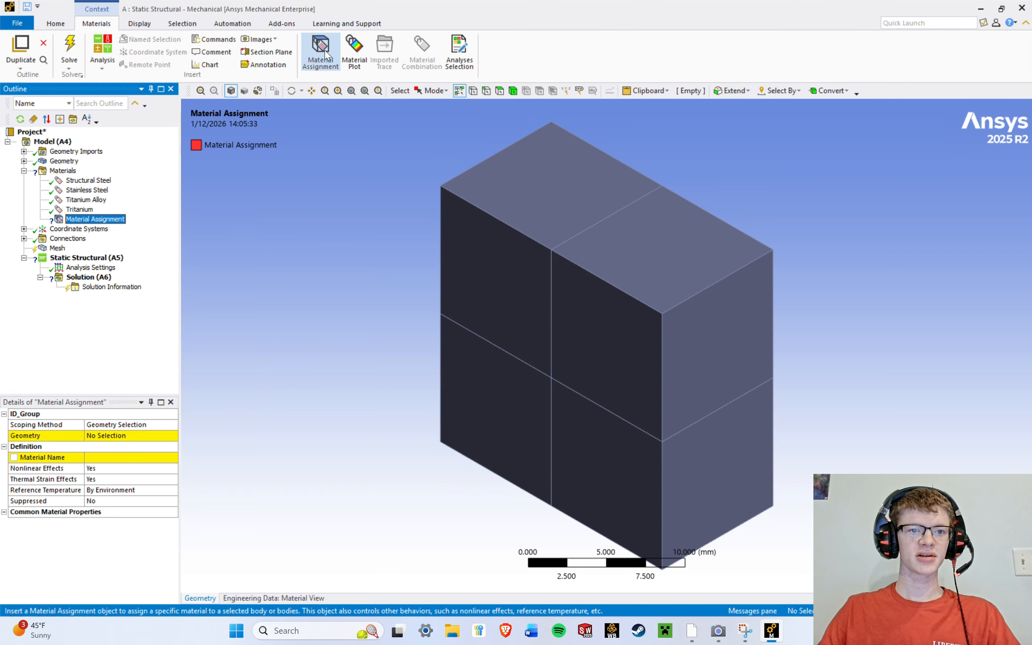
pyautogui.click(518, 271)
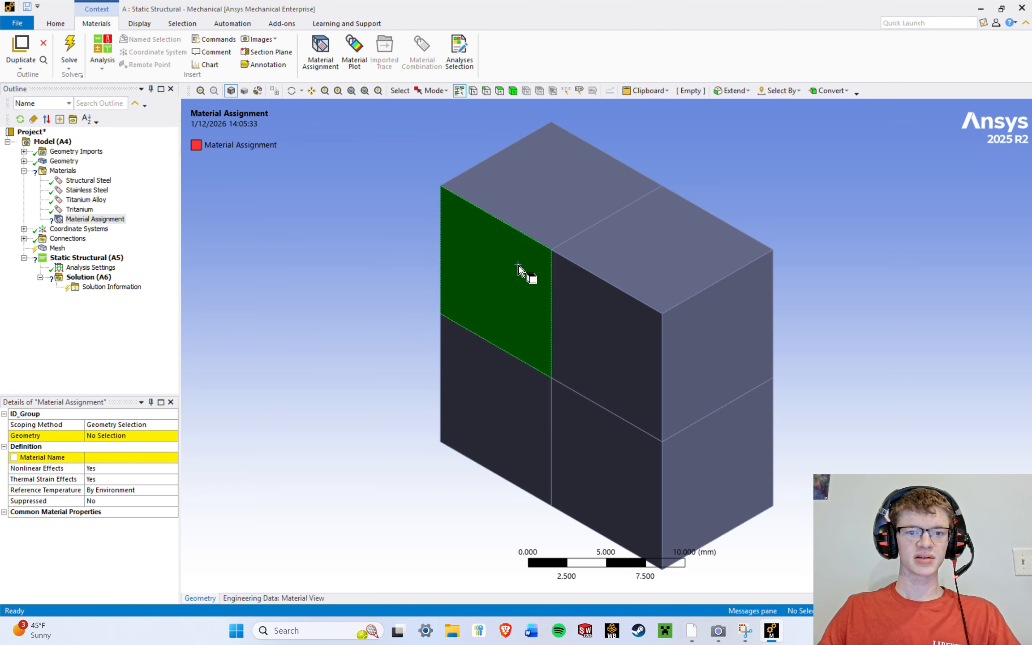
pyautogui.click(513, 90)
pyautogui.click(523, 196)
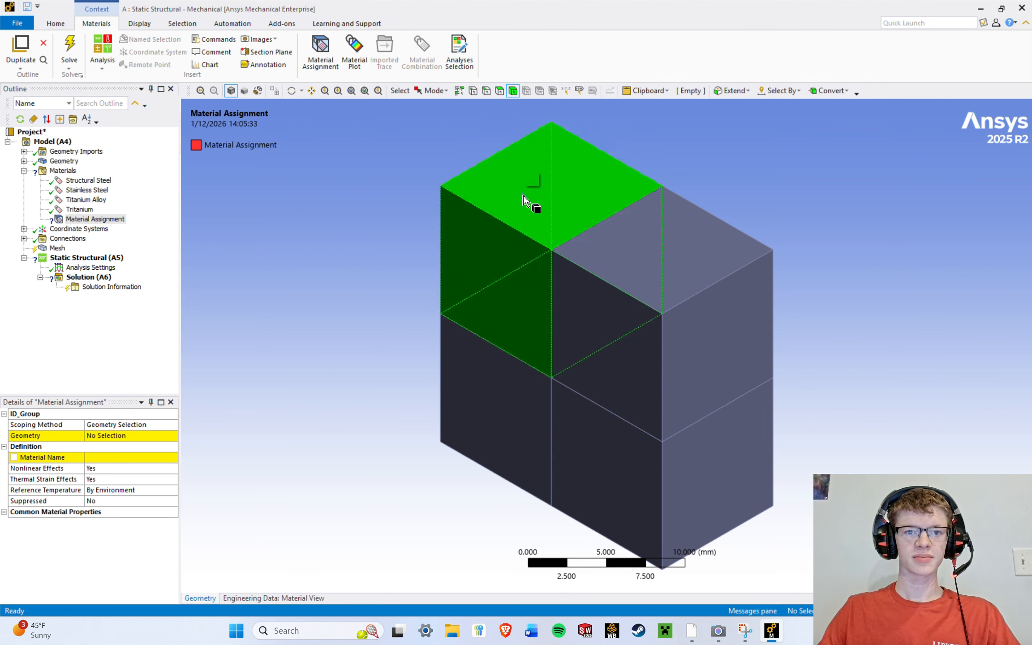
pyautogui.click(105, 436)
pyautogui.click(105, 437)
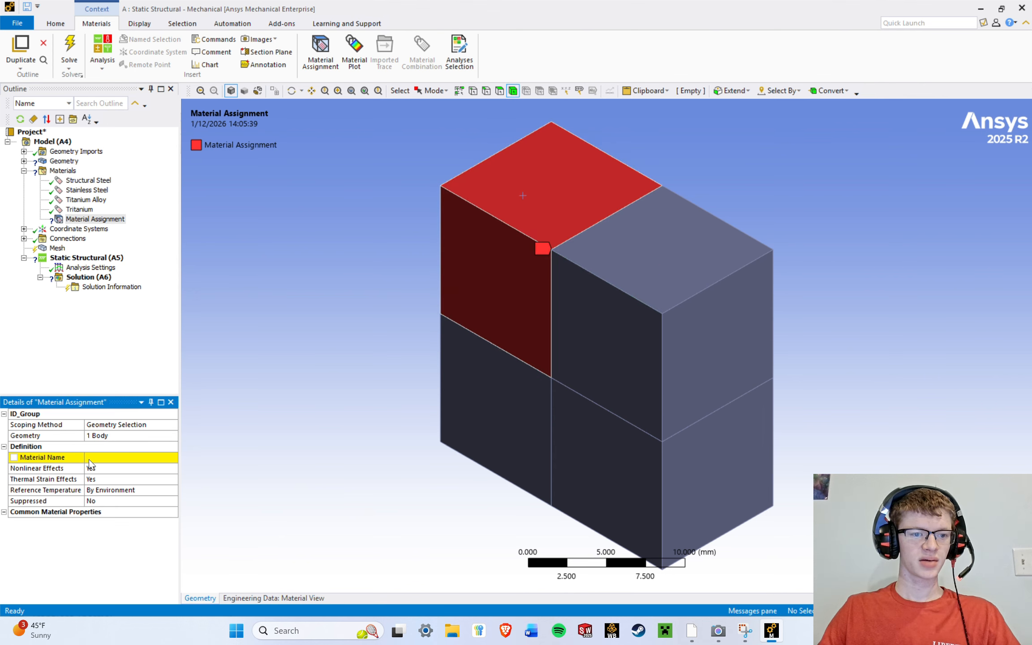
pyautogui.click(132, 460)
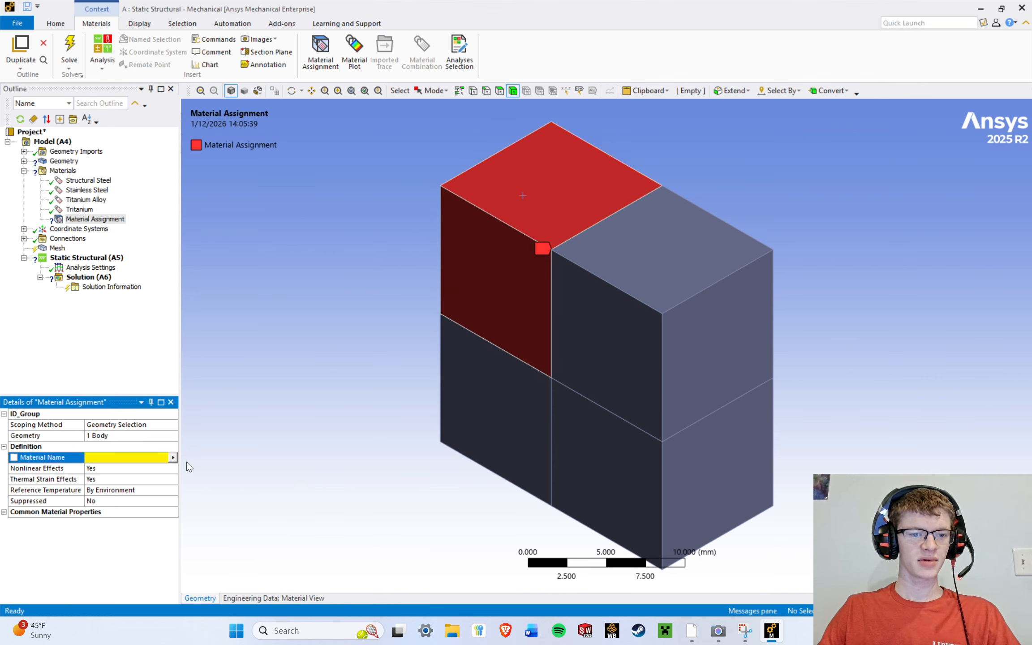
pyautogui.click(173, 458)
pyautogui.click(239, 303)
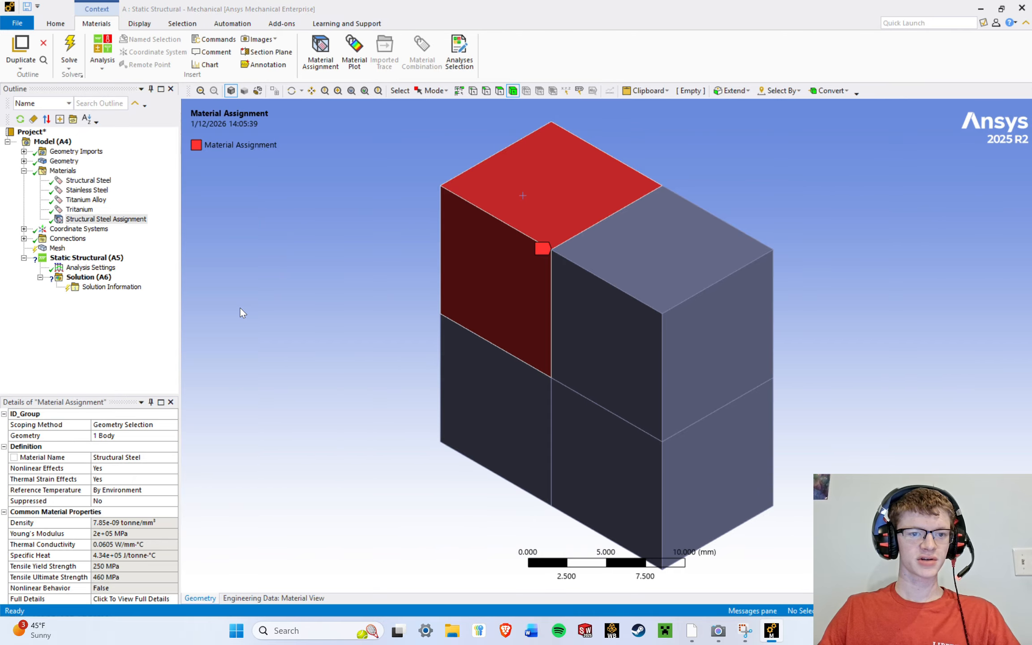
# Add a second material assignment that gives the upper-right cube body Stainless Steel.
pyautogui.click(321, 53)
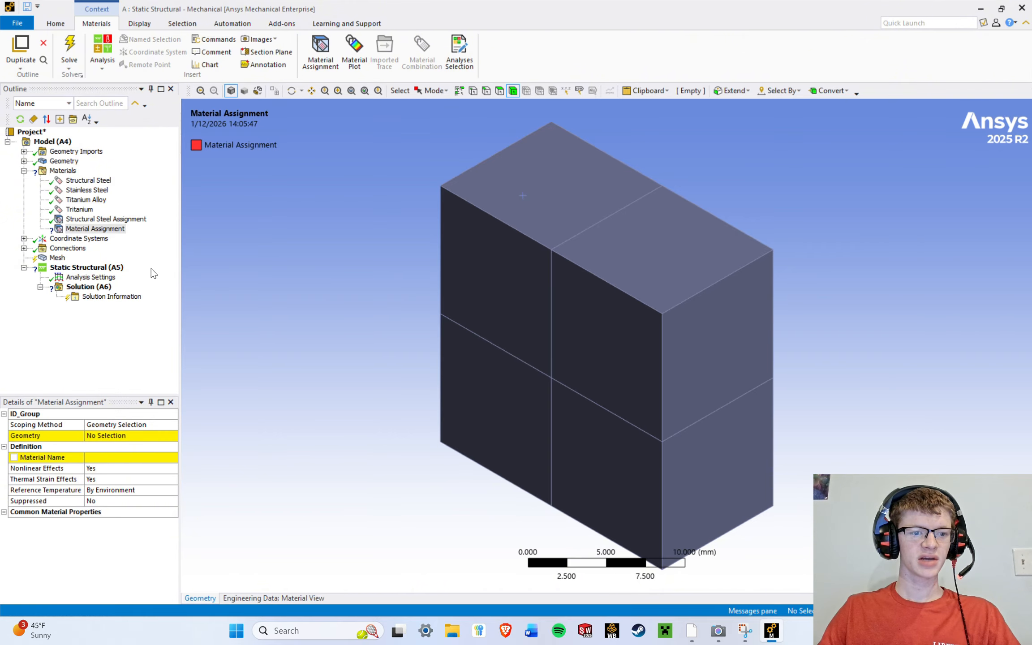
pyautogui.click(619, 266)
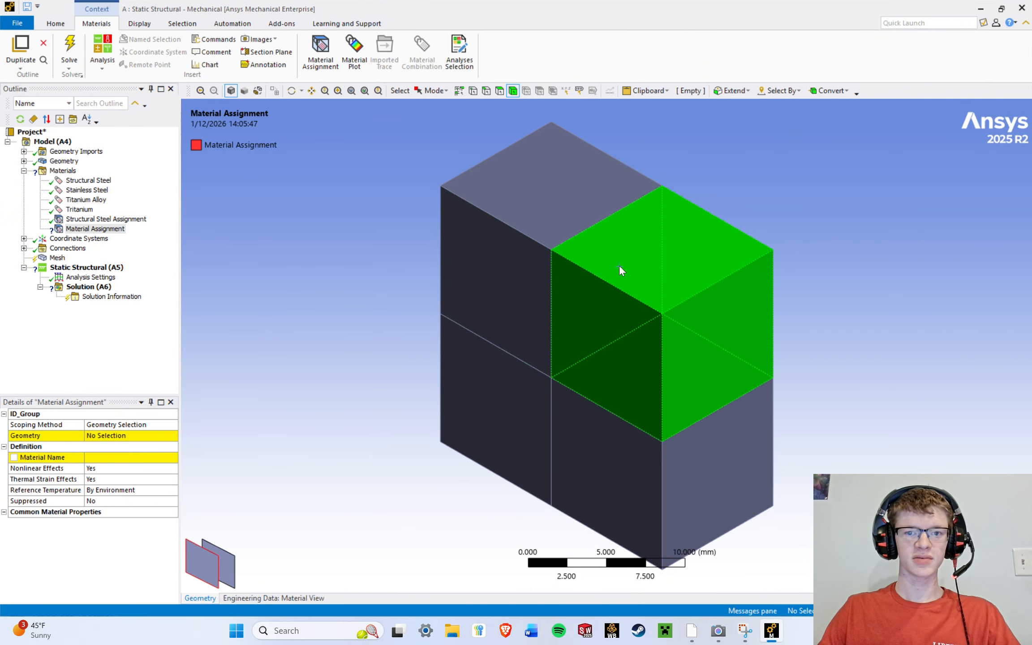
pyautogui.click(103, 437)
pyautogui.click(102, 435)
pyautogui.click(175, 458)
pyautogui.click(173, 457)
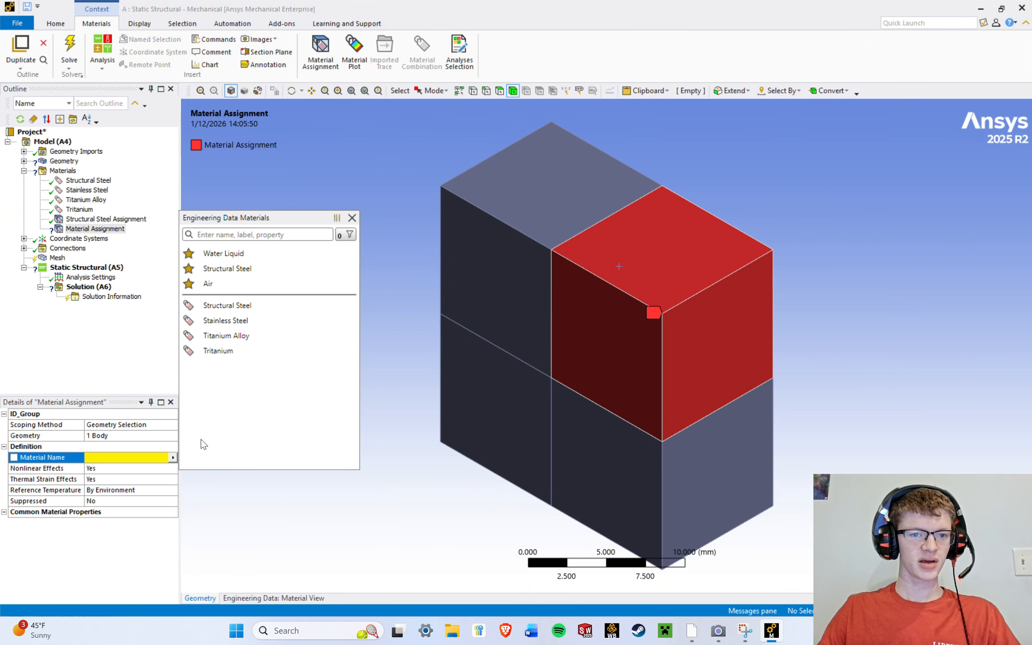
pyautogui.click(269, 321)
# Add a third material assignment that gives the lower-left cube body Titanium Alloy.
pyautogui.click(337, 51)
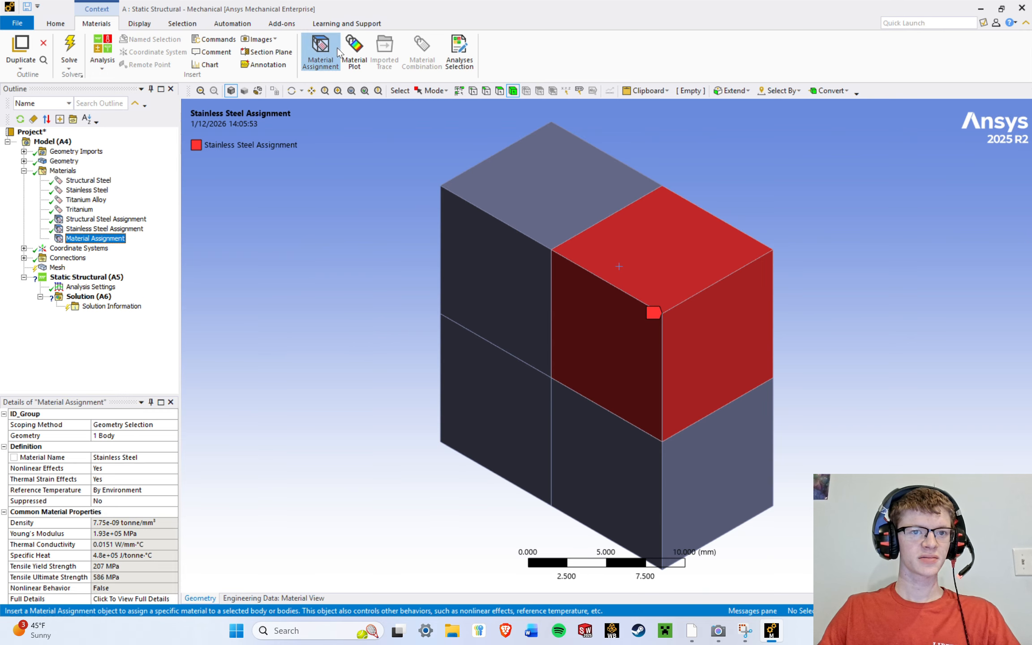
pyautogui.click(107, 432)
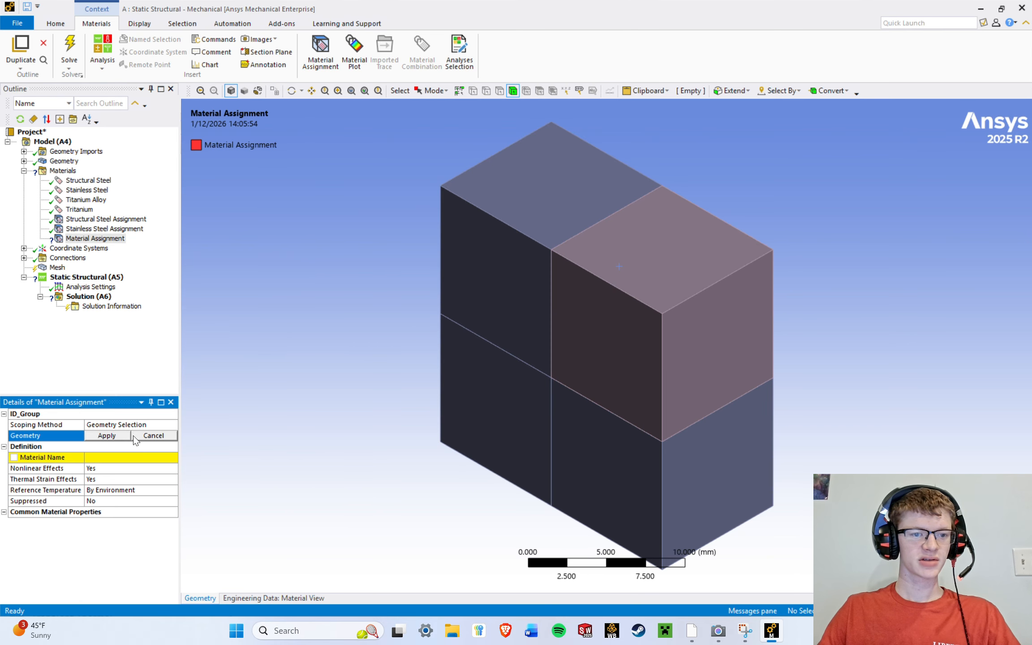
pyautogui.click(482, 394)
pyautogui.click(119, 437)
pyautogui.click(114, 458)
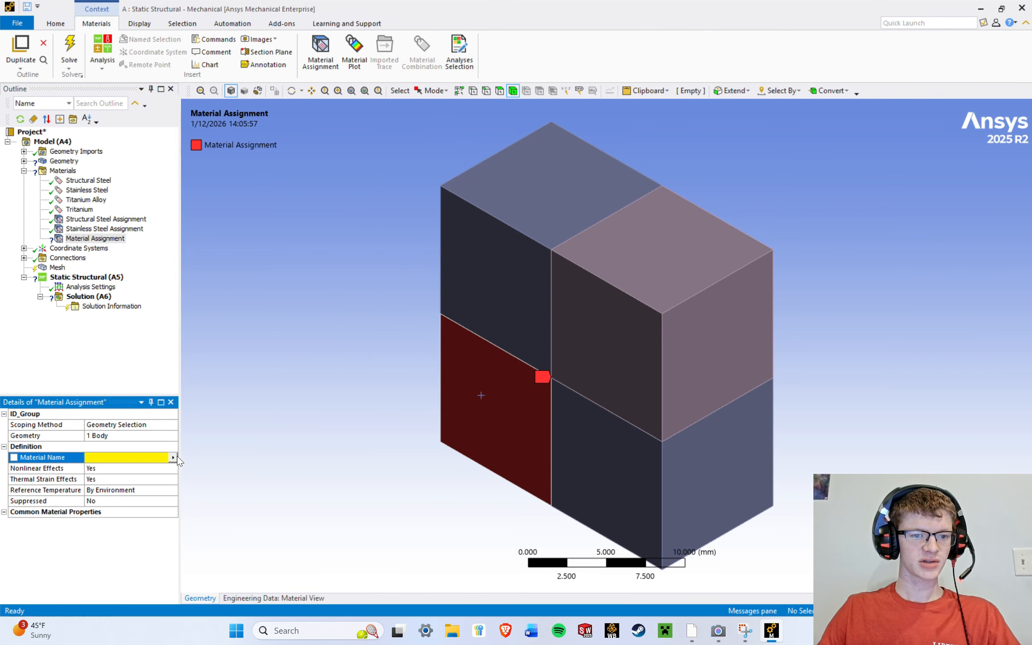
pyautogui.click(175, 457)
pyautogui.click(265, 339)
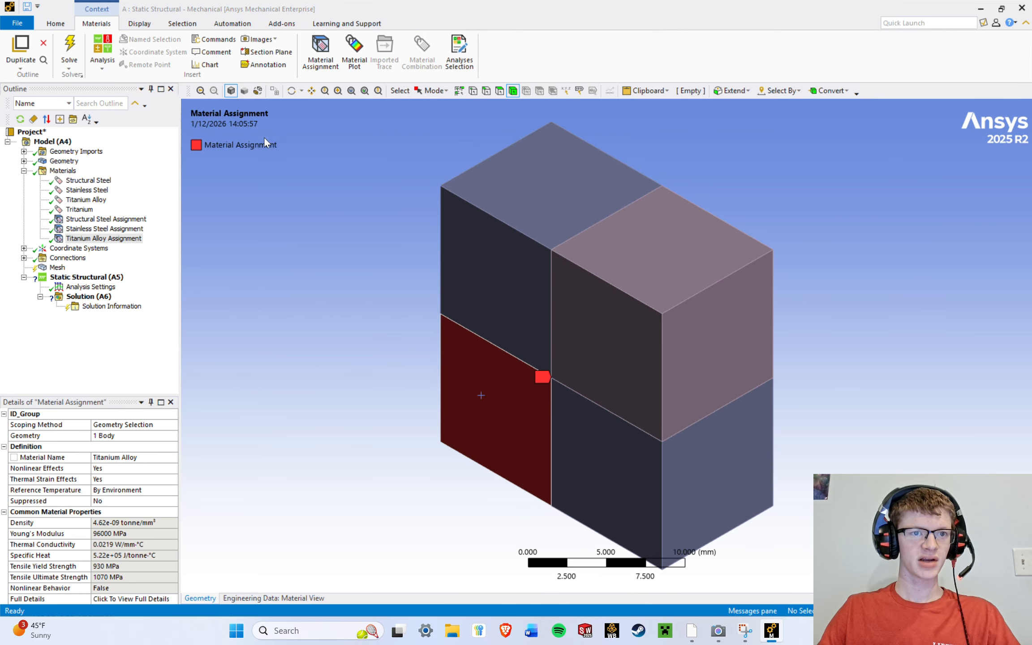
# Add a fourth material assignment that gives the lower-right cube body Tritanium.
pyautogui.click(321, 52)
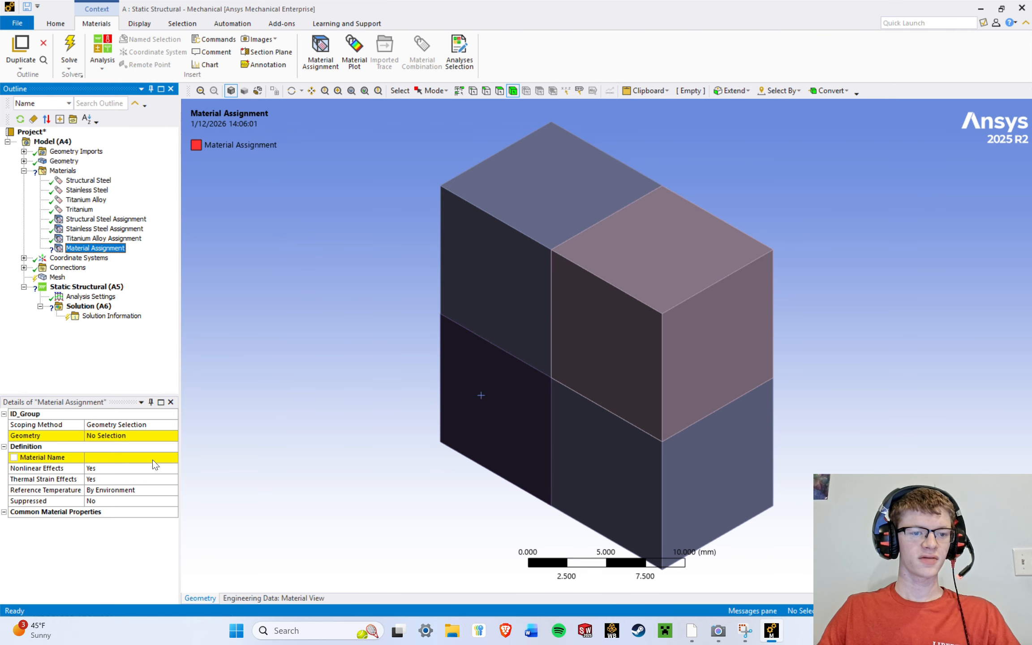
pyautogui.click(112, 435)
pyautogui.click(597, 451)
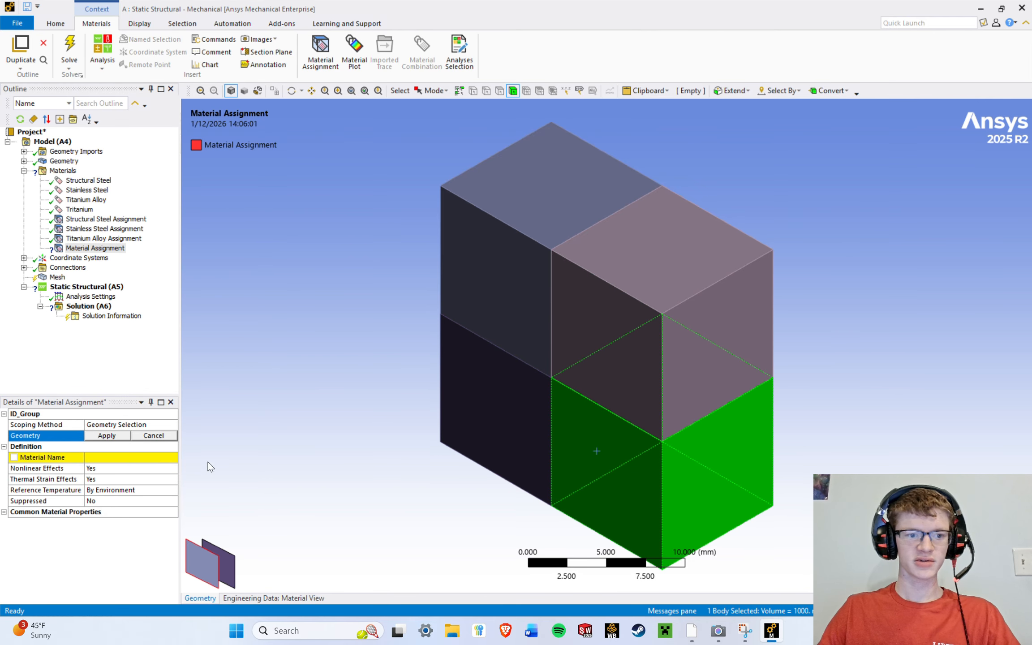
pyautogui.click(107, 435)
pyautogui.click(114, 458)
pyautogui.click(175, 457)
pyautogui.click(257, 352)
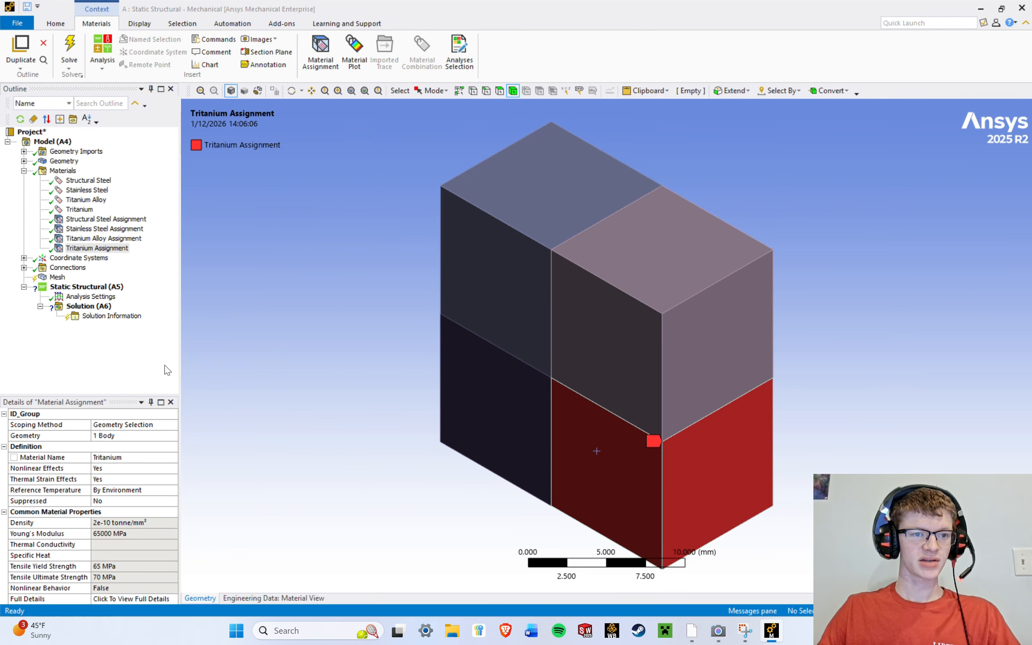
# Add a mesh sizing control scoped to all four cube bodies.
pyautogui.click(62, 171)
pyautogui.click(24, 171)
pyautogui.click(56, 199)
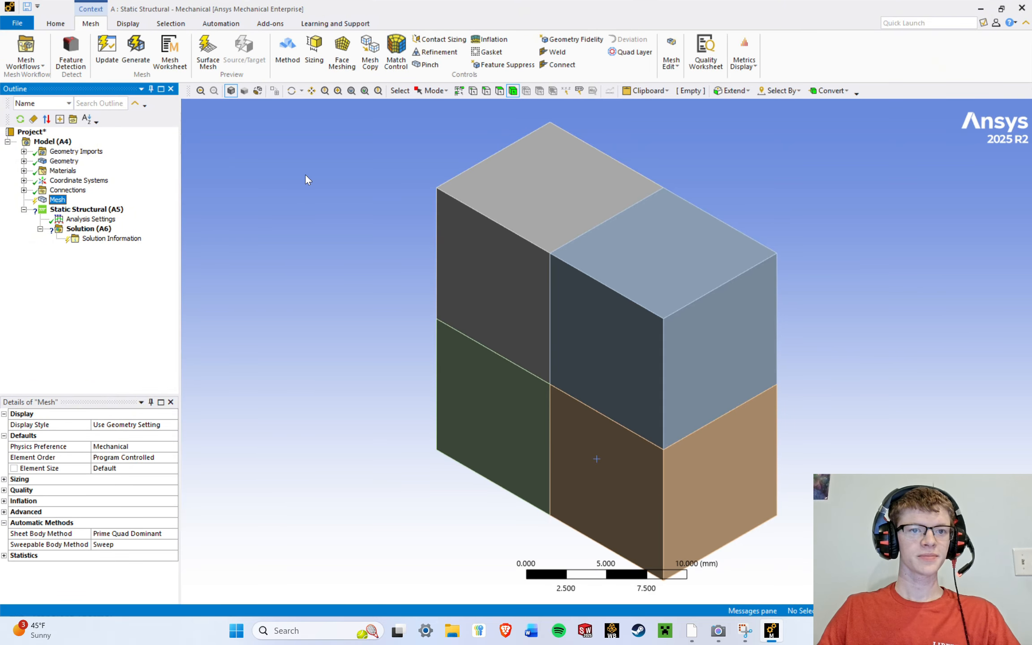
pyautogui.click(313, 50)
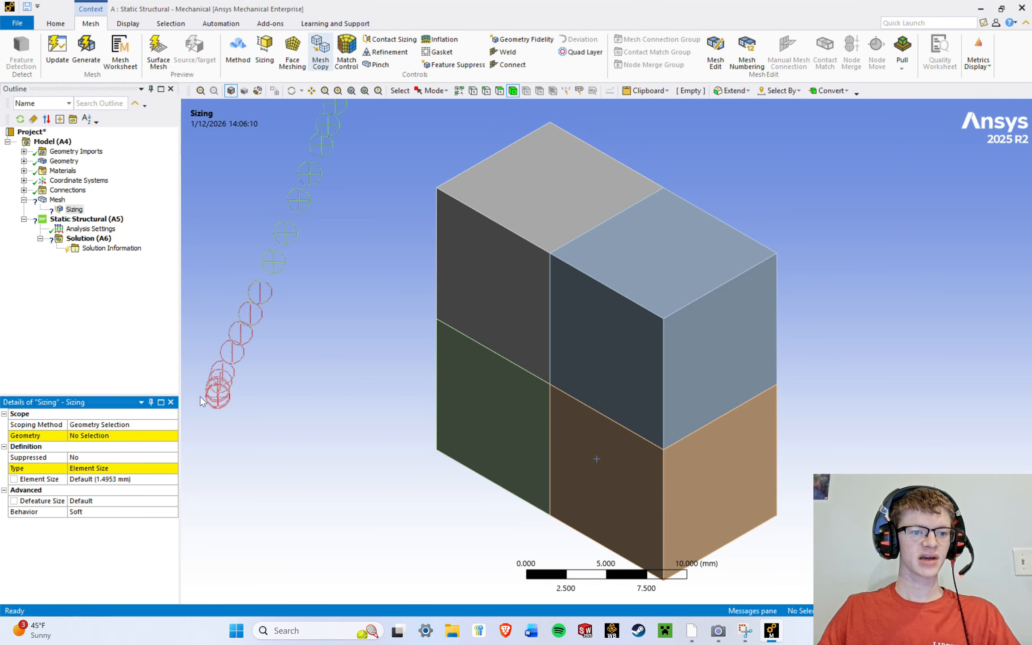
pyautogui.click(486, 275)
pyautogui.keyDown('ctrl'); pyautogui.click(602, 414); pyautogui.keyUp('ctrl')
pyautogui.hotkey('ctrl', 'a')
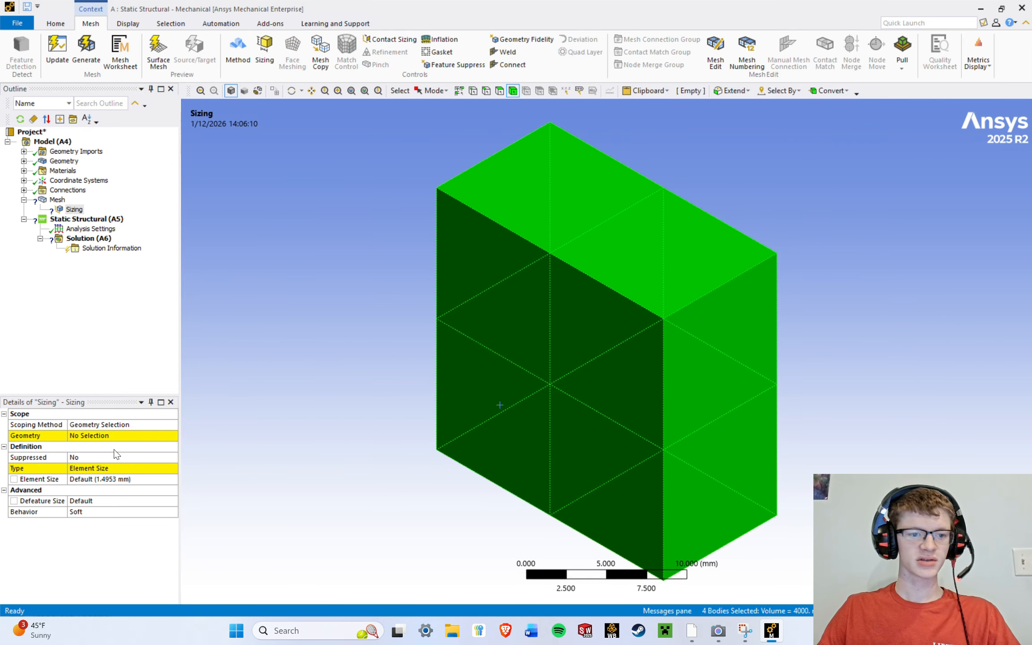
pyautogui.click(103, 435)
pyautogui.click(94, 436)
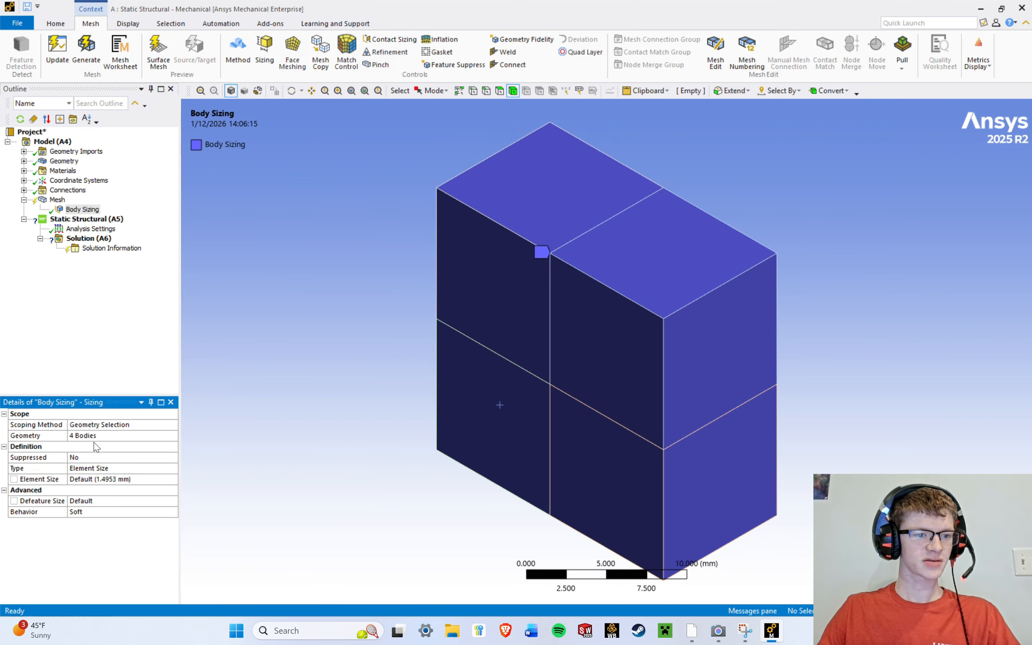
# Set the body sizing's element size to 1 mm and generate the mesh.
pyautogui.click(96, 479)
pyautogui.write('1')
pyautogui.press('Return')
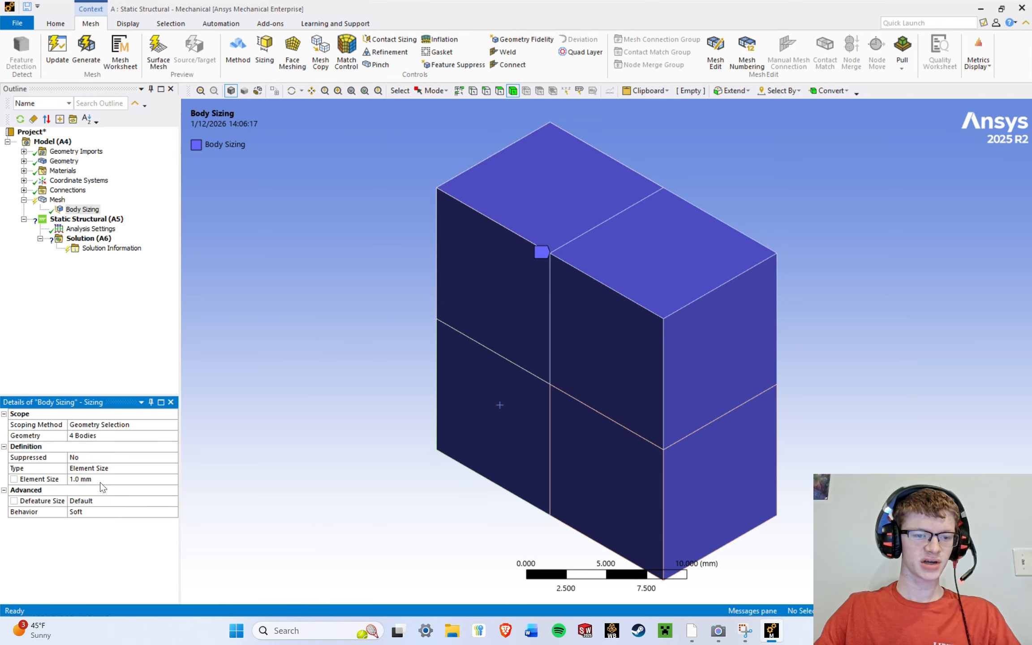
pyautogui.click(97, 54)
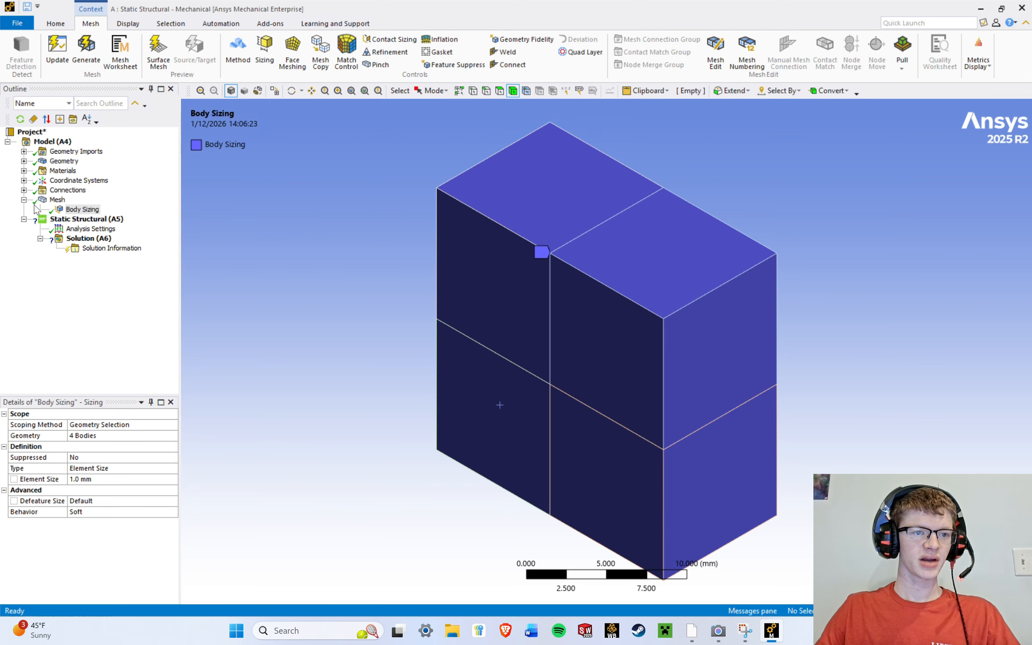
# Add a fixed support on the two cube faces at the positive X end of the block.
pyautogui.click(85, 220)
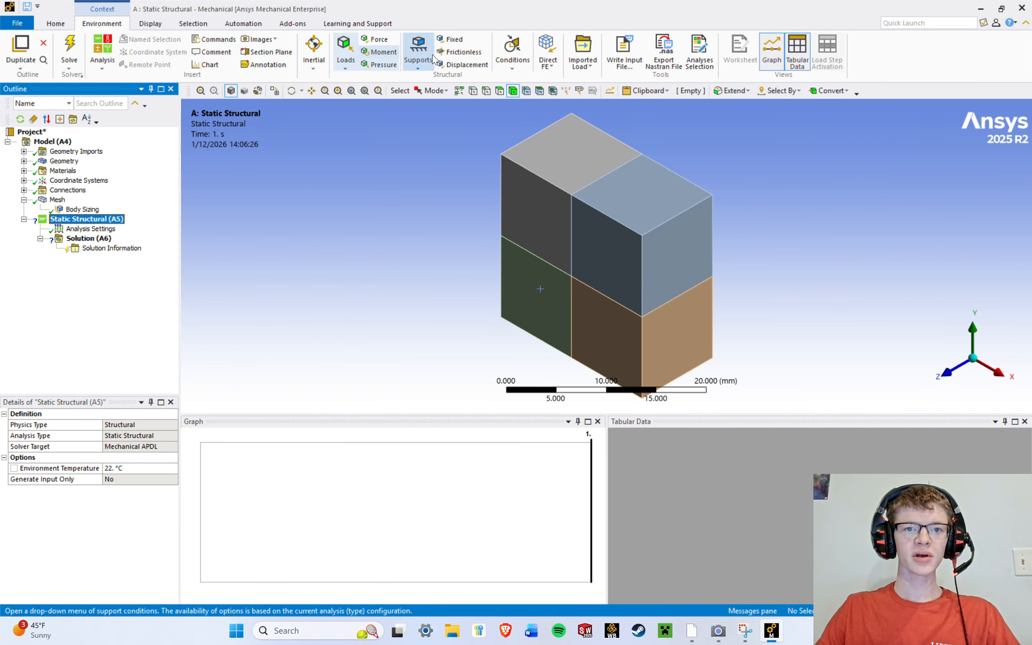
pyautogui.click(452, 39)
pyautogui.click(689, 269)
pyautogui.keyDown('ctrl'); pyautogui.click(688, 321); pyautogui.keyUp('ctrl')
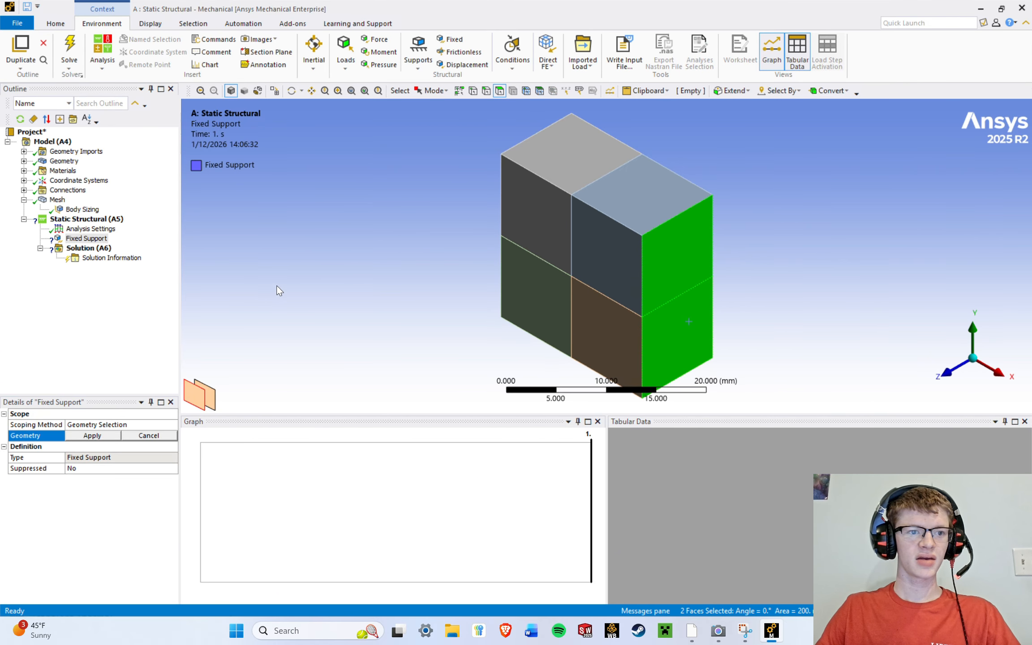
pyautogui.click(92, 435)
# Add a 1000 N force on the two end faces opposite the fixed support.
pyautogui.moveTo(478, 275); pyautogui.dragTo(450, 167, button='middle')
pyautogui.click(379, 39)
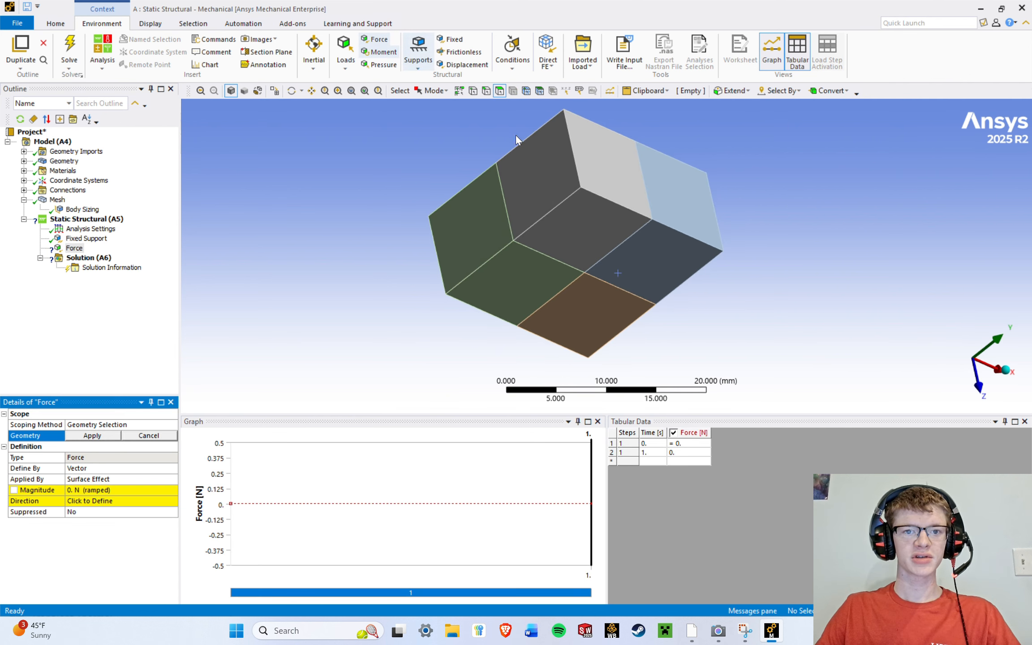
pyautogui.click(537, 175)
pyautogui.keyDown('ctrl'); pyautogui.click(497, 218); pyautogui.keyUp('ctrl')
pyautogui.click(91, 436)
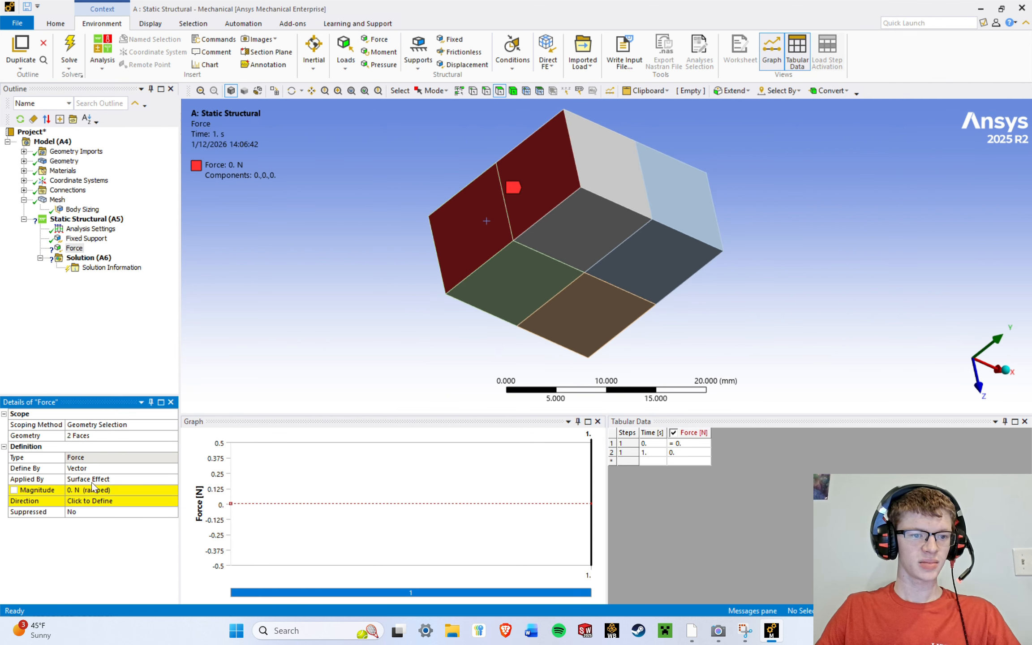
pyautogui.click(95, 490)
pyautogui.write('10')
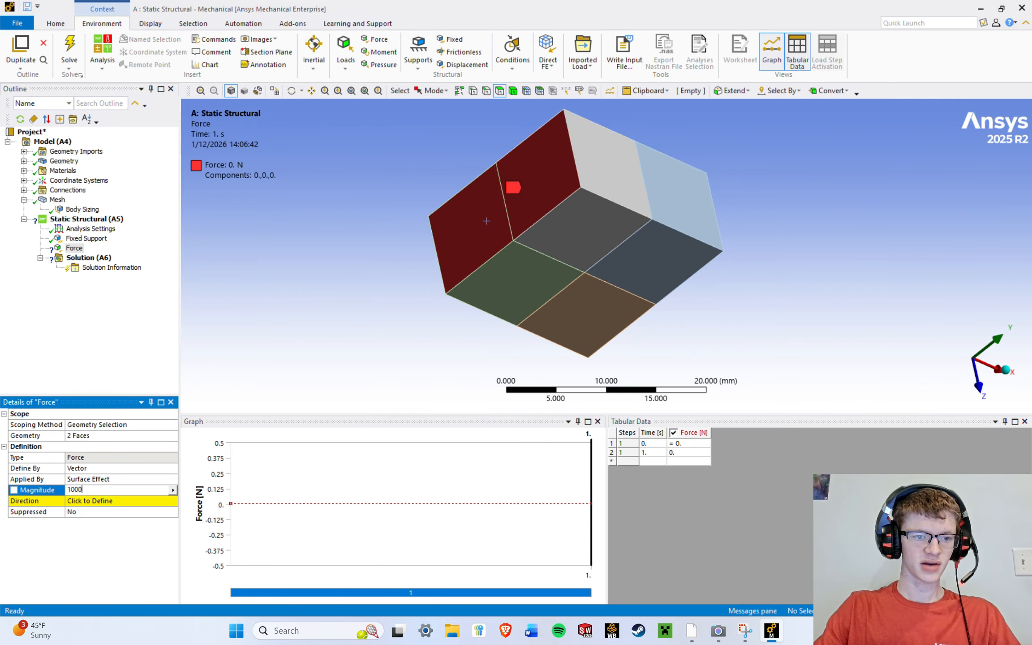
pyautogui.write('00')
pyautogui.press('Return')
# Define the force direction along a horizontal cube edge, pointing in positive X toward the fixed end.
pyautogui.click(126, 501)
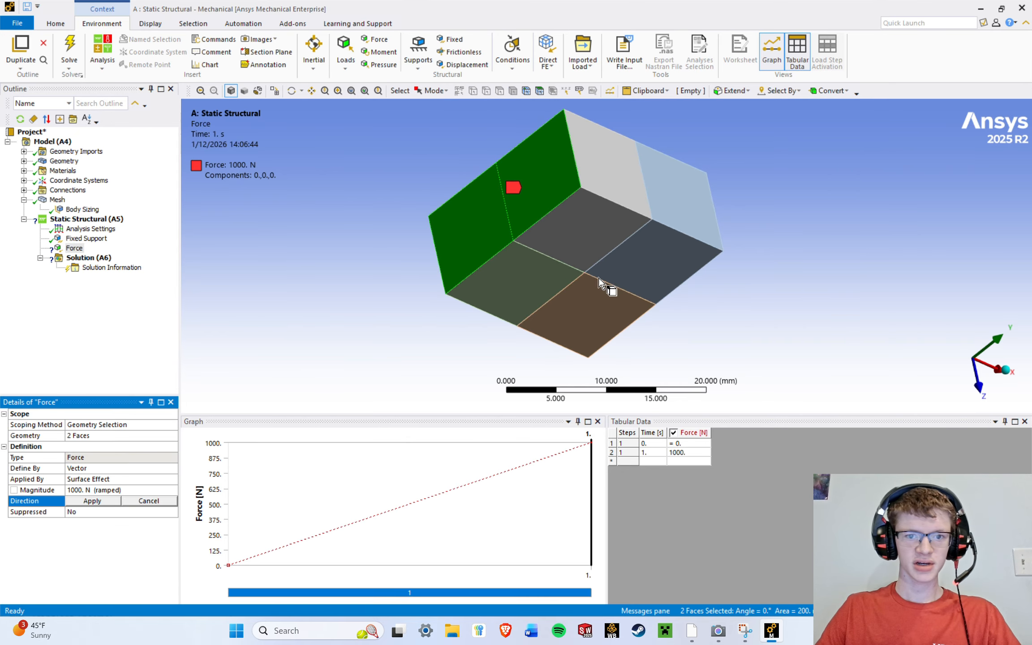
pyautogui.click(543, 254)
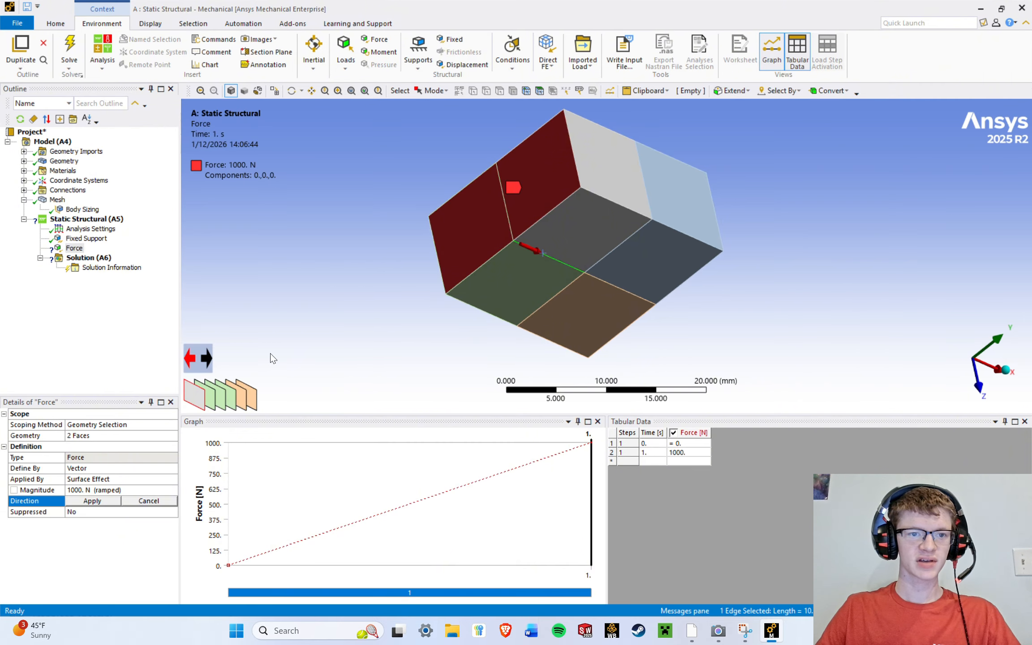
pyautogui.moveTo(556, 332); pyautogui.dragTo(507, 299, button='middle')
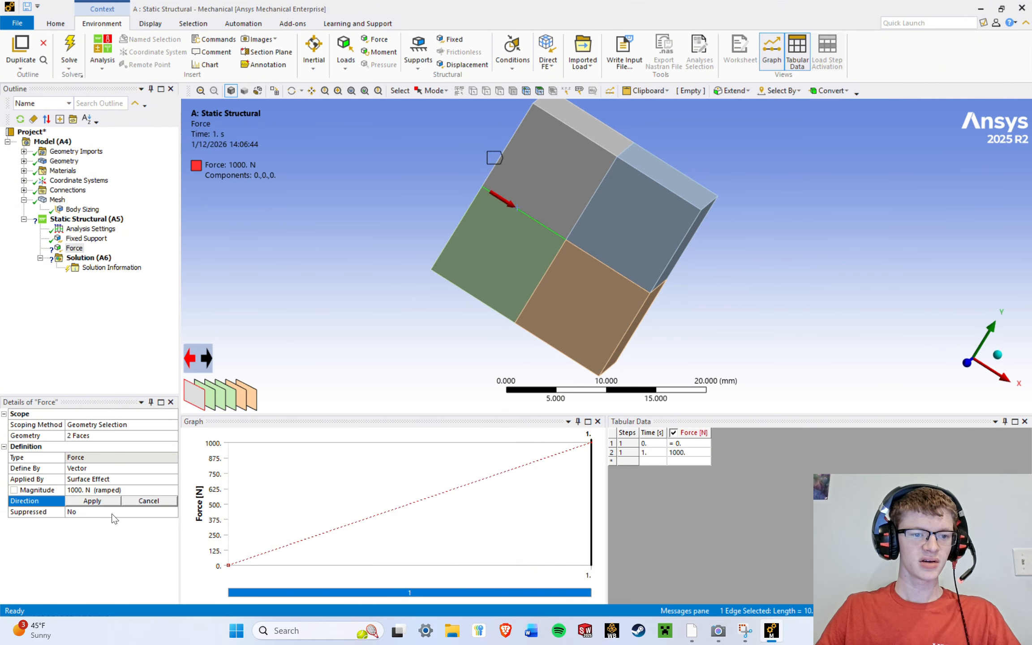
pyautogui.click(109, 501)
# Add Total Deformation, Equivalent Elastic Strain and Equivalent (von-Mises) Stress results for all bodies and solve the analysis.
pyautogui.click(88, 258)
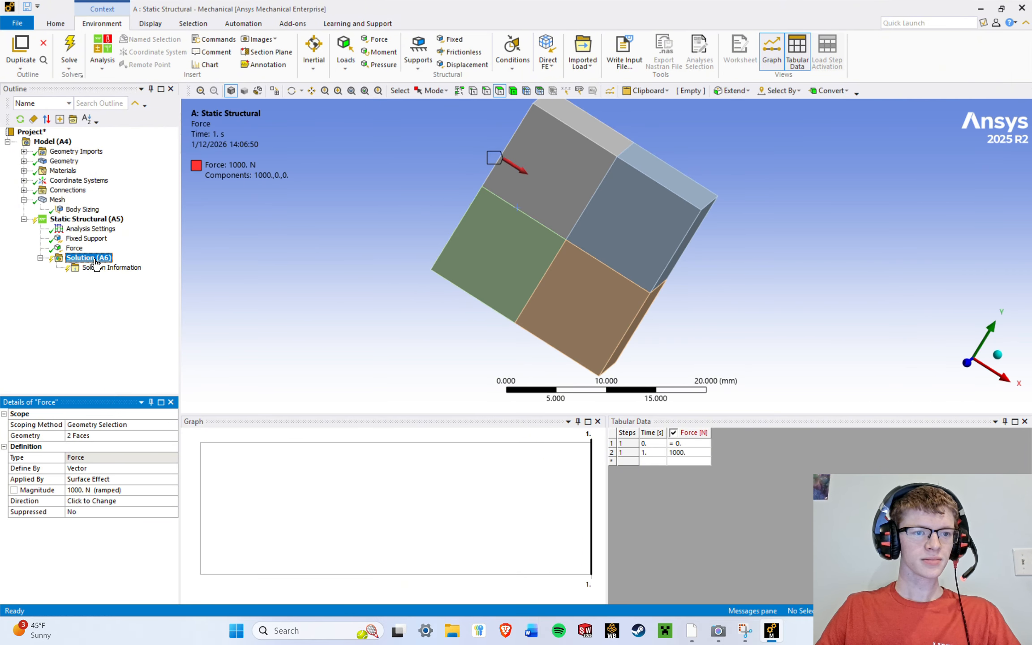
pyautogui.click(429, 60)
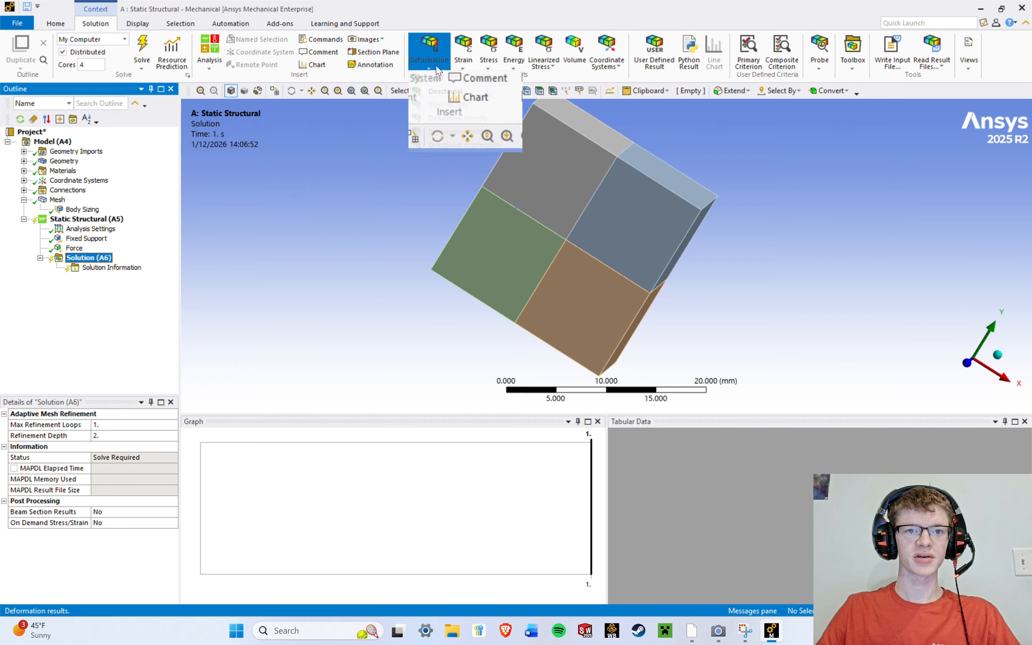
pyautogui.click(441, 78)
pyautogui.click(466, 66)
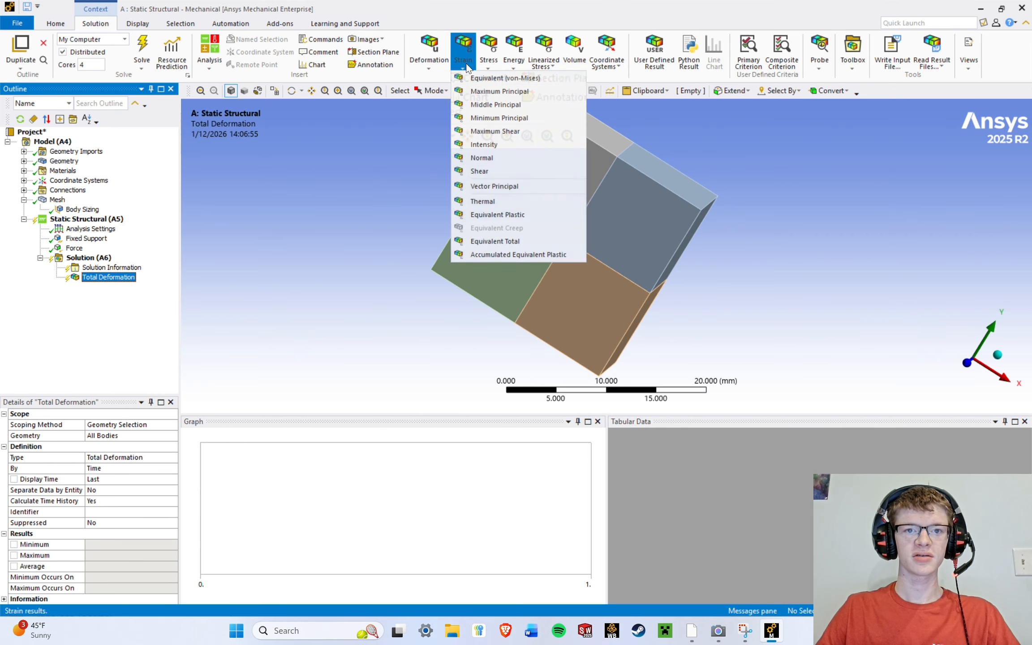
pyautogui.click(493, 78)
pyautogui.click(488, 63)
pyautogui.click(520, 78)
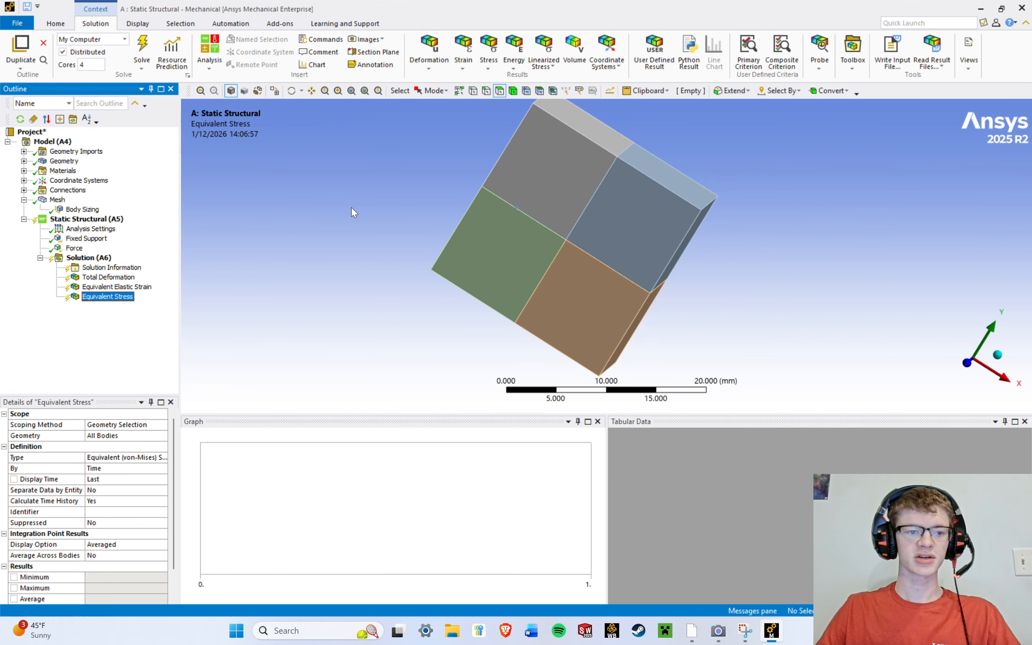
pyautogui.press('F5')
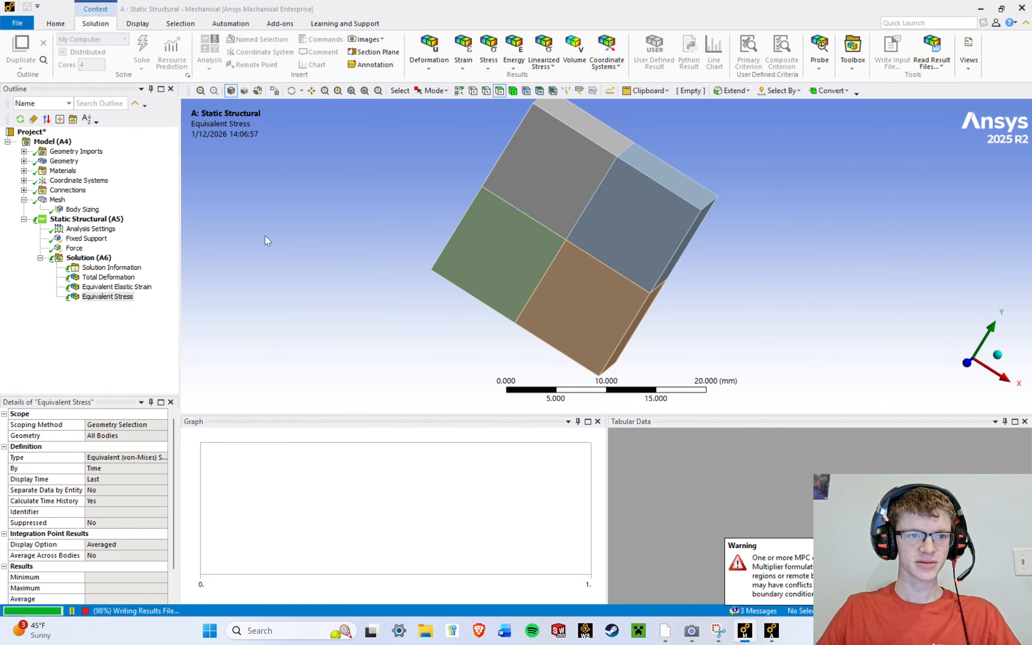
# Examine the Equivalent Stress contours and the minimum and maximum locations across the four cubes.
pyautogui.moveTo(552, 294); pyautogui.dragTo(517, 259, button='middle')
pyautogui.moveTo(575, 297); pyautogui.dragTo(606, 217)
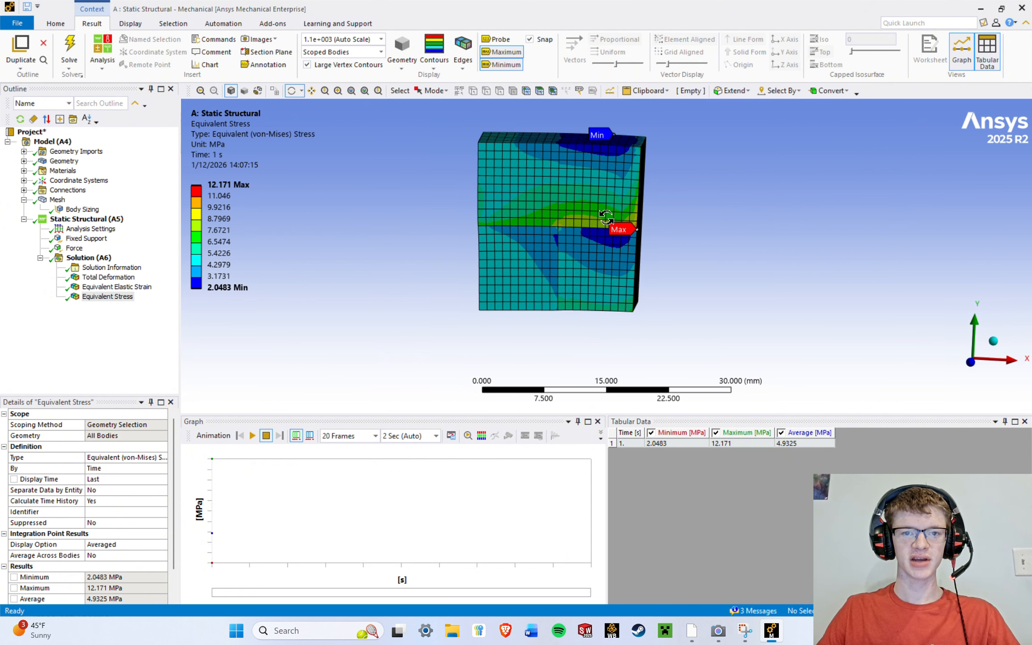
pyautogui.keyDown('ctrl'); pyautogui.moveTo(607, 217); pyautogui.dragTo(553, 261, button='middle'); pyautogui.keyUp('ctrl')
pyautogui.scroll(5, 563, 256)
pyautogui.scroll(-5, 509, 269)
pyautogui.scroll(3, 548, 251)
pyautogui.scroll(-3, 565, 268)
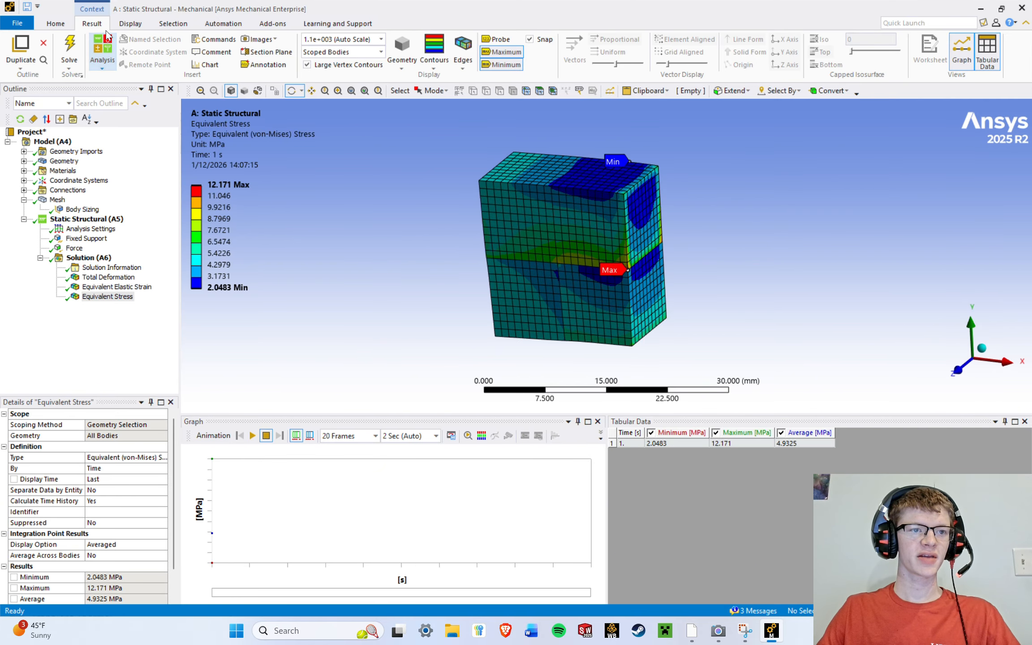
# Insert a captured image of the geometry window beneath the Total Deformation result.
pyautogui.click(88, 258)
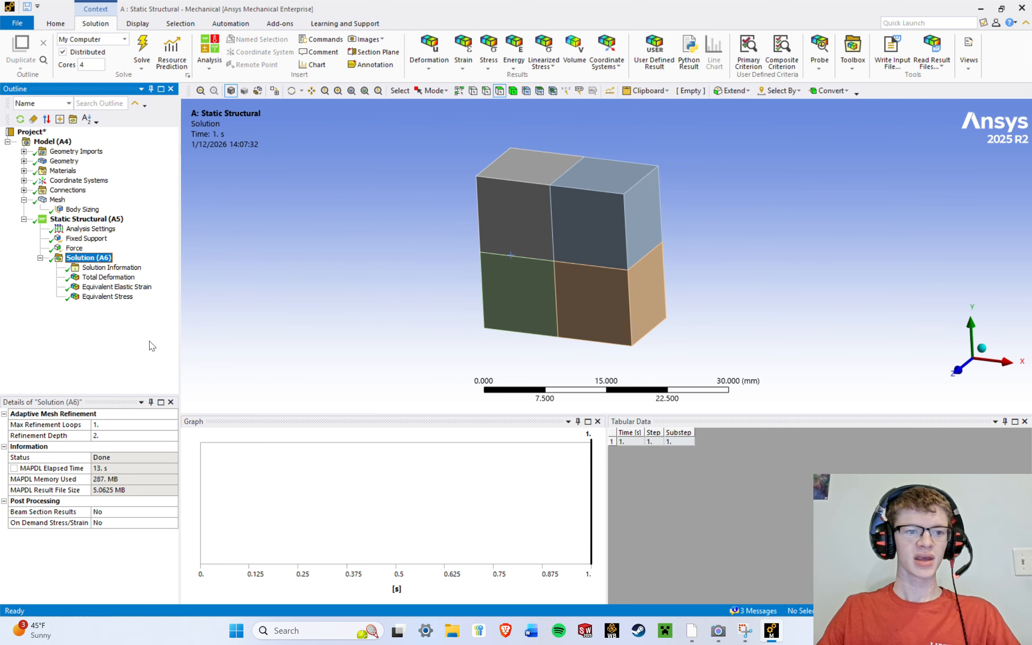
pyautogui.click(124, 278)
pyautogui.rightClick(127, 281)
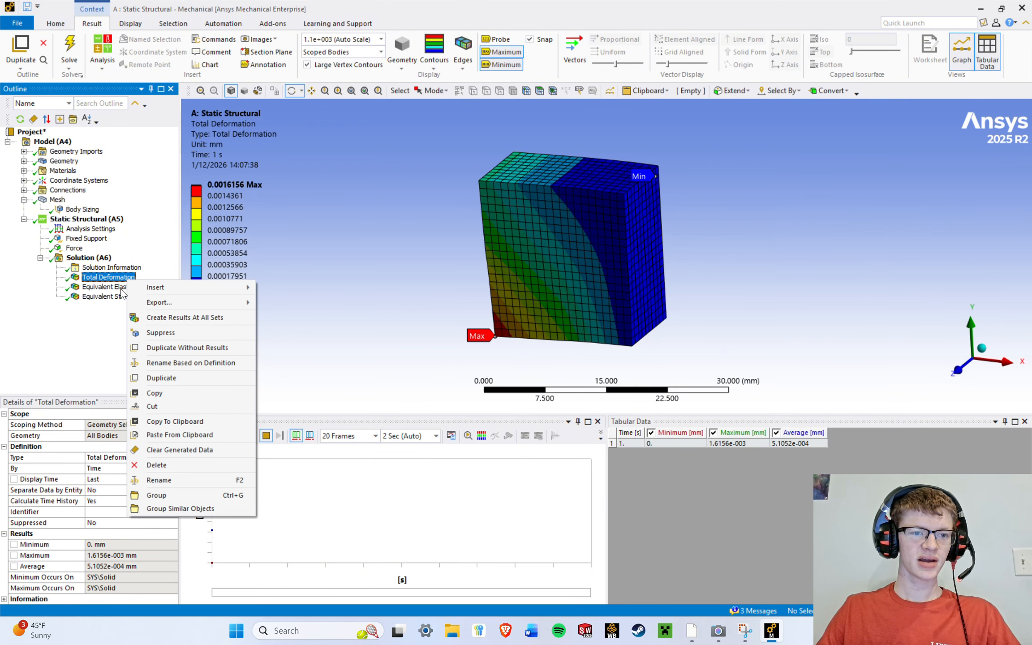
pyautogui.click(99, 353)
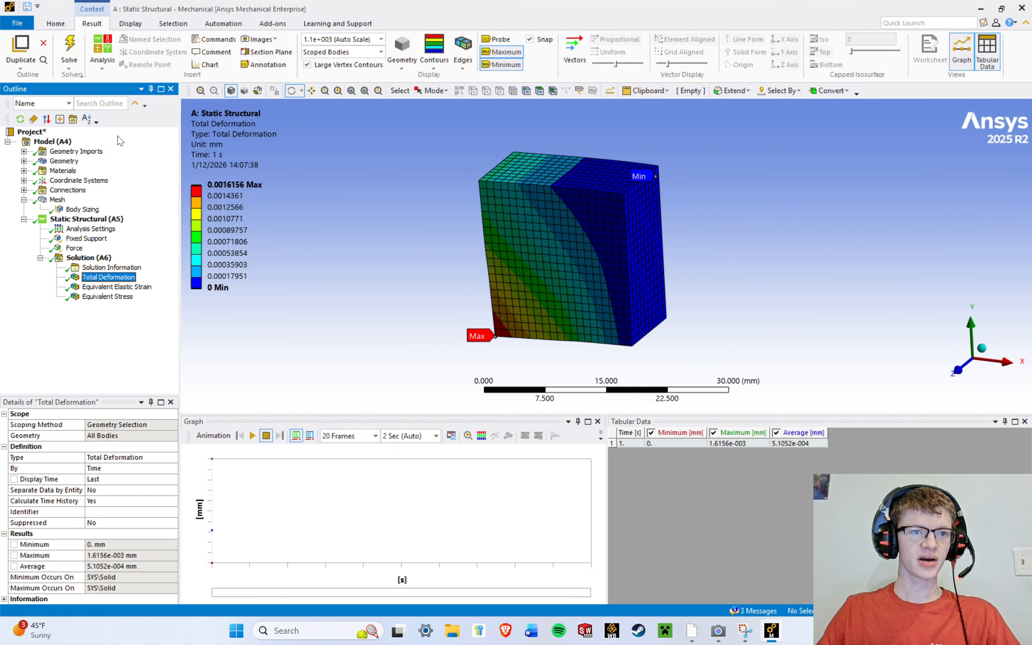
pyautogui.click(265, 40)
pyautogui.click(268, 66)
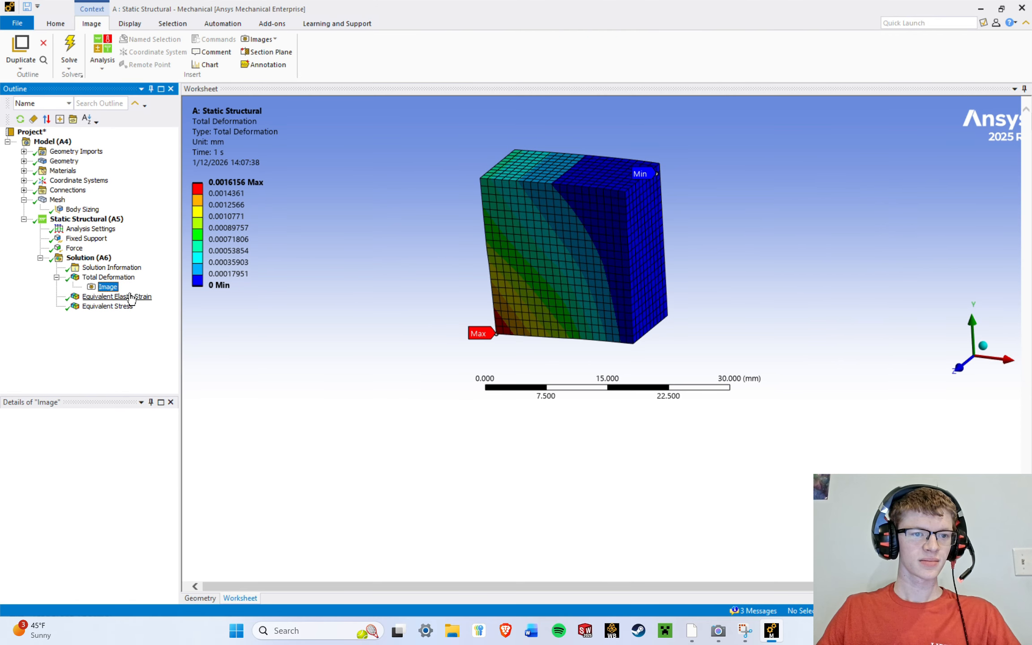
# Insert a captured image beneath both the Equivalent Elastic Strain and the Equivalent Stress results.
pyautogui.click(128, 296)
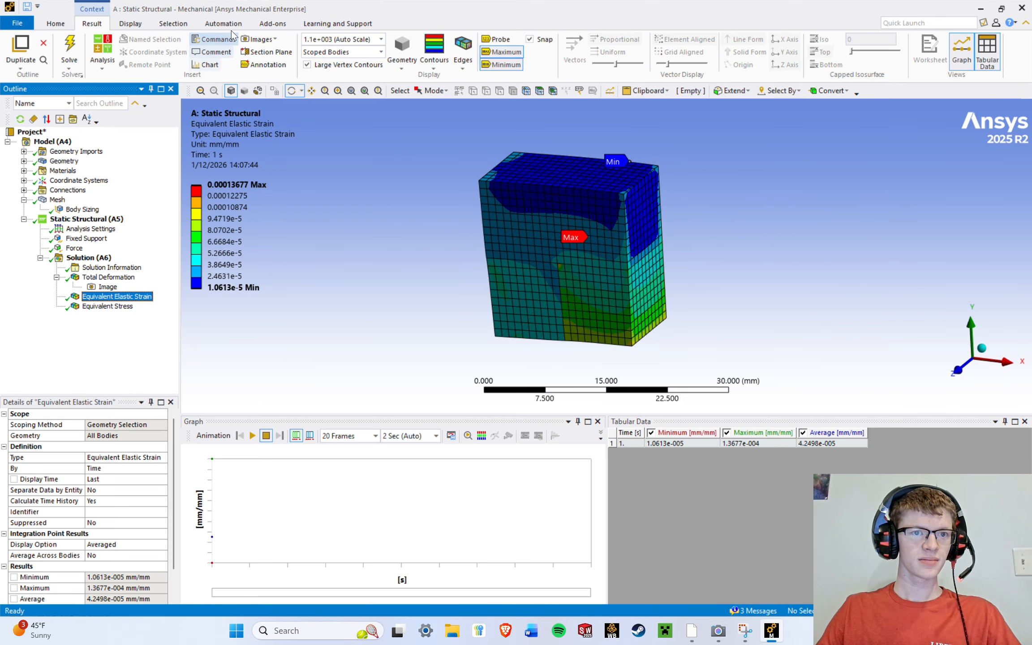
pyautogui.click(260, 40)
pyautogui.click(267, 66)
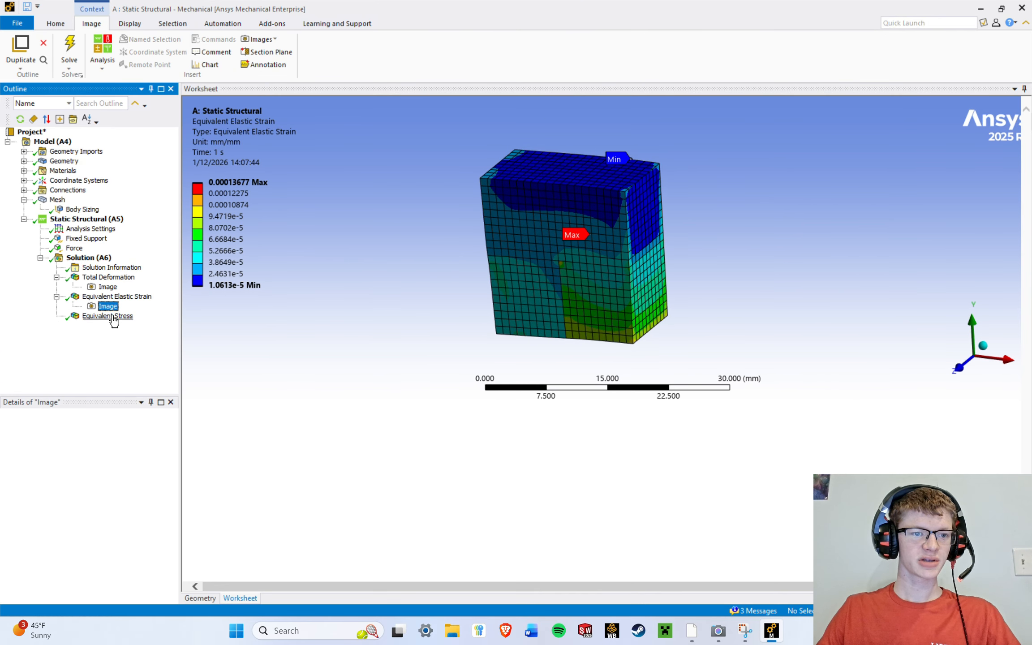
pyautogui.click(113, 314)
pyautogui.click(261, 40)
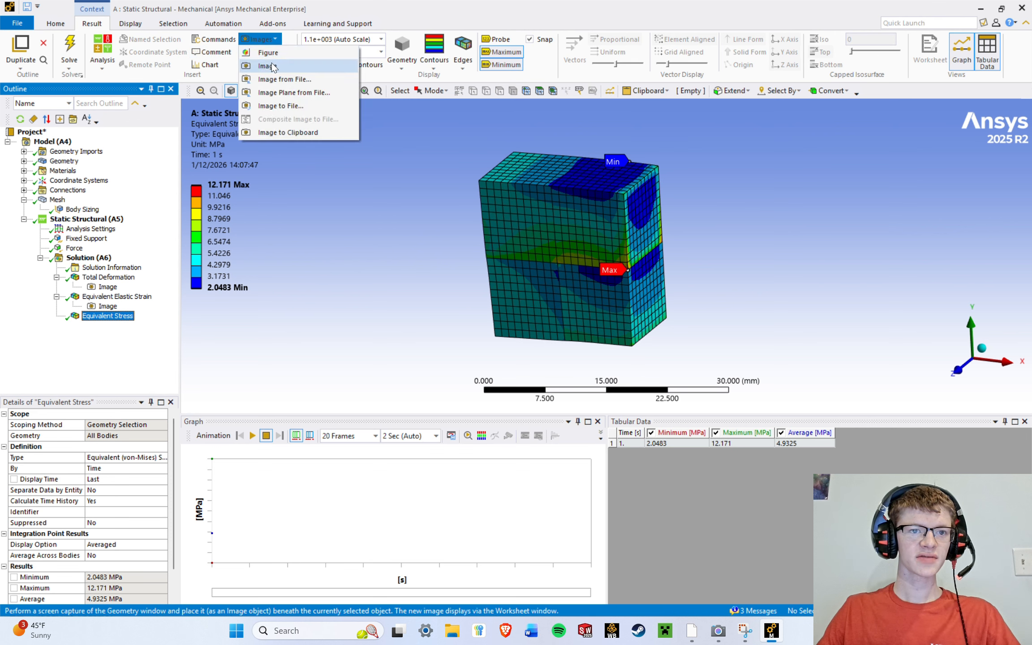
pyautogui.click(270, 66)
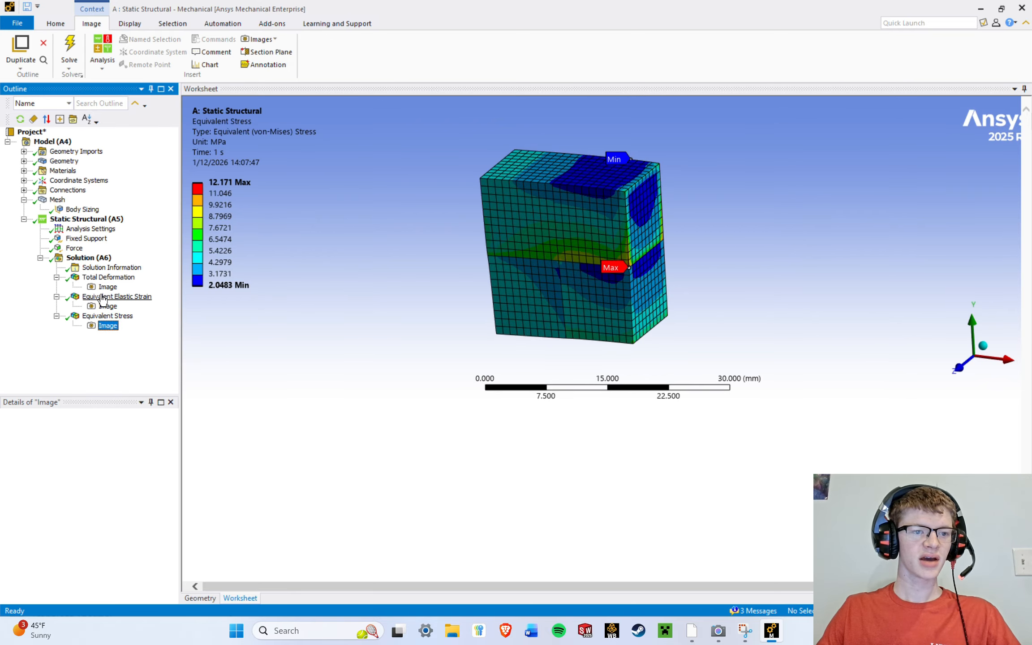
# Start saving the project and create a folder named Tutorial System #2 Holding Folder inside the 2025 Ansys files folder.
pyautogui.click(98, 316)
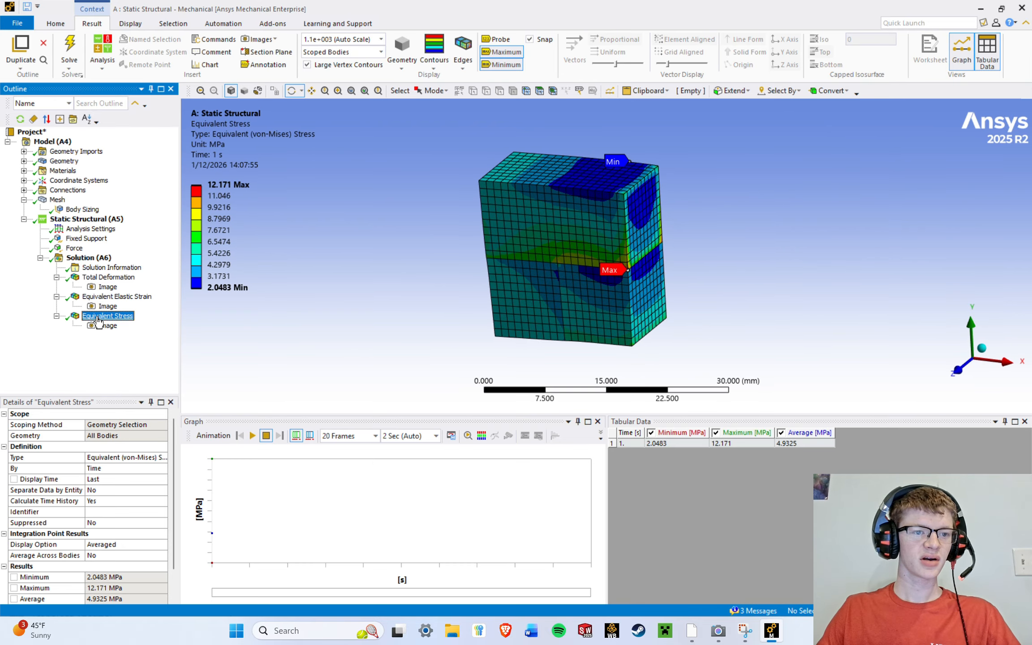
pyautogui.click(28, 8)
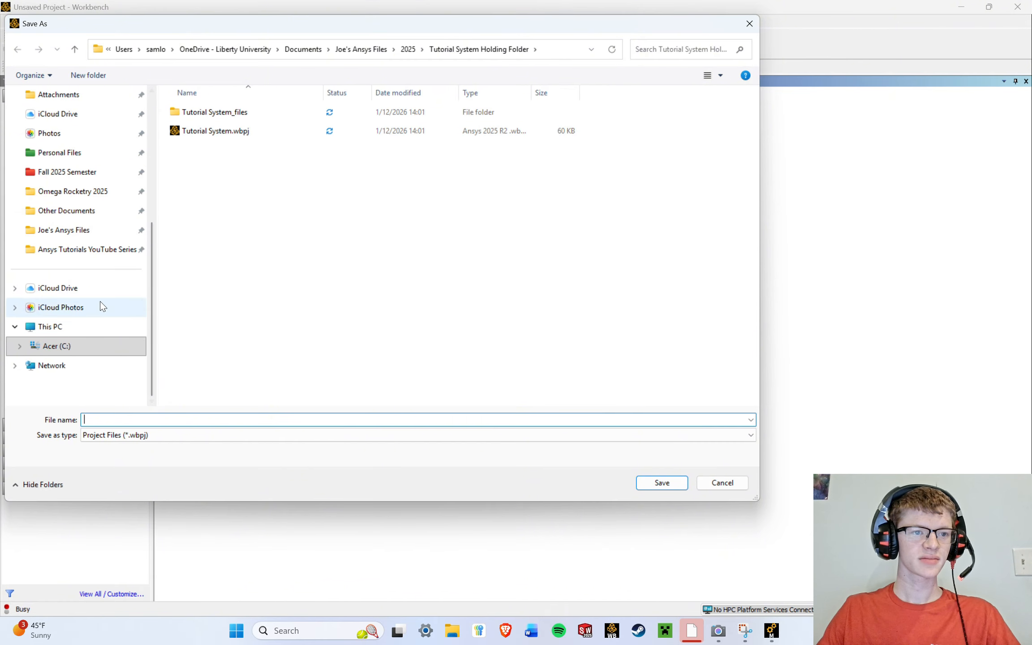
pyautogui.click(68, 230)
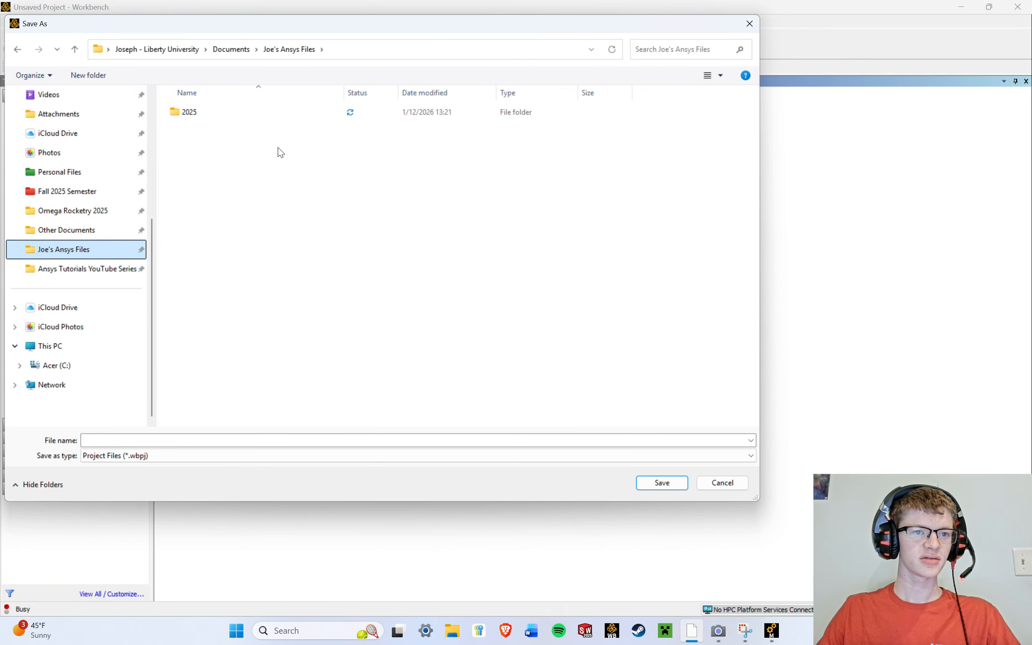
pyautogui.doubleClick(223, 114)
pyautogui.rightClick(267, 181)
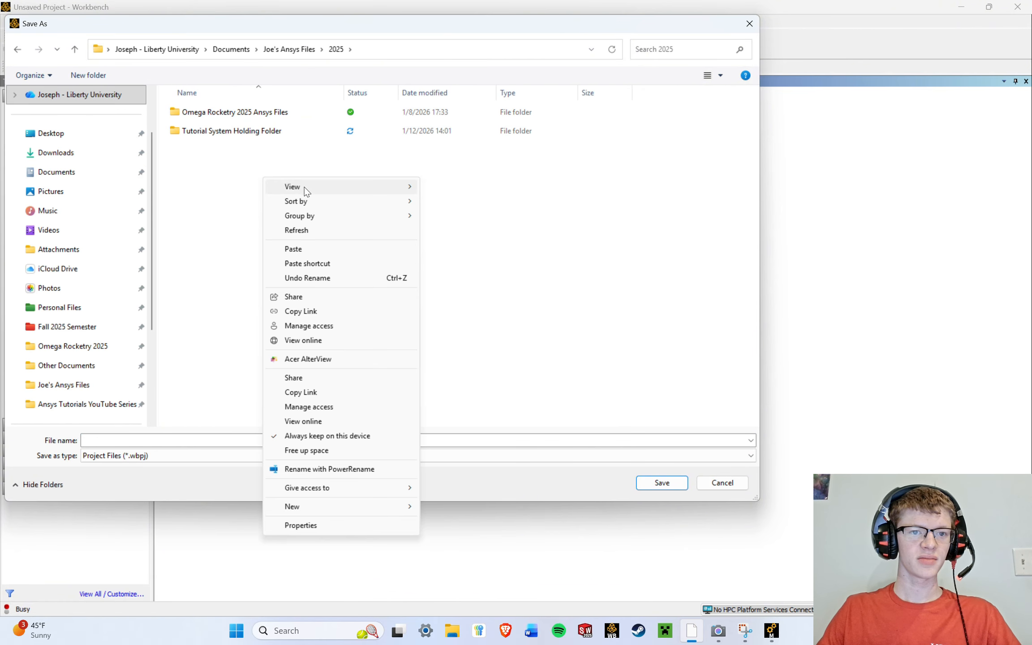
pyautogui.moveTo(405, 510)
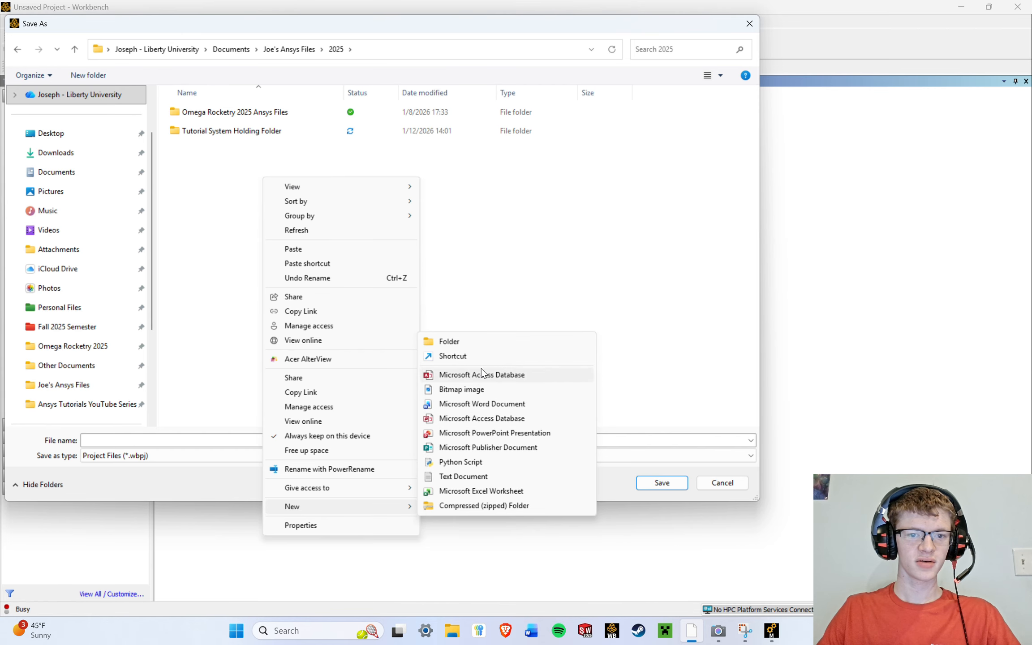
pyautogui.click(479, 344)
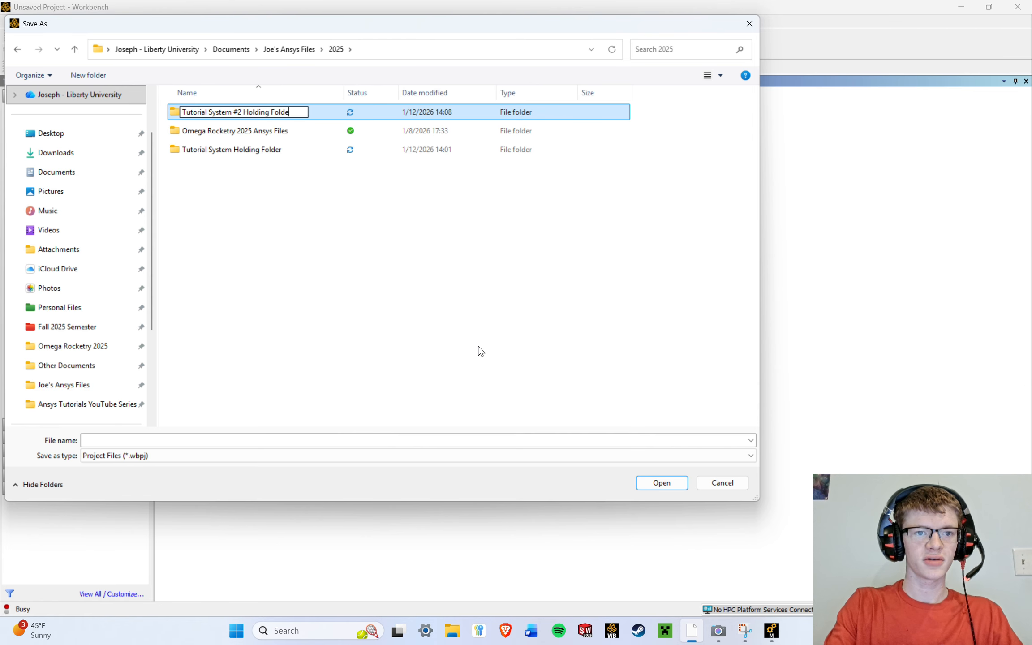
pyautogui.press('Return')
# Save the project in the Tutorial System #2 Holding Folder under the file name Tutorial System #2.
pyautogui.doubleClick(278, 134)
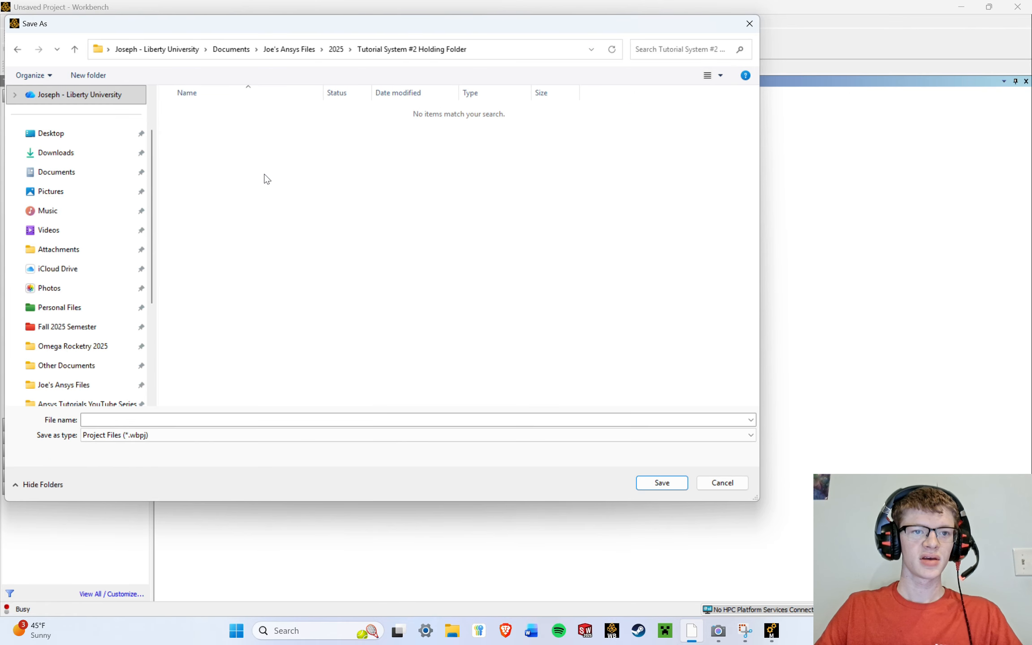
pyautogui.click(179, 418)
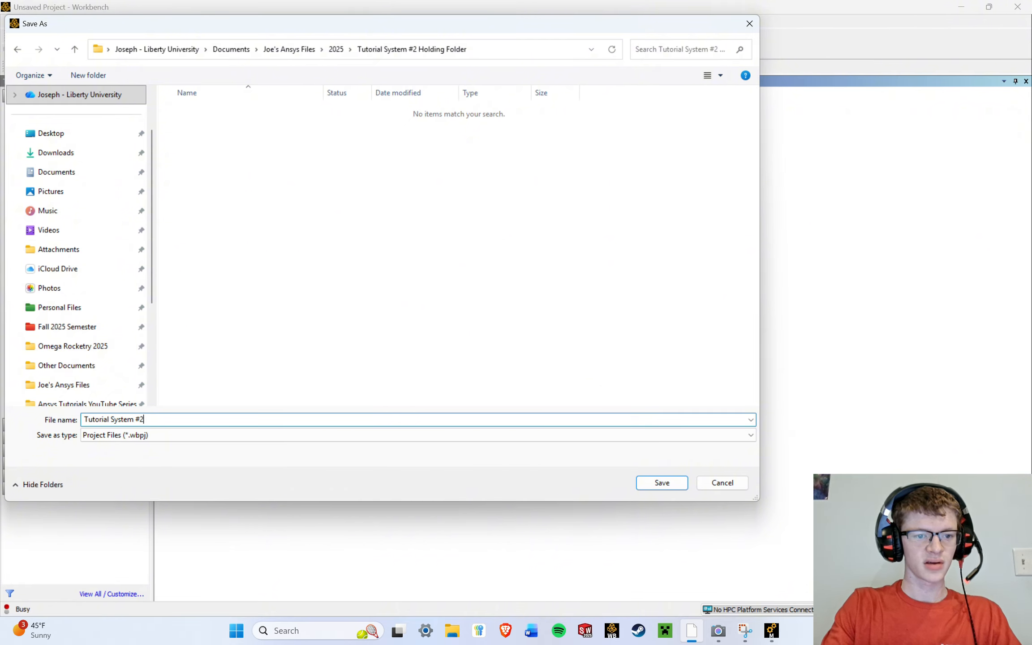
pyautogui.click(665, 489)
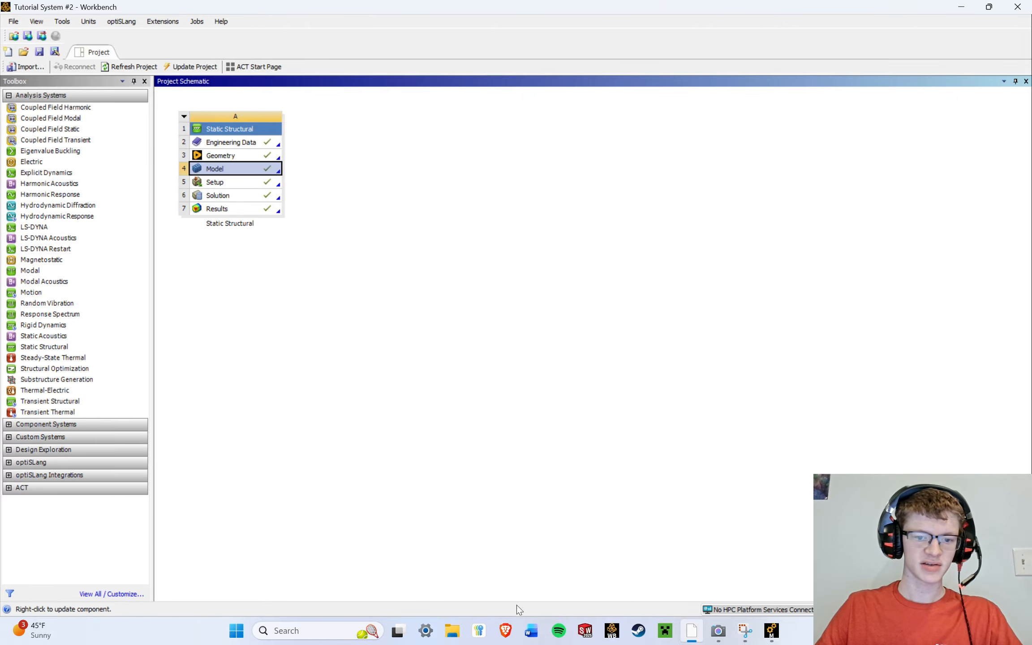
# Switch to File Explorer and open the Tutorial System #2 Holding Folder inside the 2025 Ansys files folder.
pyautogui.click(450, 636)
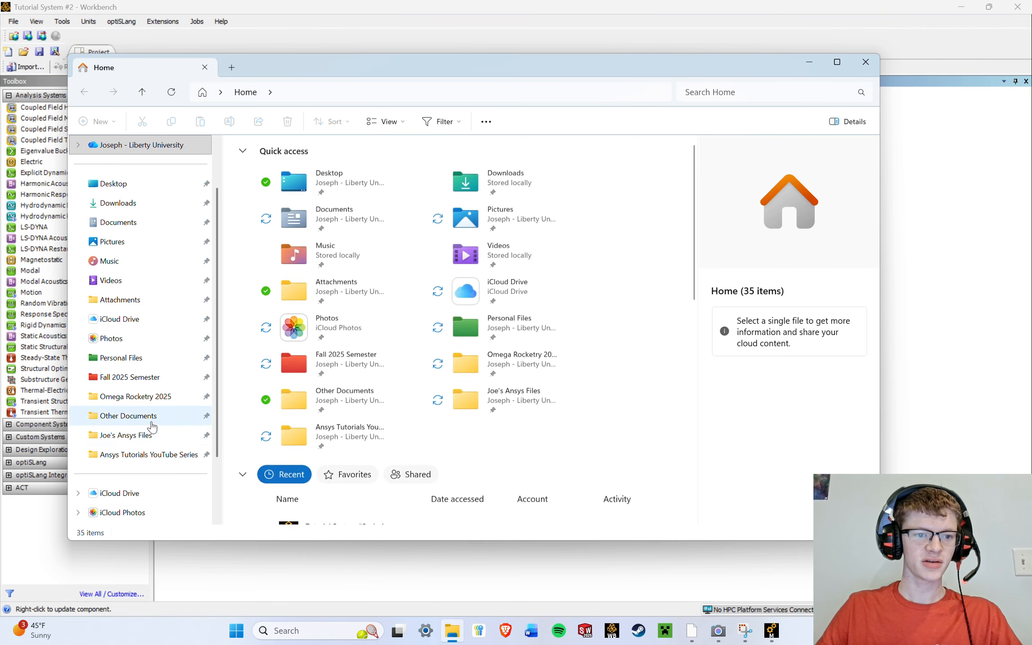
pyautogui.click(147, 438)
pyautogui.doubleClick(313, 164)
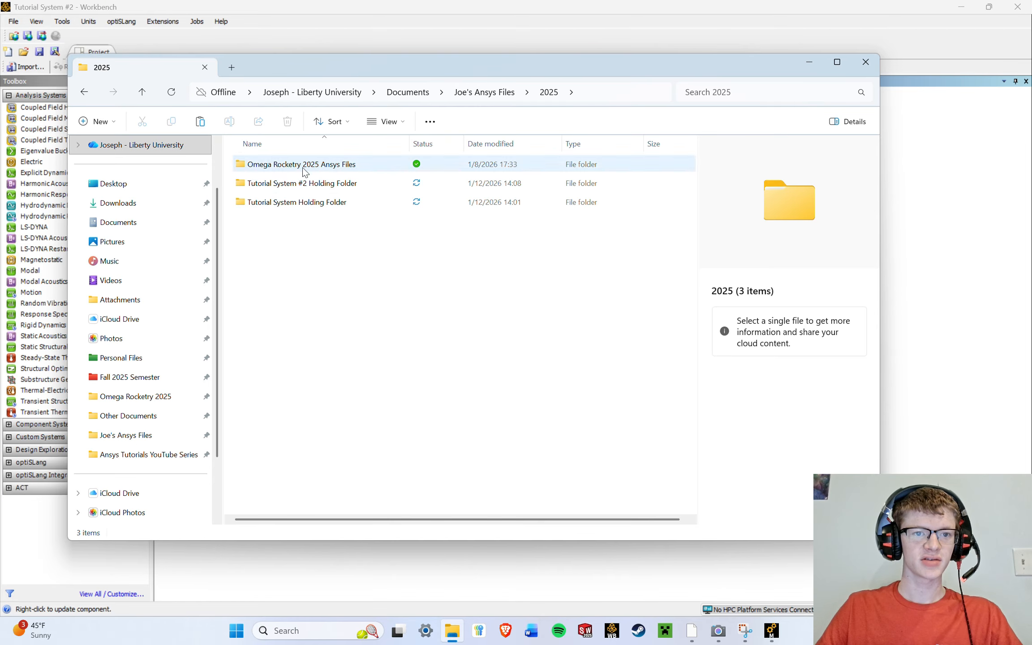
pyautogui.click(328, 186)
pyautogui.doubleClick(329, 185)
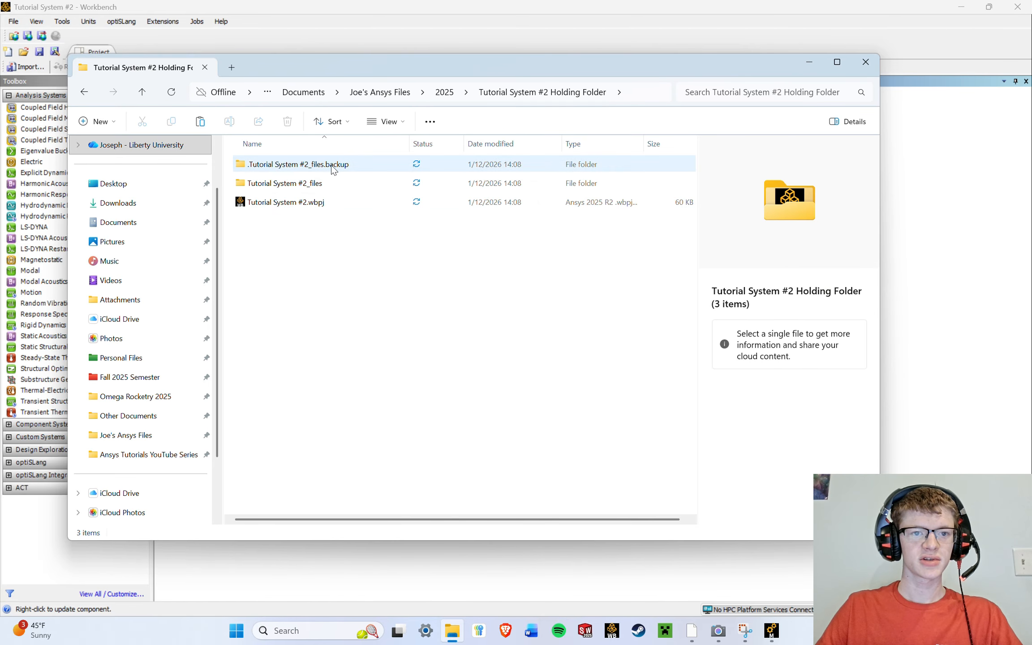
# Open the Figures and Images folder within Tutorial System #2_files, following dp0, global, MECH and SYS.
pyautogui.doubleClick(316, 183)
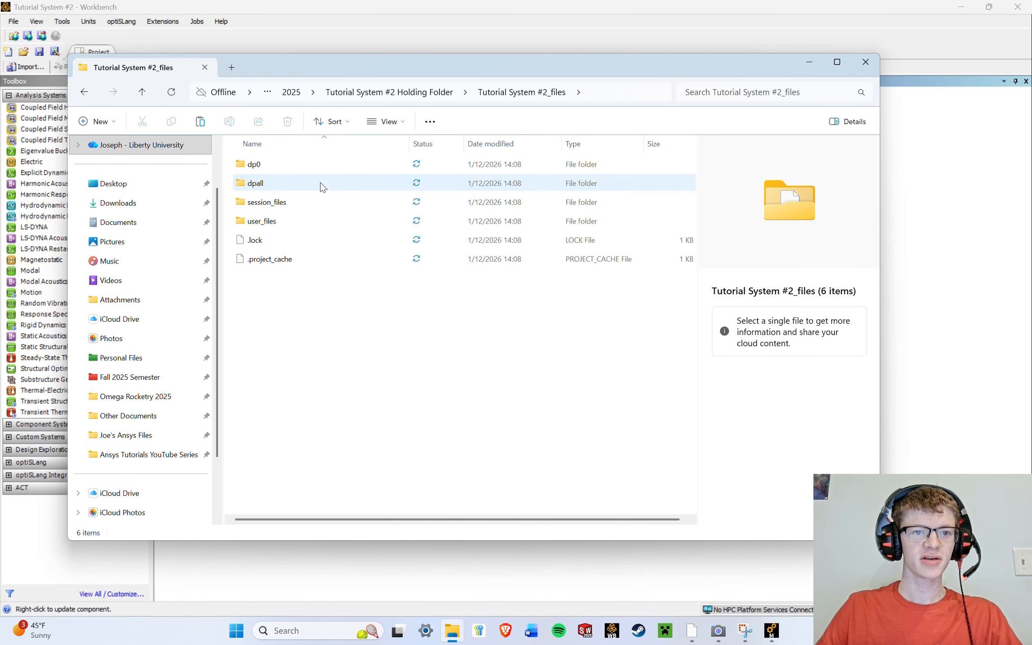
pyautogui.click(299, 164)
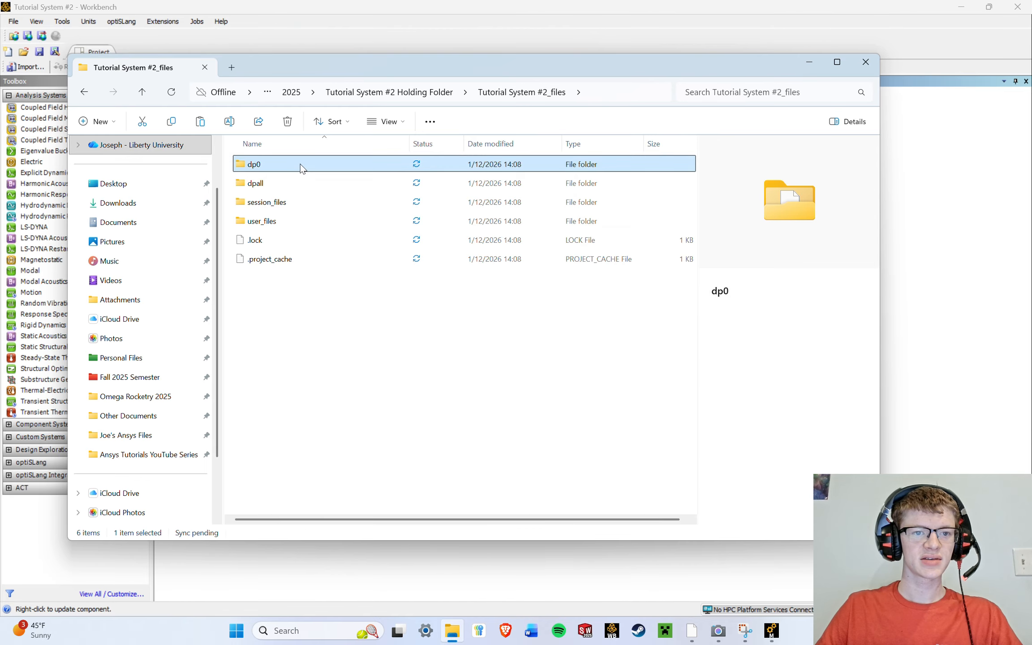
pyautogui.doubleClick(300, 164)
pyautogui.doubleClick(300, 164)
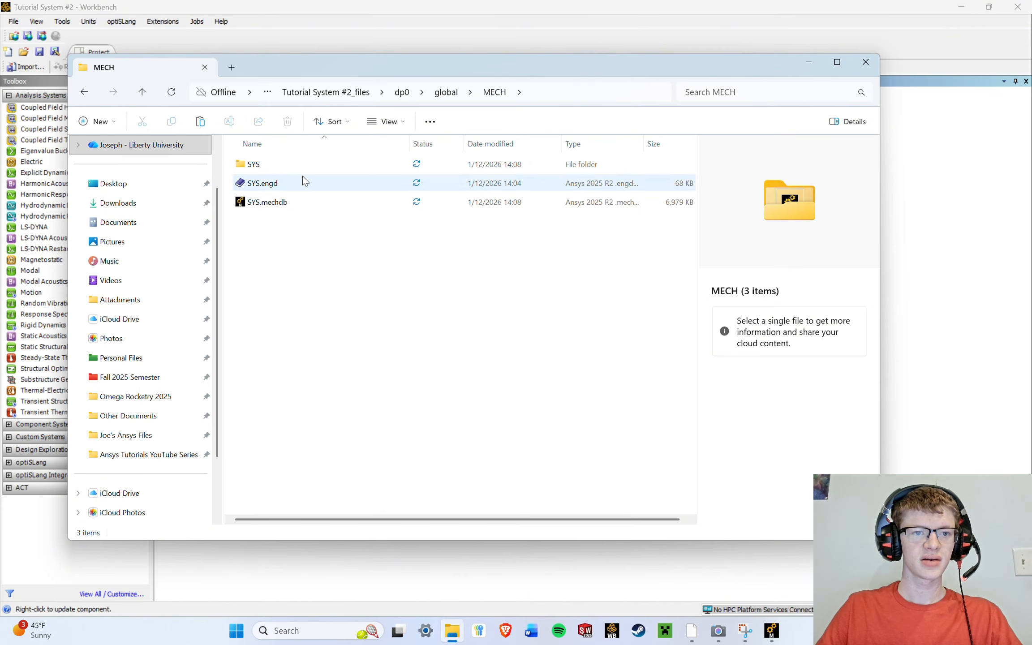
pyautogui.doubleClick(304, 169)
pyautogui.doubleClick(305, 171)
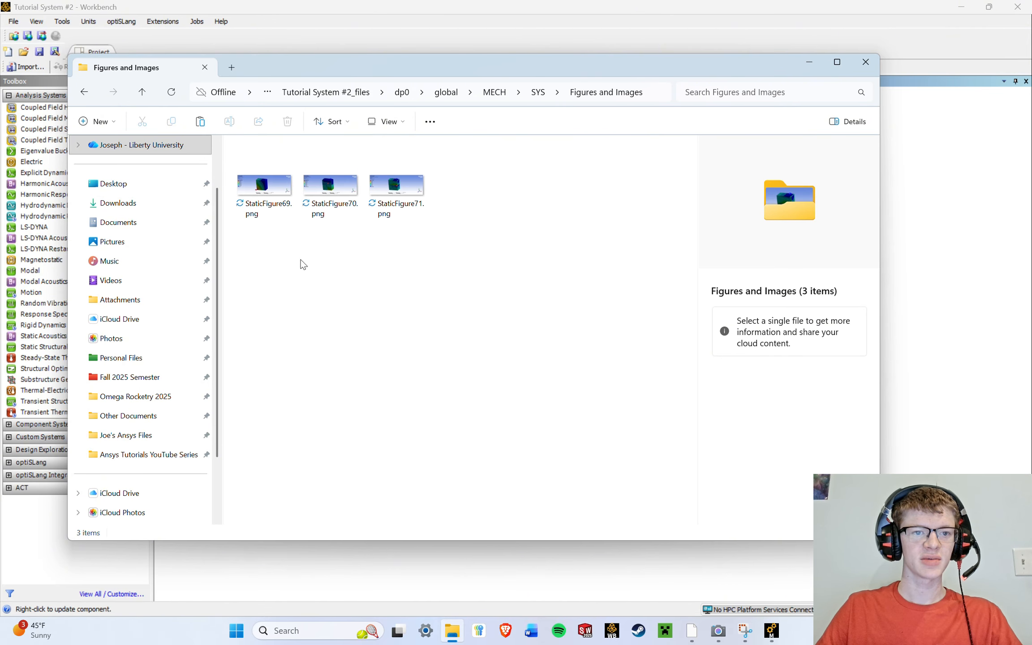
# Preview the captured result images StaticFigure69.png, StaticFigure70.png and StaticFigure71.png.
pyautogui.click(266, 190)
pyautogui.click(330, 188)
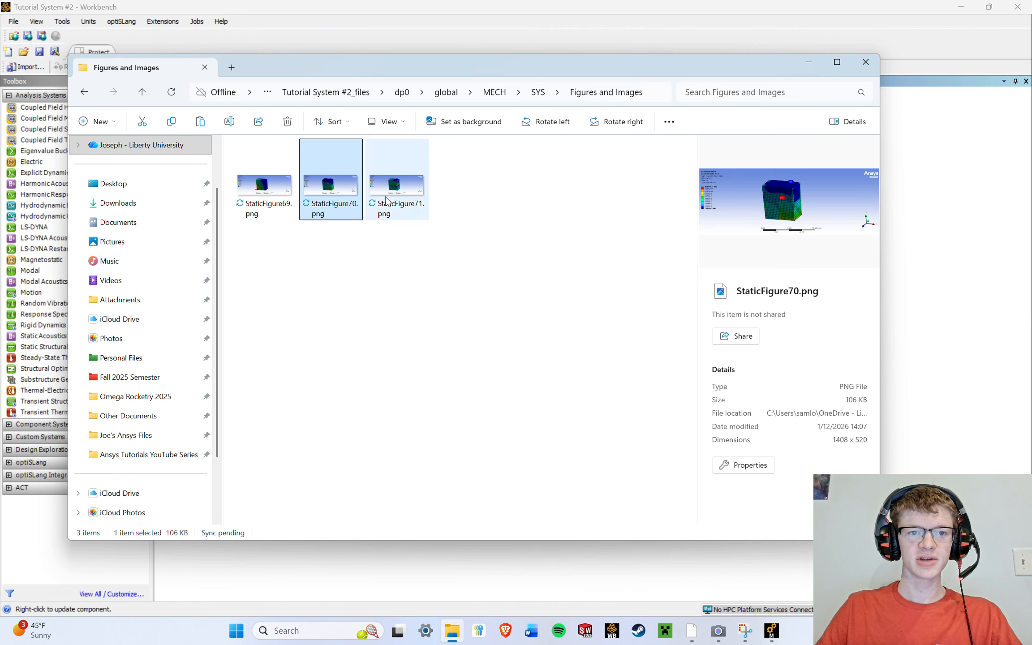
pyautogui.moveTo(459, 244); pyautogui.dragTo(269, 175)
pyautogui.click(433, 273)
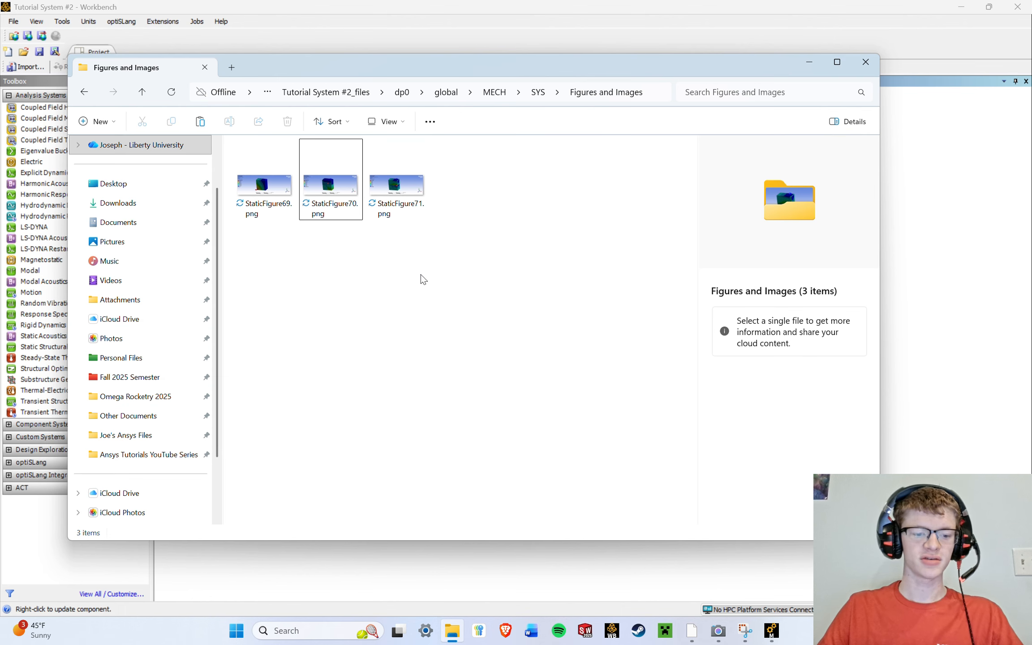
pyautogui.click(404, 189)
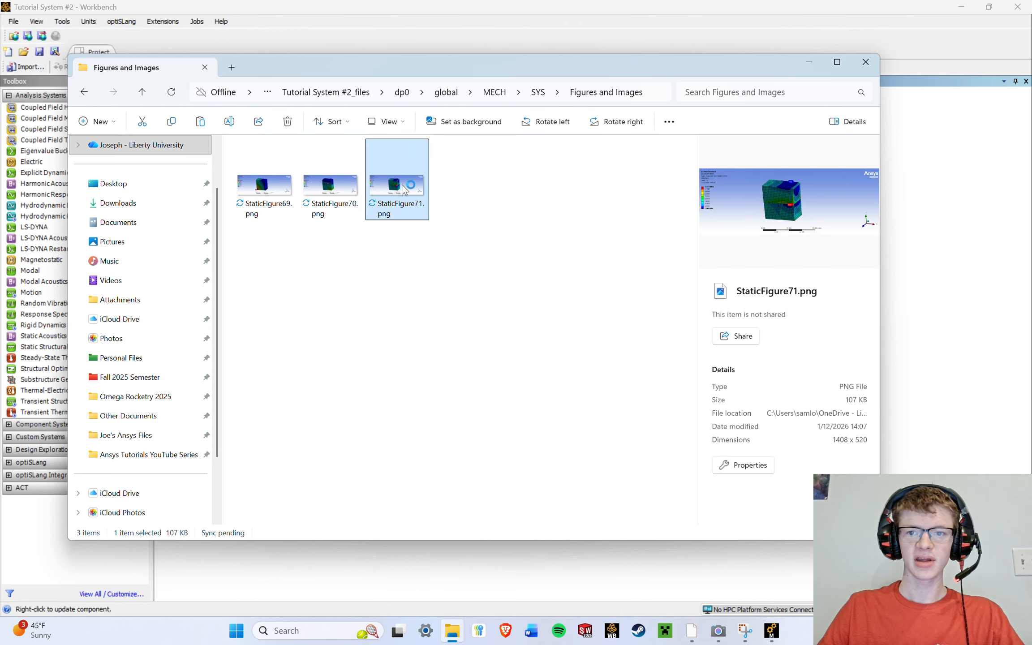